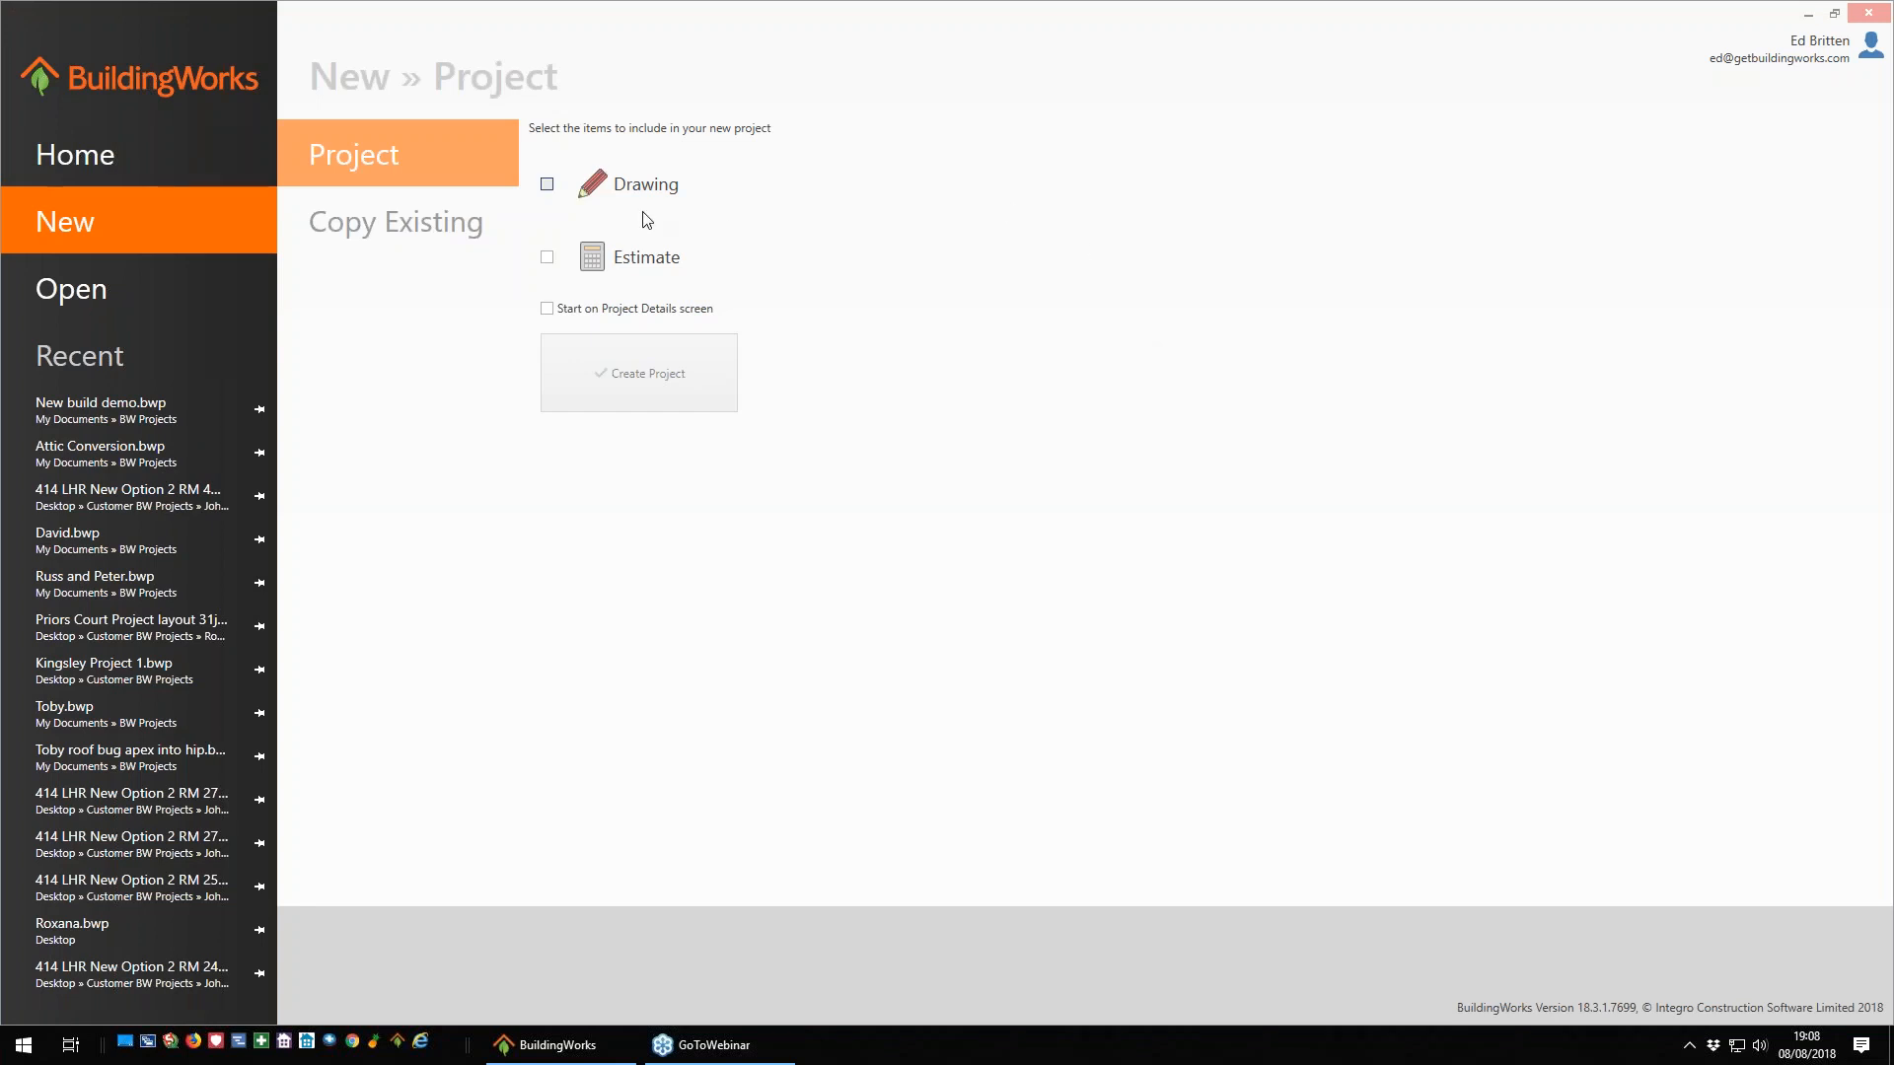
- Create a project with a drawing on the A3 1 to 100 Plain Page template and an estimate using the New Build labour profile
click(547, 185)
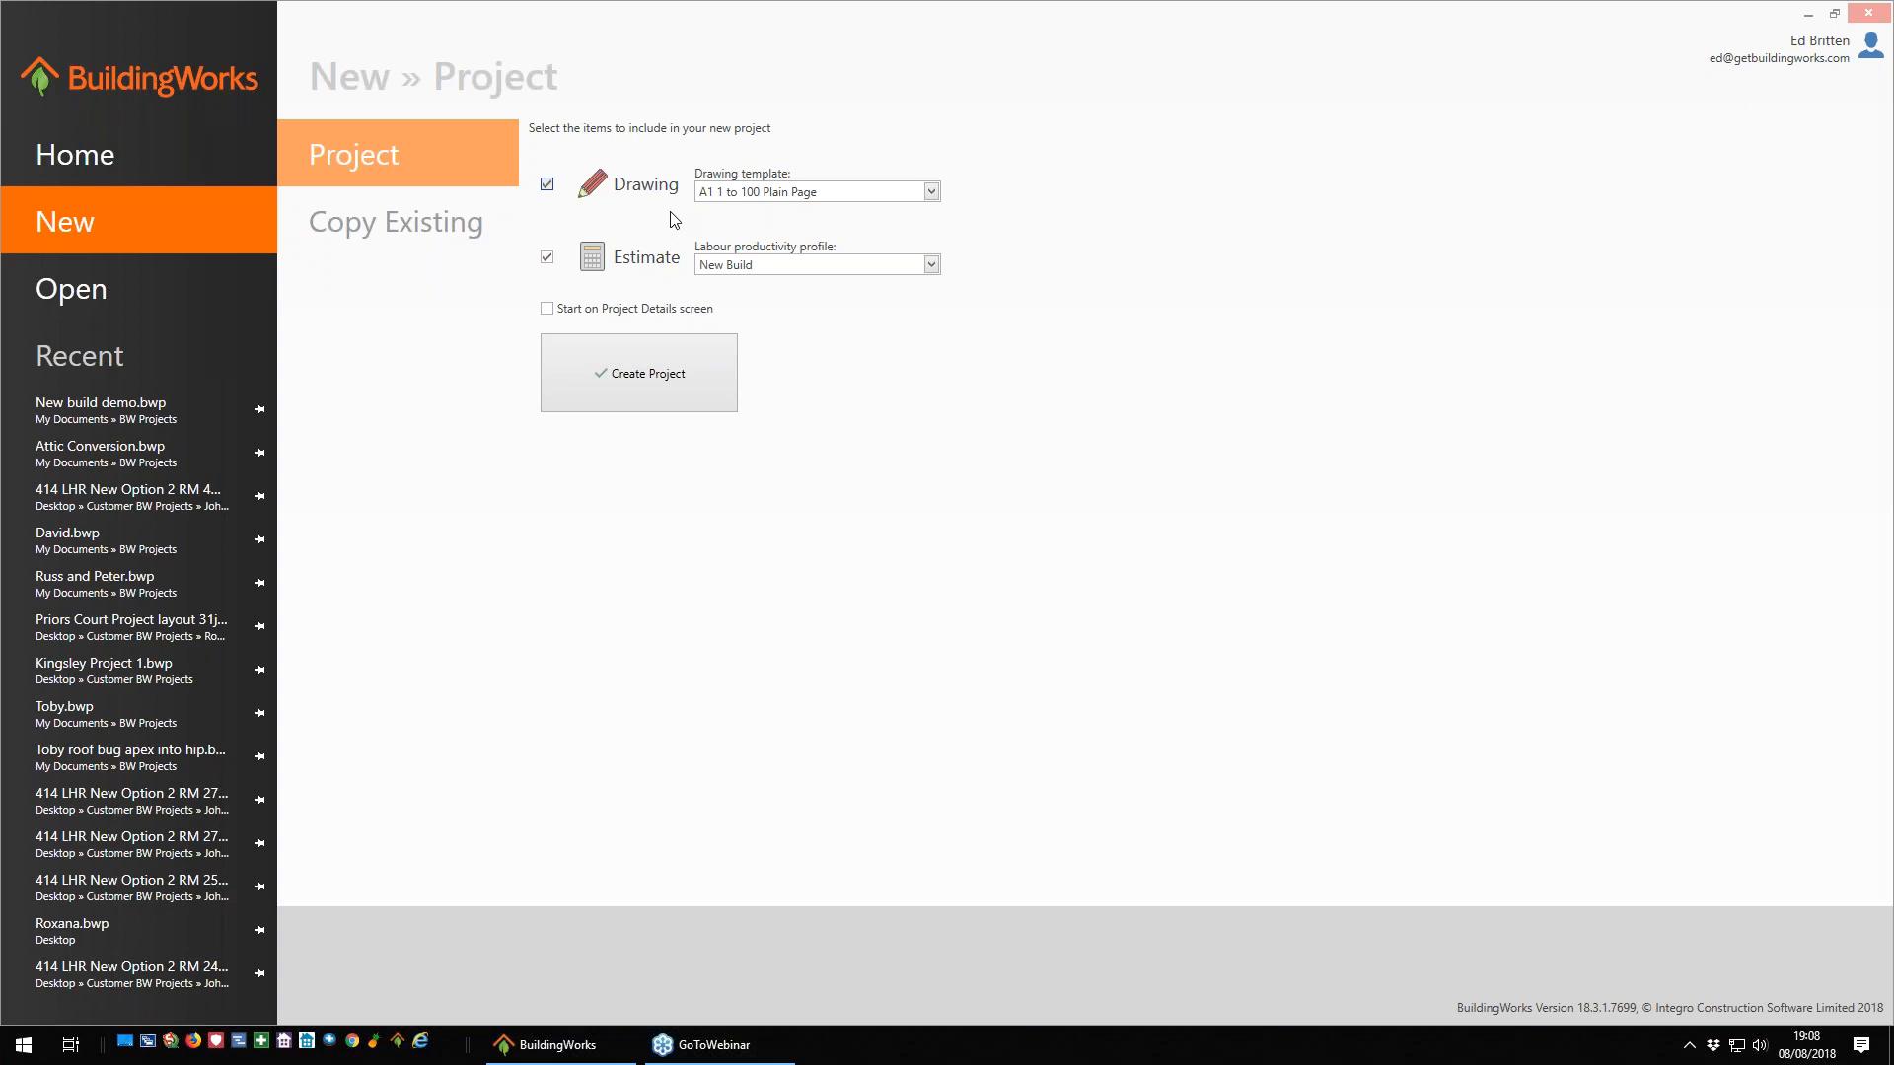
click(930, 193)
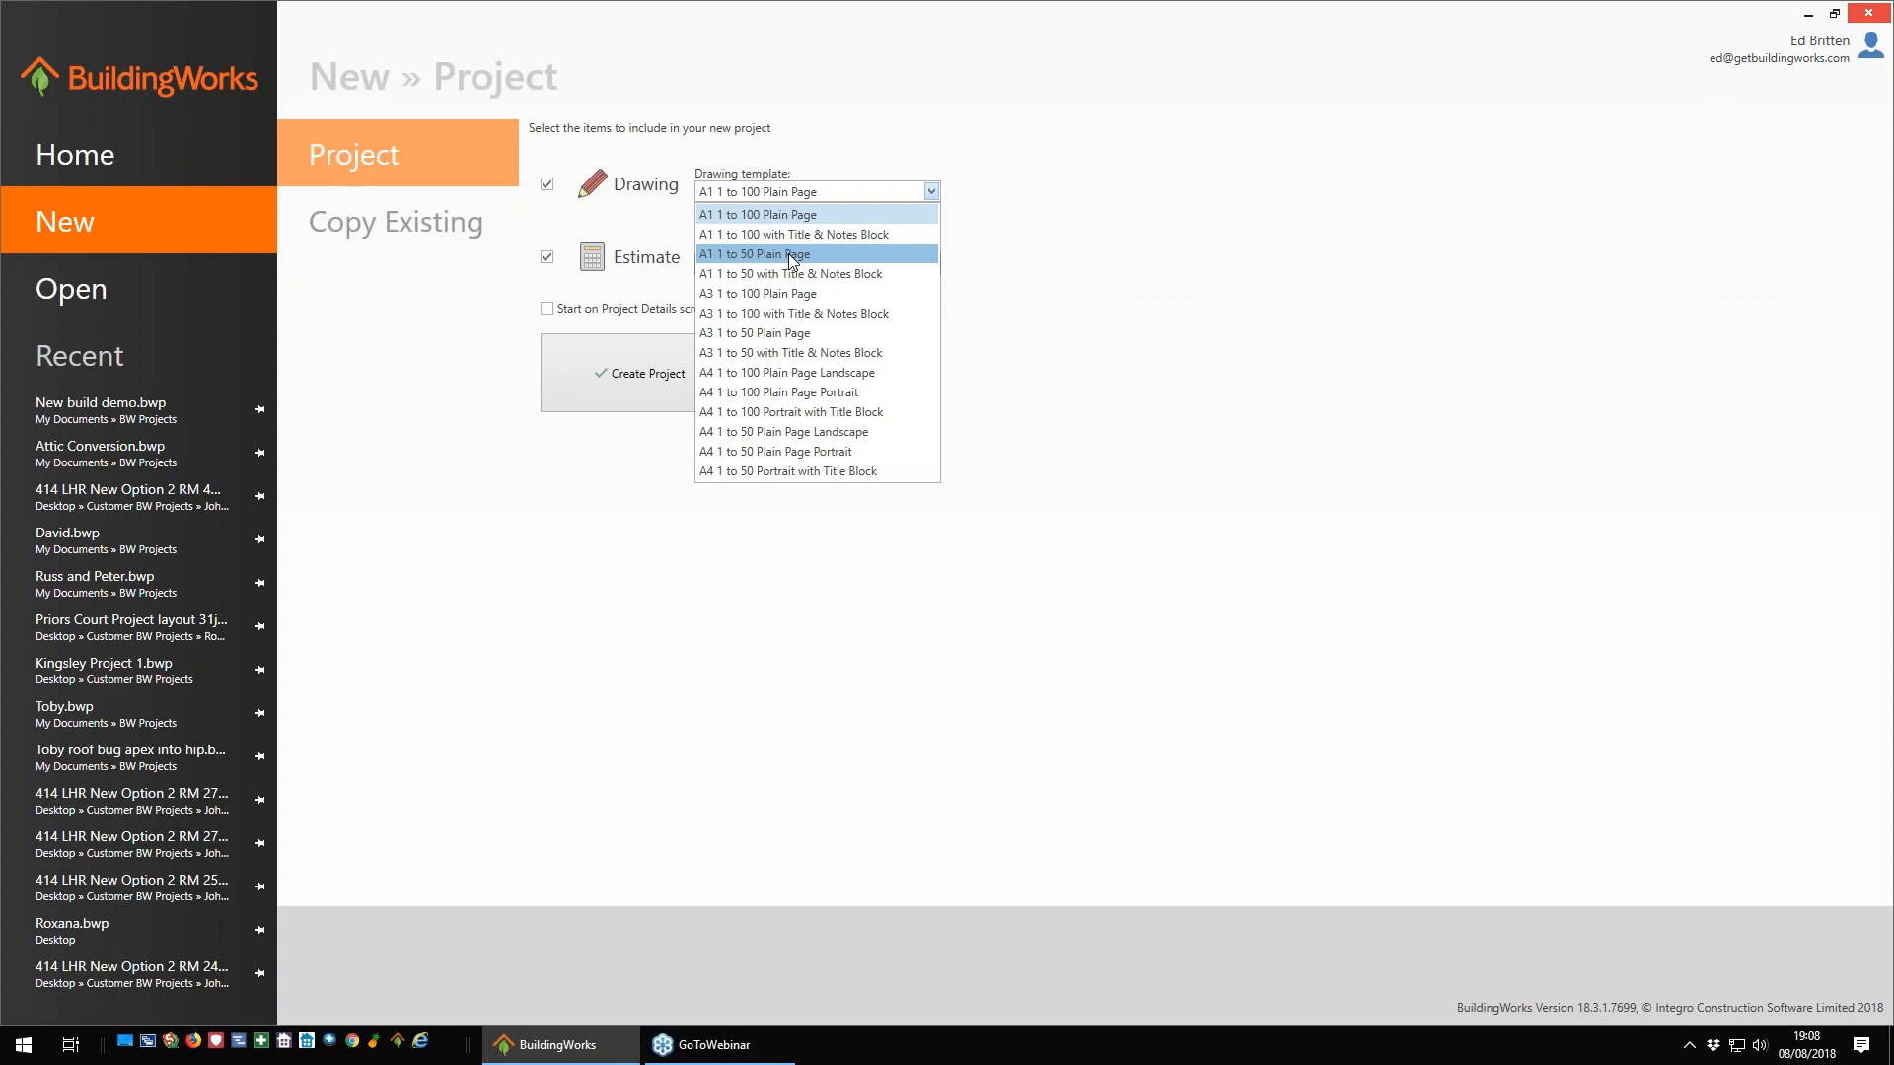
click(751, 294)
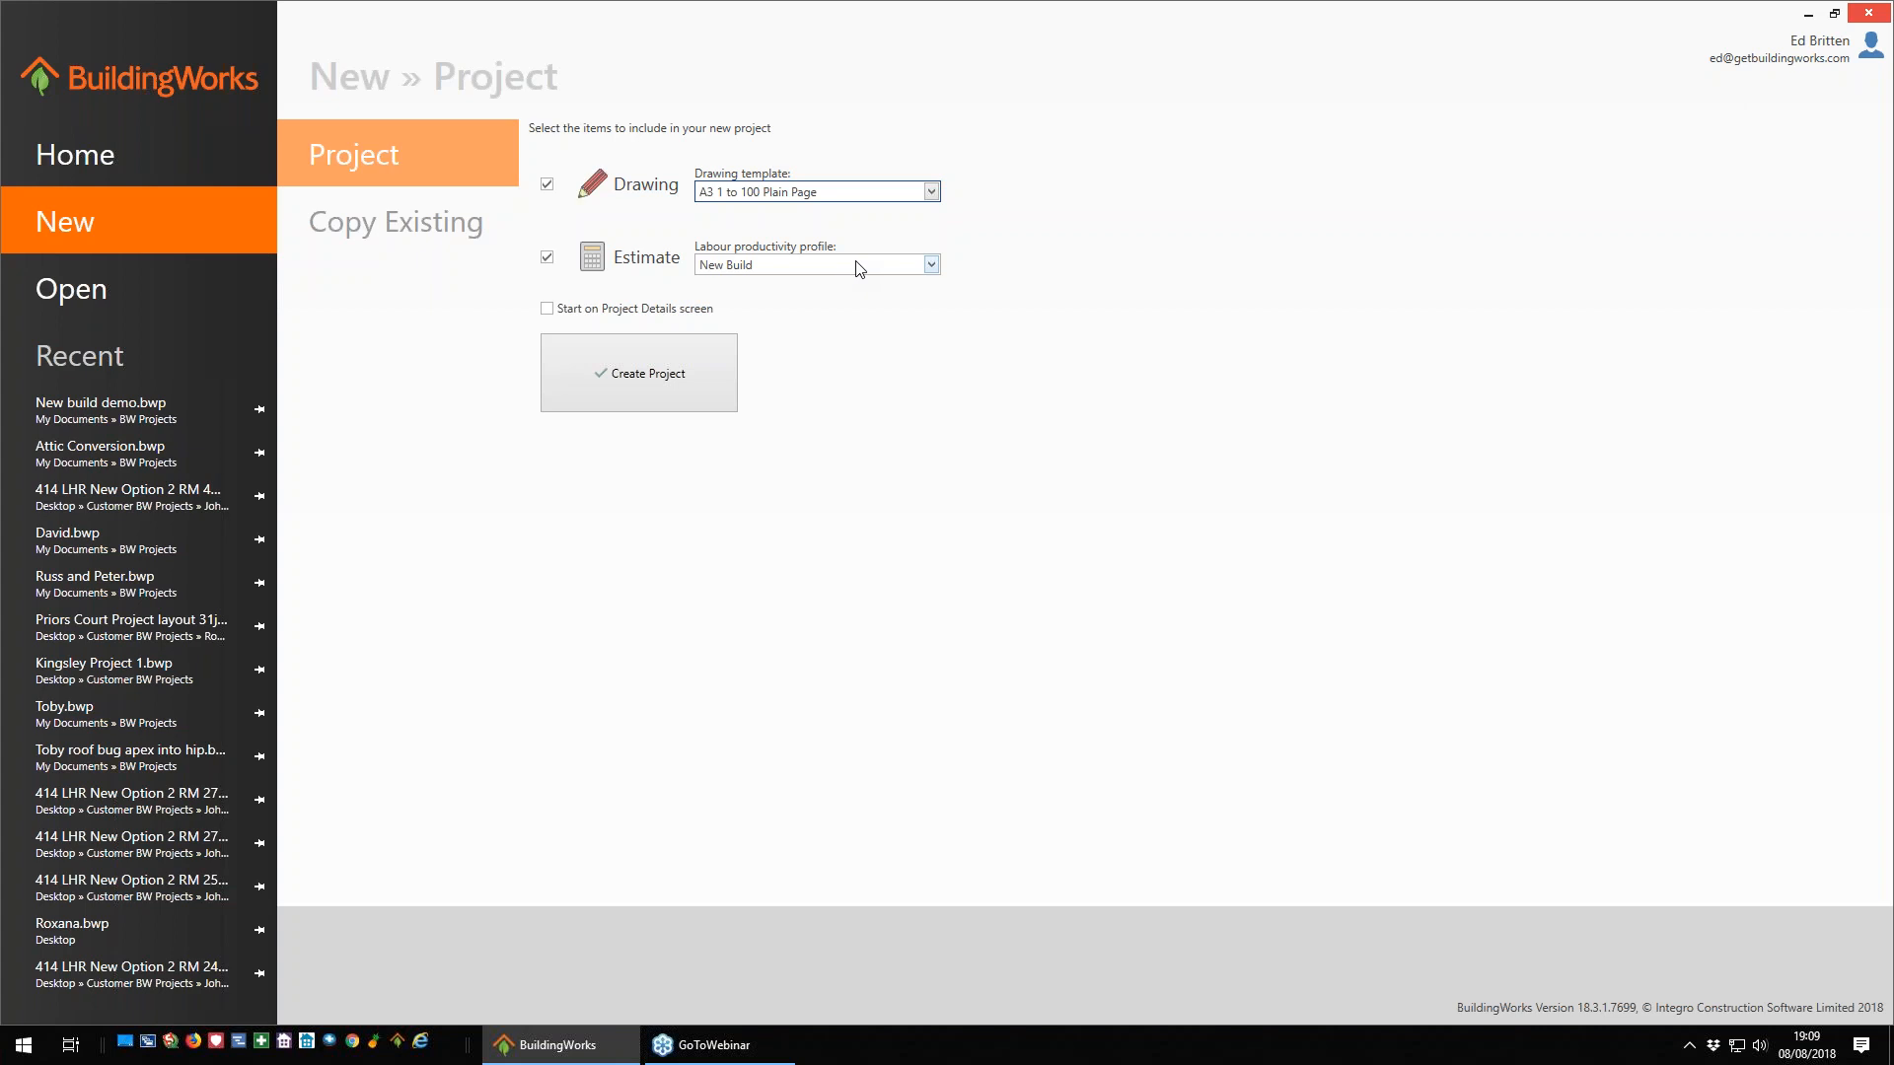
click(929, 265)
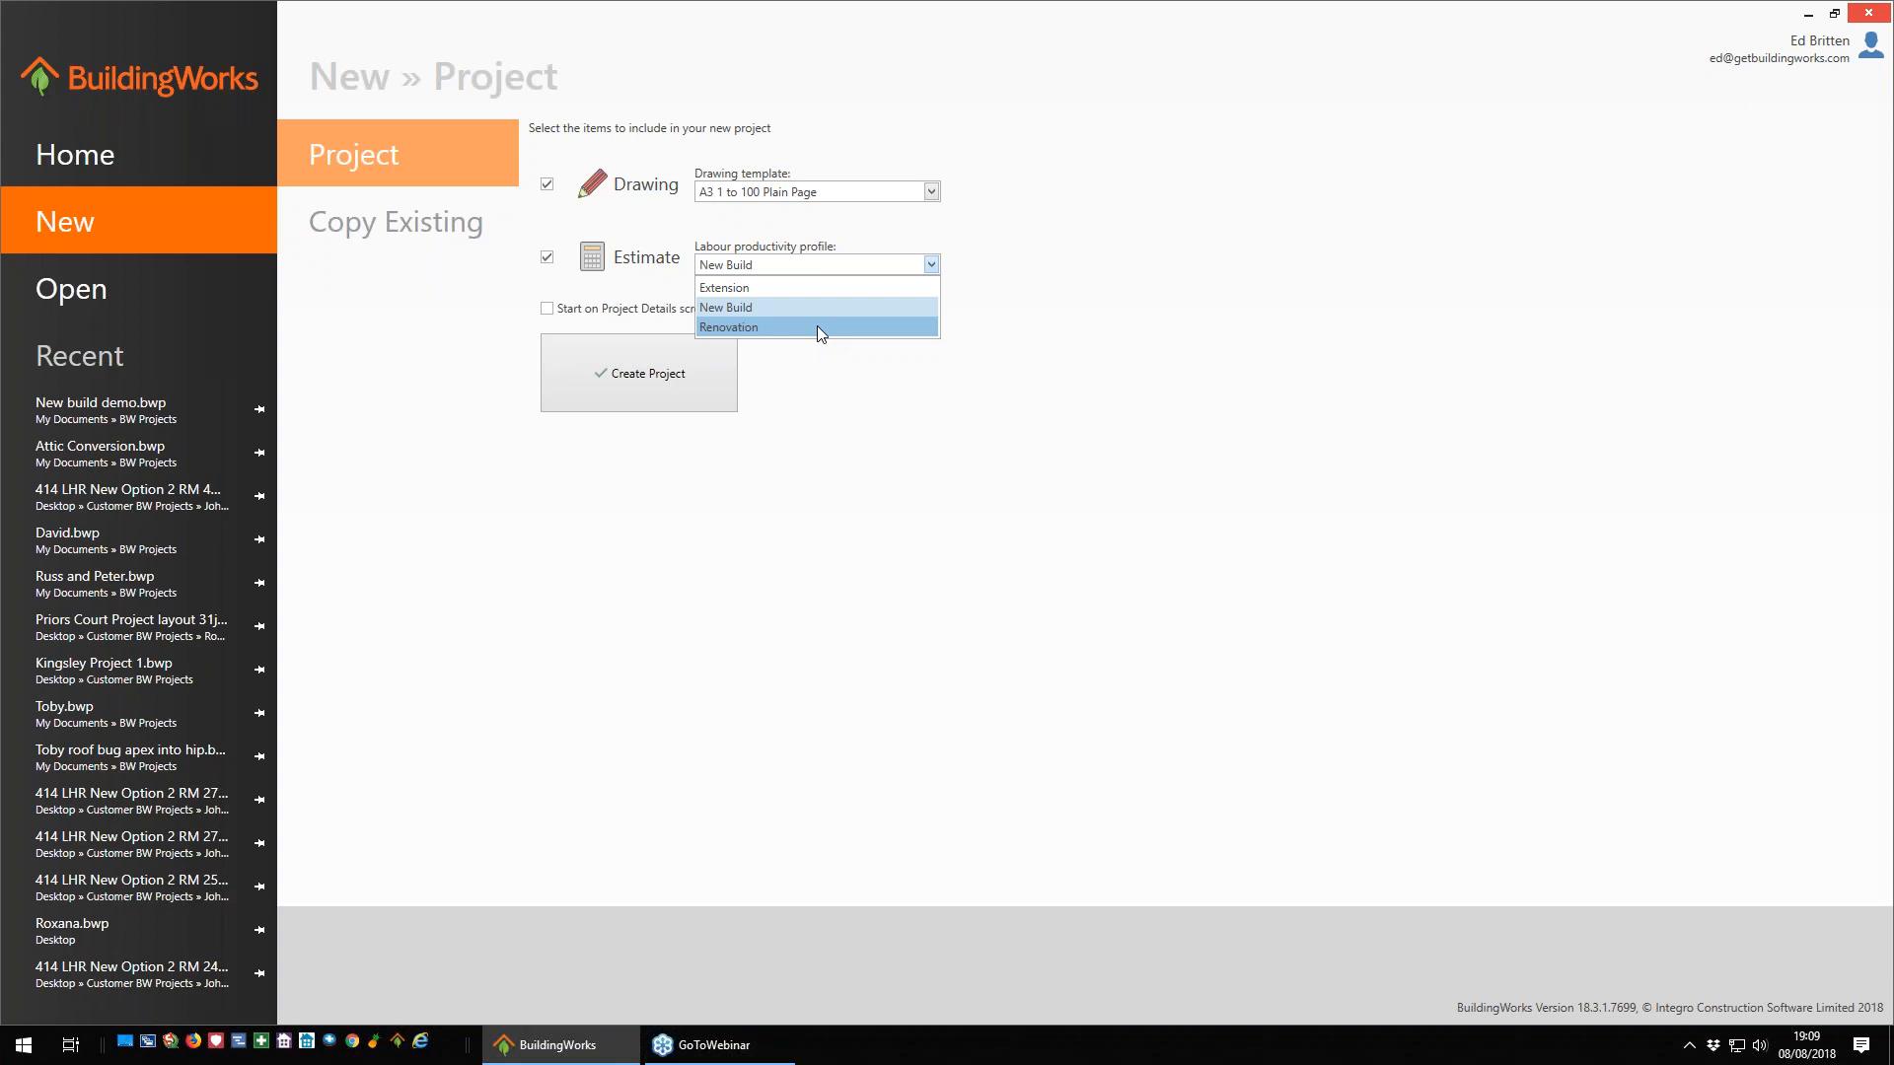
click(760, 307)
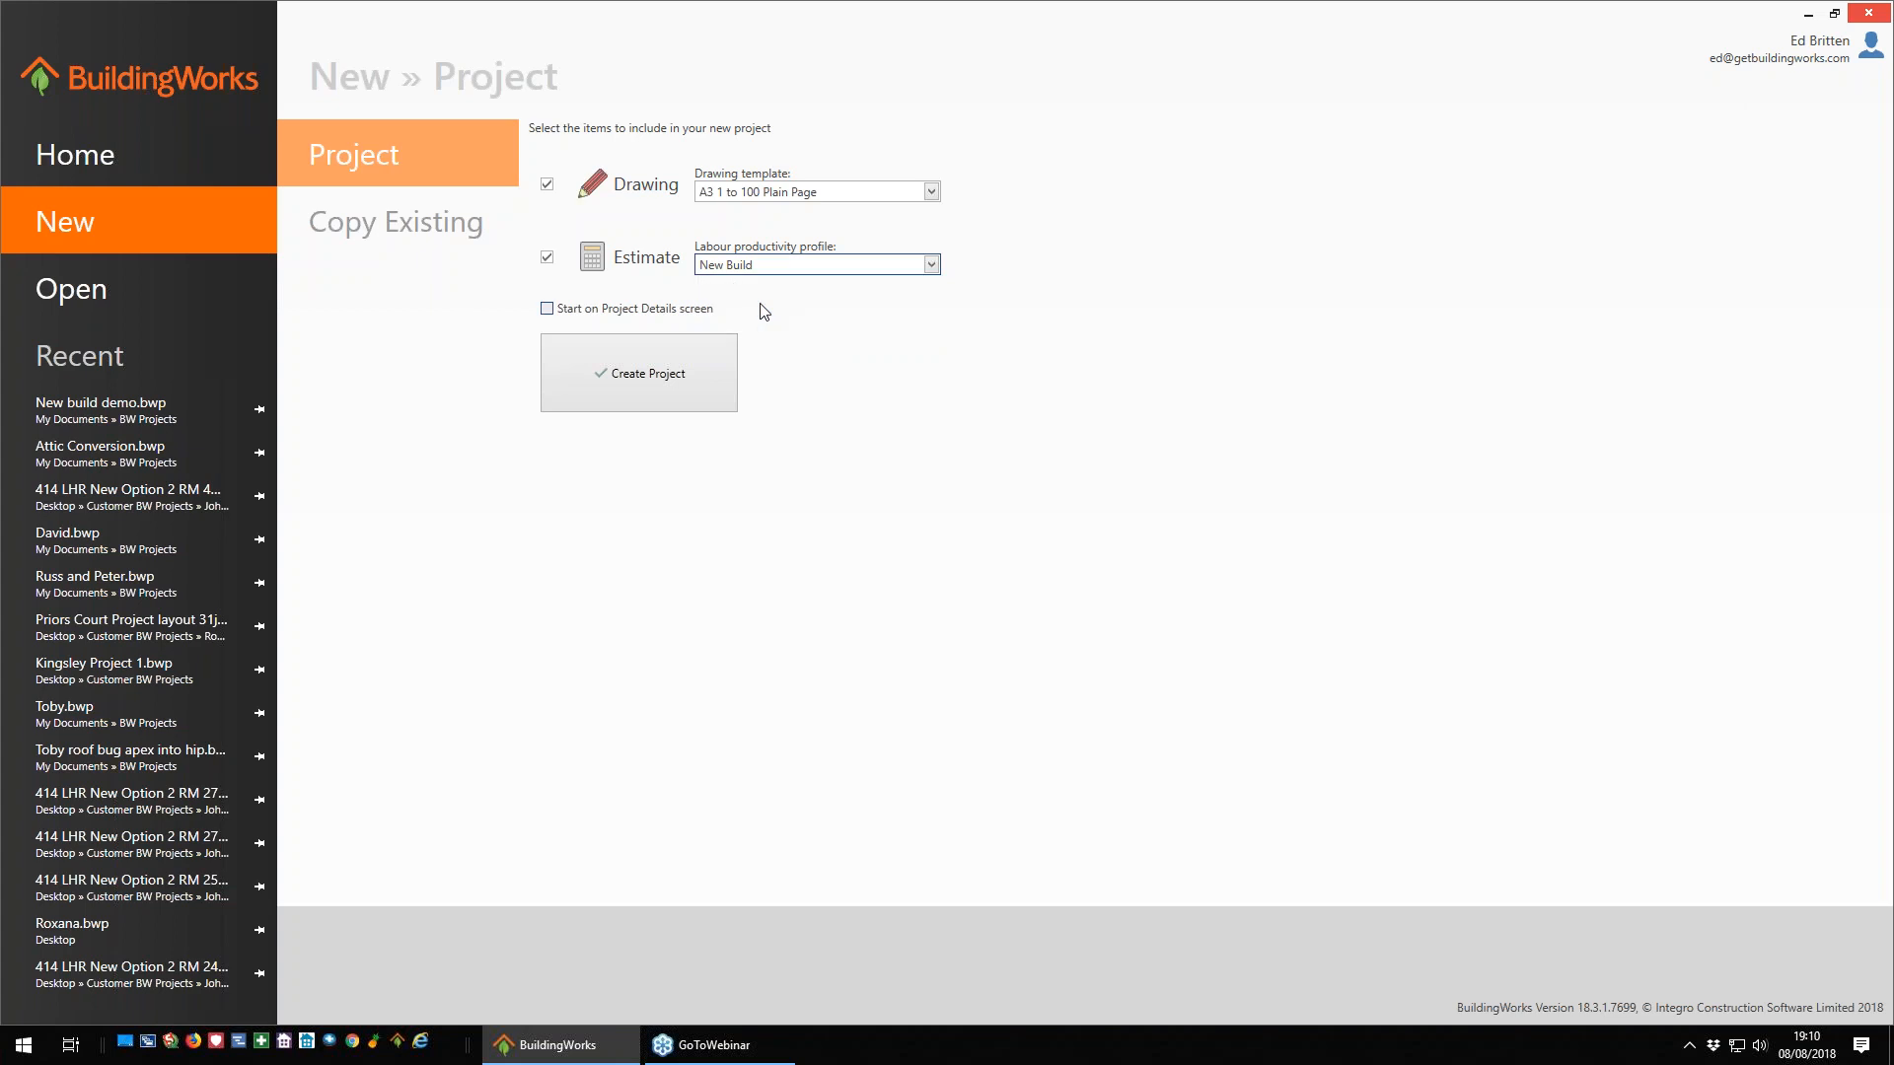
click(661, 384)
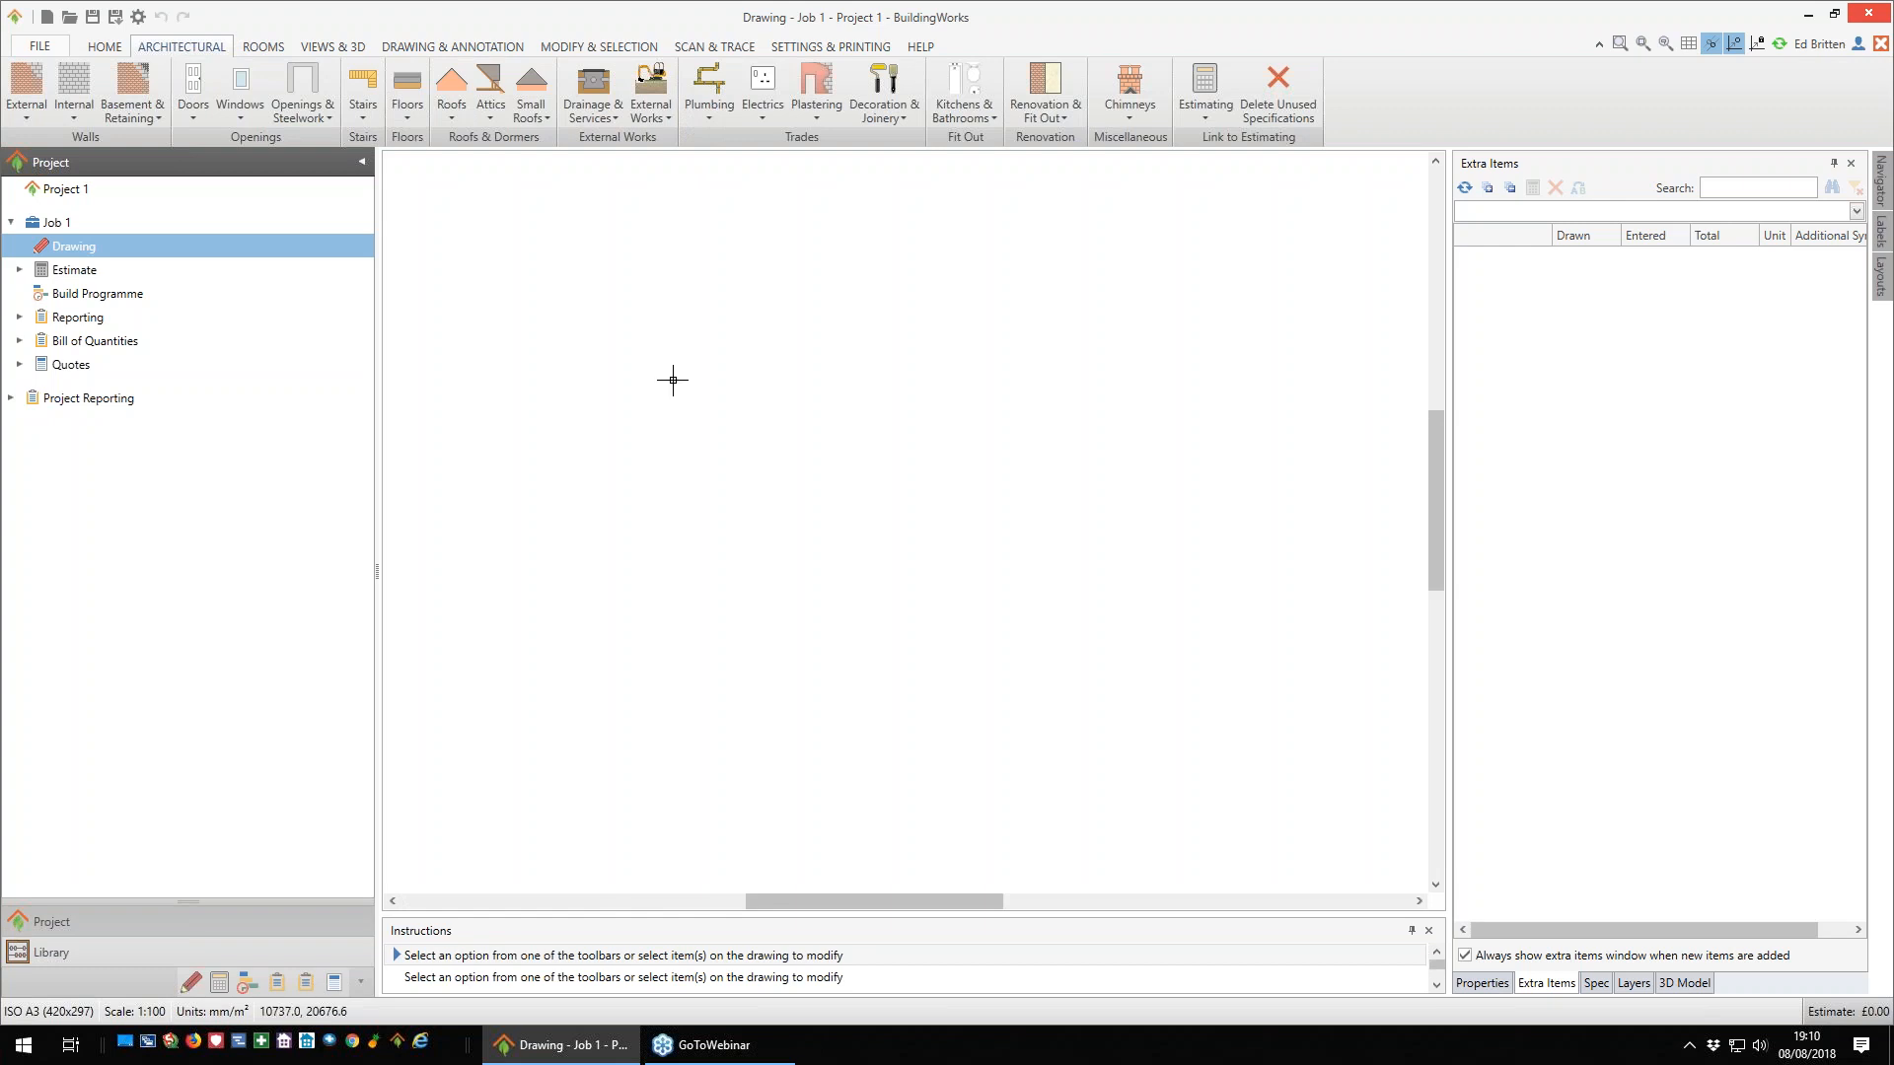
- Narrow the project tree to enlarge the drawing area, and look through the annotation and tracing tools
drag(380, 580, 290, 575)
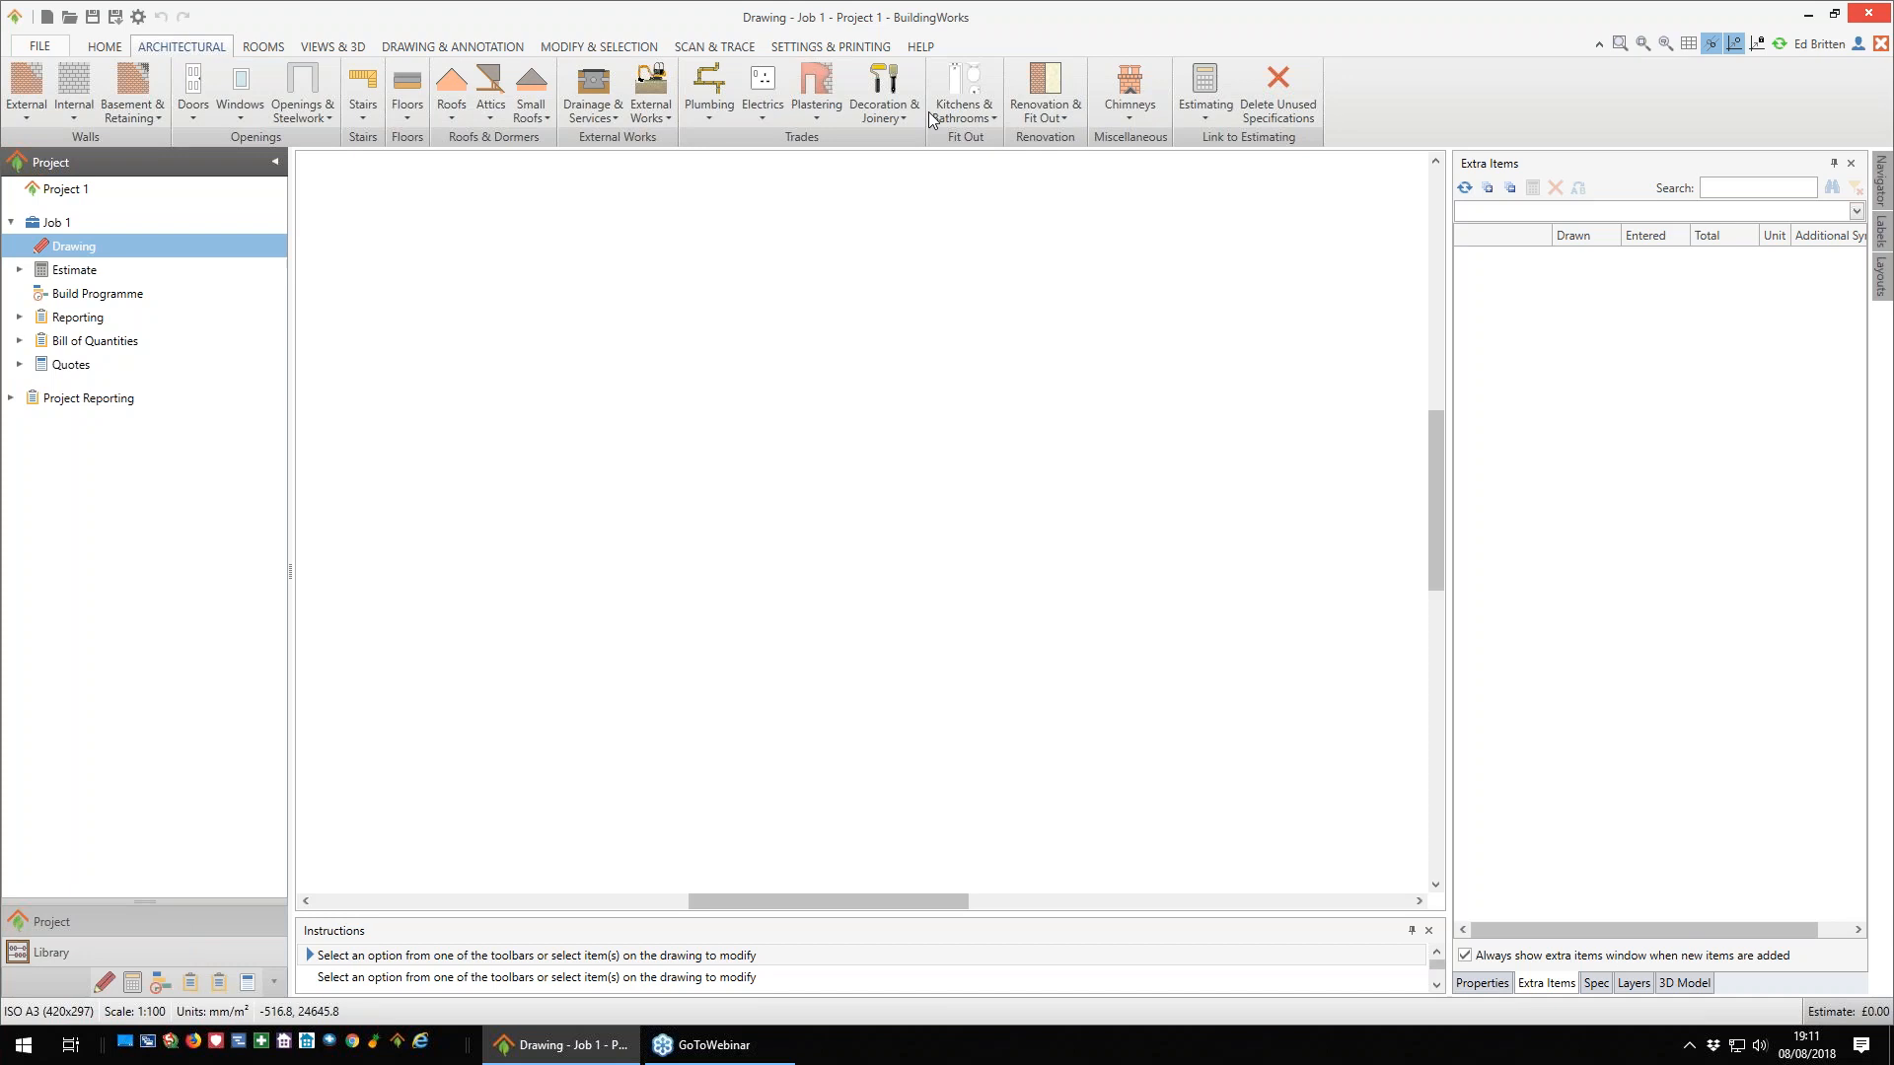
click(422, 50)
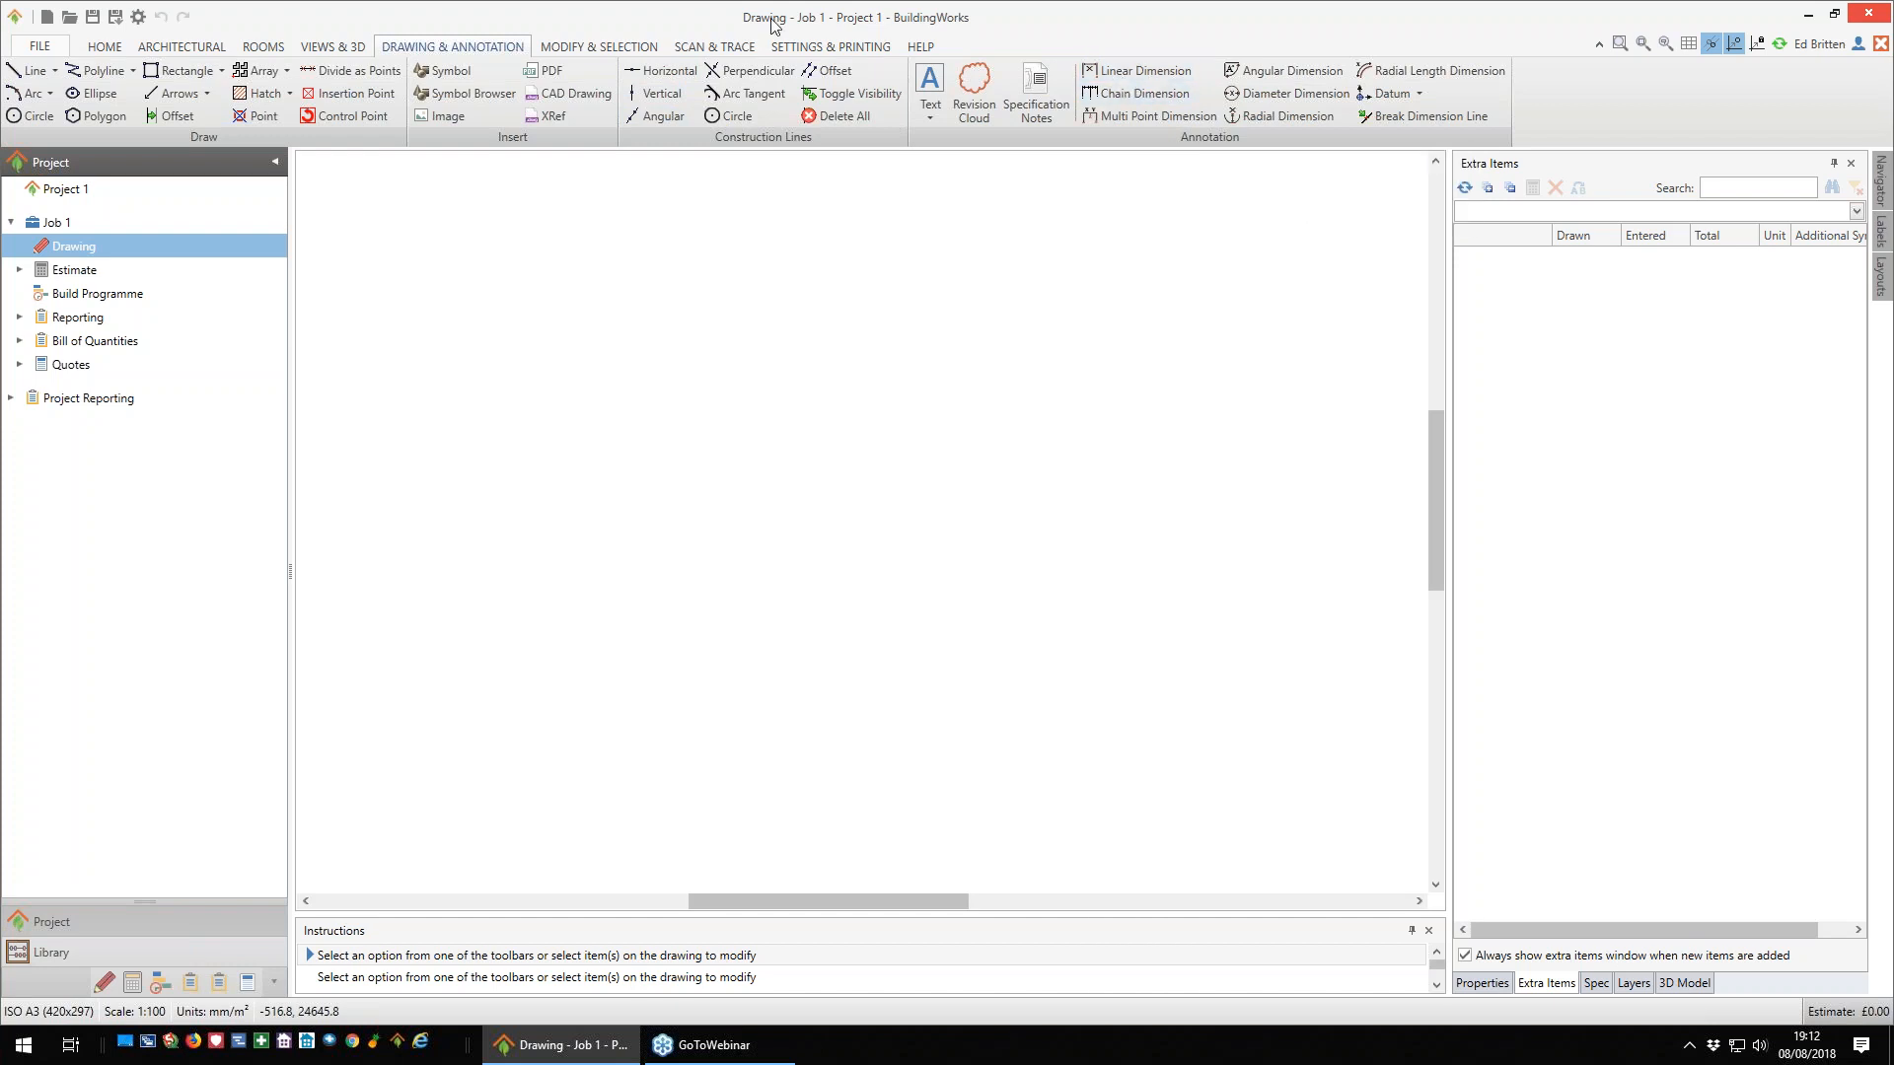
click(710, 48)
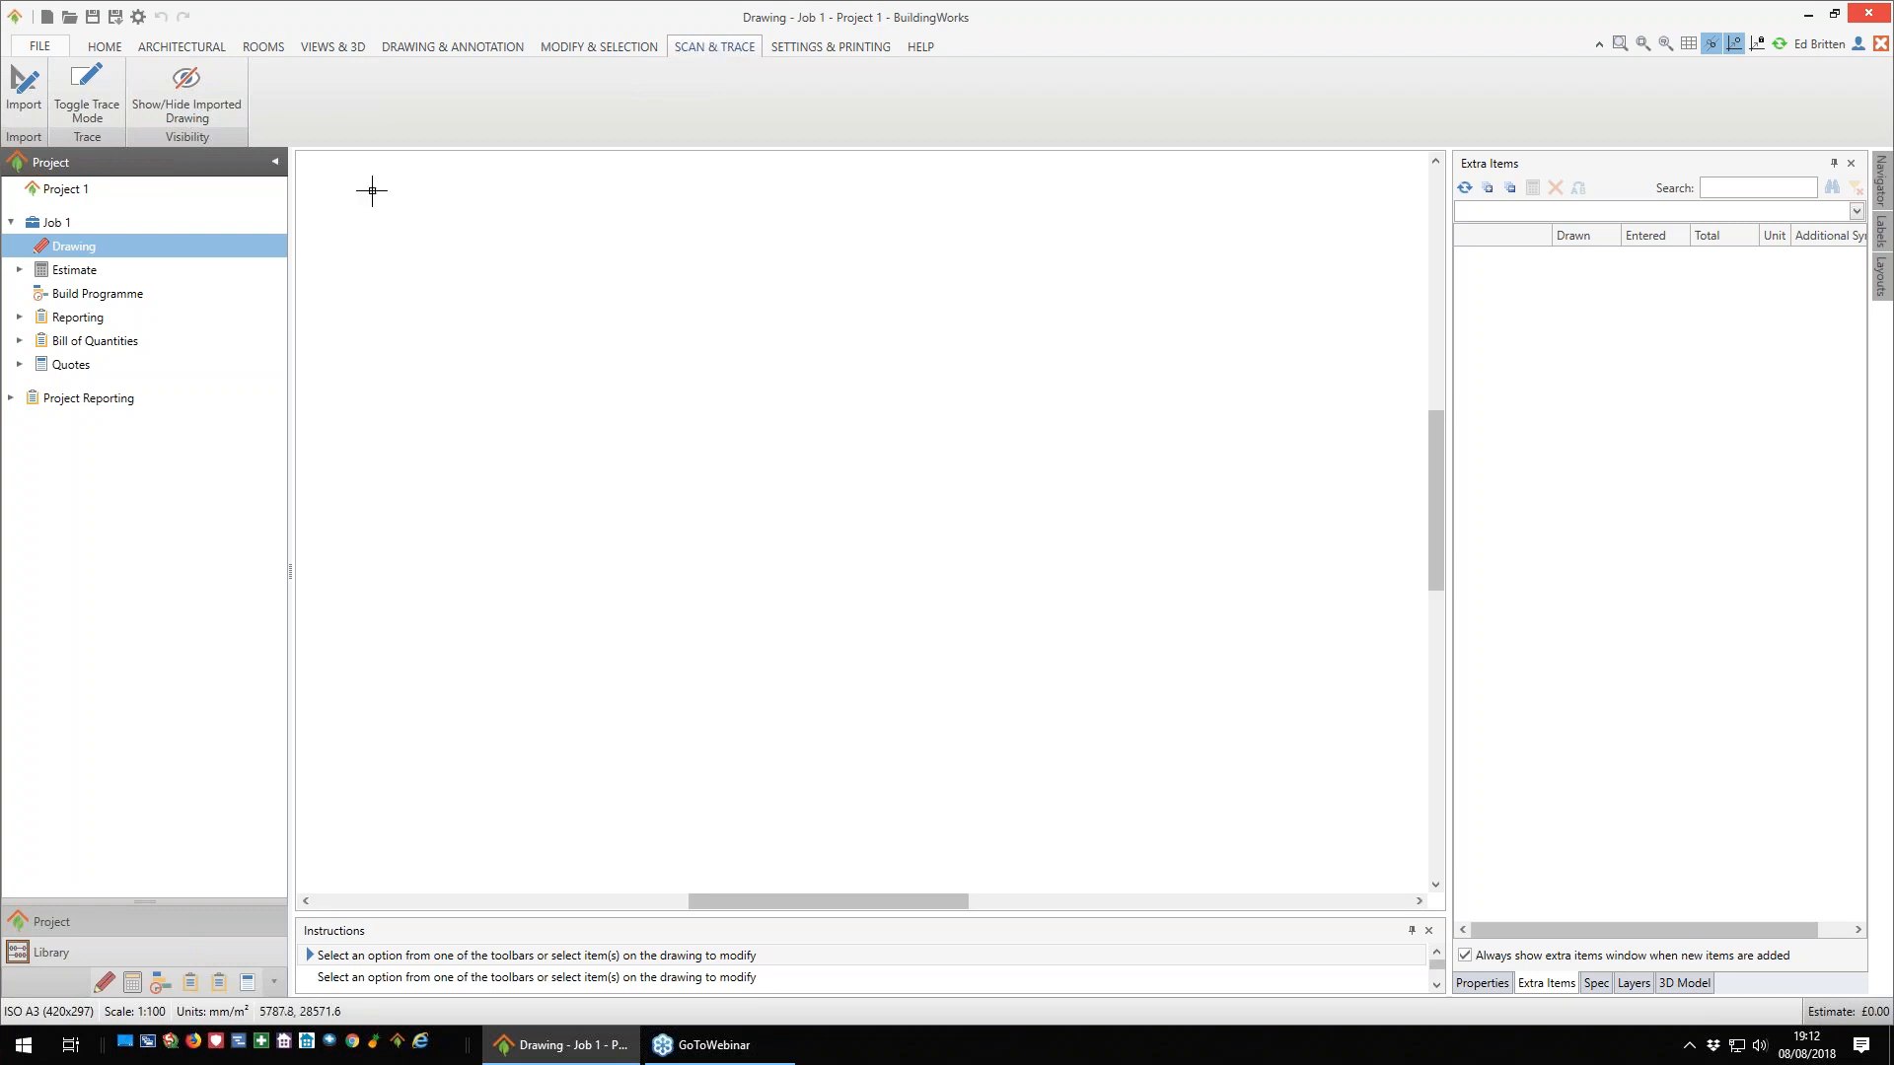
click(182, 47)
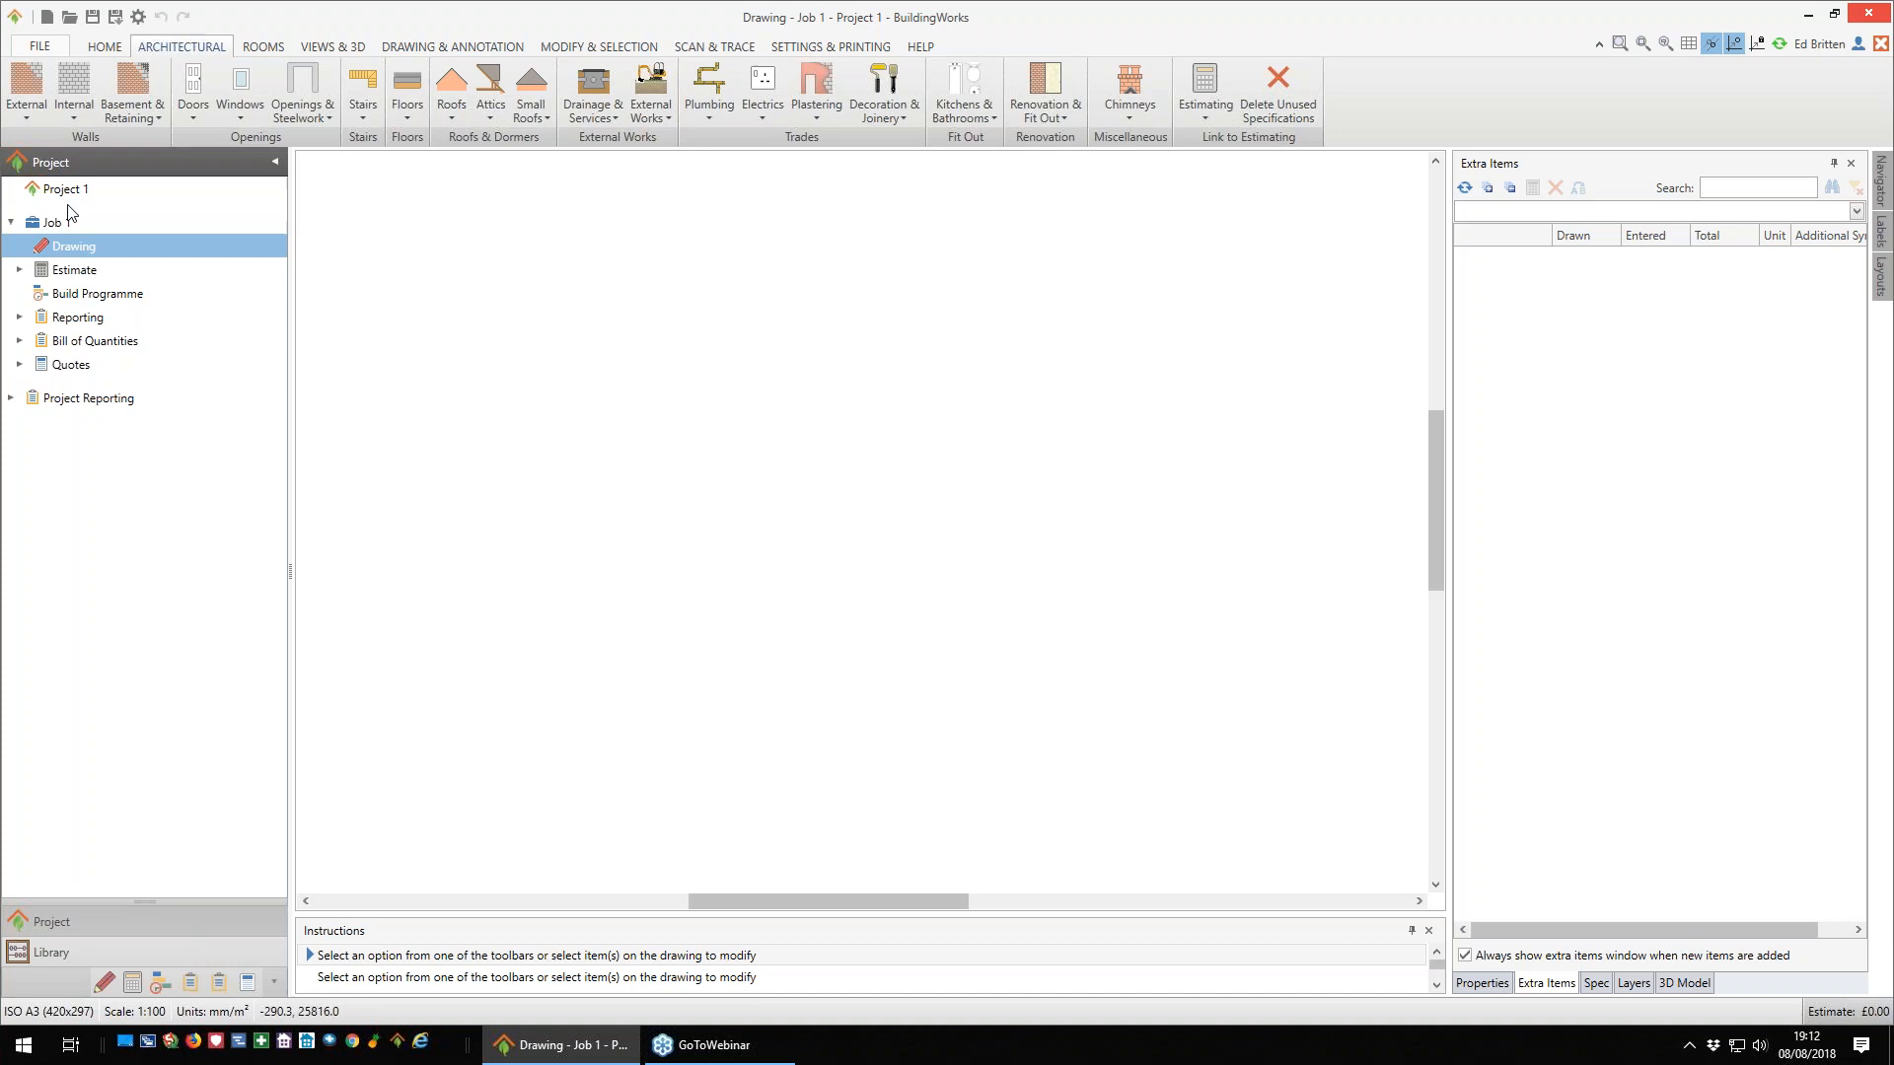
- Start a Brick & Block Cavity Walls component with the partial fill High Thermal Performance specification, widening the U-value column
click(32, 119)
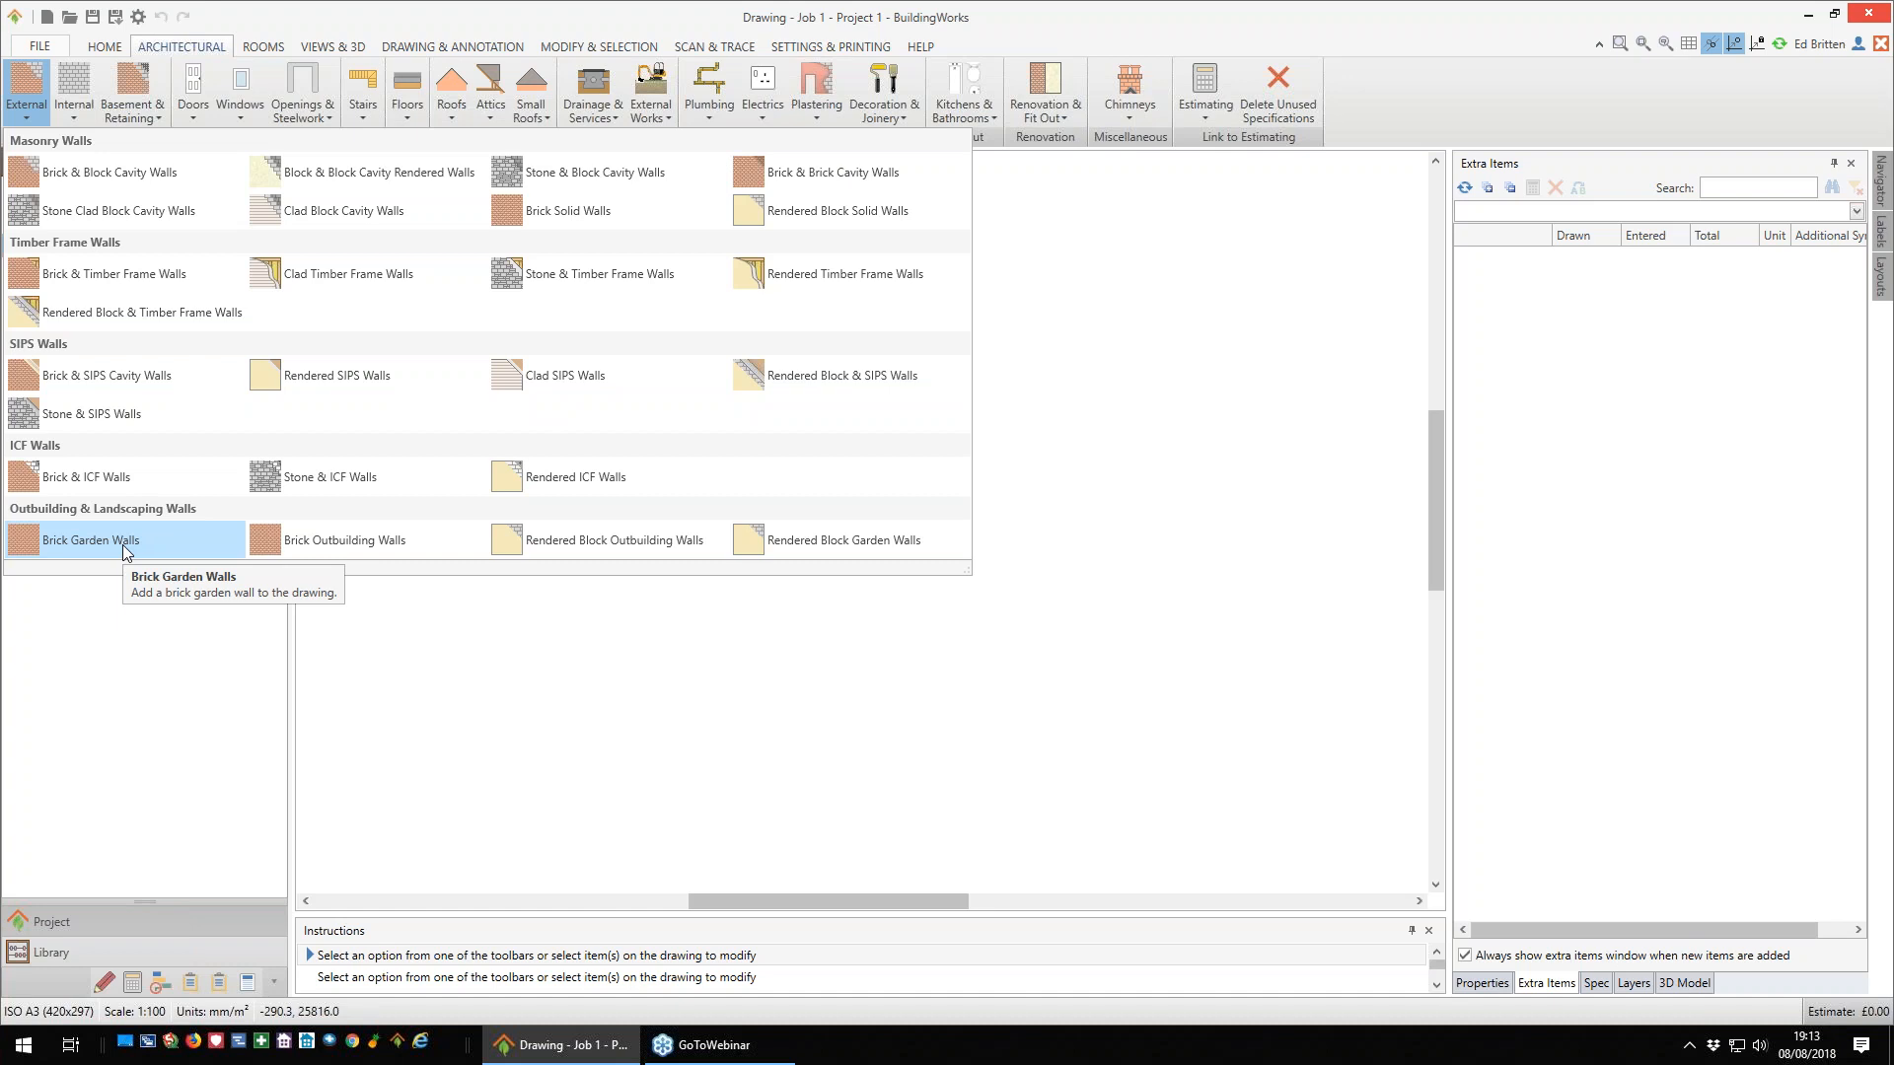
click(106, 176)
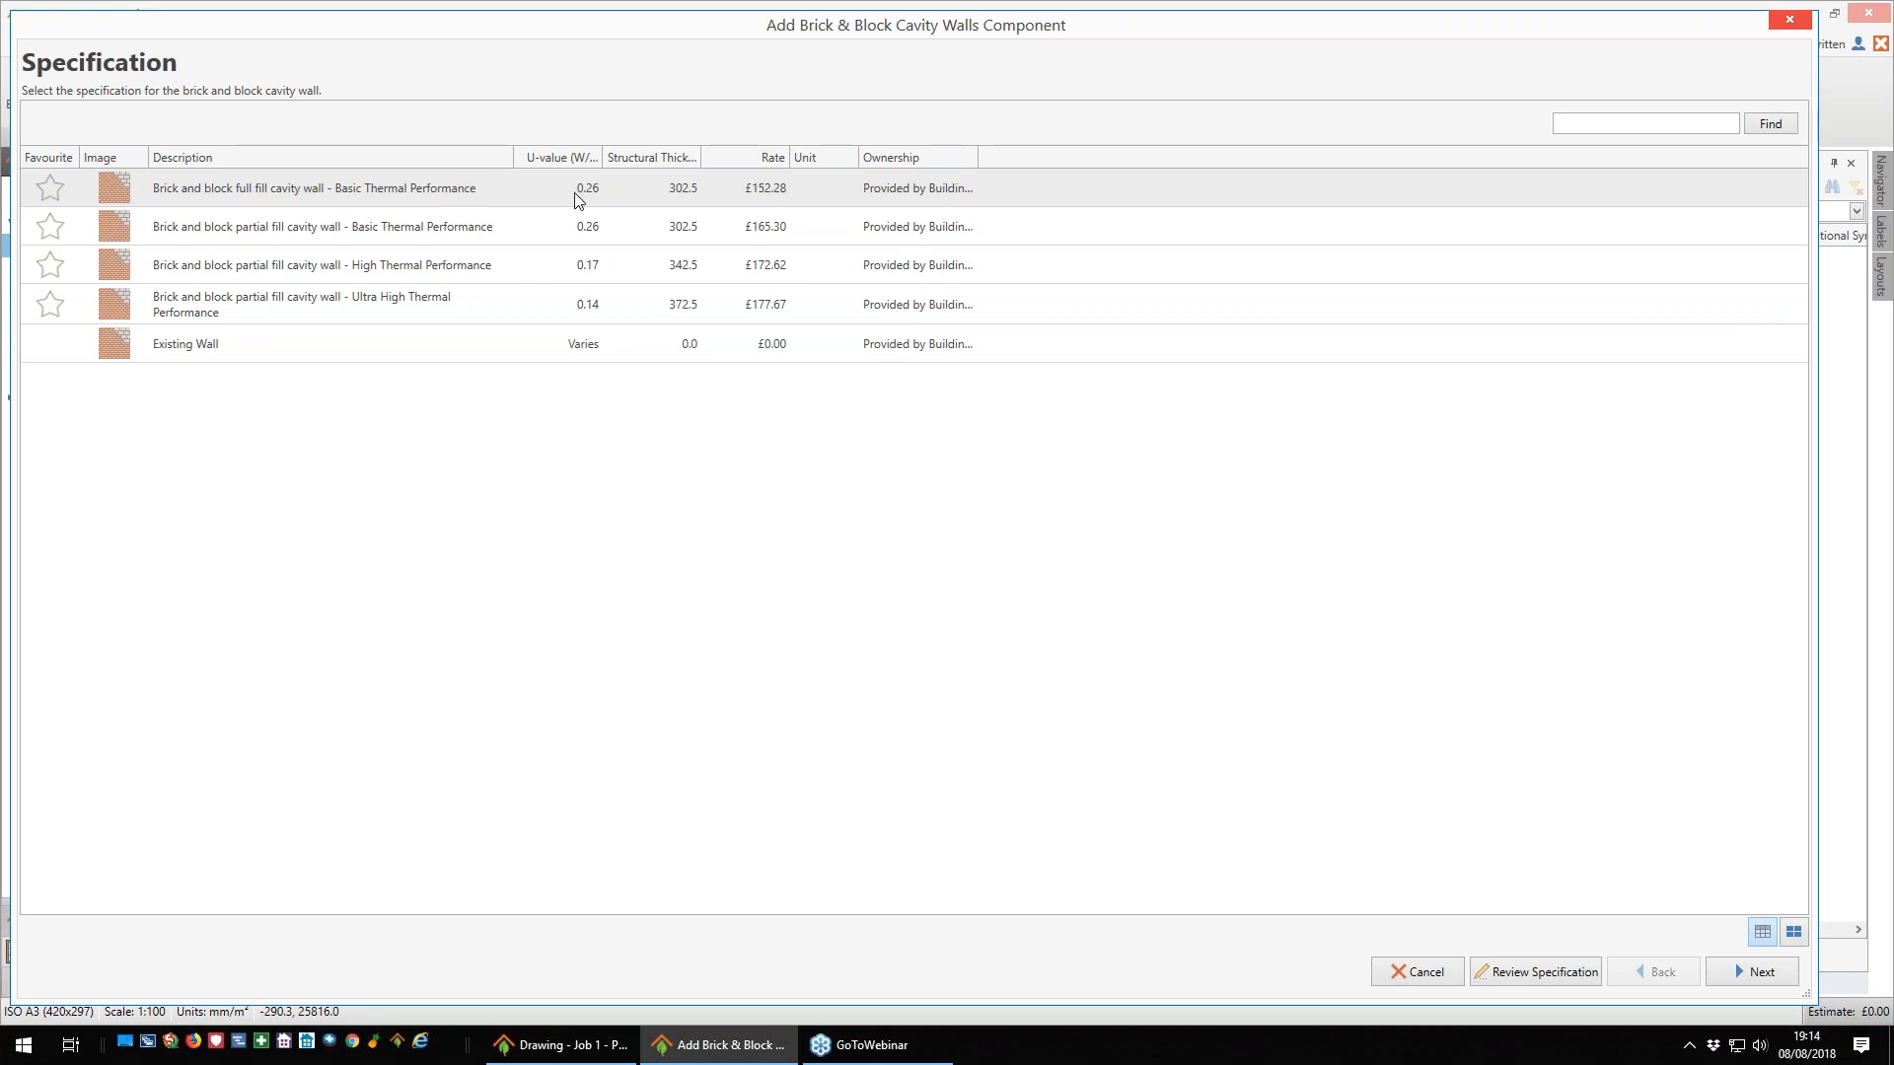
drag(602, 158, 630, 159)
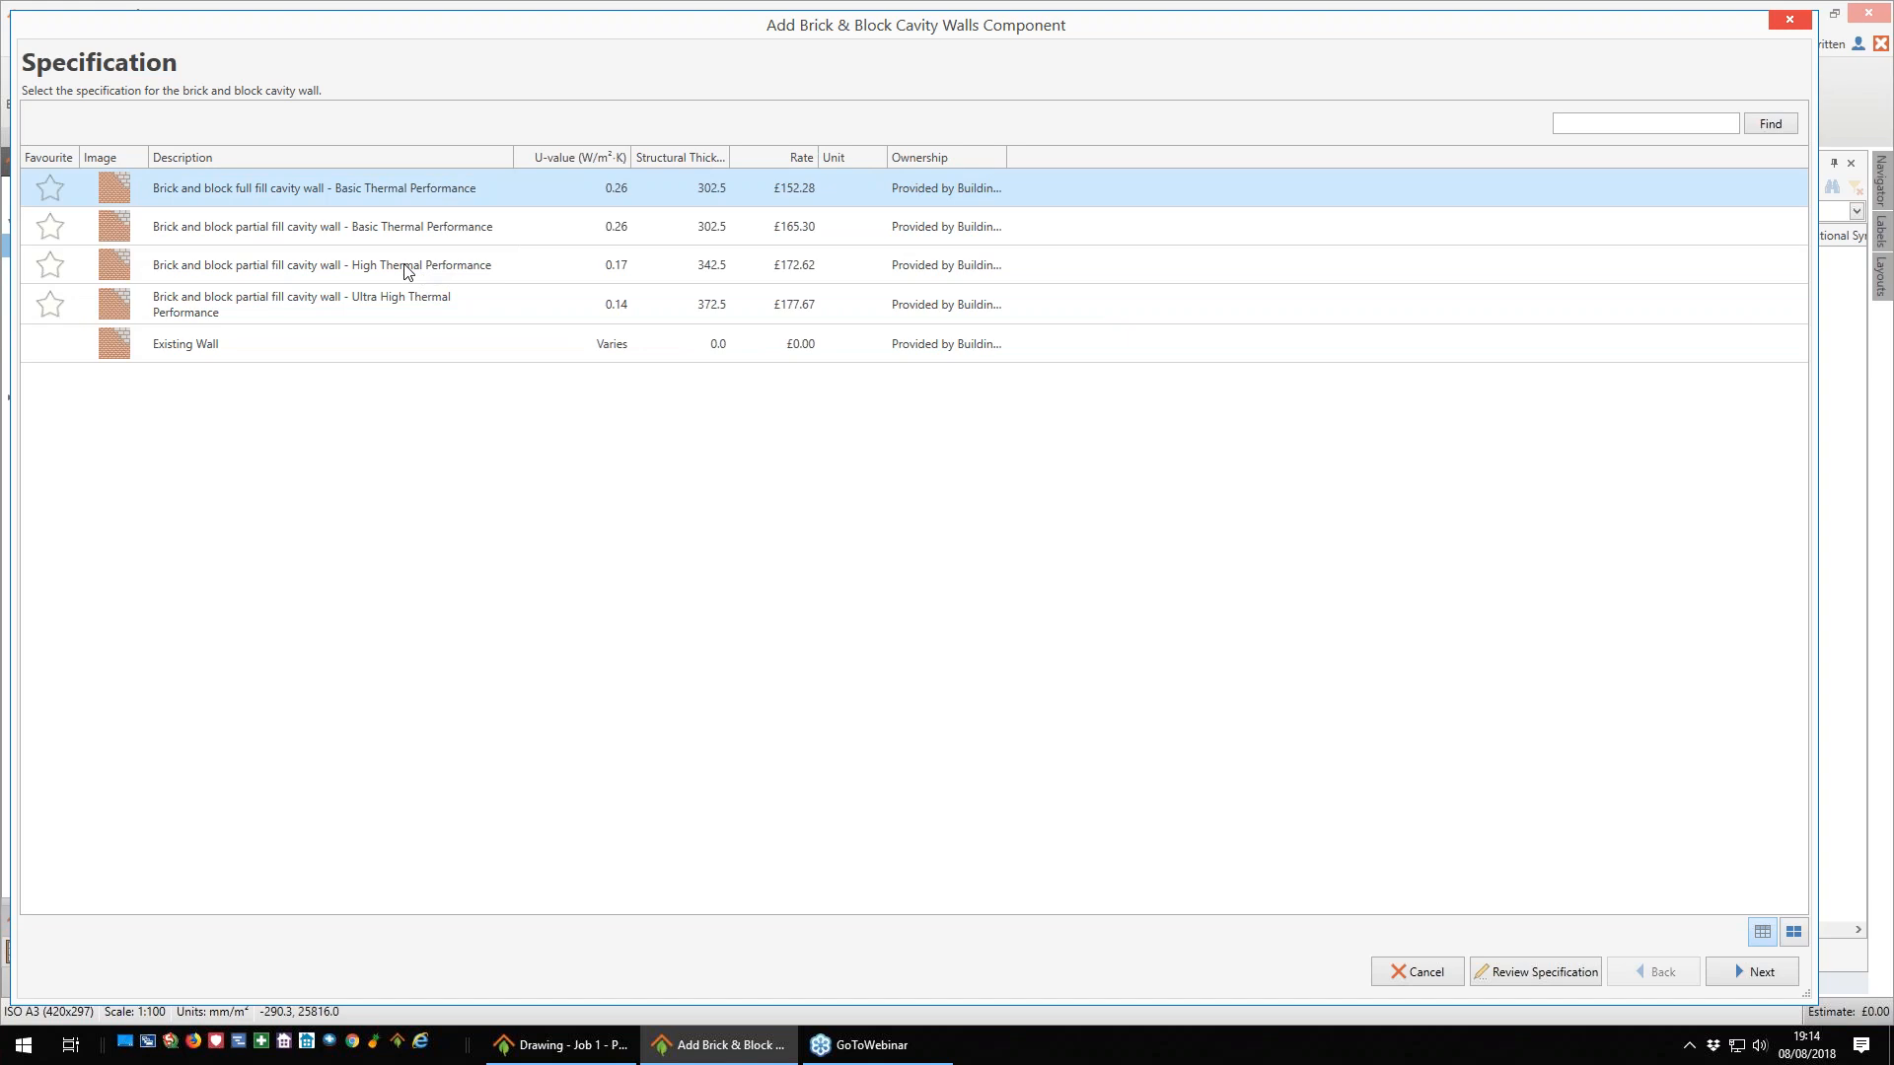
click(485, 268)
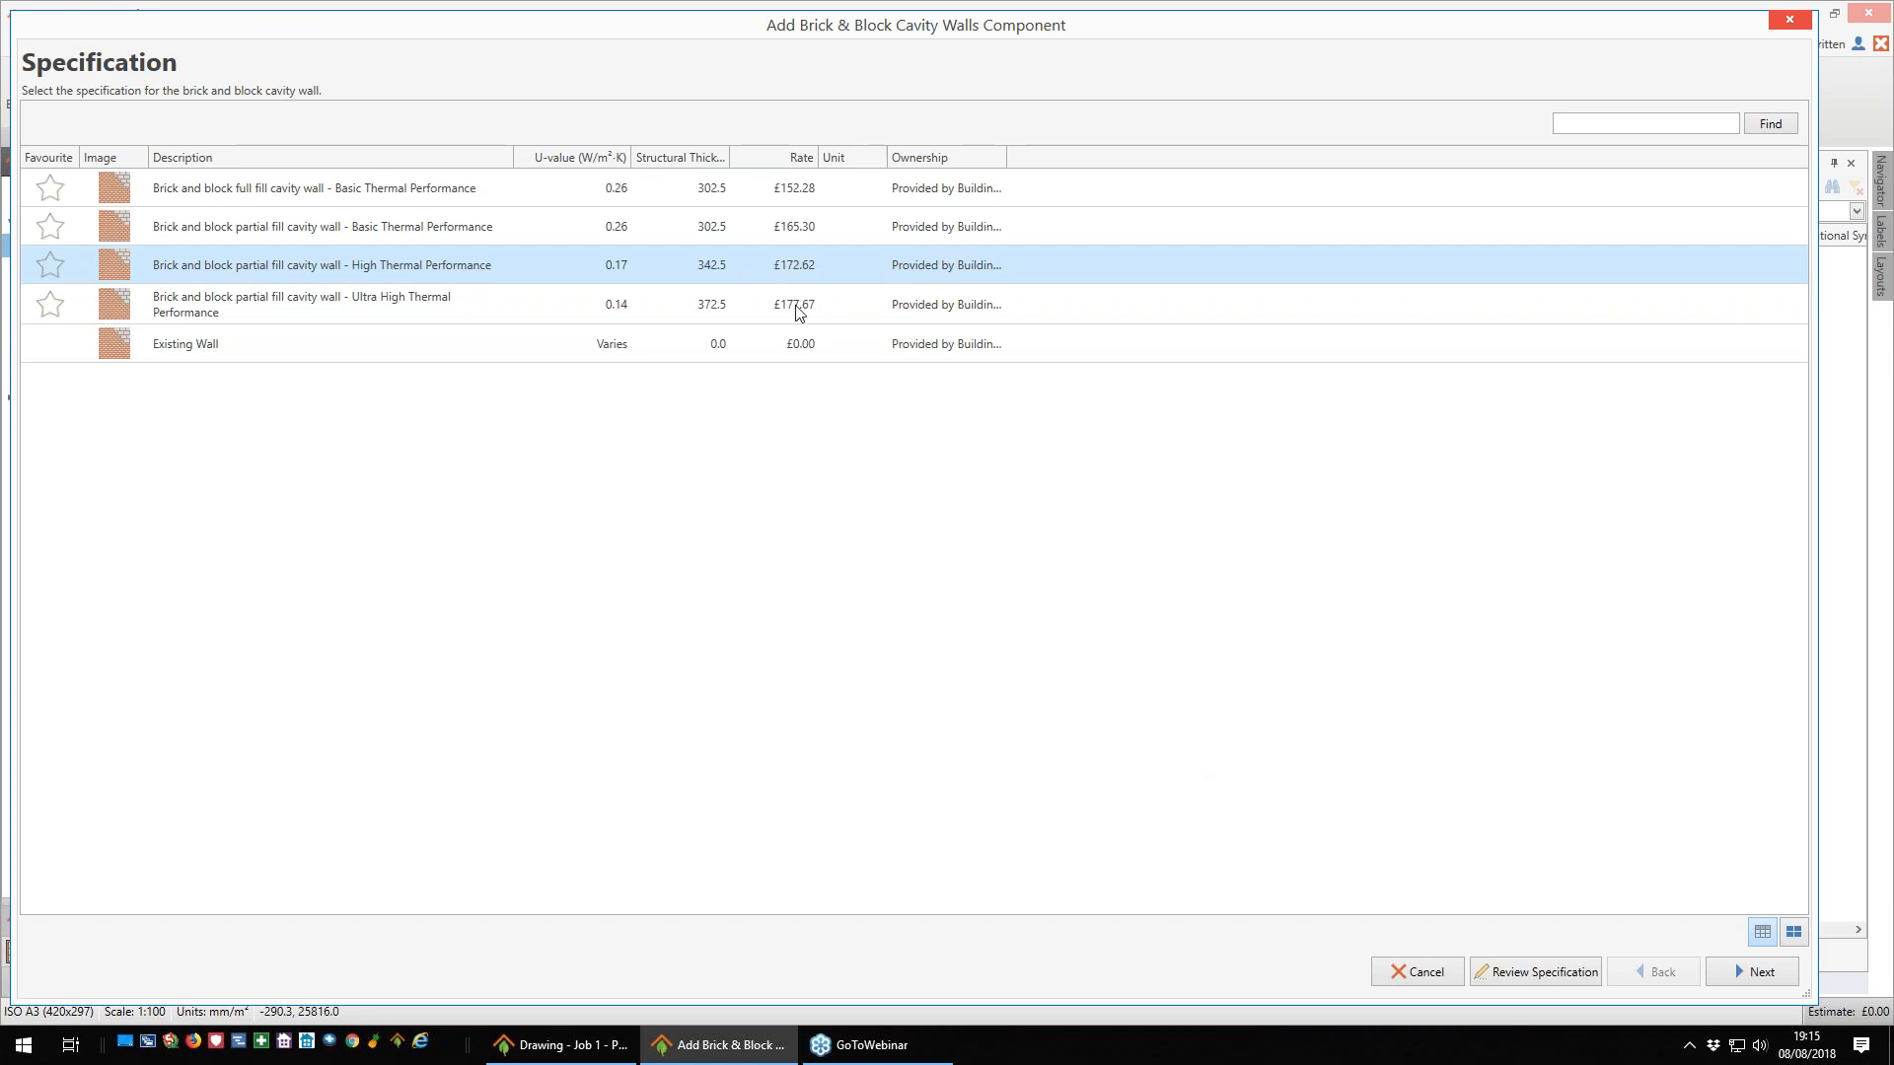
- Swap the facing brick in the wall's outer skin for Hanson Chelsea Smoked Red 215 x 102.5 x 65mm
click(1548, 977)
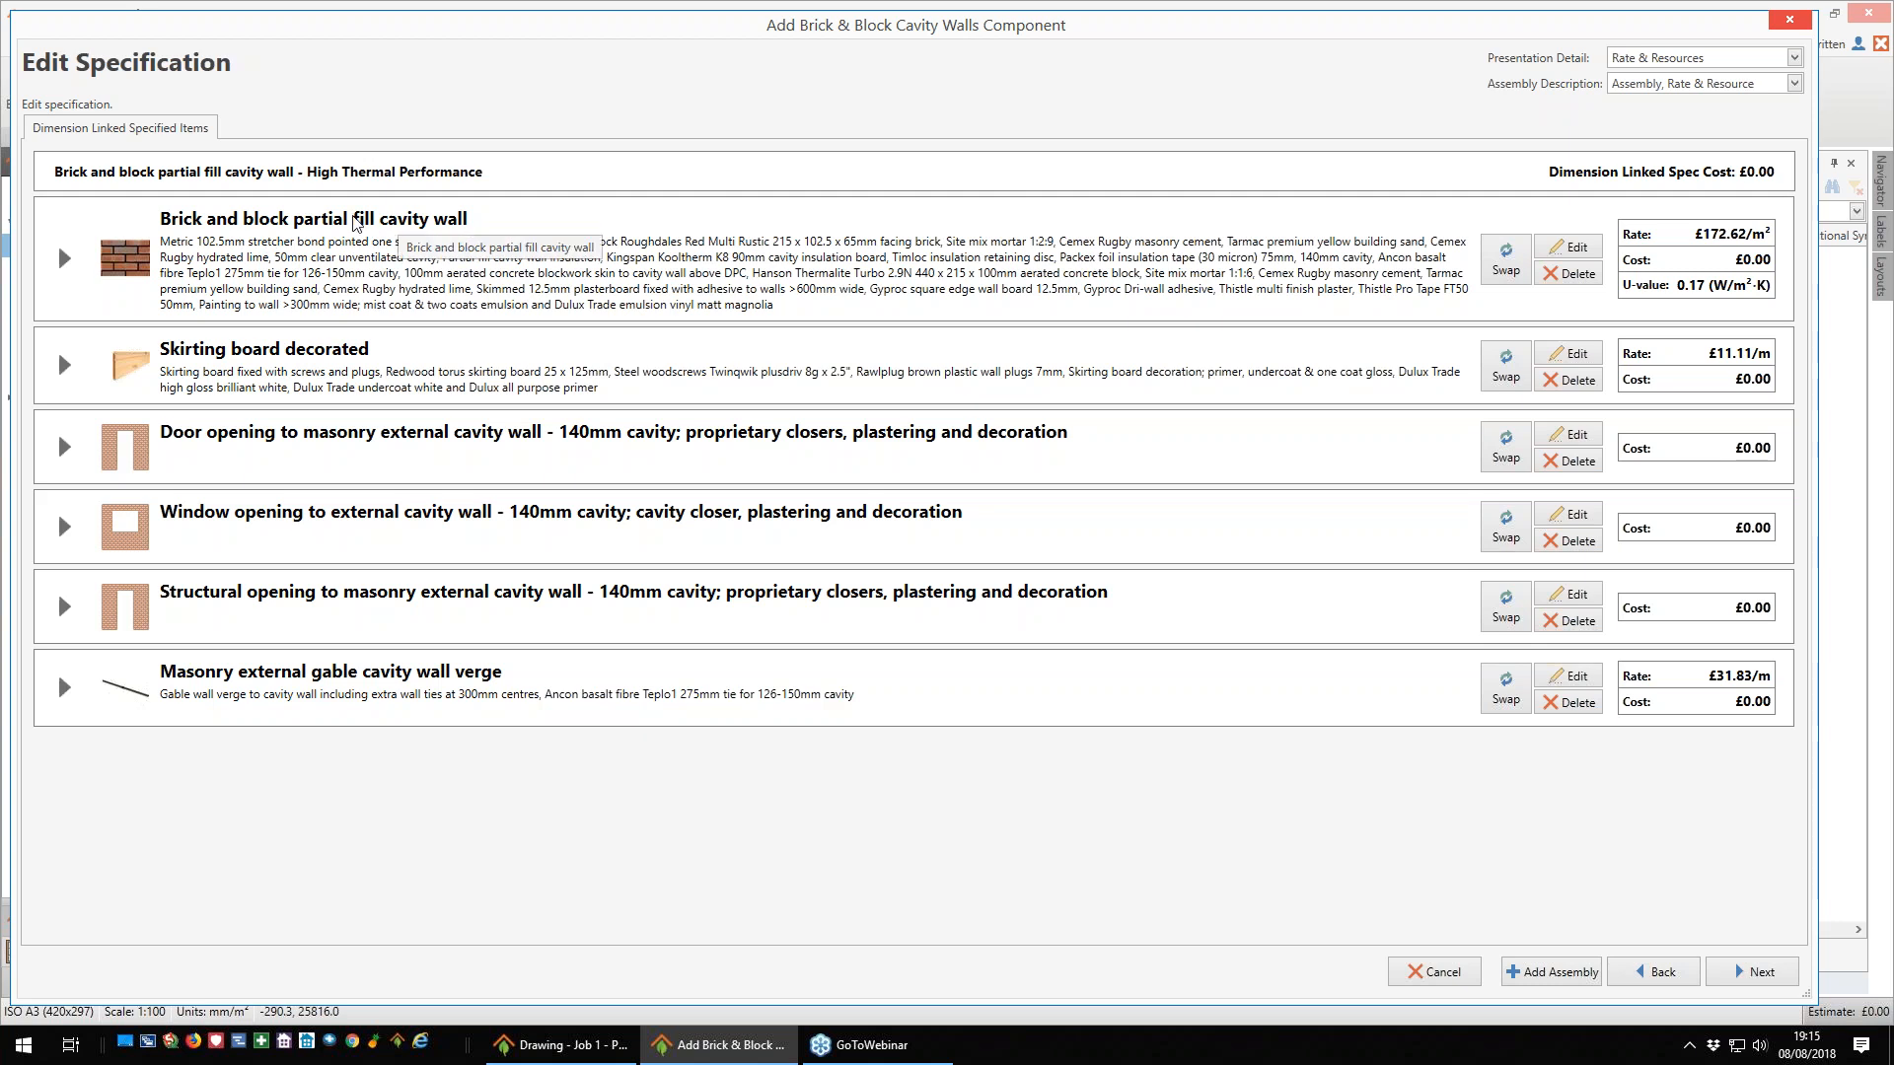
click(64, 262)
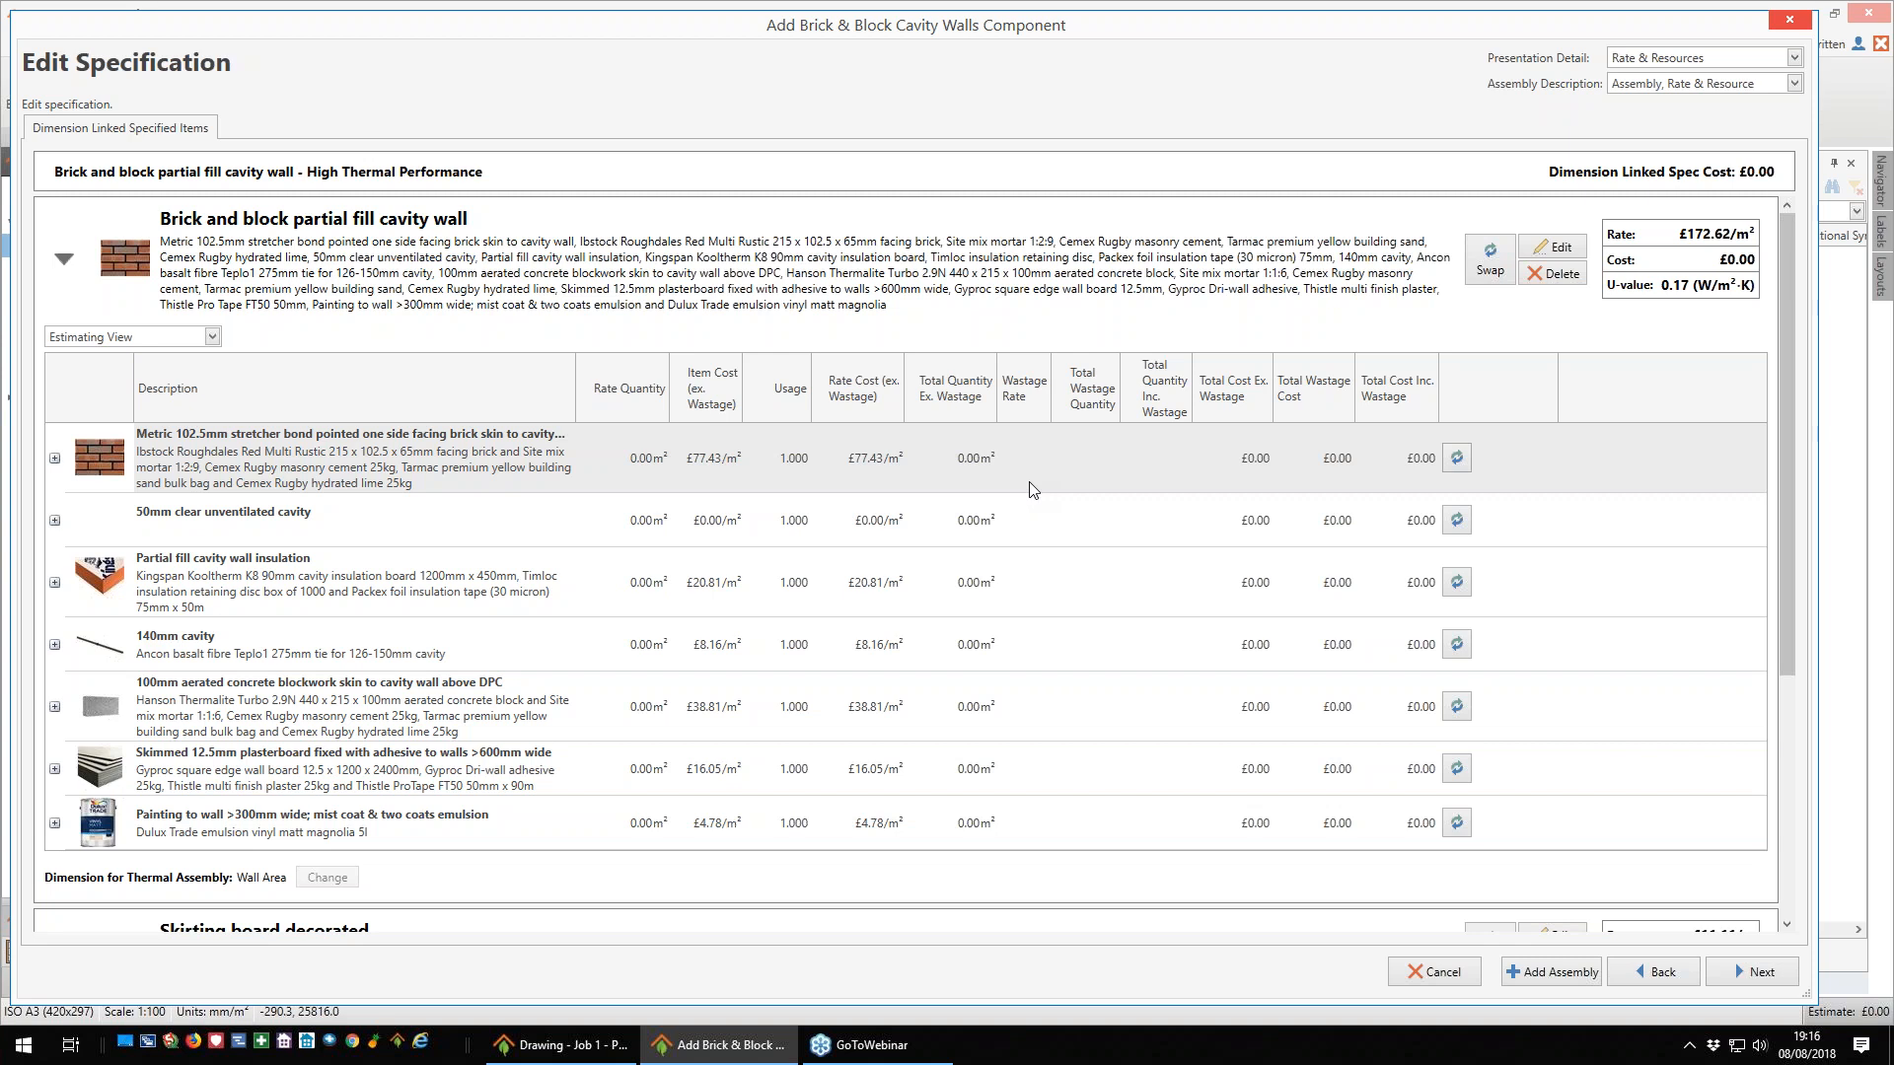
click(54, 459)
click(341, 520)
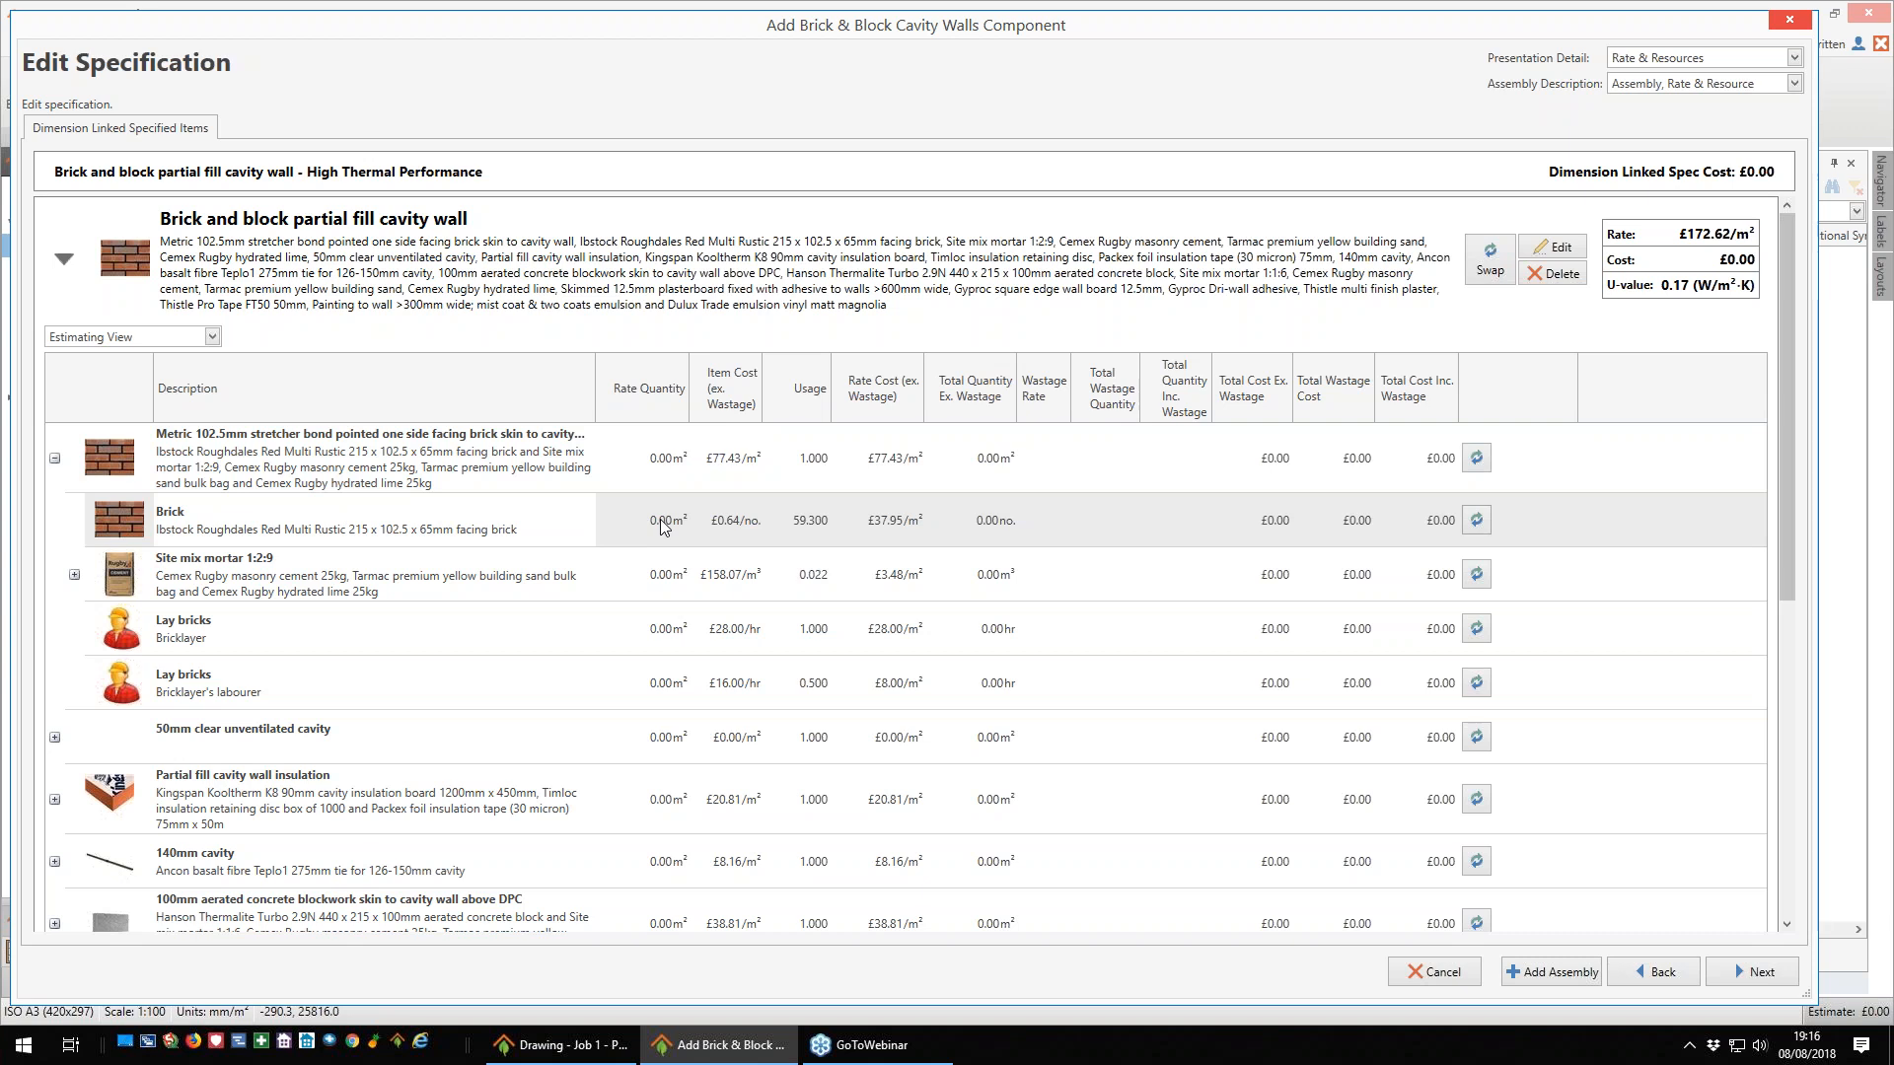
click(1476, 518)
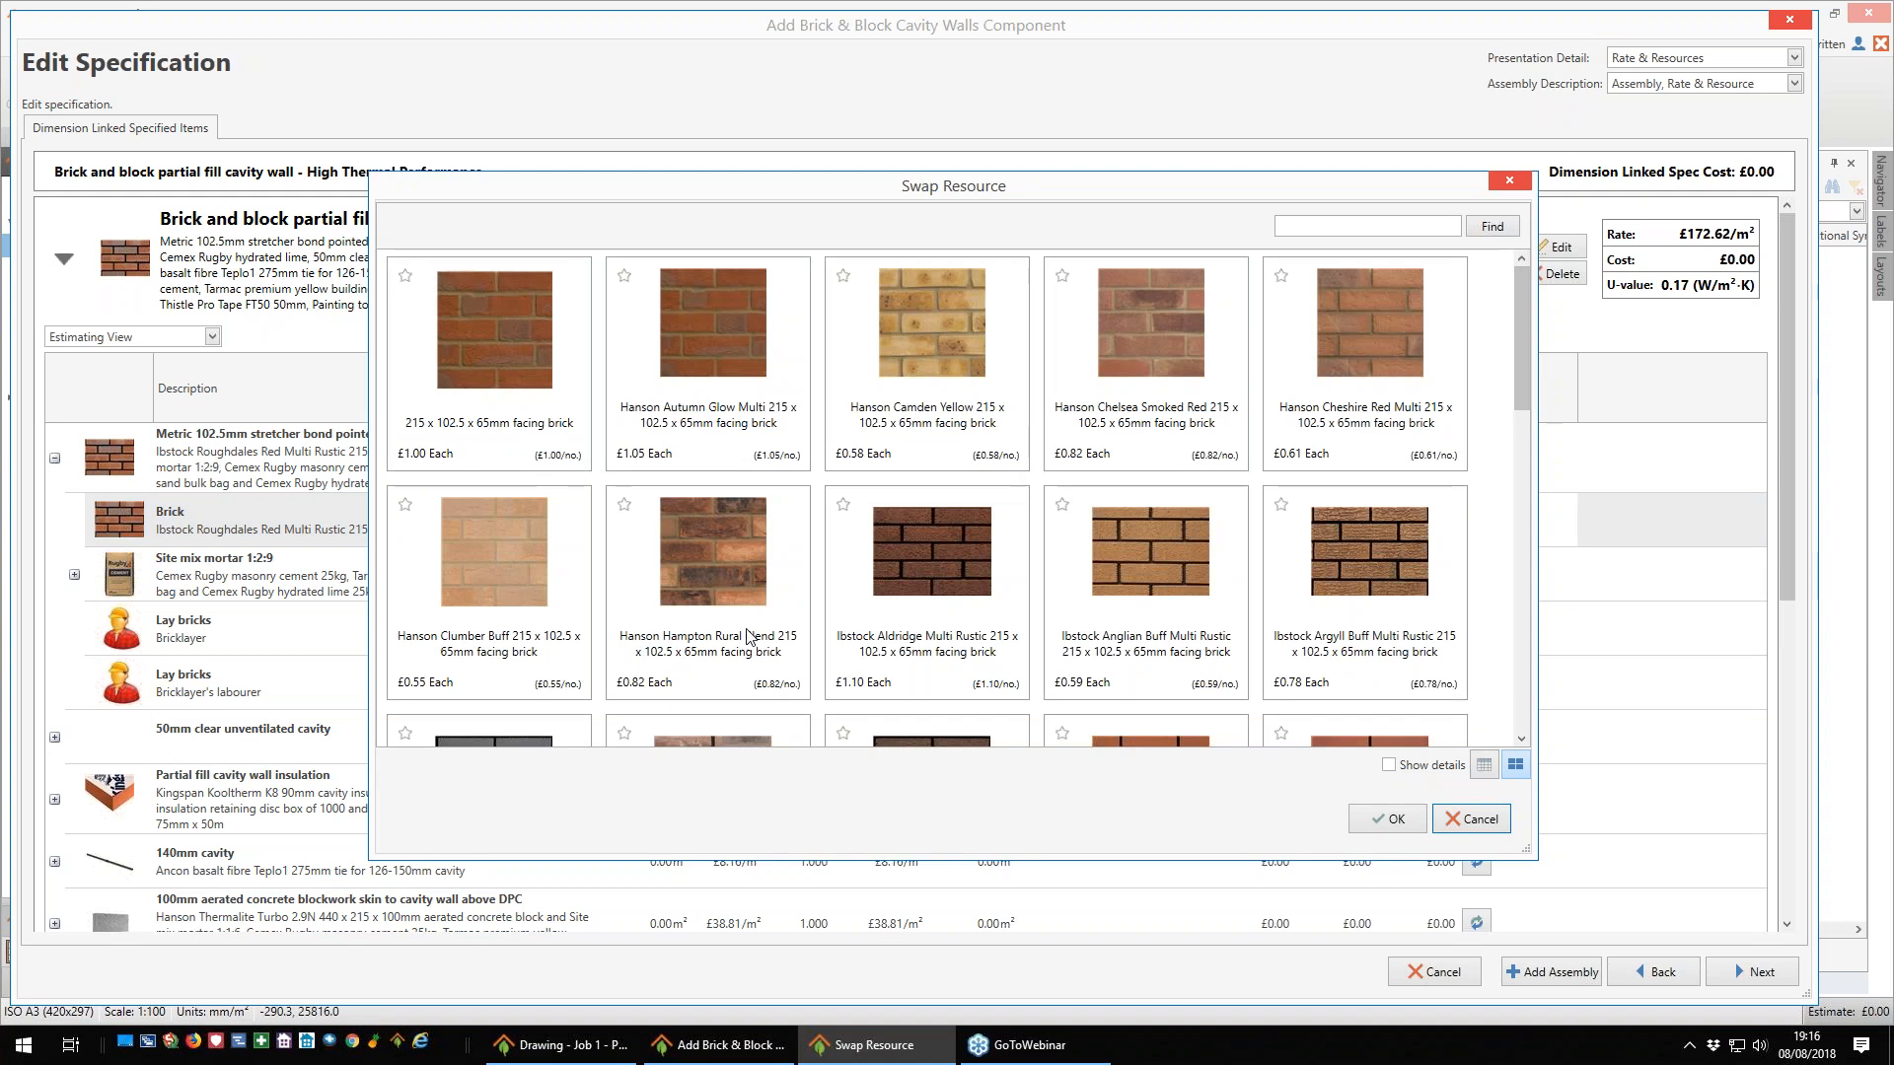
click(1129, 351)
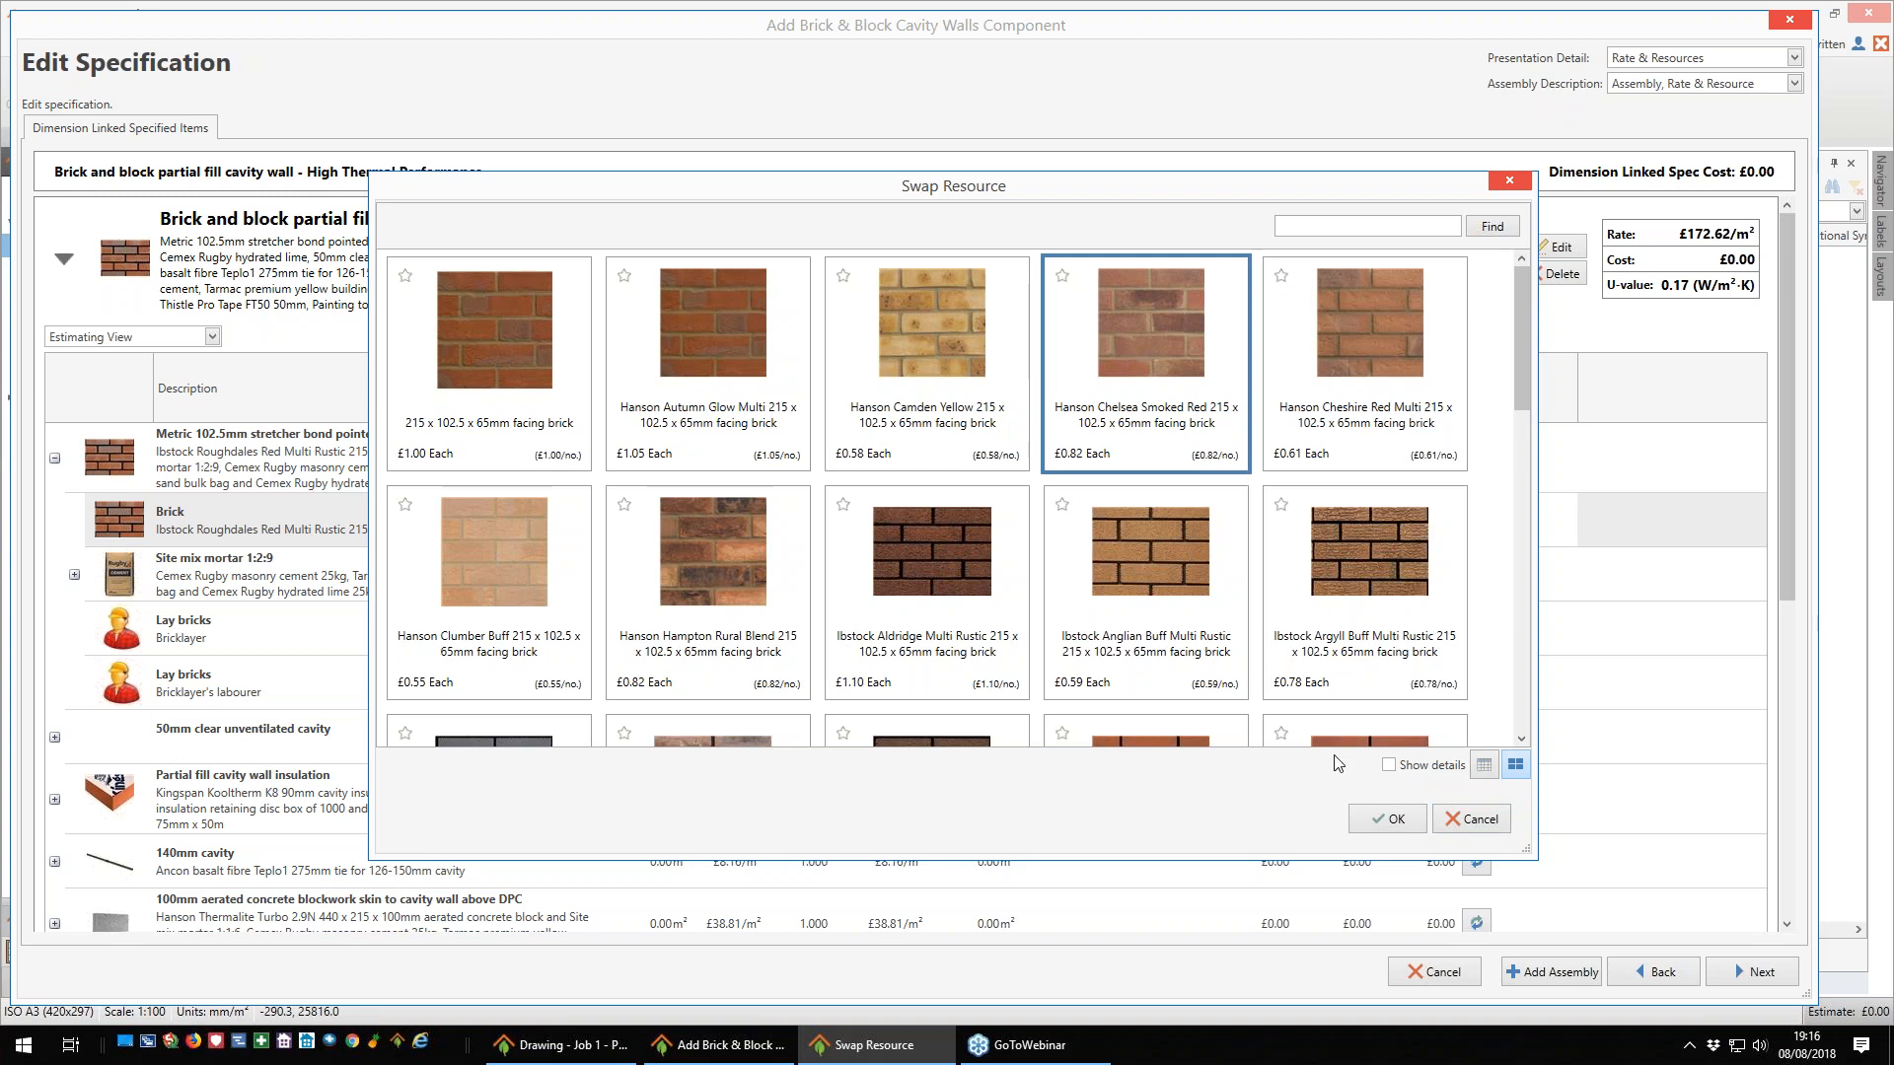
click(1384, 820)
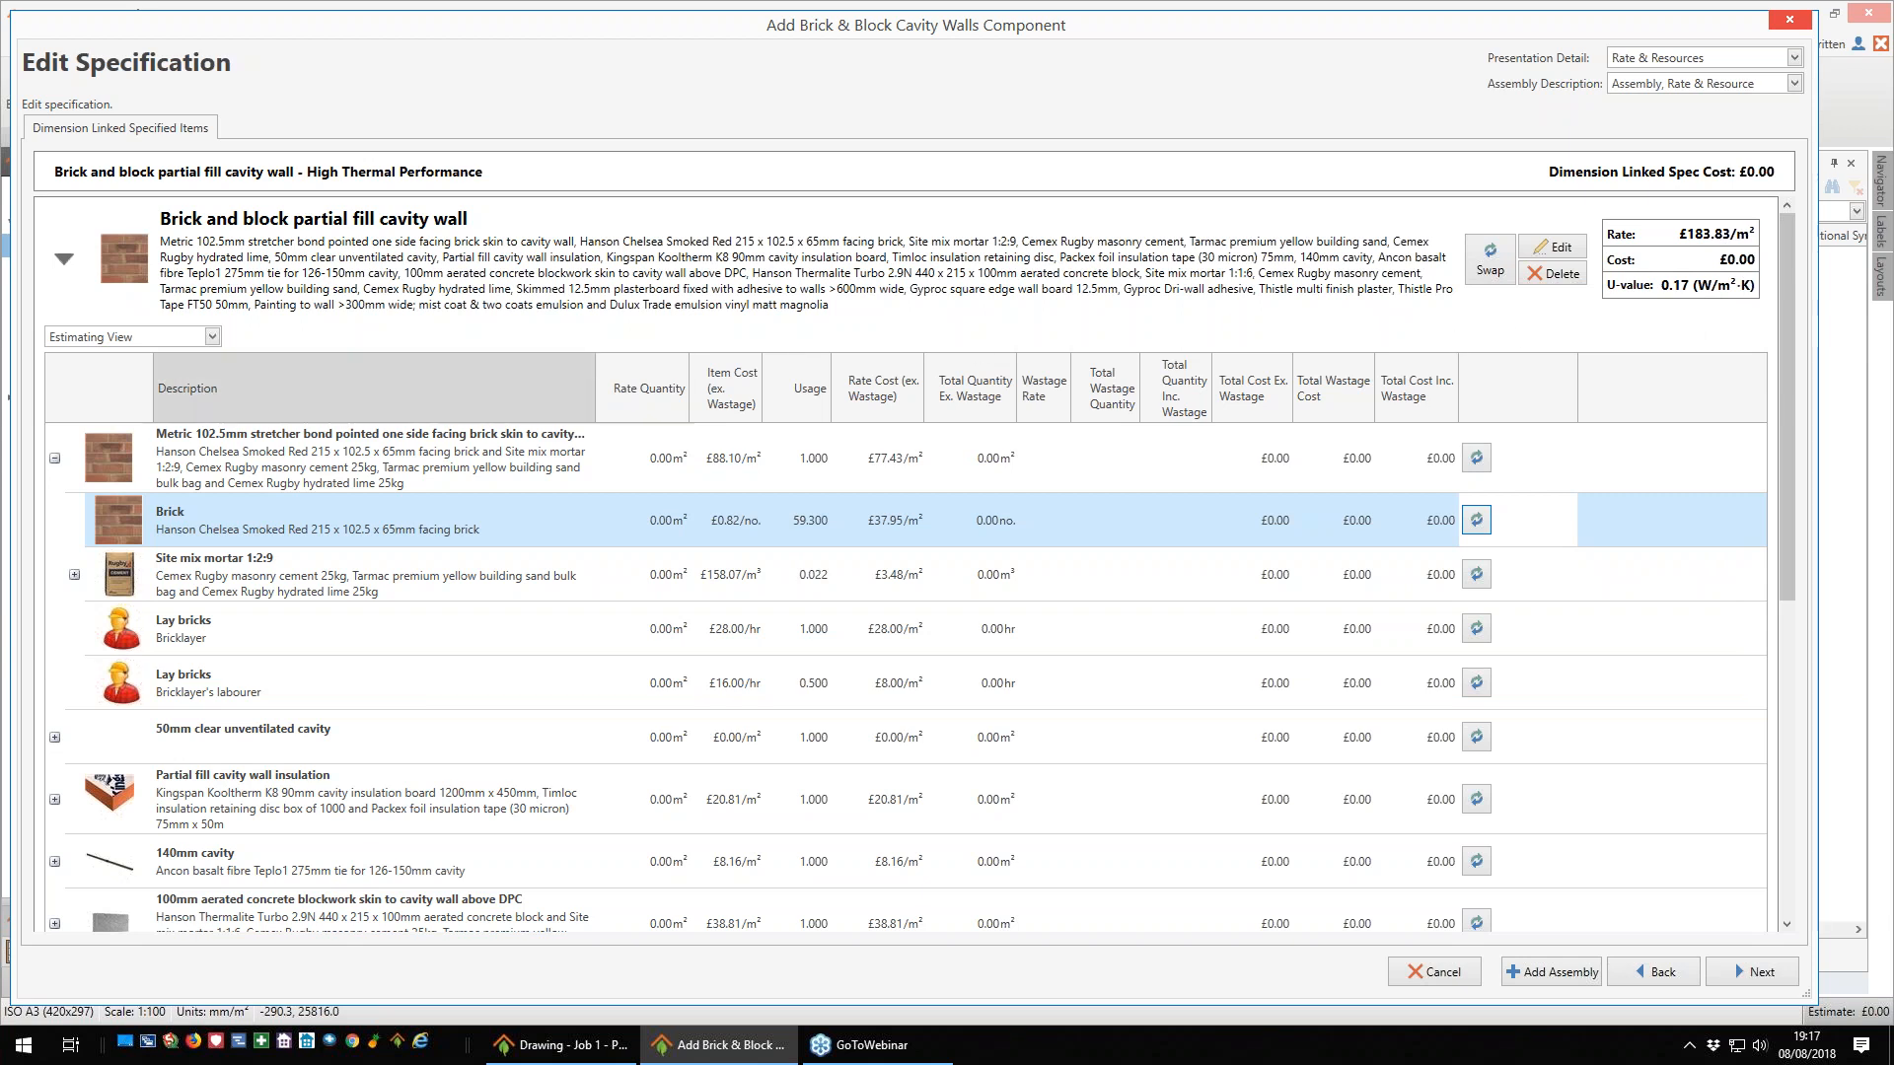
- Choose the Ground Floor wall configuration and the Trench fill foundation to new build specification
click(1762, 973)
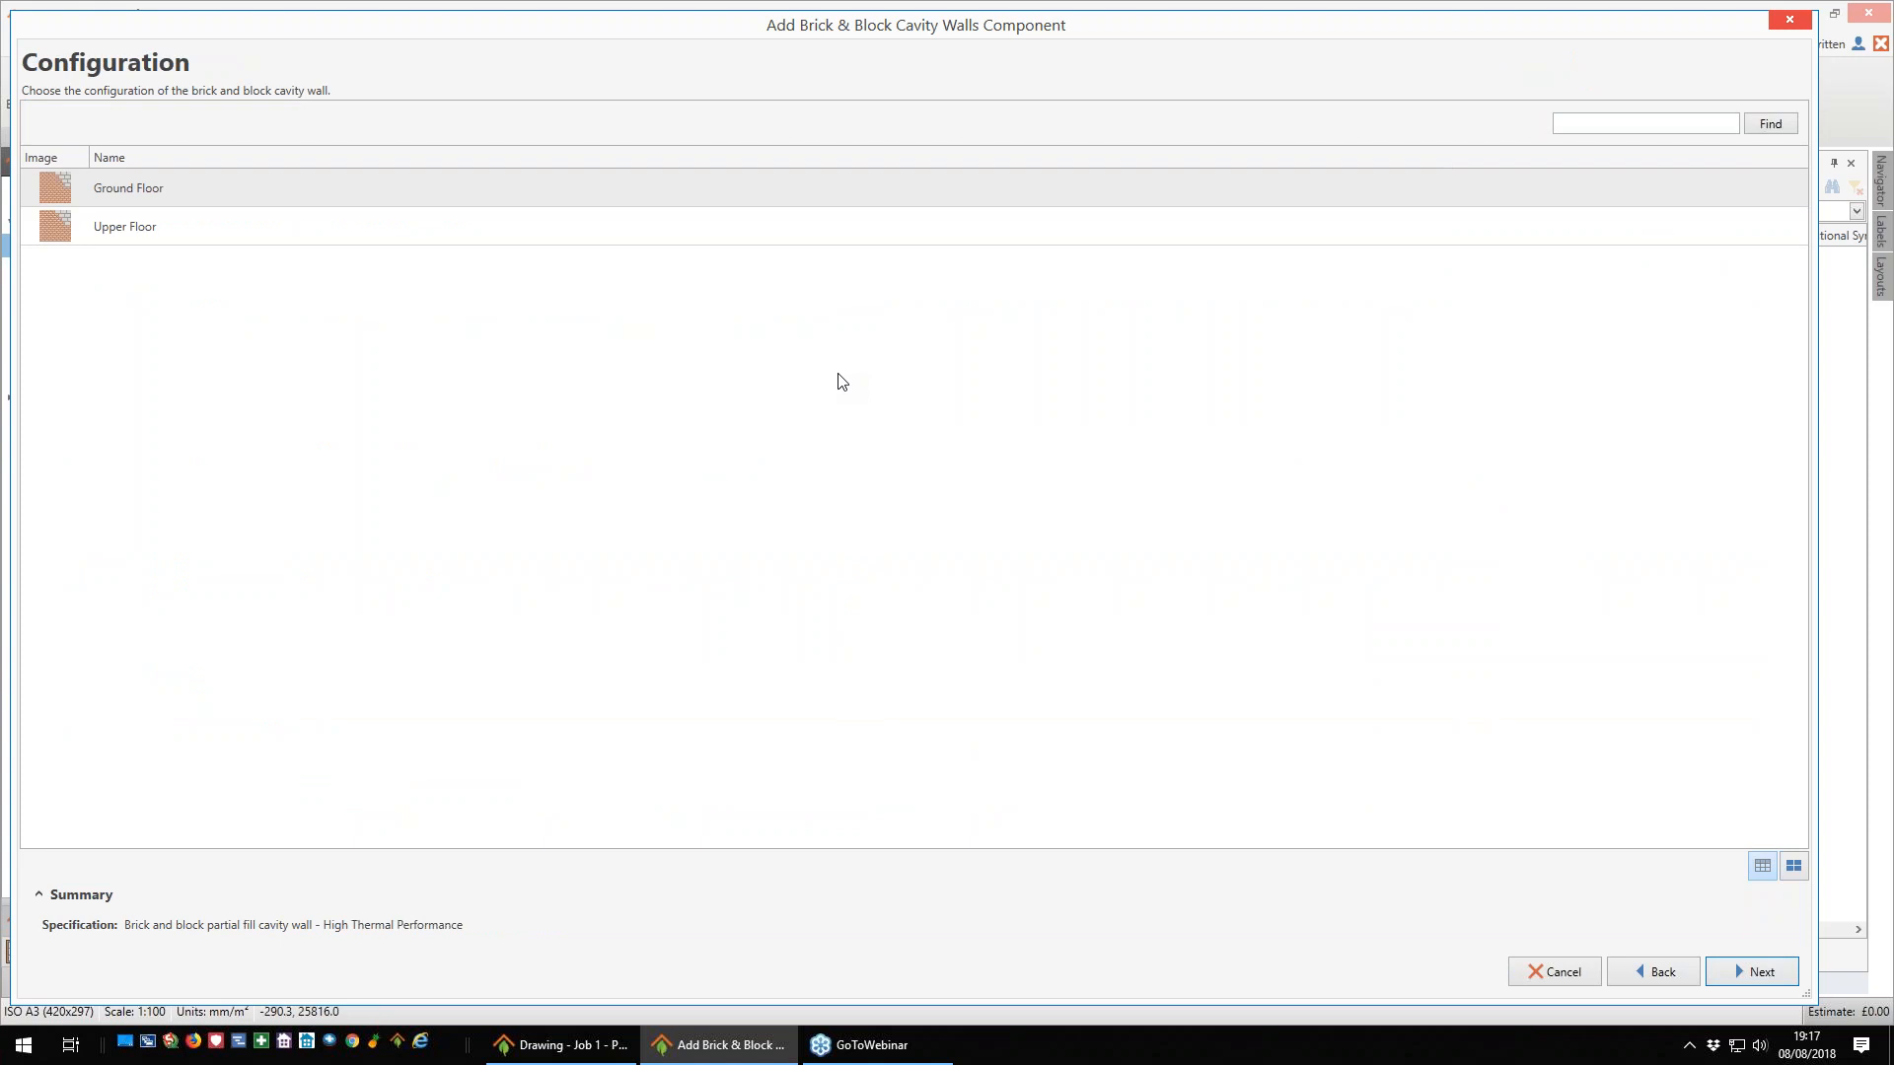
click(715, 188)
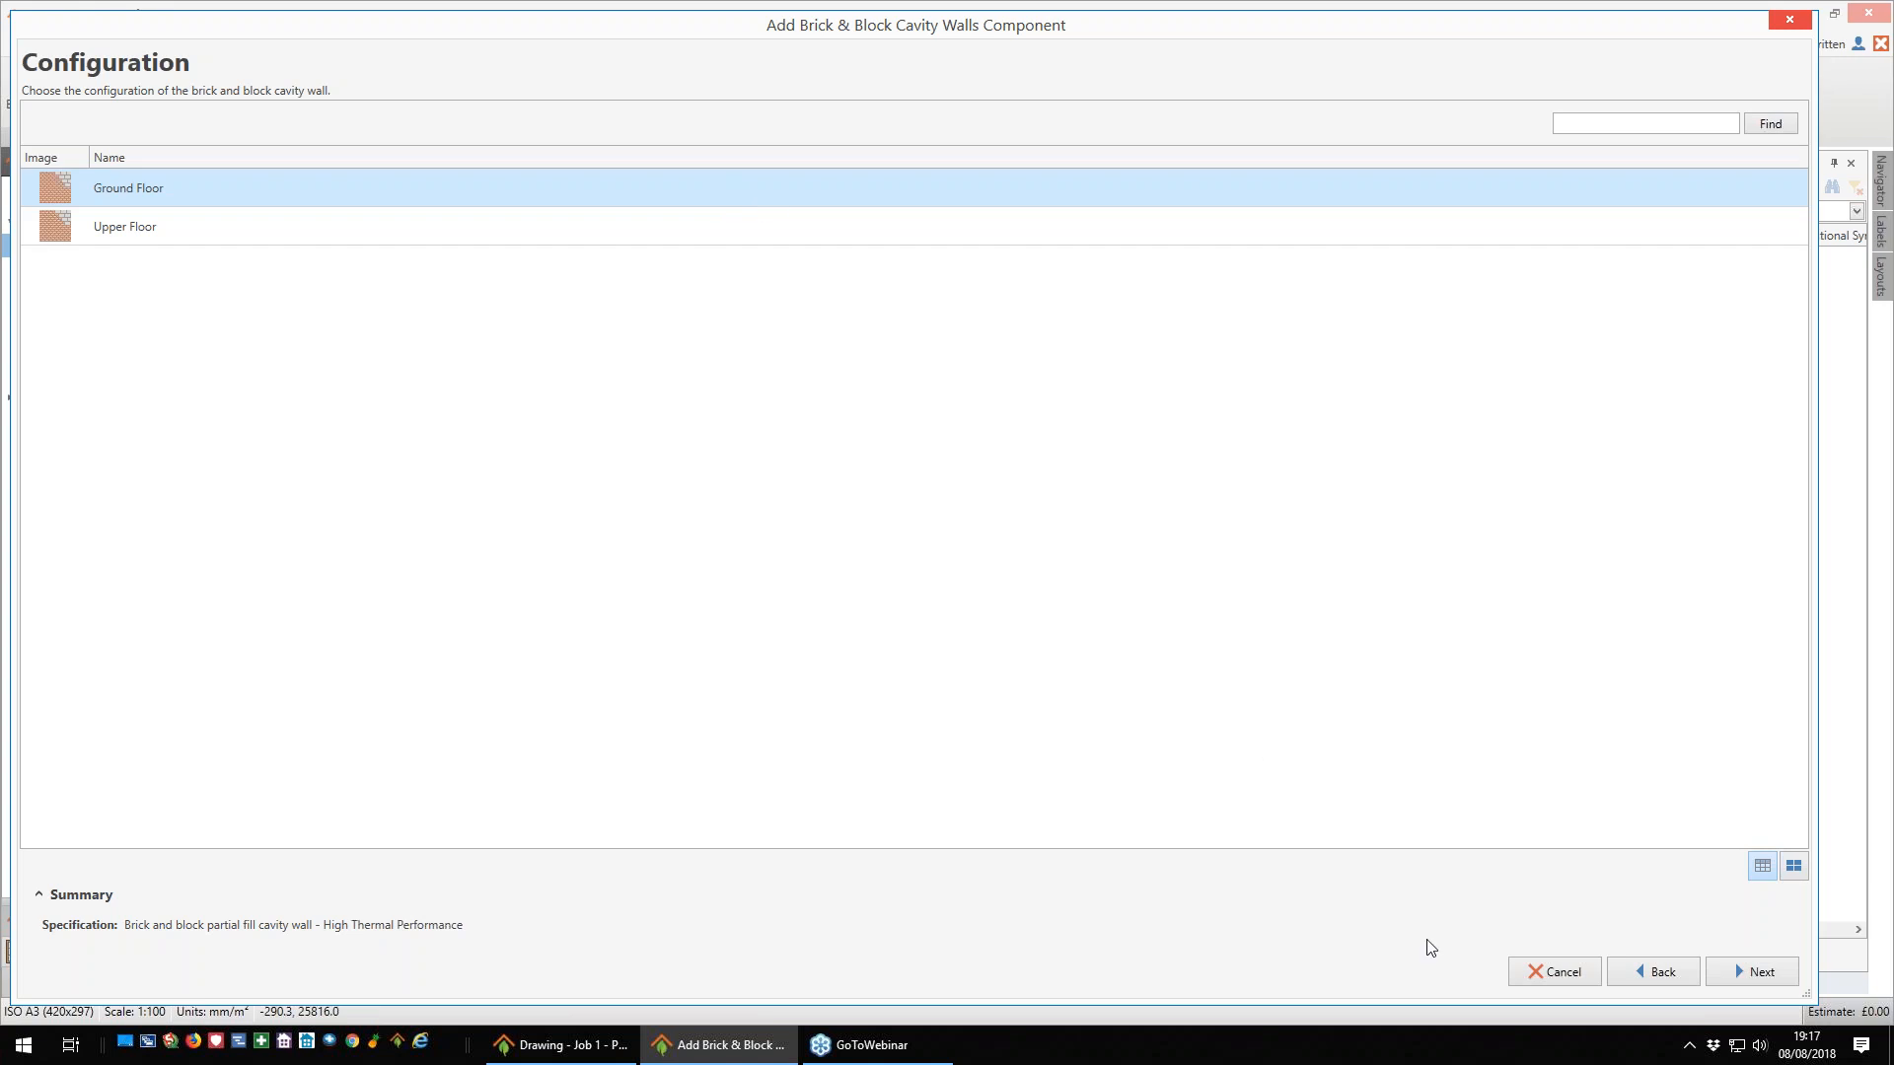
click(1757, 973)
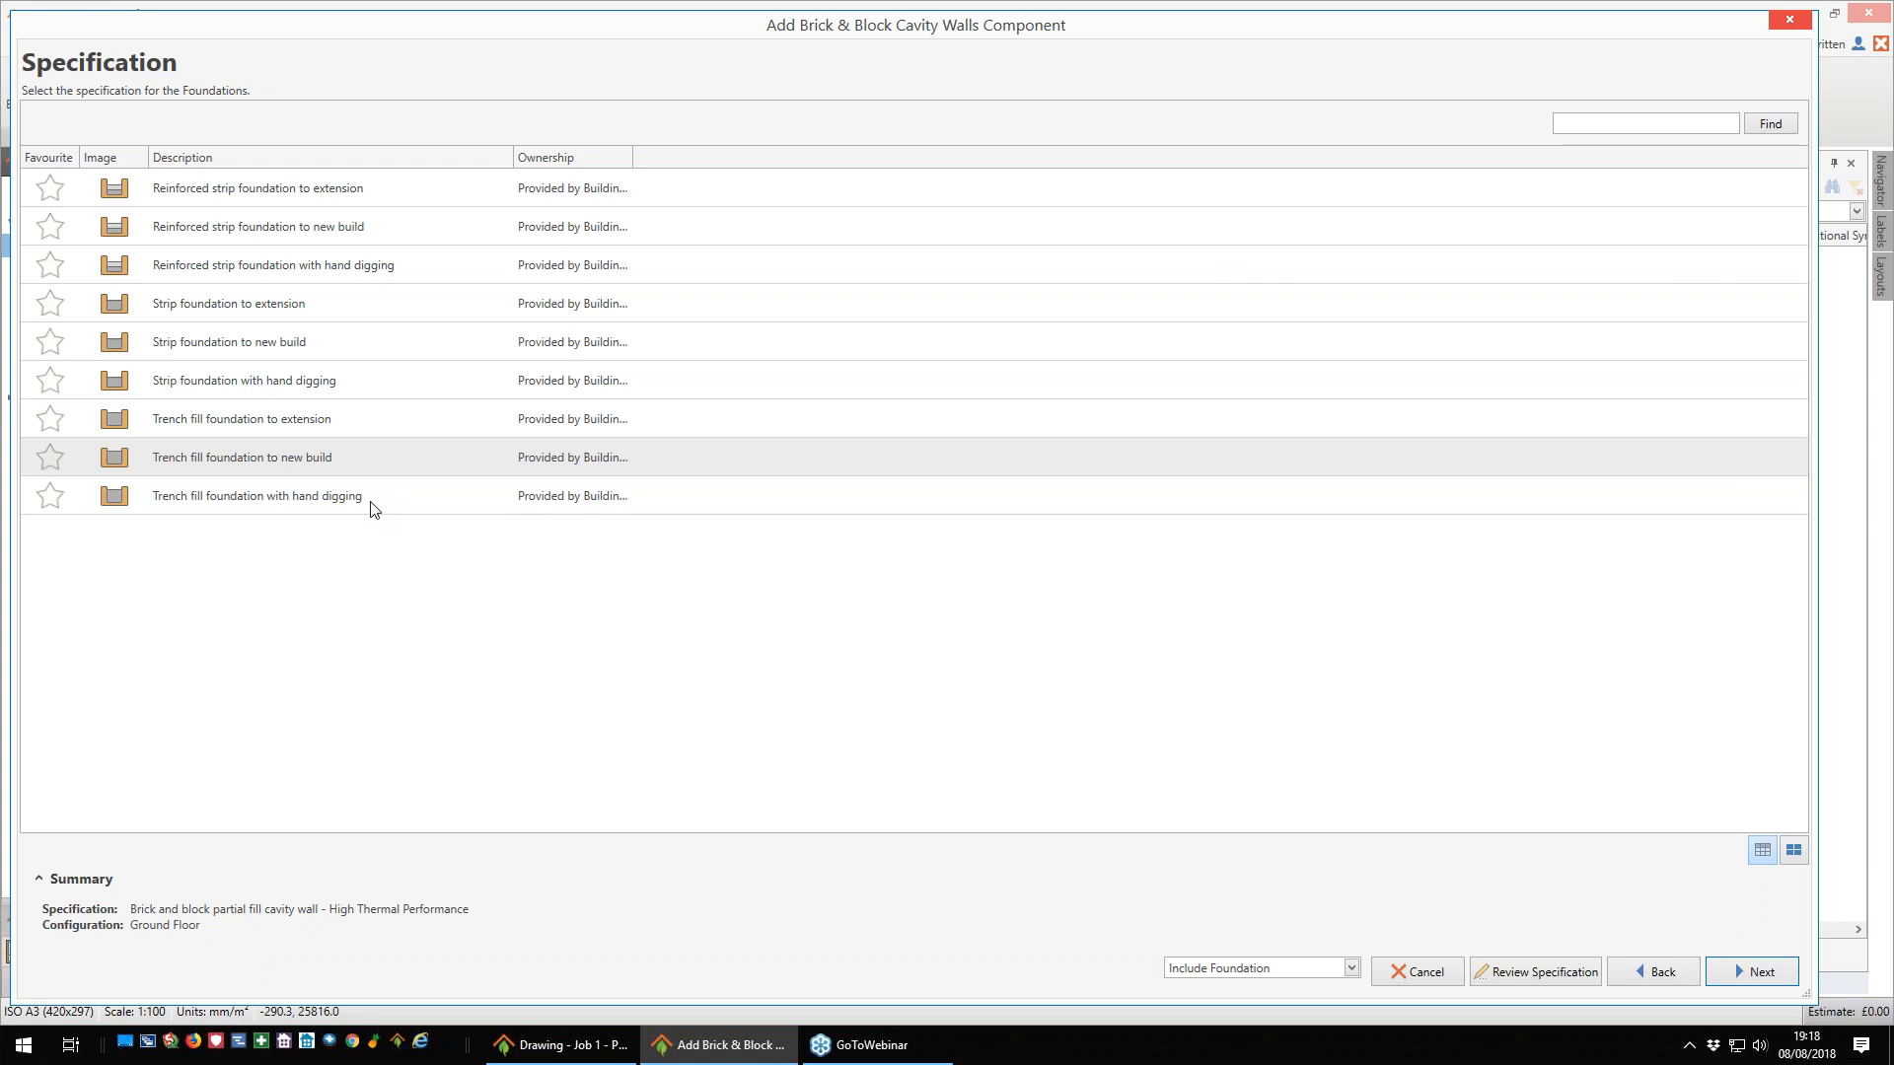
click(345, 469)
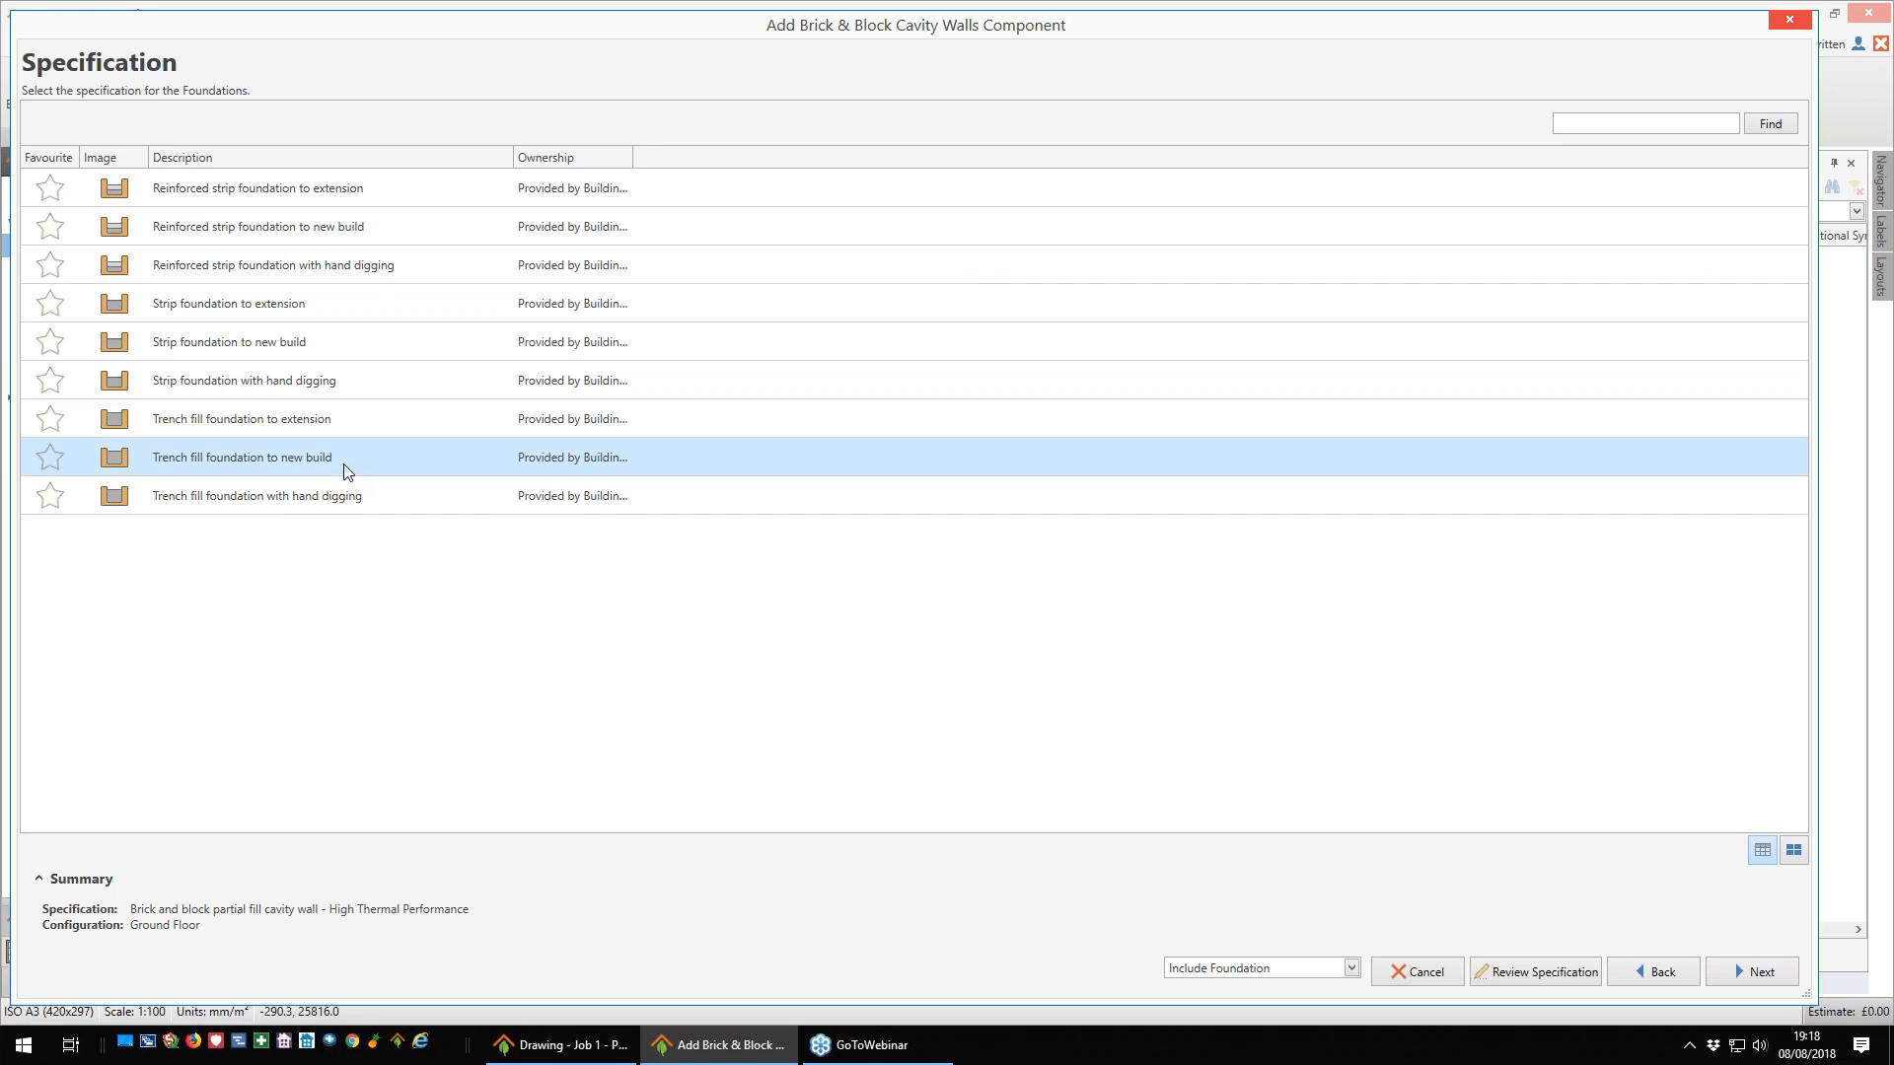
click(1755, 975)
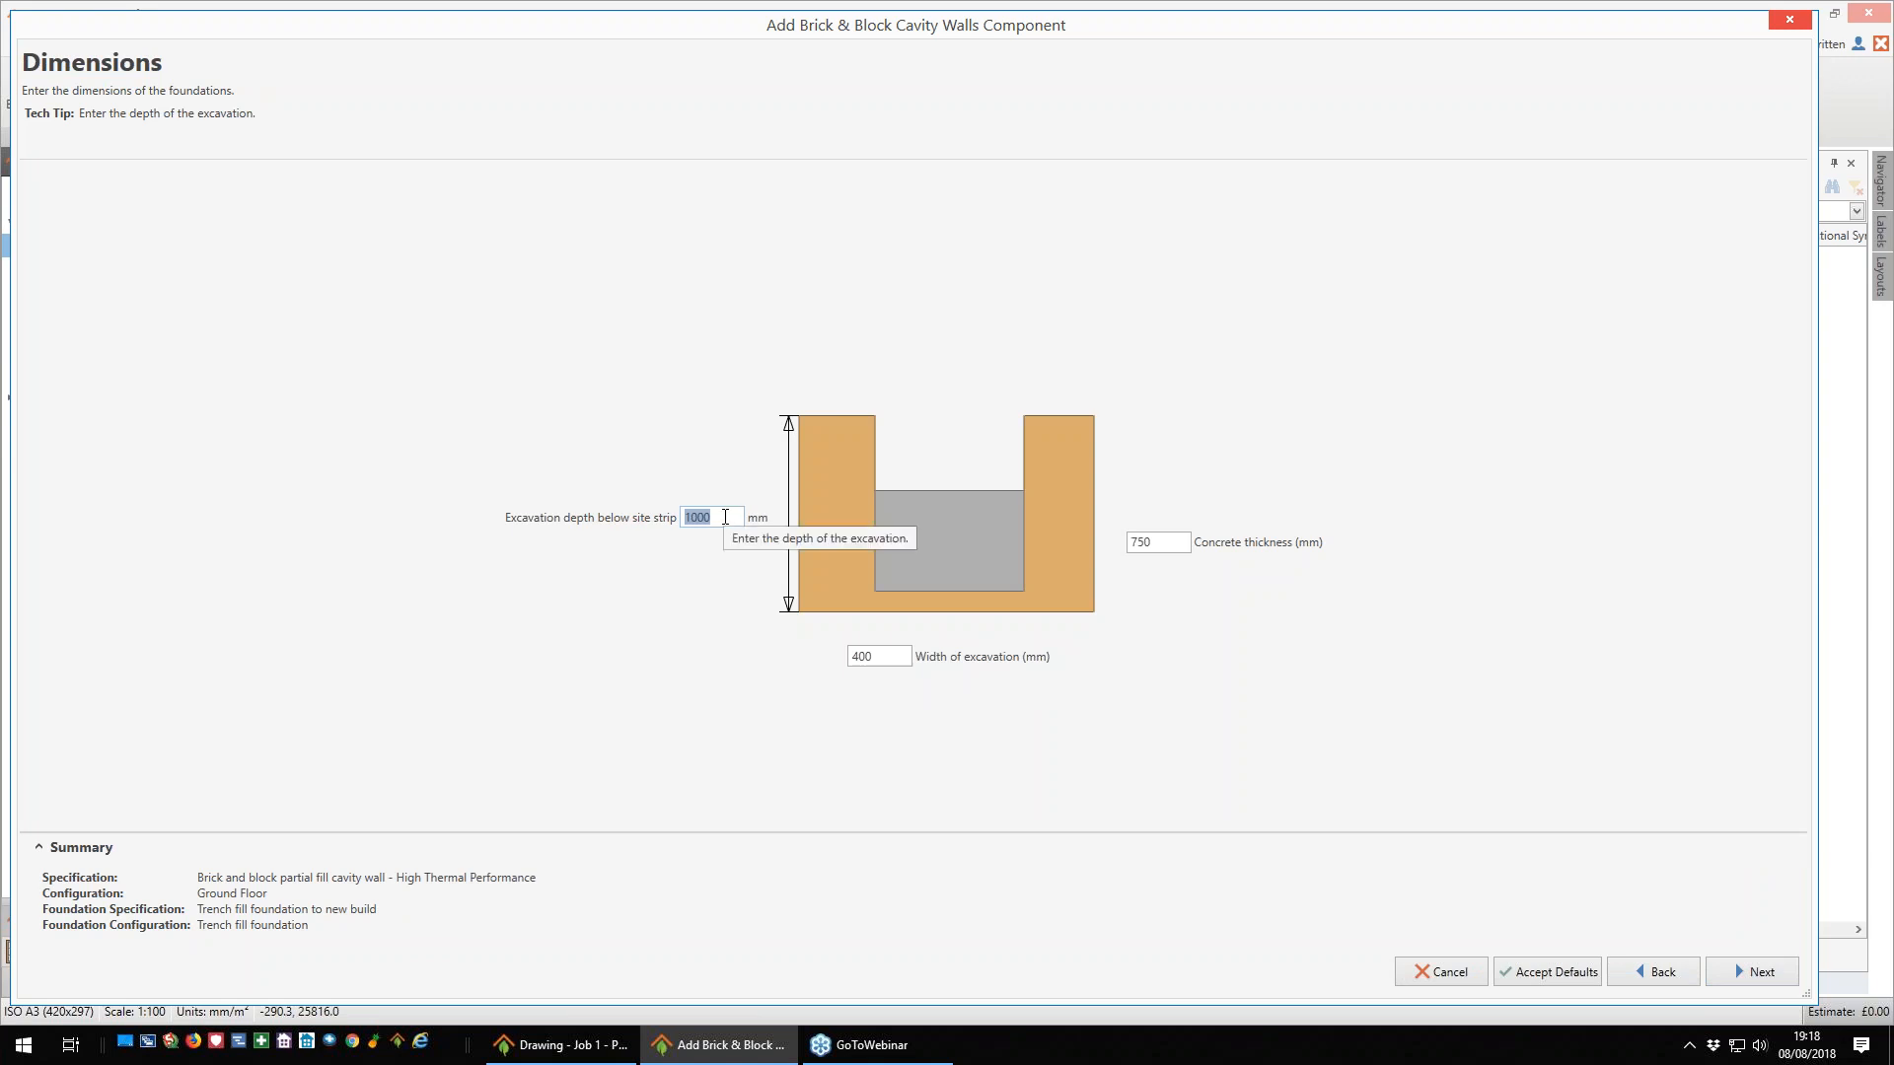
- Set the foundation's excavation width to 650 mm and accept the foundation dimensions
click(1152, 543)
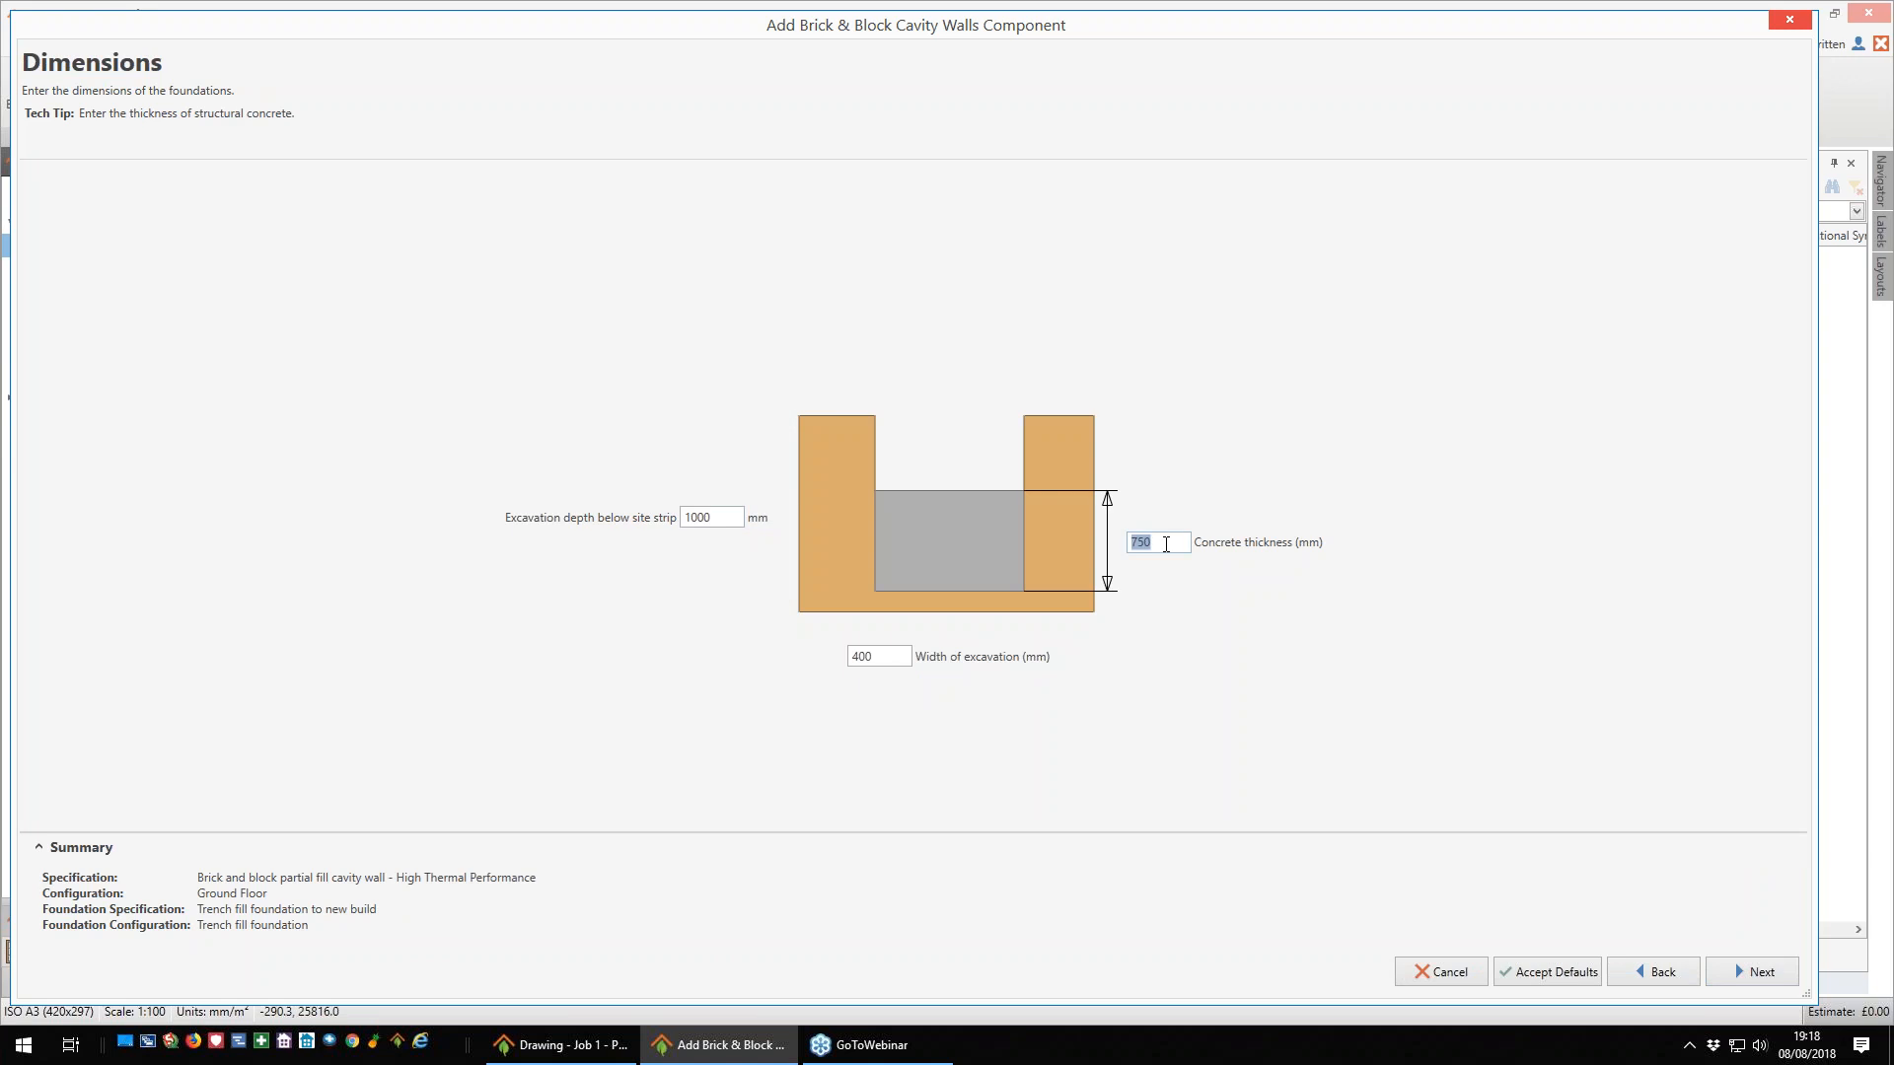
click(888, 657)
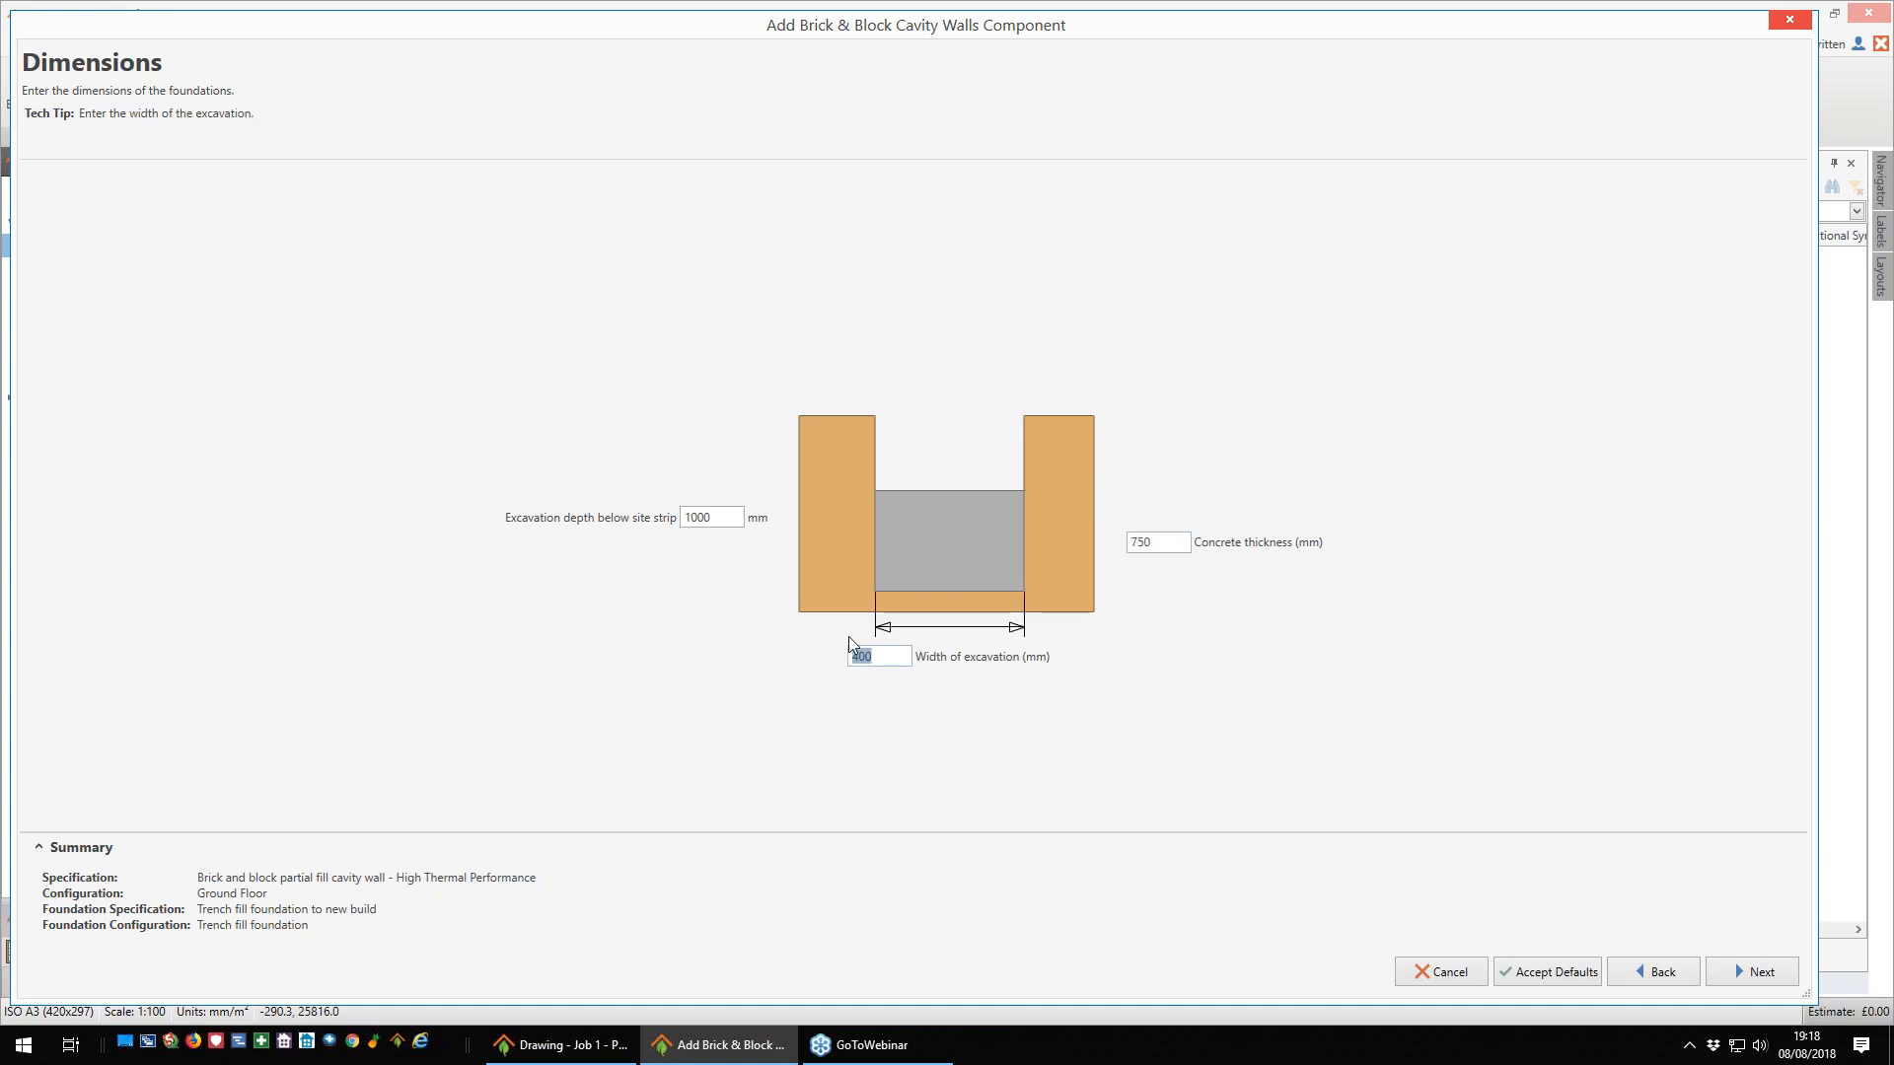
text(600)
key(BackSpace)
key(BackSpace)
text(50)
click(1755, 975)
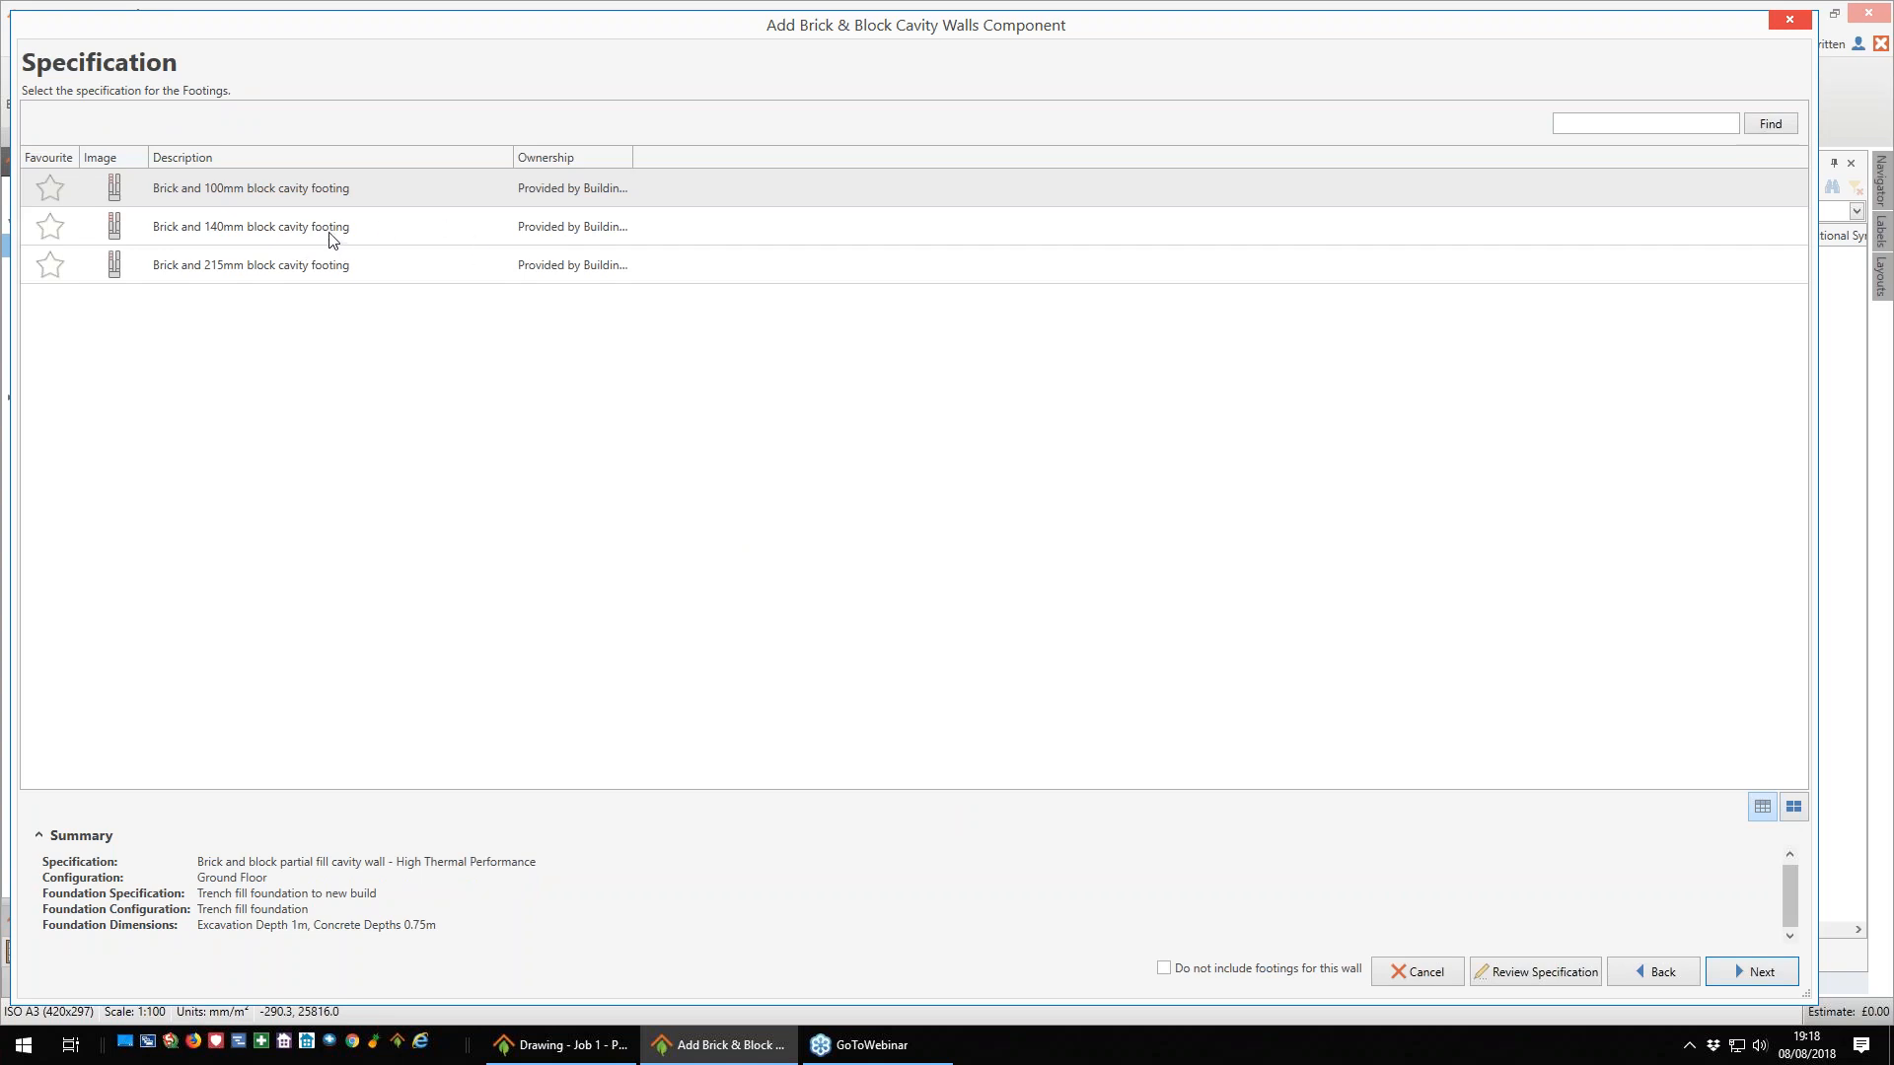
- Try the Brick and 140mm block cavity footing for trench fill foundations, check its dimensions, and return to the footing specifications
click(289, 237)
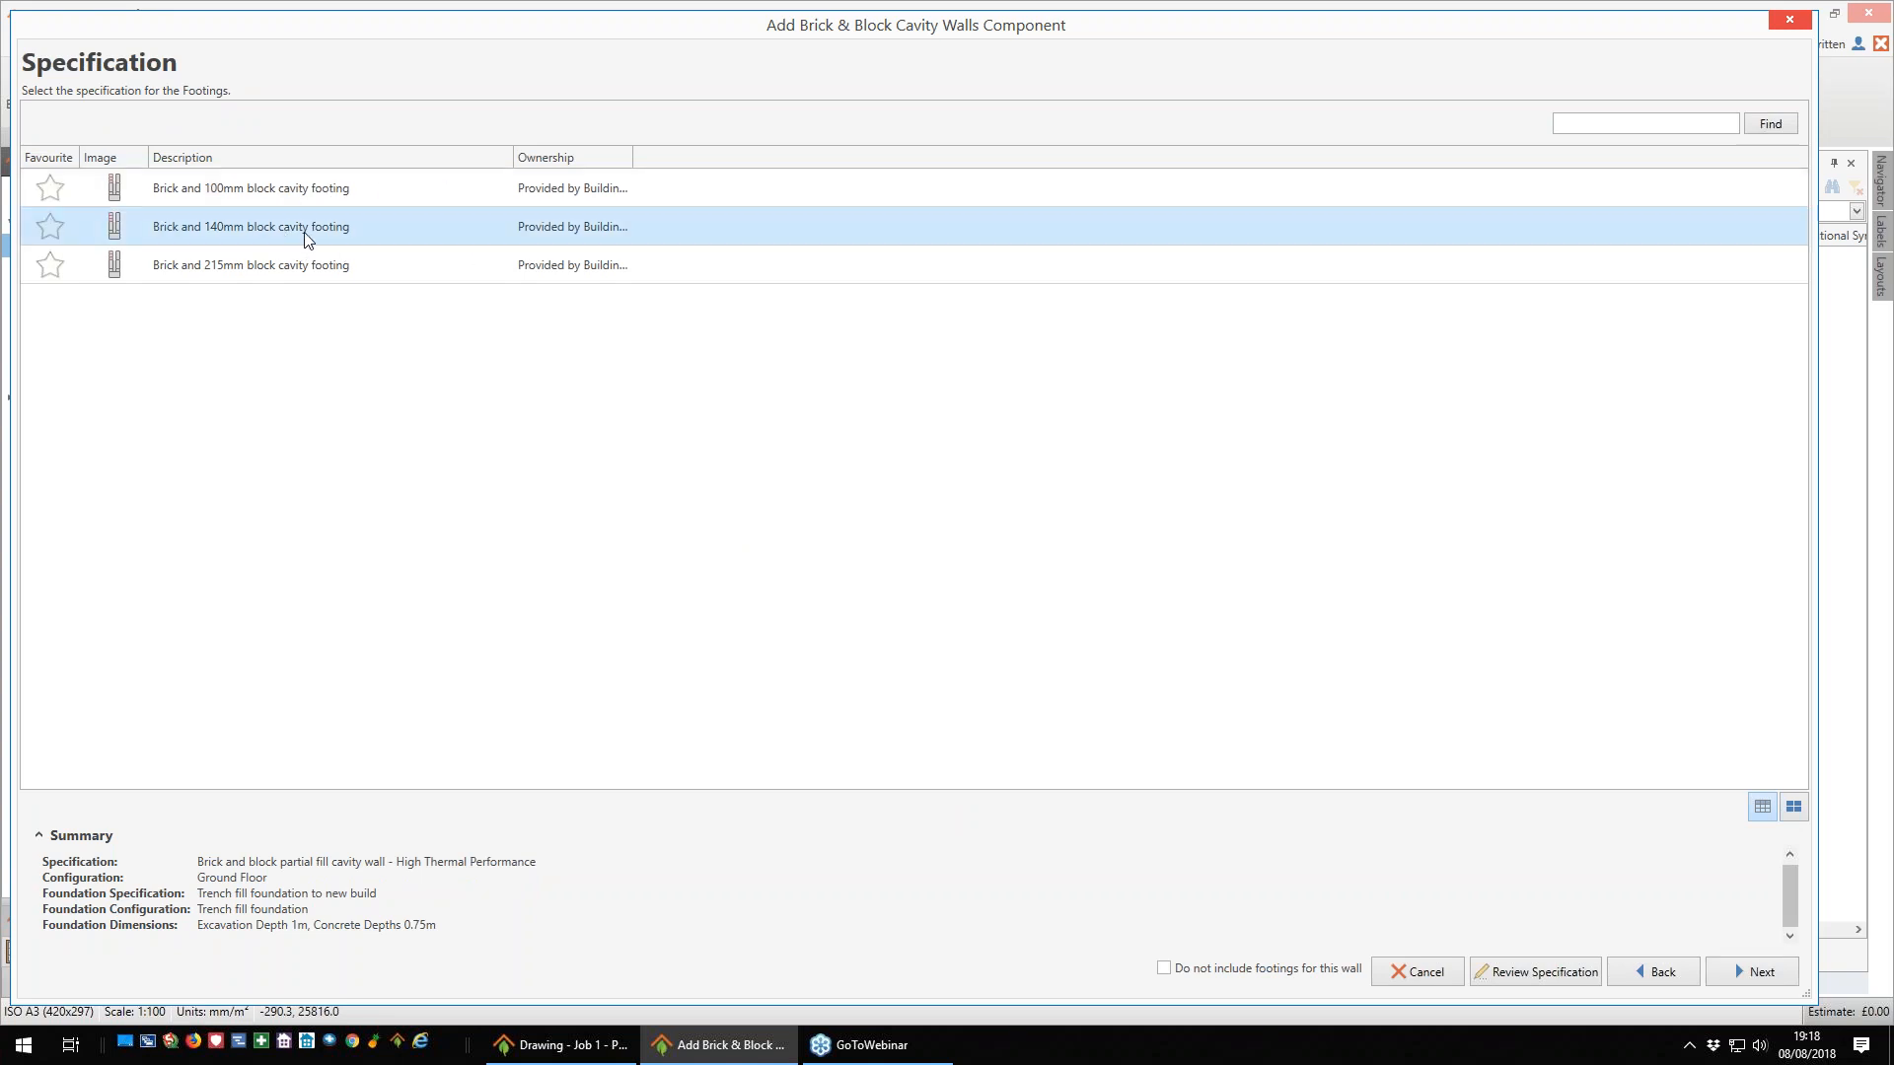
click(1740, 971)
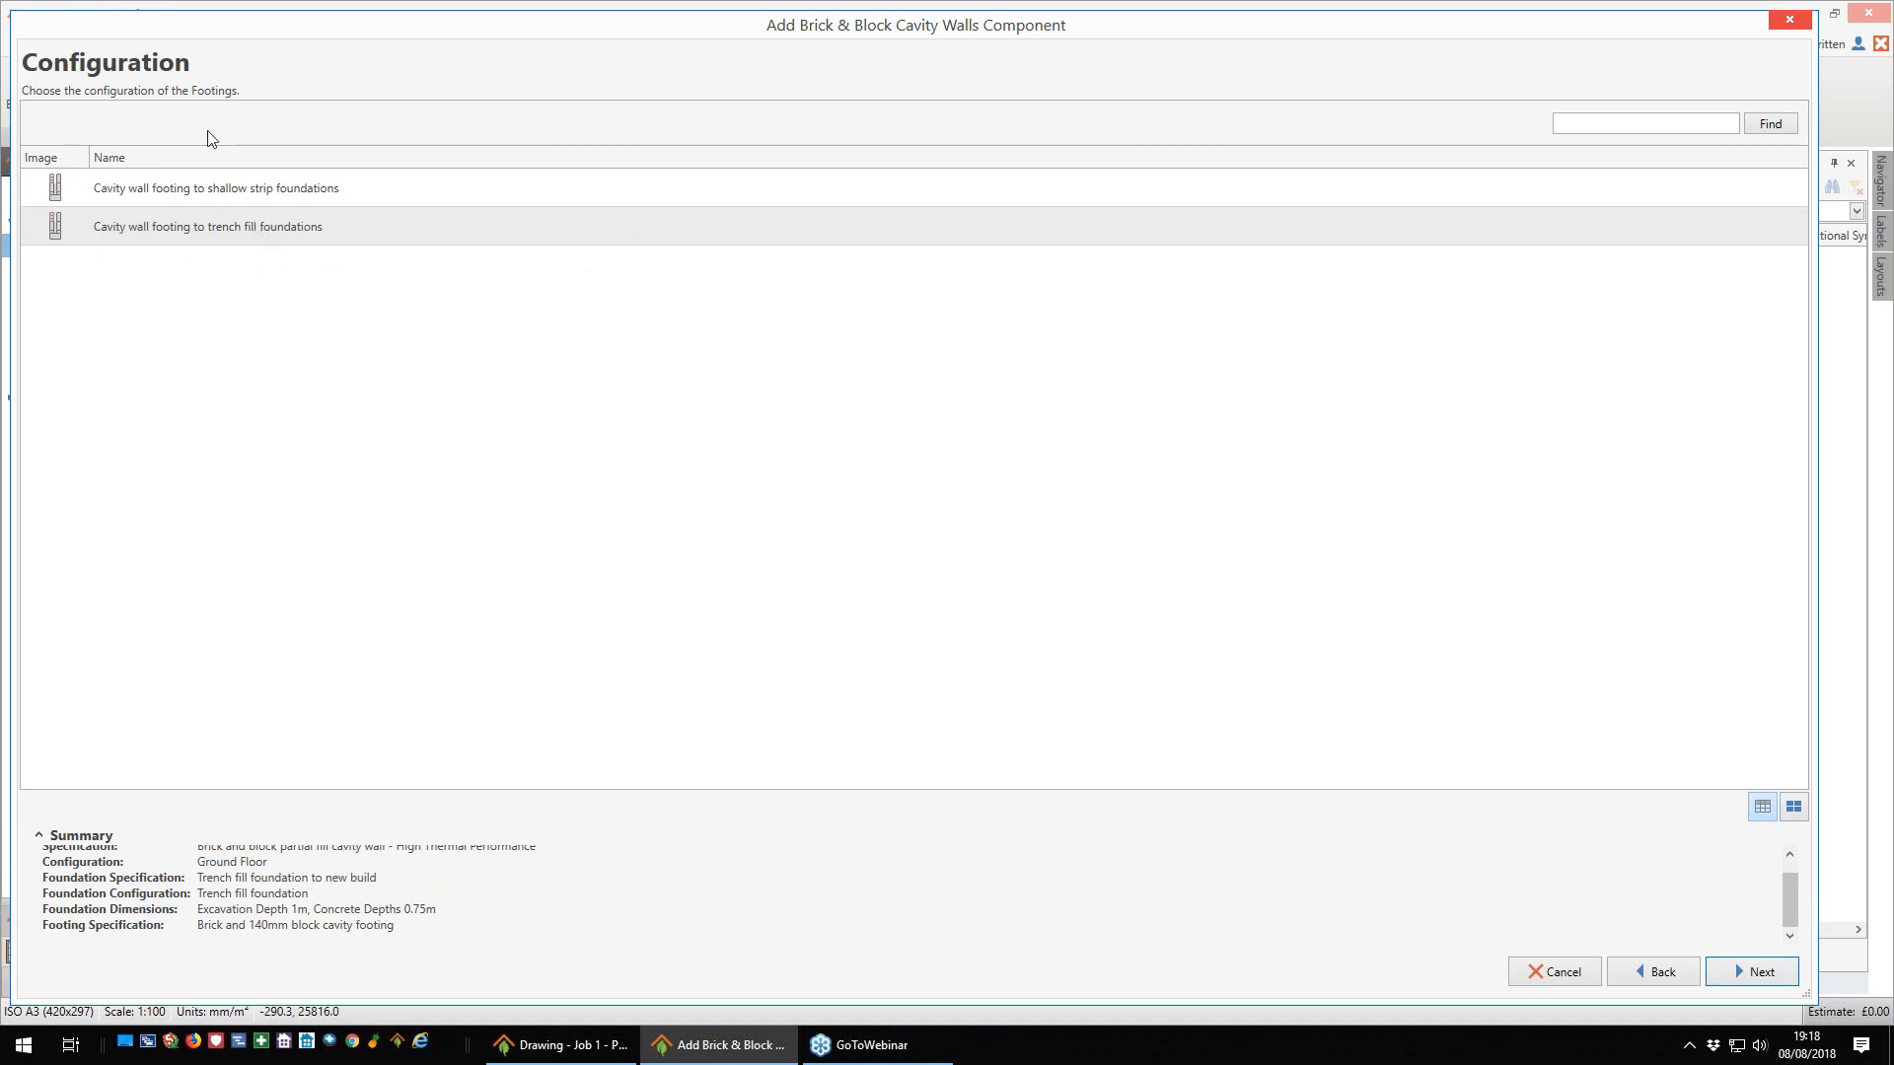
click(1752, 972)
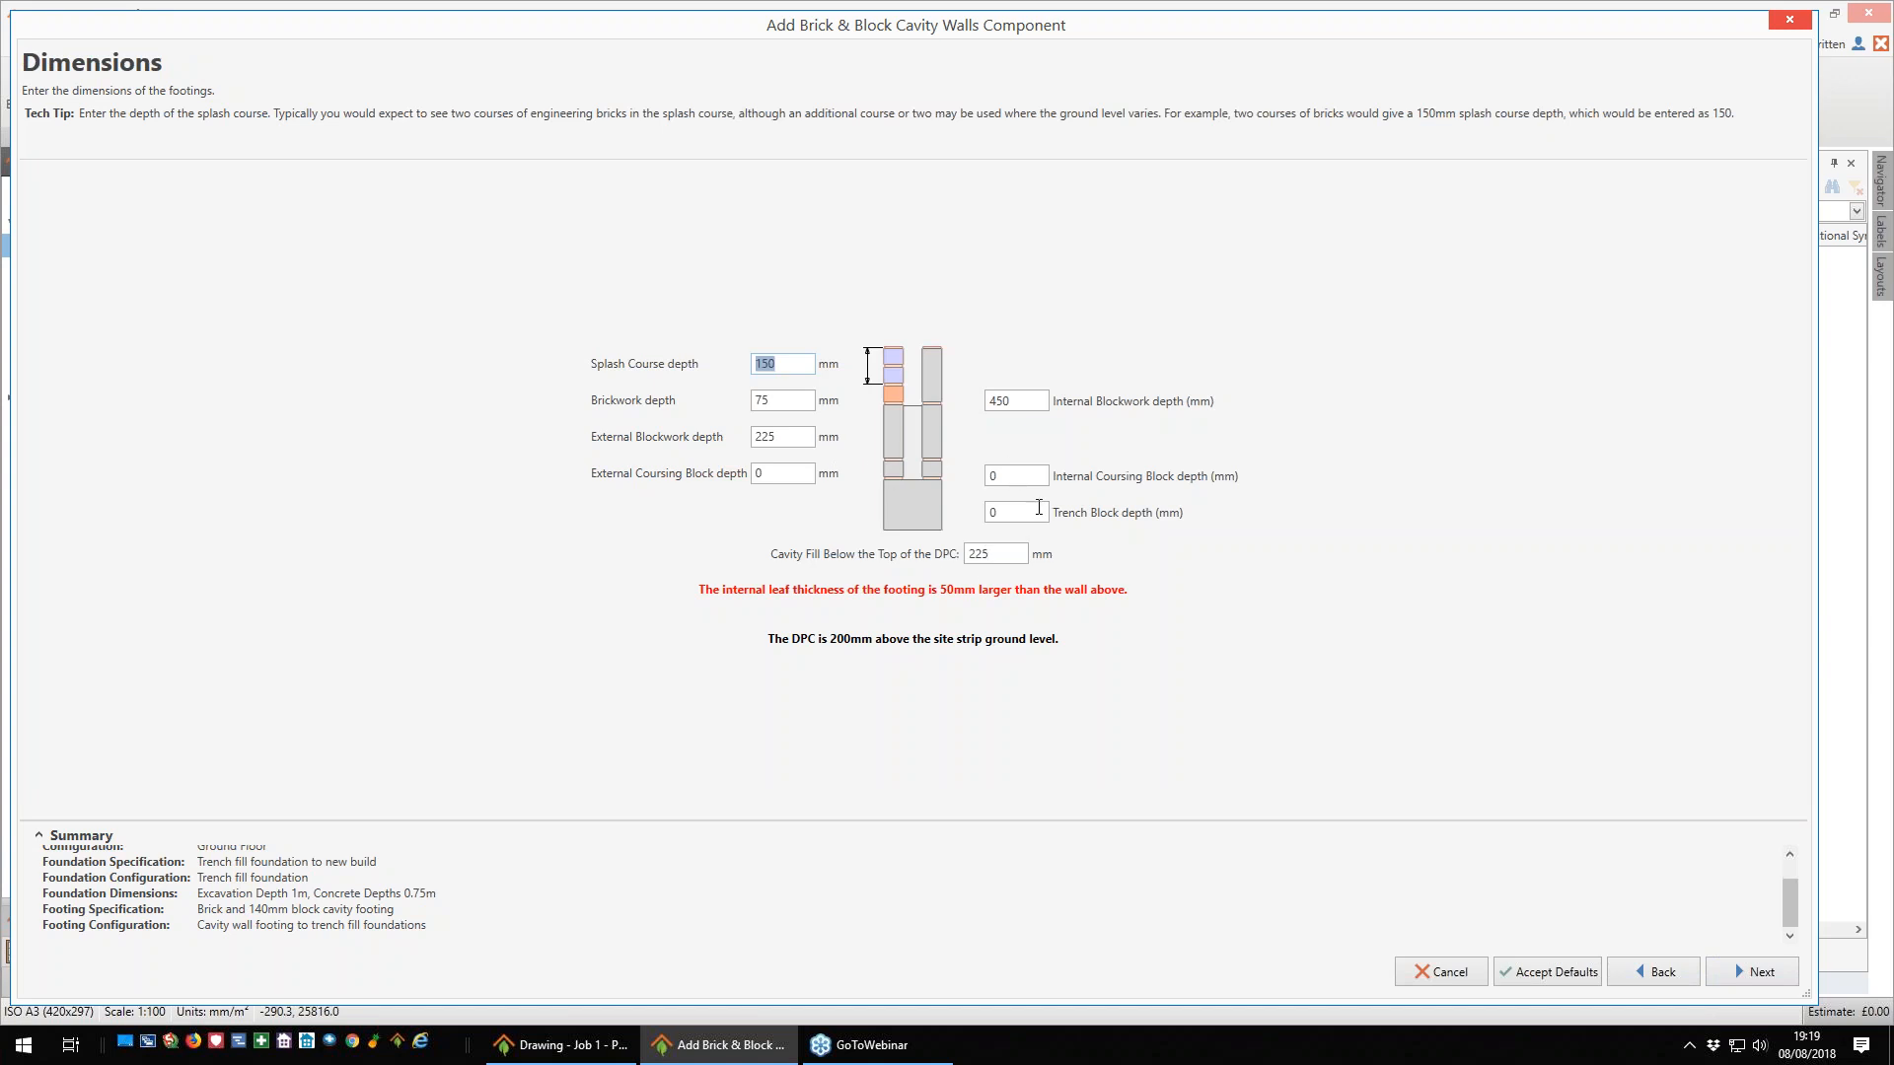
mouse_move(1040, 512)
mouse_move(1001, 554)
mouse_move(805, 479)
click(1665, 973)
click(1665, 973)
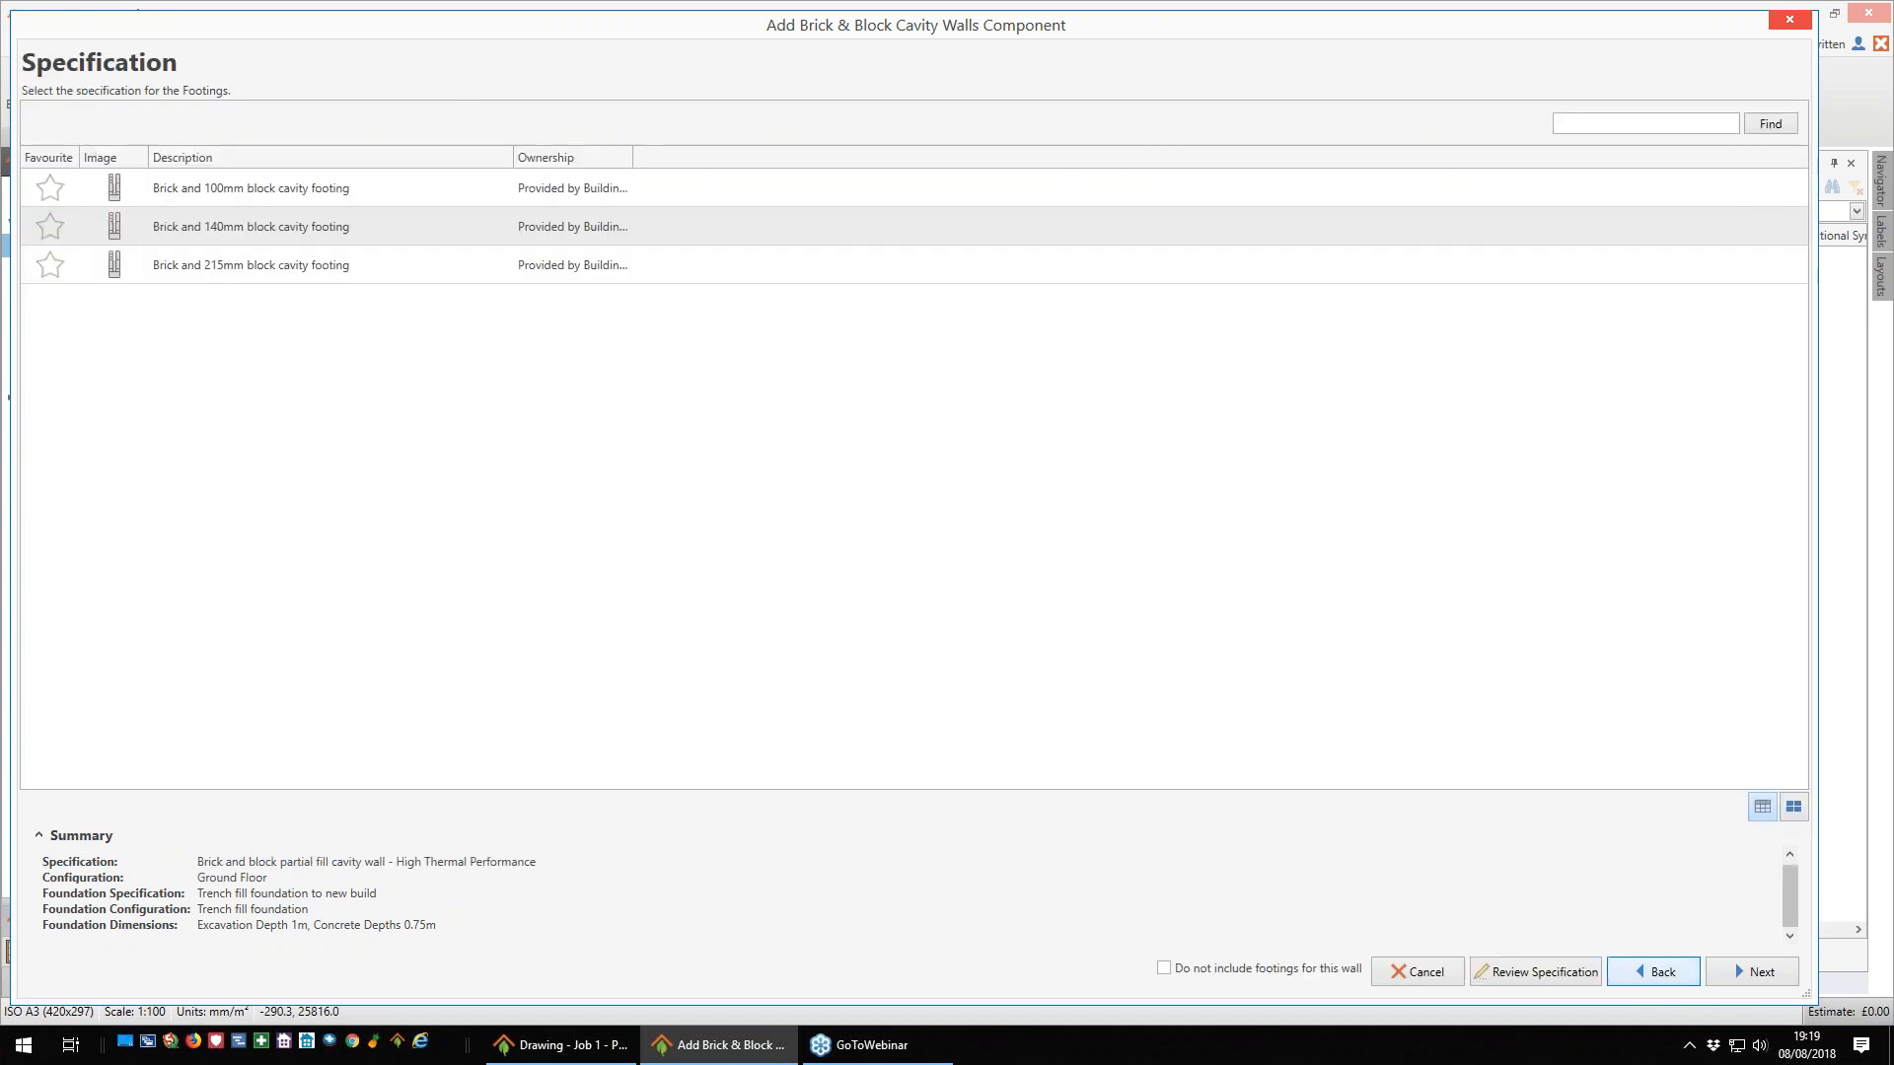
- Choose the Brick and 100mm block cavity footing for trench fill foundations and accept the default footing dimensions
click(335, 197)
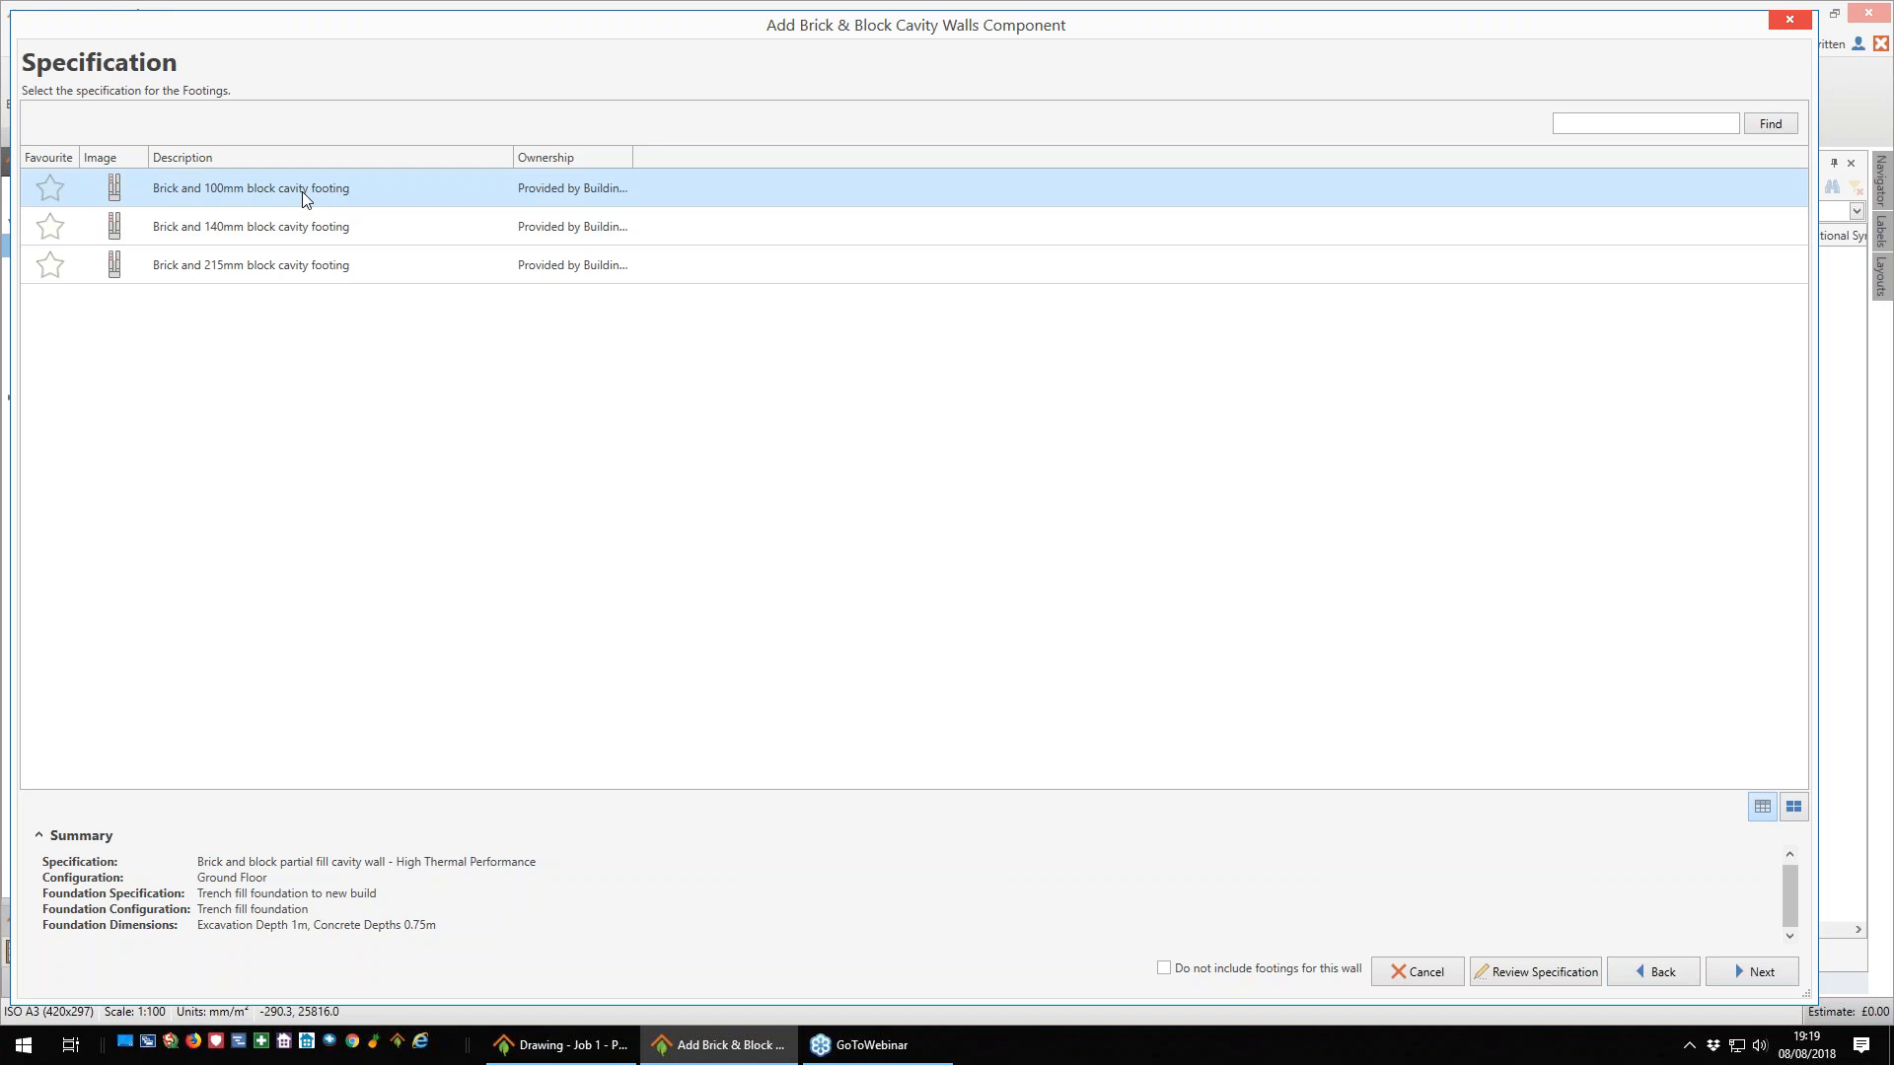
click(1762, 974)
click(1762, 971)
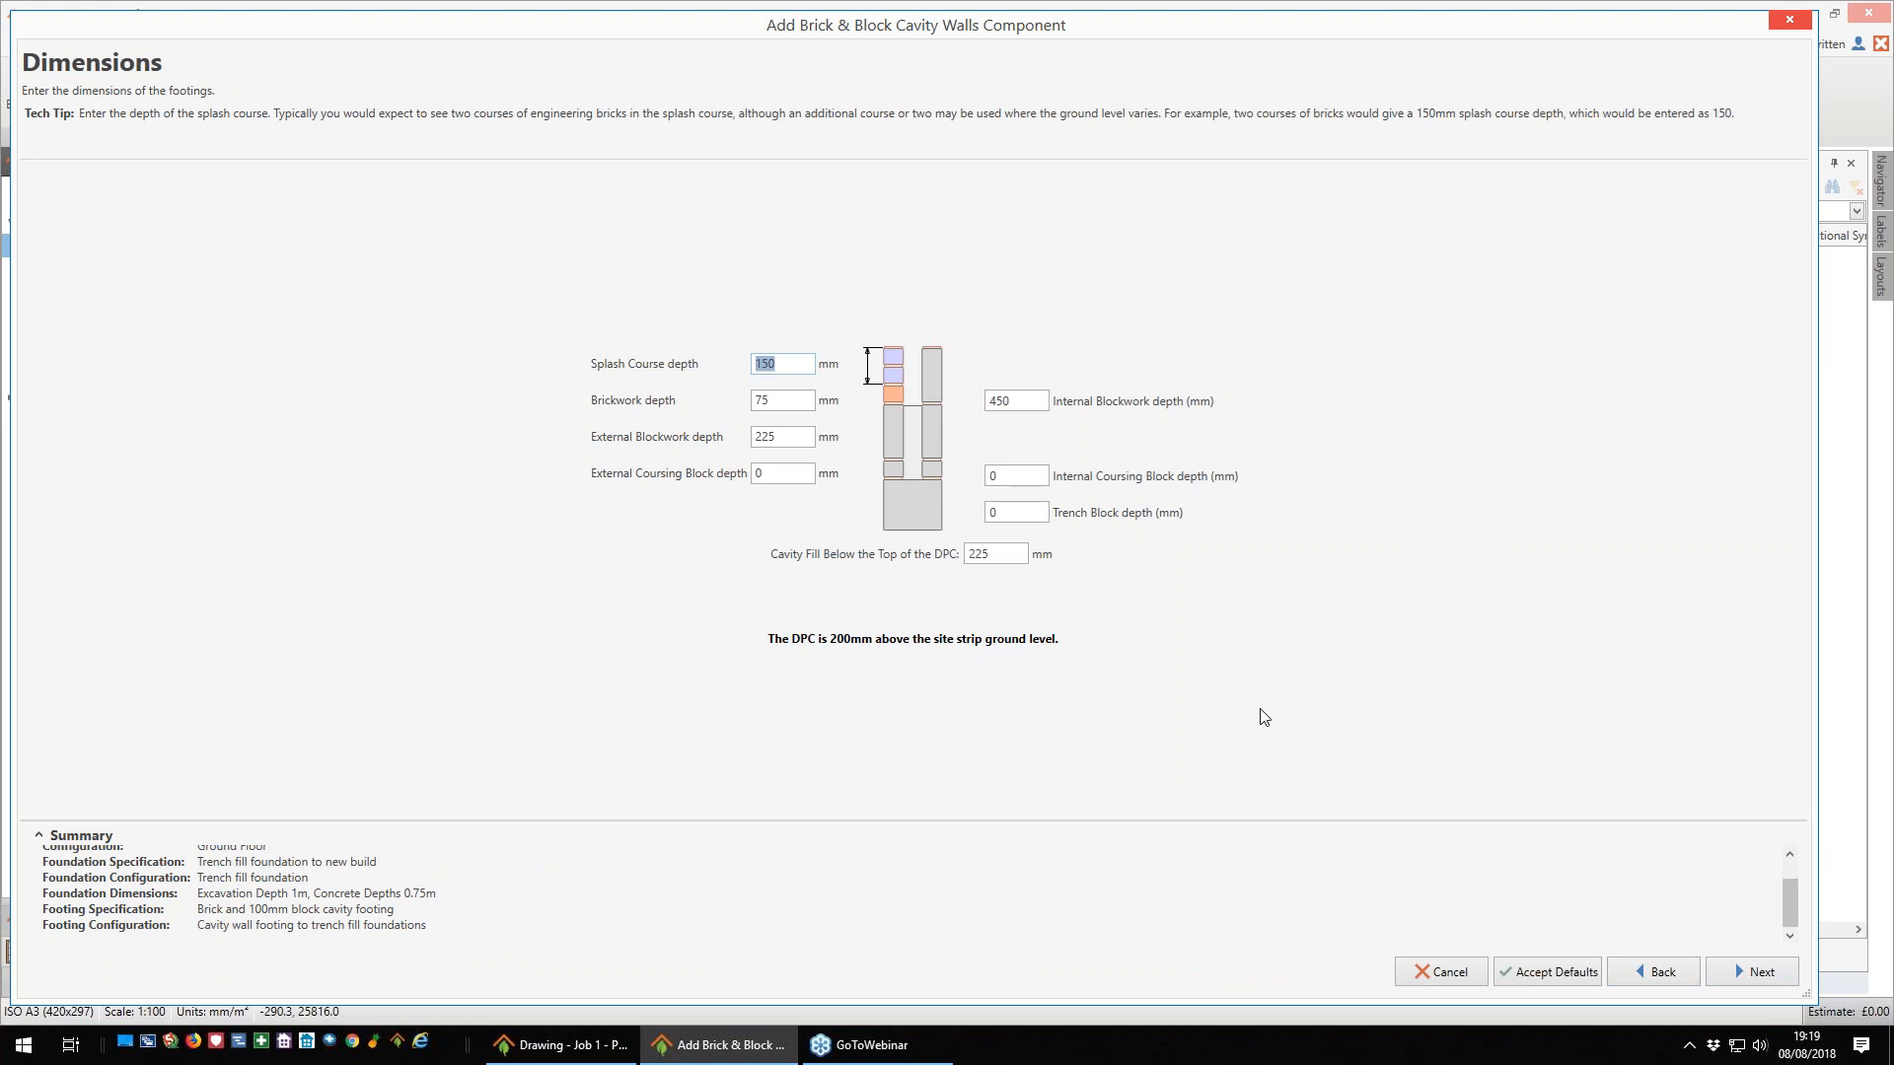
click(1764, 976)
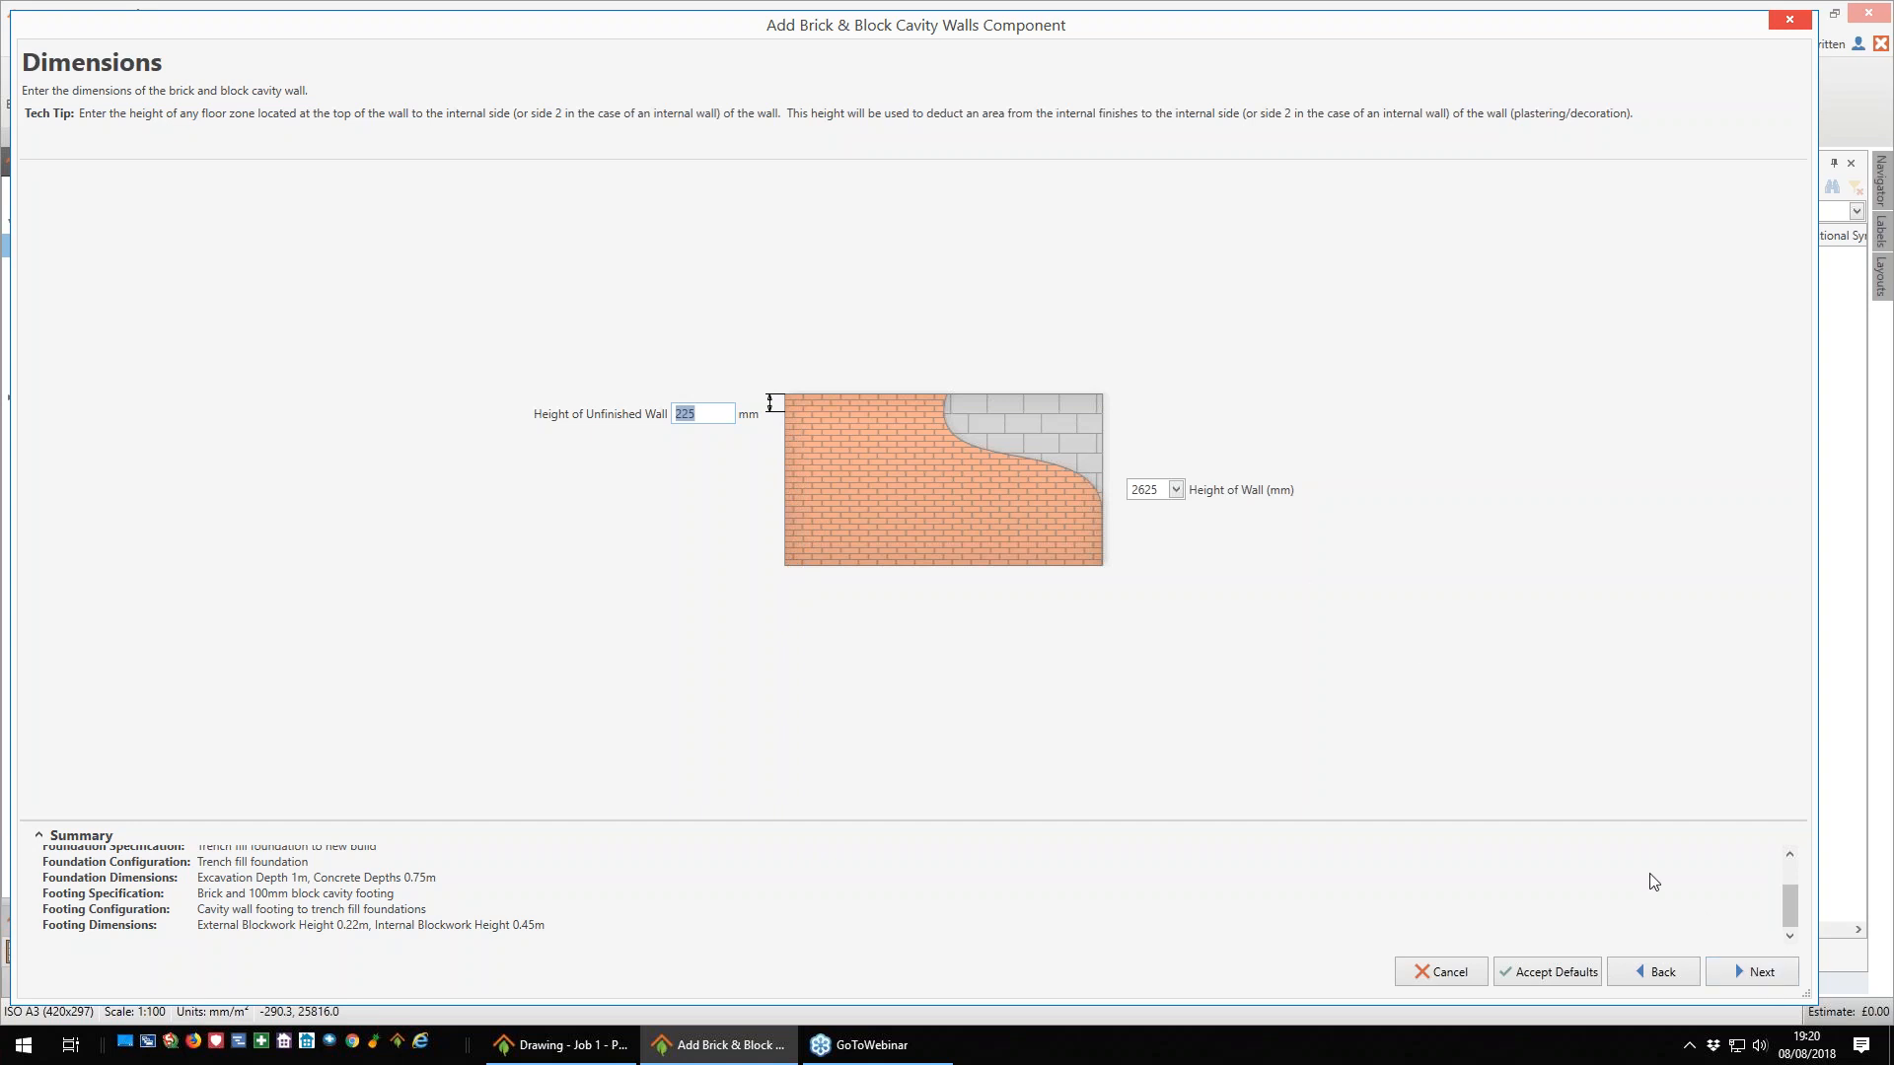
- Accept the cavity wall dimensions, set the concrete pump for strip foundations to 1 day, and finish the wall component
click(1762, 975)
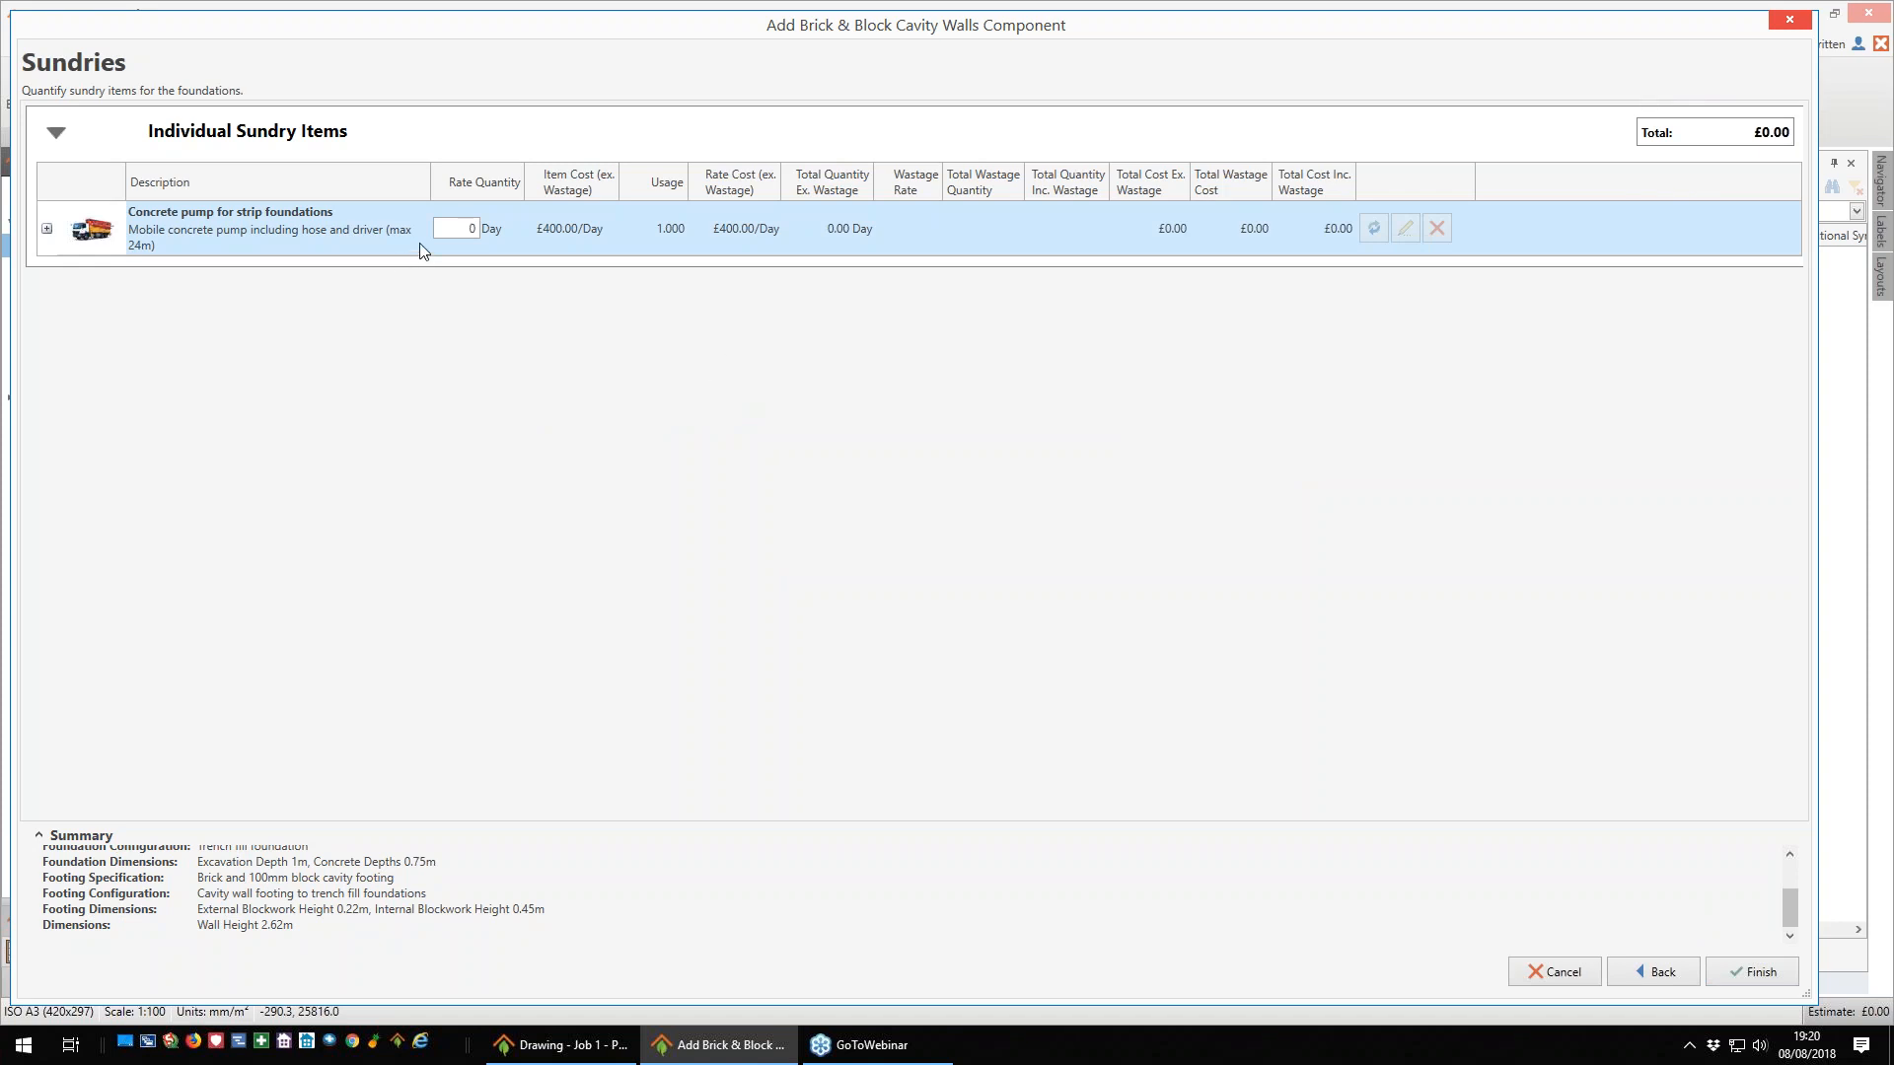
click(469, 227)
text(1.)
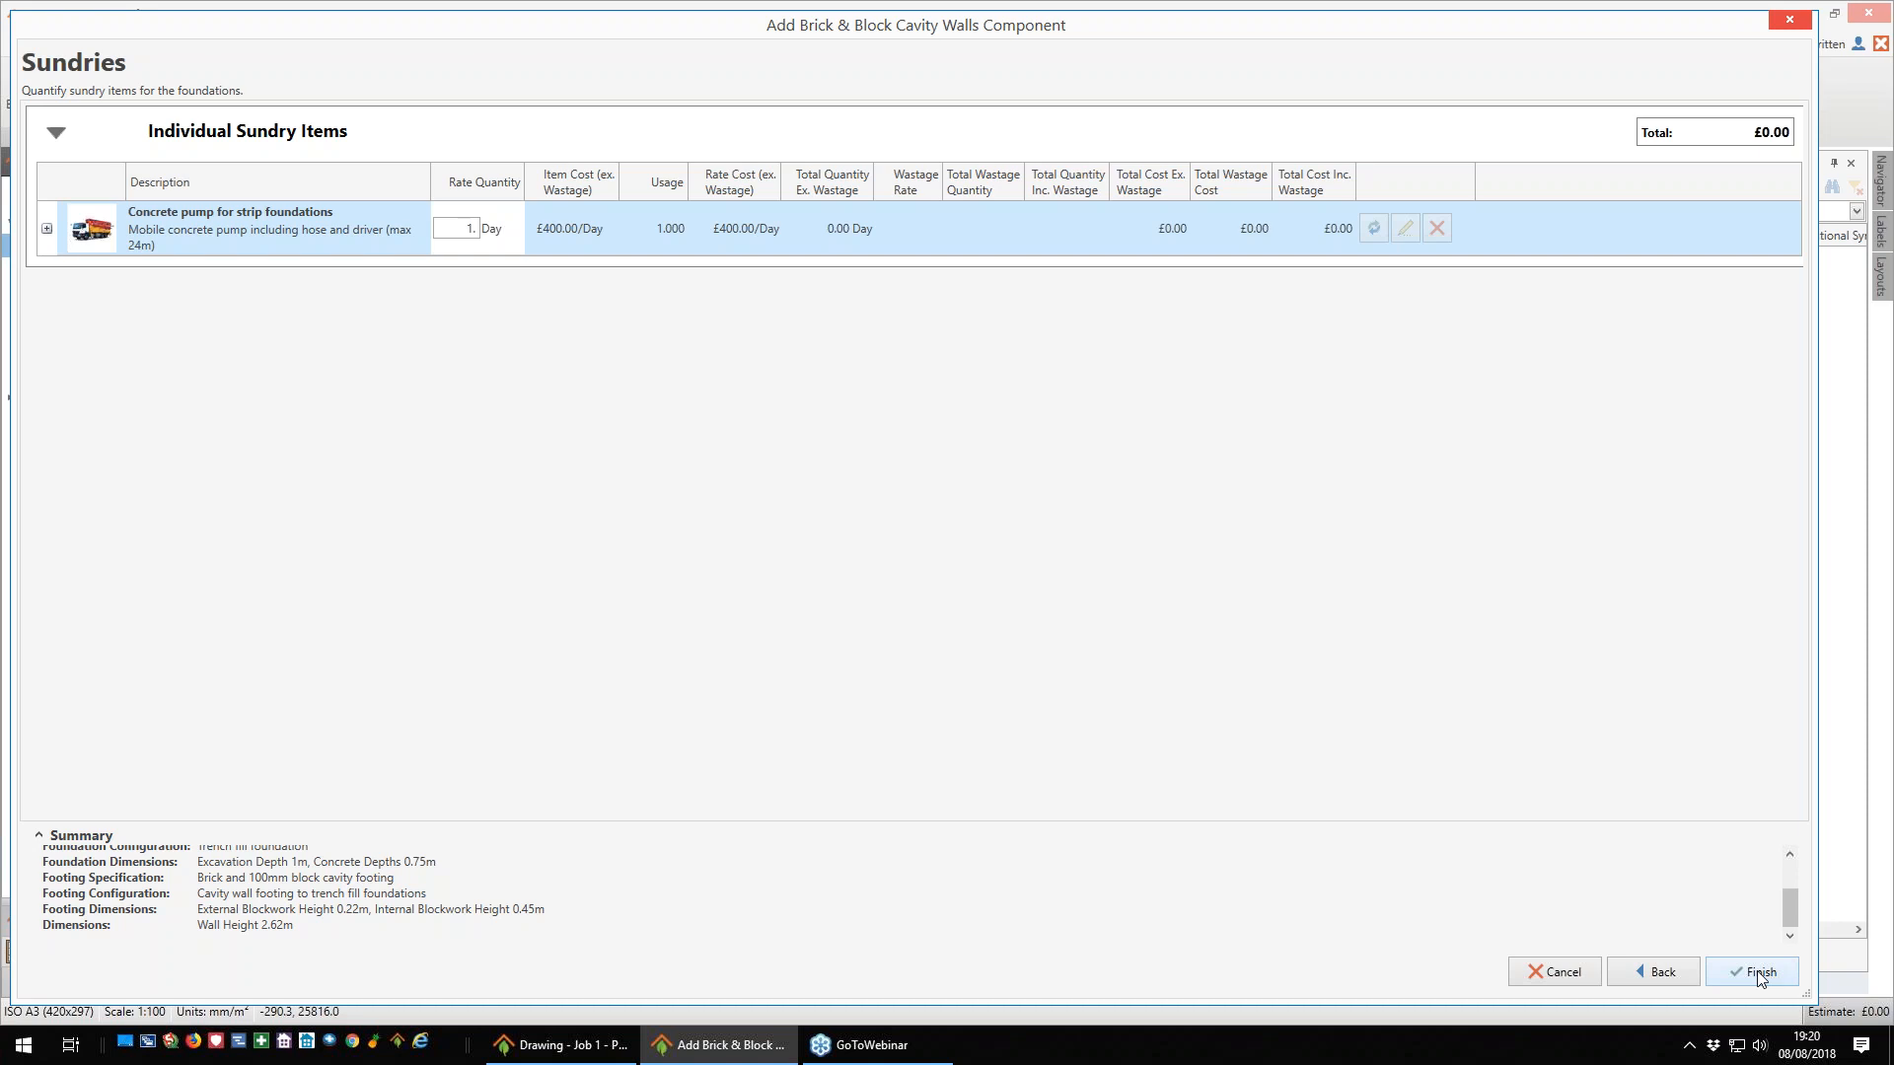
click(1756, 971)
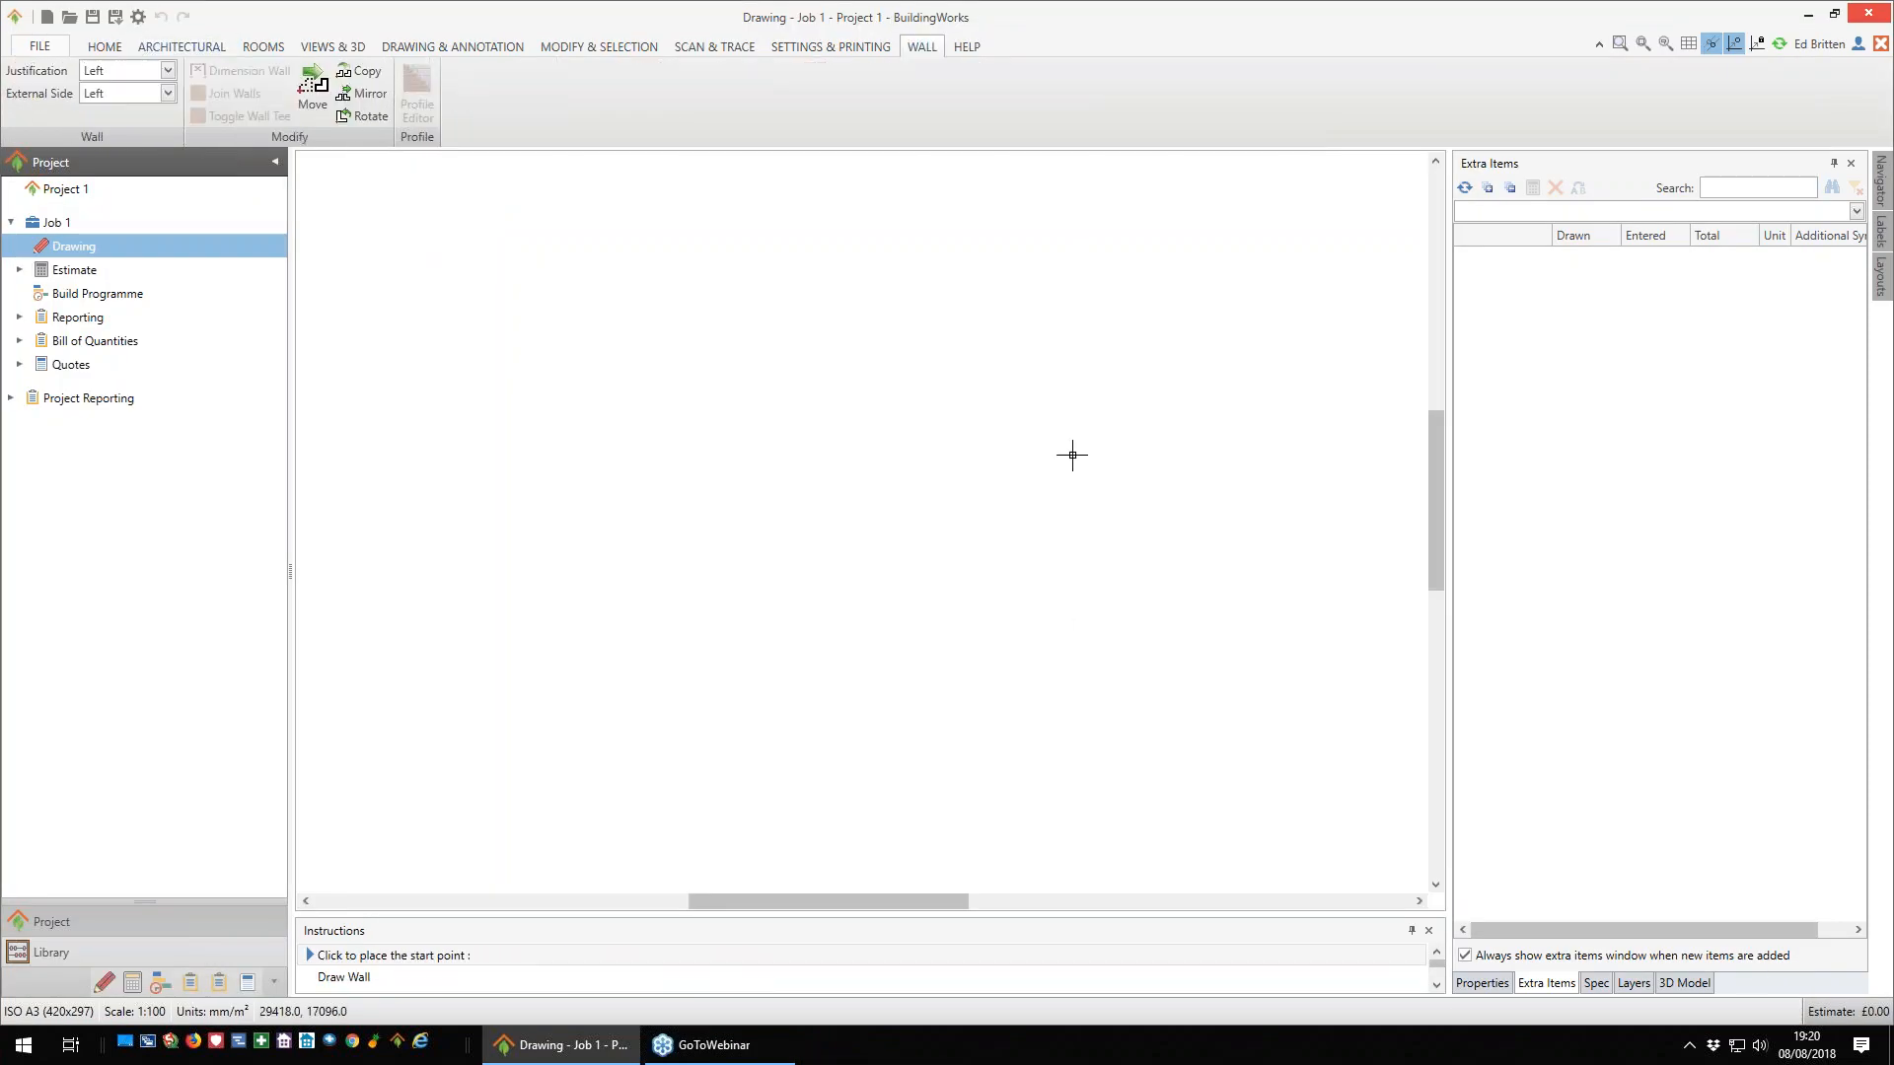
- Place the start point of the external walls and draw the first wall 10,000 mm horizontally to the right
click(496, 278)
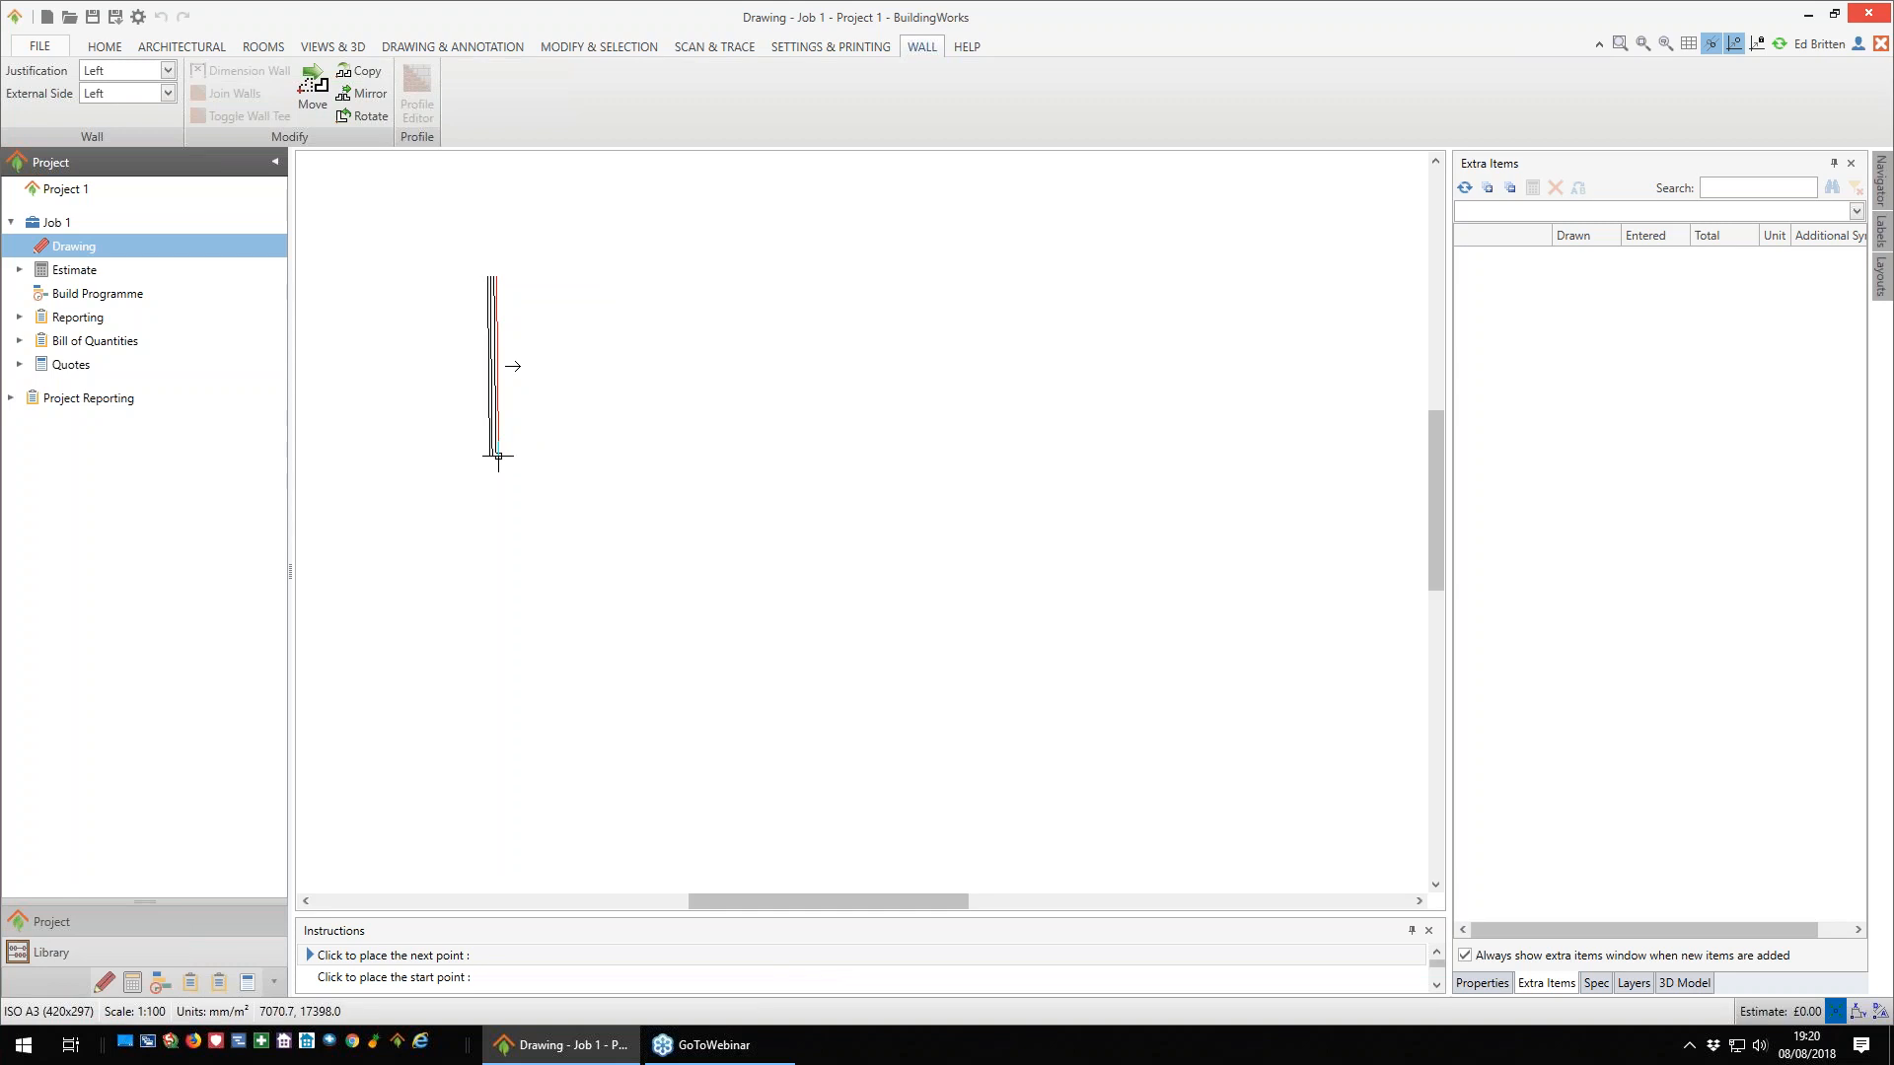
key(space)
key(space)
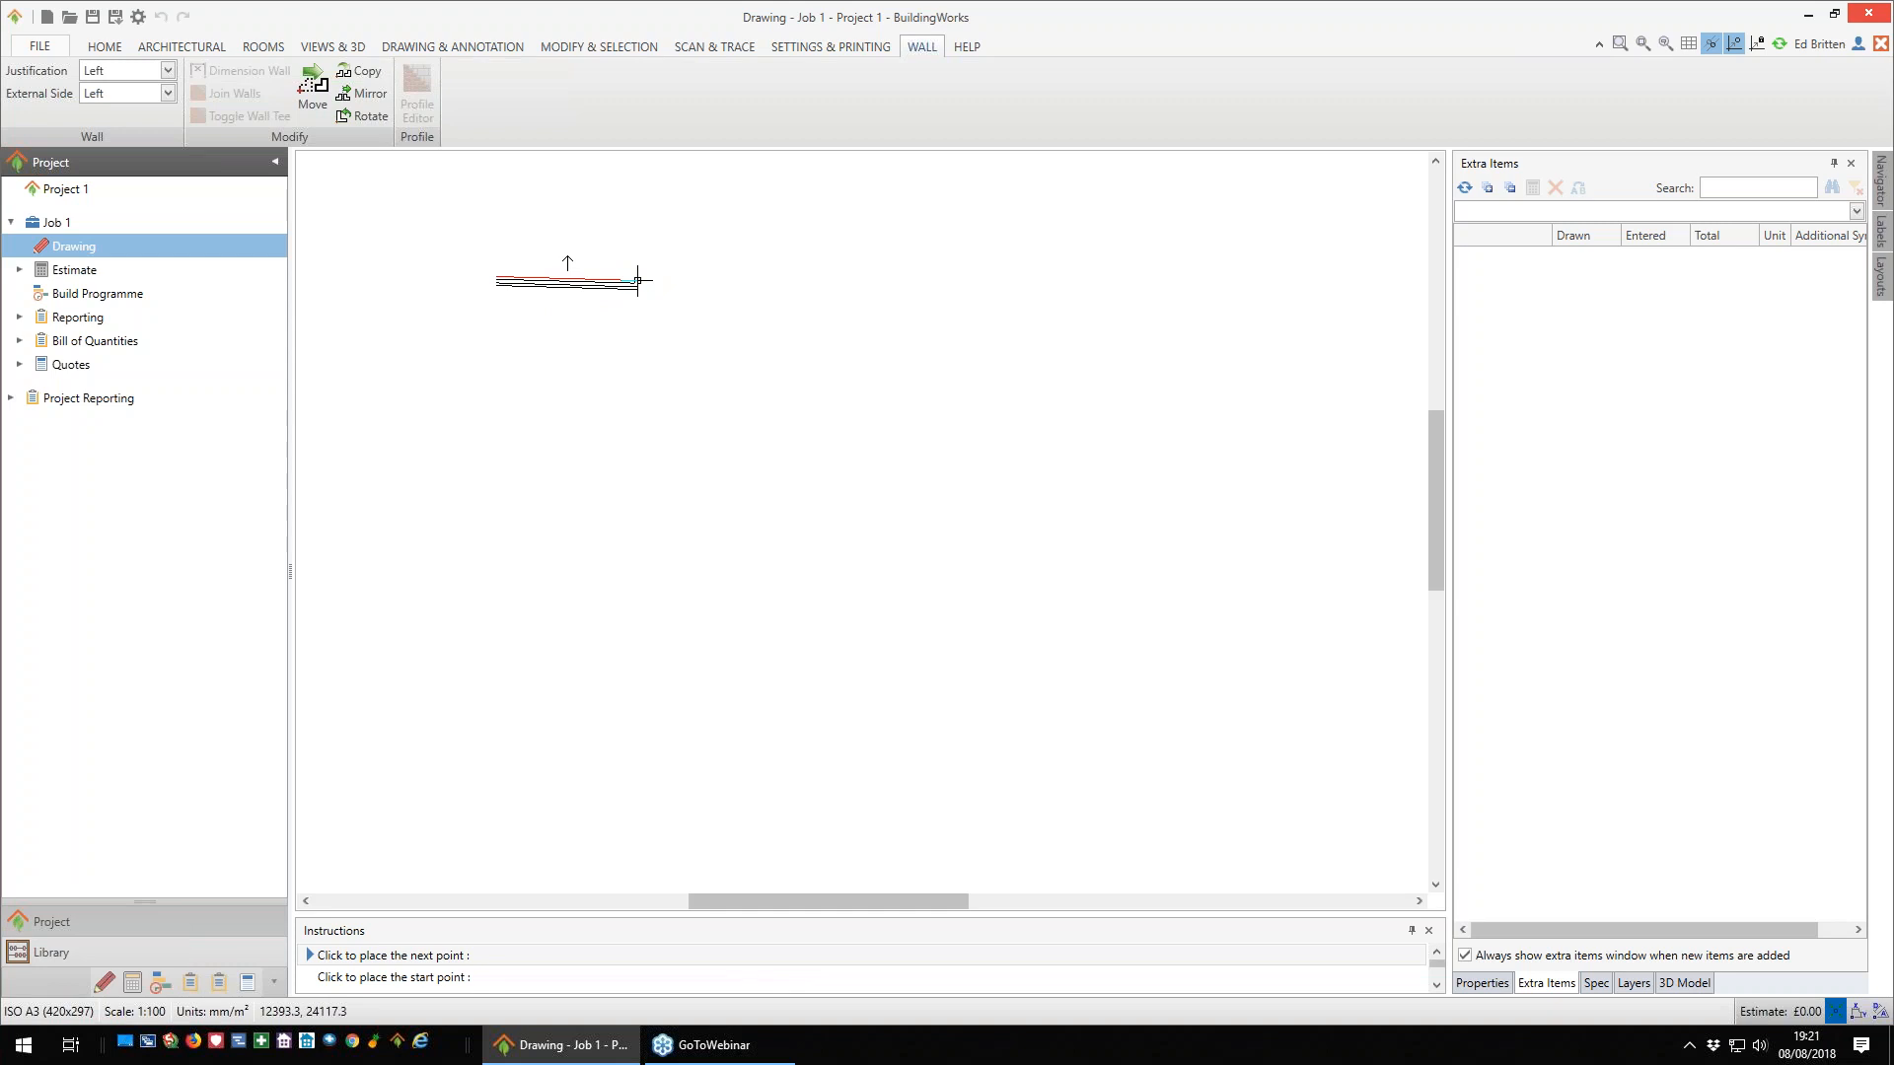
key(Right)
text(100,000)
key(BackSpace)
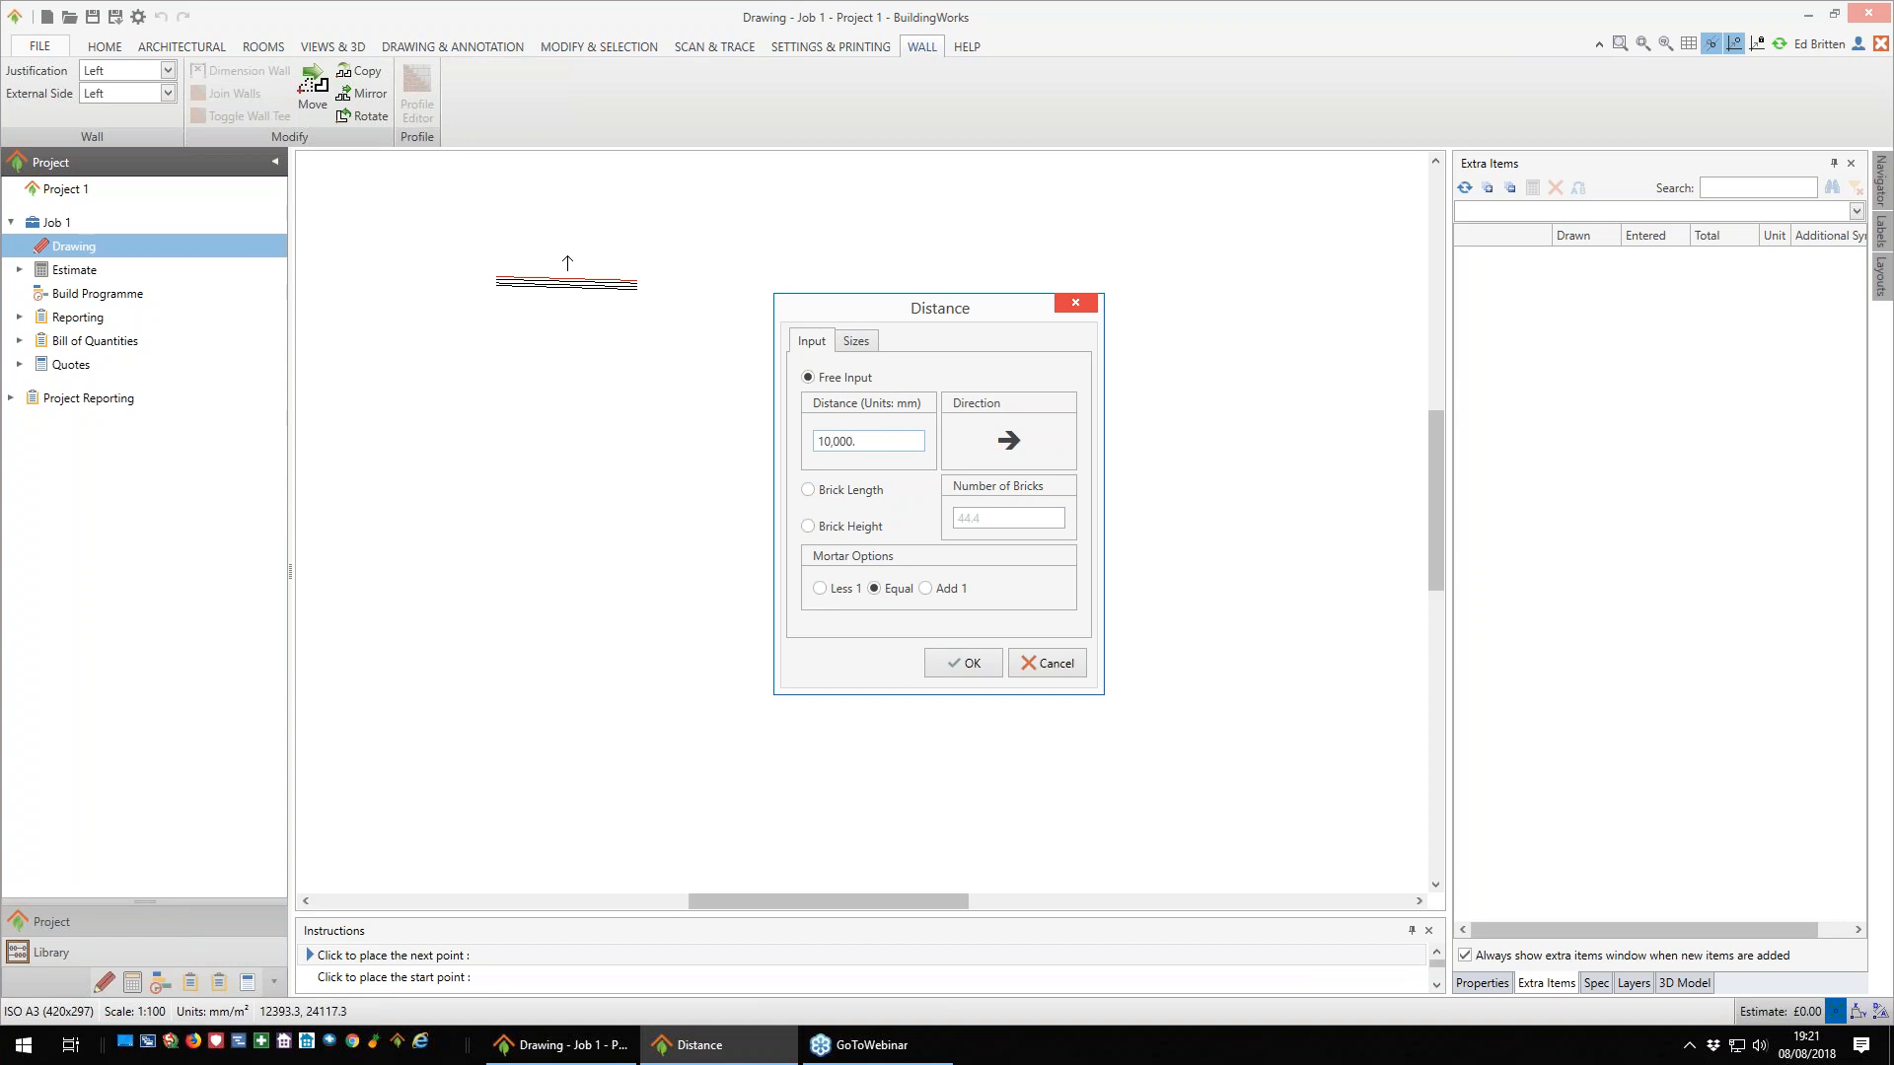
key(Return)
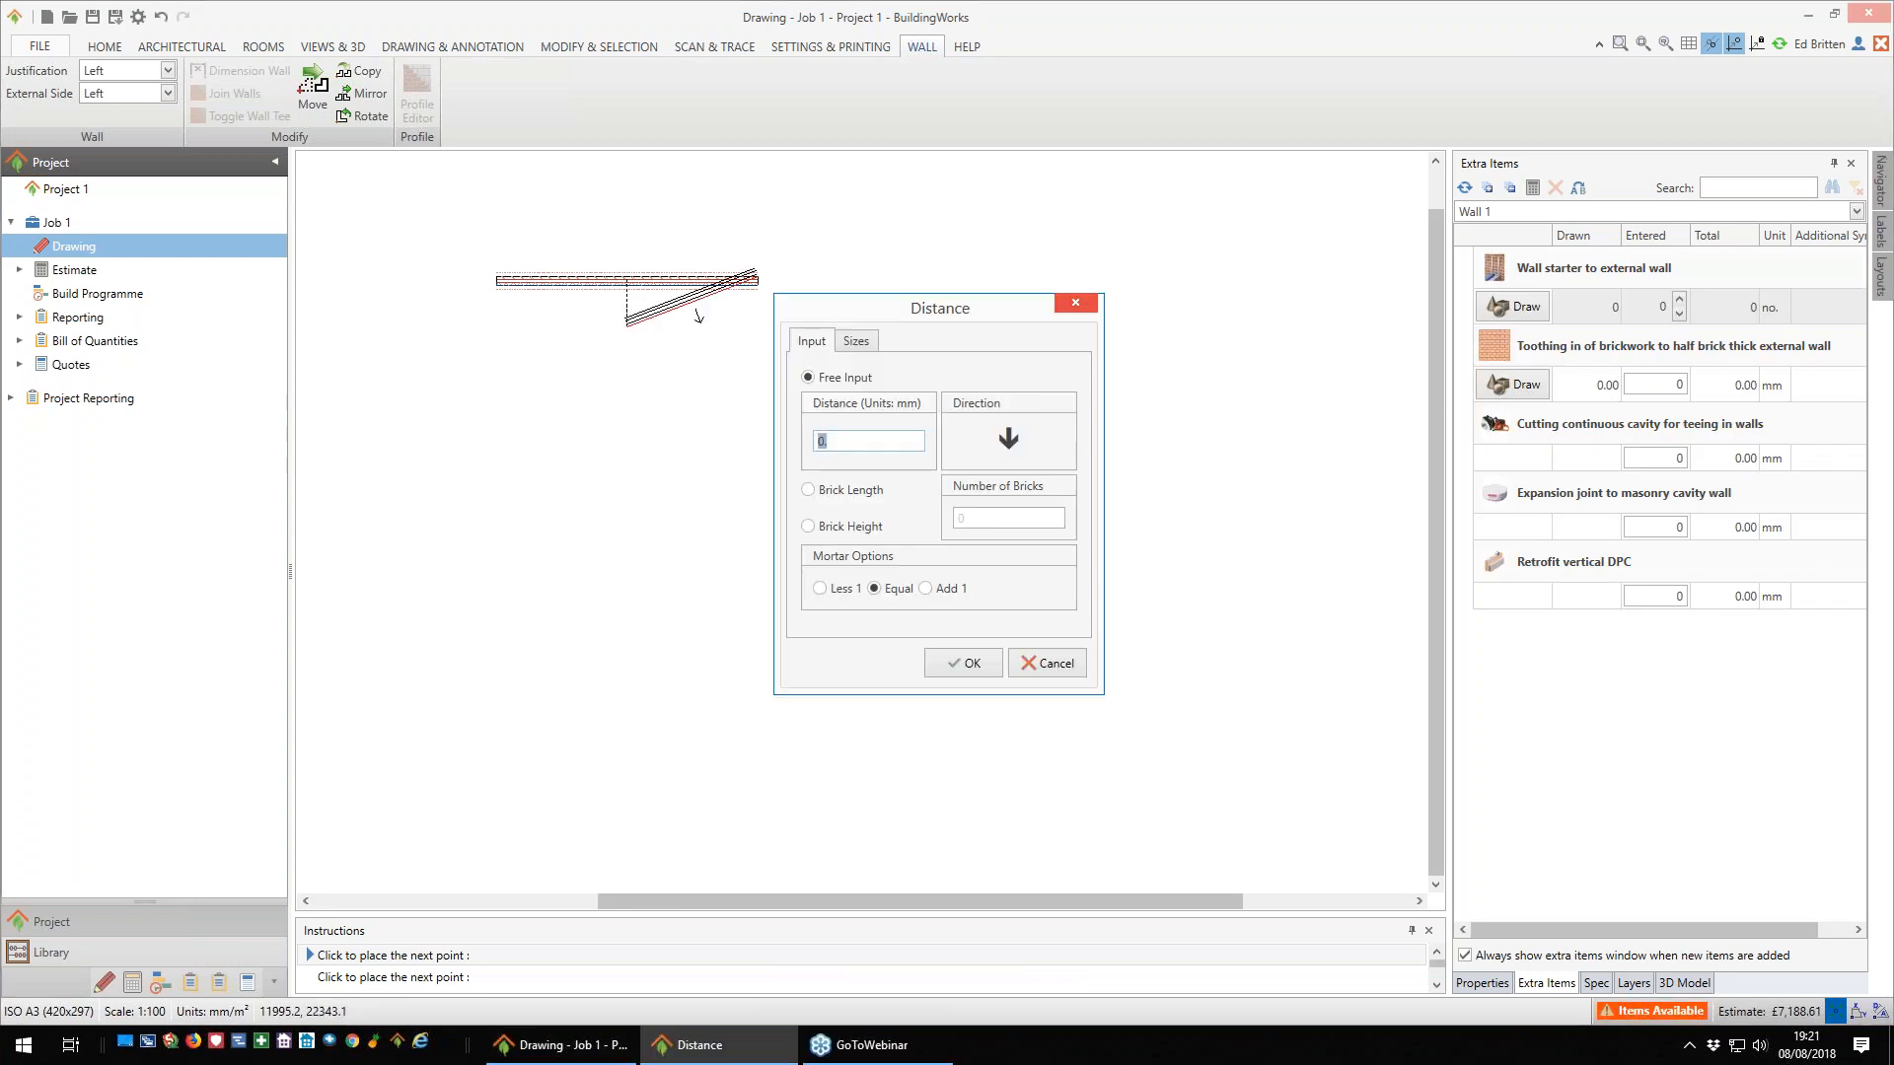
- Continue the wall run with a 12,000 mm wall downwards and a 3,000 mm wall to the left
text(12000)
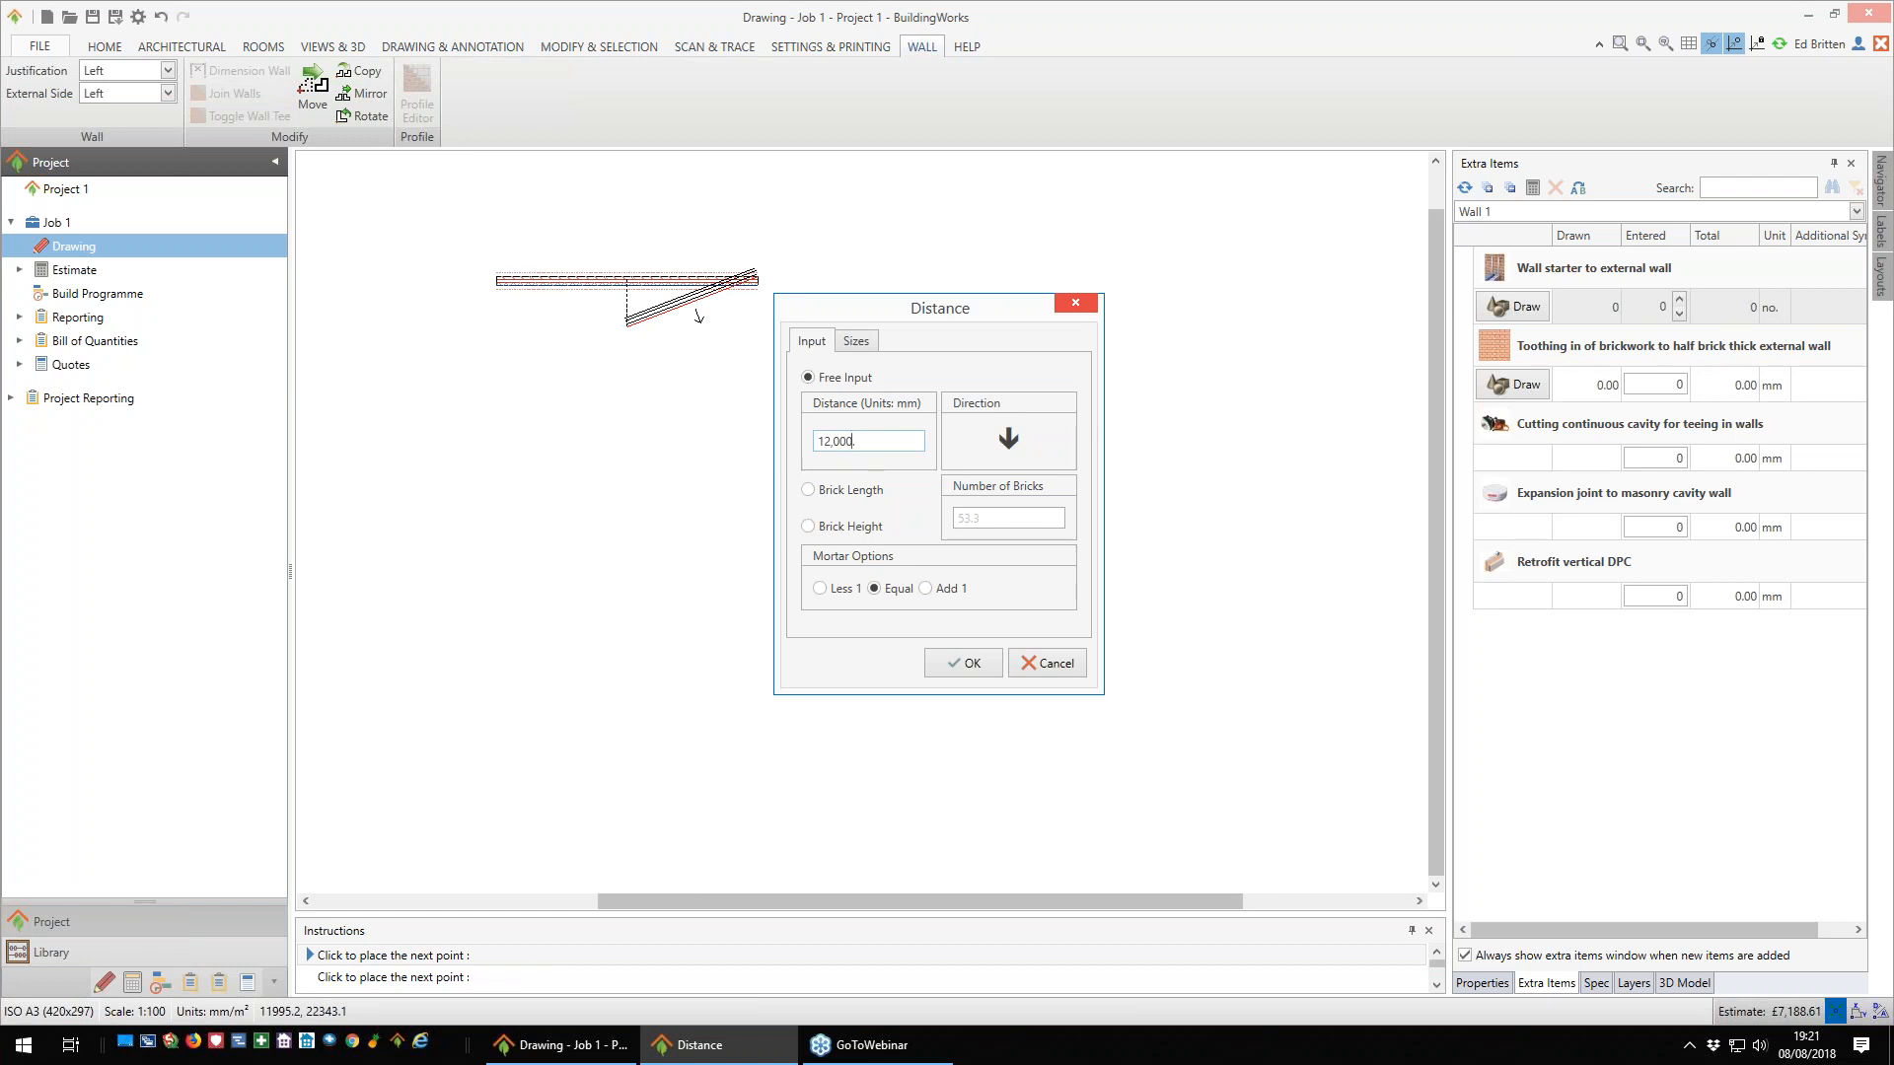
key(Return)
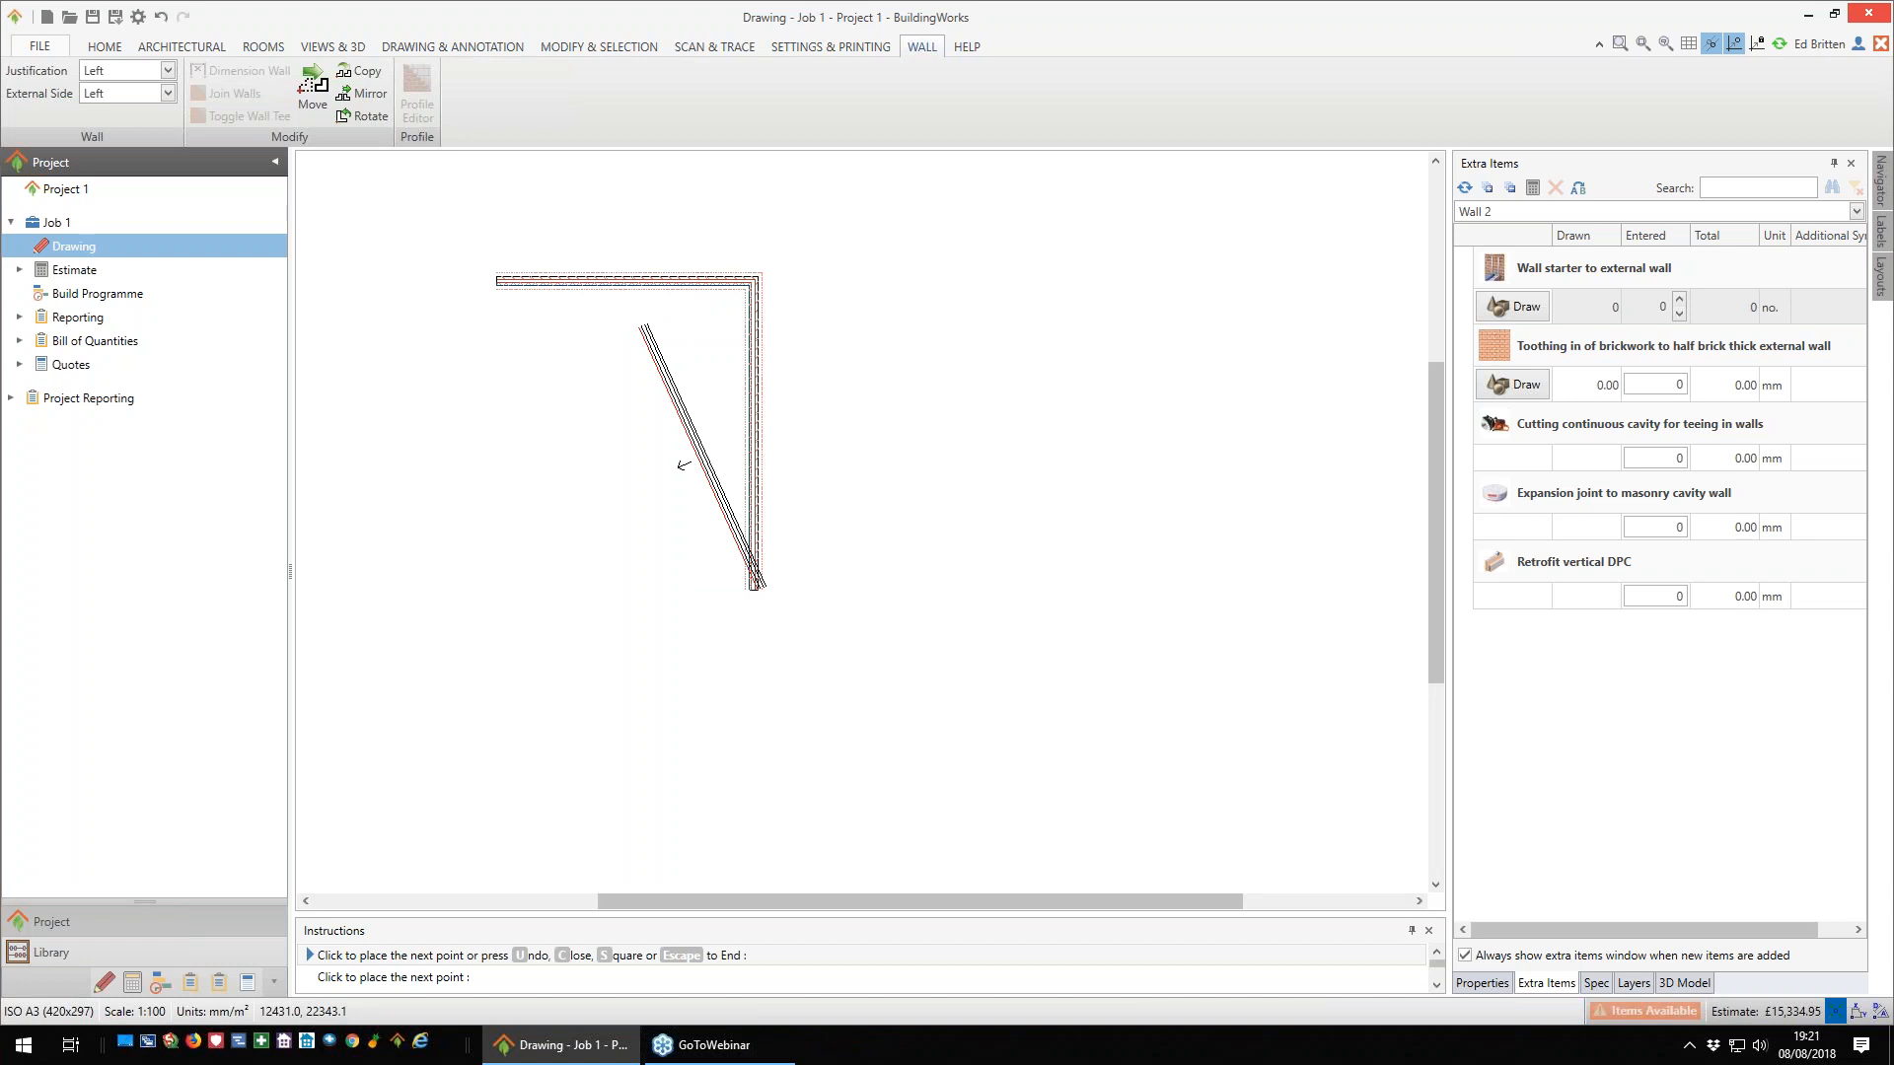
key(Left)
text(3000)
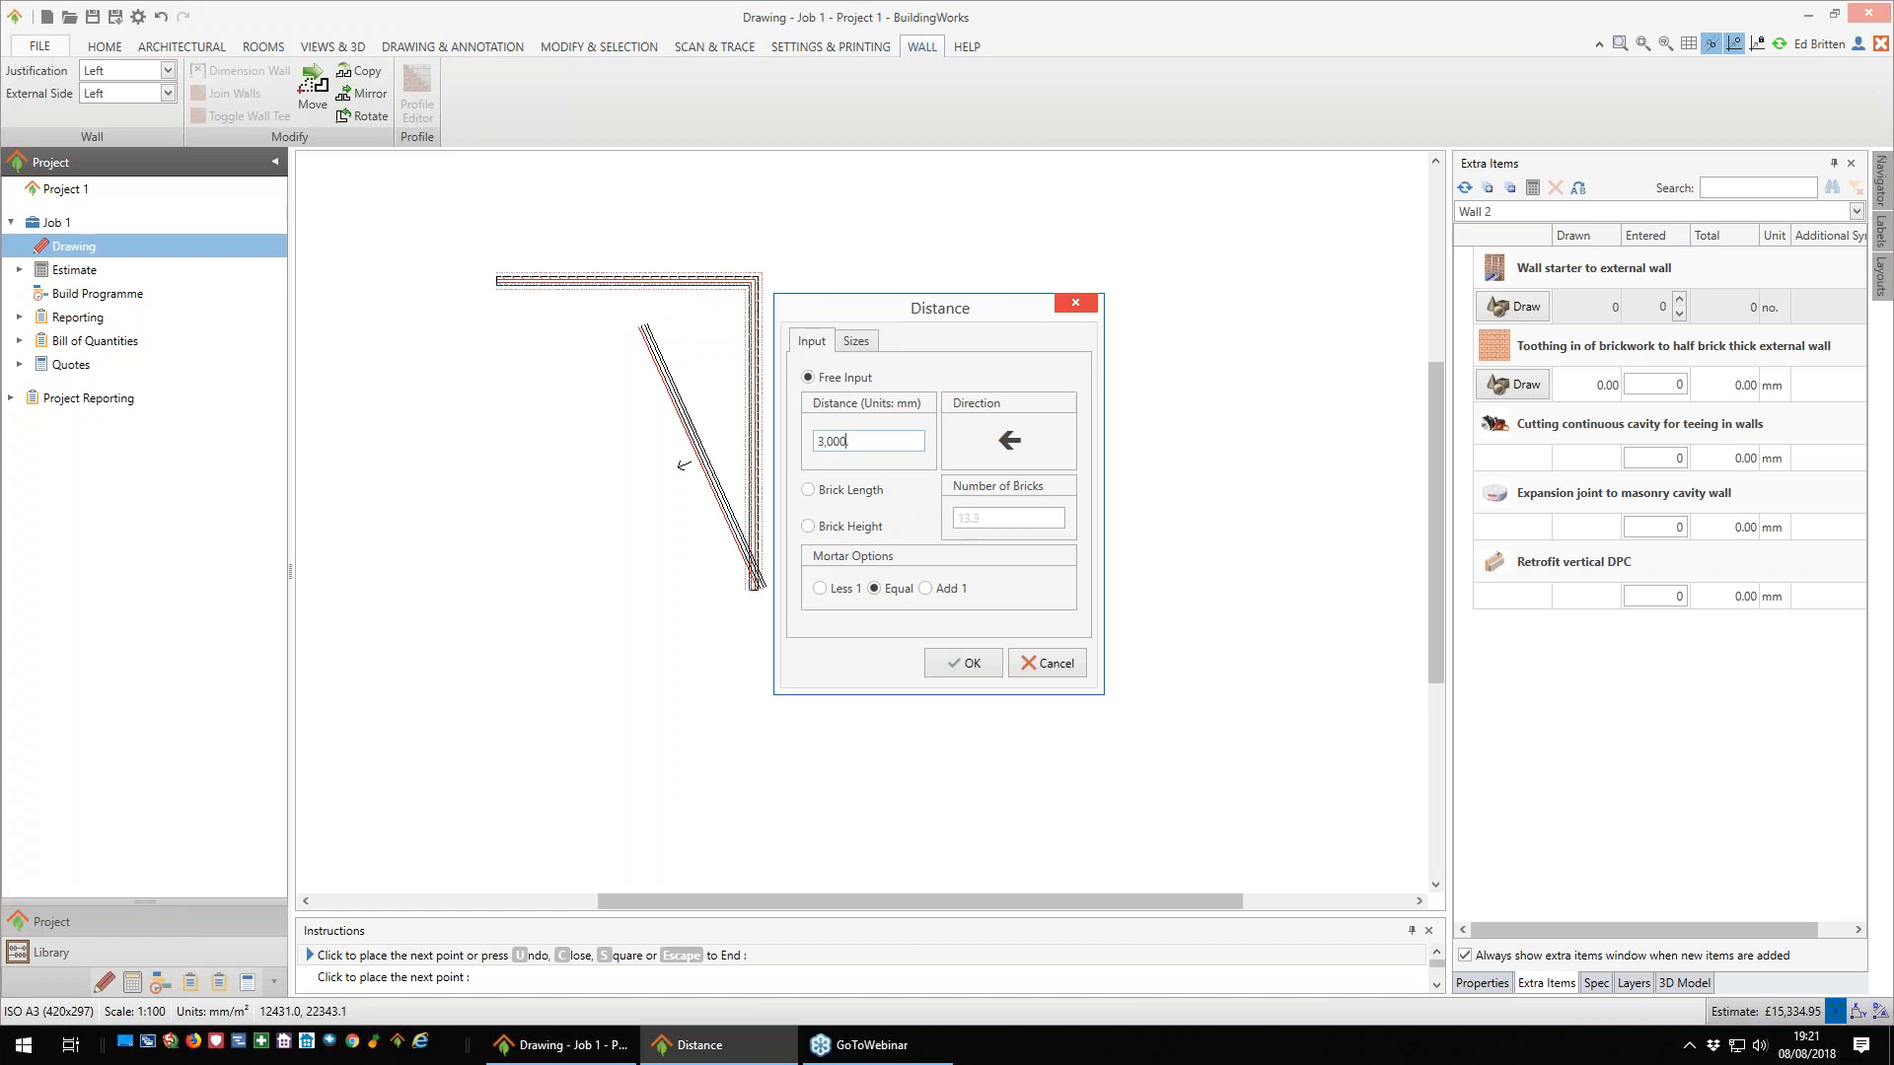
key(Return)
- Draw a 2,000 mm wall upwards, and square off the remaining walls back to the start point to close the outline
key(Up)
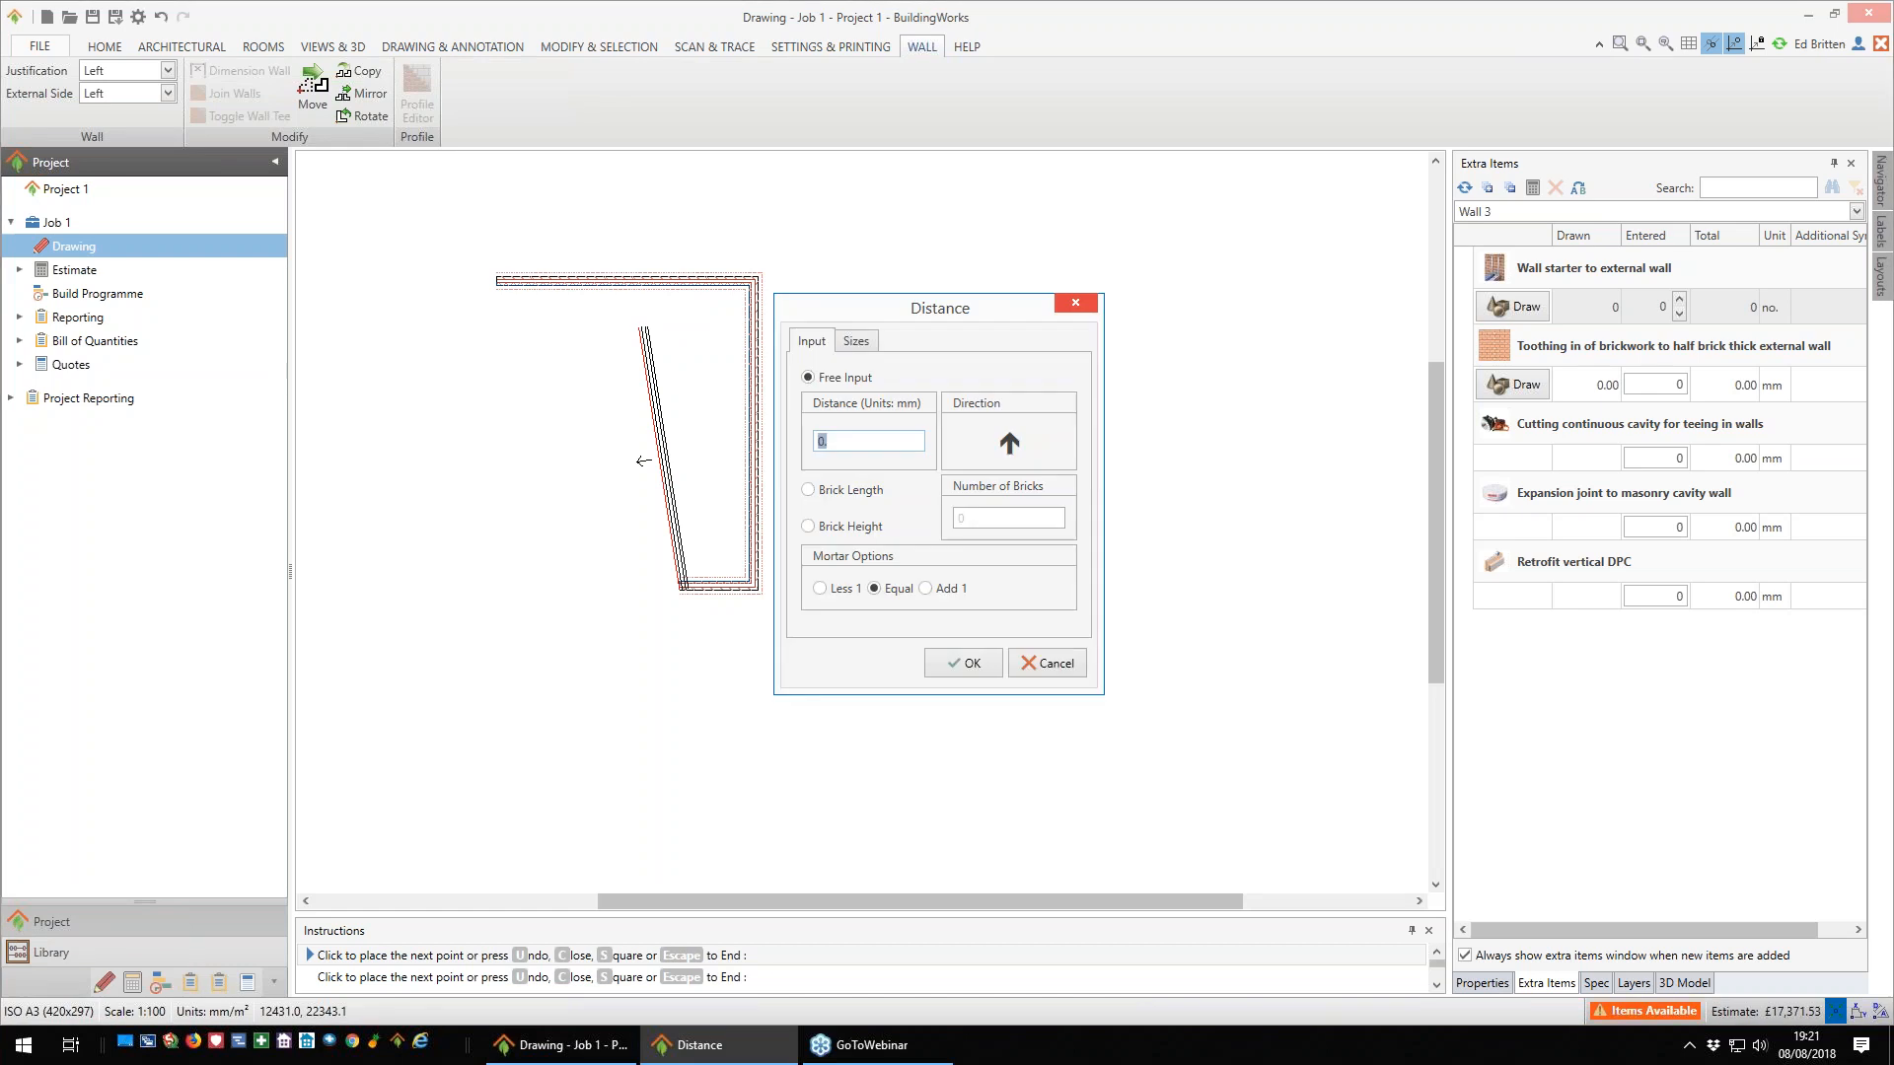
text(200)
key(Return)
click(643, 327)
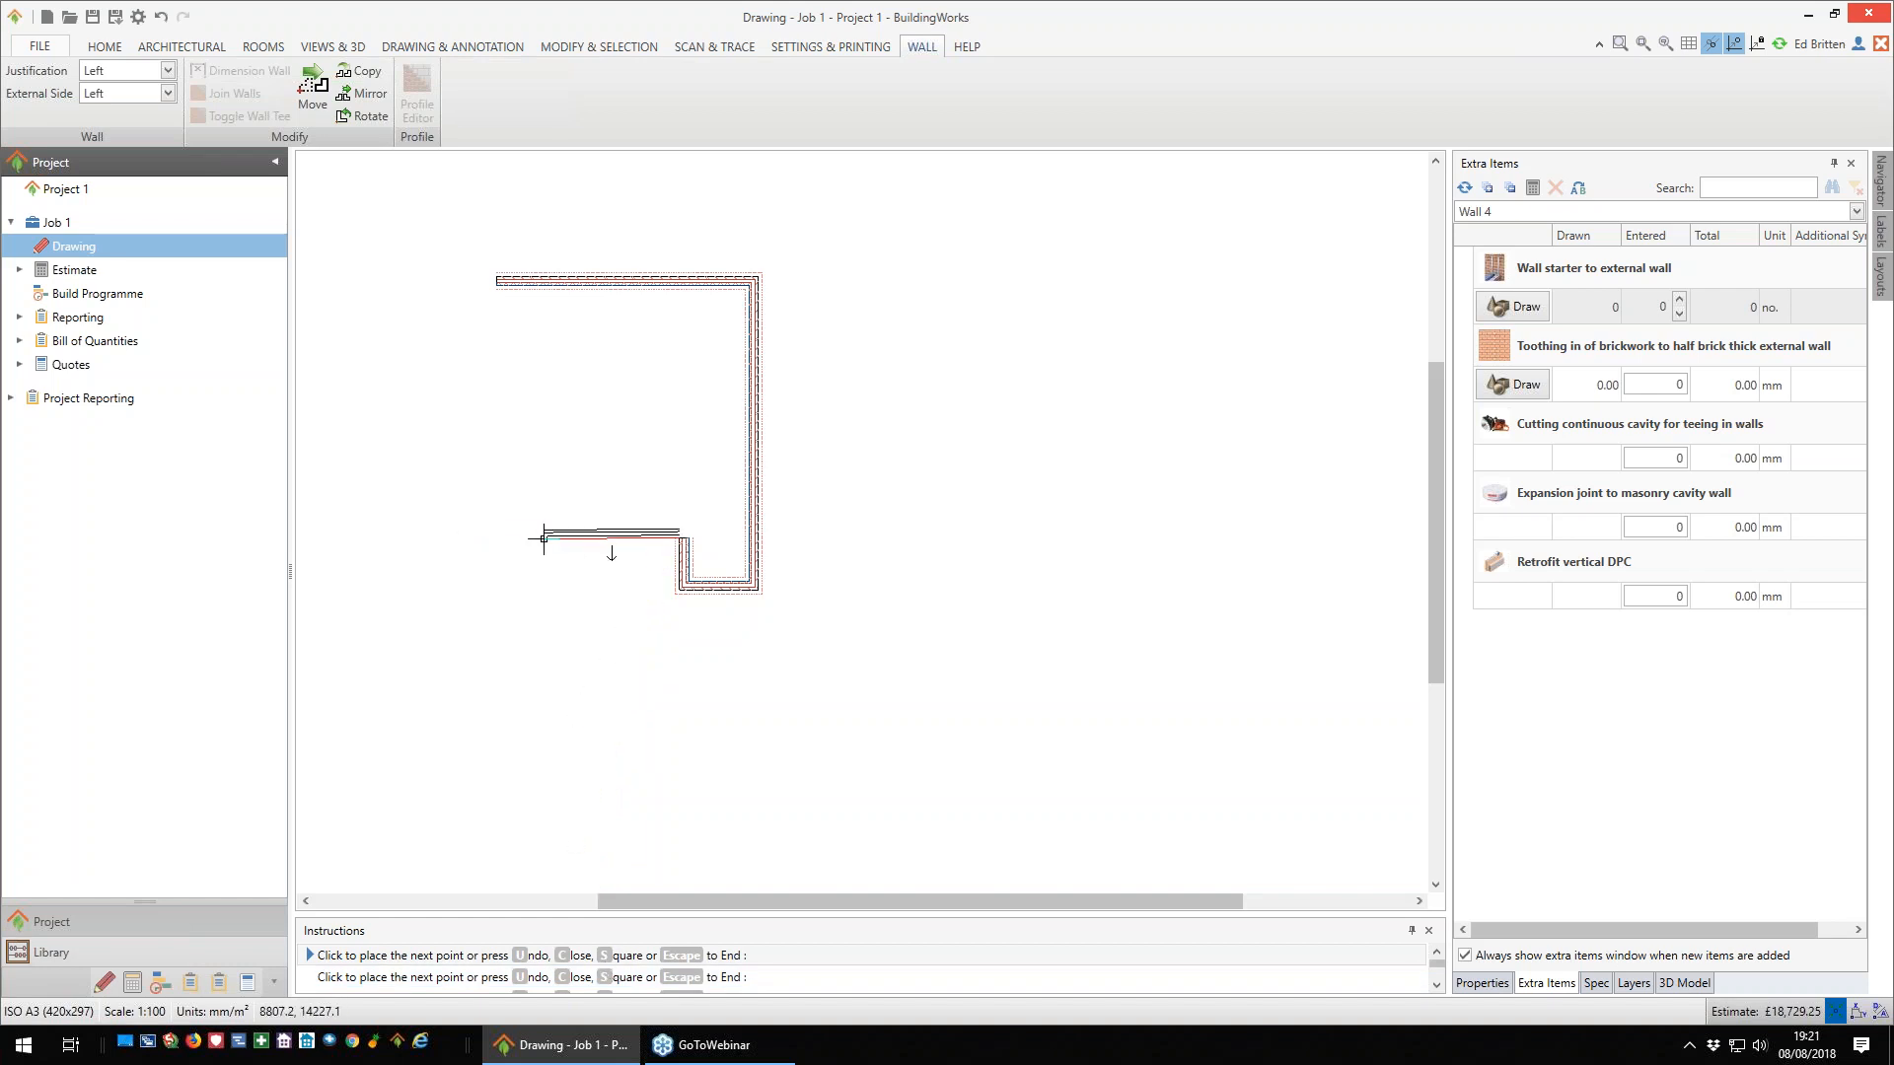
key(s)
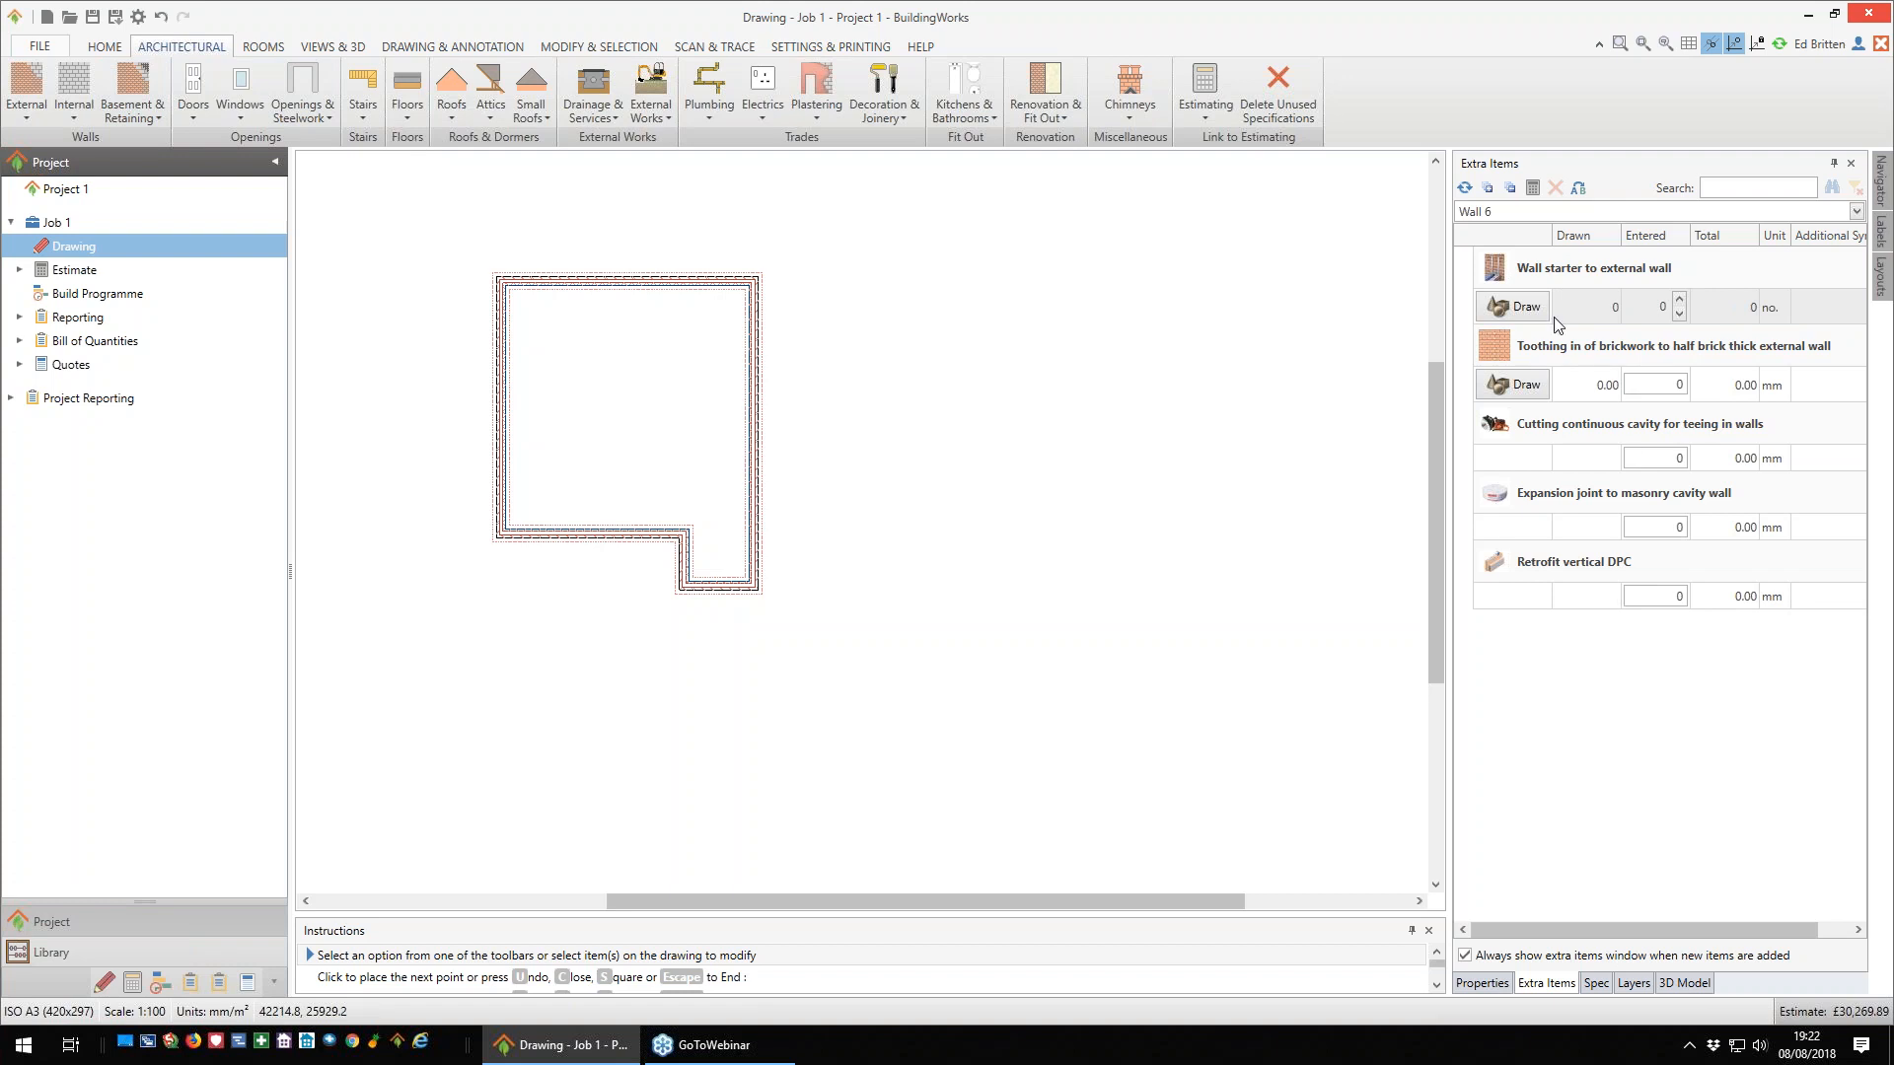
- Try a quantity of 4 for the wall starter to external wall and reset it to 0
click(1680, 300)
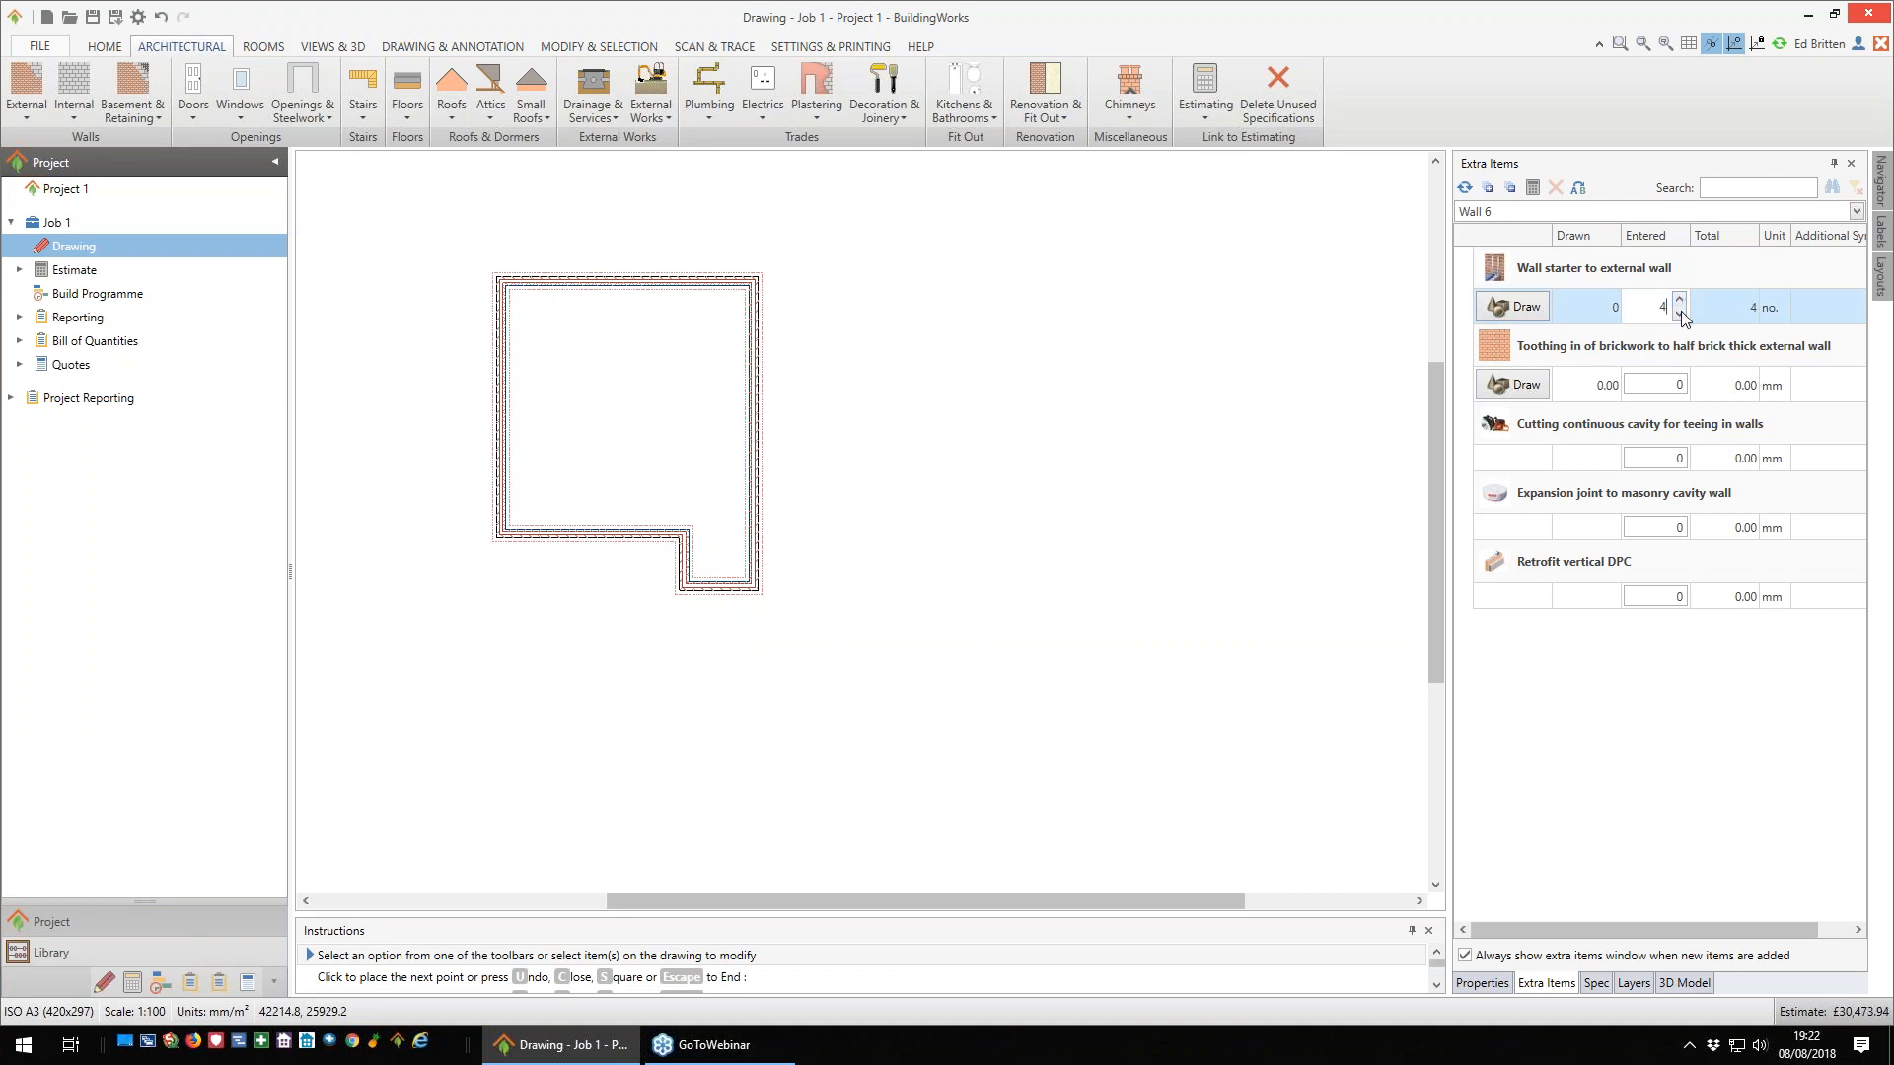
click(1679, 314)
click(1680, 314)
click(1680, 314)
click(1680, 314)
- Examine the closed outline of external walls in the 3D model, then return to the drawing properties
scroll(664, 474, down, 1)
middle_drag(664, 475, 818, 523)
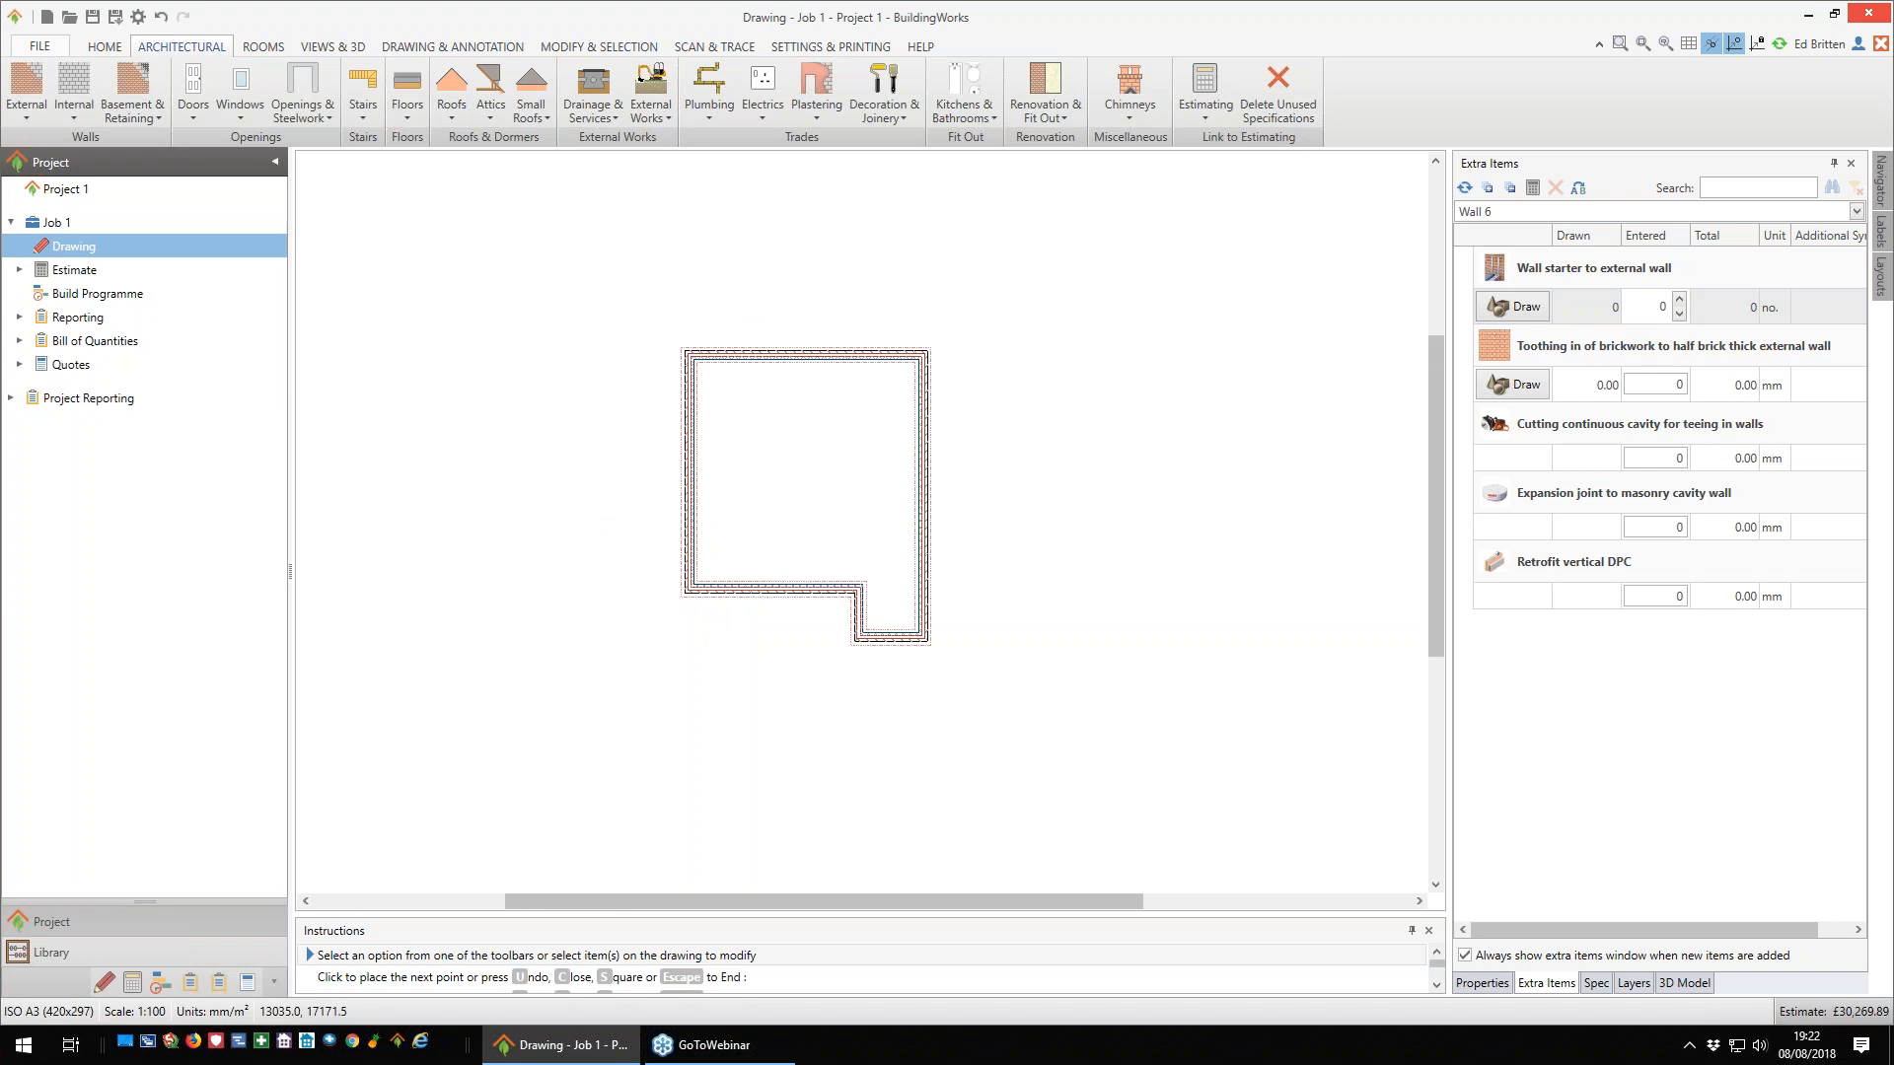
scroll(817, 521, up, 1)
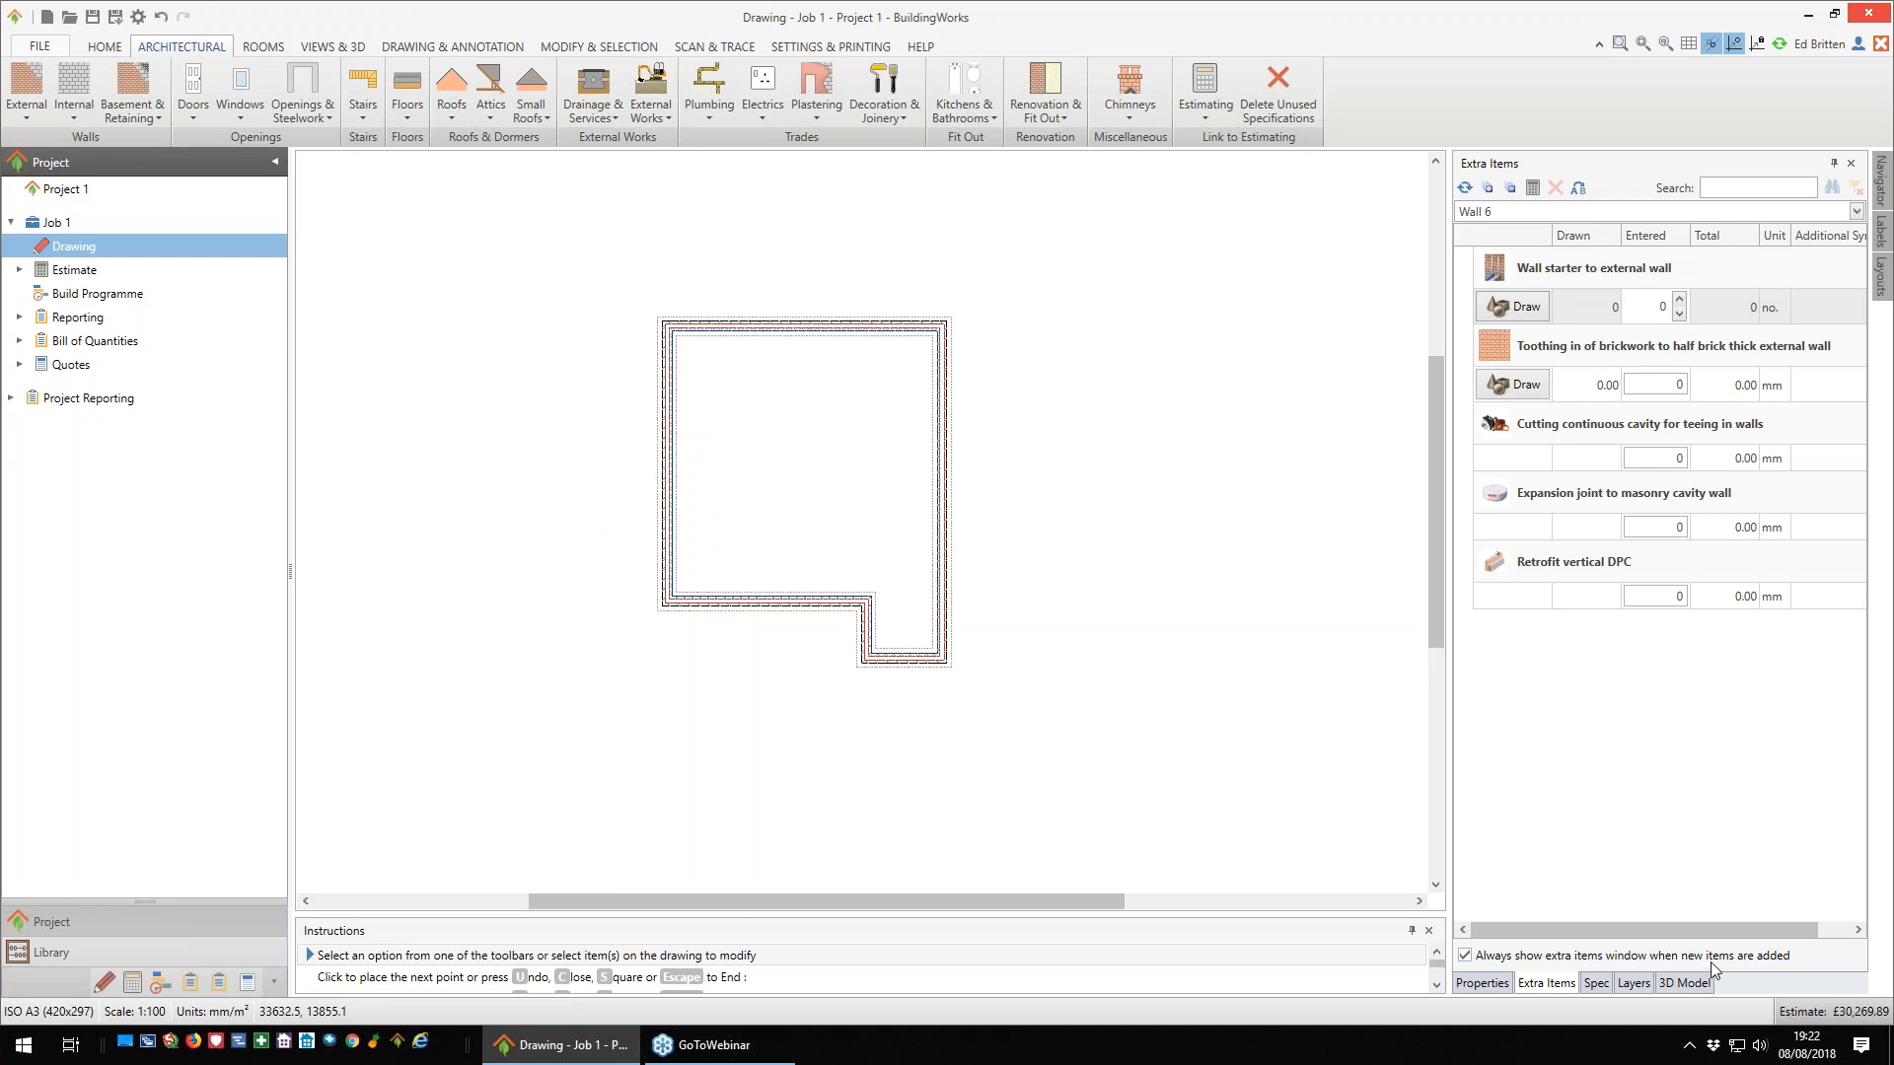
click(1689, 982)
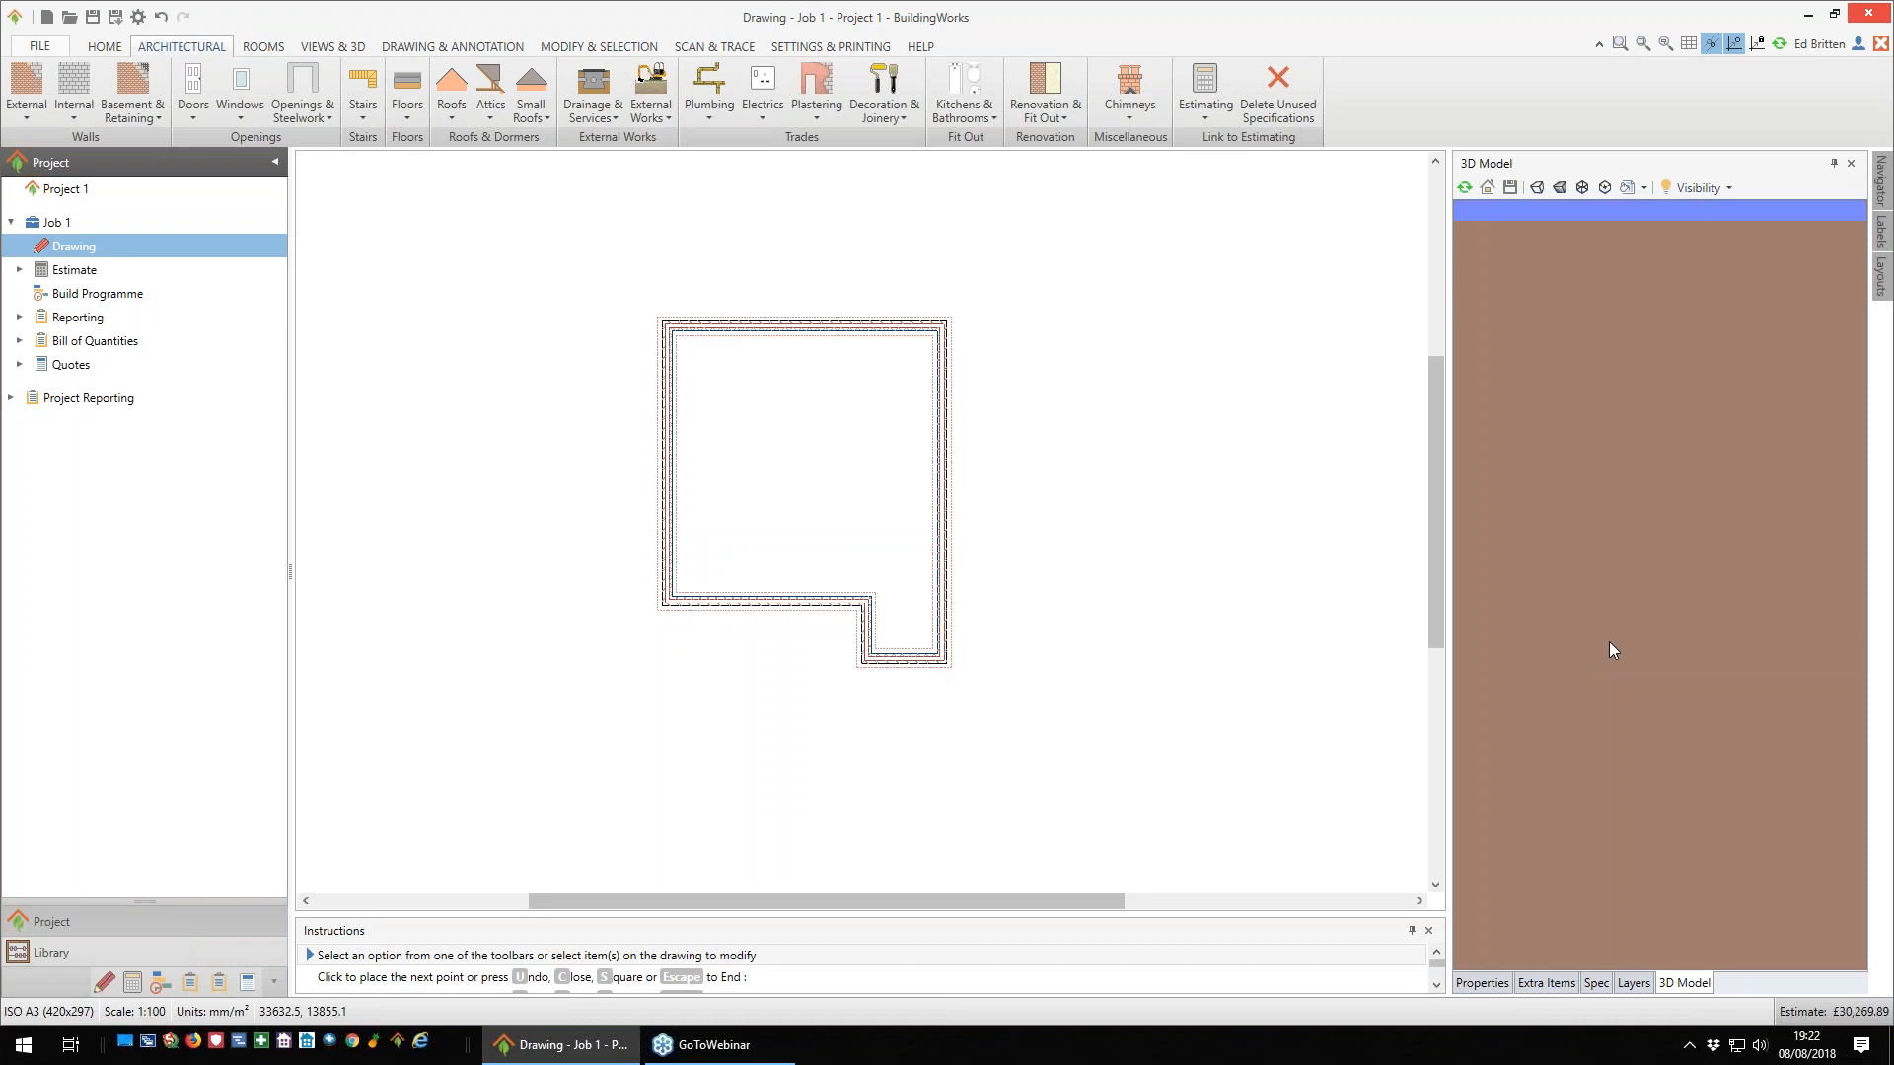
drag(1656, 651, 1624, 673)
click(1558, 191)
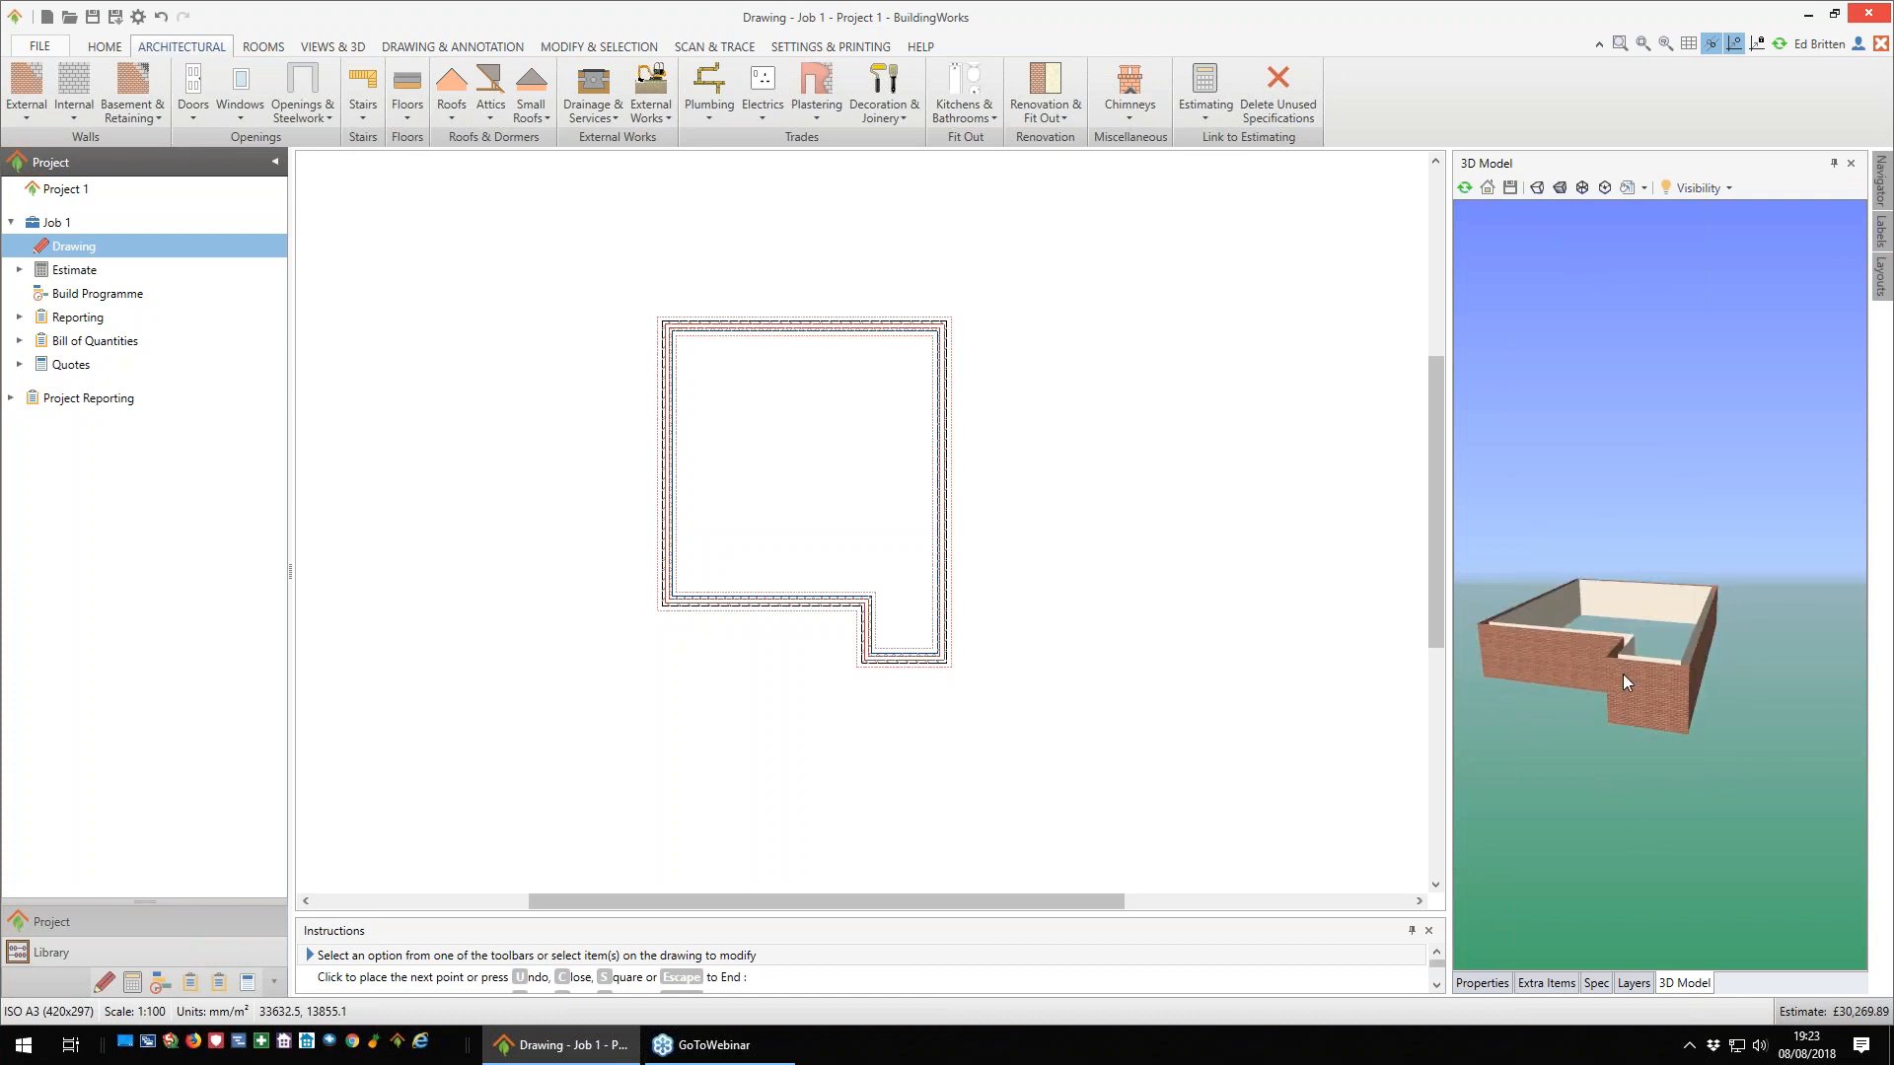
click(1482, 983)
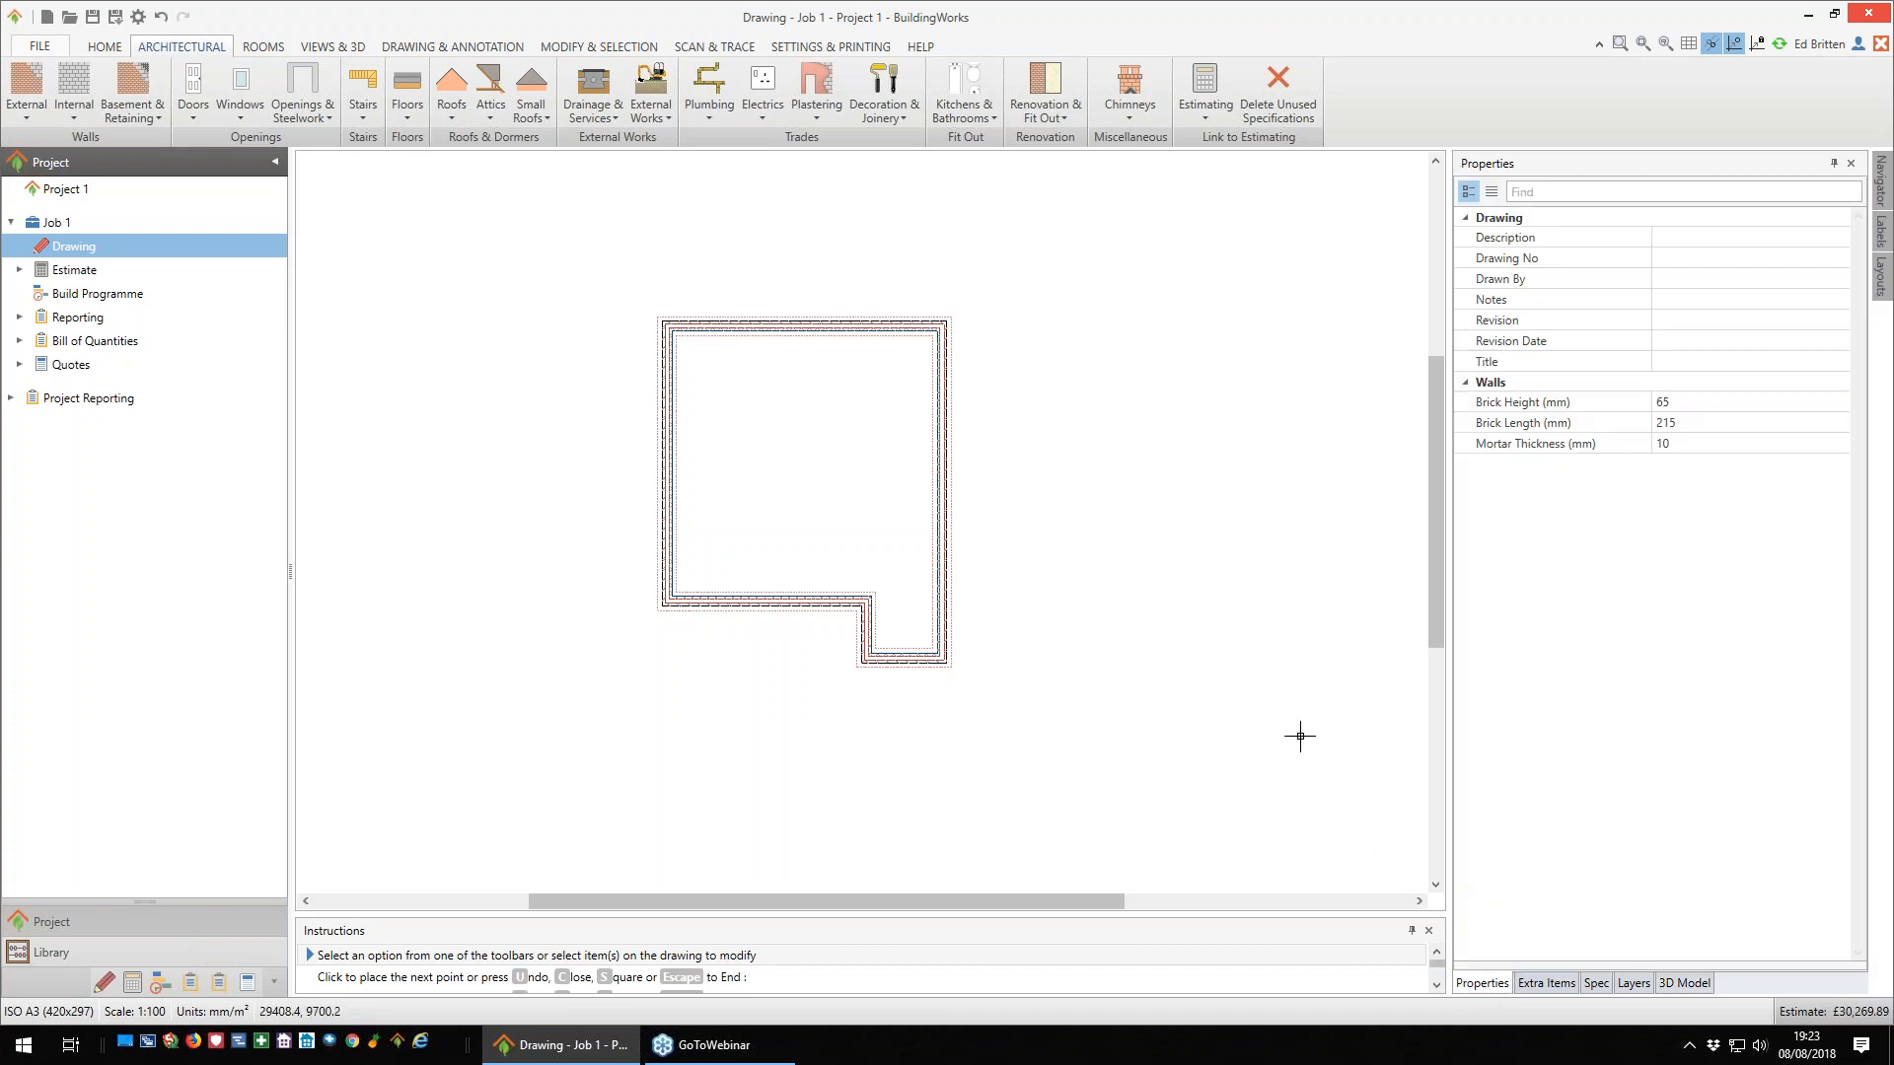
- Add a concrete slab floor with the specification Reinforced concrete slab and screed finish, insulation above slab - High Thermal Performance
scroll(1105, 543, up, 1)
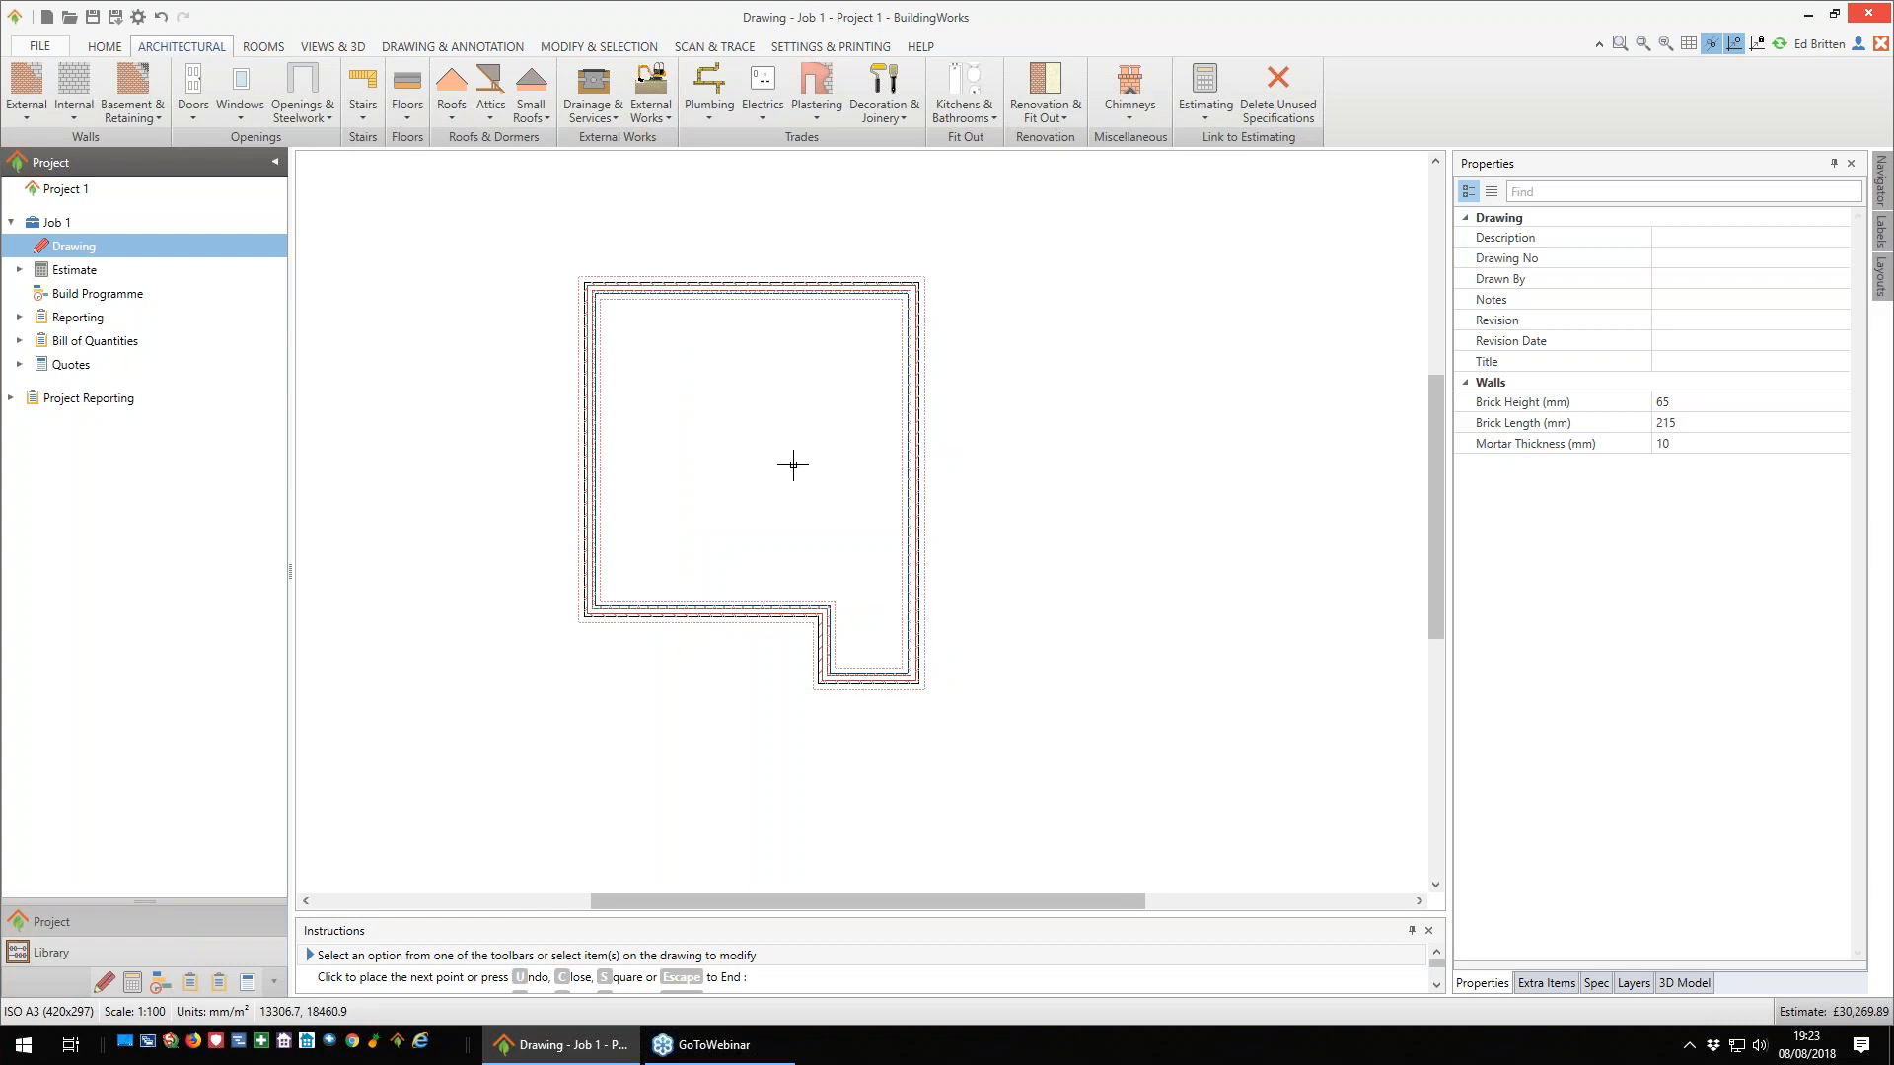
click(408, 122)
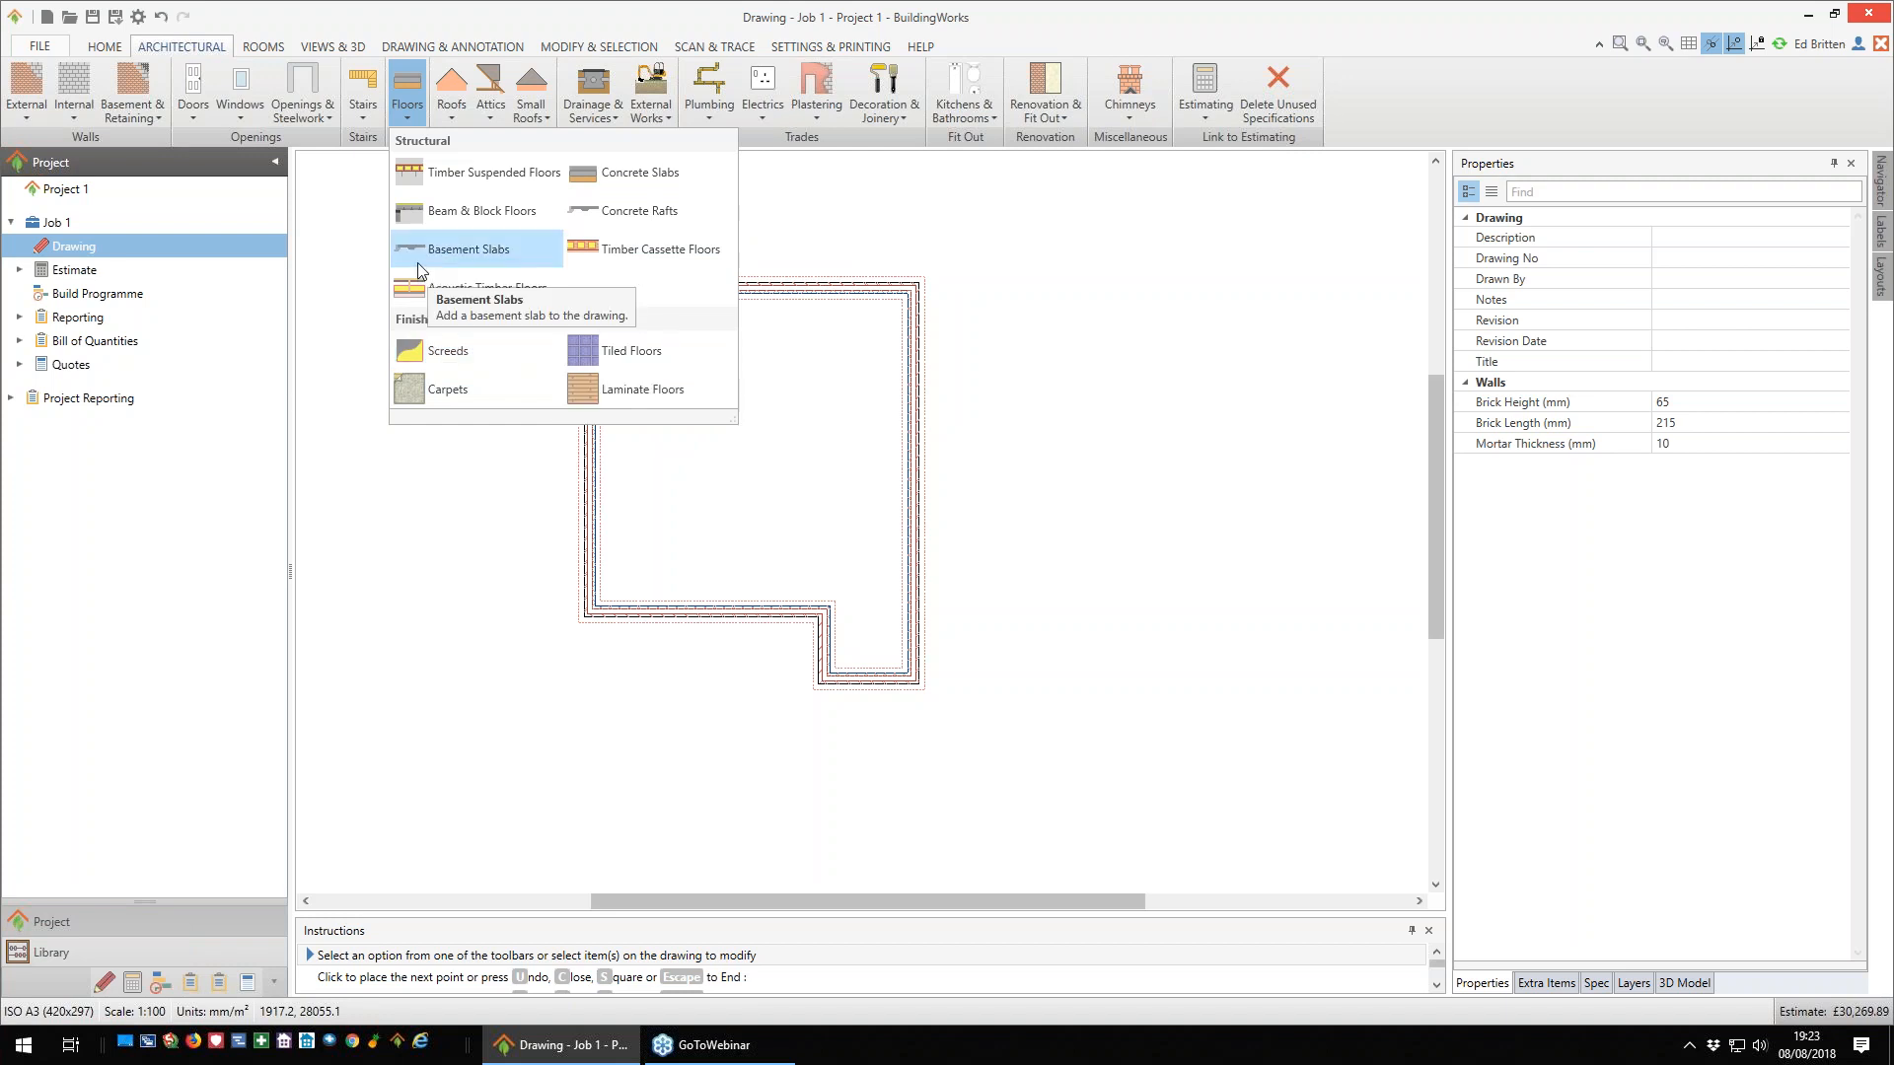
click(648, 175)
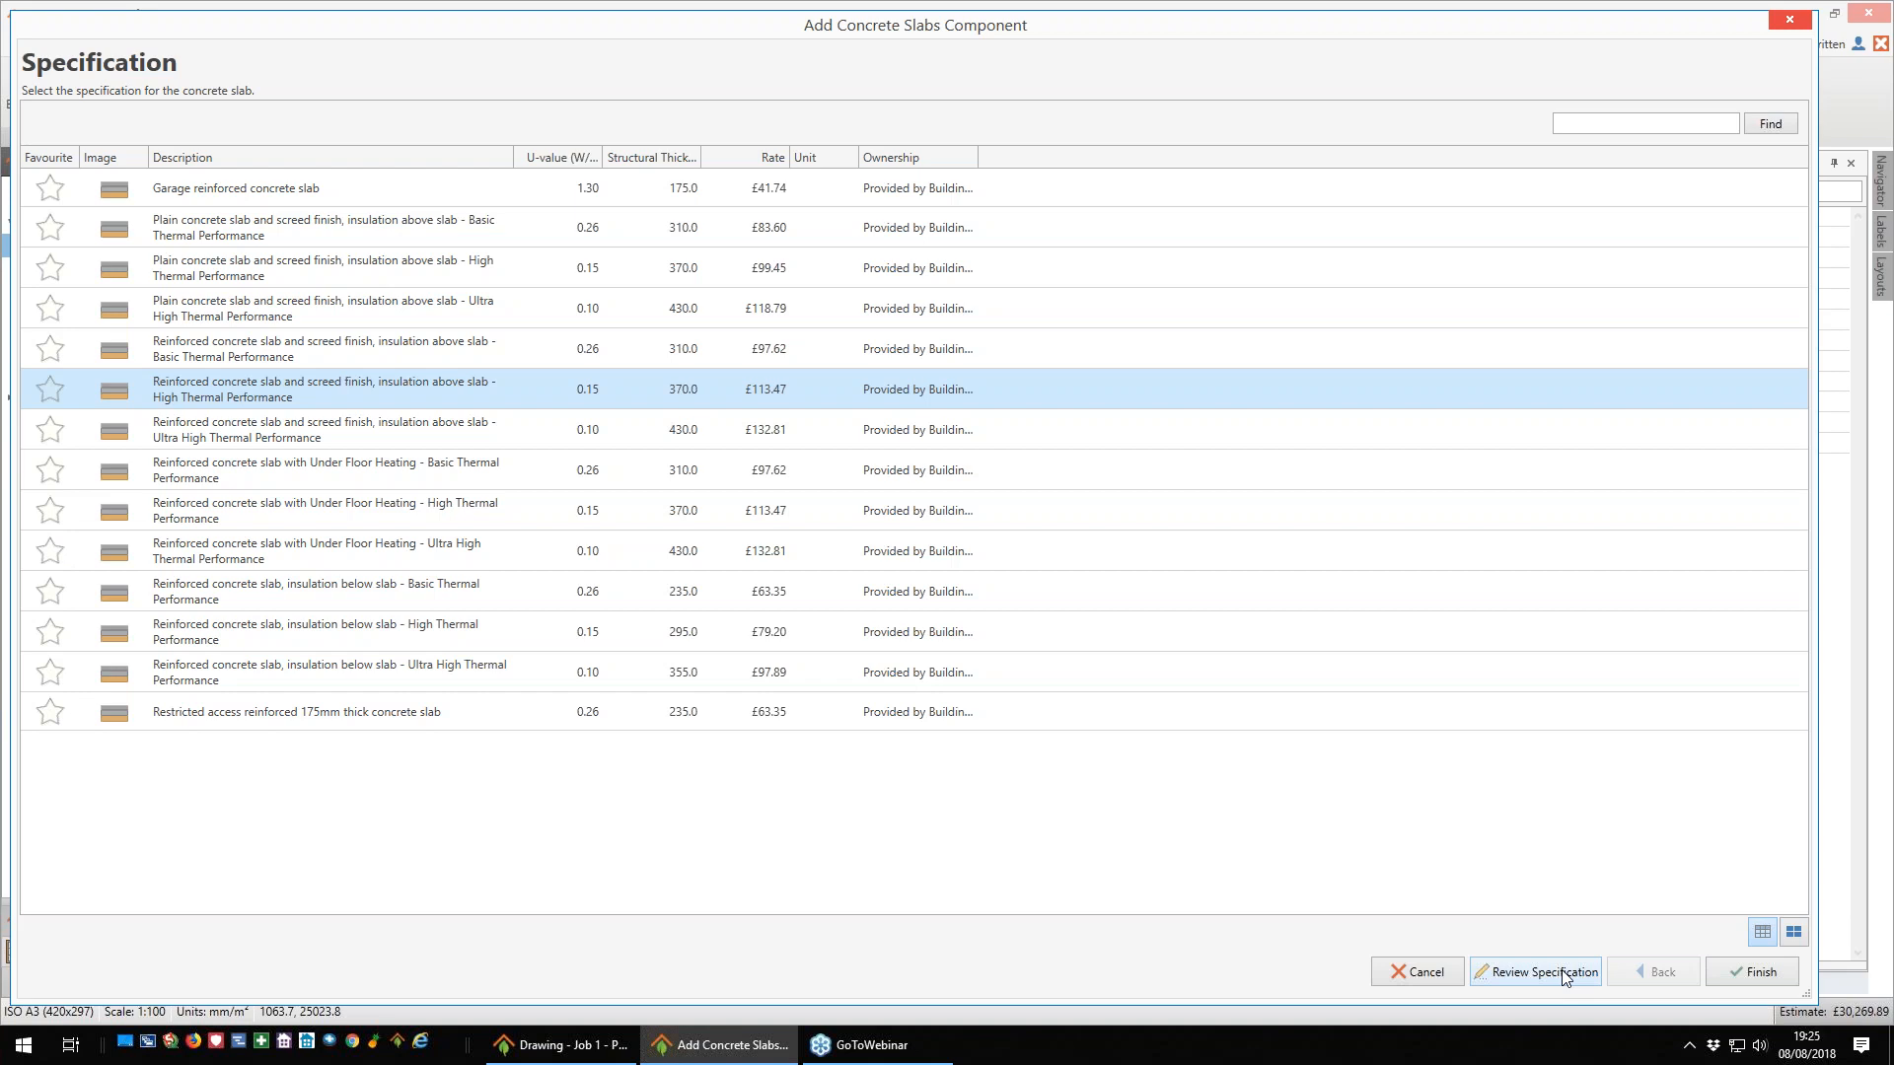
click(1758, 974)
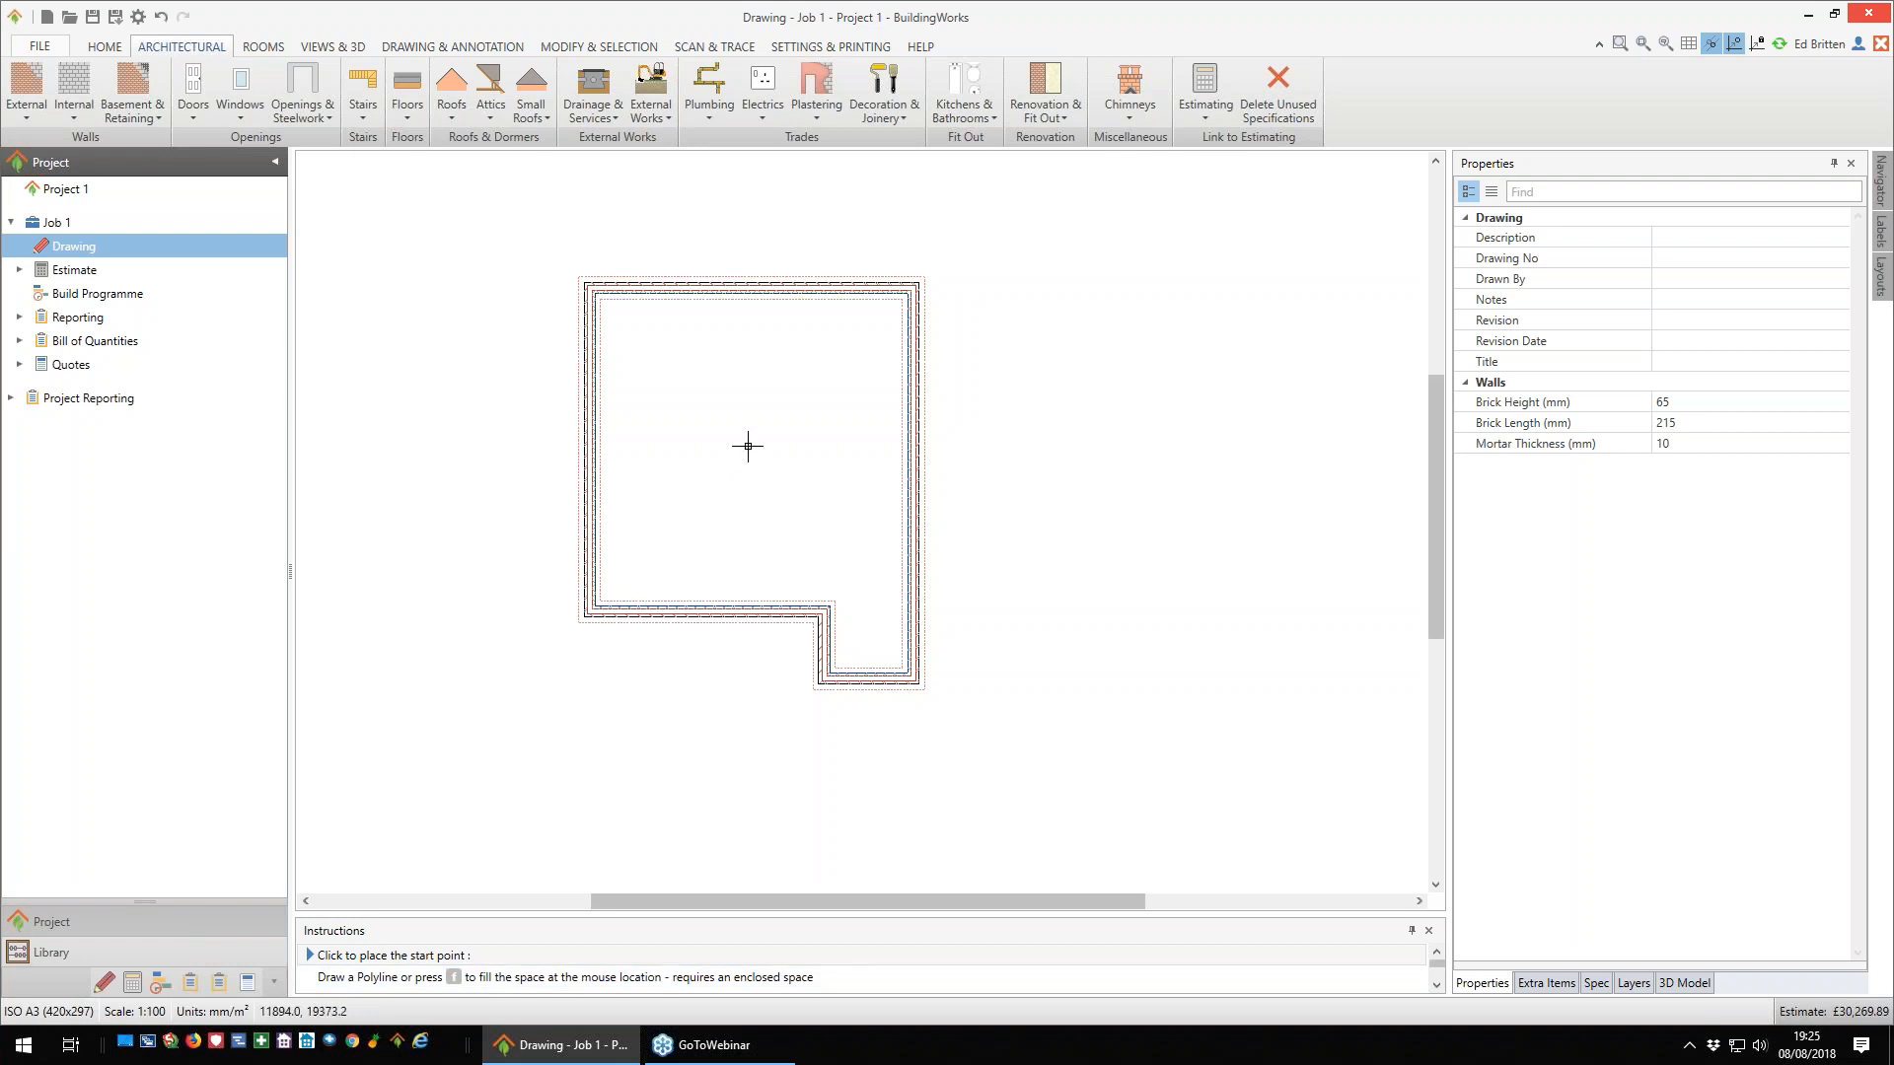
- Fill the enclosed space between the walls with the slab and set the concrete pump for slabs and rafts to 1 day
key(f)
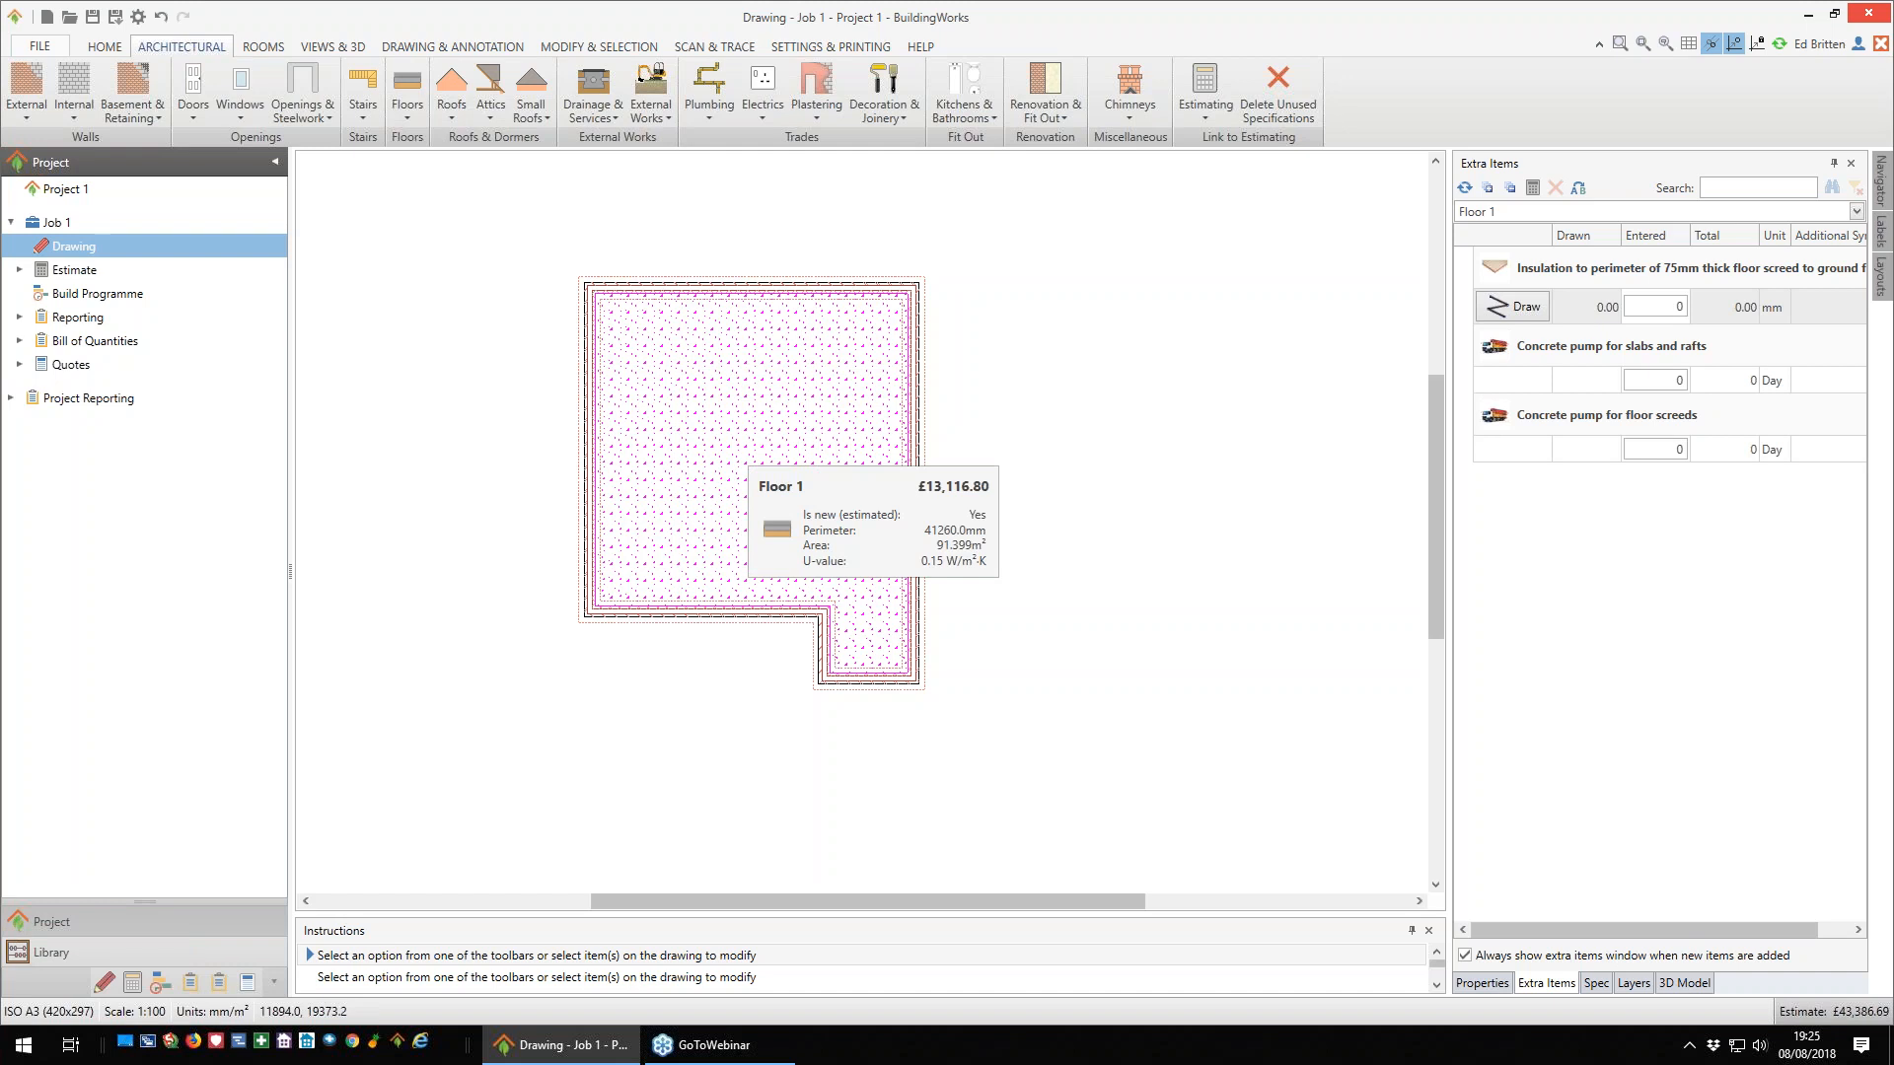
click(1682, 381)
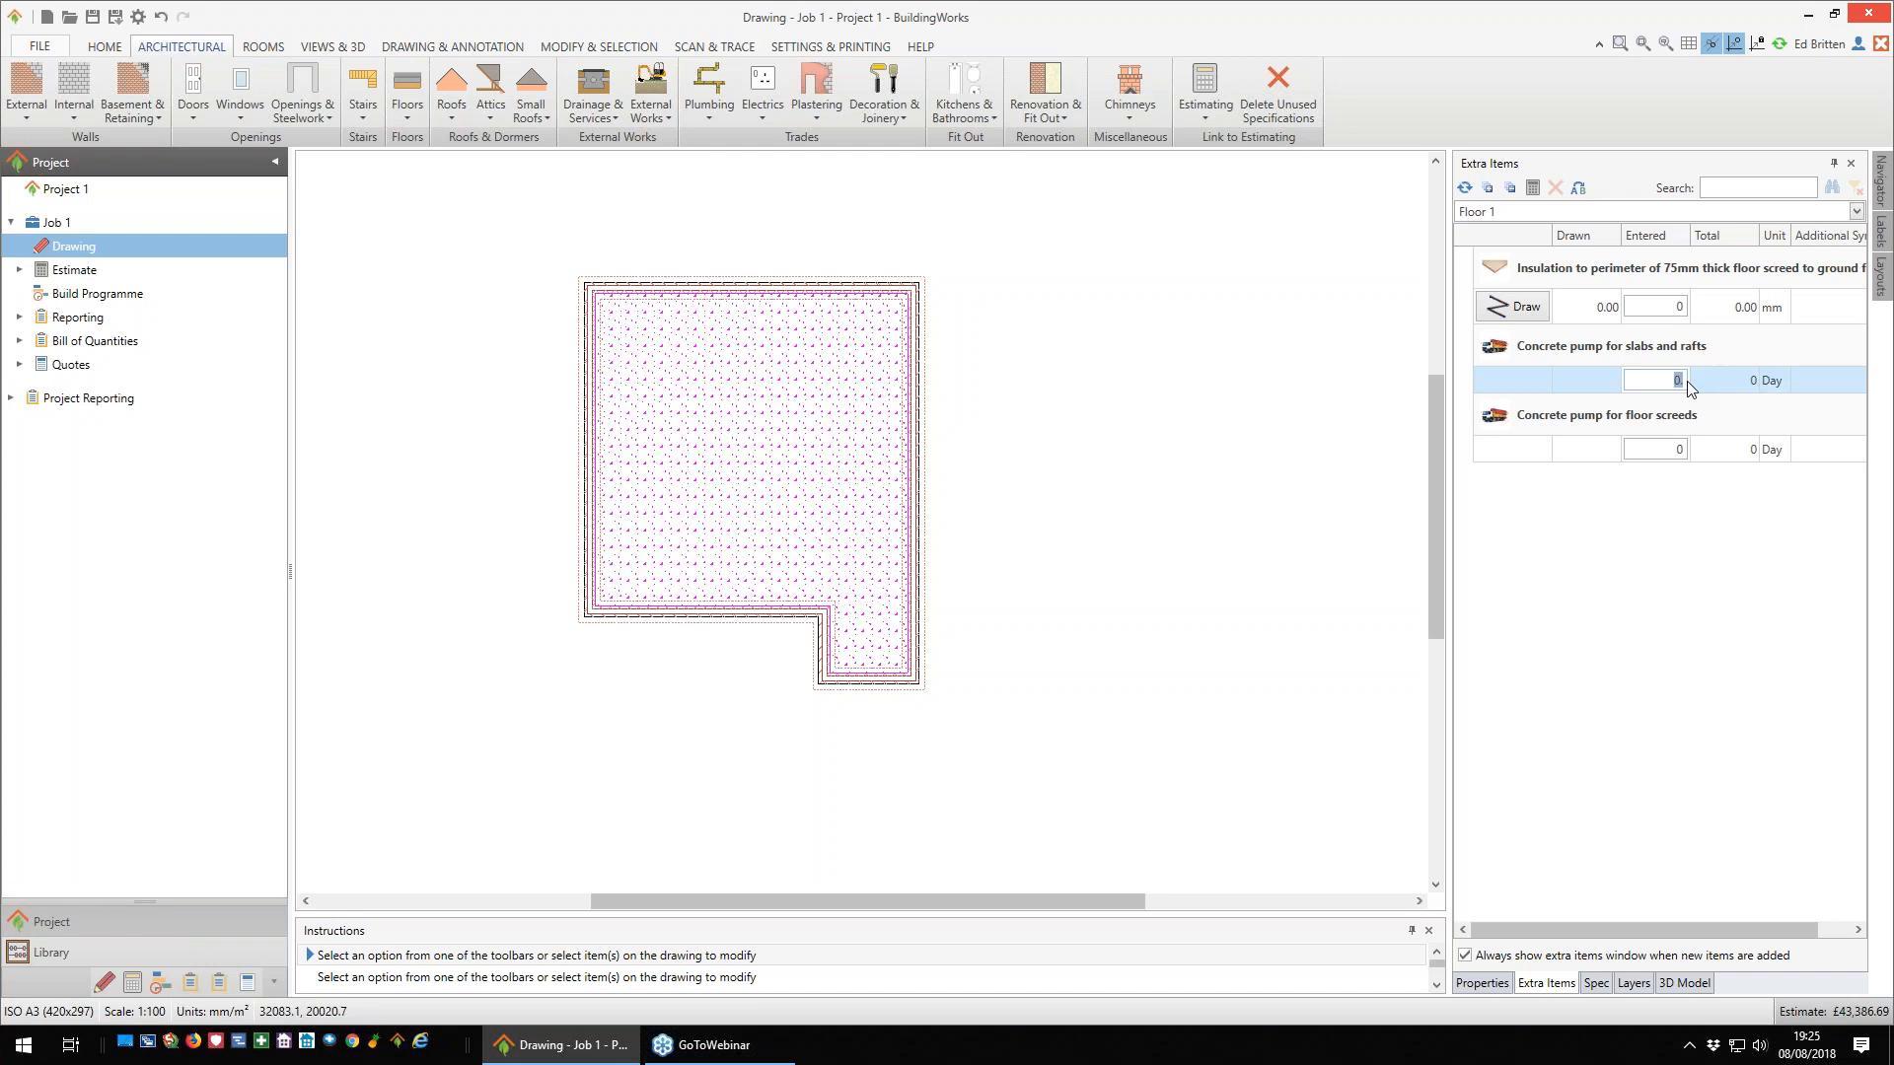
text(1.)
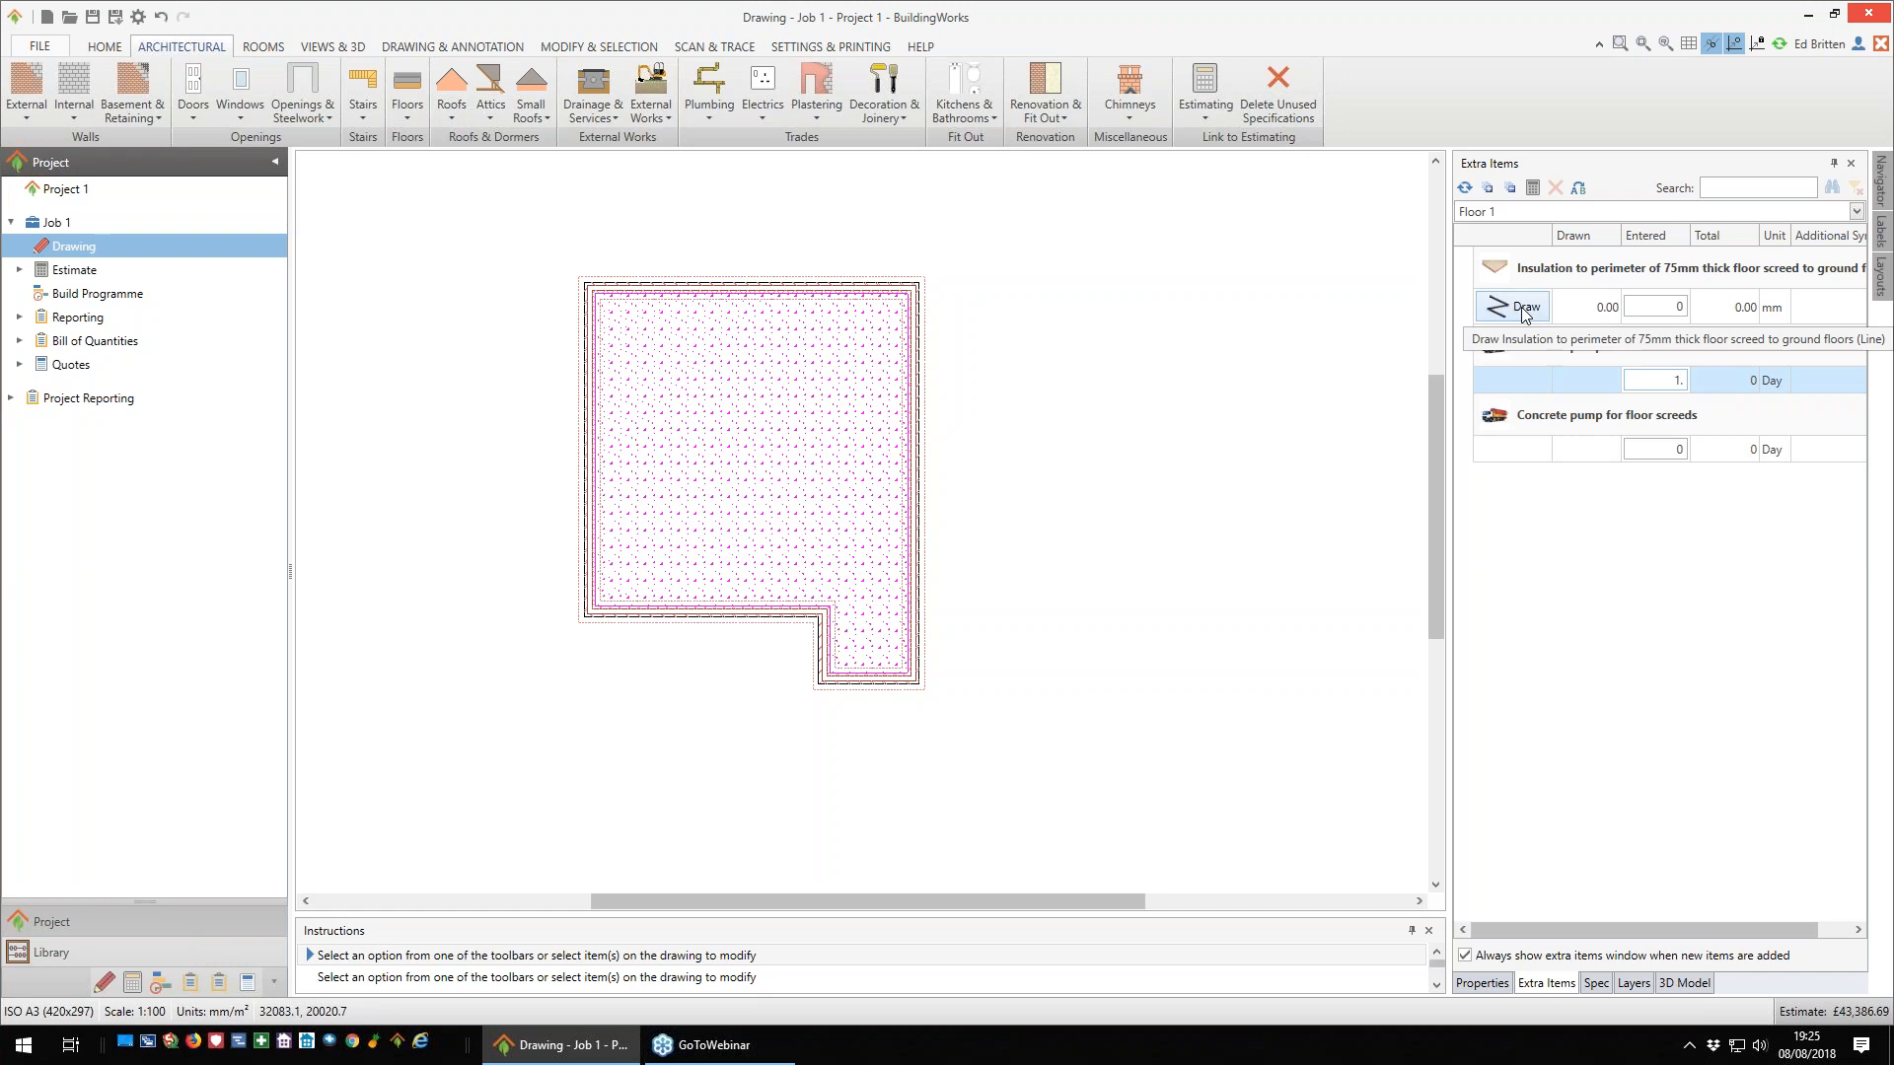
- Draw the perimeter insulation for the 75mm floor screed along all inner wall corners as a closed polyline
click(1524, 310)
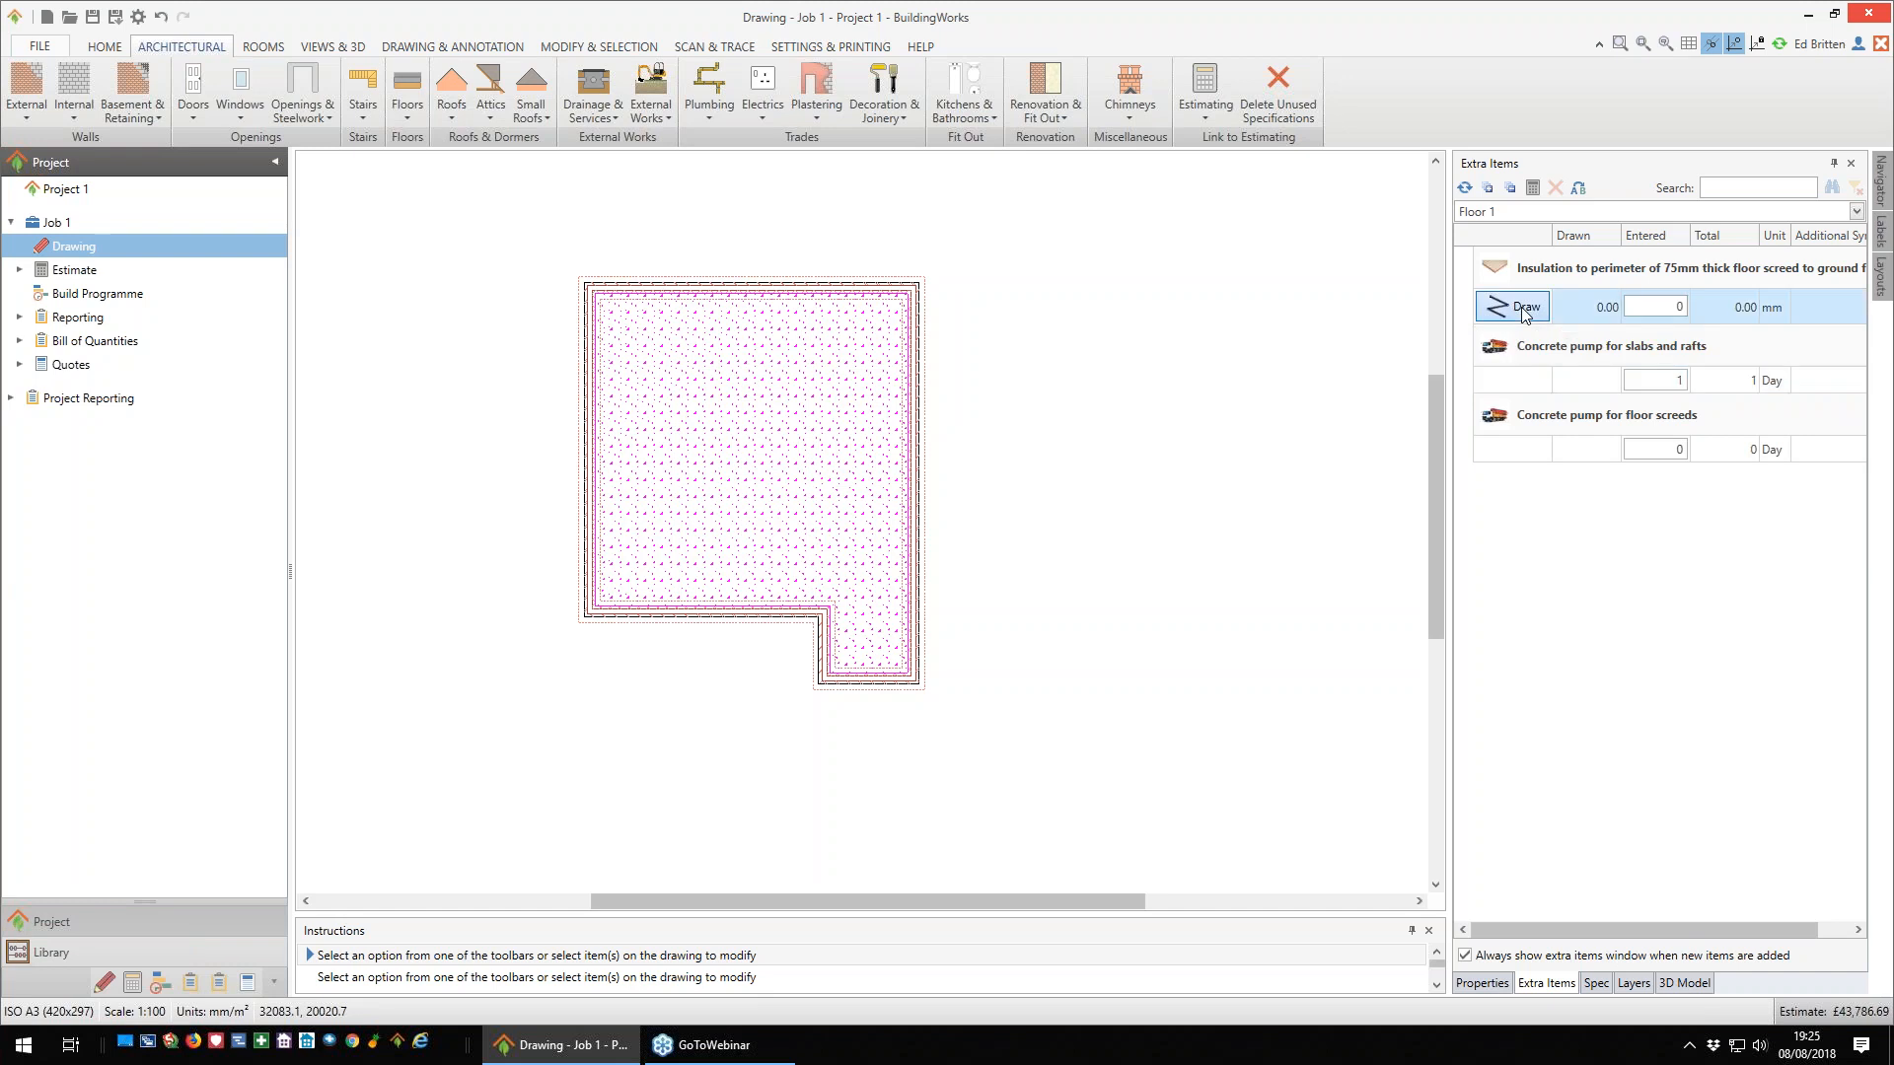
click(908, 295)
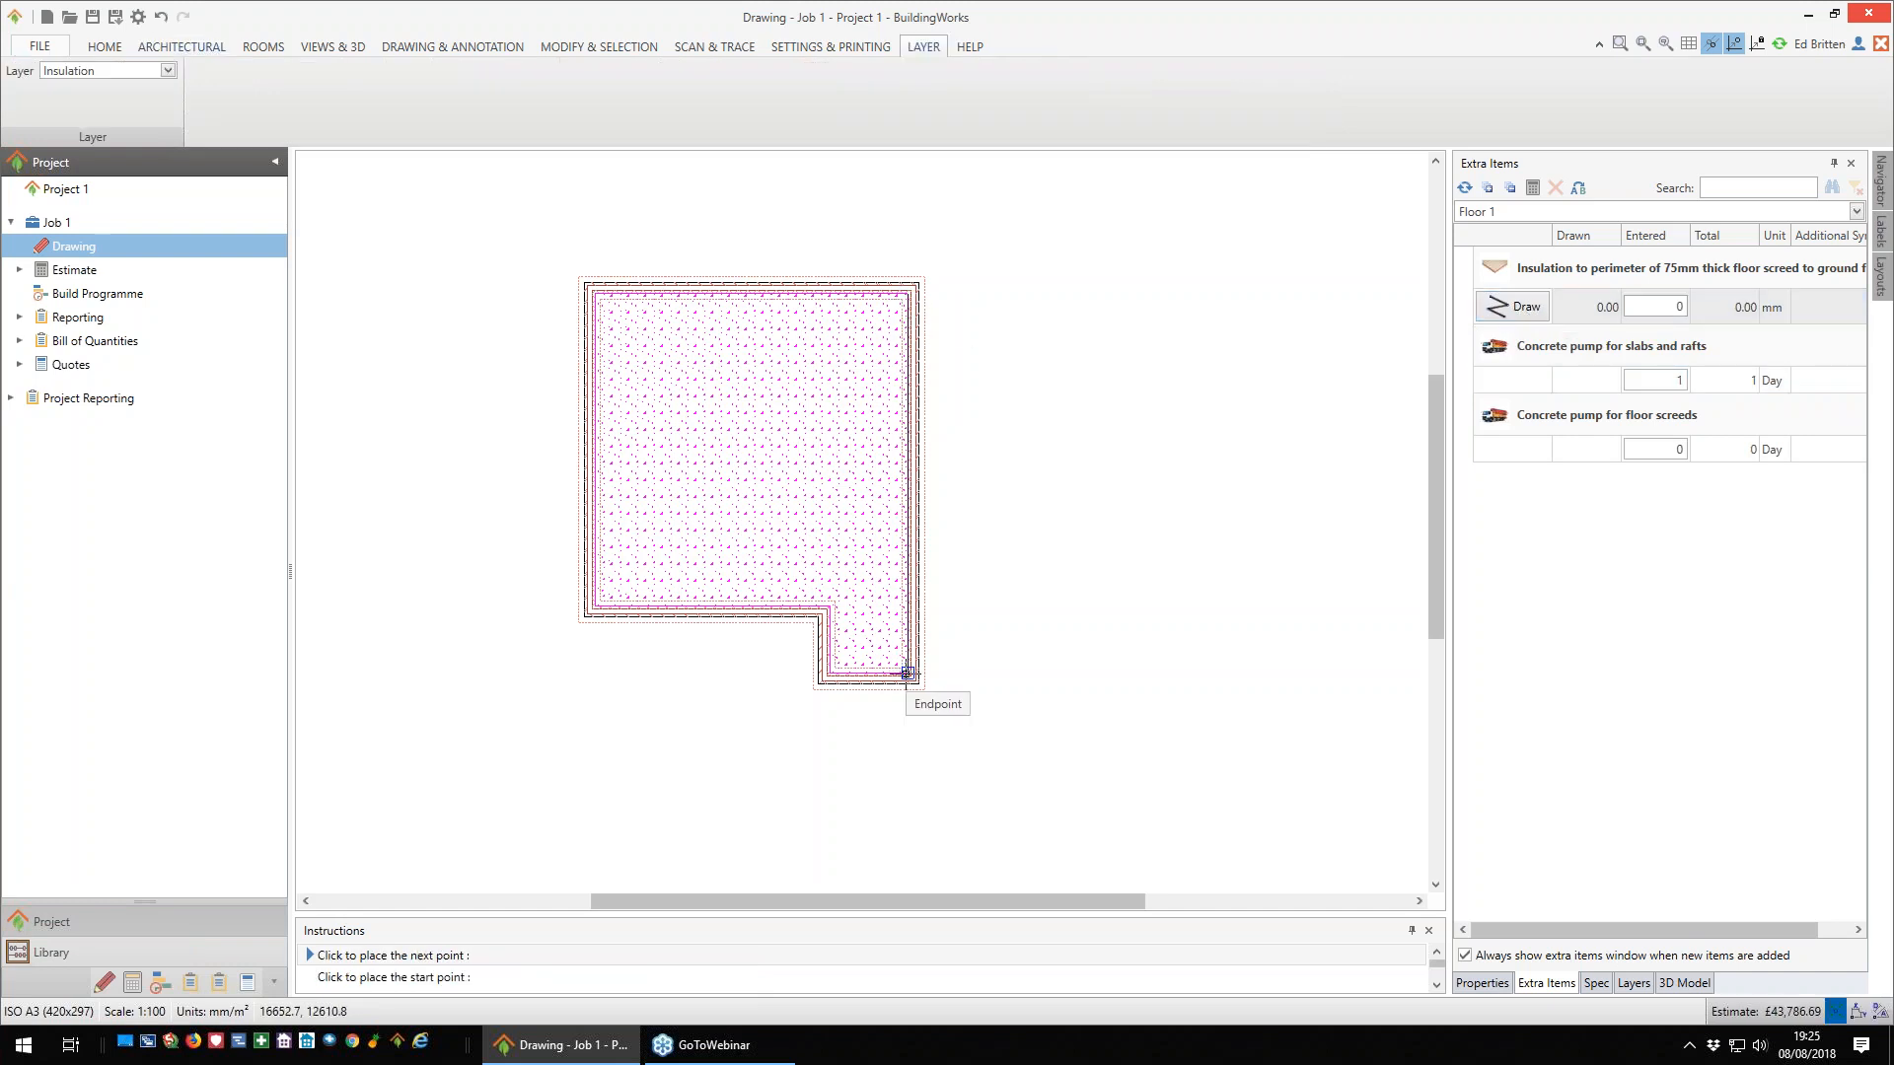
click(872, 670)
click(831, 676)
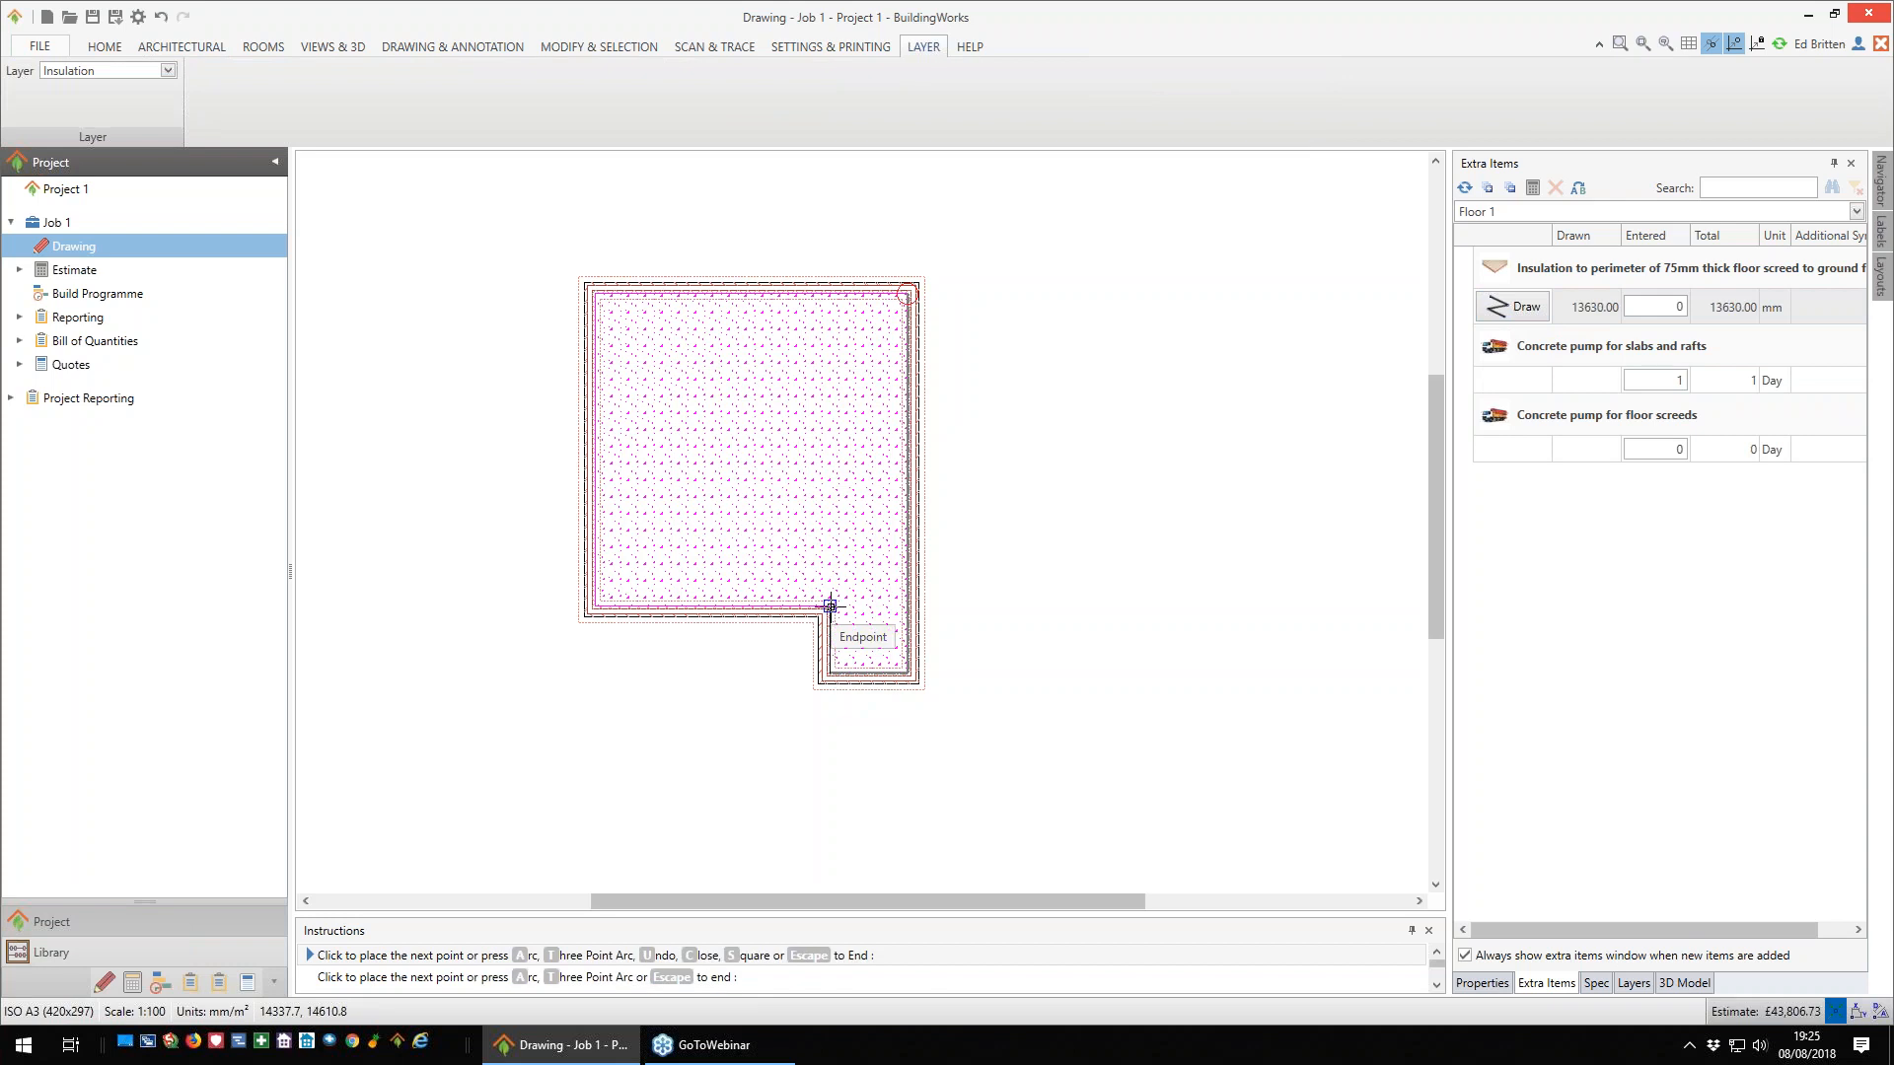
click(830, 607)
click(593, 604)
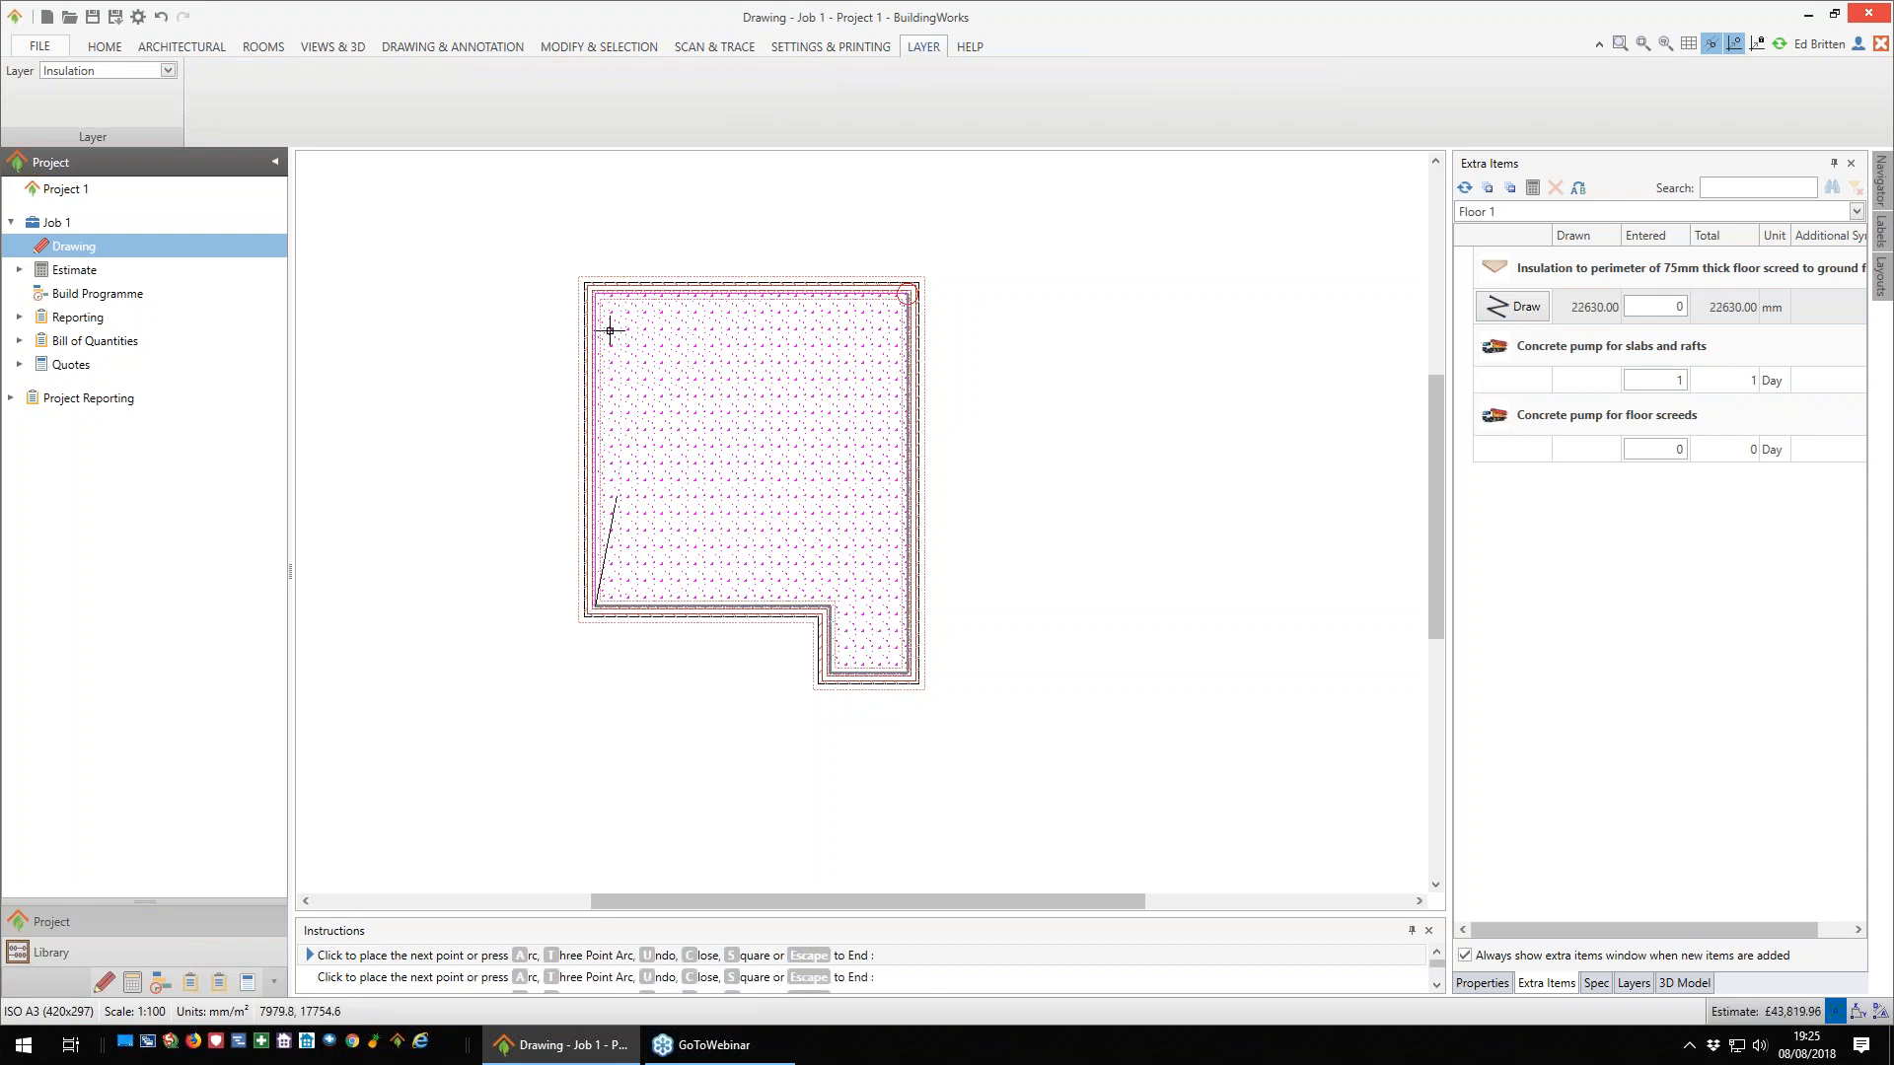
click(597, 300)
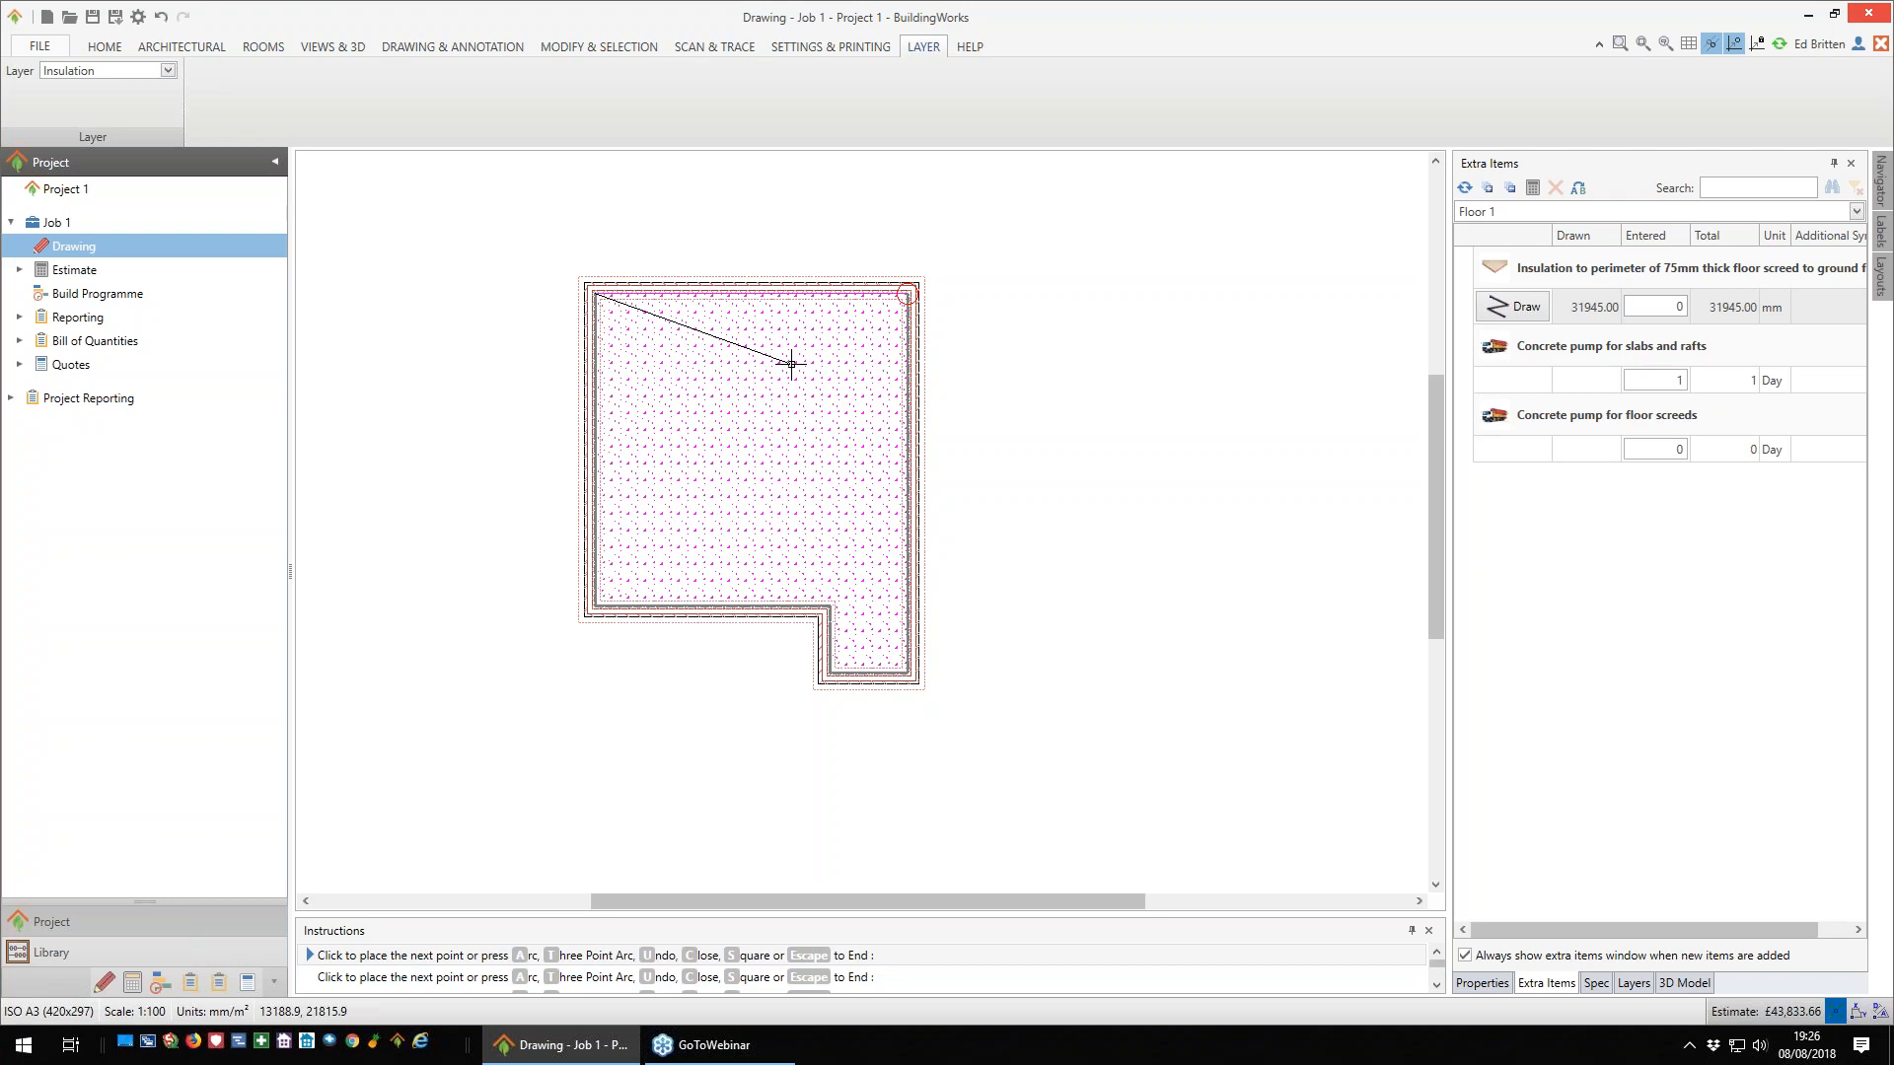
key(c)
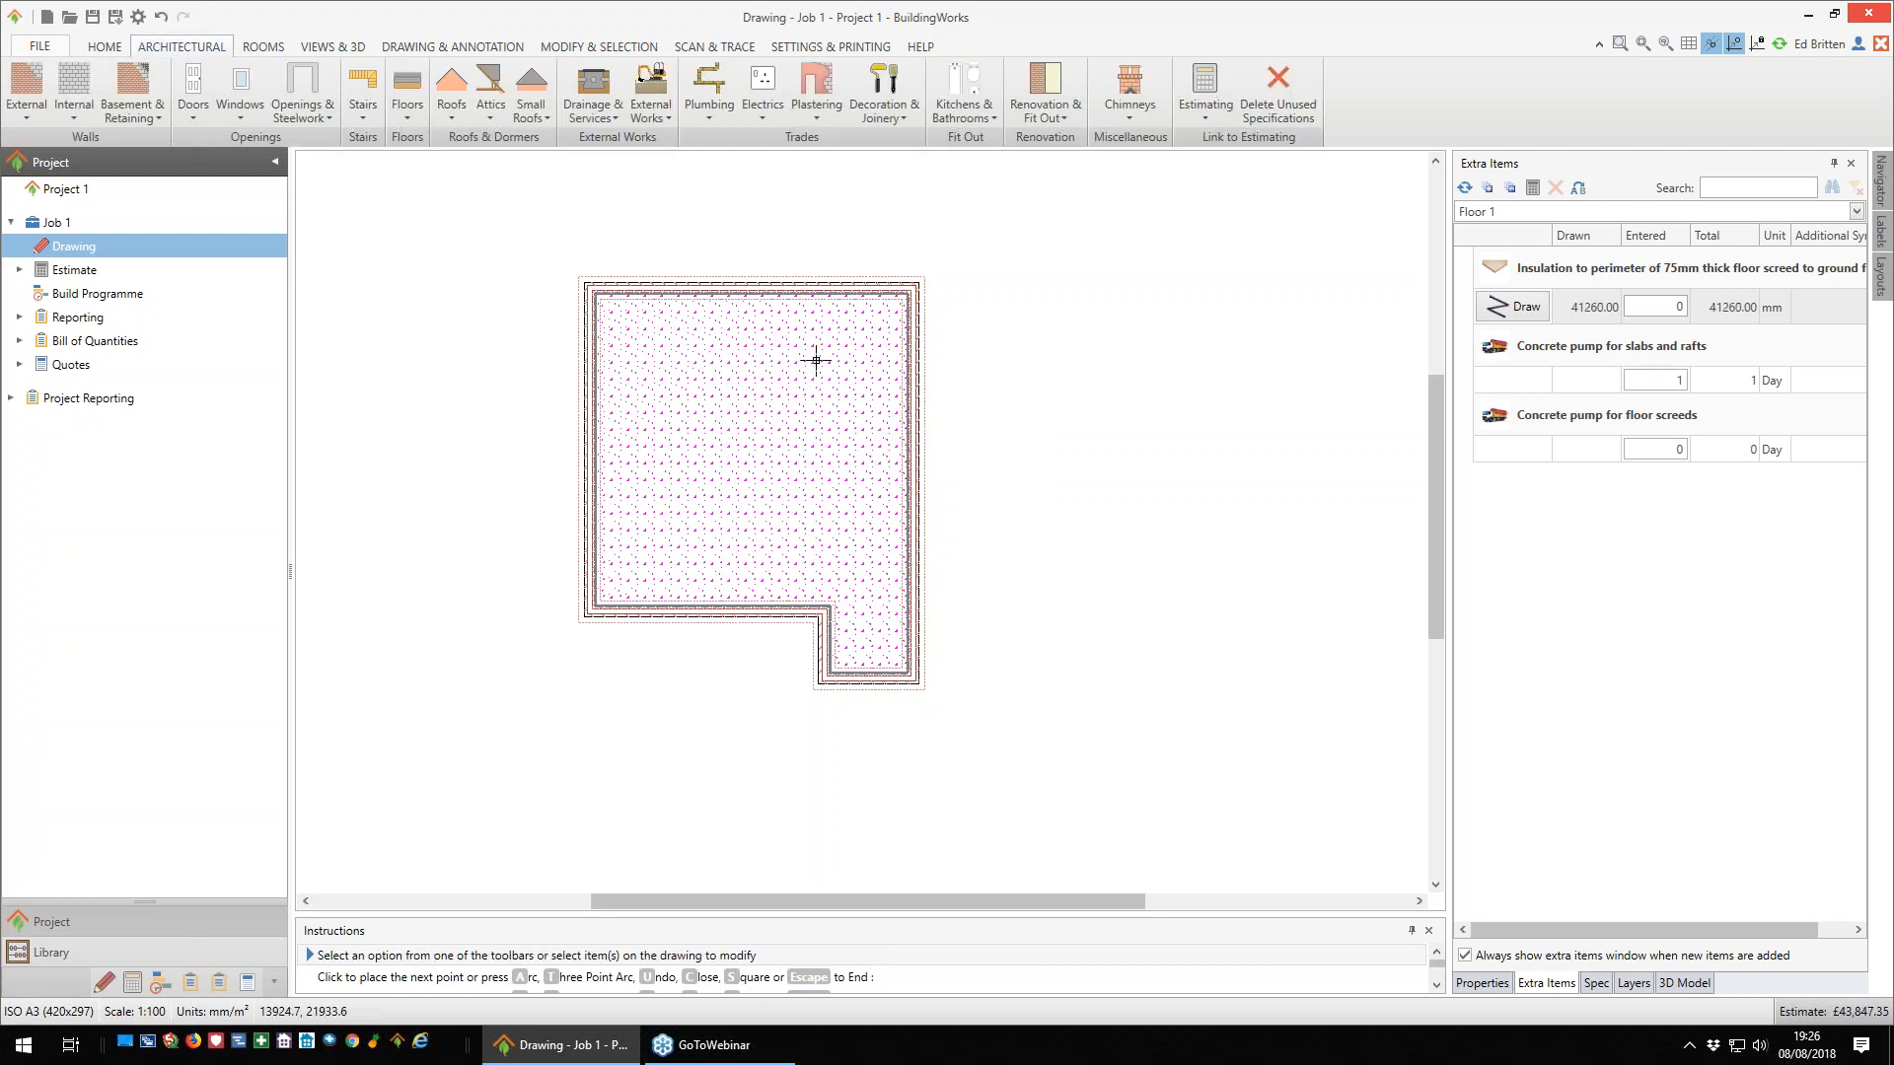
- Examine the walls with the new floor slab in the 3D model from a higher angle
scroll(977, 435, up, 1)
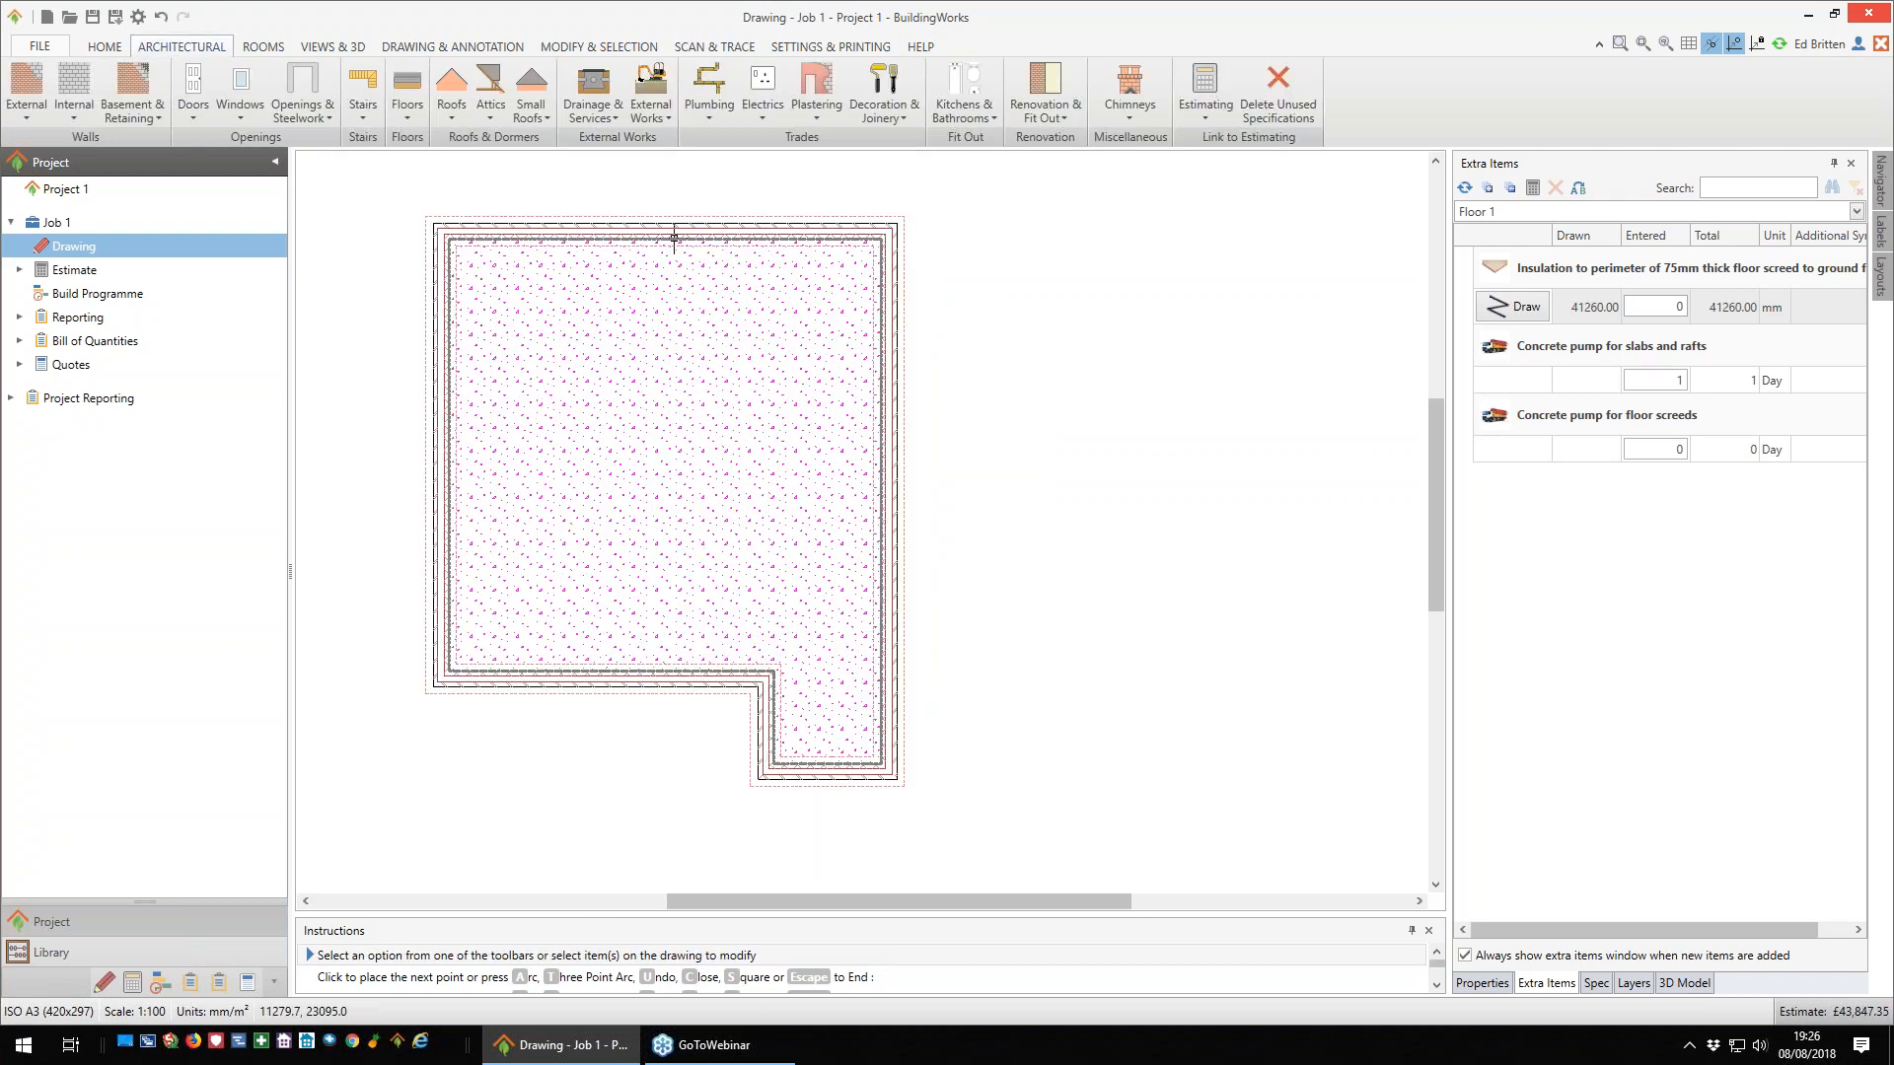
middle_drag(998, 442, 1041, 457)
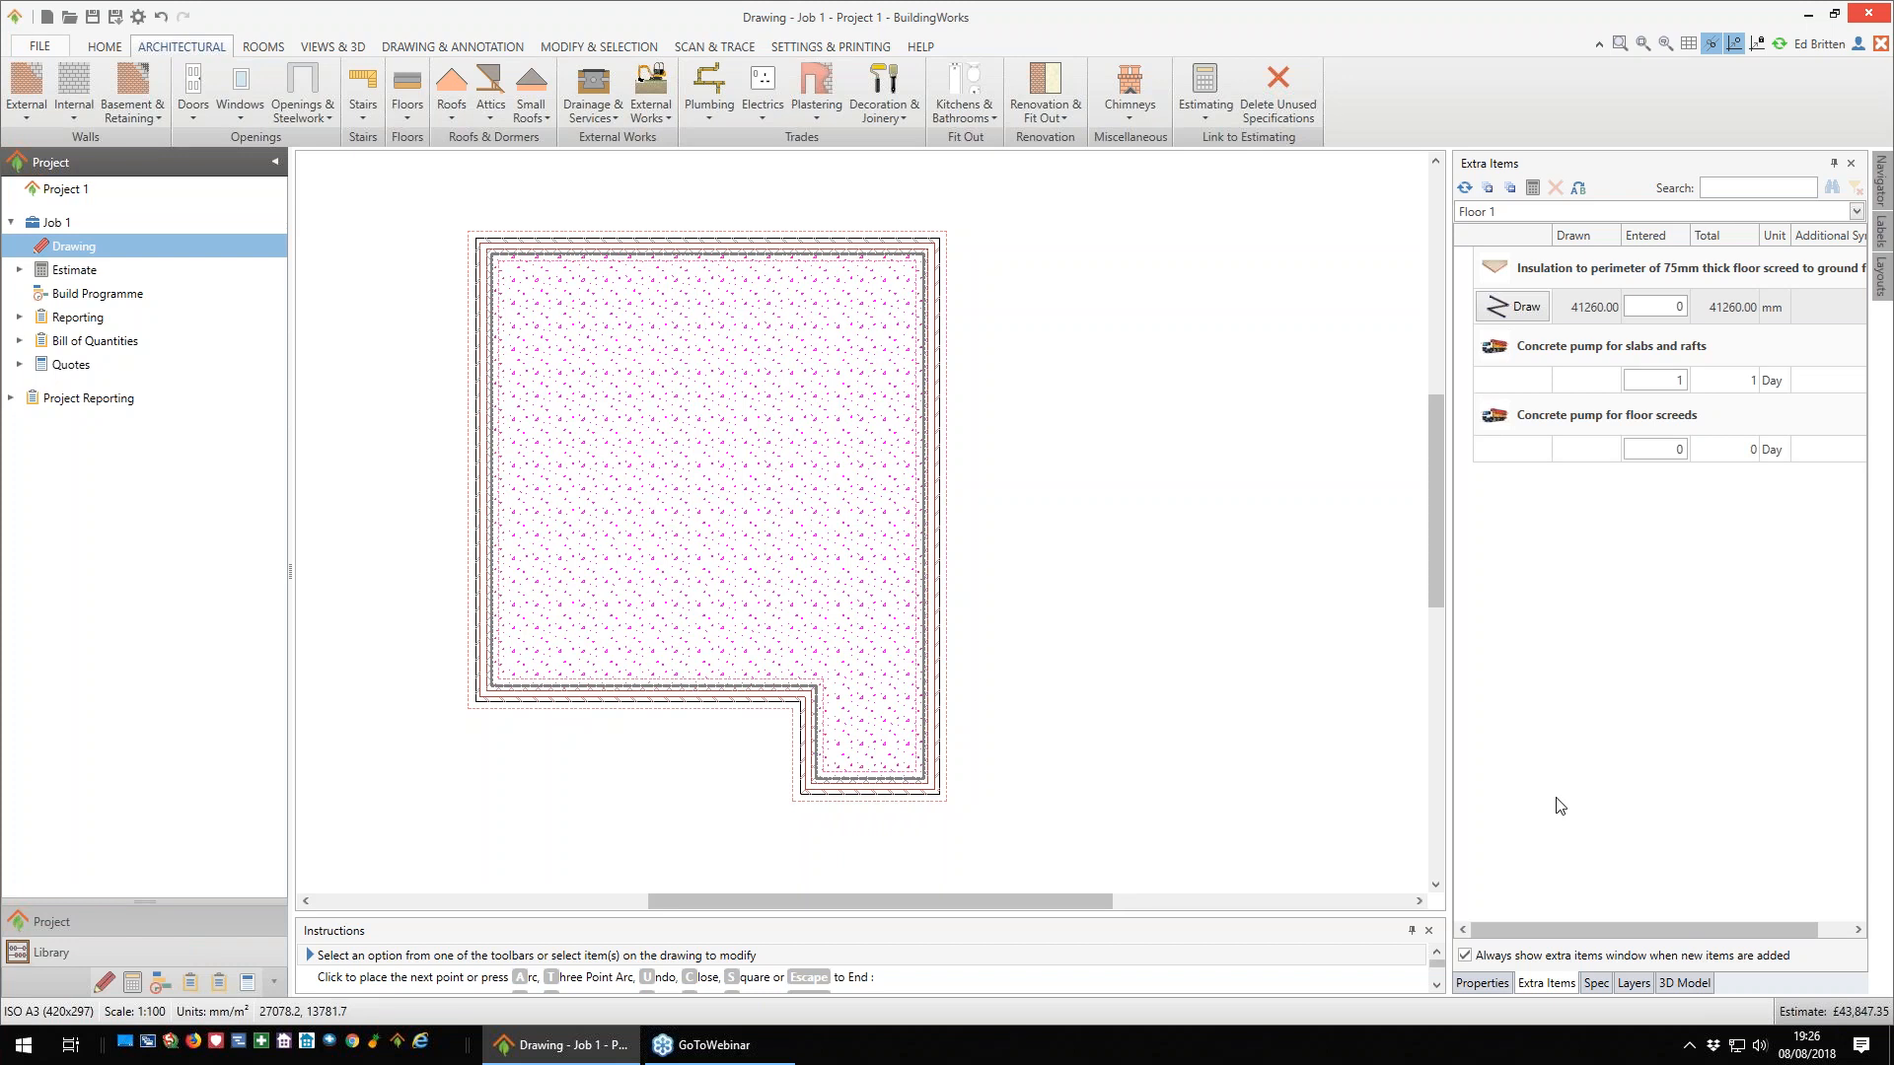
click(1685, 984)
drag(1635, 677, 1623, 767)
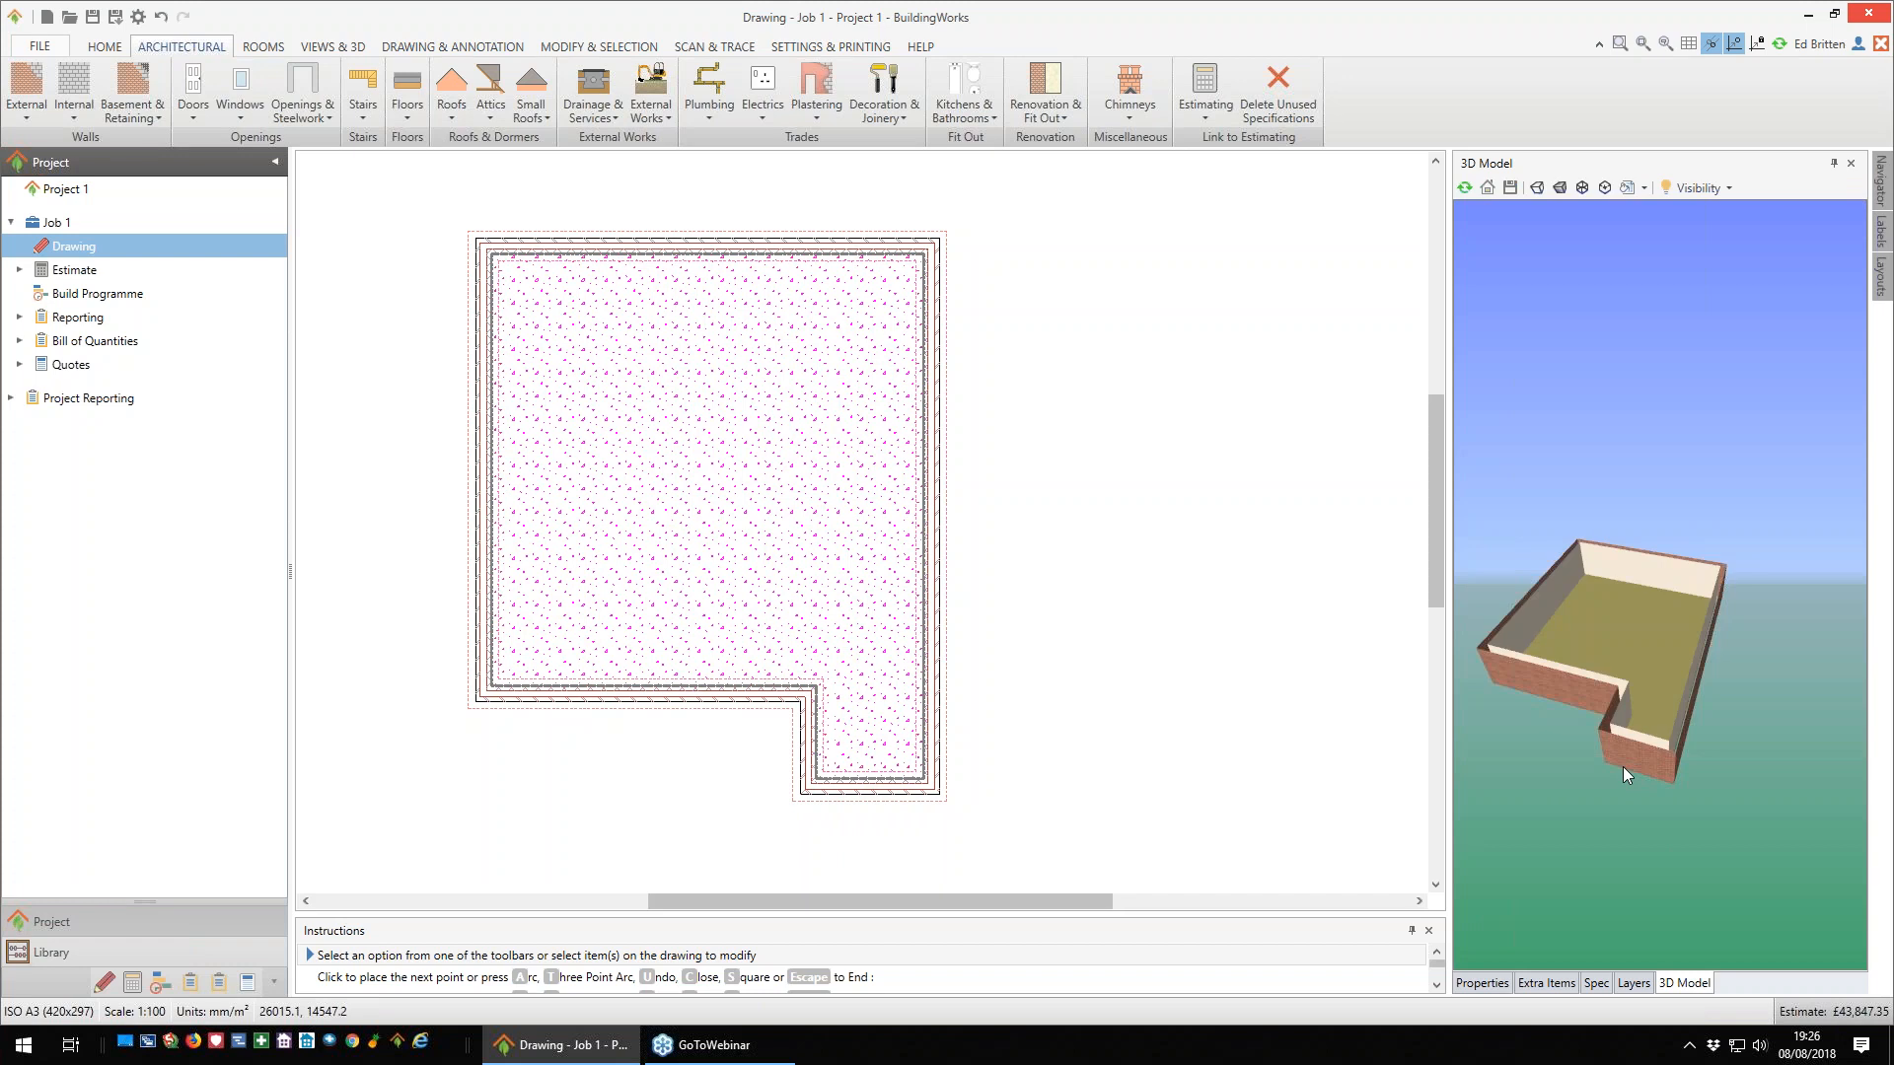
- Add a ground-floor internal single-skin block wall with the specification Internal 100mm block wall with plastering and decoration to both sides
mouse_move(1624, 766)
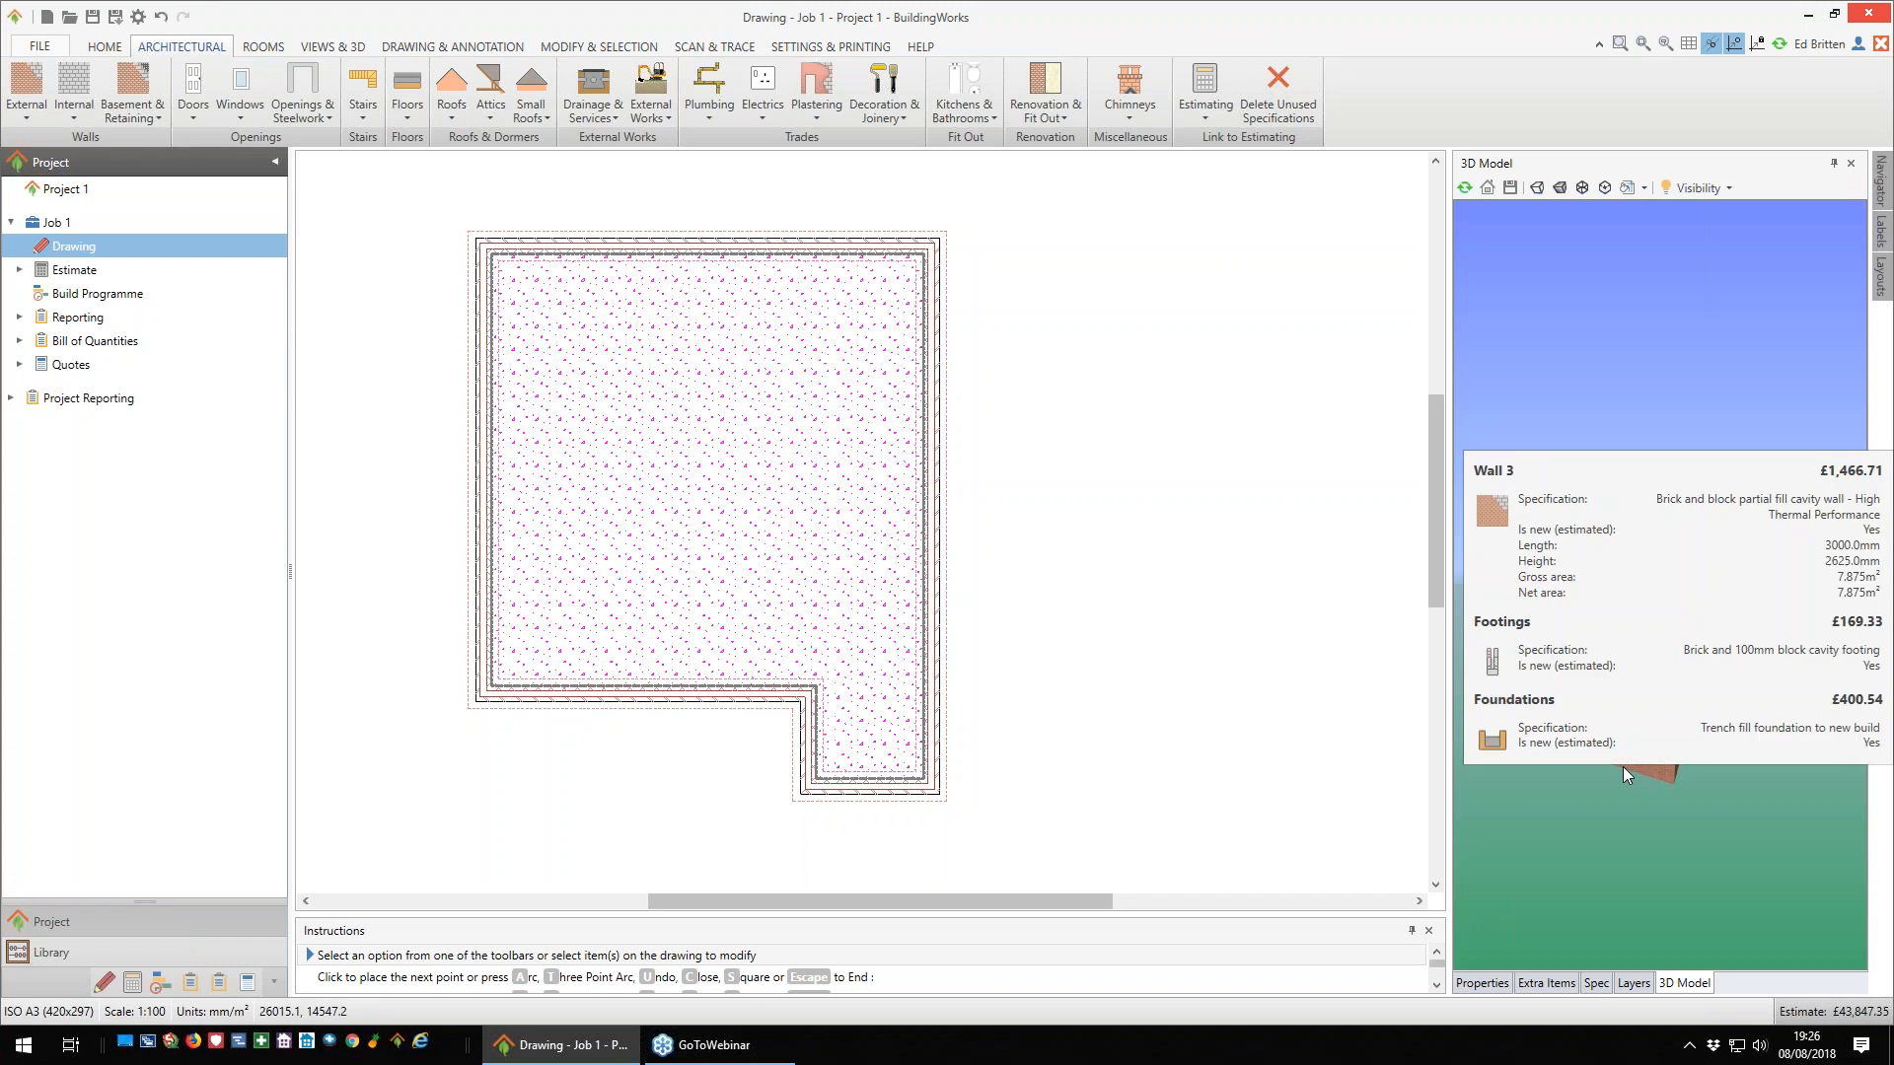
click(1481, 984)
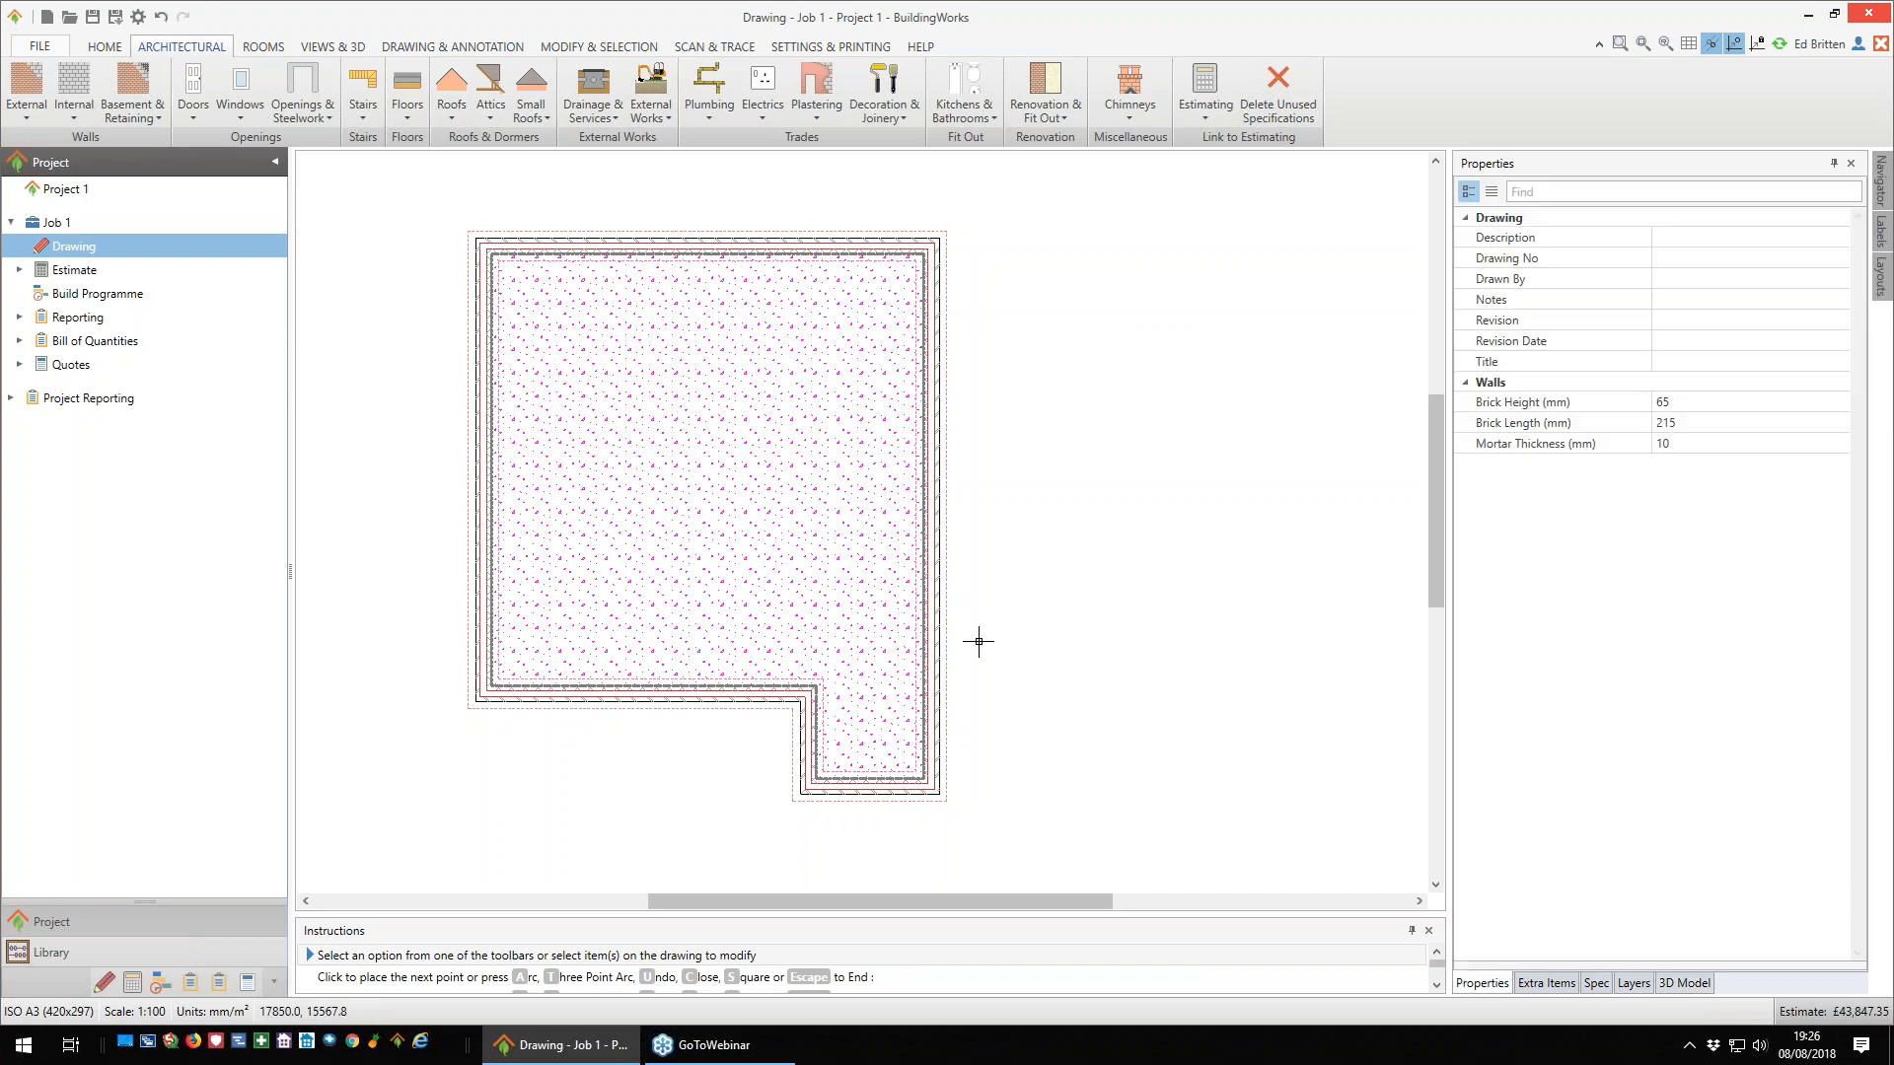
mouse_move(838, 544)
mouse_move(867, 405)
mouse_move(723, 458)
mouse_move(758, 345)
click(73, 120)
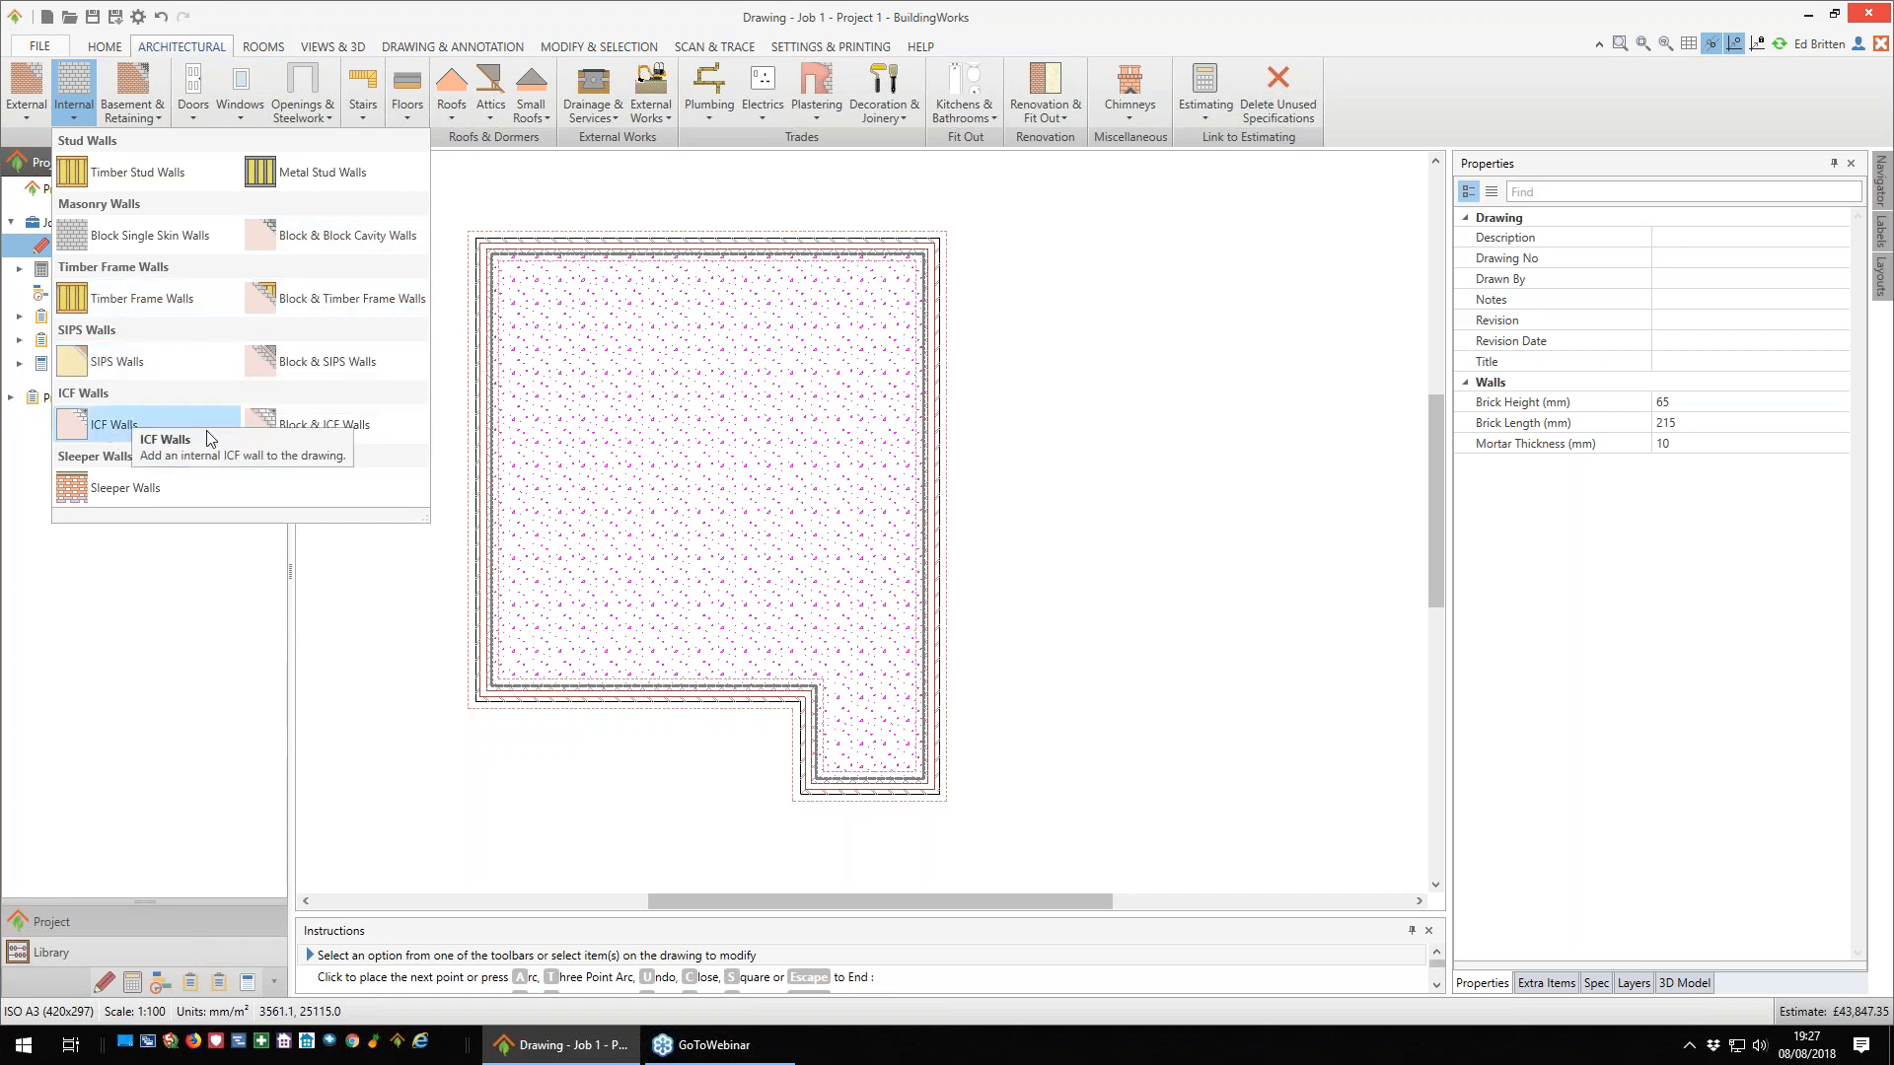
click(172, 239)
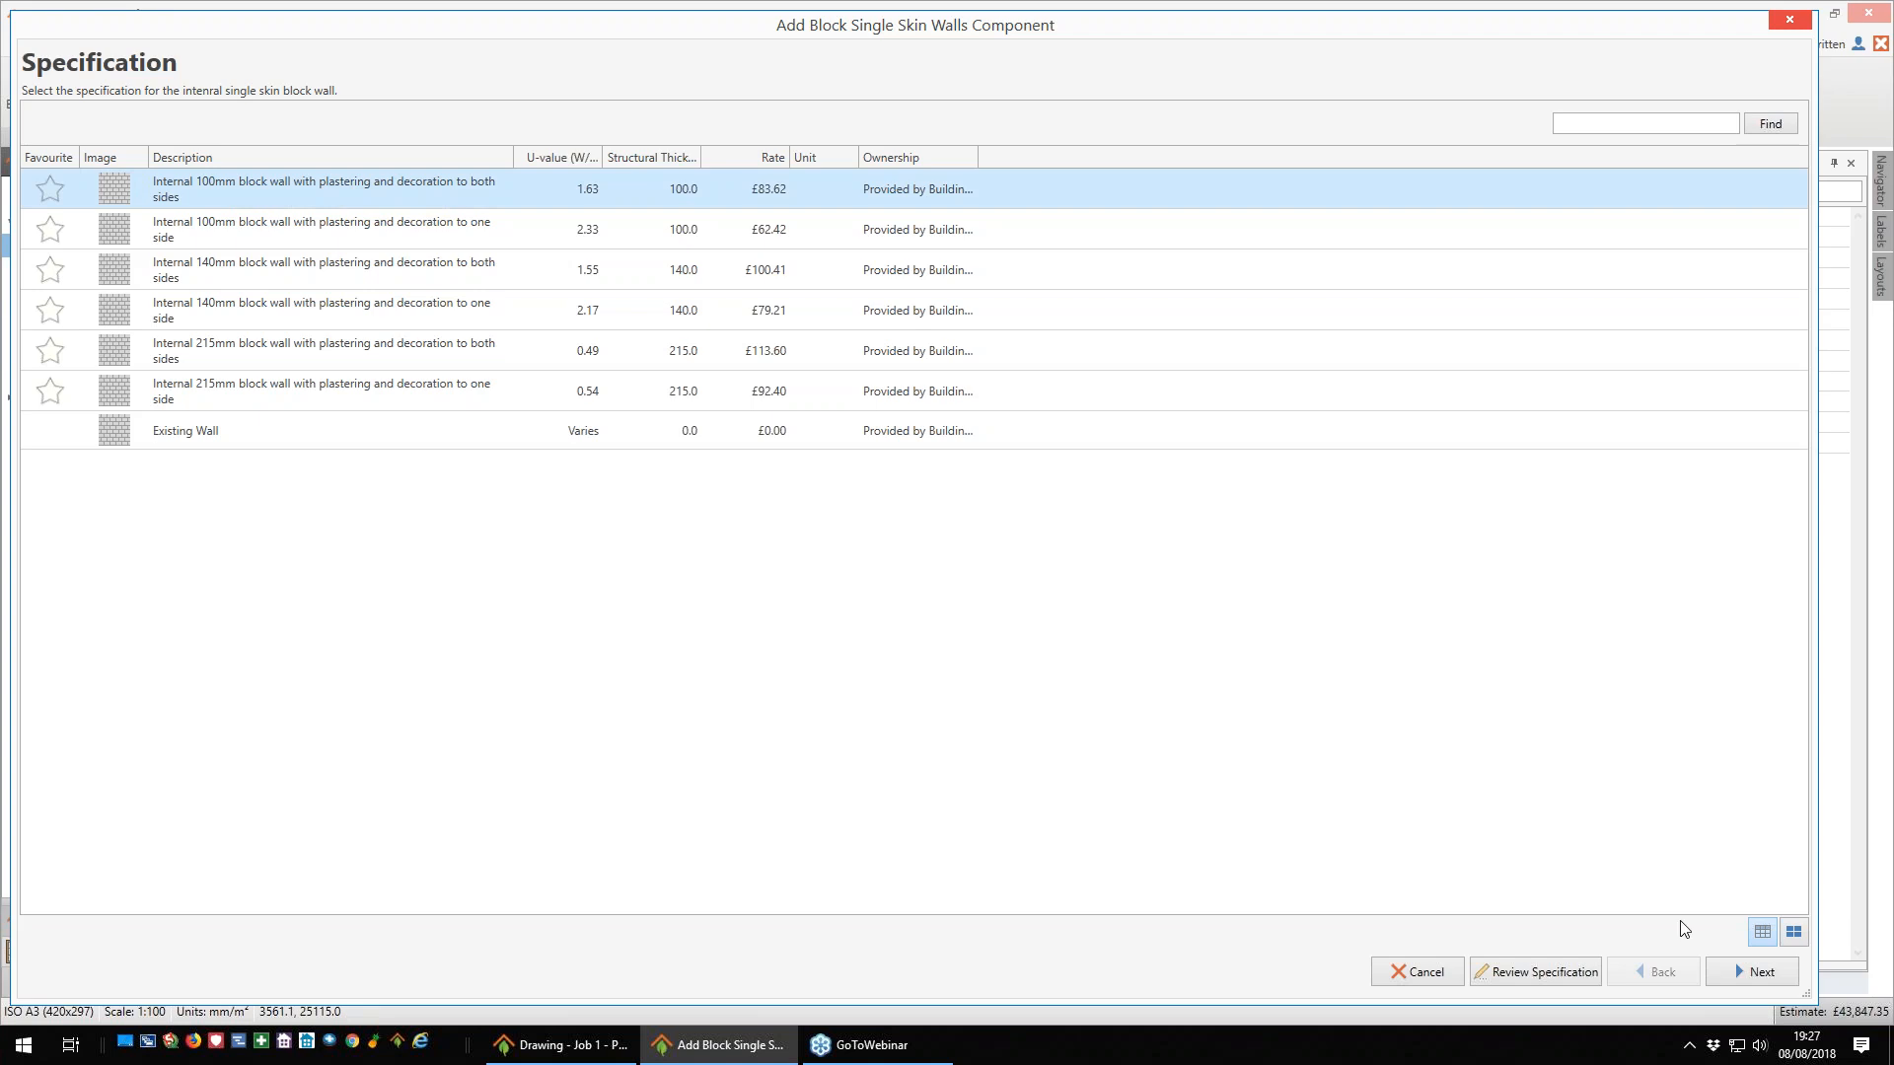
click(1759, 974)
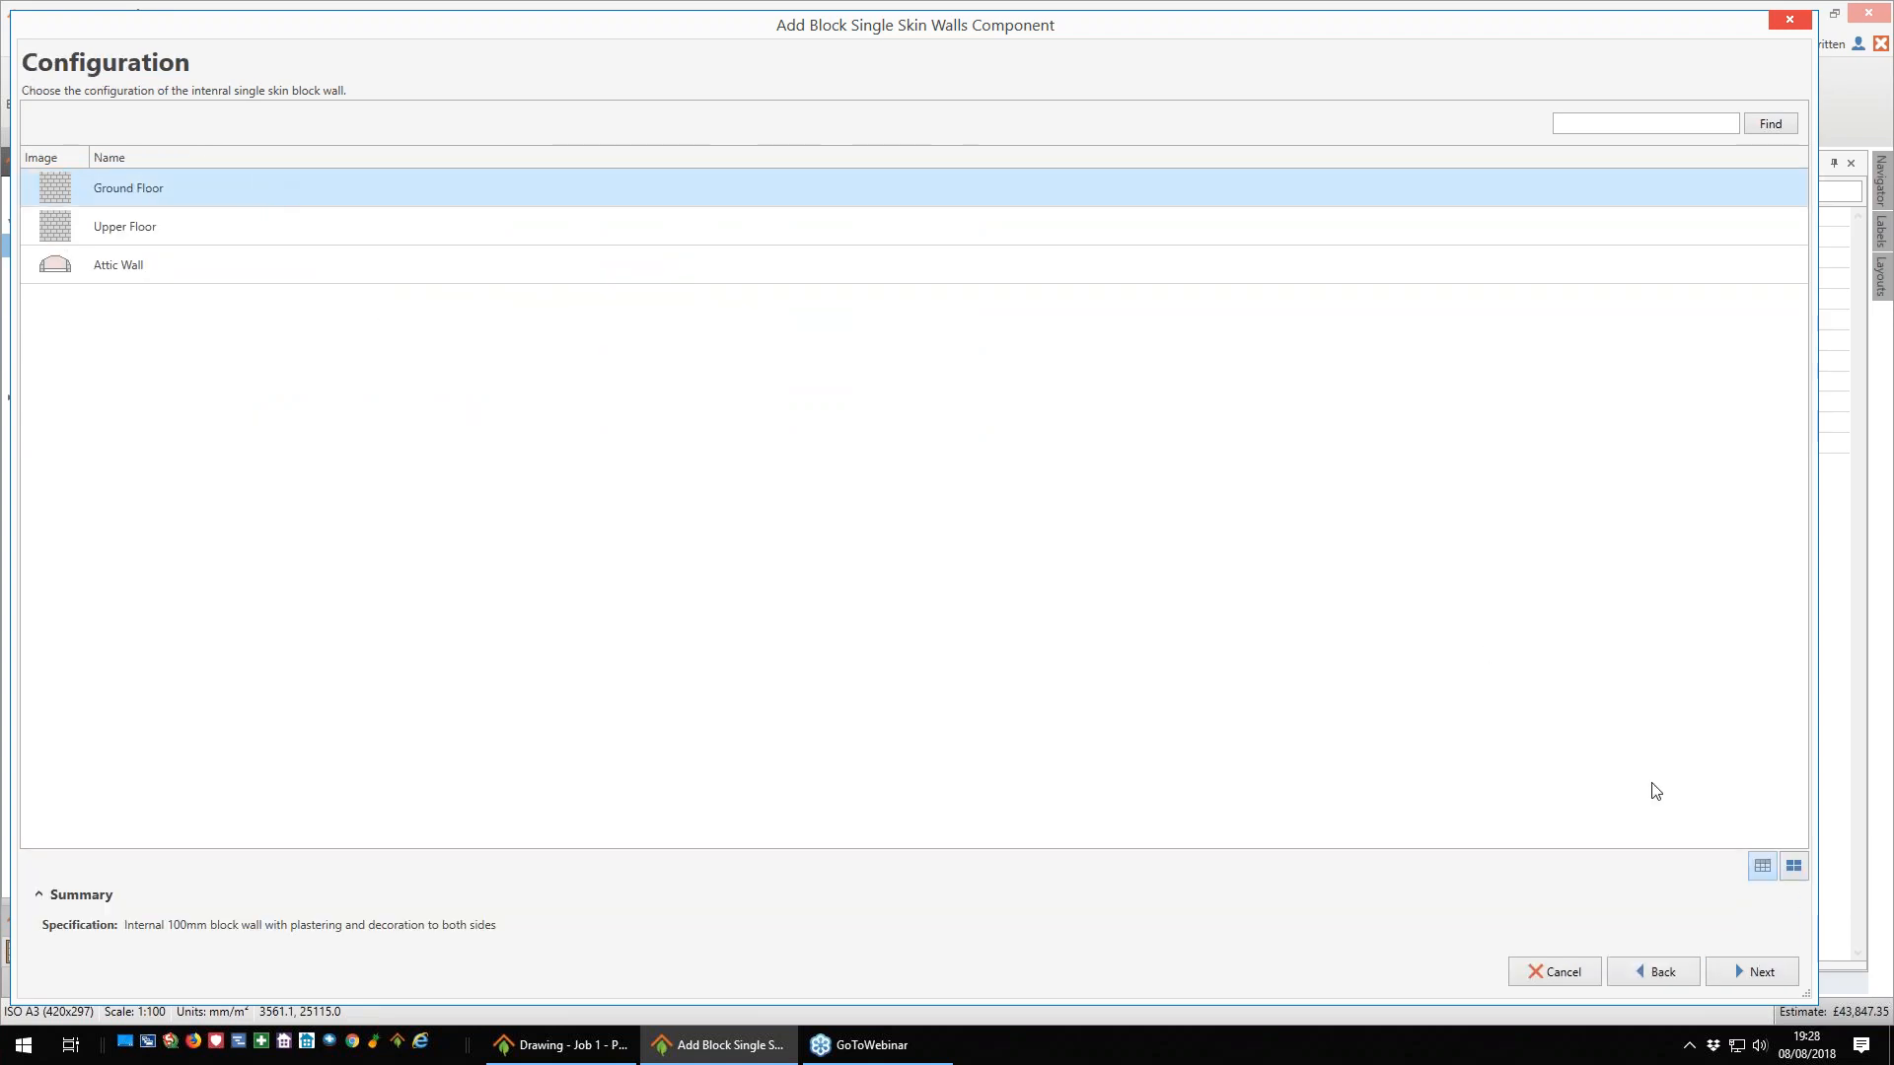
click(1765, 977)
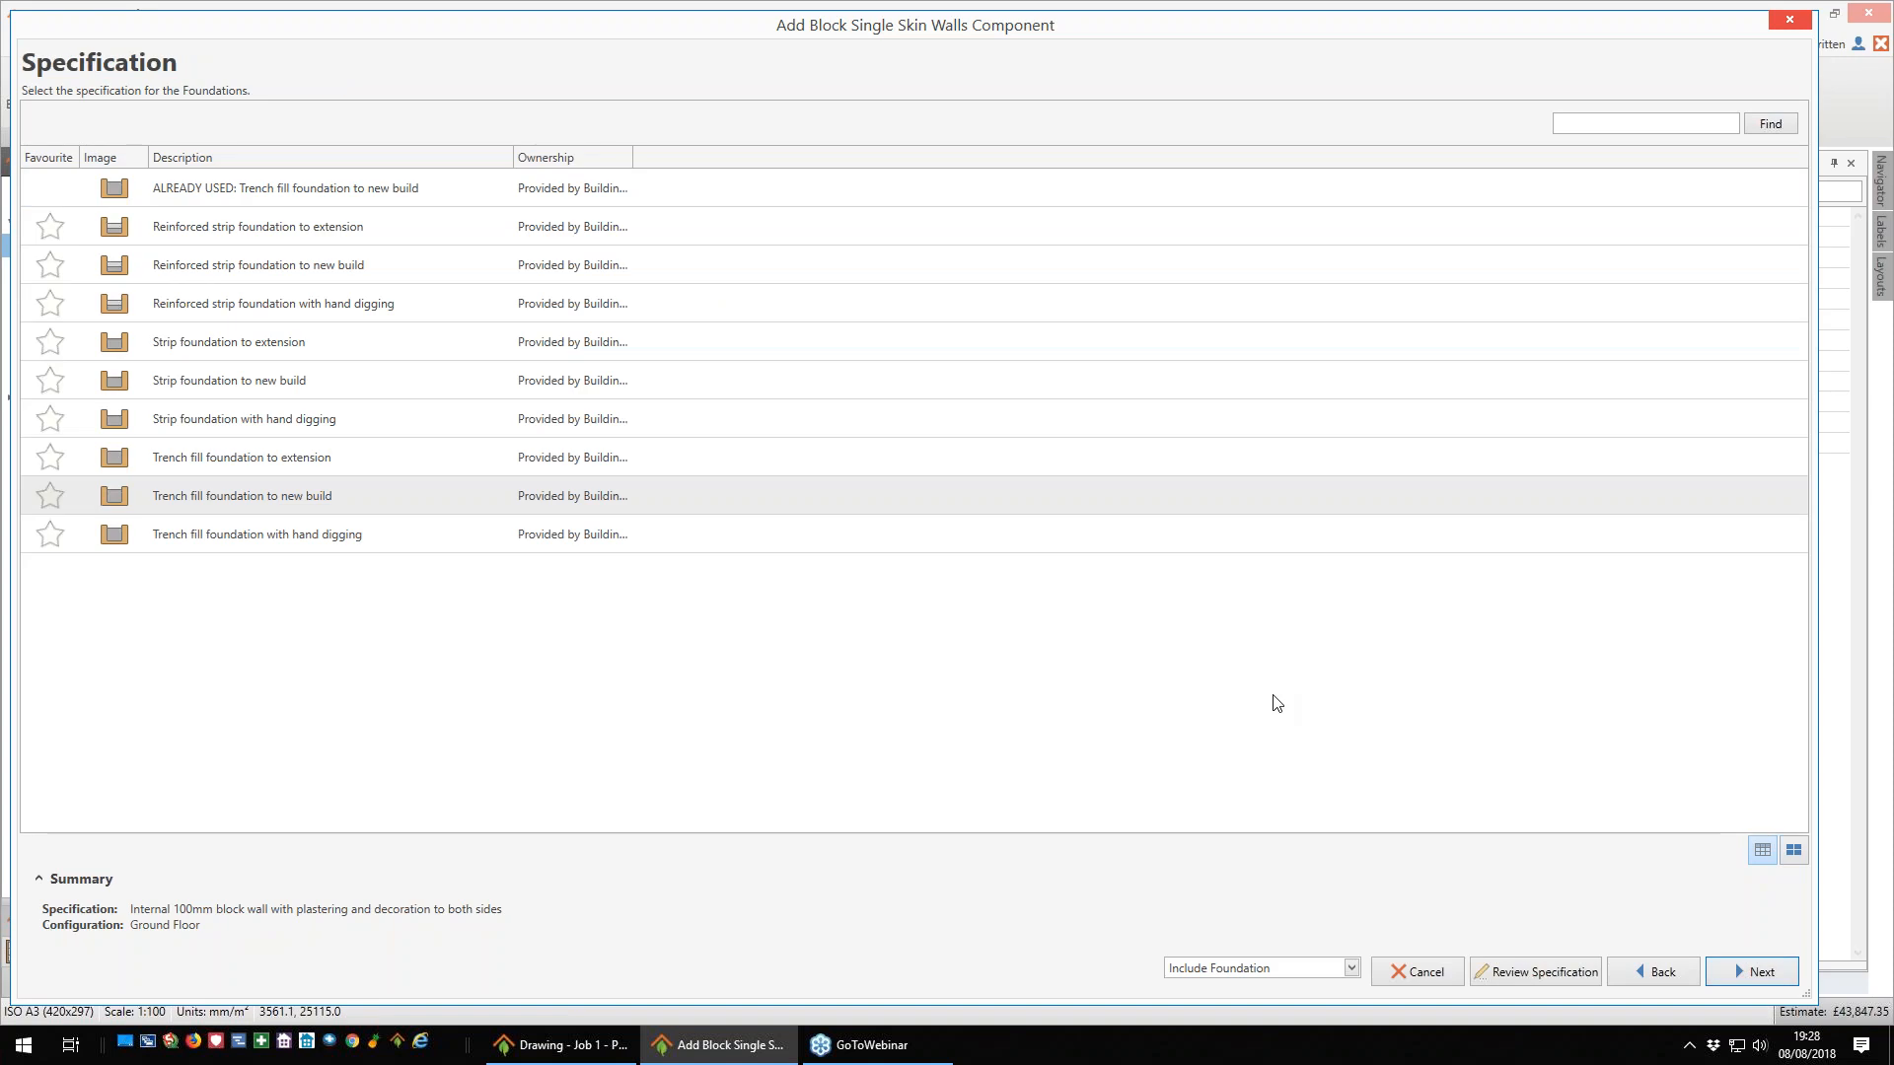
- Give the internal wall a trench fill foundation to new build and set the excavation width to 400 mm
click(303, 507)
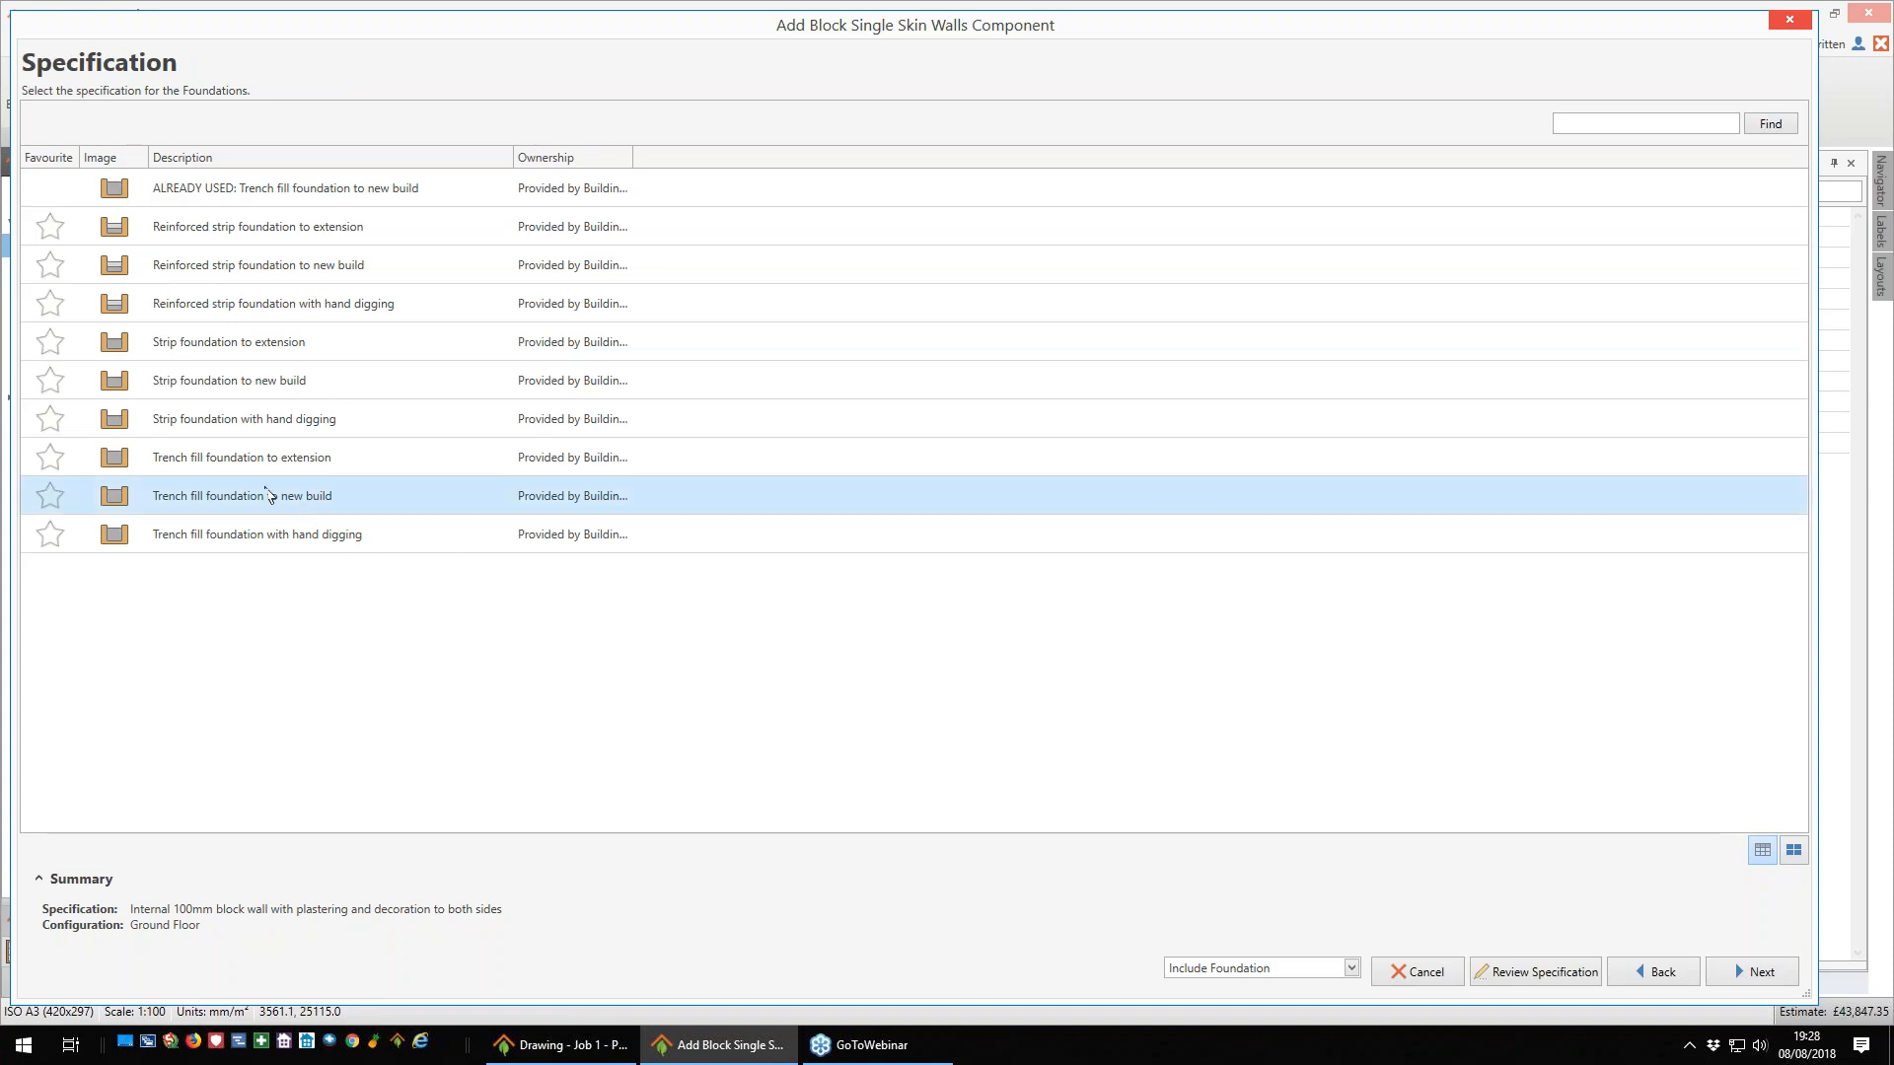
click(1736, 967)
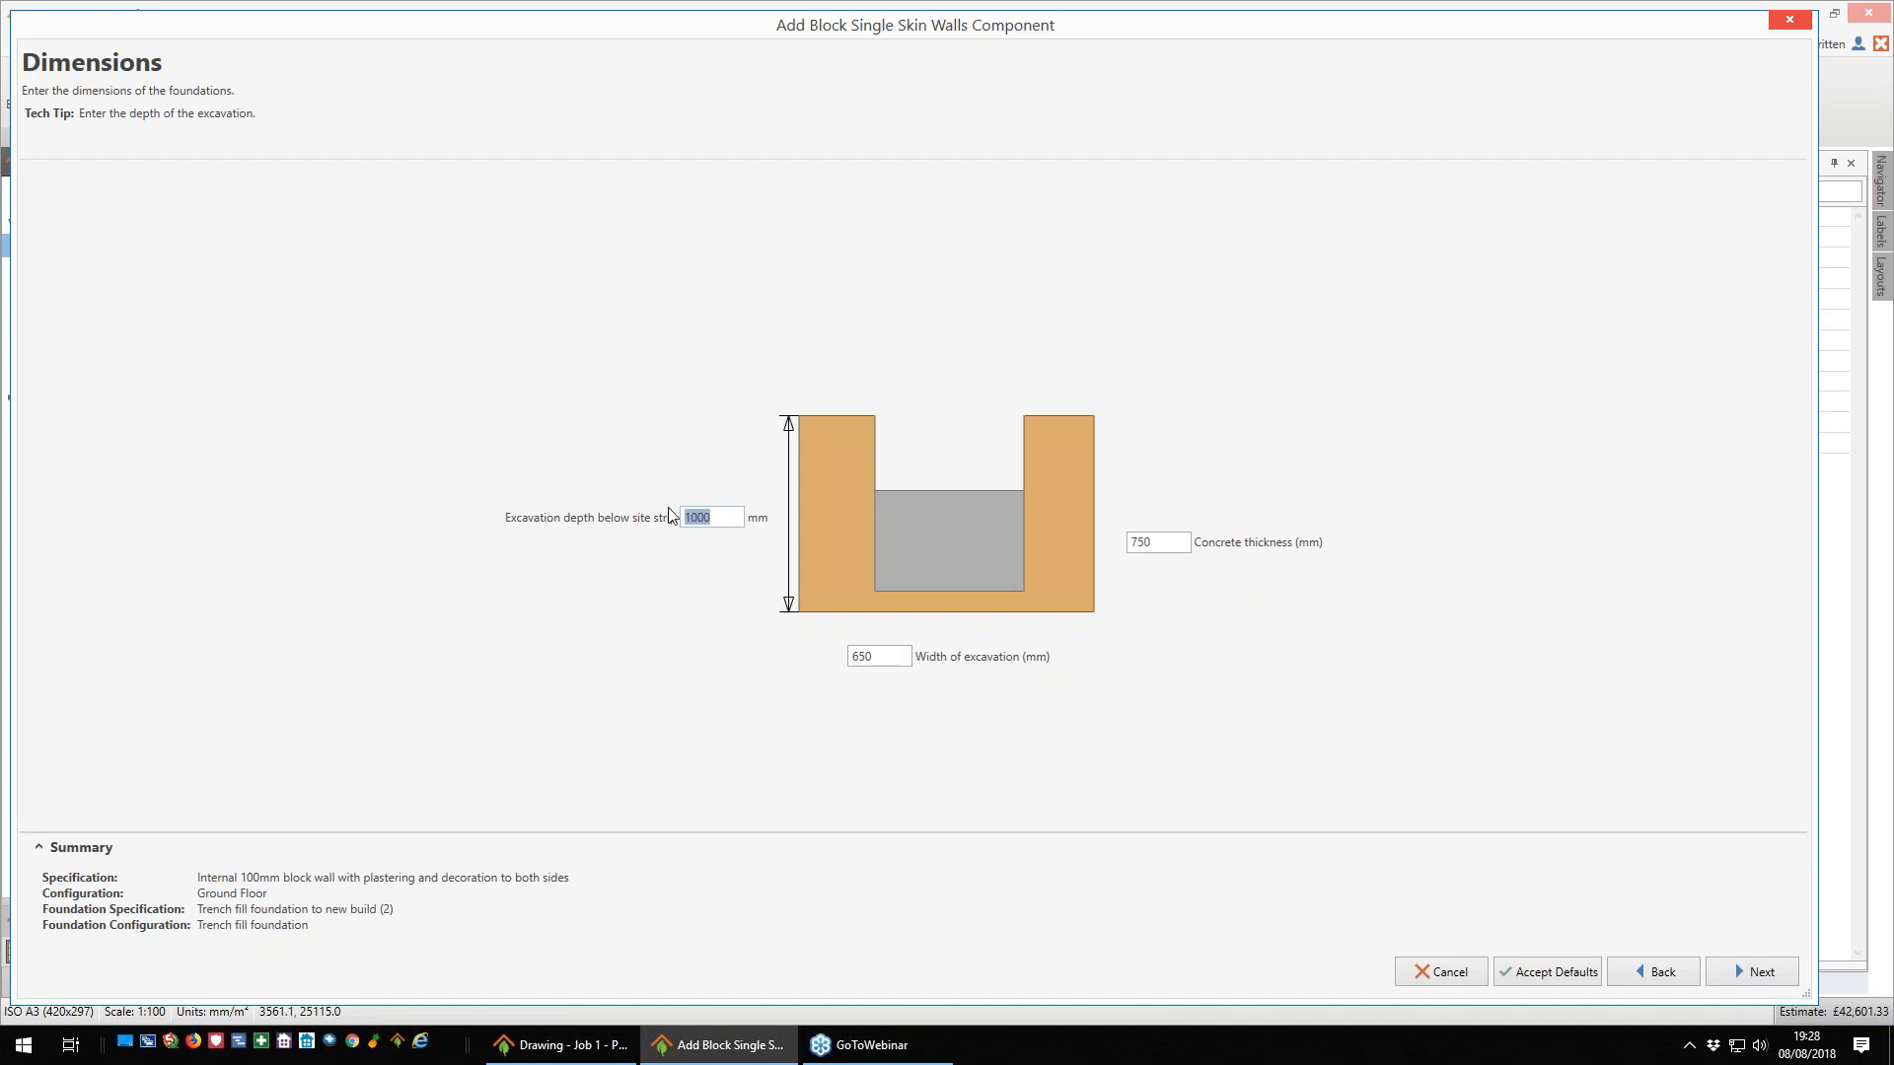
click(899, 655)
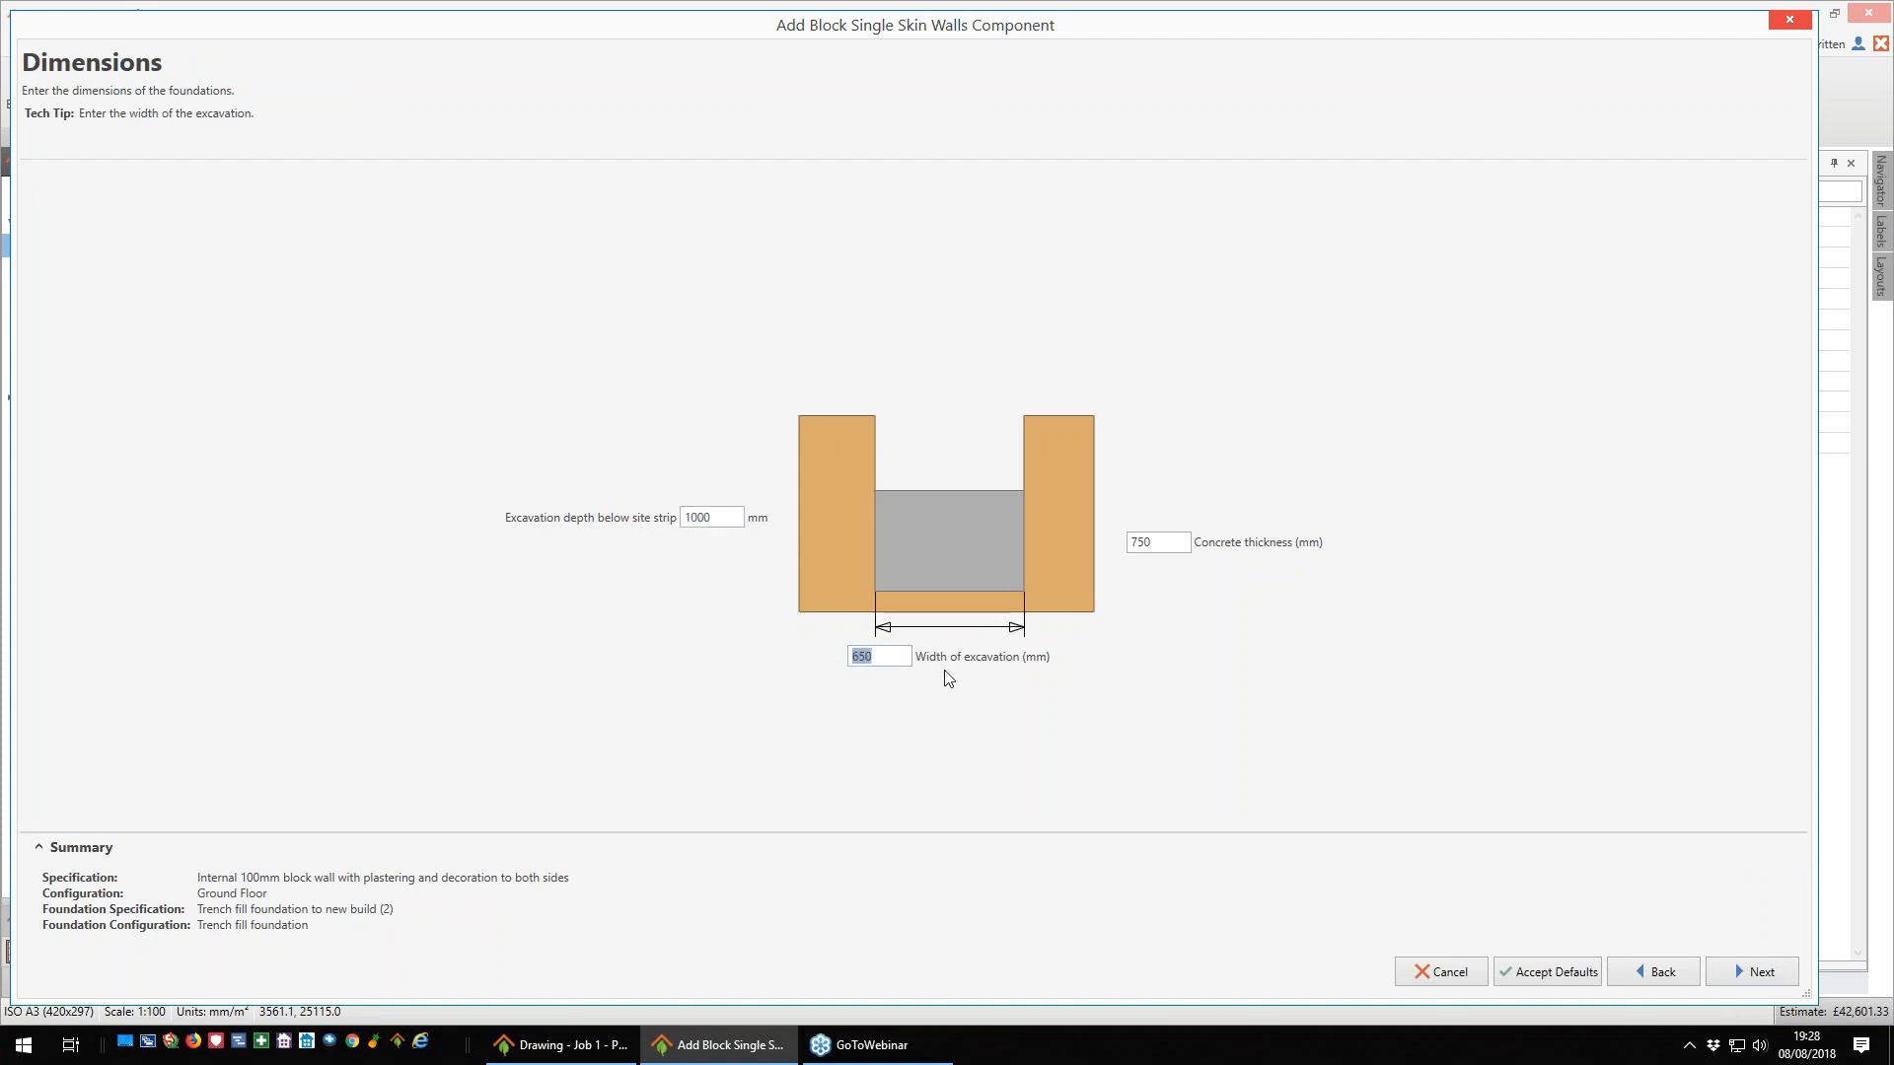
text(400)
click(1756, 969)
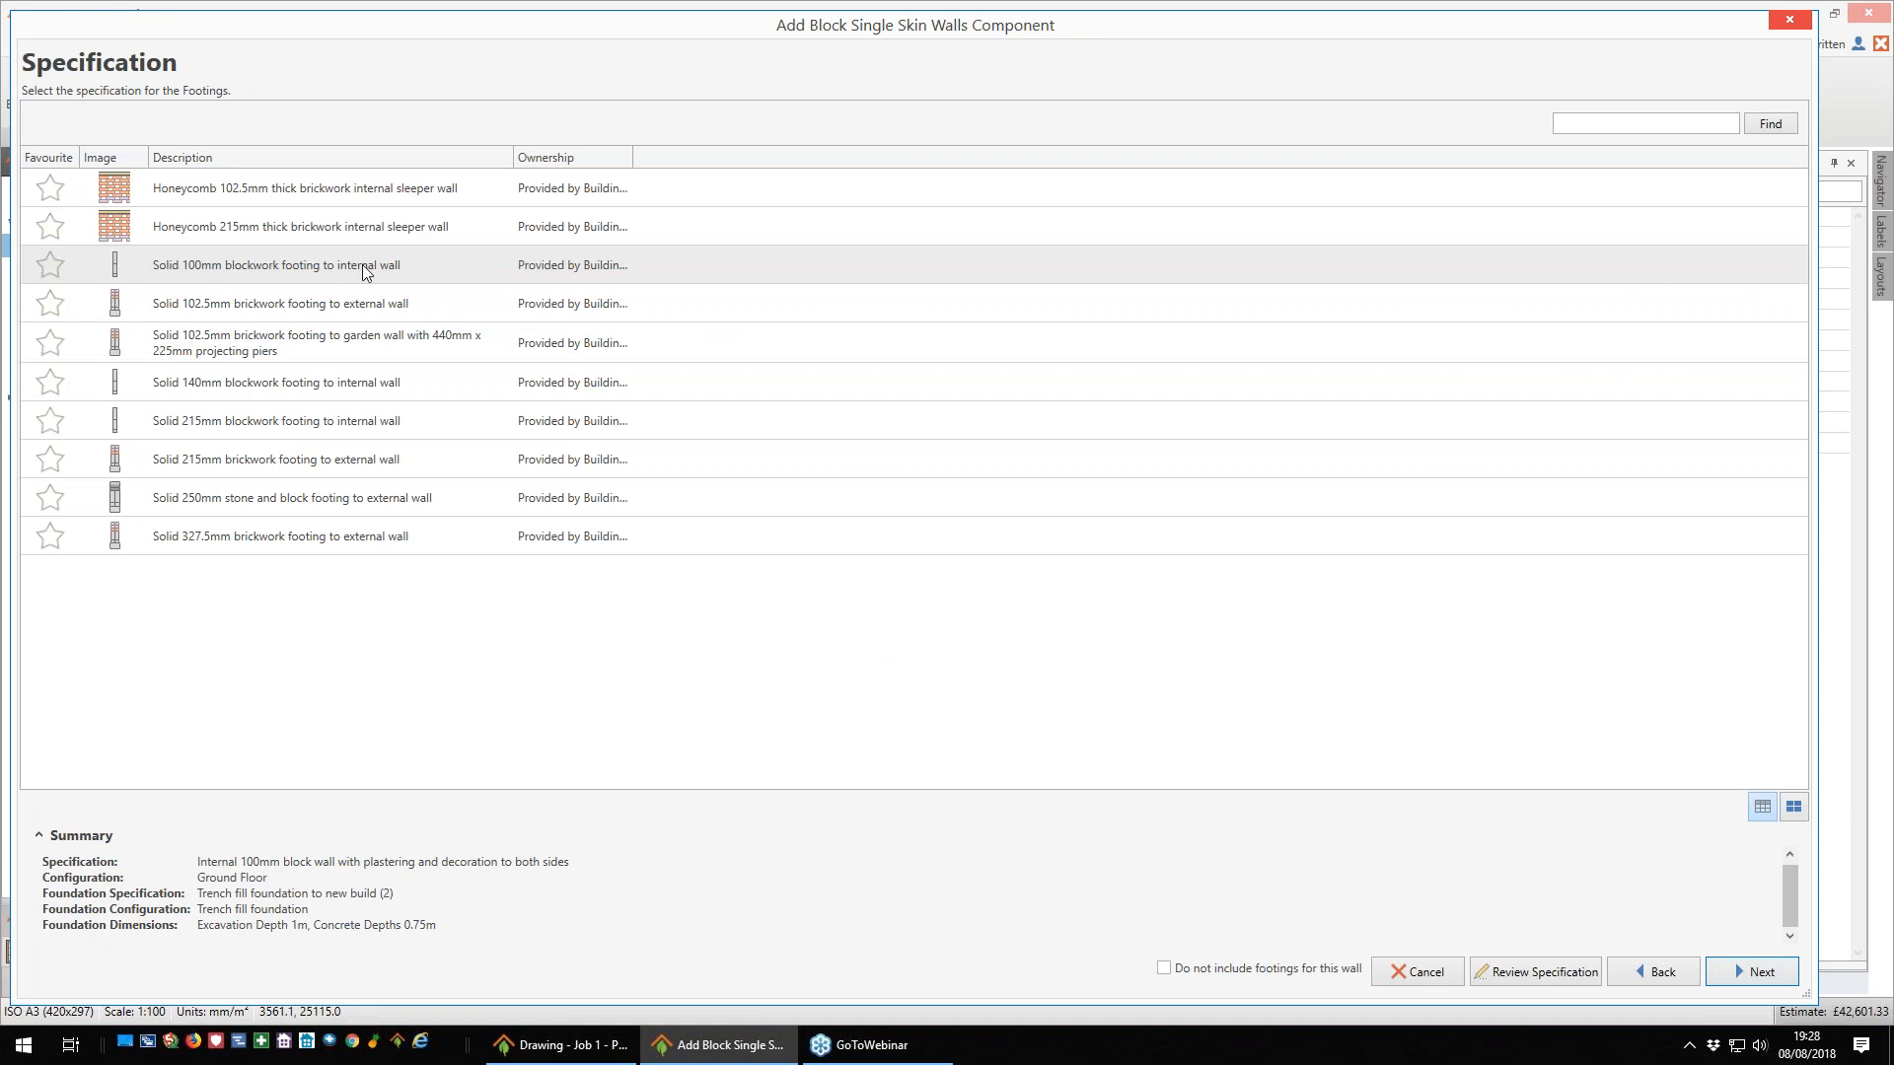
- Use the solid 100mm blockwork footing for trench fill foundations and finish the wall setup with its default dimensions and sundries
click(1756, 972)
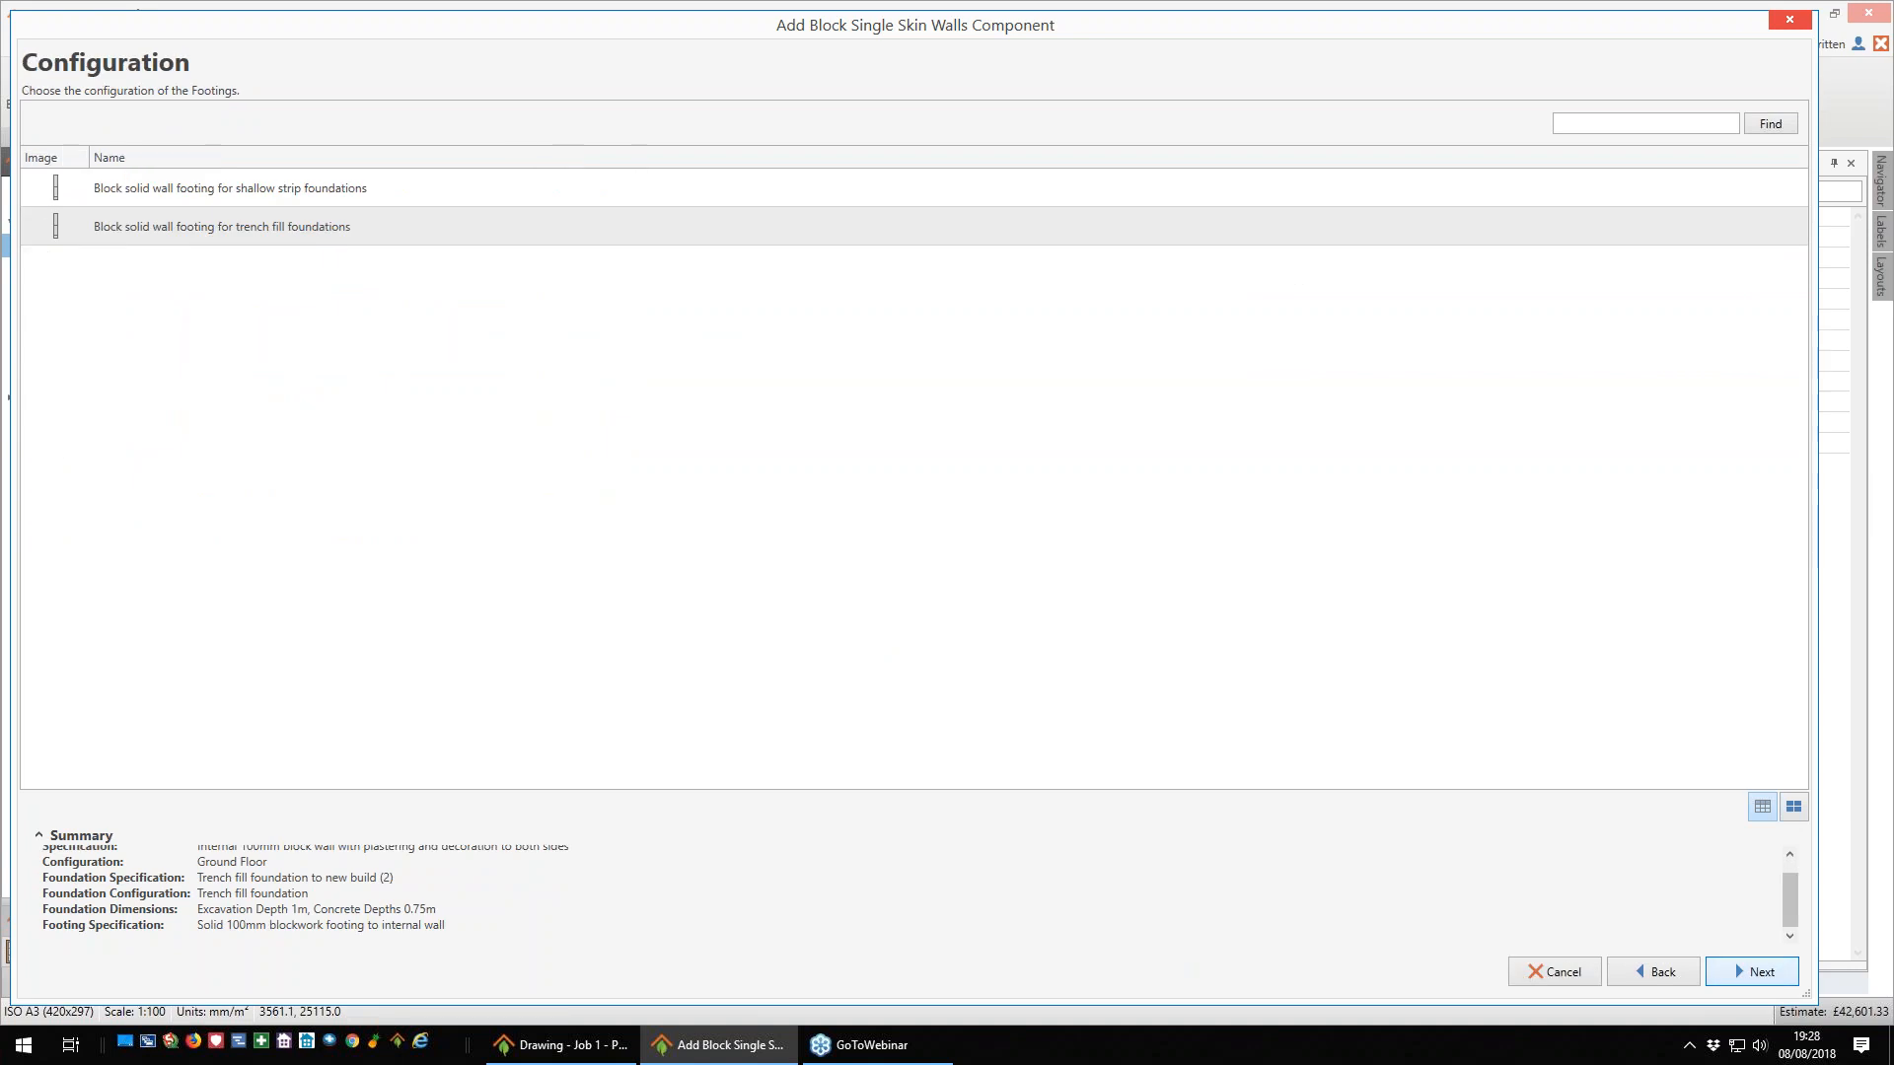
click(1748, 972)
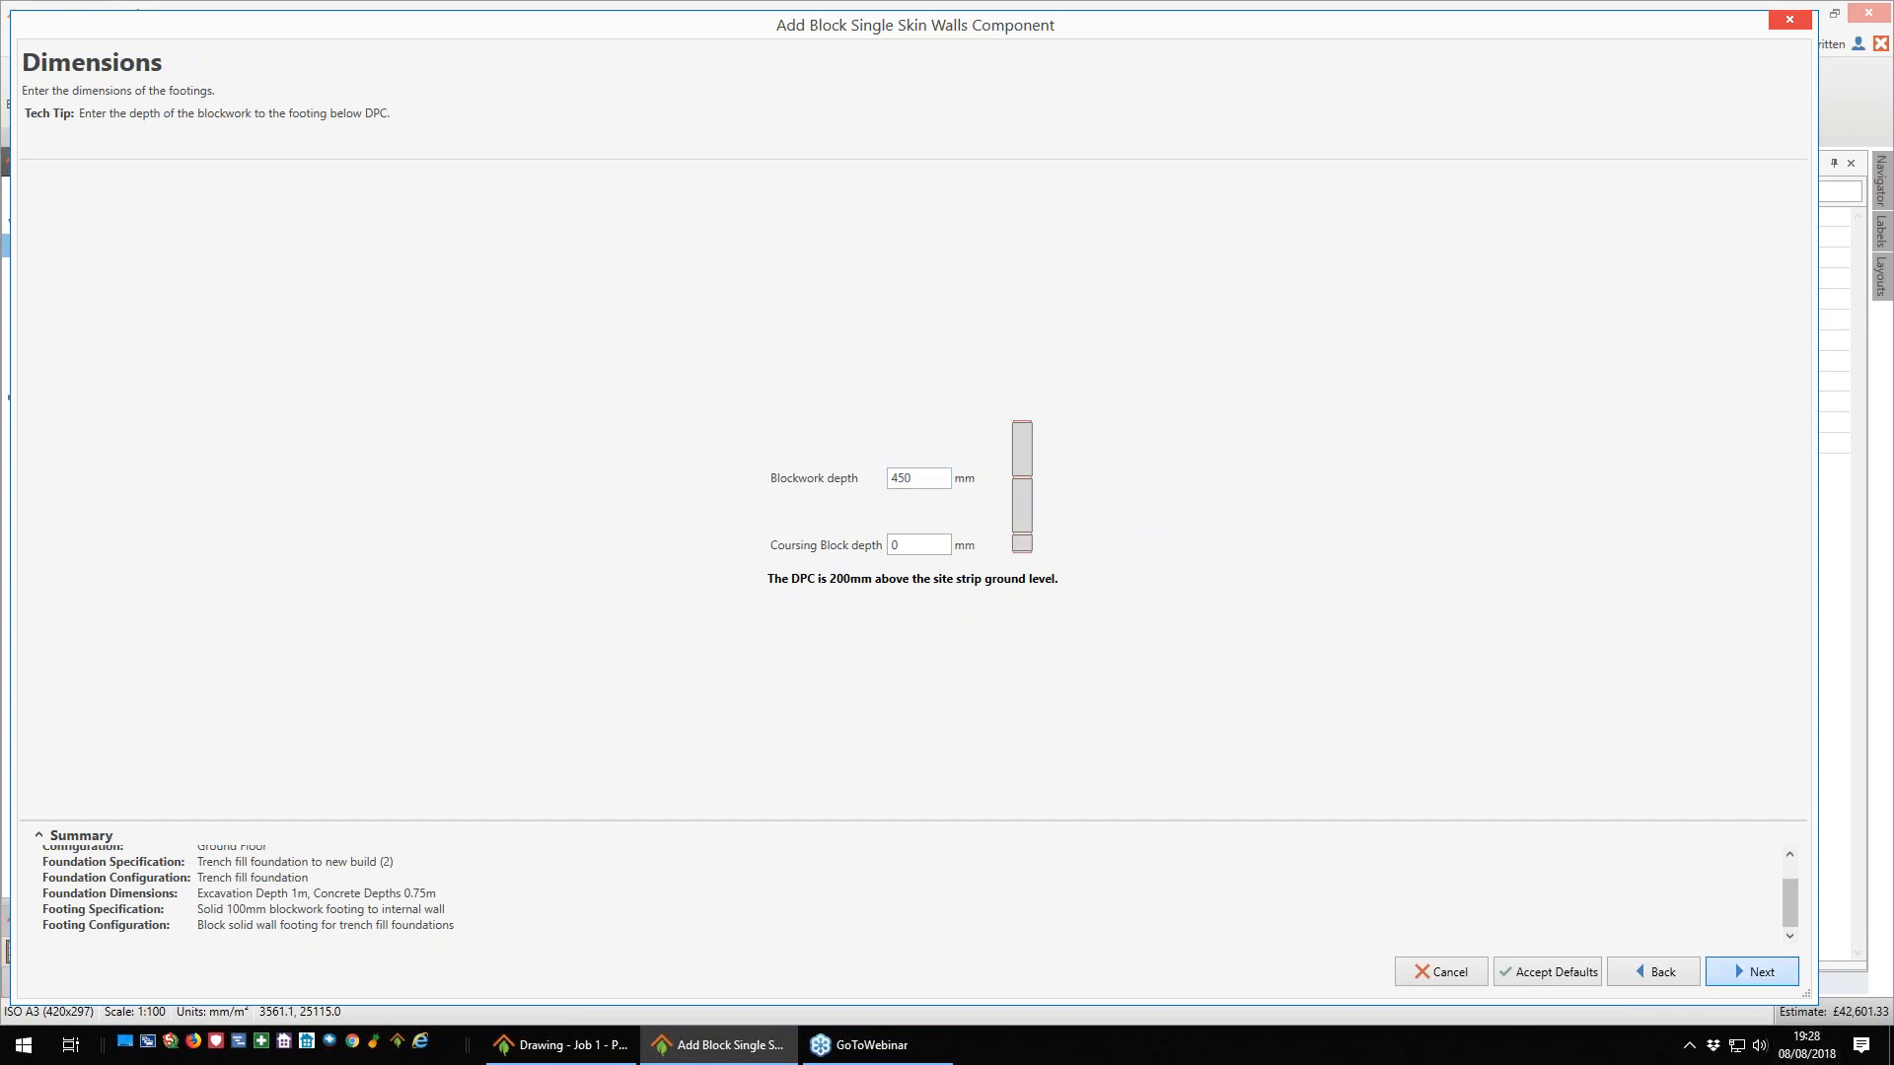
click(1762, 976)
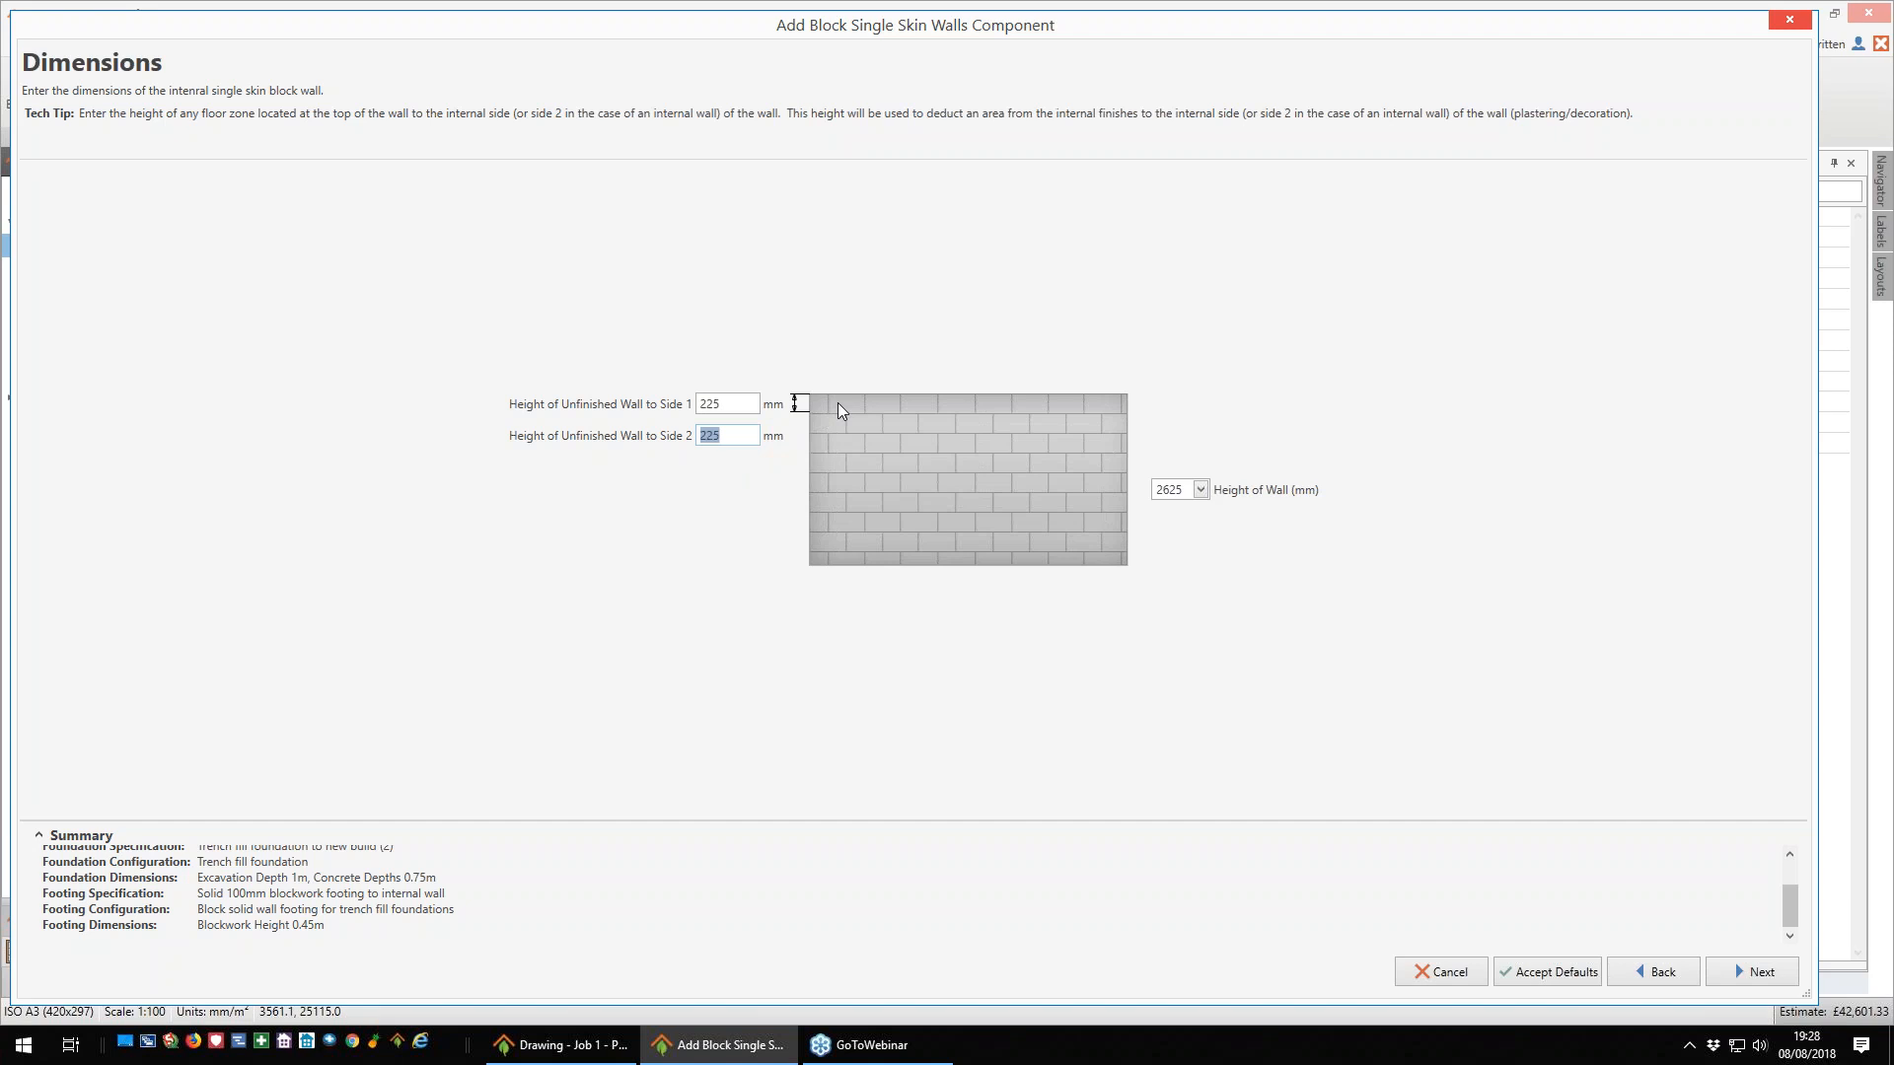
click(1752, 975)
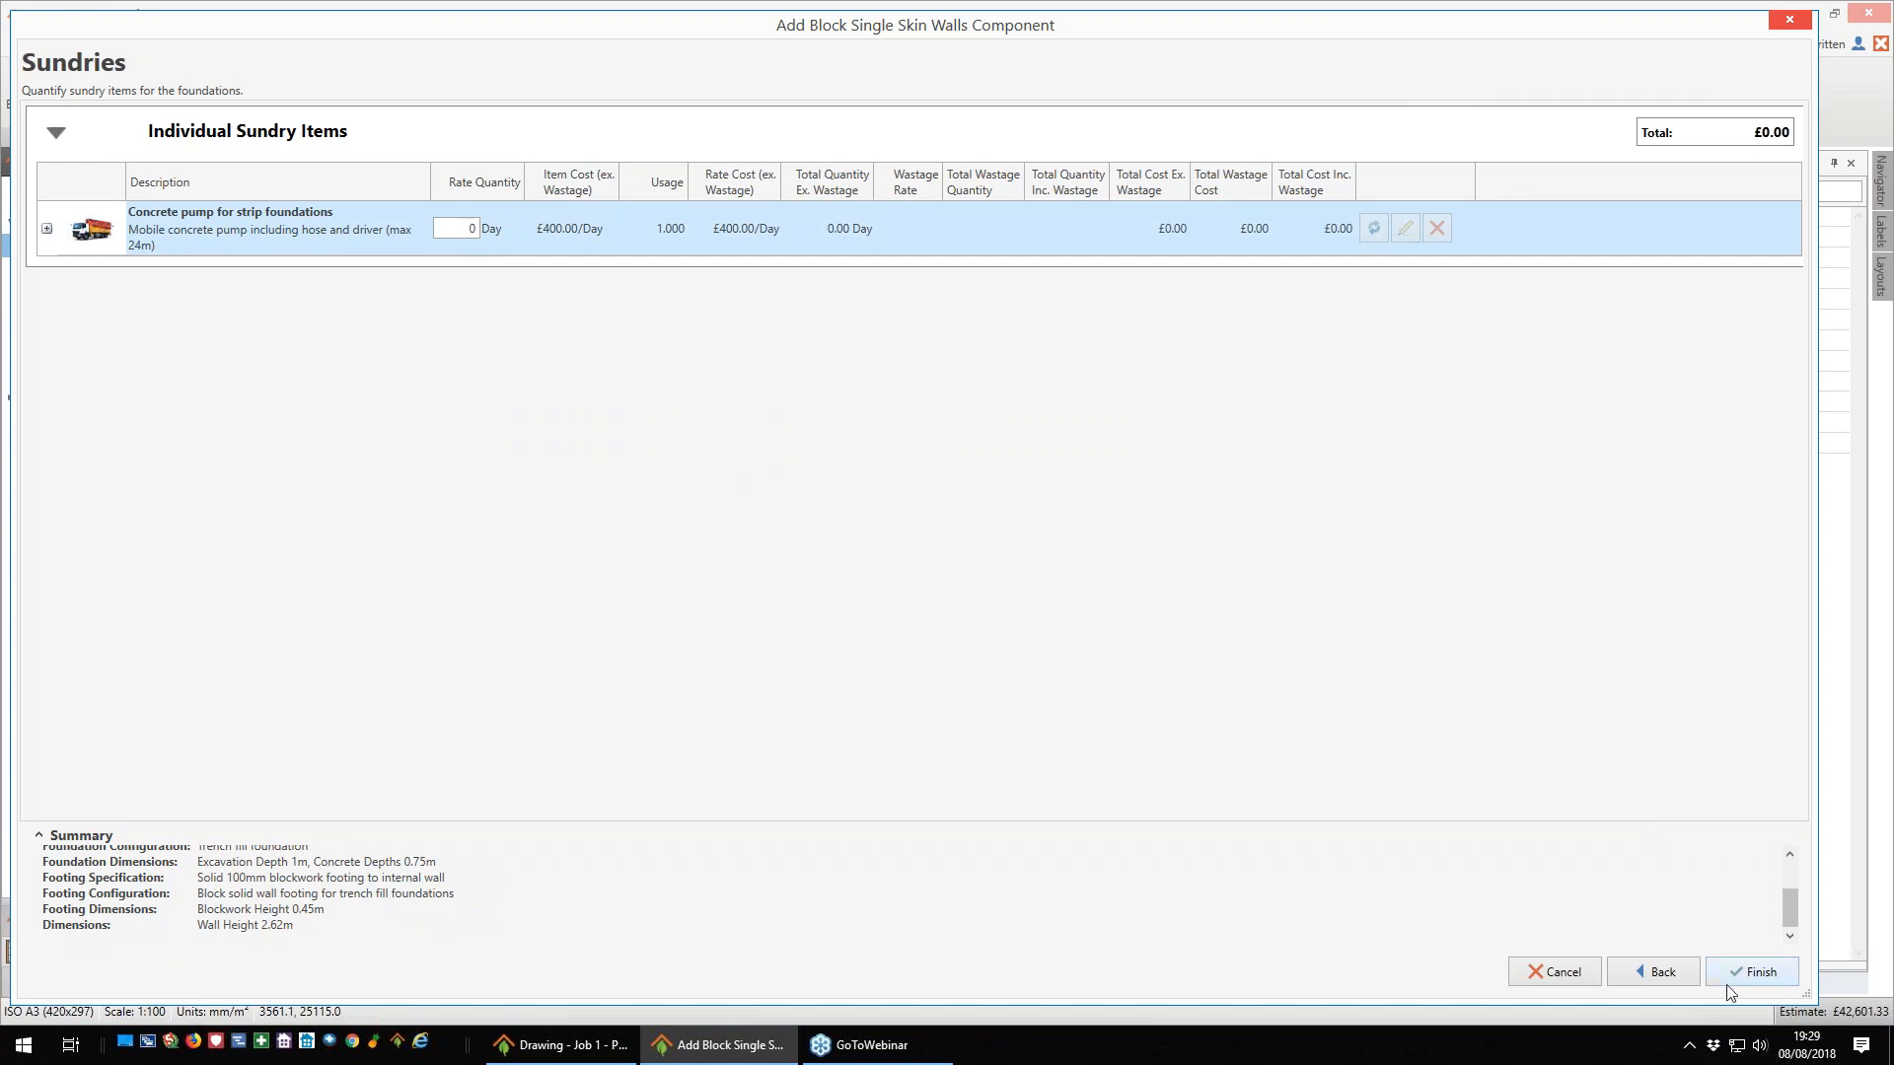
click(1752, 971)
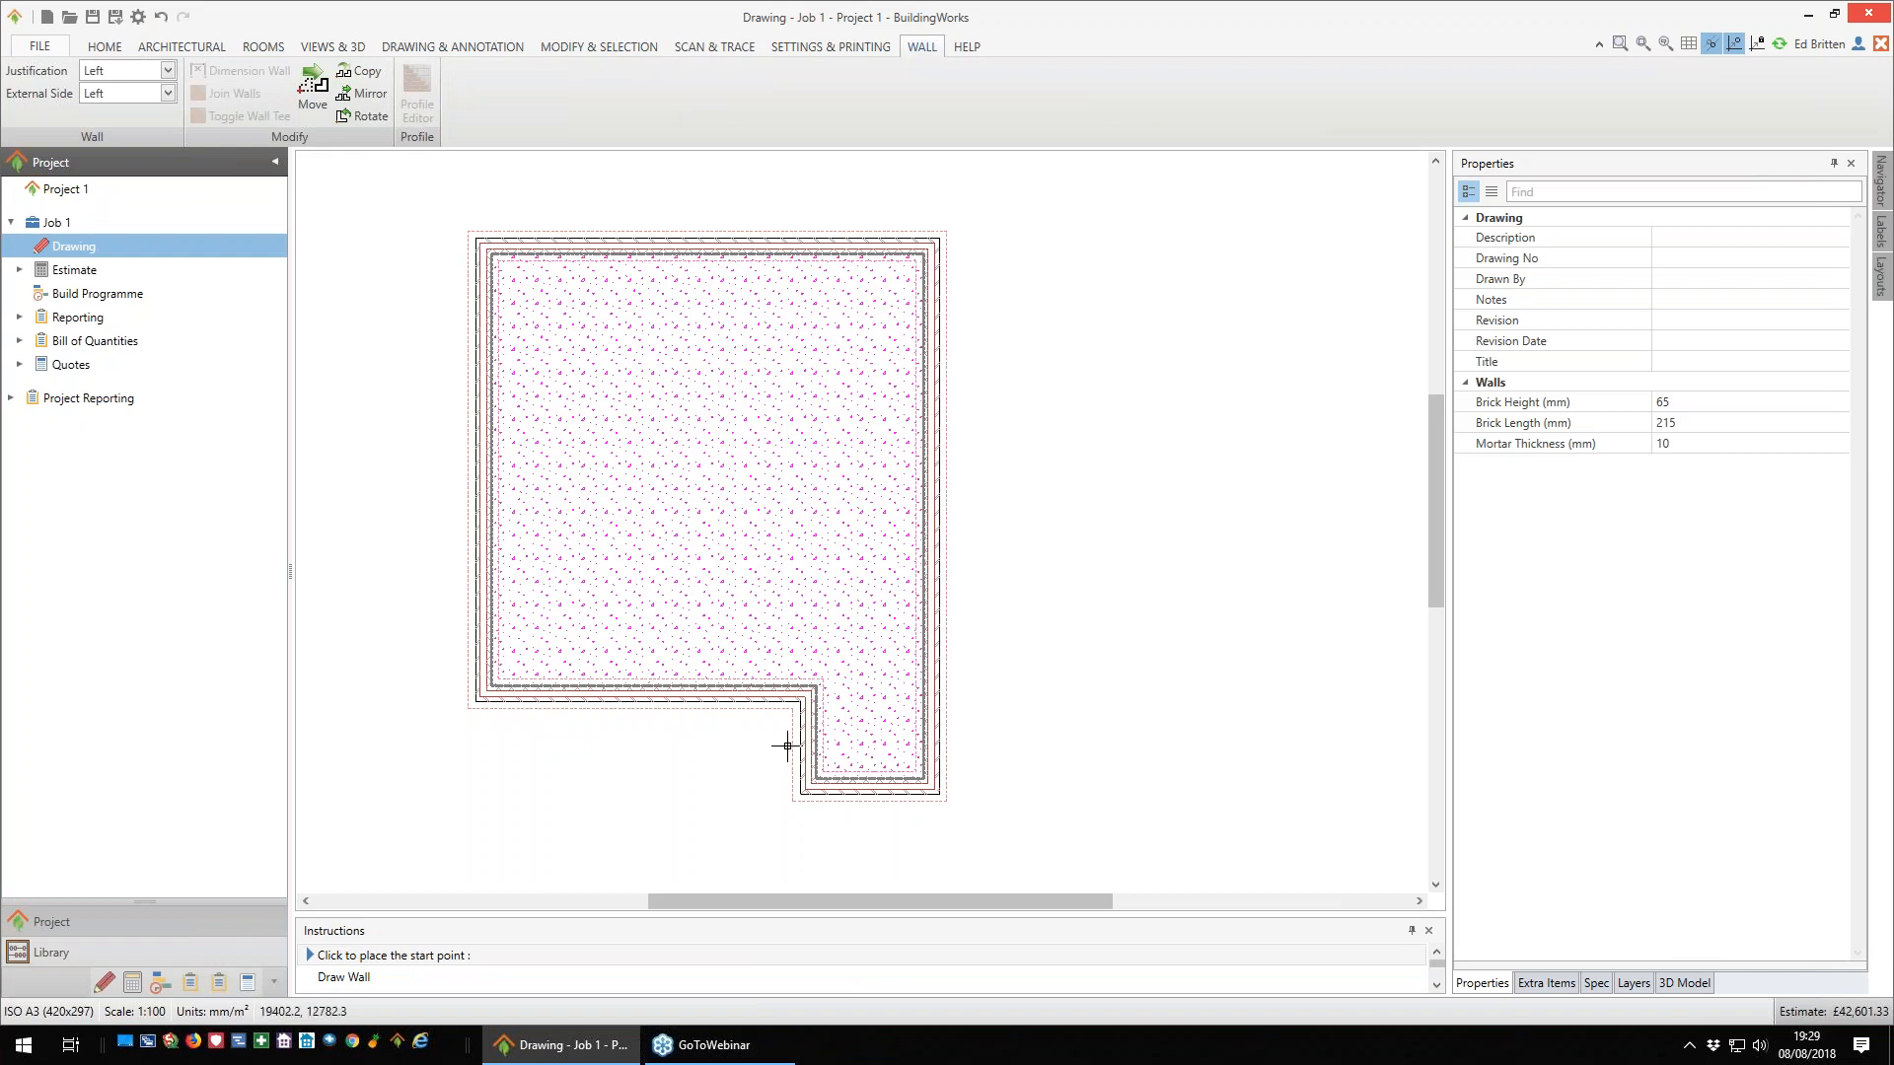
- Start the internal wall at the inner corner where the plan steps out and cycle its justification back to Left
scroll(745, 775, up, 3)
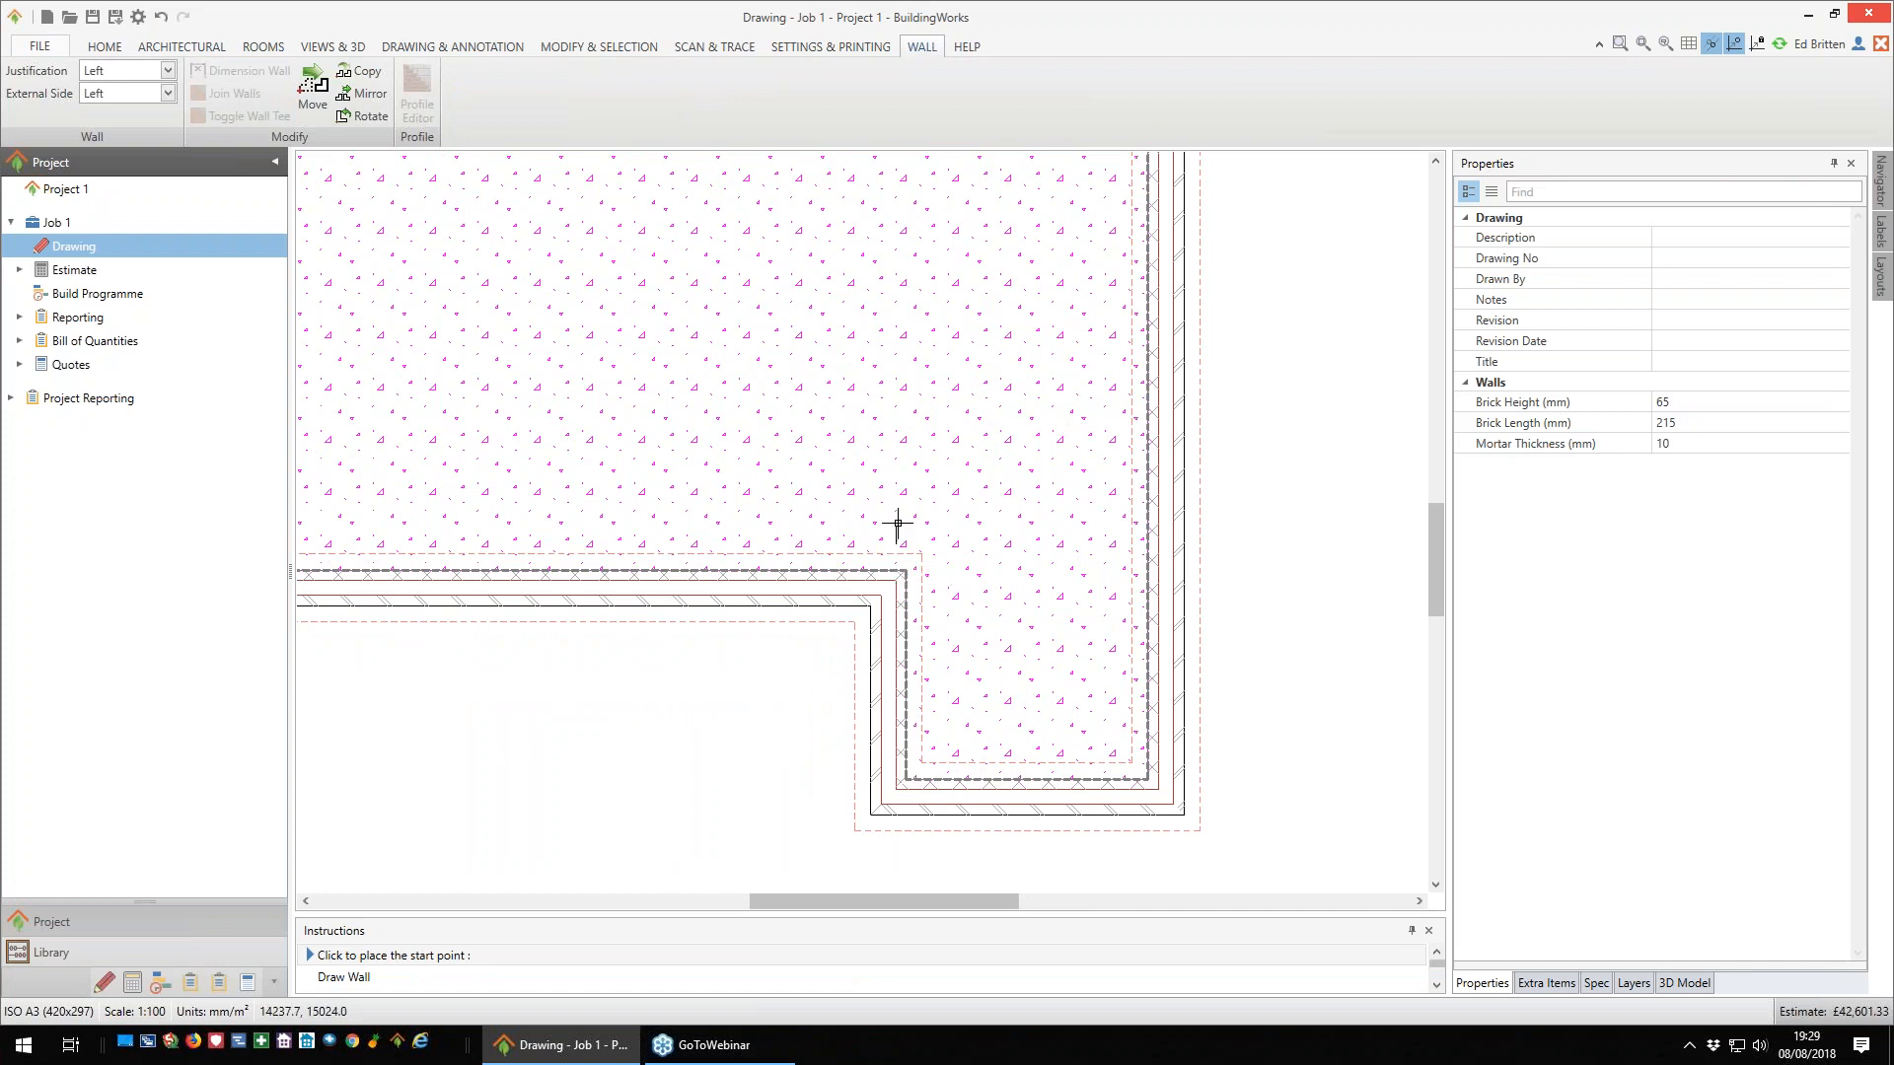
click(906, 572)
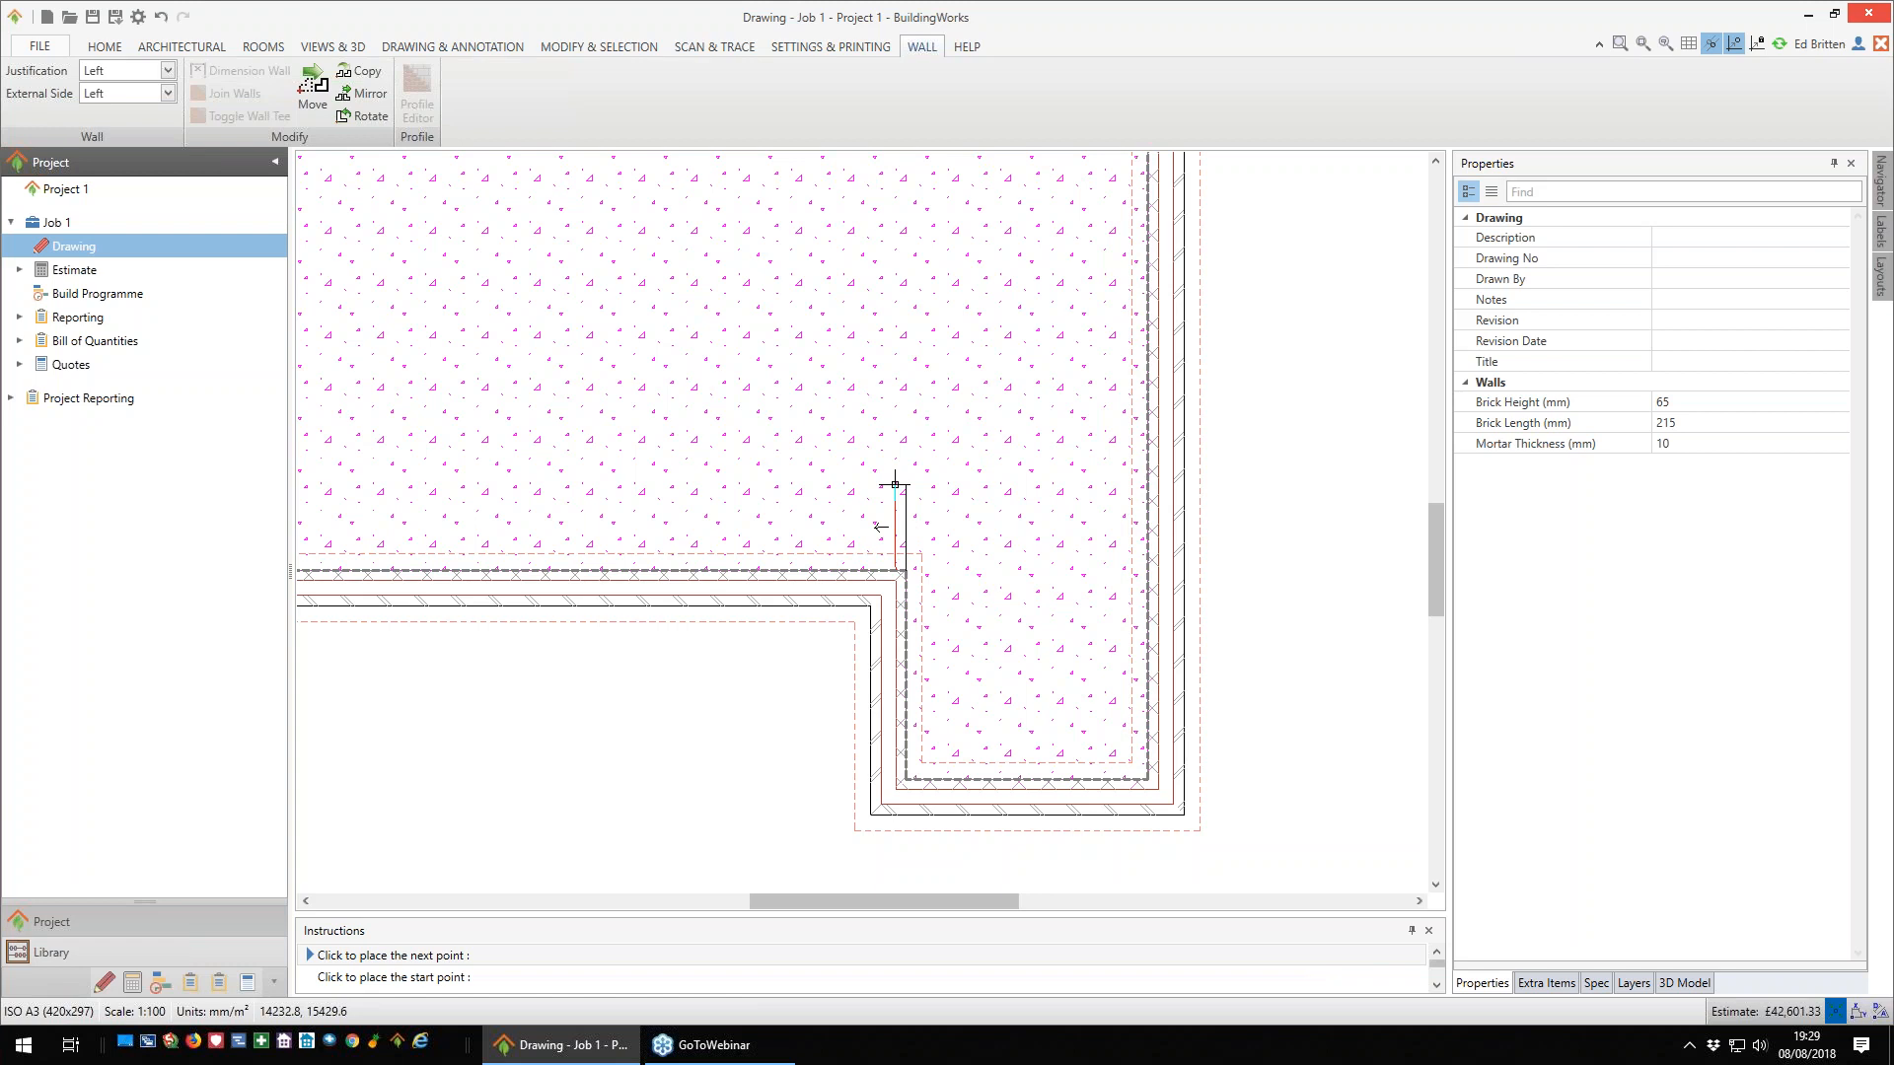
scroll(887, 461, down, 2)
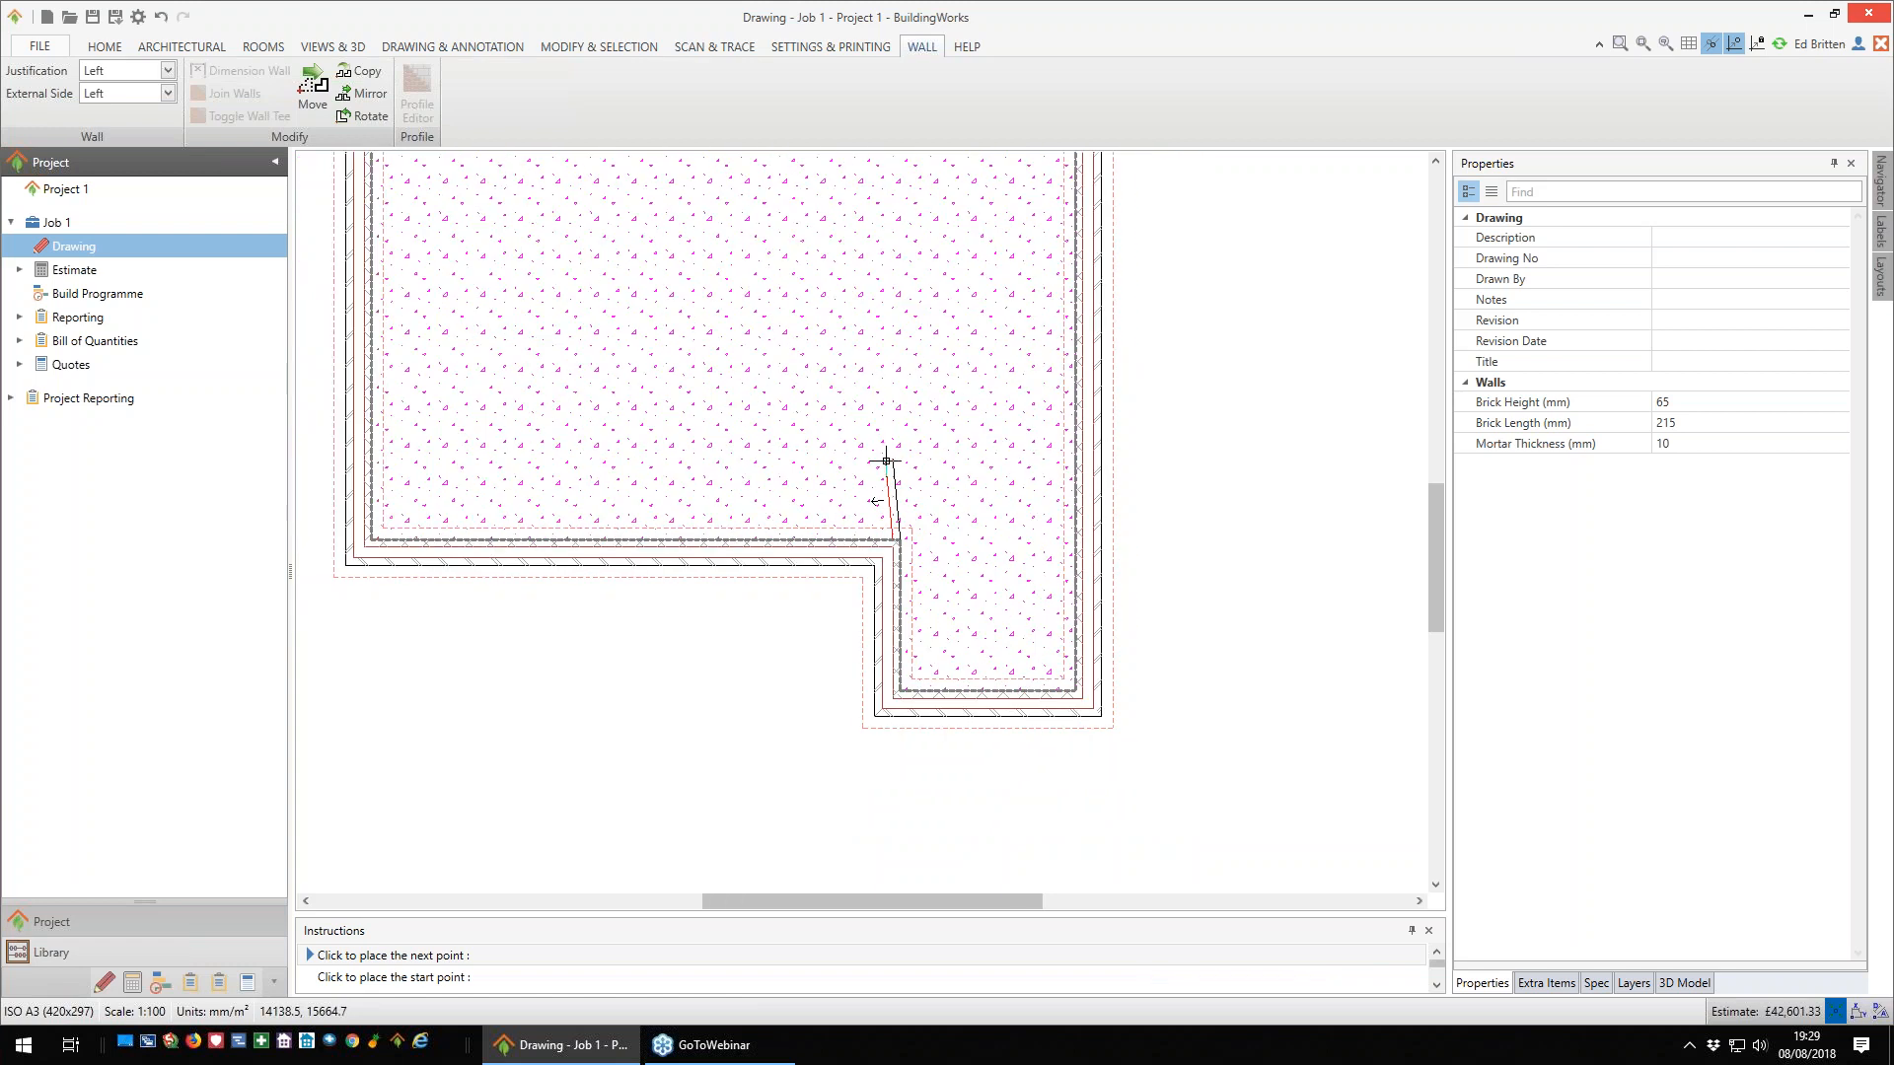
scroll(887, 461, up, 2)
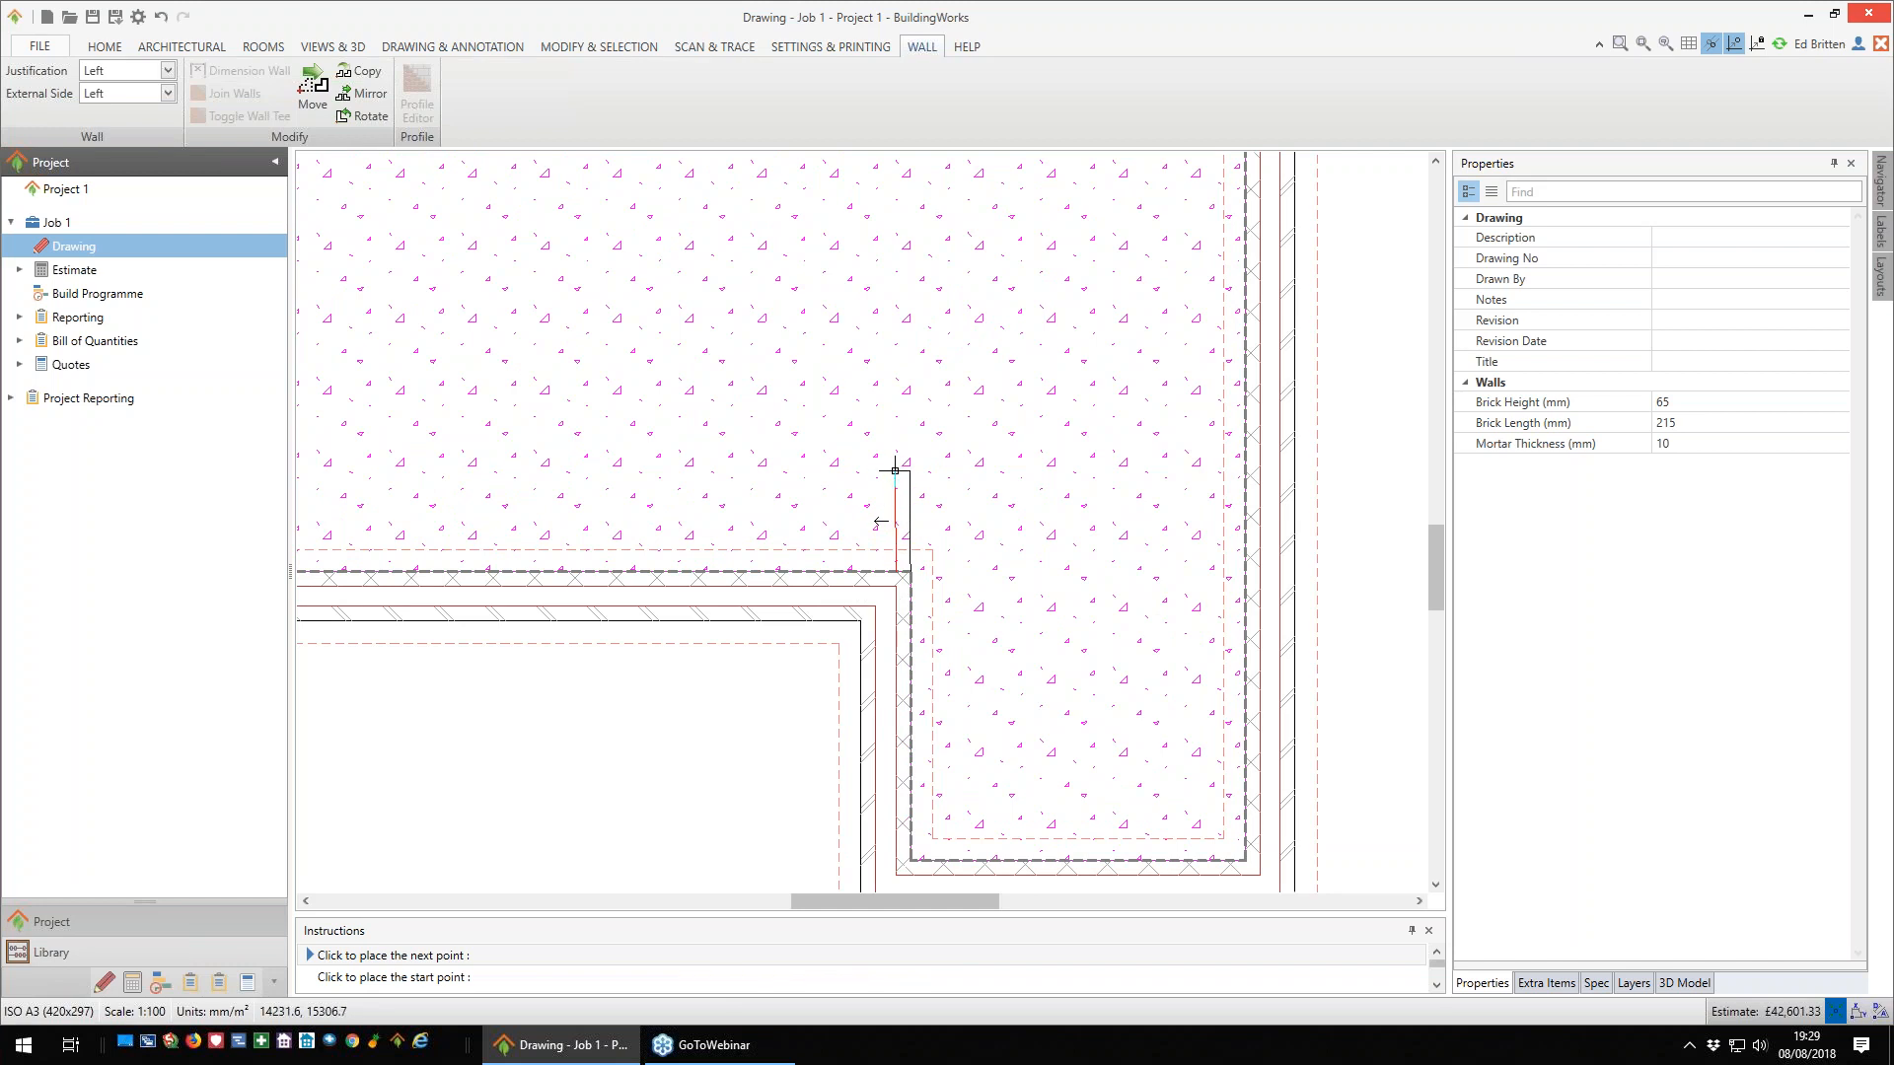
key(j)
key(j)
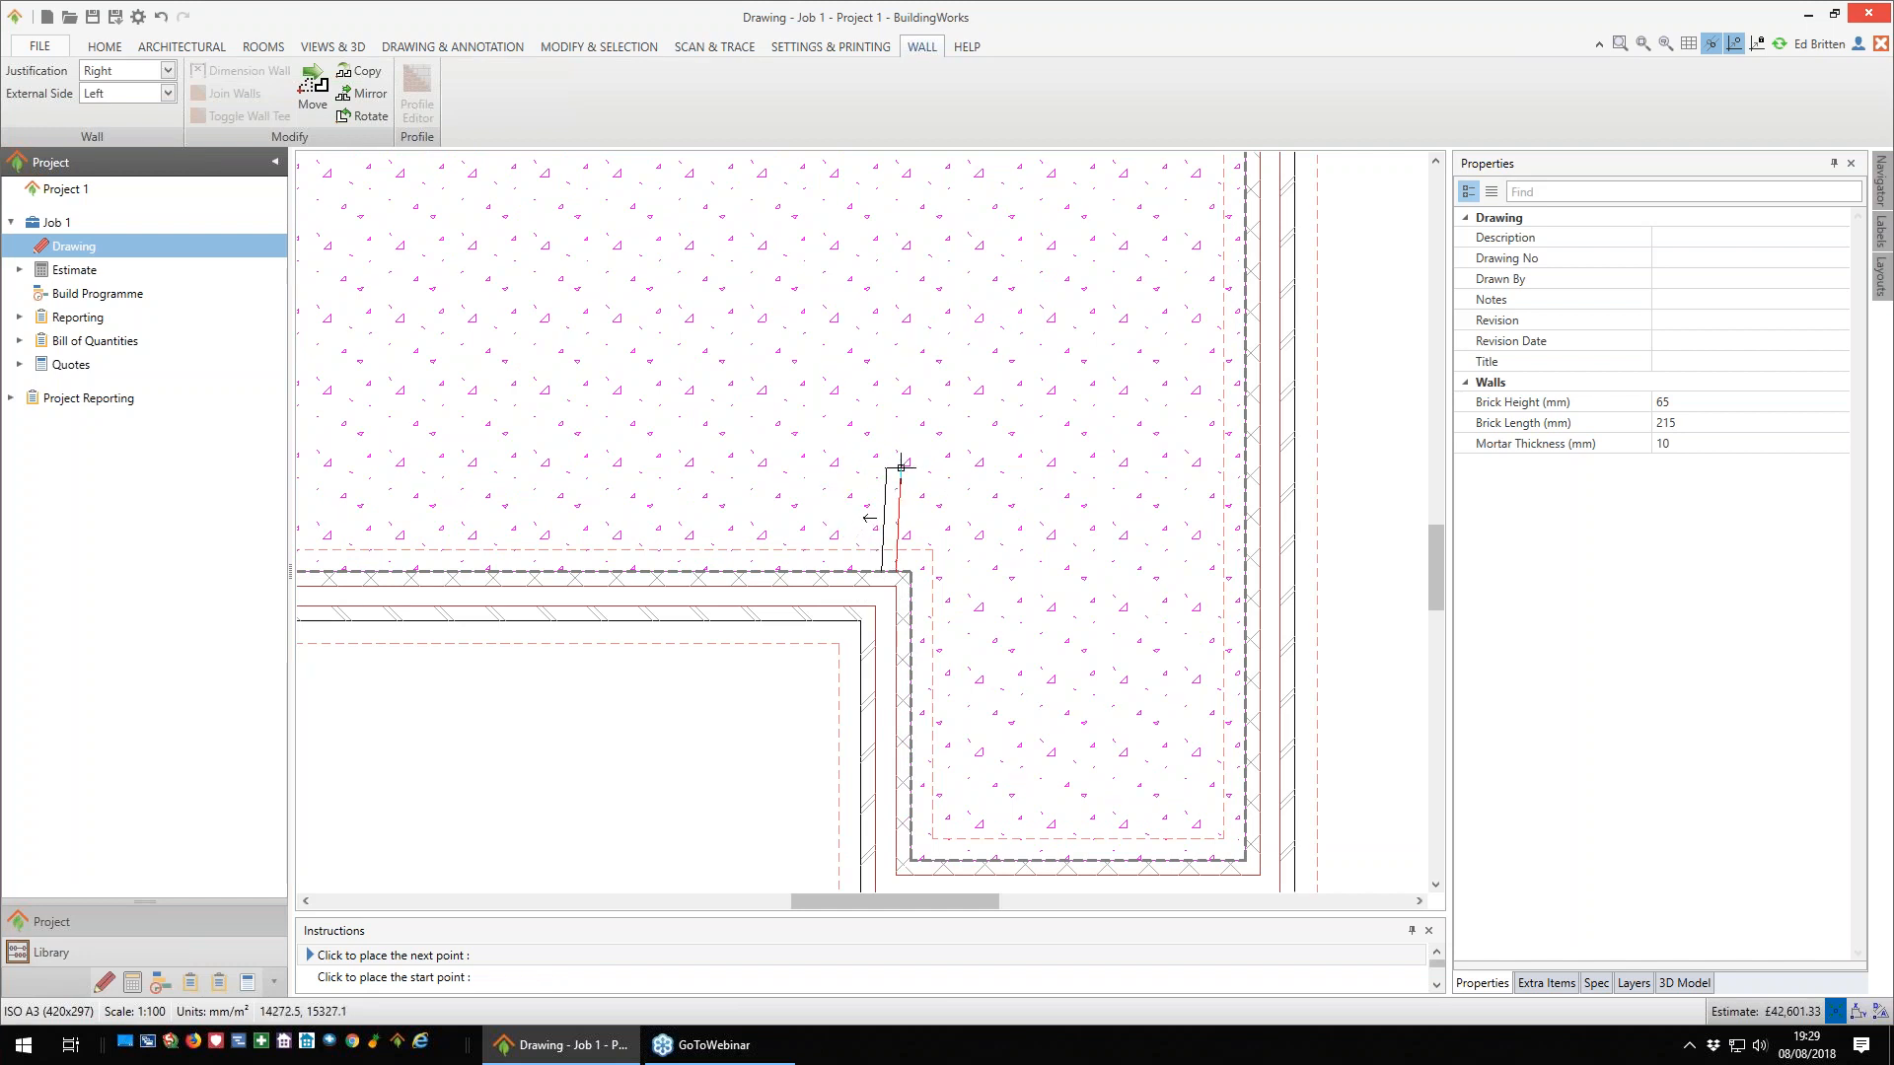
key(j)
key(j)
key(j)
key(j)
- Run the internal wall 3000 mm up the plan and across to the inner face of the right-hand exterior wall
scroll(899, 474, down, 2)
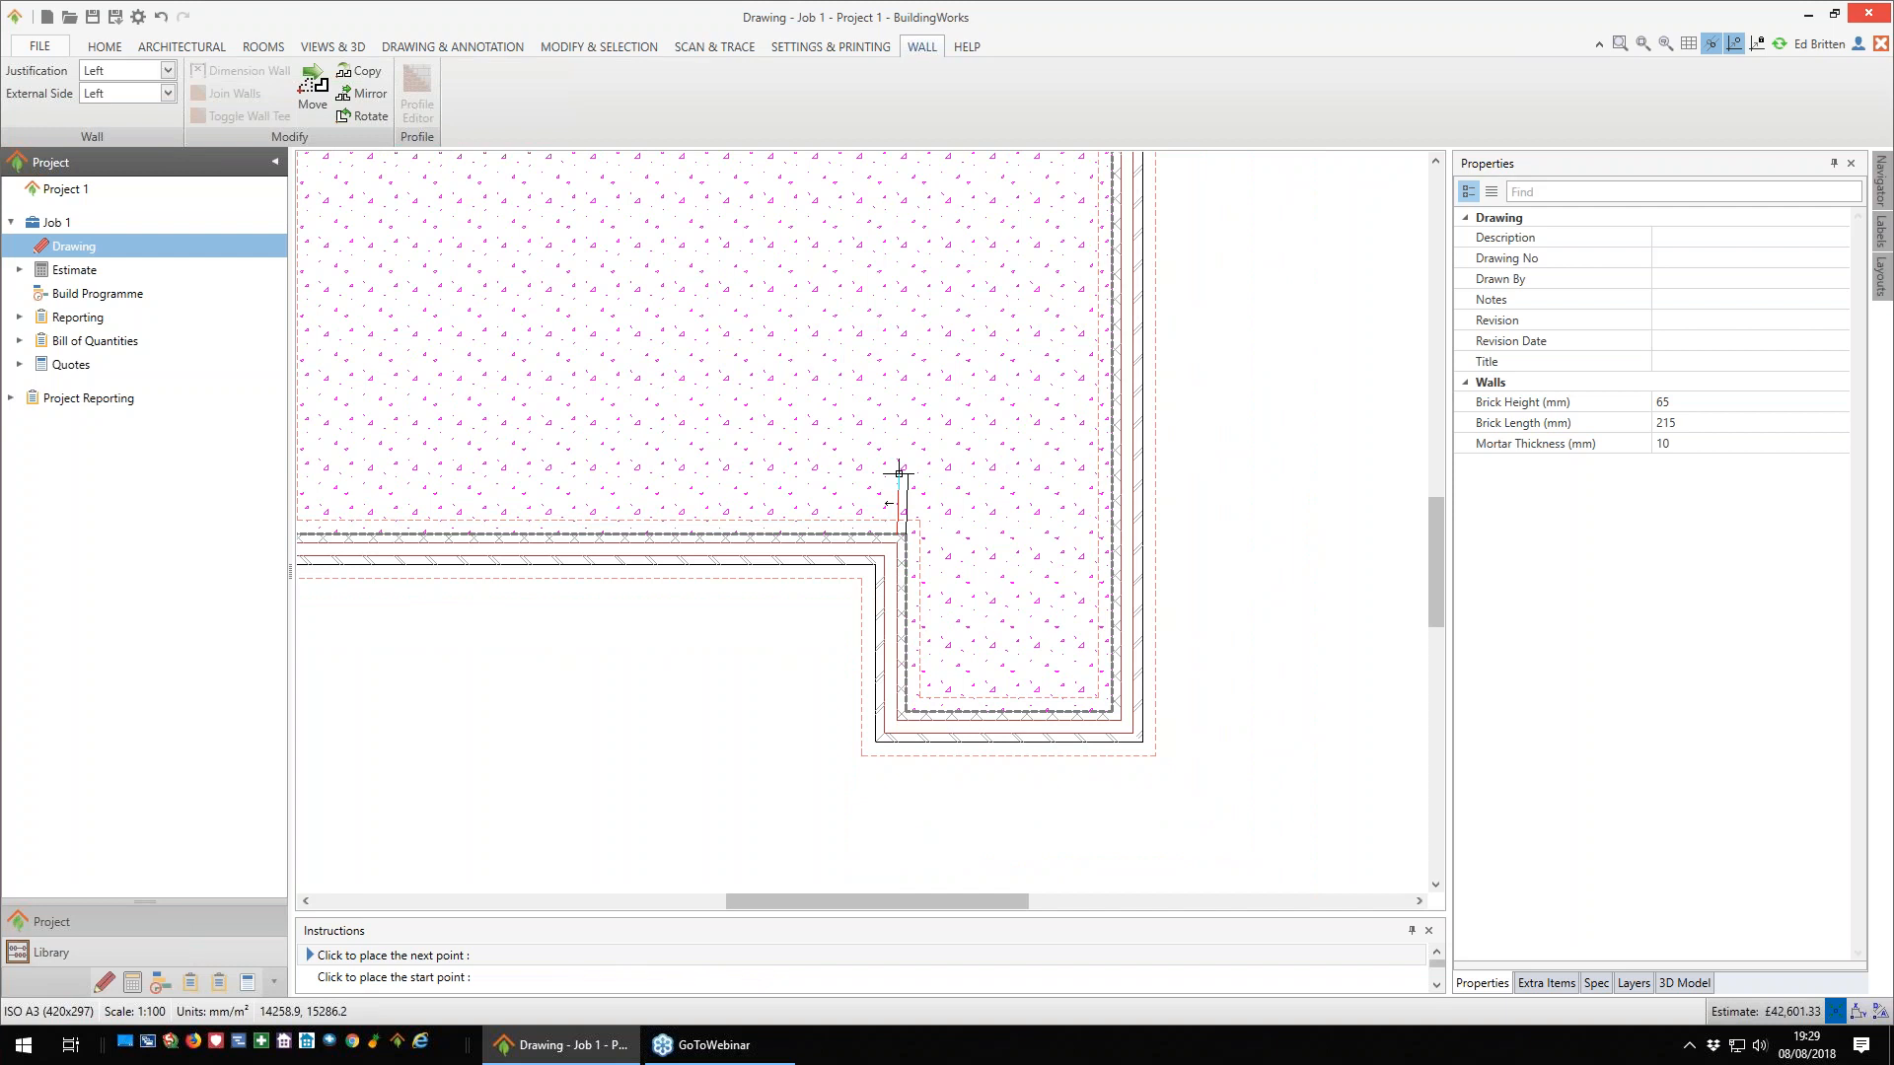
scroll(900, 494, up, 3)
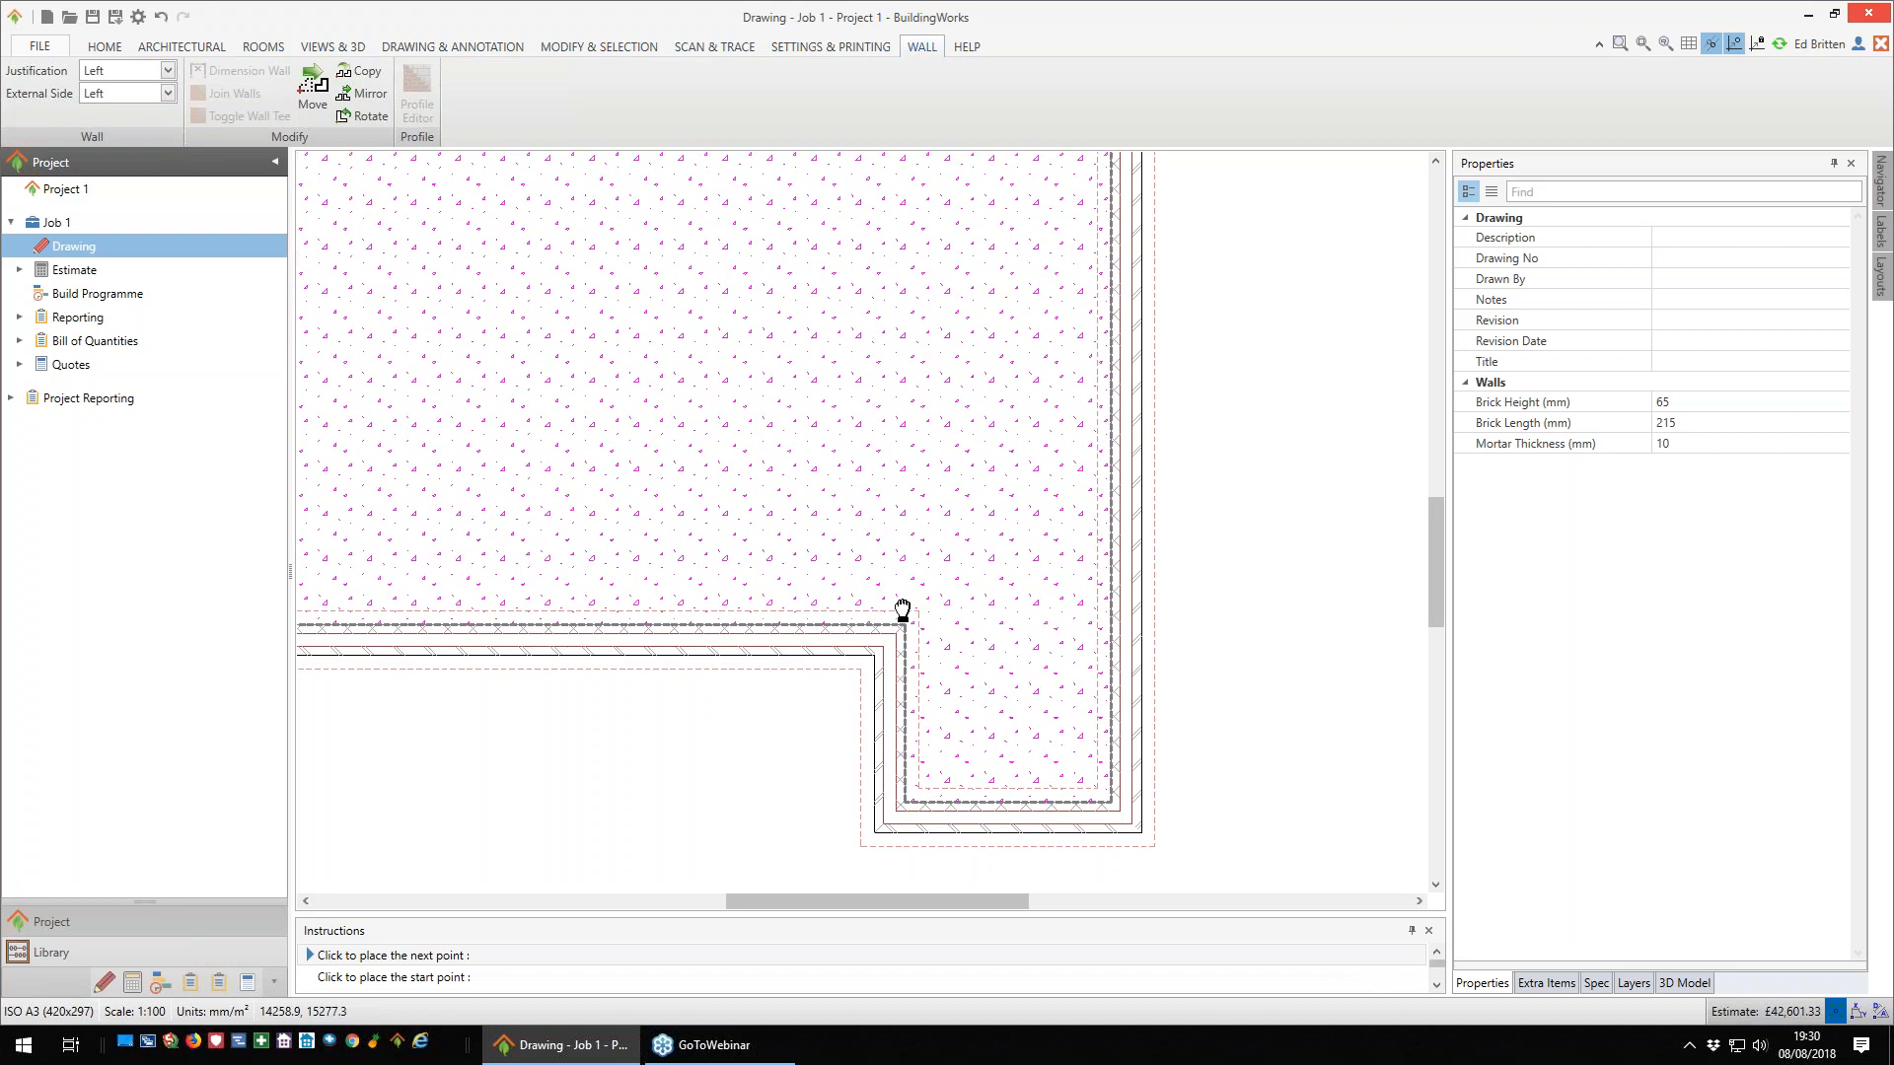
scroll(916, 559, down, 2)
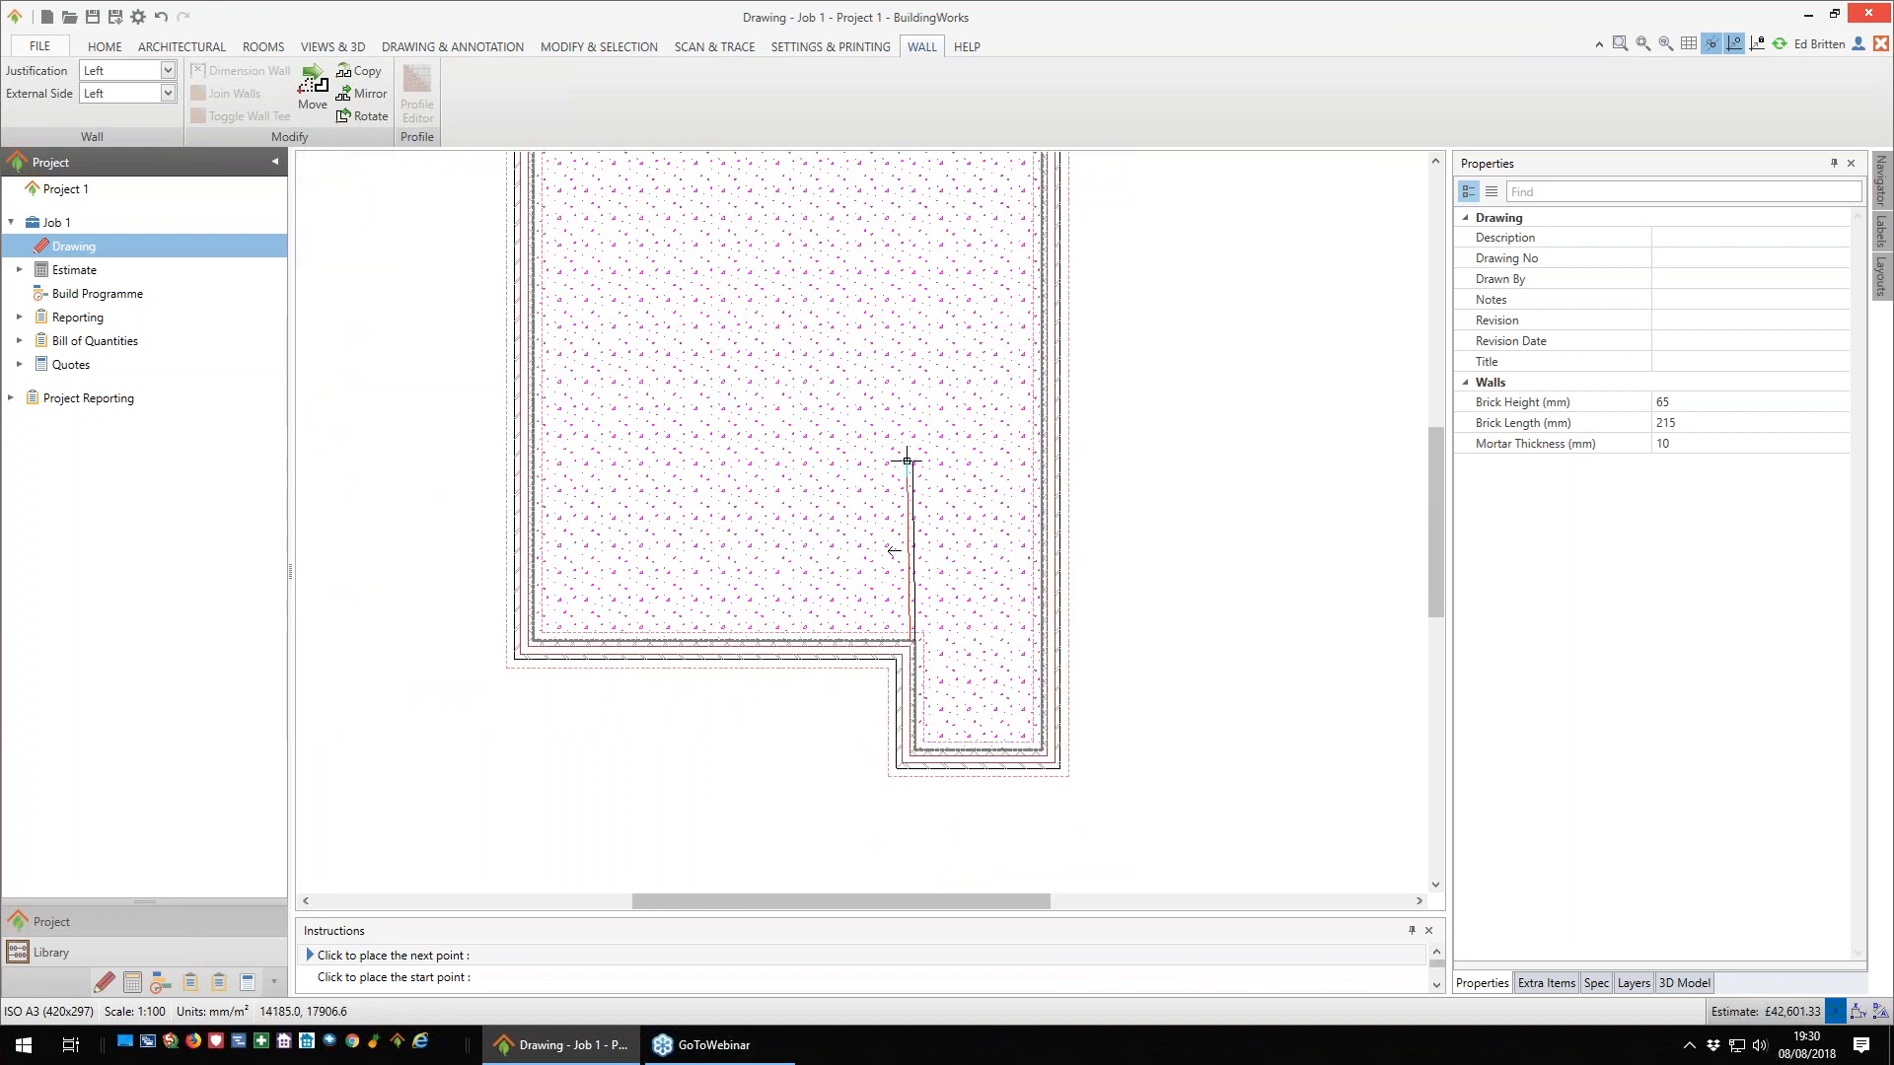
scroll(906, 460, up, 2)
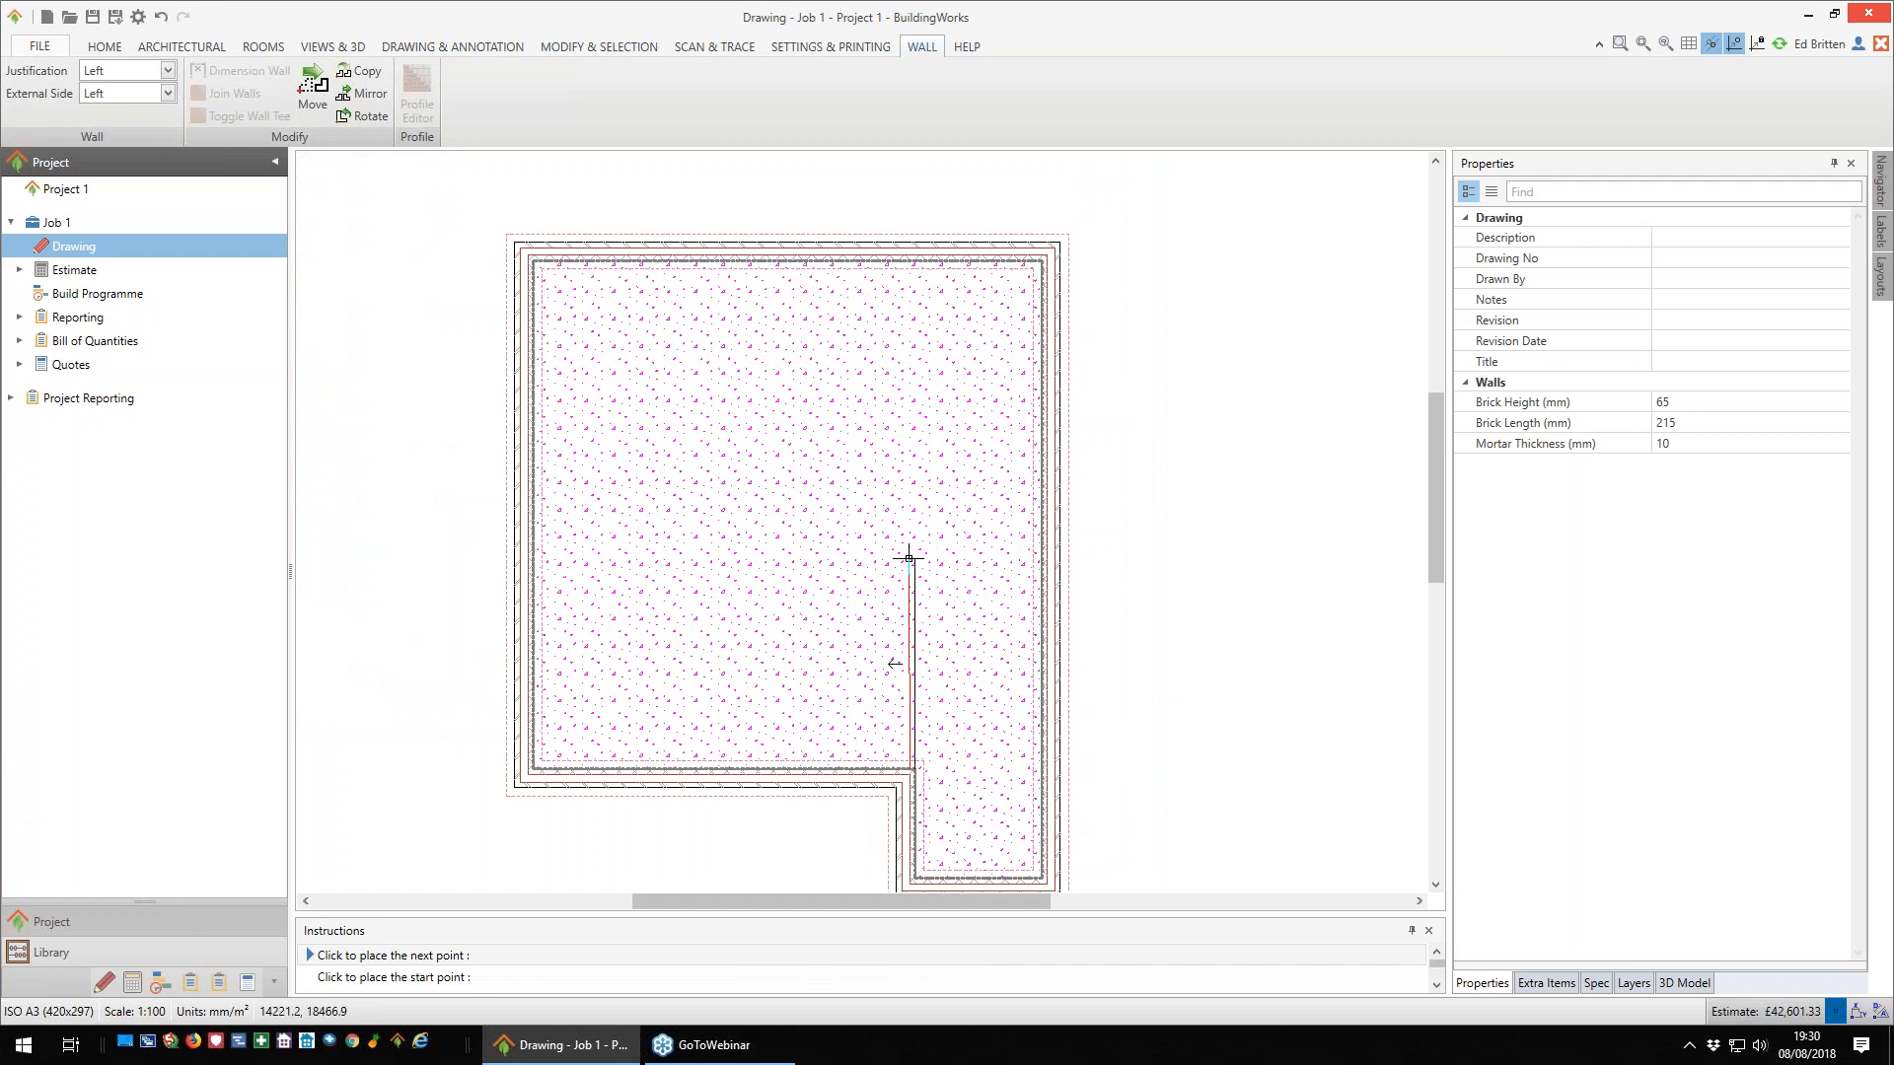
key(Up)
text(3000)
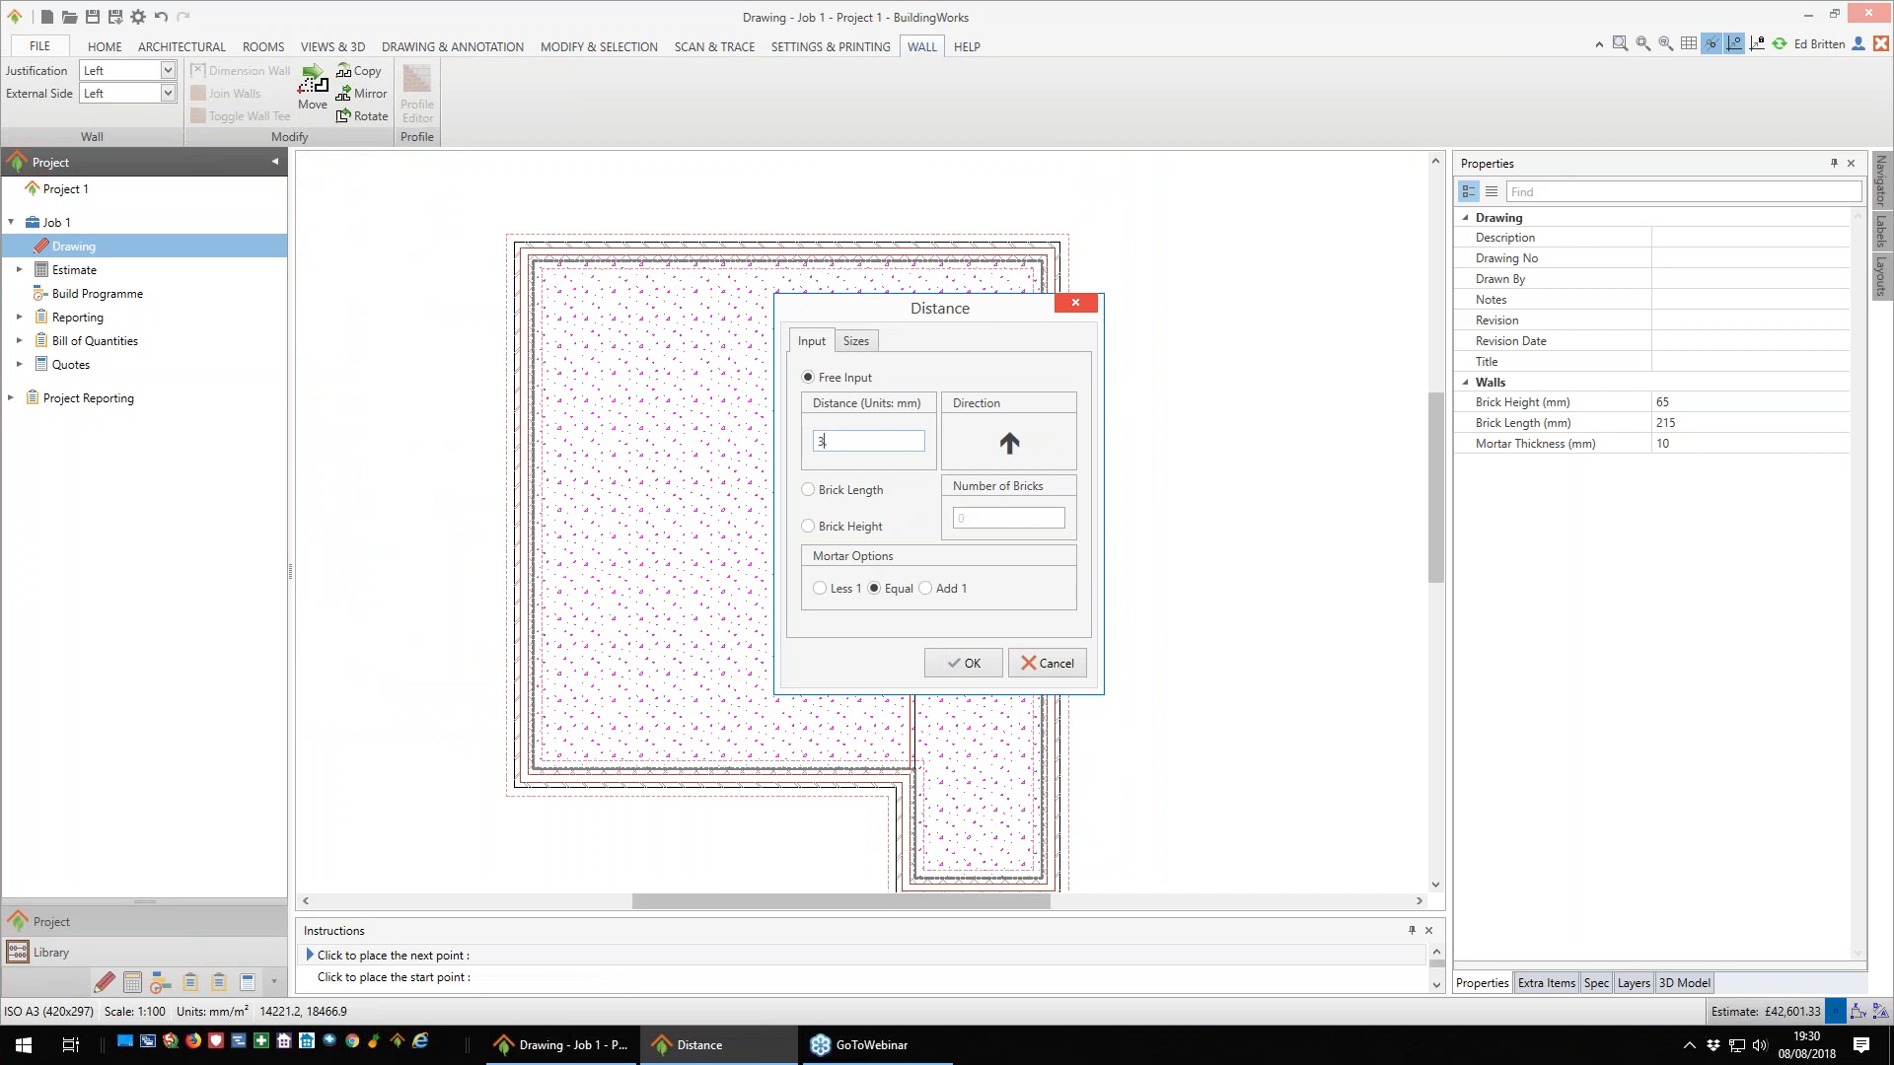
key(Return)
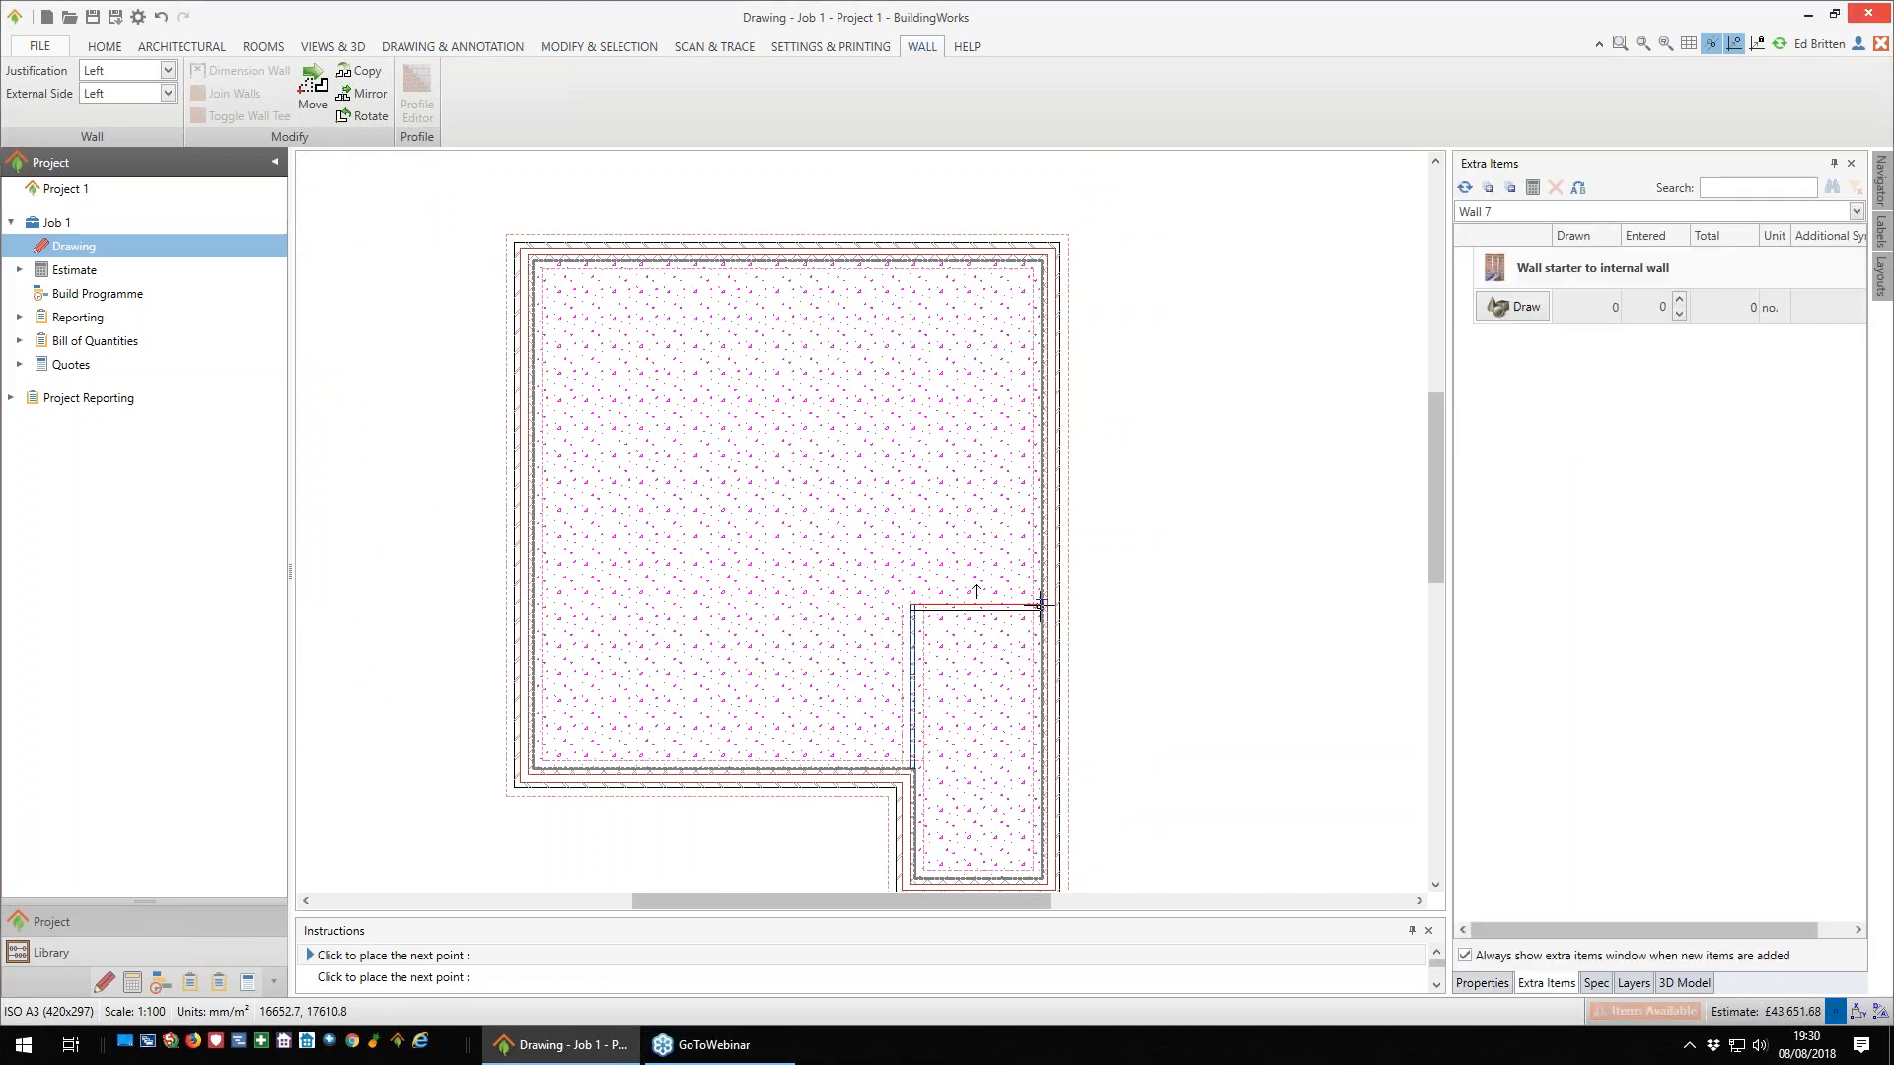
click(1029, 606)
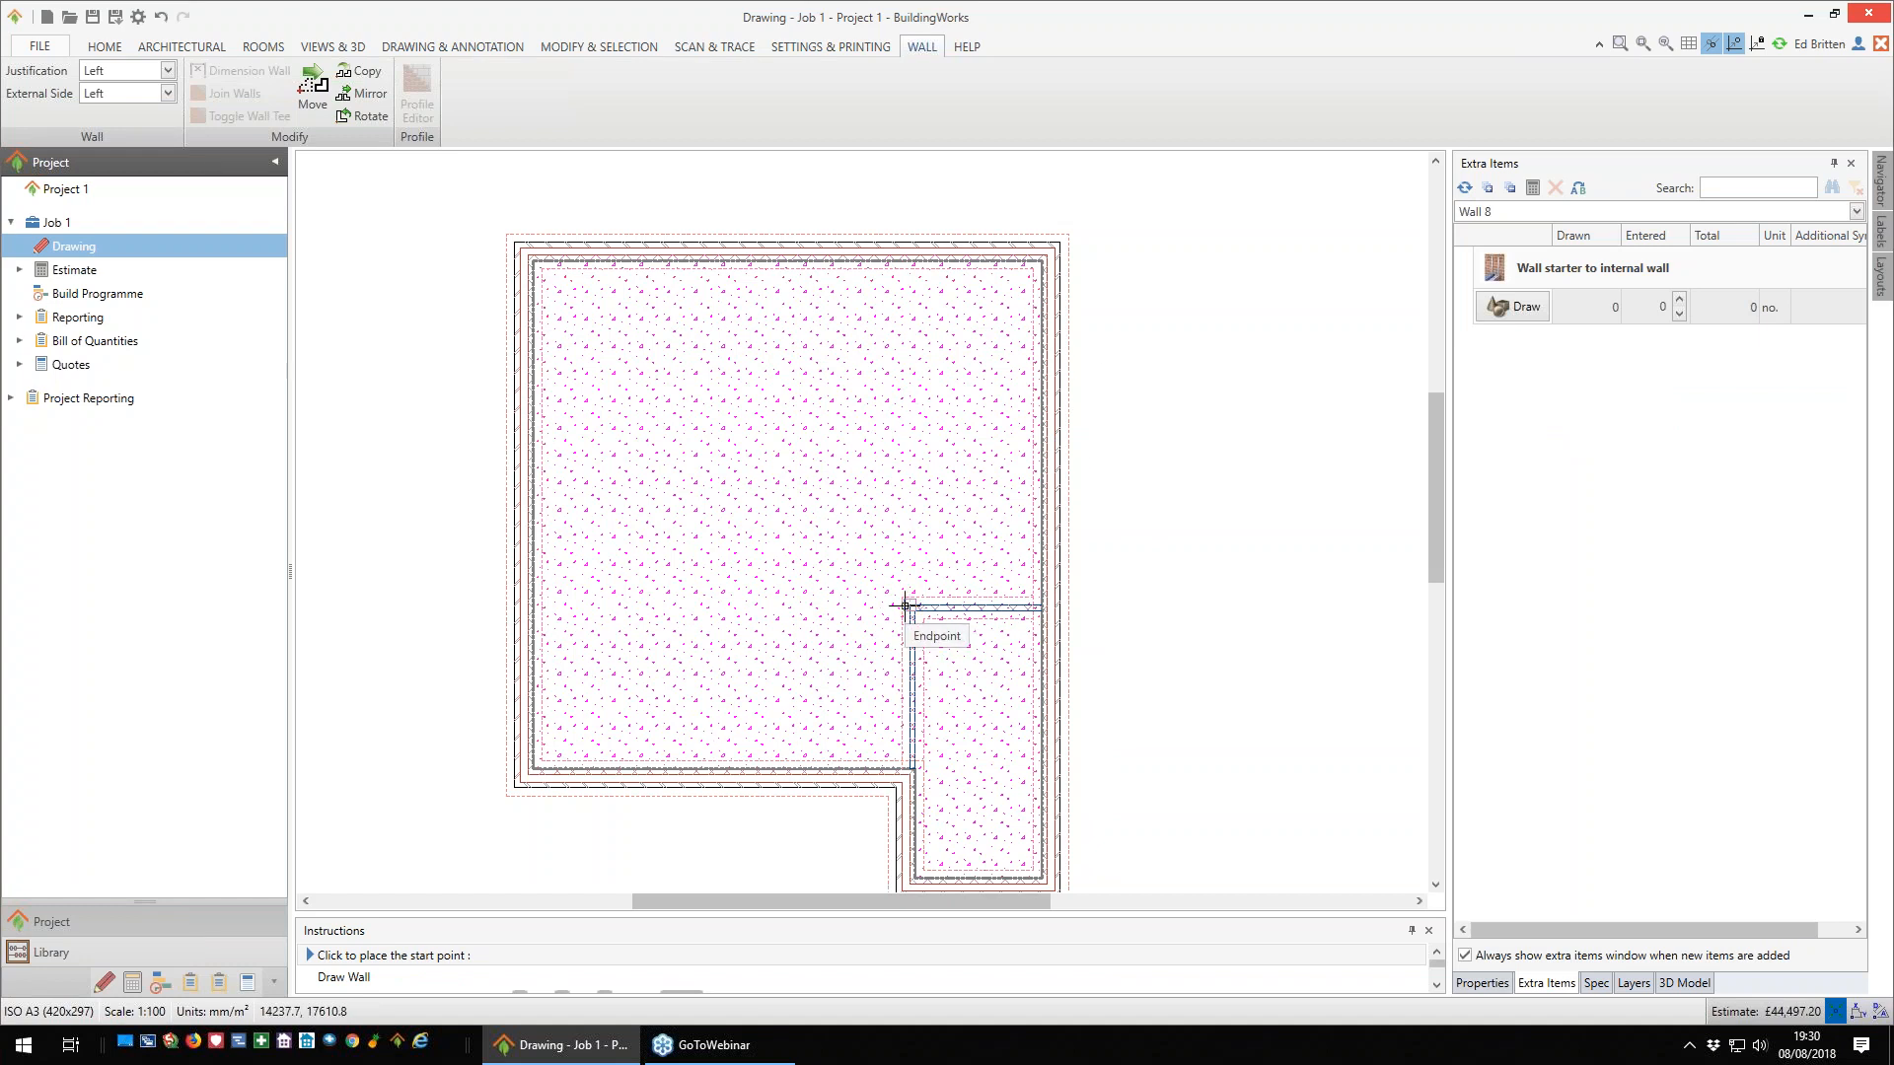
- Draw an internal wall 3500 mm down from the upper exterior wall's midpoint, with walls from its end across to both side walls
click(798, 269)
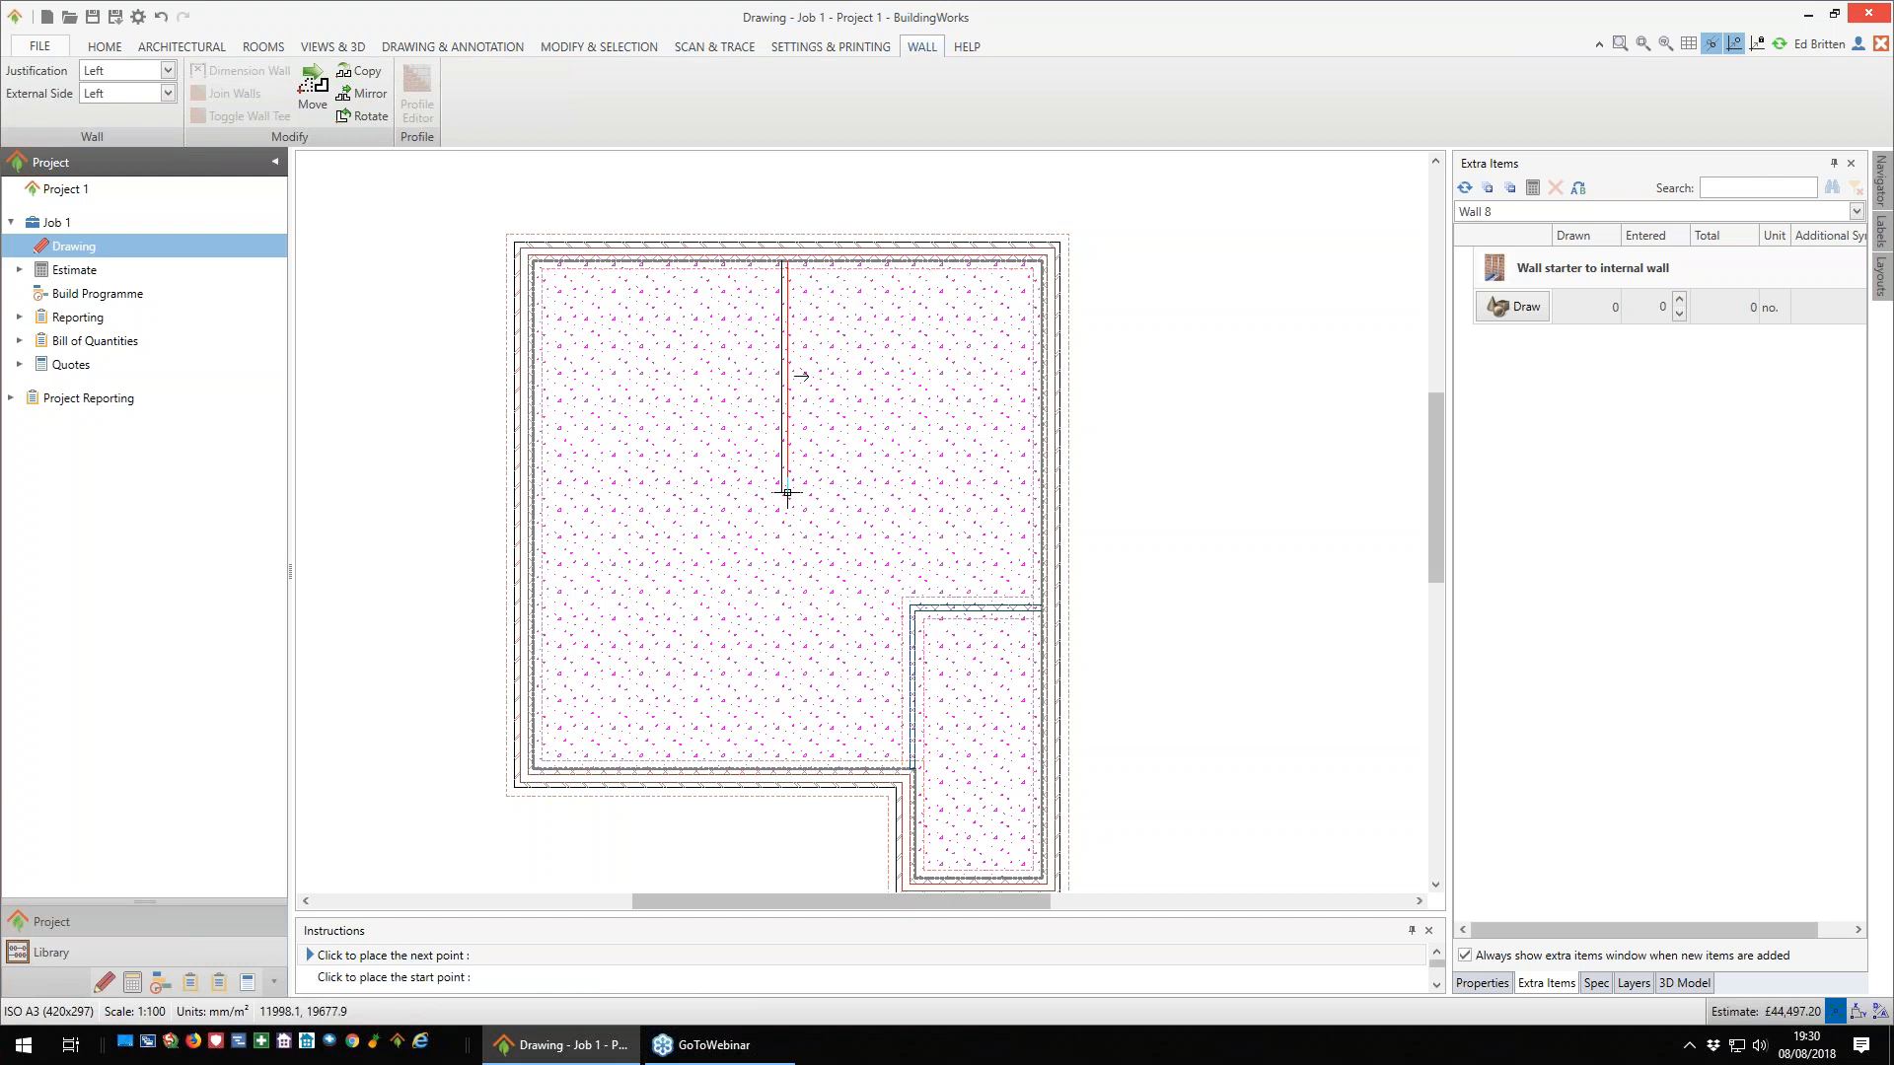
key(Return)
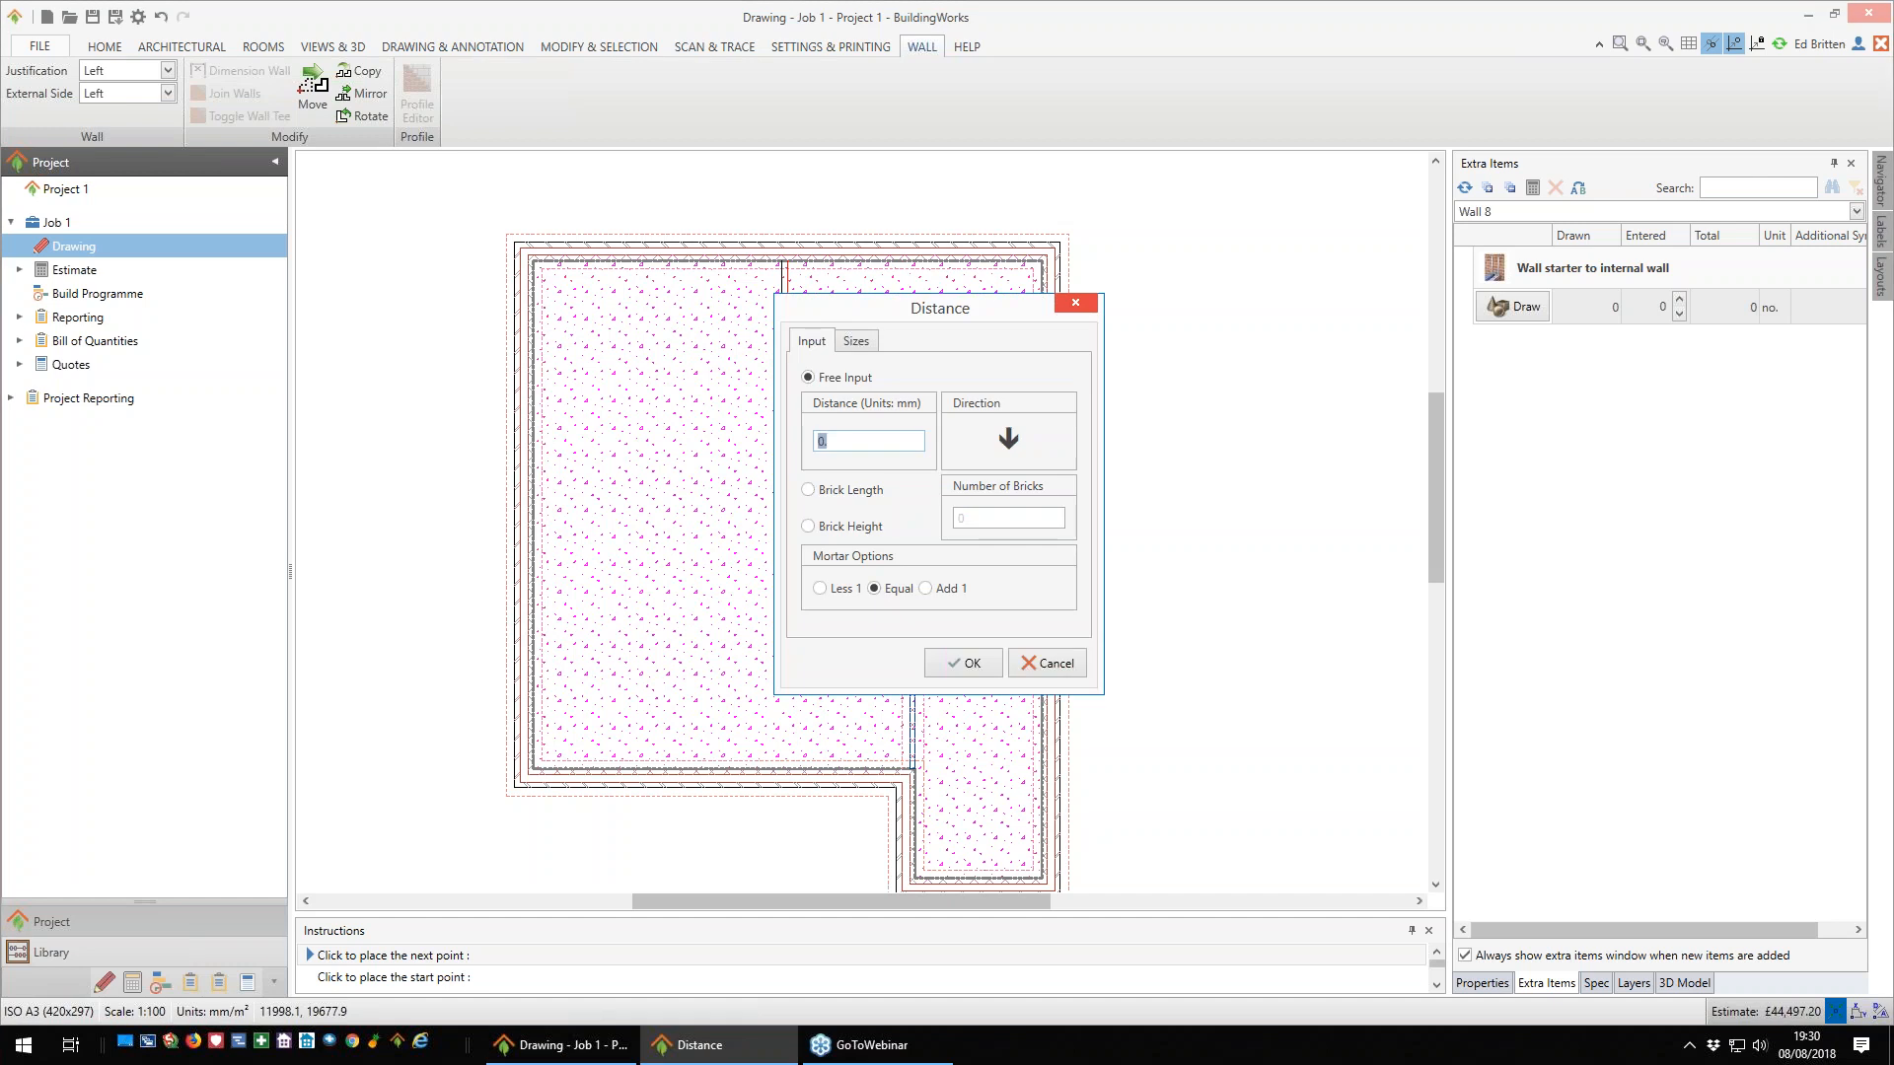
text(3500)
key(Return)
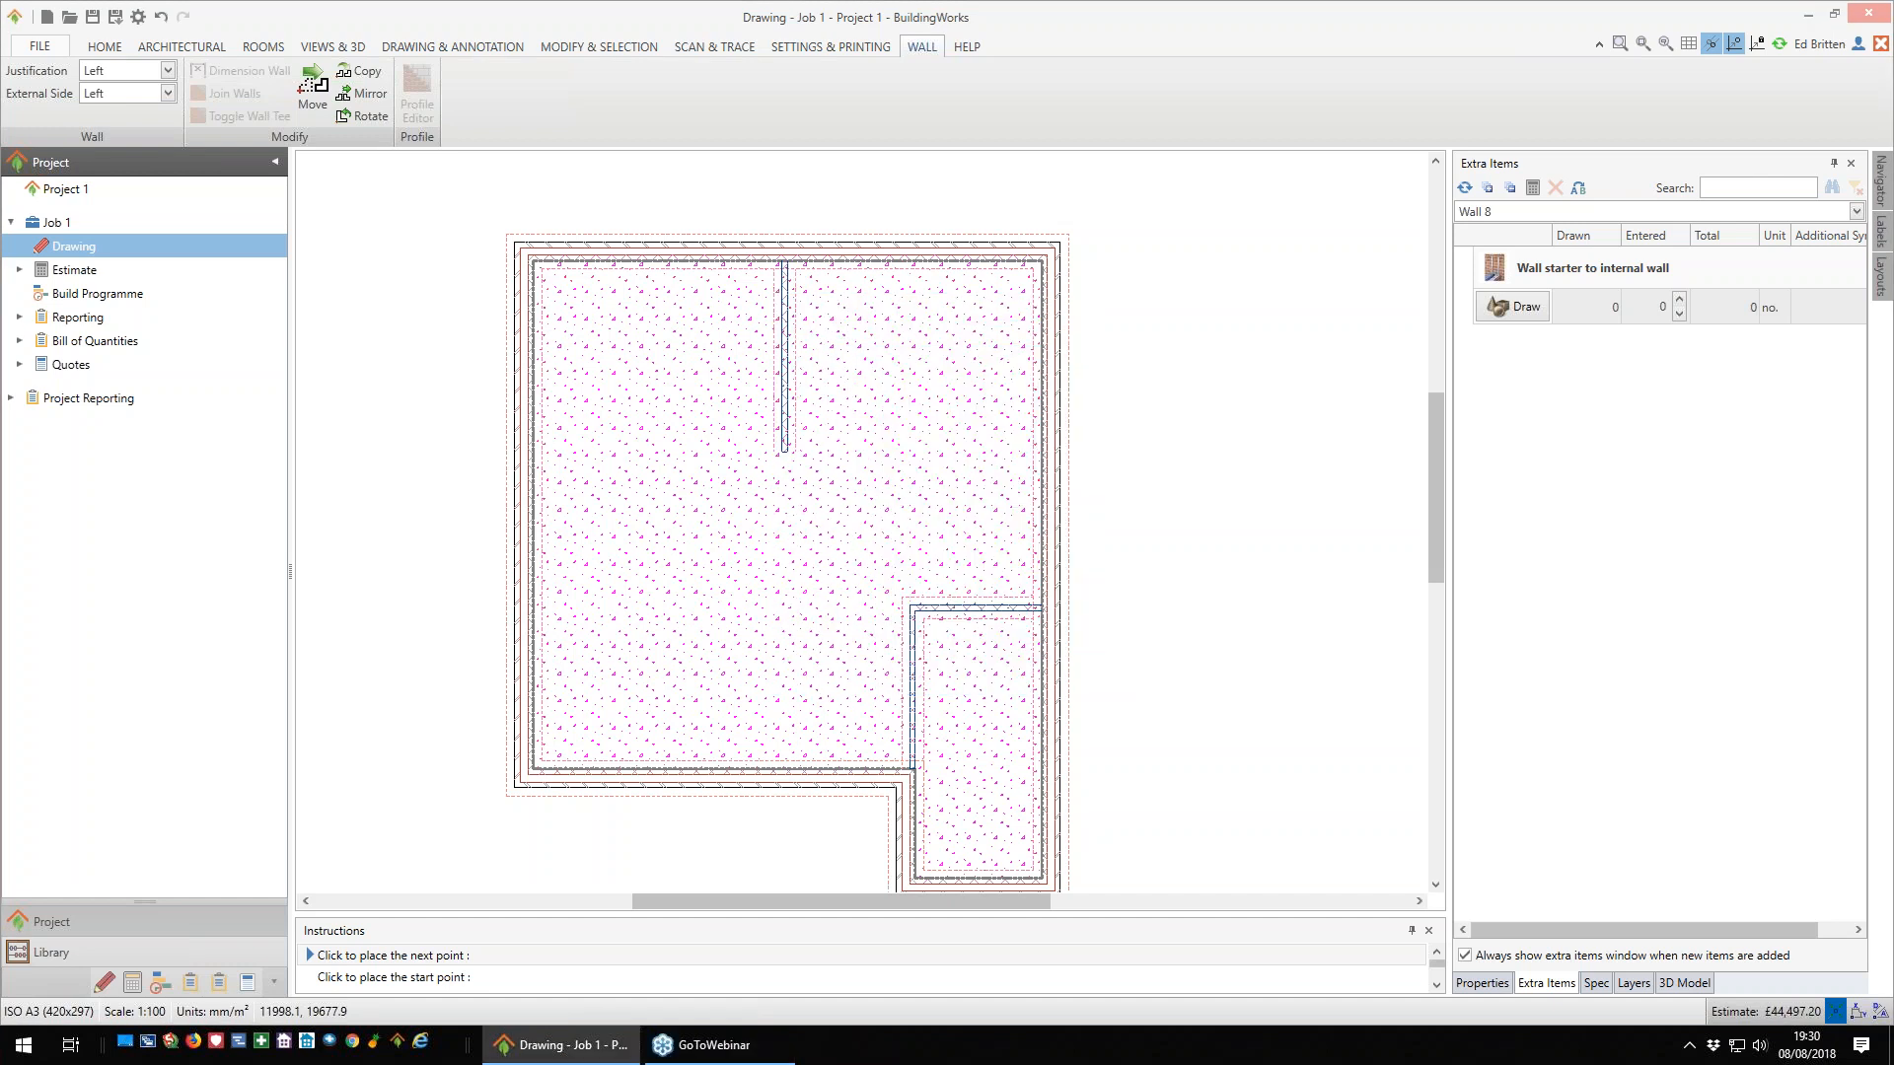
click(1031, 453)
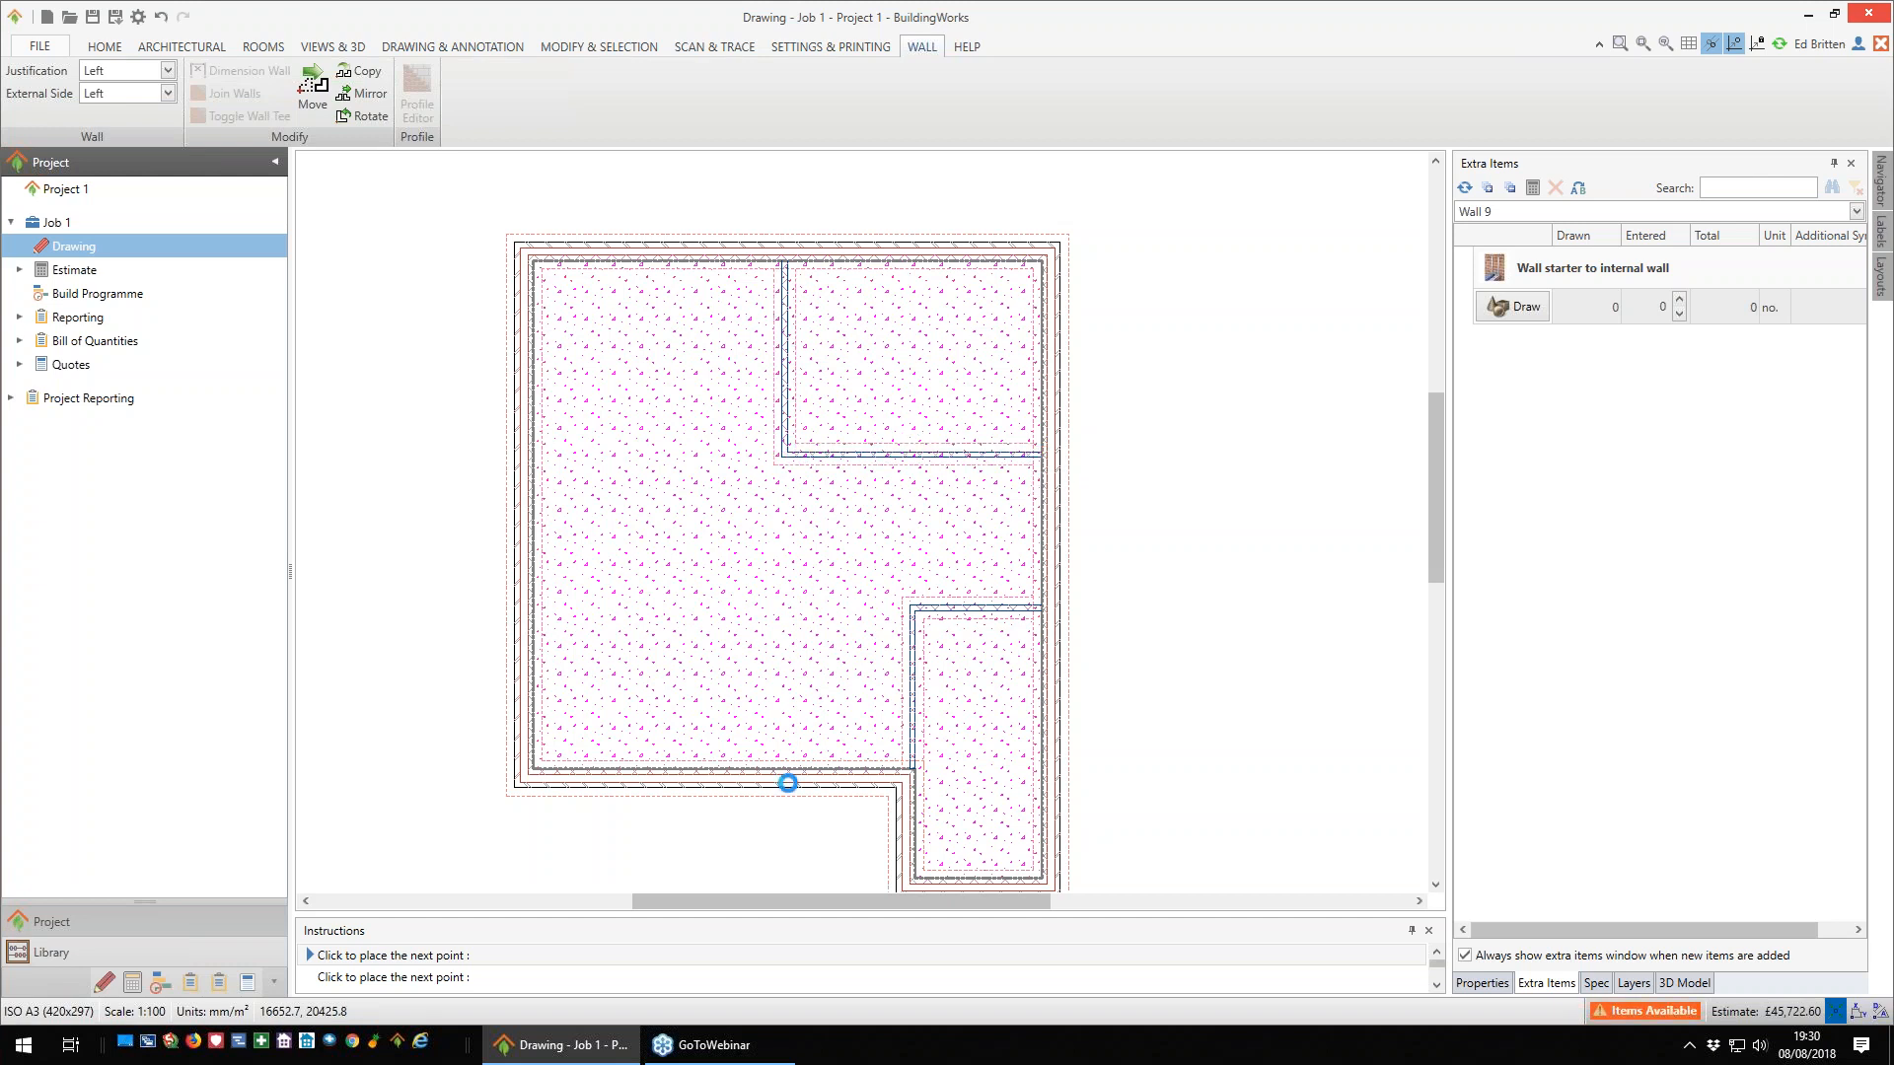
click(780, 456)
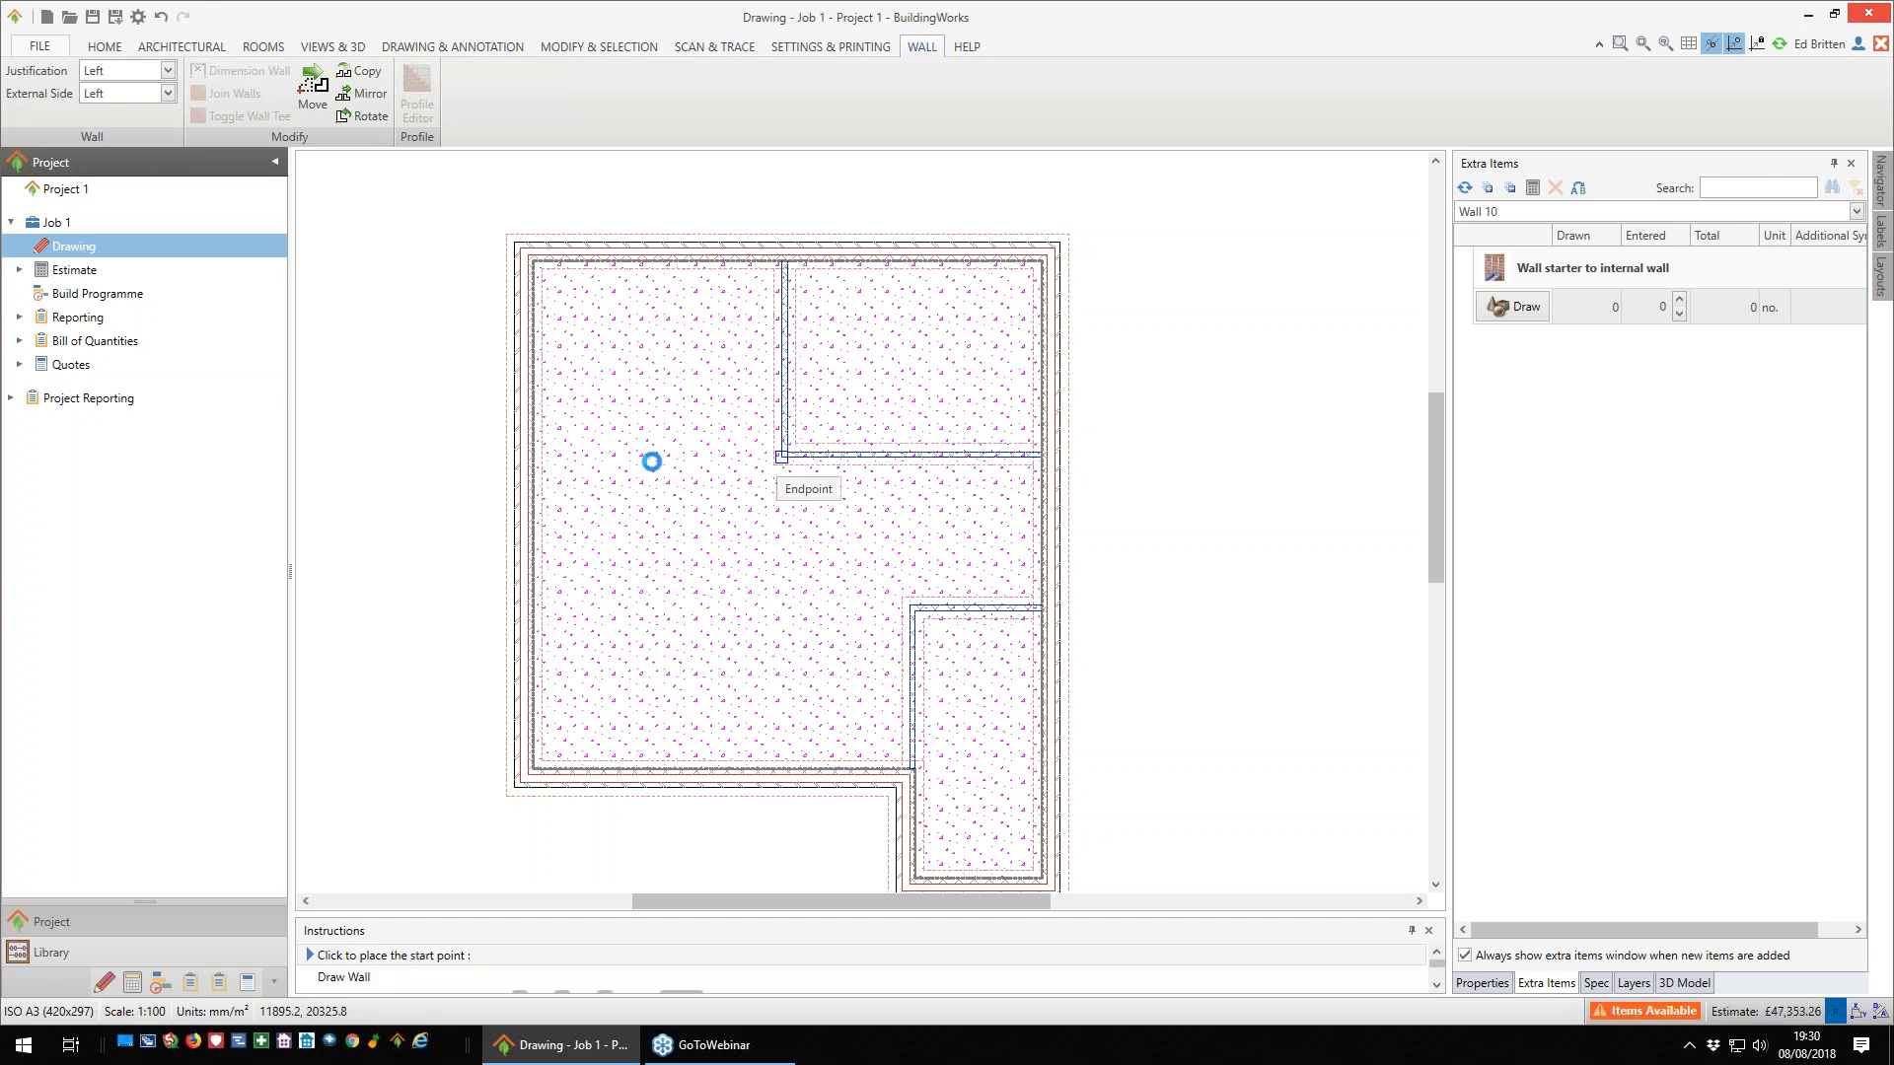
click(533, 458)
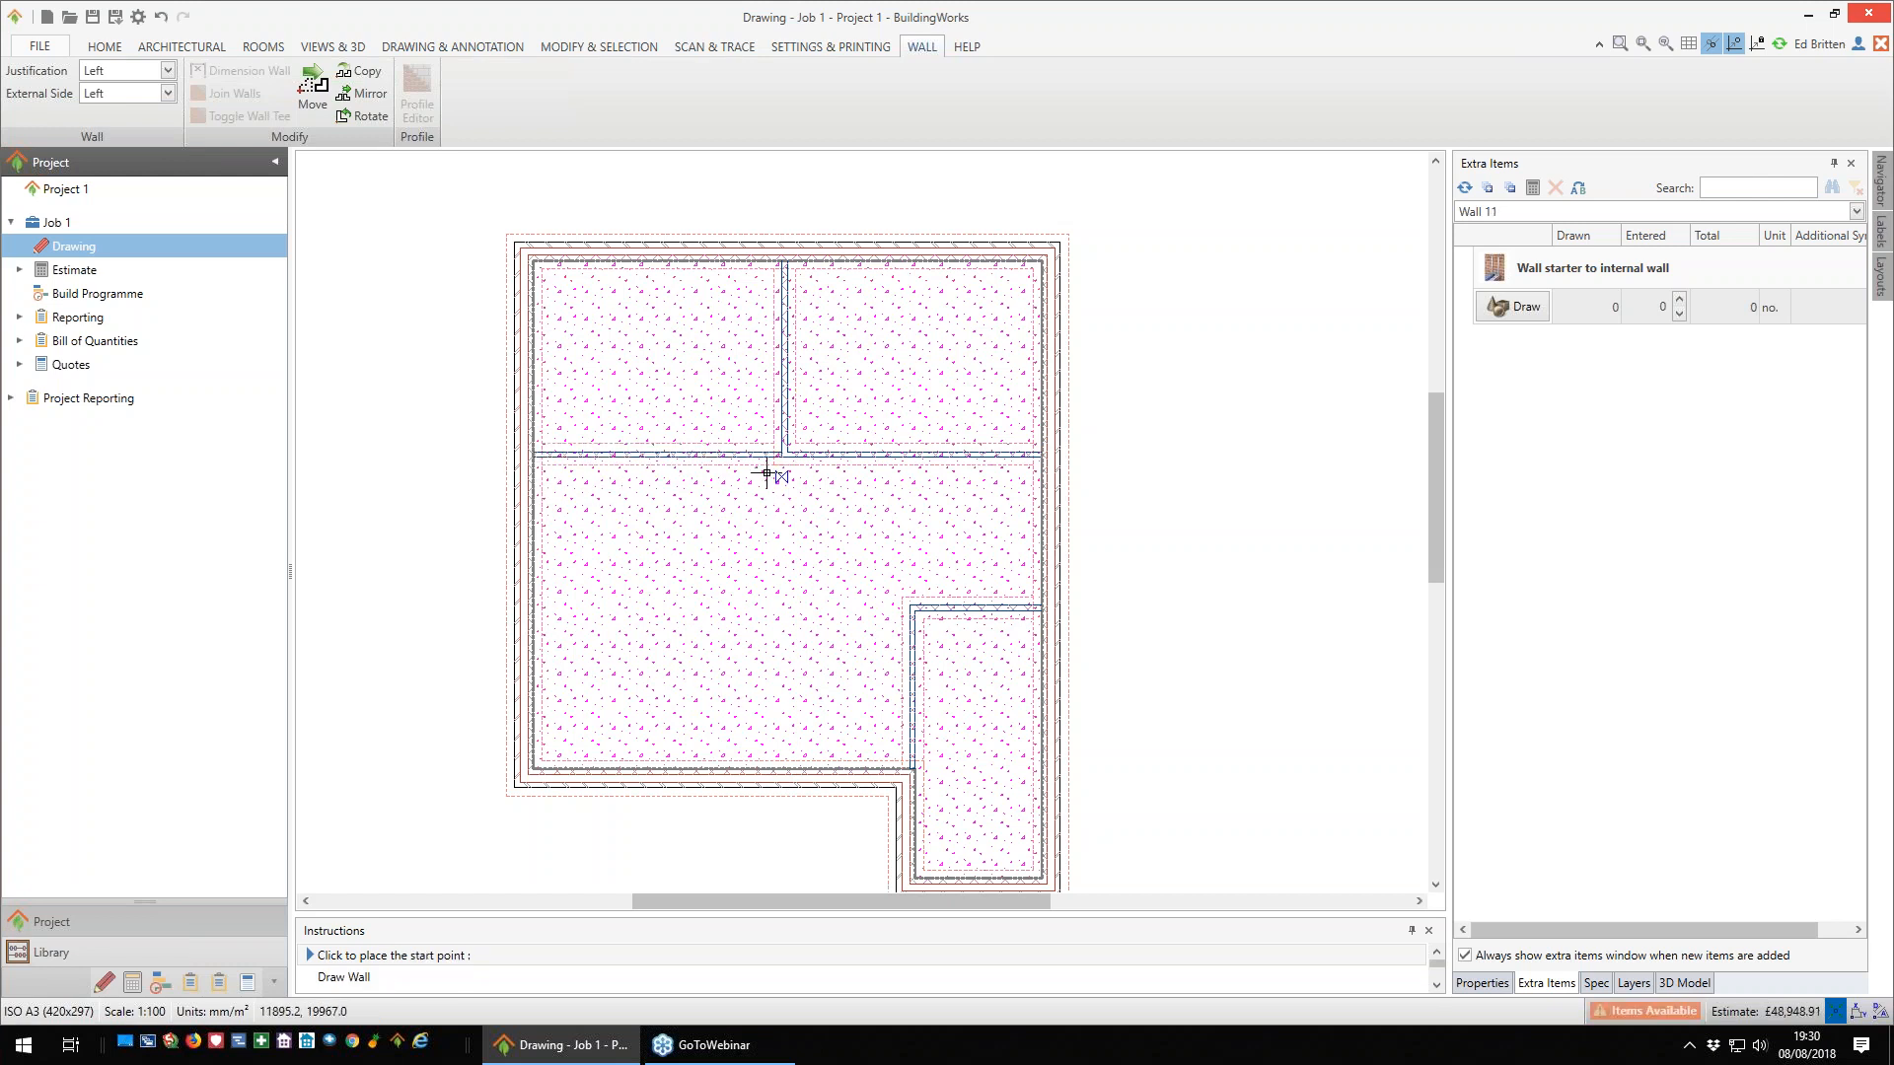
- Draw an internal wall from the central wall junction down to the lower exterior wall, with its justification set to Right
click(783, 670)
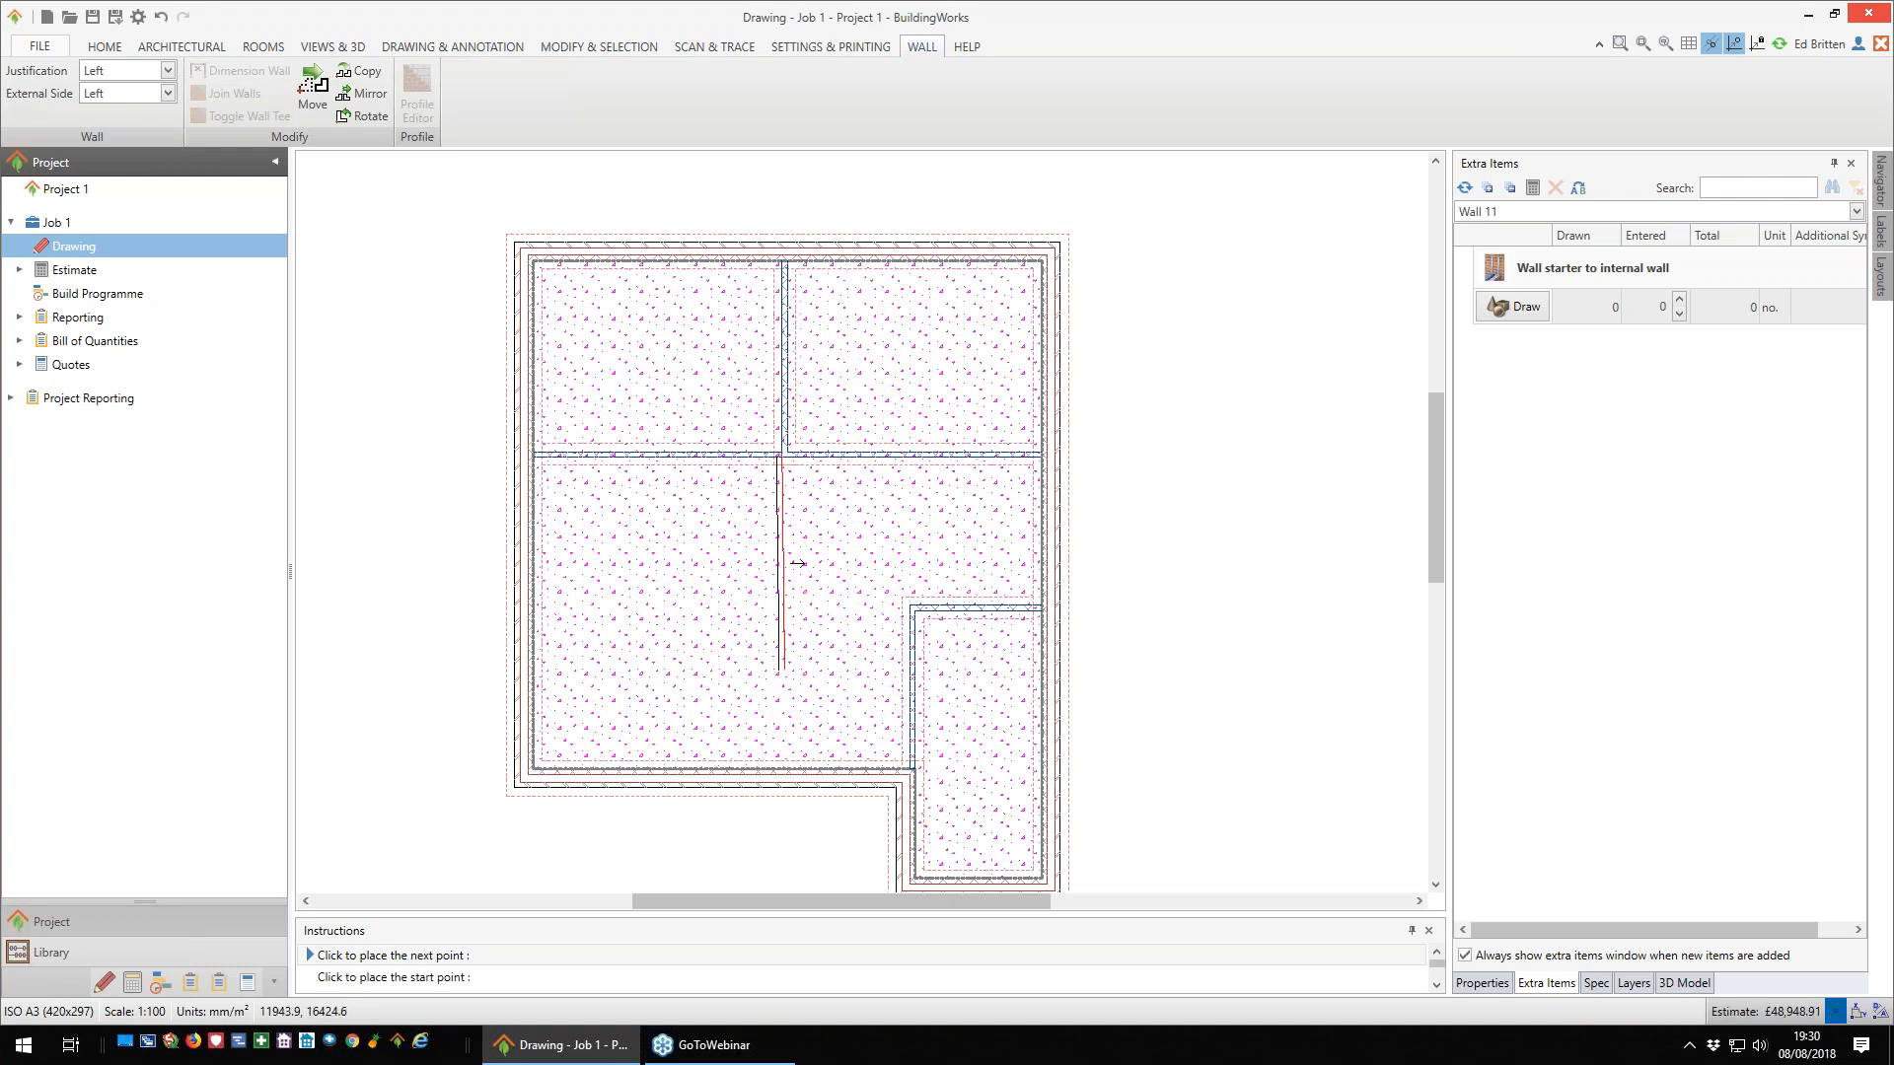
scroll(798, 564, up, 1)
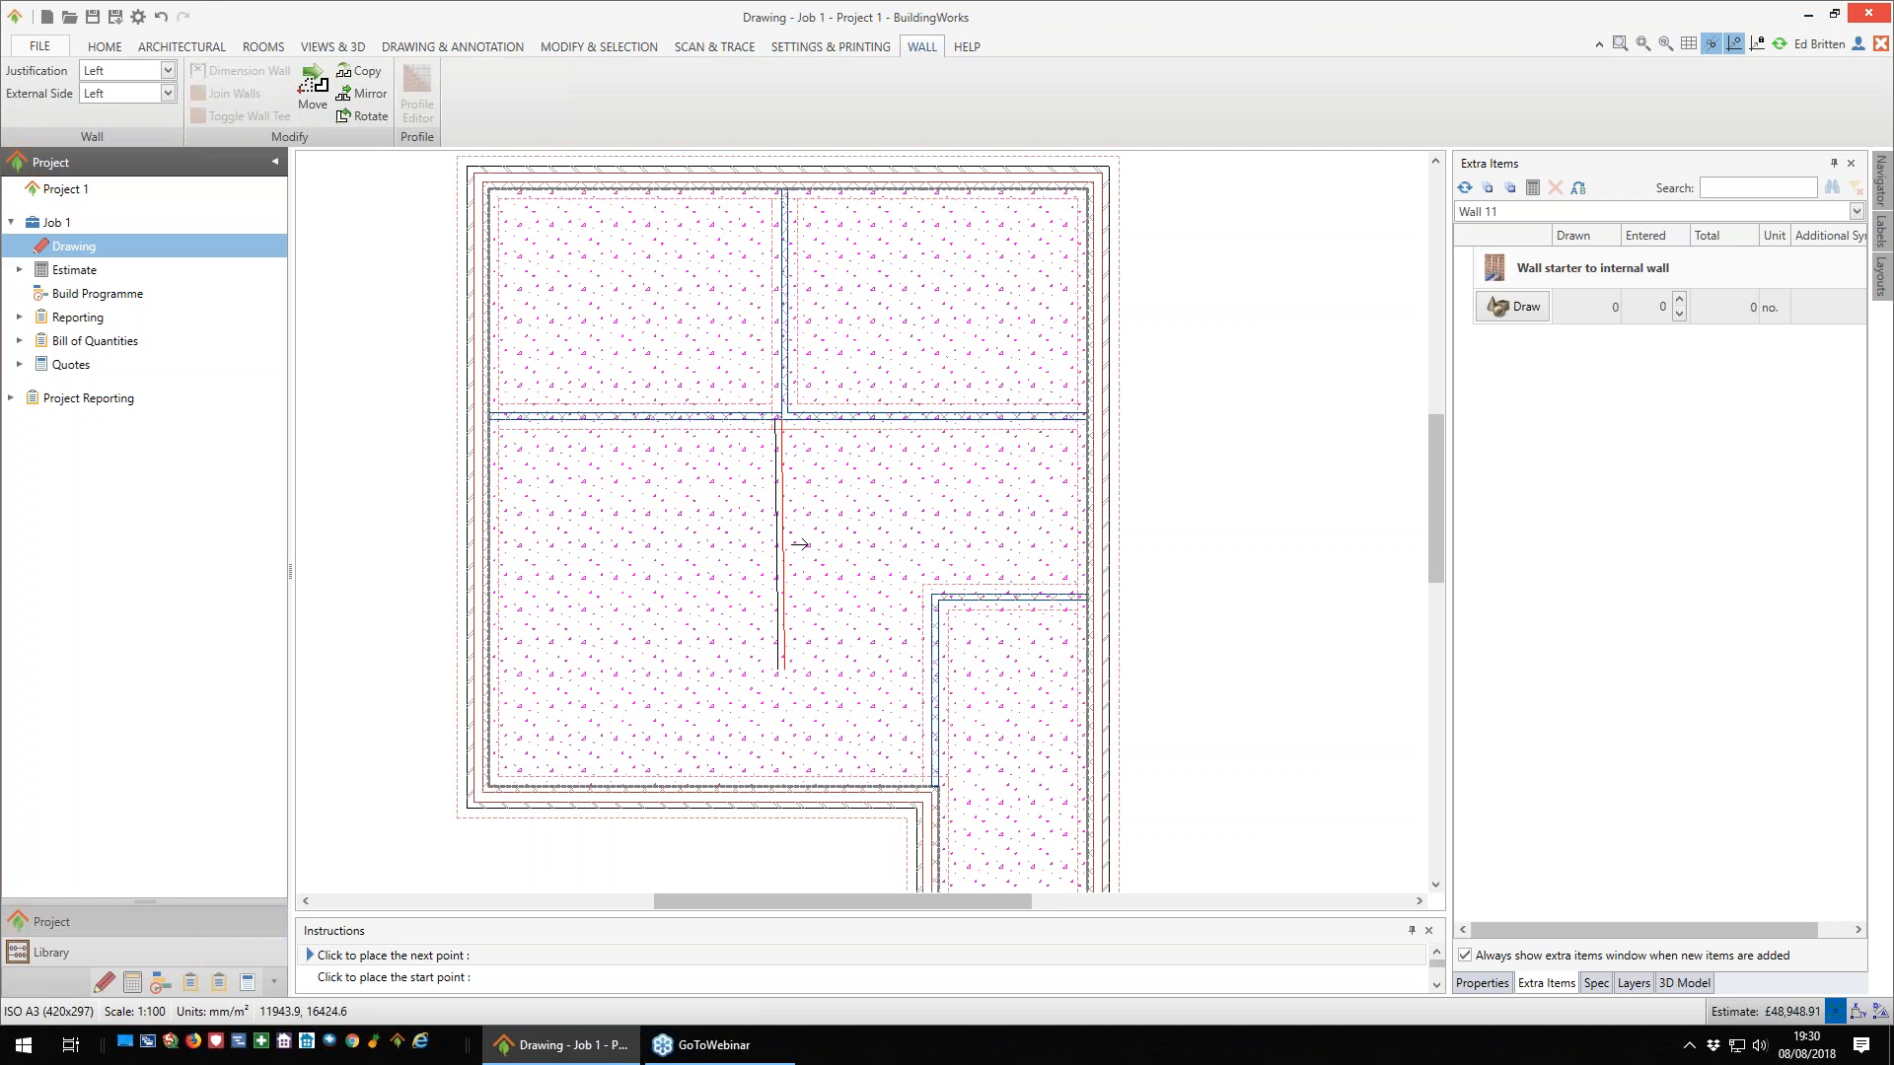
key(space)
key(space)
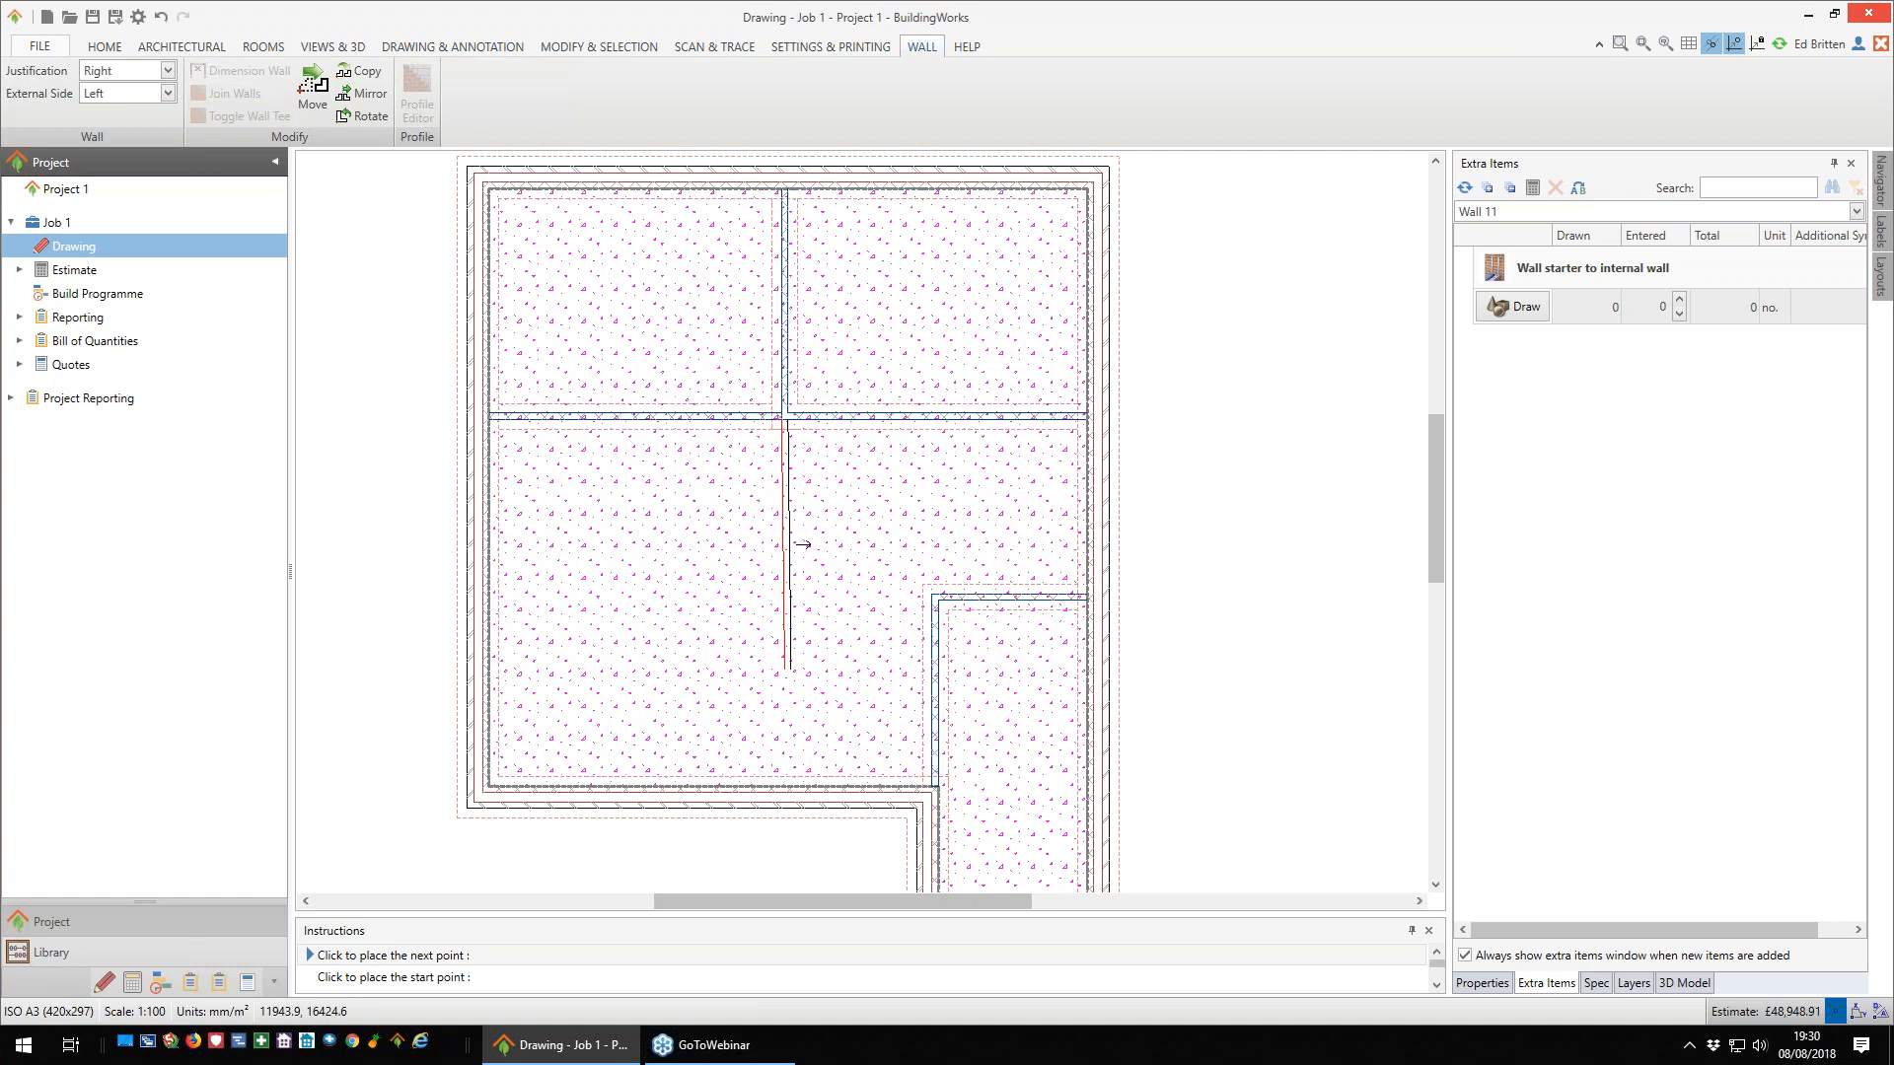
click(779, 784)
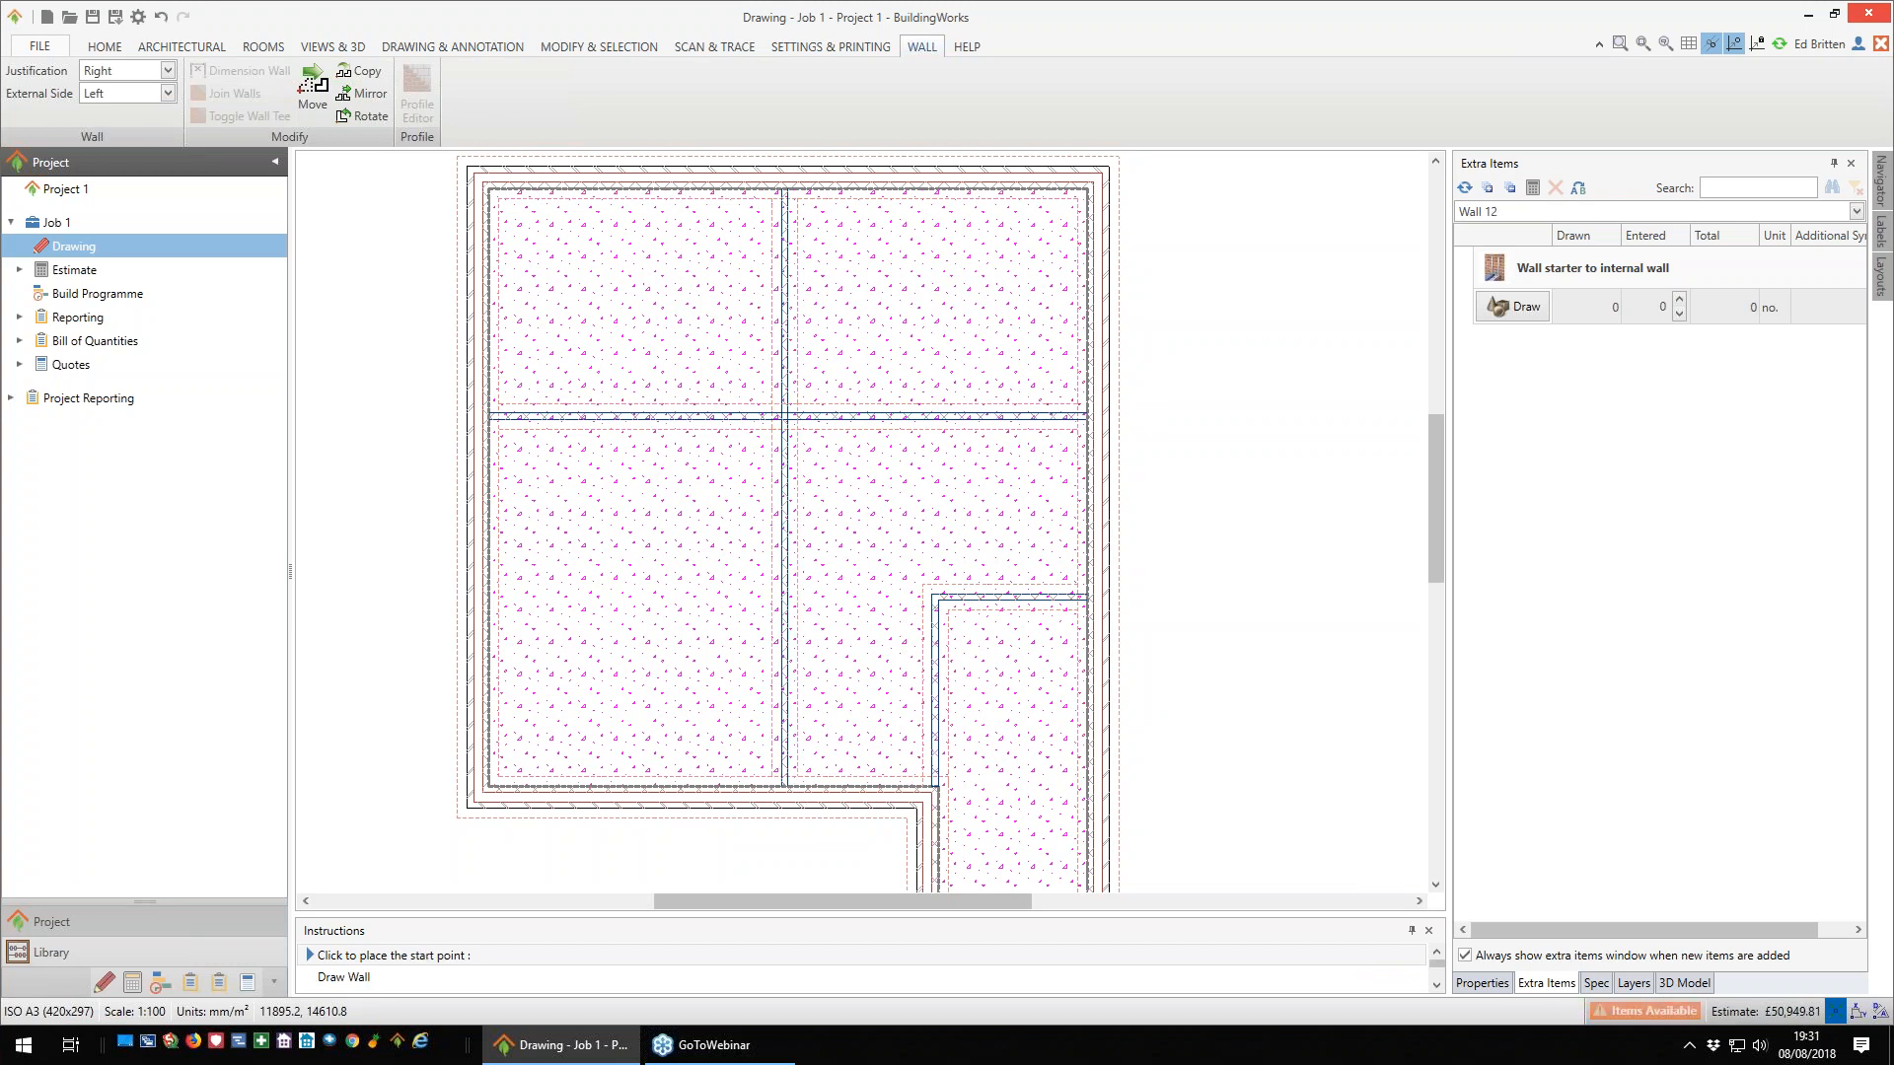
scroll(1241, 557, down, 2)
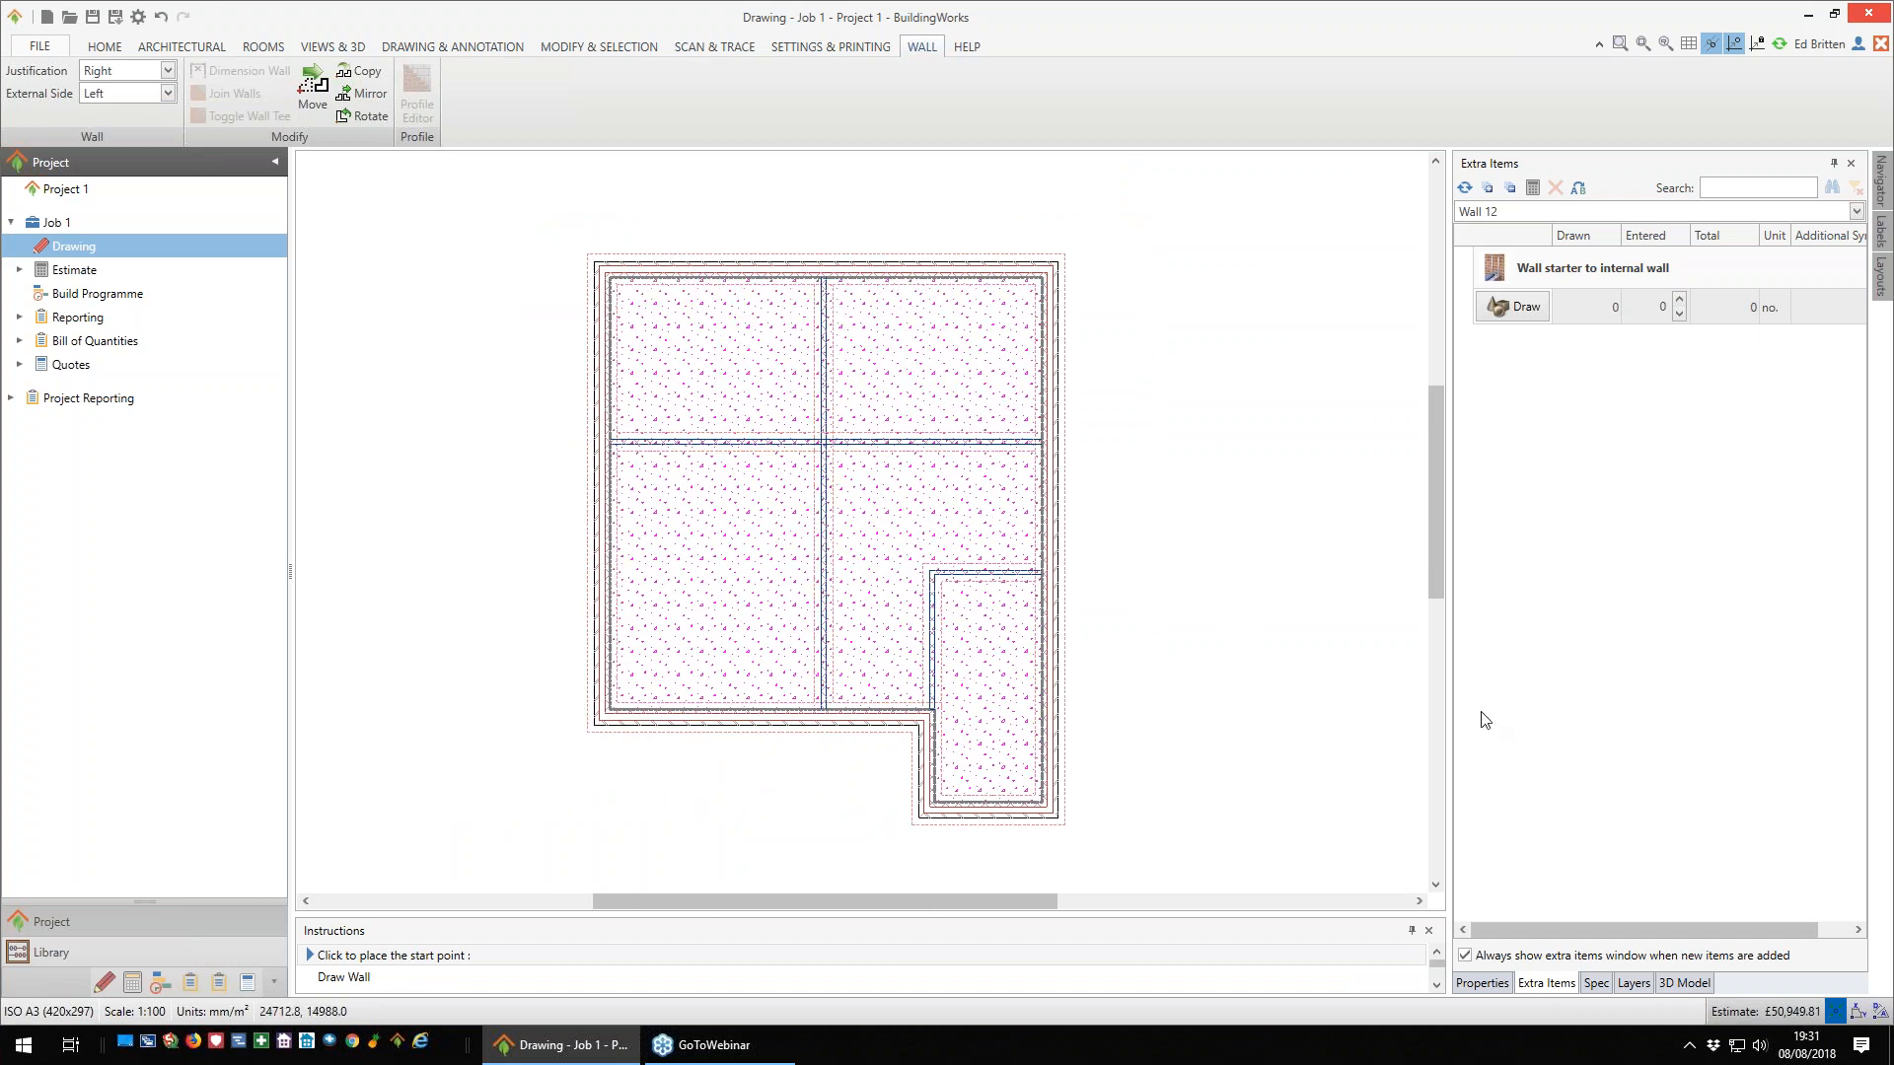
- Examine the internal wall layout in the 3D model
click(1687, 984)
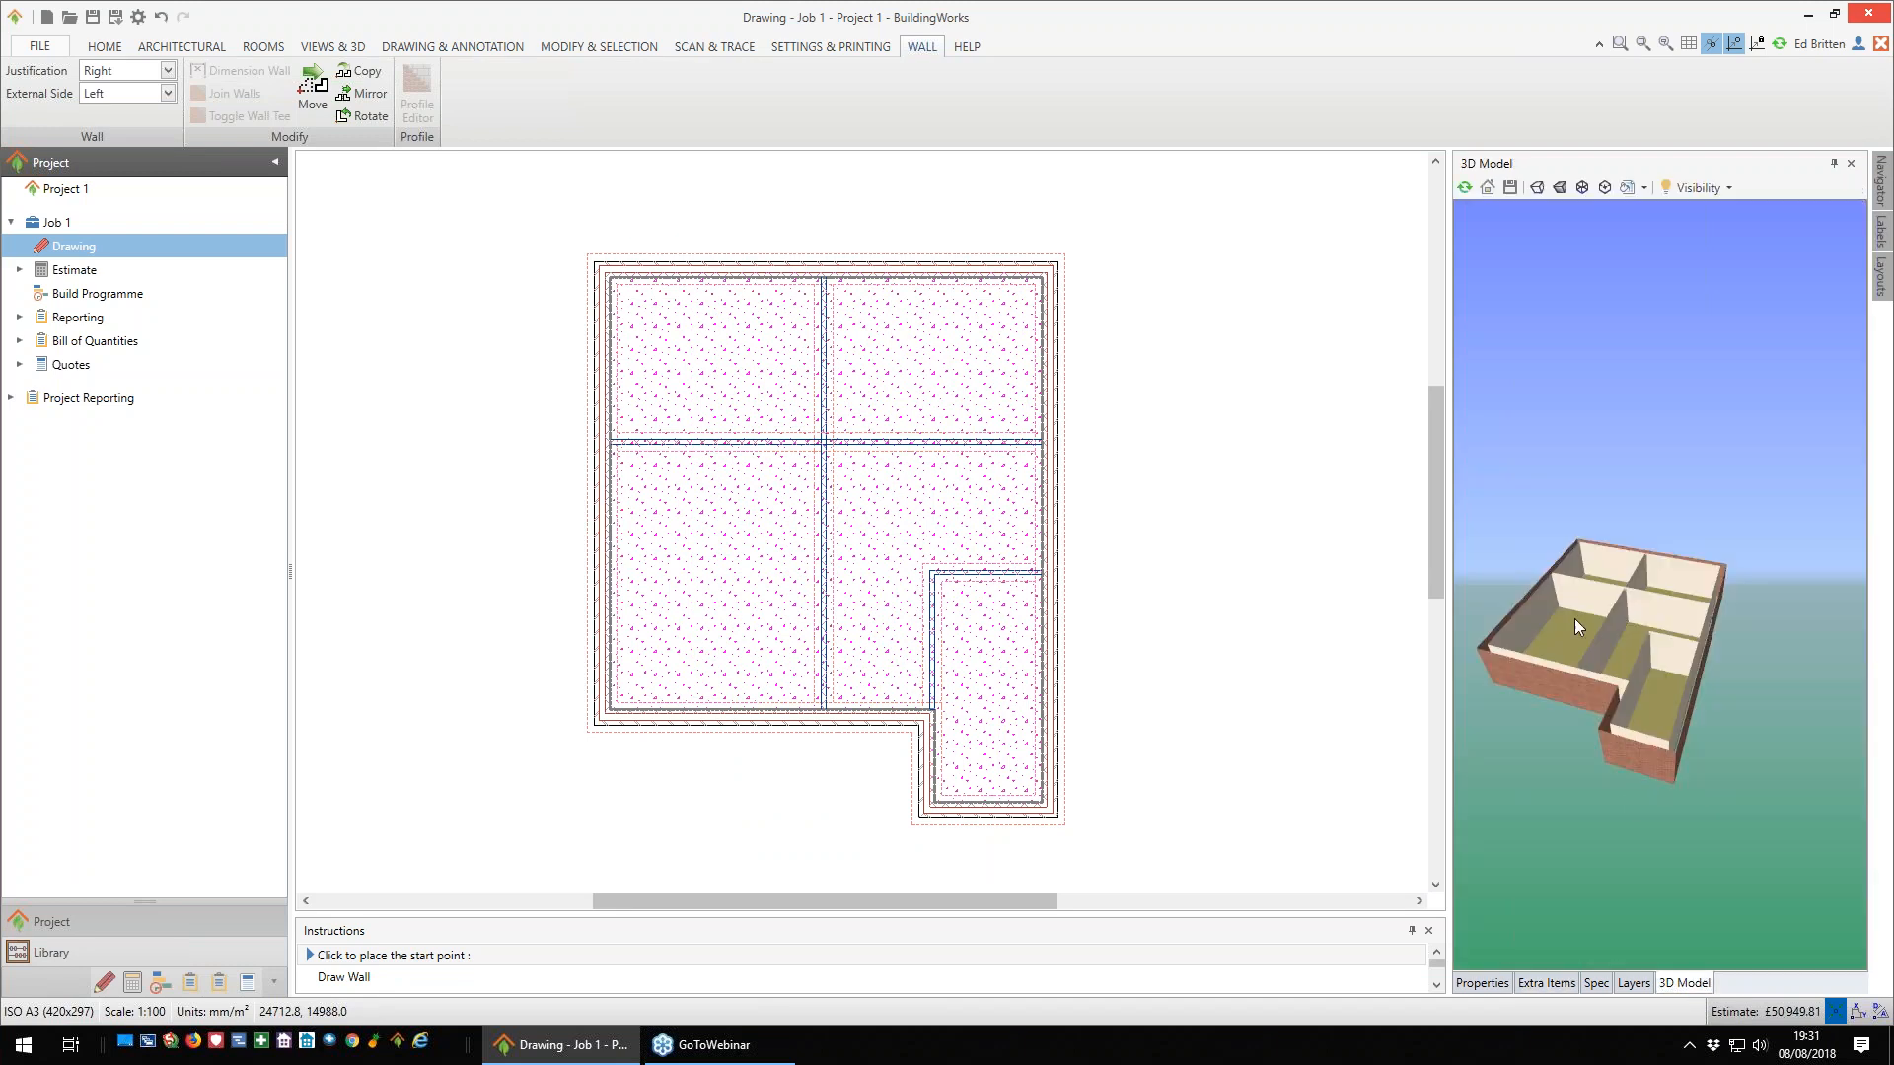
scroll(1608, 626, up, 3)
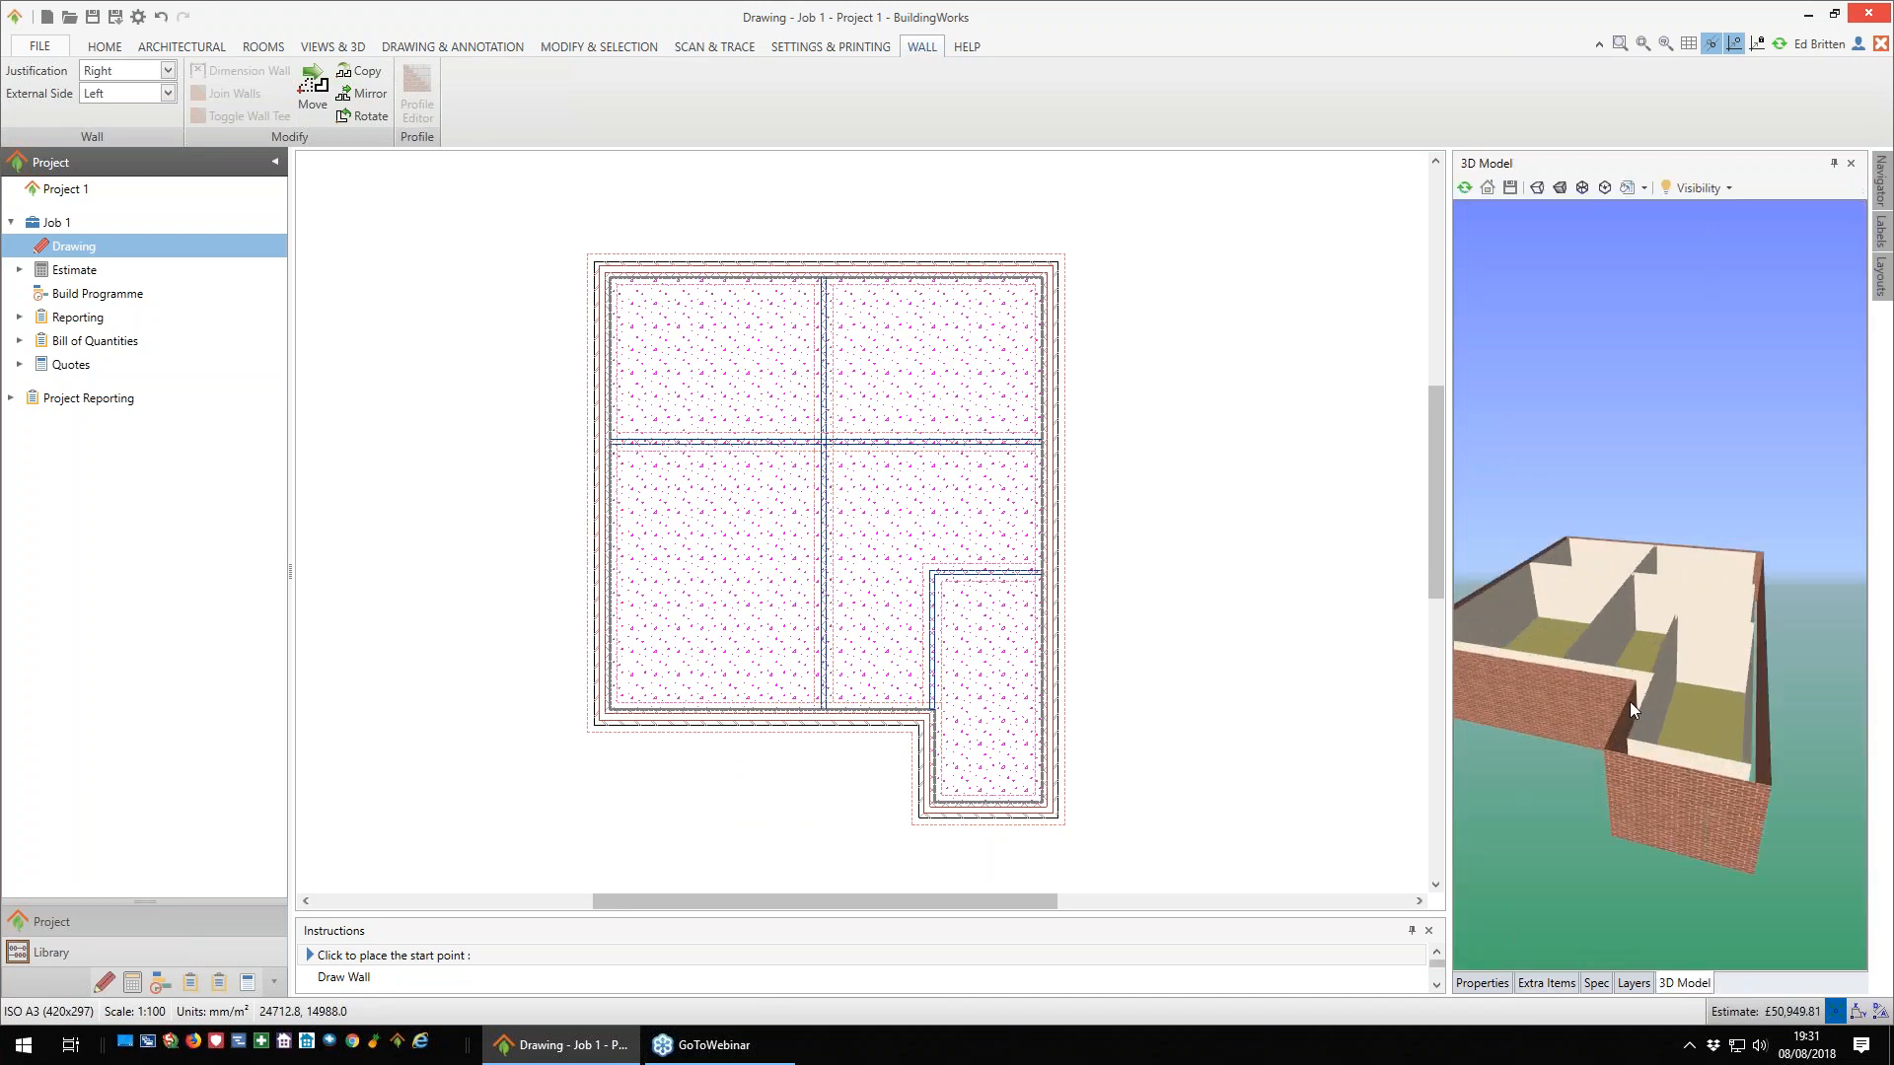
drag(1642, 701, 1642, 696)
- End wall drawing and review the properties and extra items of the lower central internal wall
click(1497, 983)
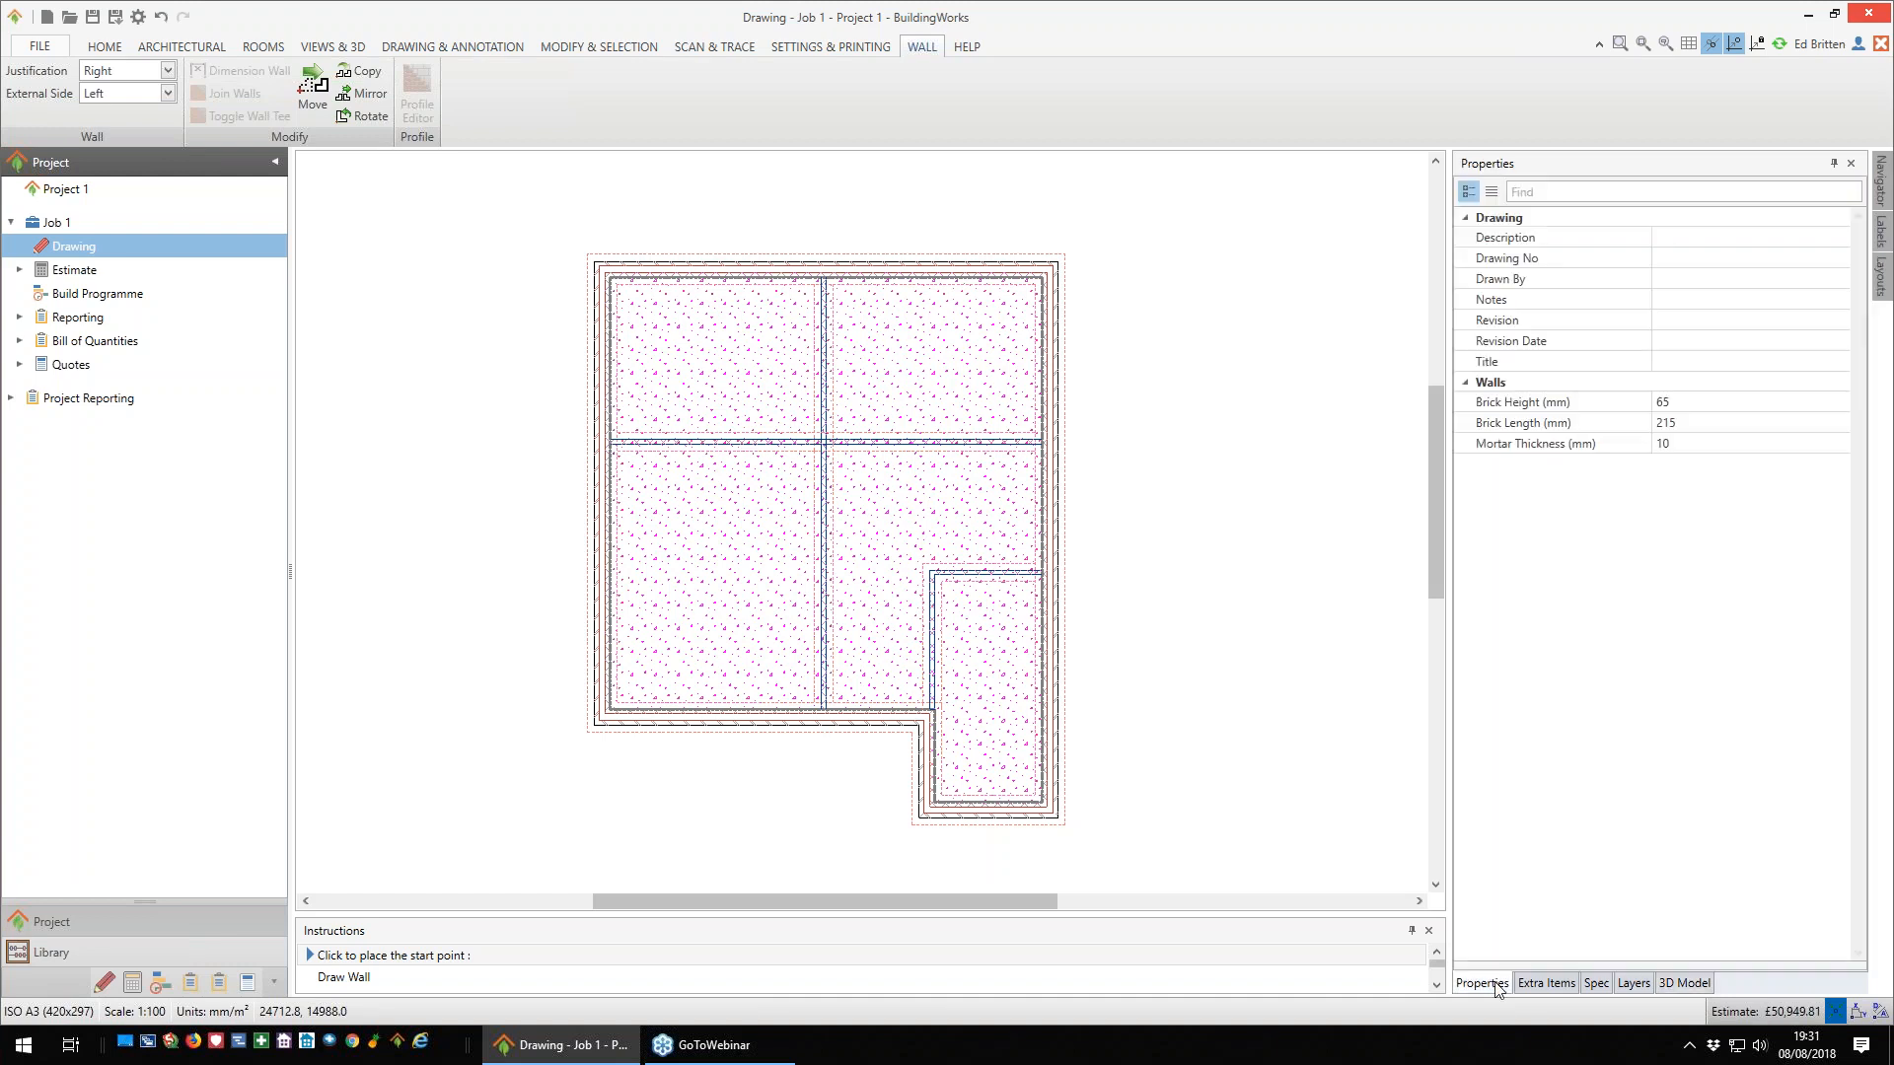
scroll(796, 615, up, 1)
scroll(796, 615, up, 1)
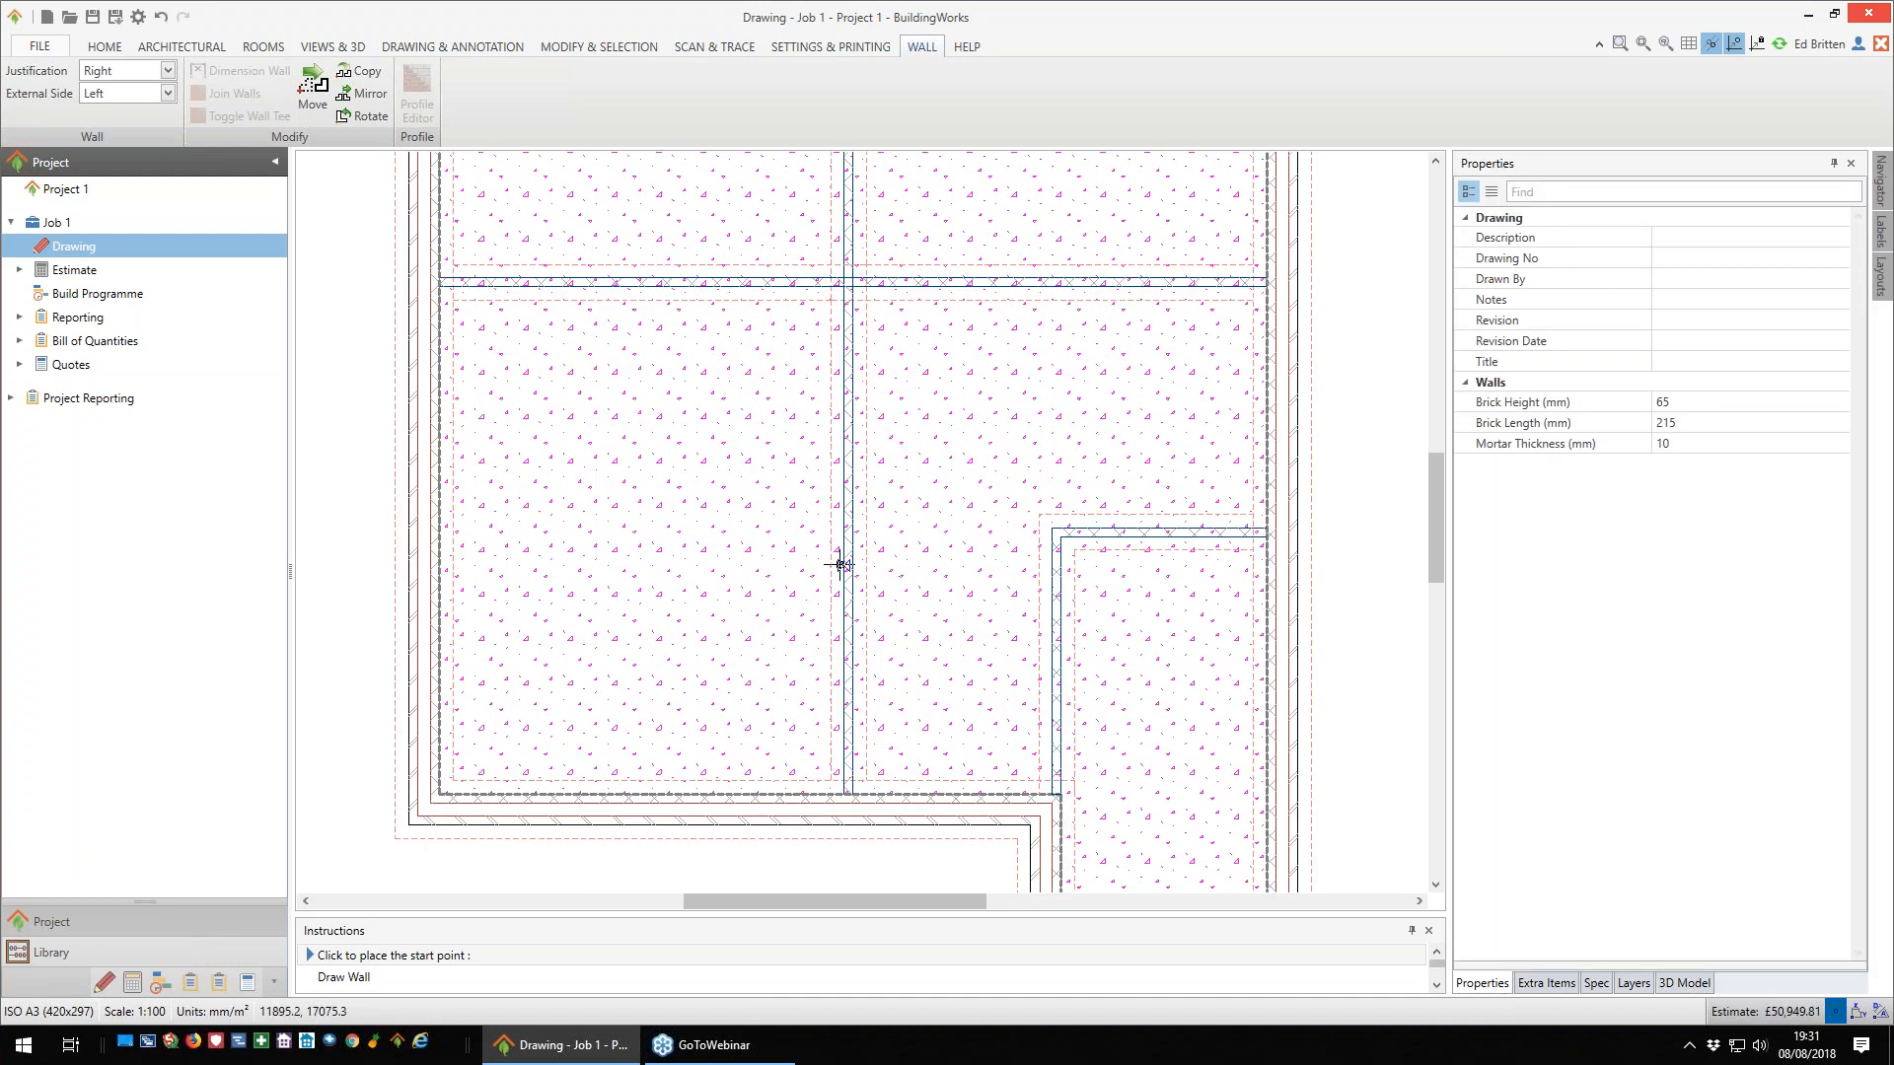
key(Escape)
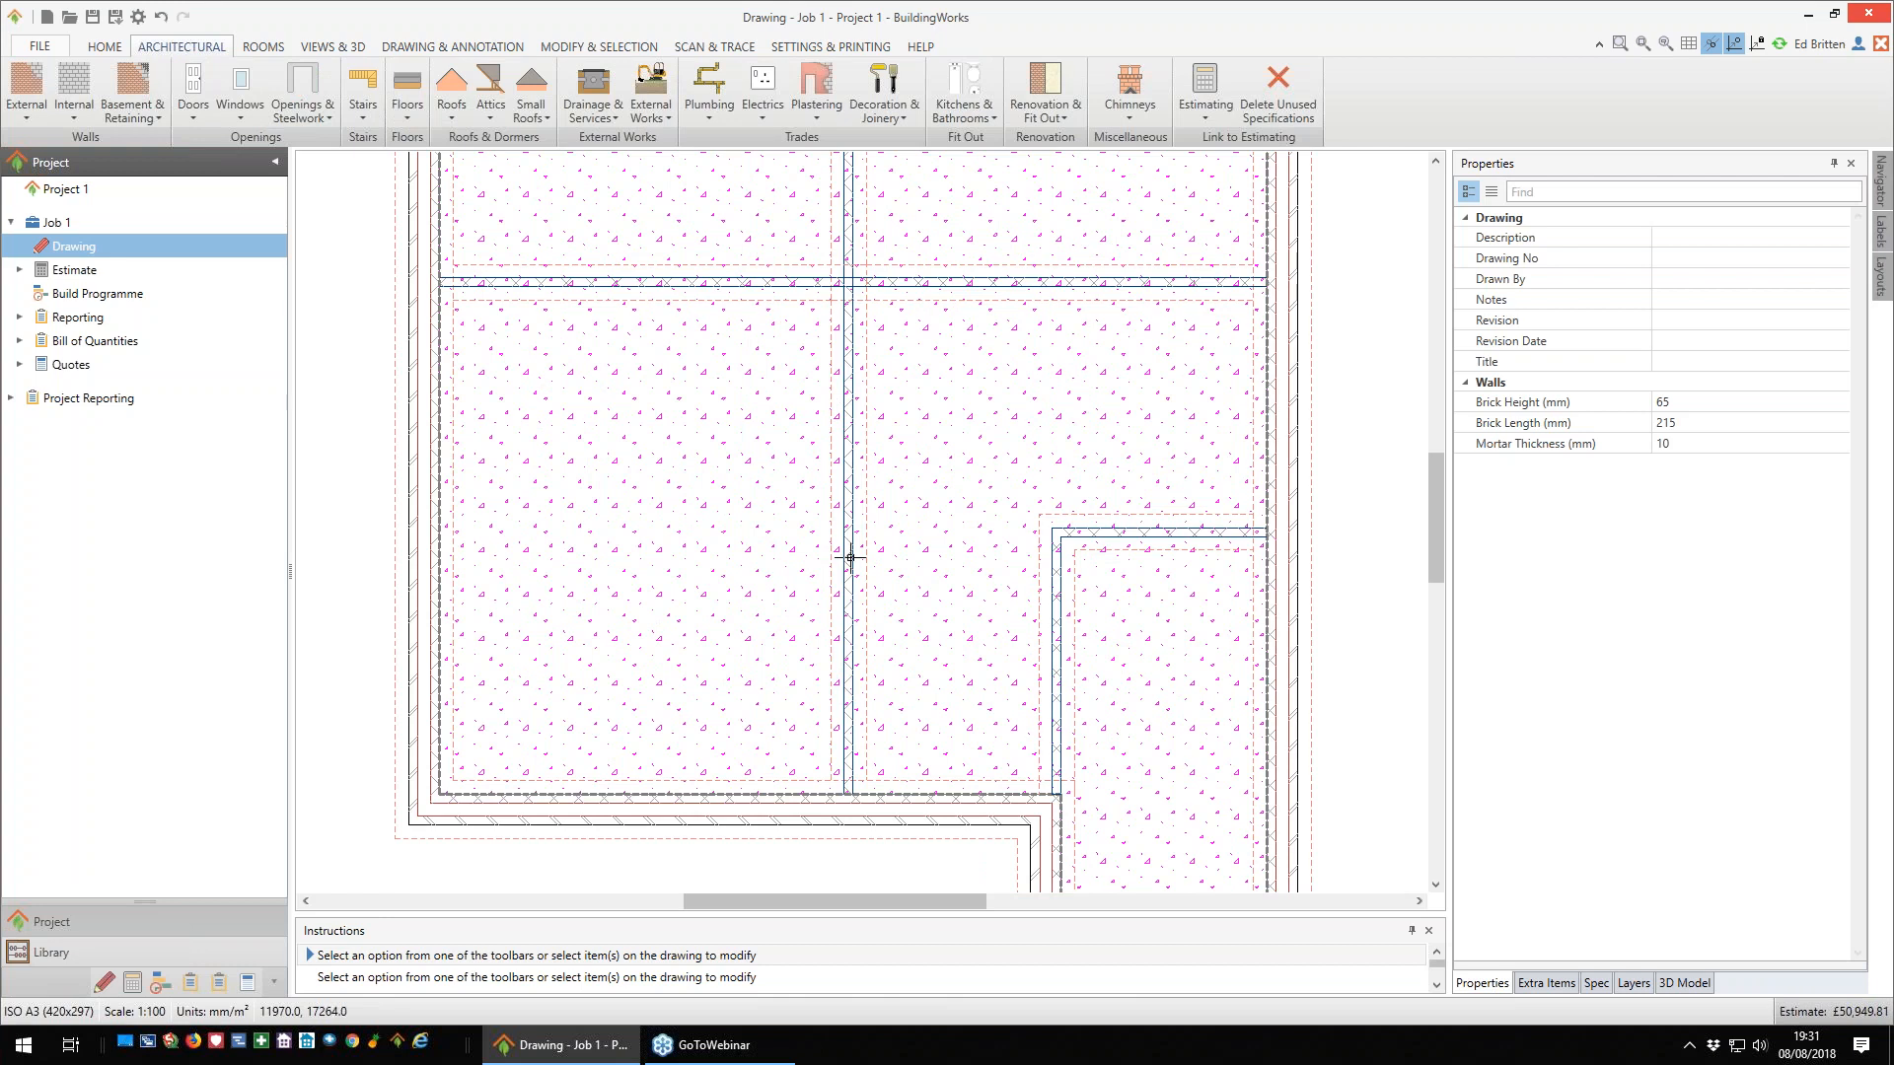
click(844, 541)
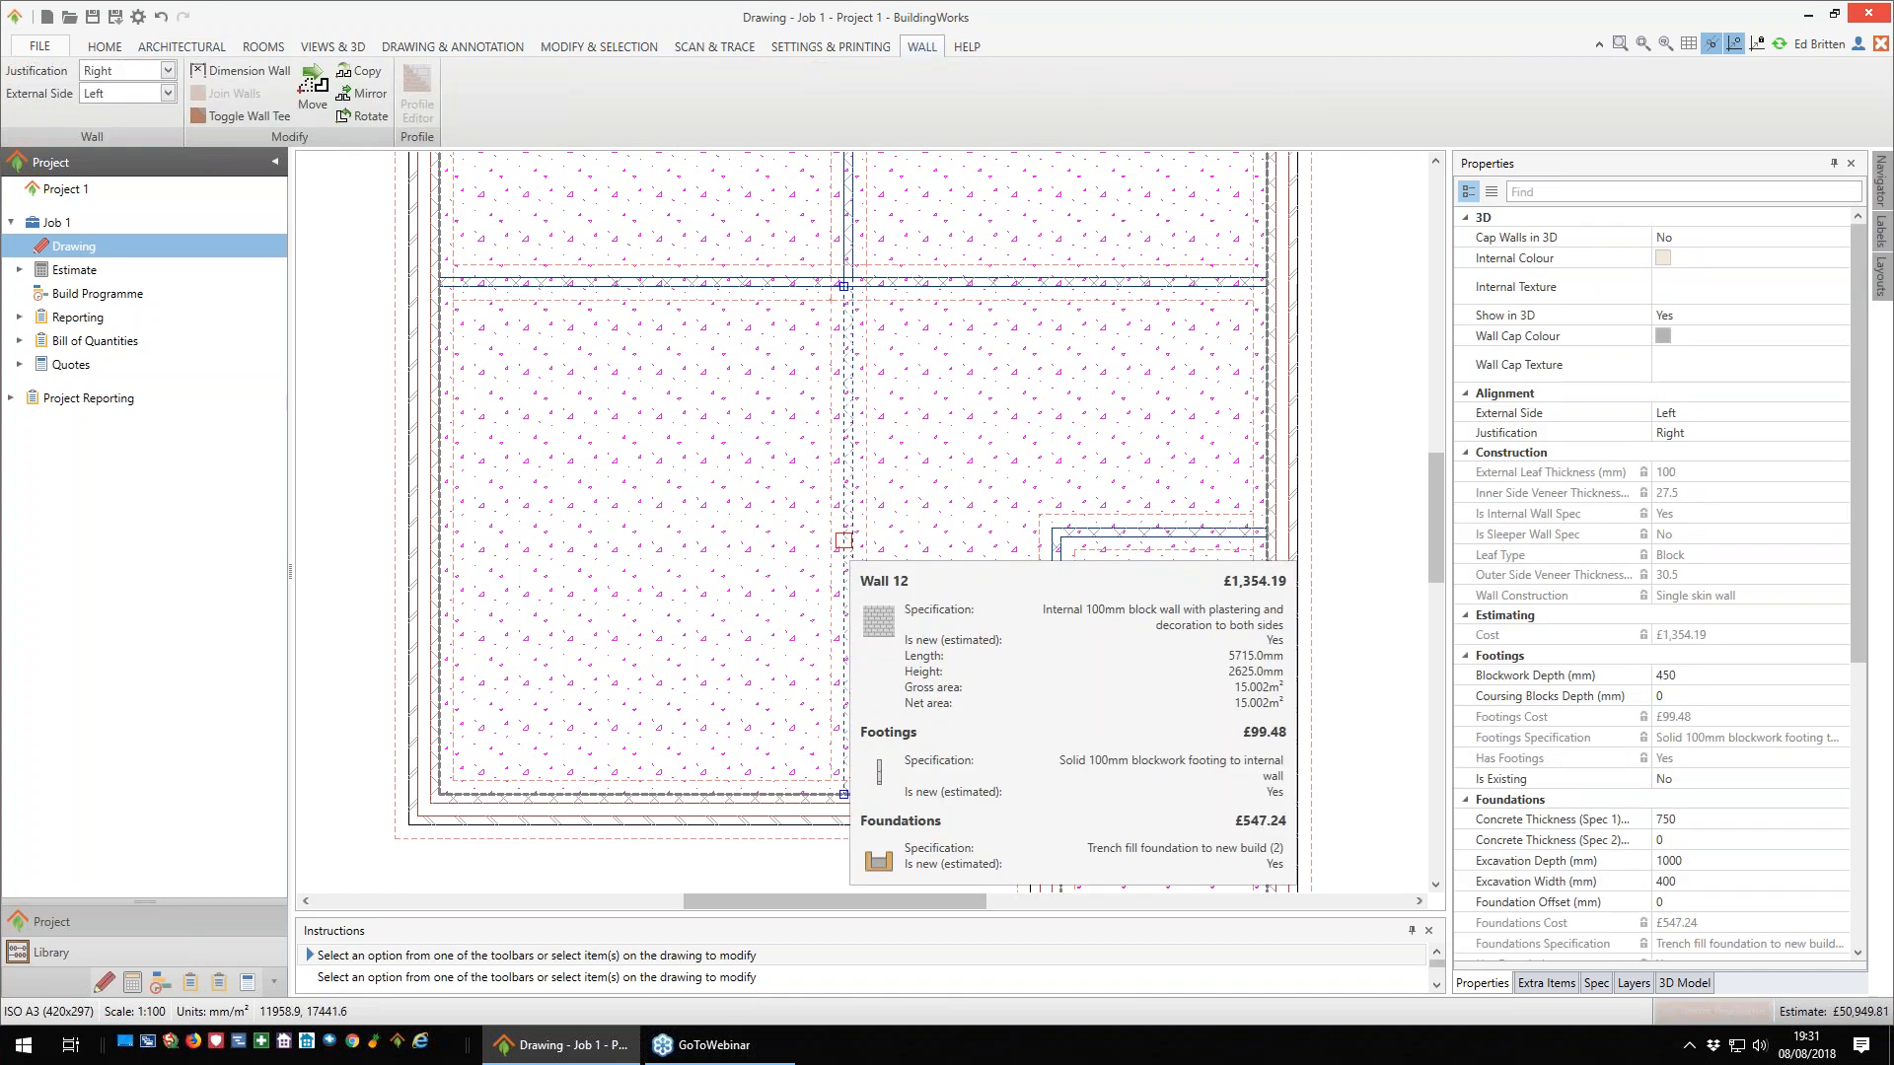
click(1545, 982)
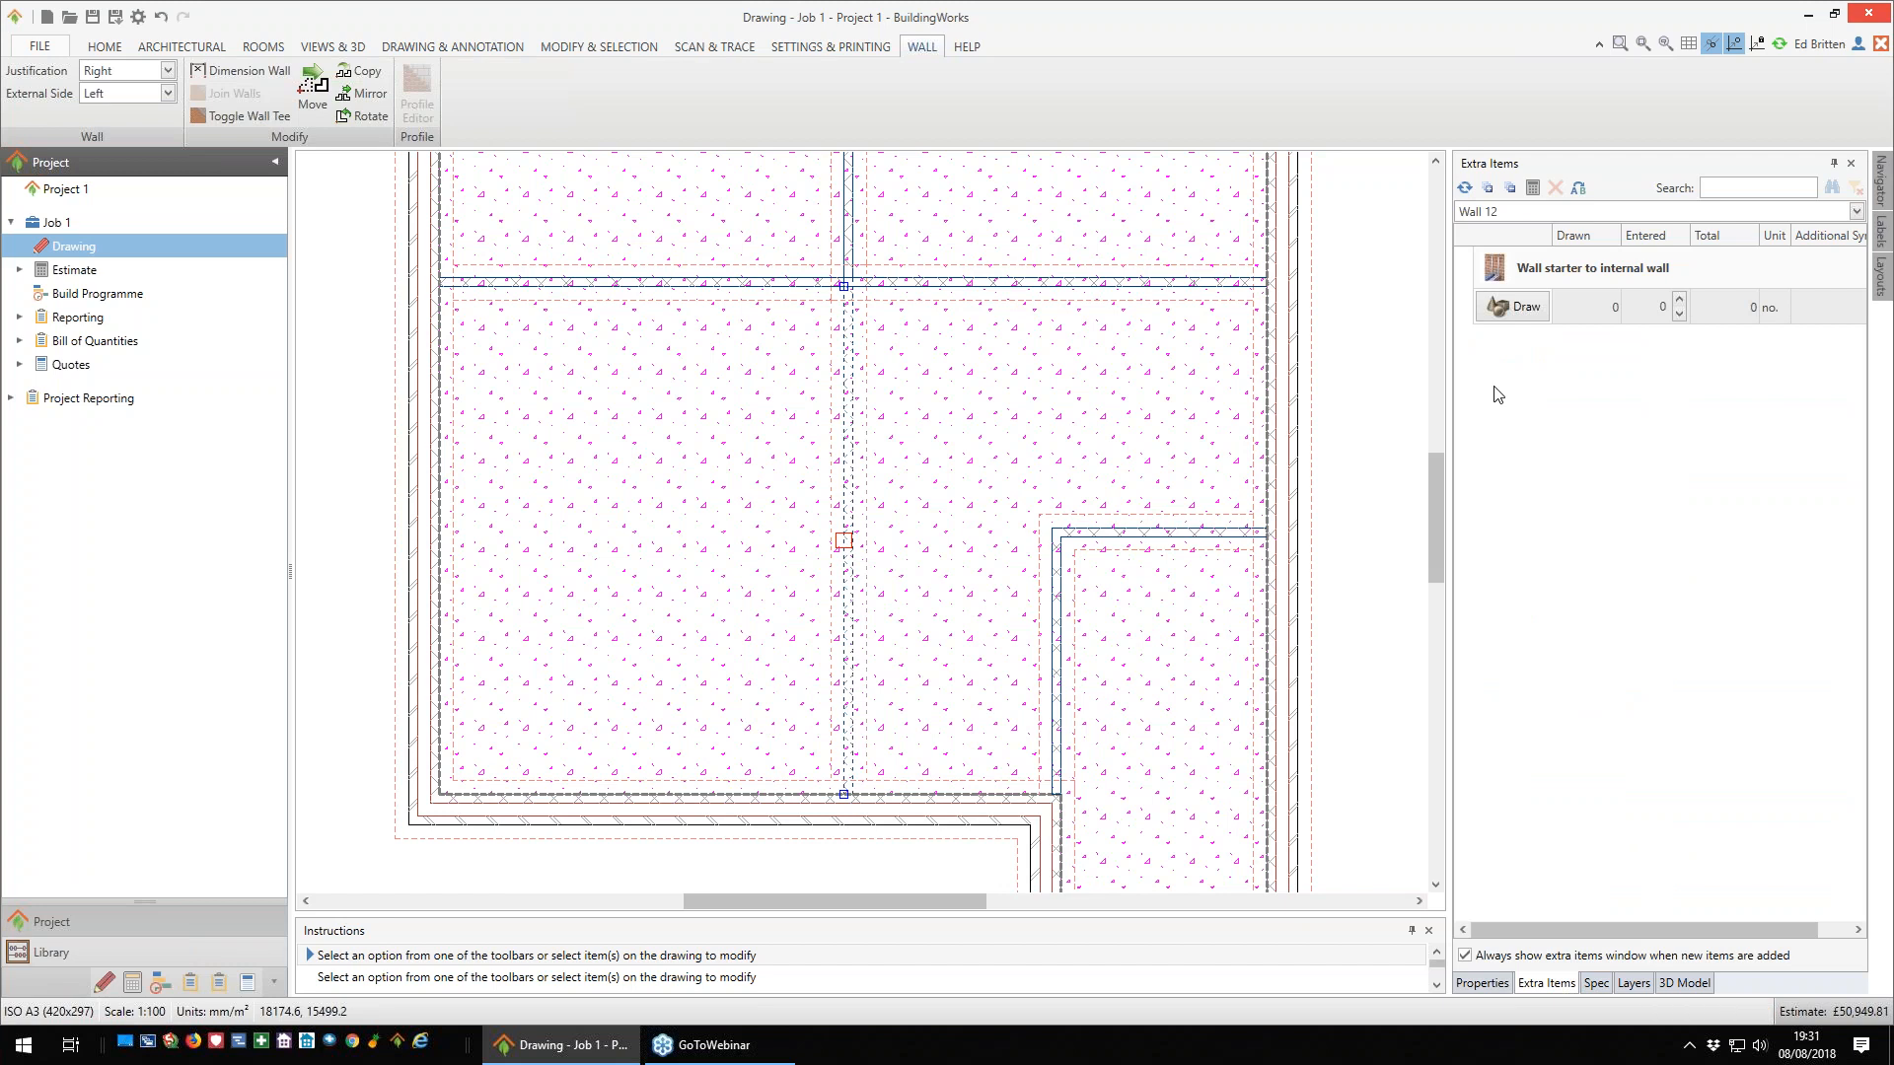
scroll(1196, 537, down, 3)
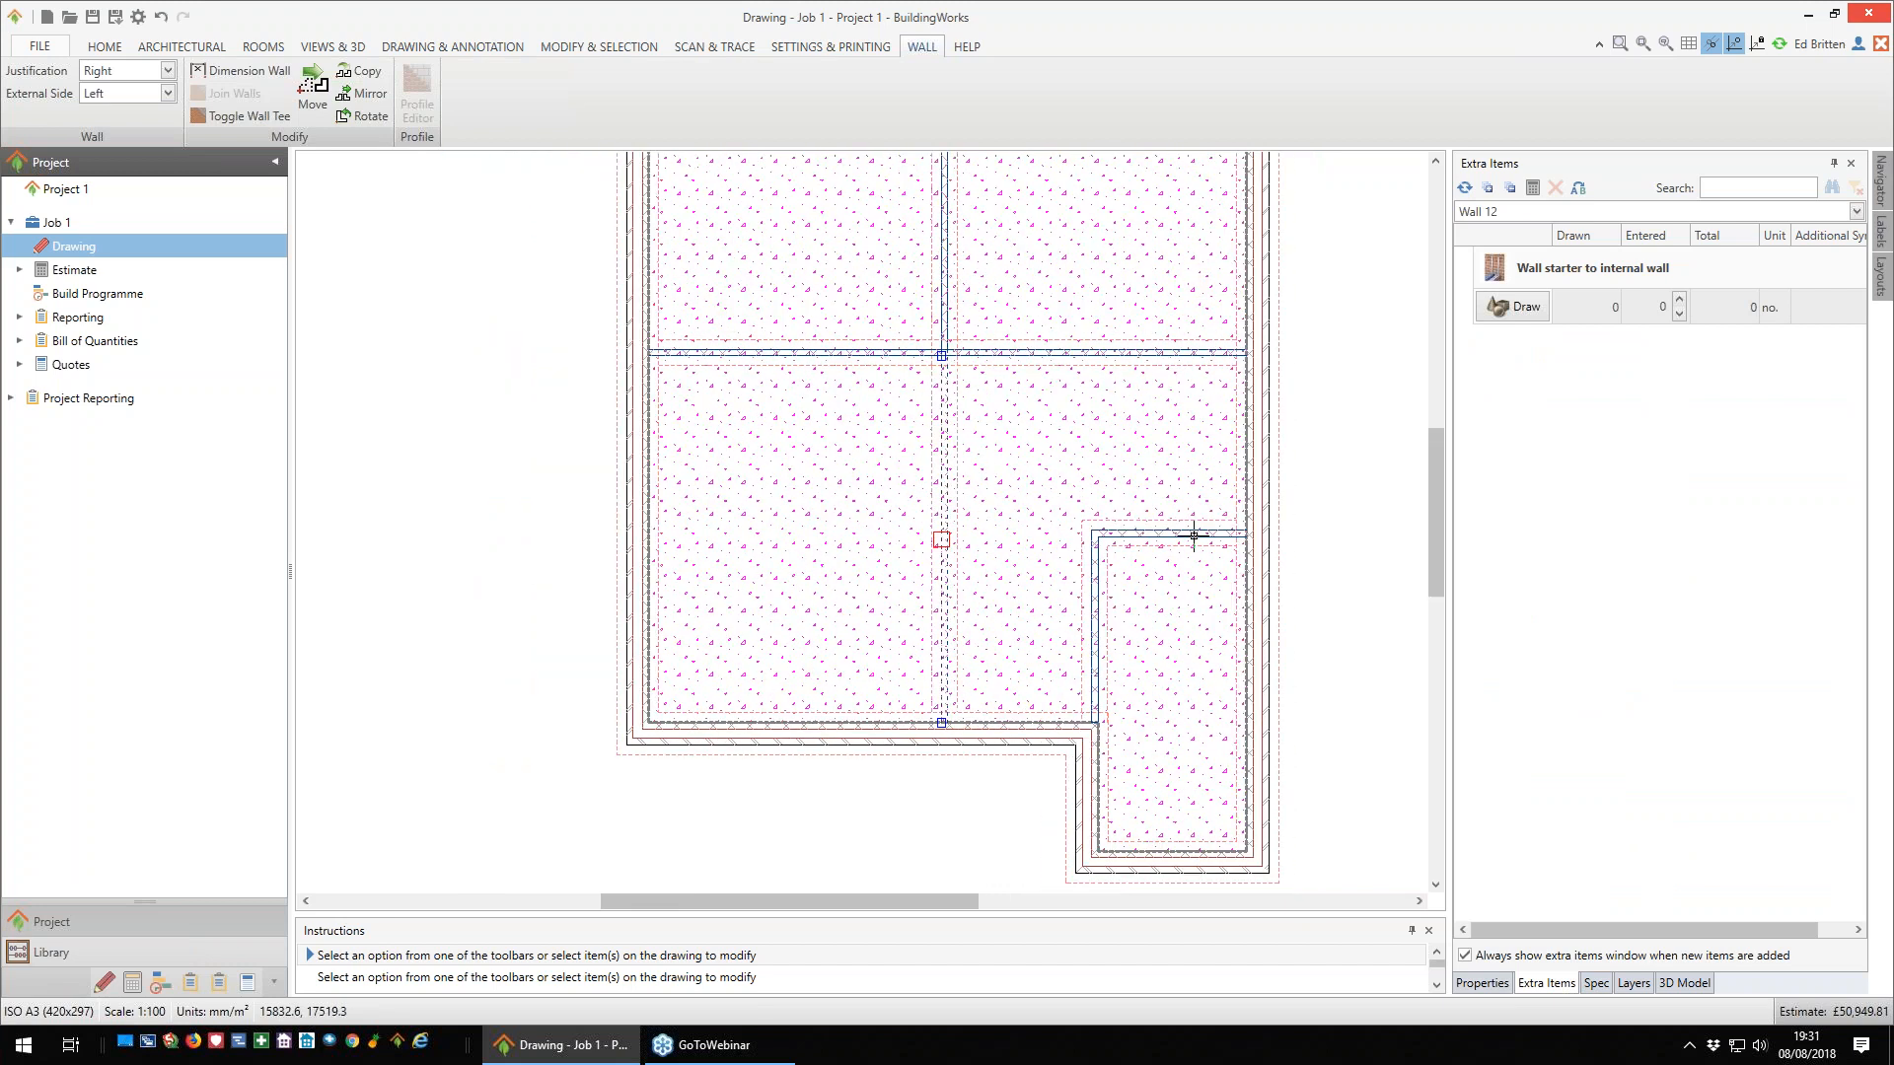
middle_drag(1256, 503, 1154, 520)
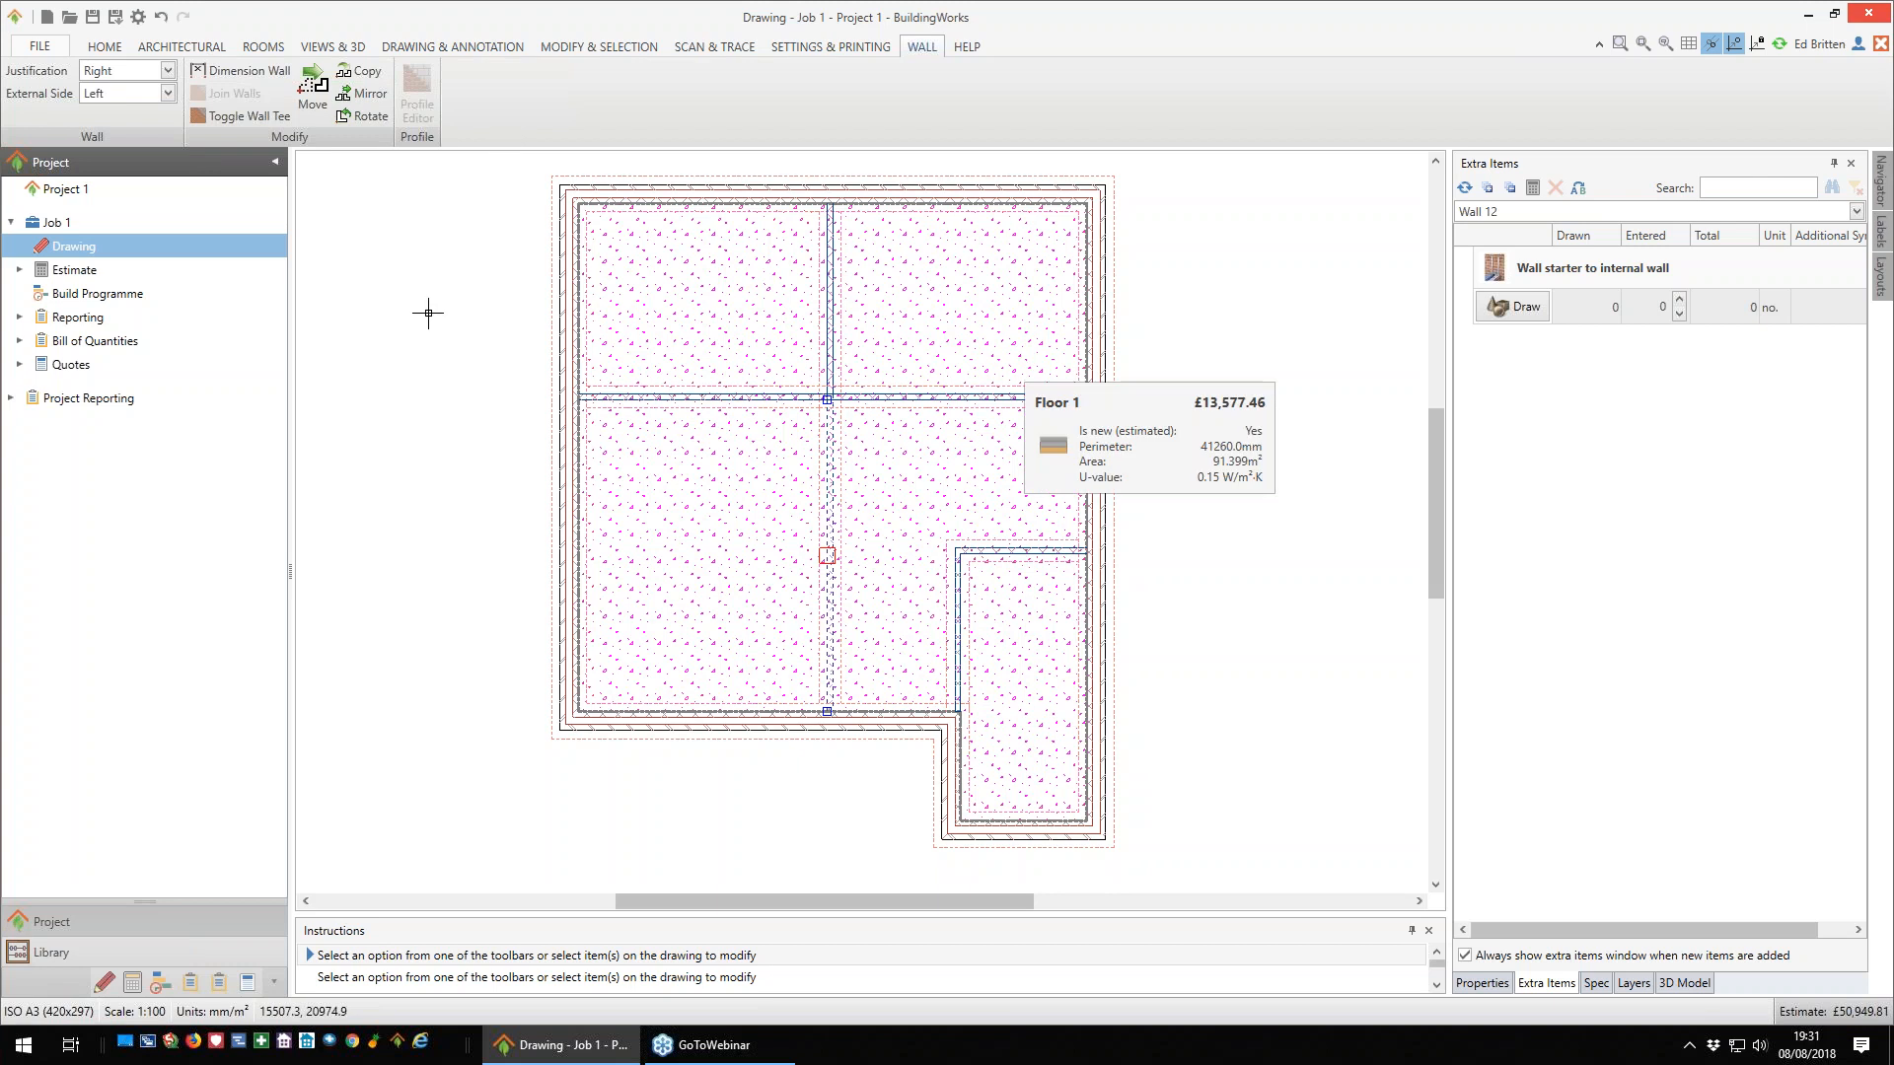
- Start adding an external doorset and filter the catalogue to a 930 mm width and 2088 mm height
click(178, 52)
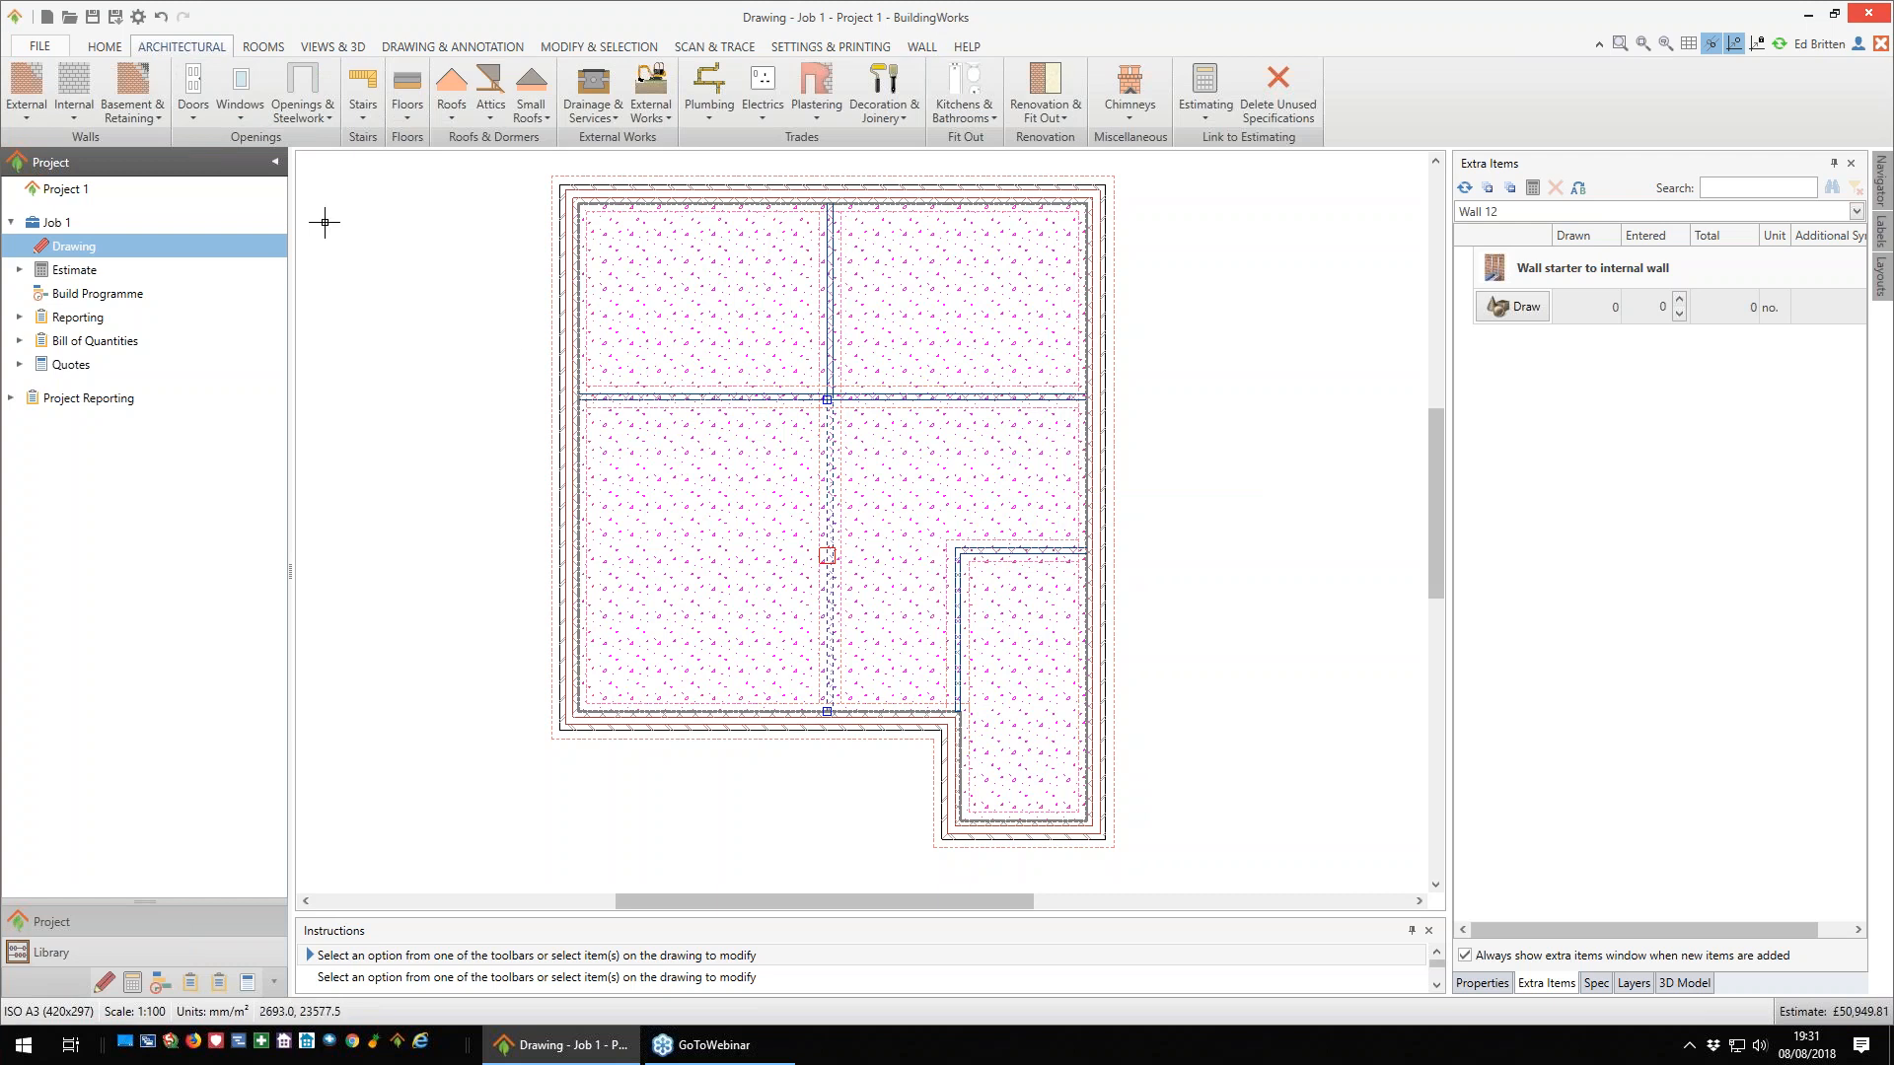
click(194, 119)
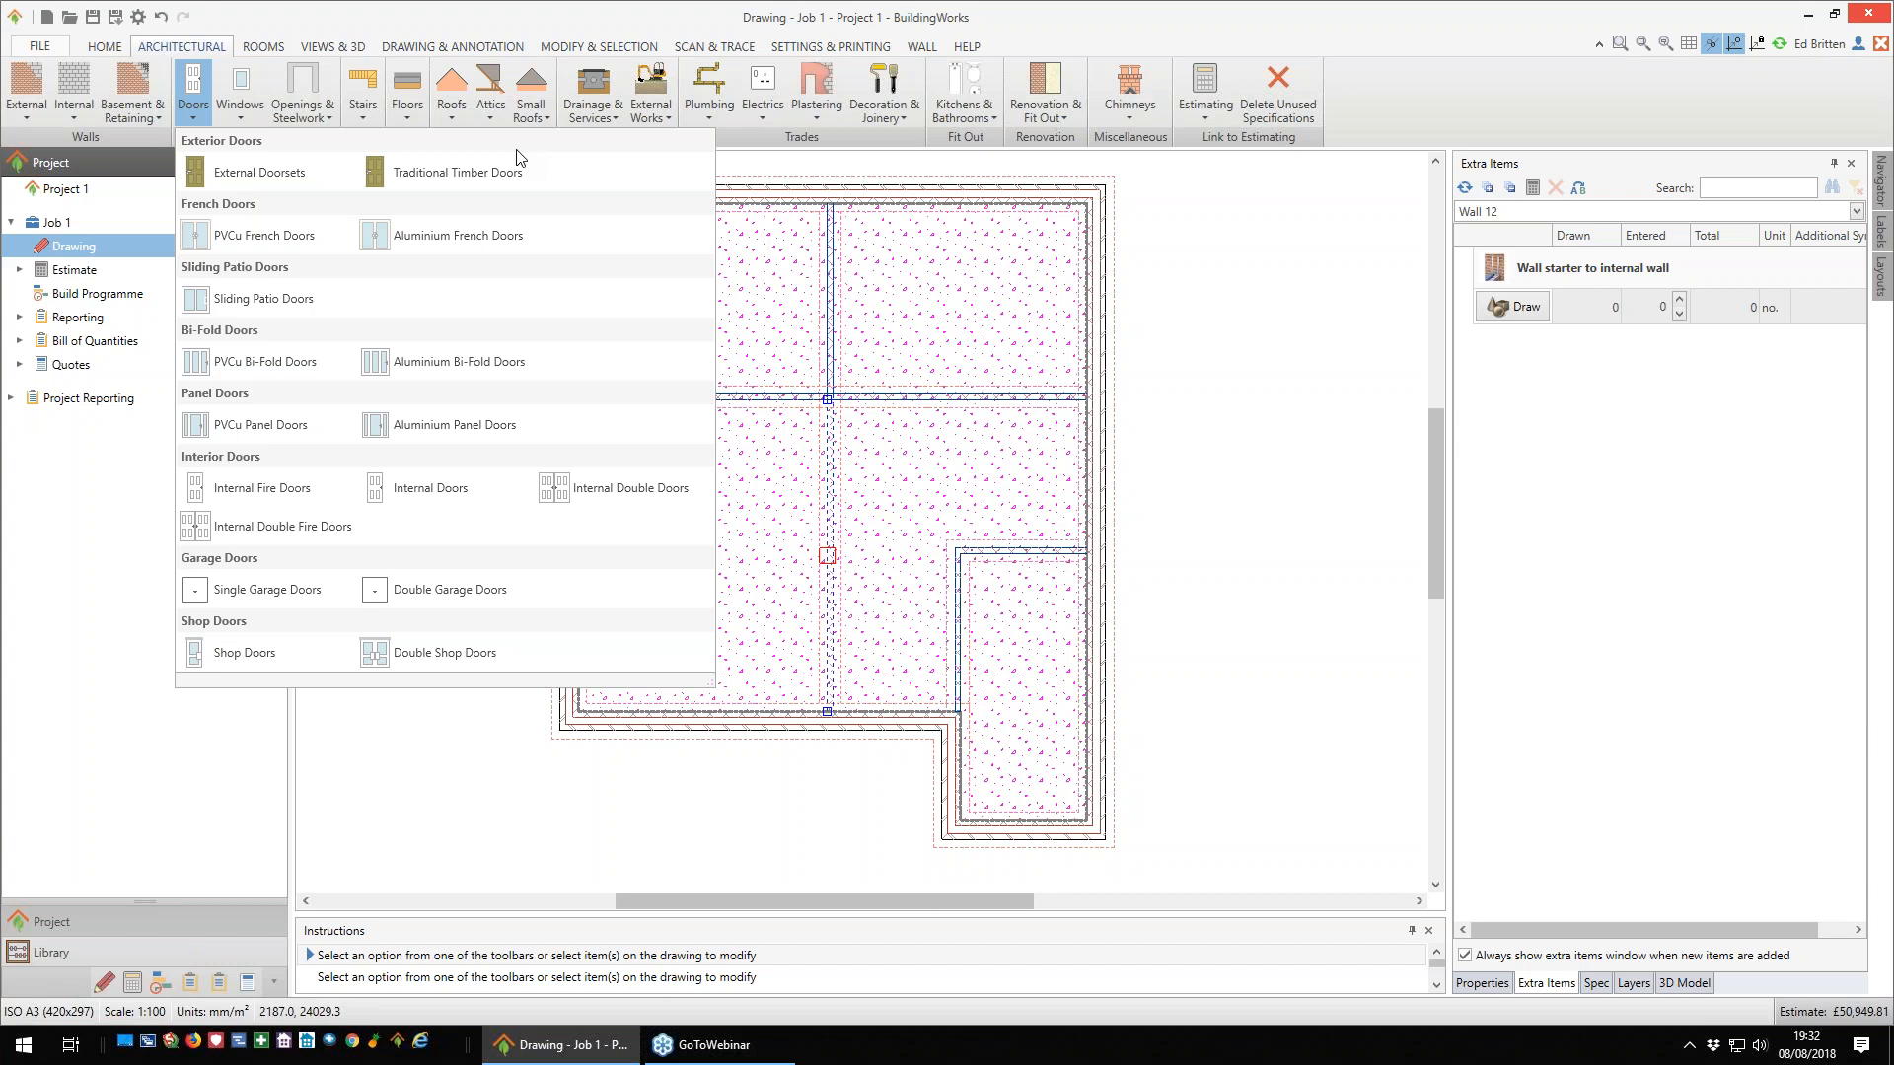
click(260, 172)
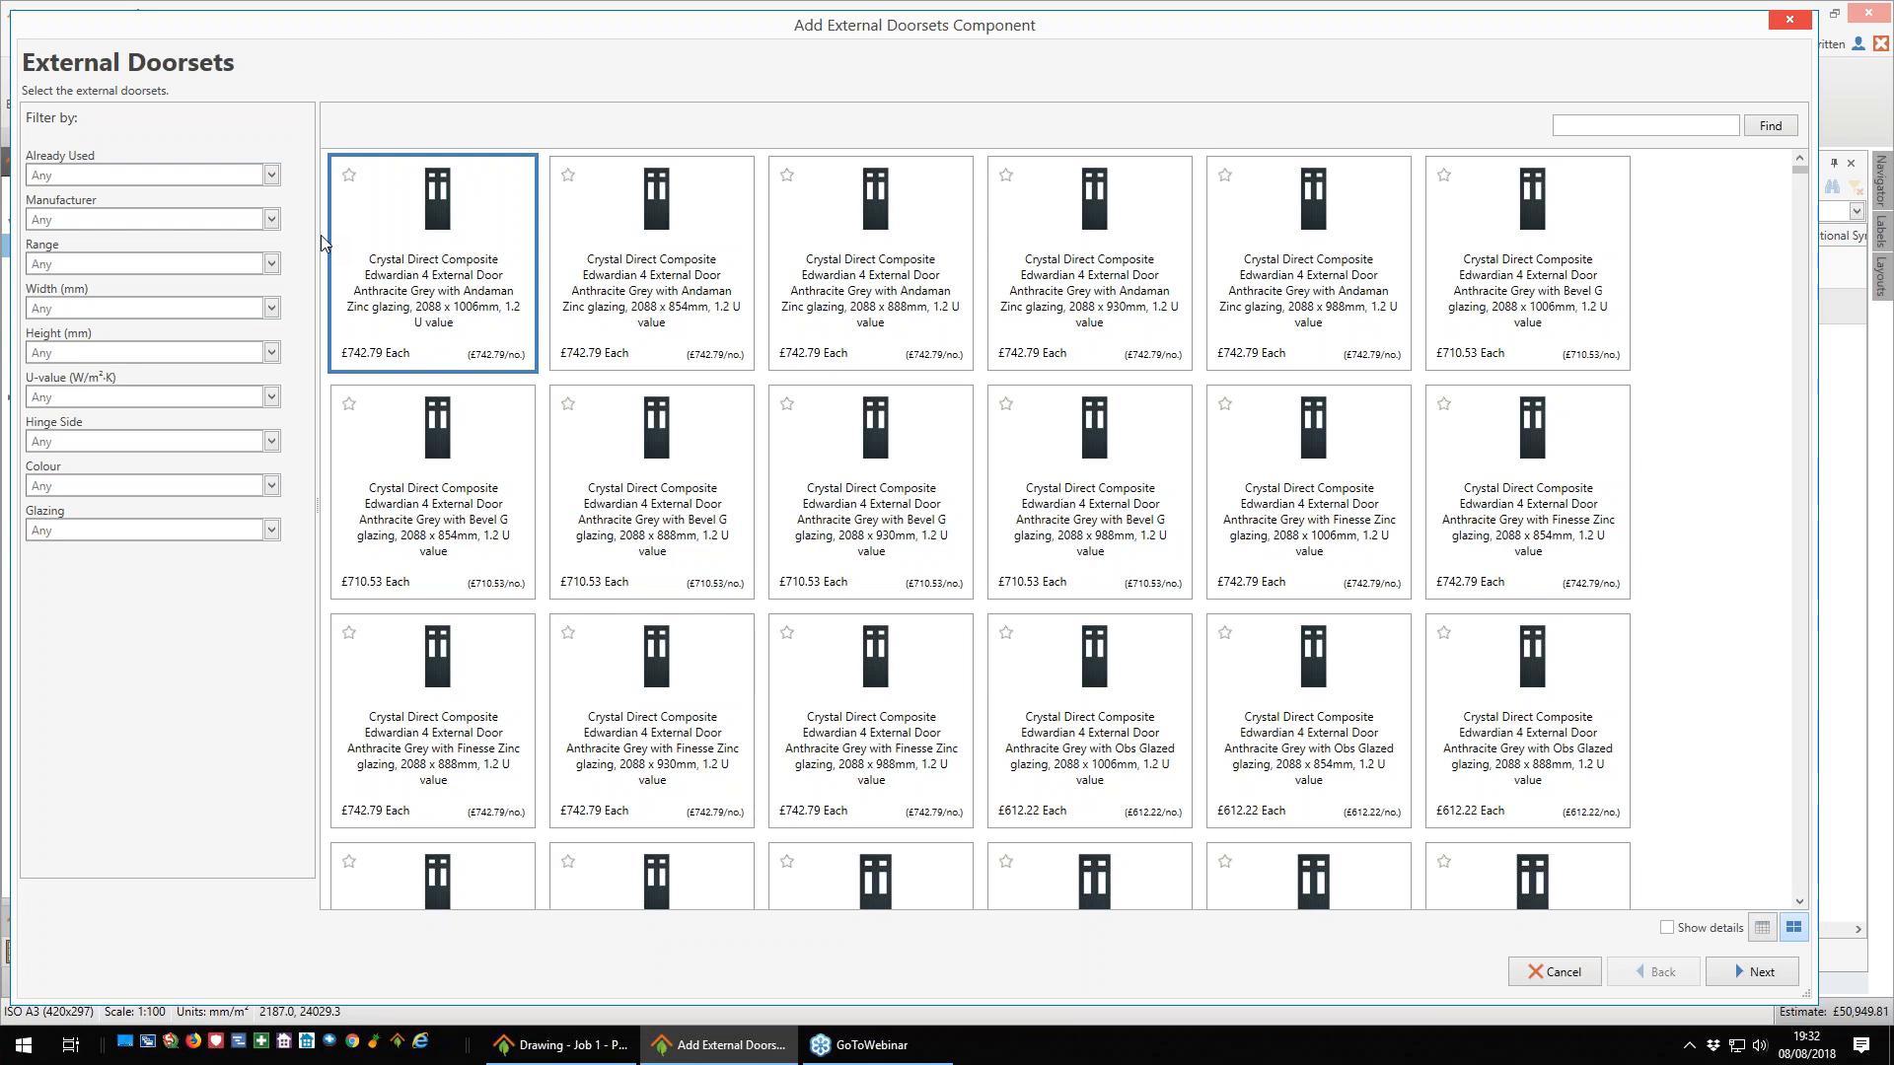
click(274, 310)
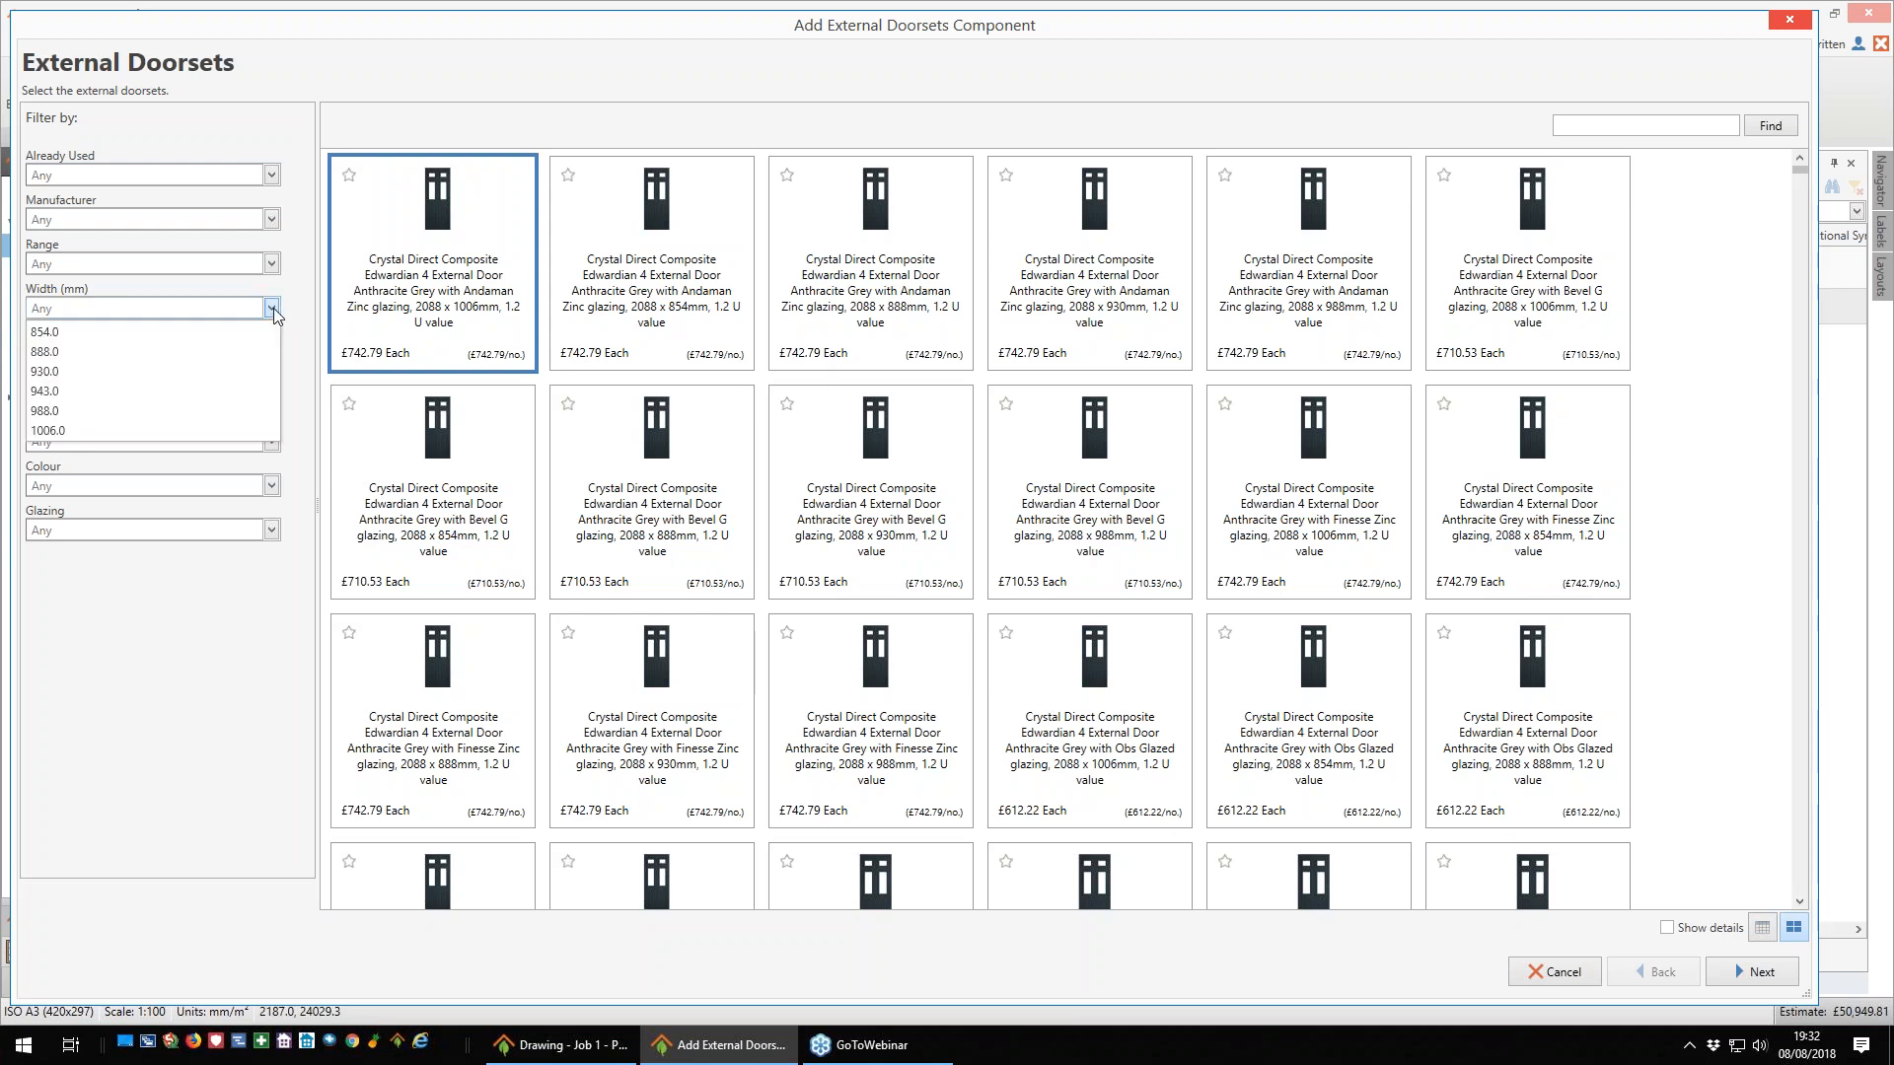
click(88, 366)
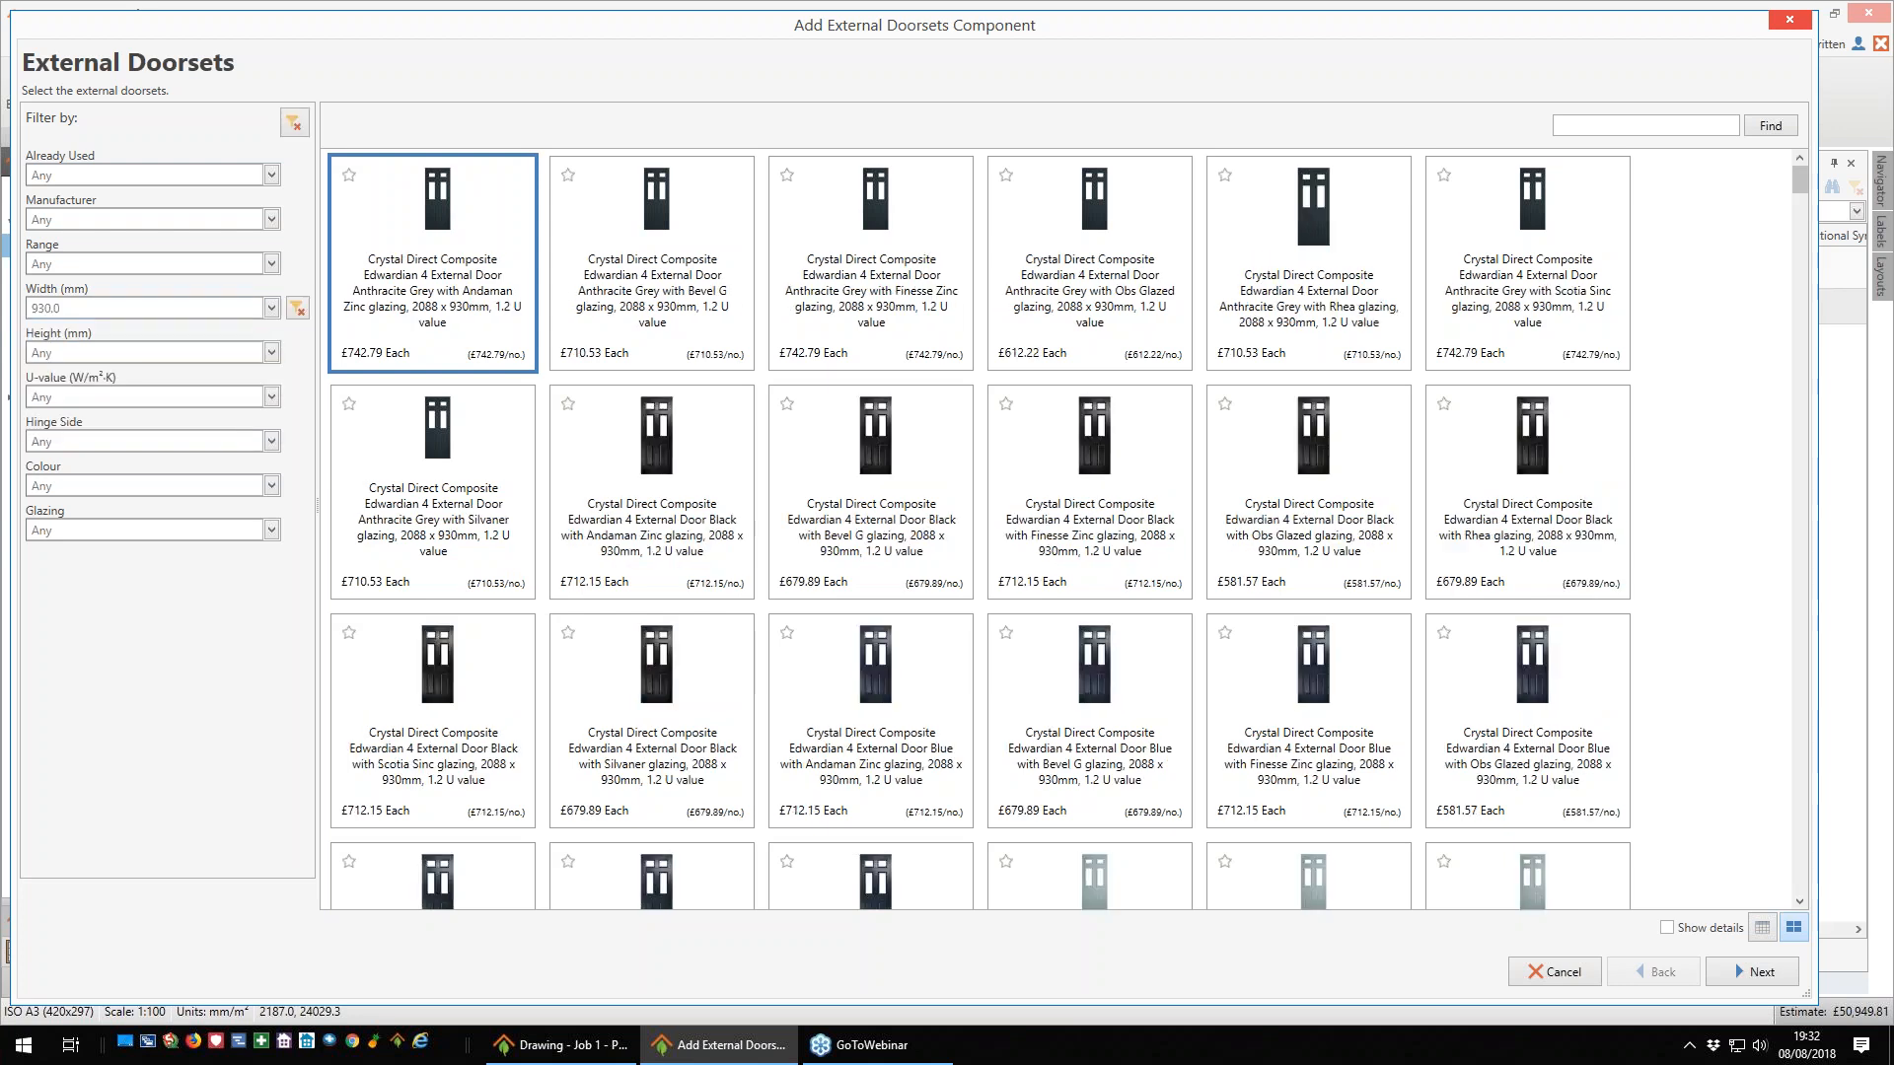
click(271, 352)
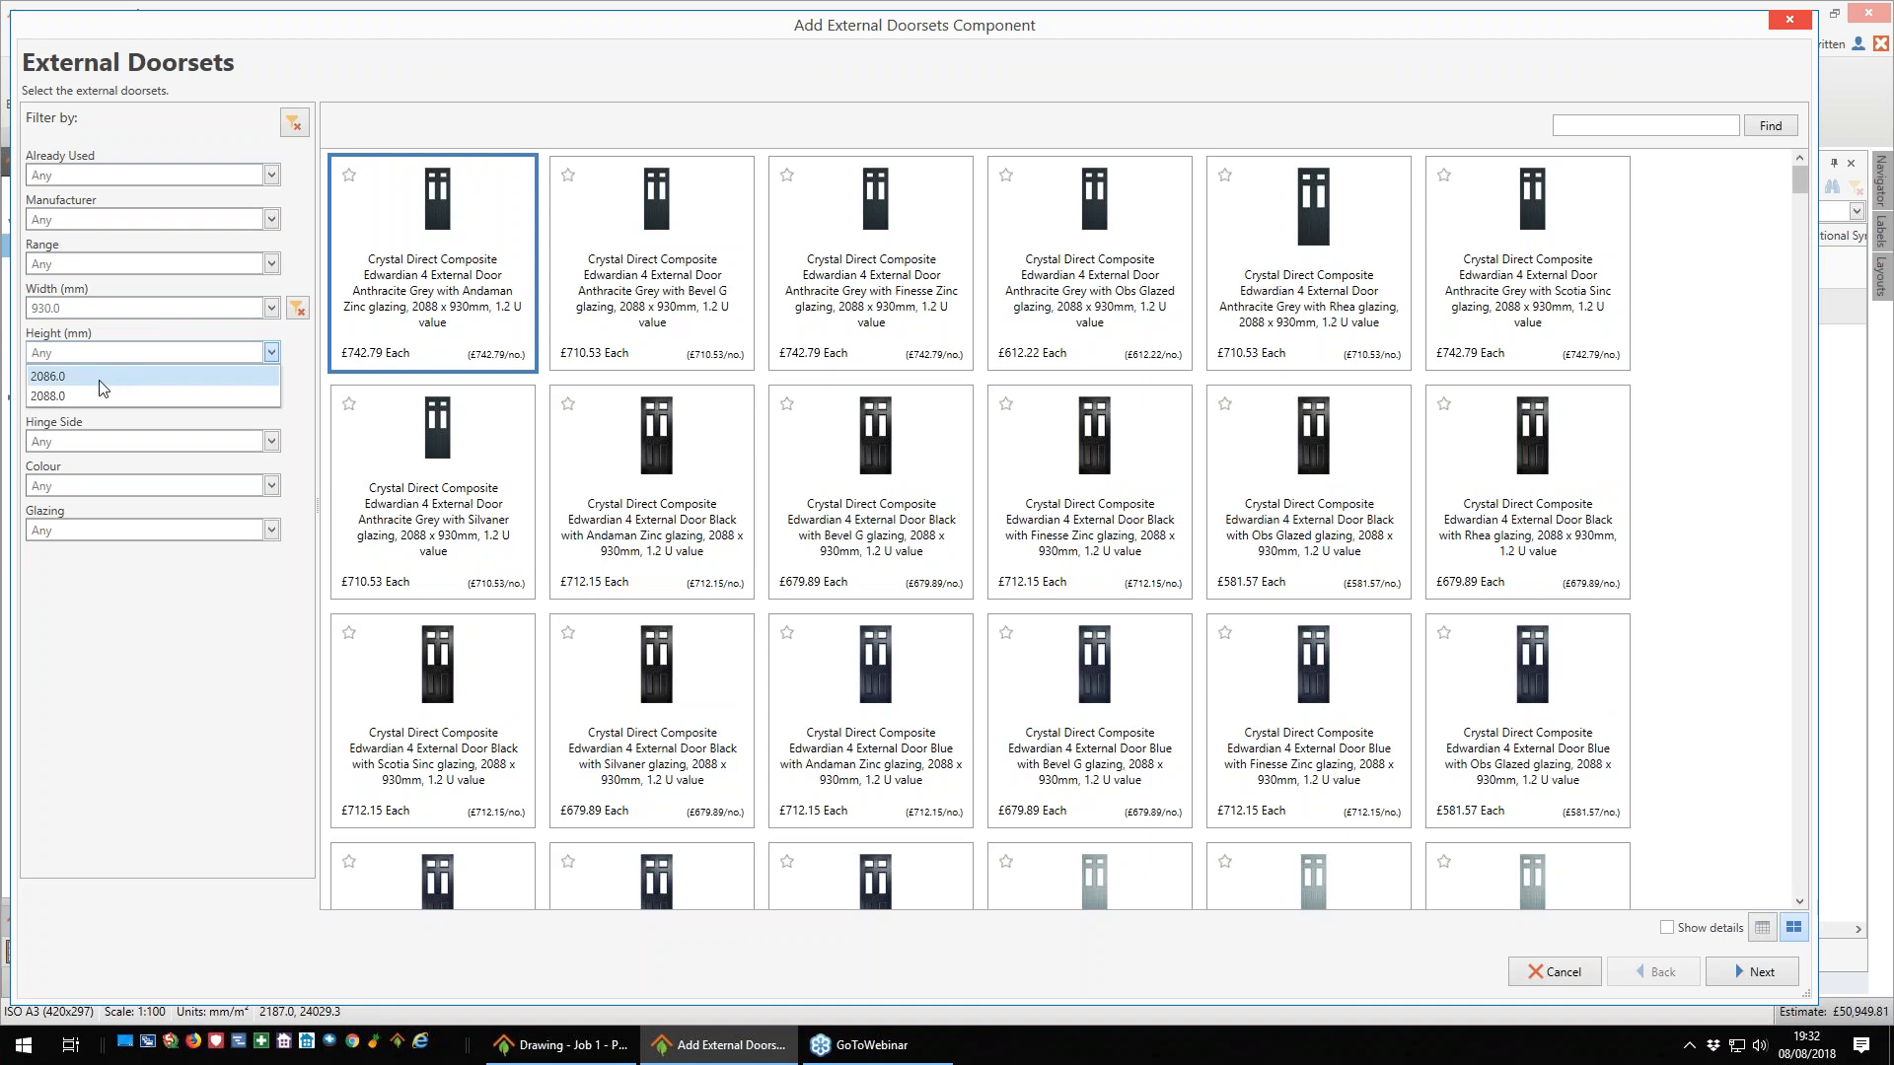
click(88, 398)
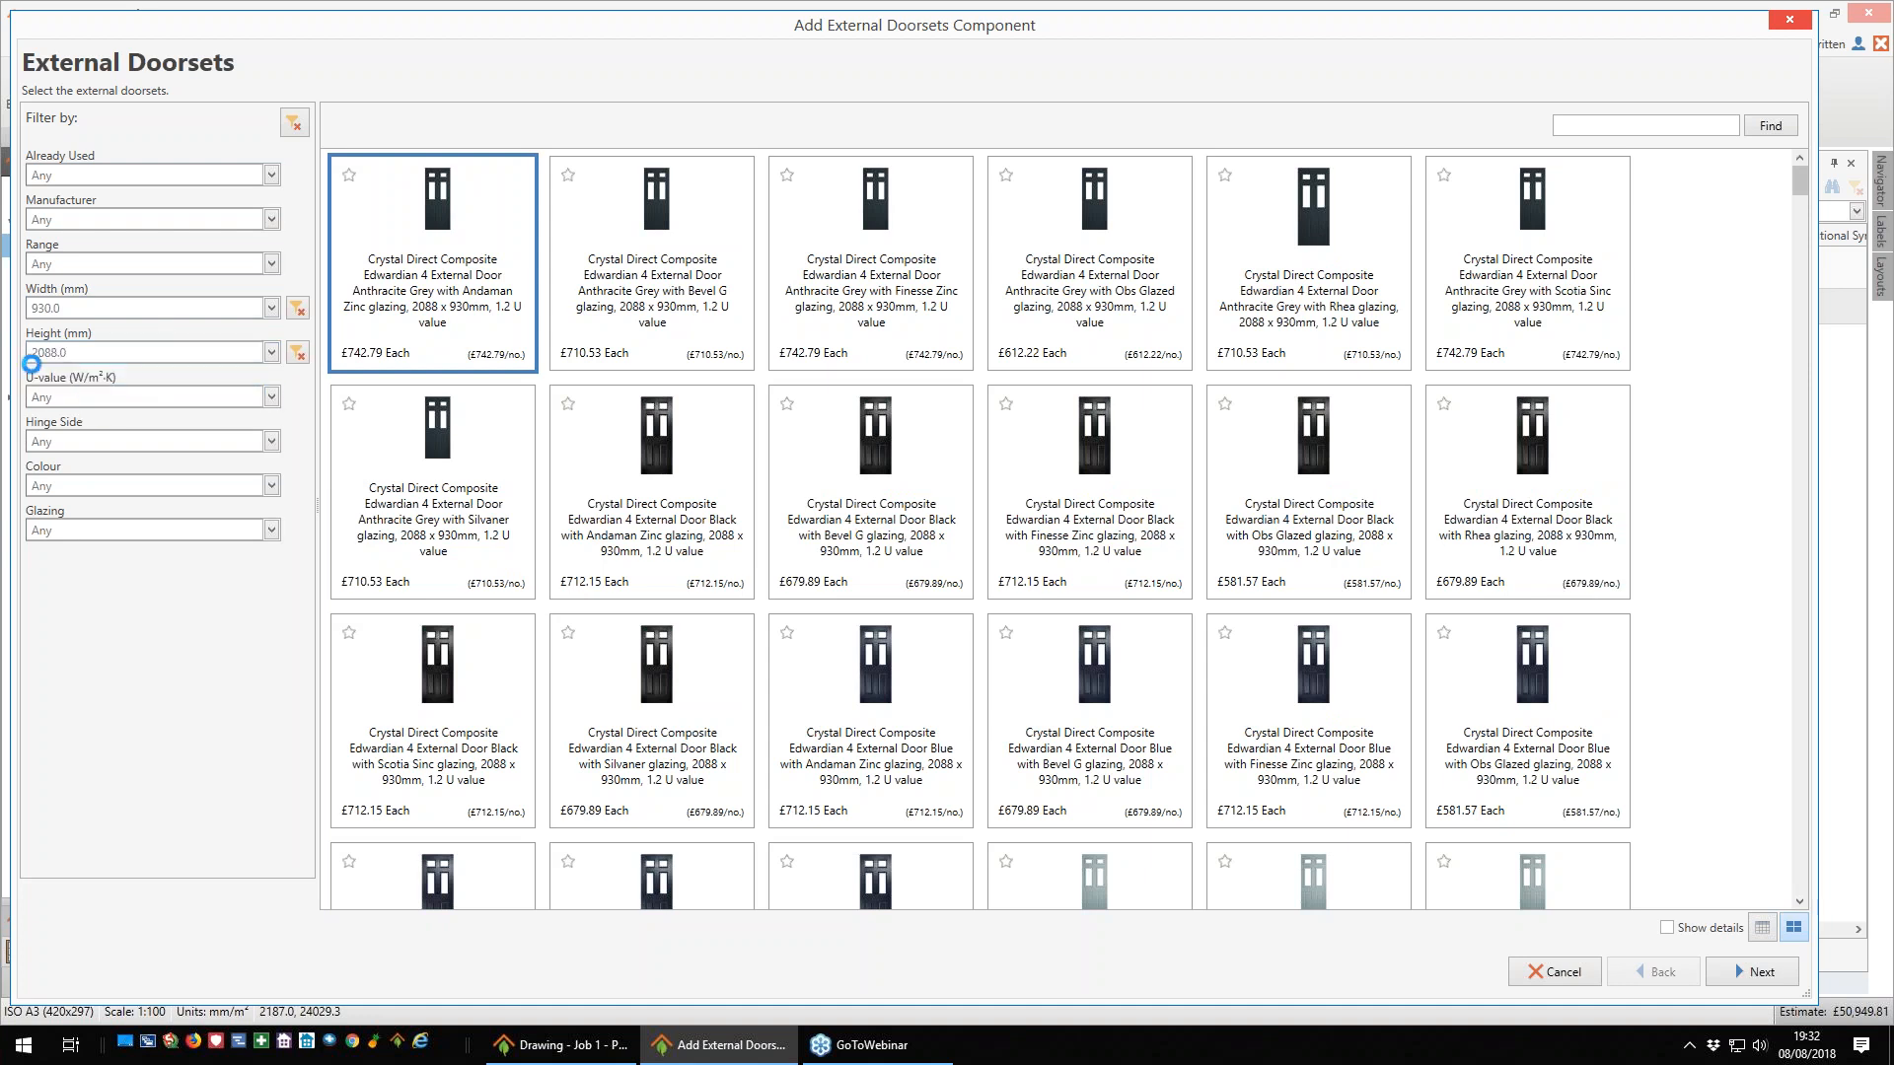
- Filter the doorsets by Left Or Right hinge side, Anthracite Grey colour and a U-value of 1.20
click(268, 447)
click(133, 464)
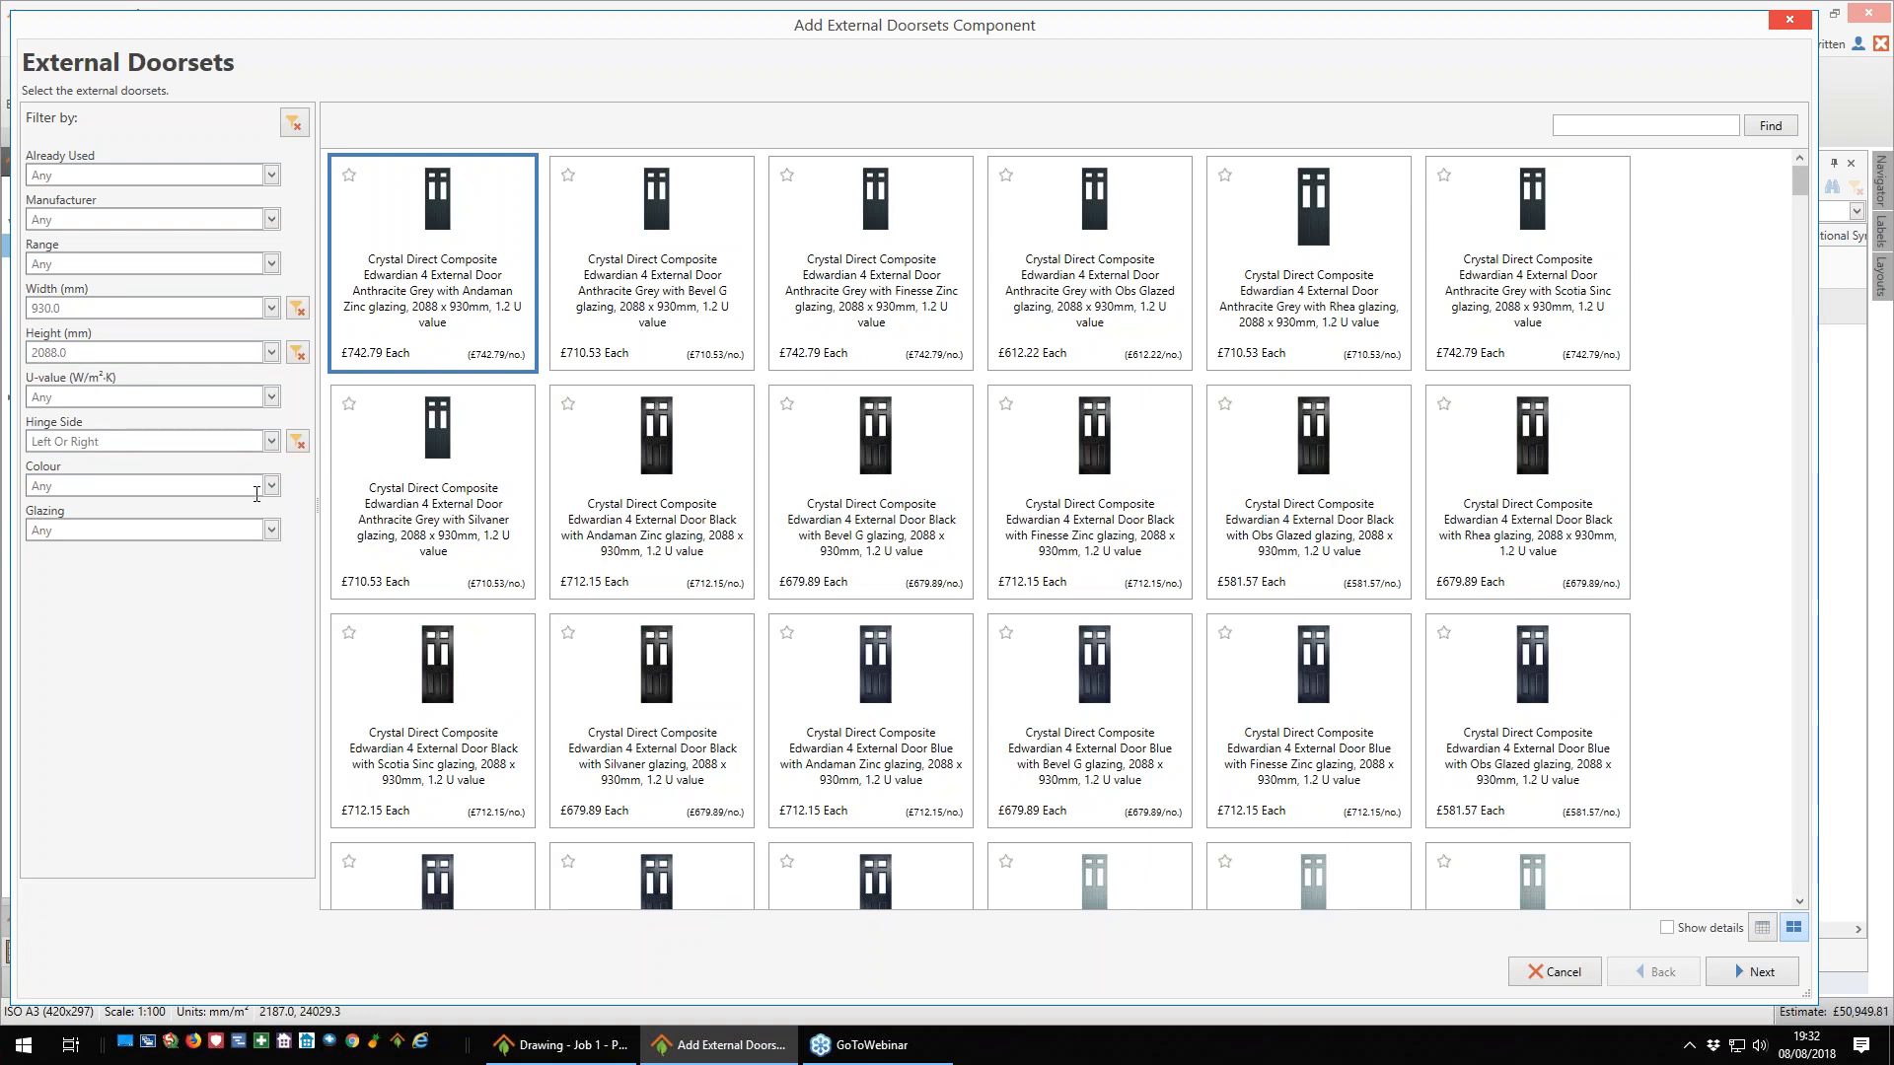
click(270, 486)
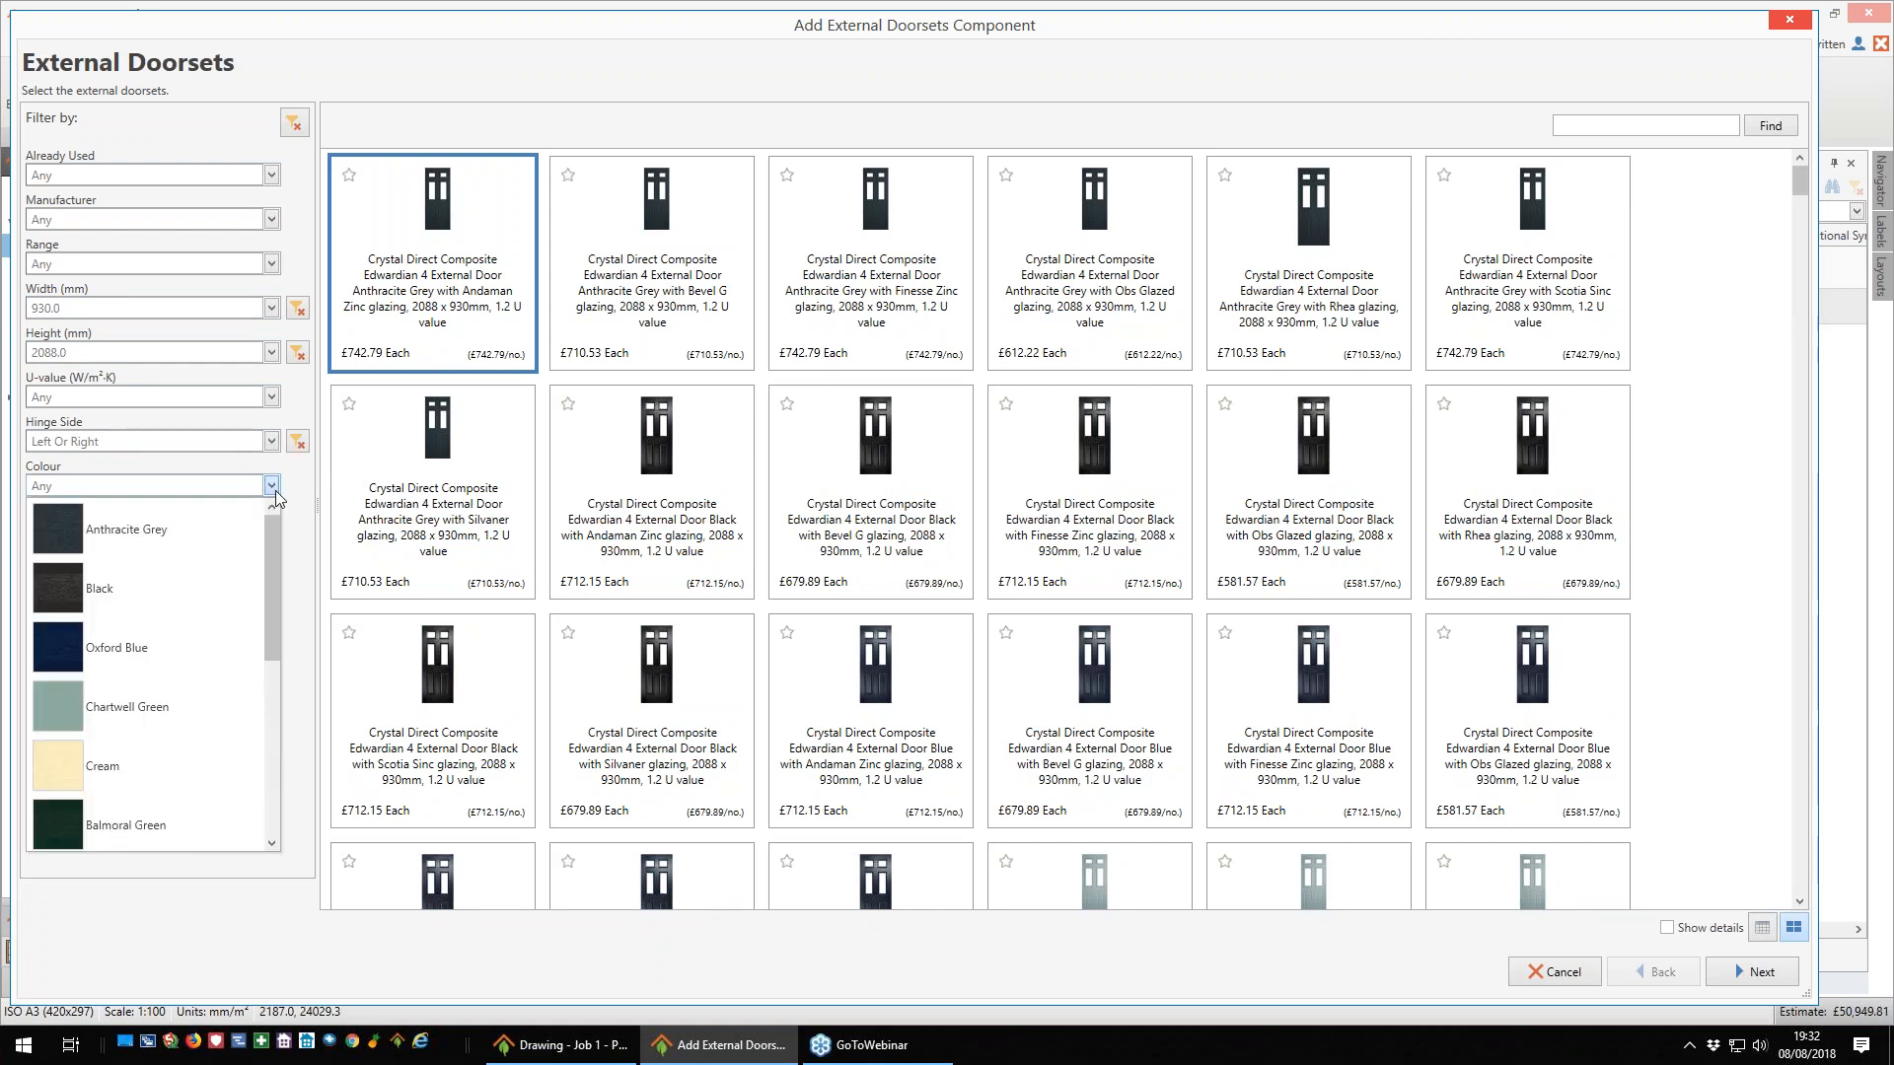
click(65, 536)
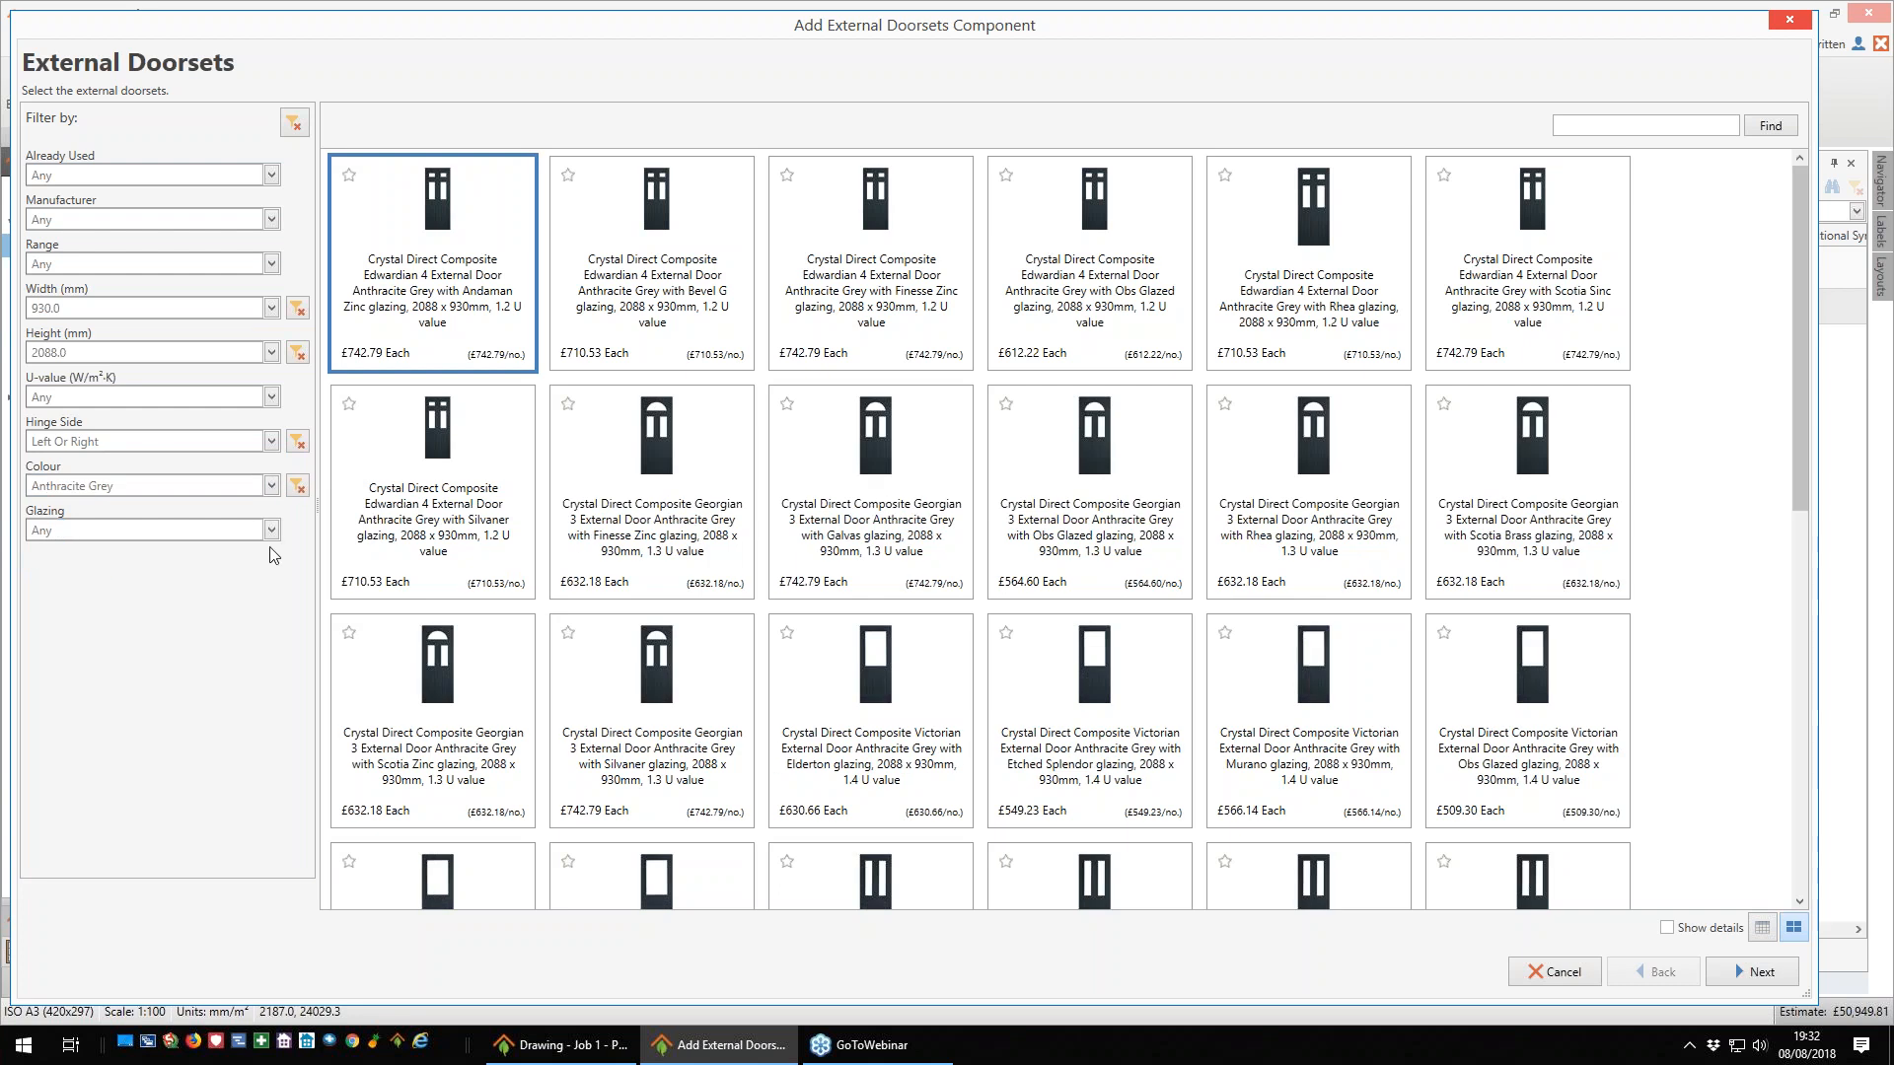
click(271, 399)
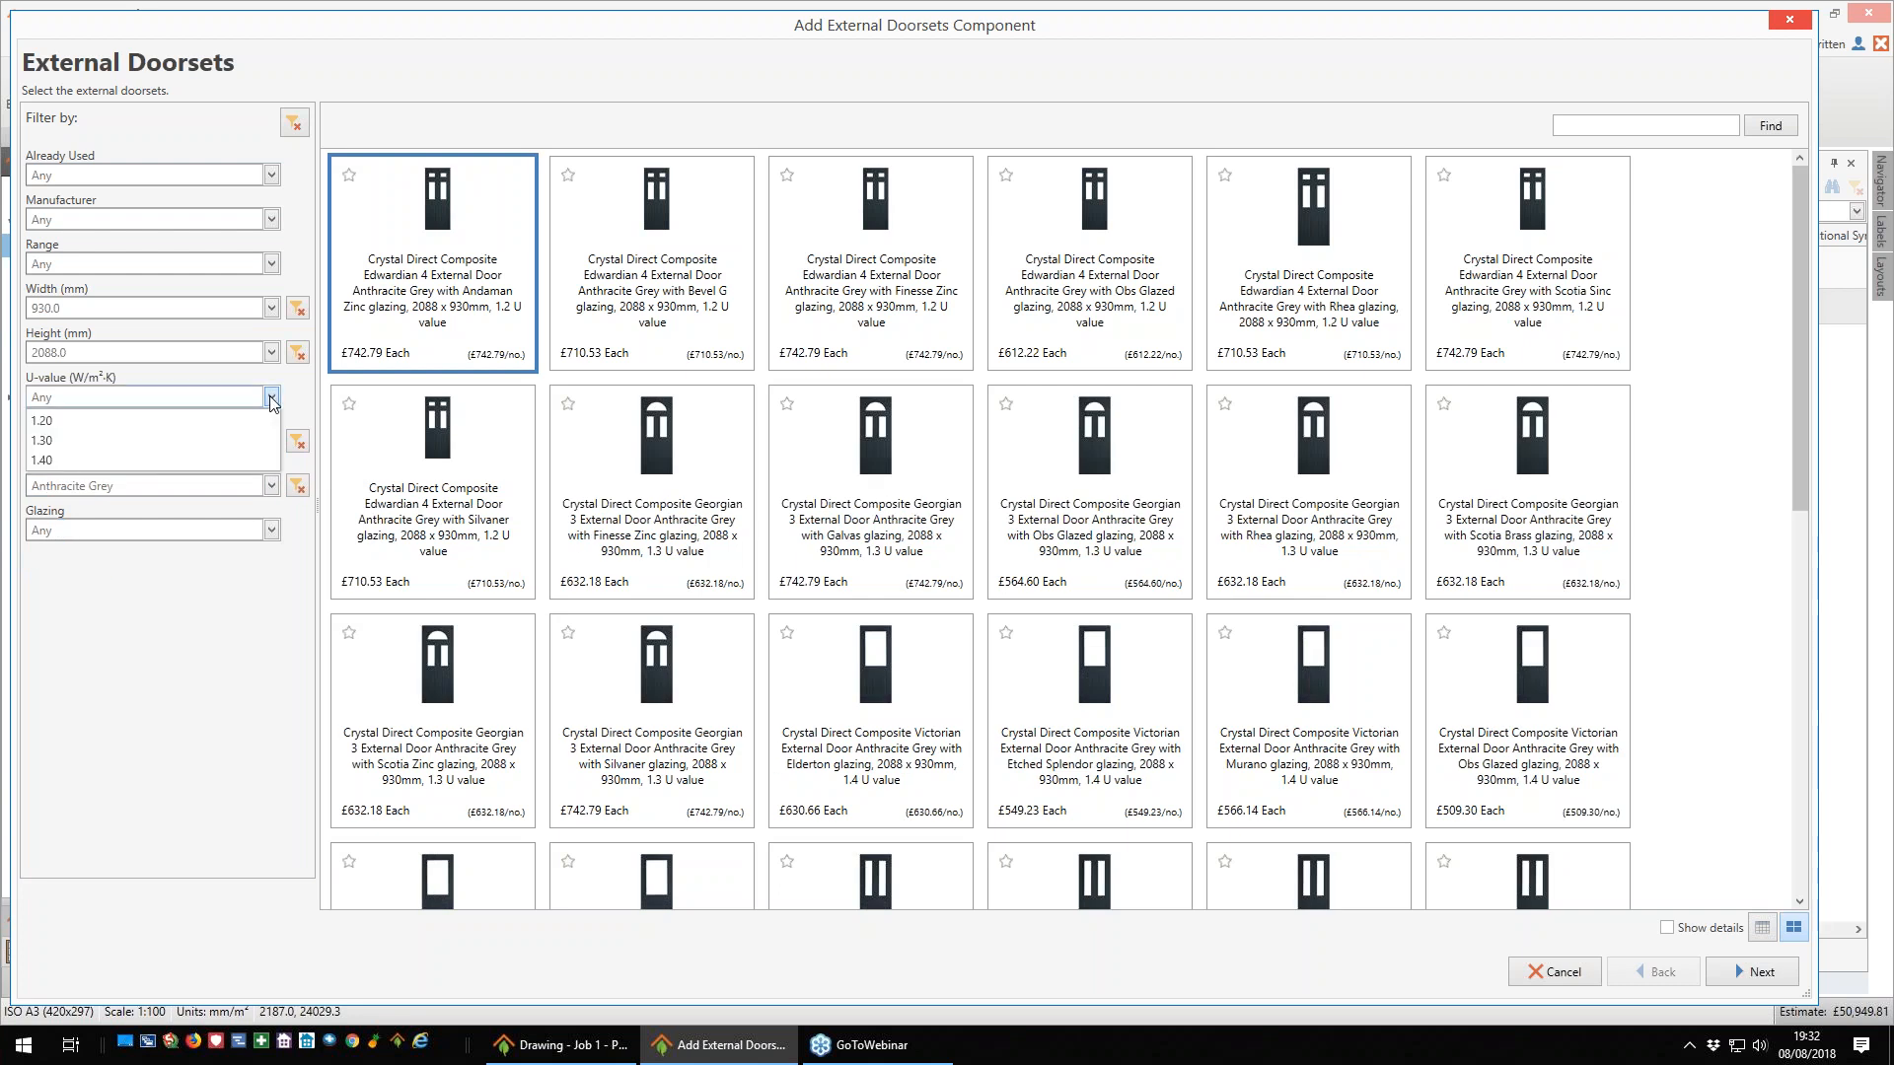
click(87, 424)
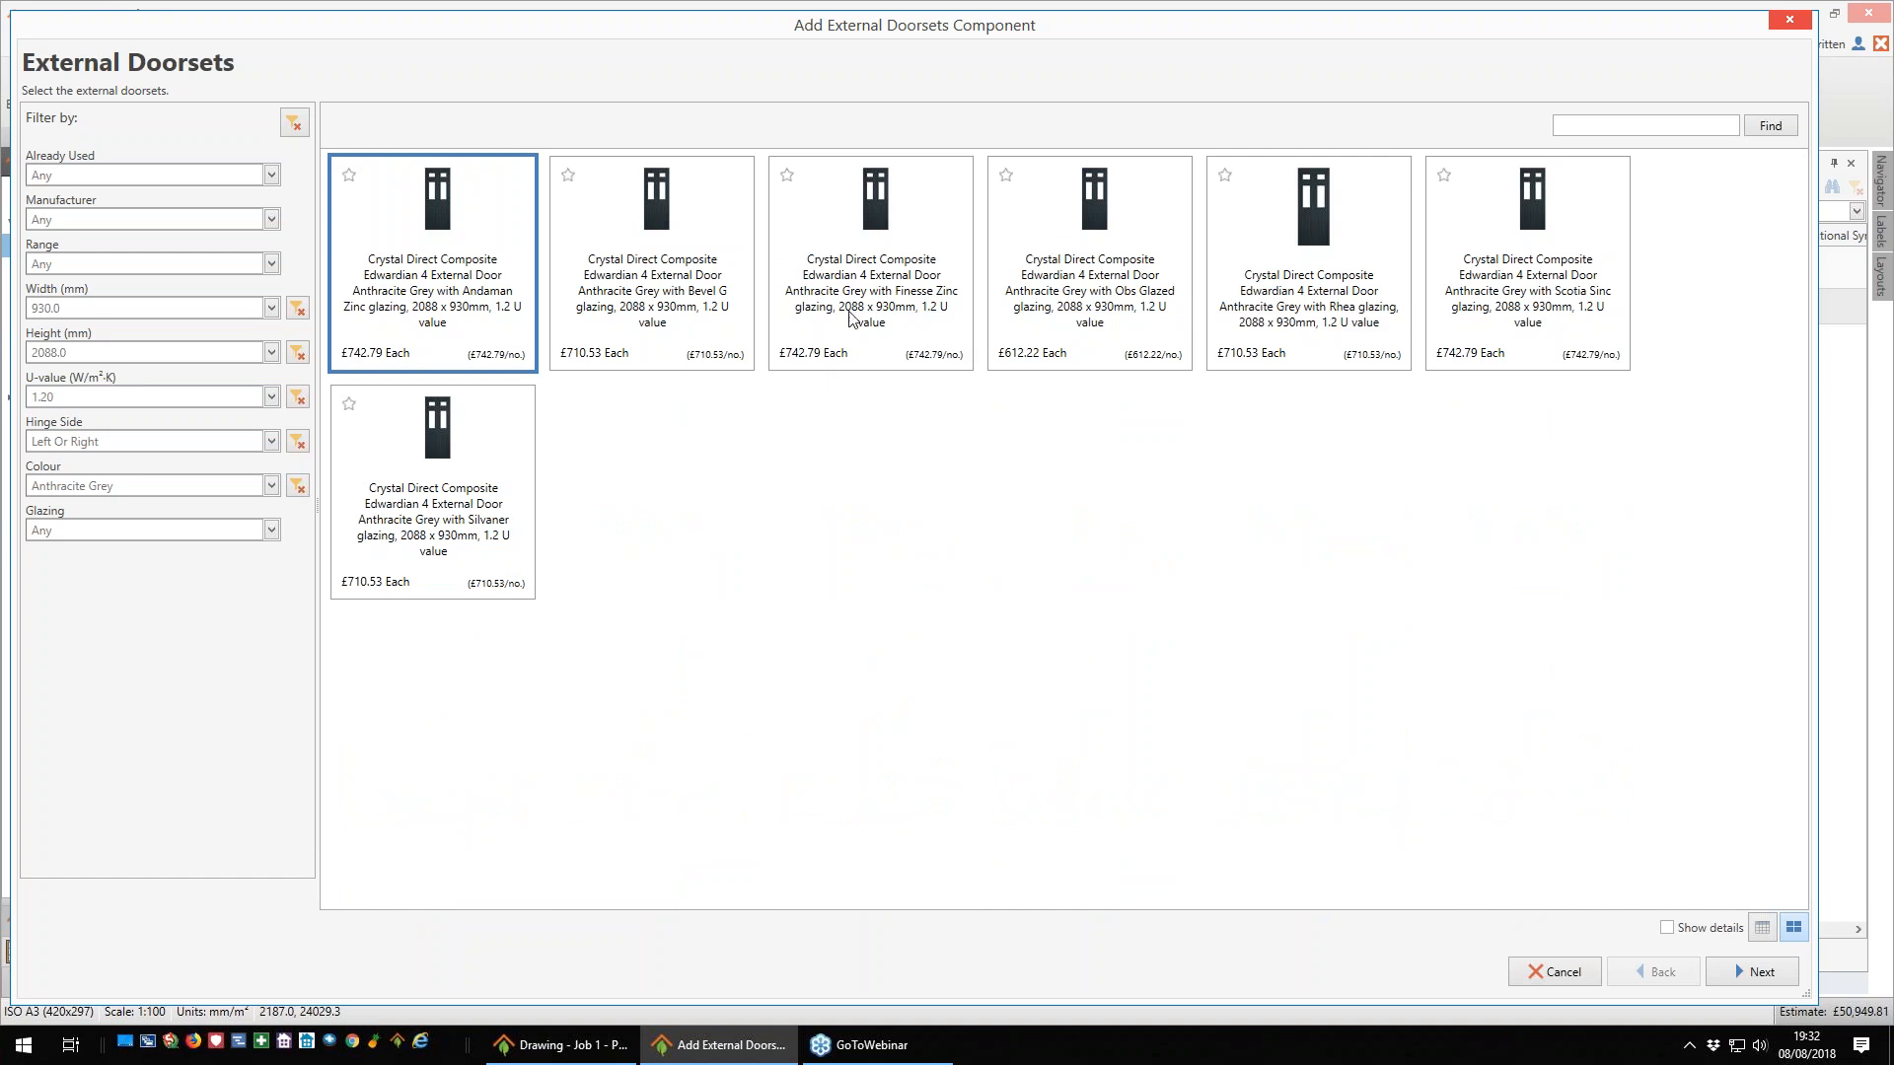
- Choose the Edwardian 4 Anthracite Grey door with Bevel G glazing and accept the 50 mm external reveal depth
click(660, 314)
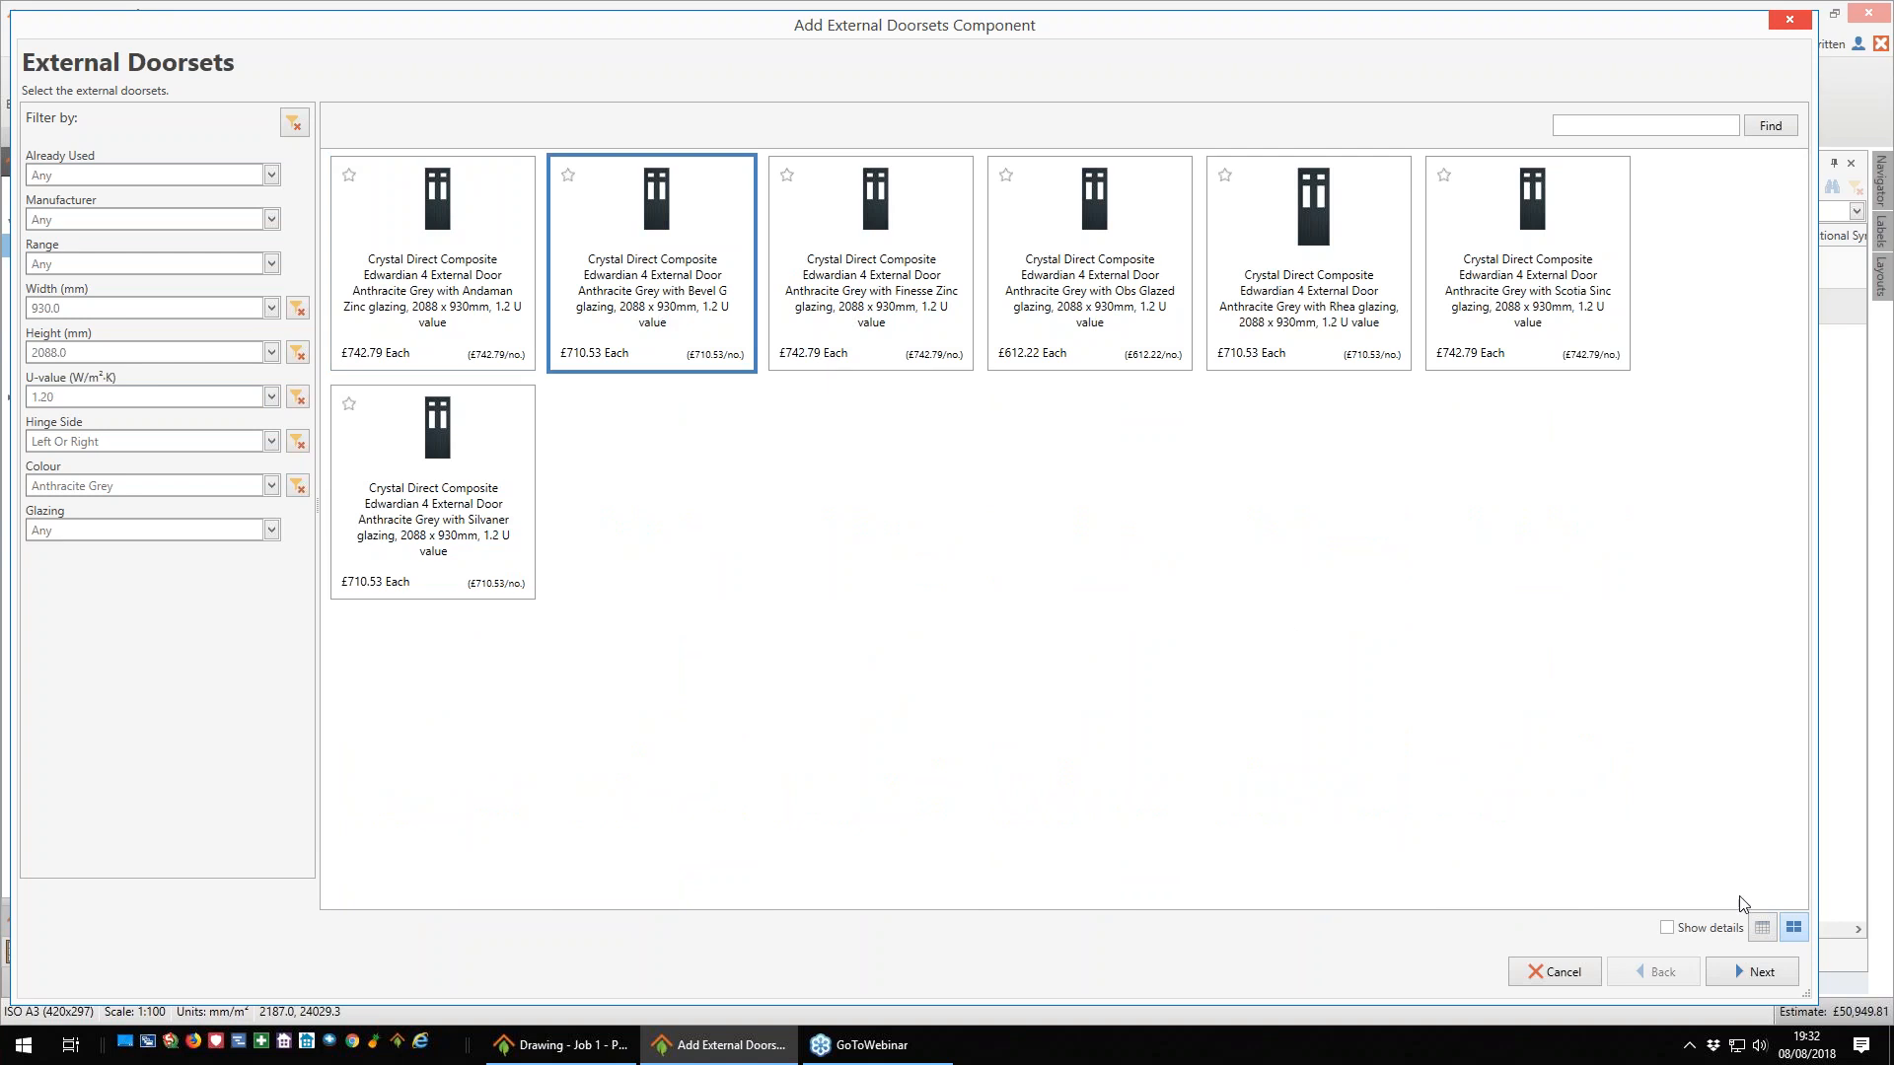
click(1762, 971)
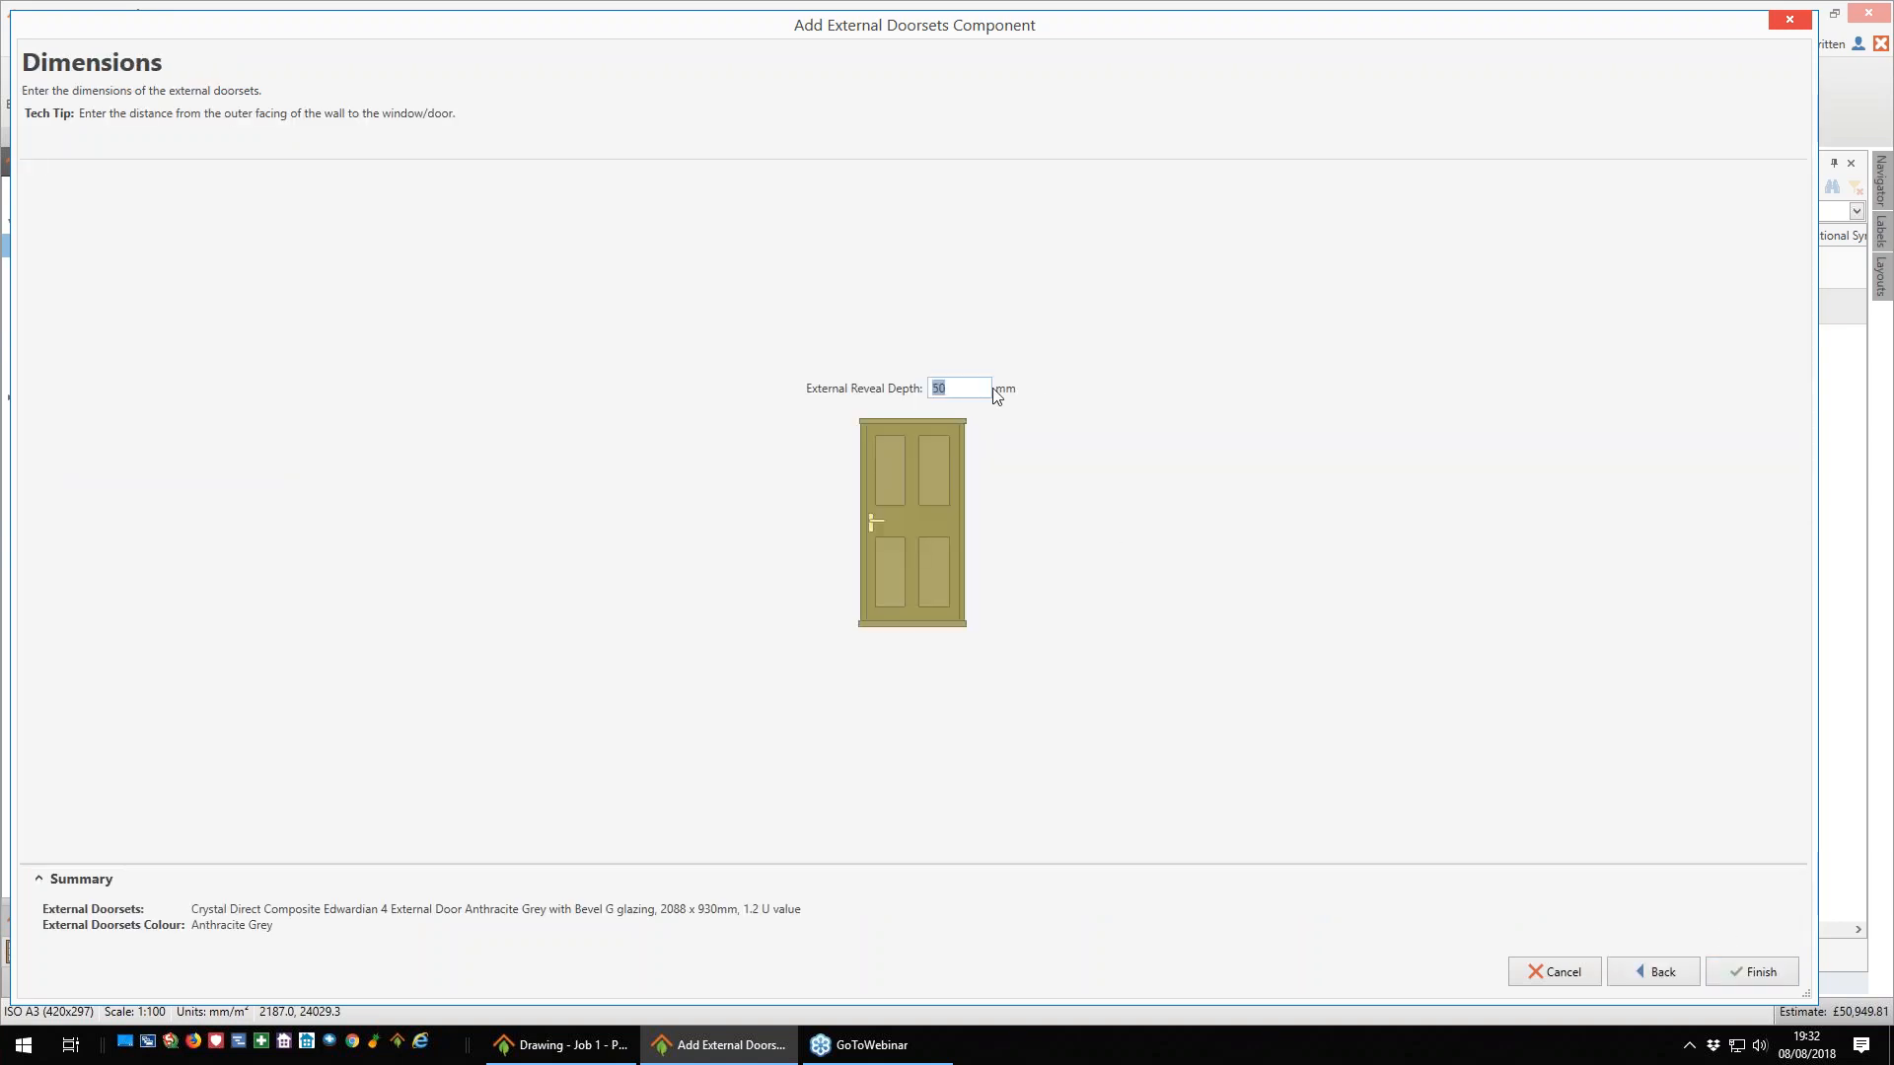
click(1762, 972)
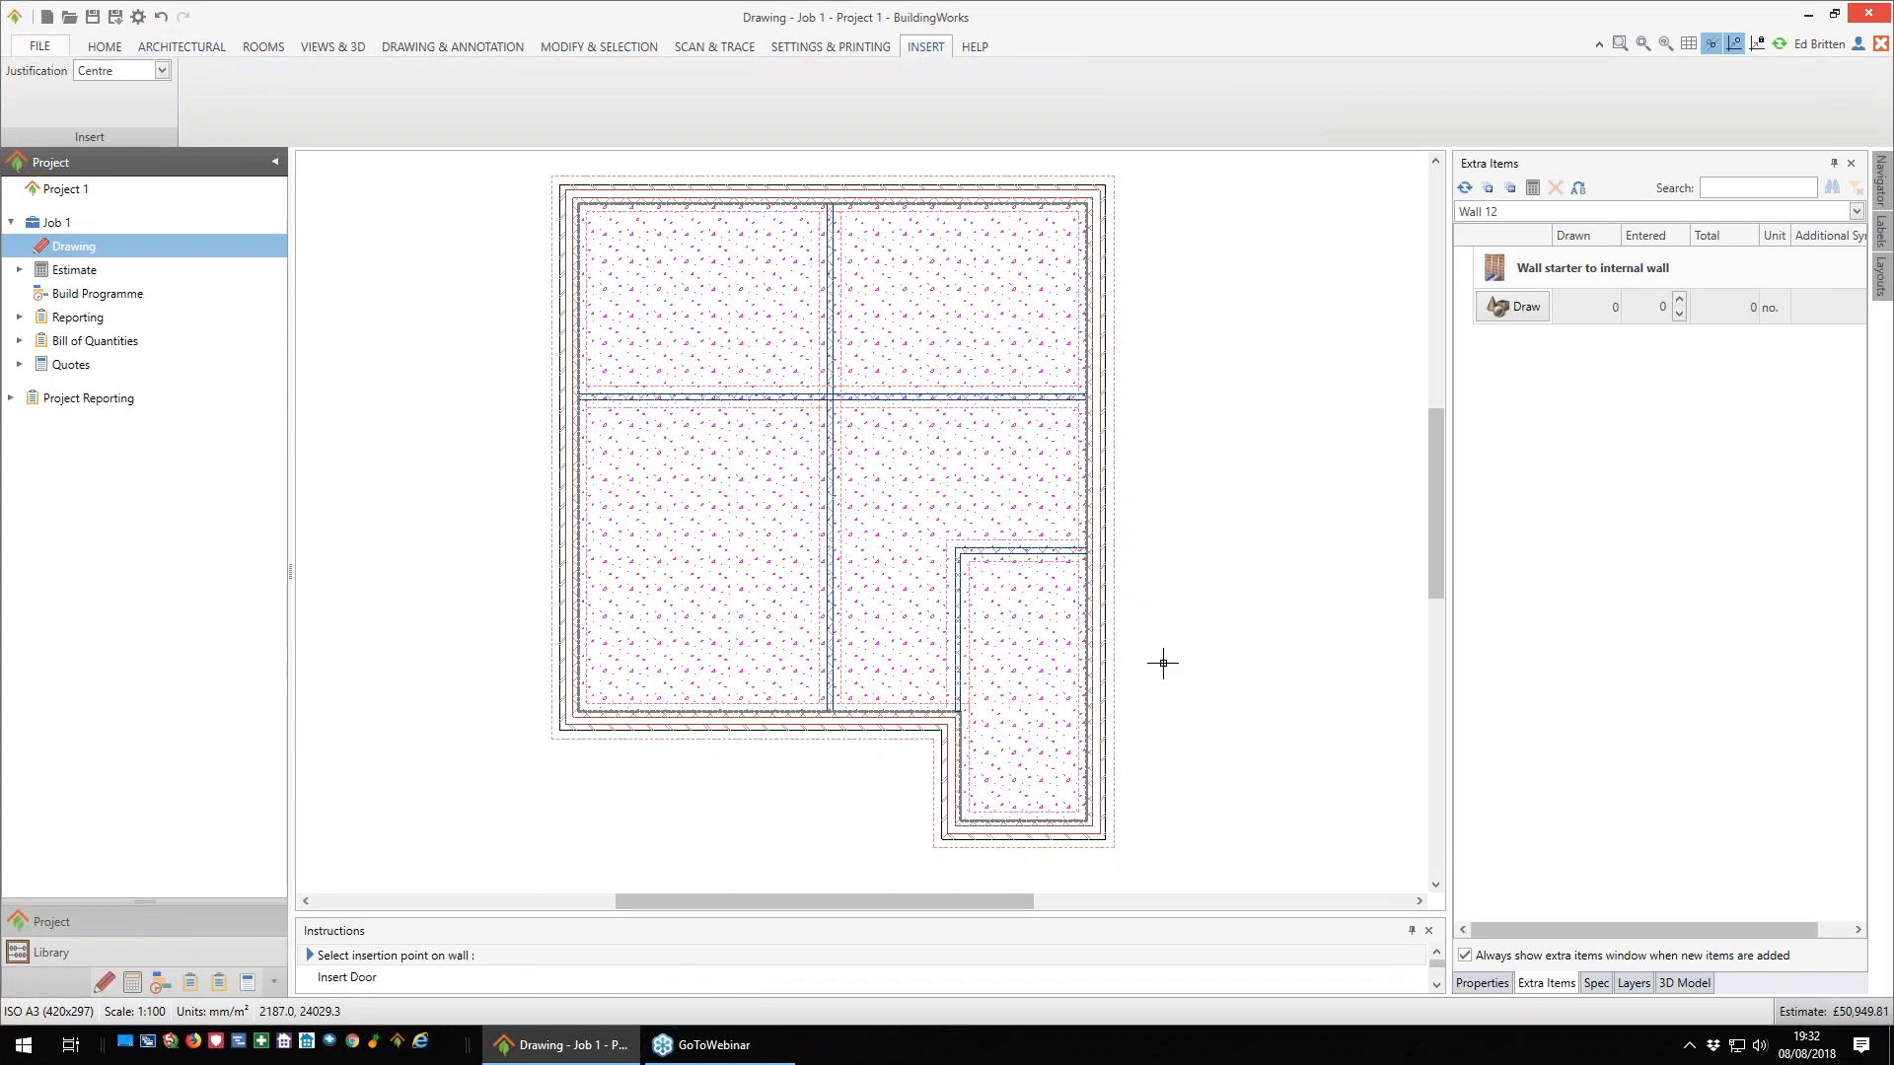
- Insert the door at the midpoint of the short exterior wall at the lower end of the projecting room
scroll(1135, 690, down, 3)
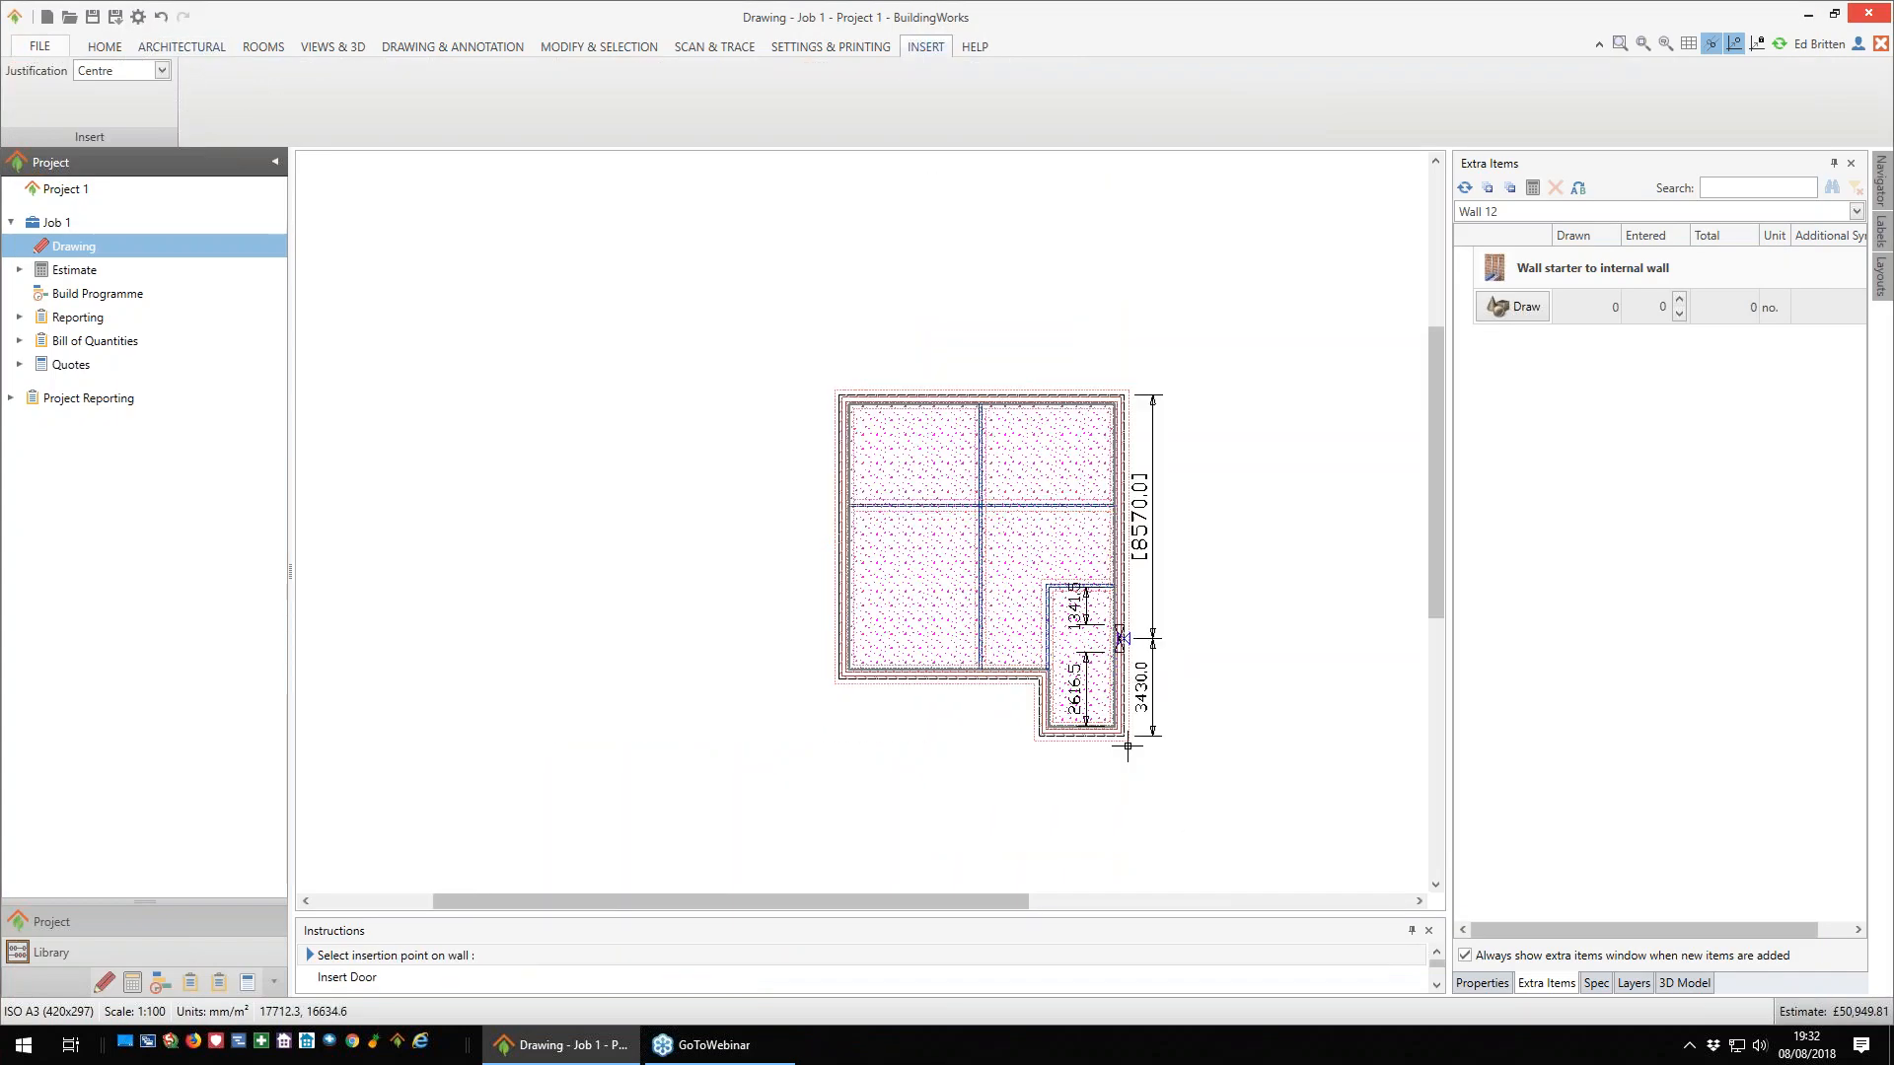
scroll(1123, 752, up, 2)
scroll(1123, 752, up, 2)
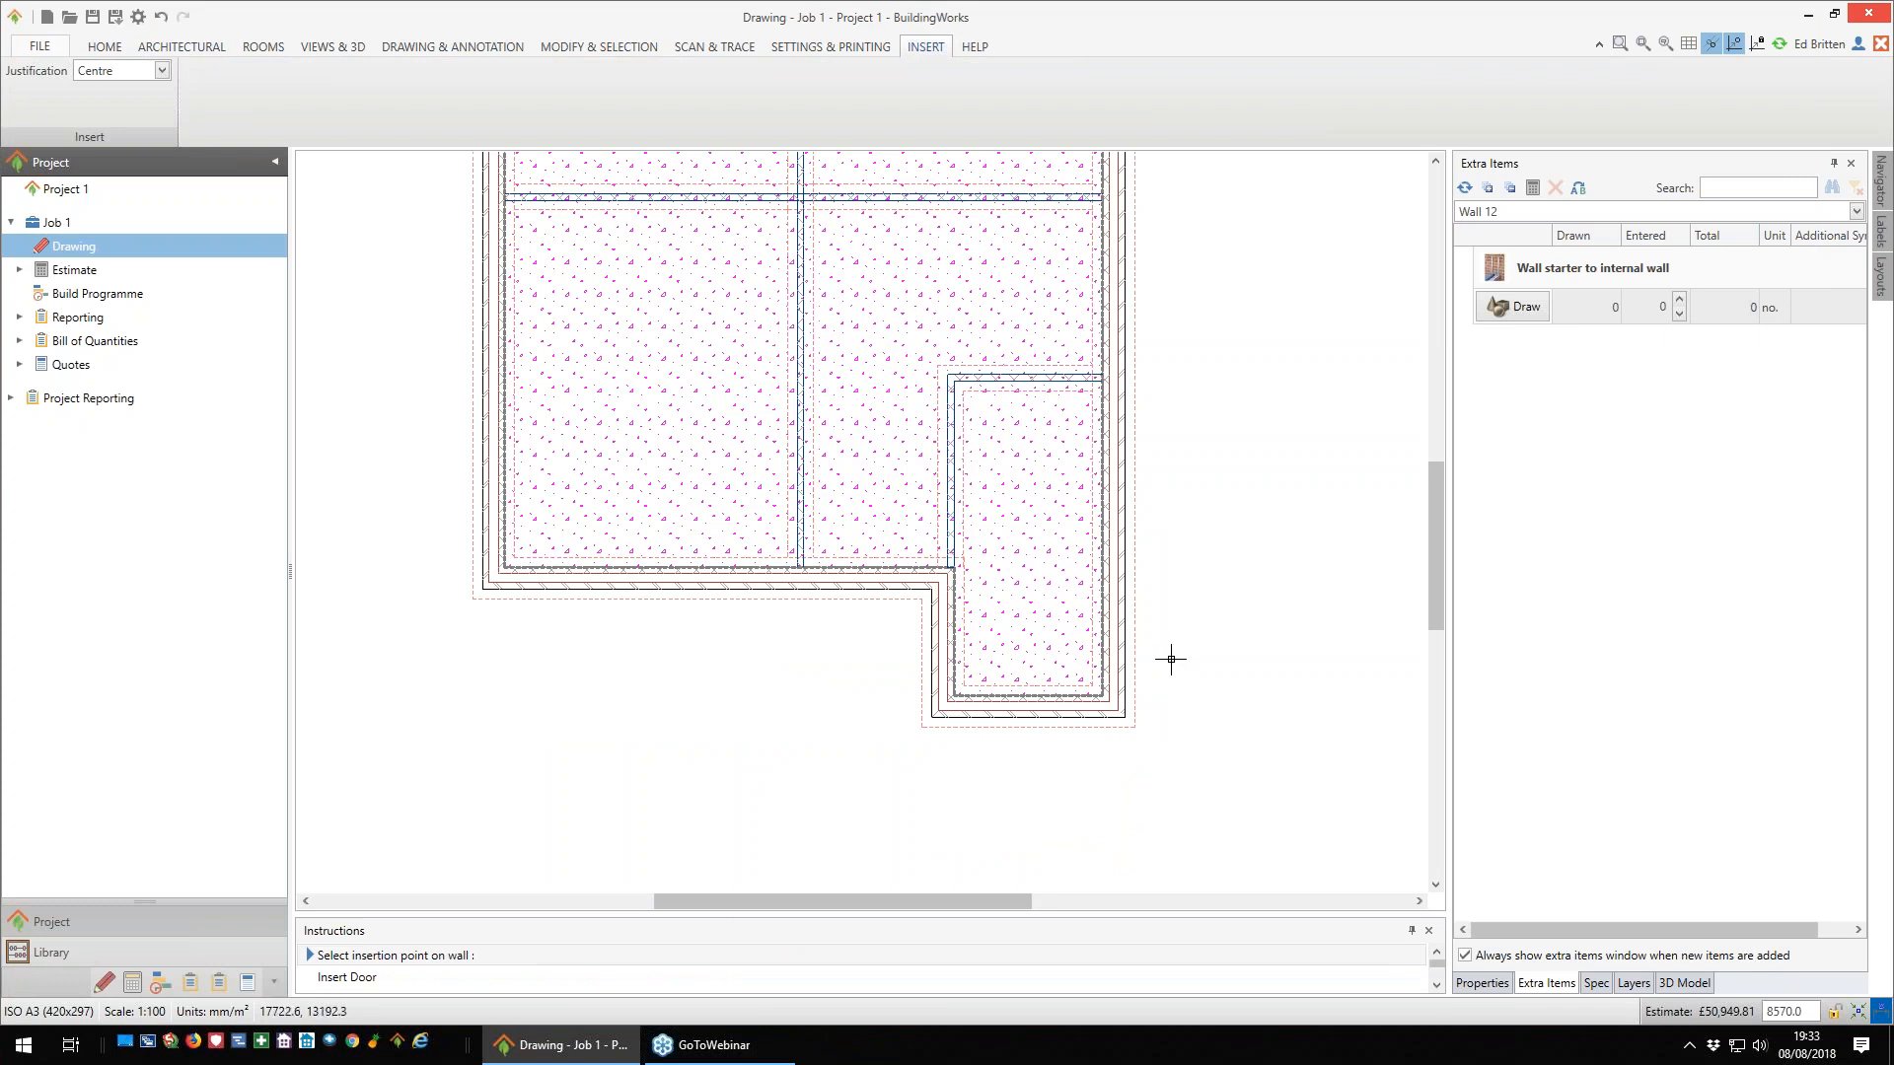
scroll(1171, 655, up, 2)
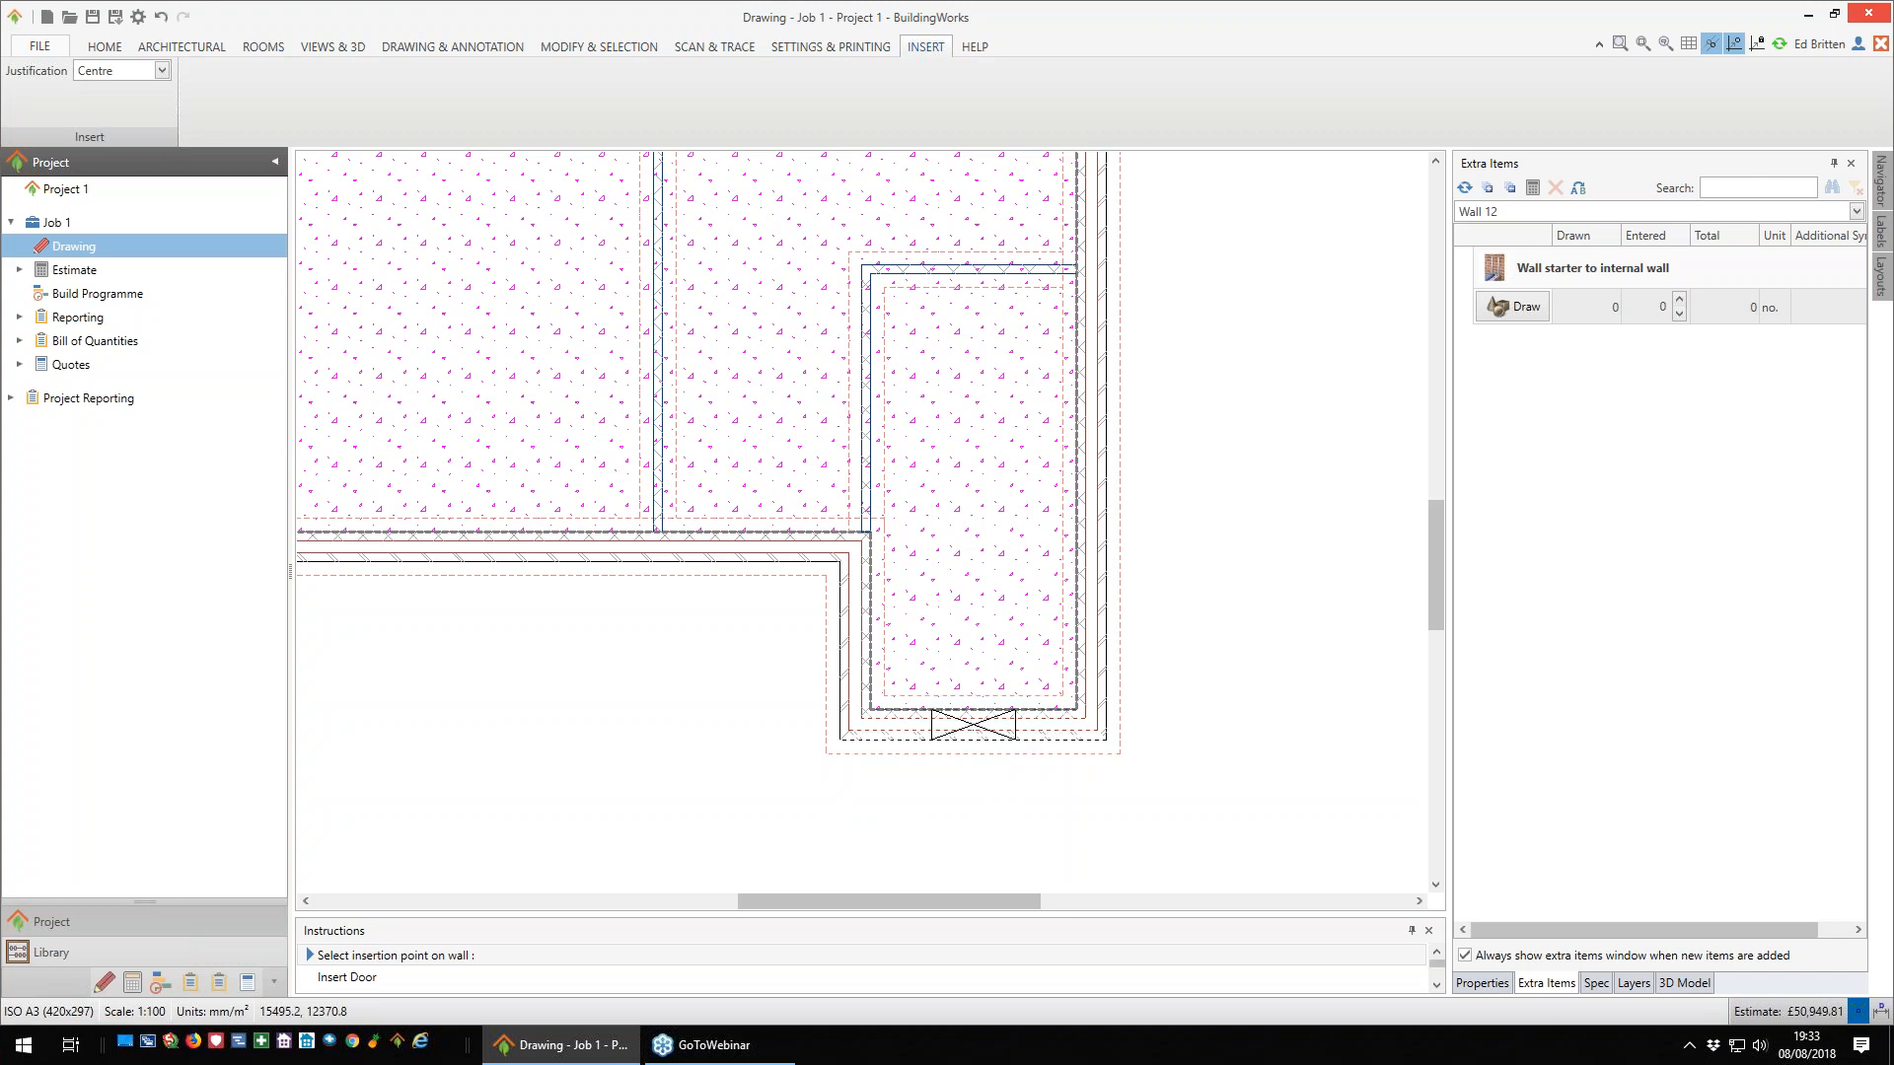
click(973, 723)
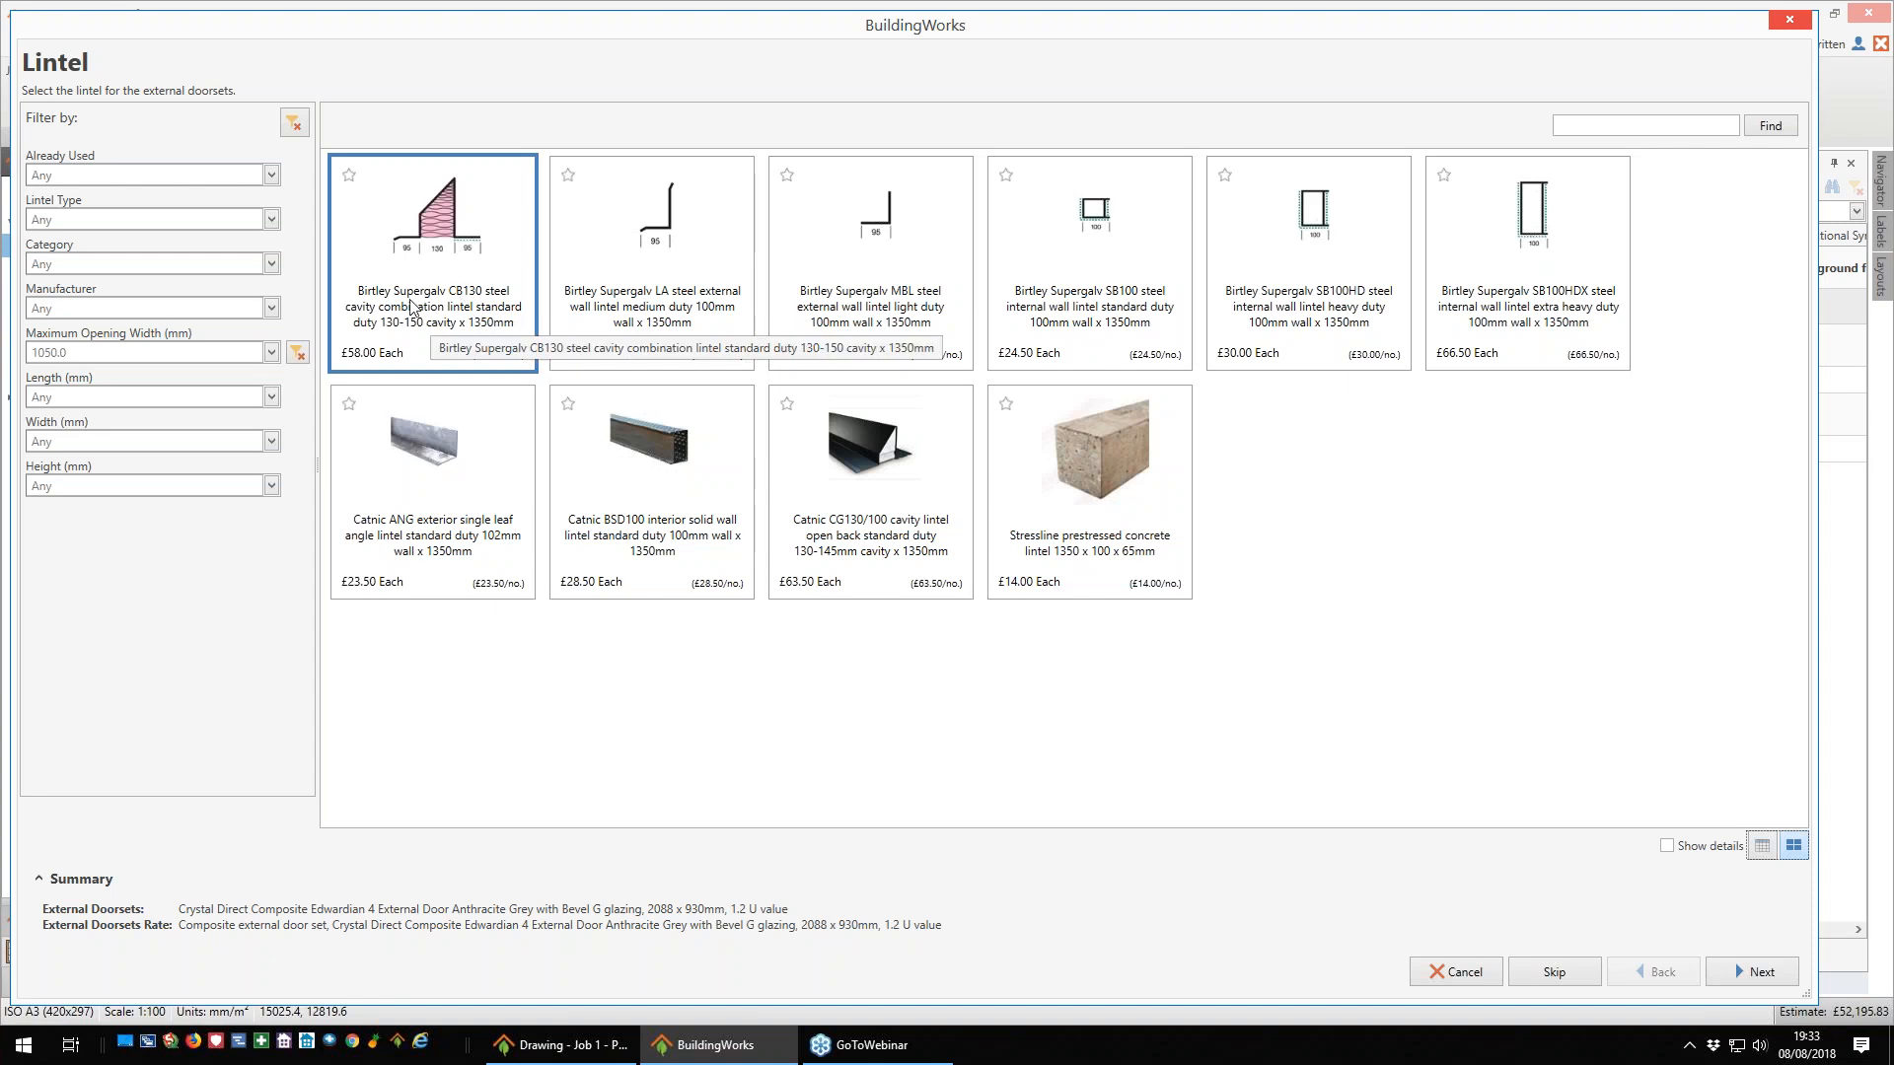
- Complete the external door with the Birtley Supergalv CB130 1350 mm lintel and the cavity tray specification, adding 2 cavity weep vents
click(1761, 973)
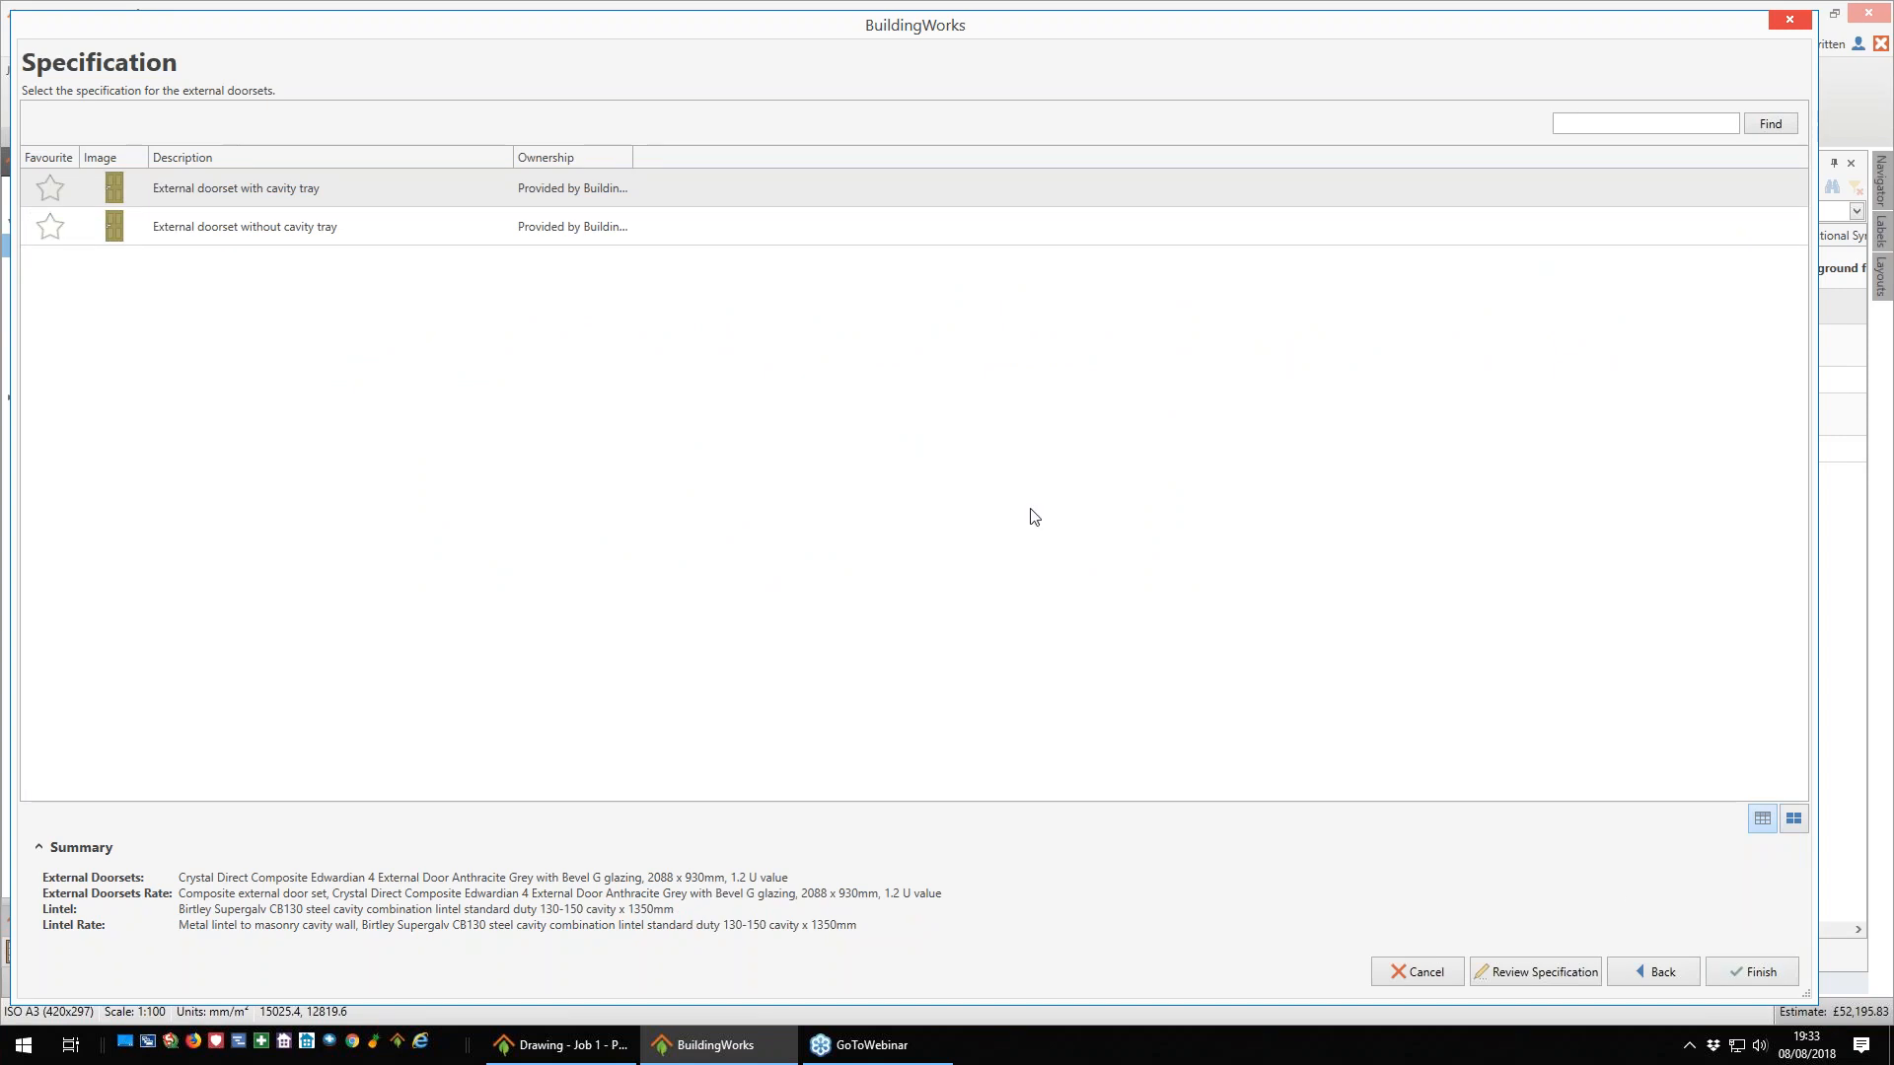
click(364, 200)
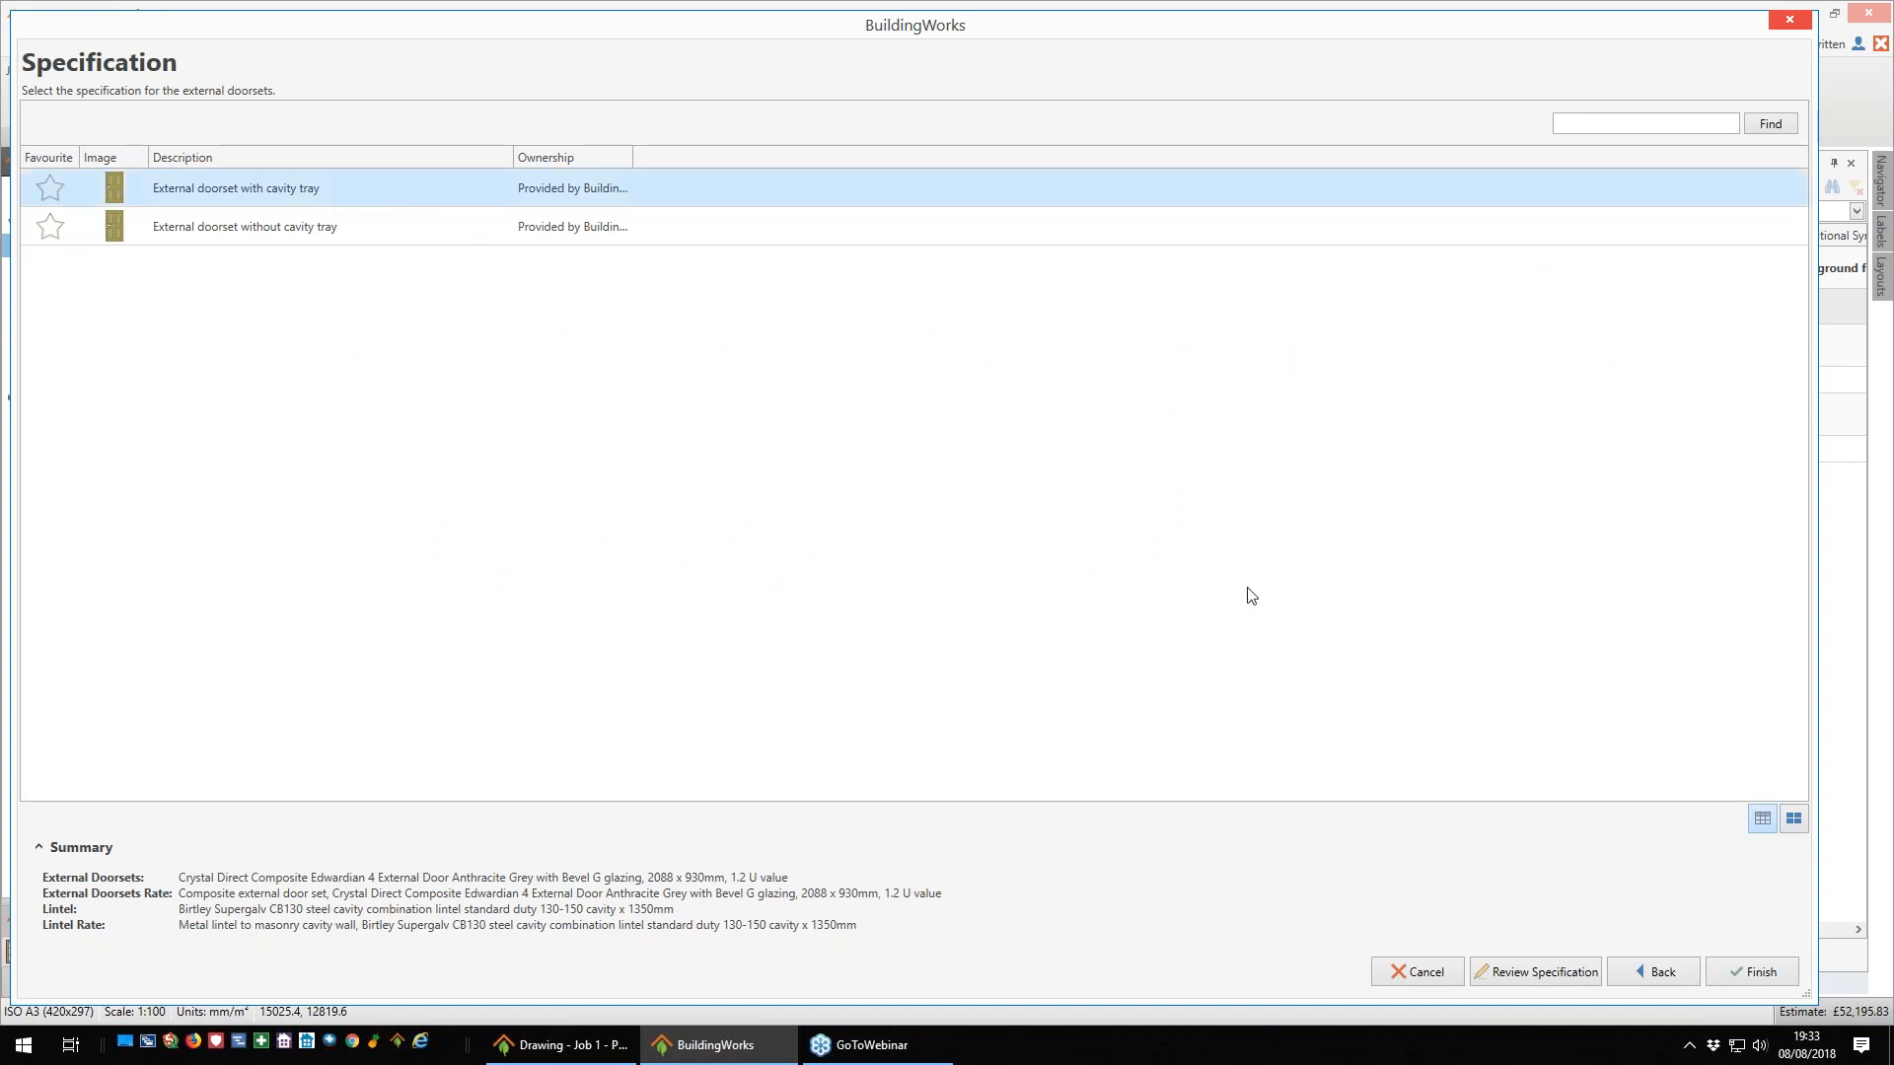
click(1752, 973)
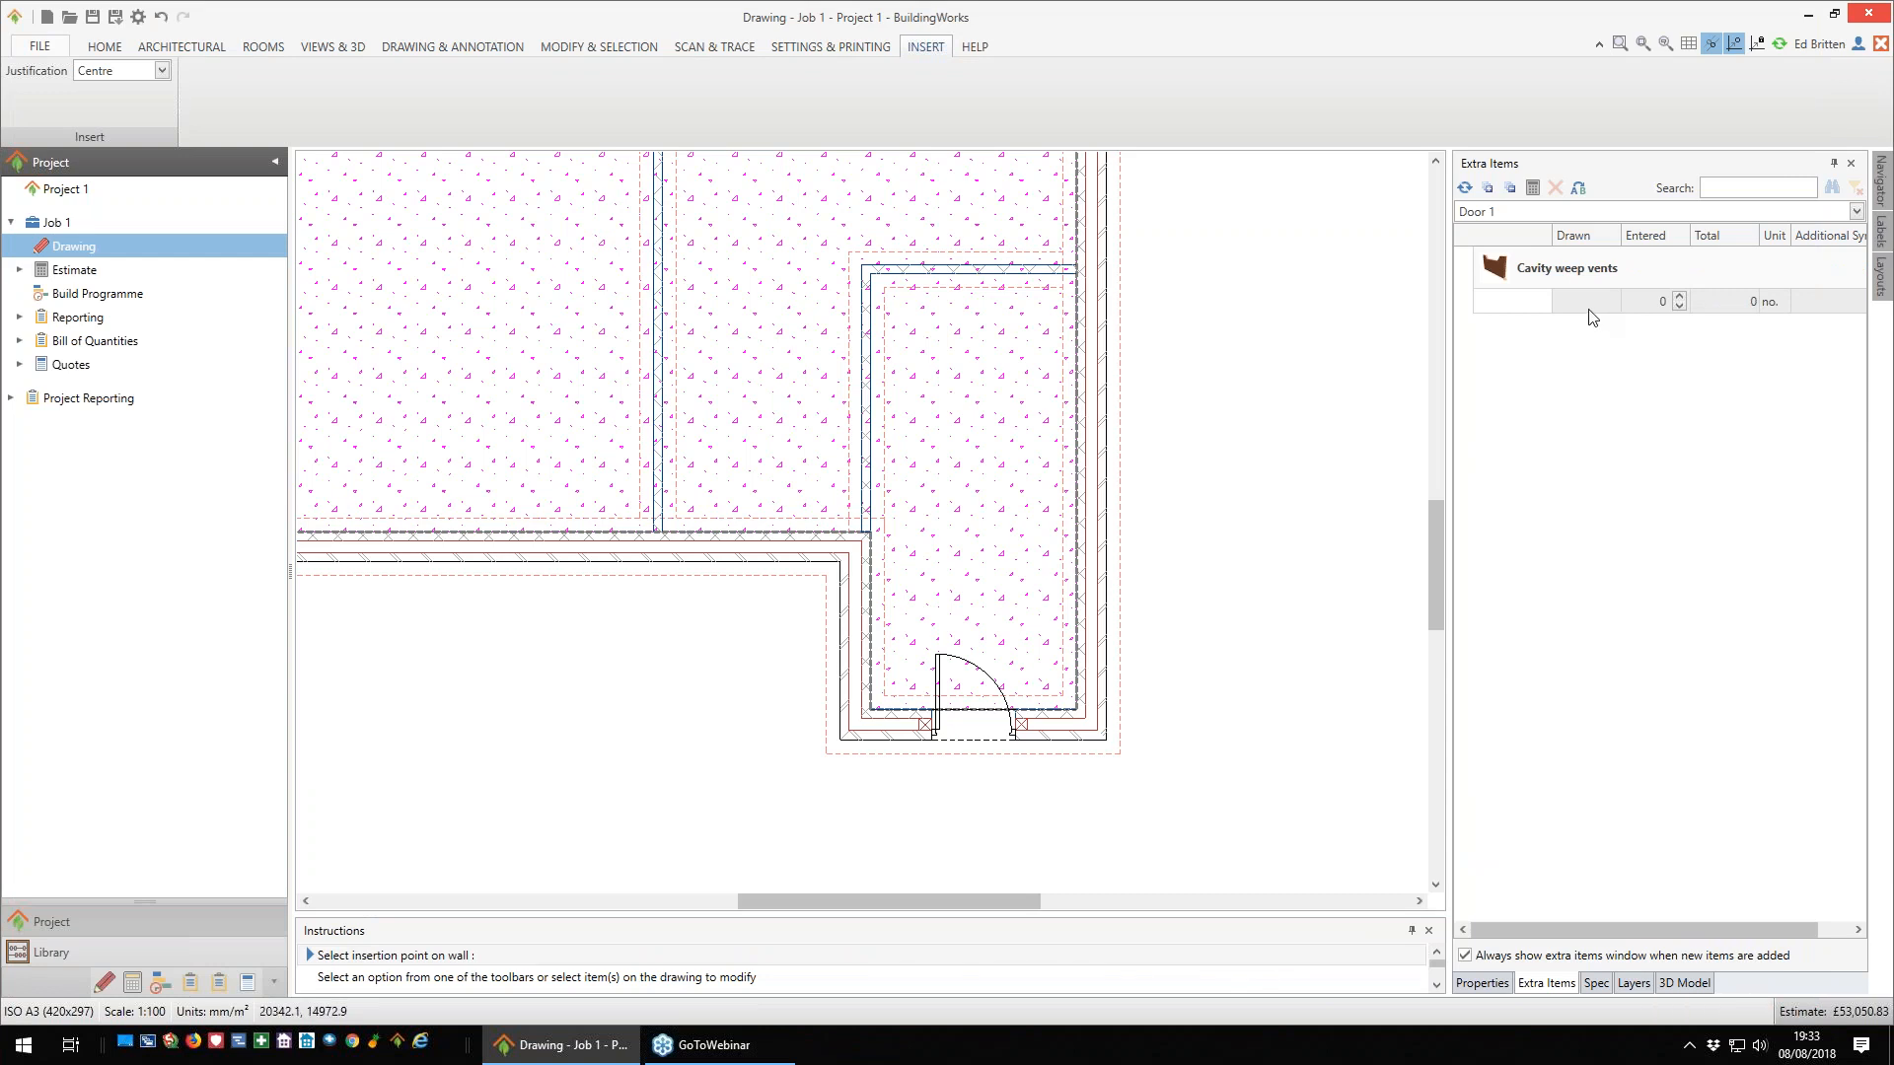
click(1680, 299)
click(1681, 299)
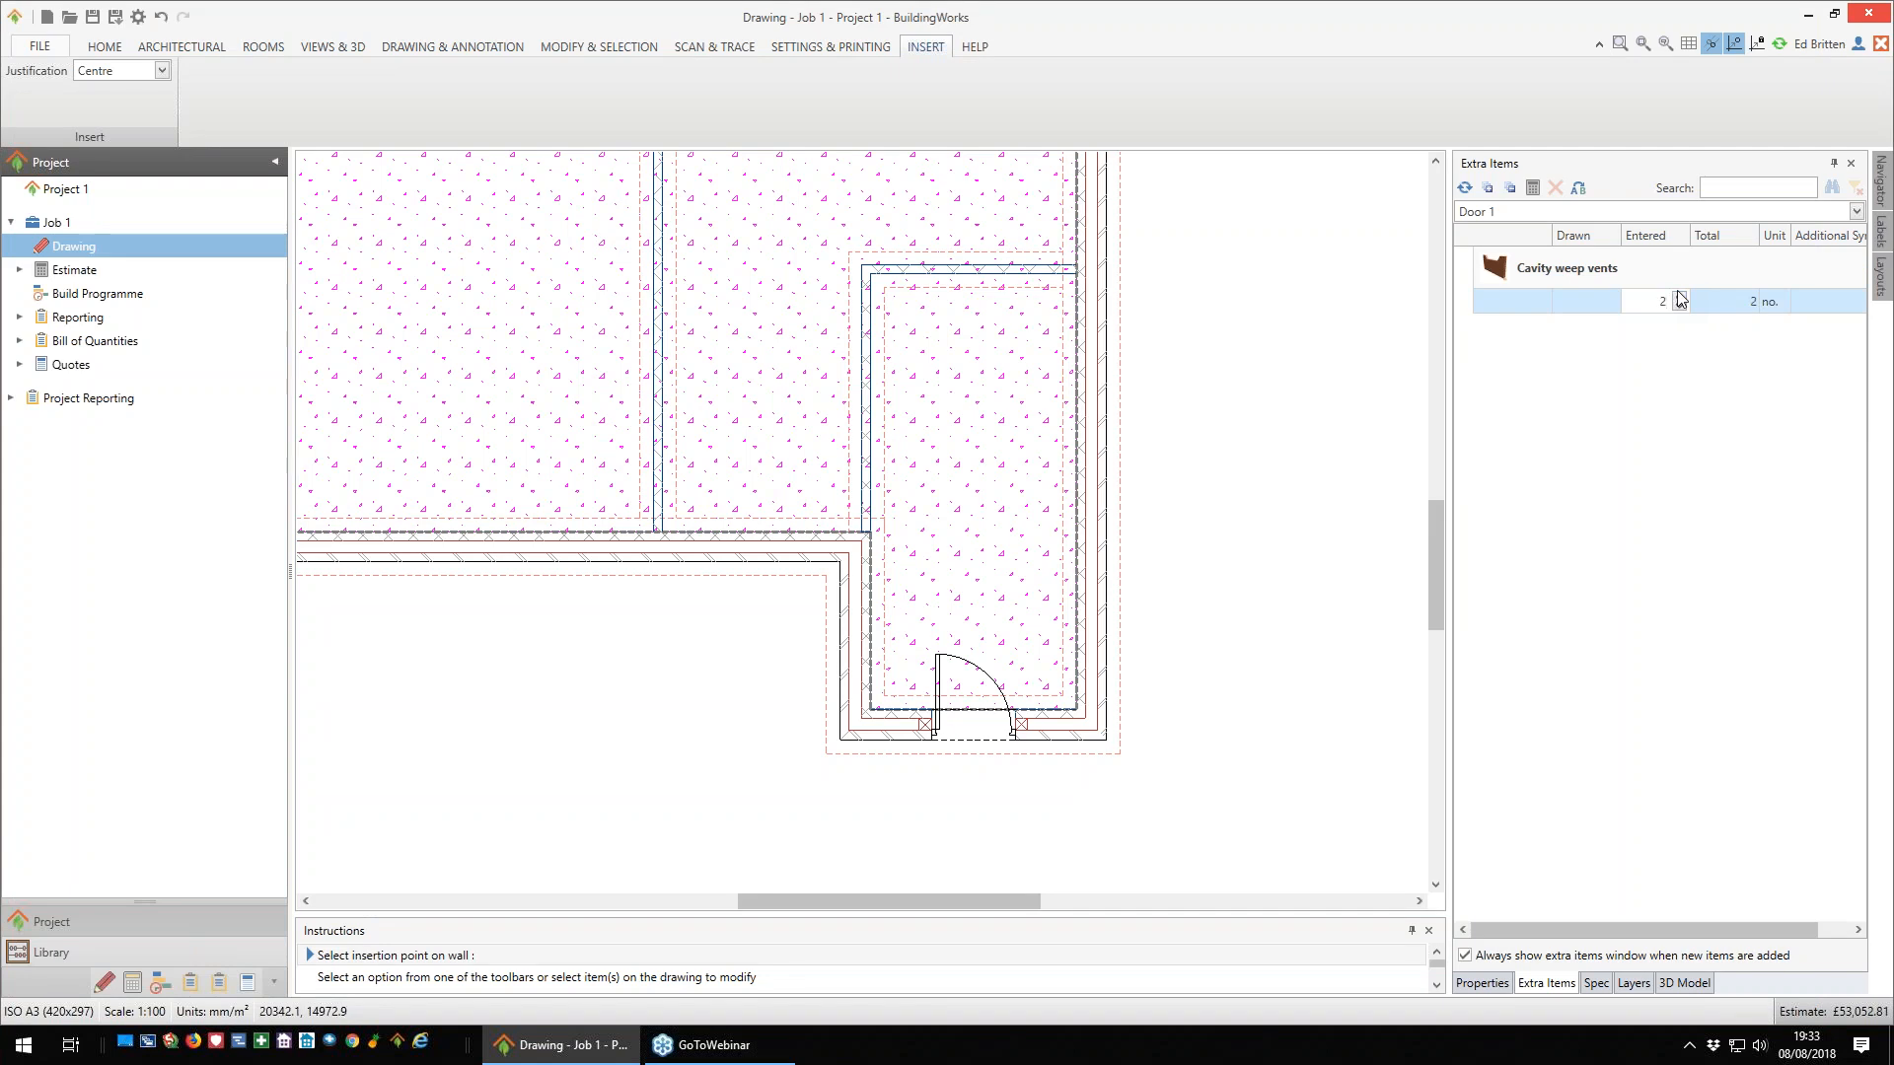
- Start adding aluminium bi-fold doors and filter the catalogue to a 3290 mm width
scroll(1269, 496, down, 5)
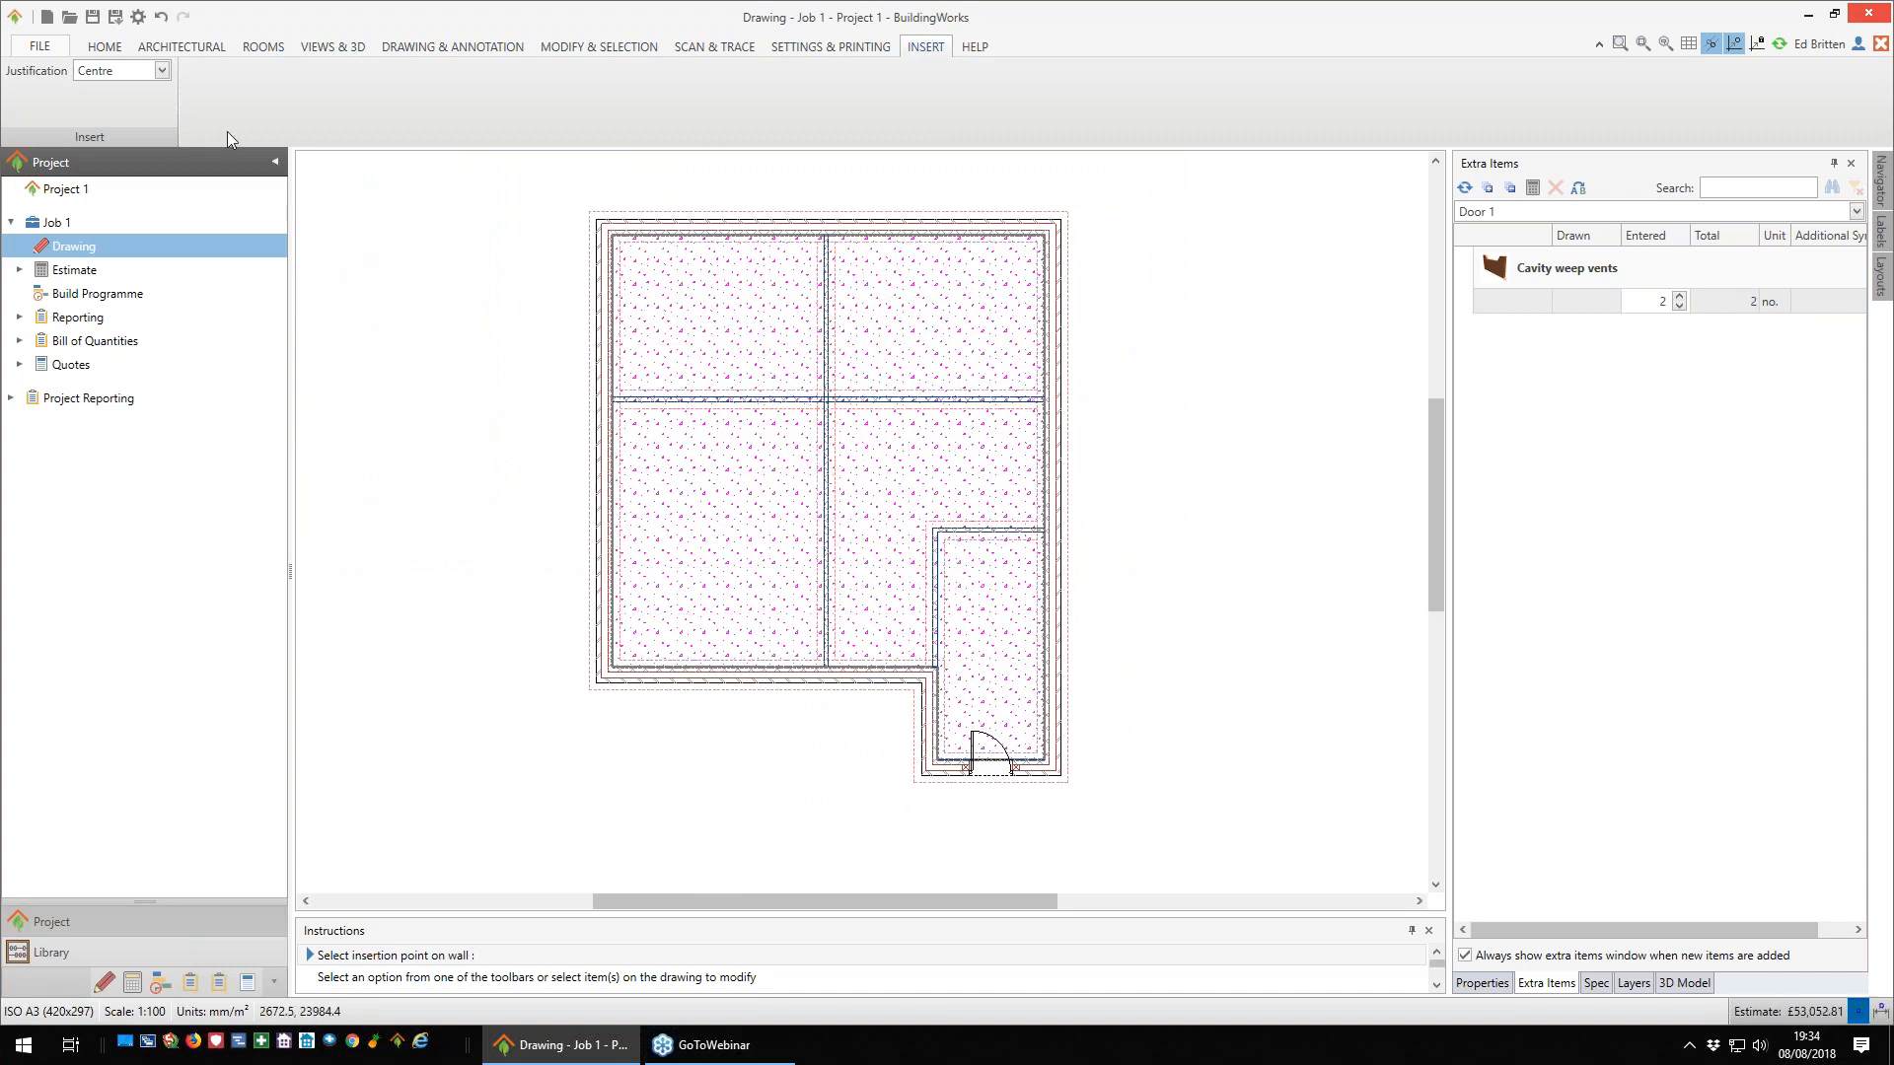
click(209, 56)
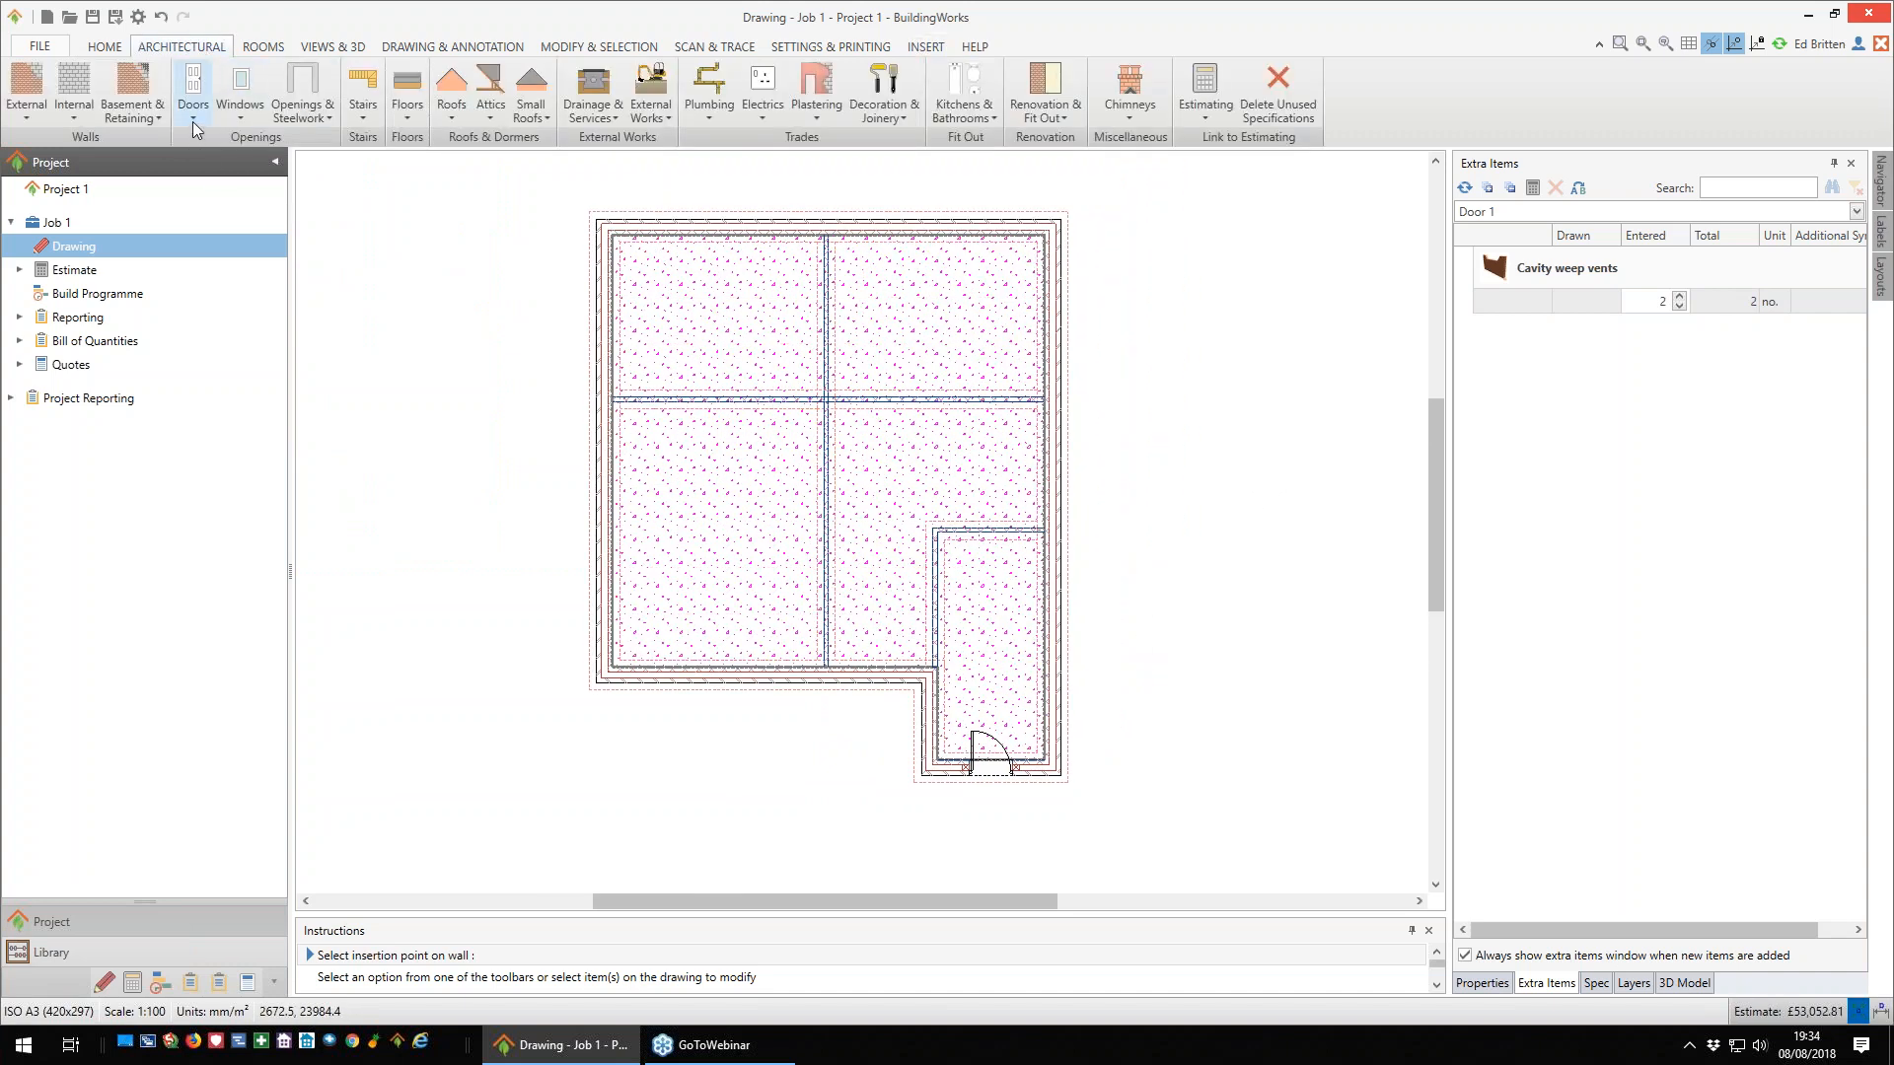
click(192, 122)
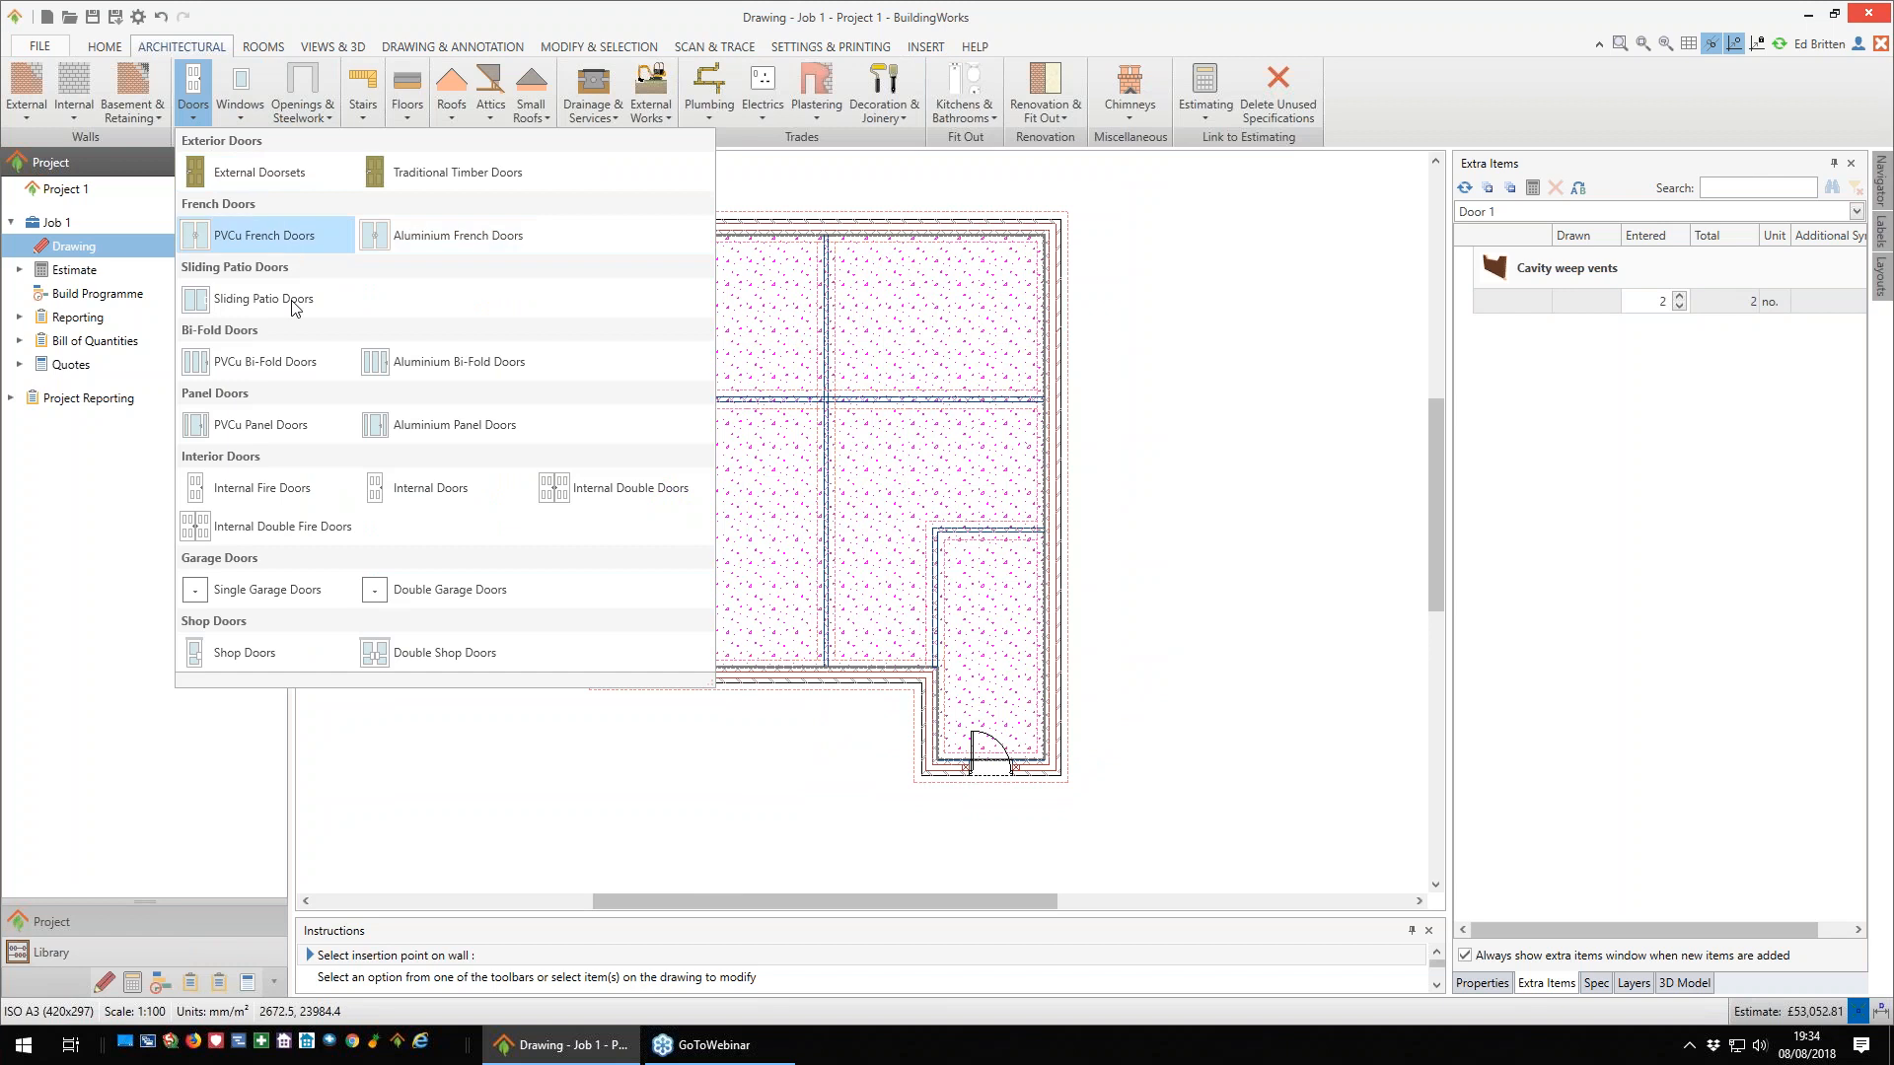
click(384, 364)
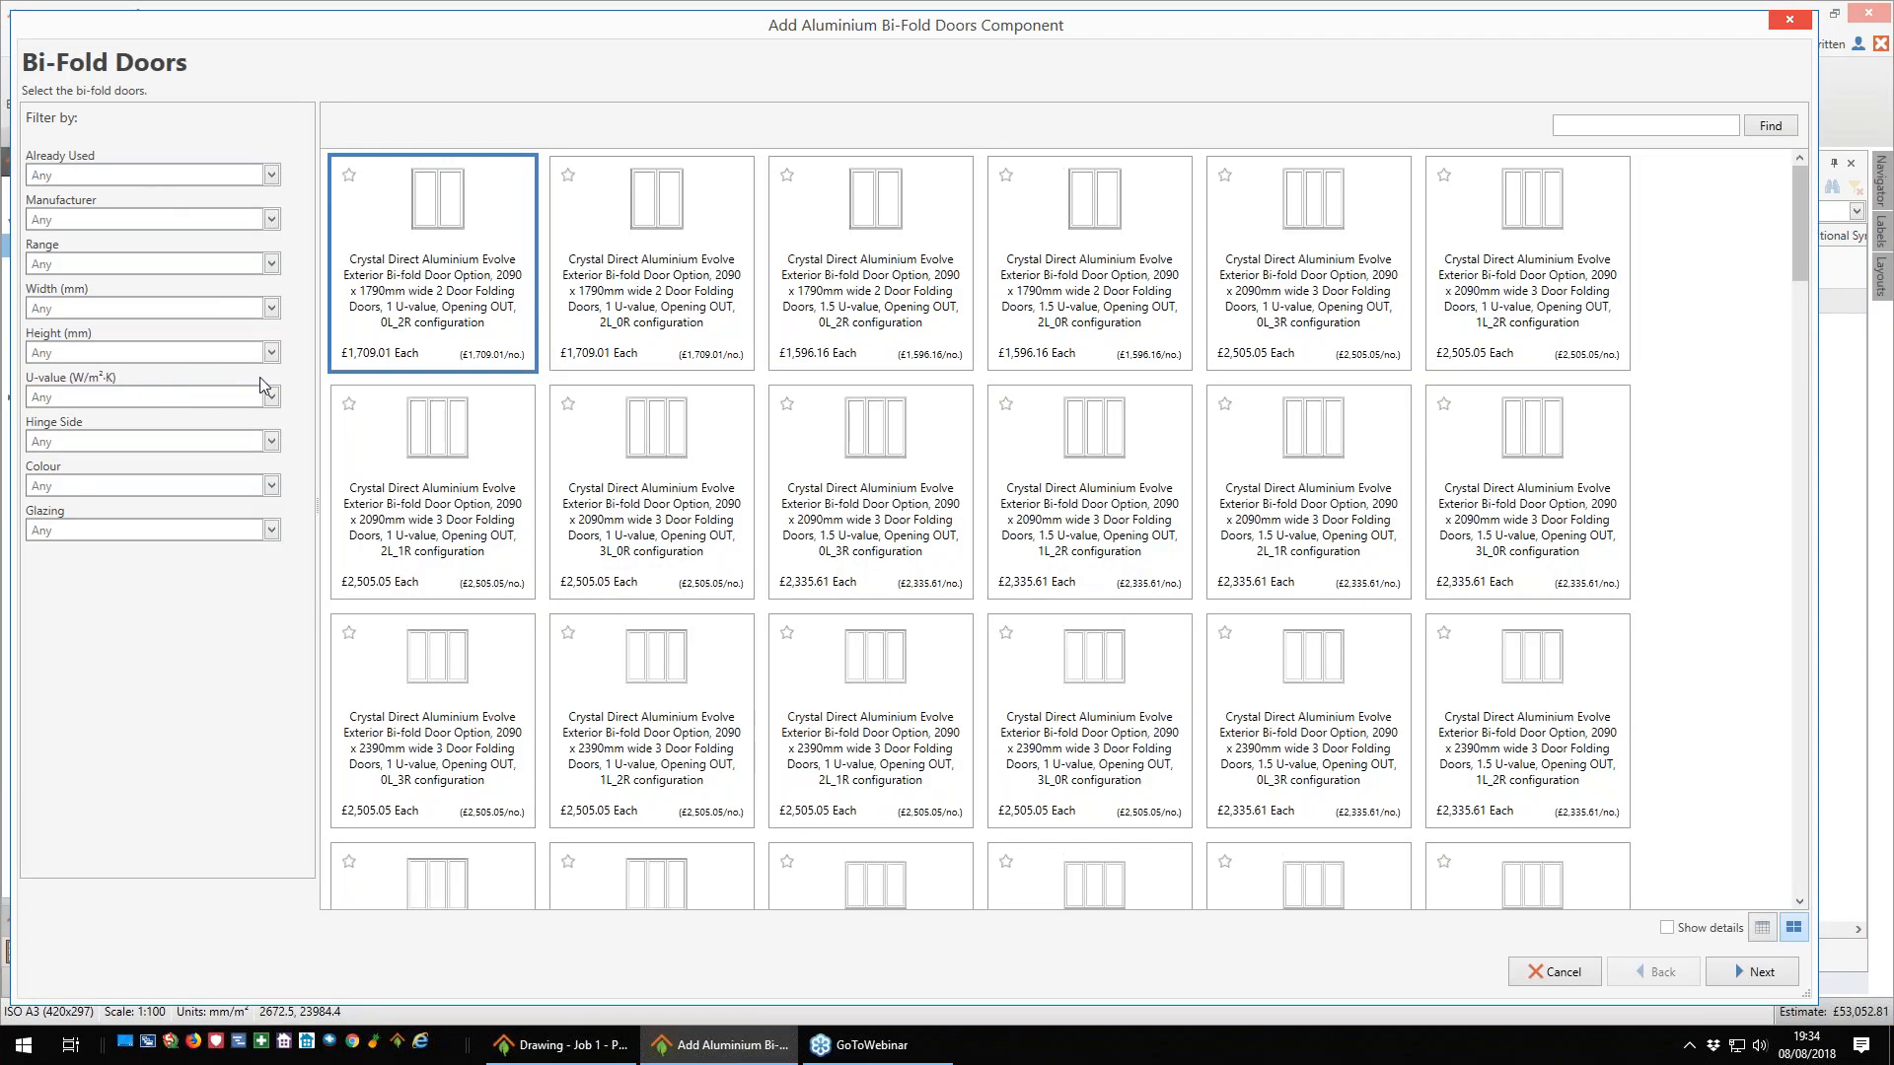
click(271, 308)
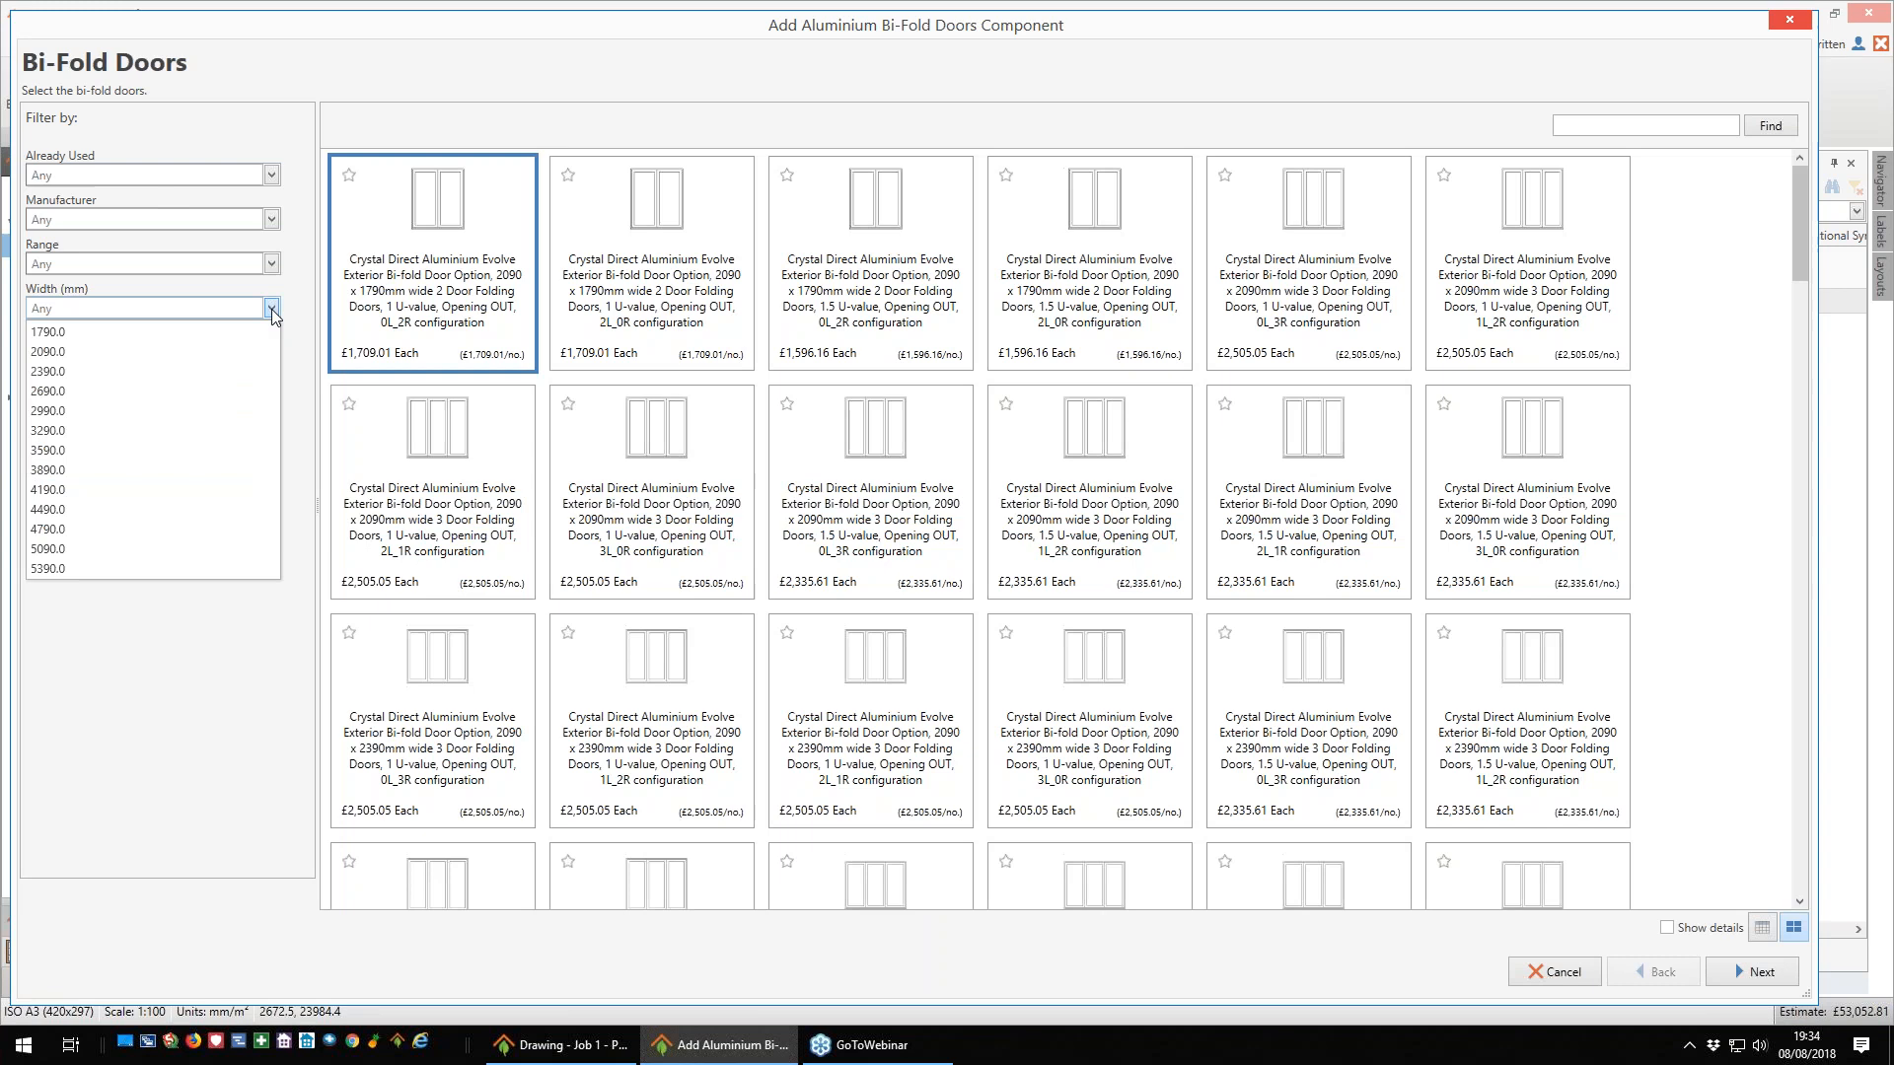
click(87, 432)
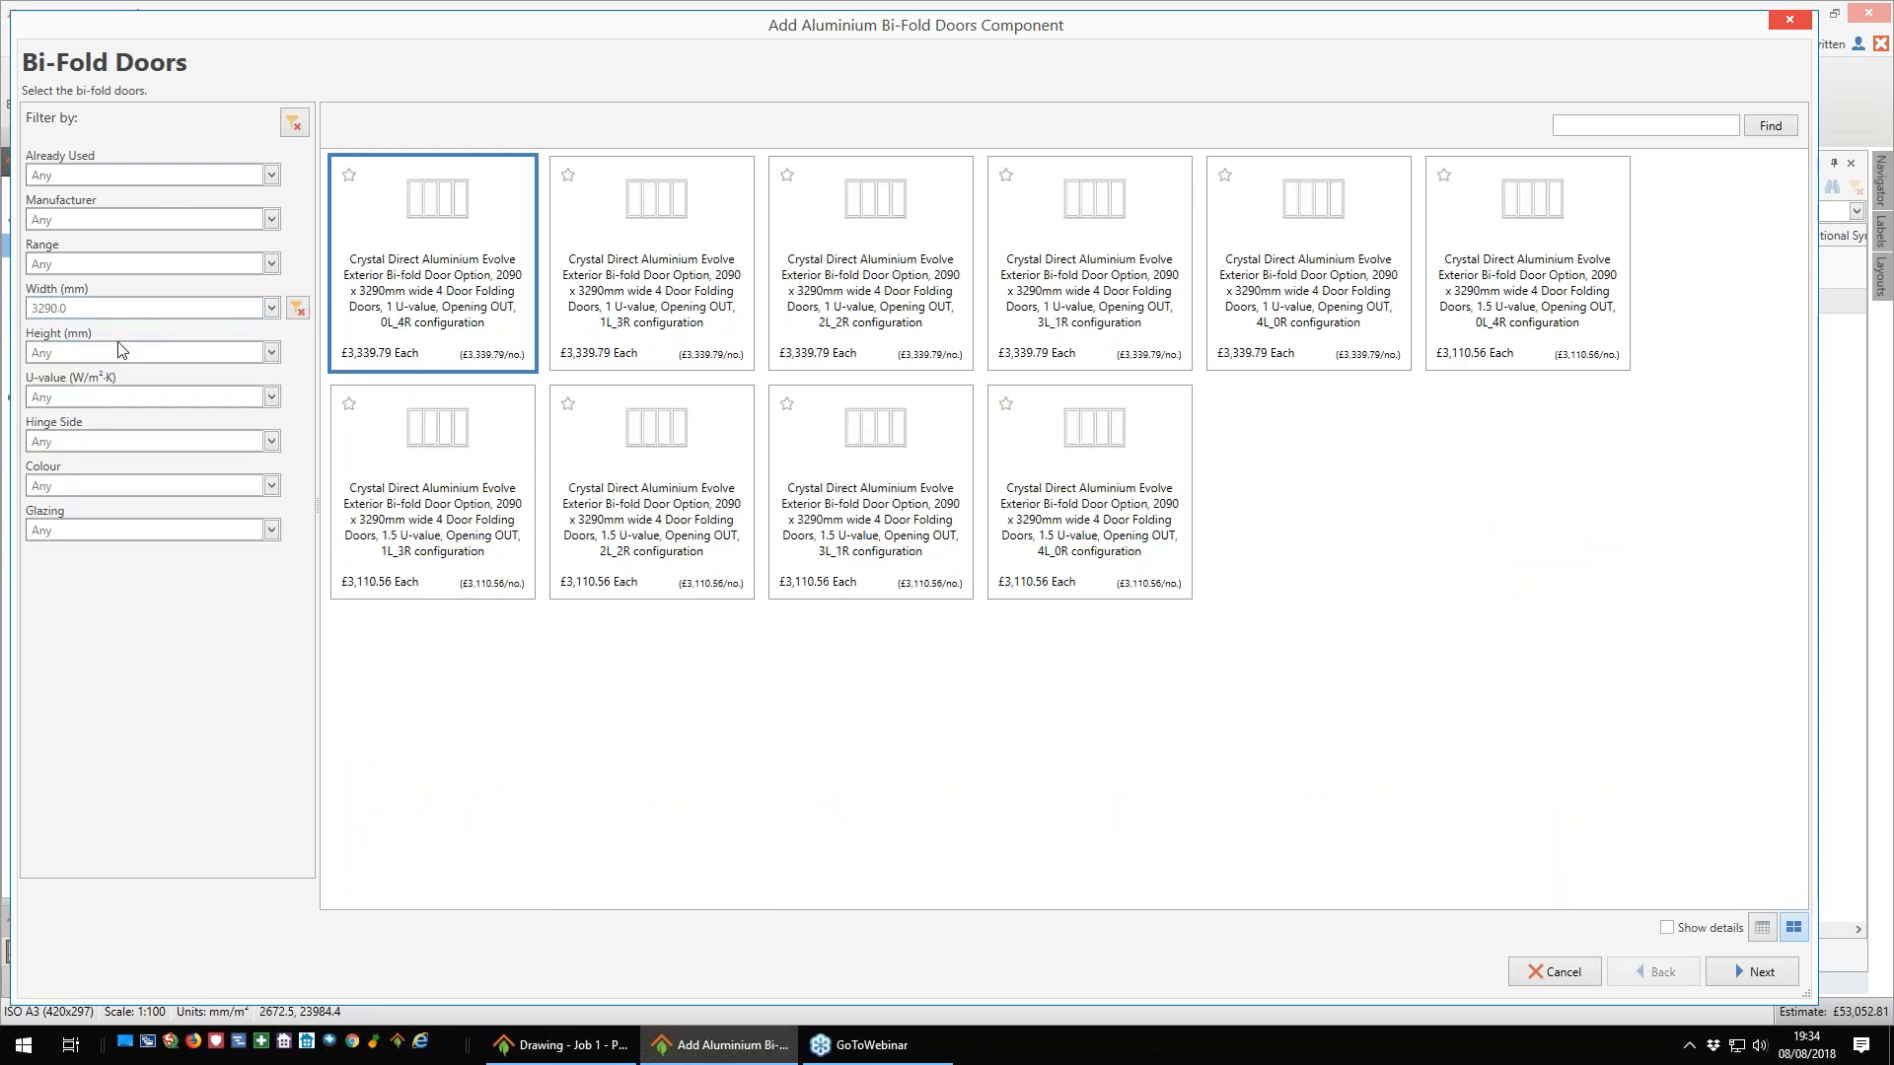
- Filter the bi-fold doors by a U-value of 1.00 and the colour Grey
click(271, 397)
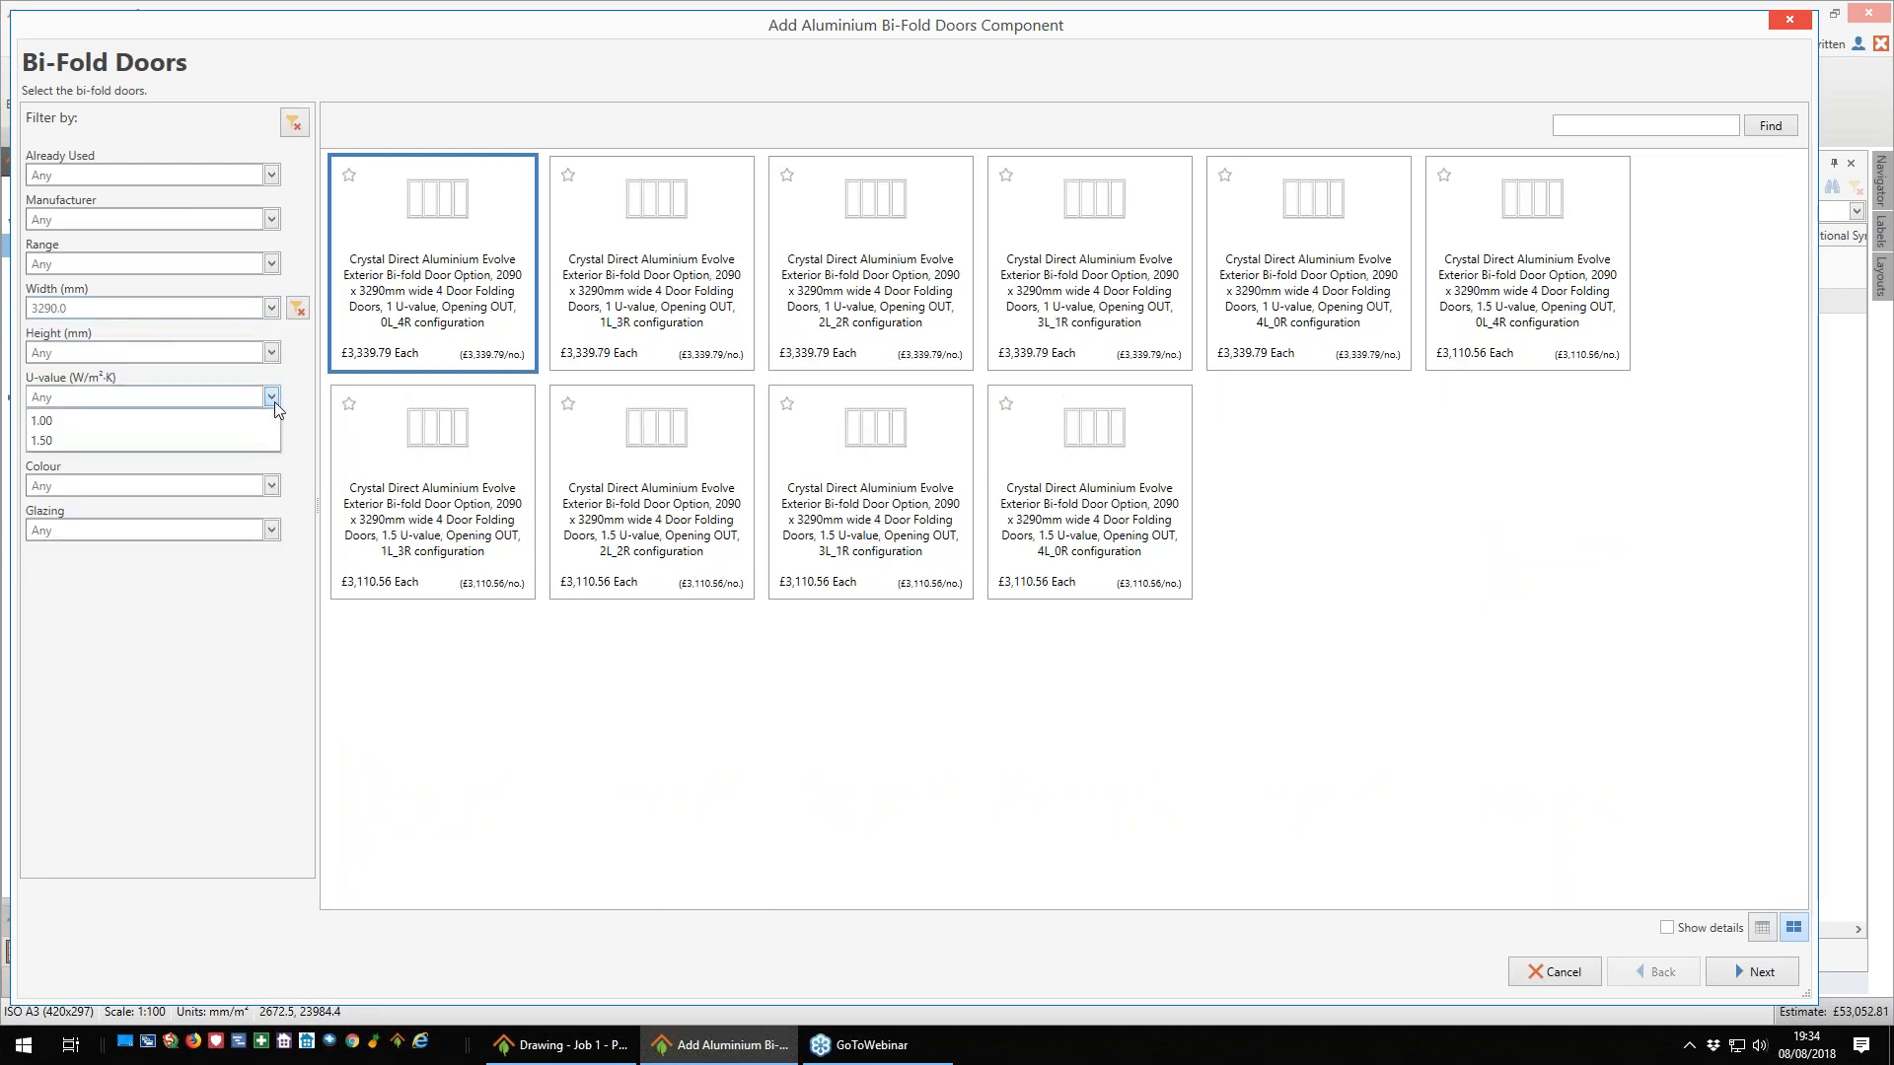
click(79, 422)
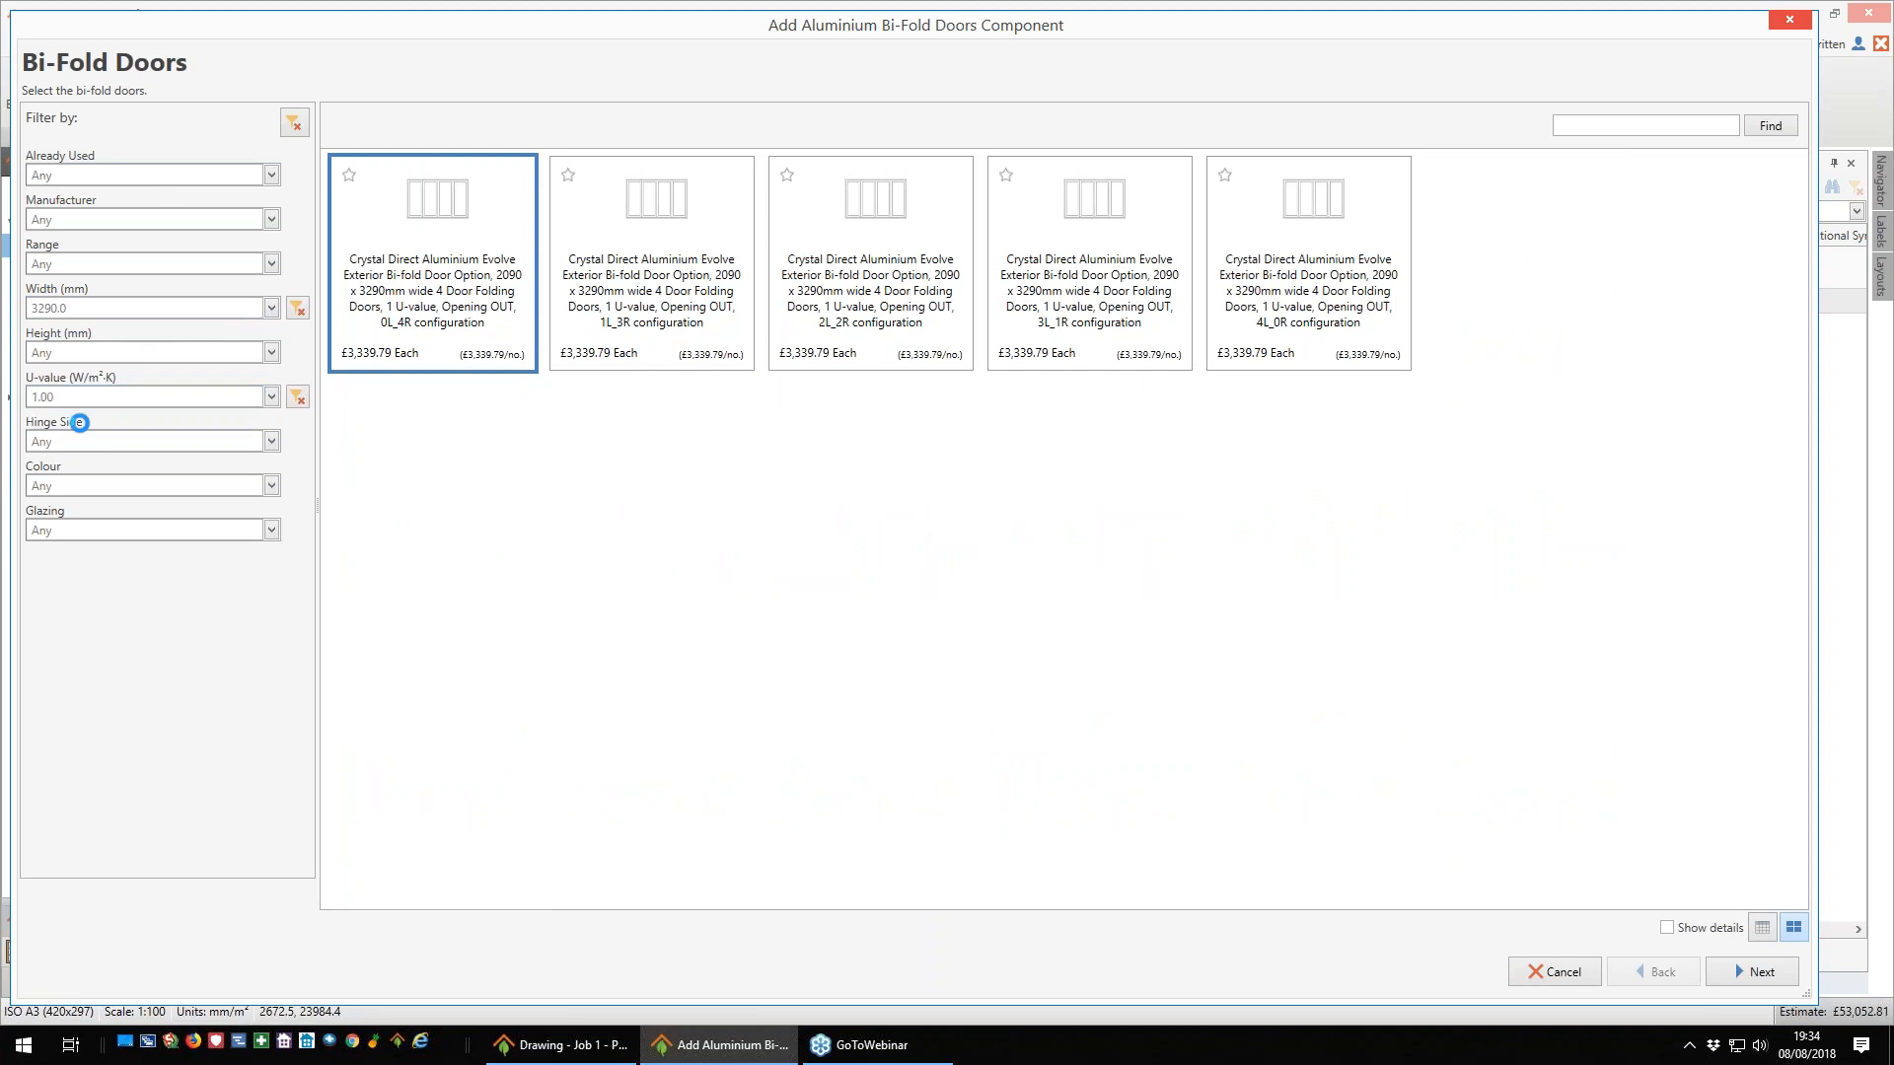
click(271, 485)
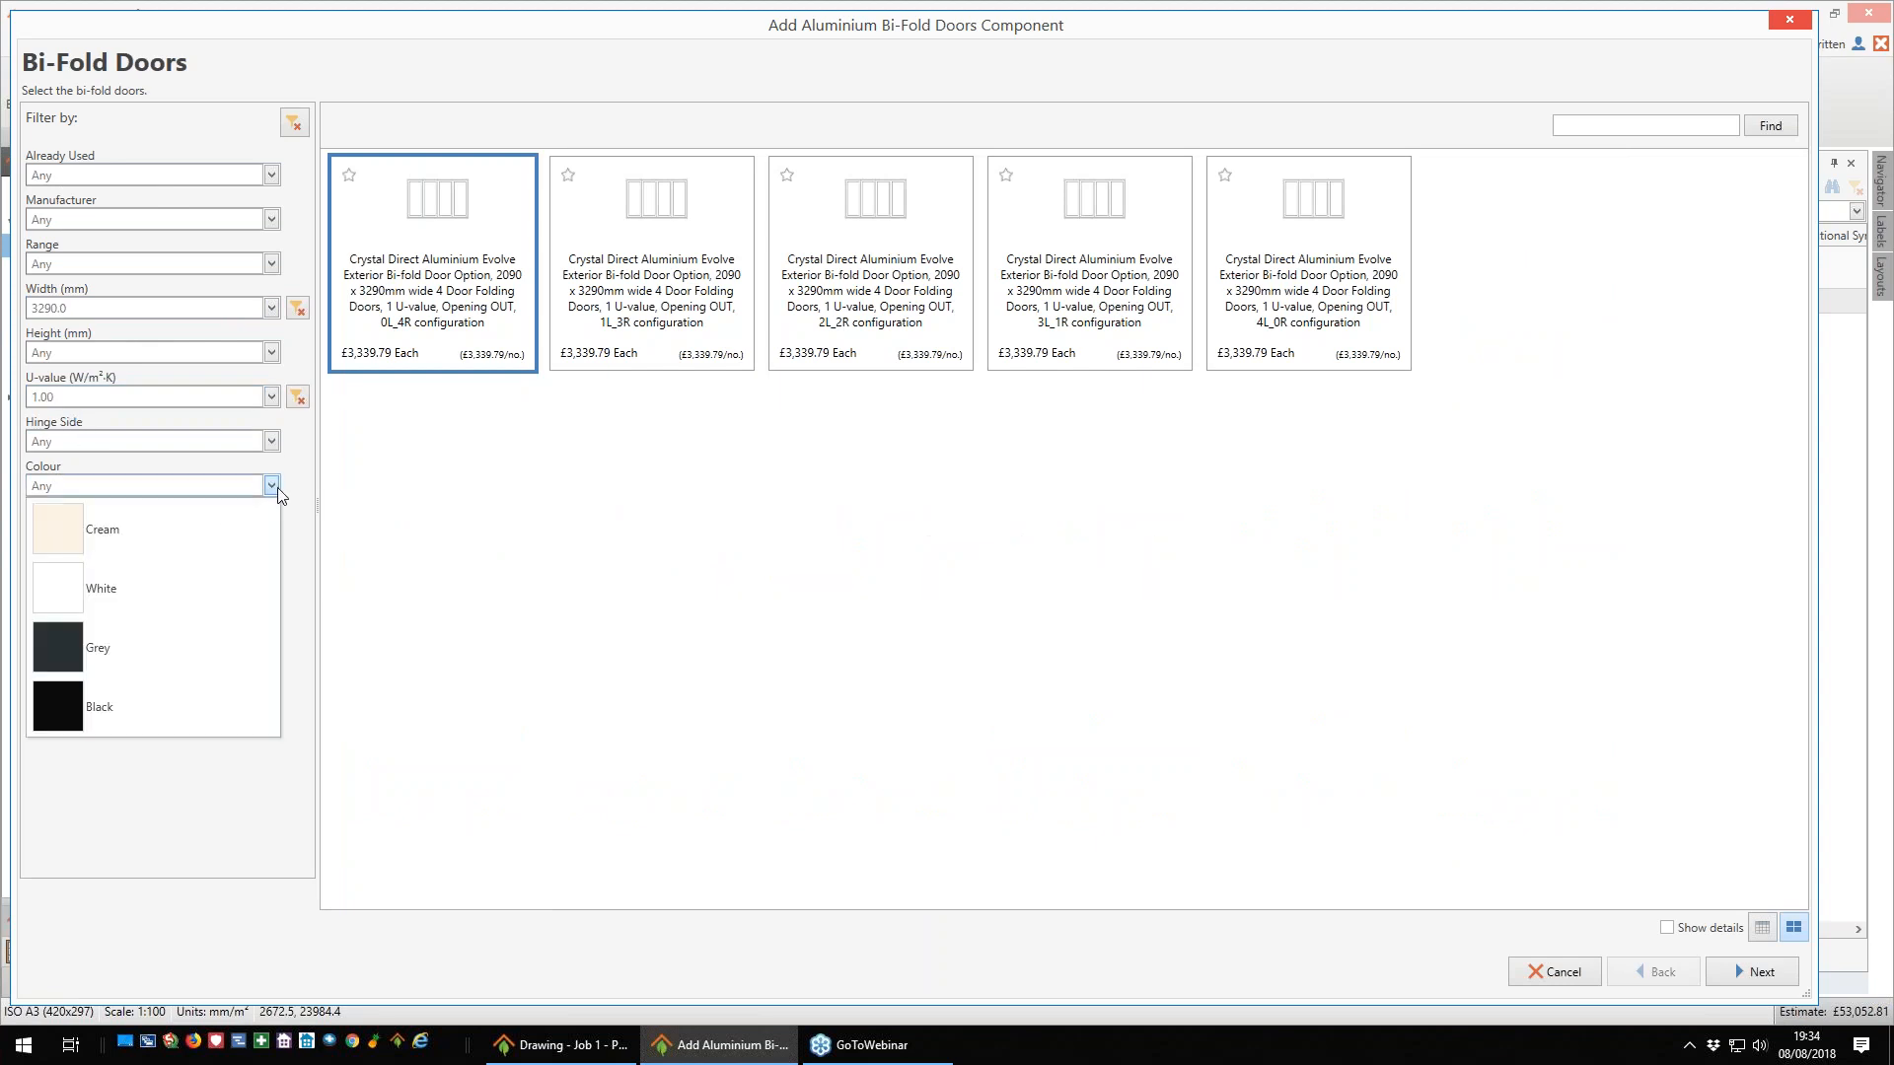
click(67, 662)
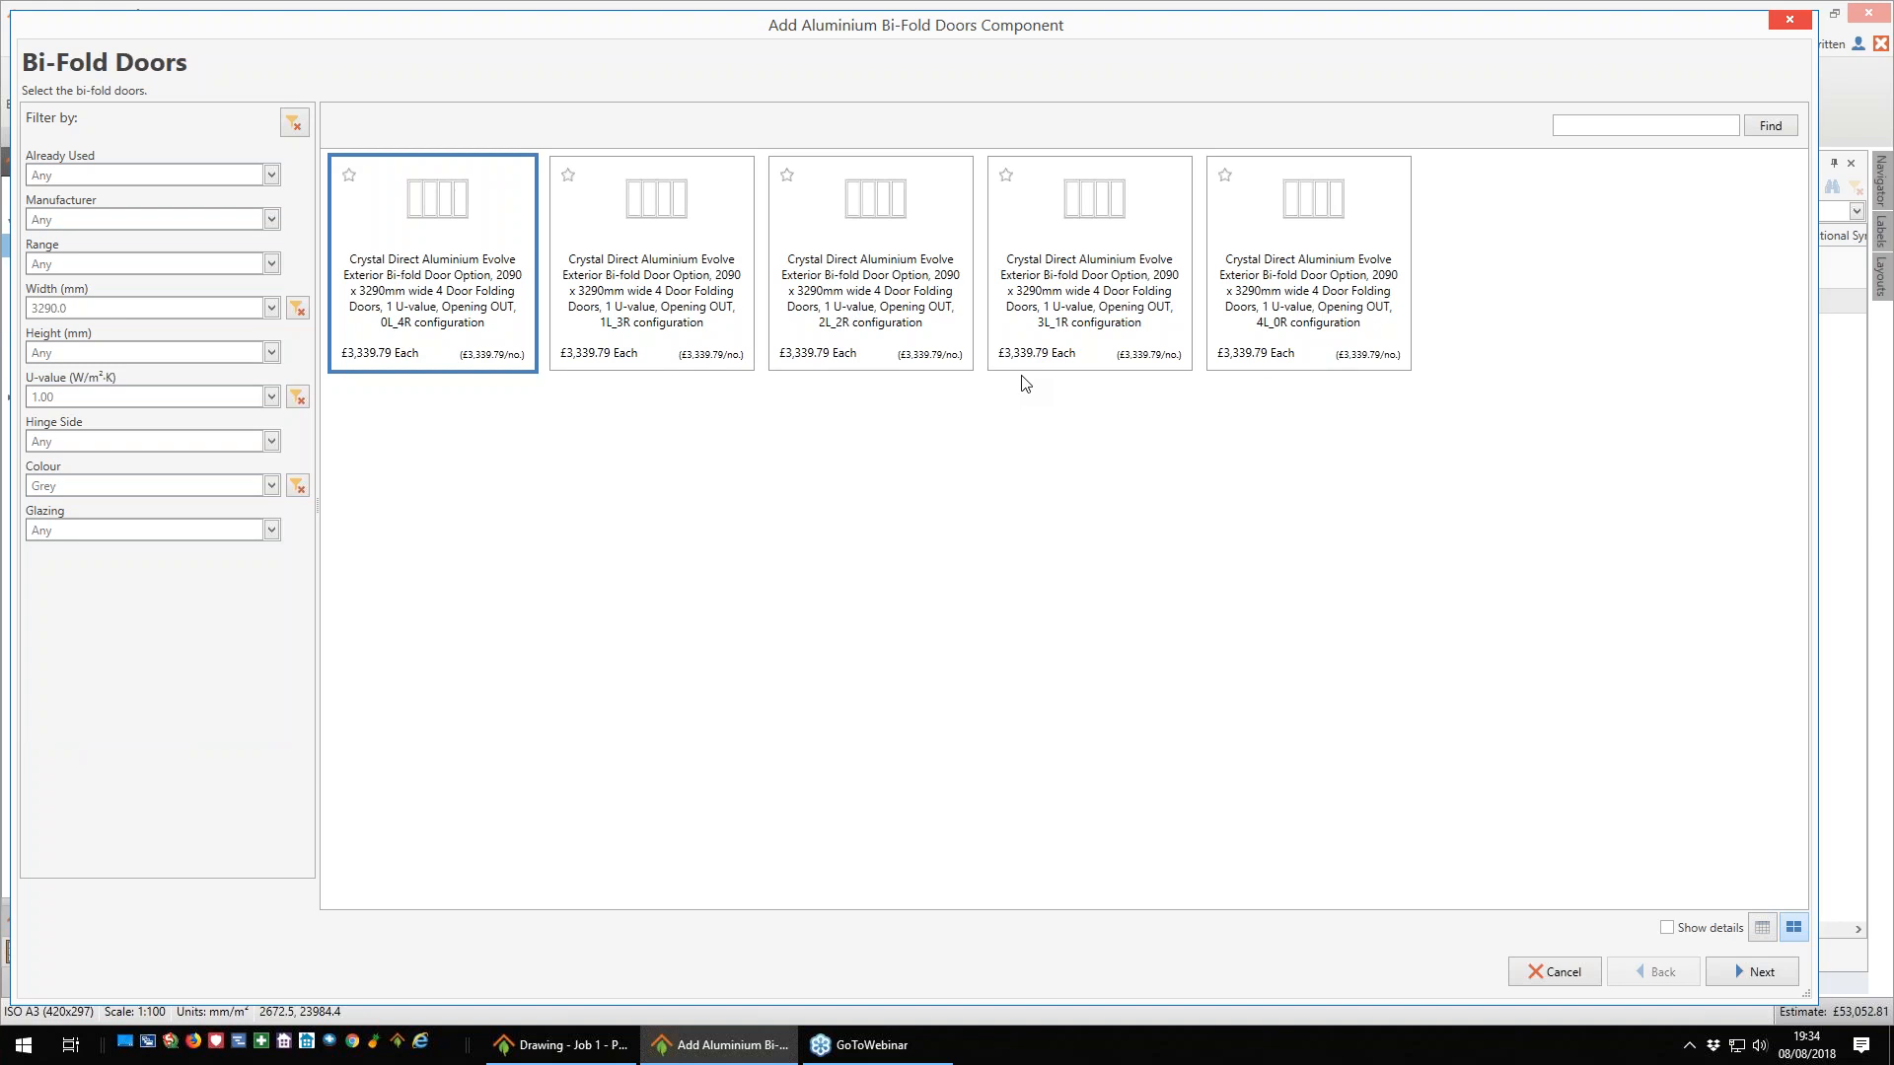
- Choose the 1L_3R bi-fold doors with a 50 mm external reveal and insert them, folding outwards, in the upper-left room's top exterior wall
click(629, 354)
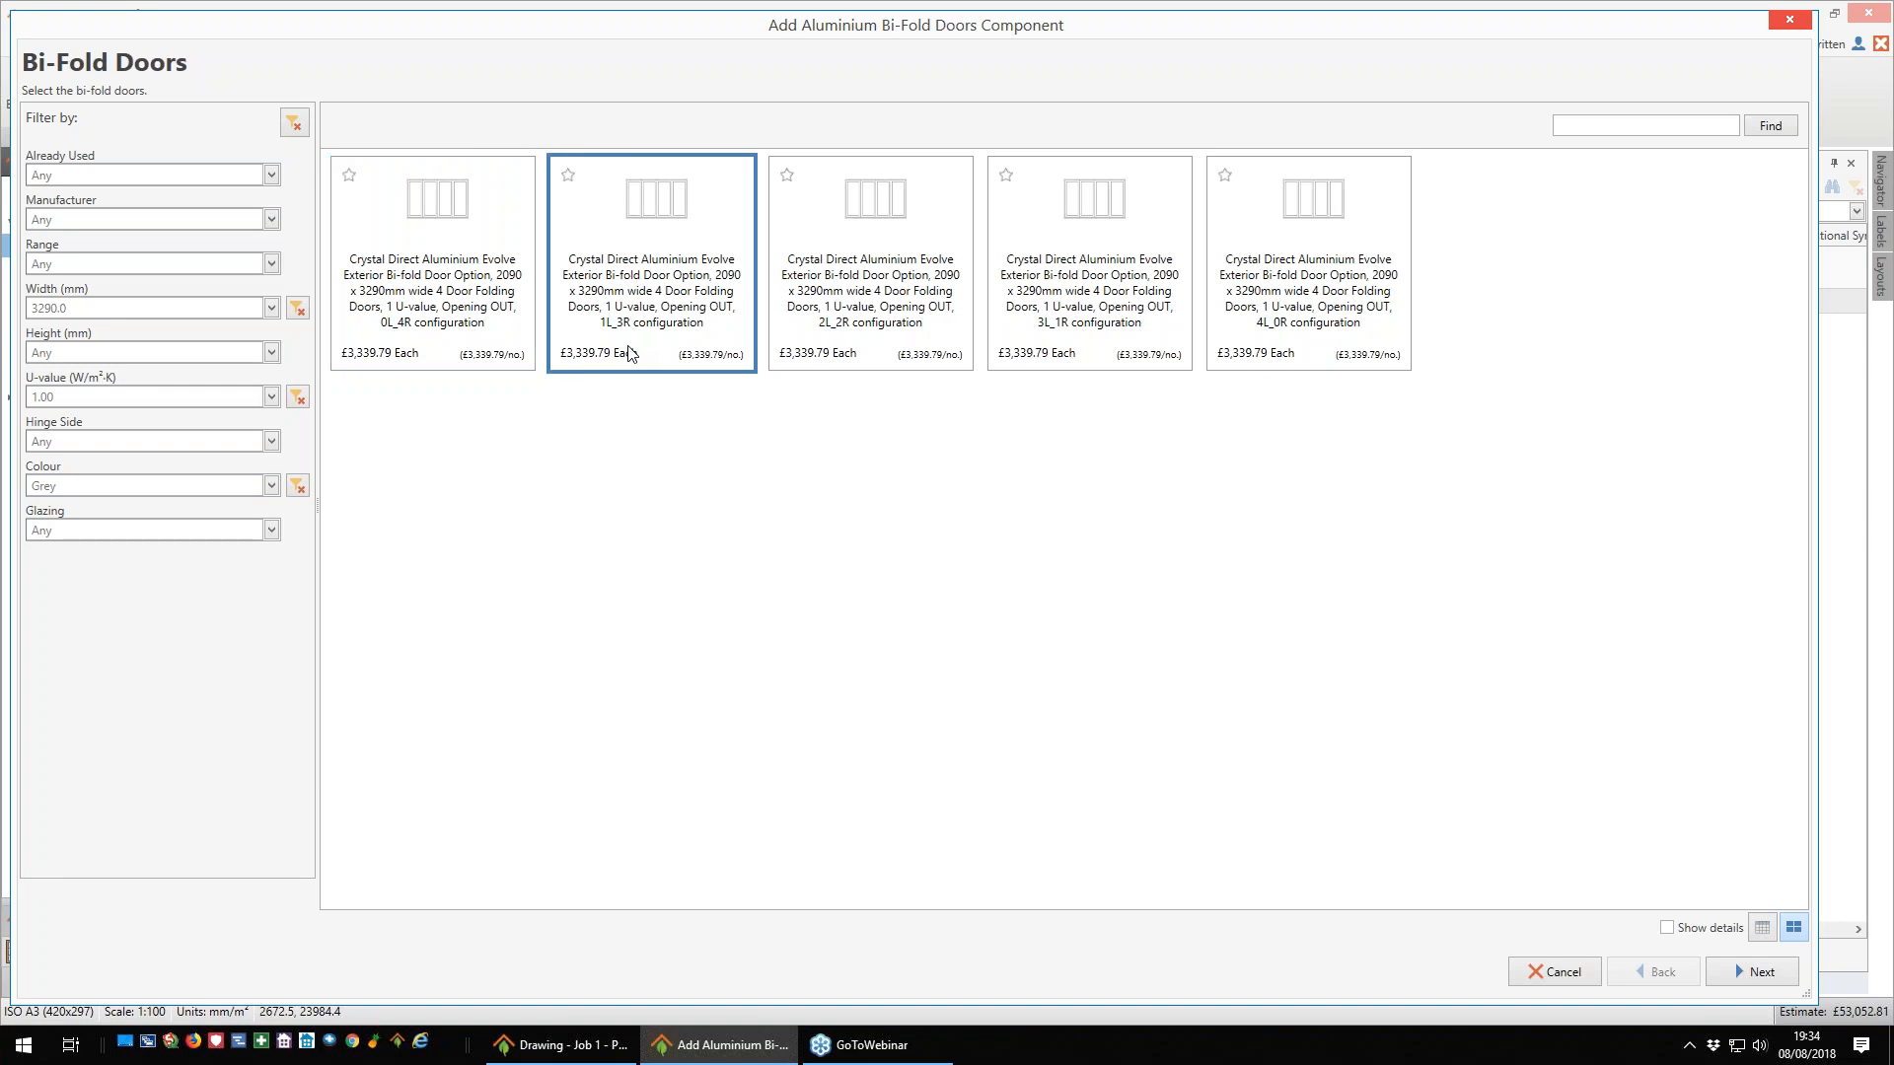
click(1758, 975)
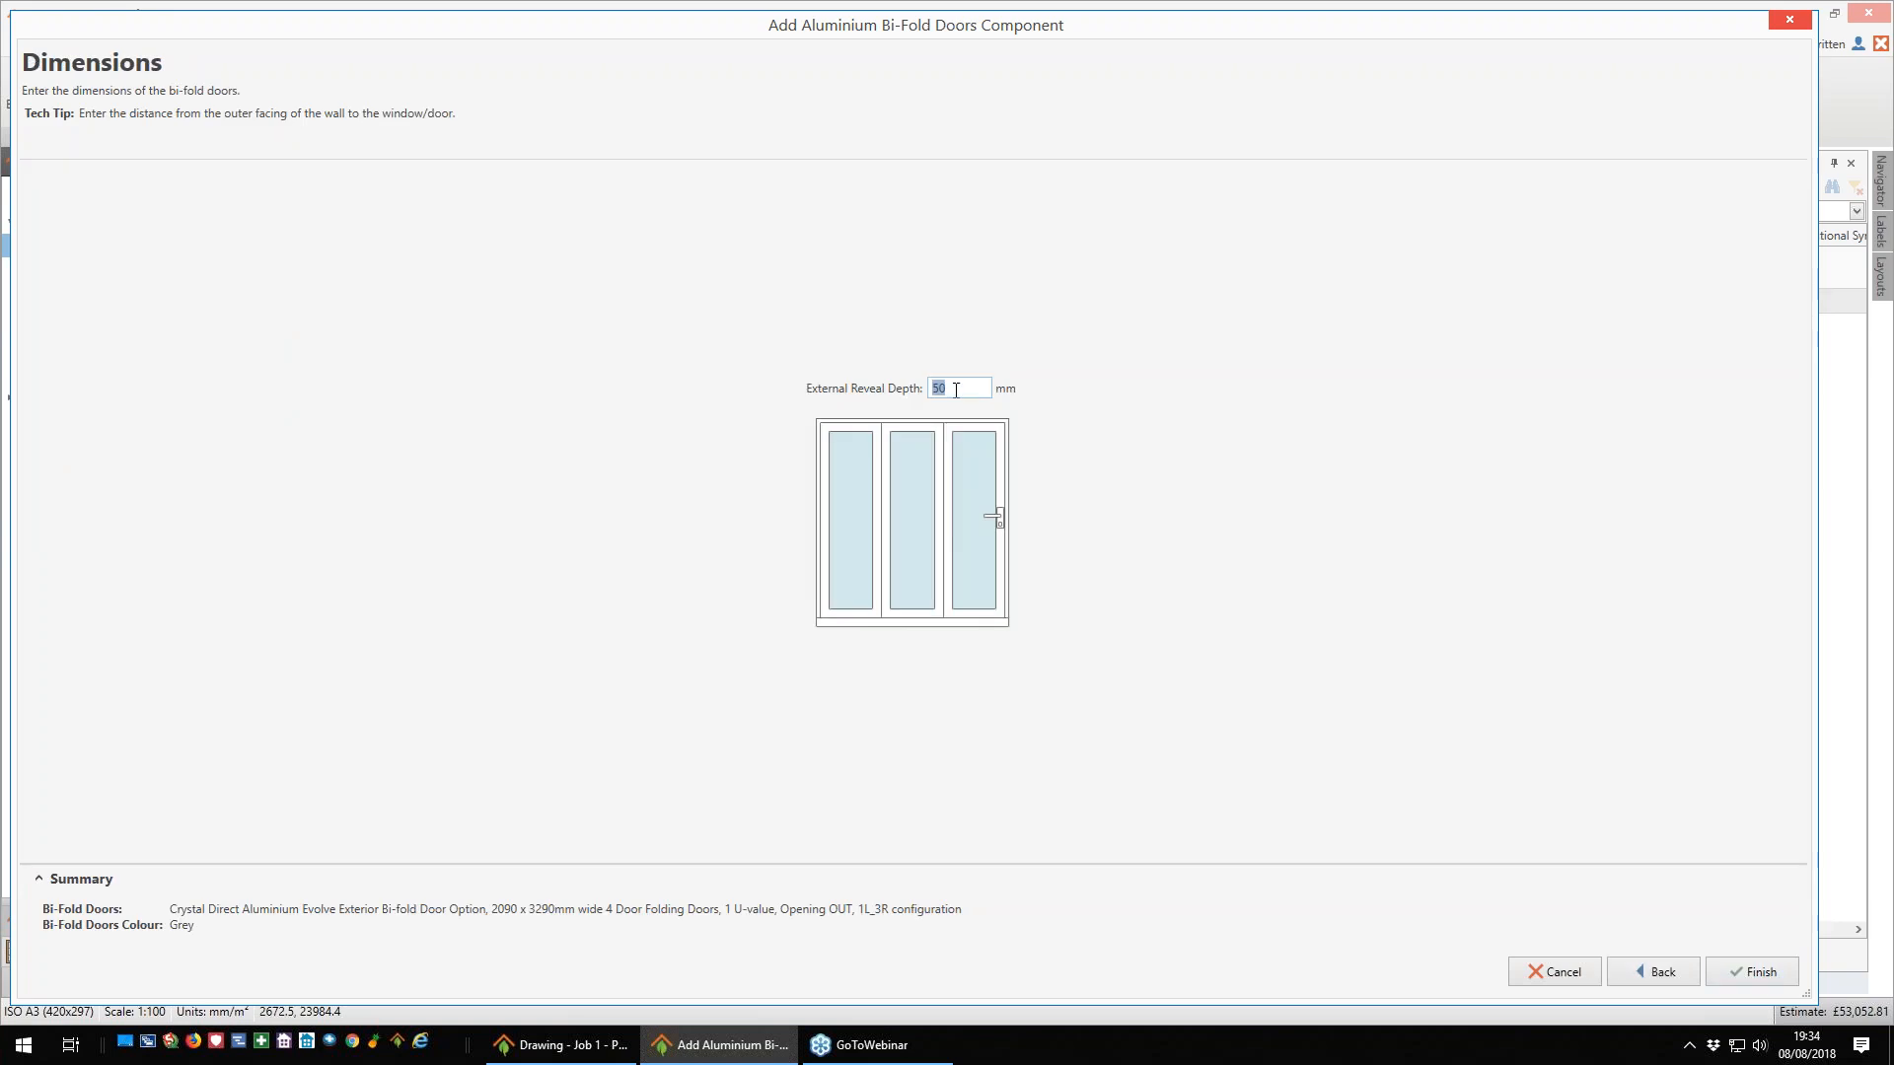
click(1772, 972)
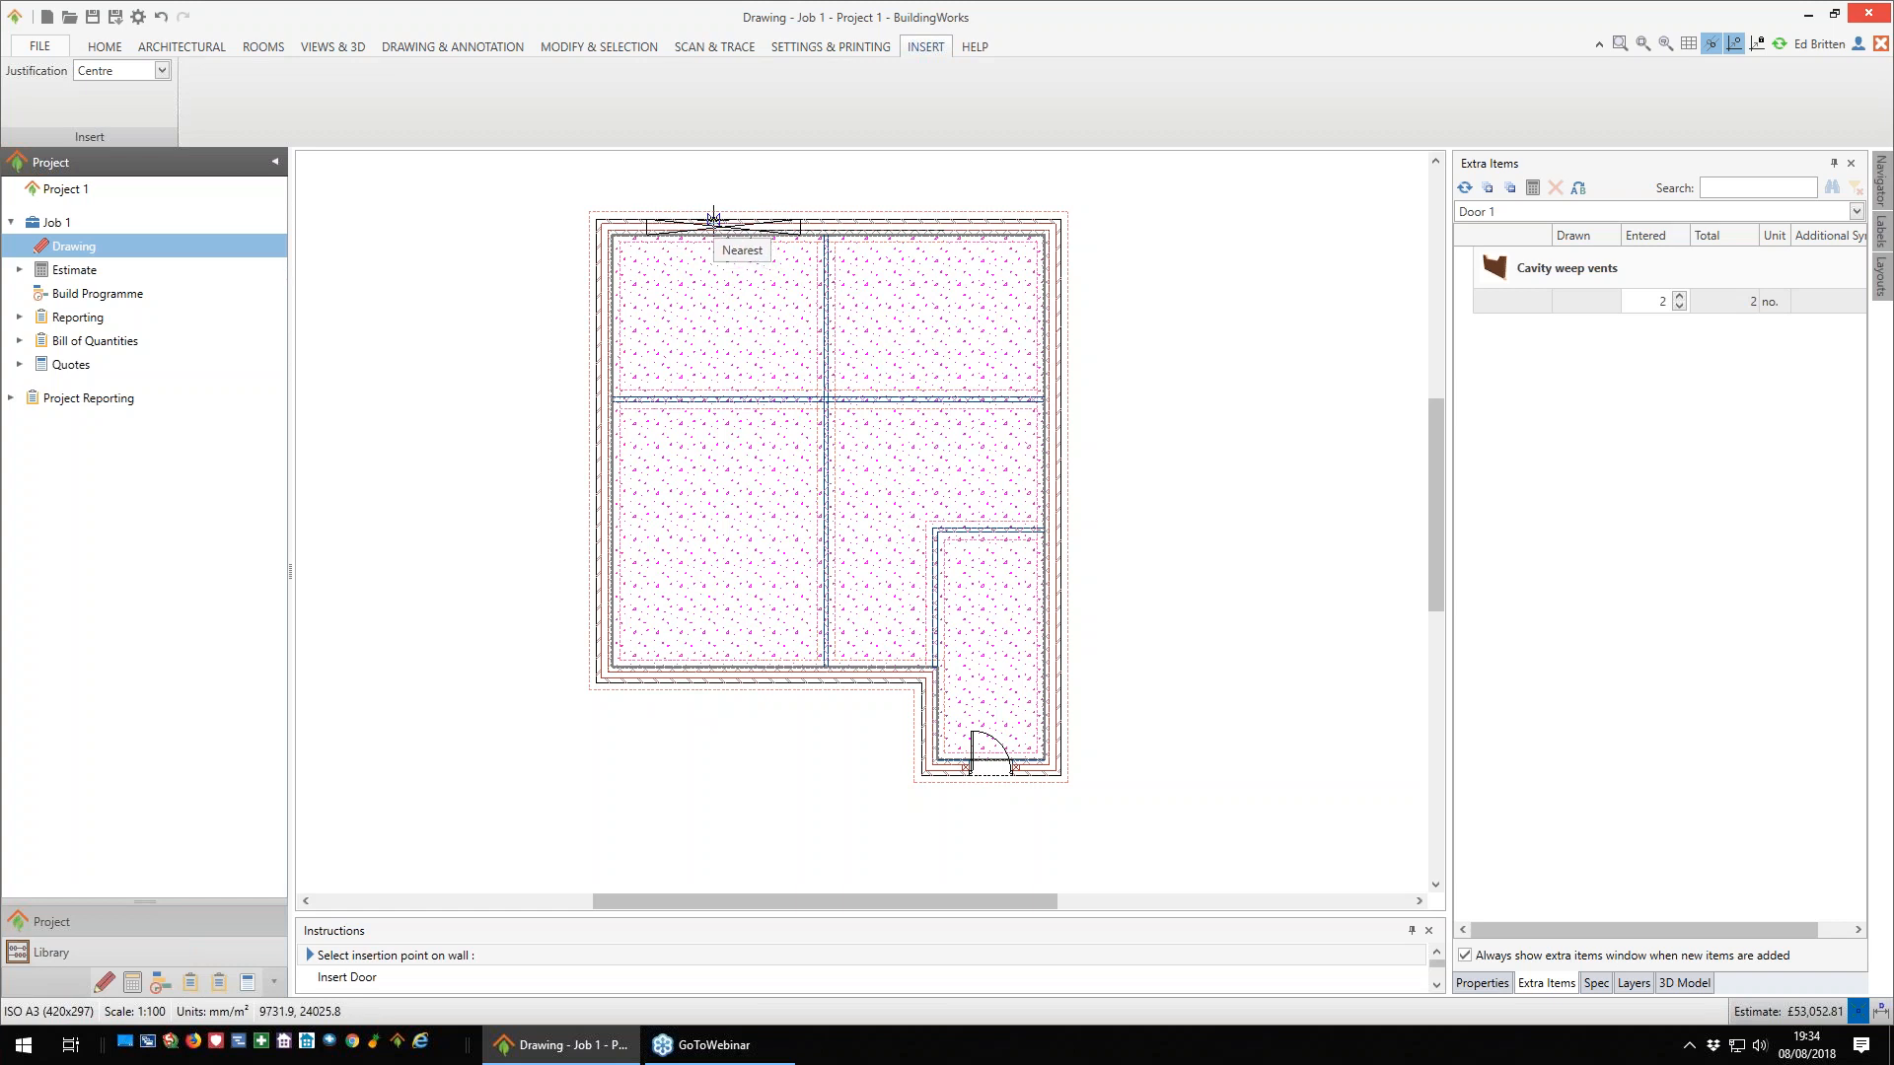
click(715, 219)
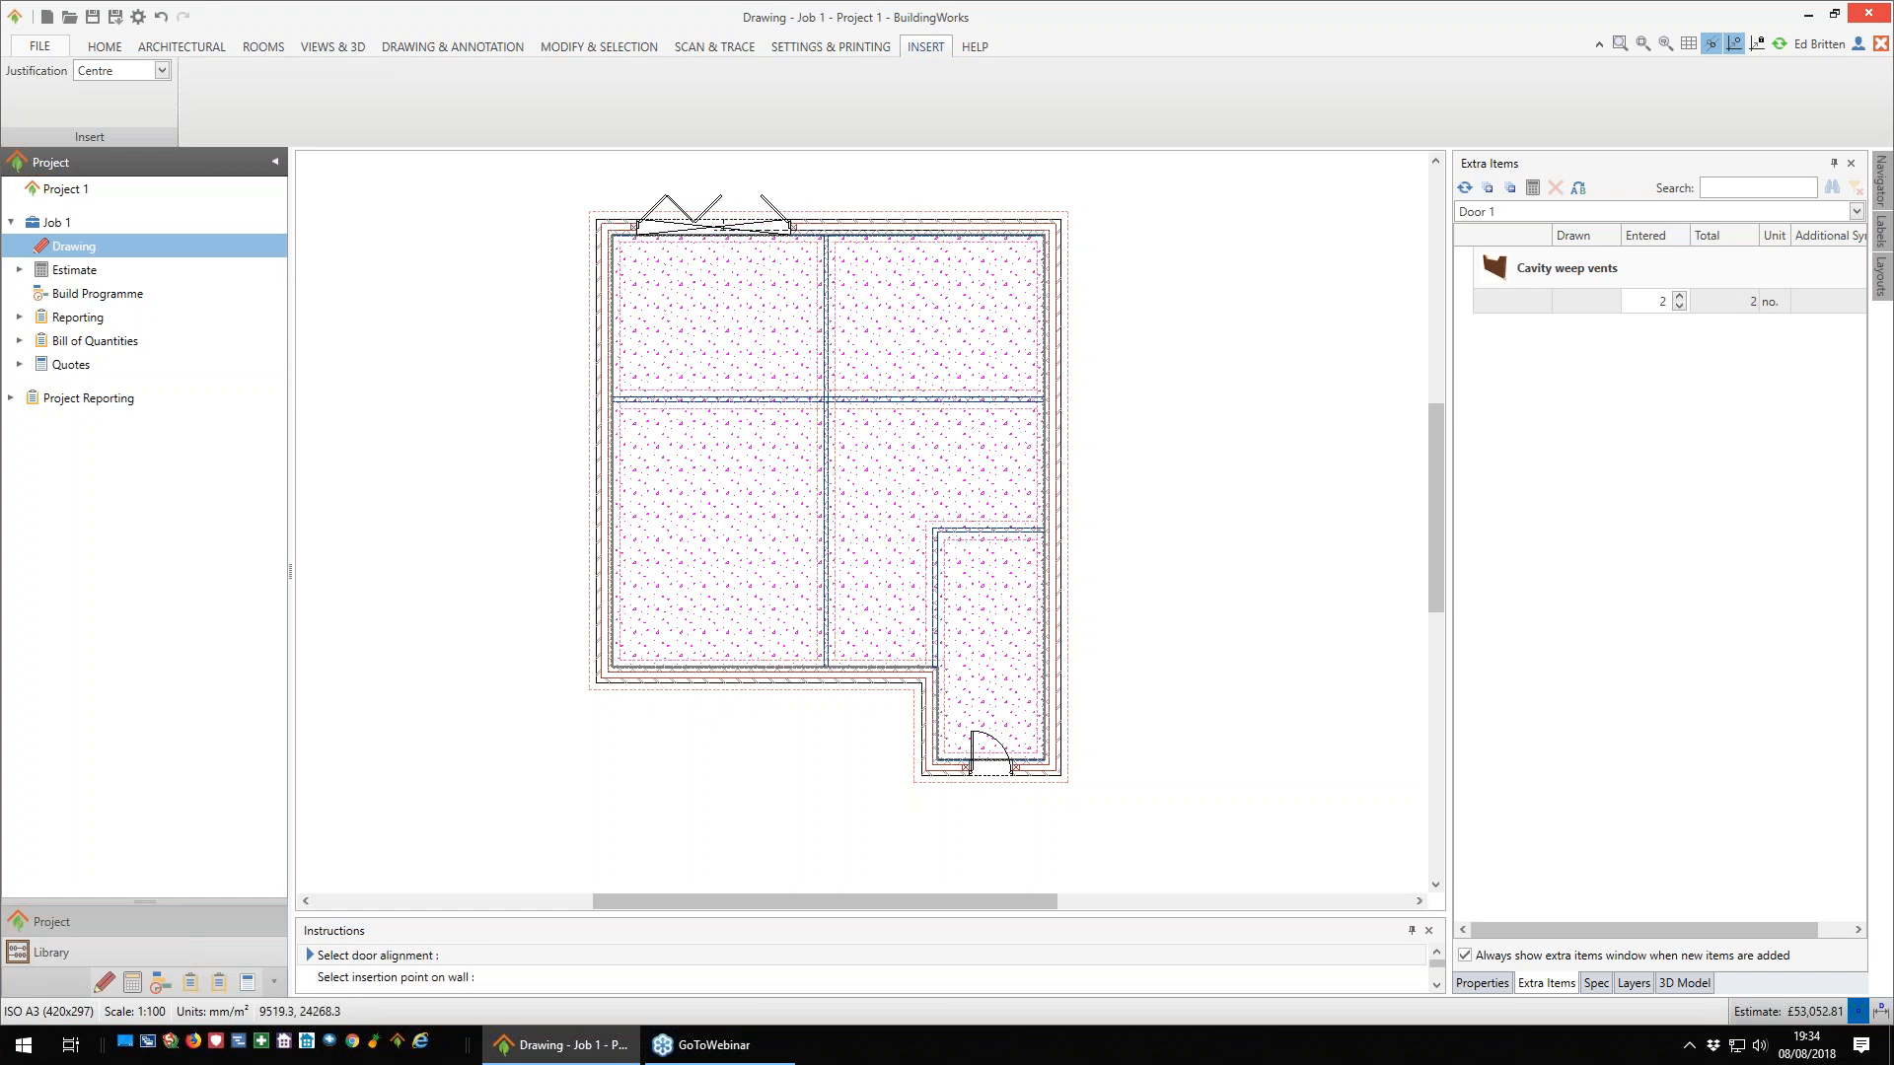
click(717, 202)
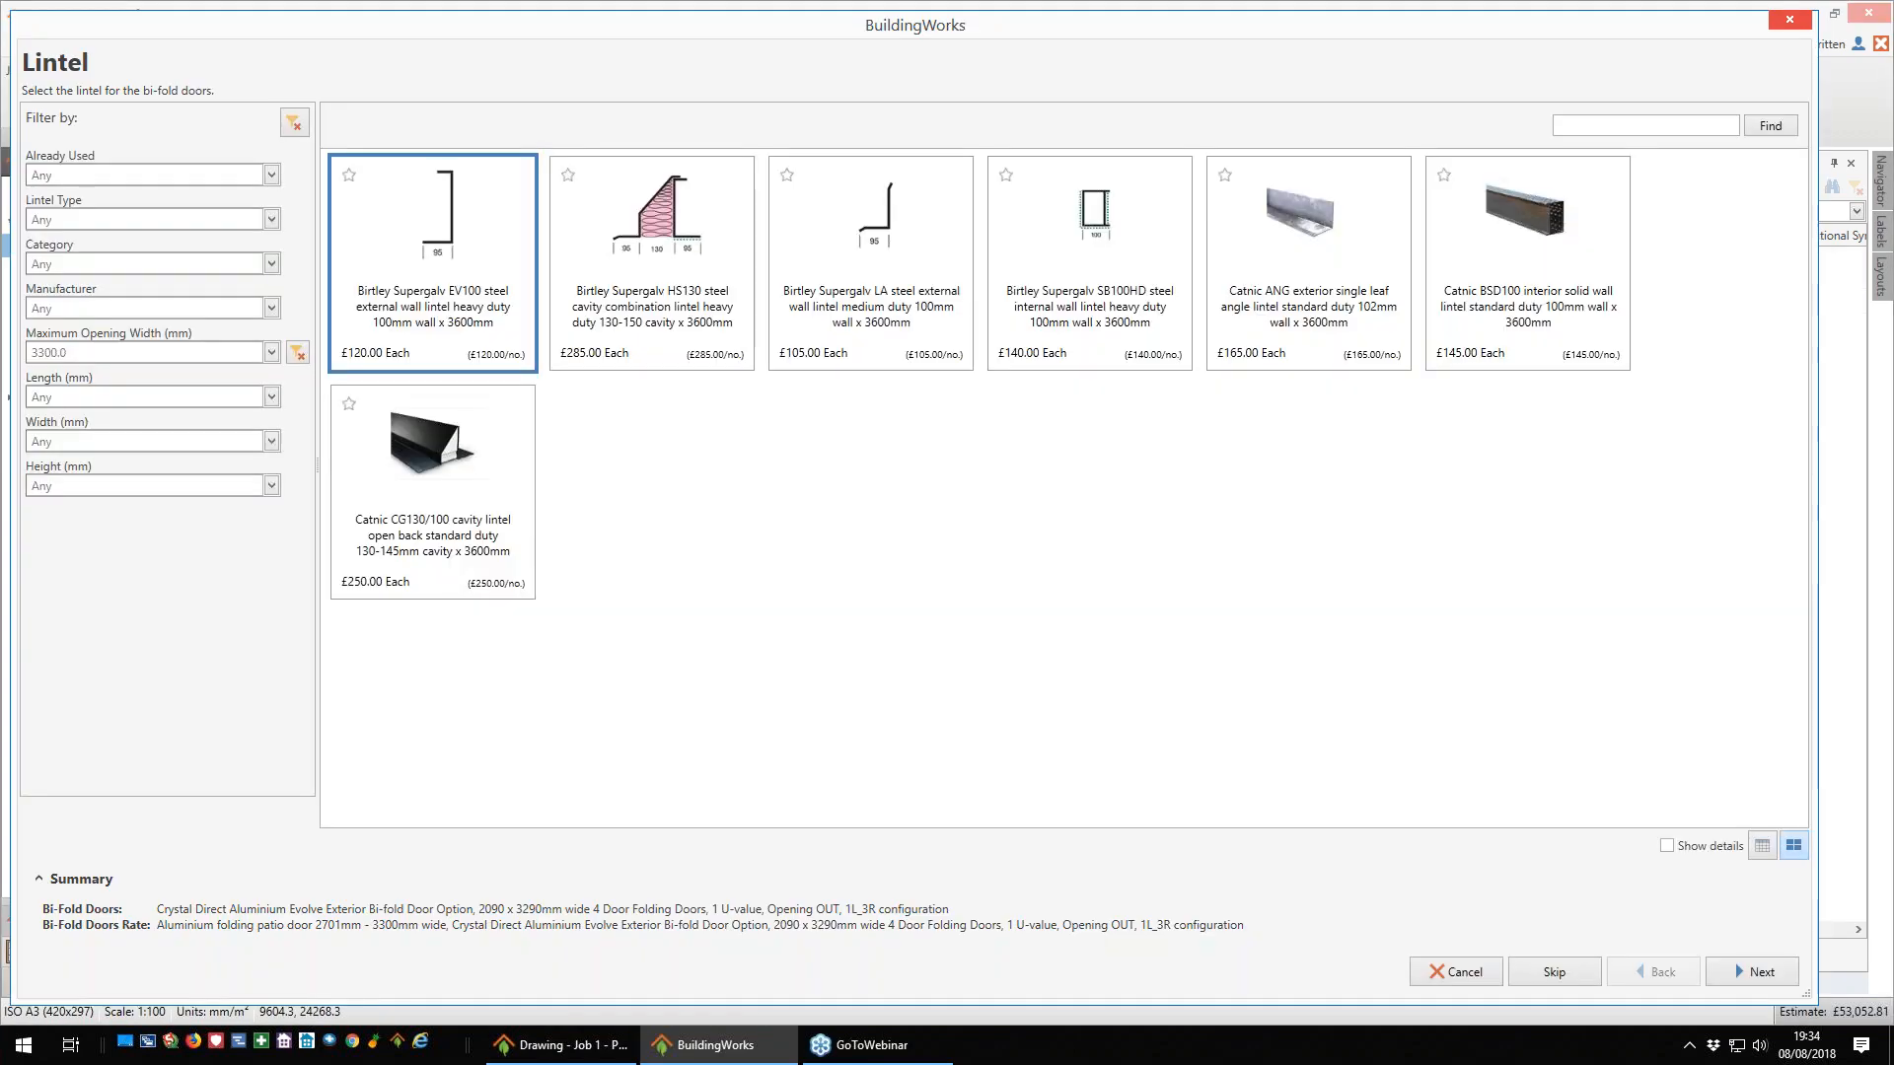
- Complete the bi-fold doors with Birtley Supergalv EV100 3600 mm main and secondary lintels, the specification without cavity tray, and 2 cavity weep vents
click(659, 311)
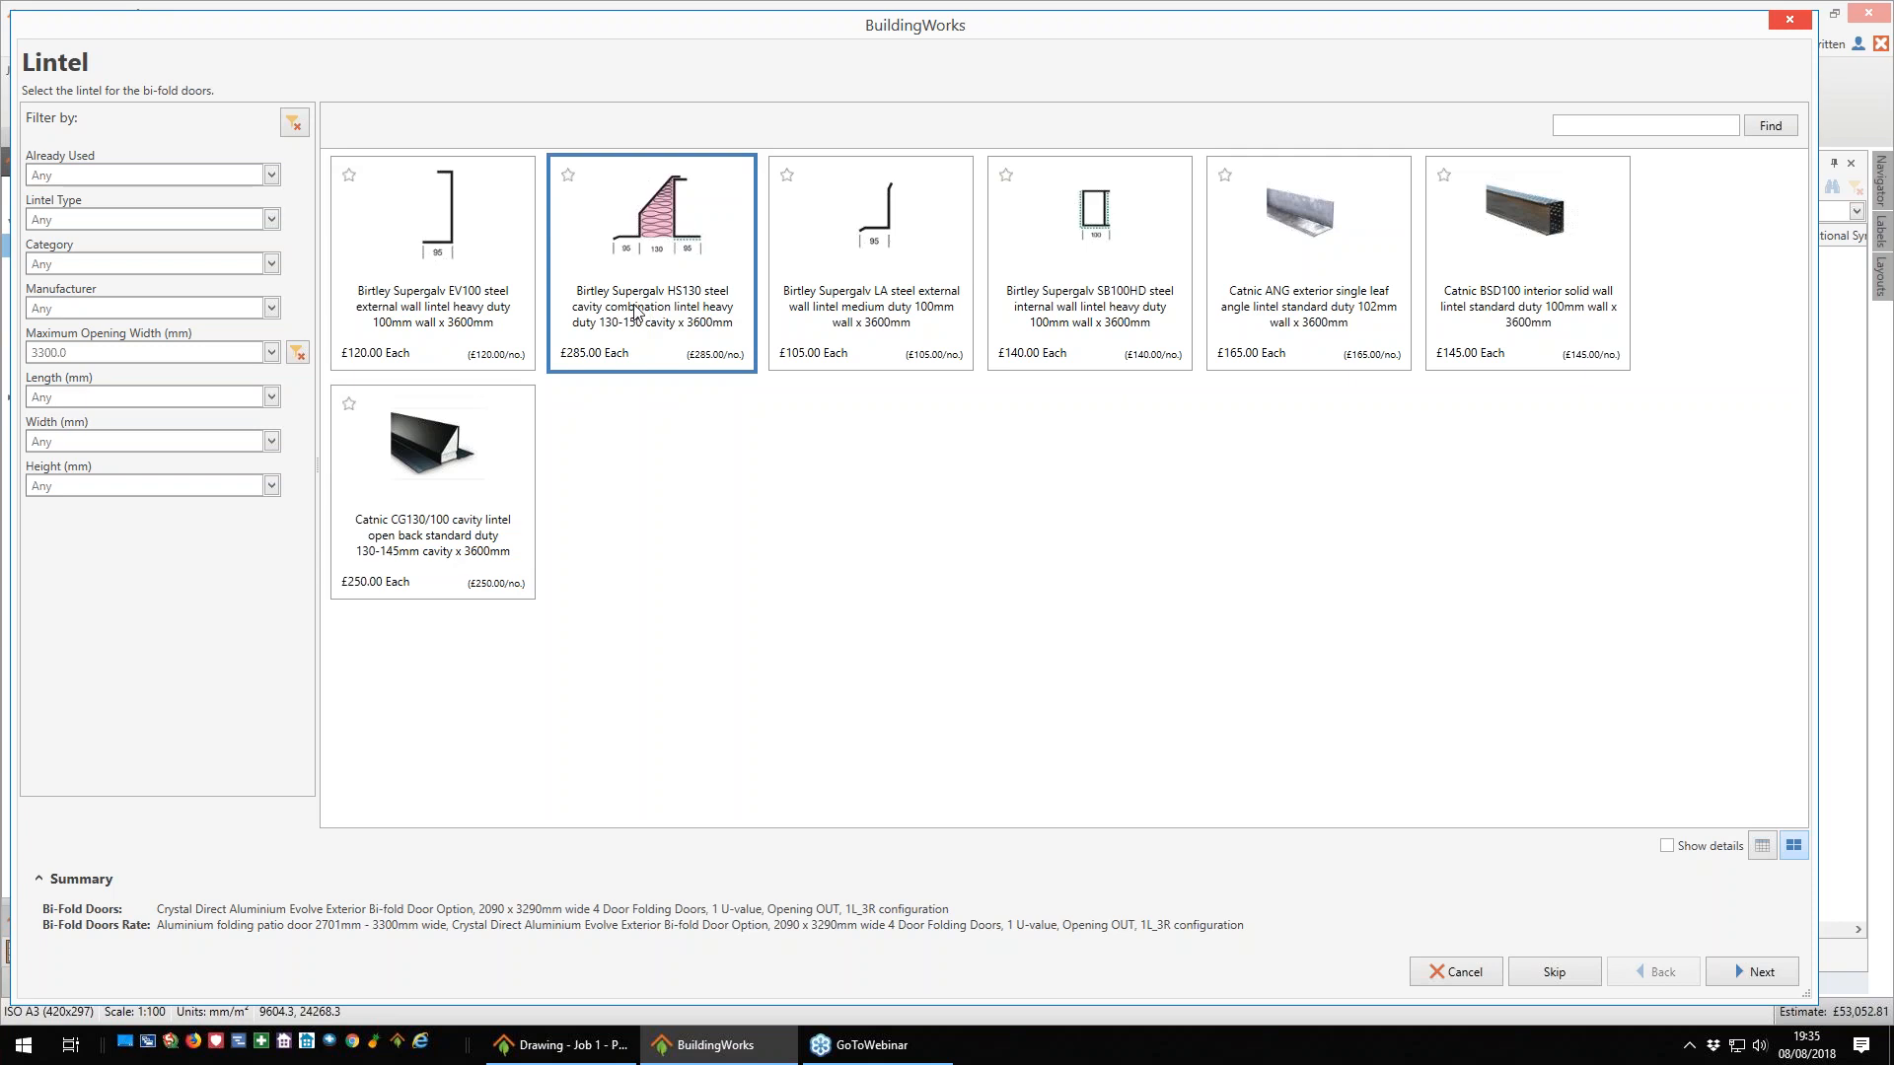
click(472, 274)
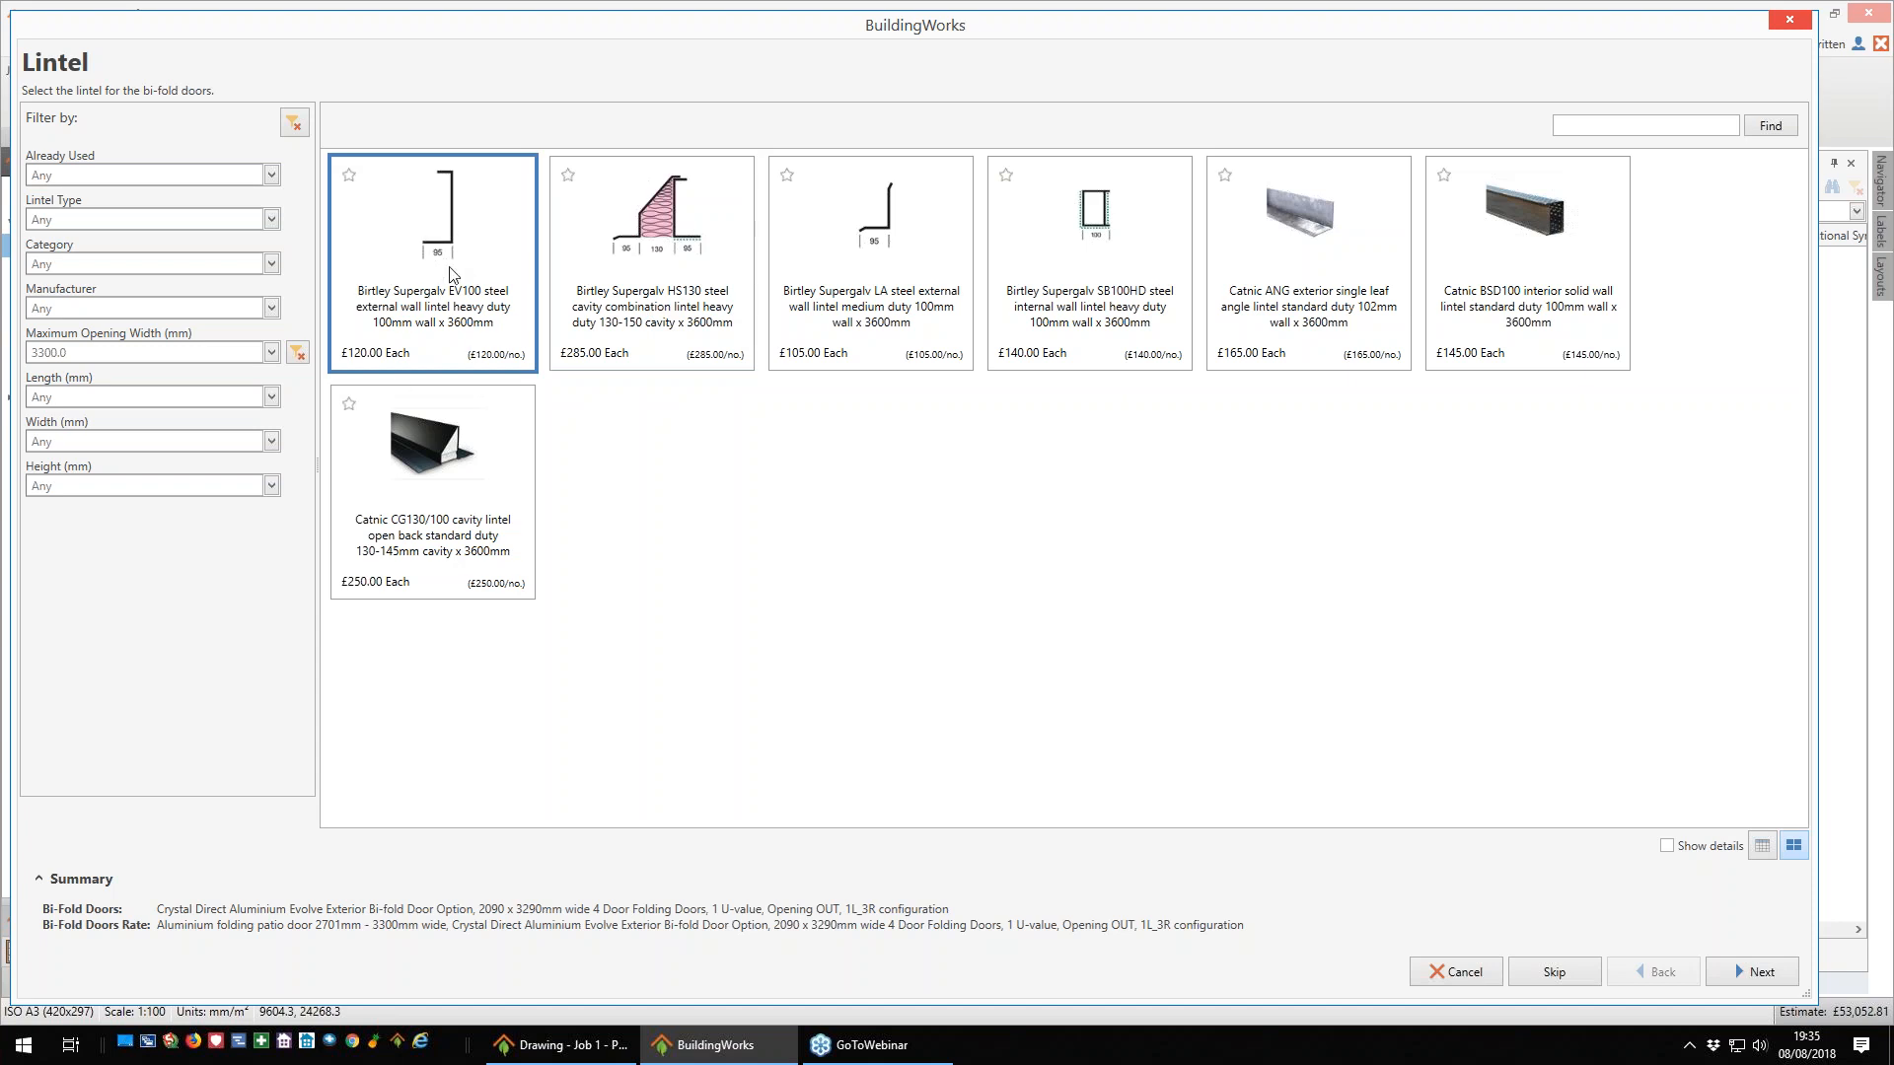
click(1752, 971)
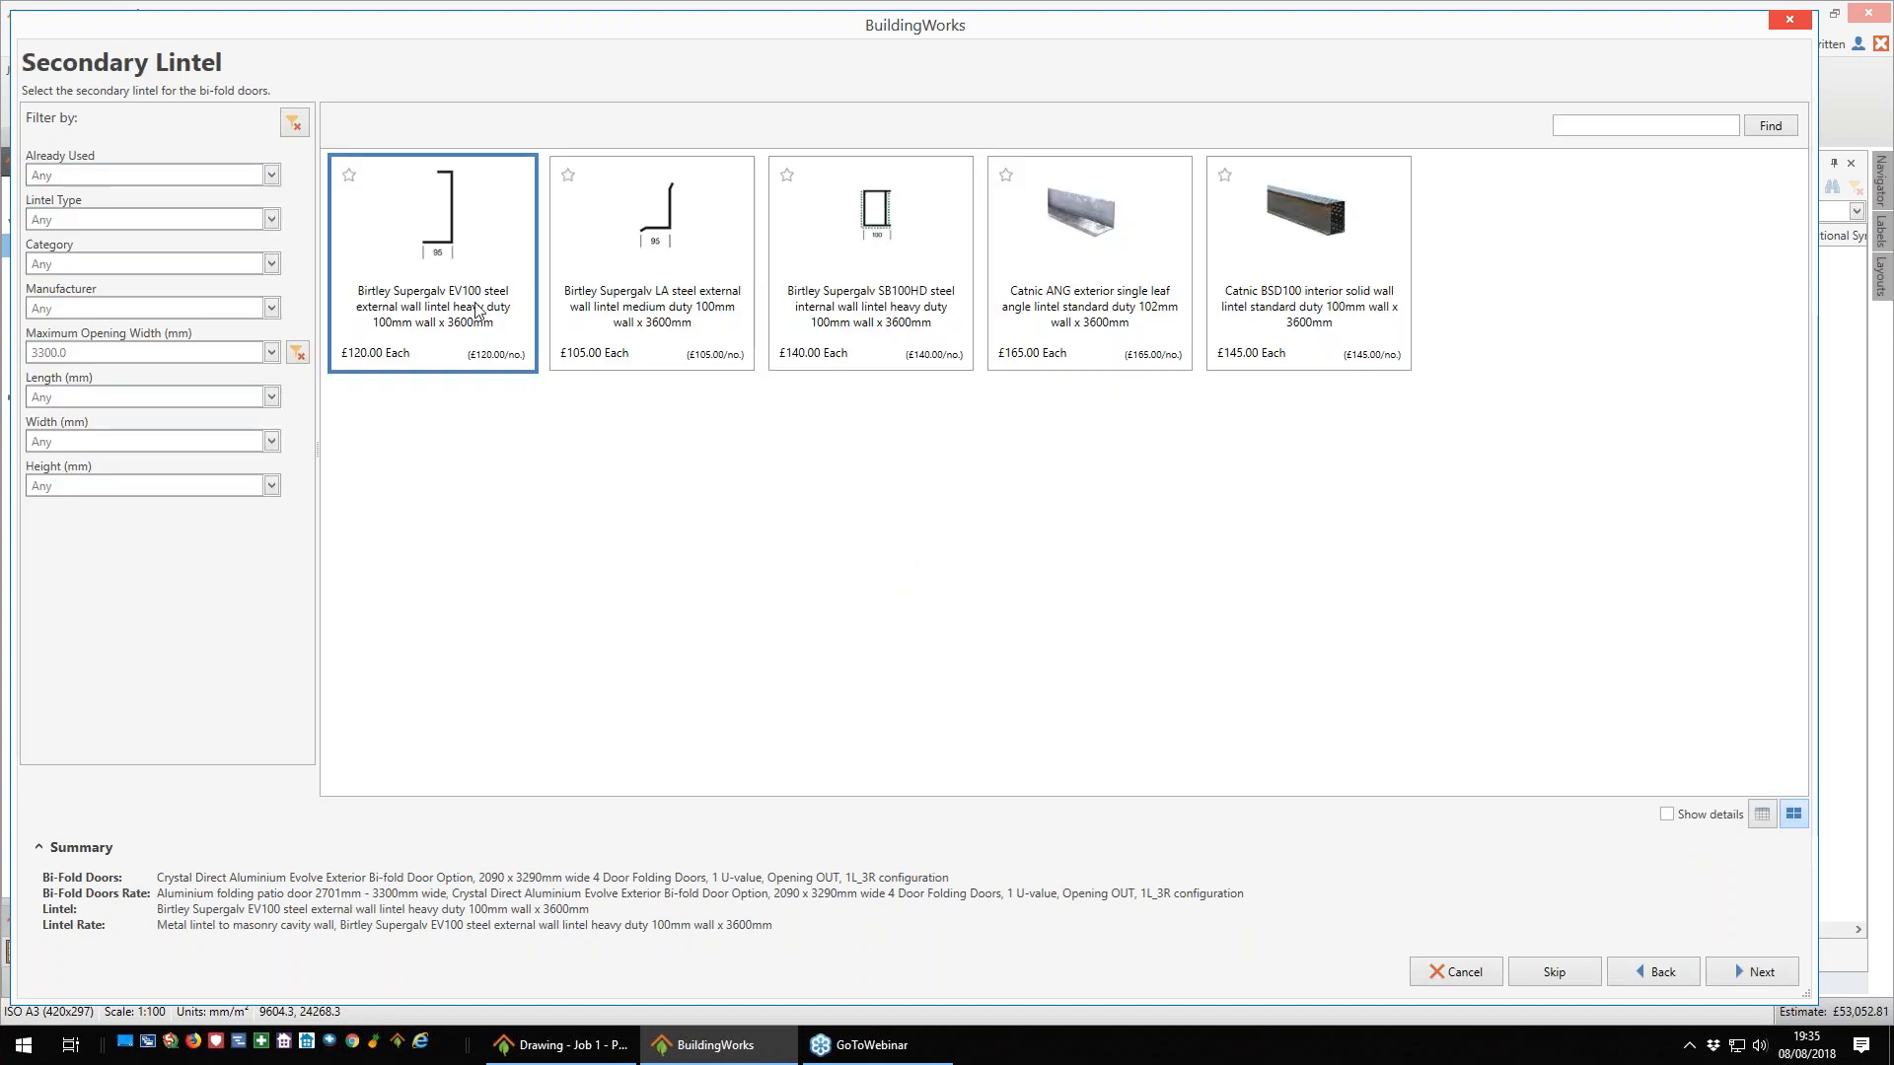
click(1761, 972)
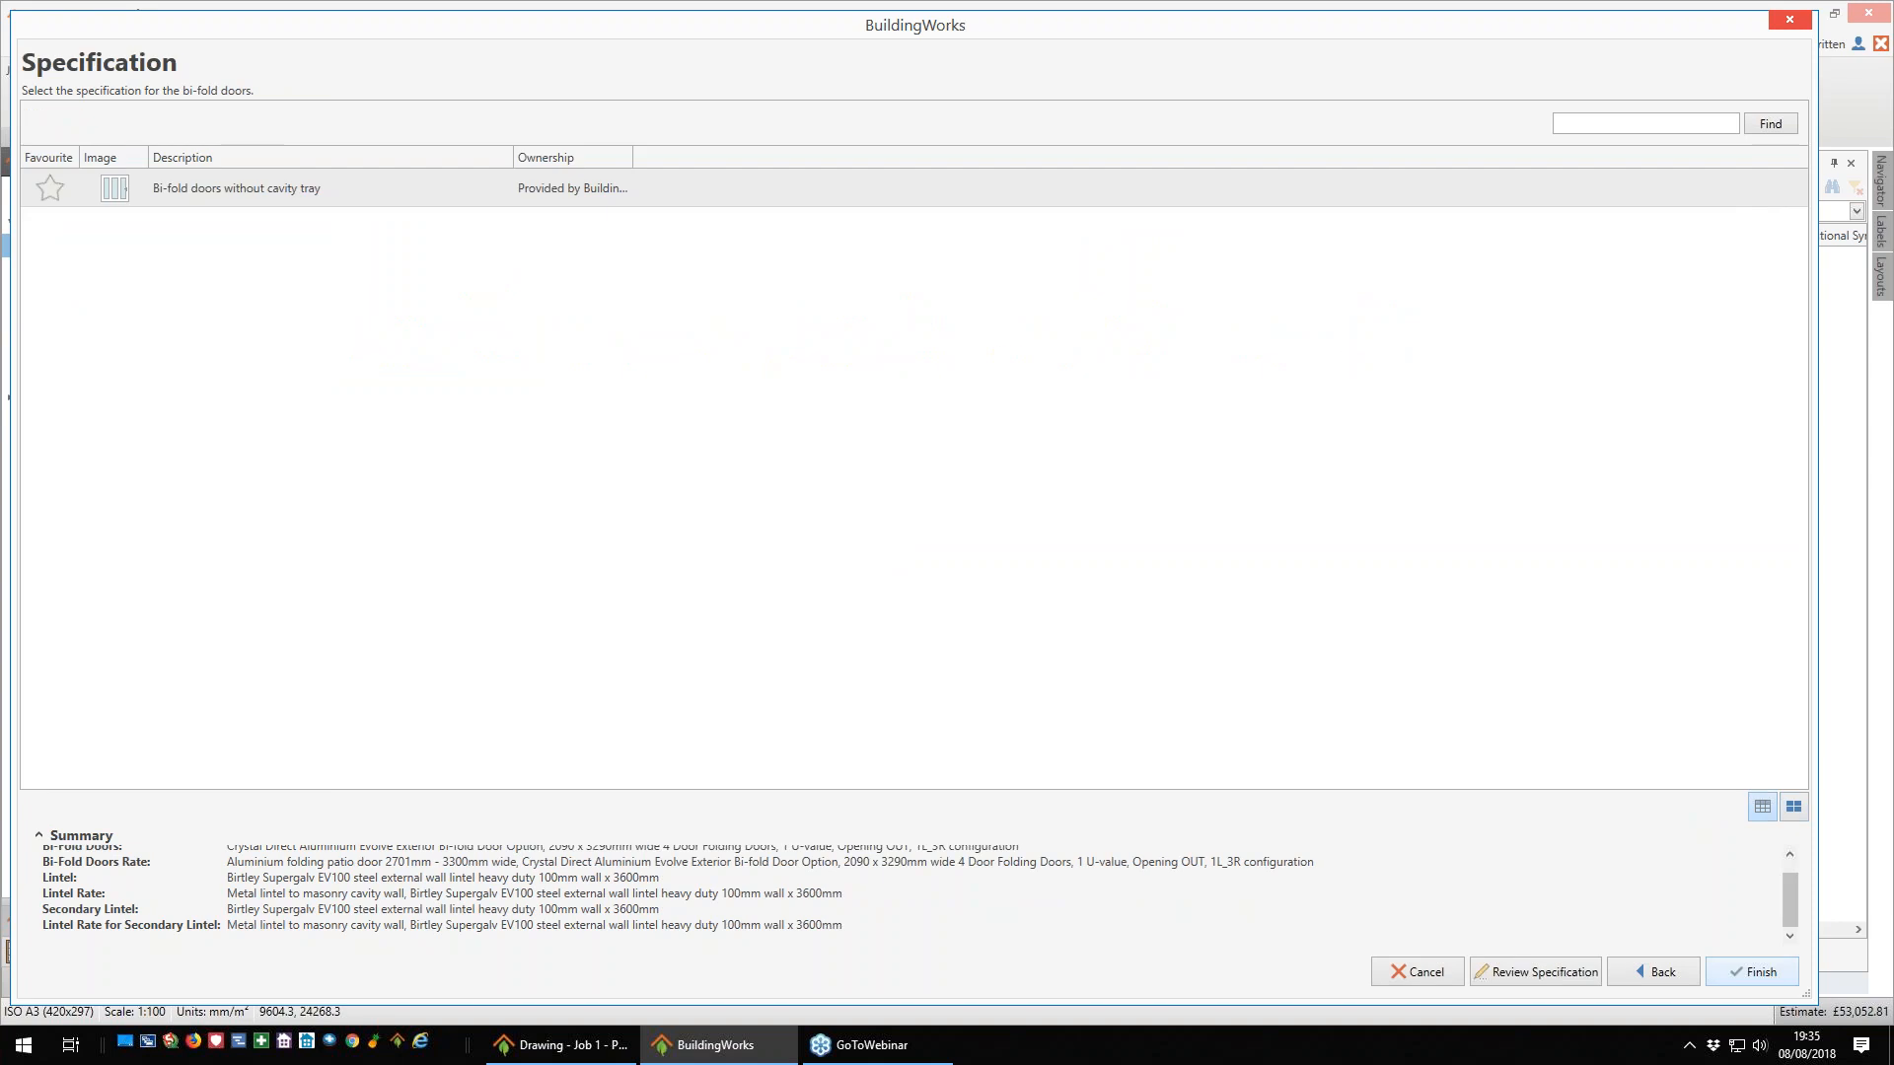
click(1761, 971)
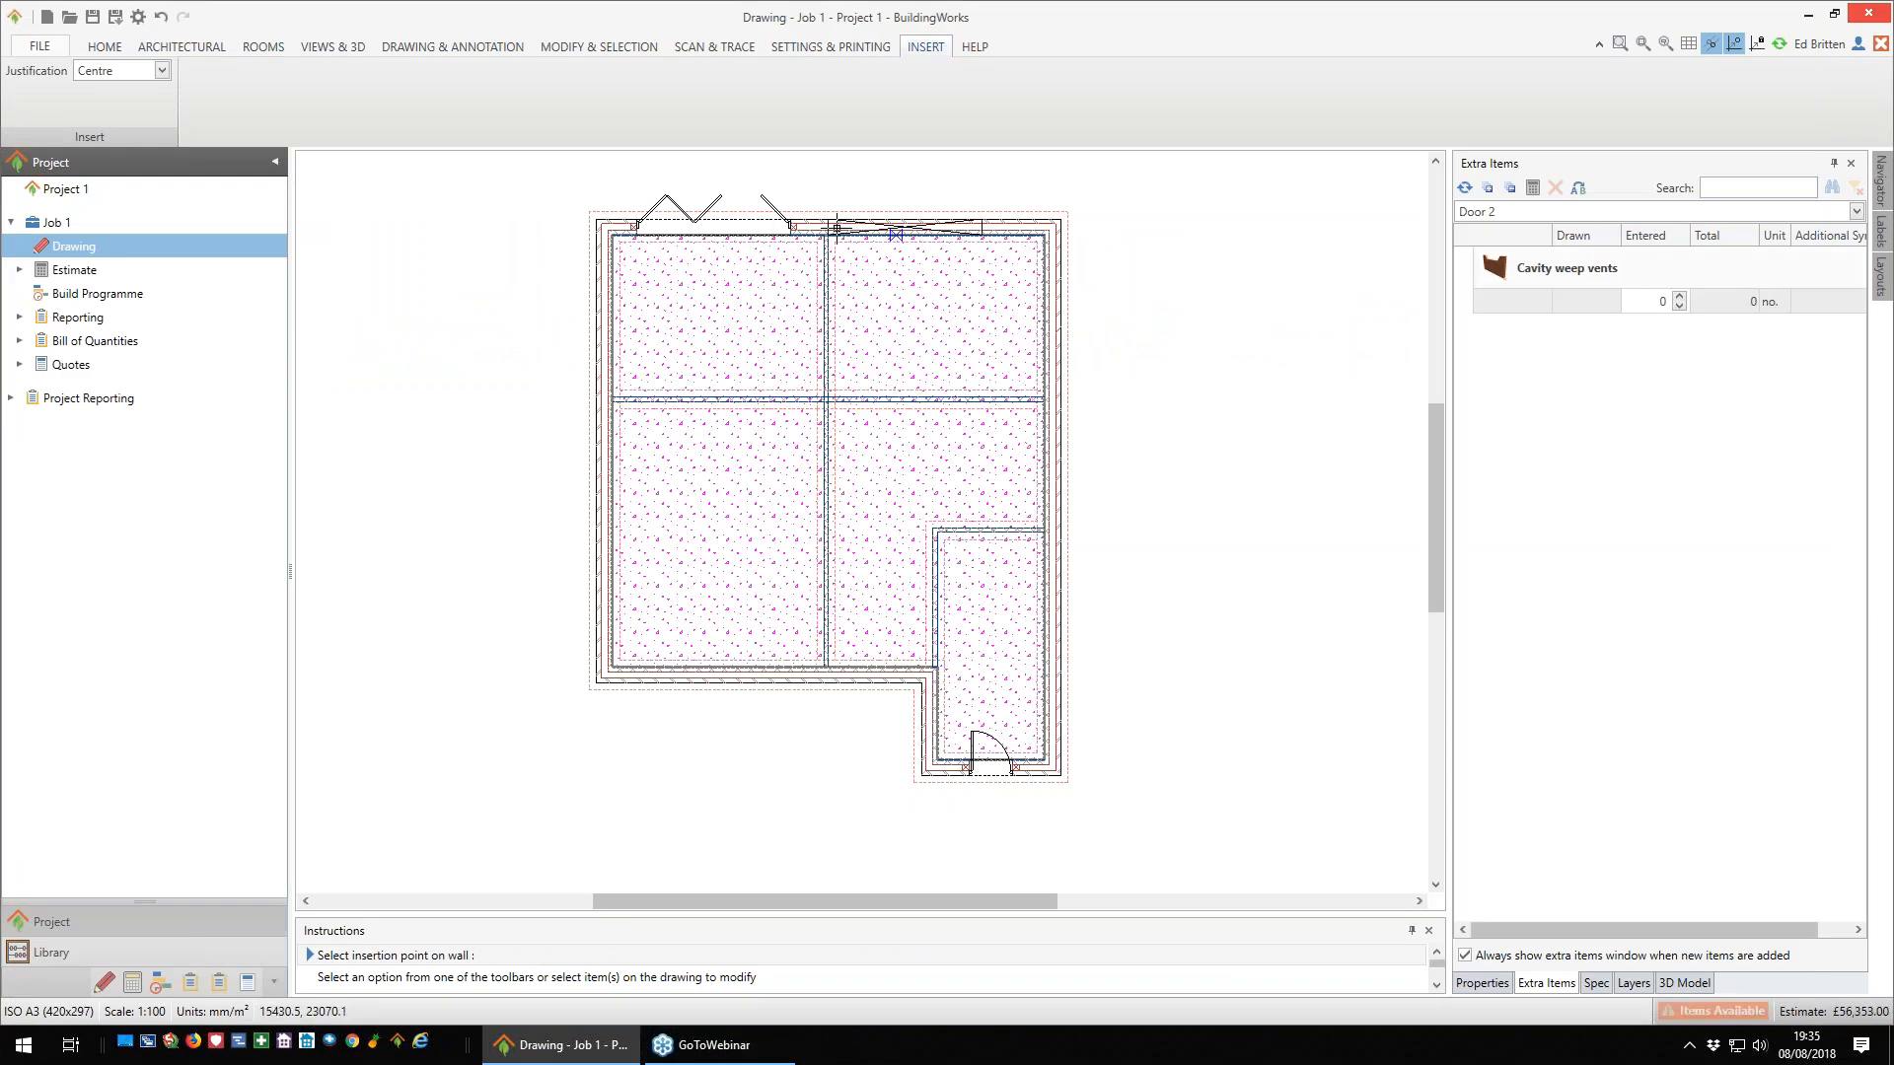
click(1680, 297)
click(1681, 297)
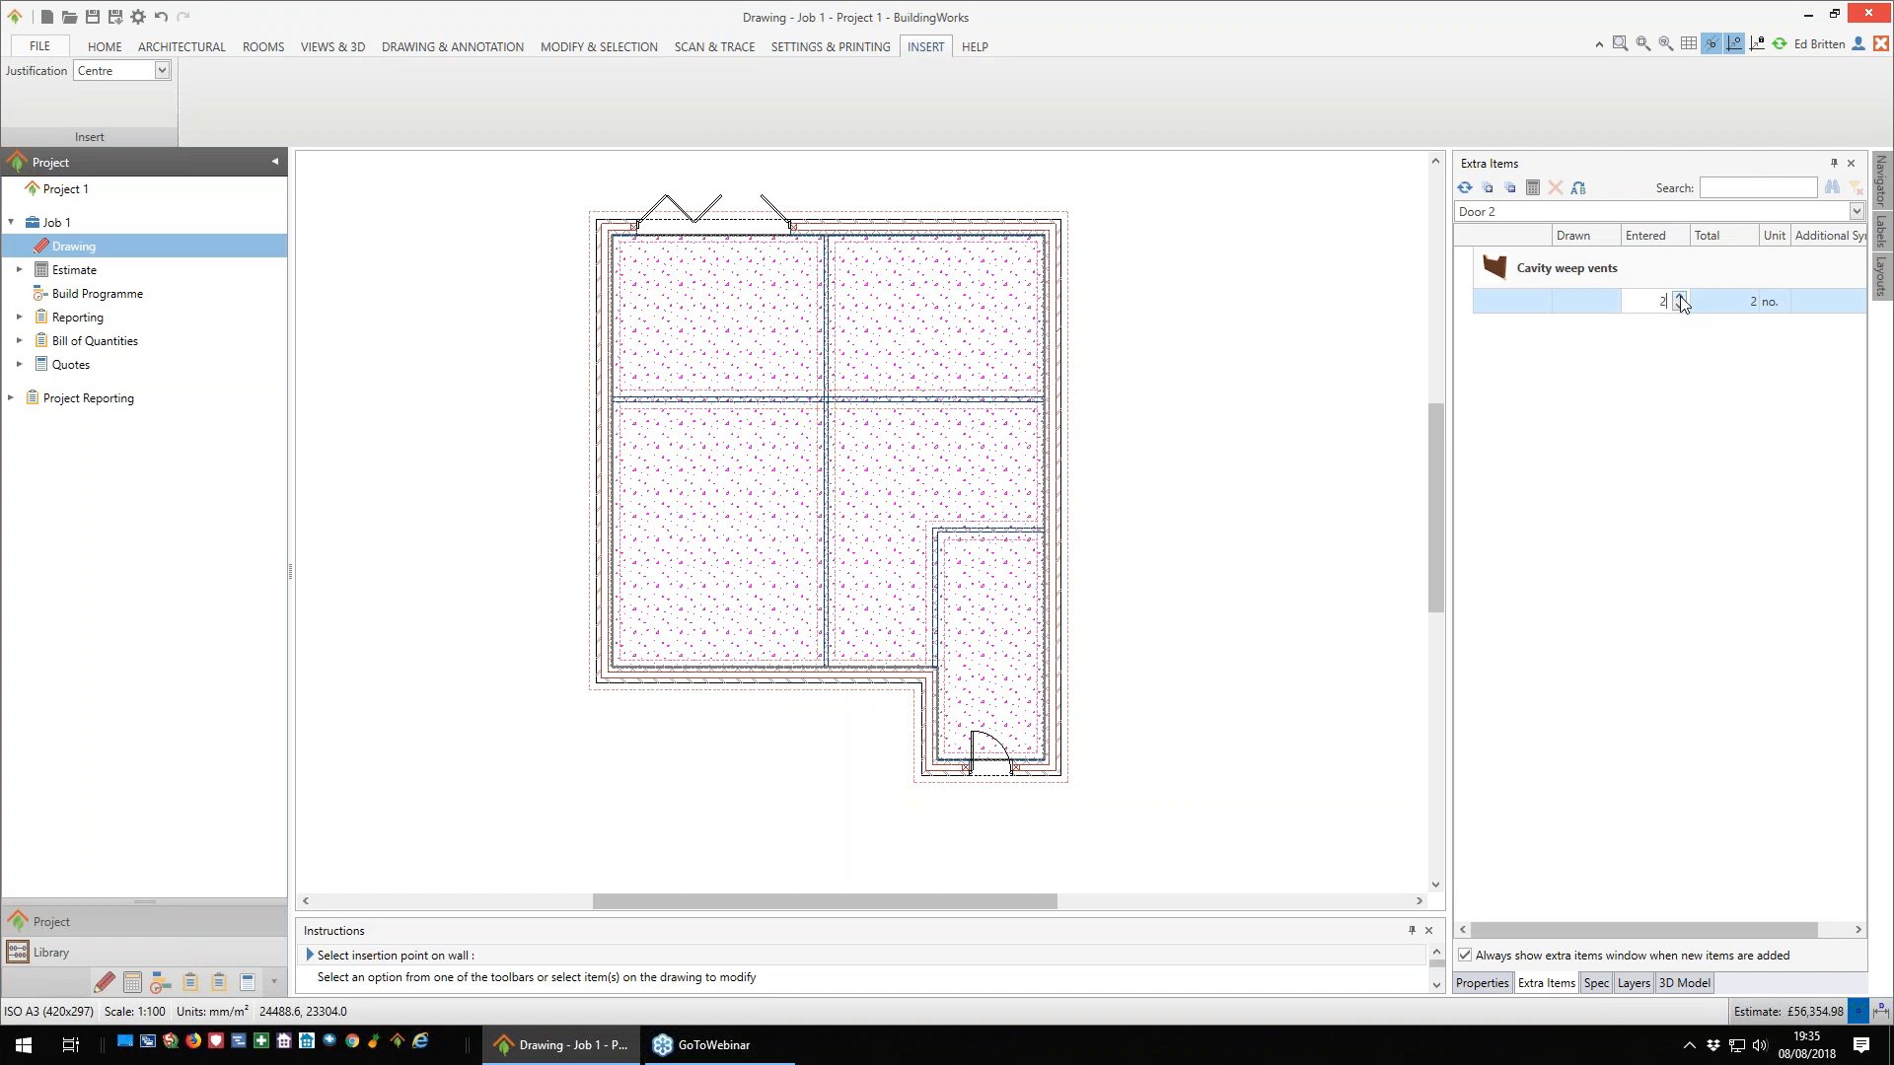
- Open the list of window types to start adding a window
click(197, 51)
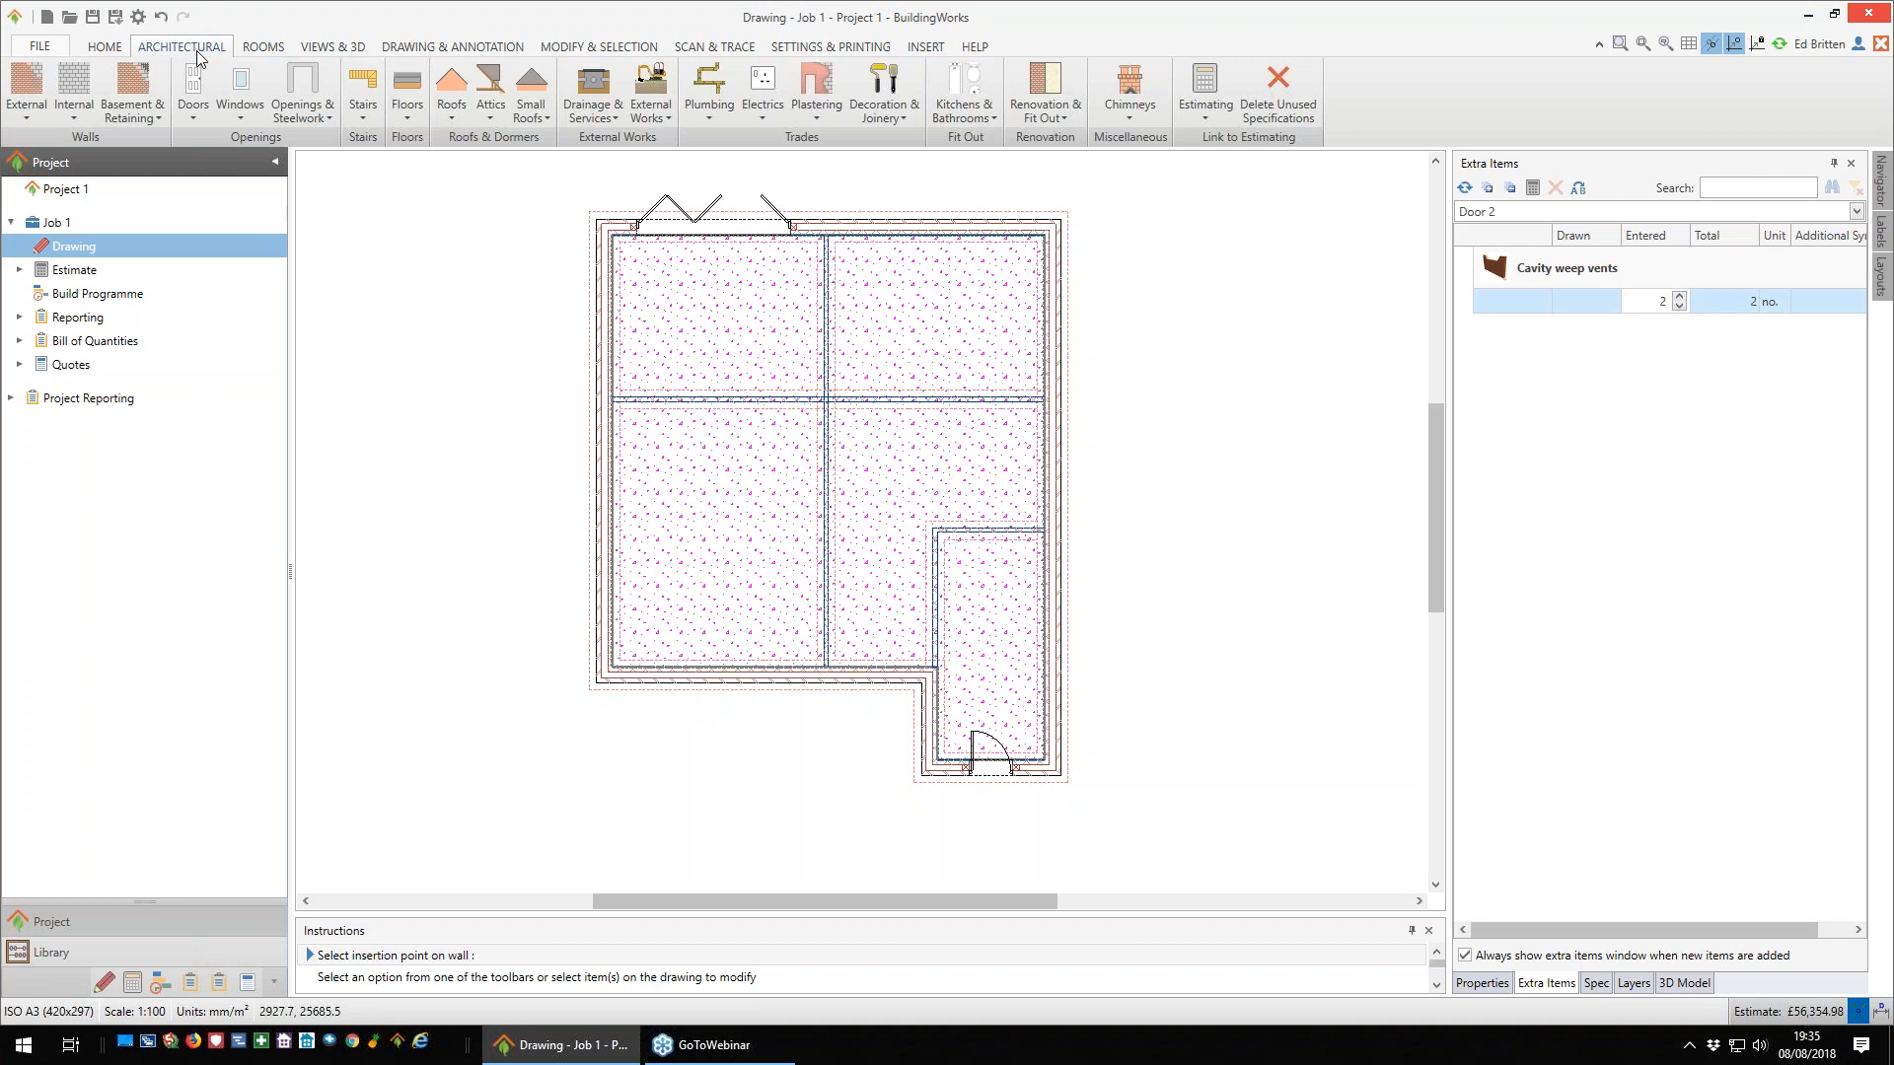
click(239, 116)
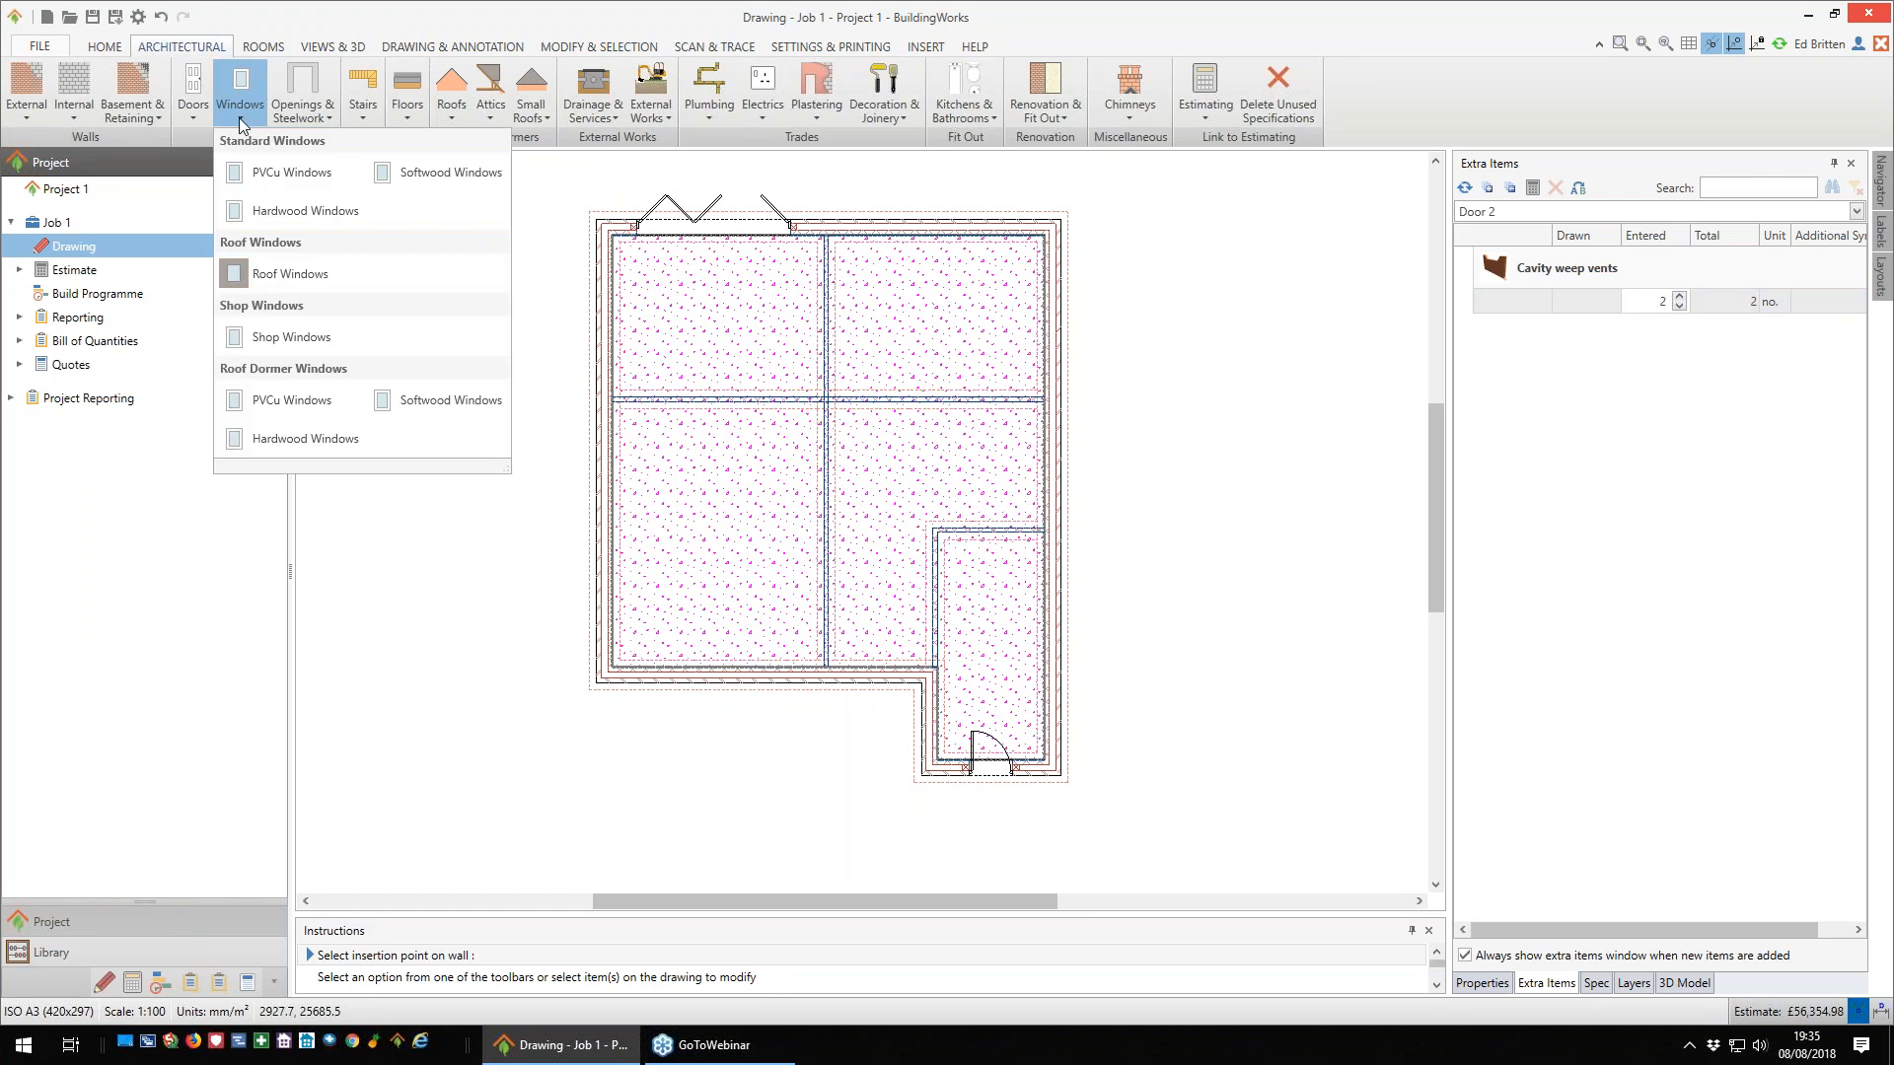
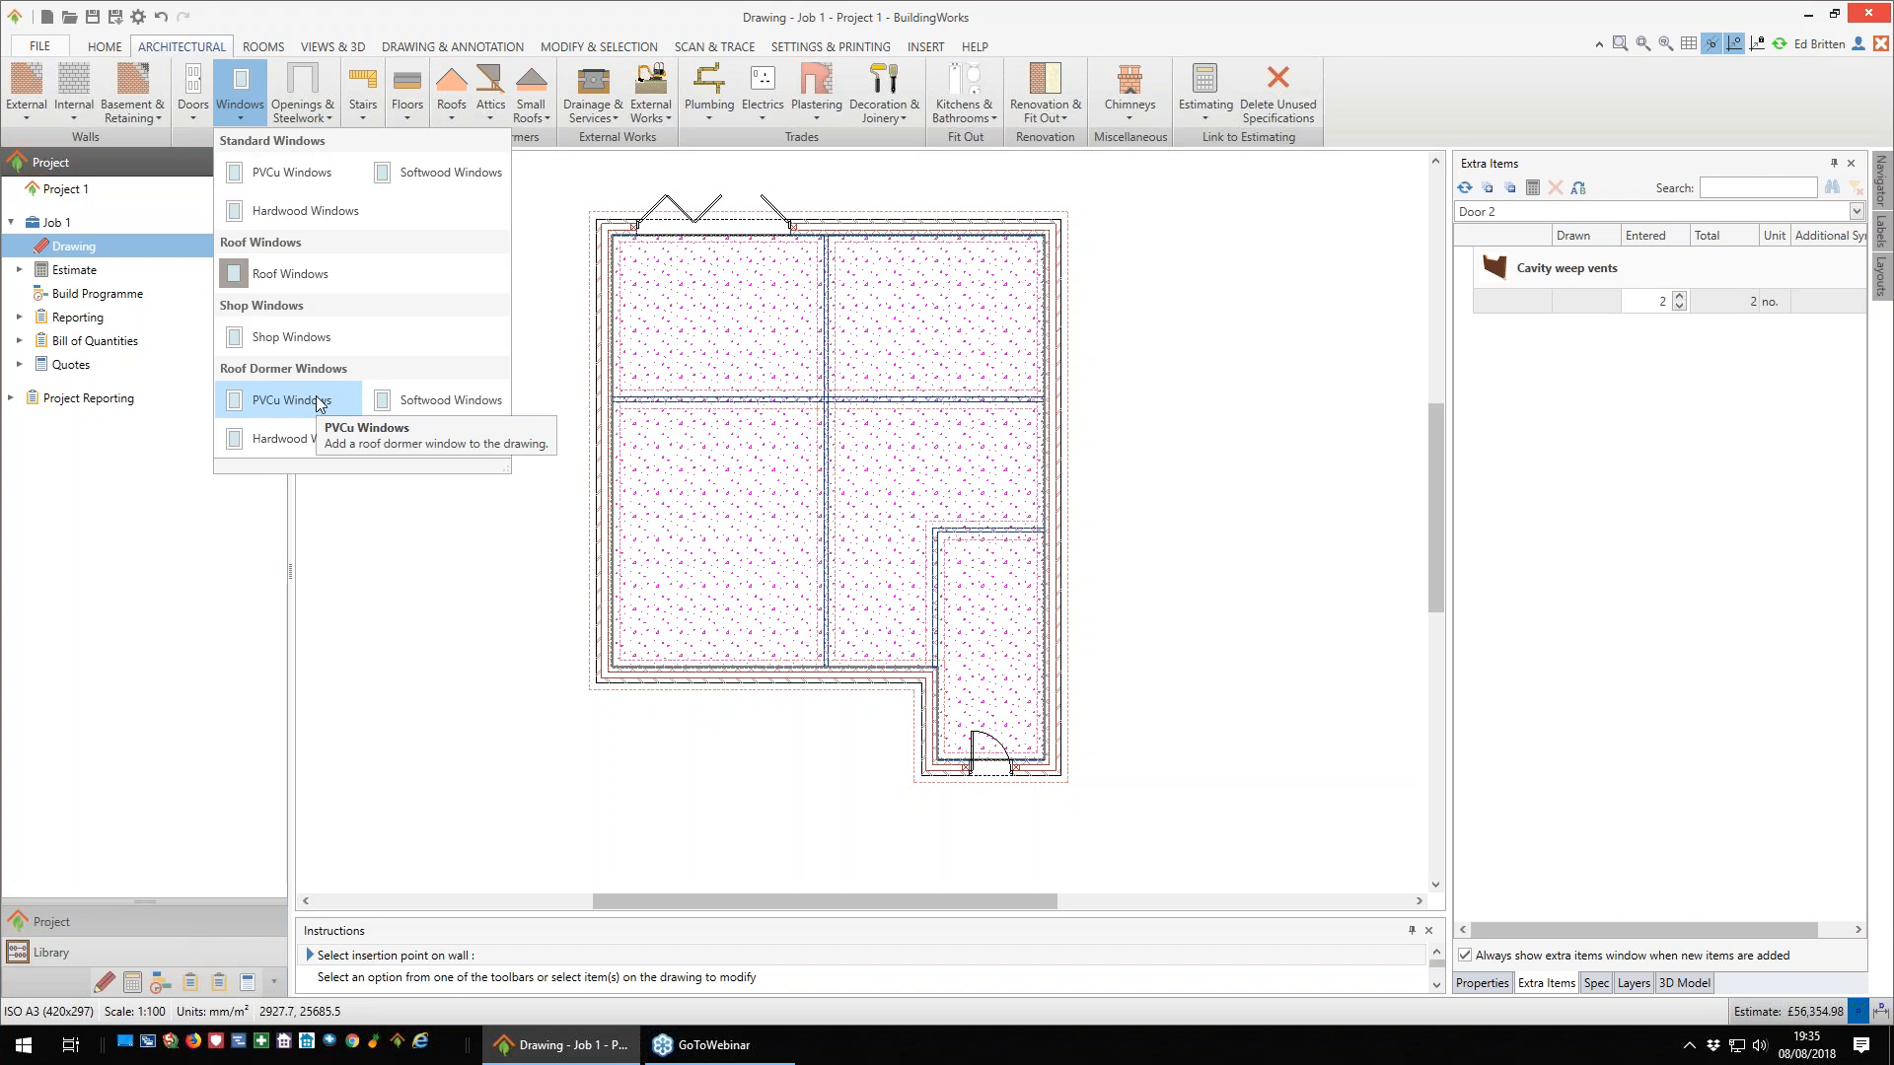
- Start adding a standard PVCu window and filter the range to a width of 1188 mm and a height of 1188 mm
click(309, 183)
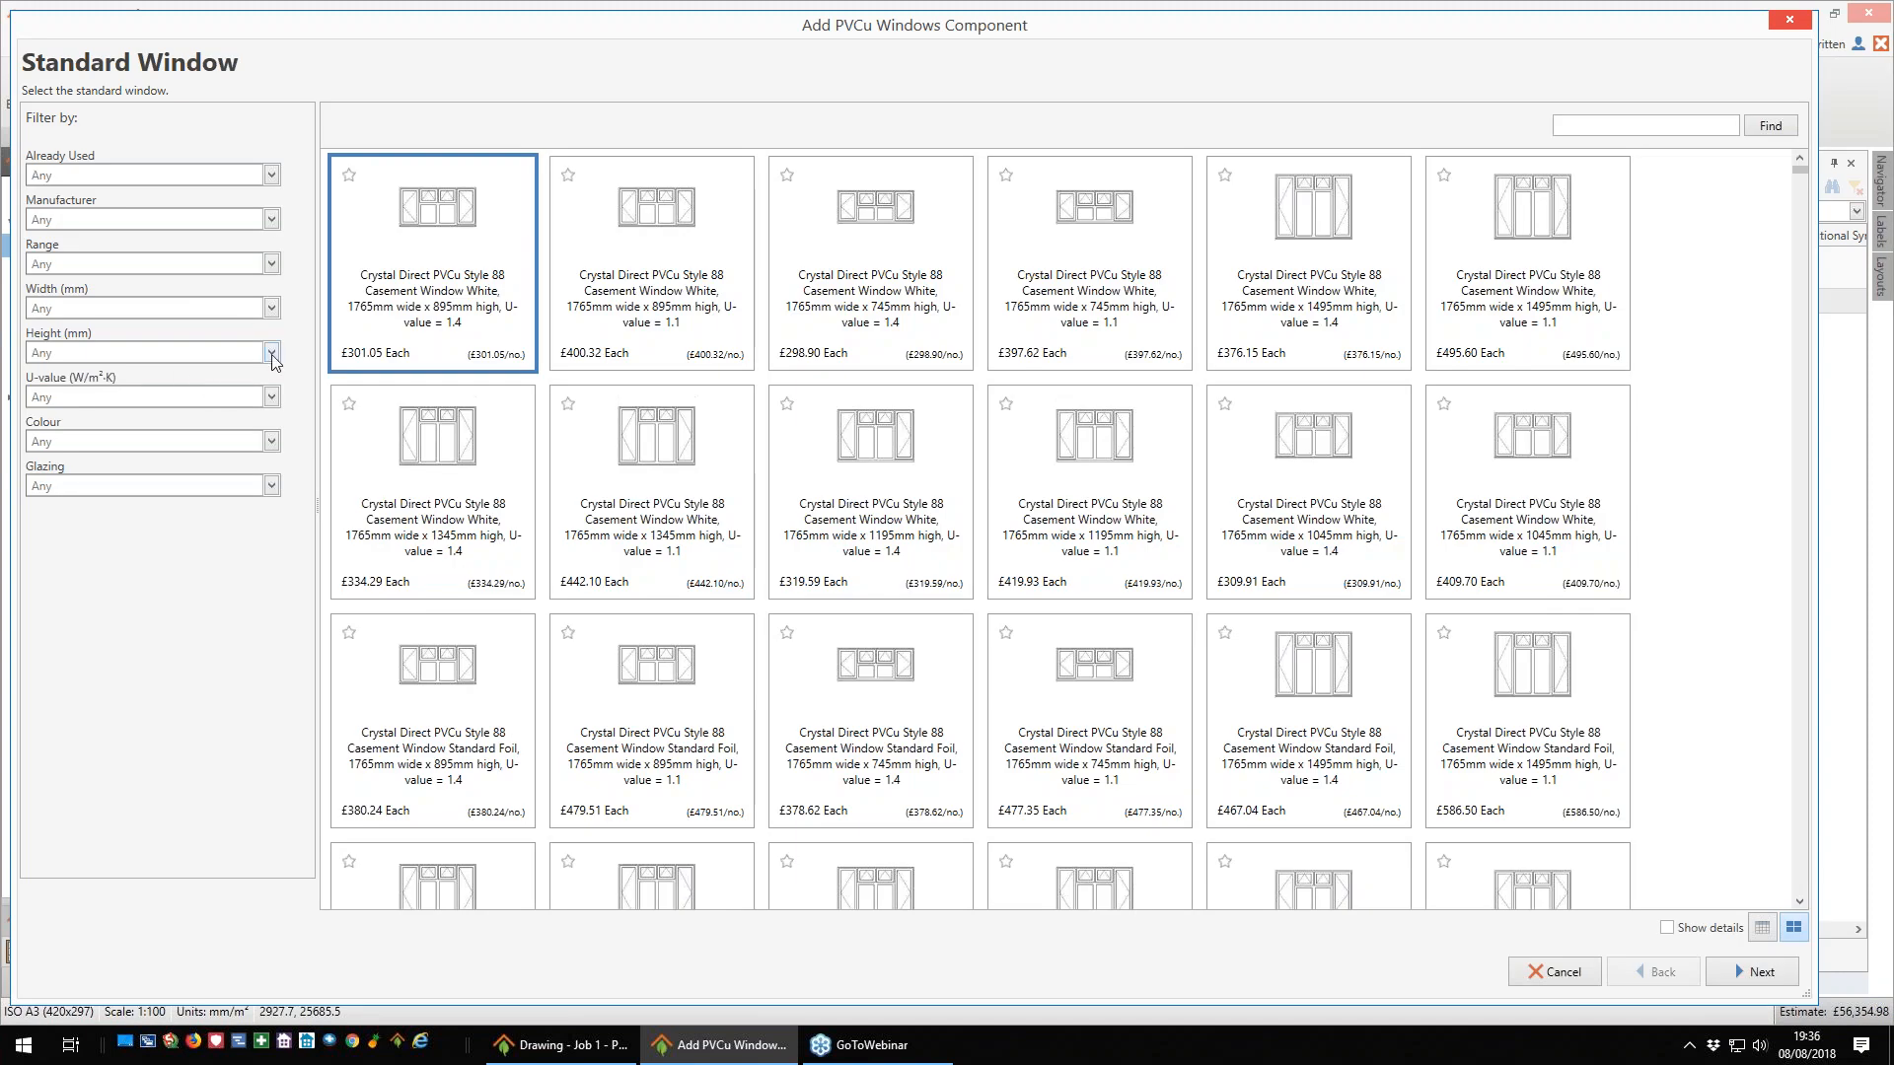
click(272, 309)
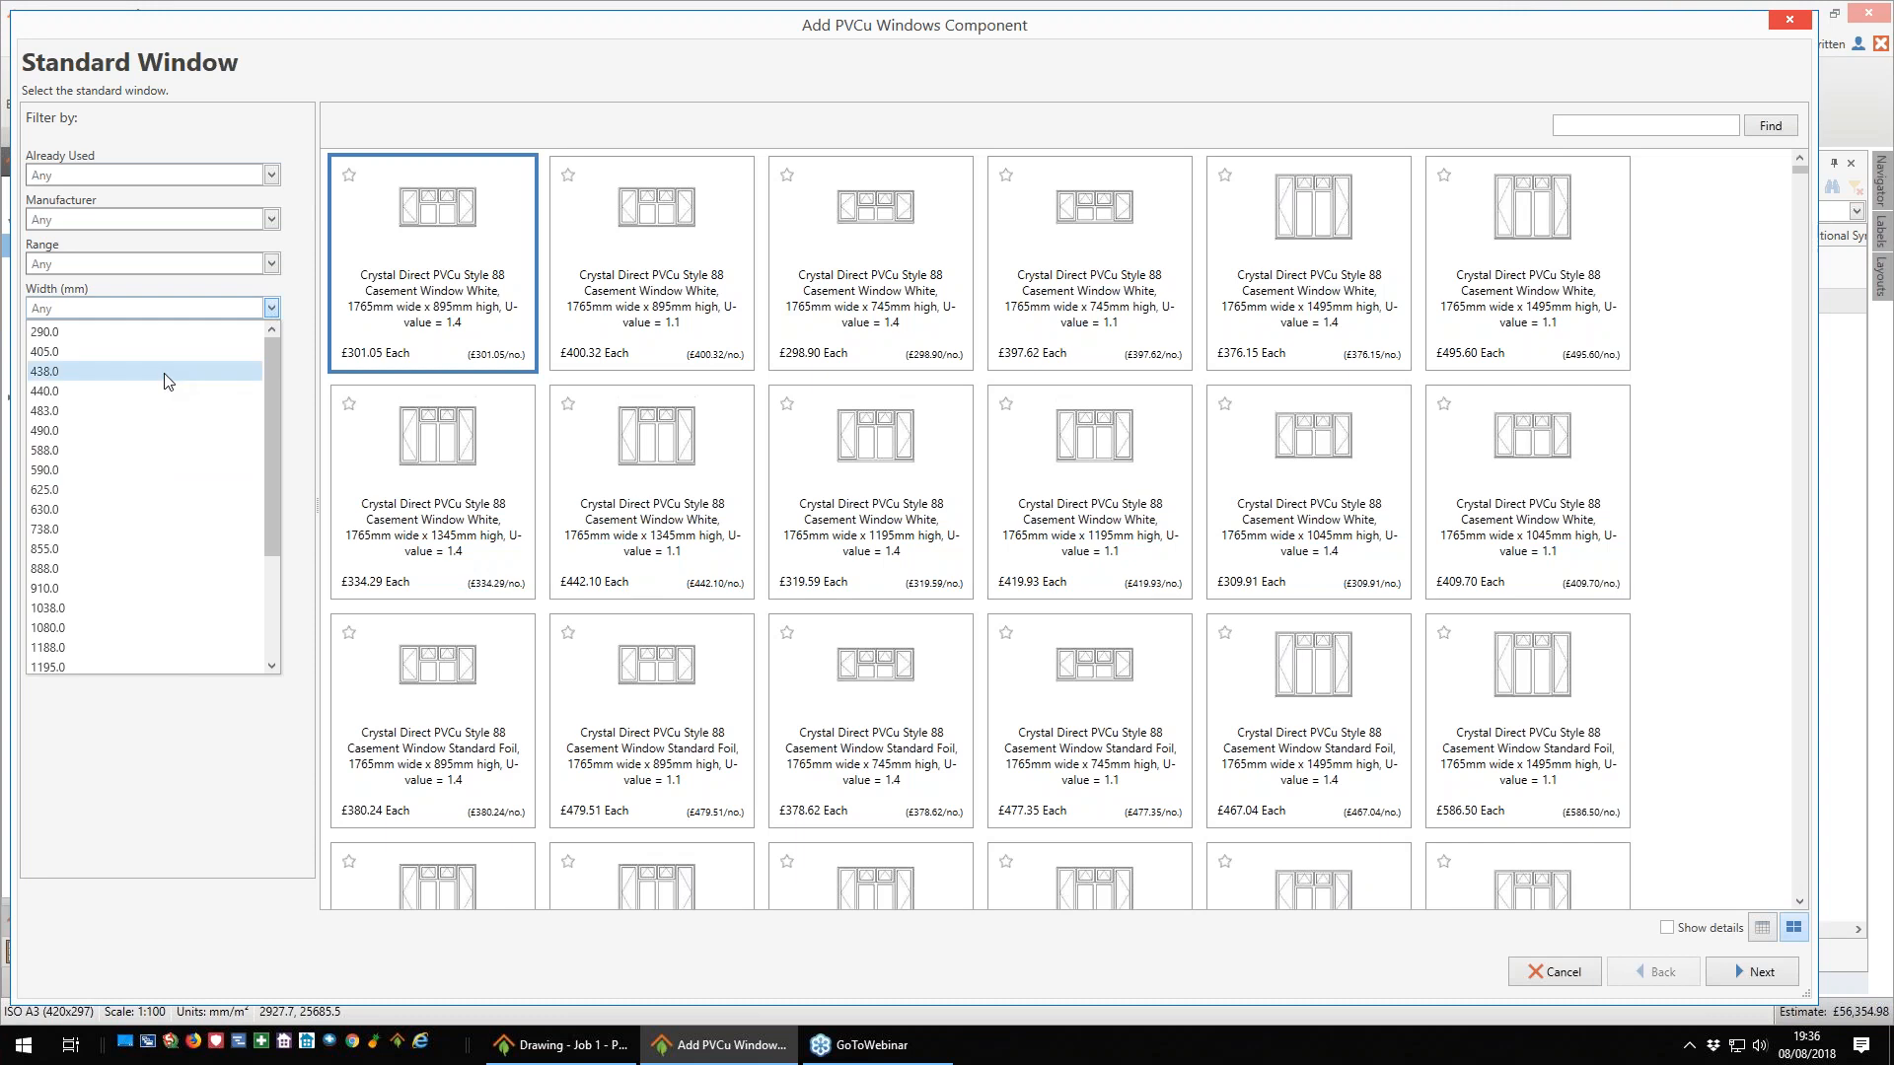
scroll(257, 474, down, 3)
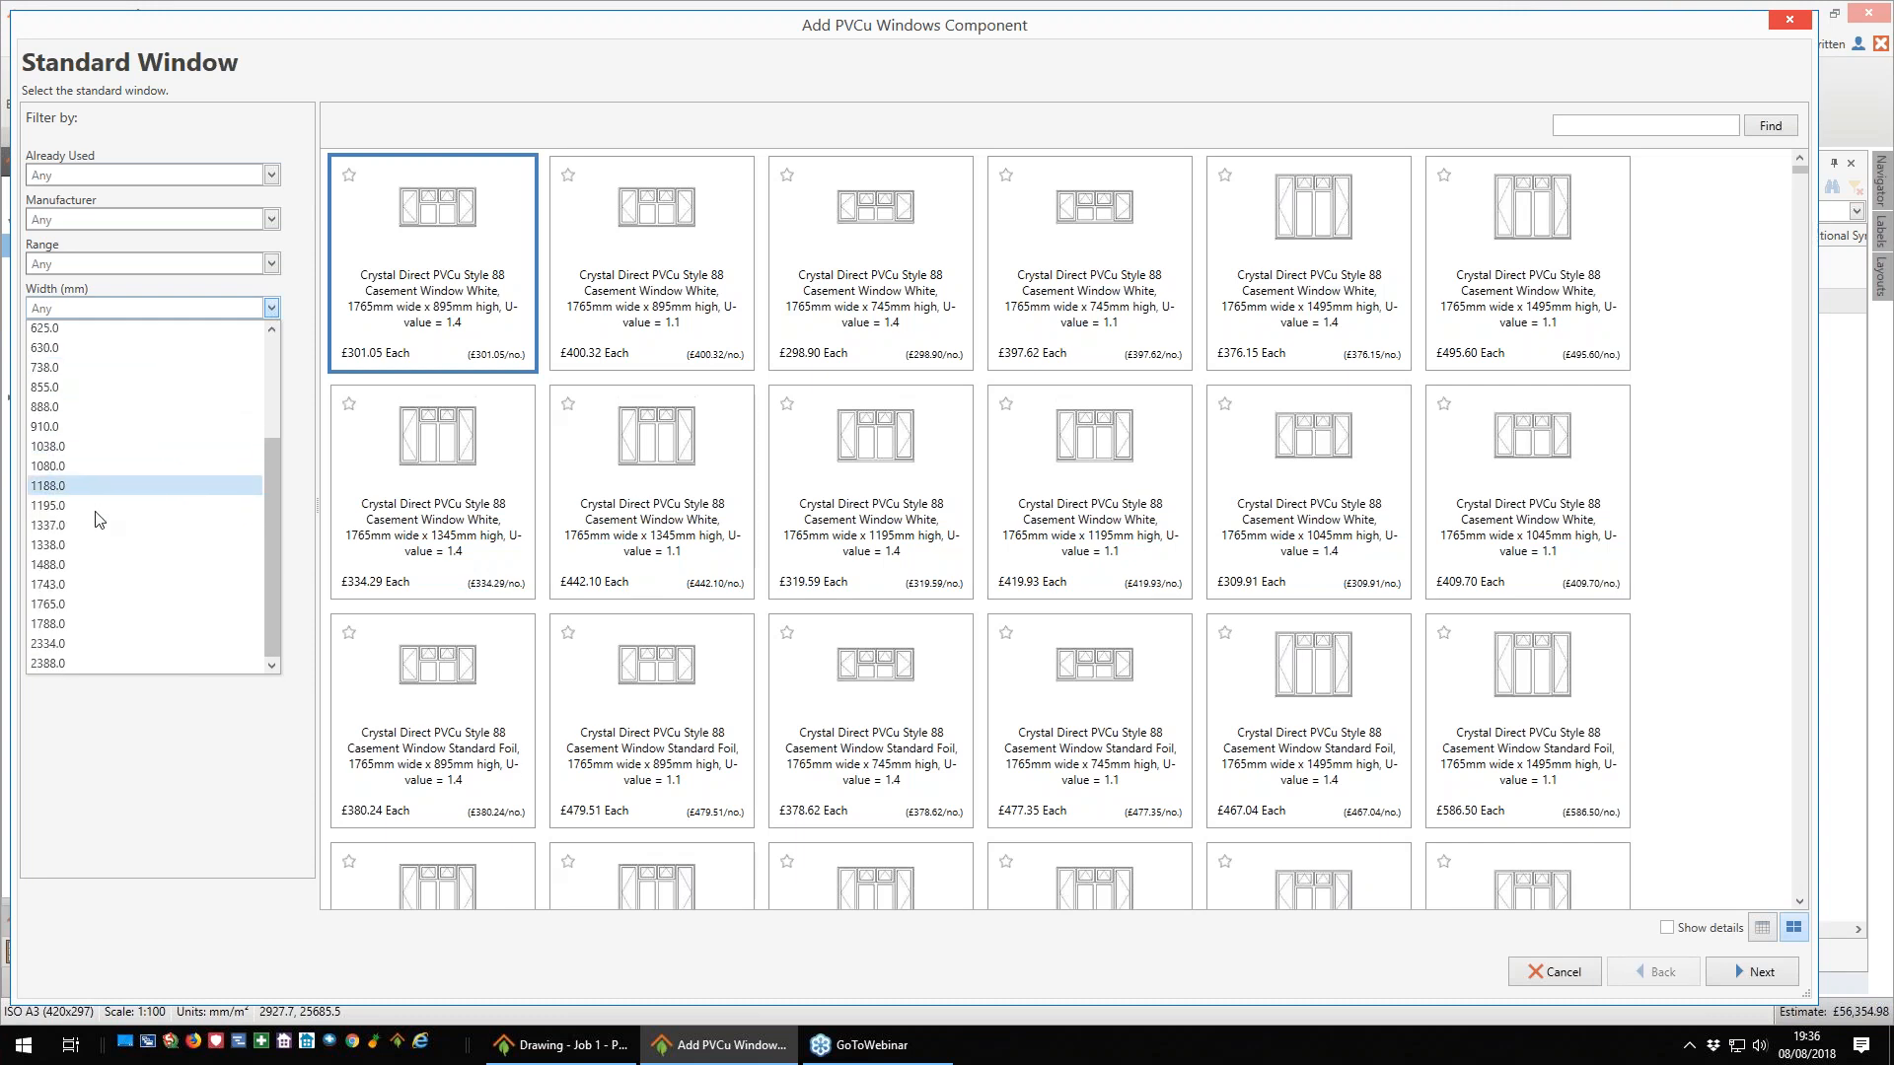
click(61, 492)
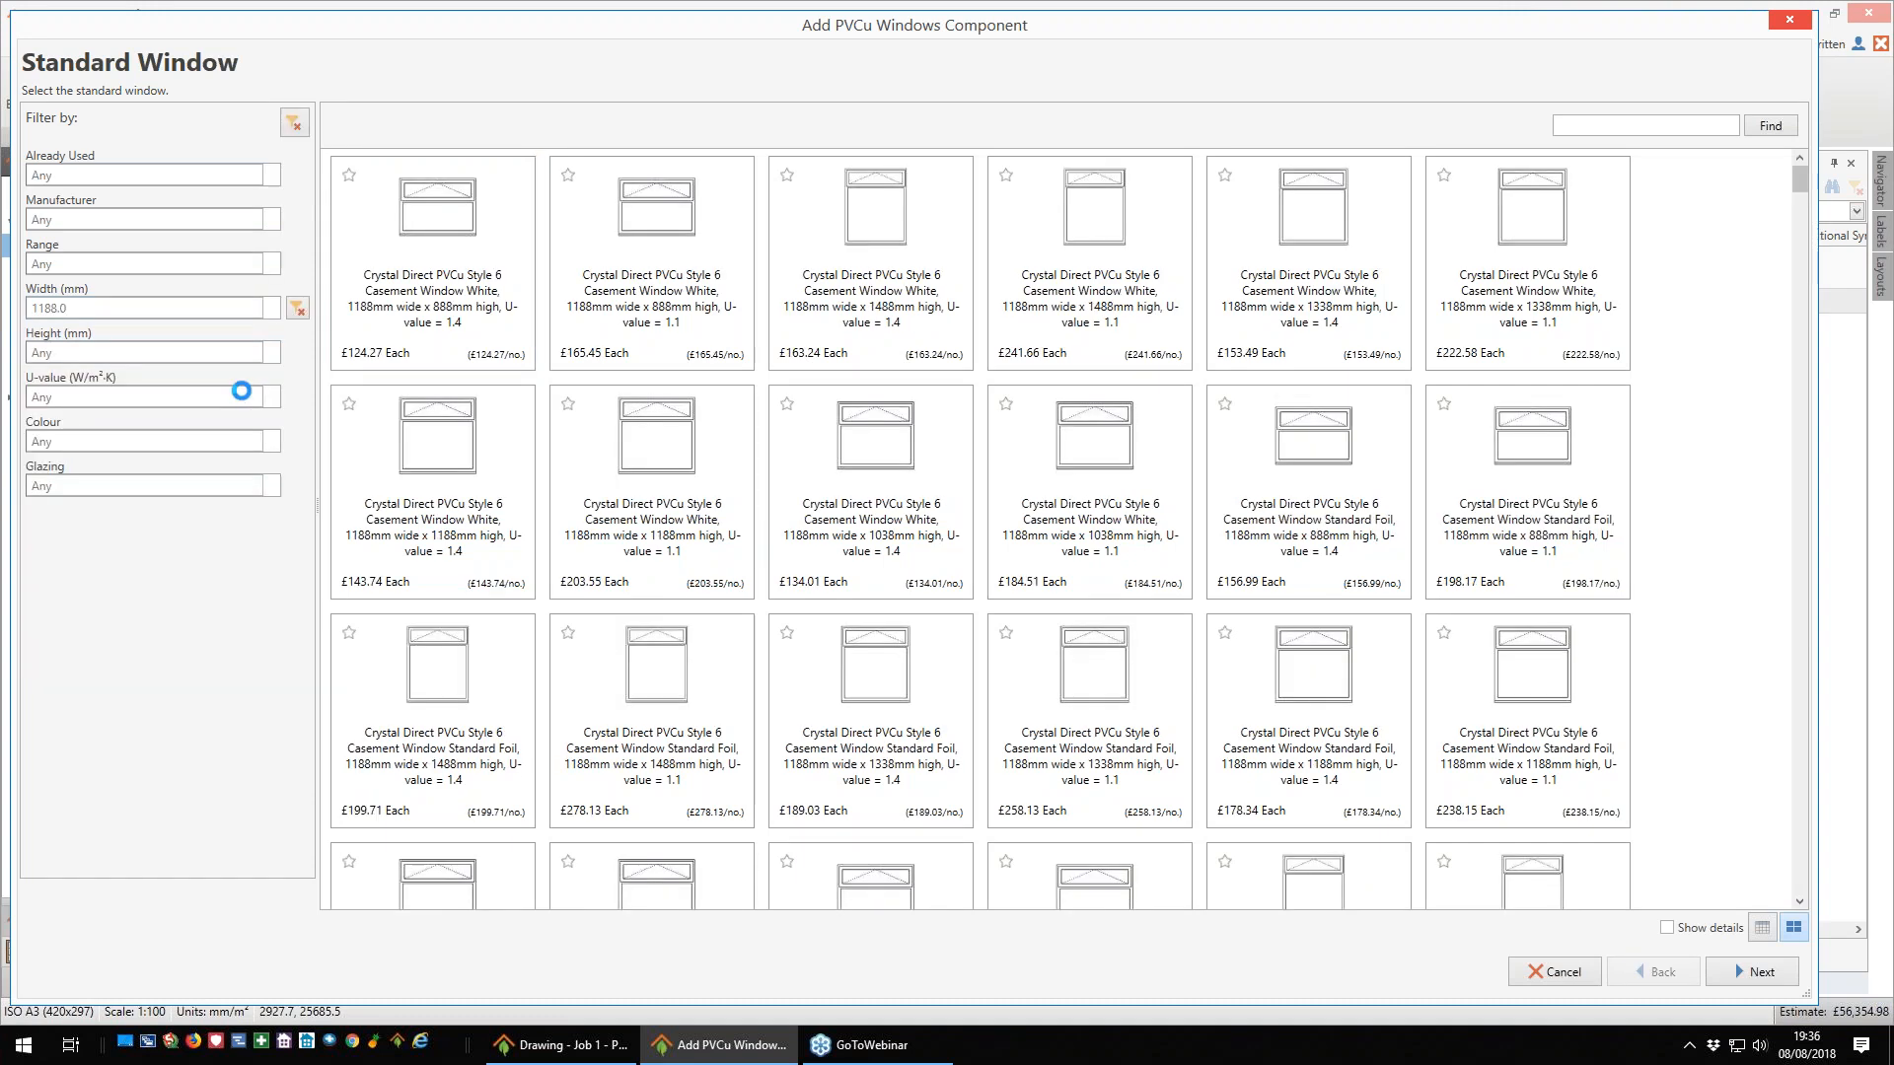
click(273, 354)
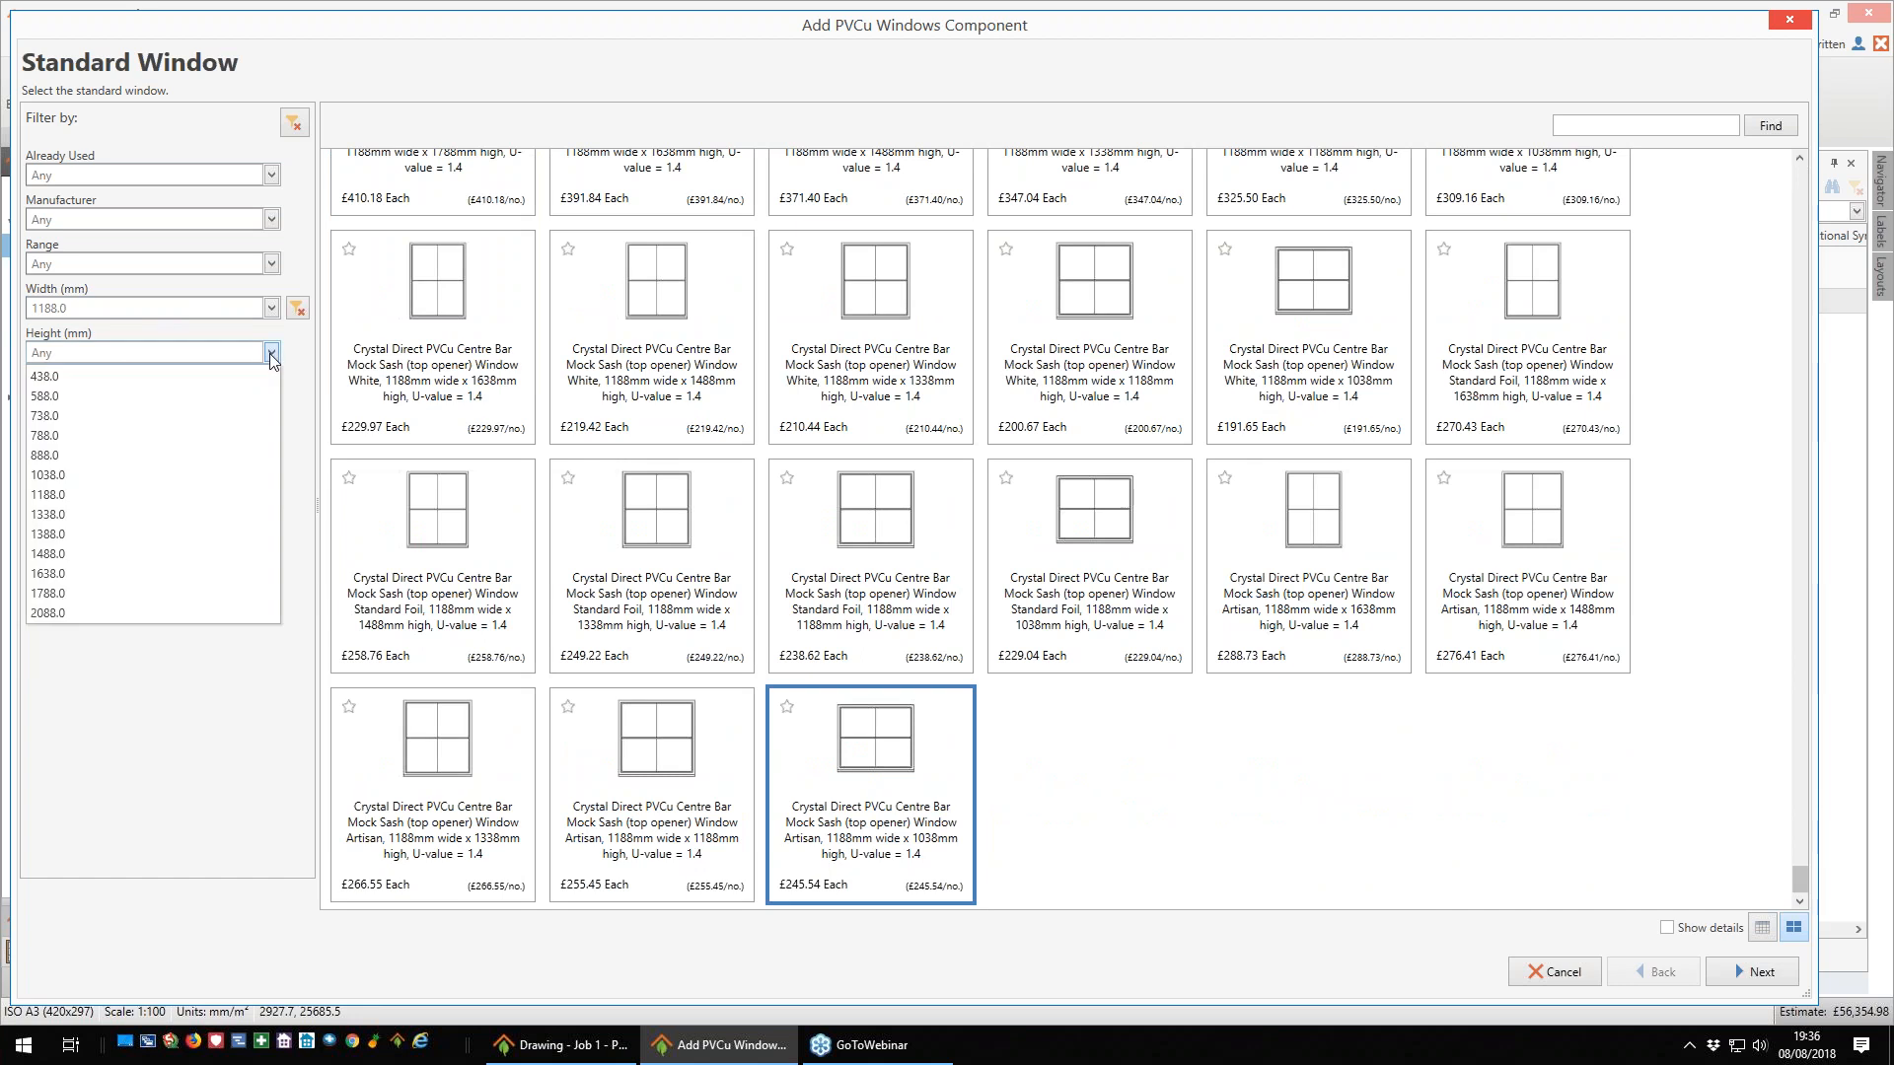
click(75, 508)
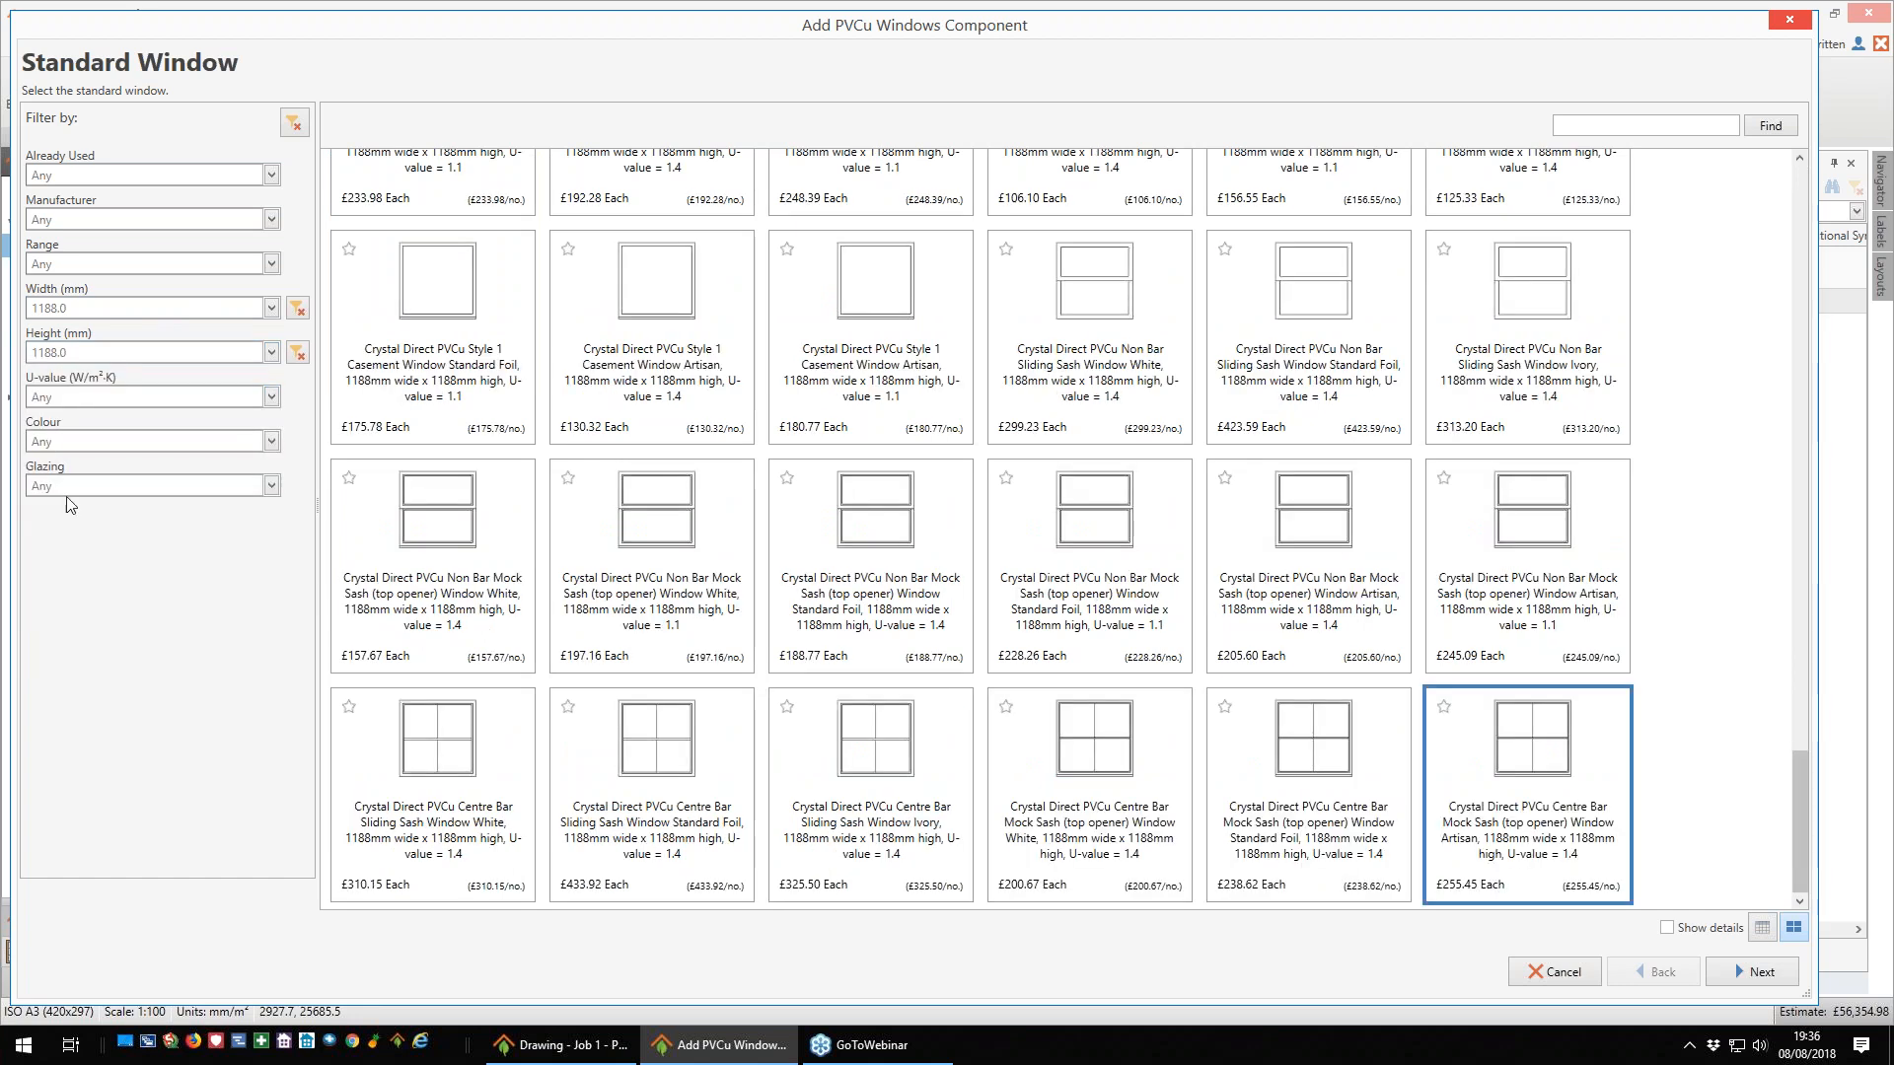
- Filter the PVCu windows by a U-value of 1.10 and the colour Anthracite Grey
click(270, 396)
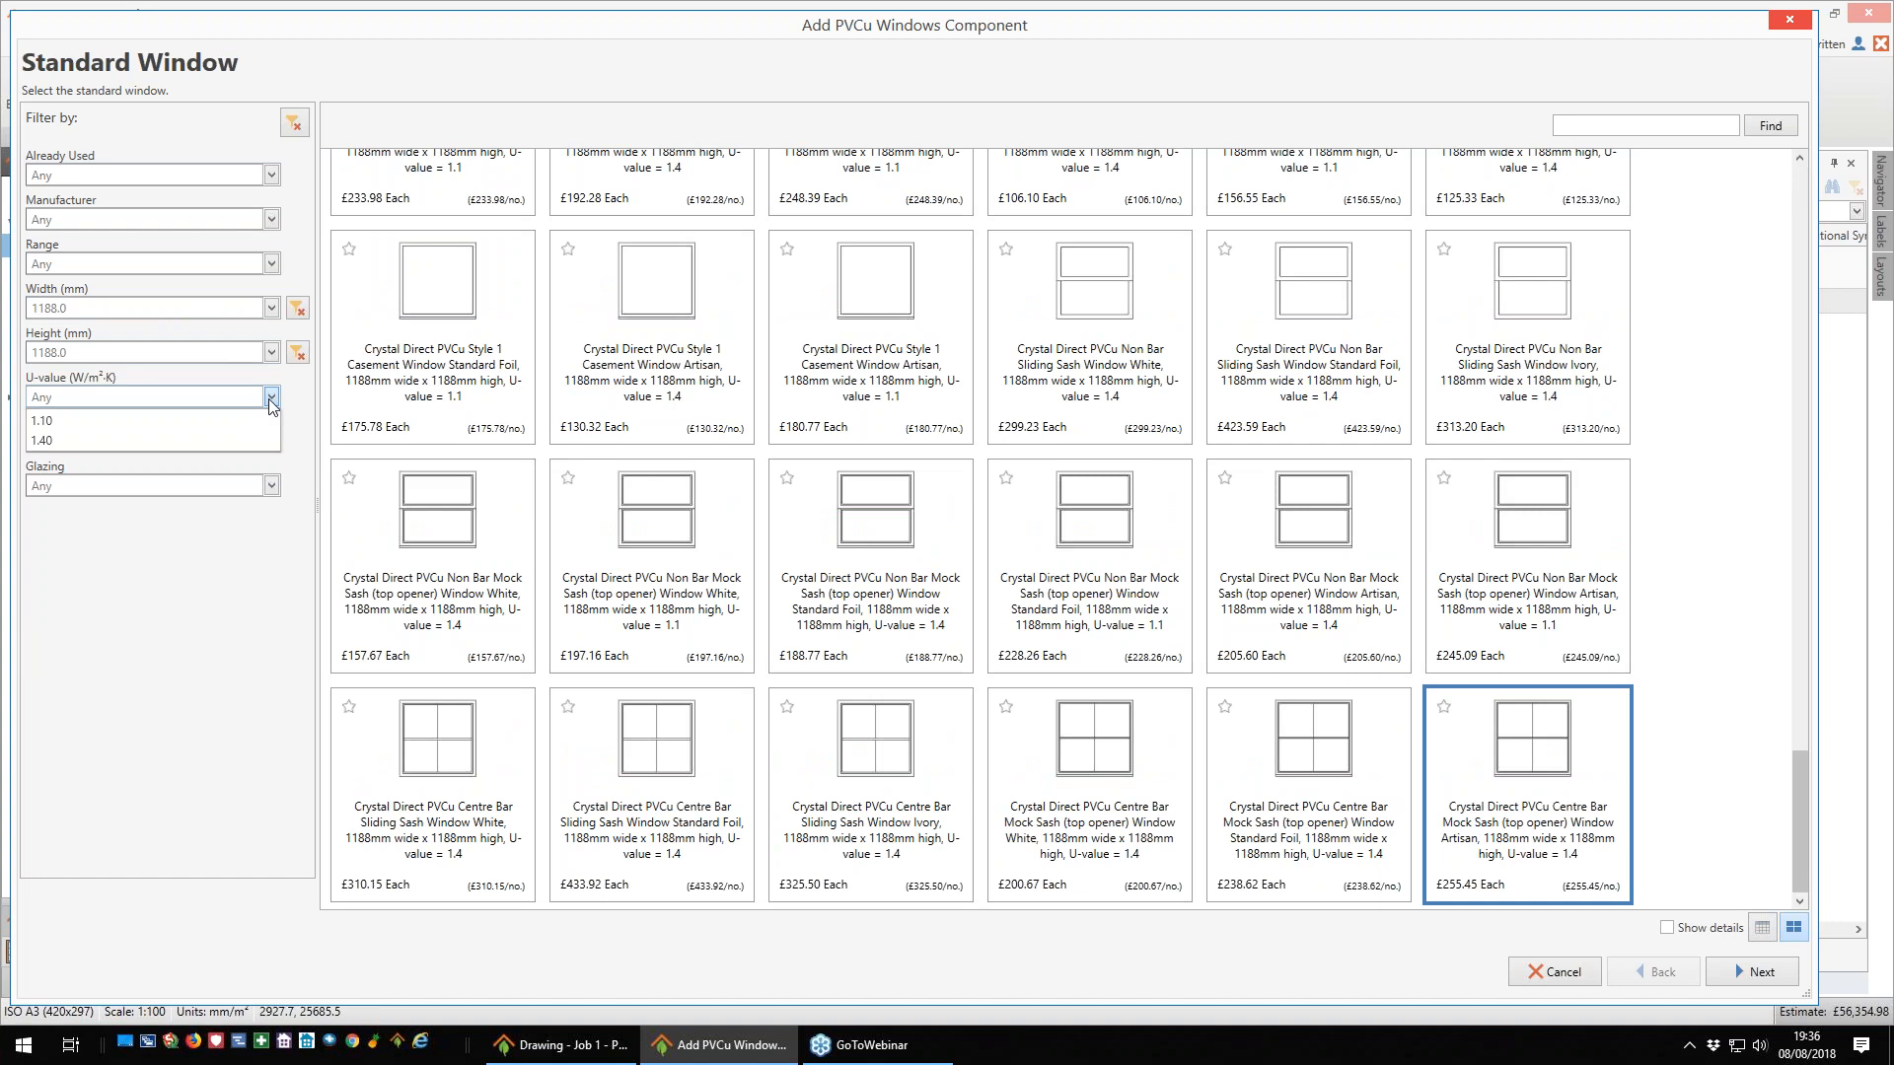
click(124, 420)
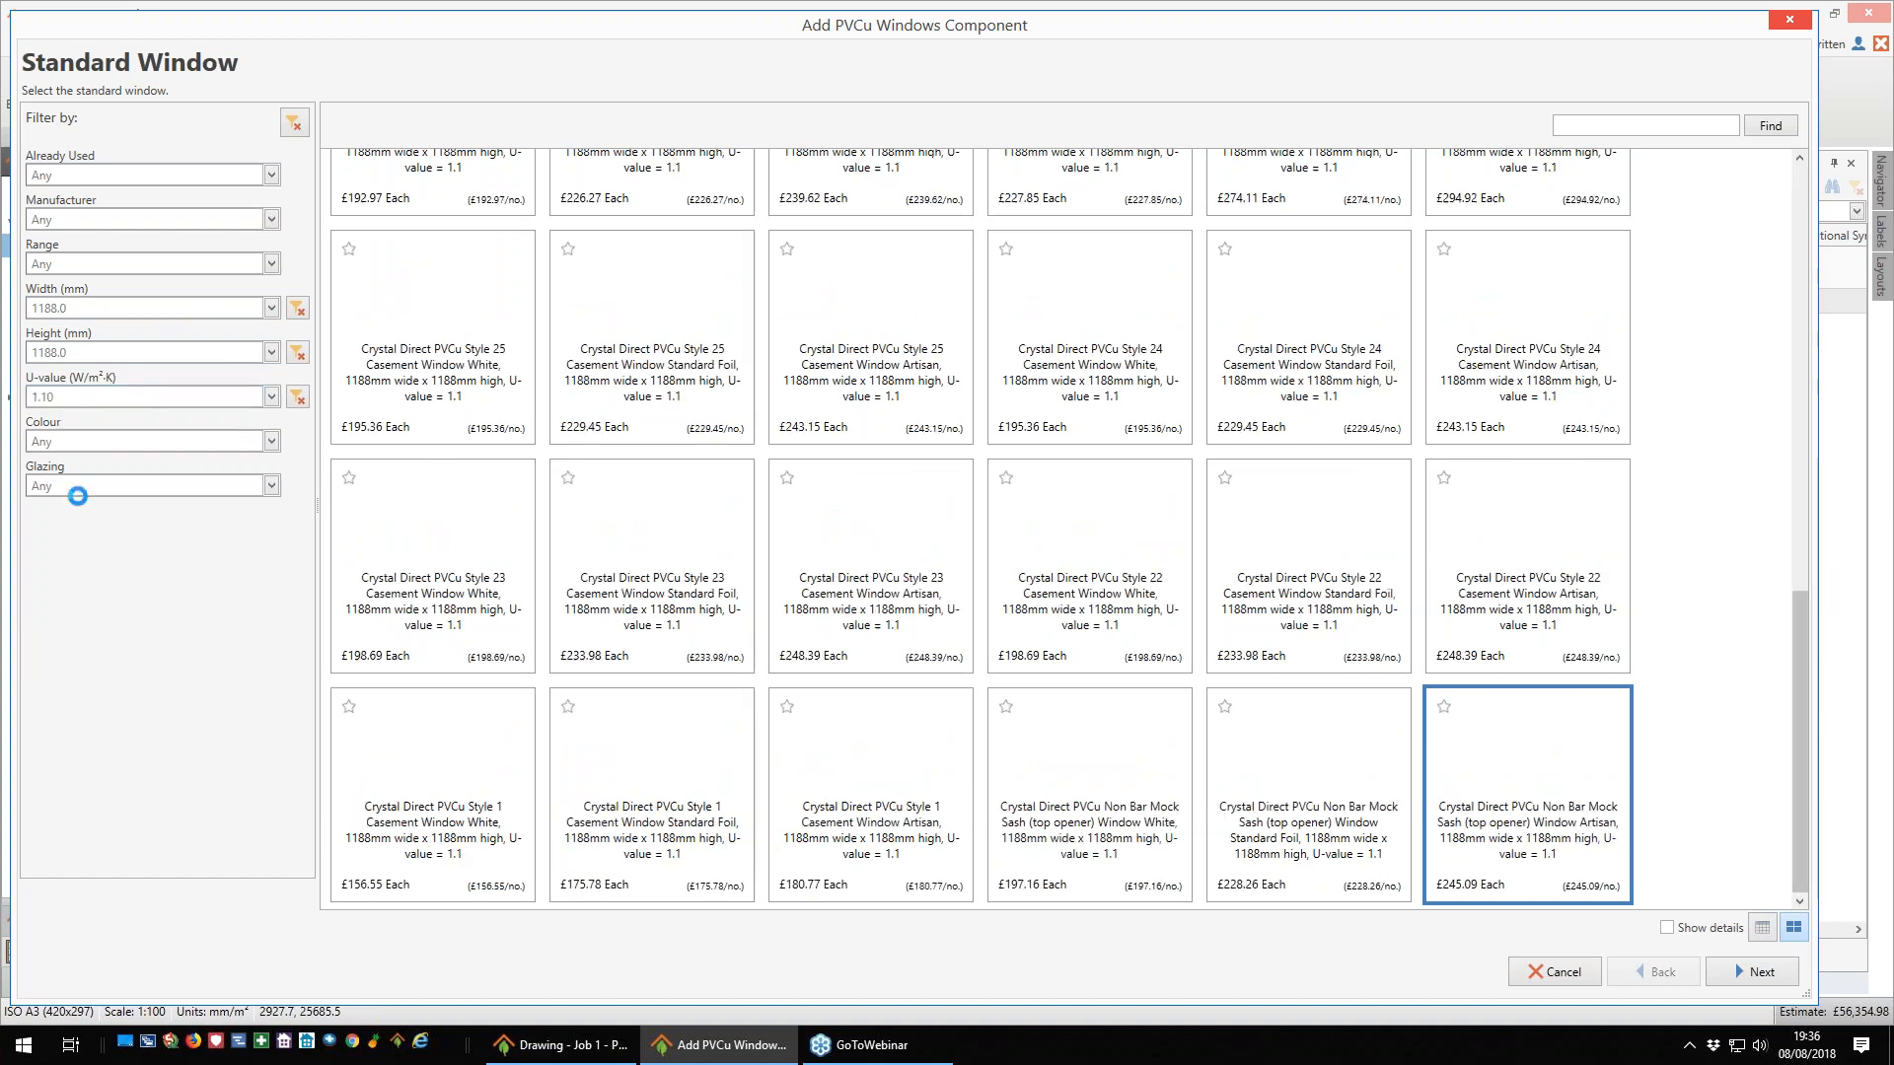
click(271, 442)
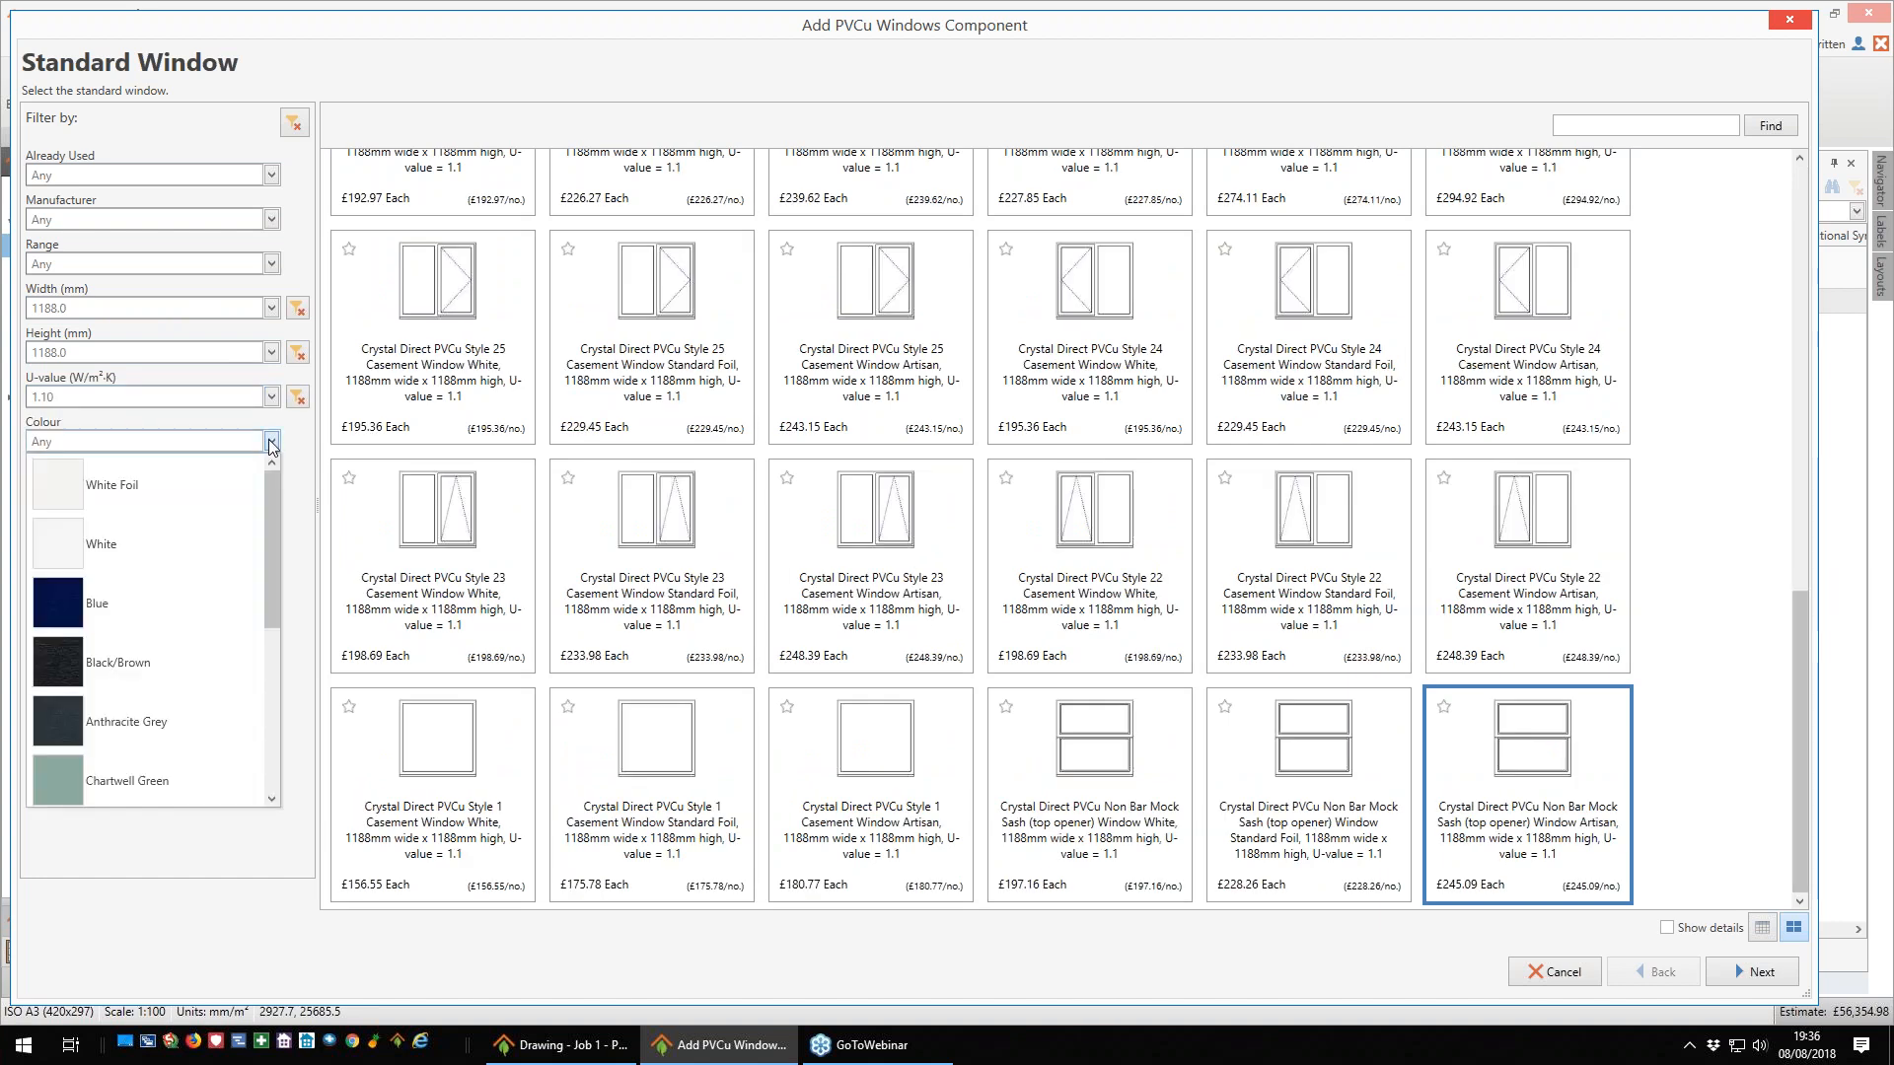
click(51, 720)
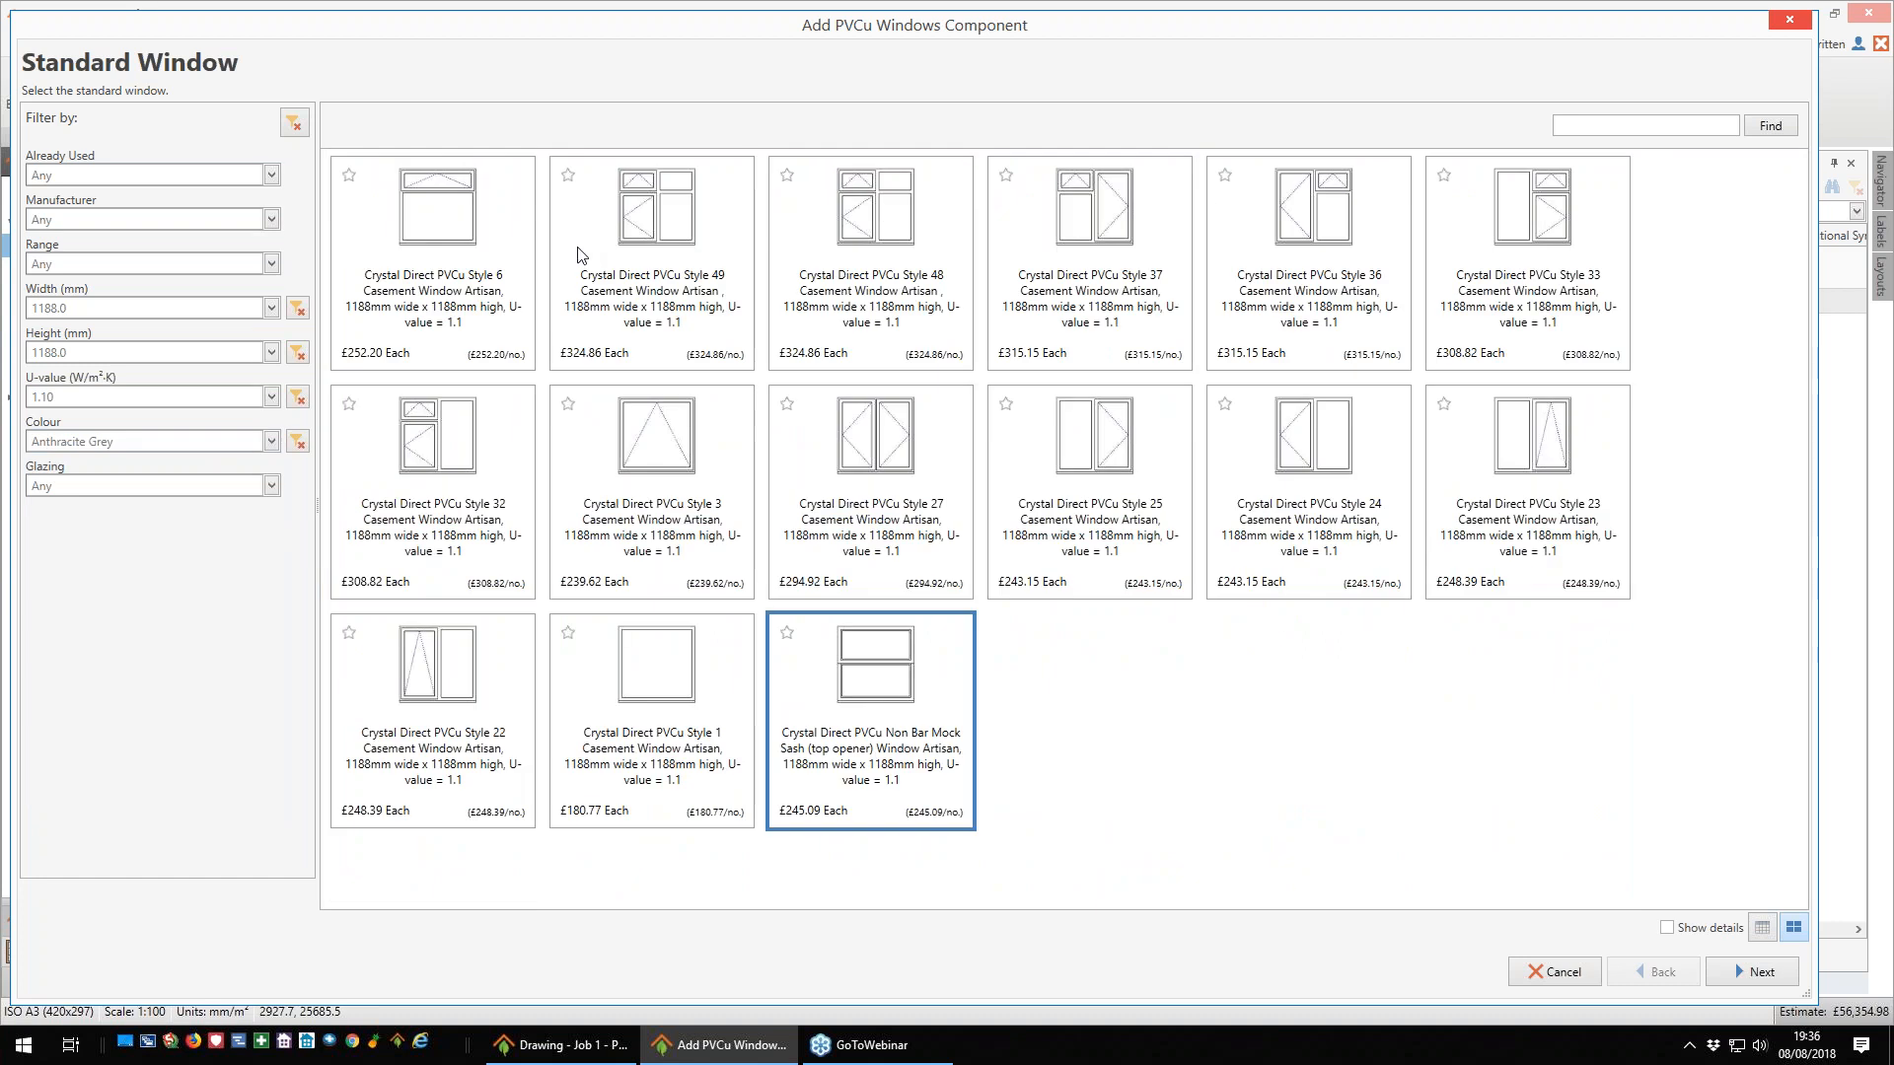
- Change the window width filter to 1788 mm
click(297, 311)
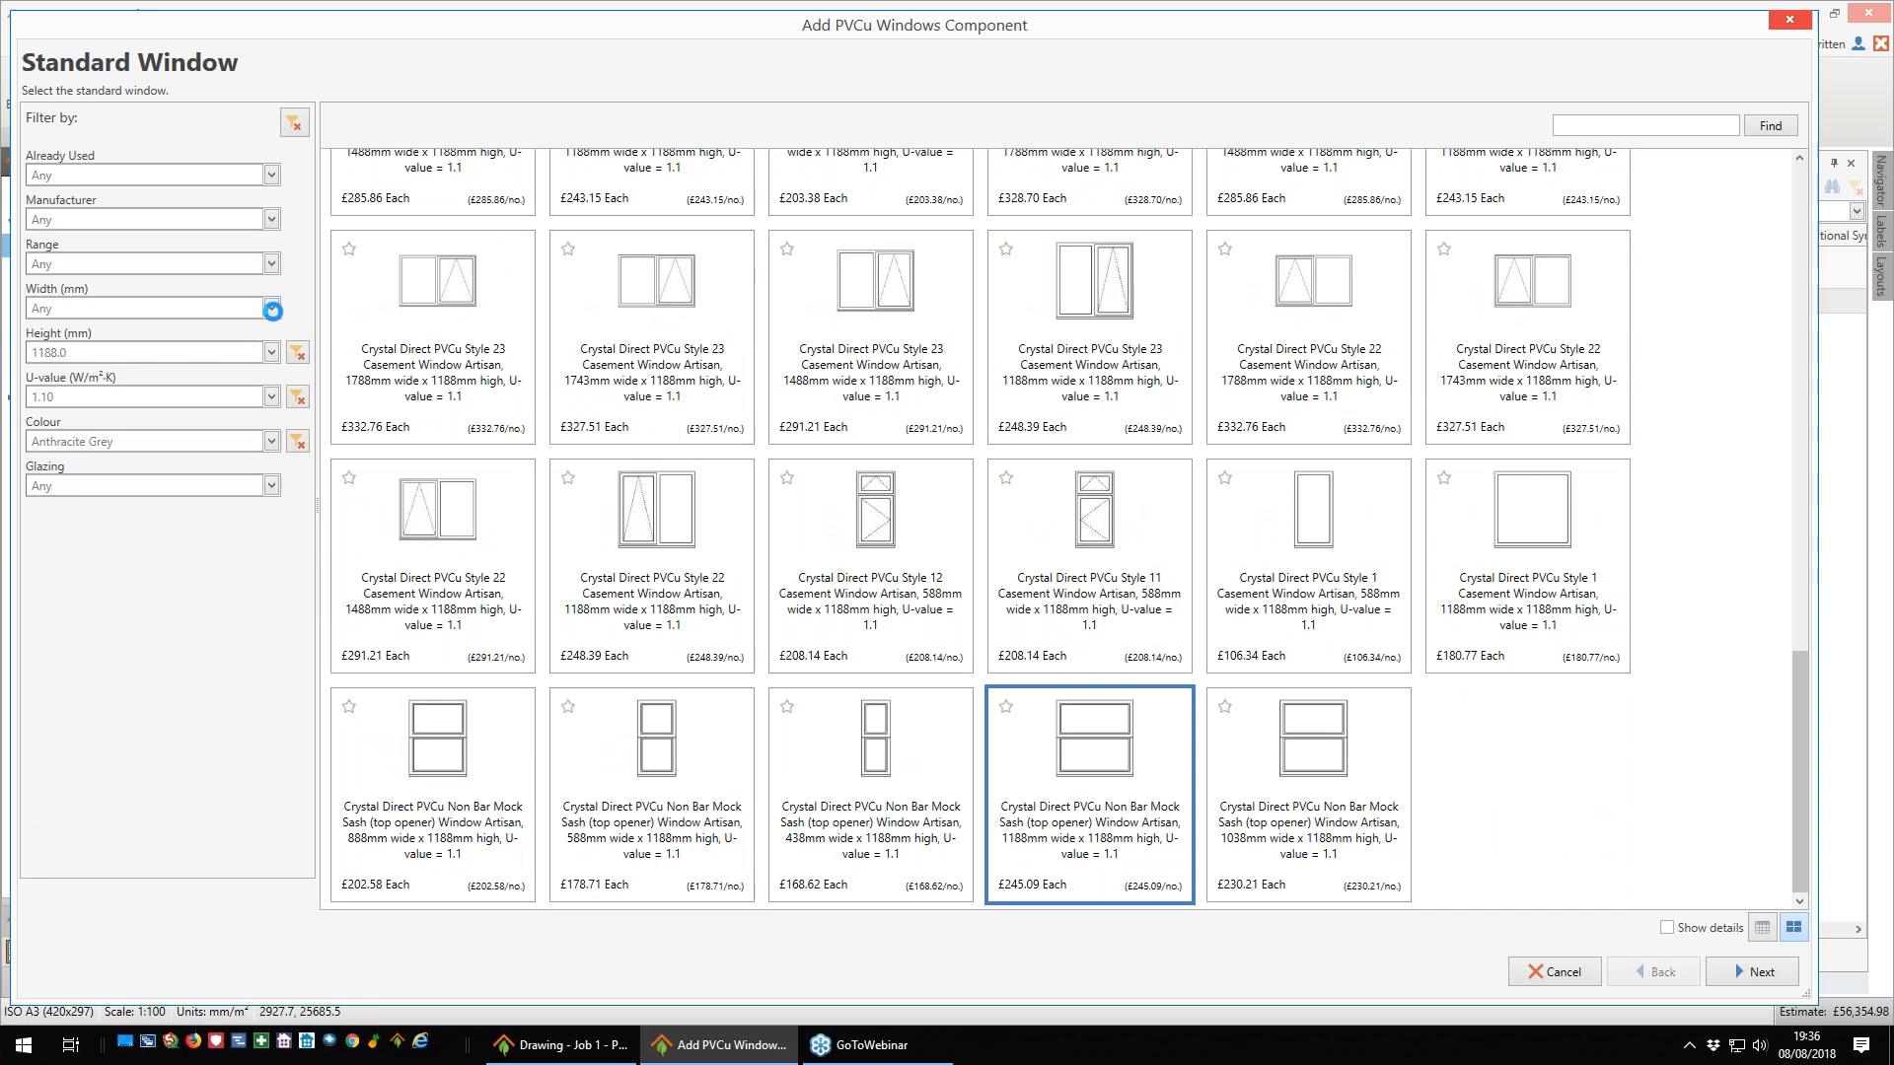
click(271, 308)
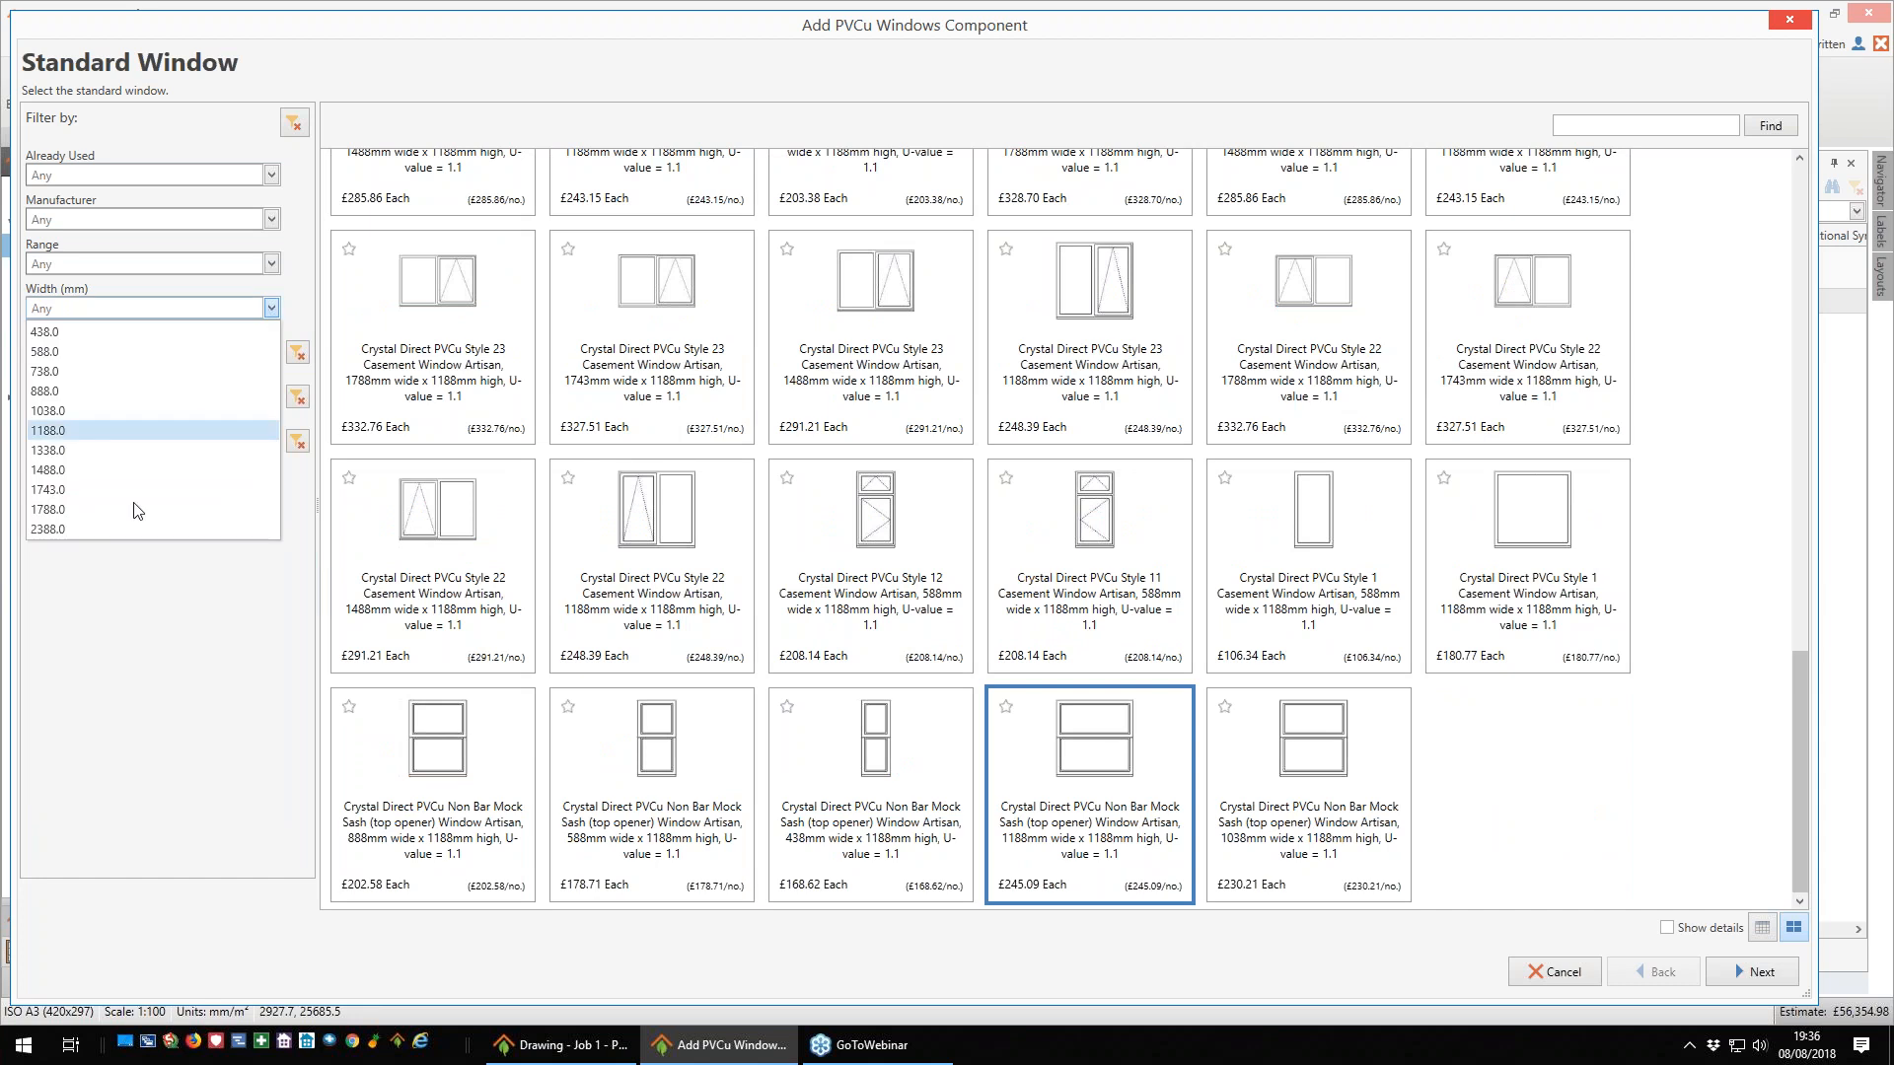
click(79, 508)
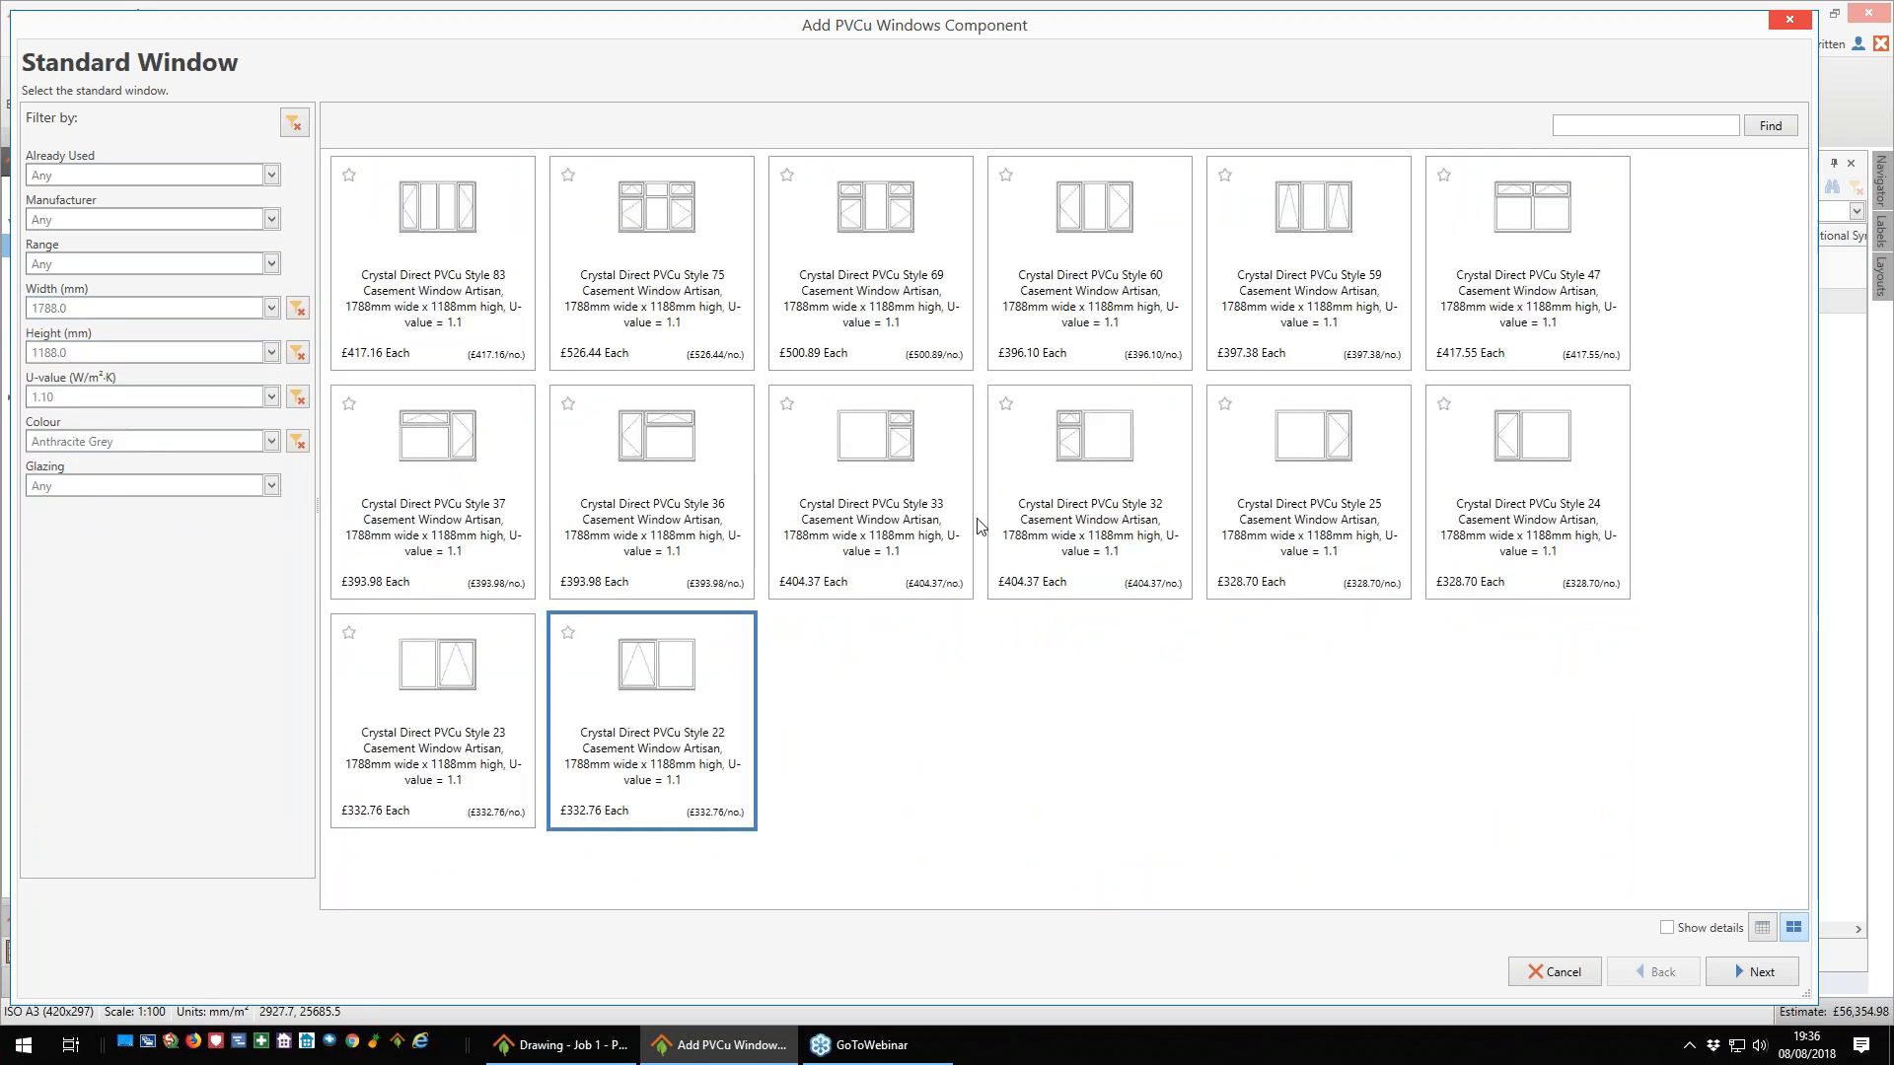
- Choose the Style 75 Casement Window Artisan, with its top 2100 mm above the floor and a 50 mm external reveal
click(688, 319)
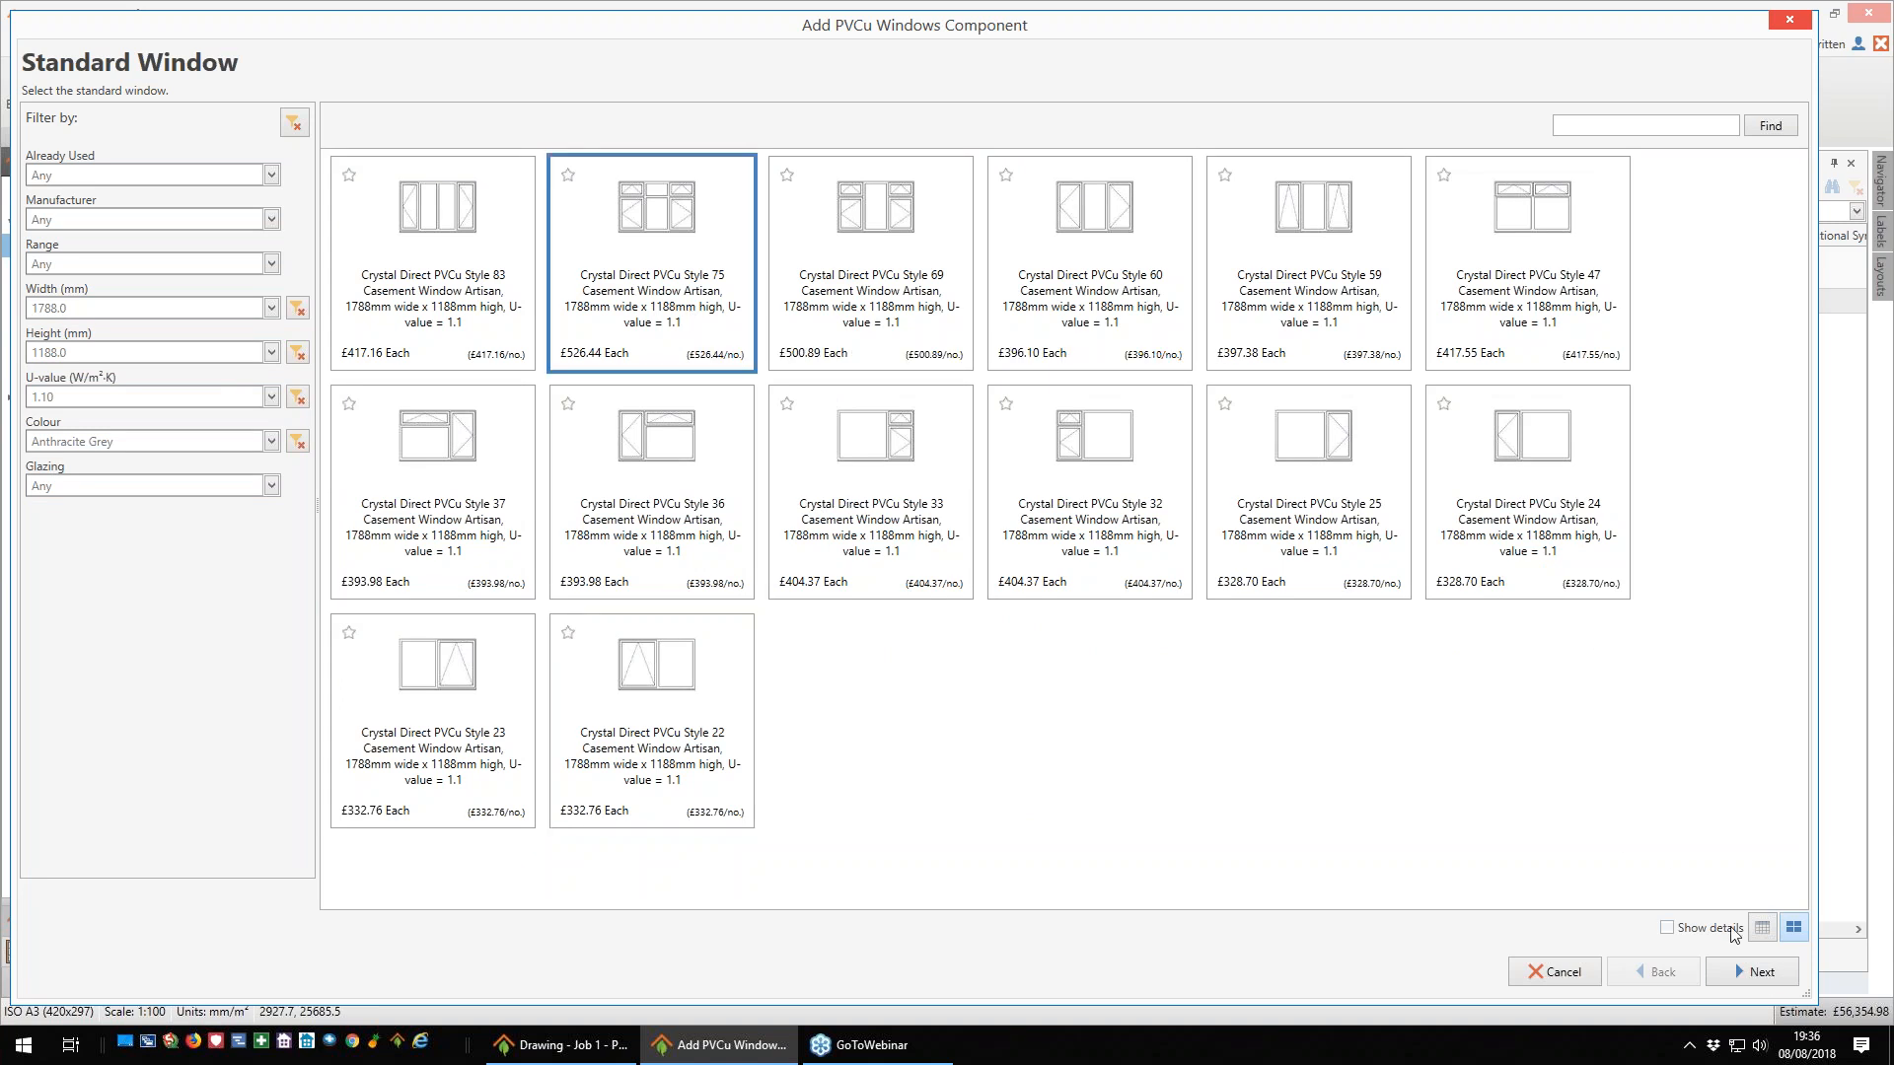
click(1760, 973)
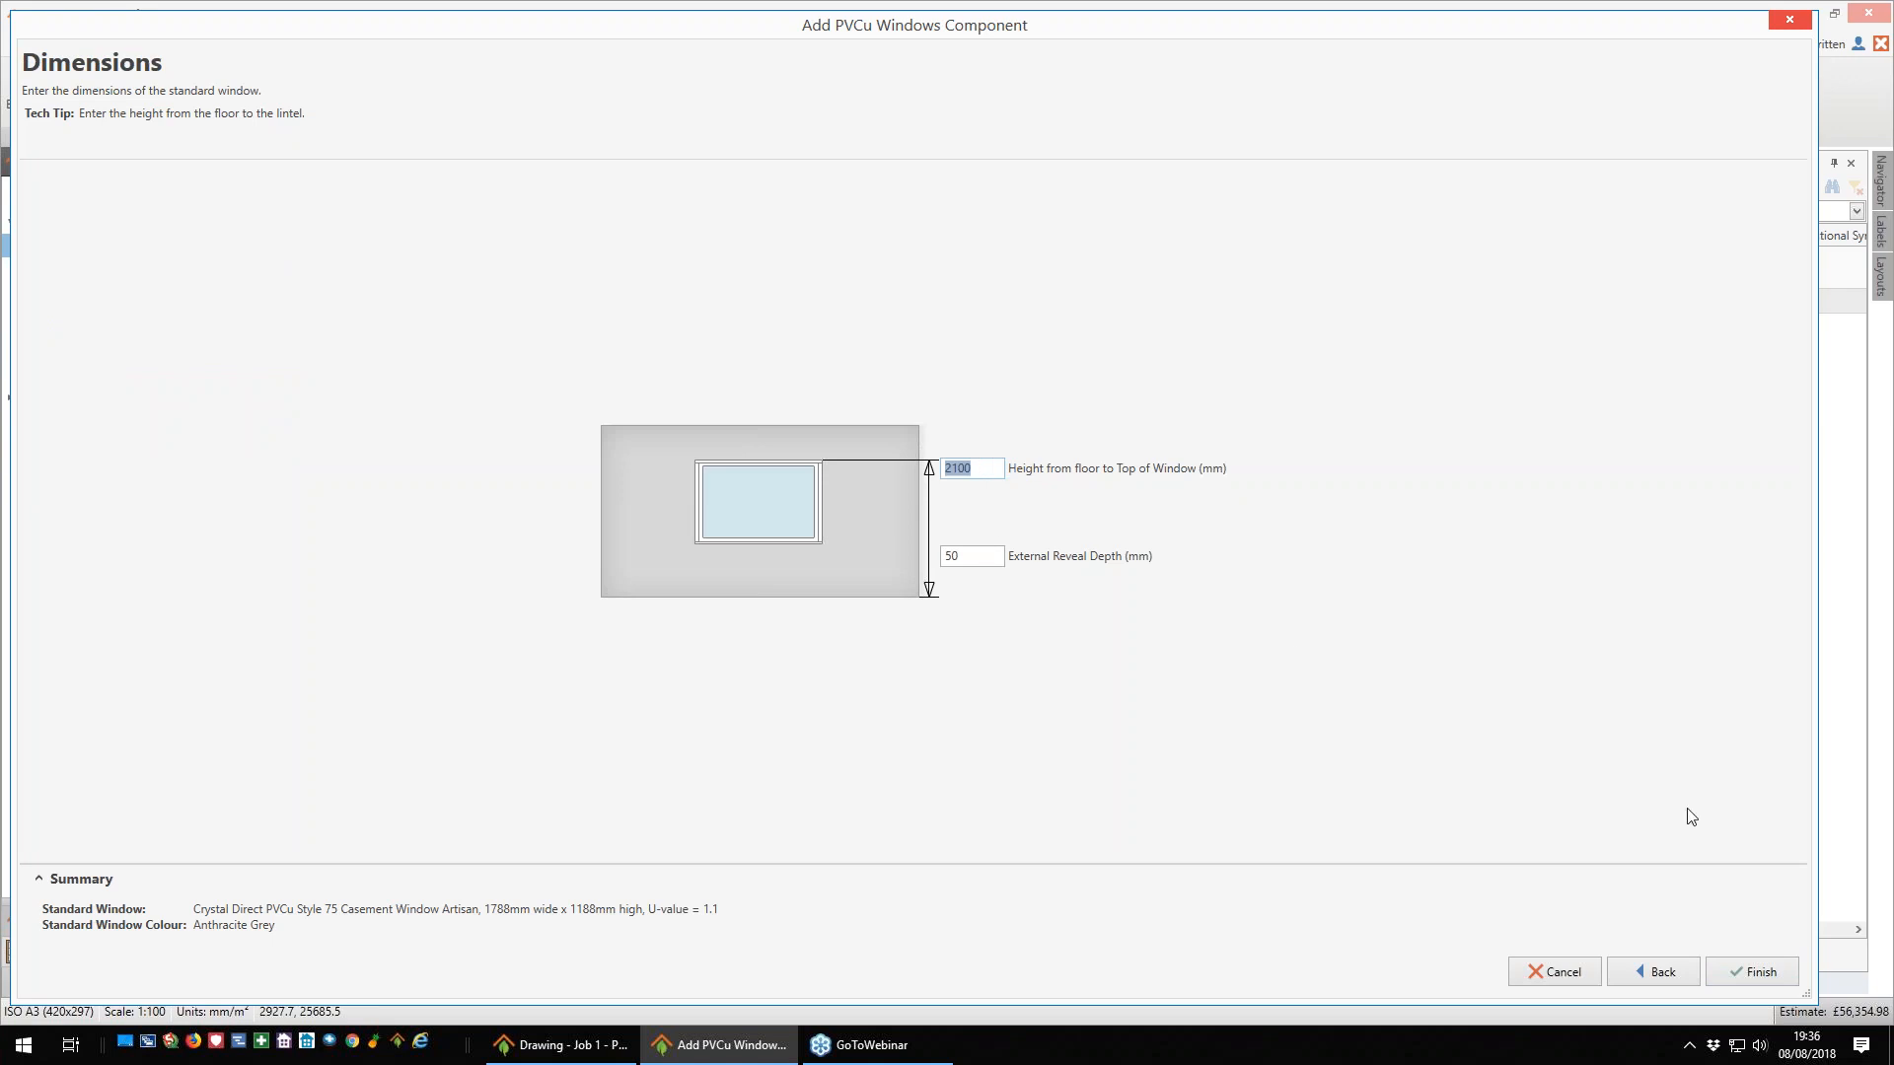
click(1755, 972)
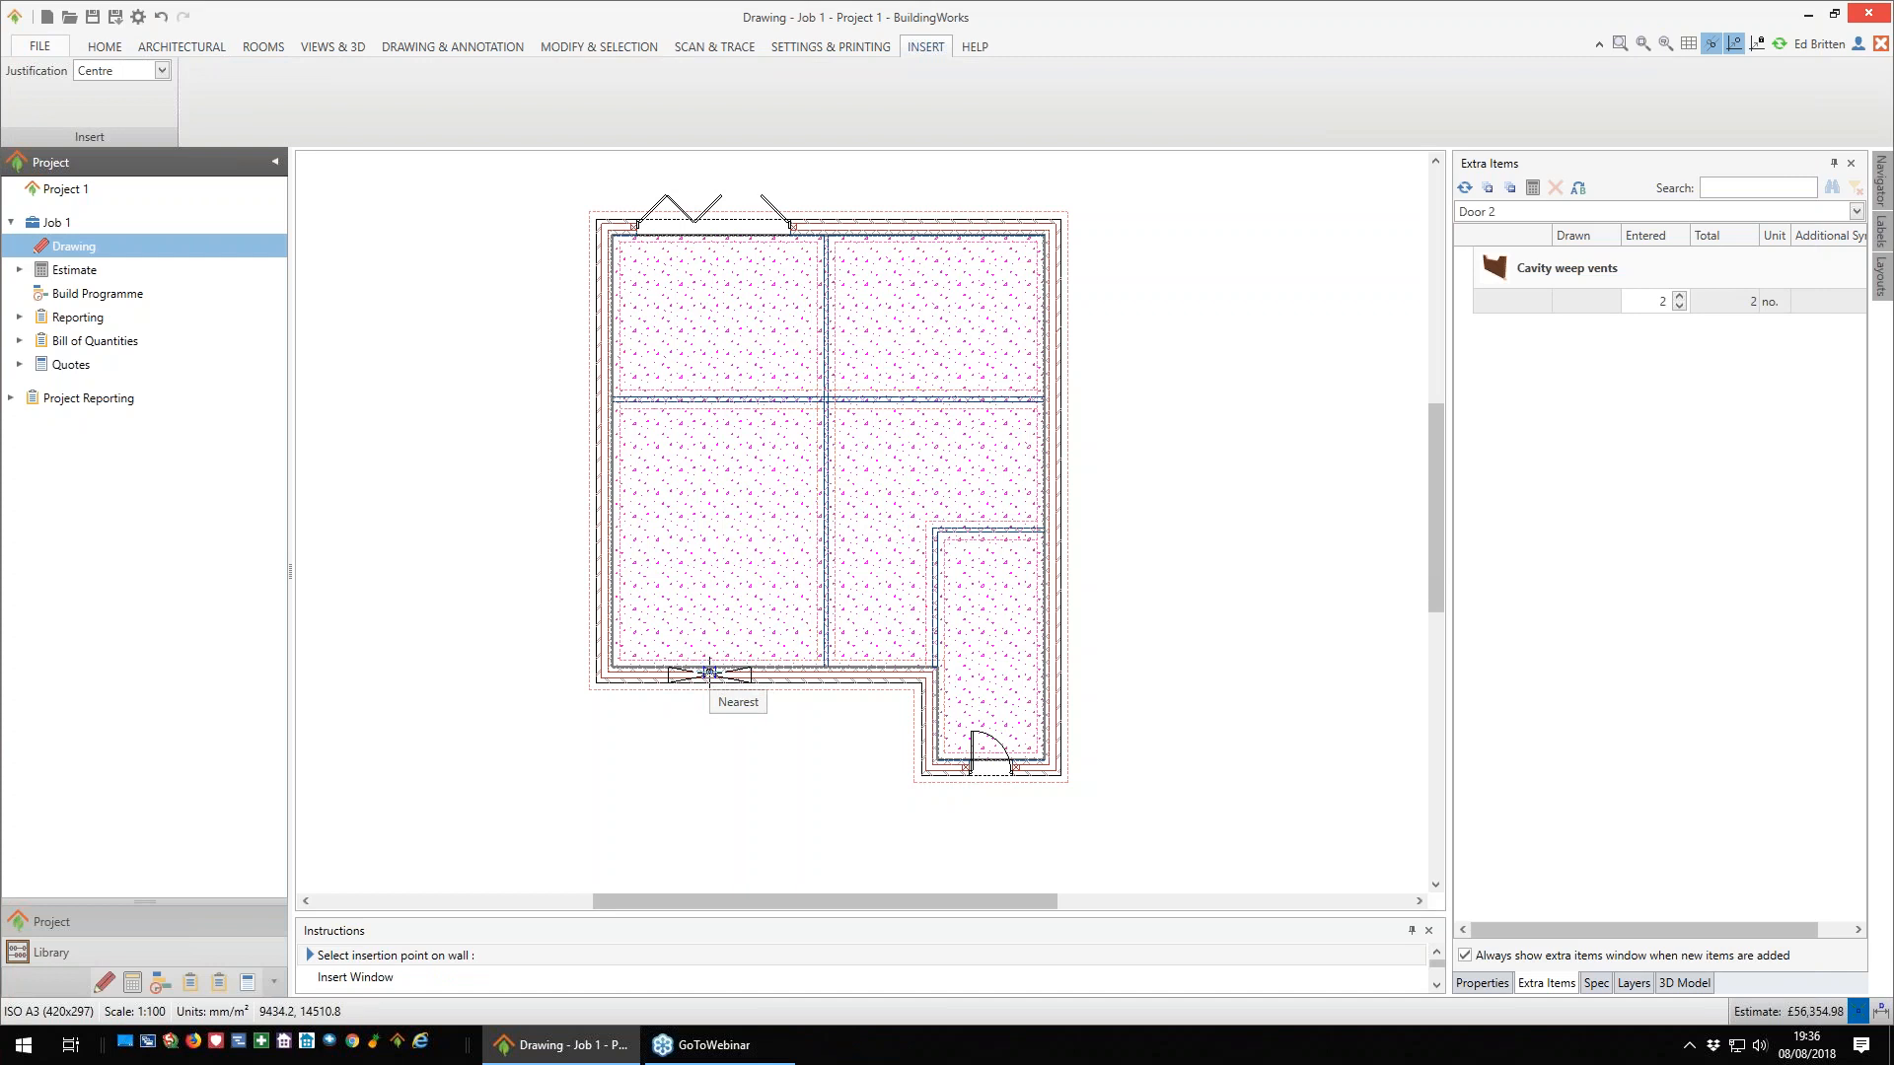
- Insert the window in the lower-left room's bottom exterior wall with the Birtley Supergalv CB130 2100 mm cavity combination lintel
click(710, 673)
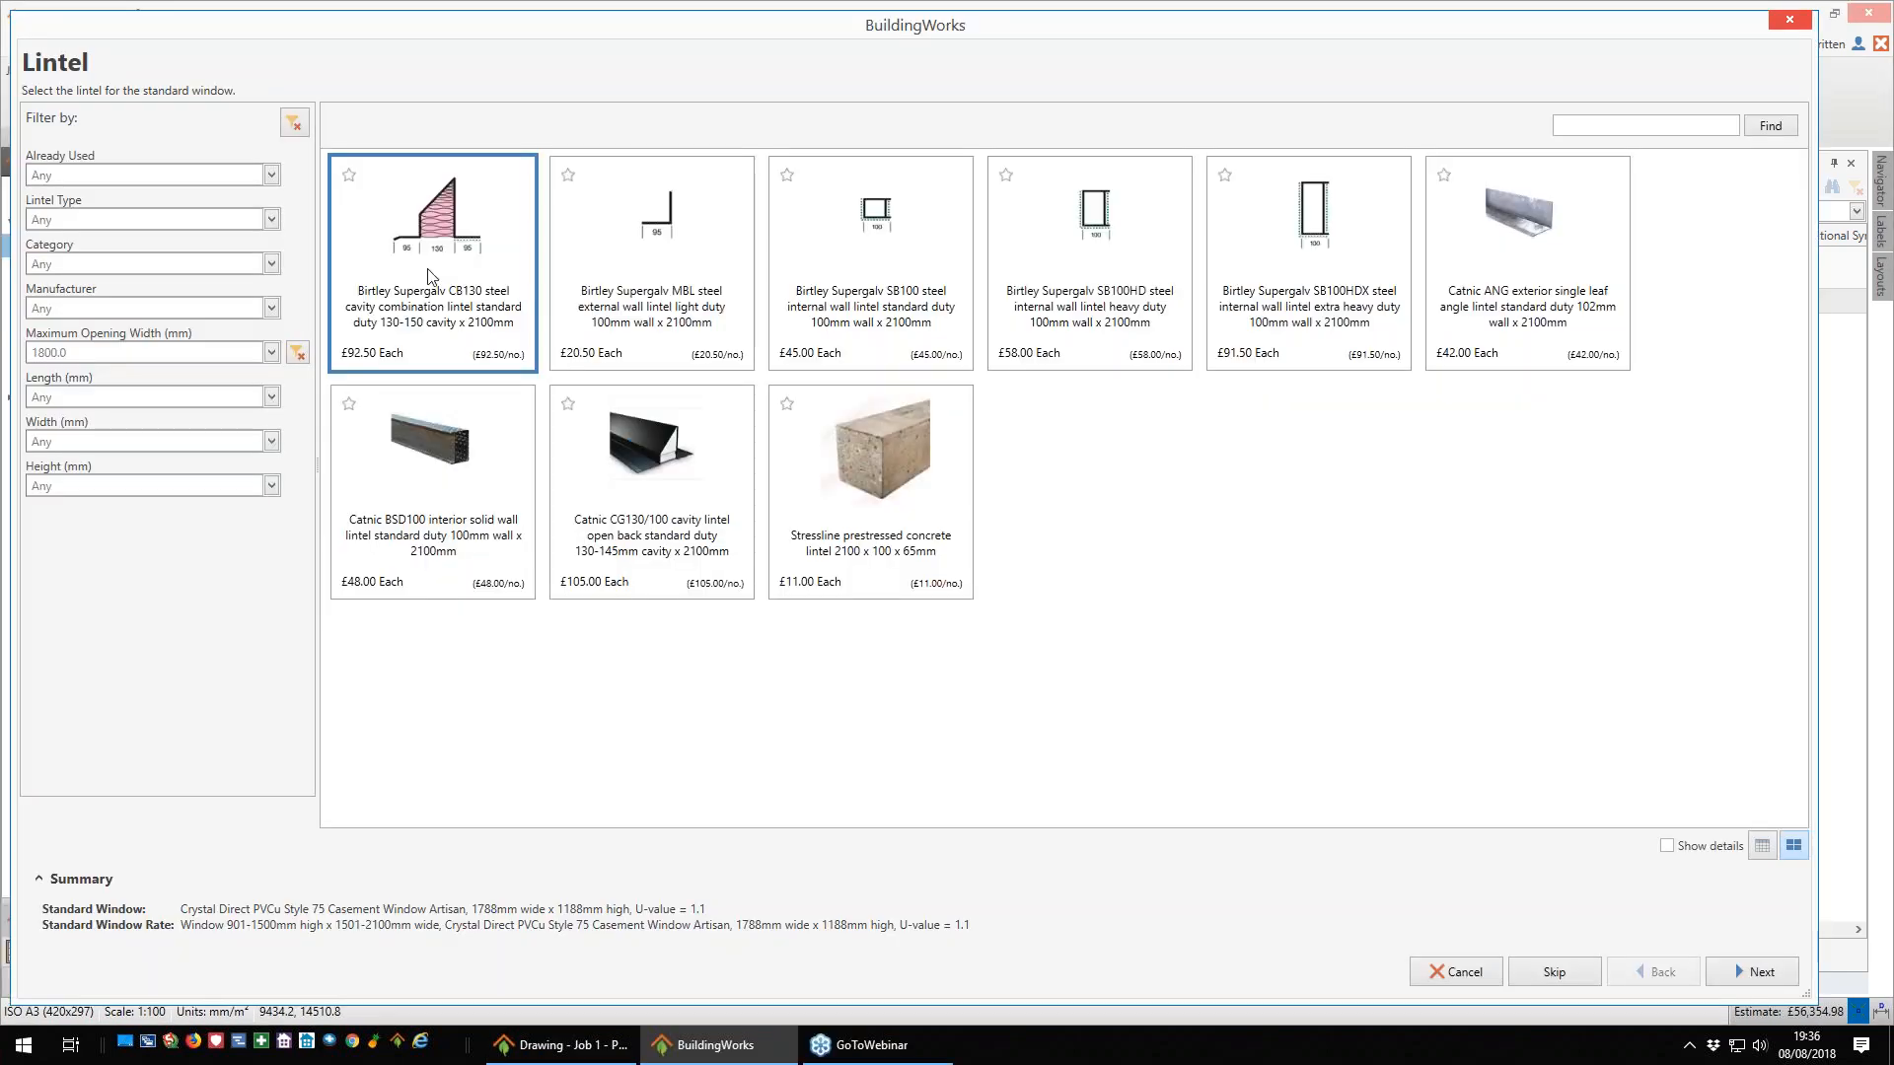
click(1760, 975)
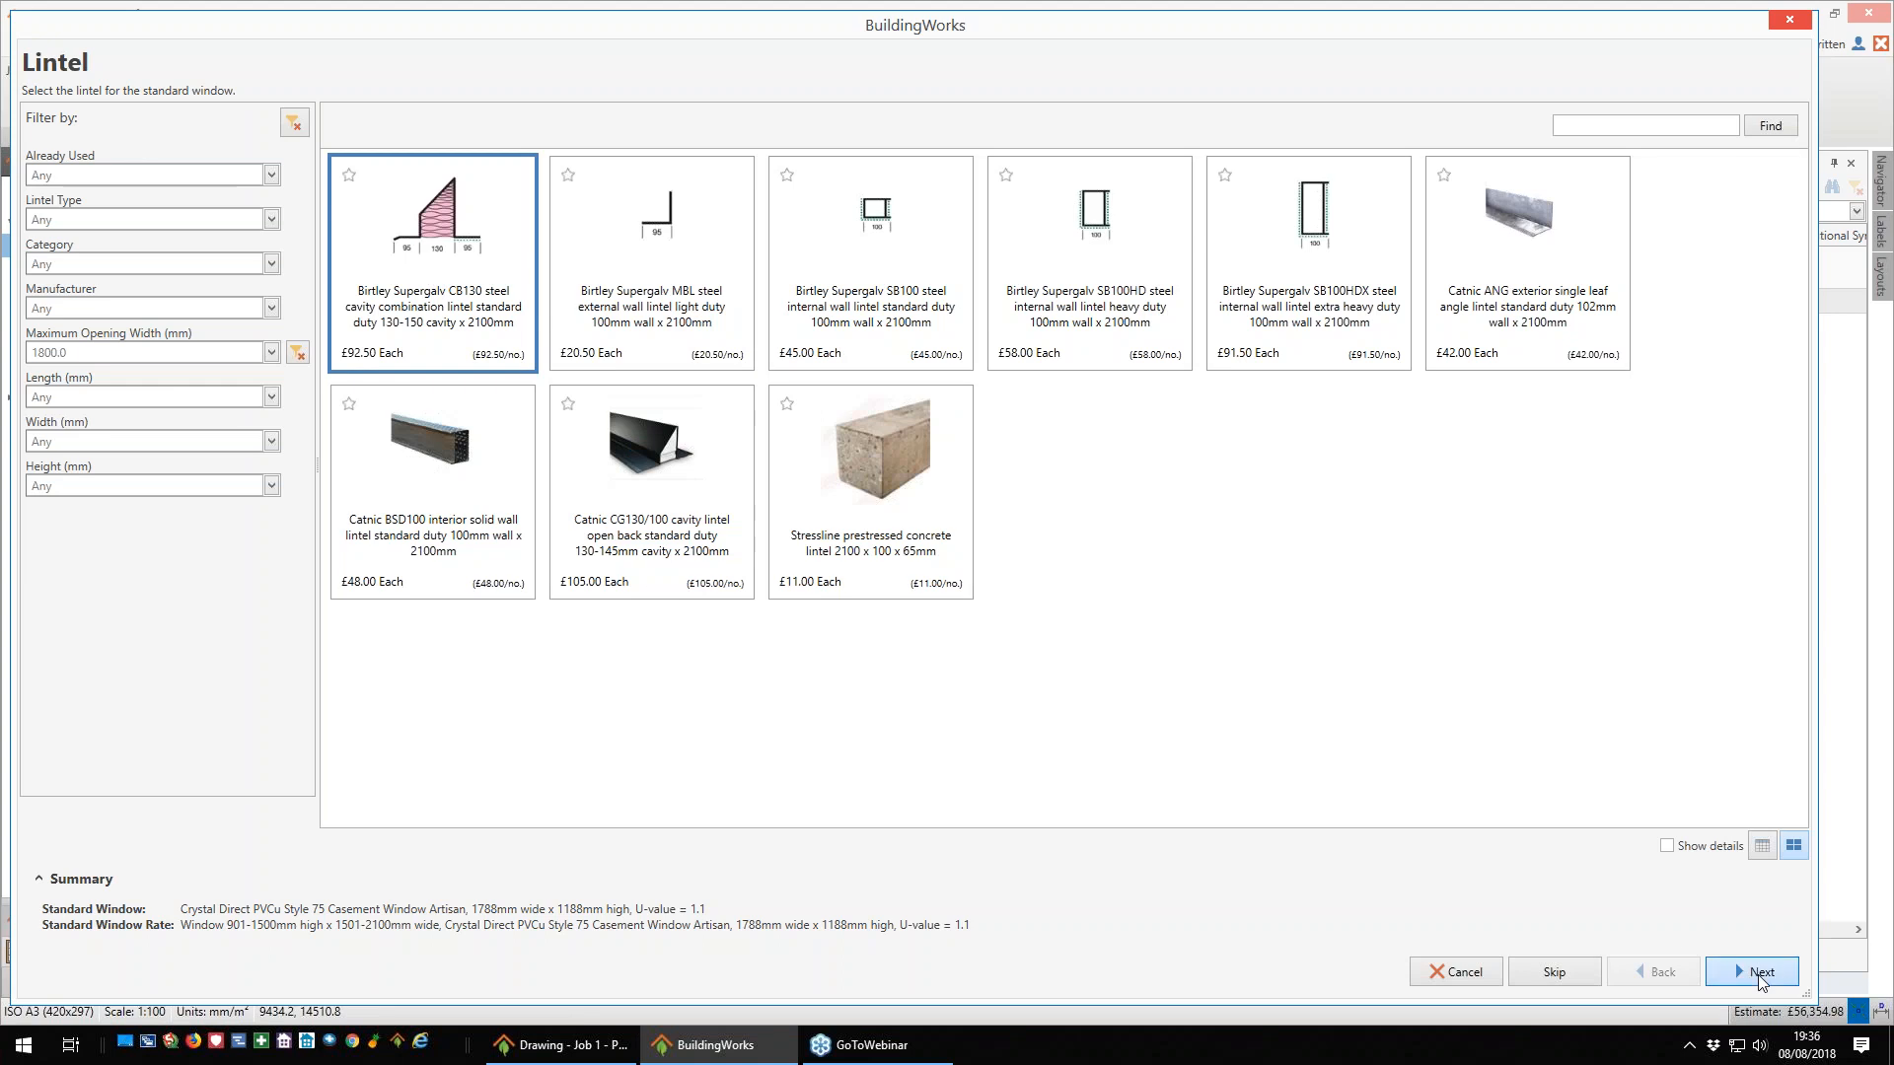
click(1752, 972)
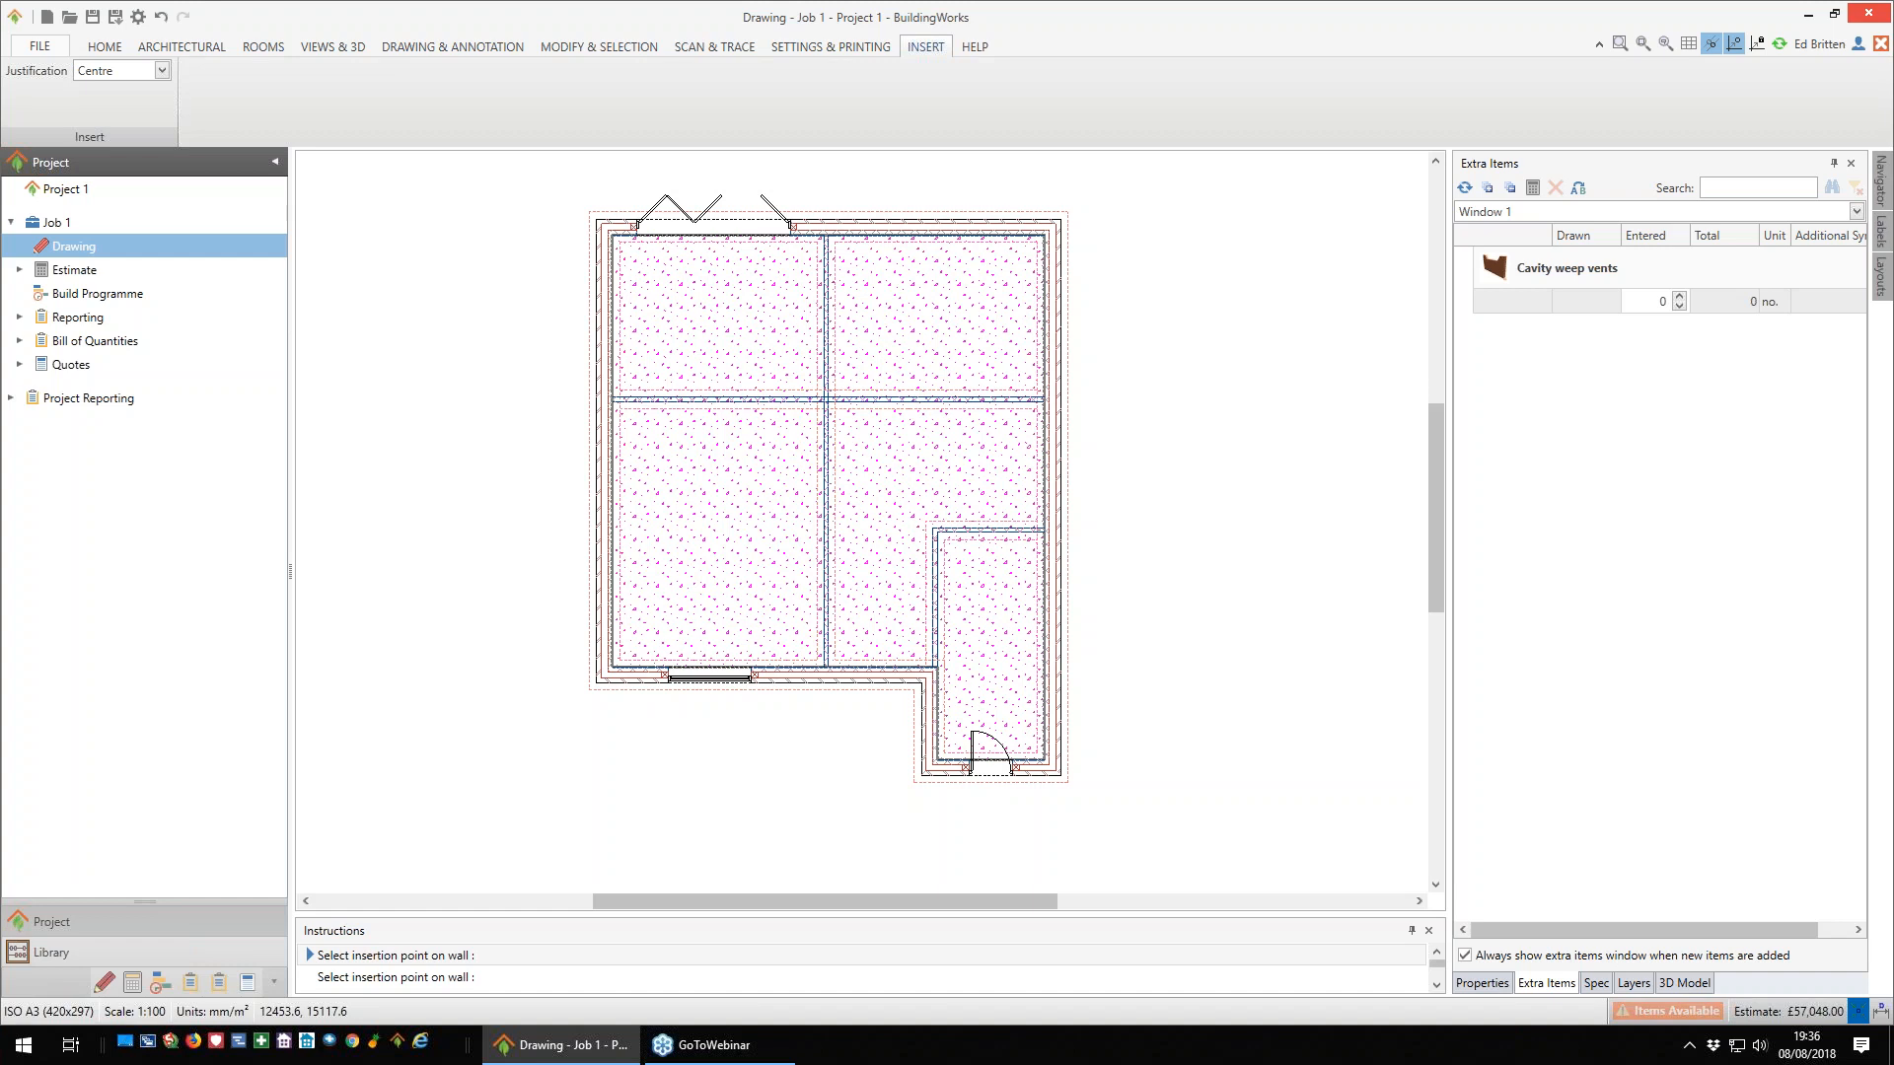
- Insert four more windows, one in the lower-left room's left wall and three along the right exterior wall, and set 10 cavity weep vents
click(606, 541)
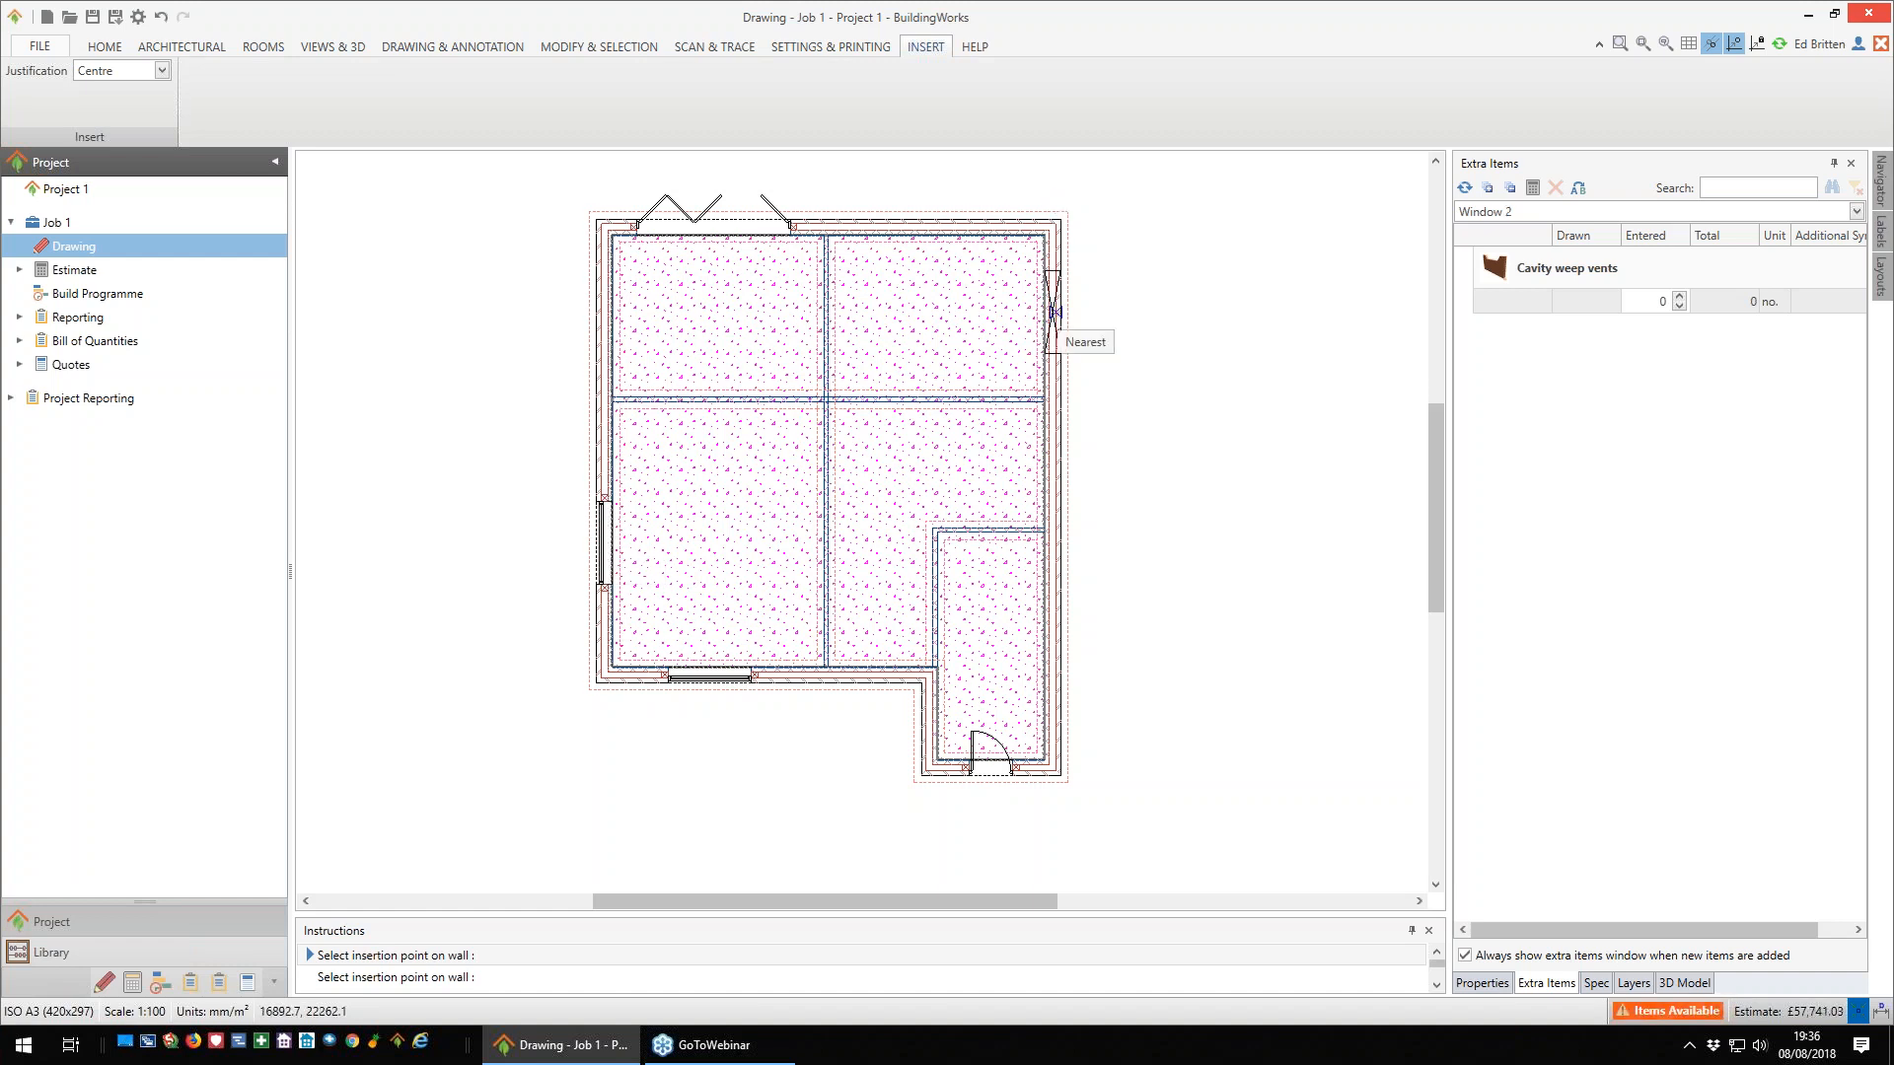
click(1056, 312)
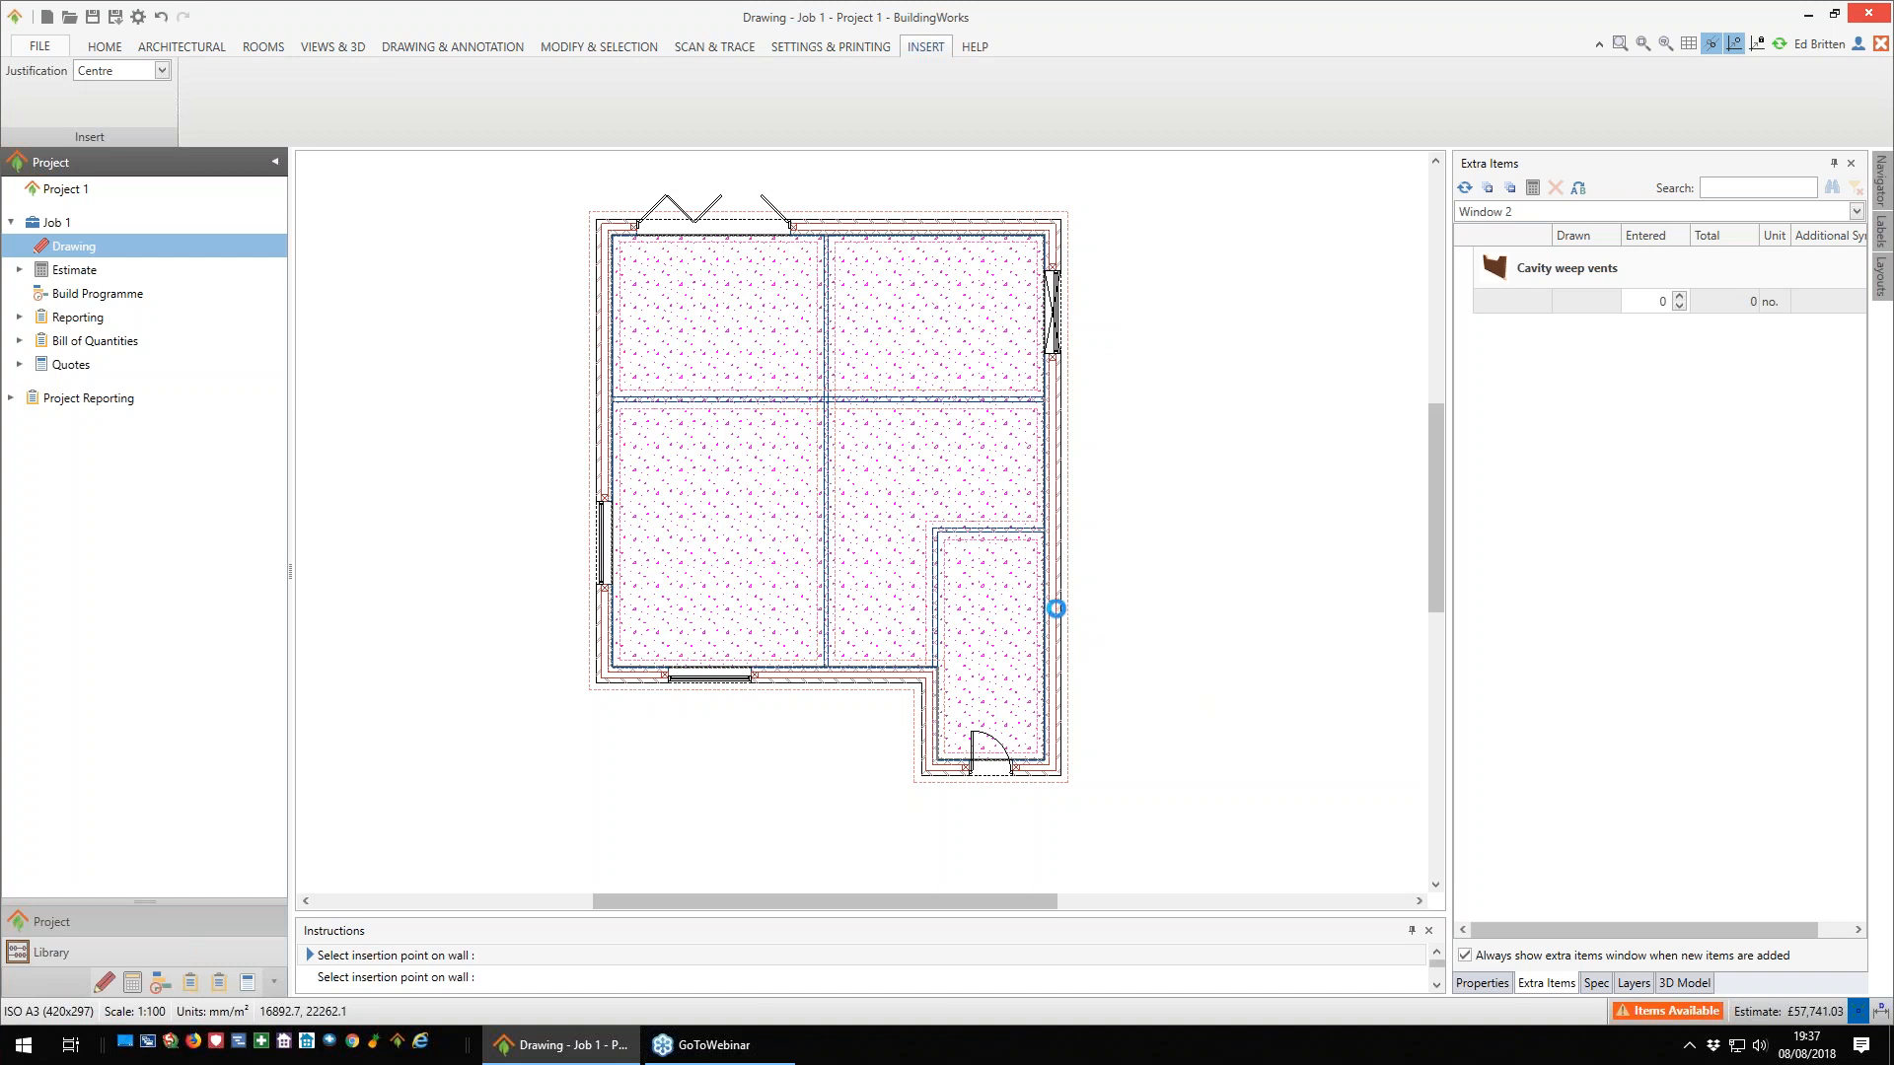
click(1056, 631)
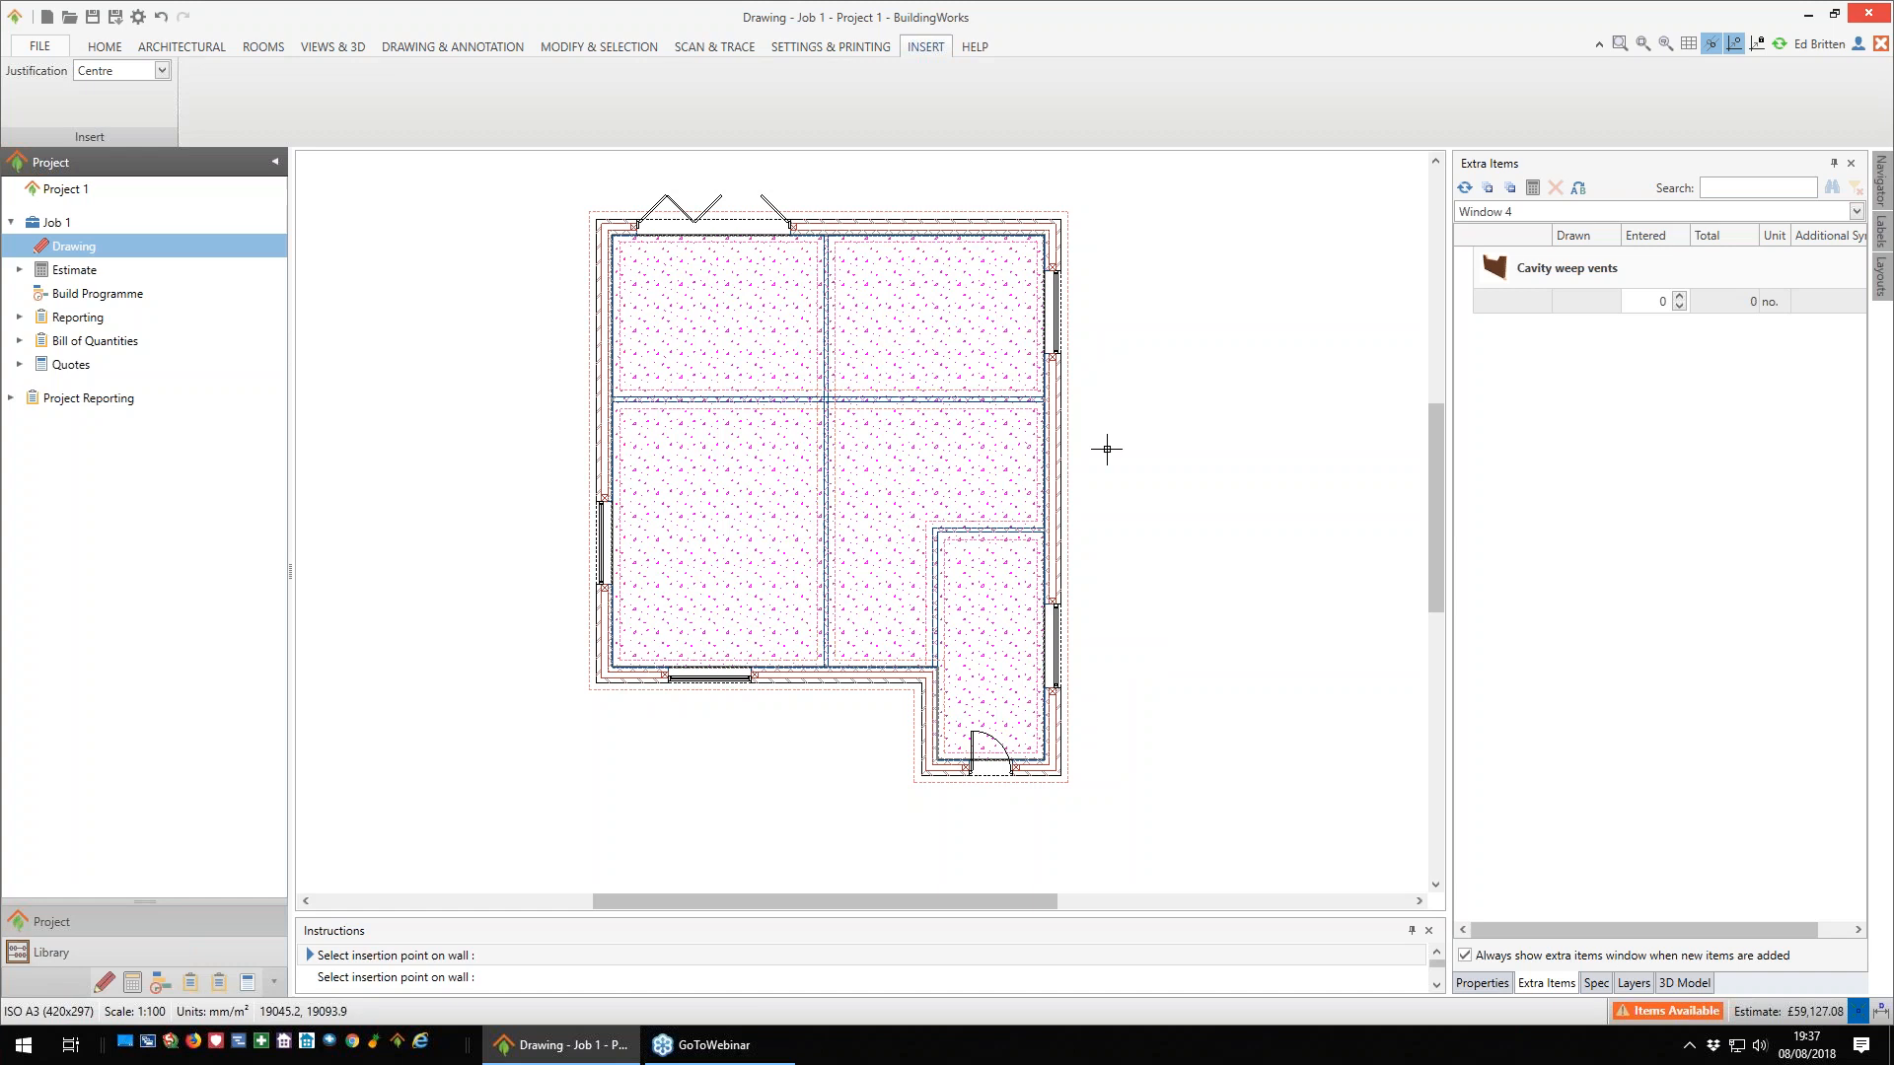
click(1148, 481)
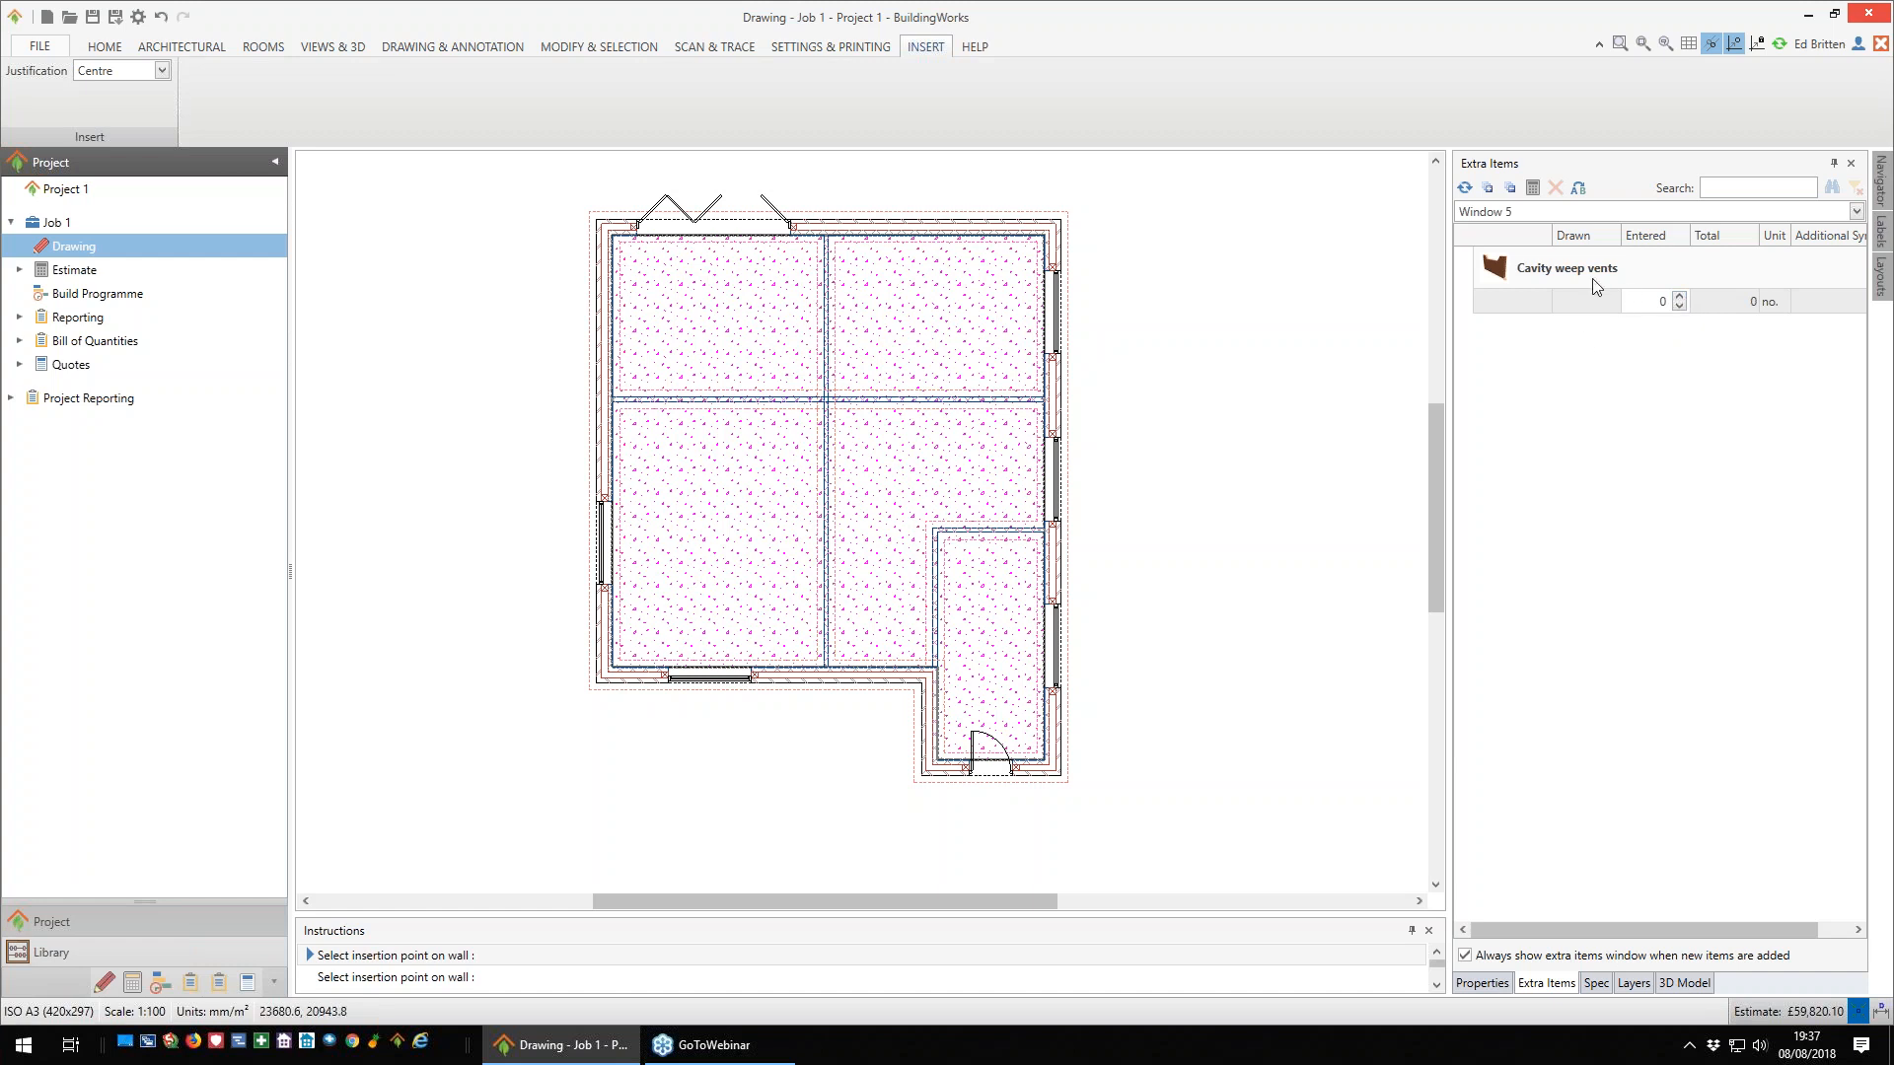
click(1680, 300)
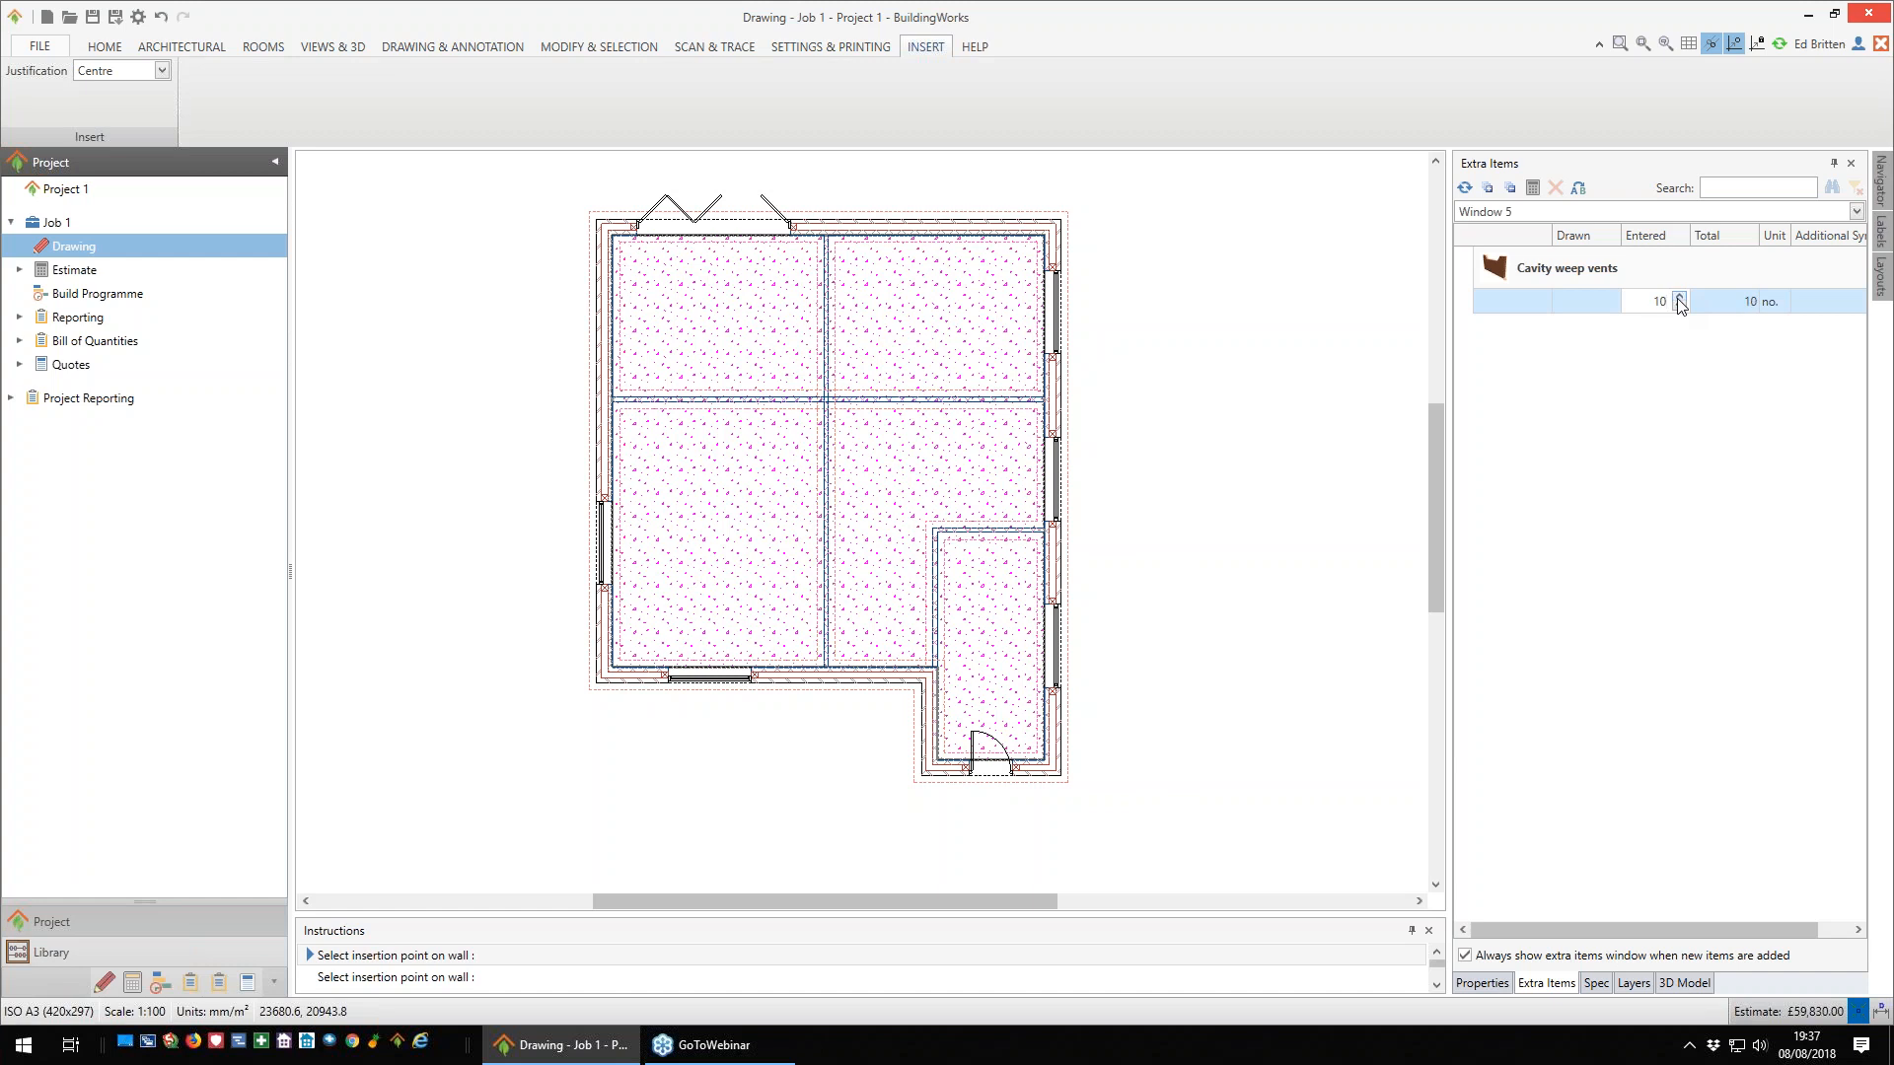
key(Escape)
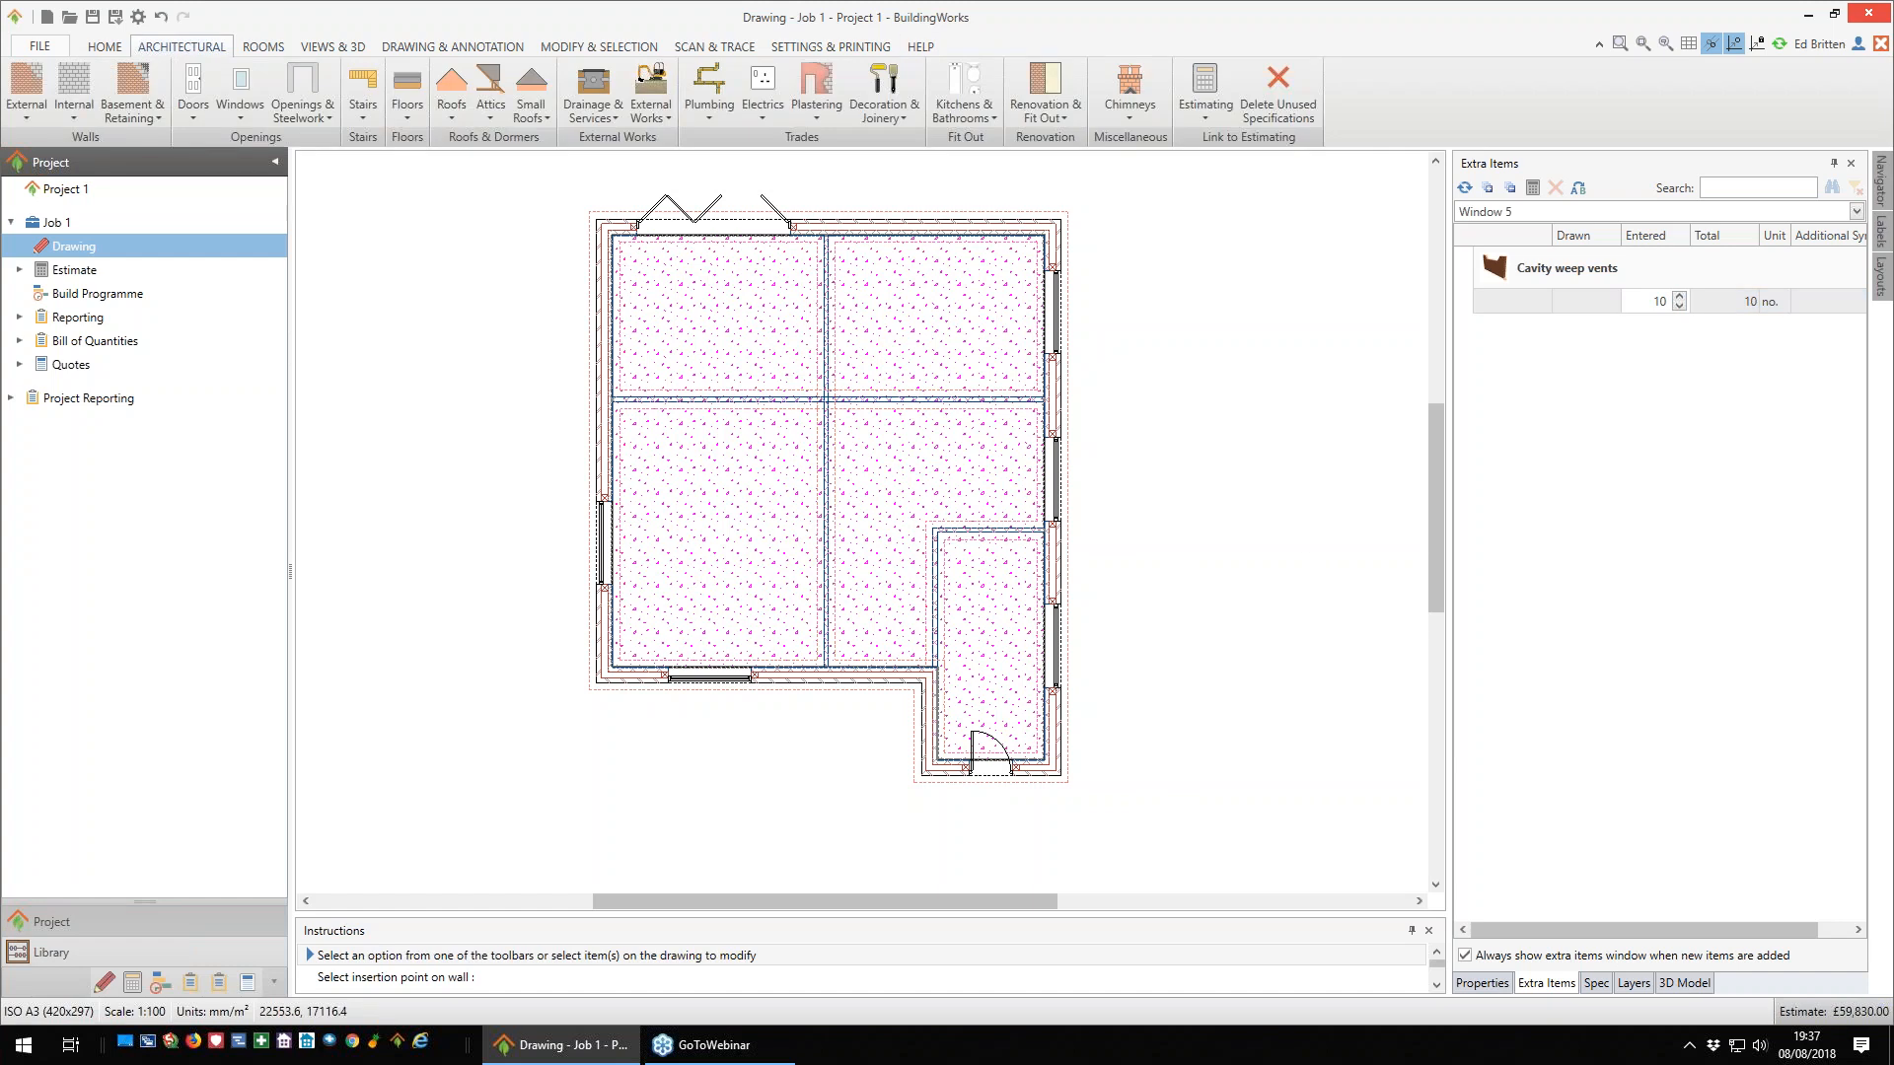
- Examine the inserted windows and doors in the 3D model
click(1683, 983)
drag(1681, 759, 1659, 684)
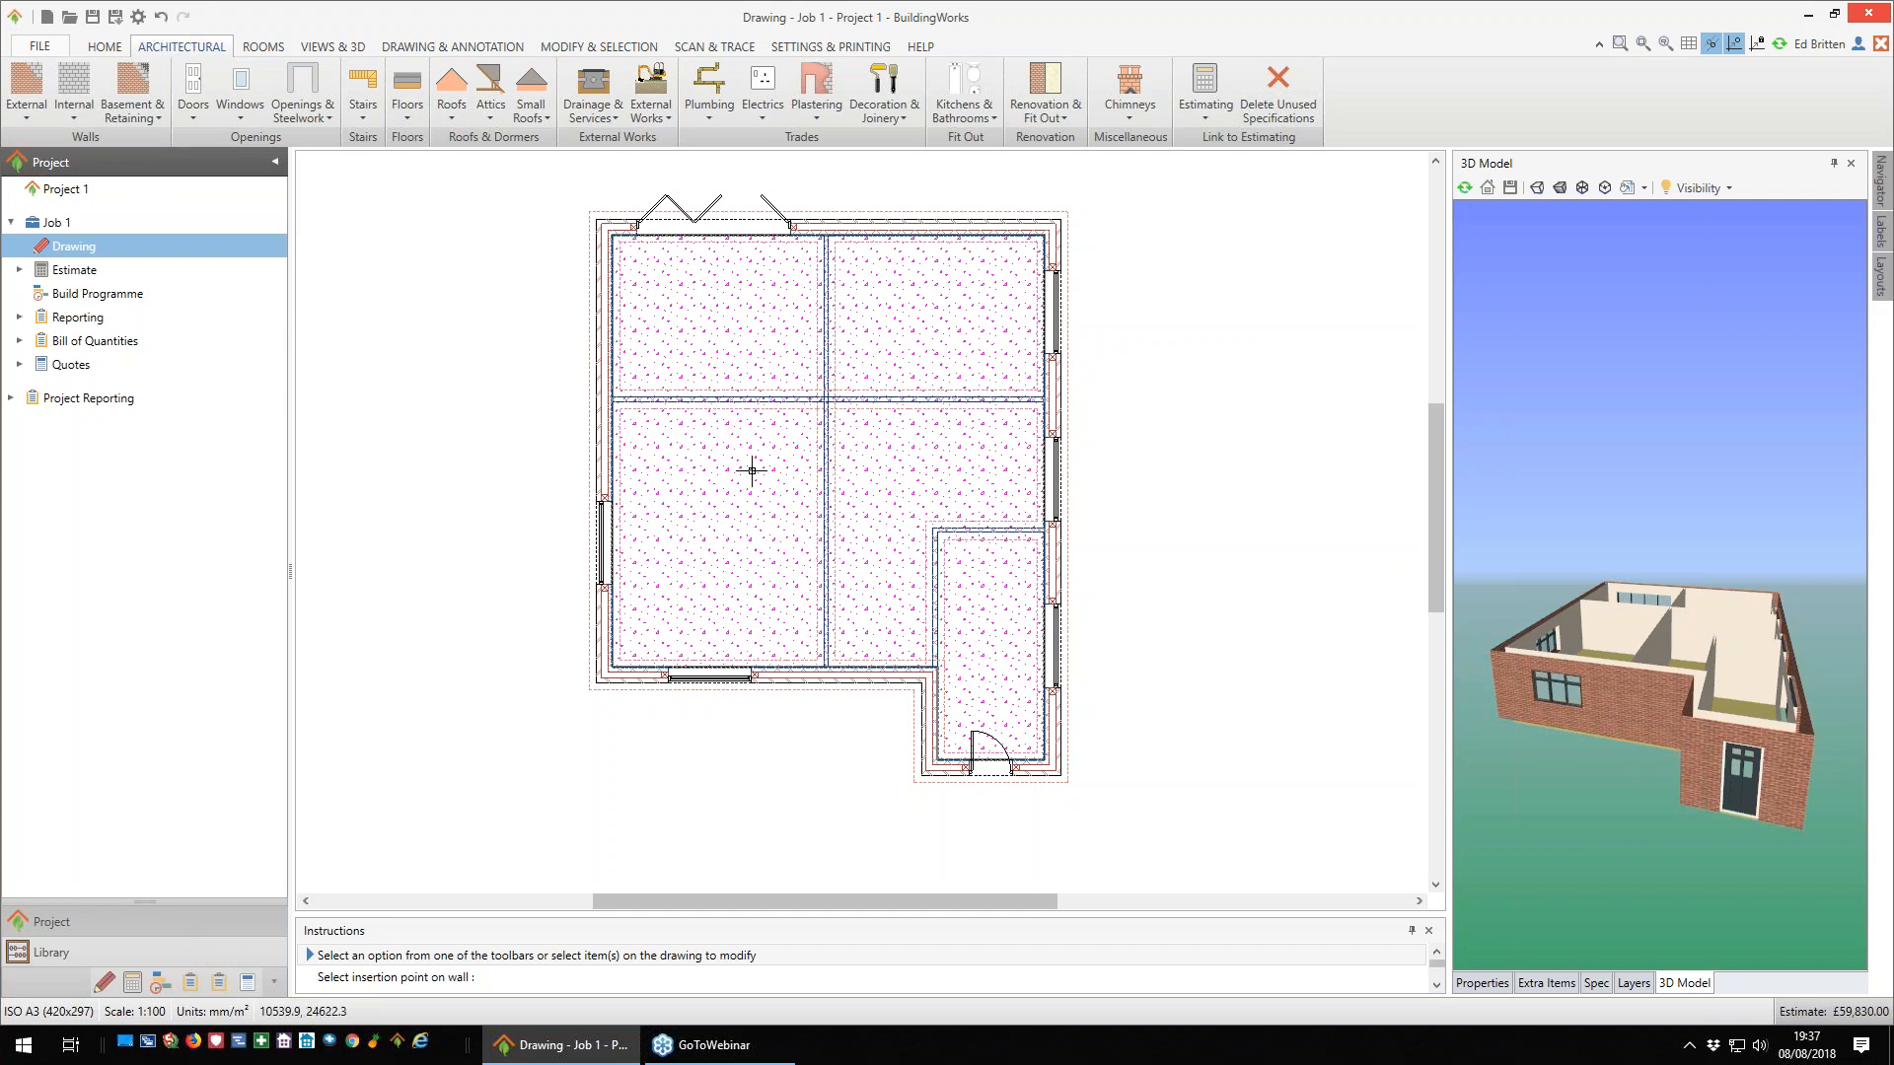
- Start adding a single internal door and filter the range to a width of 838 mm and the colour Primed
click(191, 120)
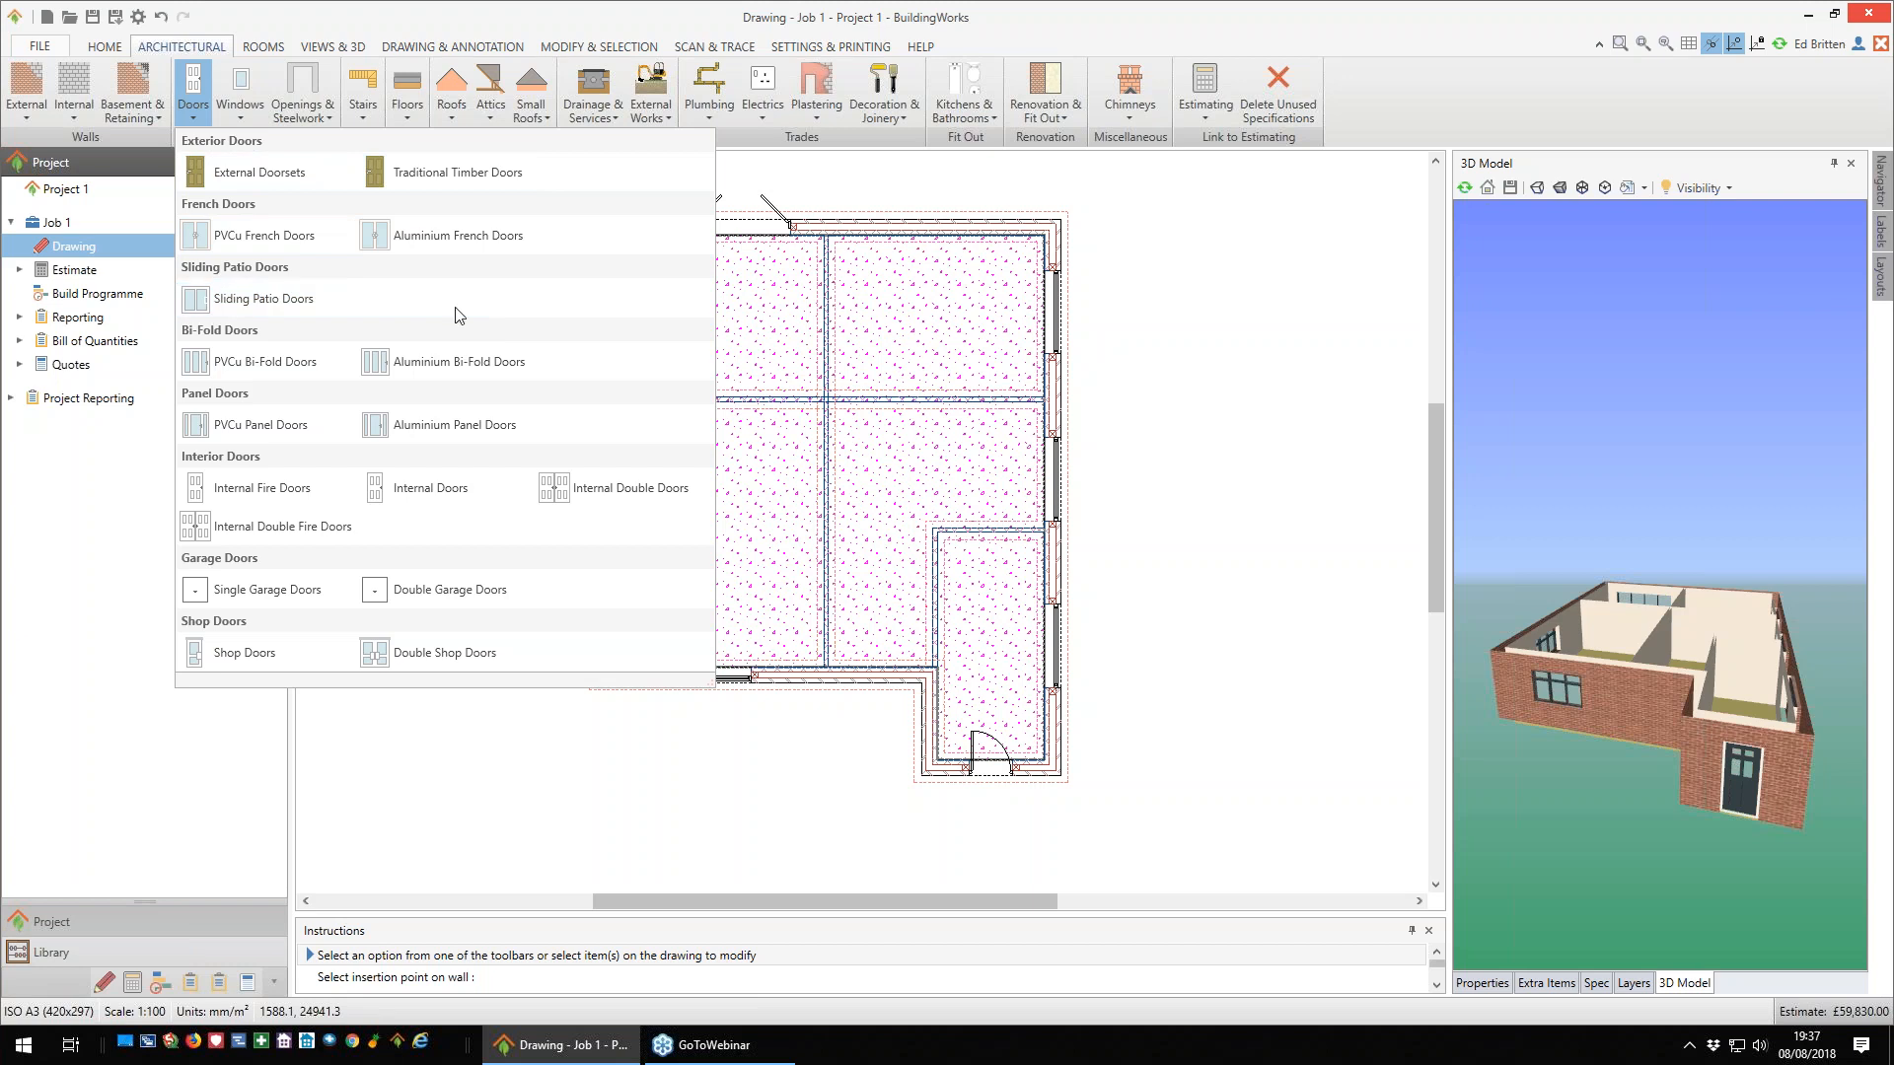
click(431, 492)
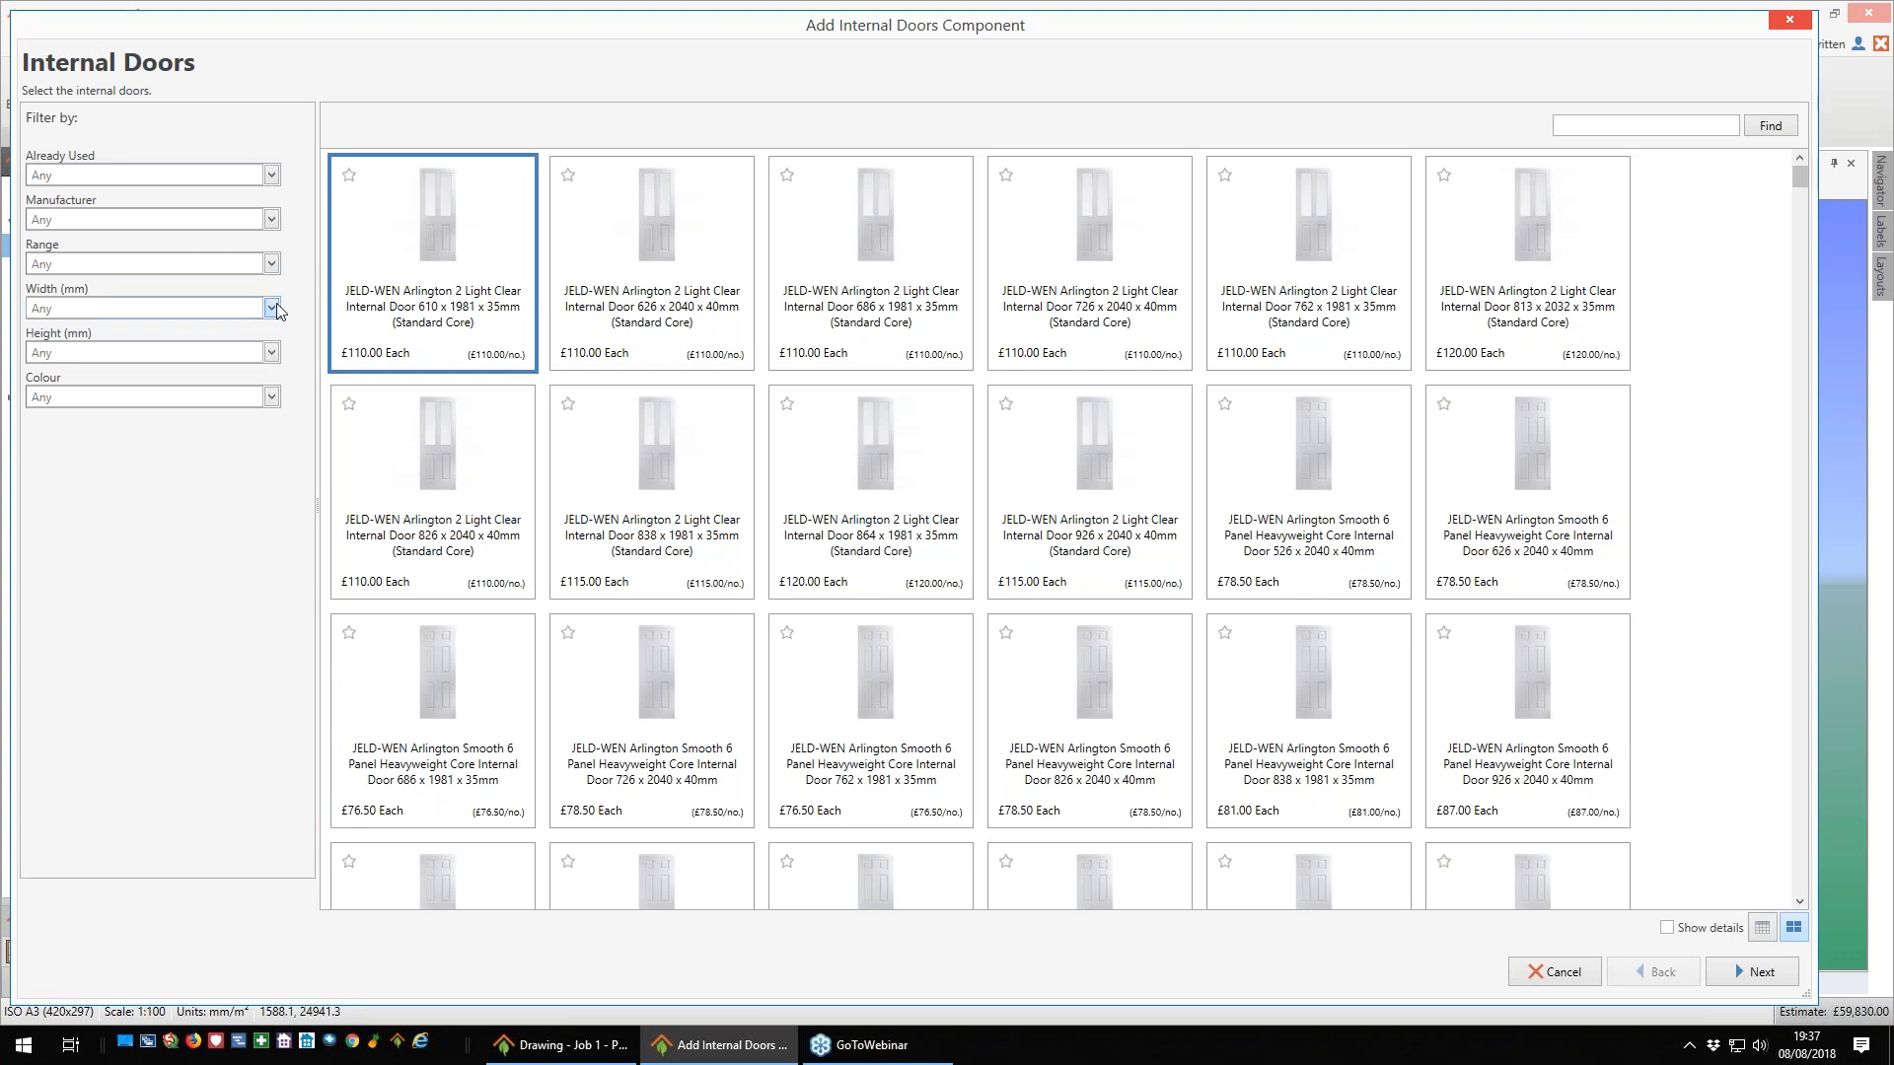
click(276, 309)
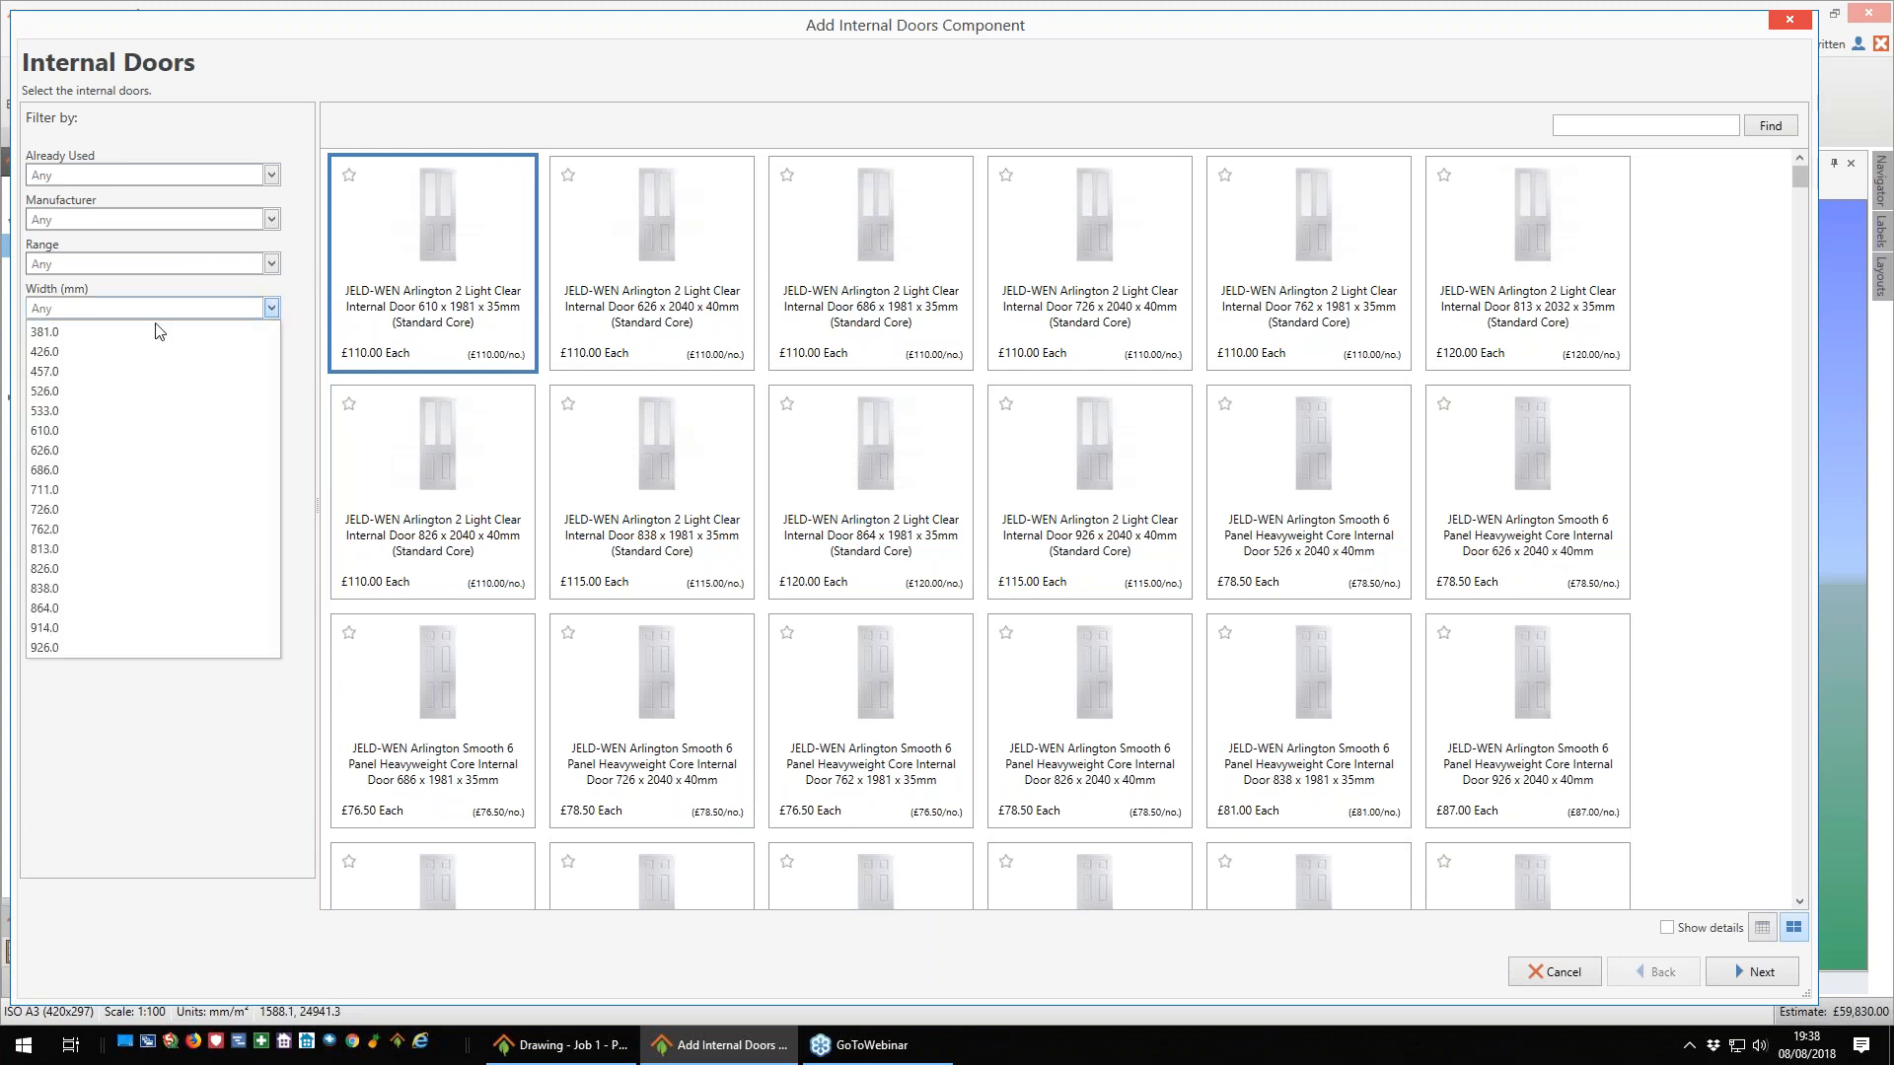
click(67, 588)
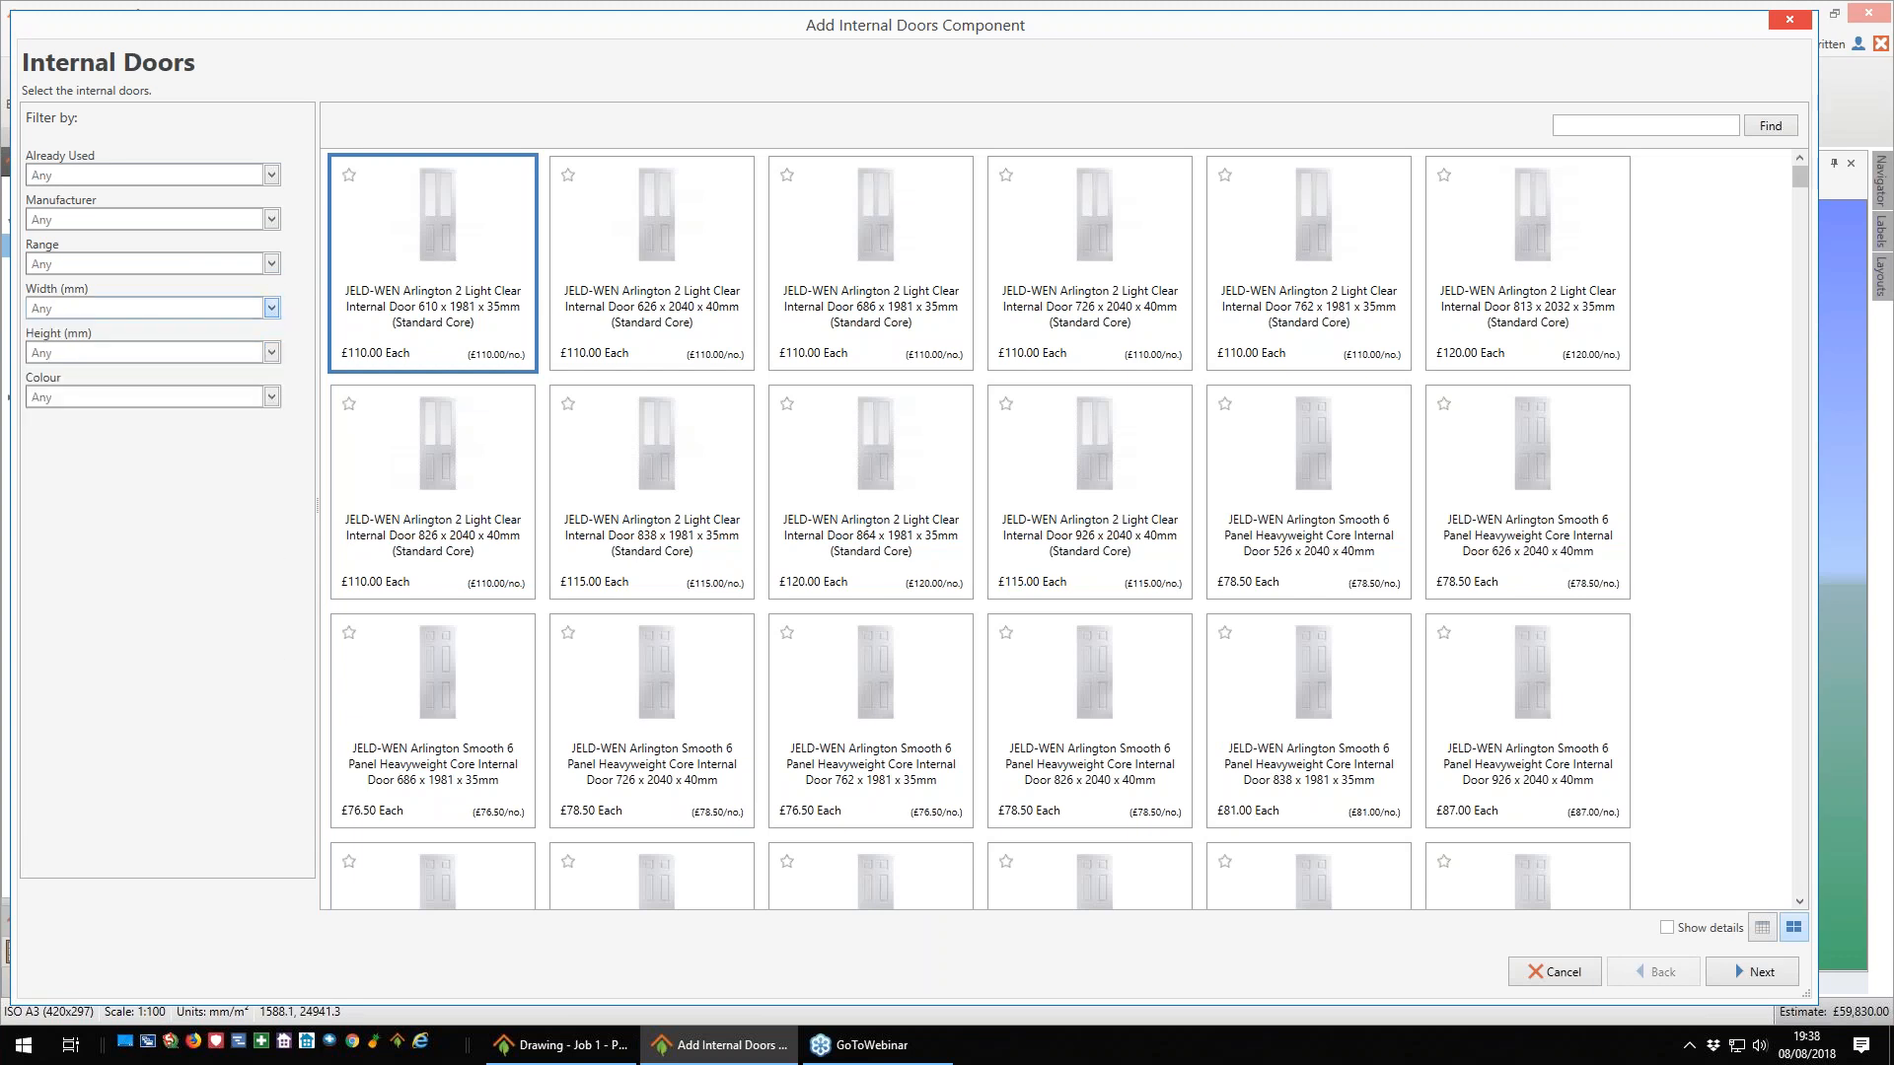
click(271, 397)
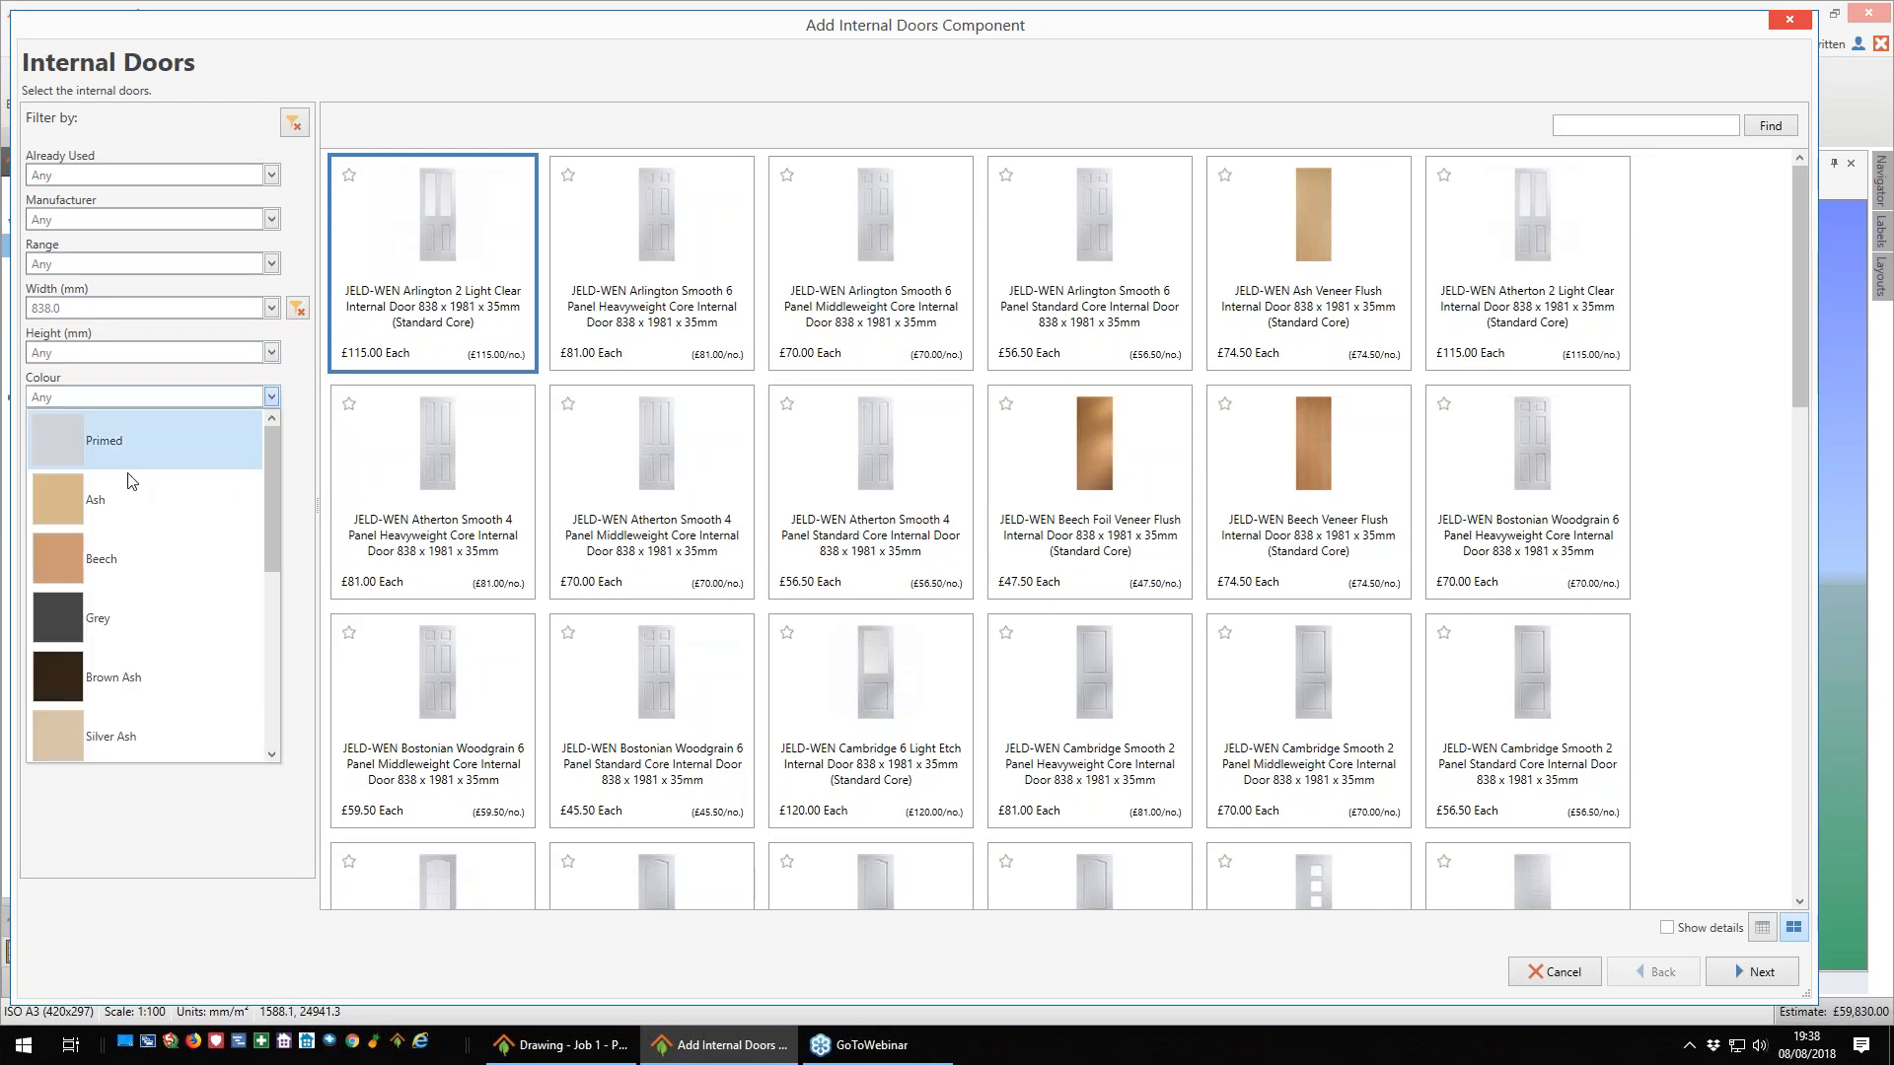
click(88, 443)
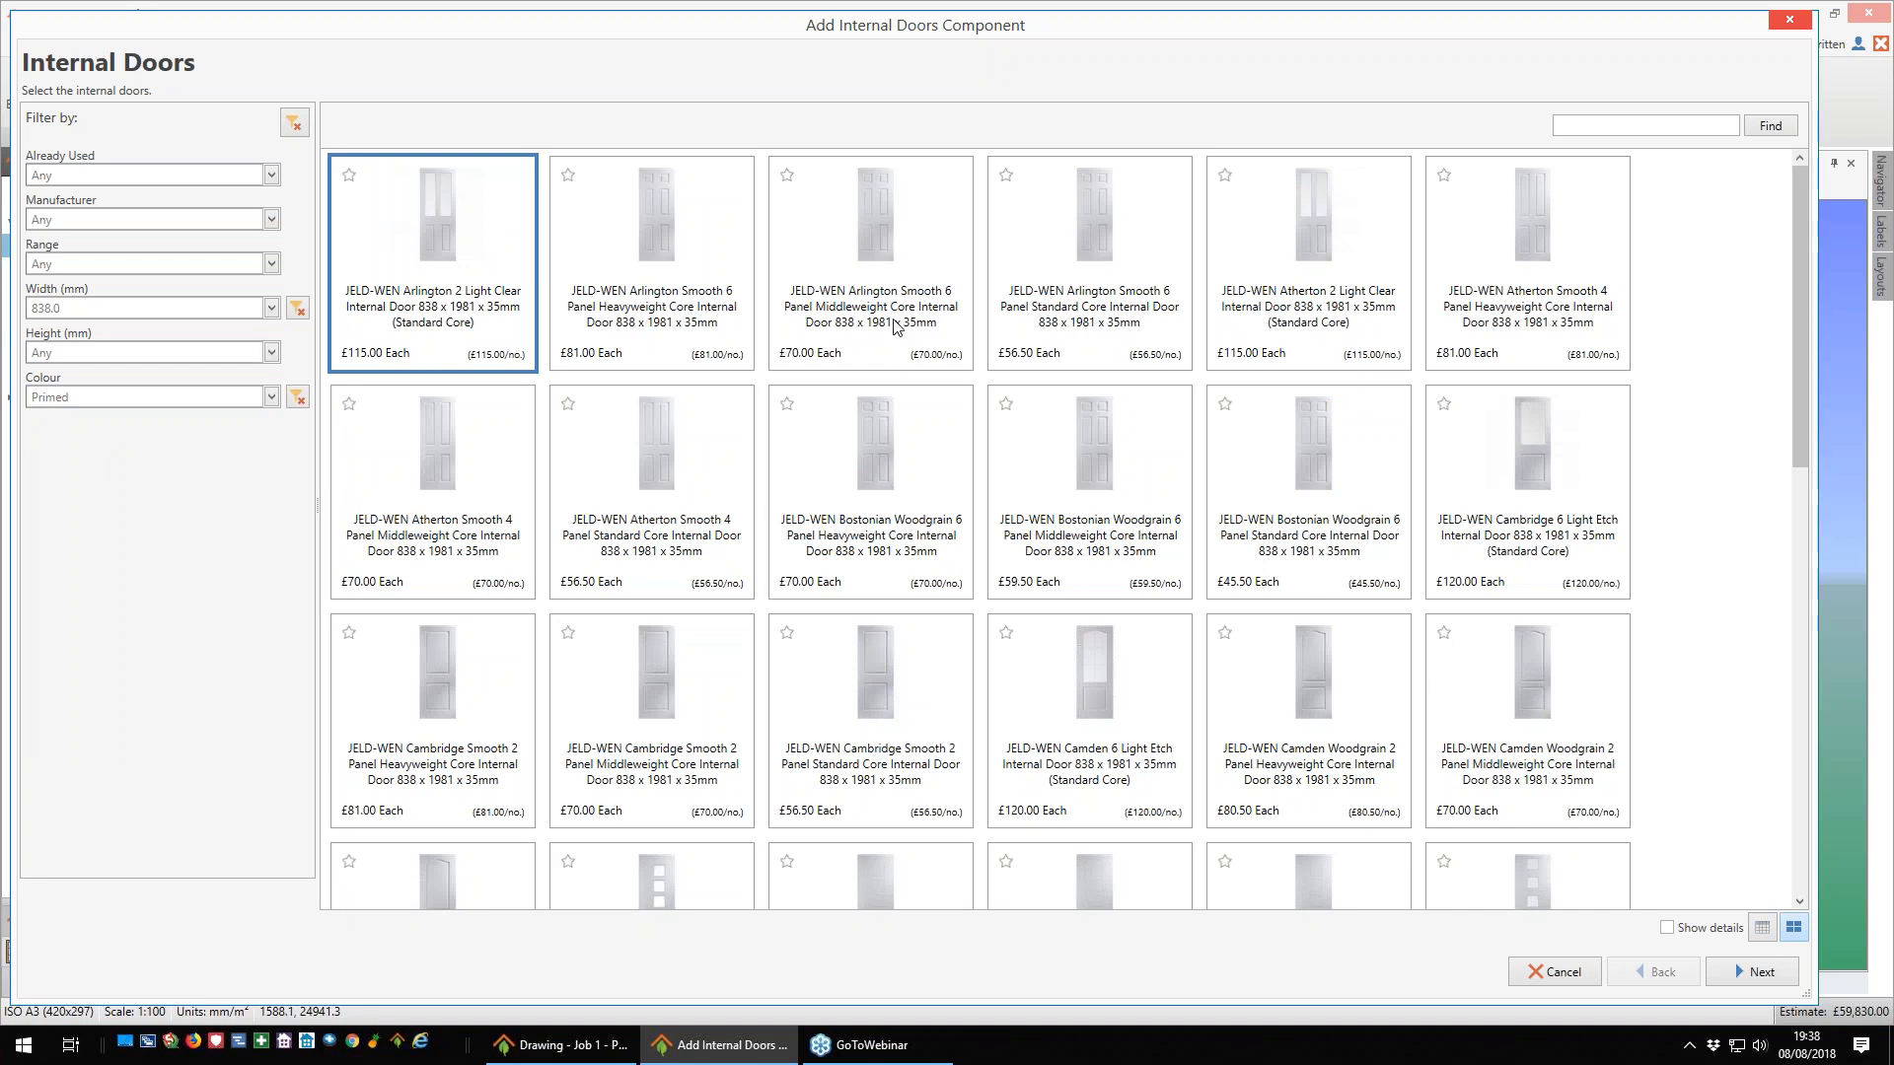
- Choose the JELD-WEN Arlington Smooth 6 Panel Middleweight Core 838 x 1981 x 35mm door with the 32 x 115mm softwood door lining set
click(909, 255)
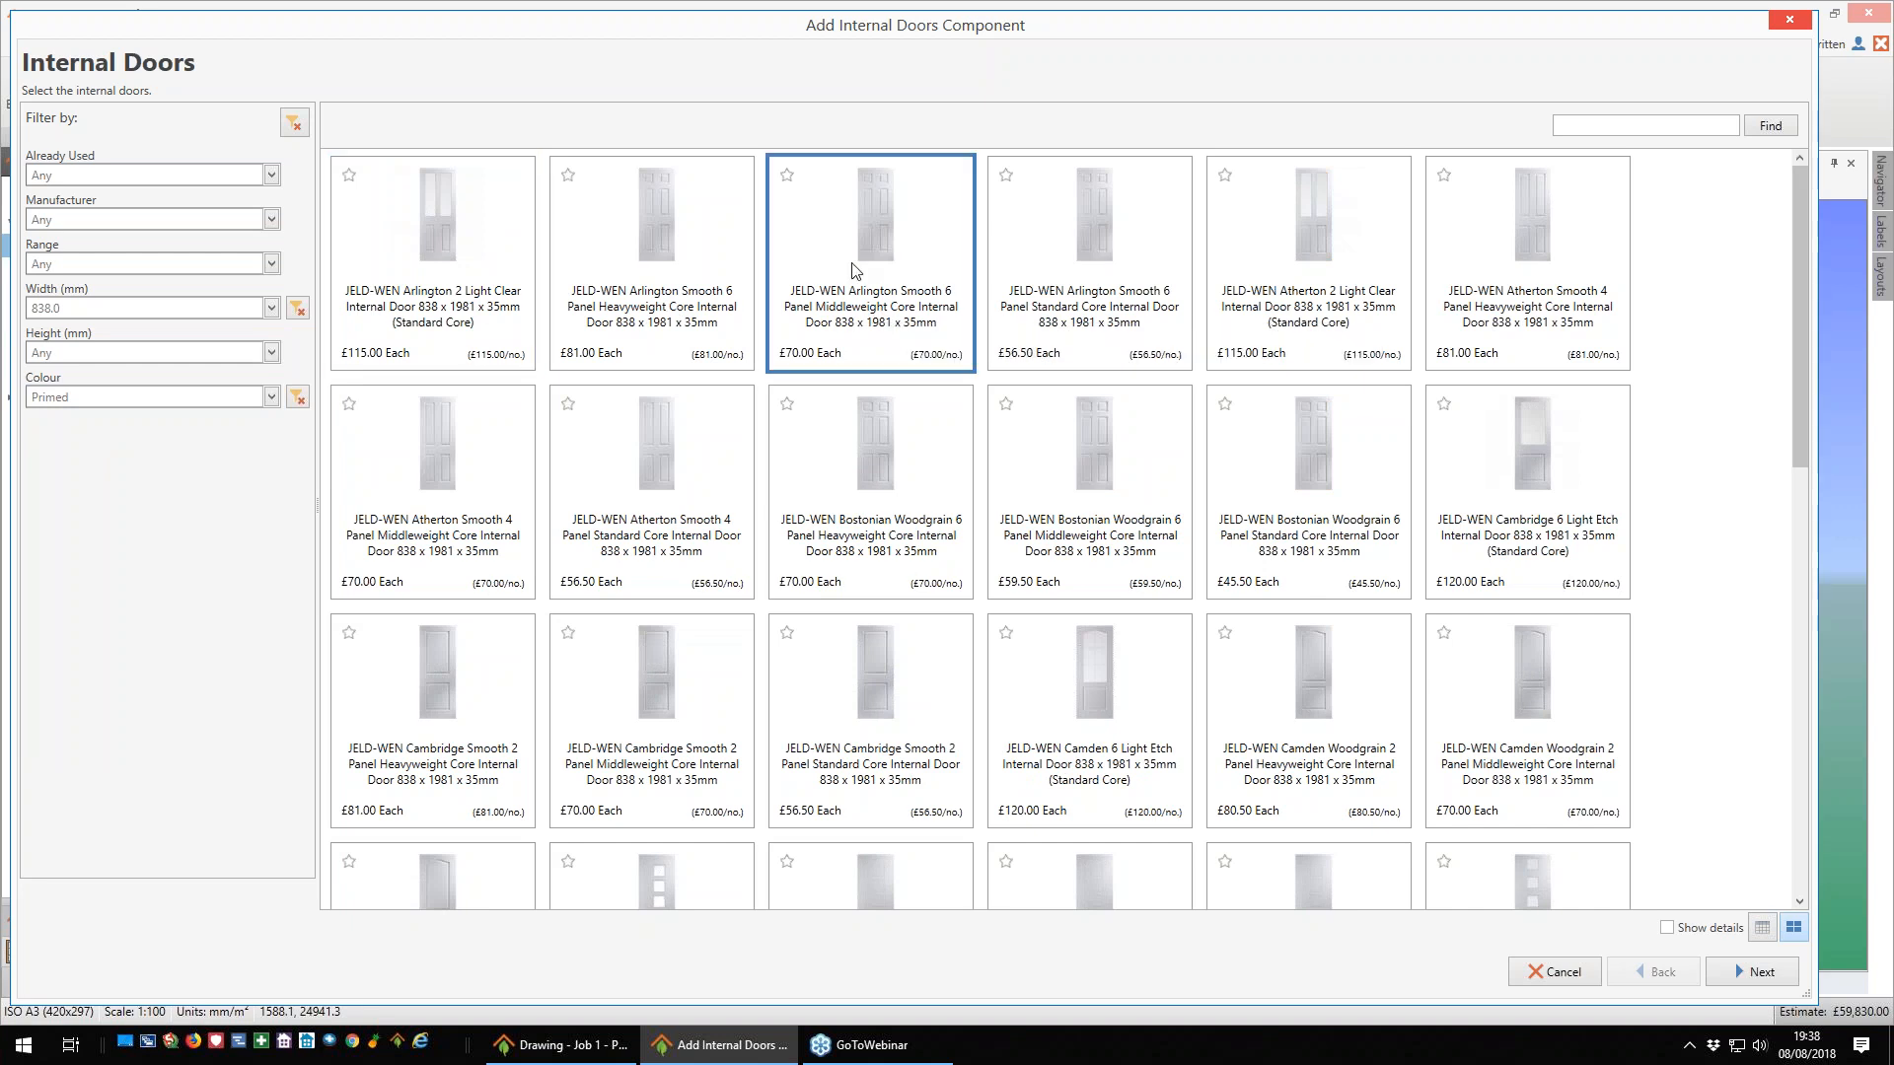
click(1761, 973)
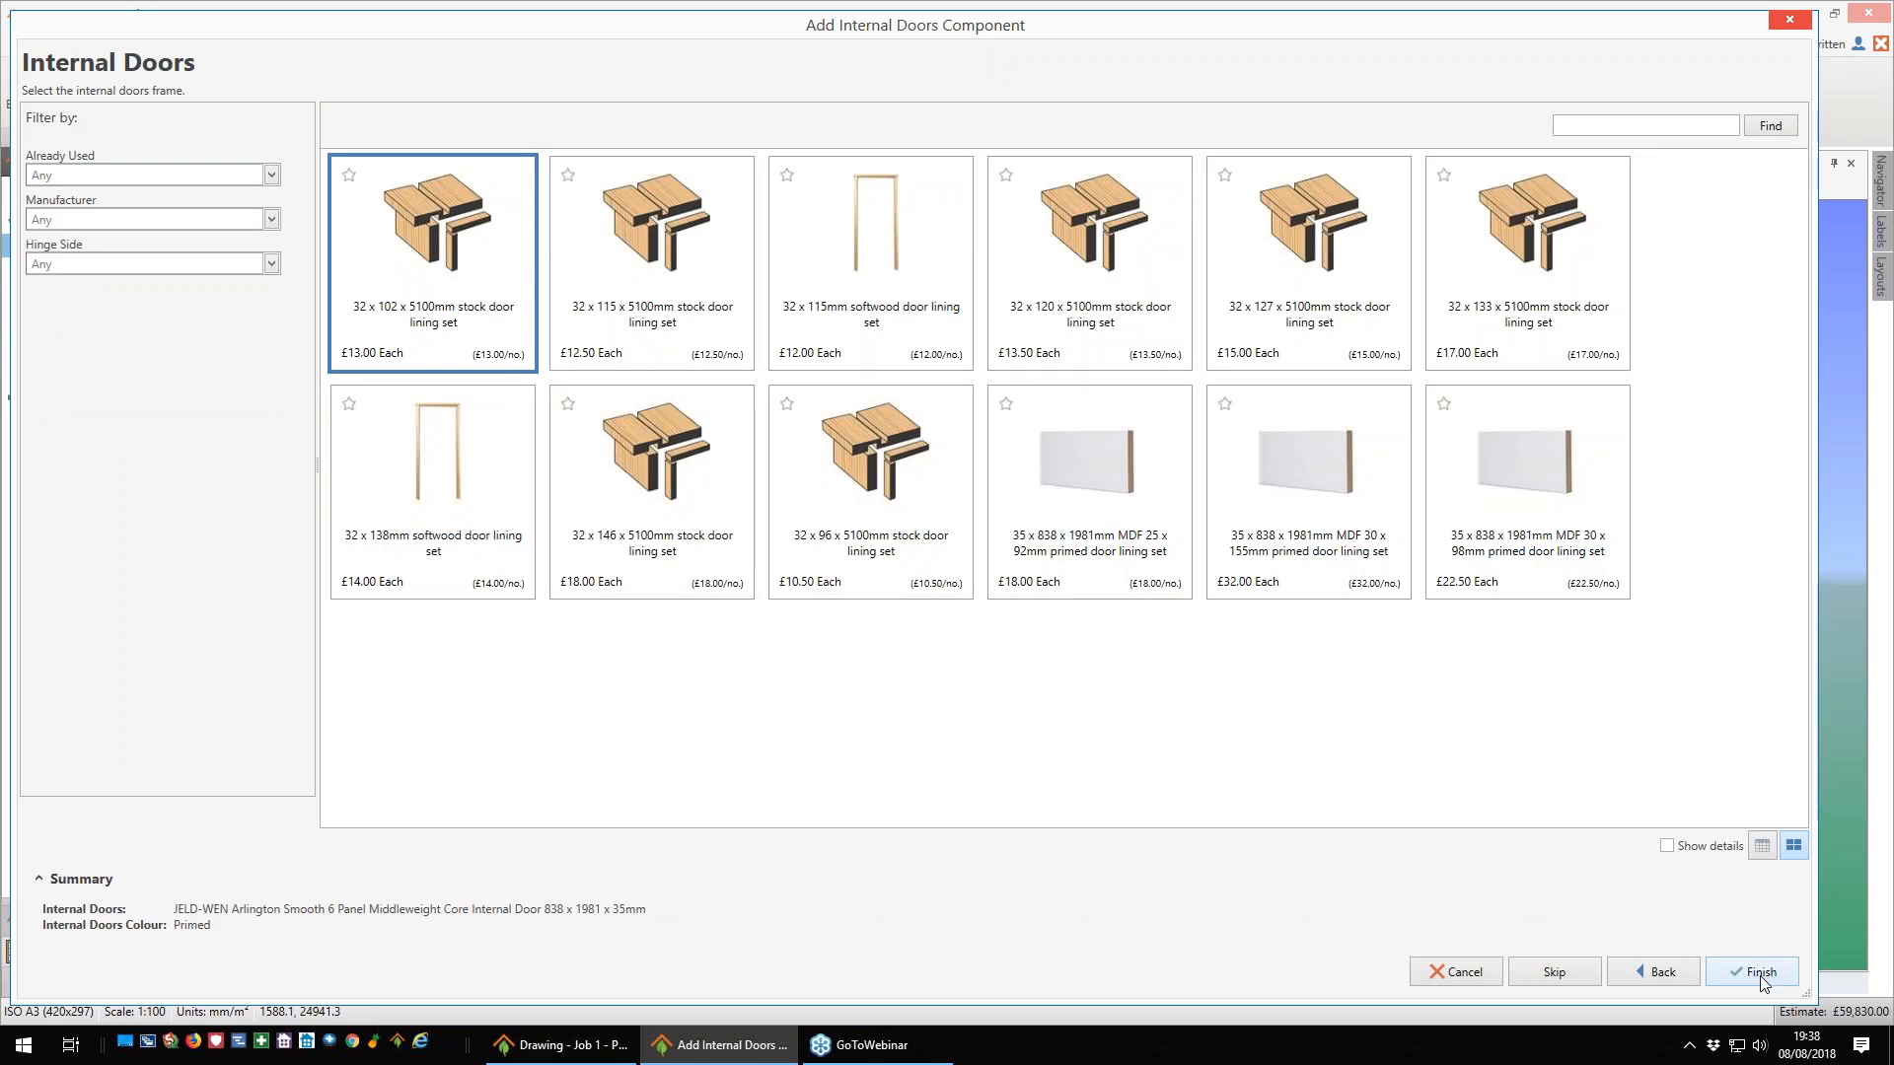
click(871, 284)
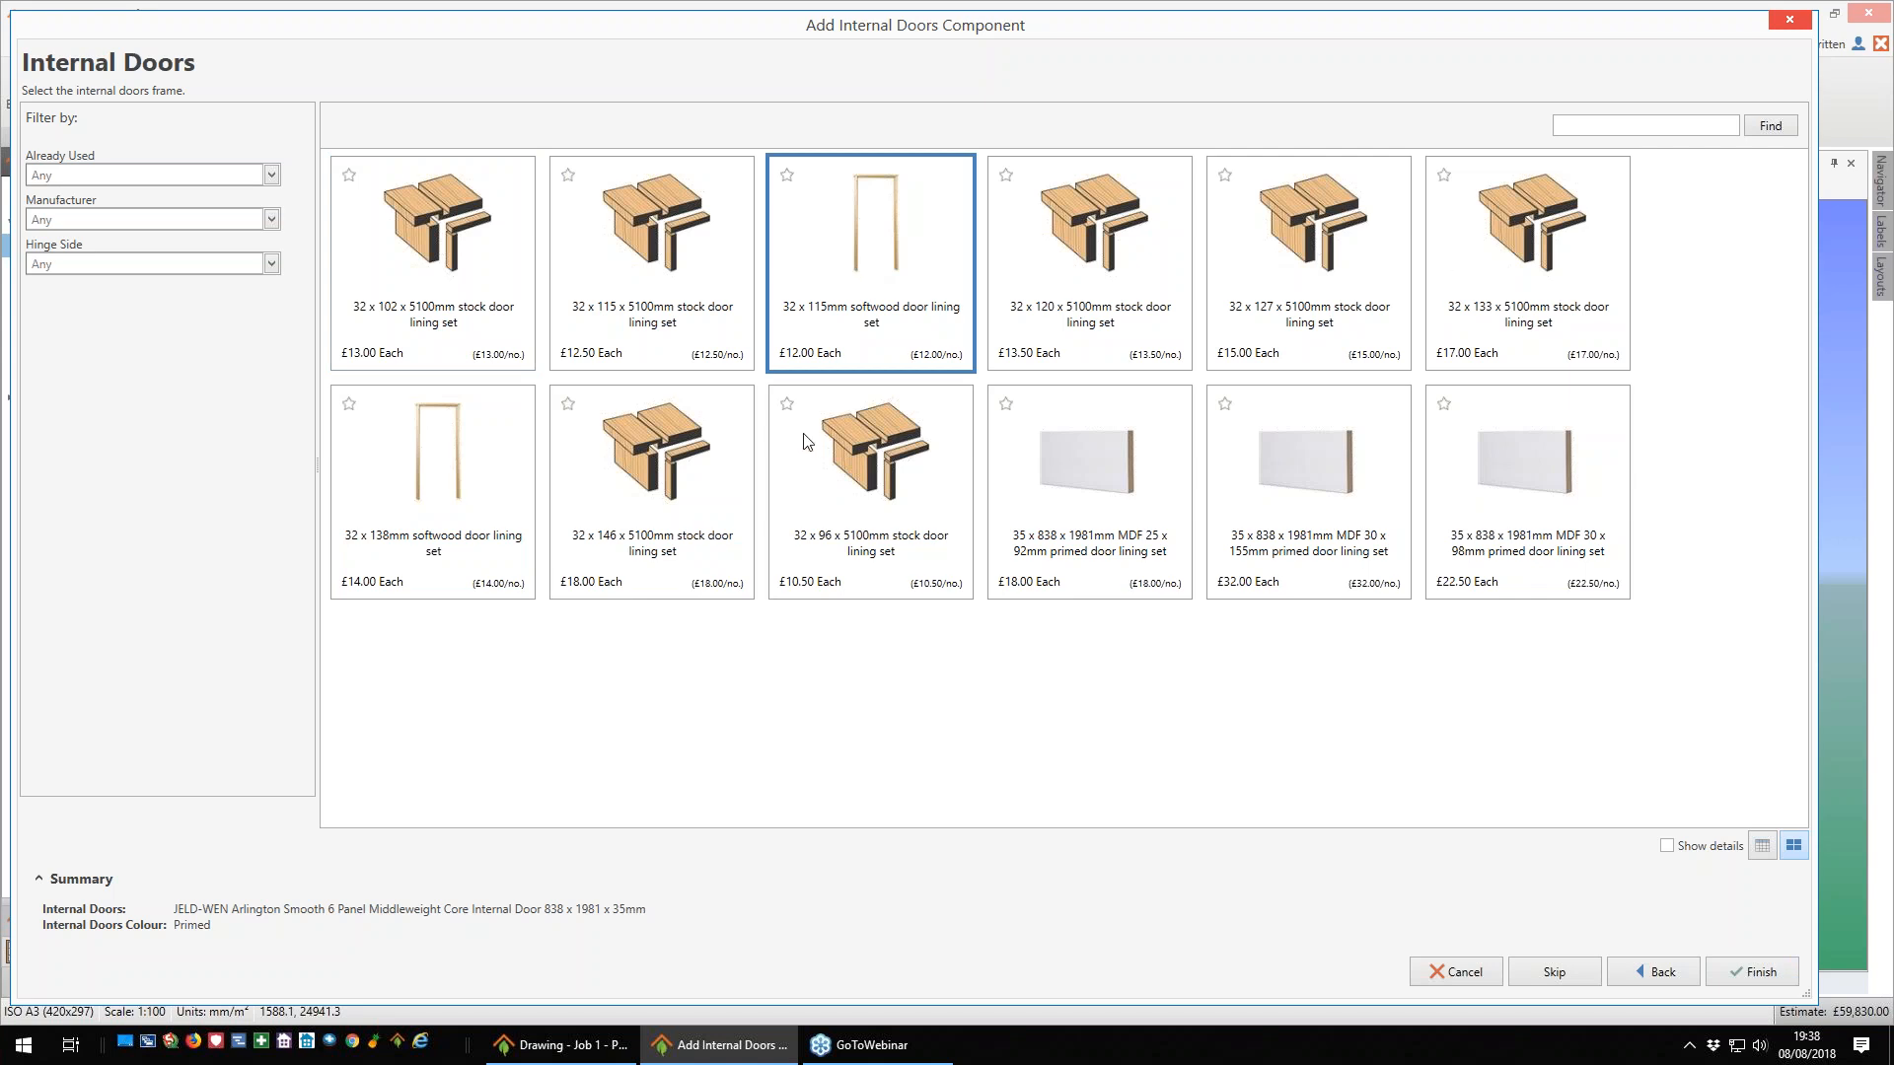
click(1761, 973)
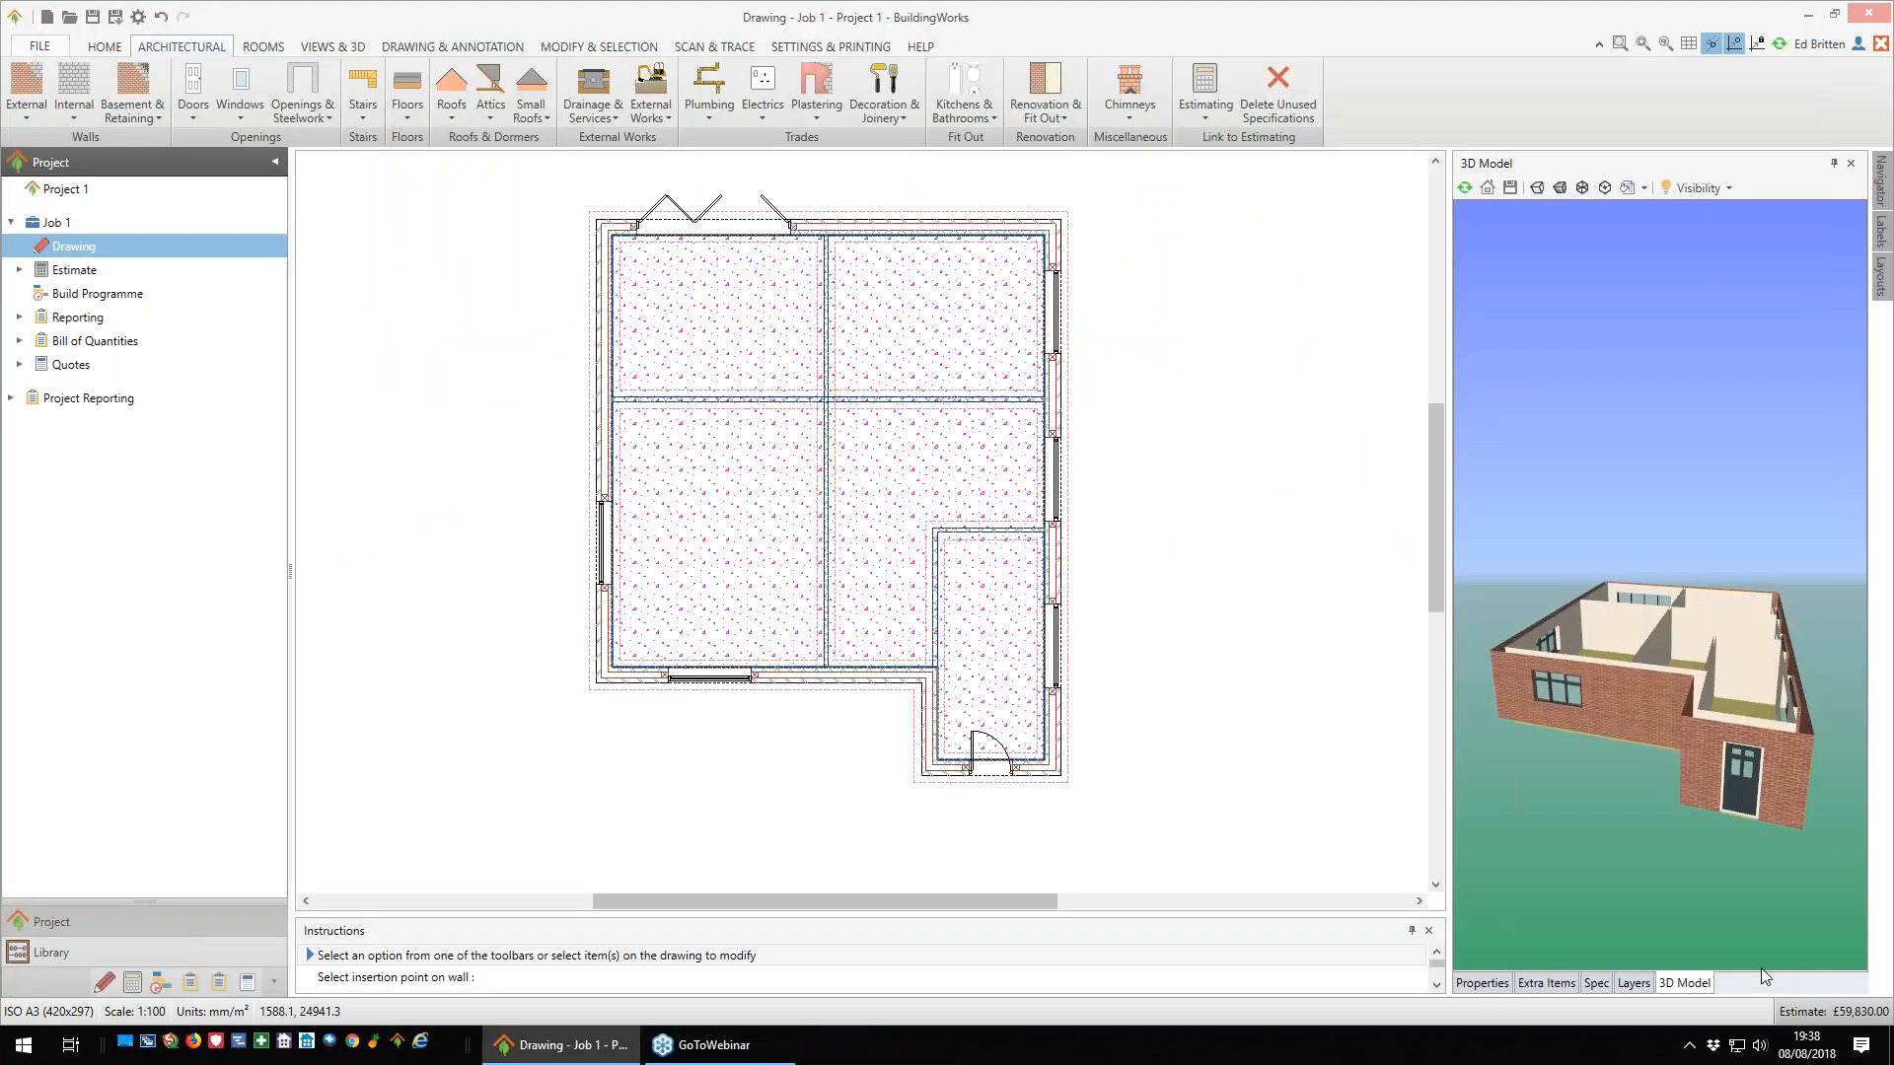
- Insert the door in the small lower-right room's top wall with the Birtley Supergalv LA medium duty 100mm wall x 1350mm lintel
click(972, 530)
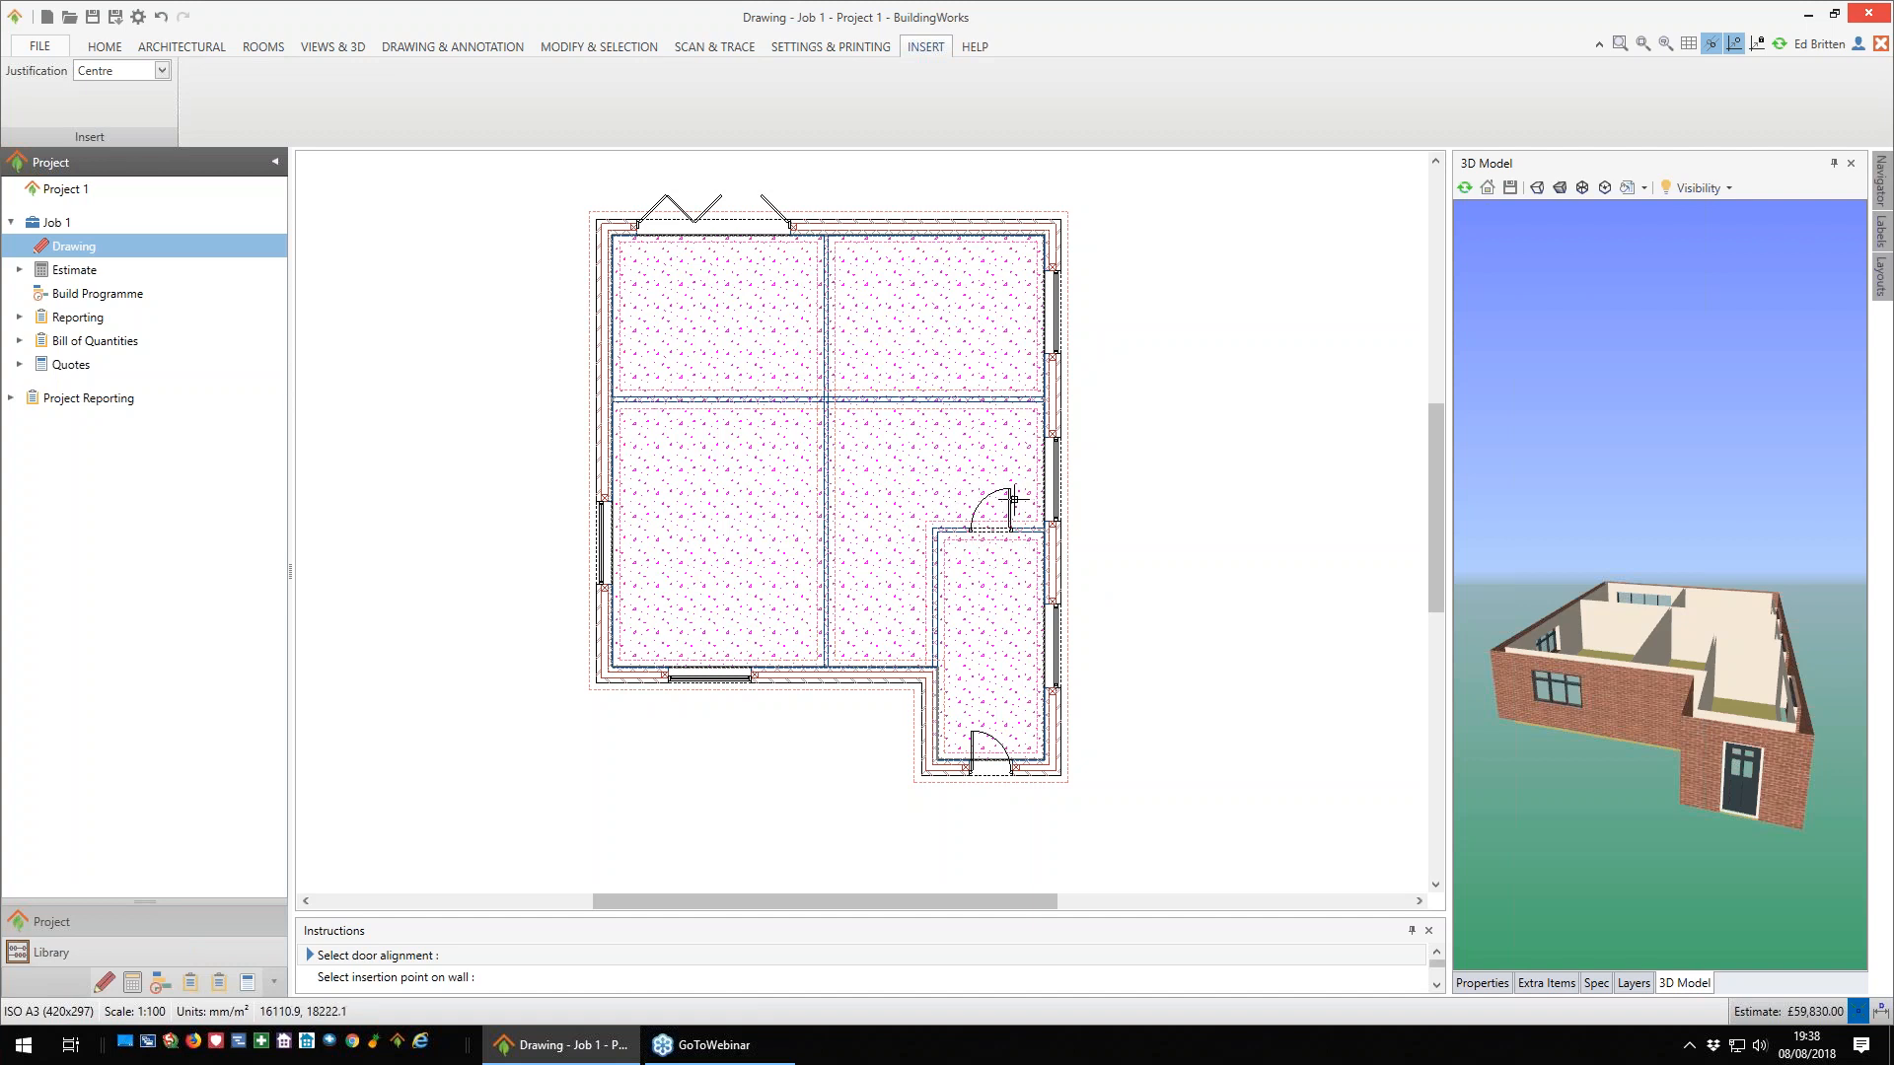
click(923, 477)
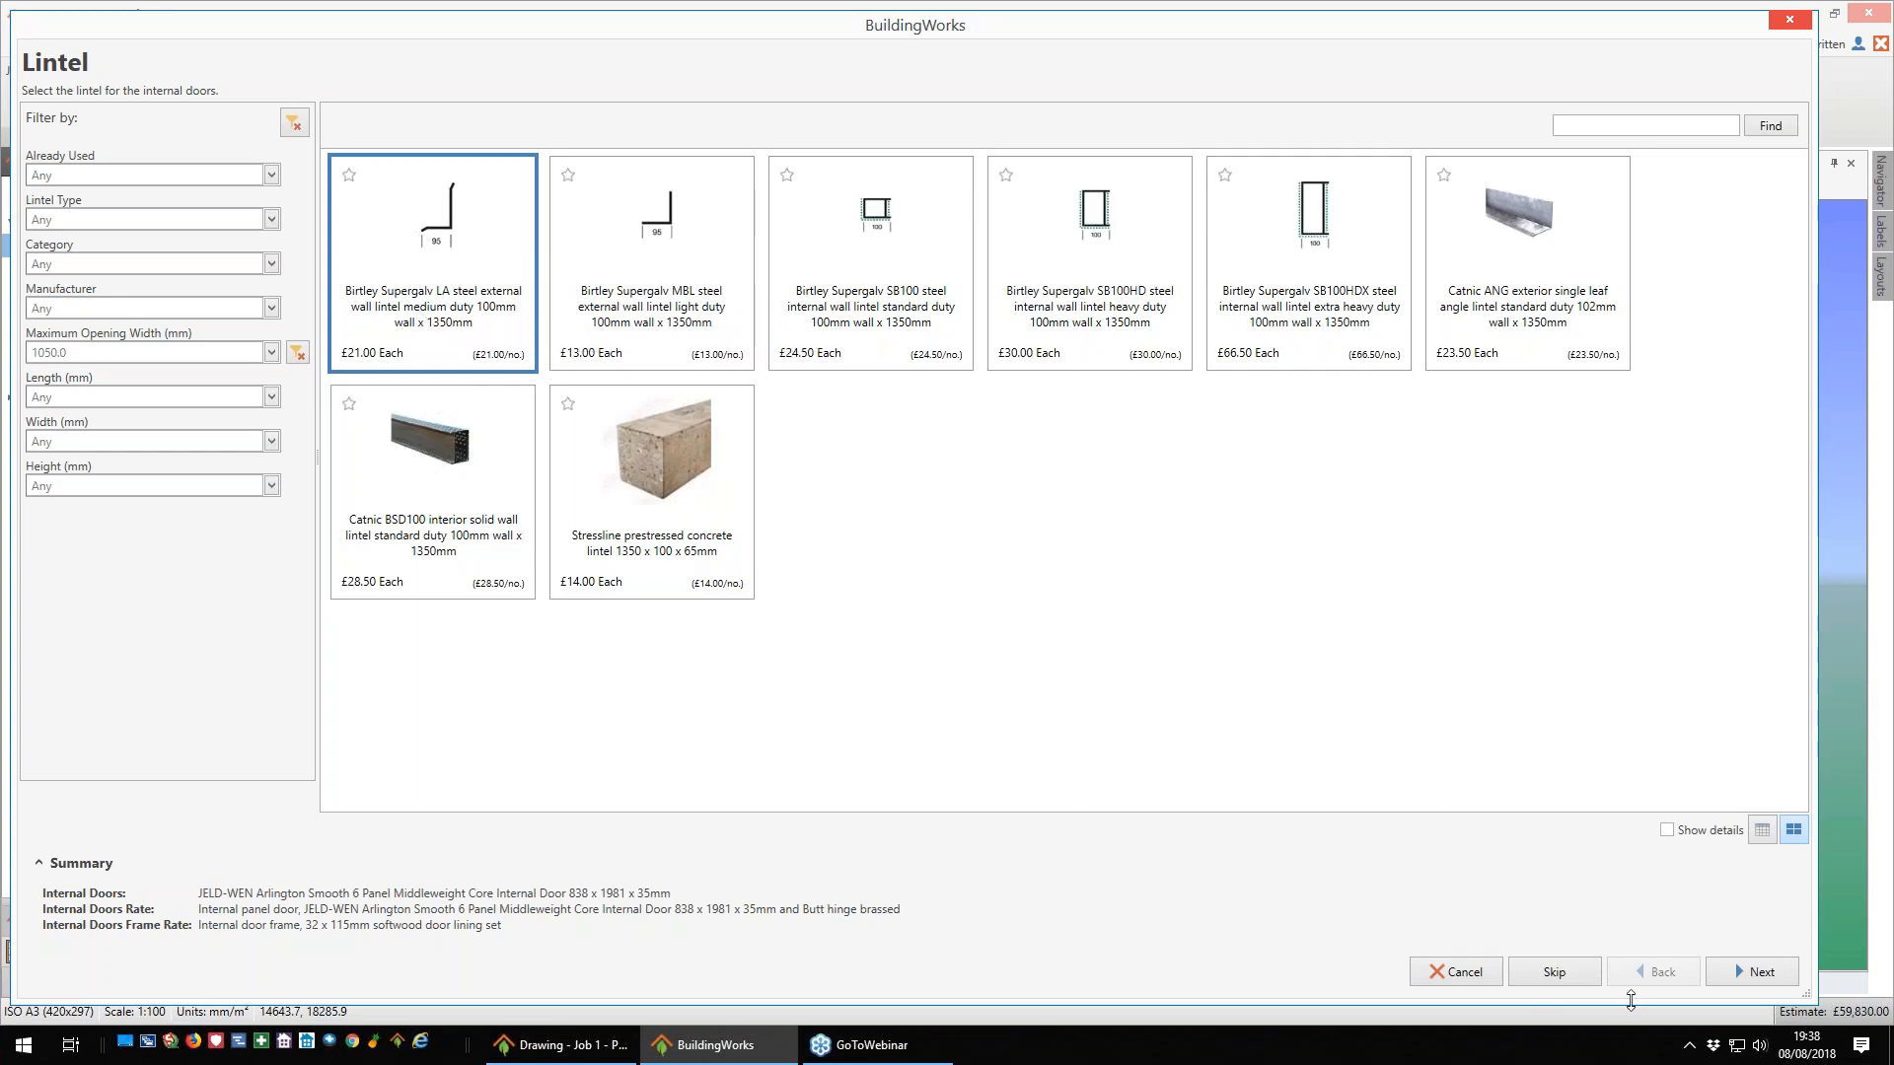
click(1744, 975)
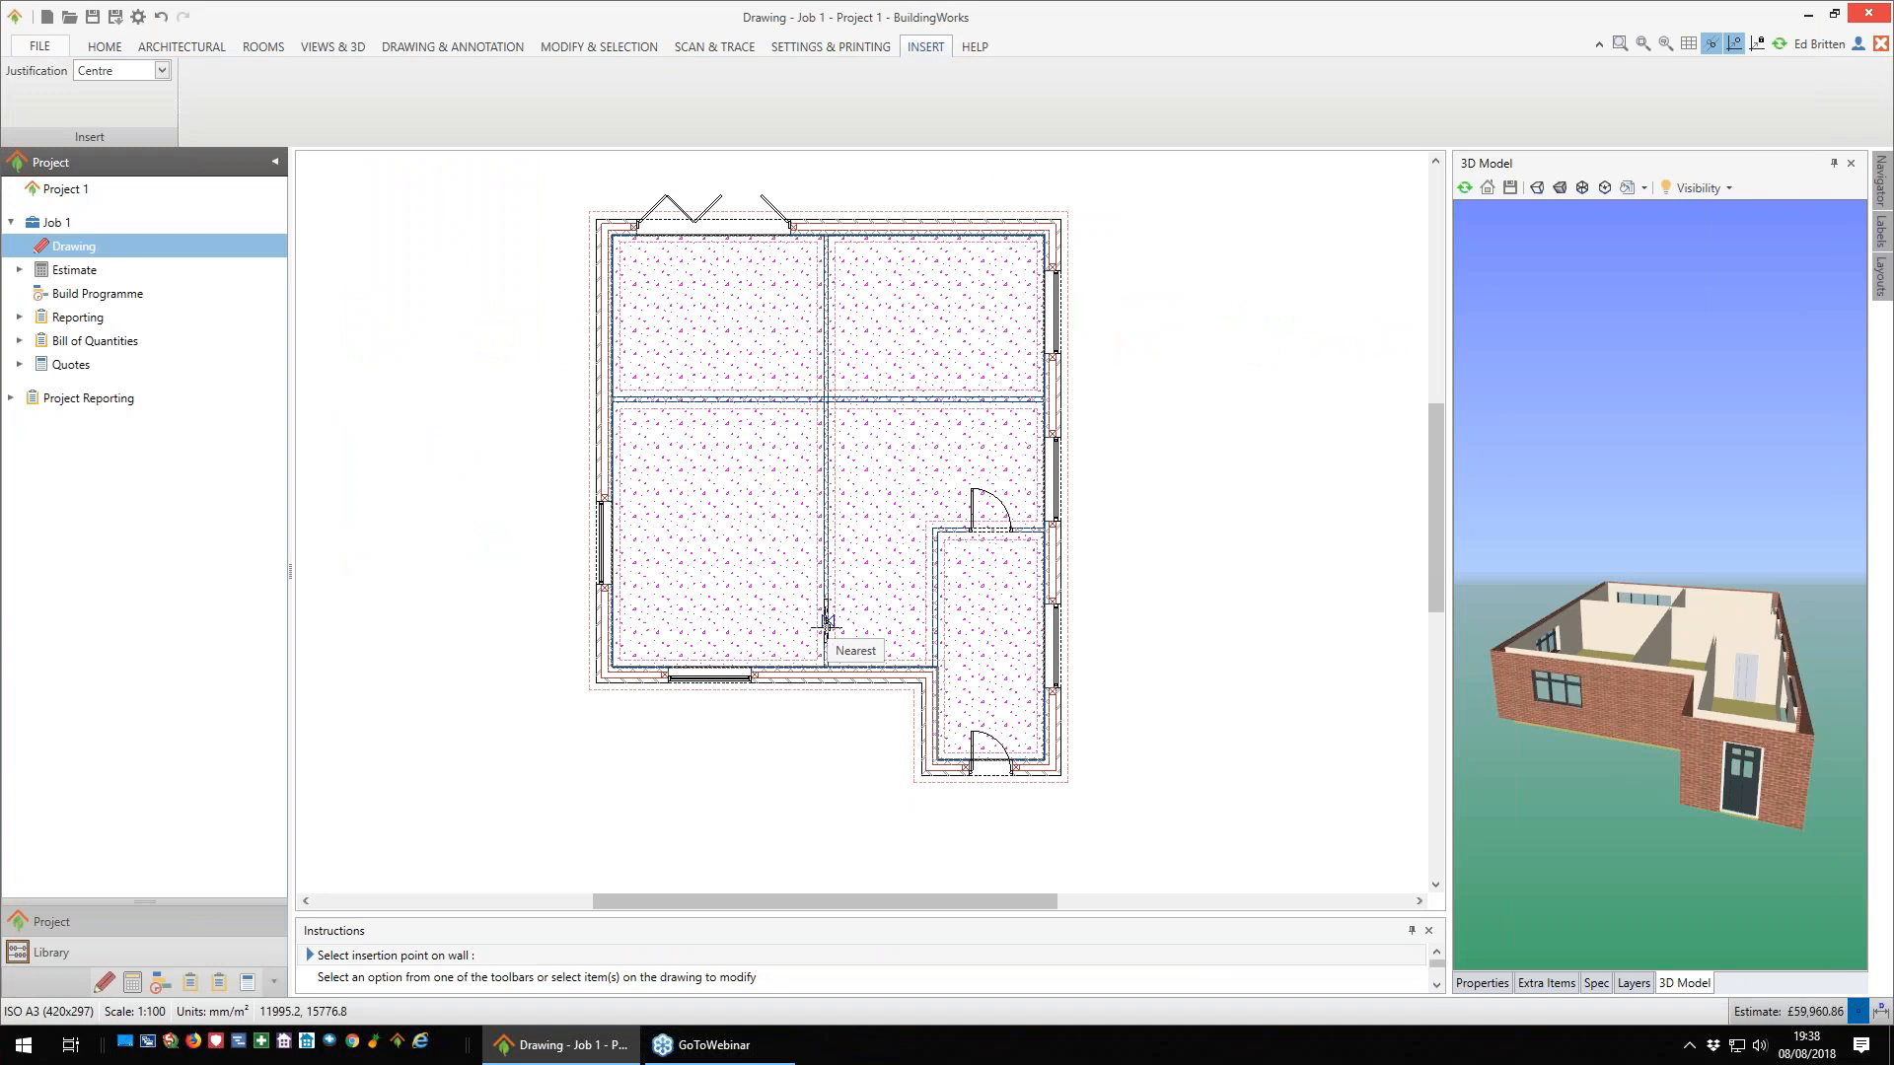
- Insert two doors in the central vertical wall, opening into the lower-left room near its bottom corner and the upper-left room near the horizontal wall
click(805, 662)
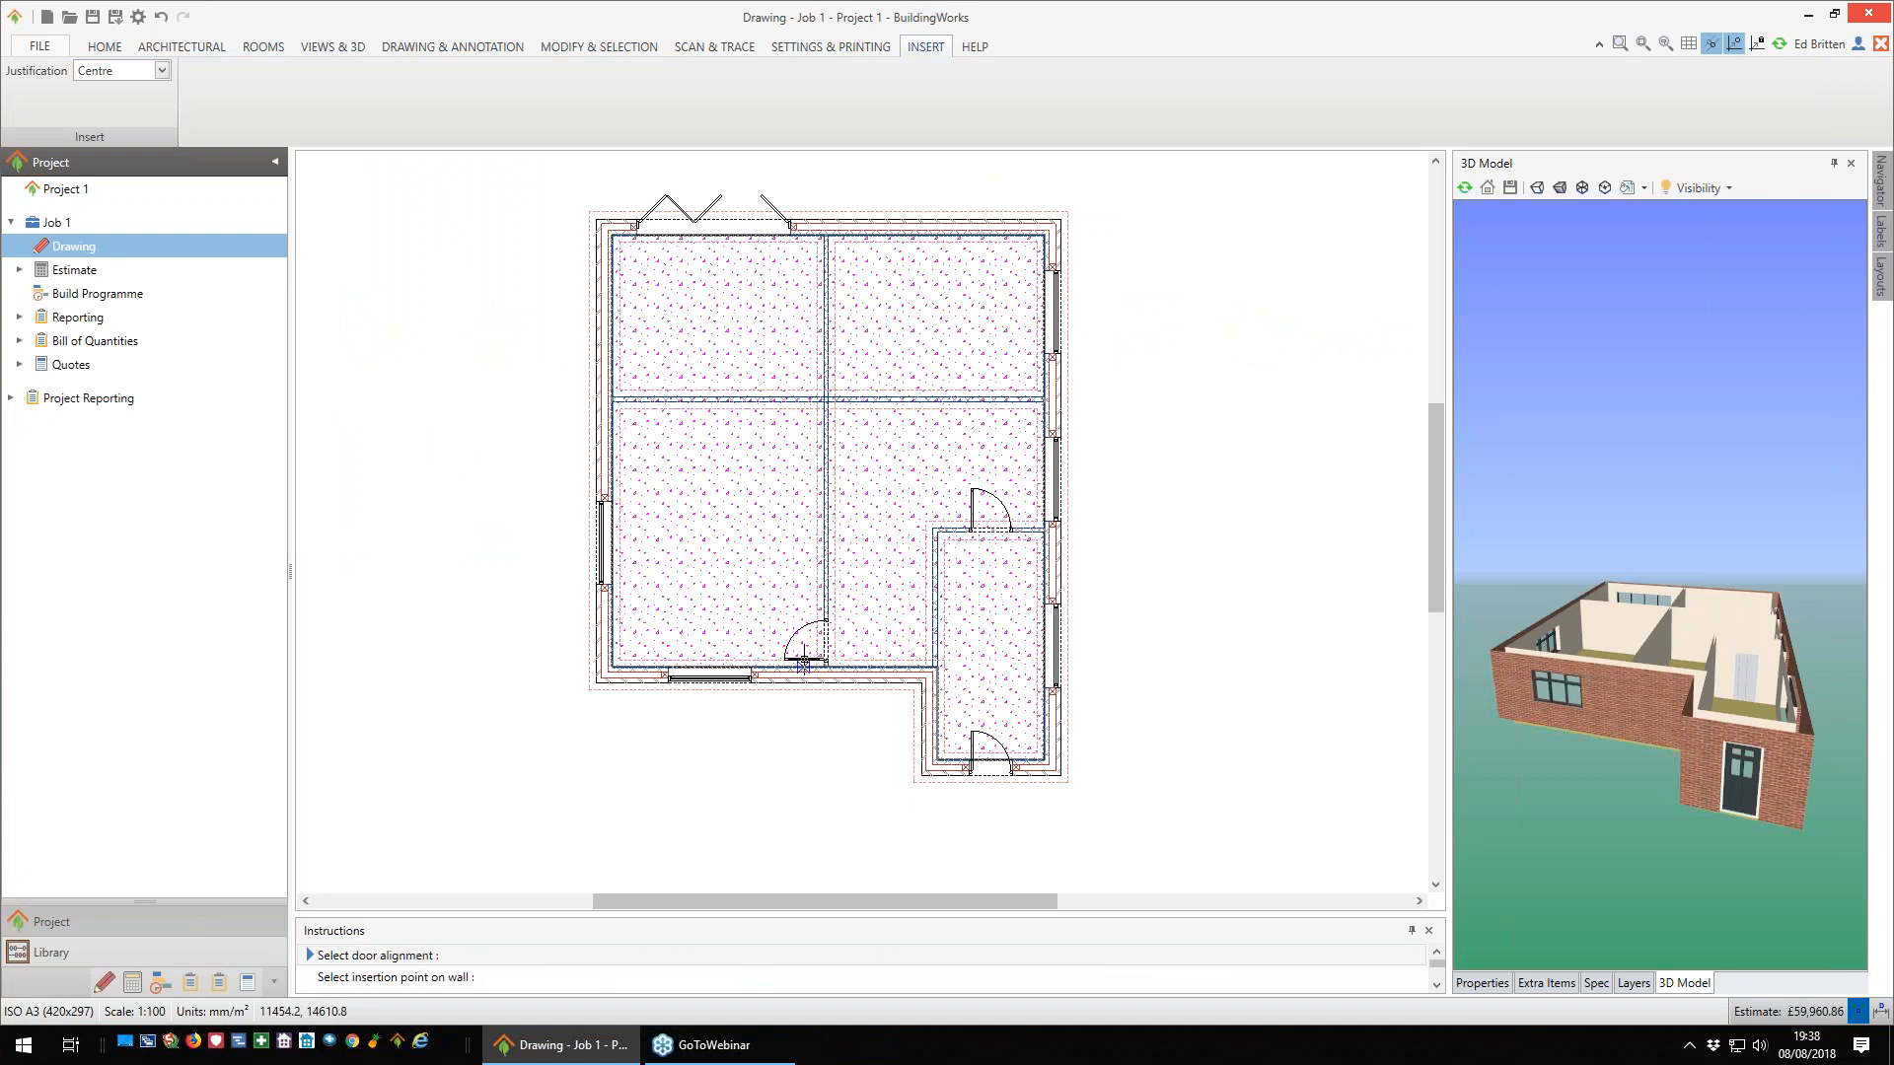
click(805, 663)
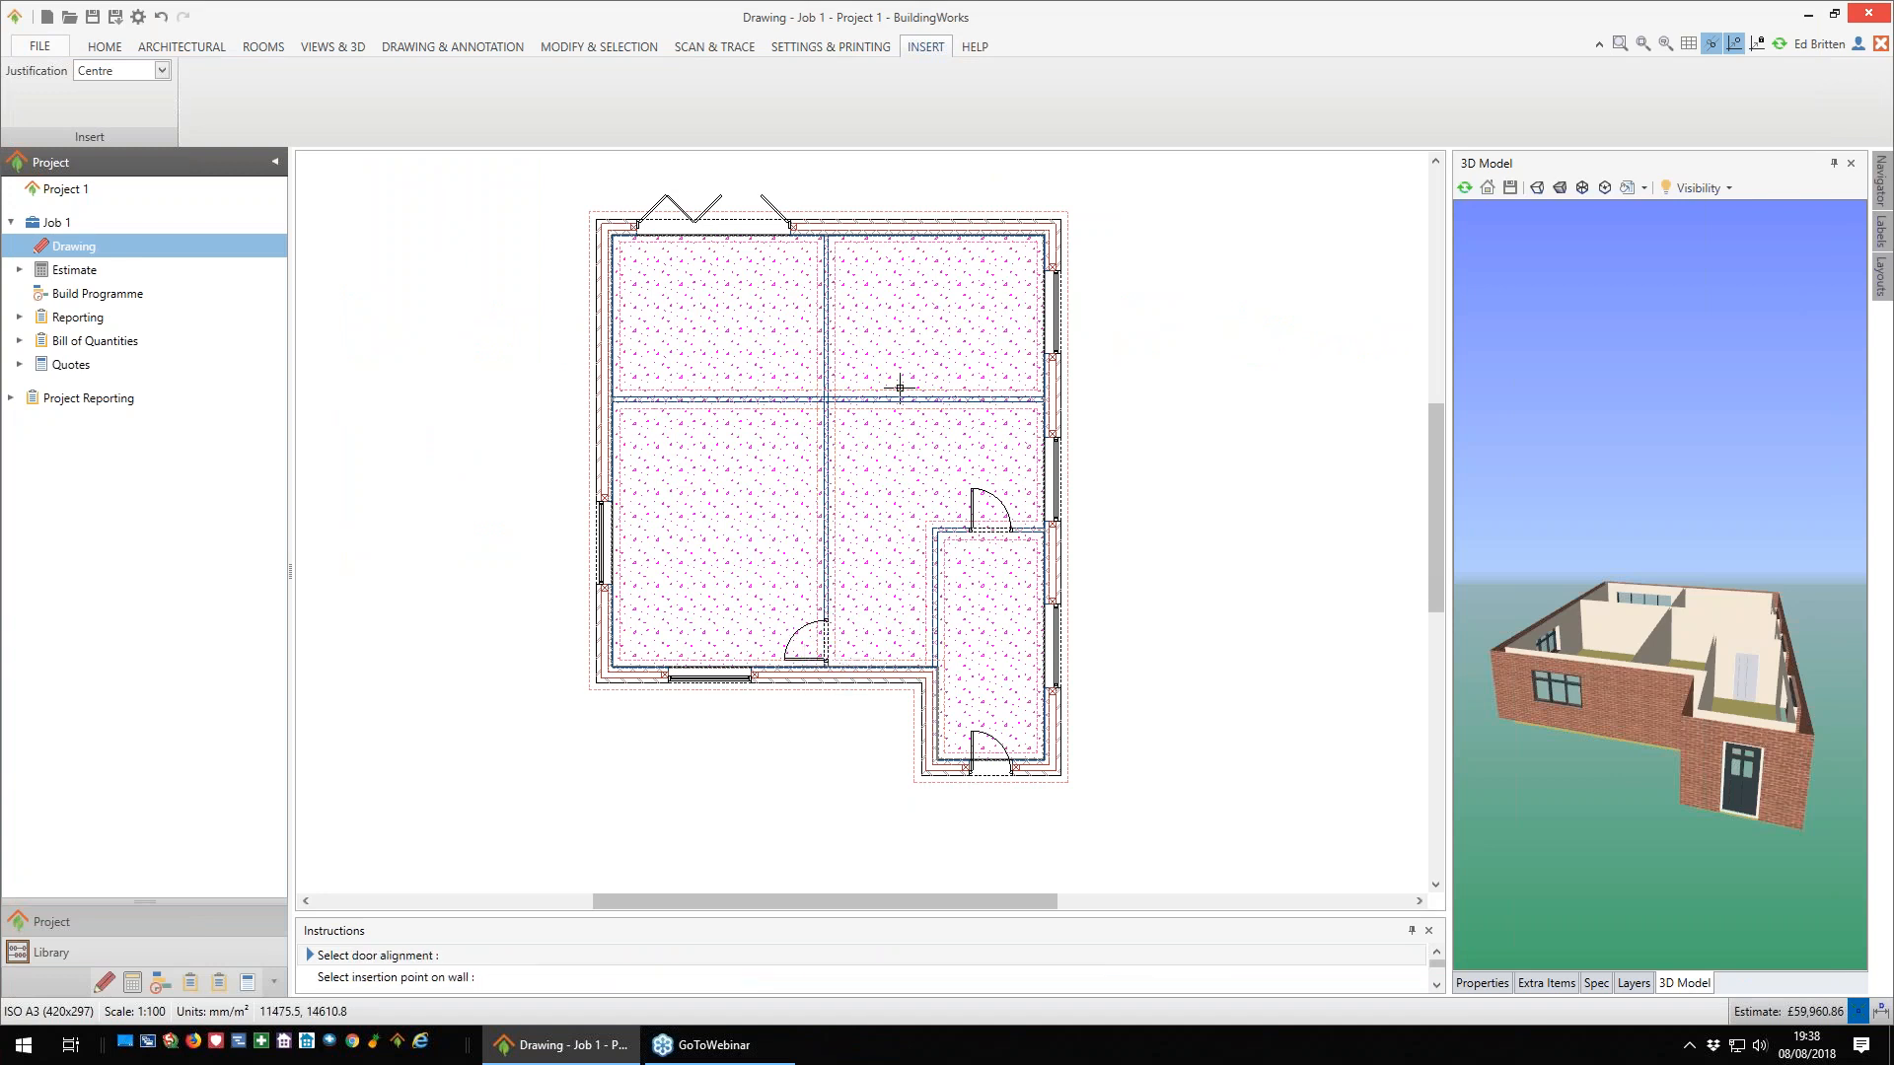
click(803, 398)
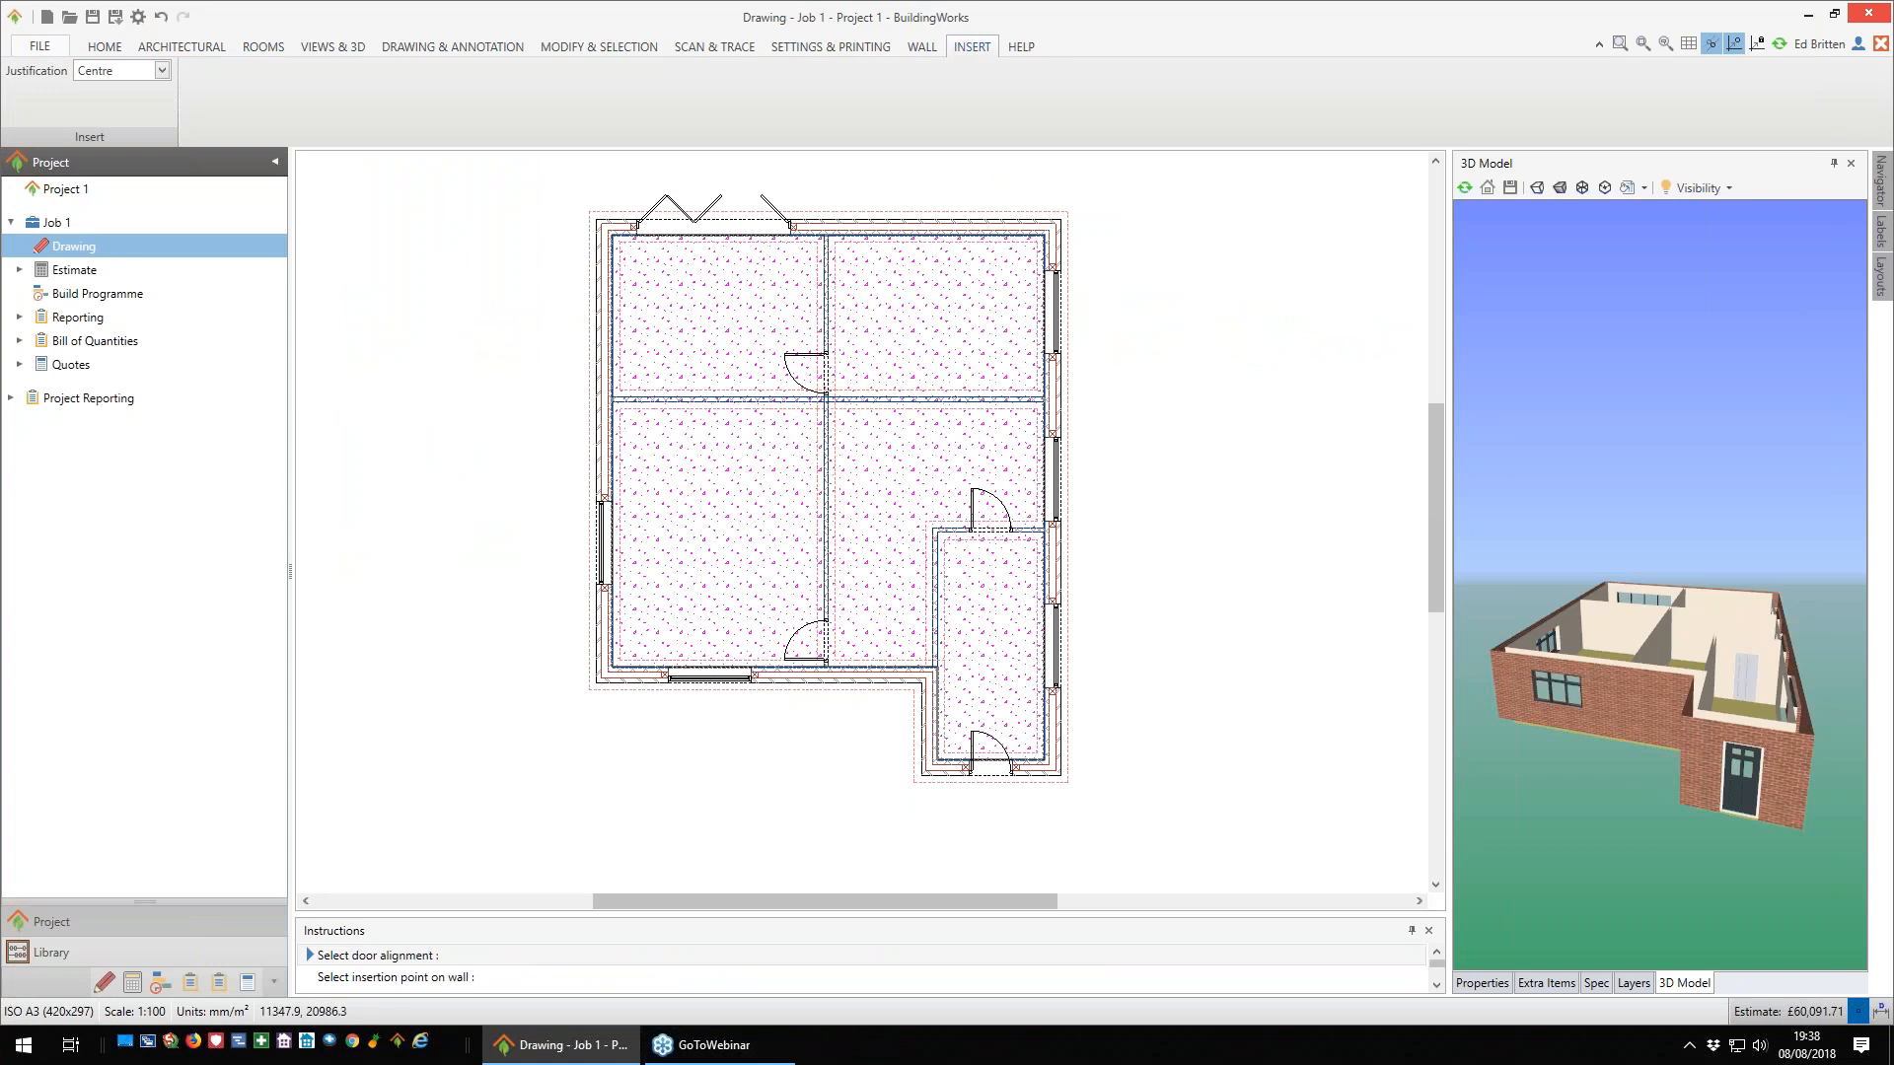
click(794, 404)
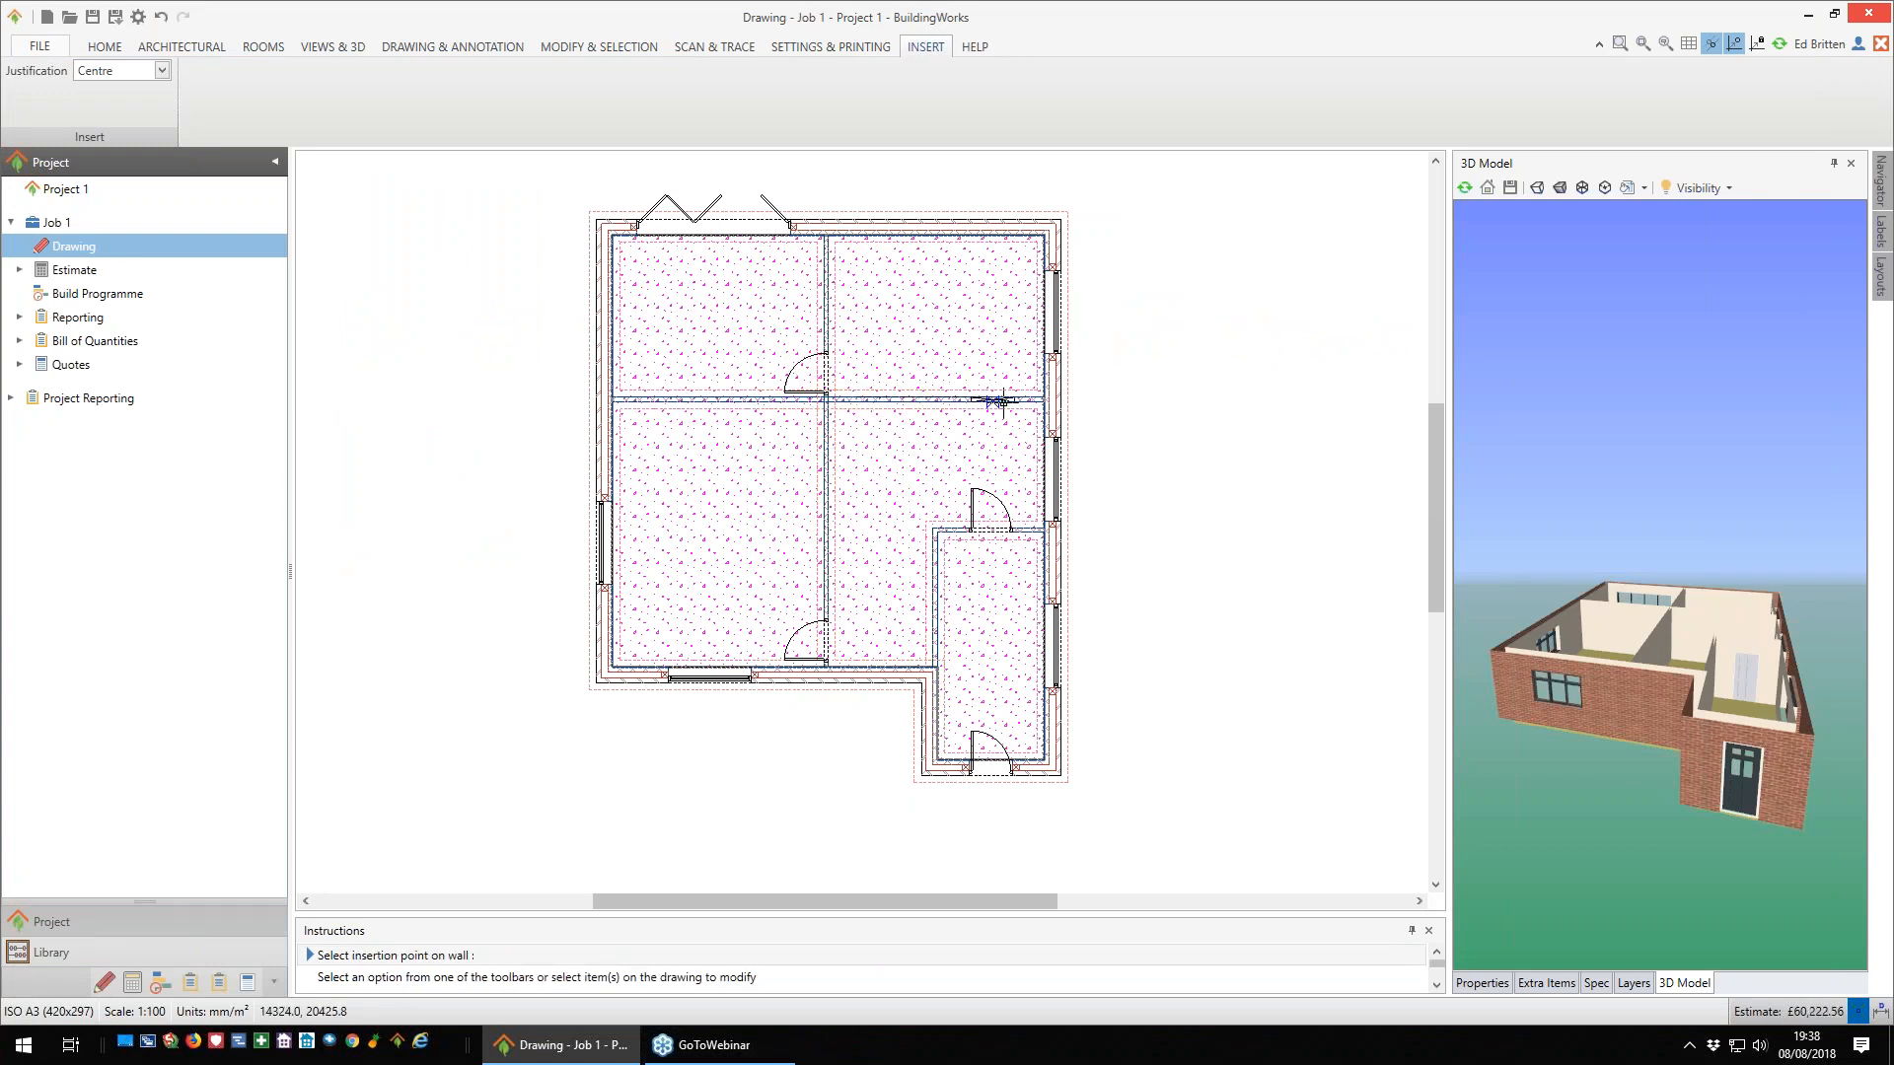
- Insert two doors in the horizontal internal wall, one opening into the upper-right room and one into the upper-left room
click(938, 402)
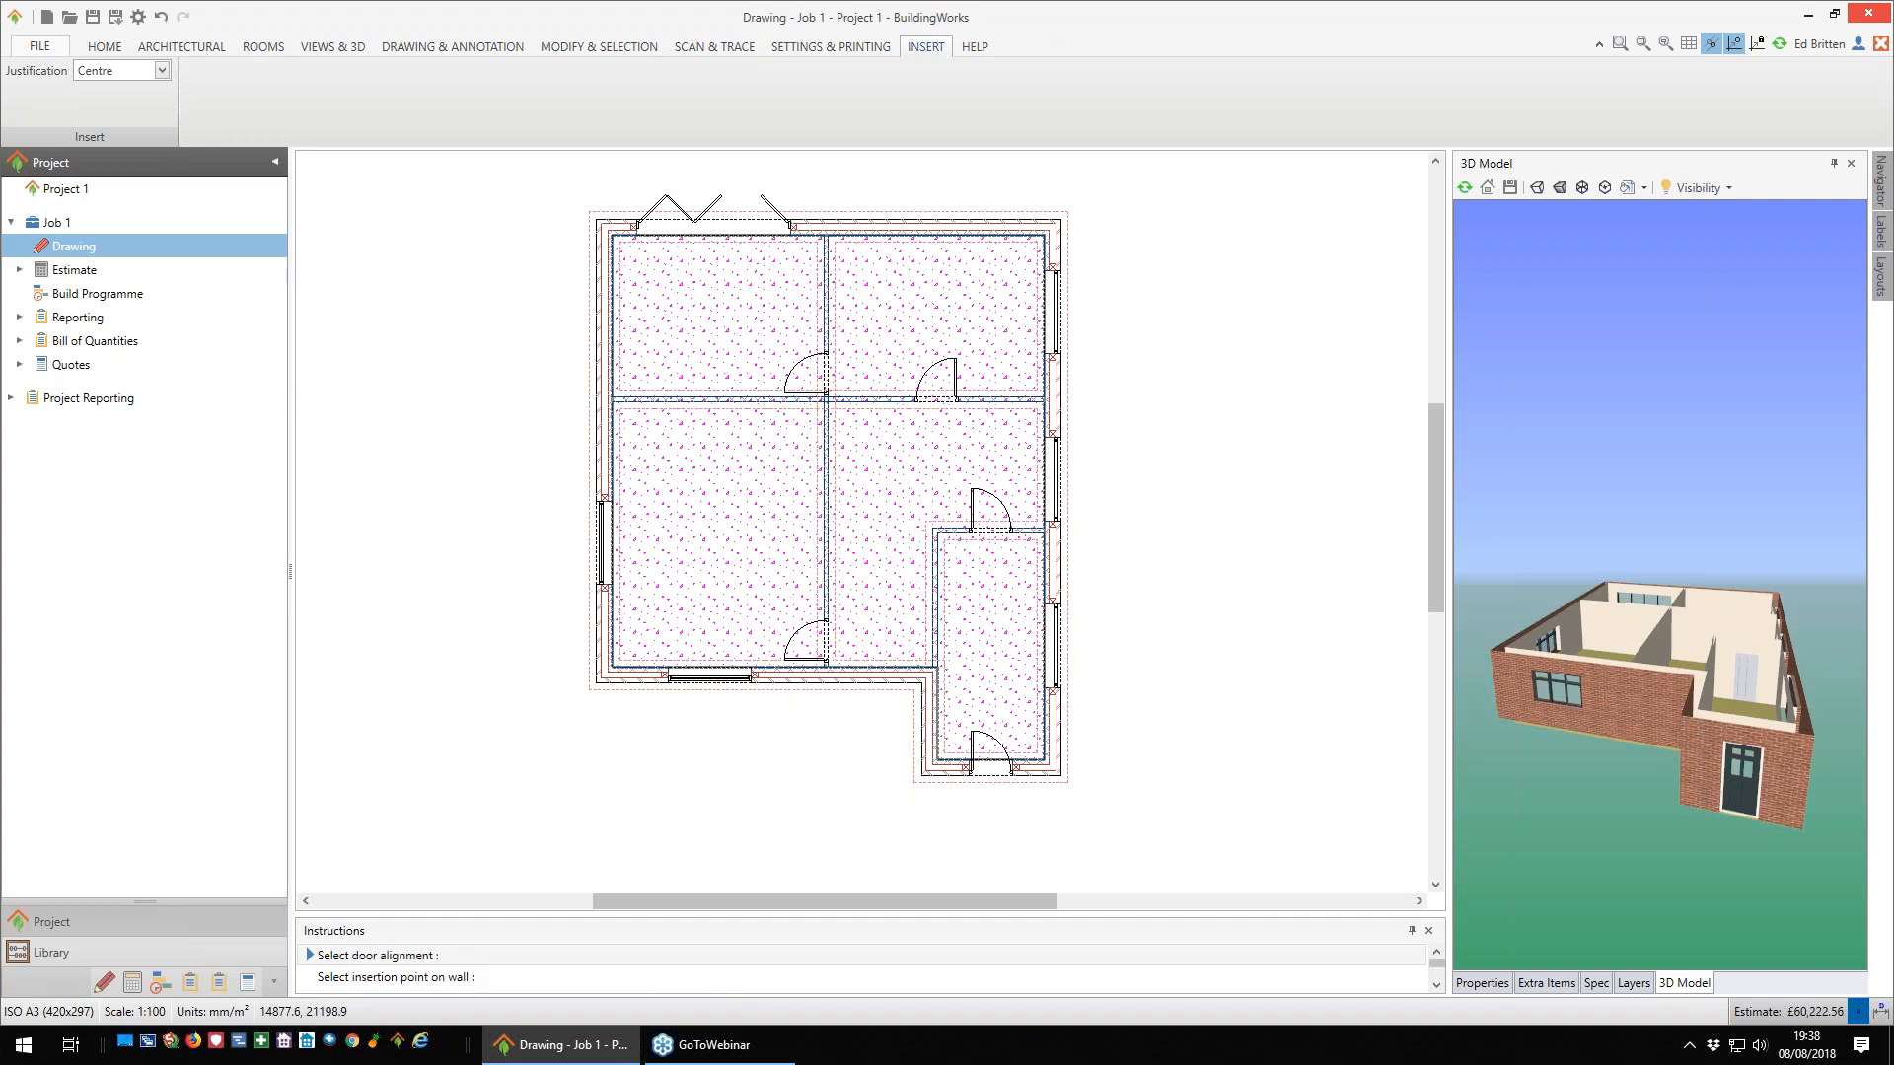
click(702, 401)
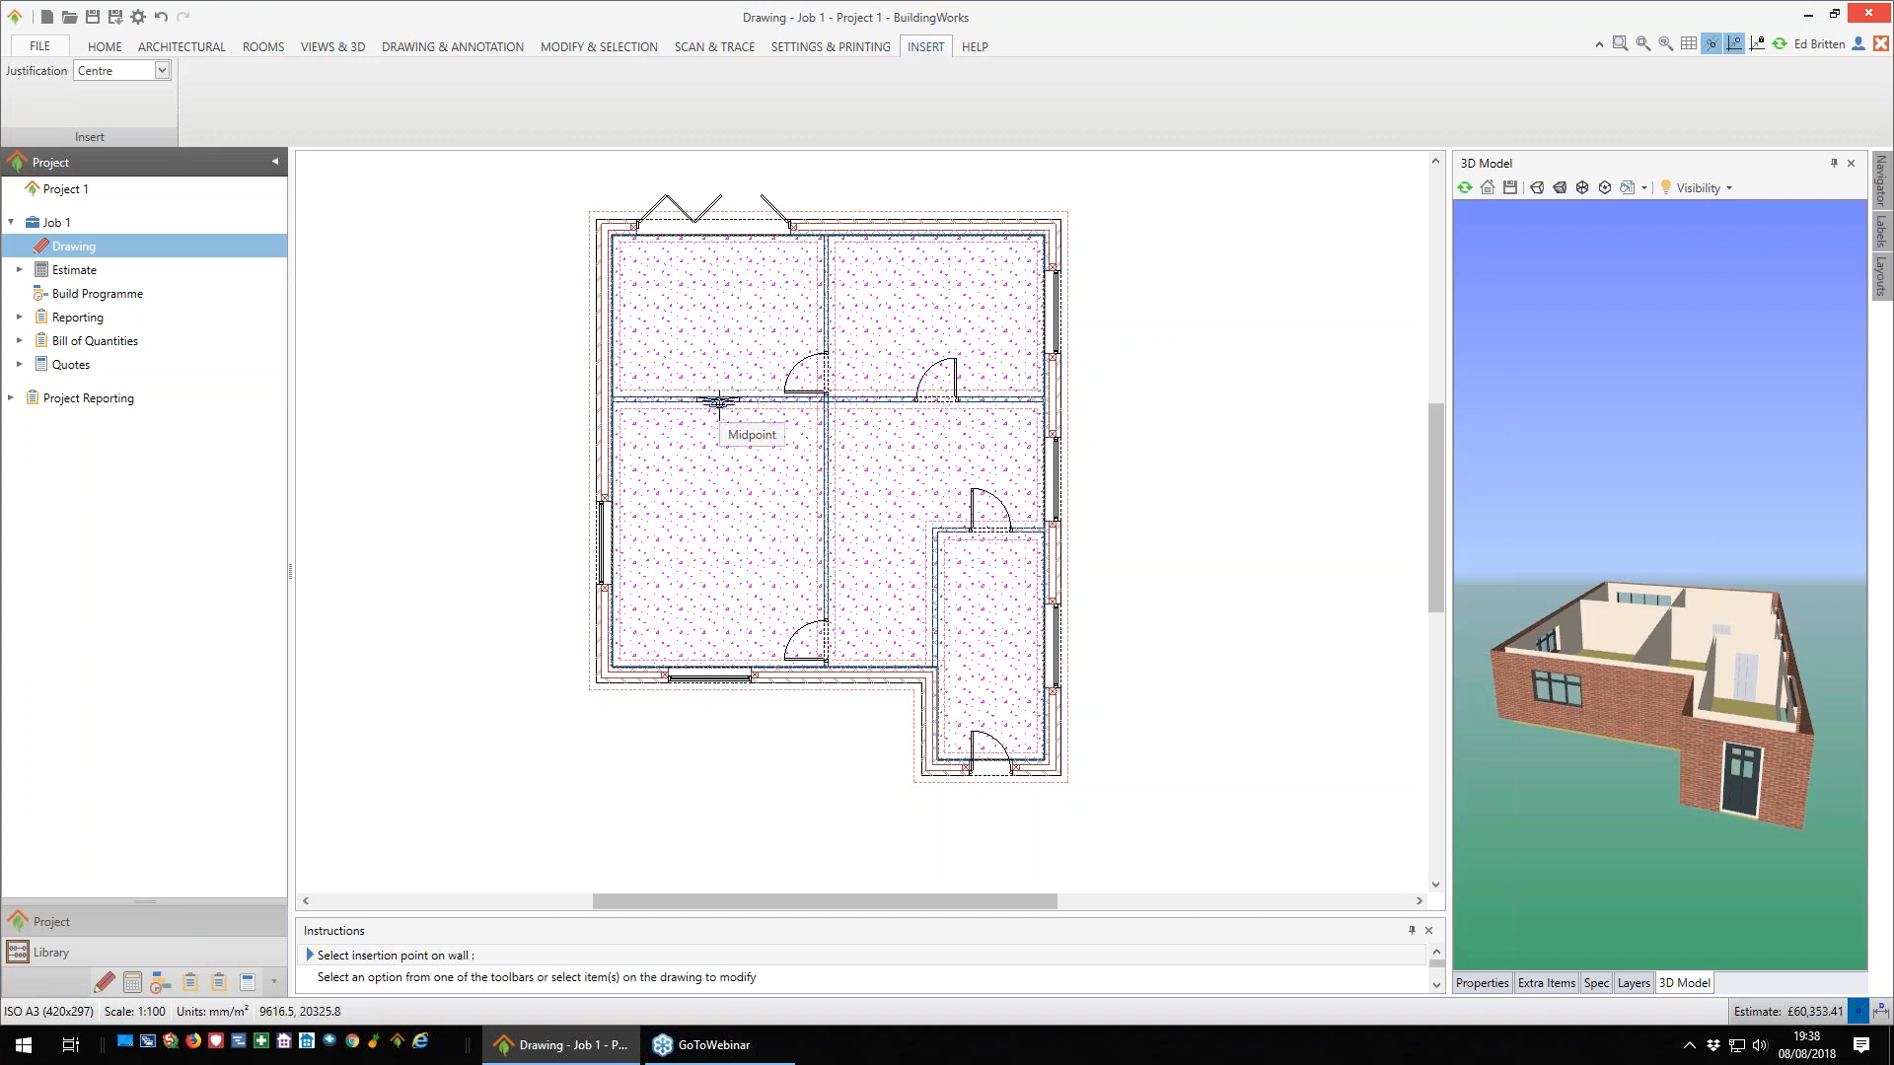
click(704, 378)
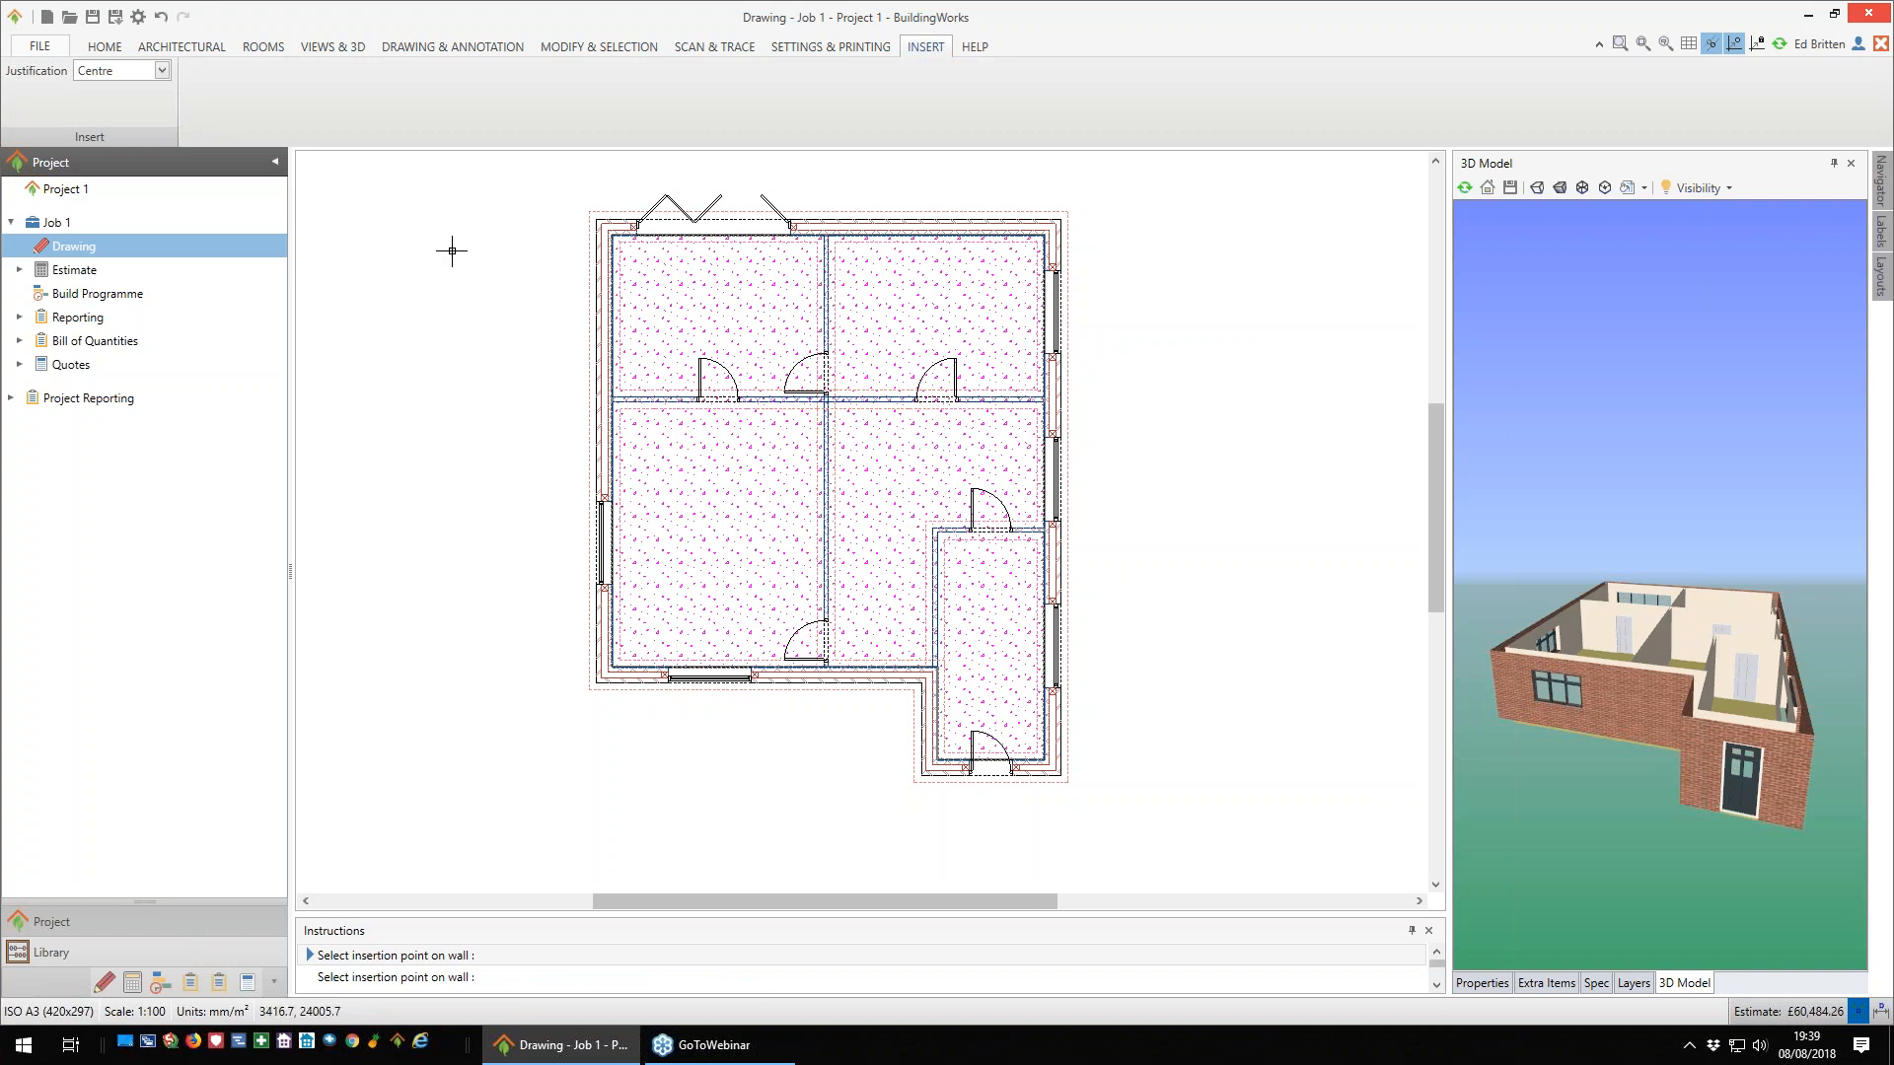
- Start adding a straight staircase with the specification Straight timber staircase with plastered lining to landing
click(104, 46)
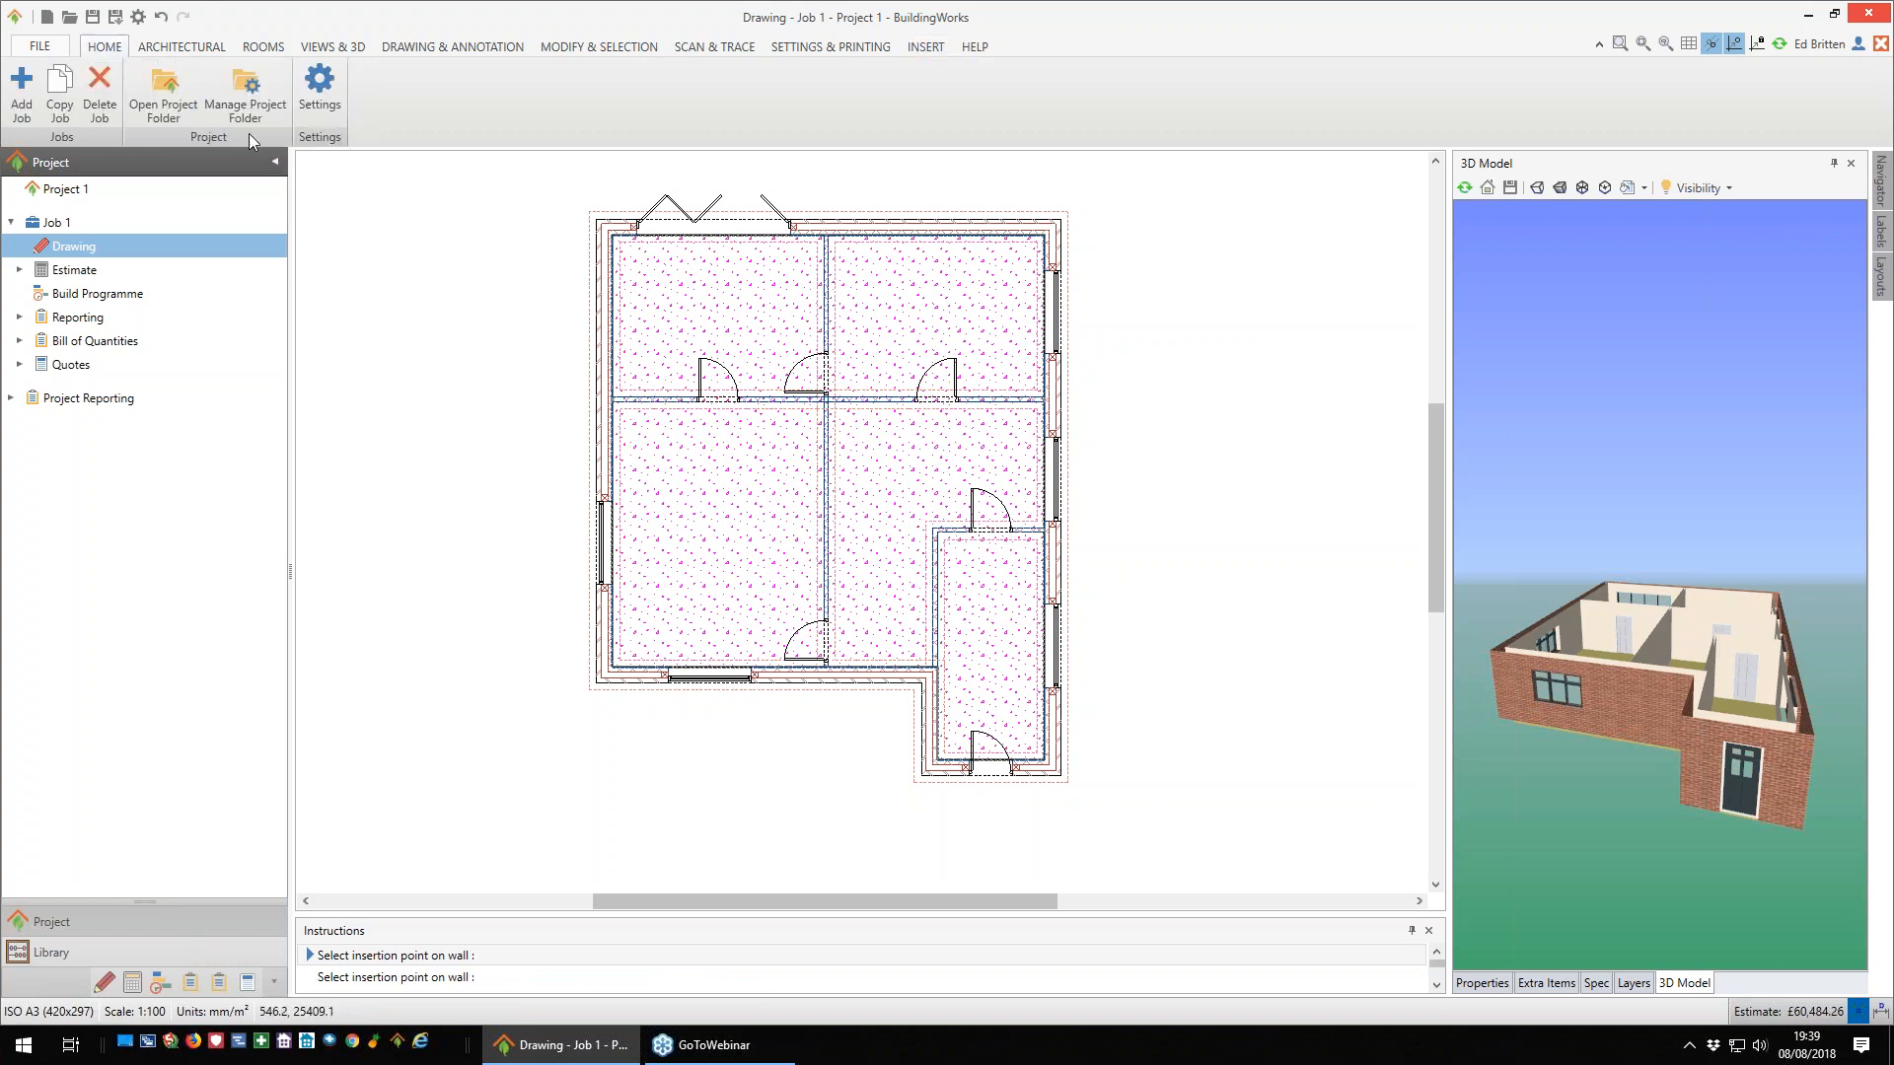
click(181, 48)
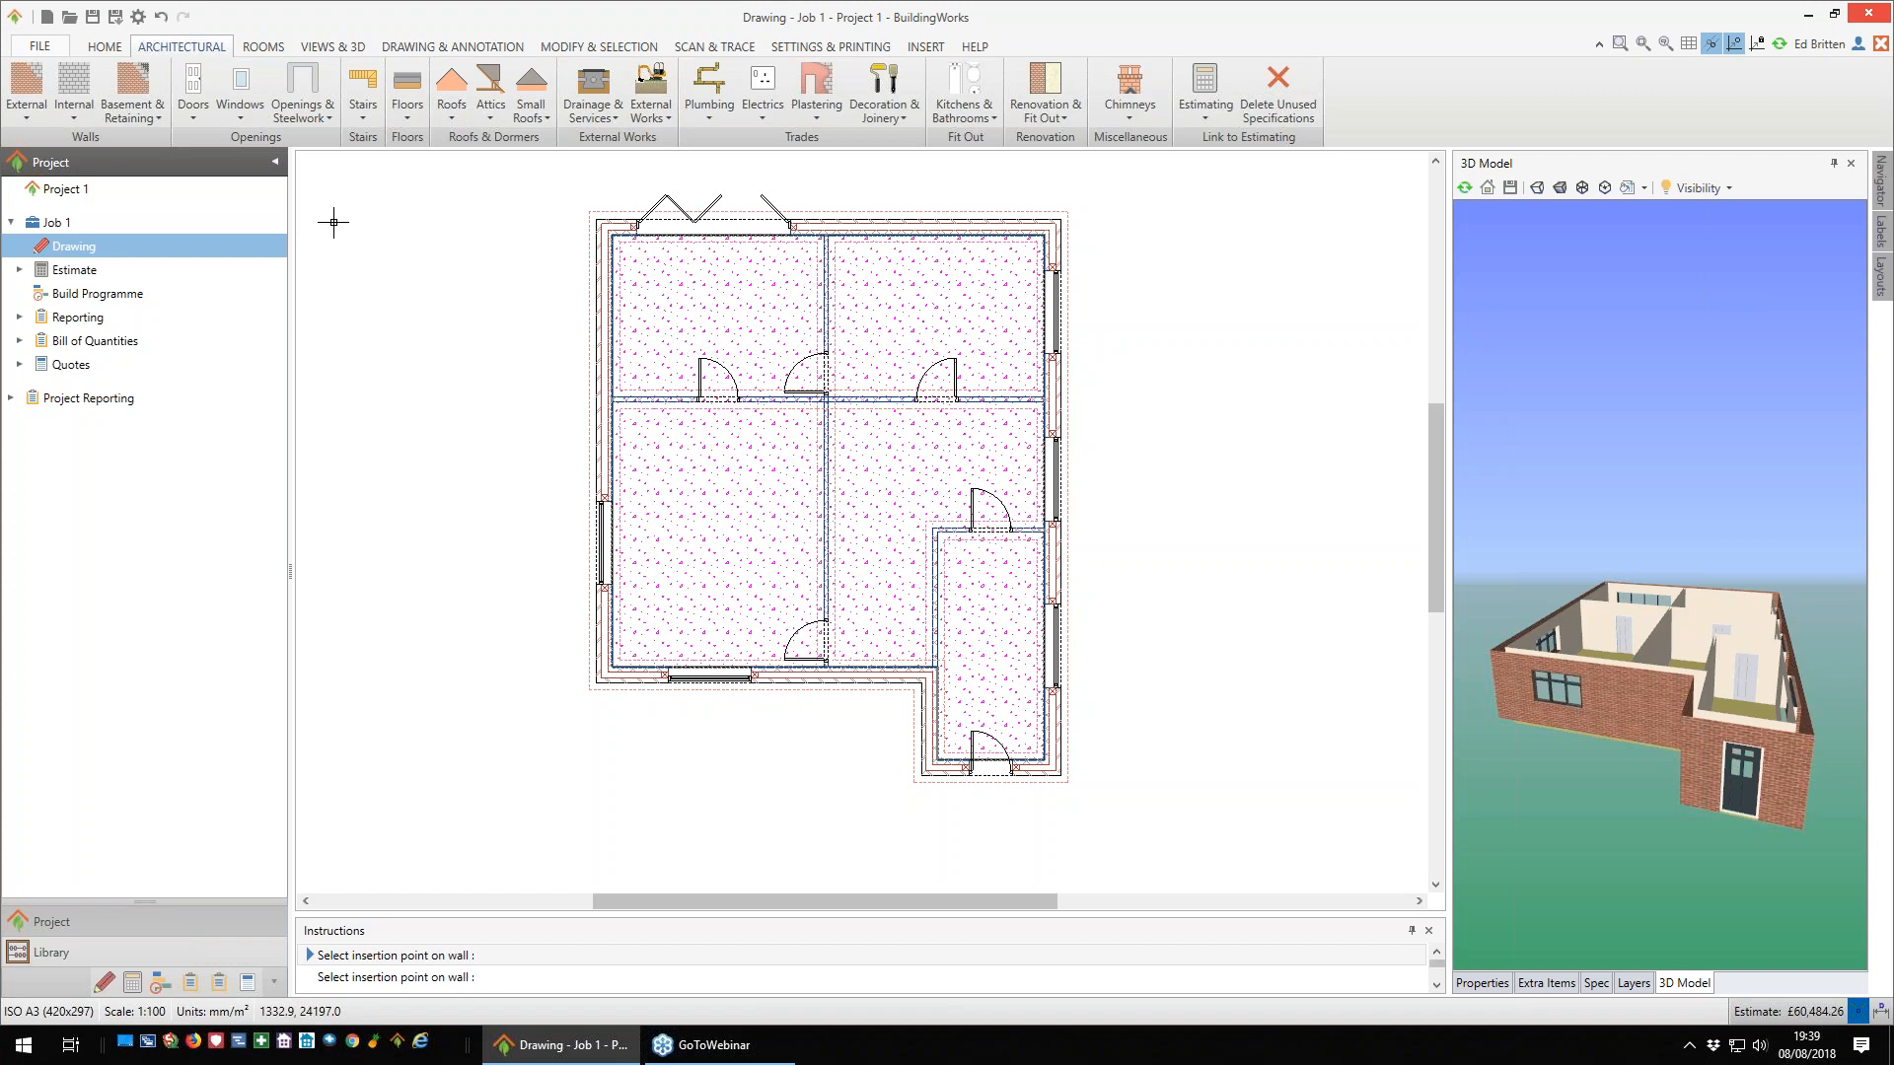
click(365, 119)
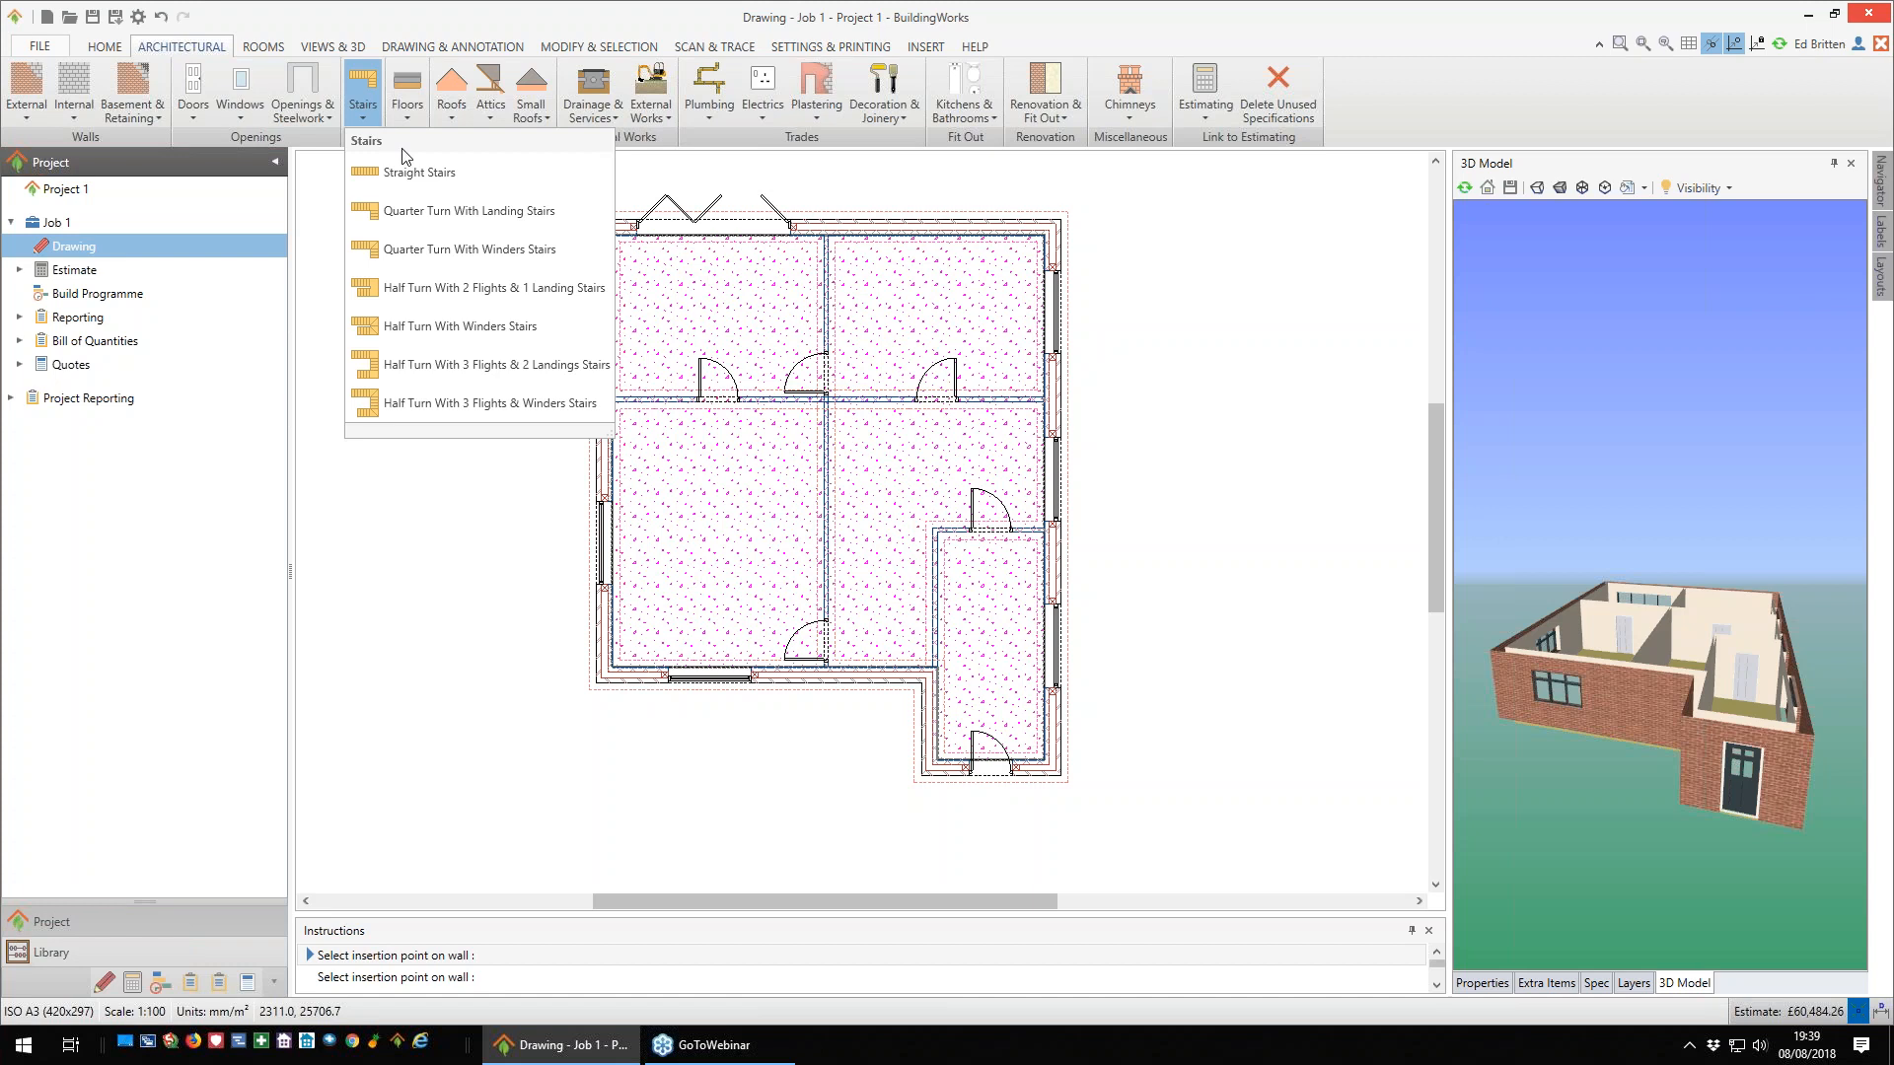
click(467, 168)
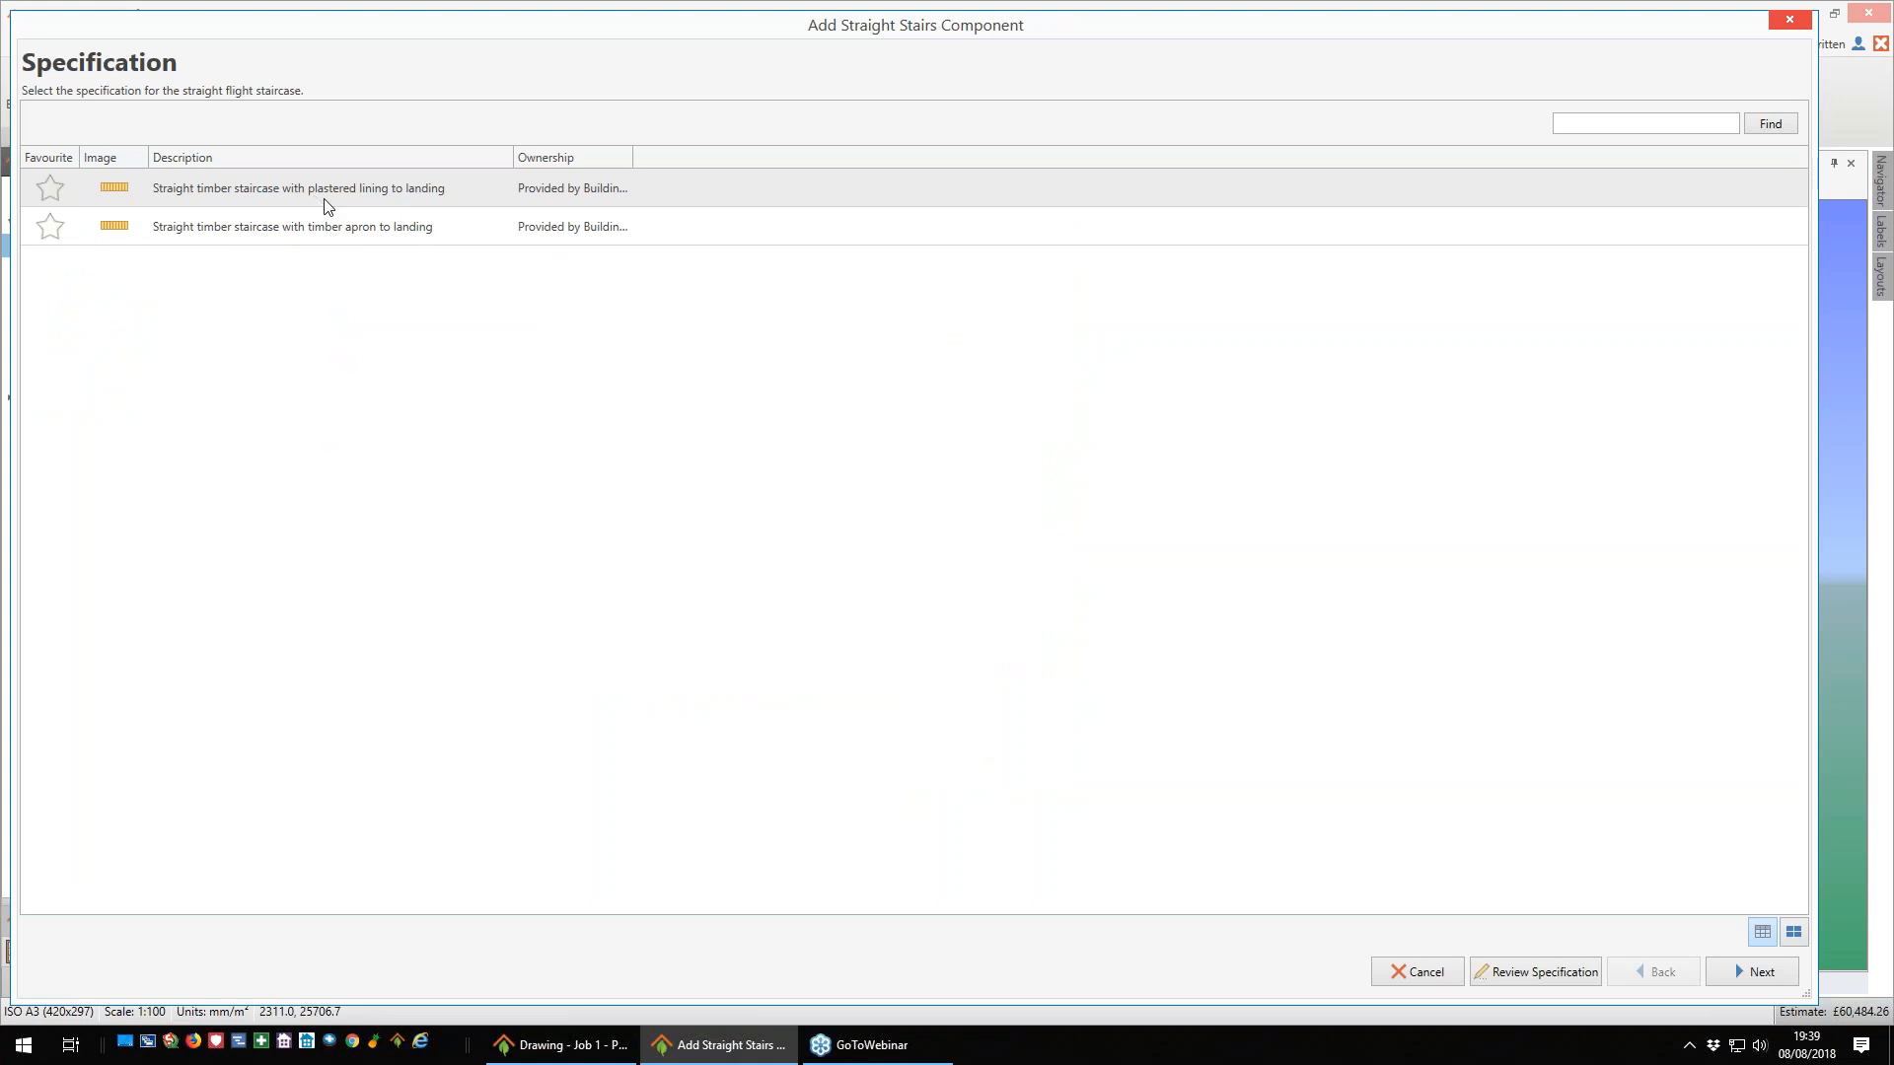
click(1752, 972)
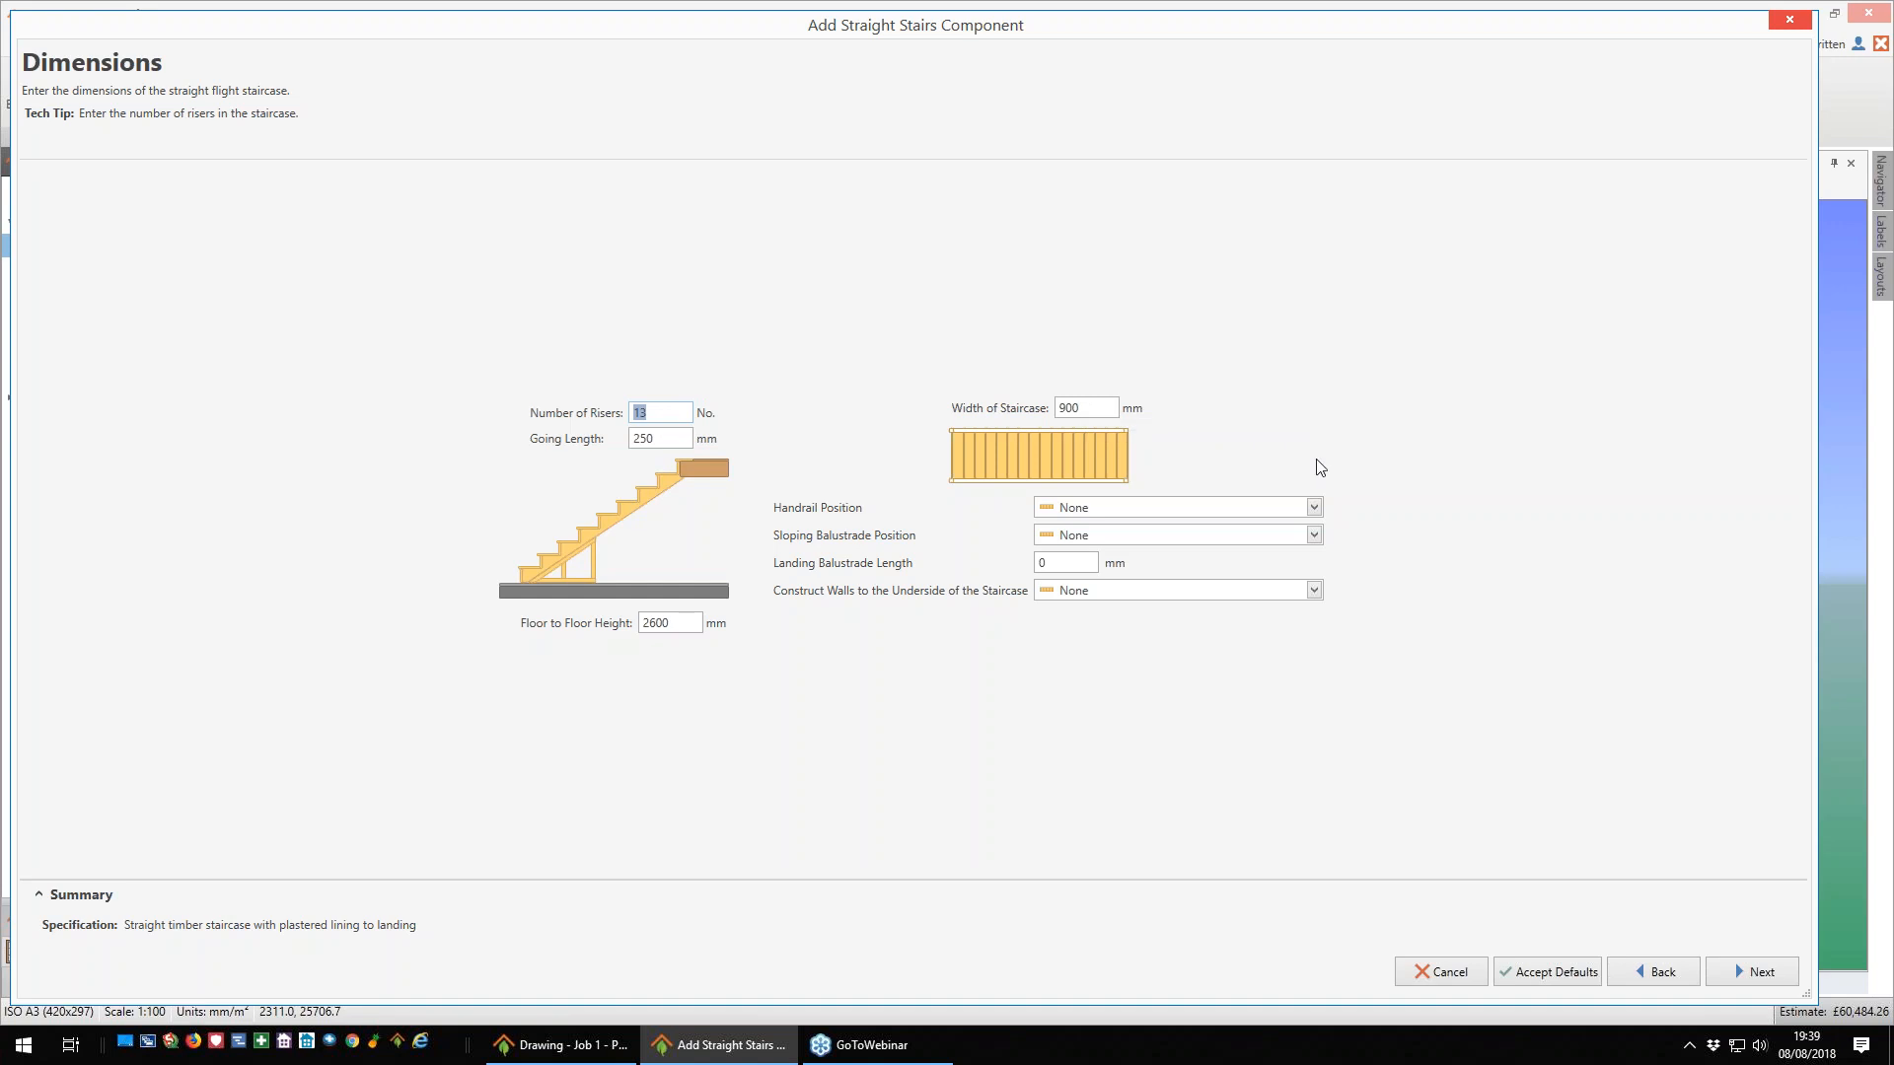
- Keep the handrail and sloping balustrade at None, construct walls under One Side of the staircase, and set the floor to floor height to 2625 mm
click(1308, 507)
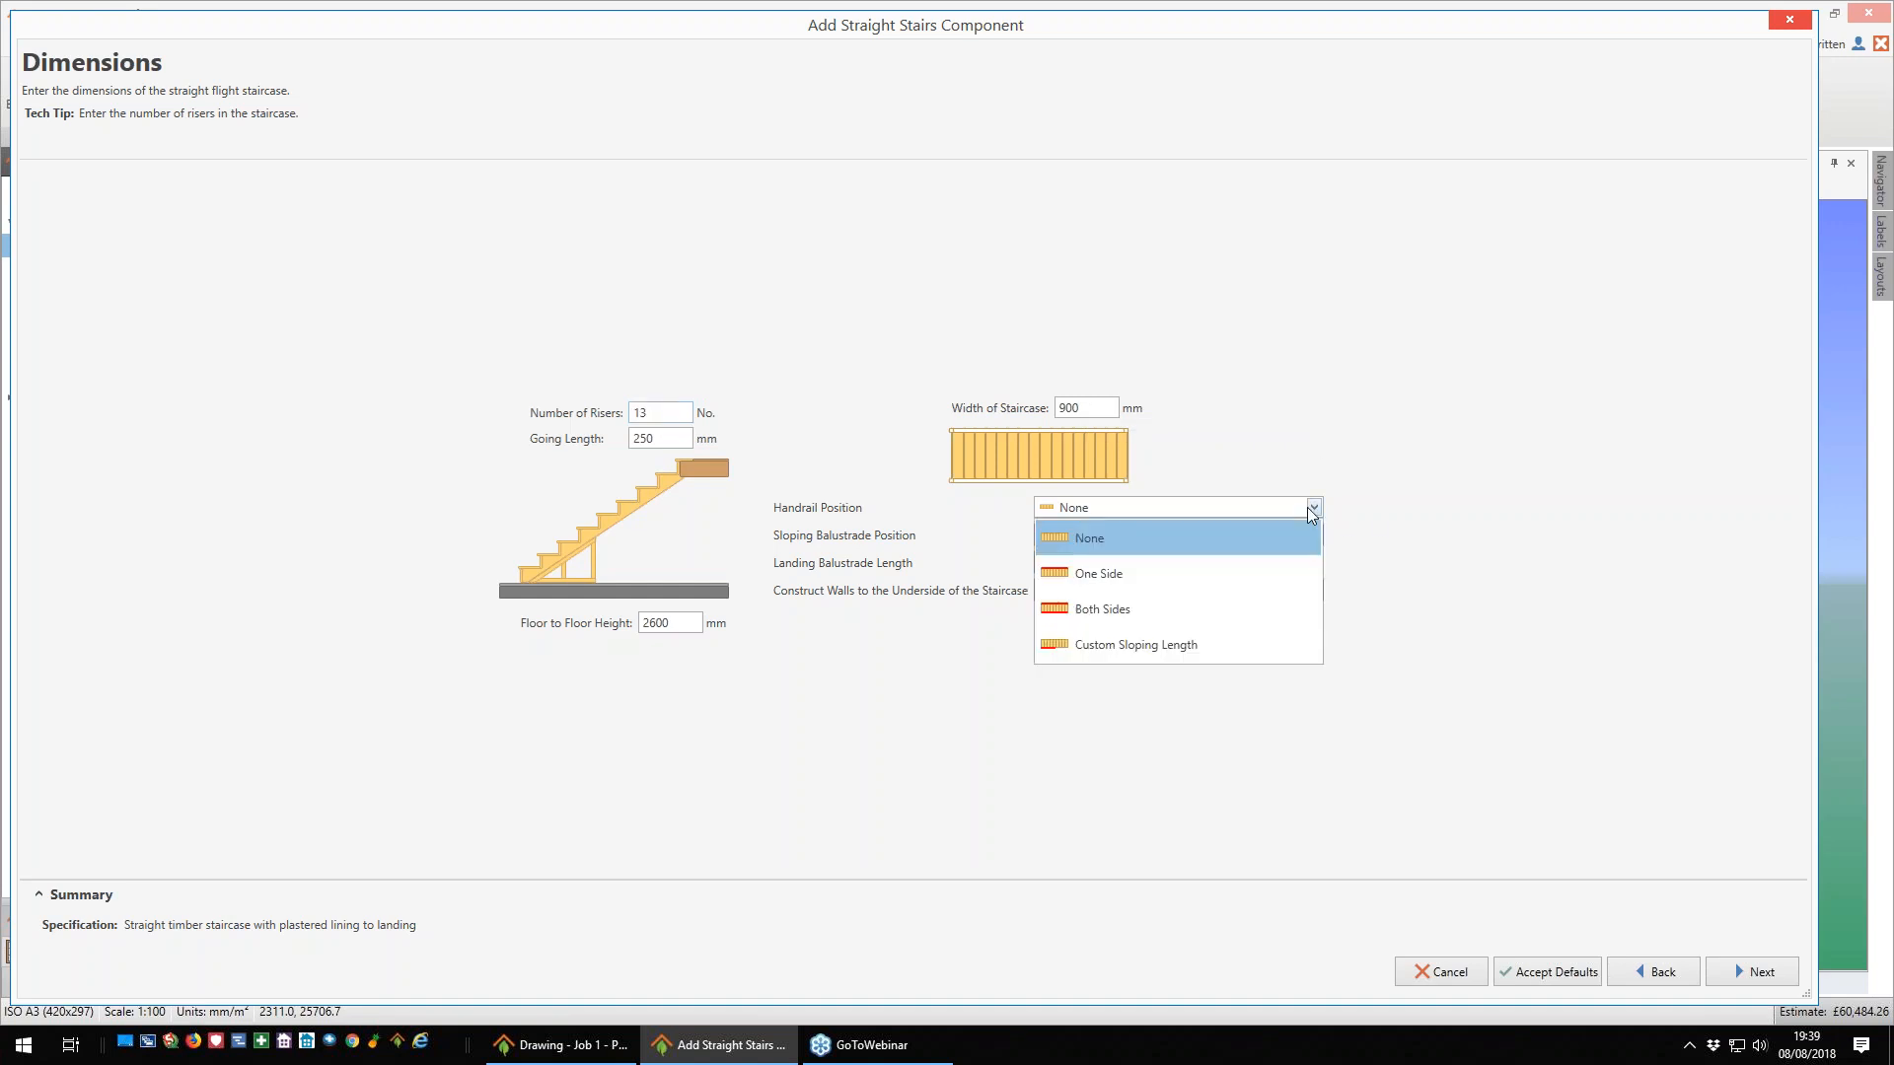
click(1377, 460)
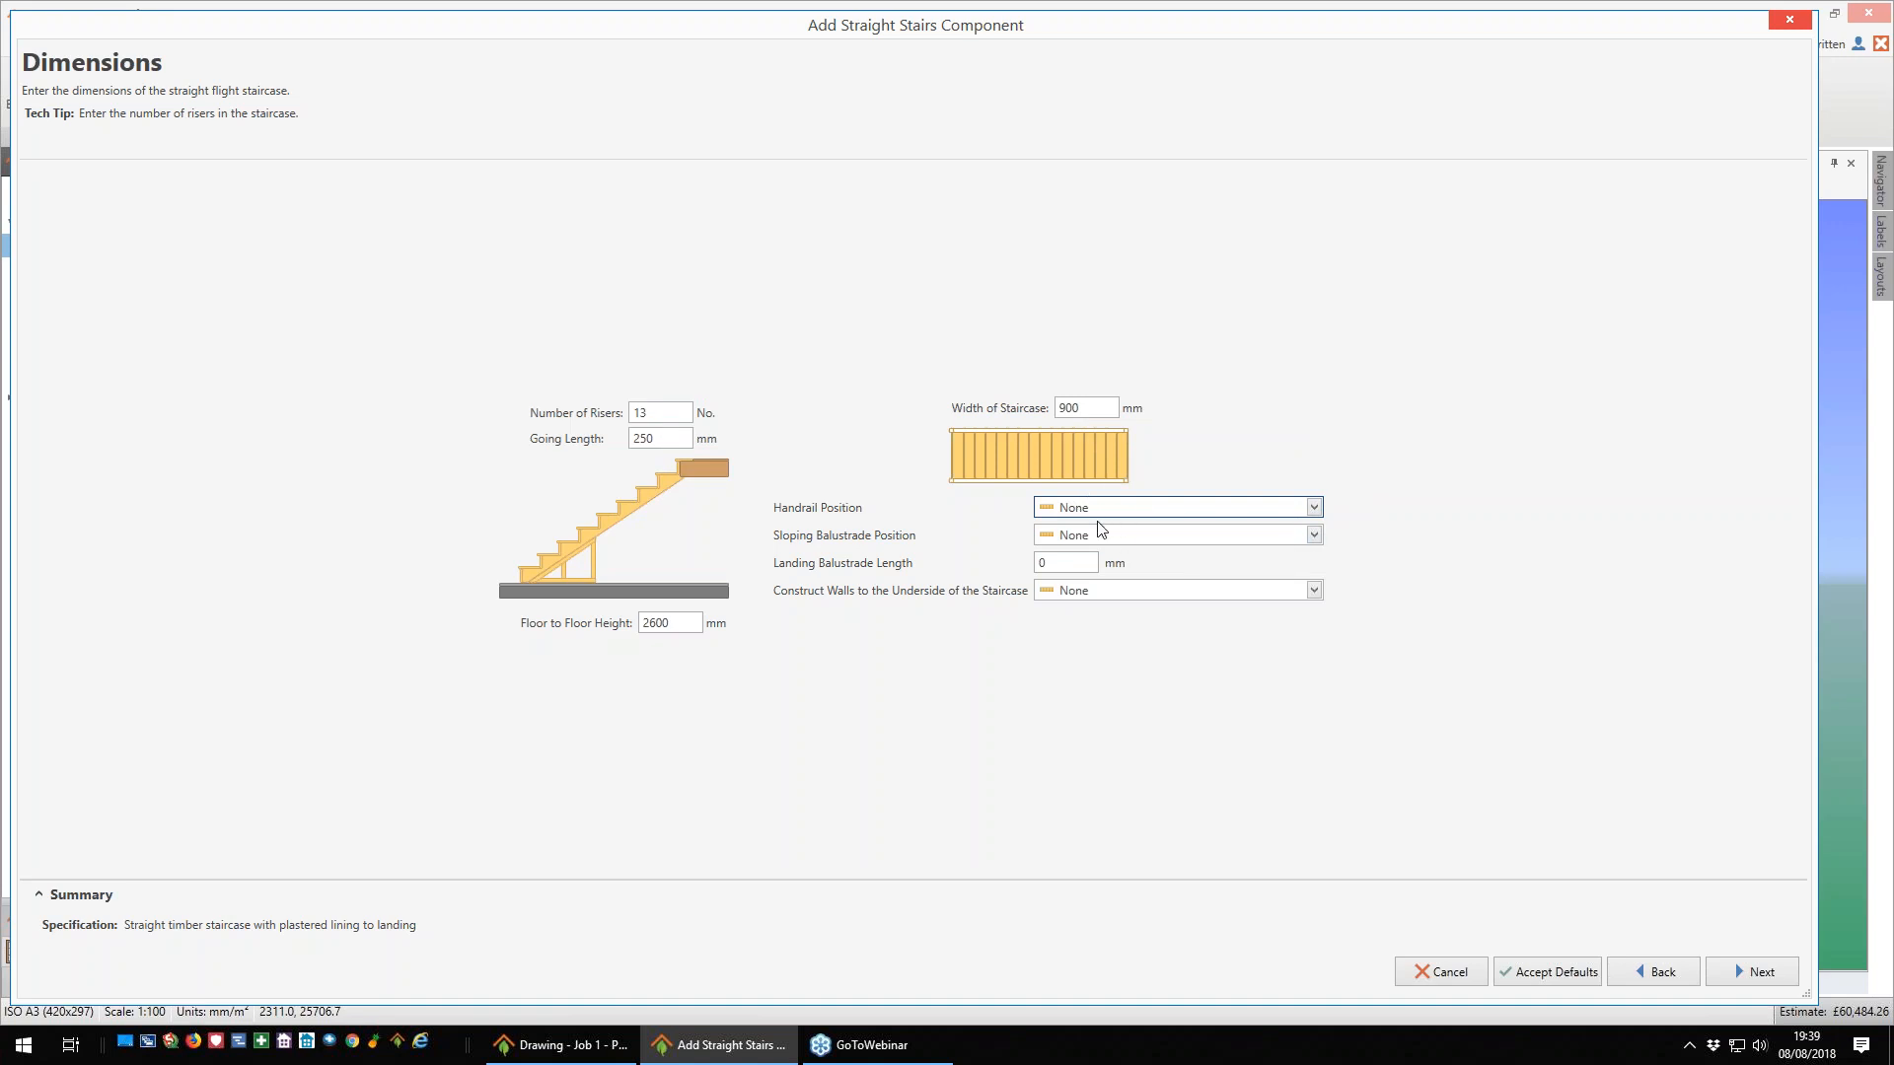
click(1312, 534)
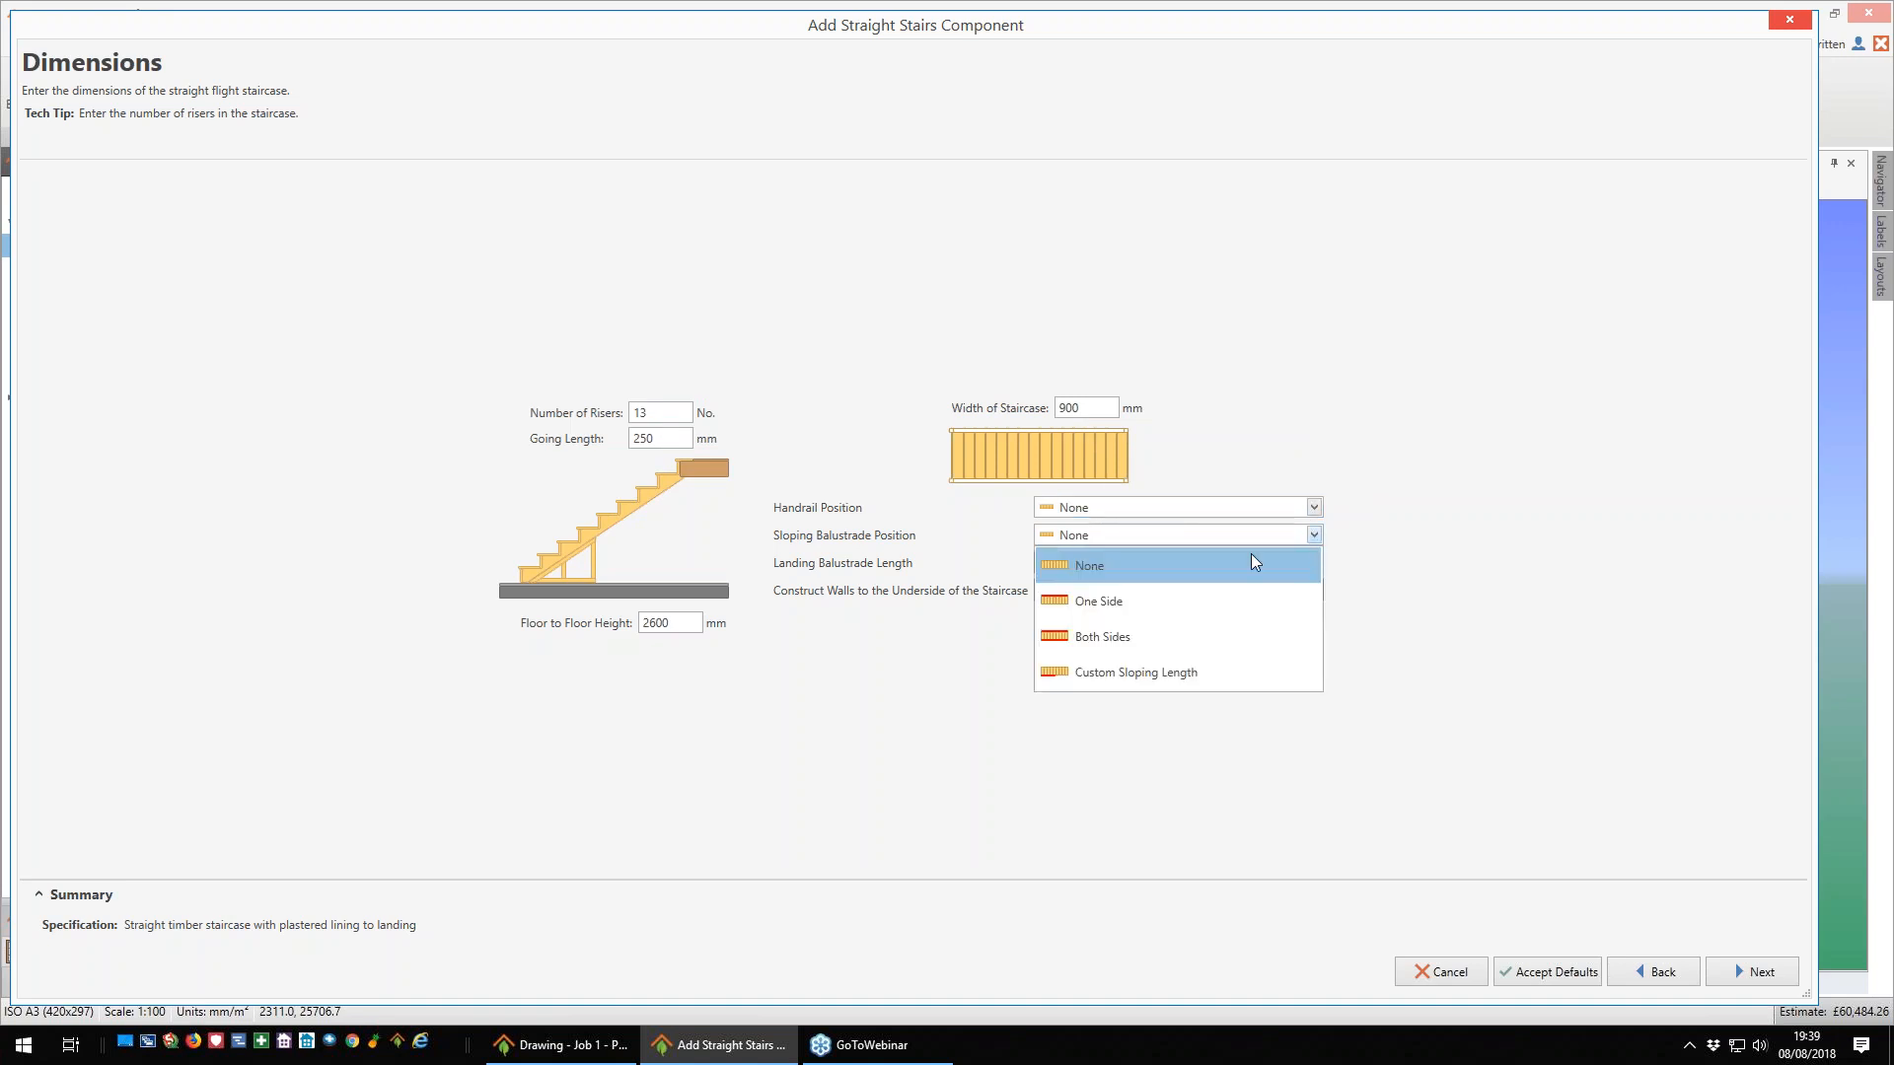
click(1394, 621)
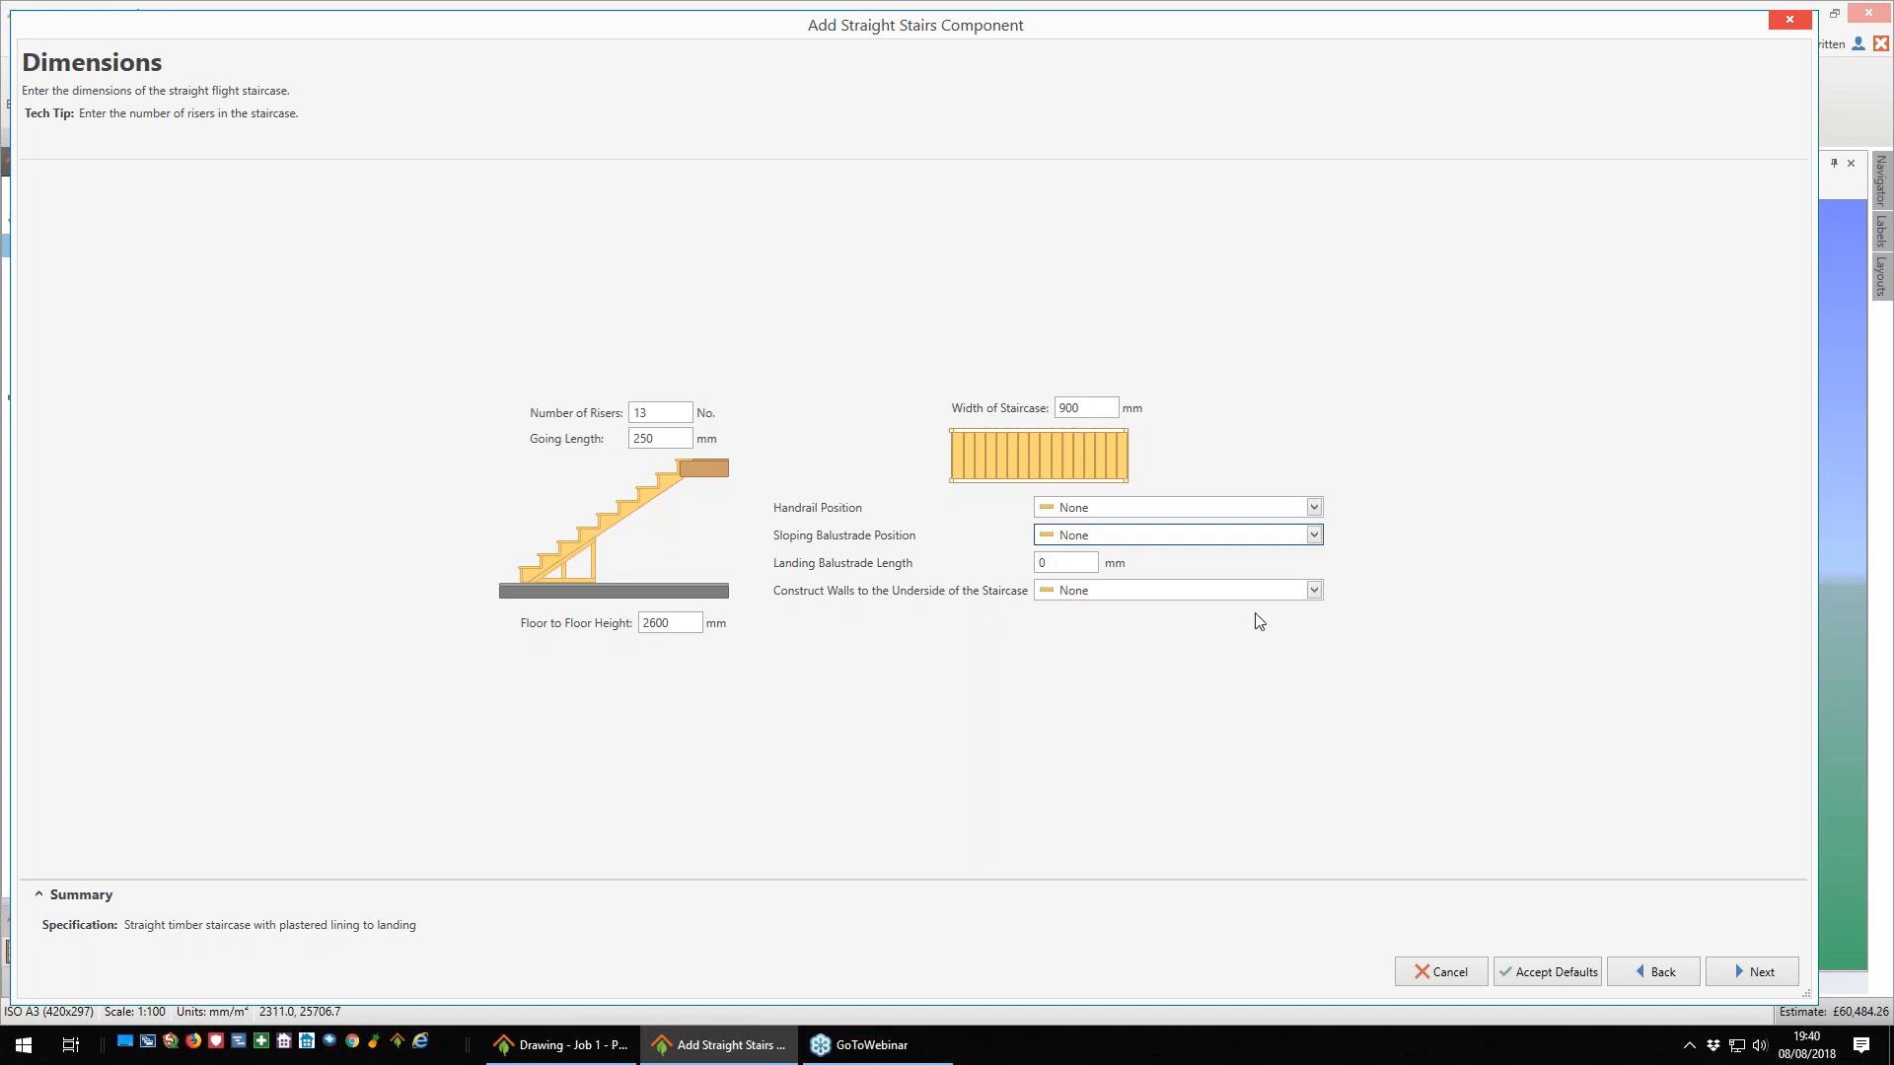
click(1314, 592)
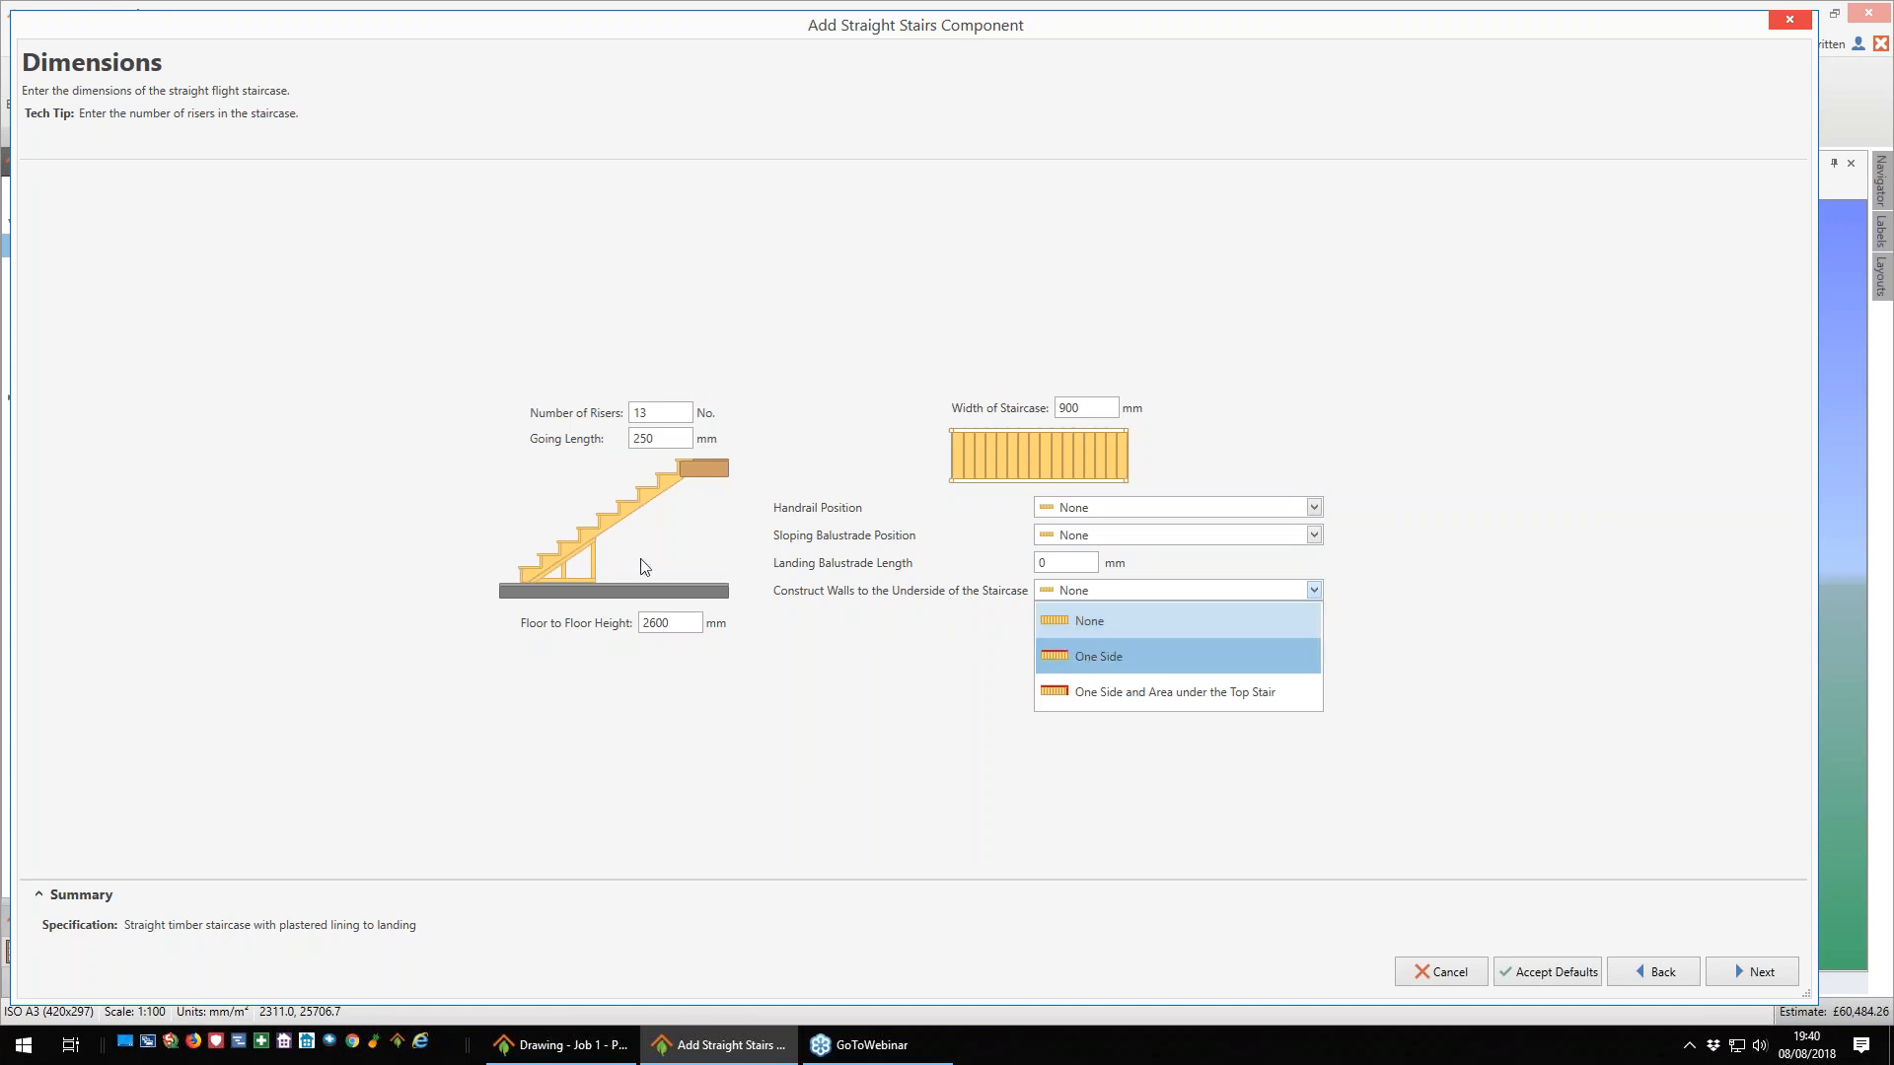
click(1107, 658)
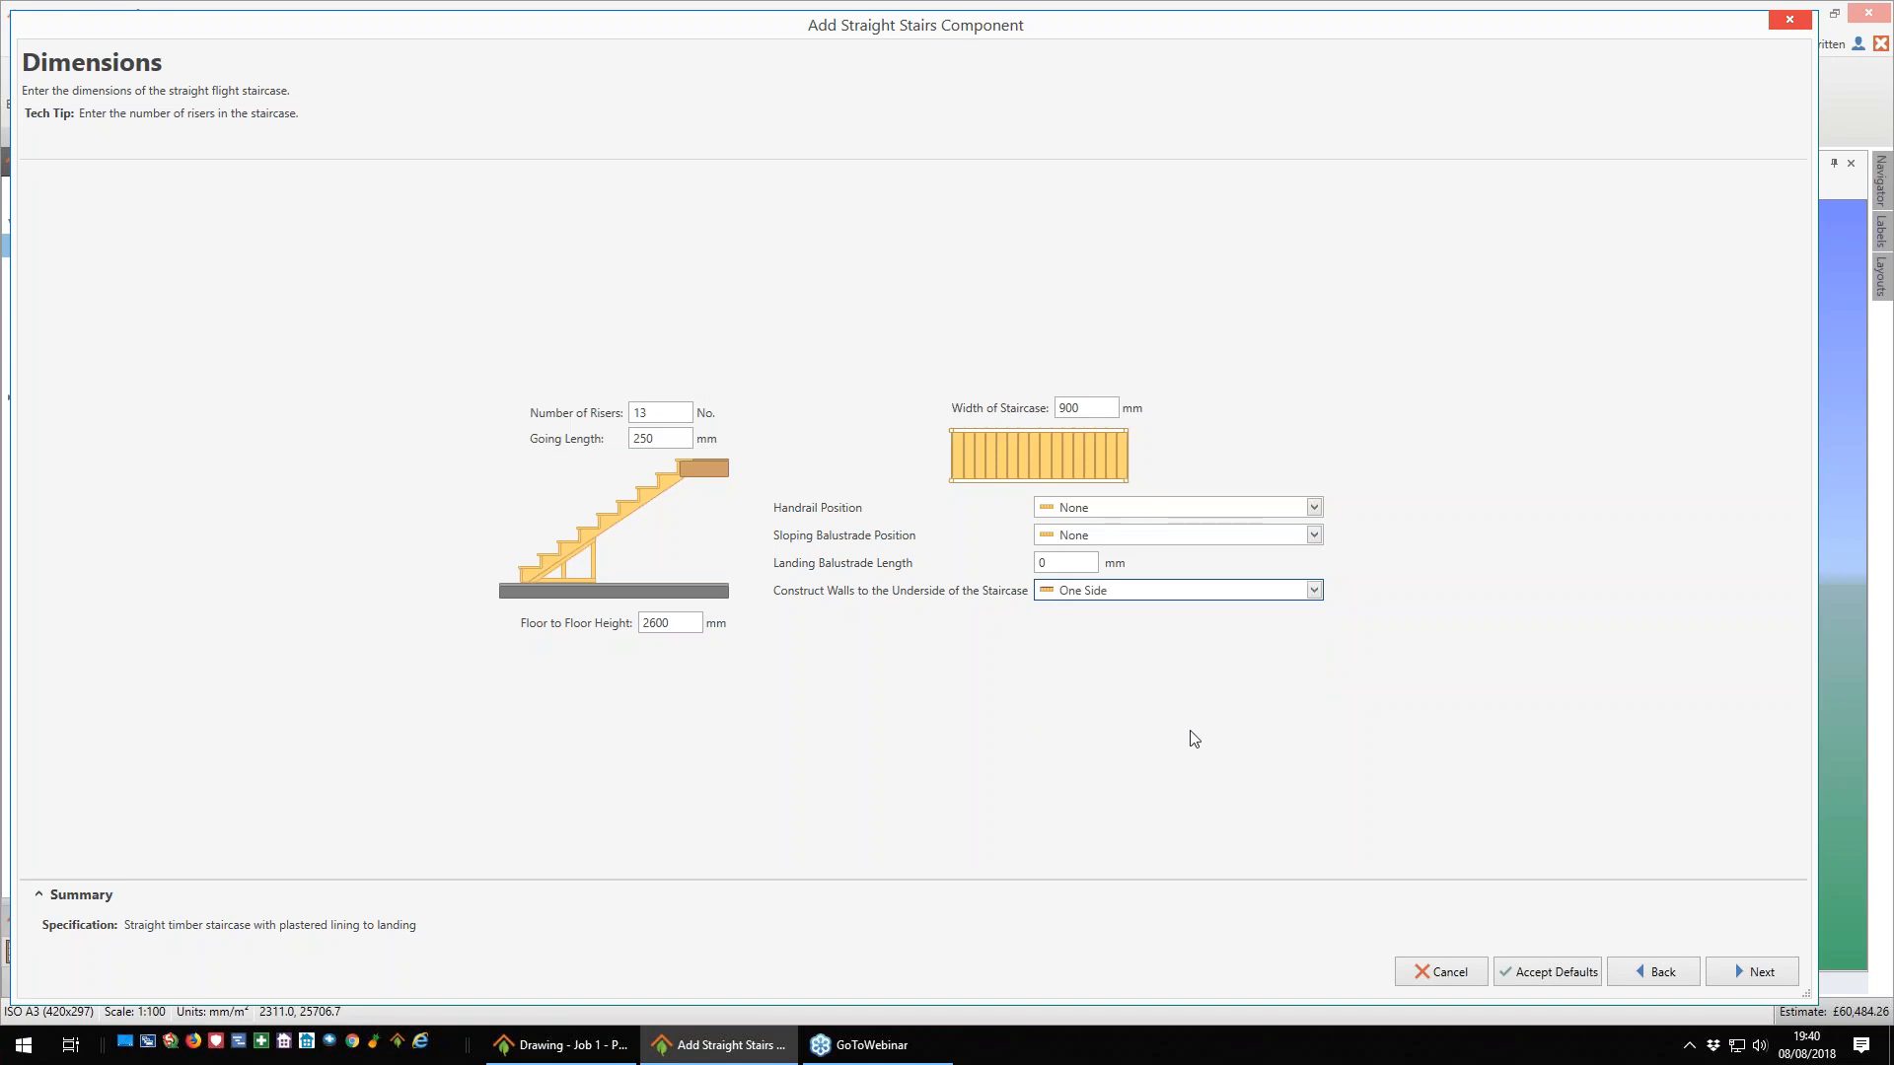
click(677, 625)
text(26)
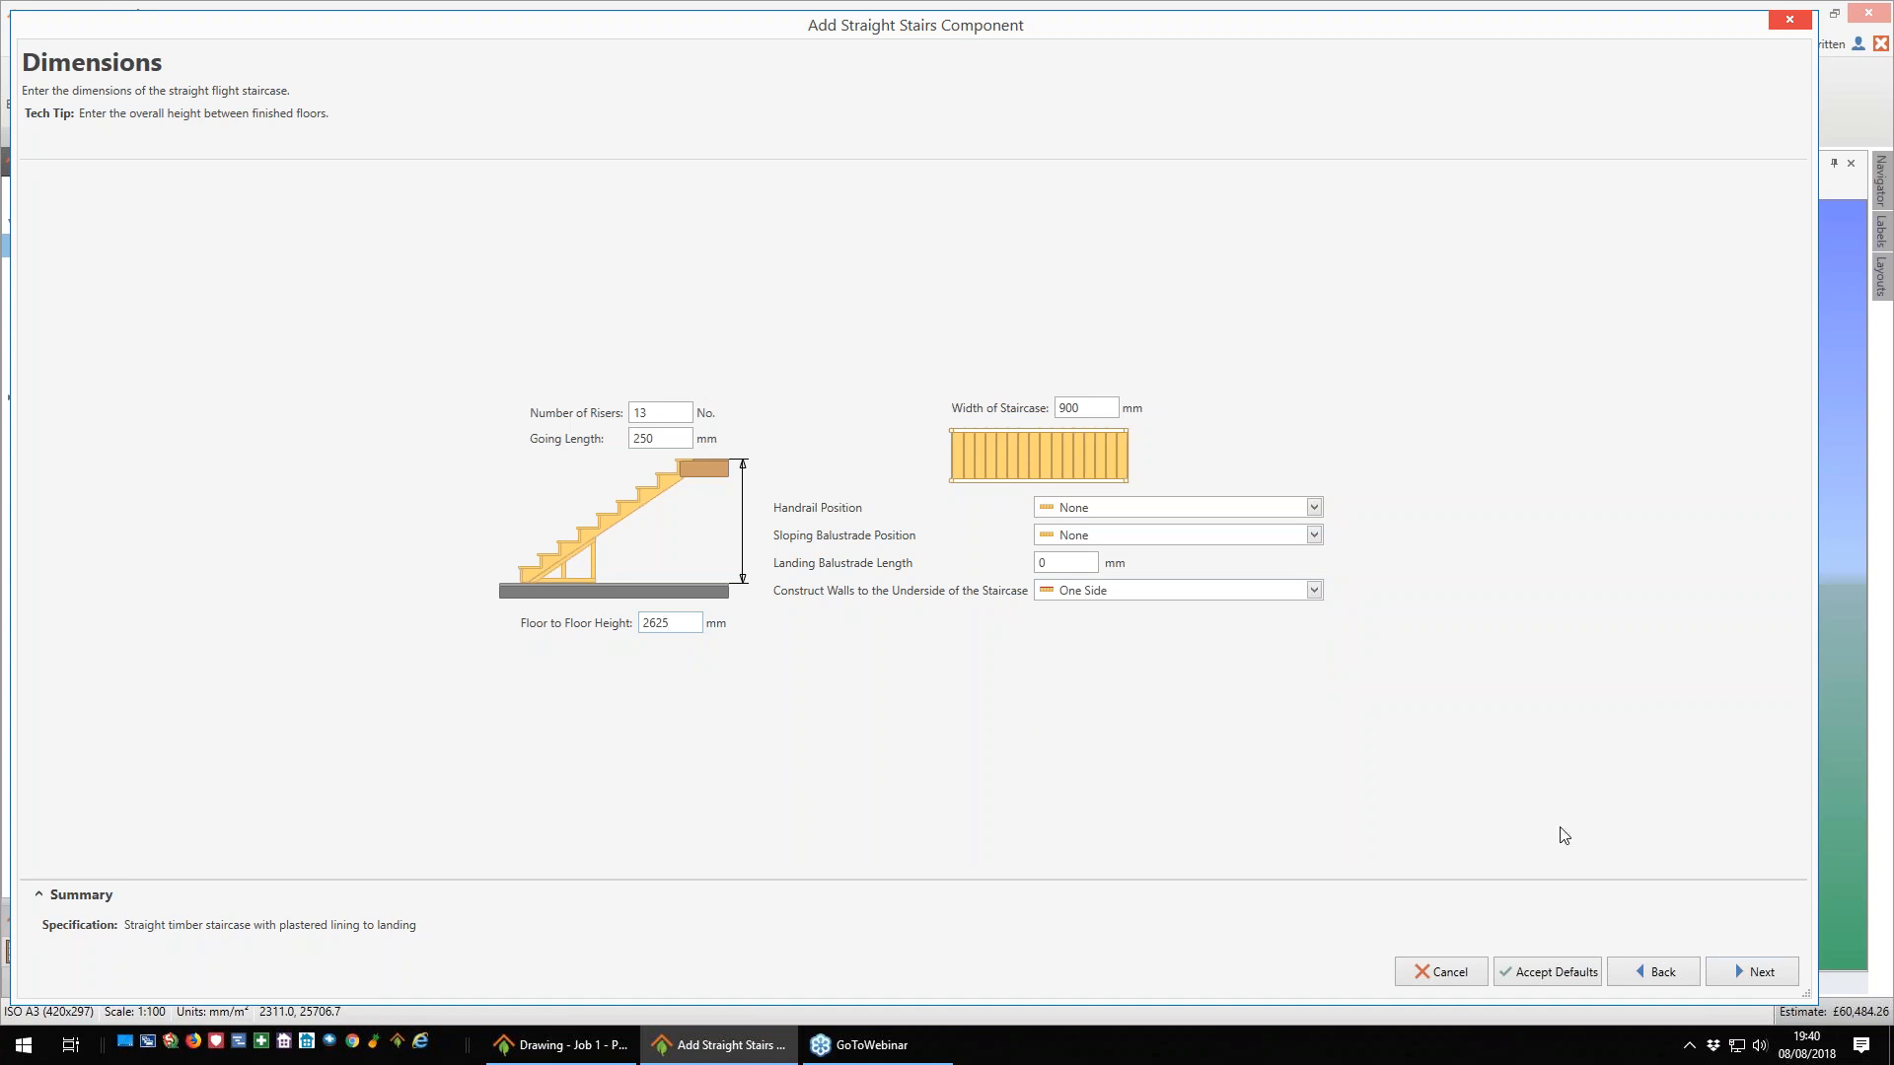
- Accept the £500.00 Known Price staircase allowance and place the stairs along the lower-left room's top wall, with the landing end at the central wall
click(1759, 975)
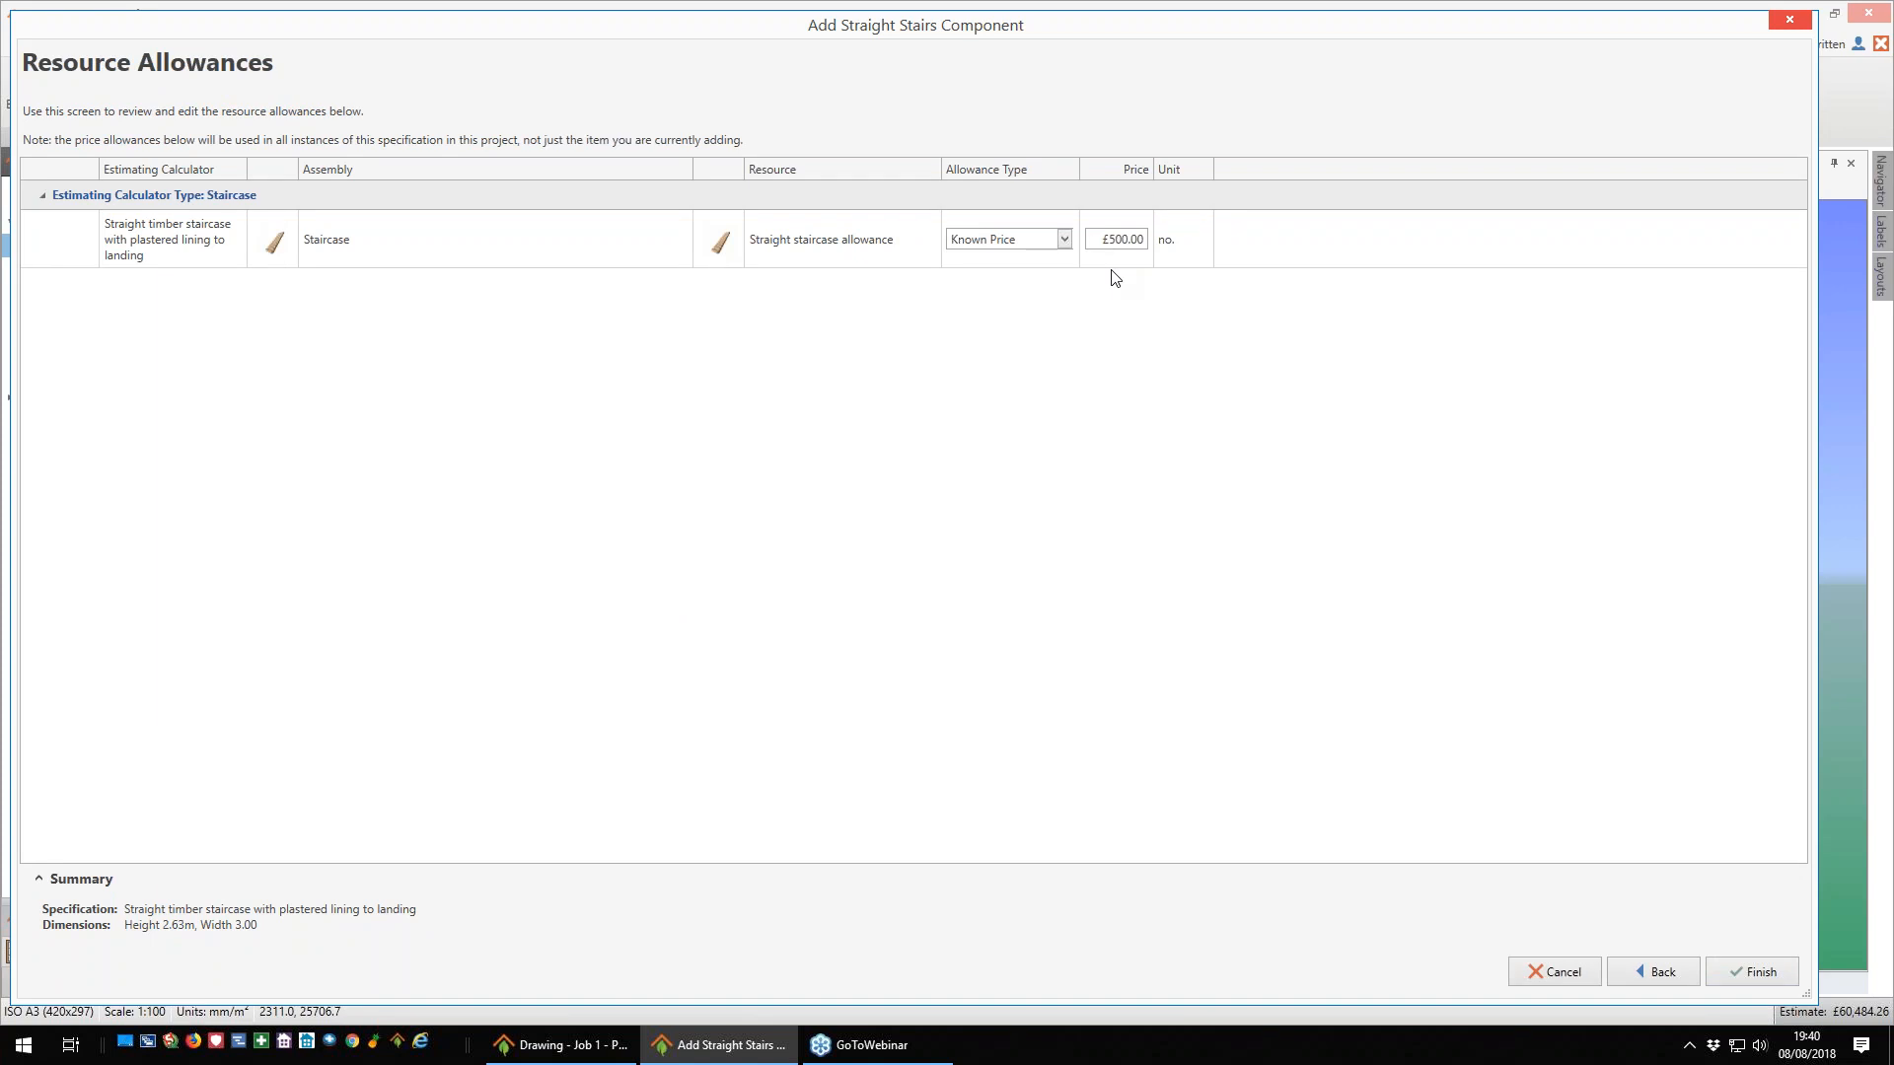
click(1773, 975)
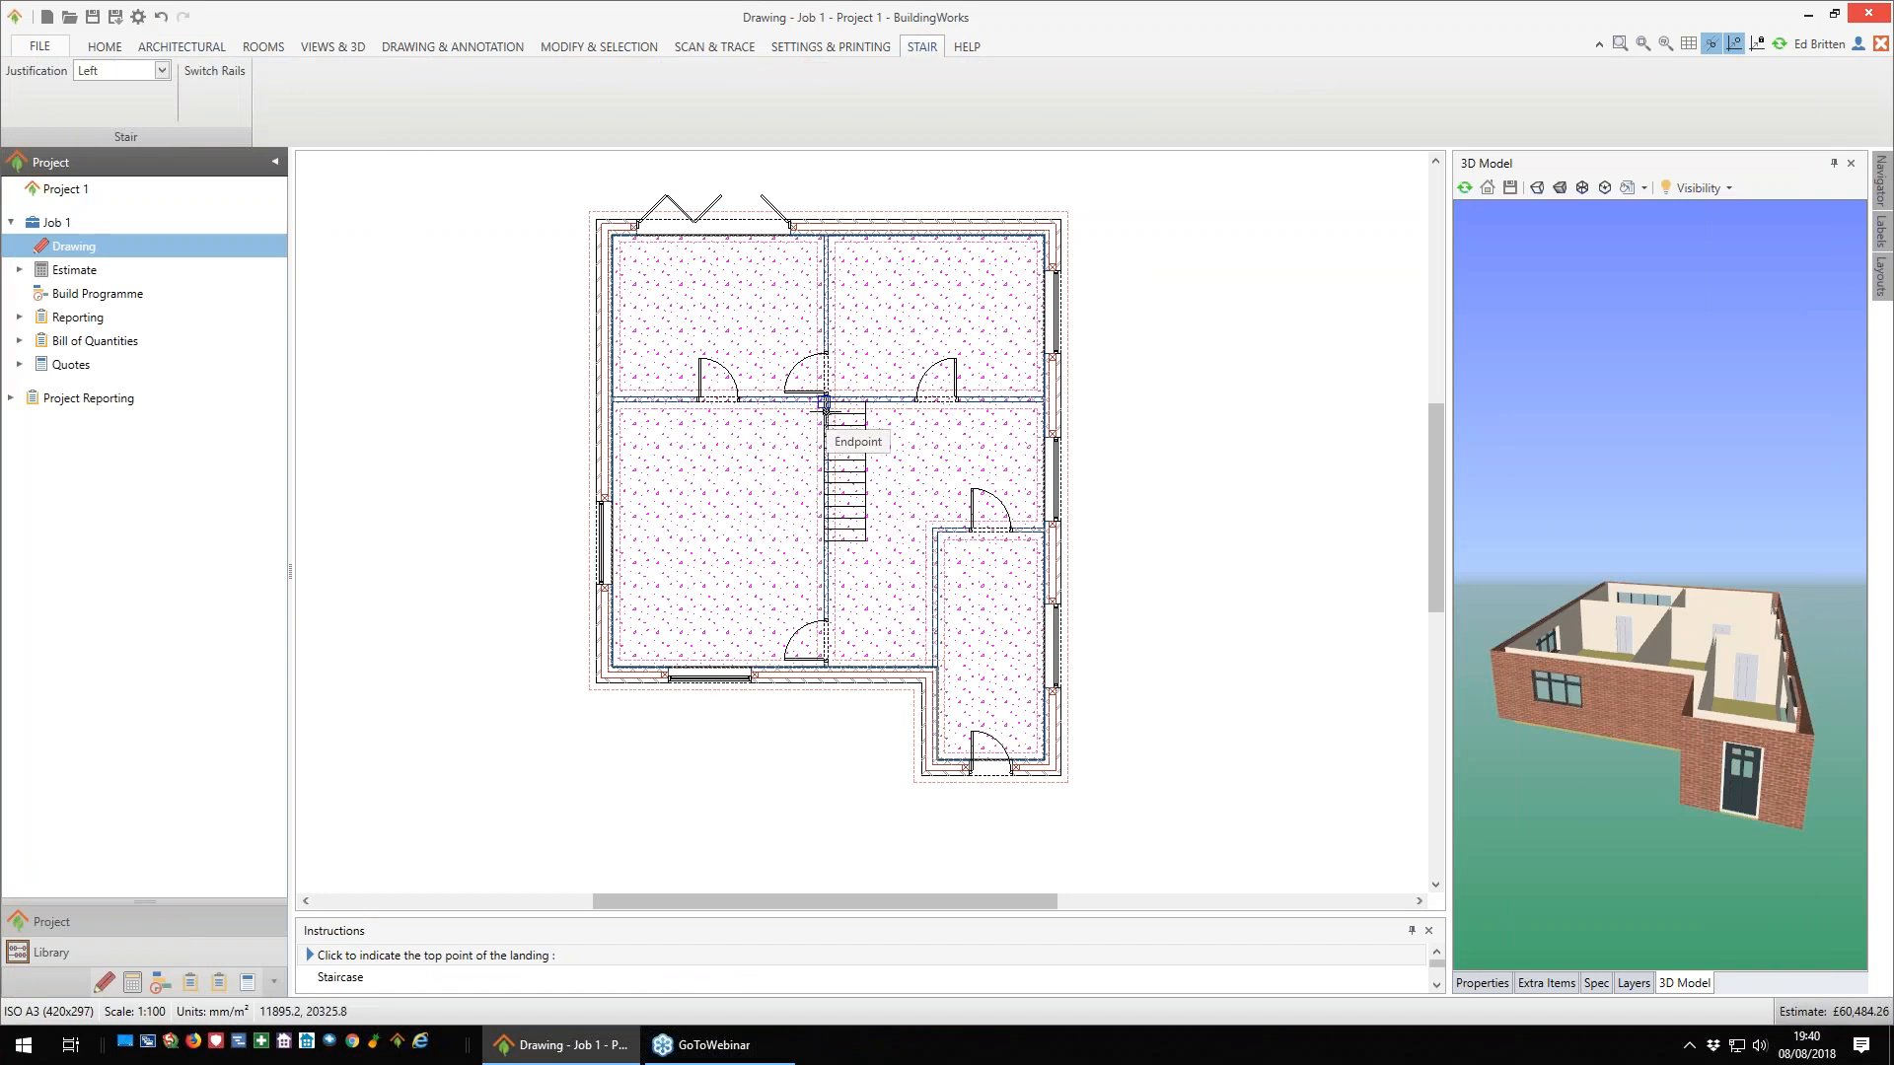
click(826, 410)
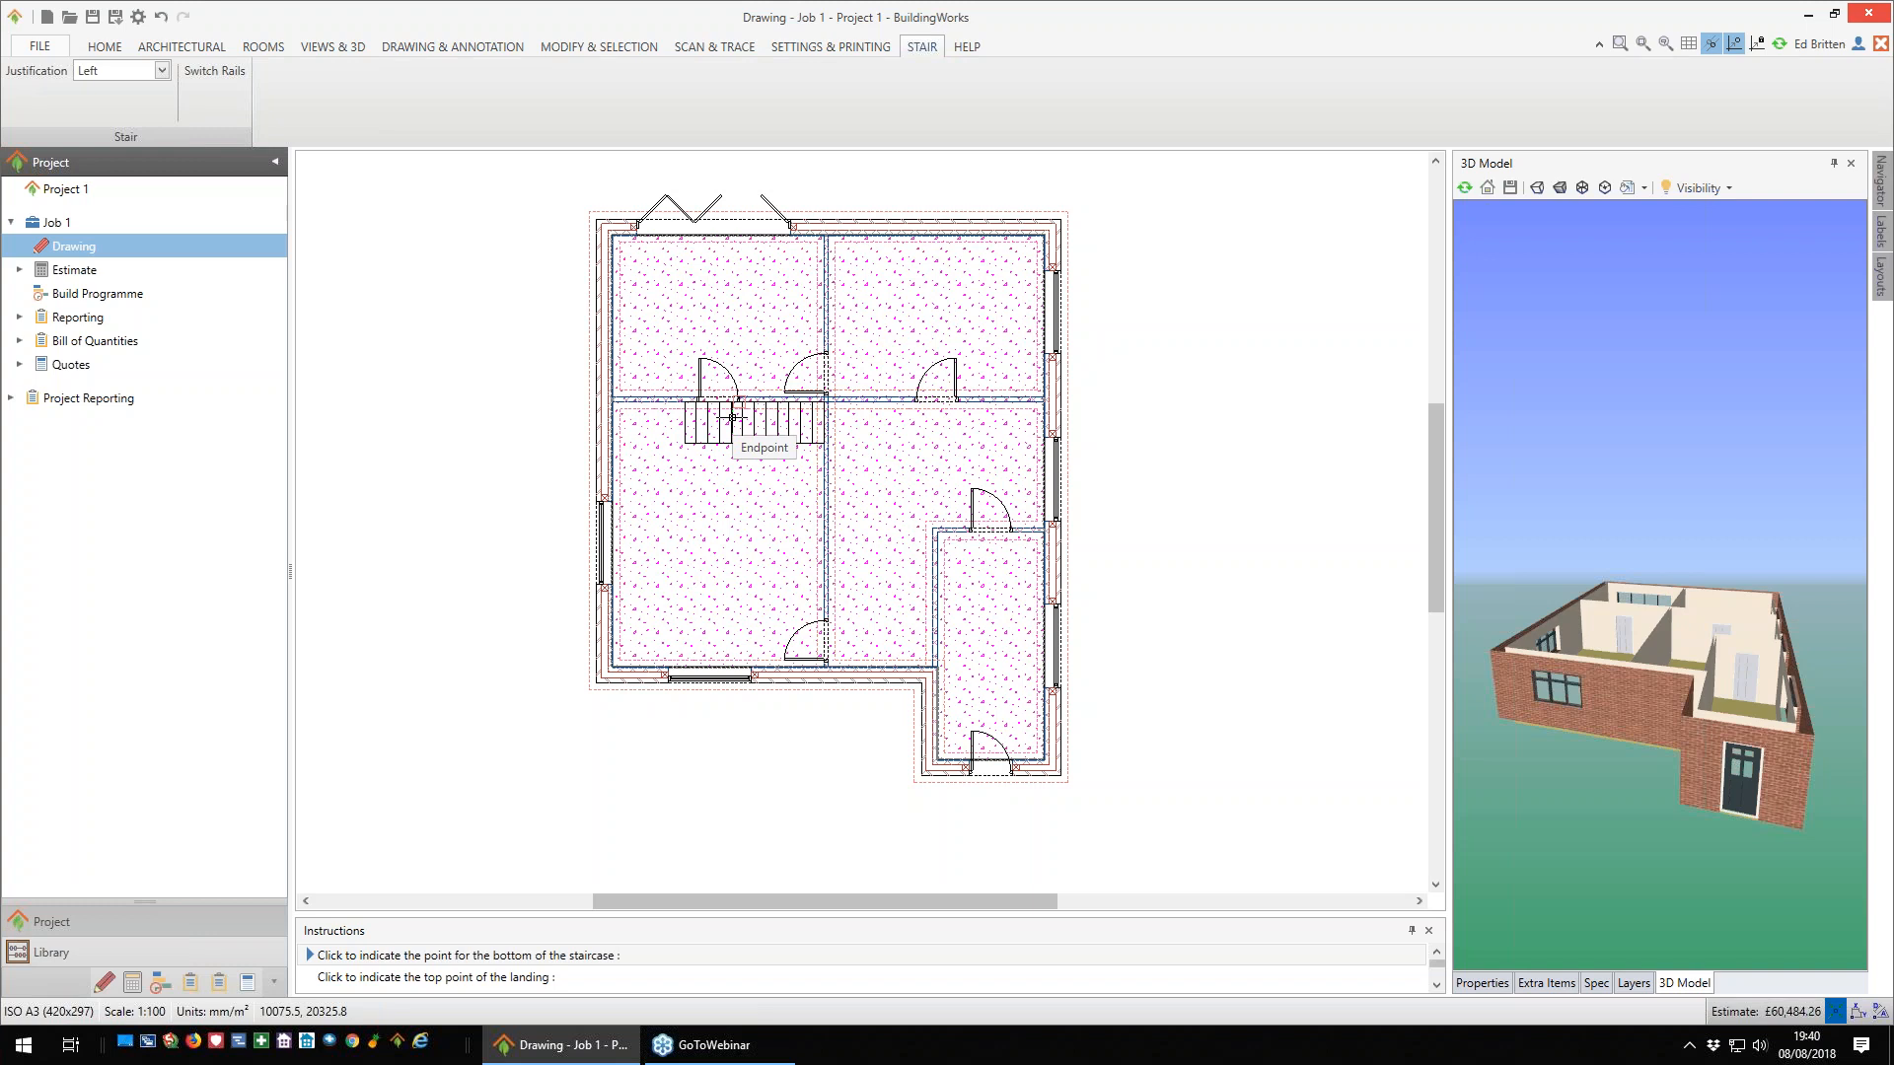
click(732, 418)
- Delete the internal door behind the staircase in the wall between the upper-left and lower-left rooms
scroll(664, 376, up, 2)
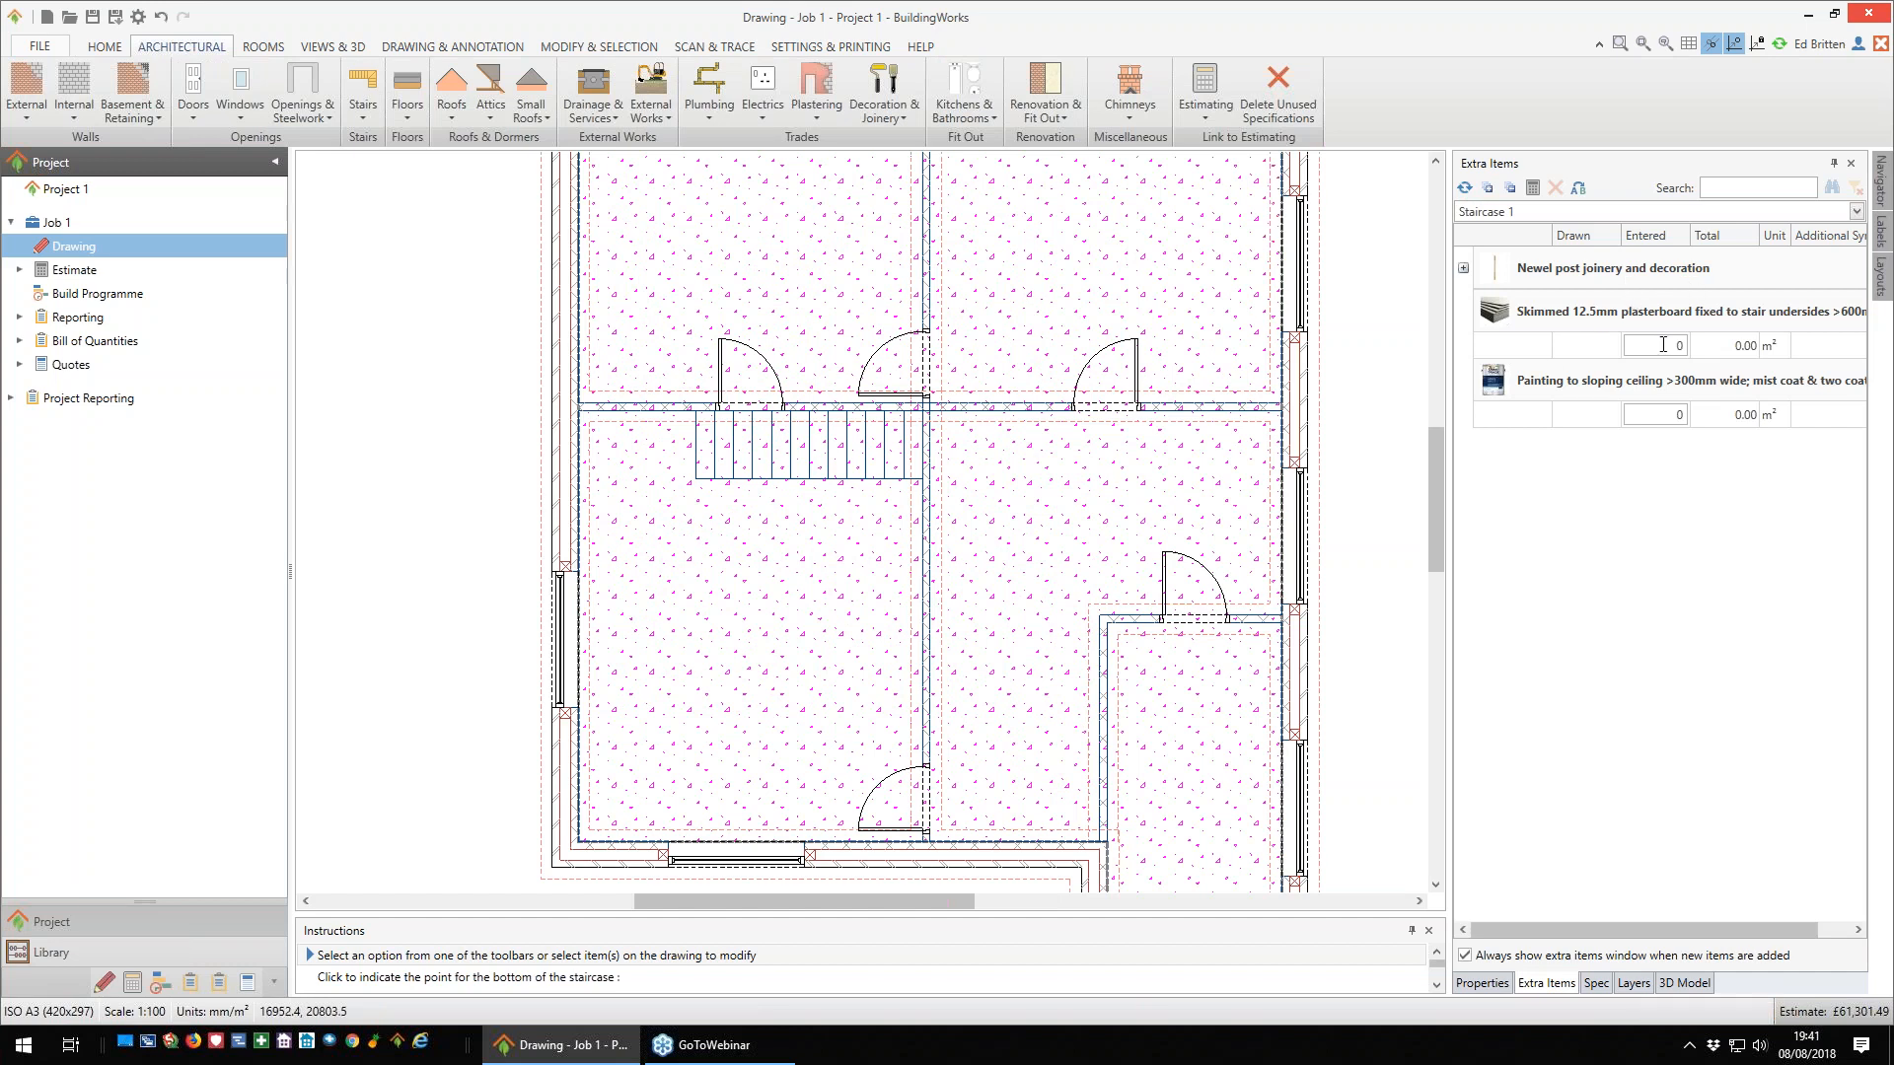
click(721, 369)
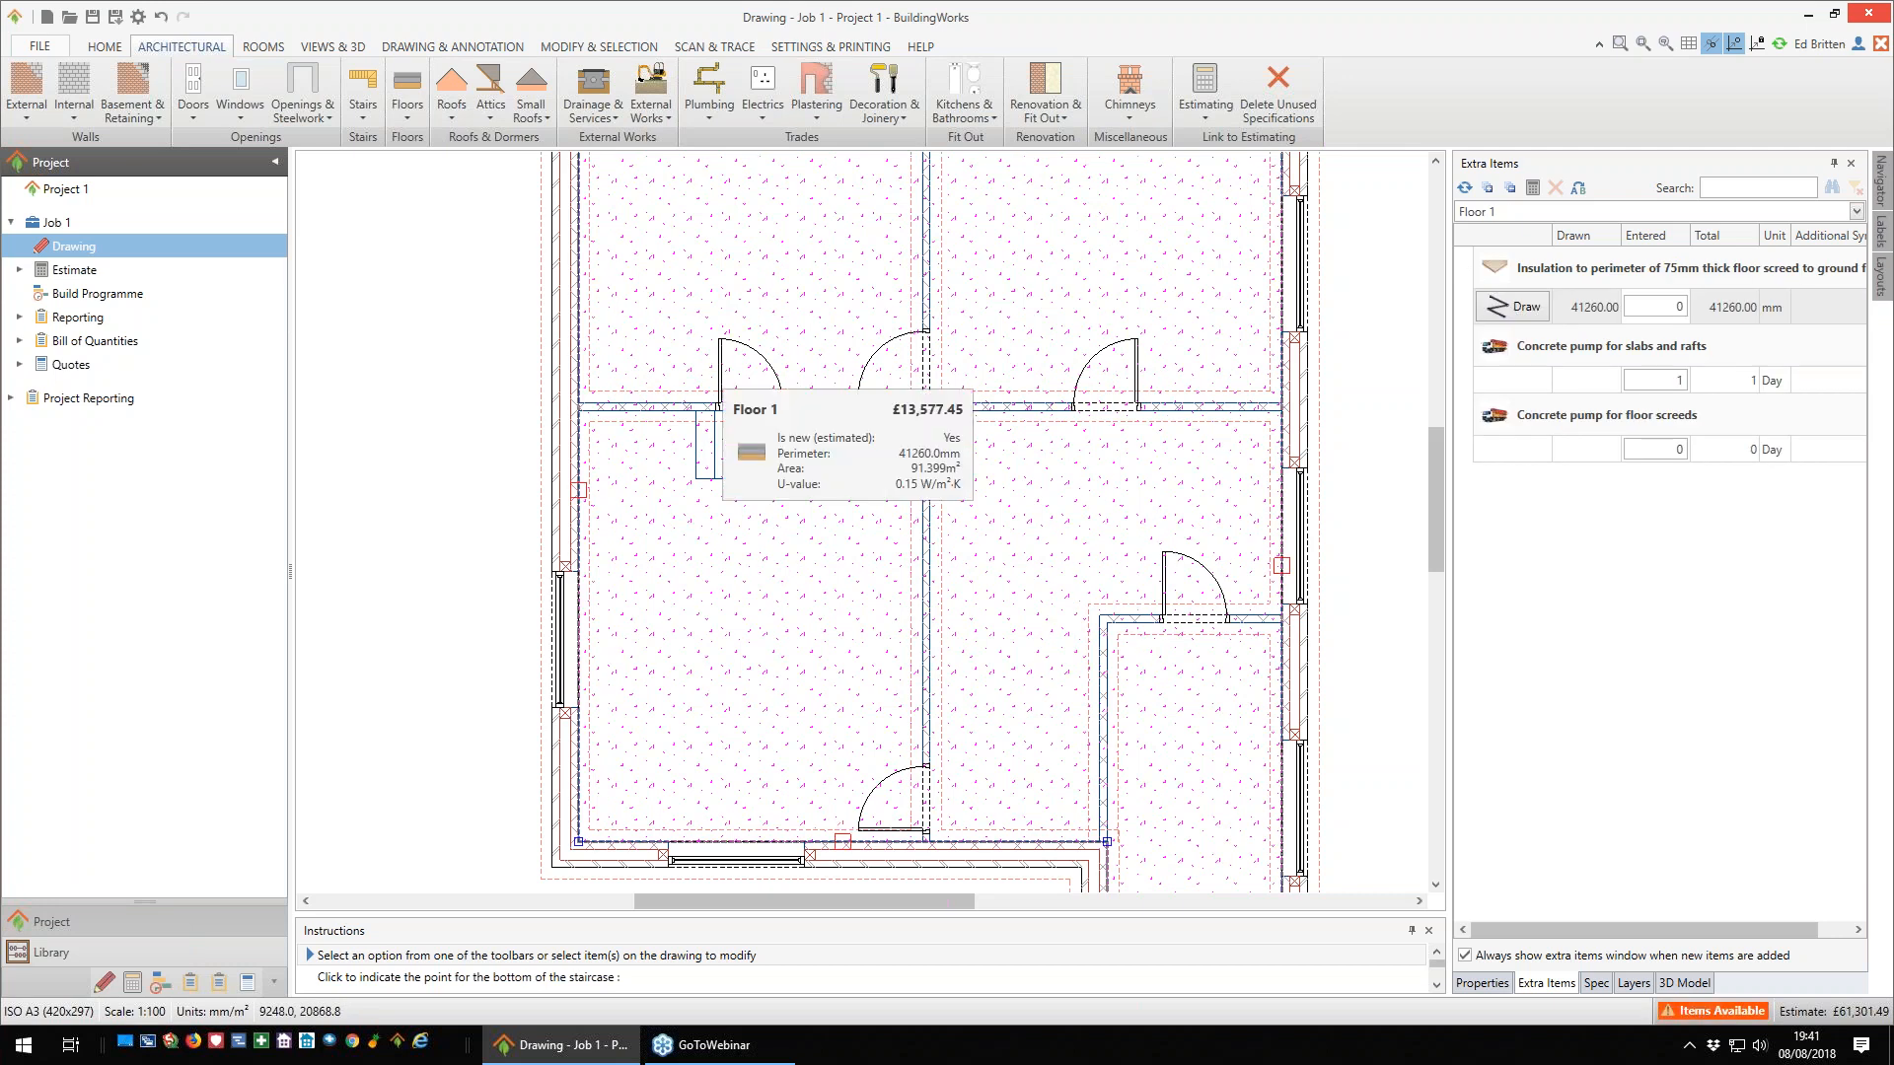
key(Escape)
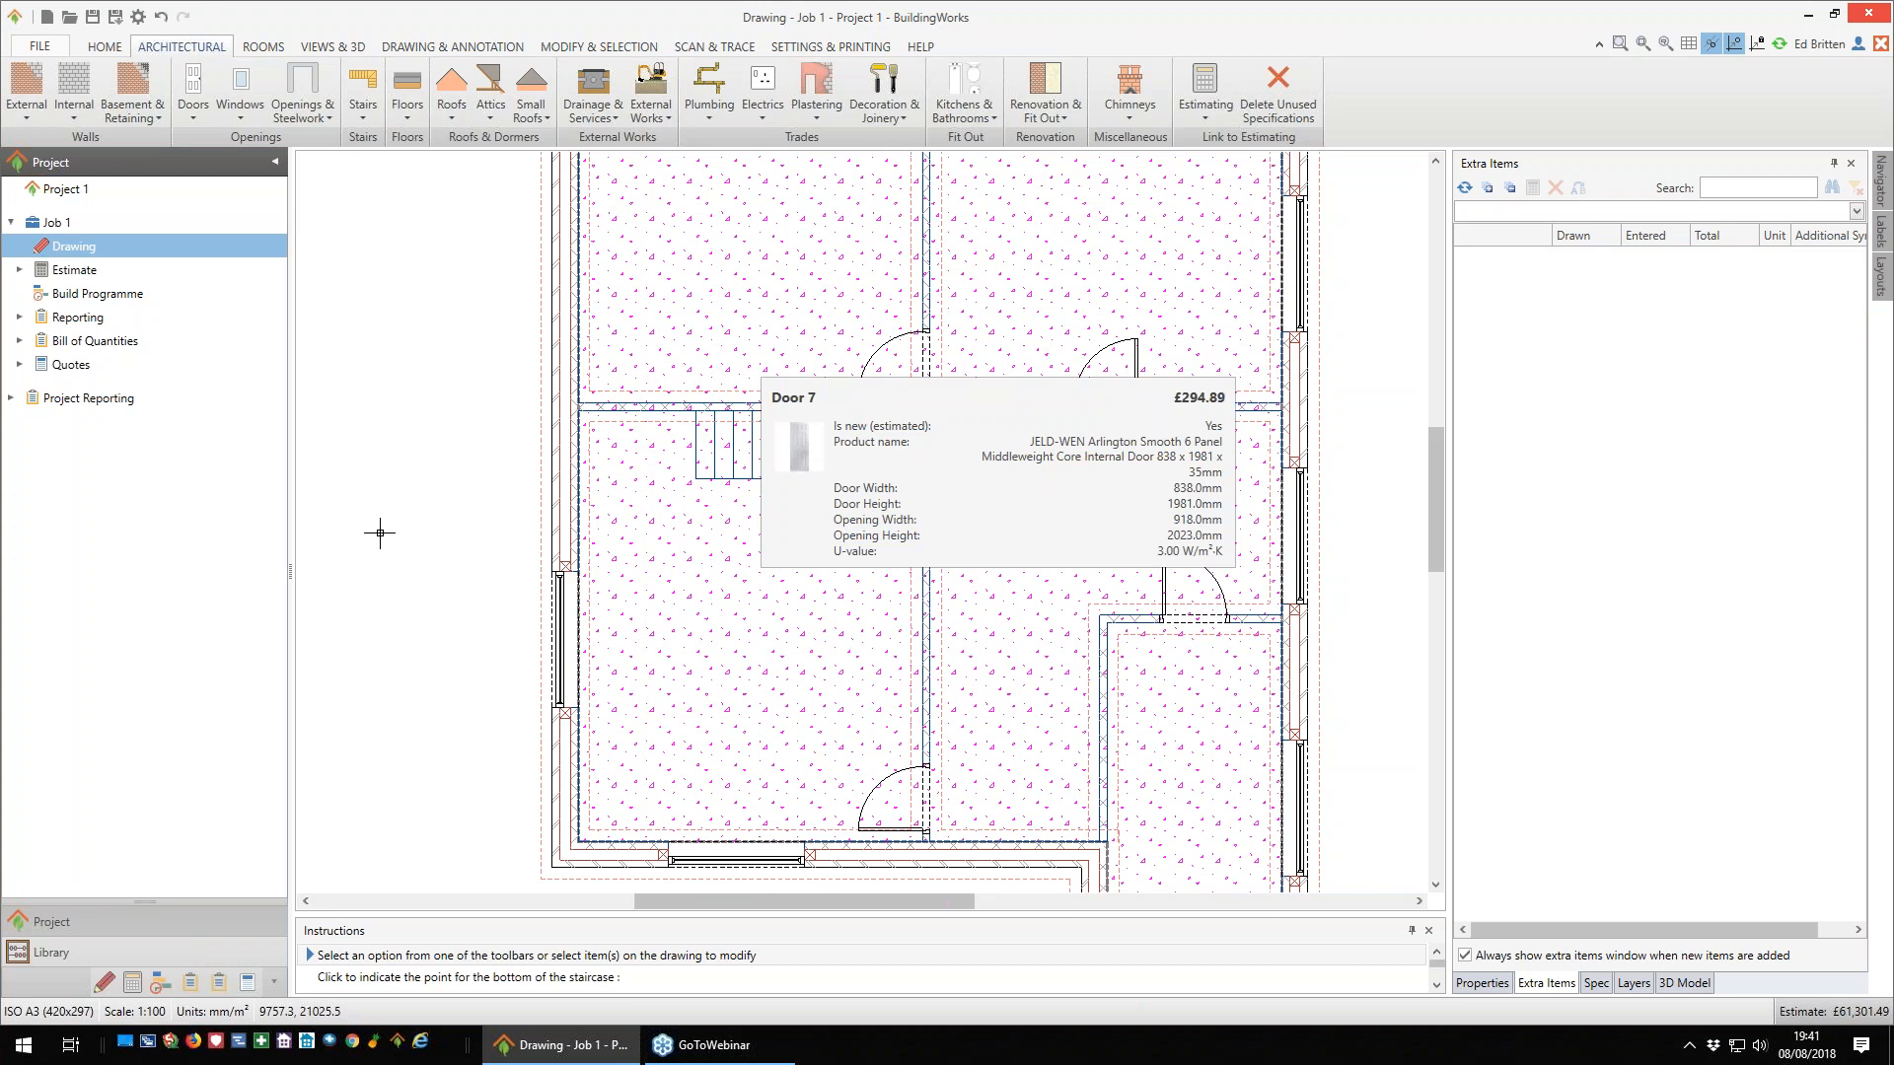
scroll(414, 582, down, 1)
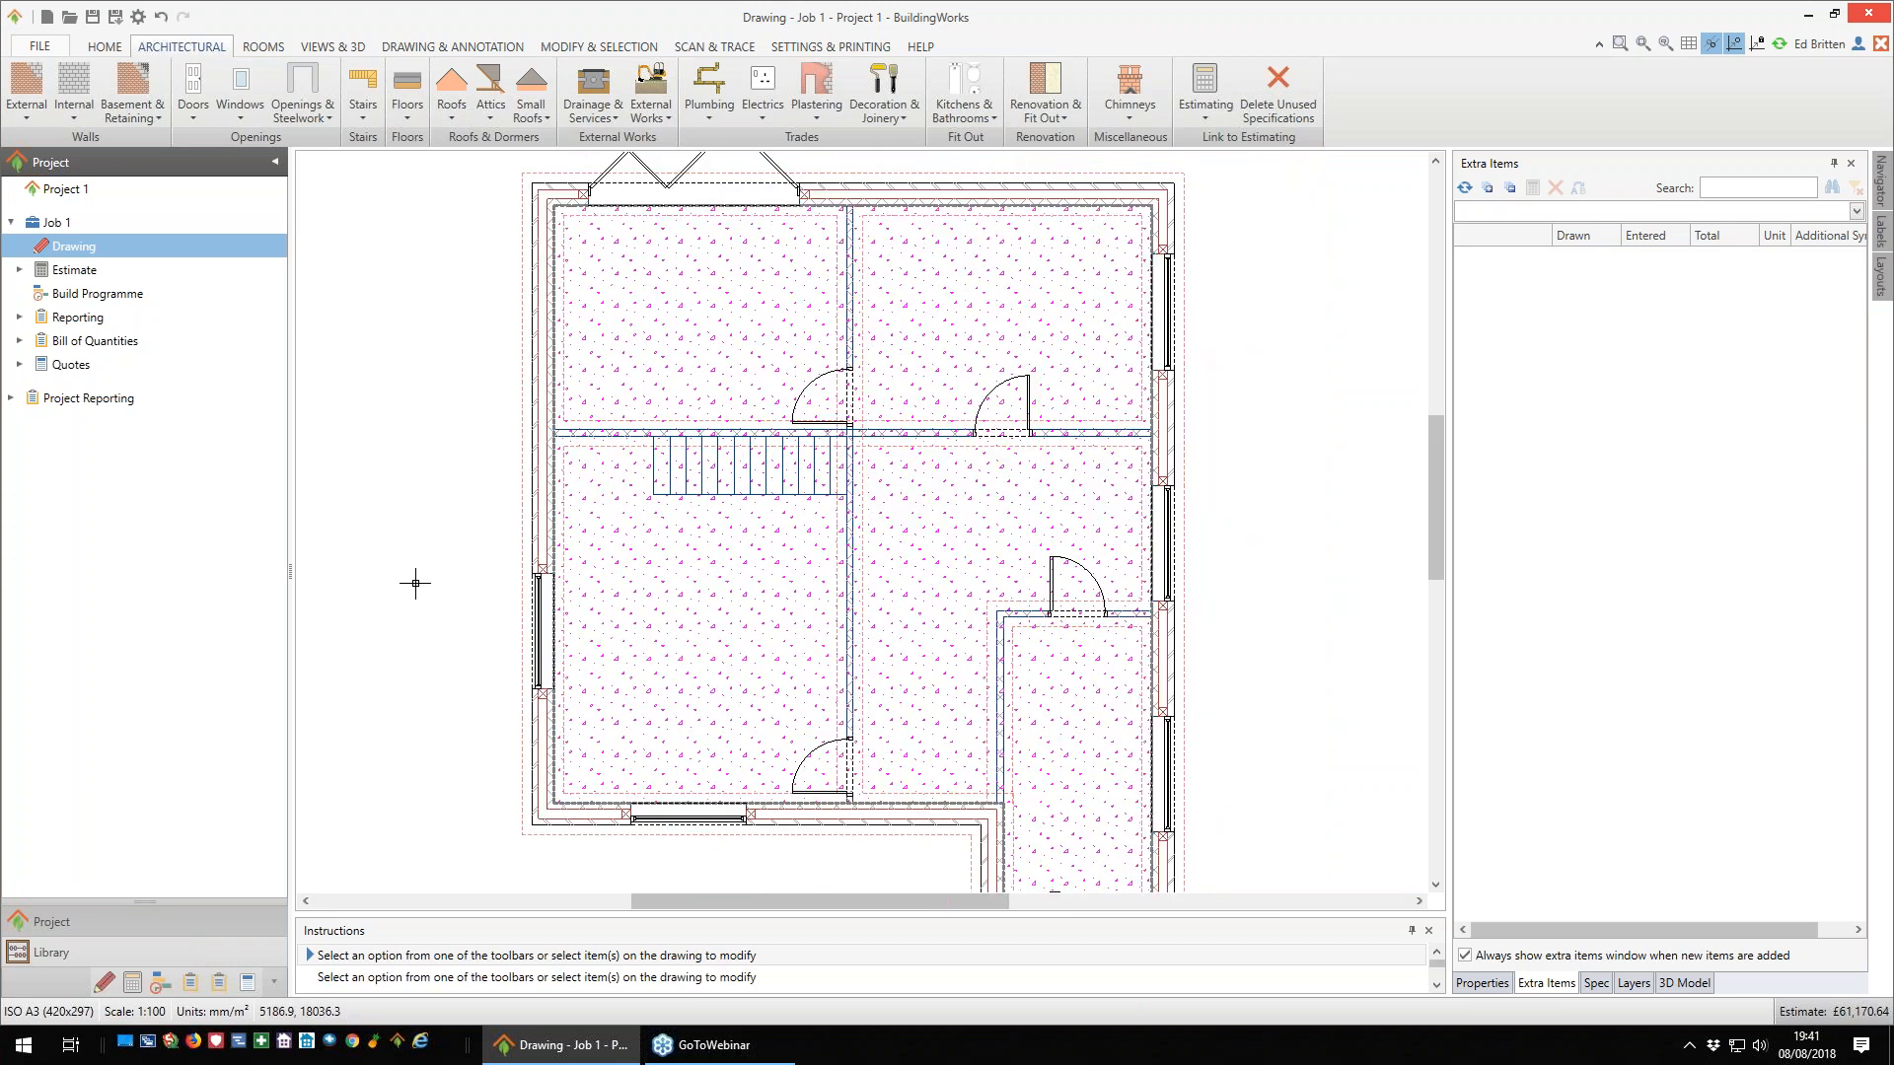
scroll(415, 582, down, 1)
- Examine the new staircase in the 3D model from another angle
click(1684, 984)
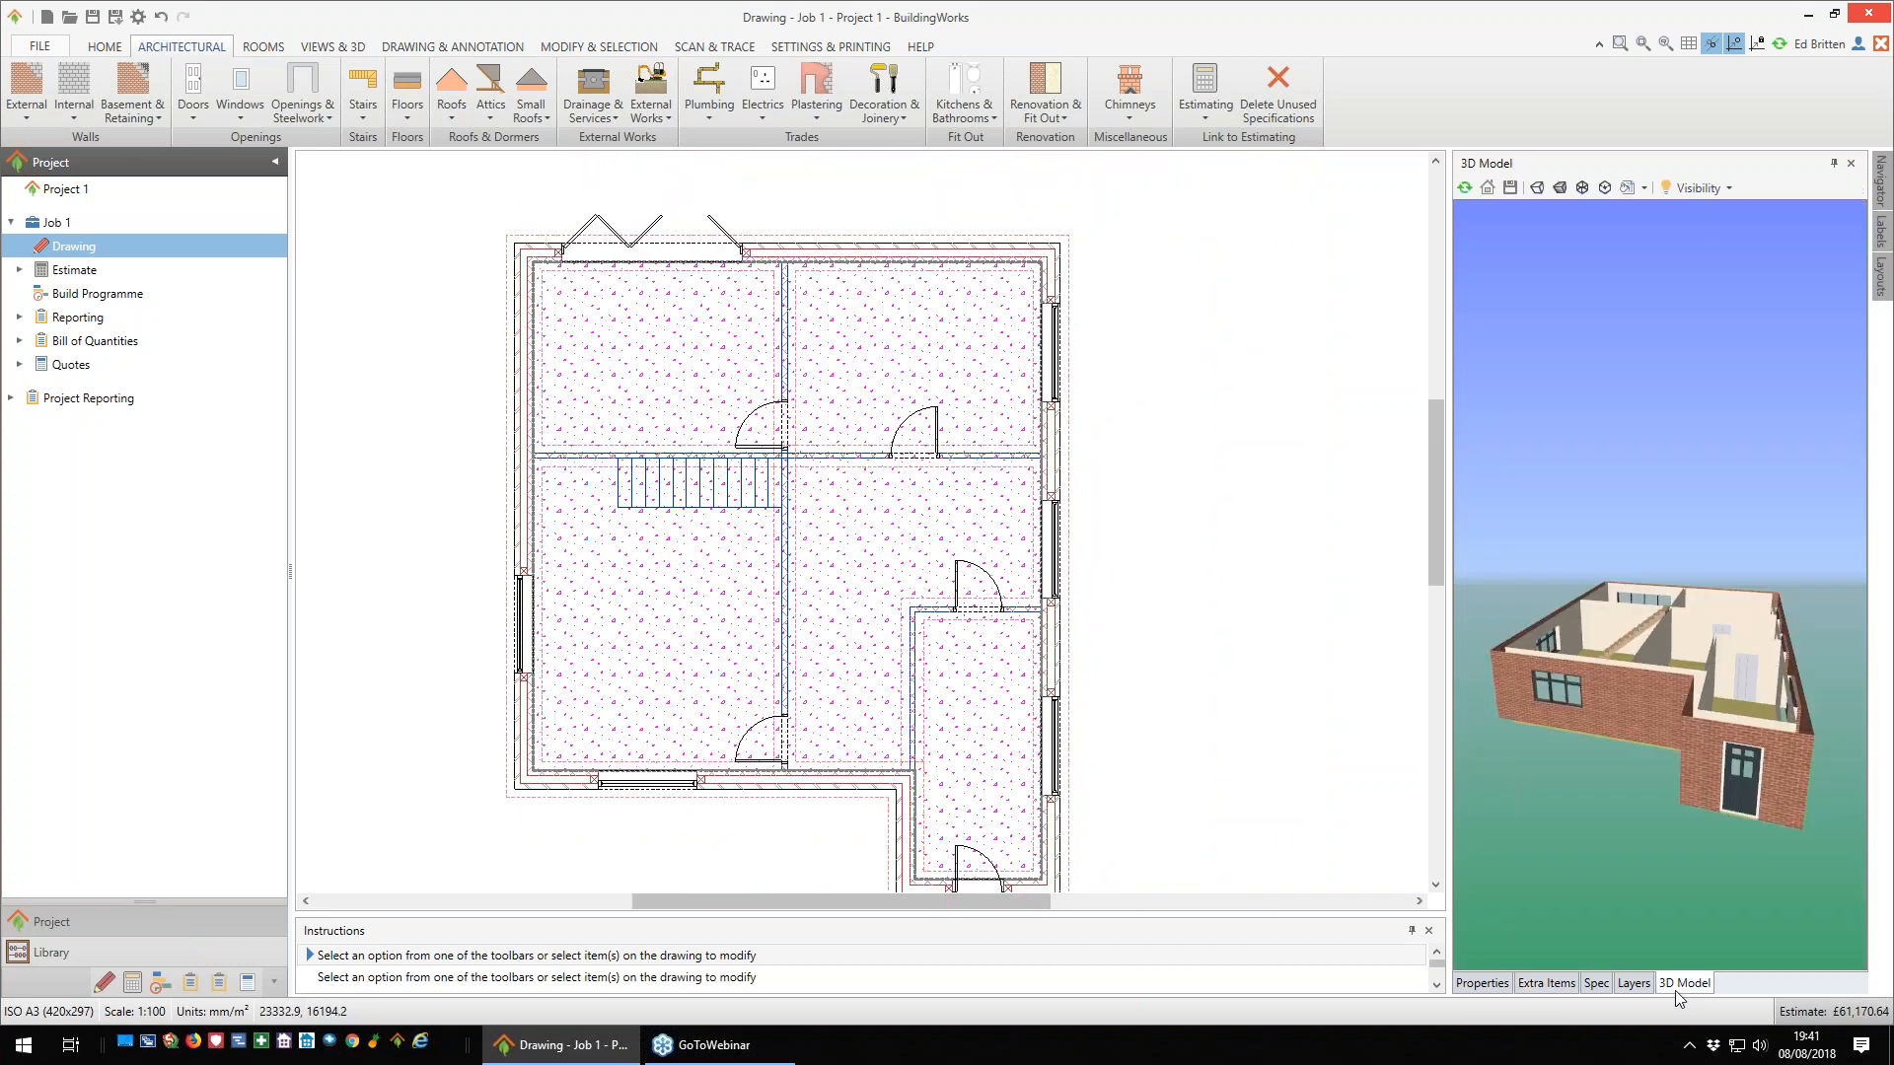
drag(1589, 680, 1706, 710)
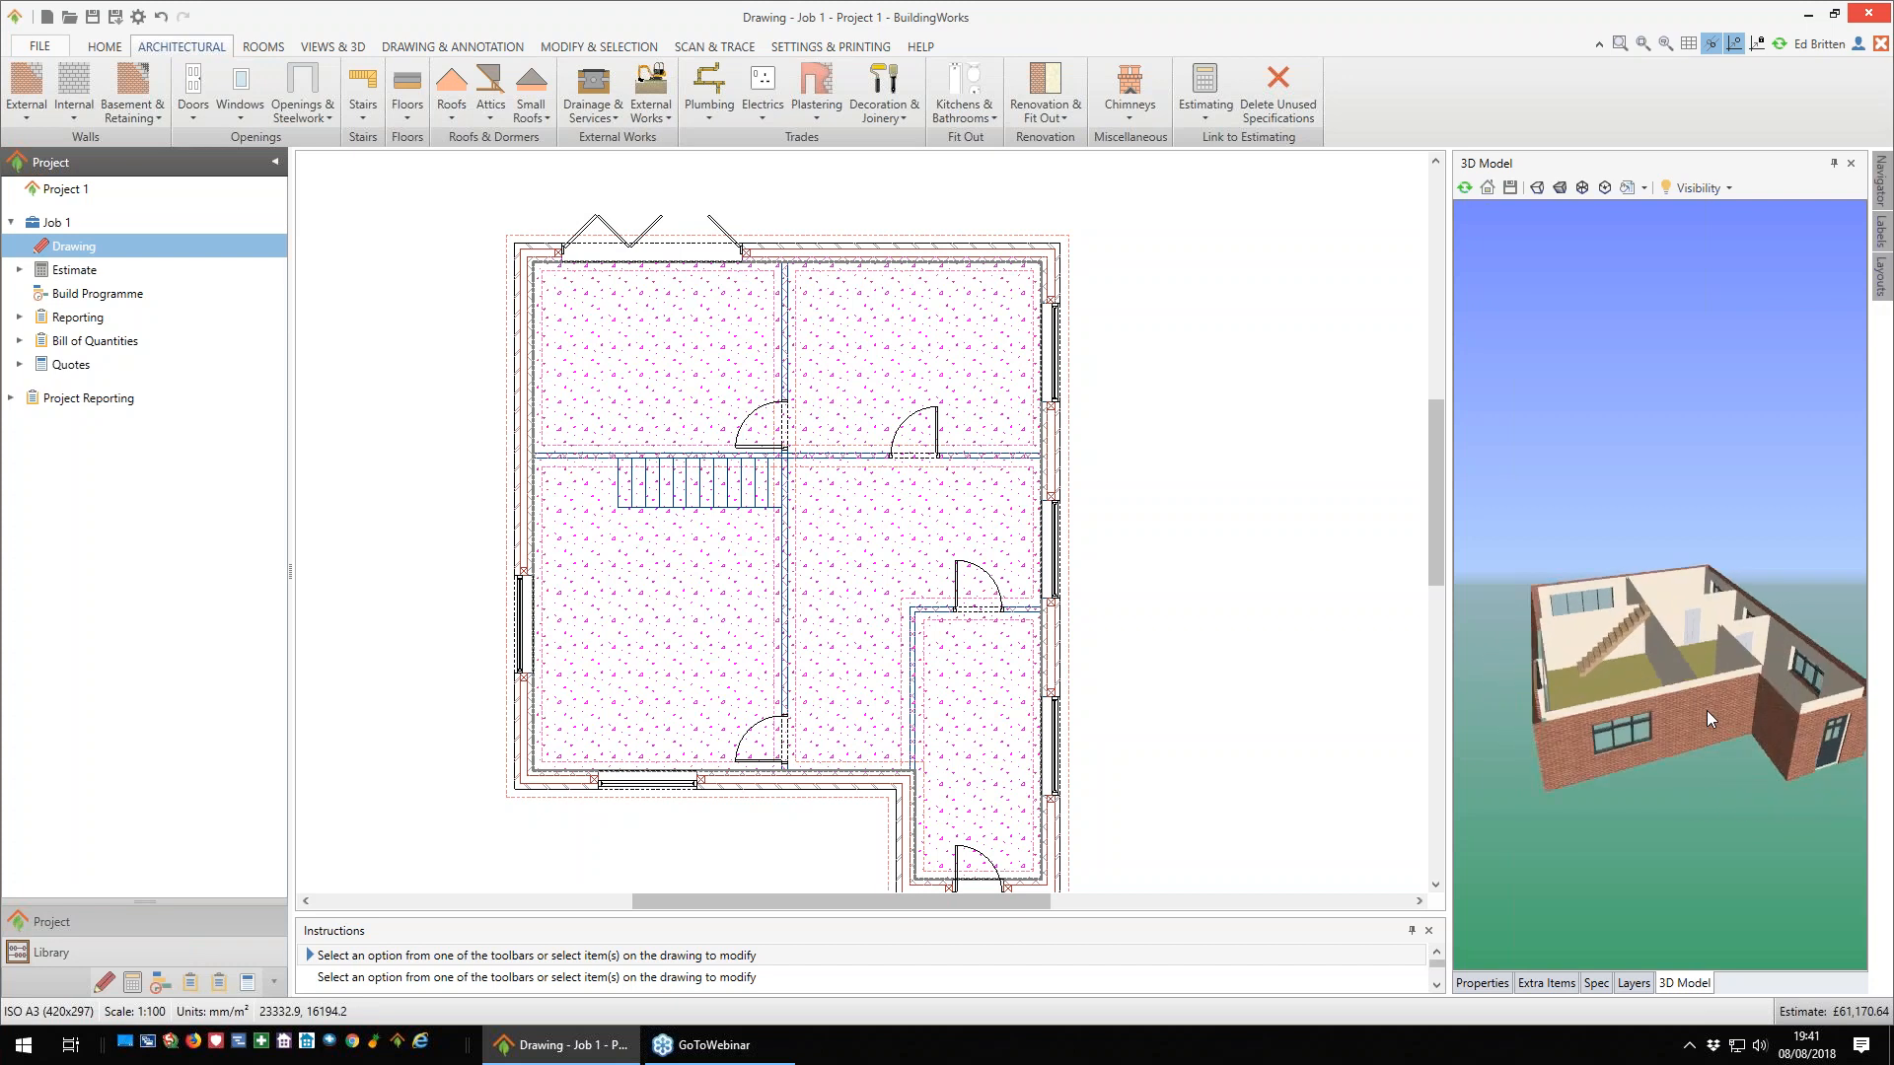
mouse_move(1708, 713)
scroll(1245, 616, down, 2)
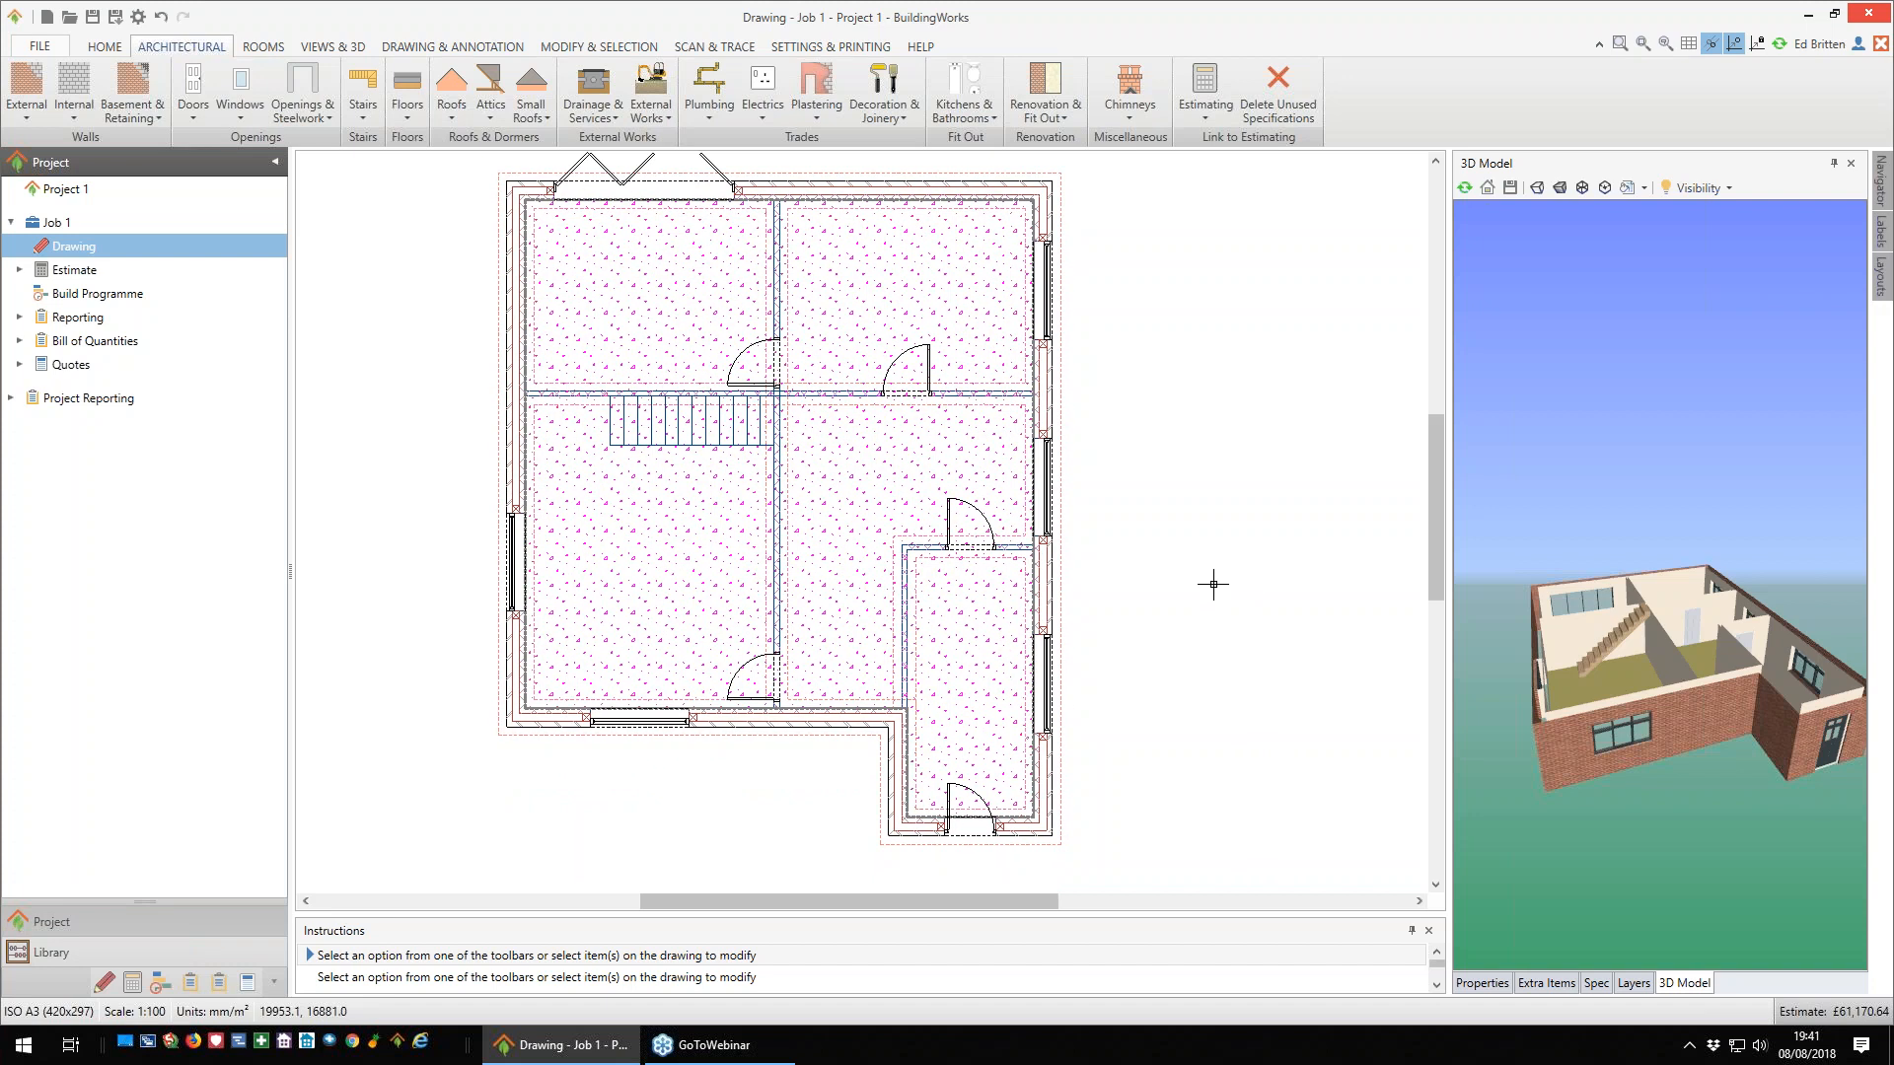
- Hide the Floor layer to remove the floor hatching from the plan, and switch the layer back on
scroll(1213, 580, down, 1)
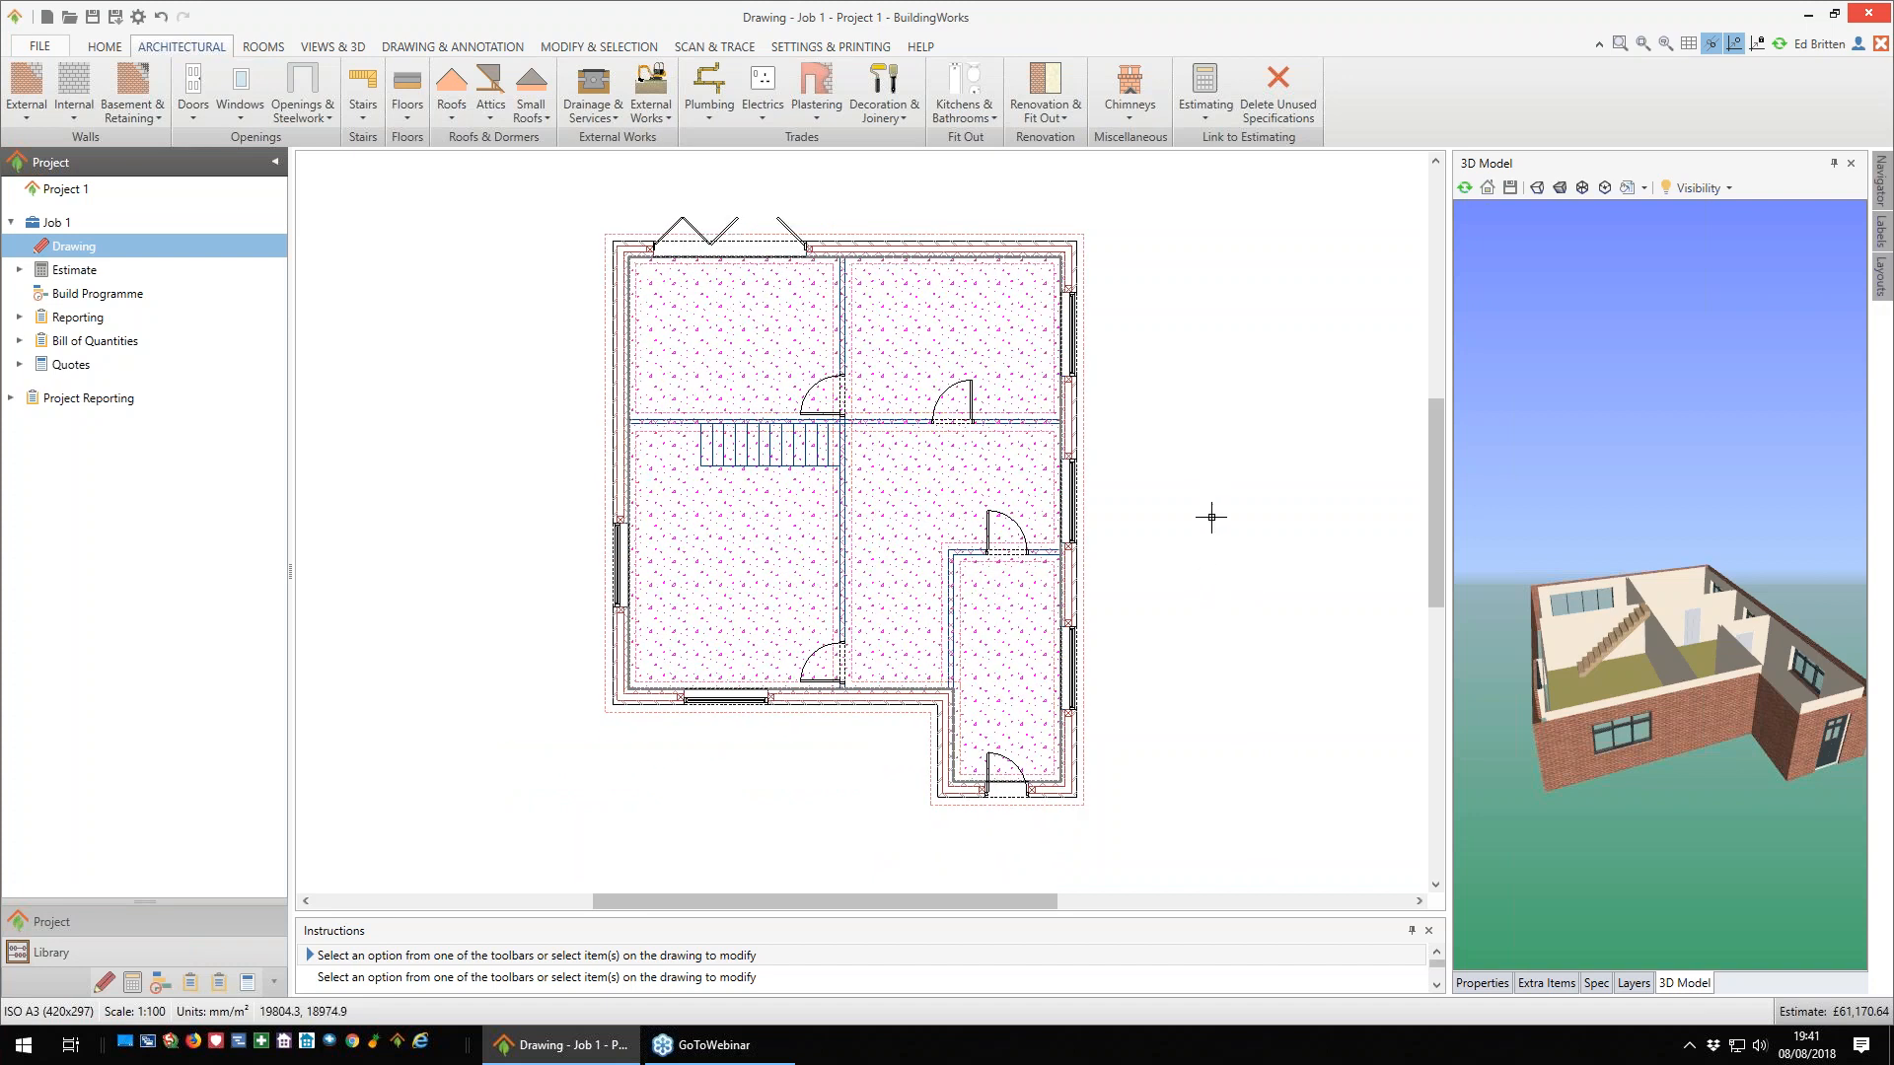
click(1634, 983)
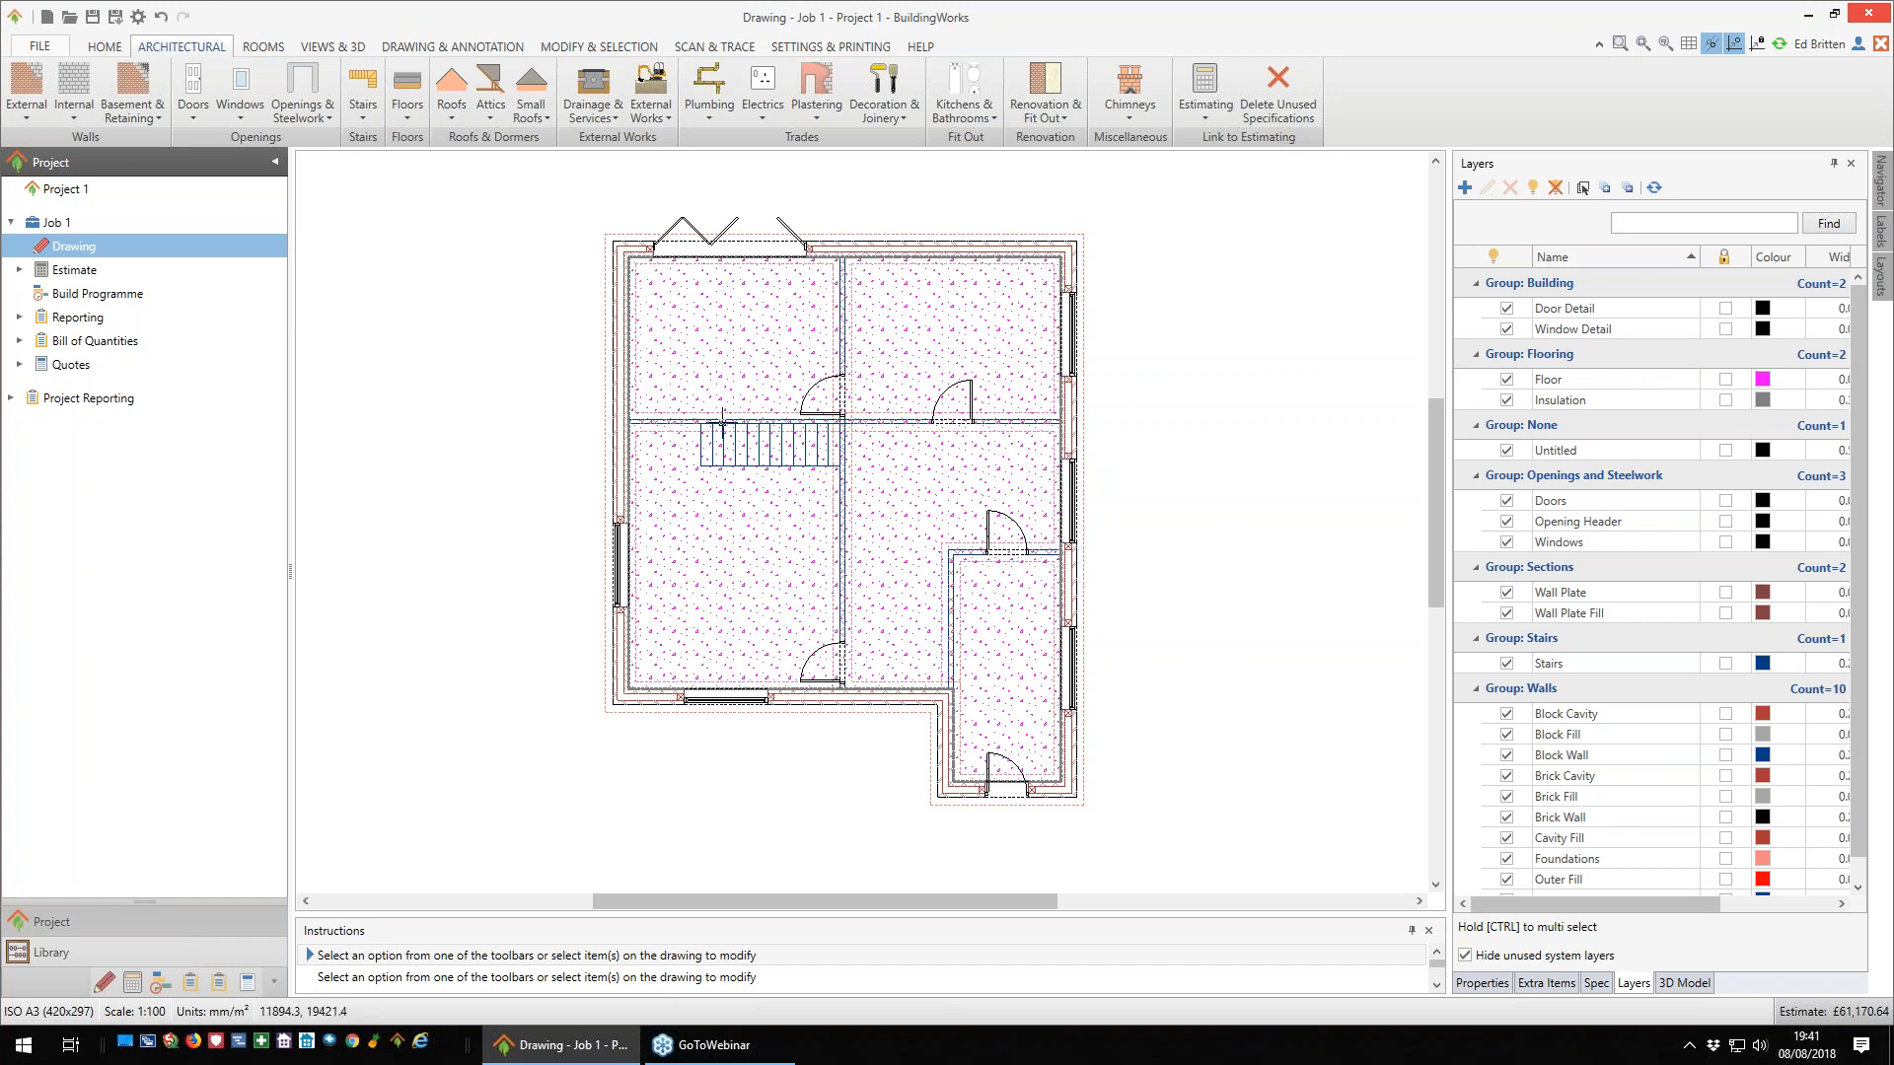
click(1506, 383)
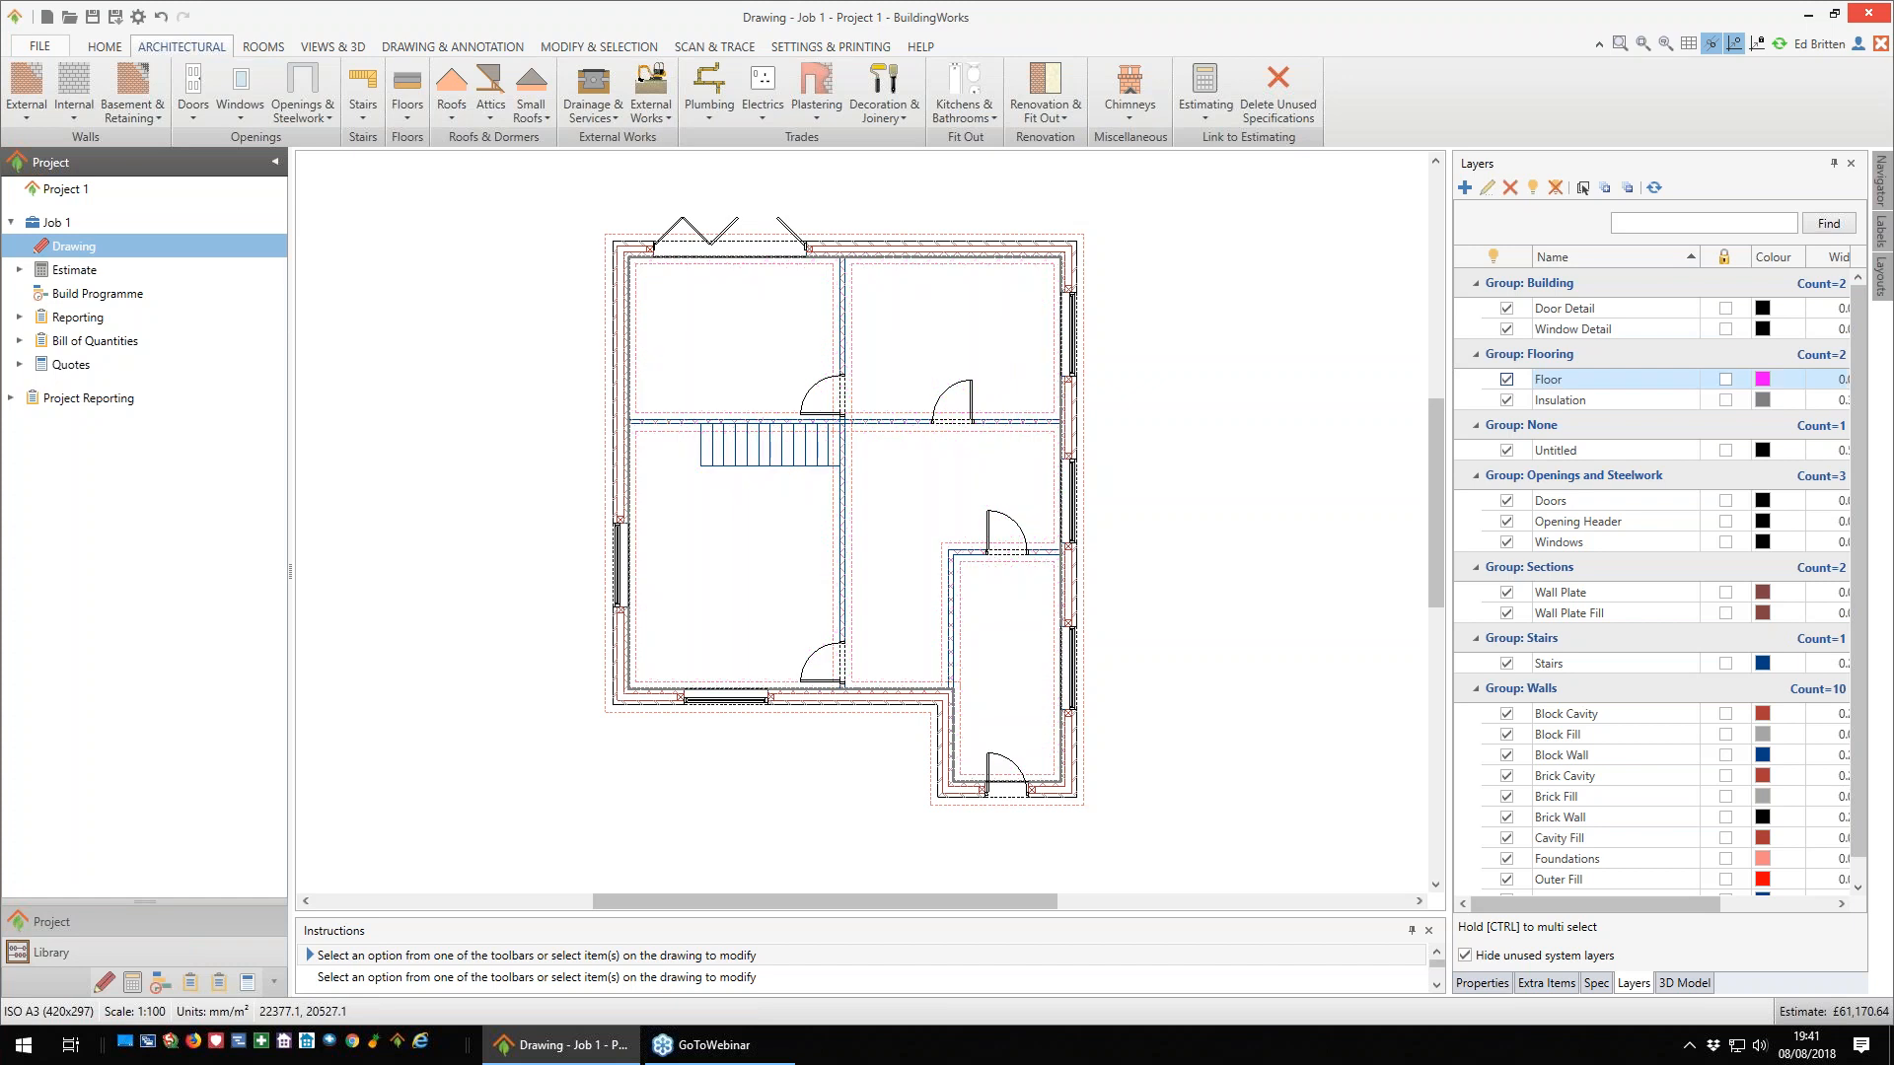
click(1506, 379)
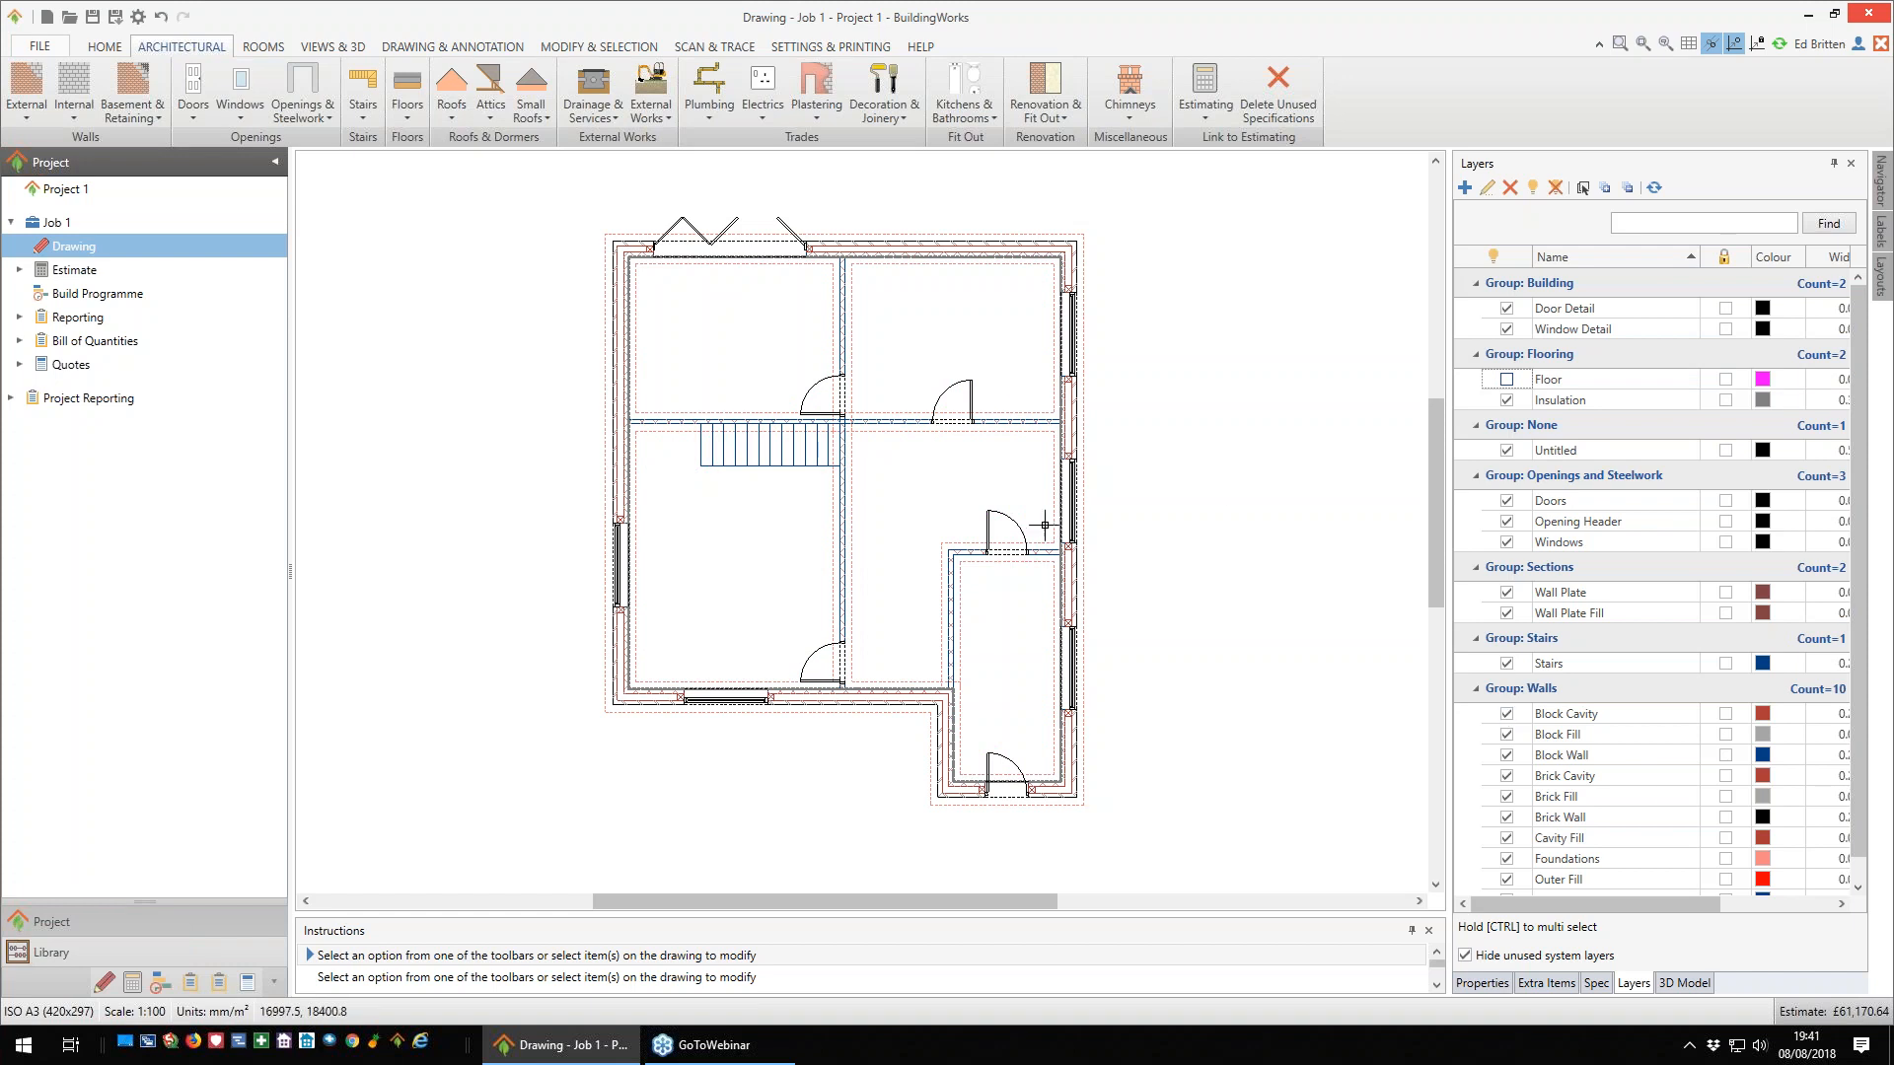
click(1506, 381)
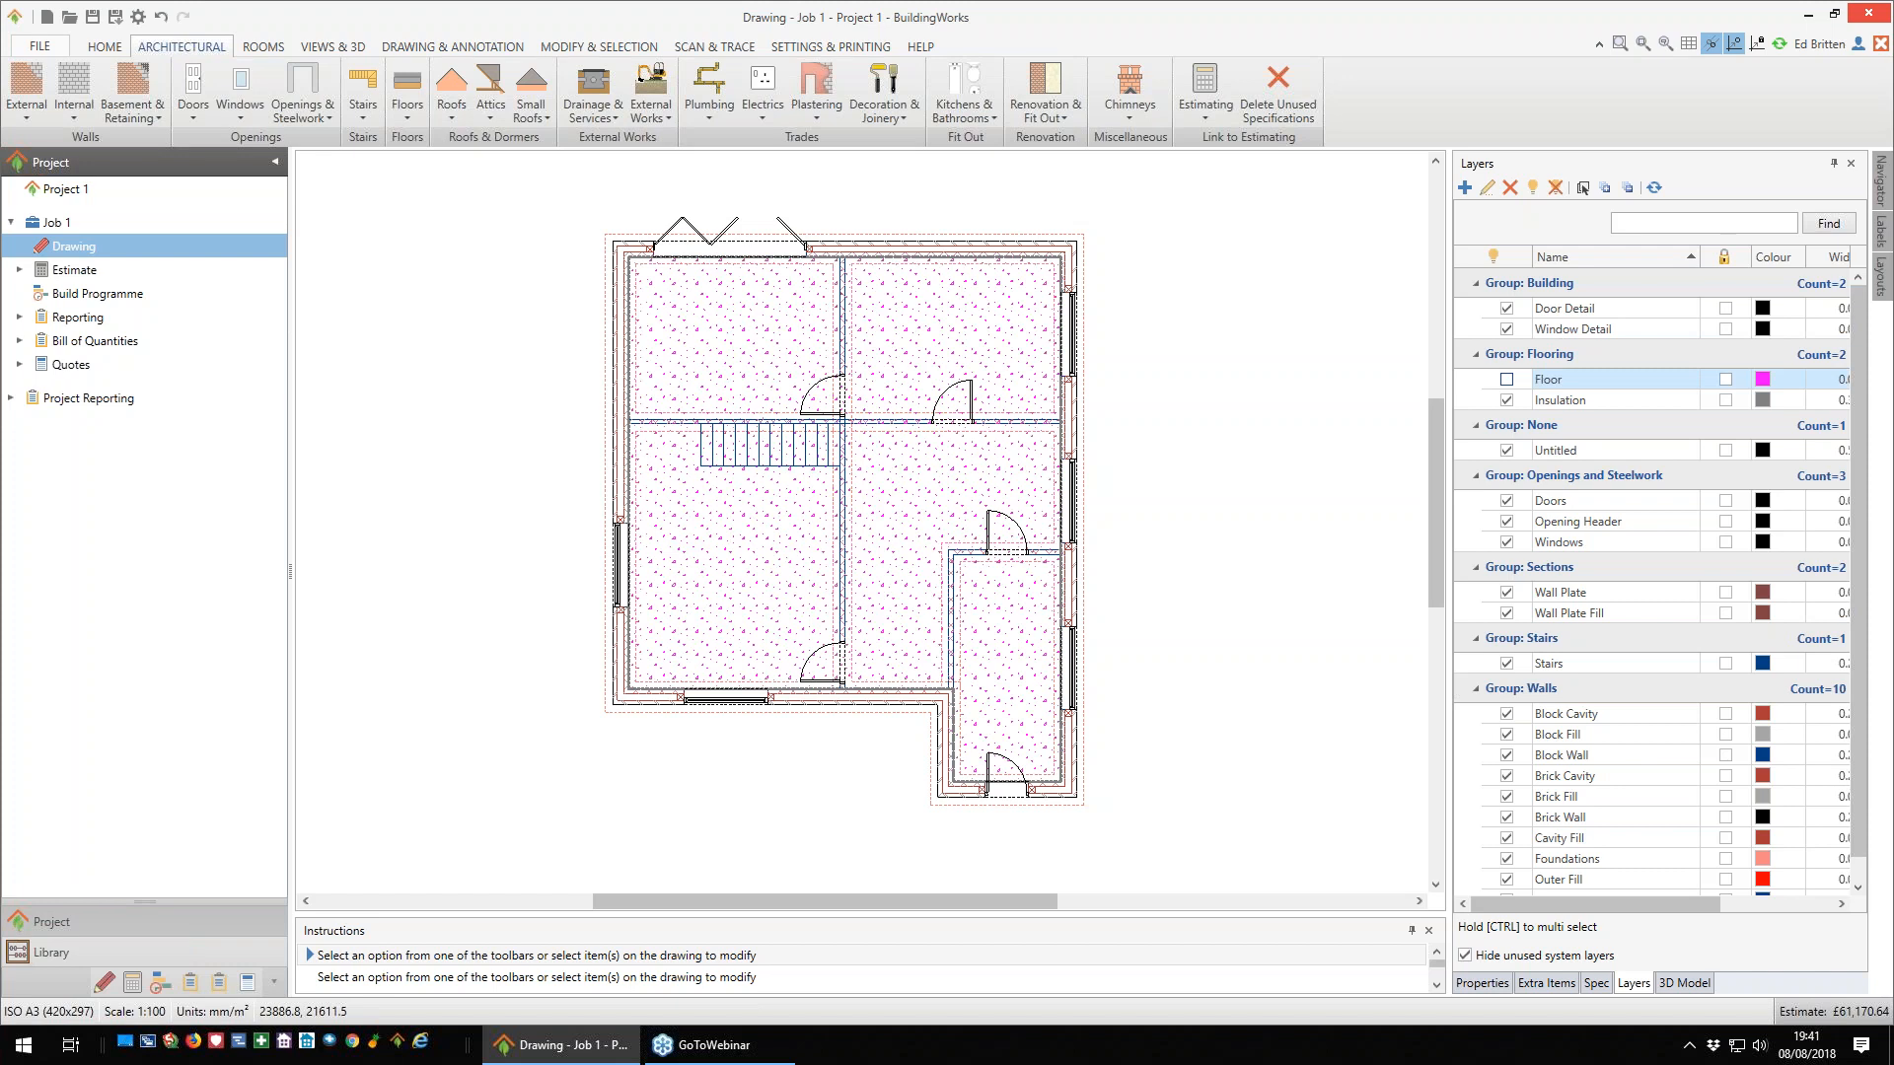
click(1506, 380)
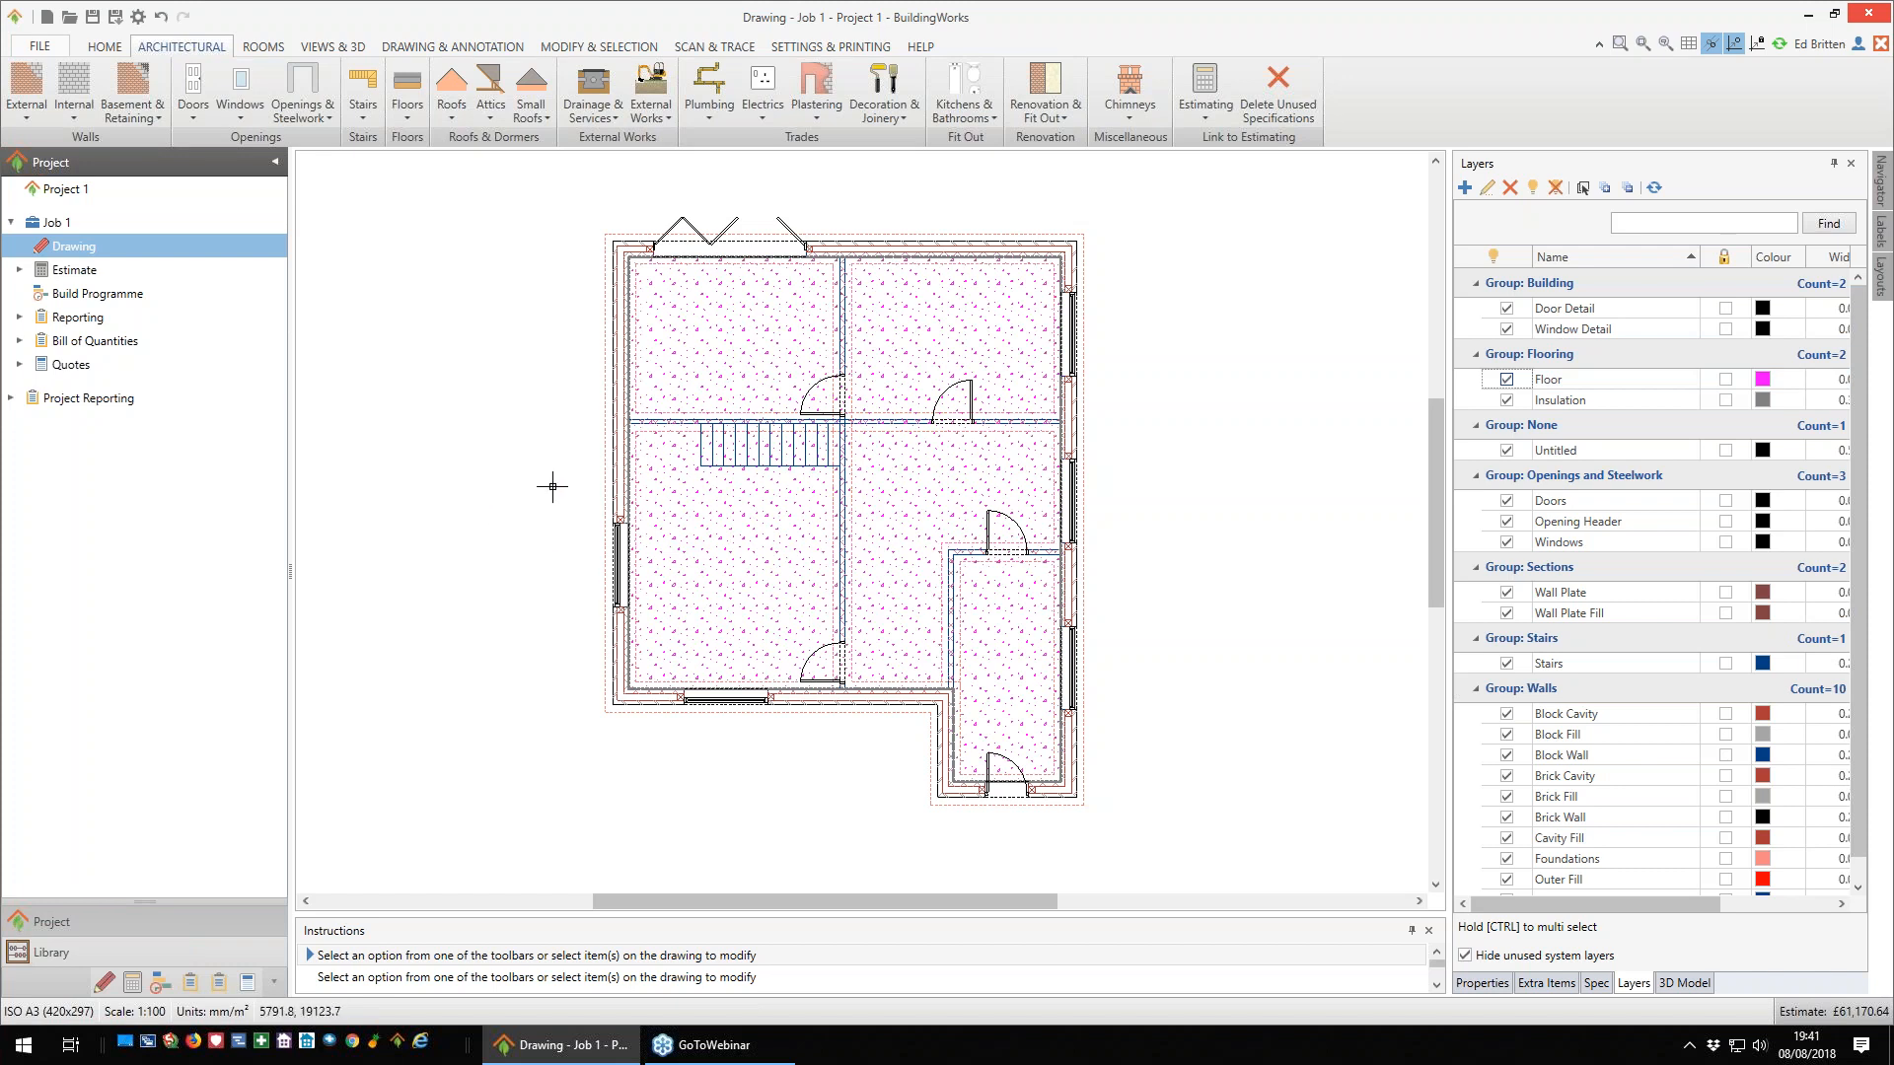
- Toggle the drawing between Sketch Mode and Detail Mode to compare both displays, ending in Detail Mode
click(459, 49)
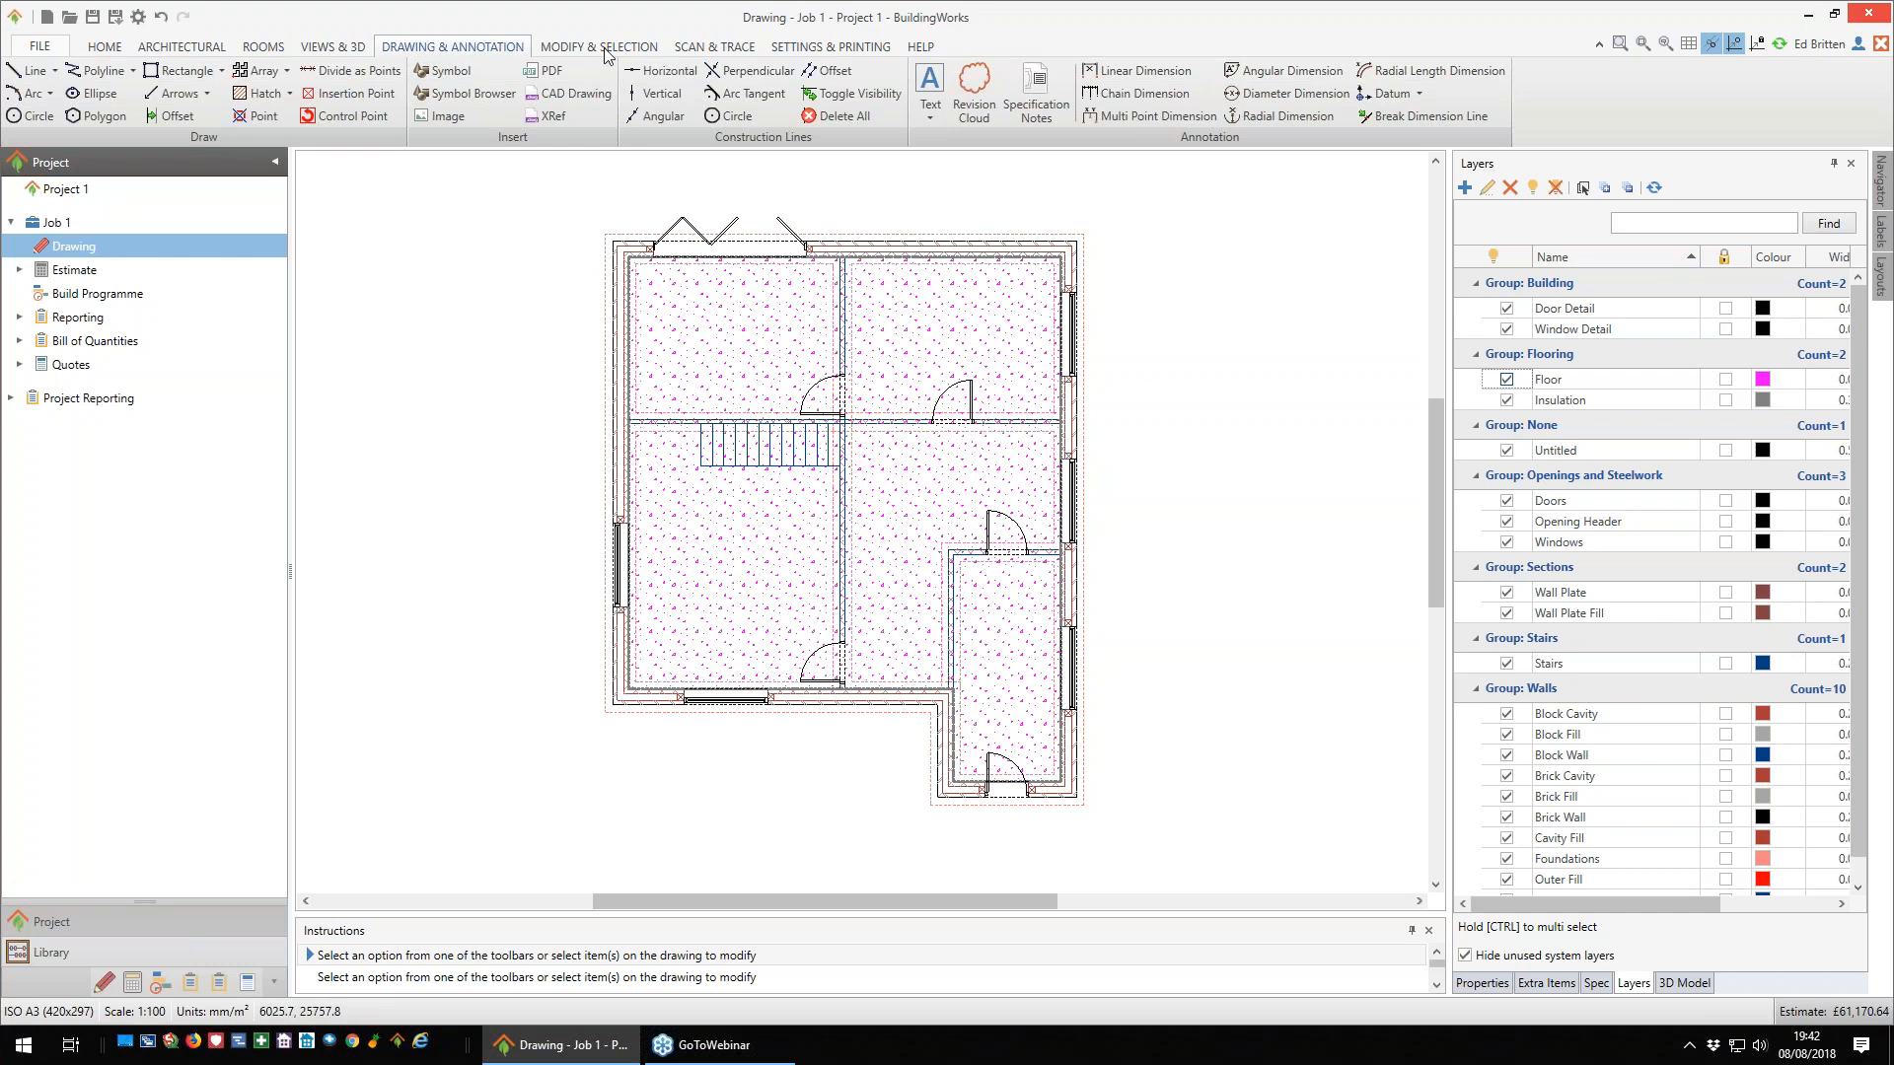
right_click(503, 284)
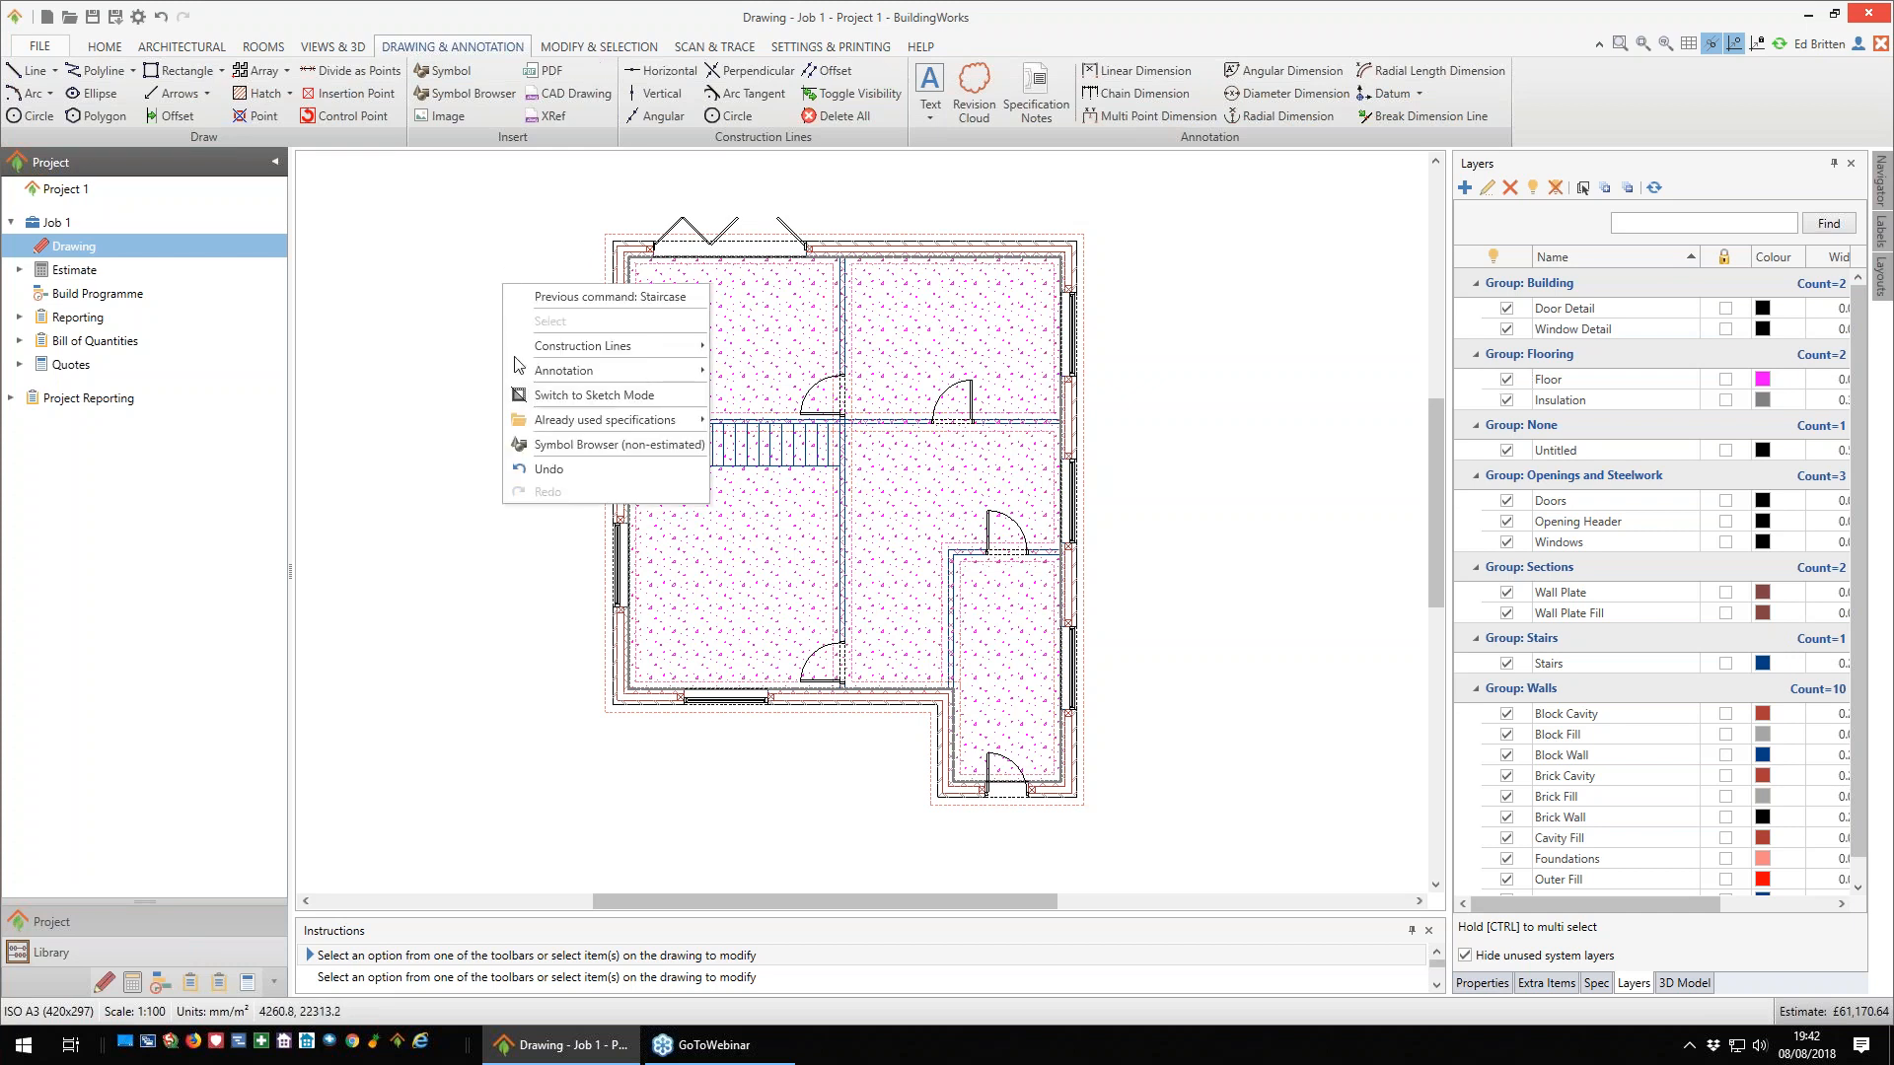
click(559, 397)
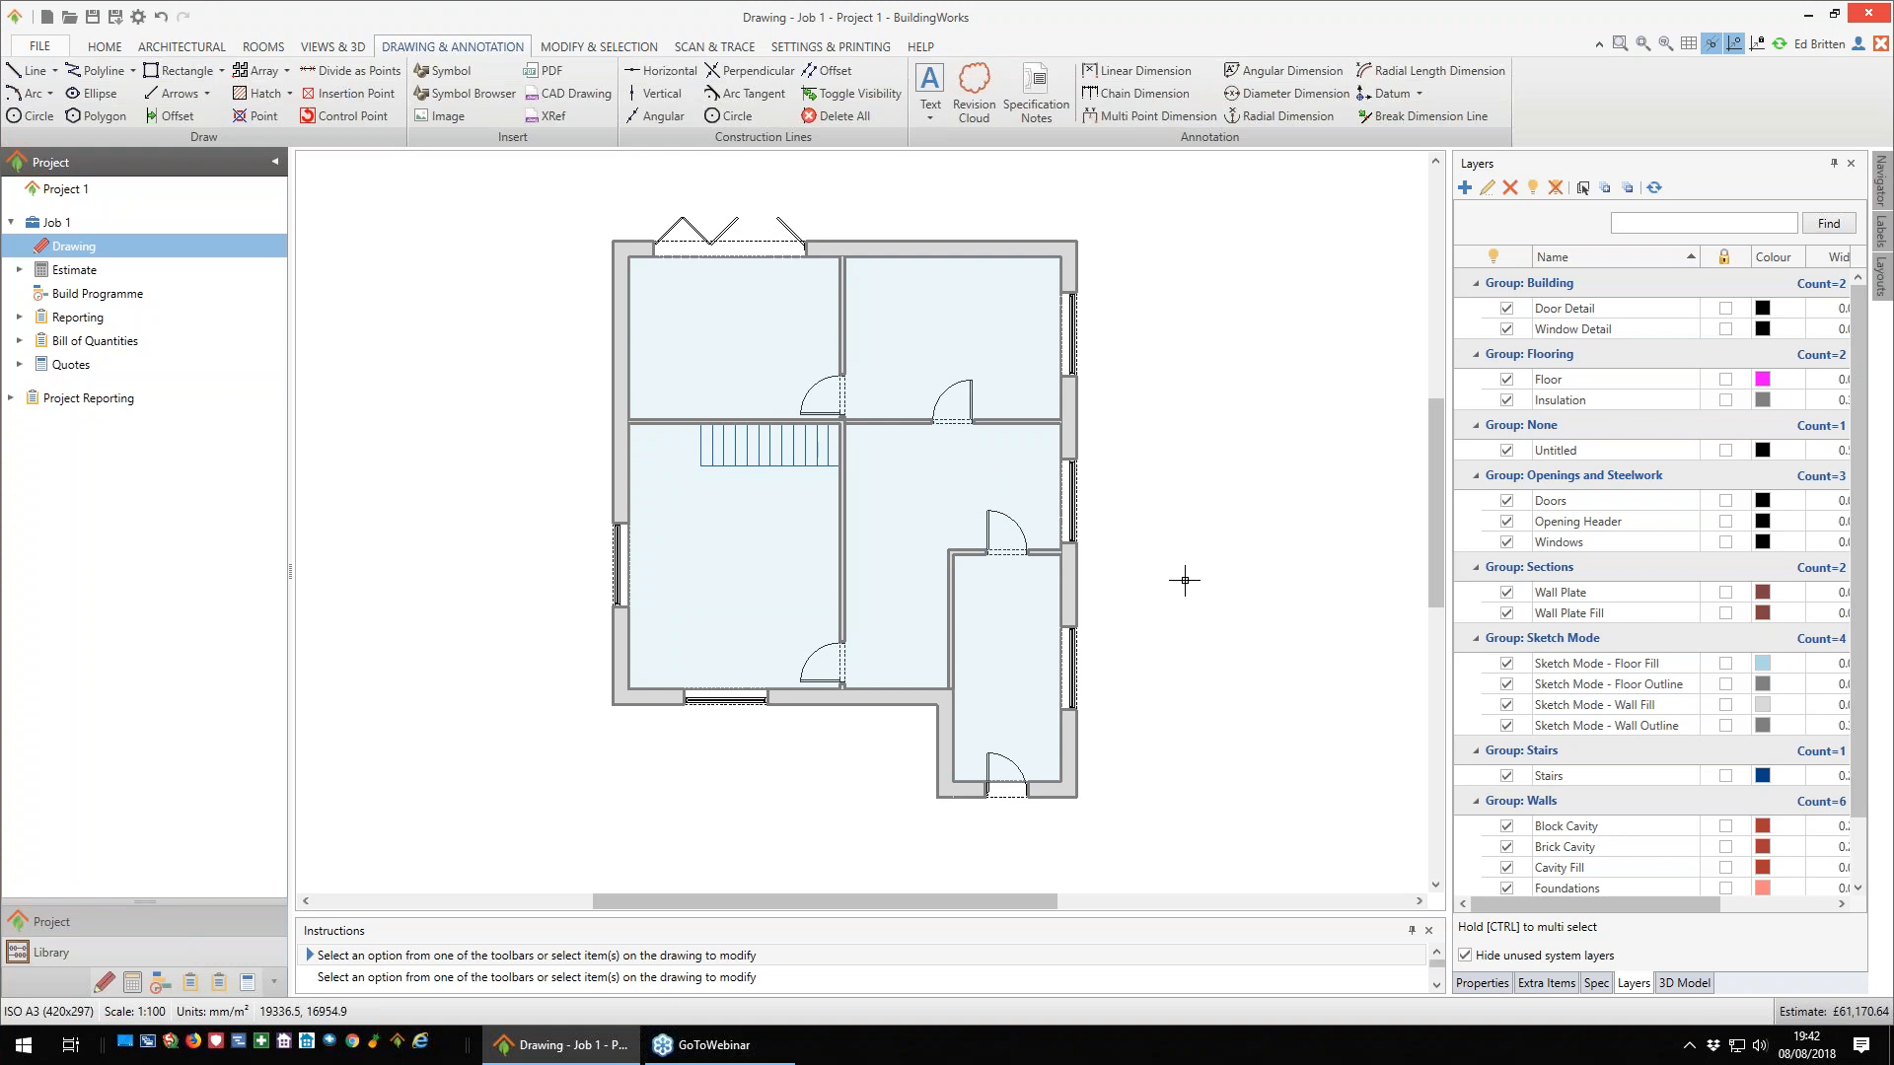
right_click(1151, 530)
click(1239, 640)
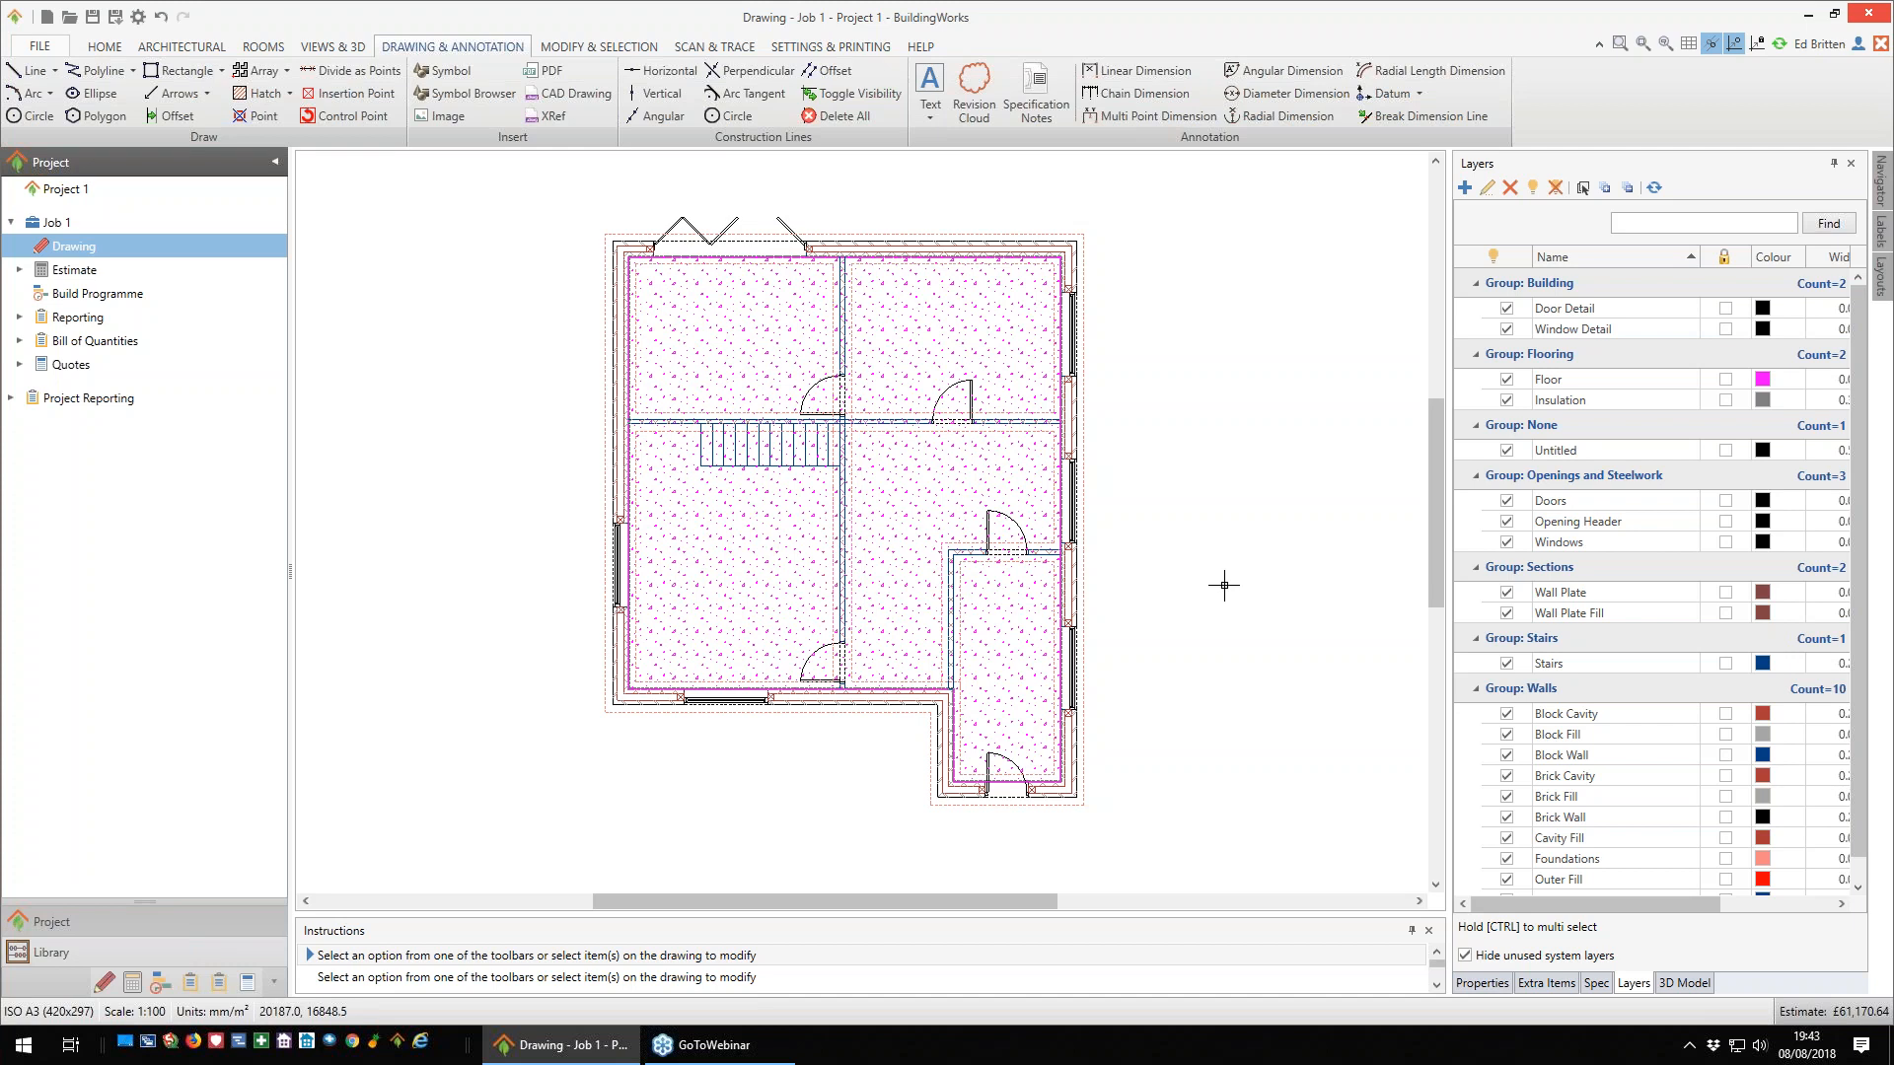
right_click(1134, 572)
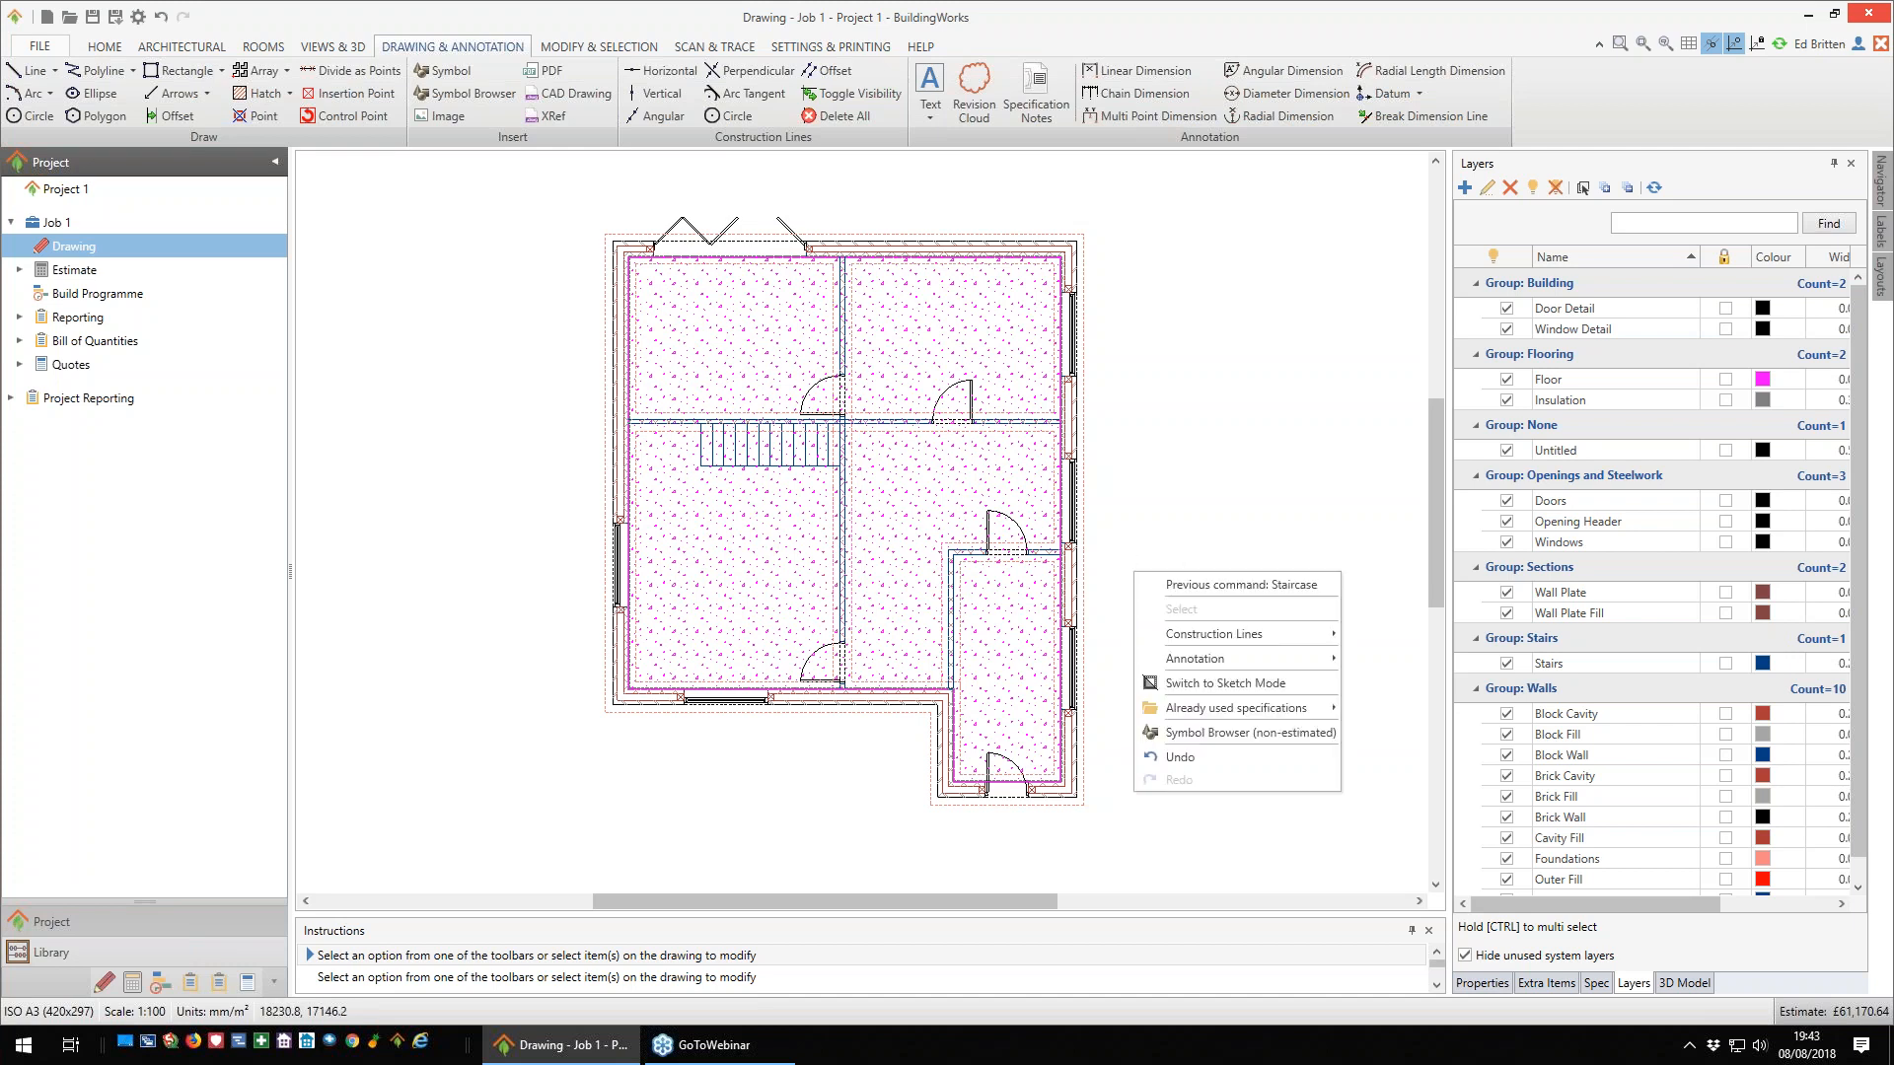
click(1201, 685)
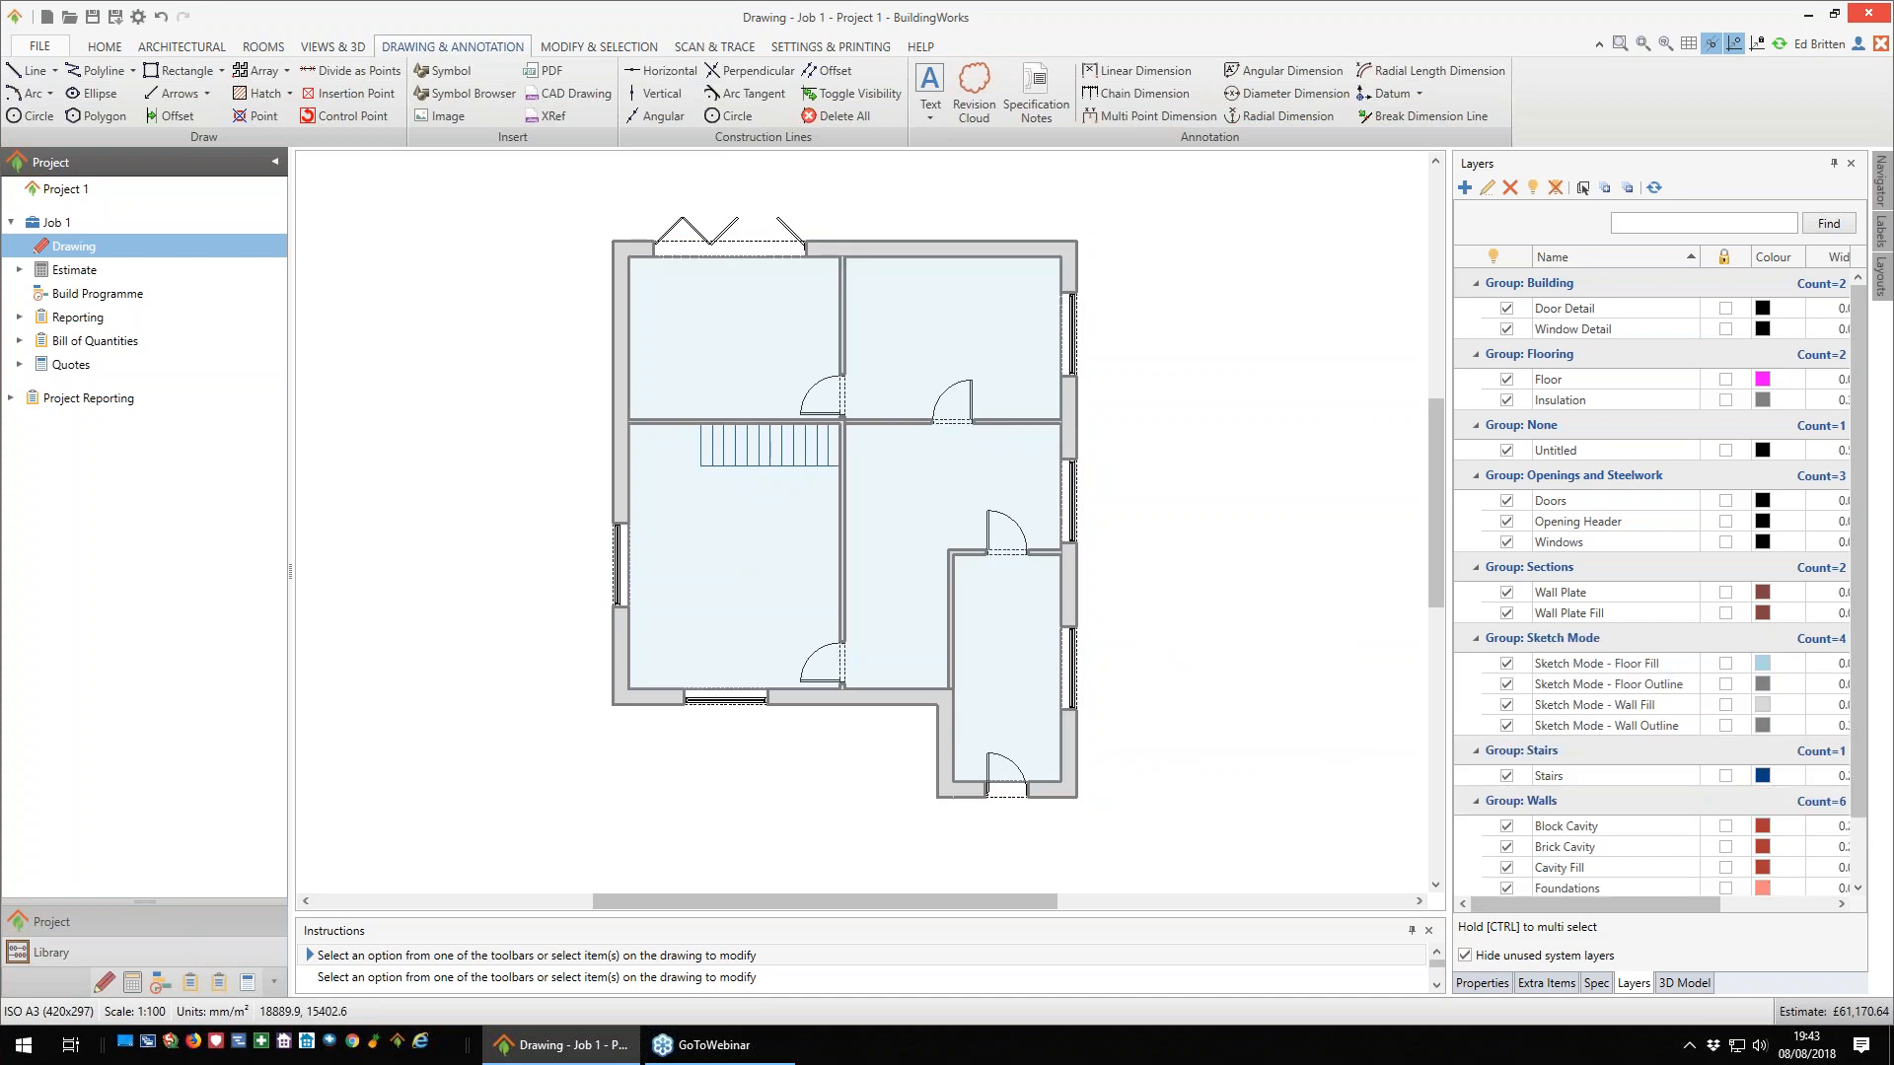
scroll(1162, 611, up, 1)
scroll(1162, 612, down, 1)
right_click(1134, 471)
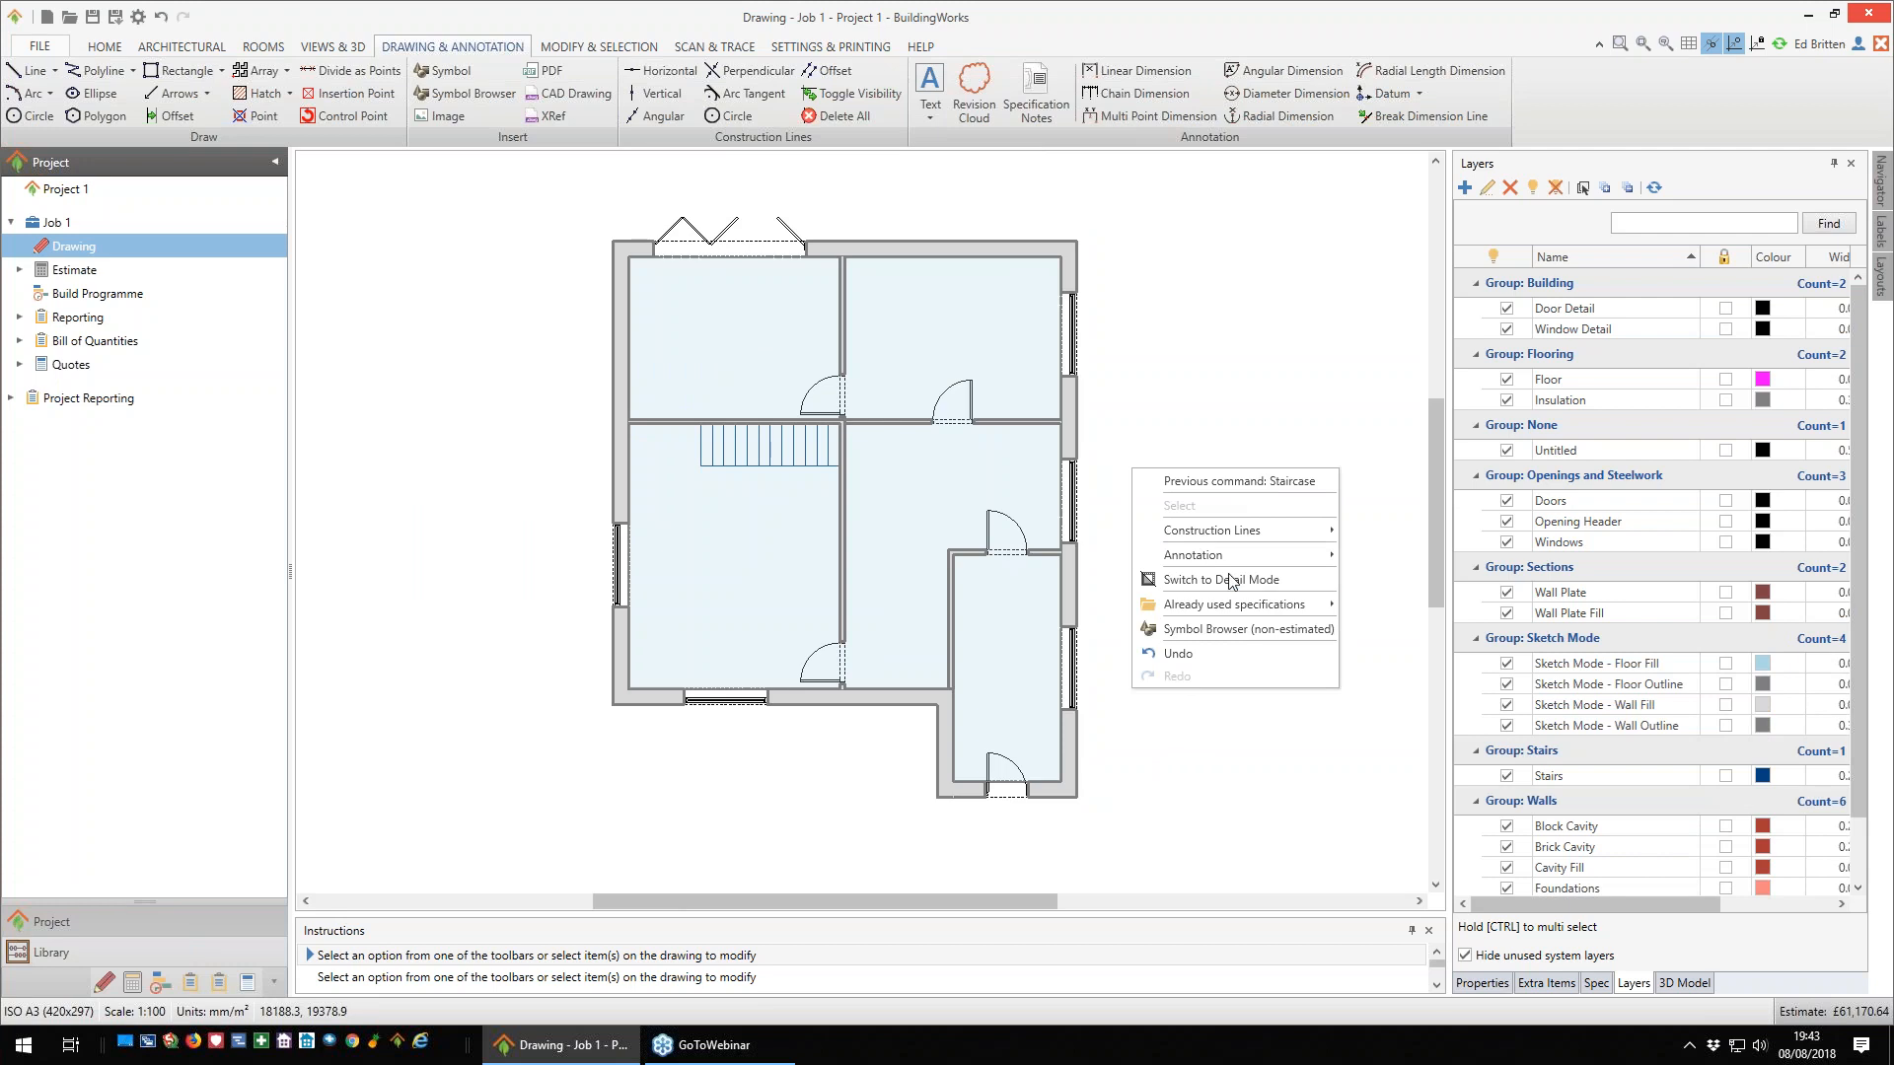
click(1226, 582)
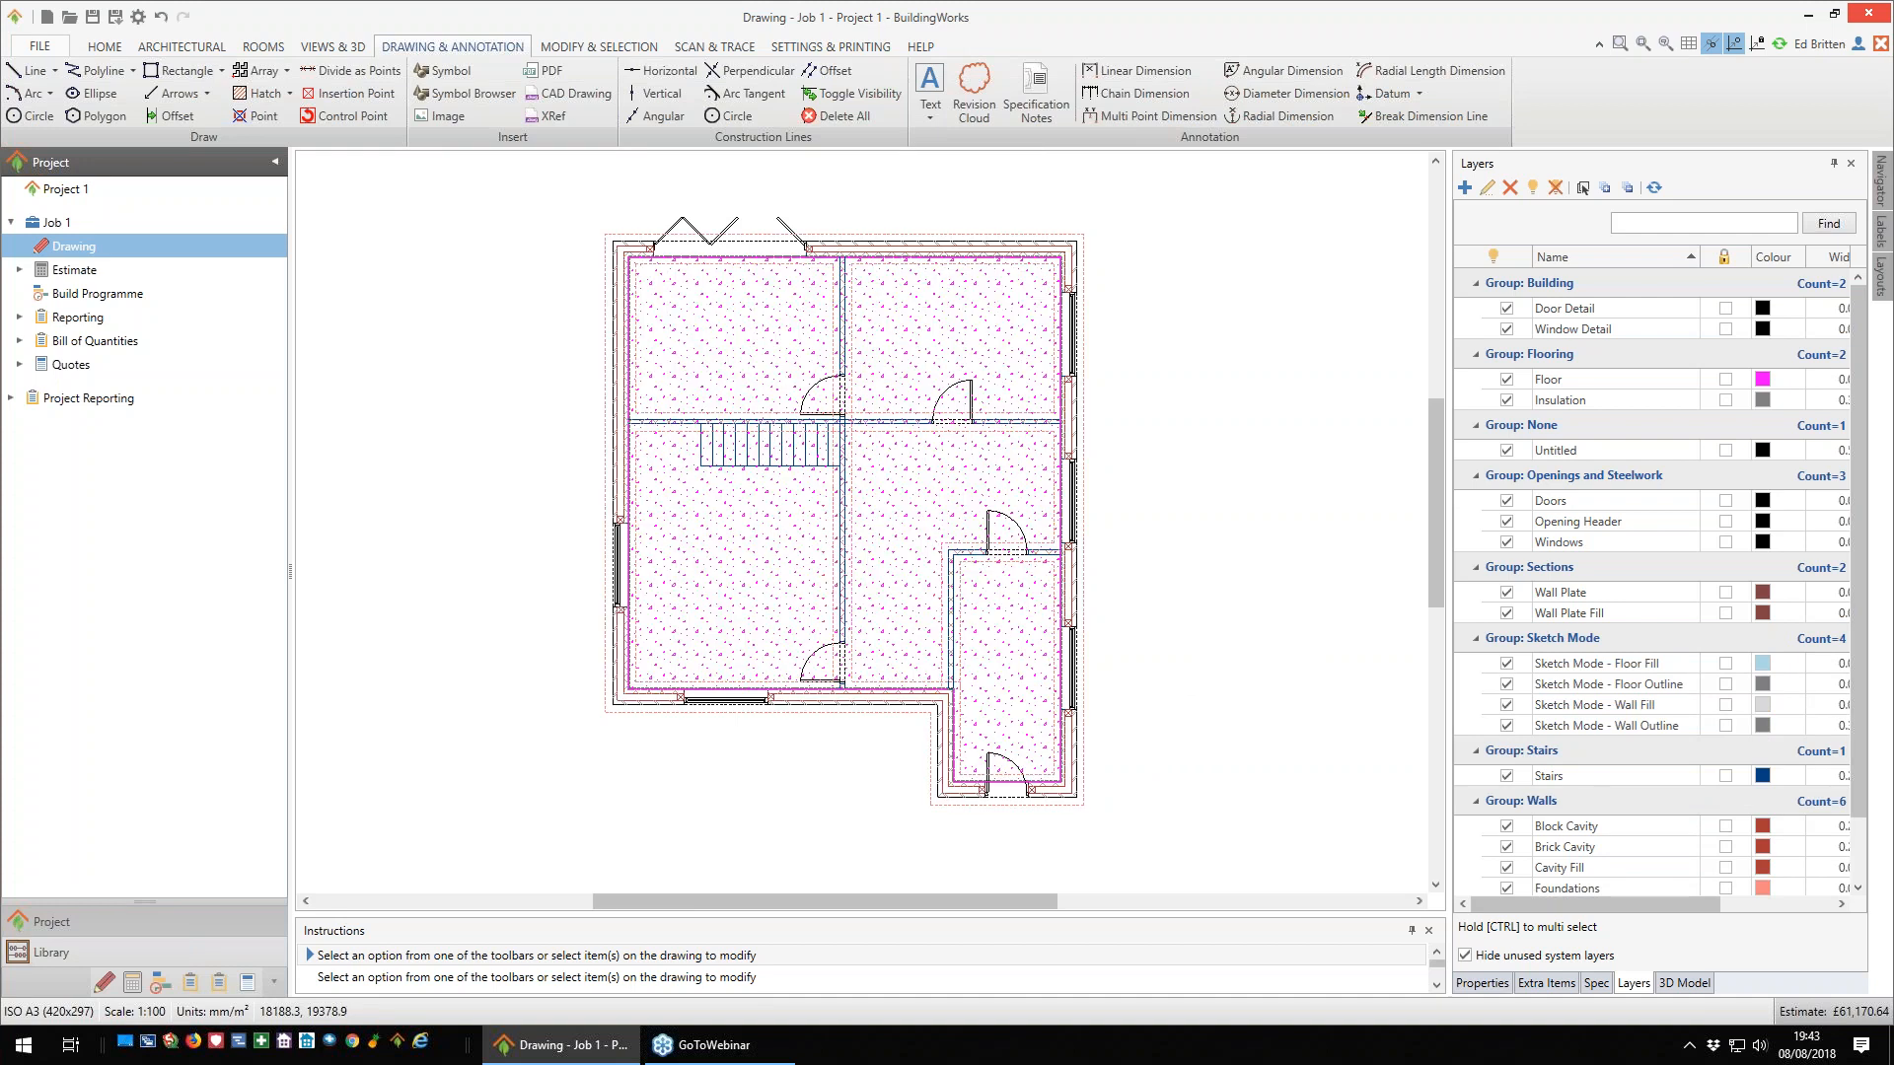
- Set up a drain run with the Plastic drain run single pipe to trench to new build specification, keeping the default dimensions
click(195, 50)
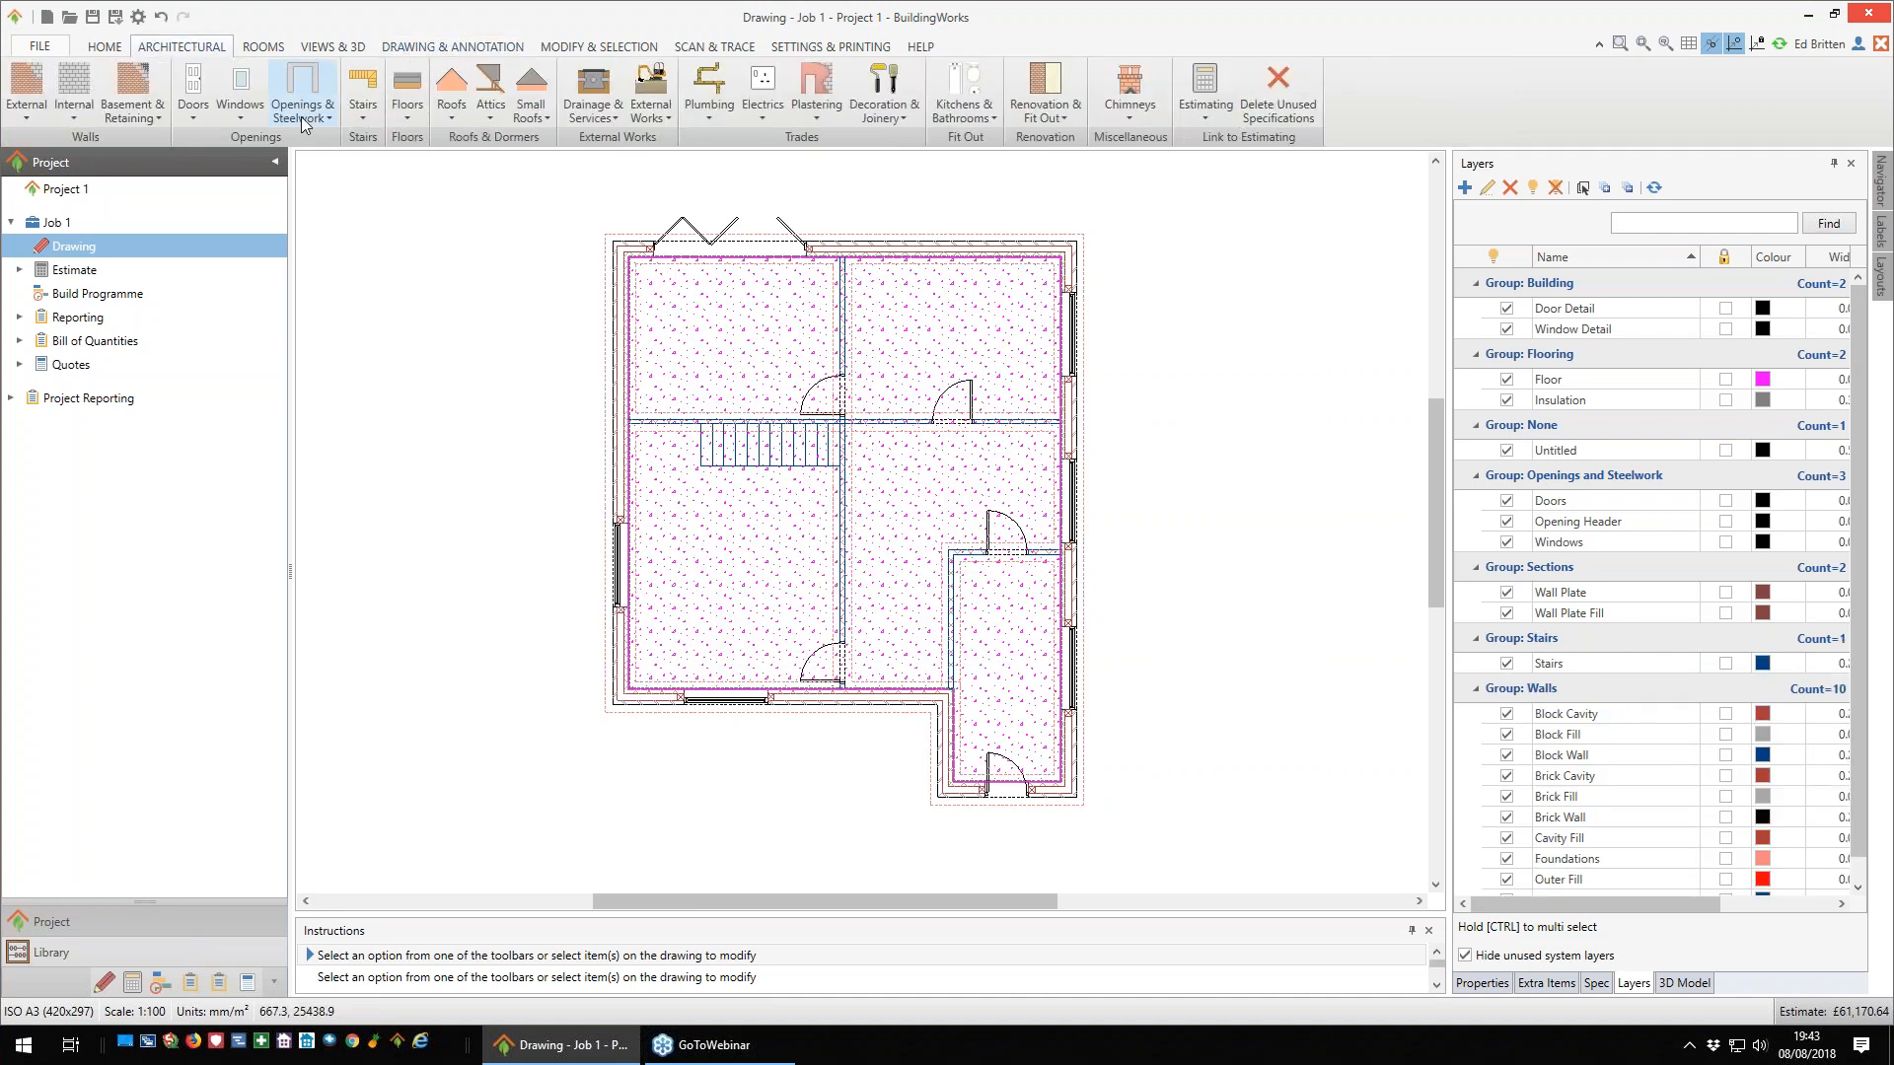
middle_drag(484, 357, 504, 444)
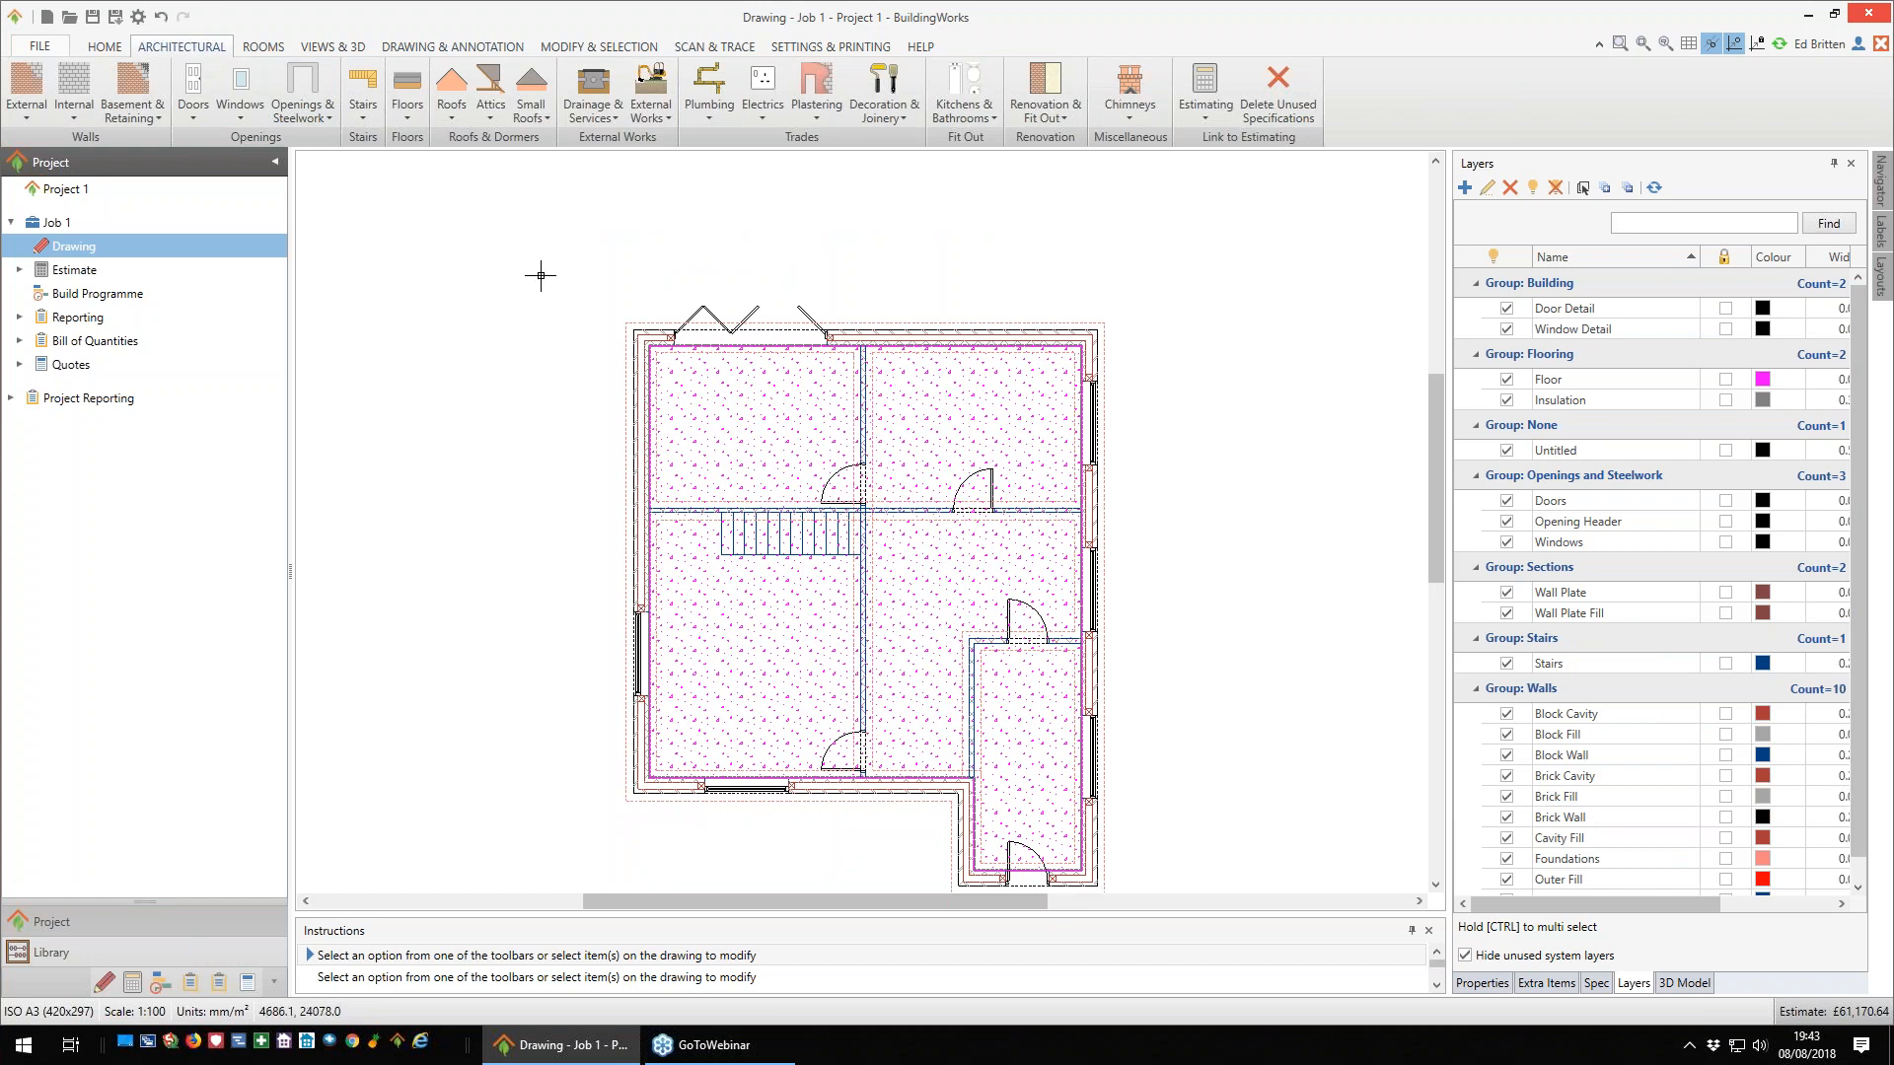
click(617, 122)
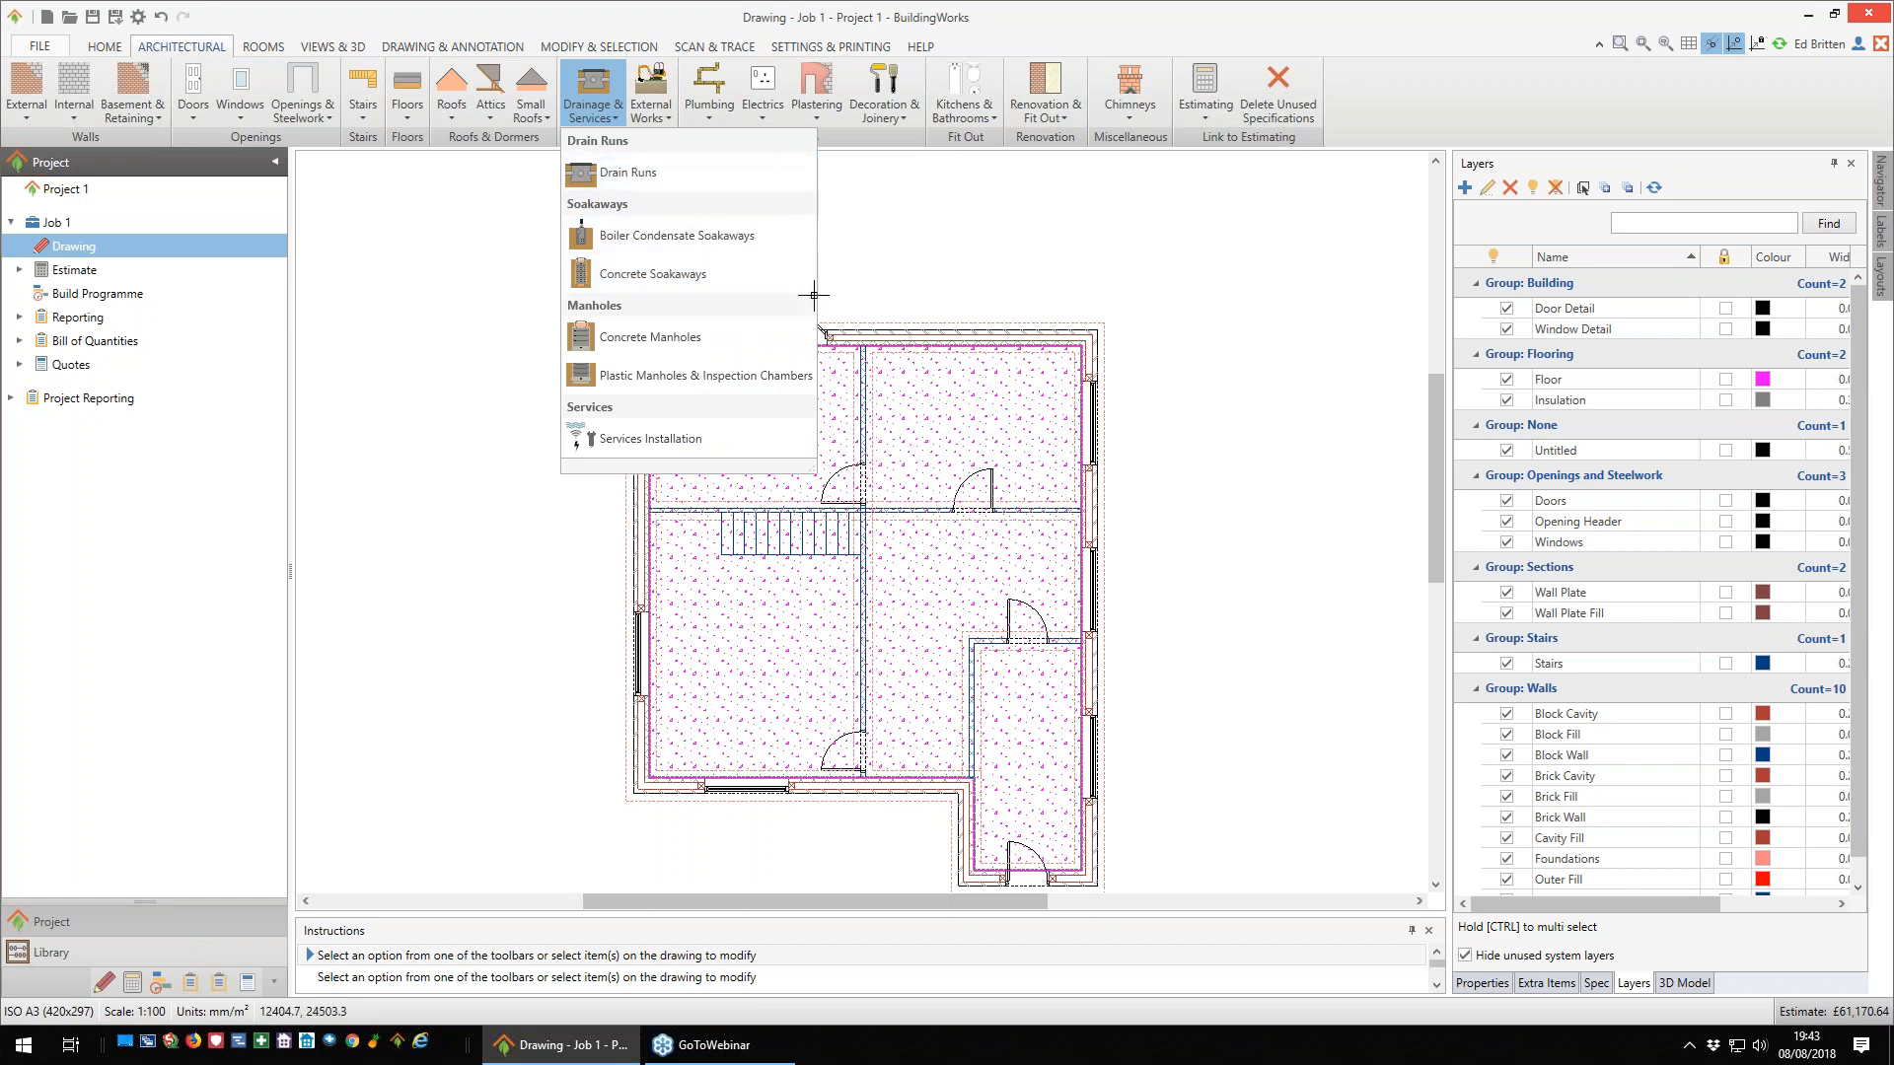
click(632, 173)
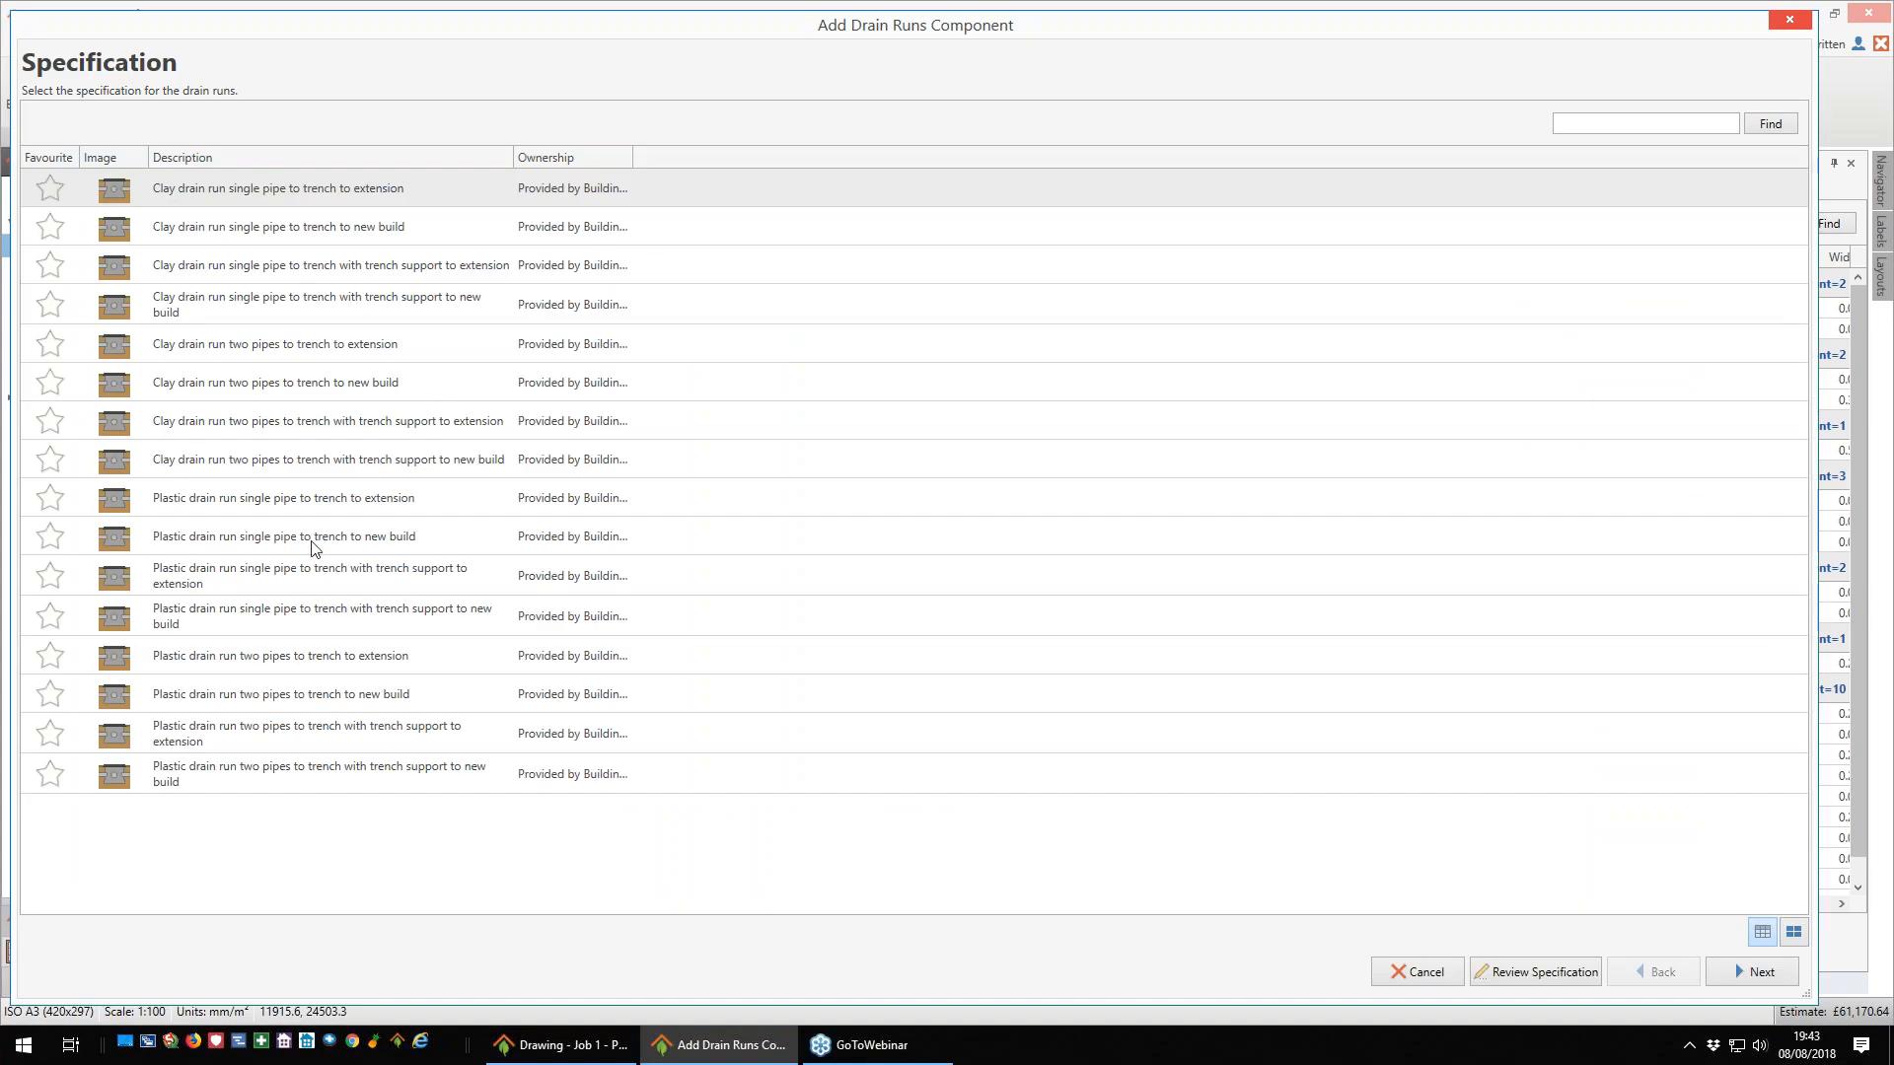
click(246, 549)
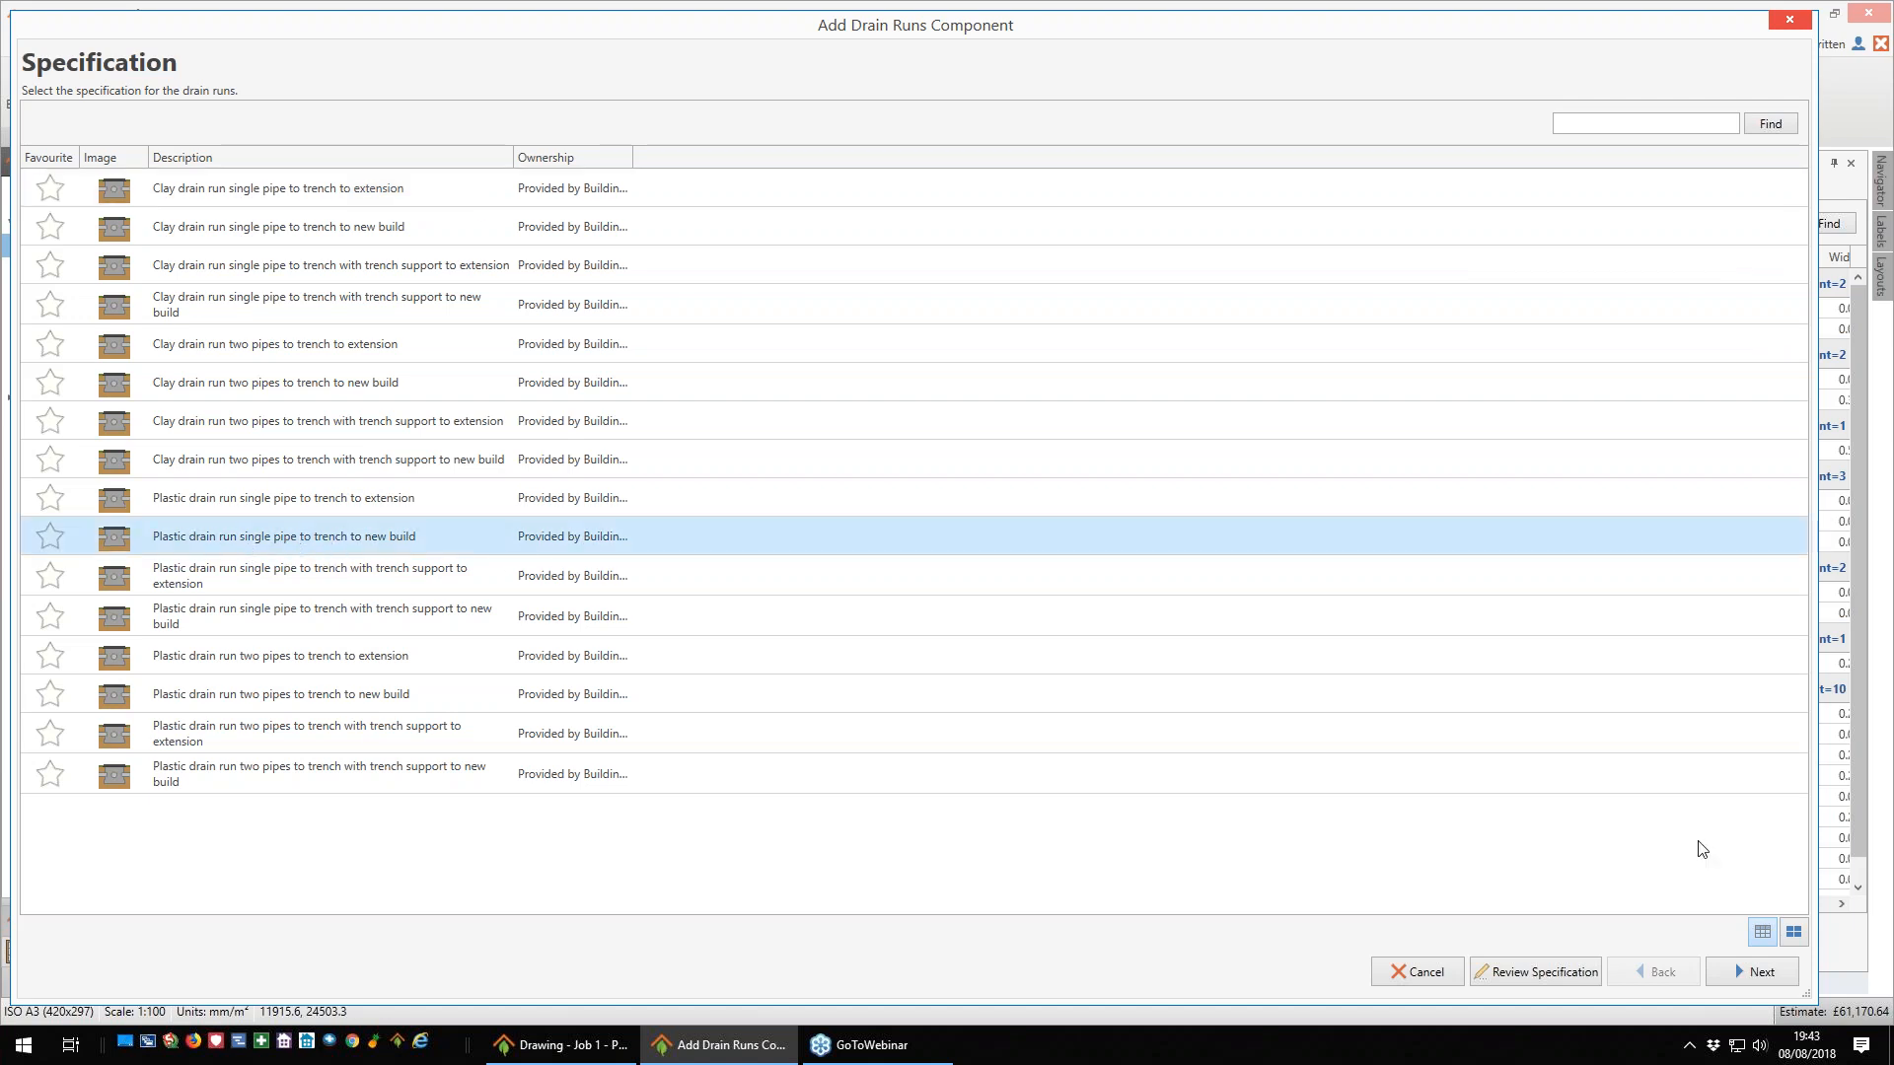
click(1736, 962)
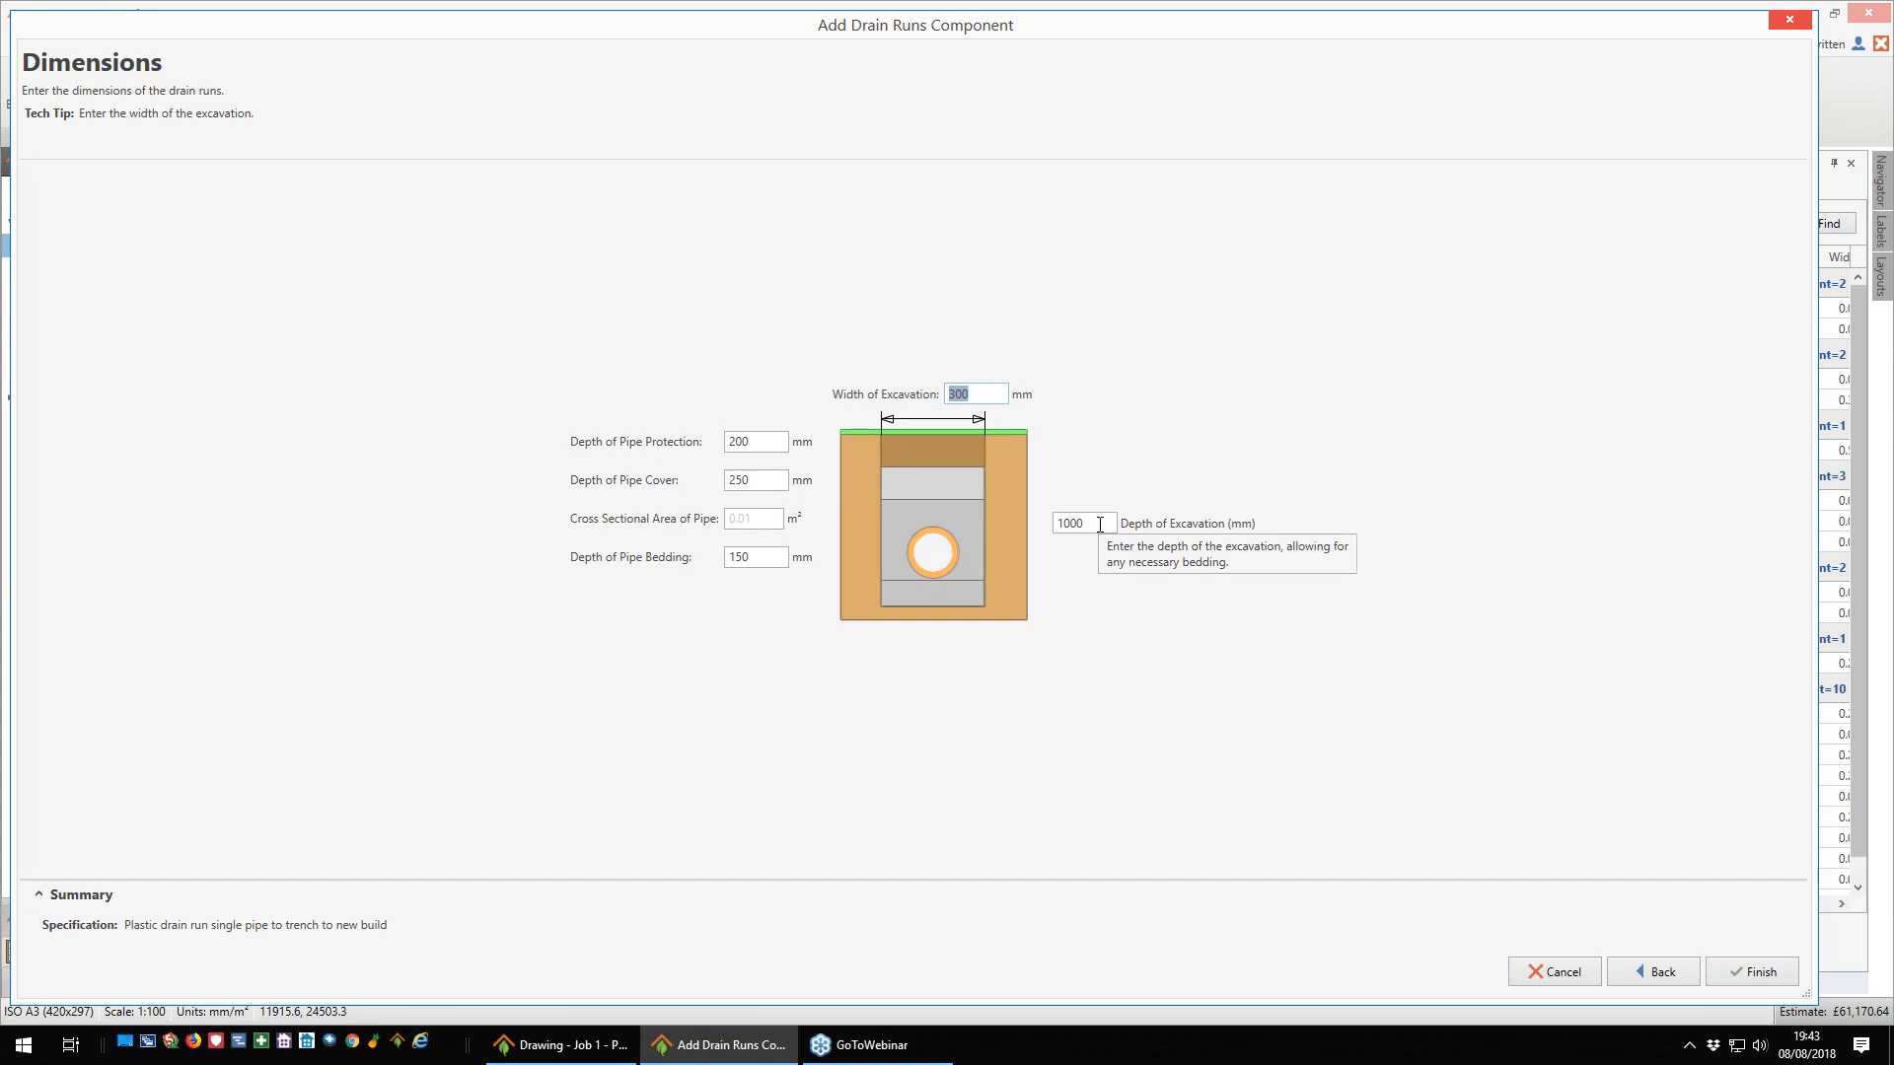
click(1751, 973)
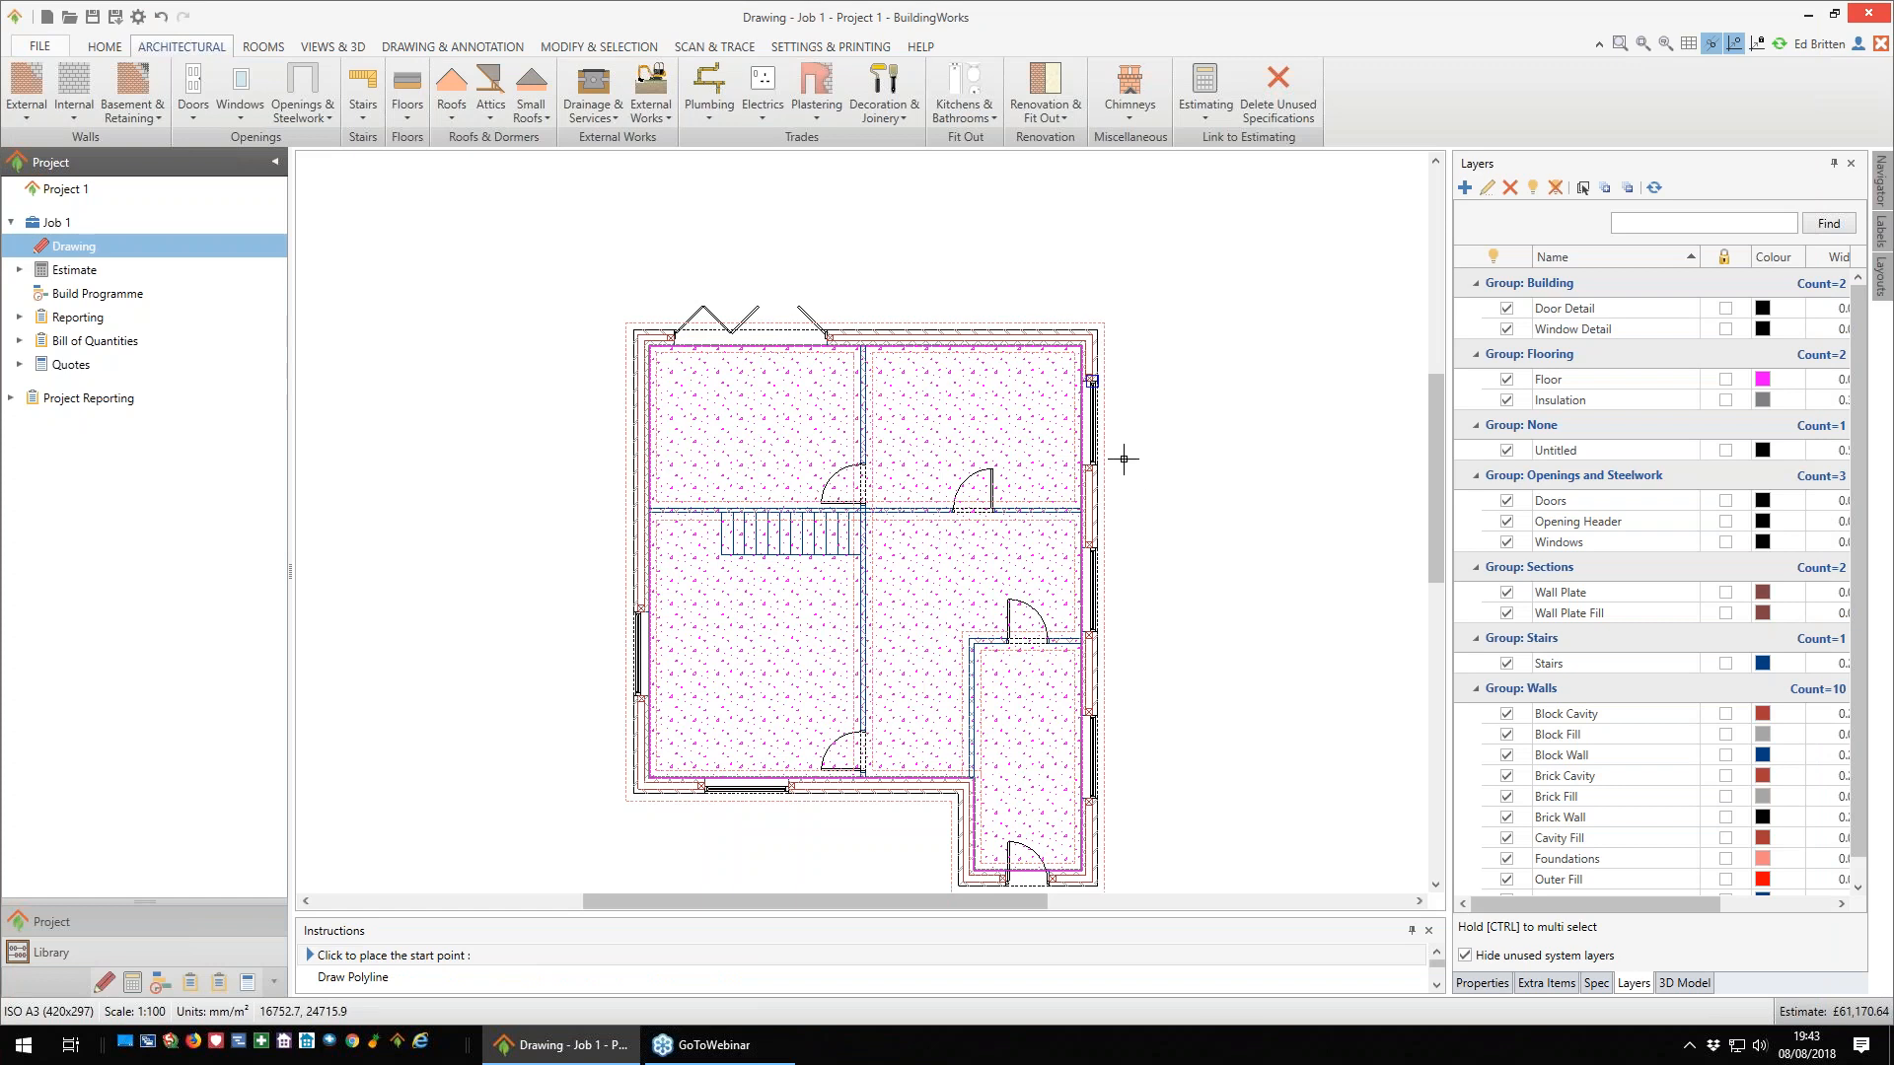
- Start the drain run at the upper-right room's outer wall by its window and extend it outward in two 300 mm segments
scroll(1119, 425, up, 2)
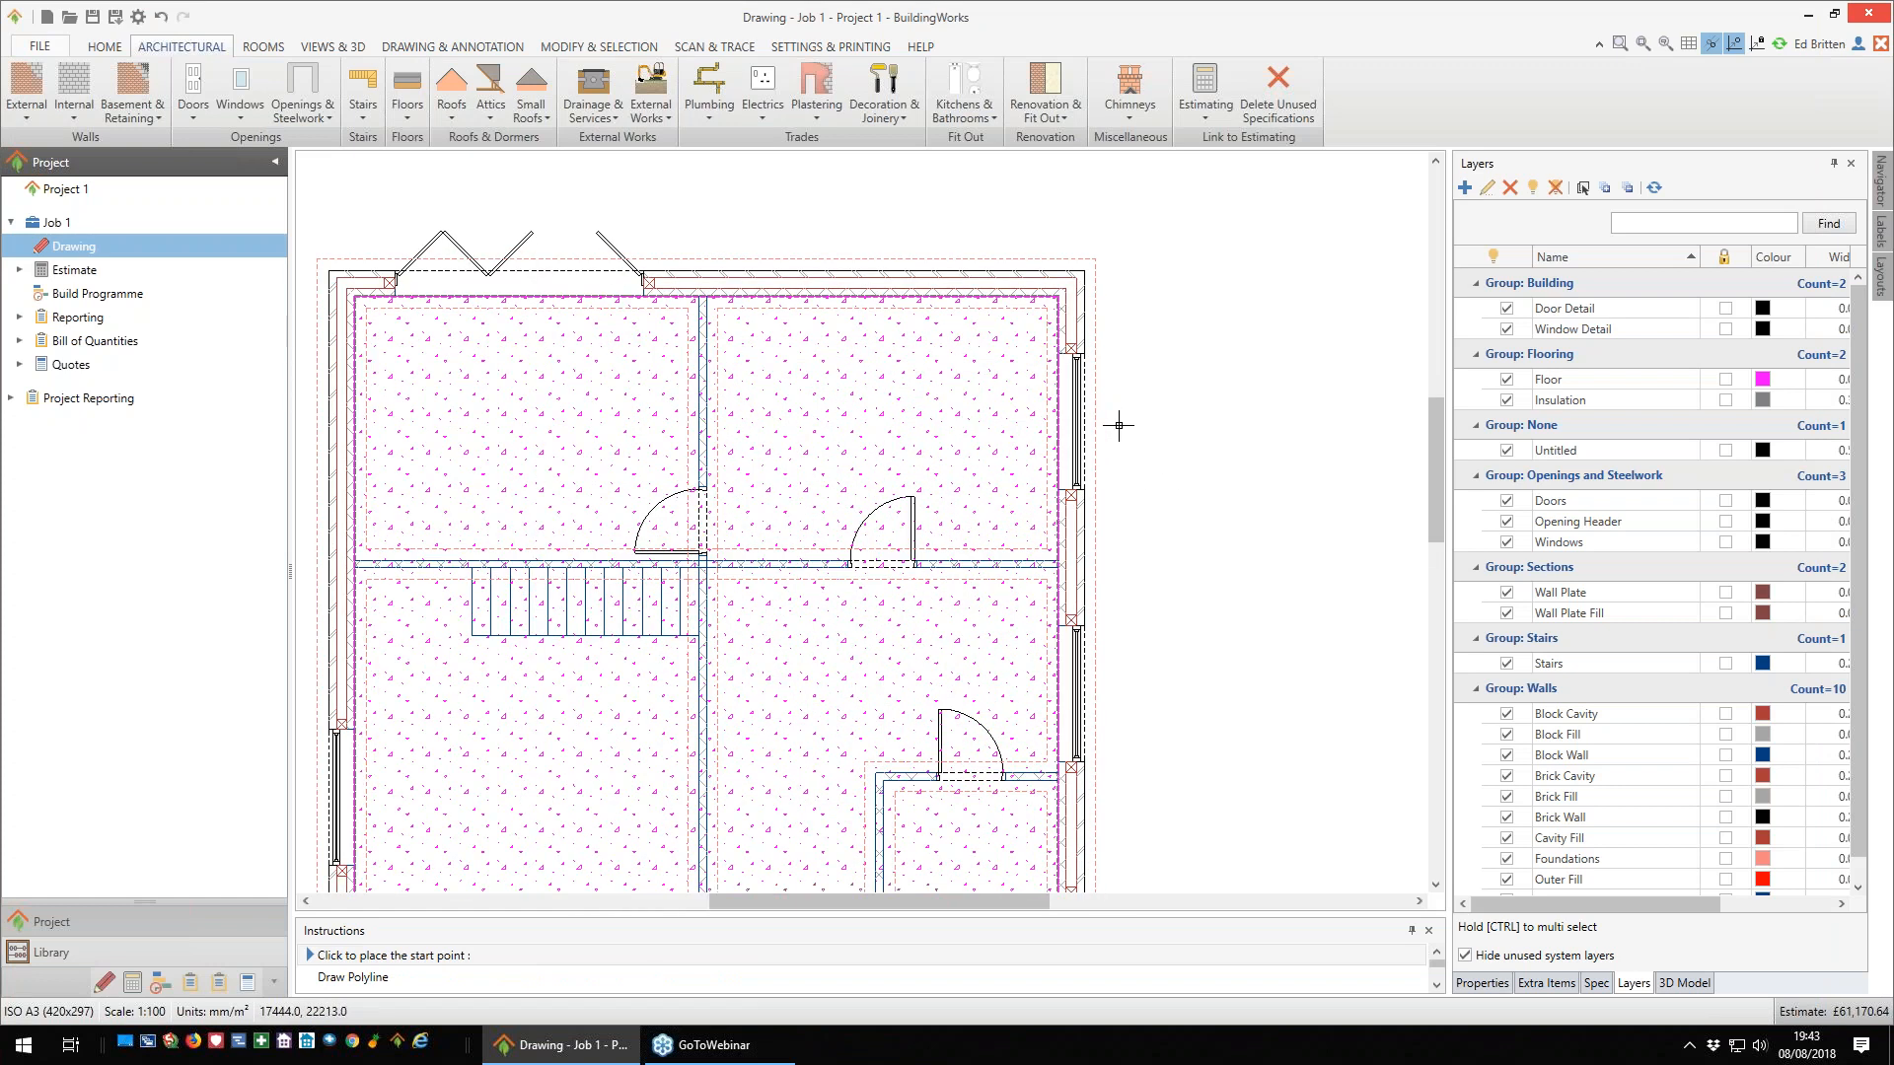
click(1084, 427)
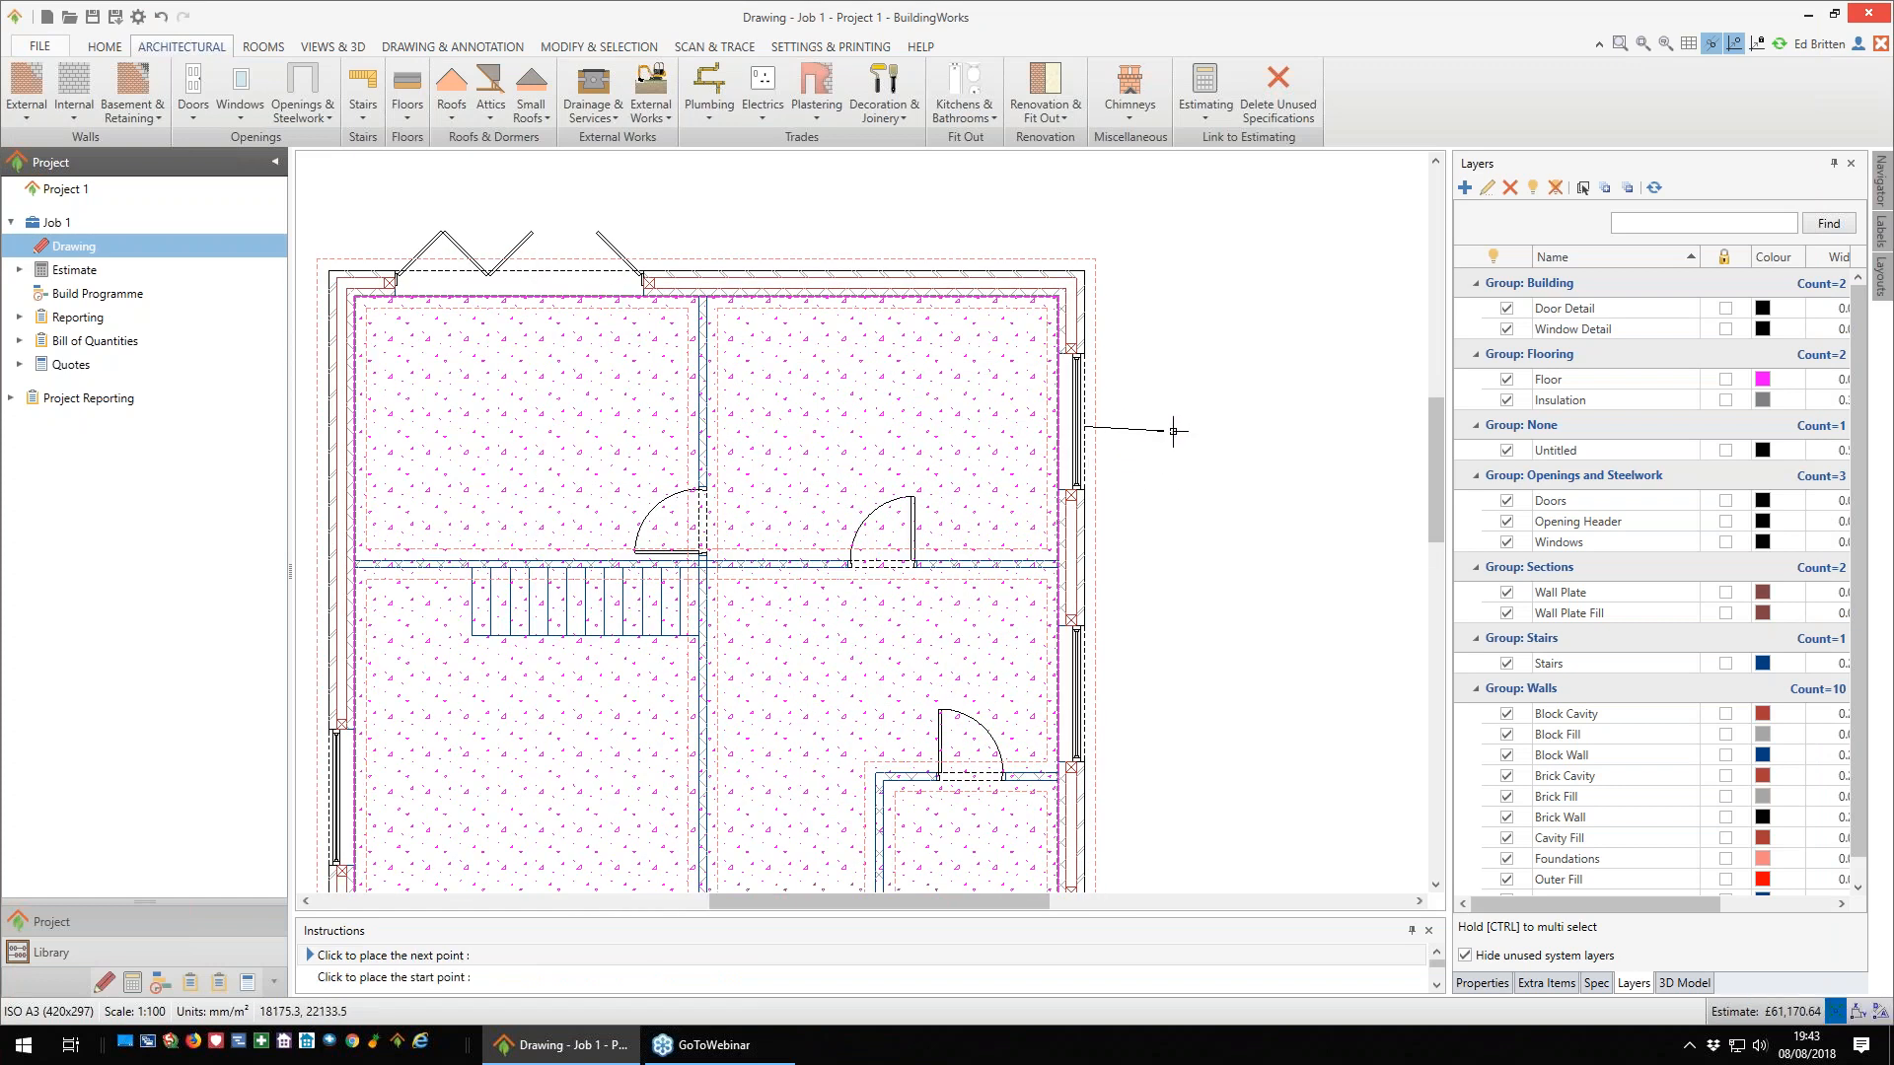
key(Right)
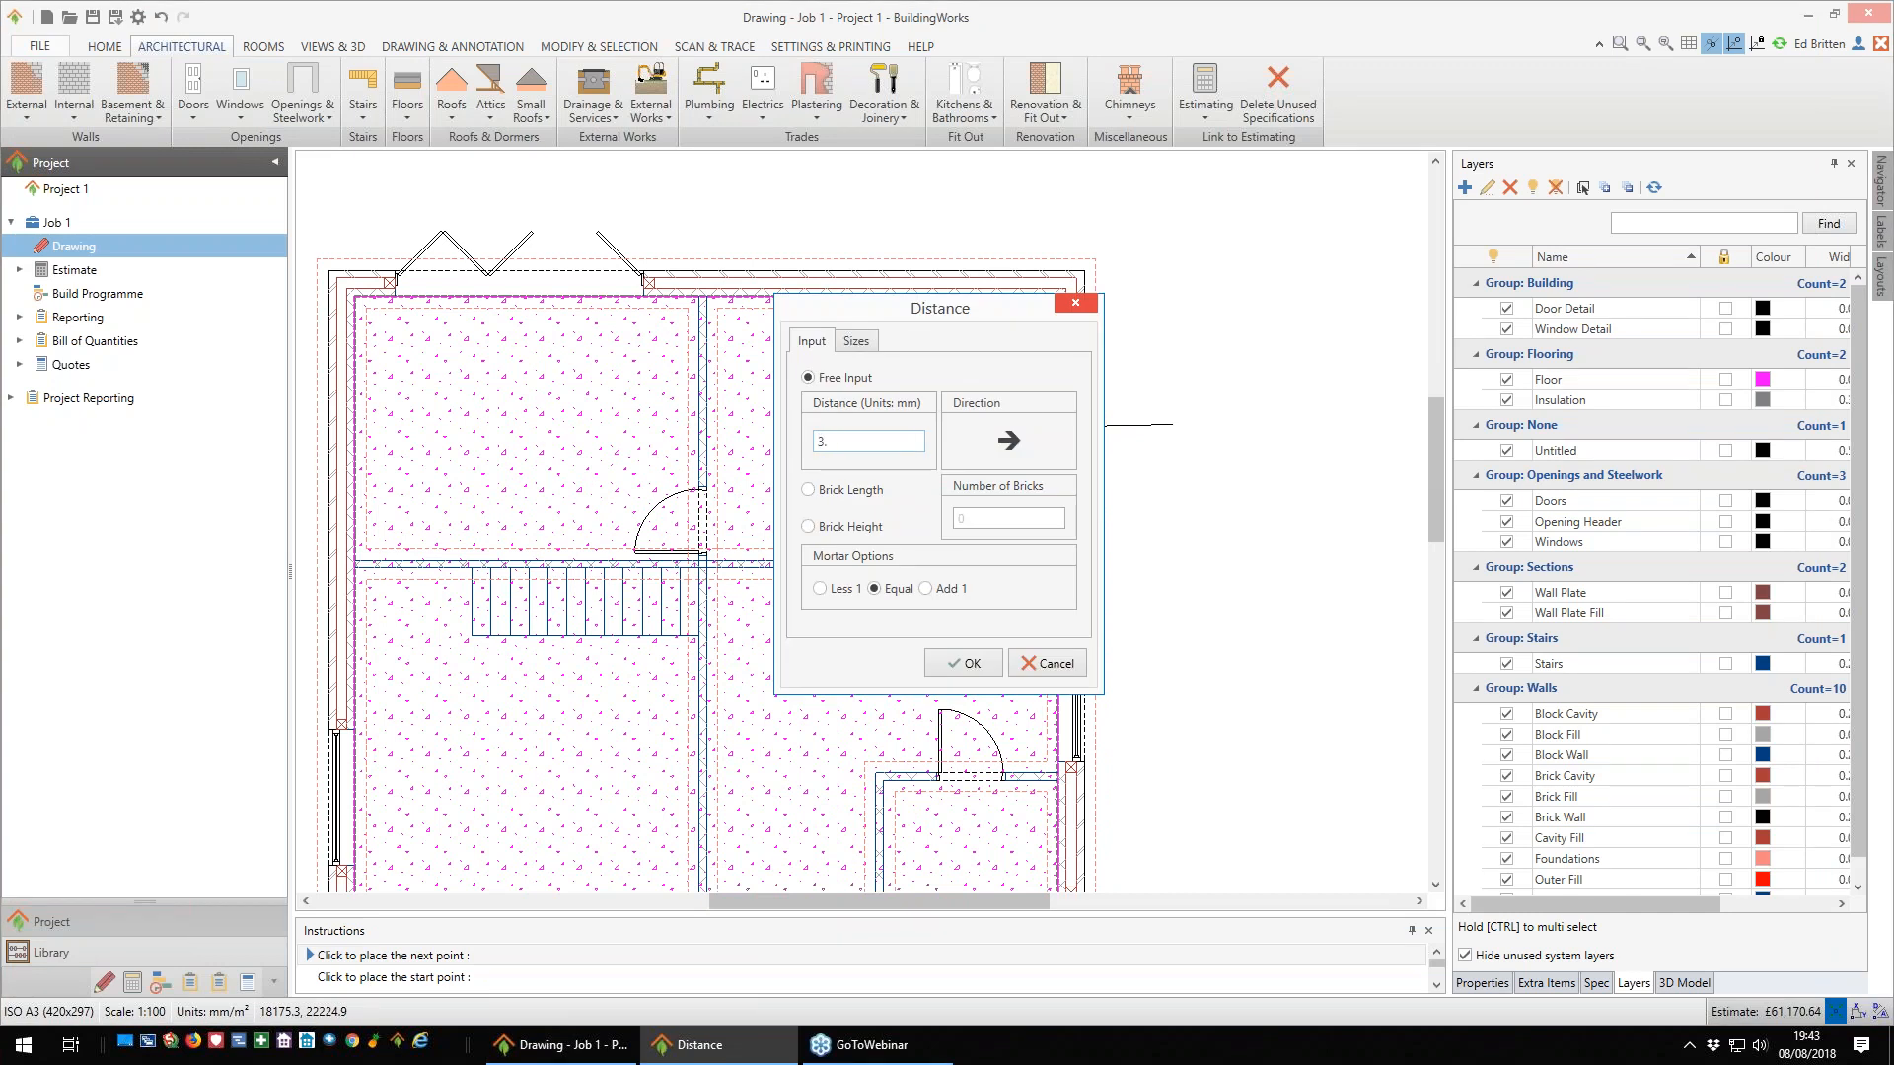
text(300)
key(Return)
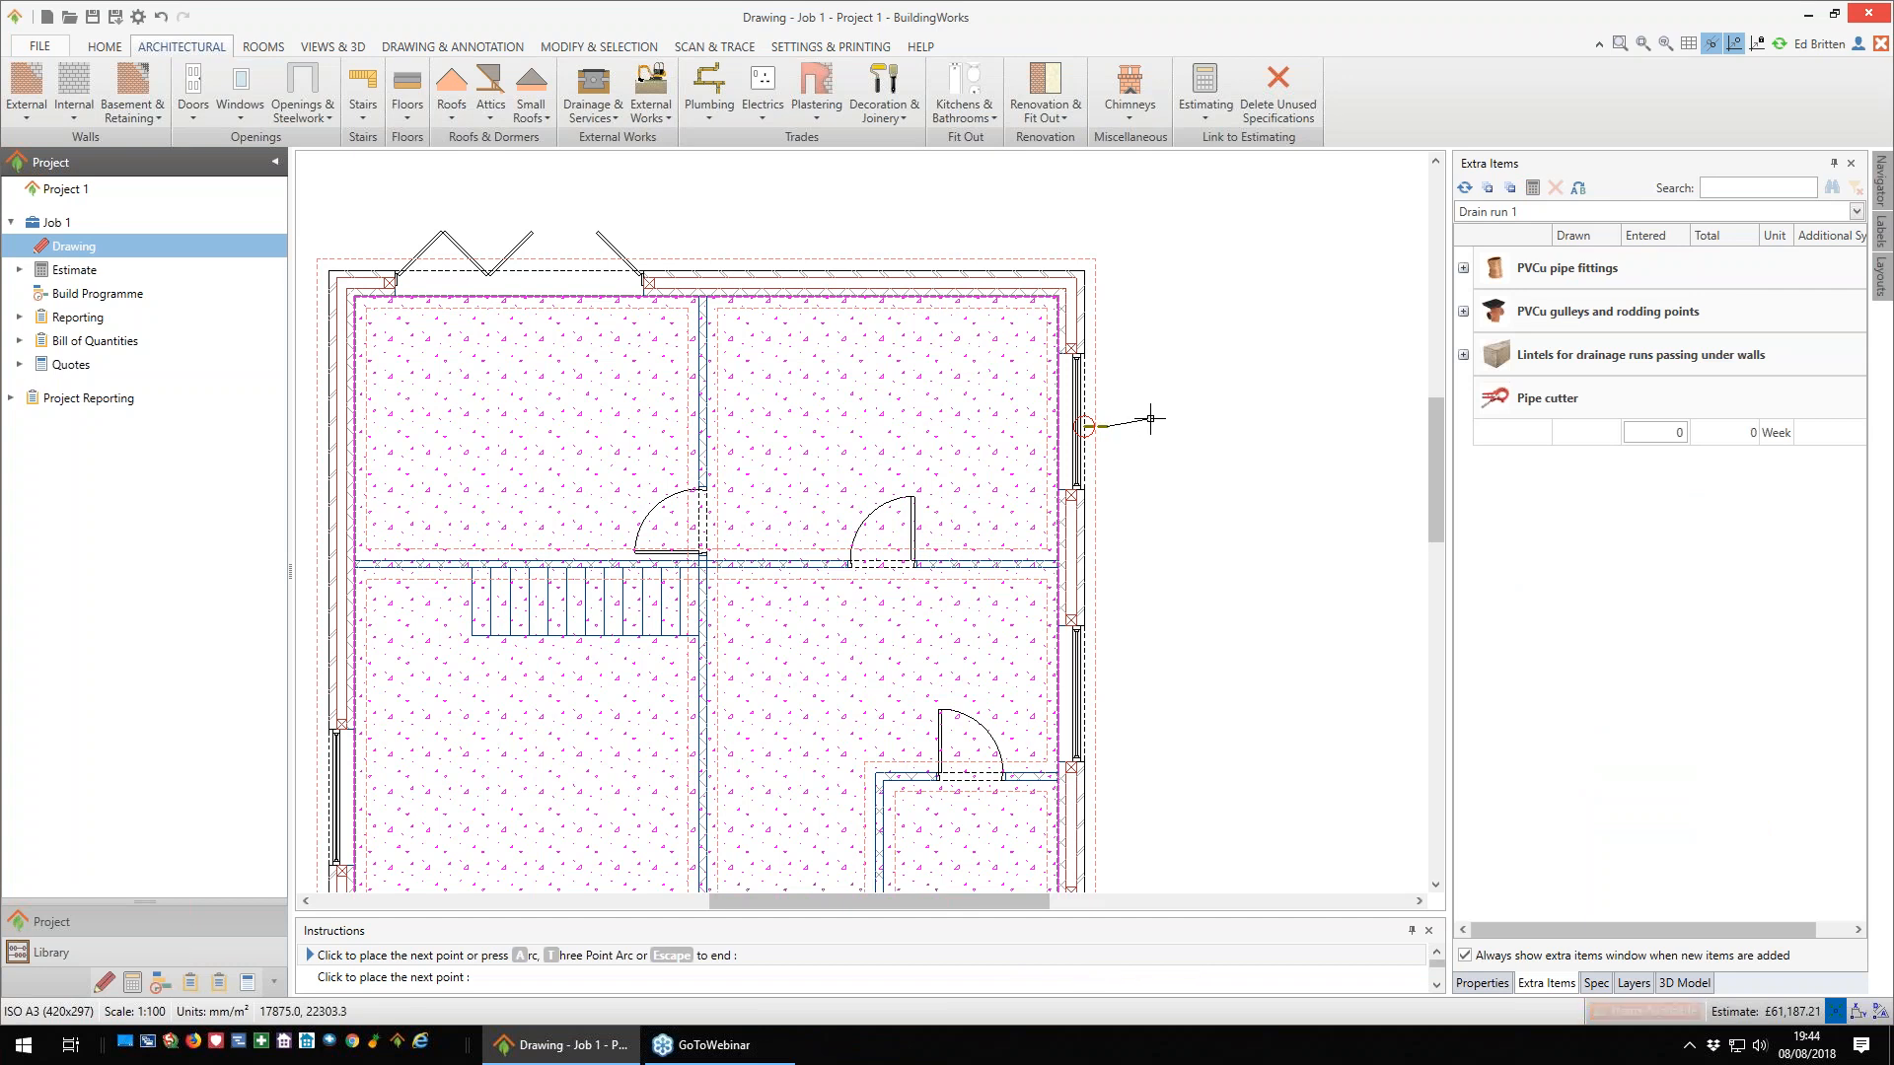
key(Right)
text(300)
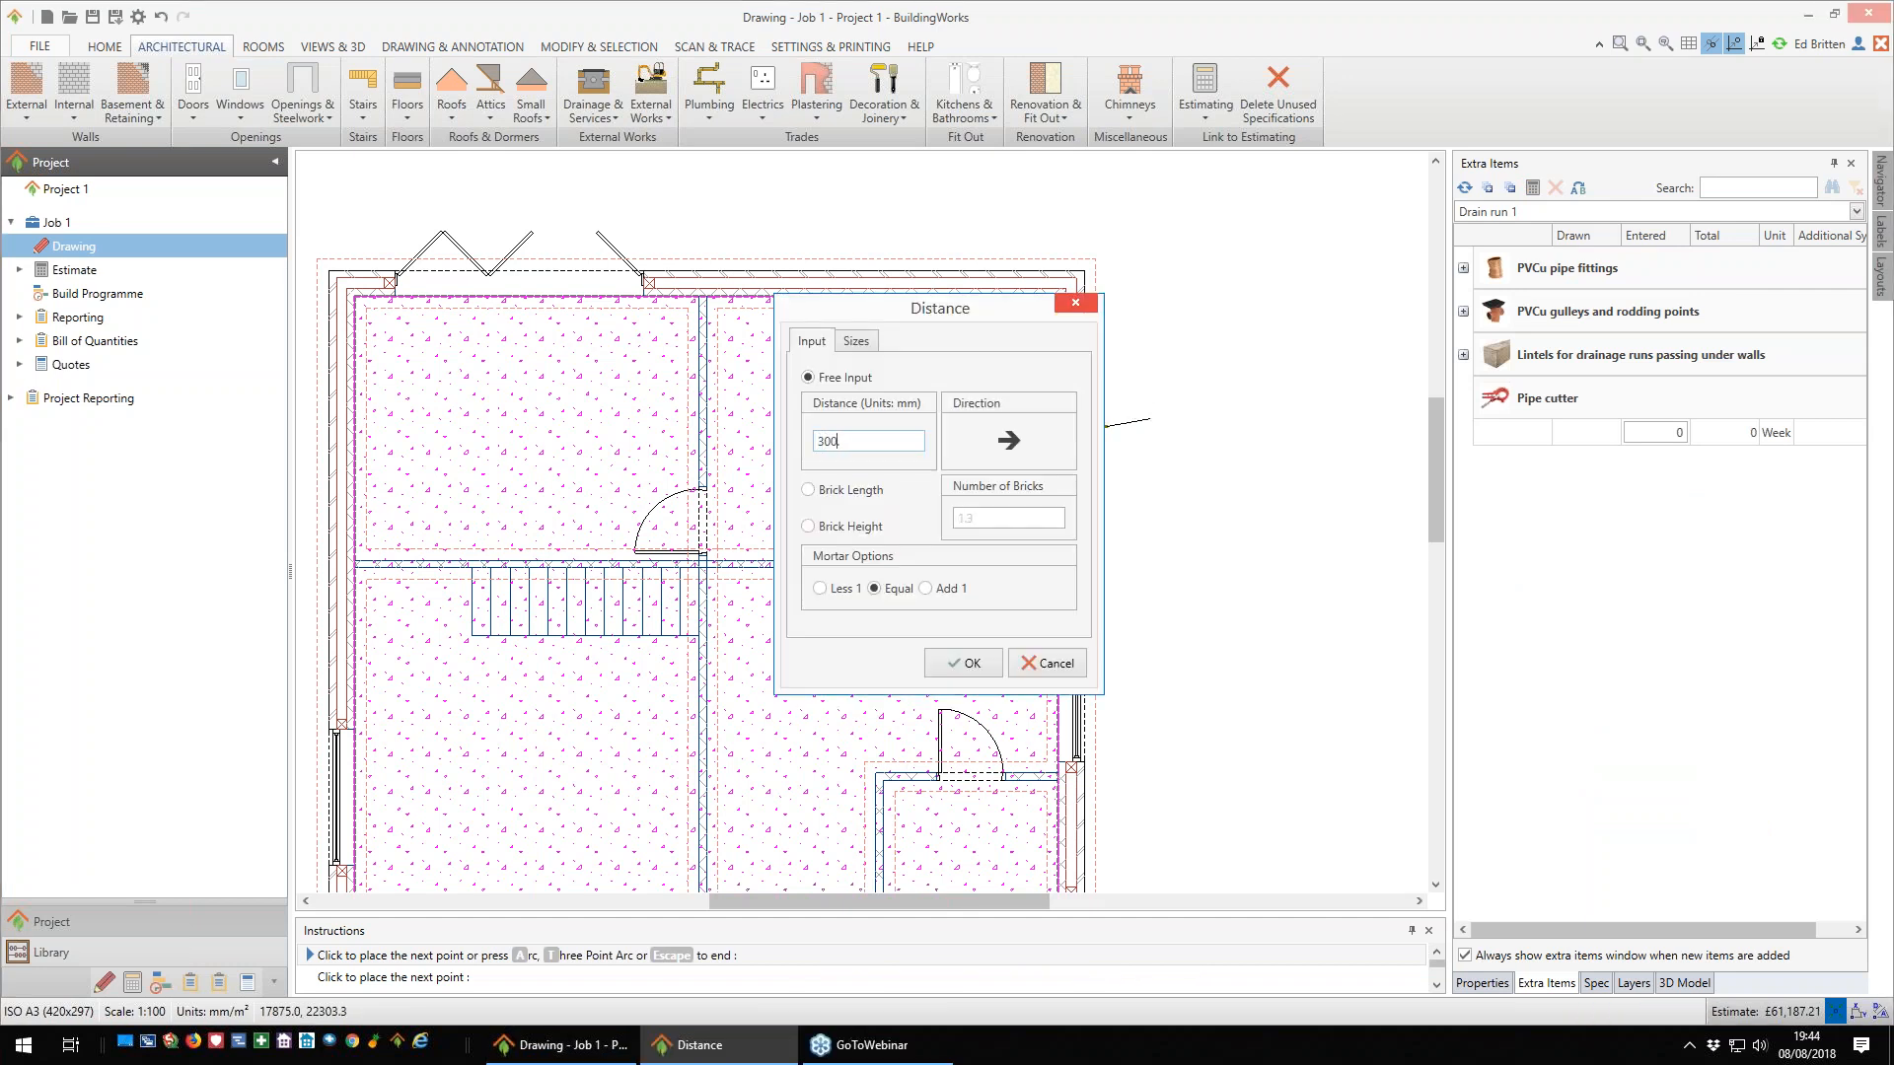
key(Return)
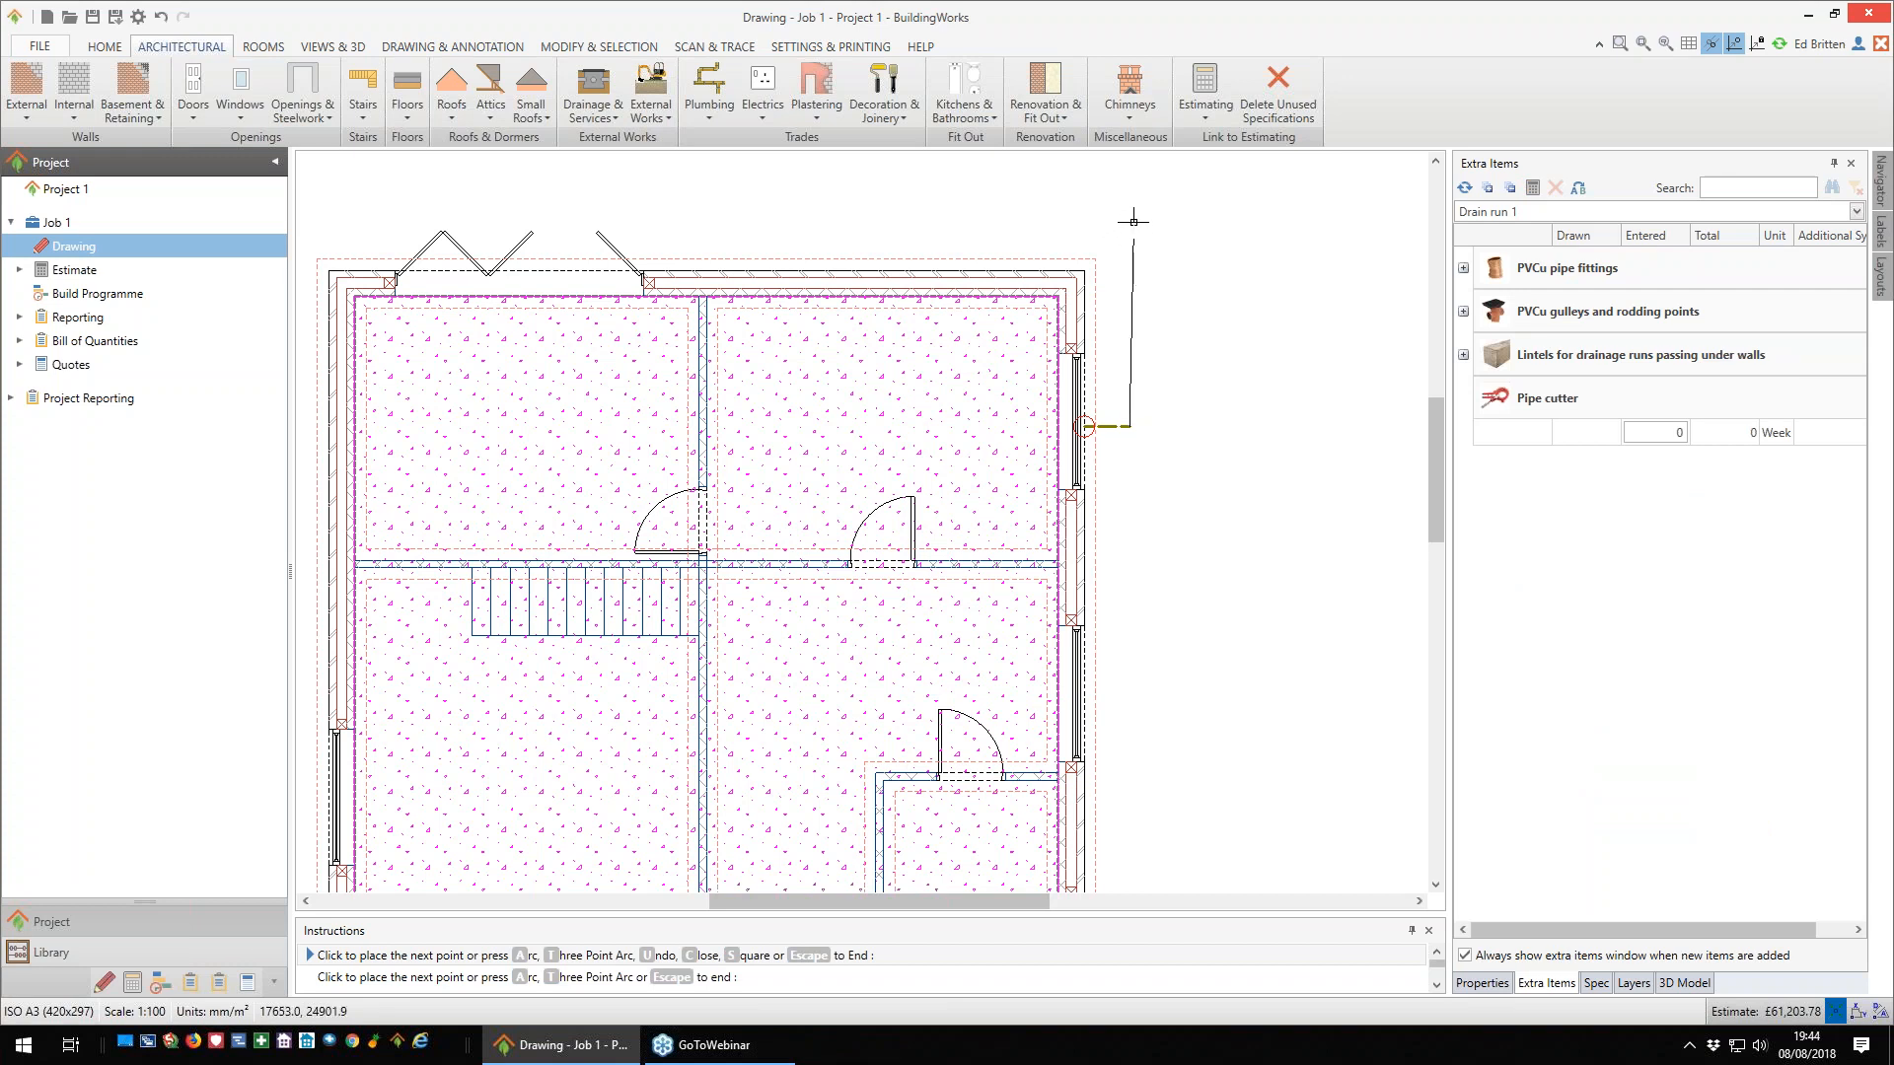
- Continue the drain run up past the rear corner, along the bi-fold door wall beyond the house, and end it diagonally up and away
scroll(1167, 234, down, 2)
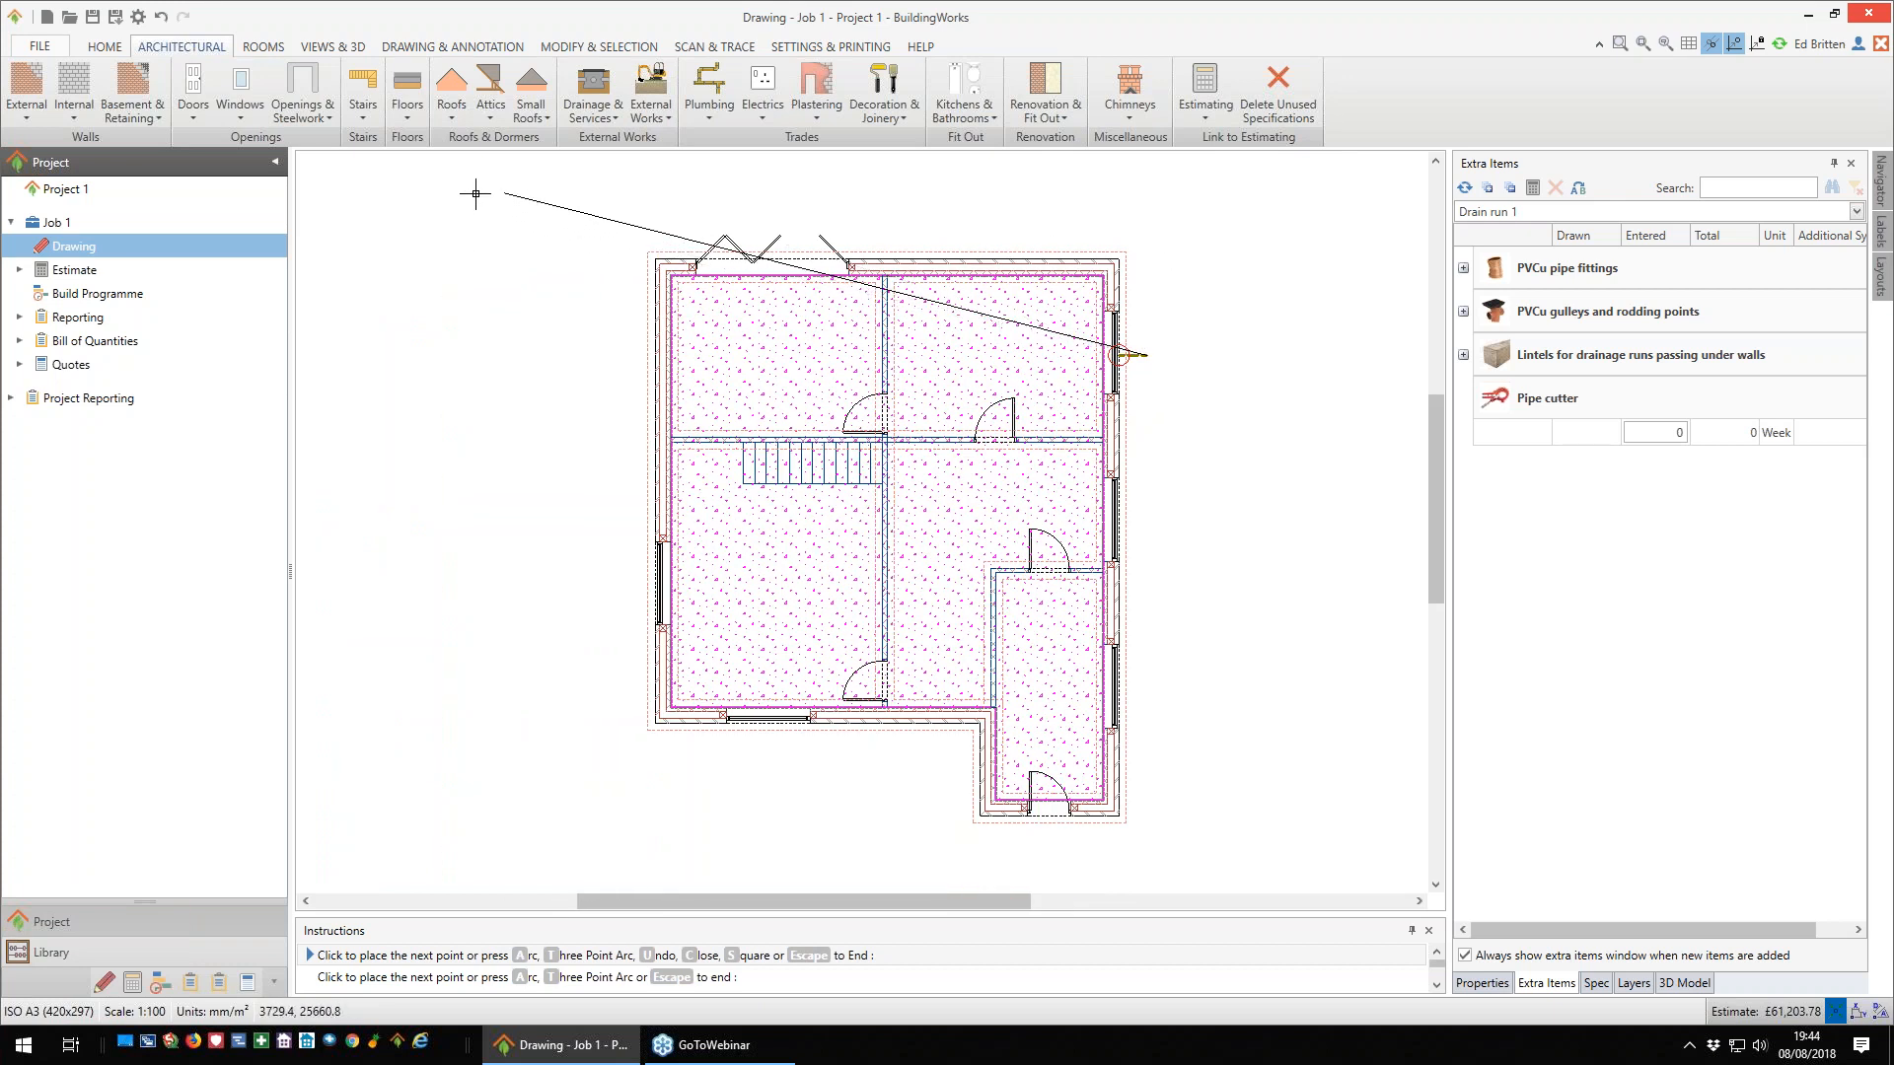
scroll(848, 301, down, 1)
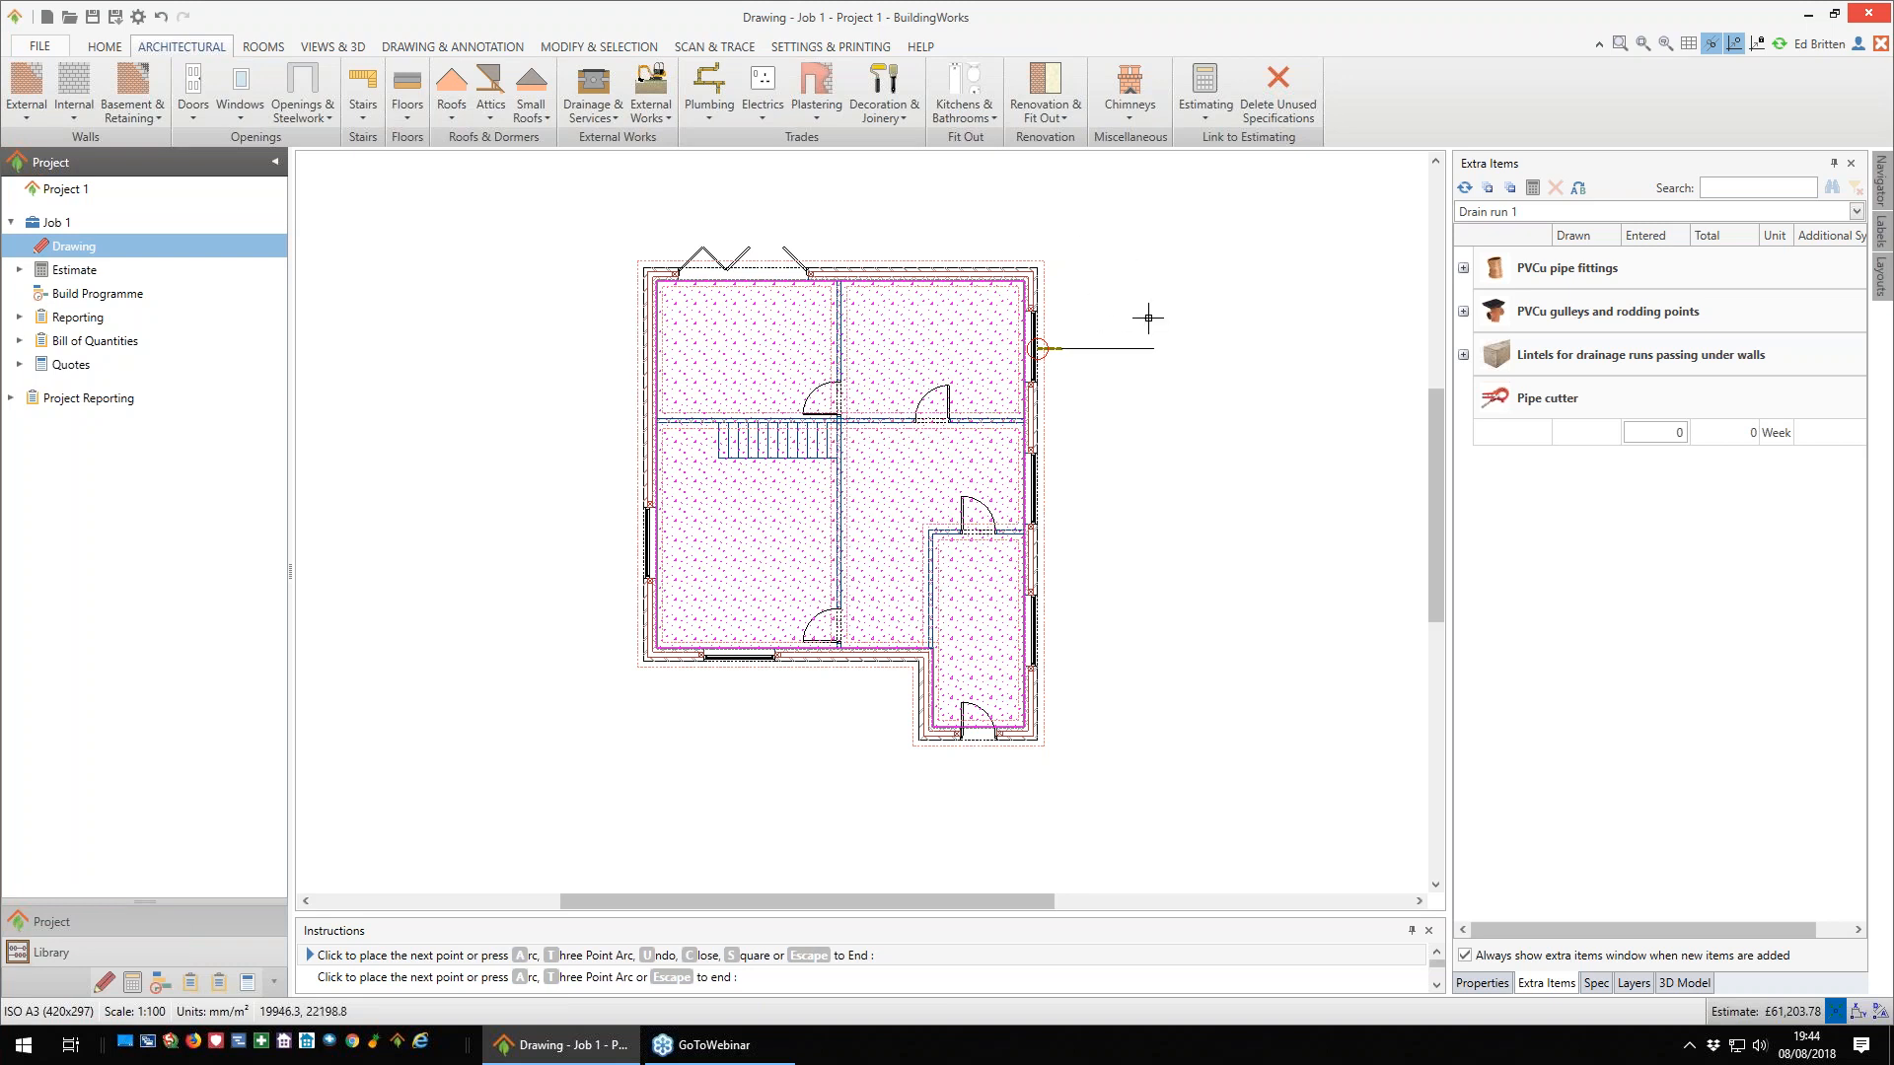
click(1061, 247)
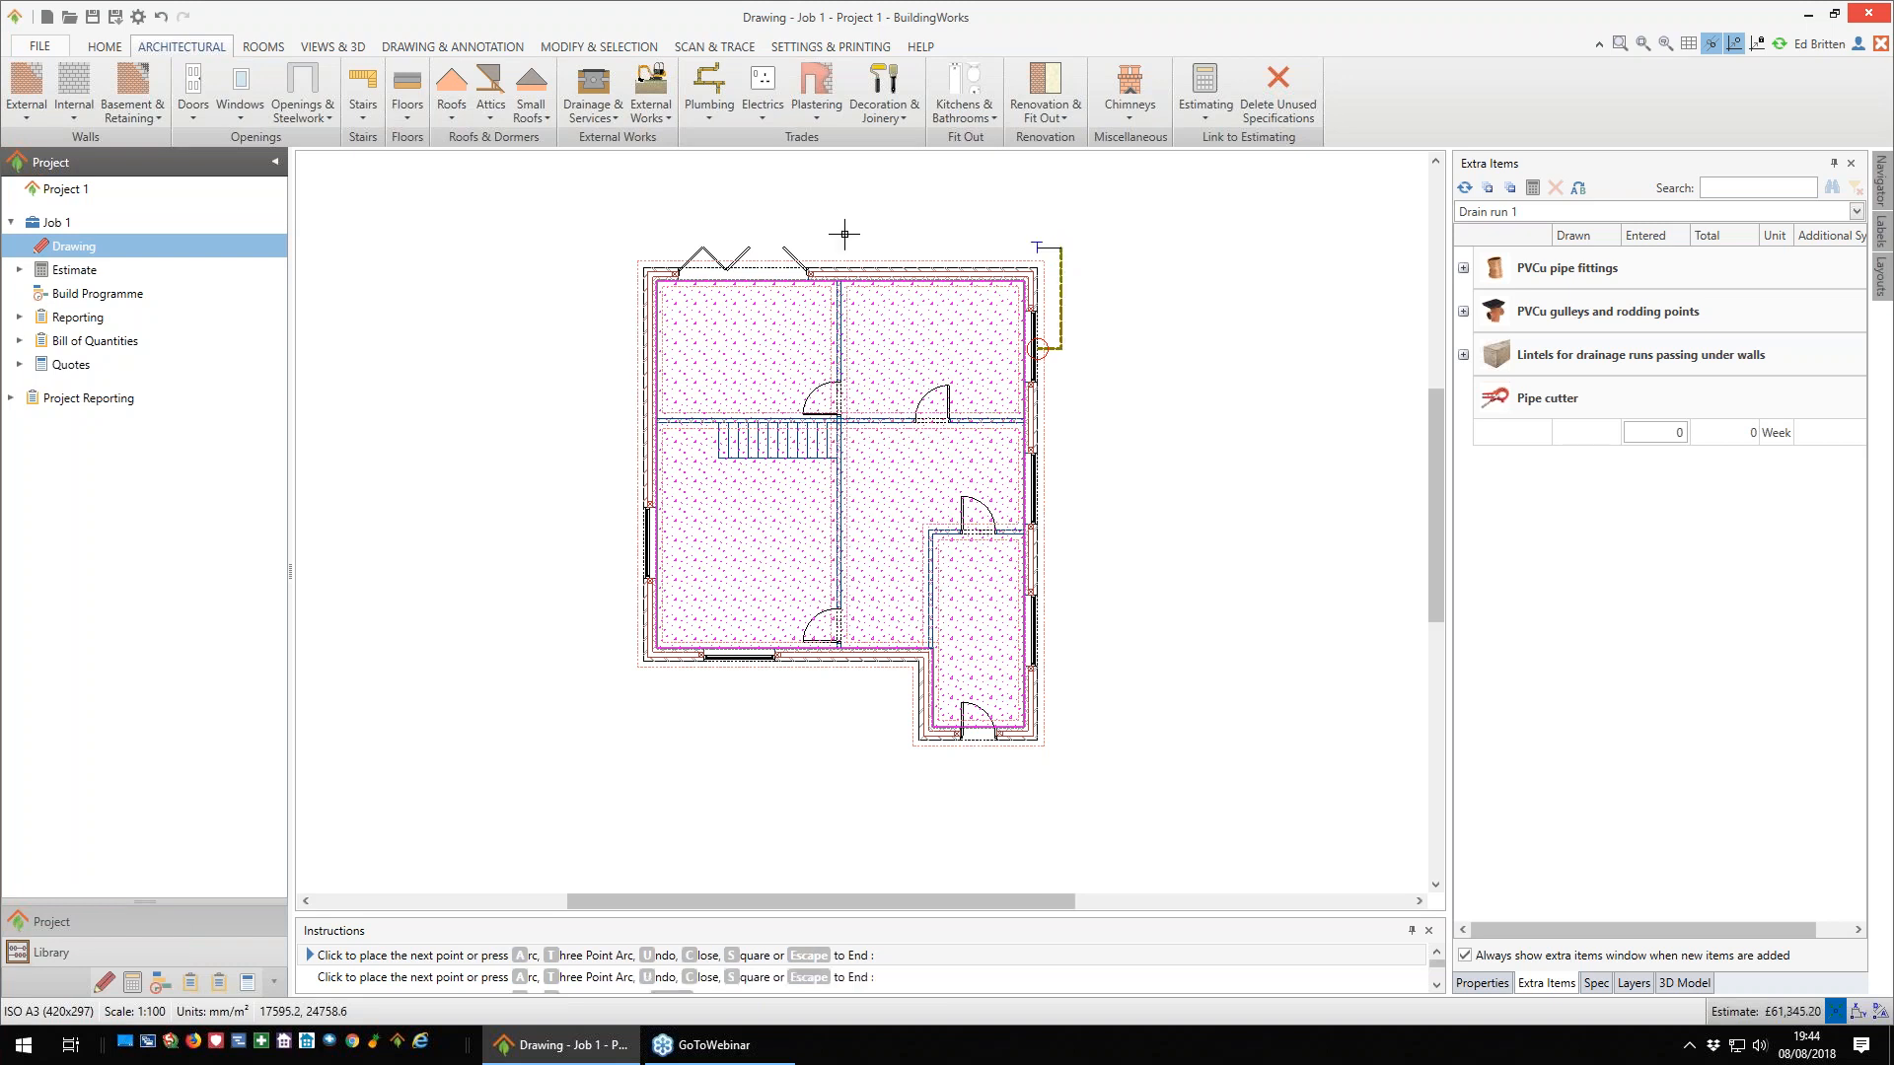
click(603, 247)
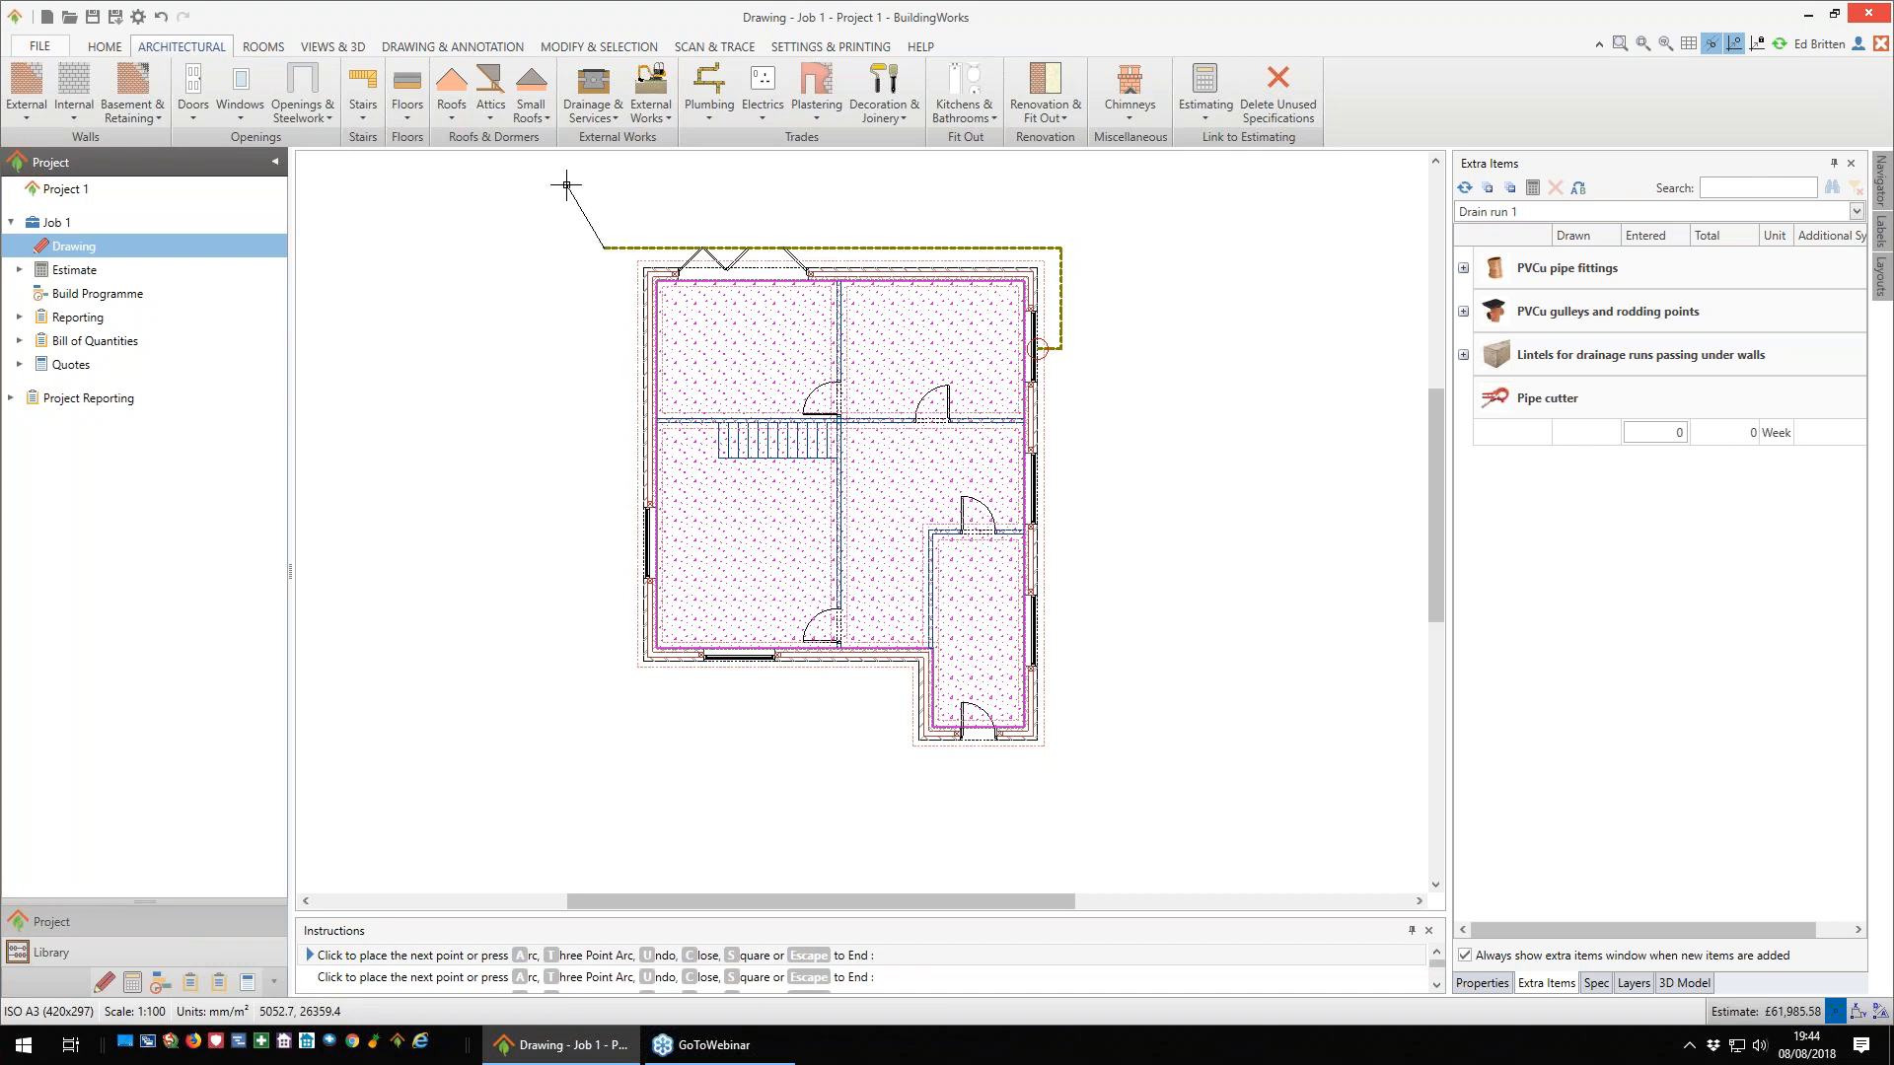
click(566, 185)
key(Escape)
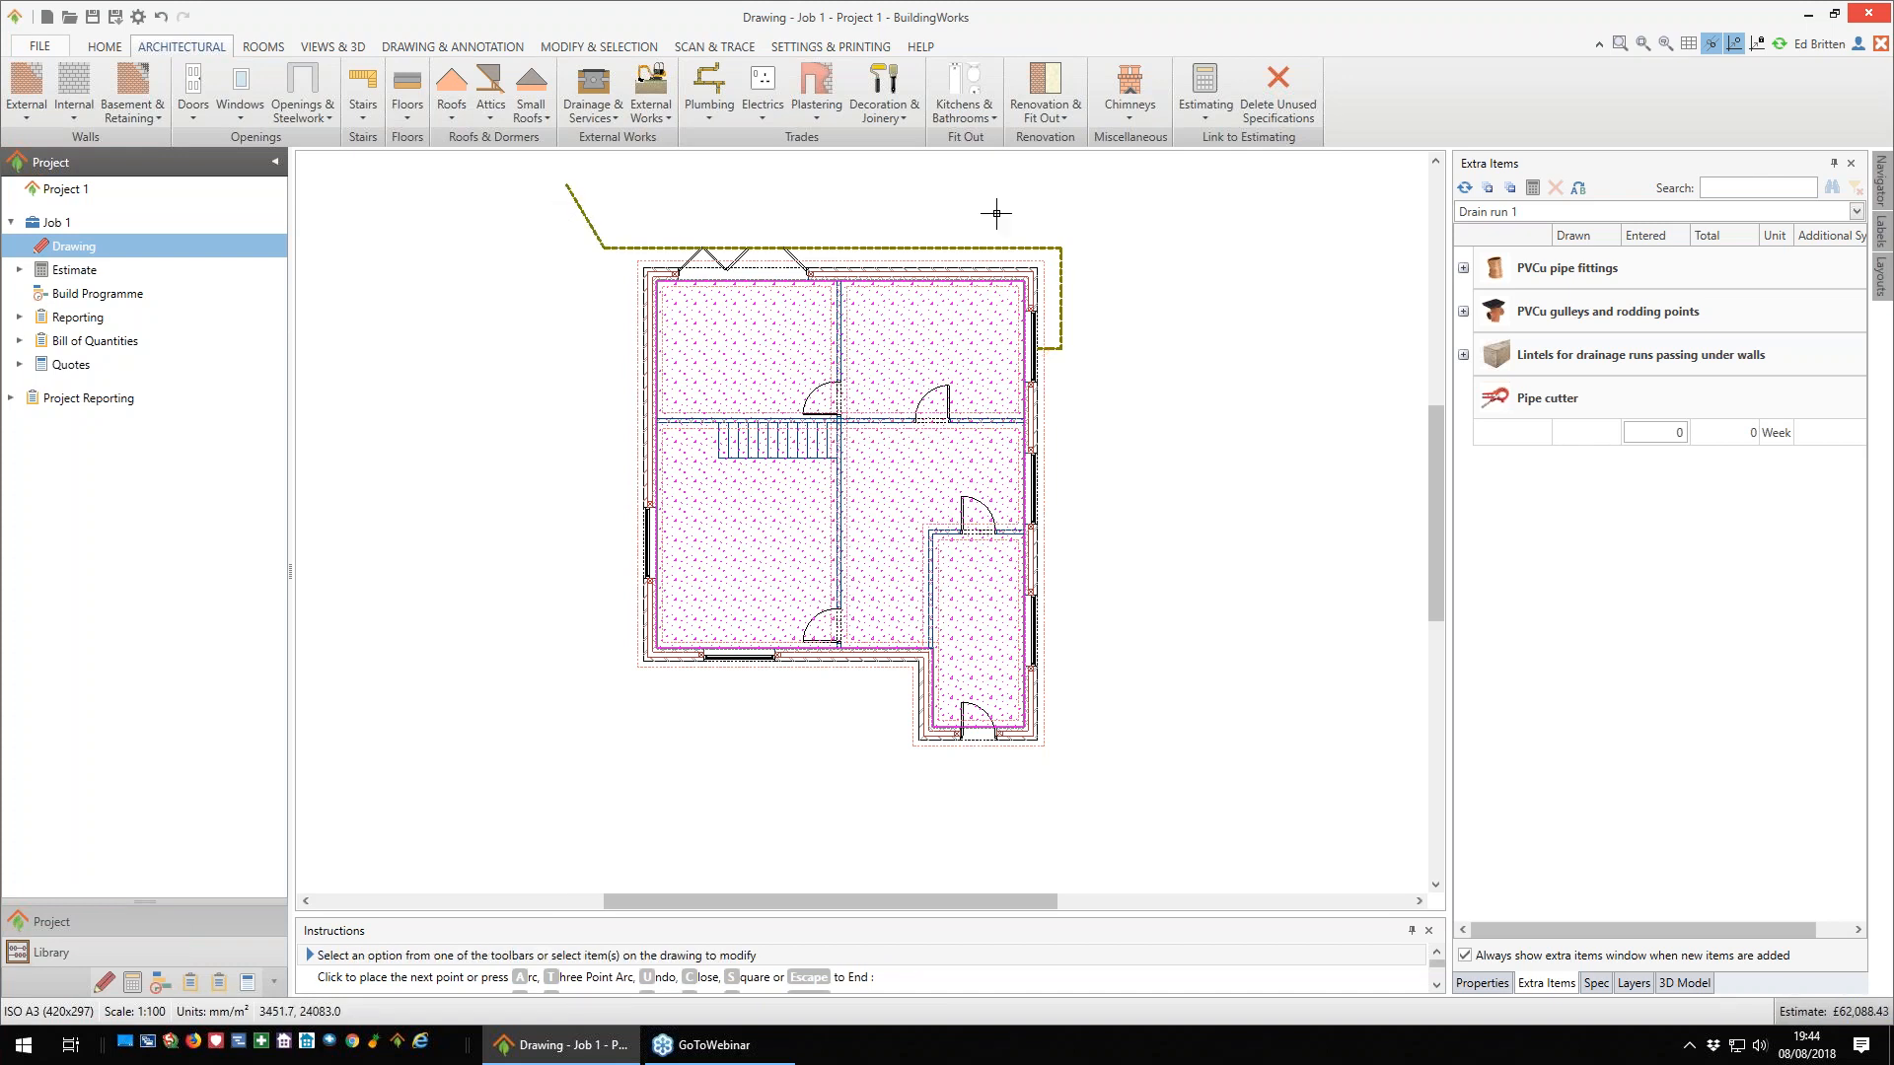
- Set up a manhole with the Plastic shallow access manhole (up to 1.2m deep) to new build specification, keeping the default dimensions
click(614, 119)
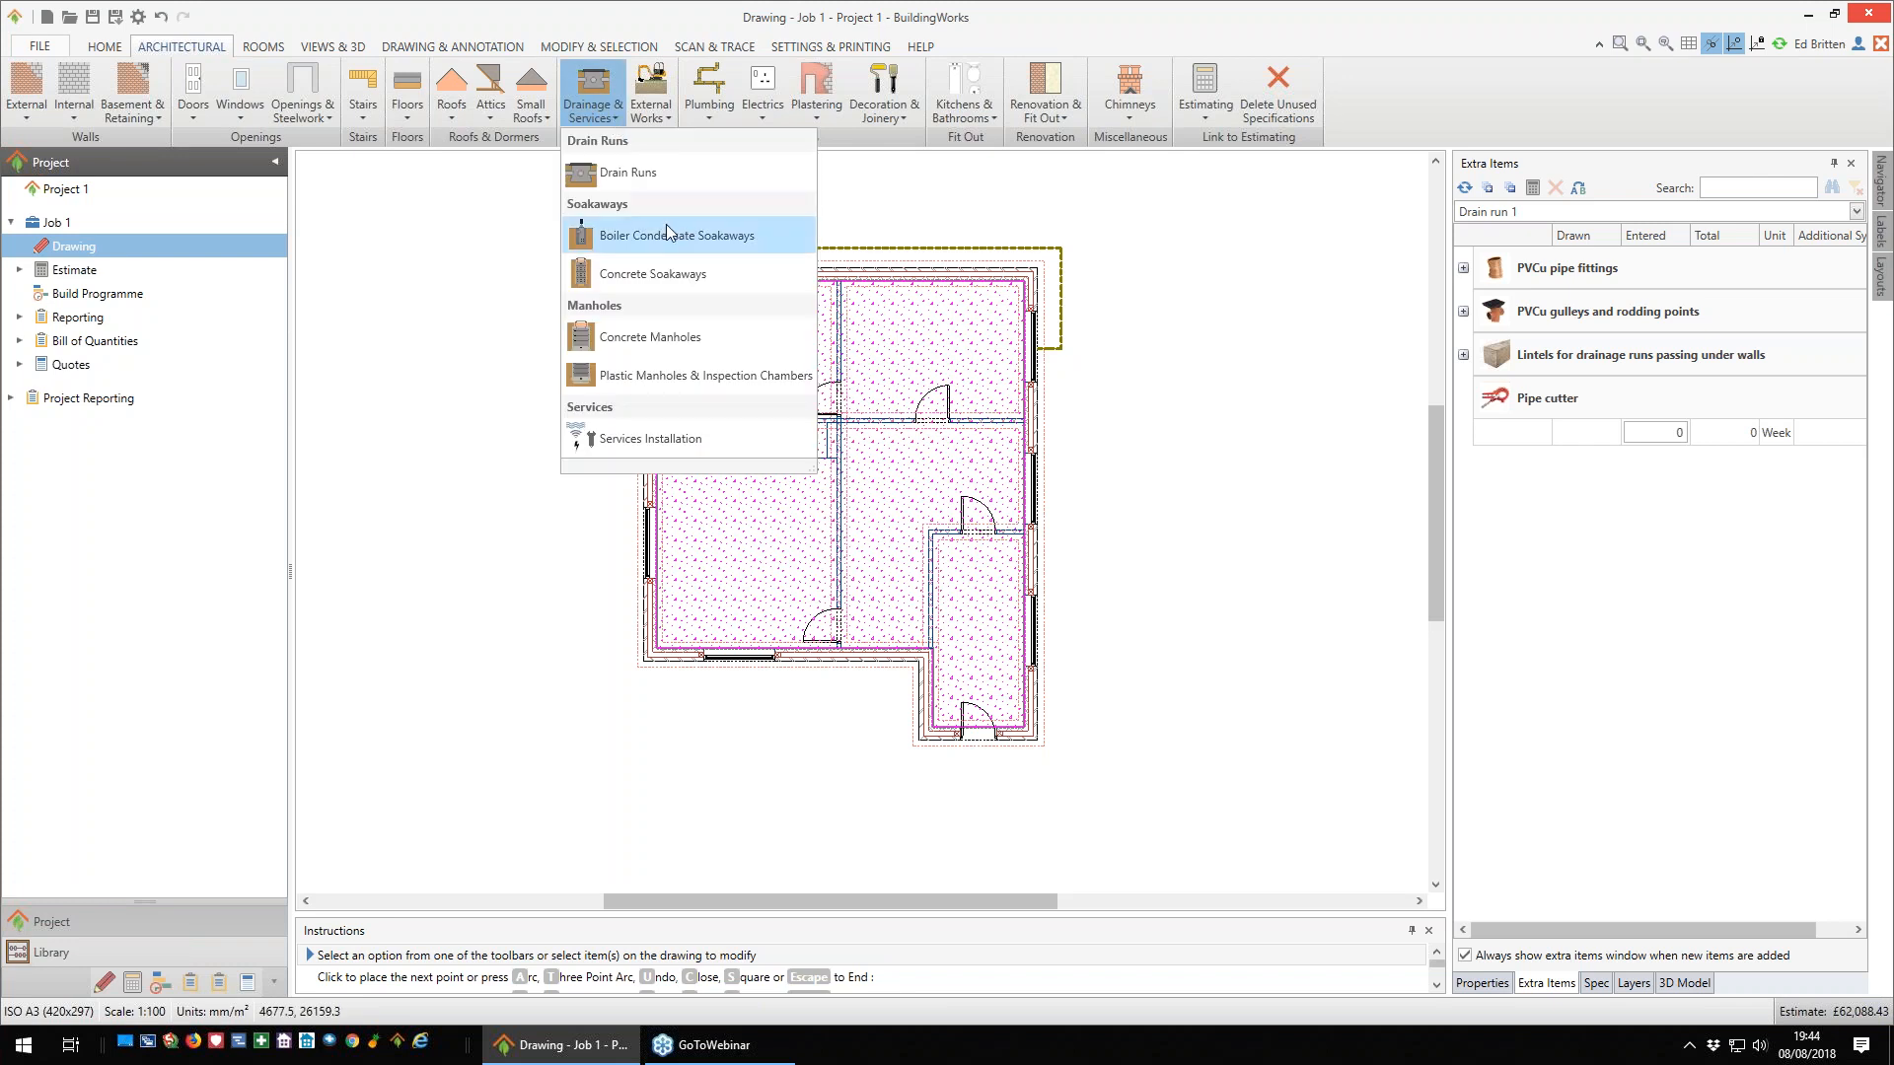
click(643, 377)
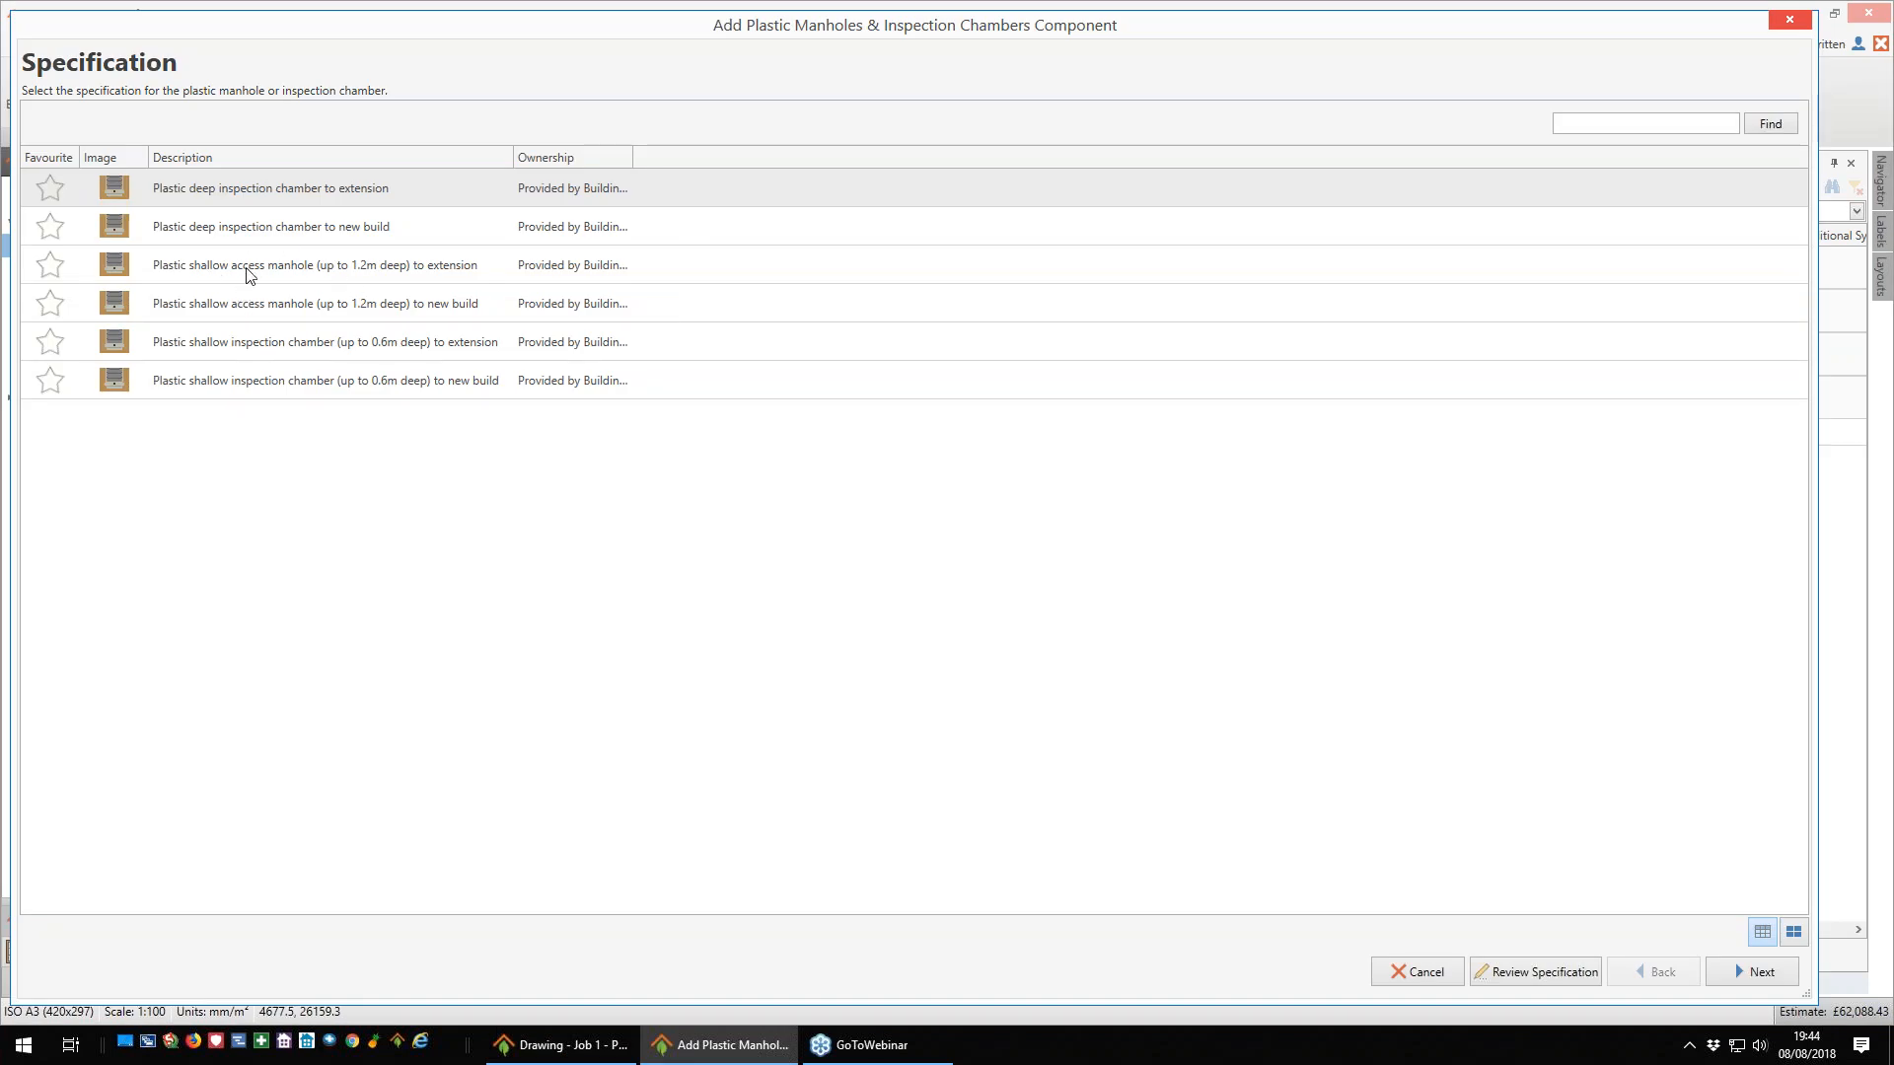
click(249, 275)
click(251, 310)
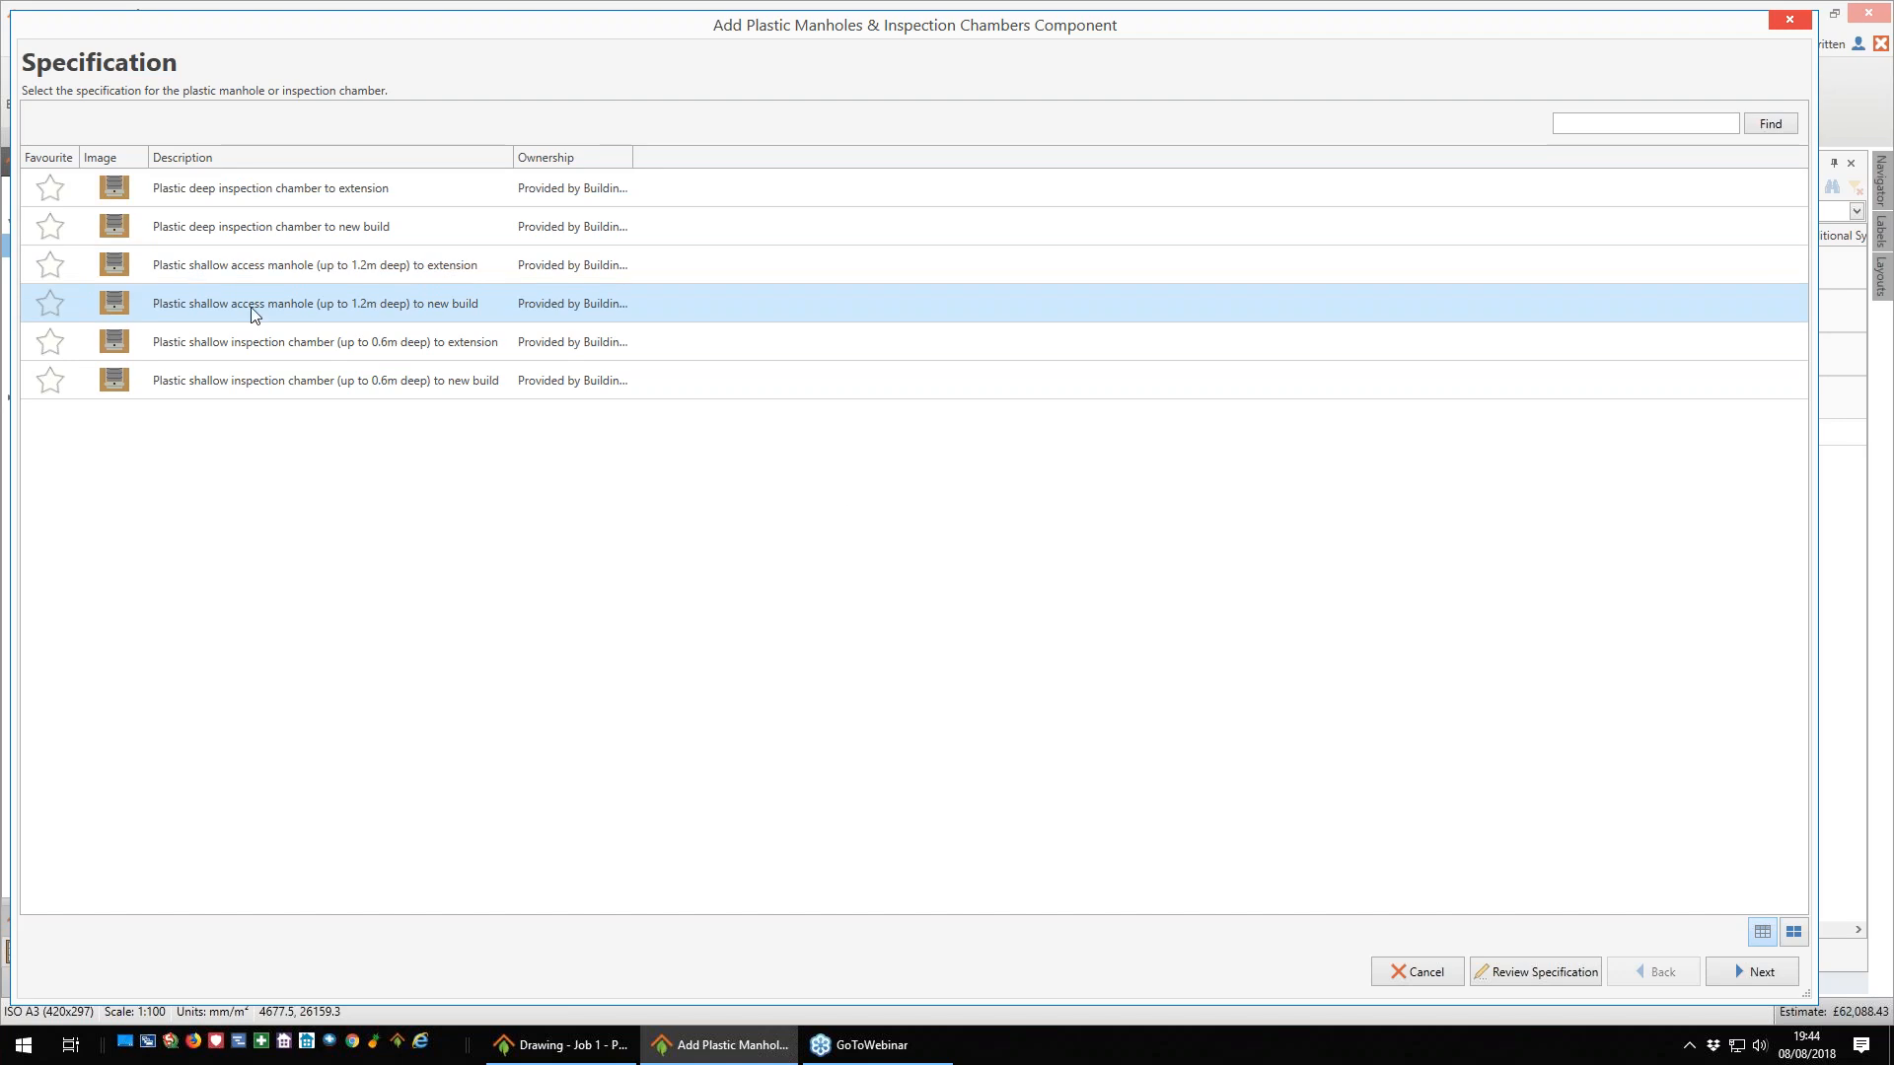
click(1758, 972)
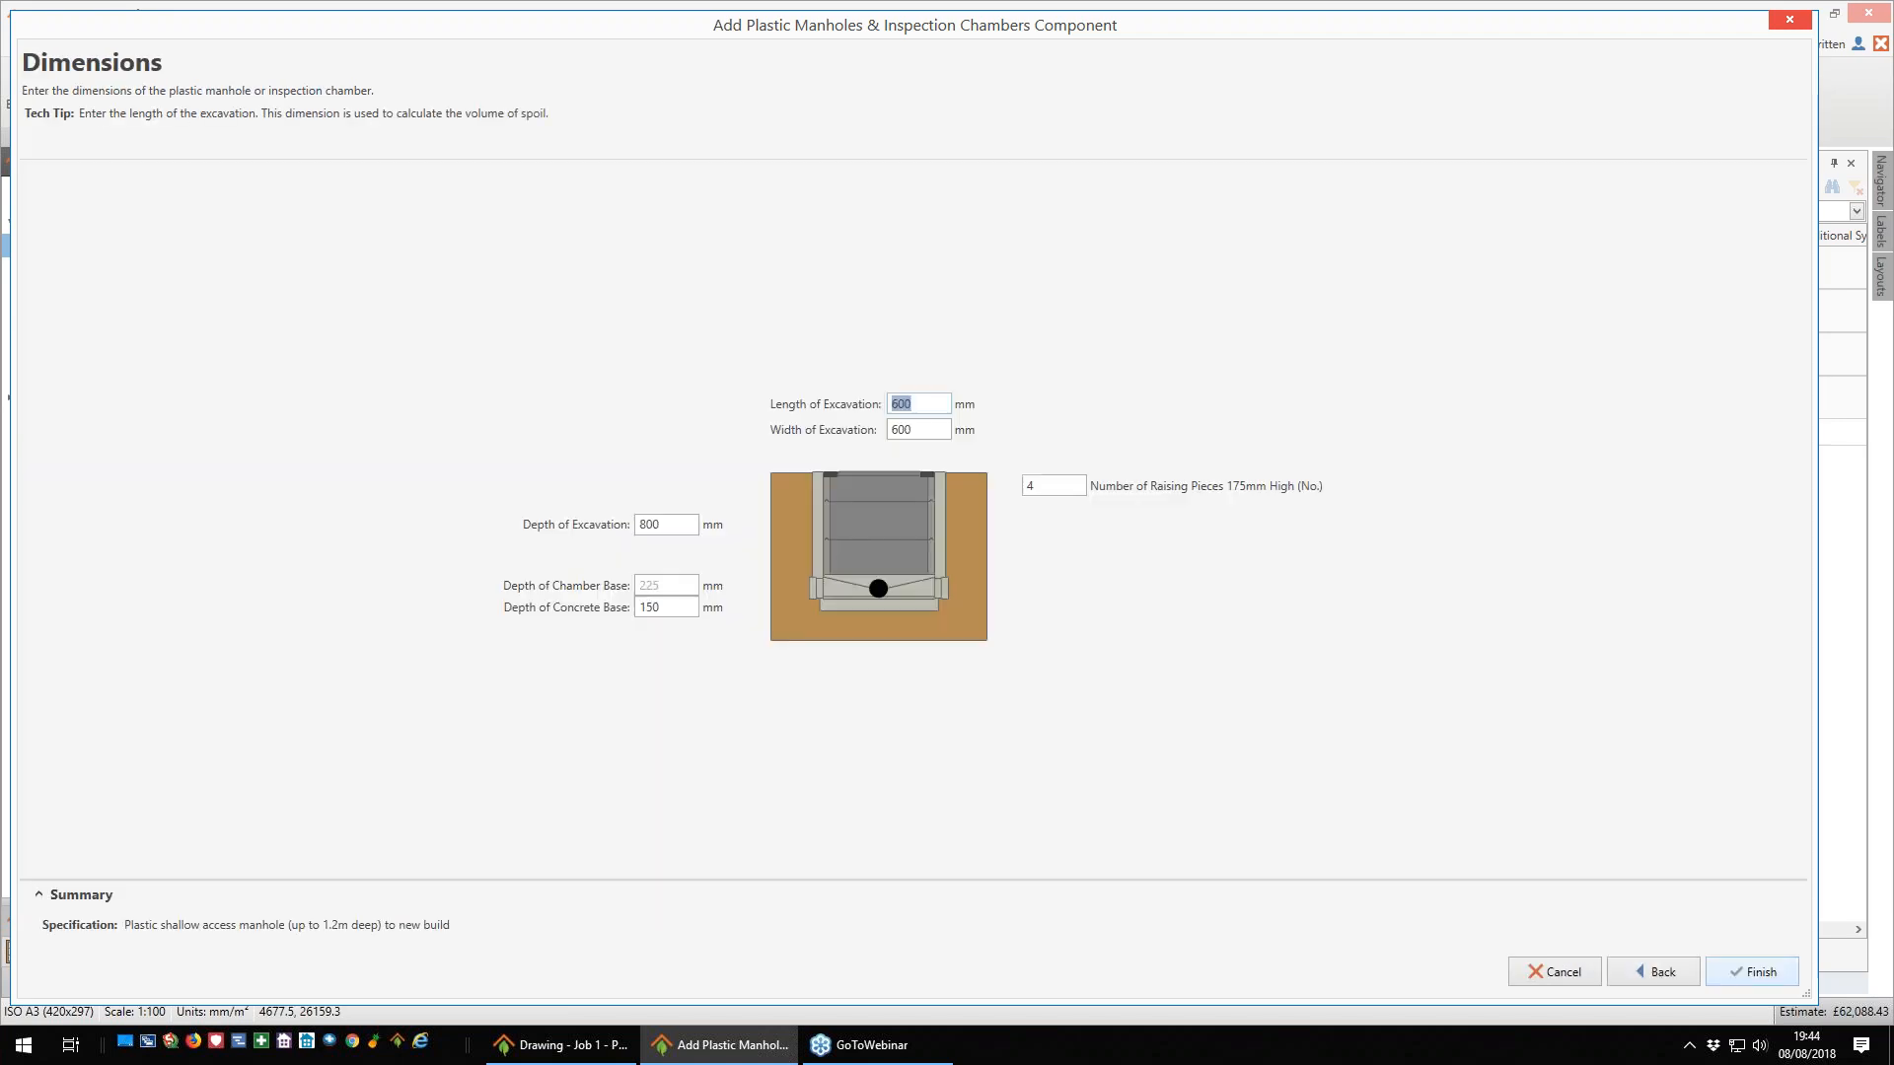
click(1764, 973)
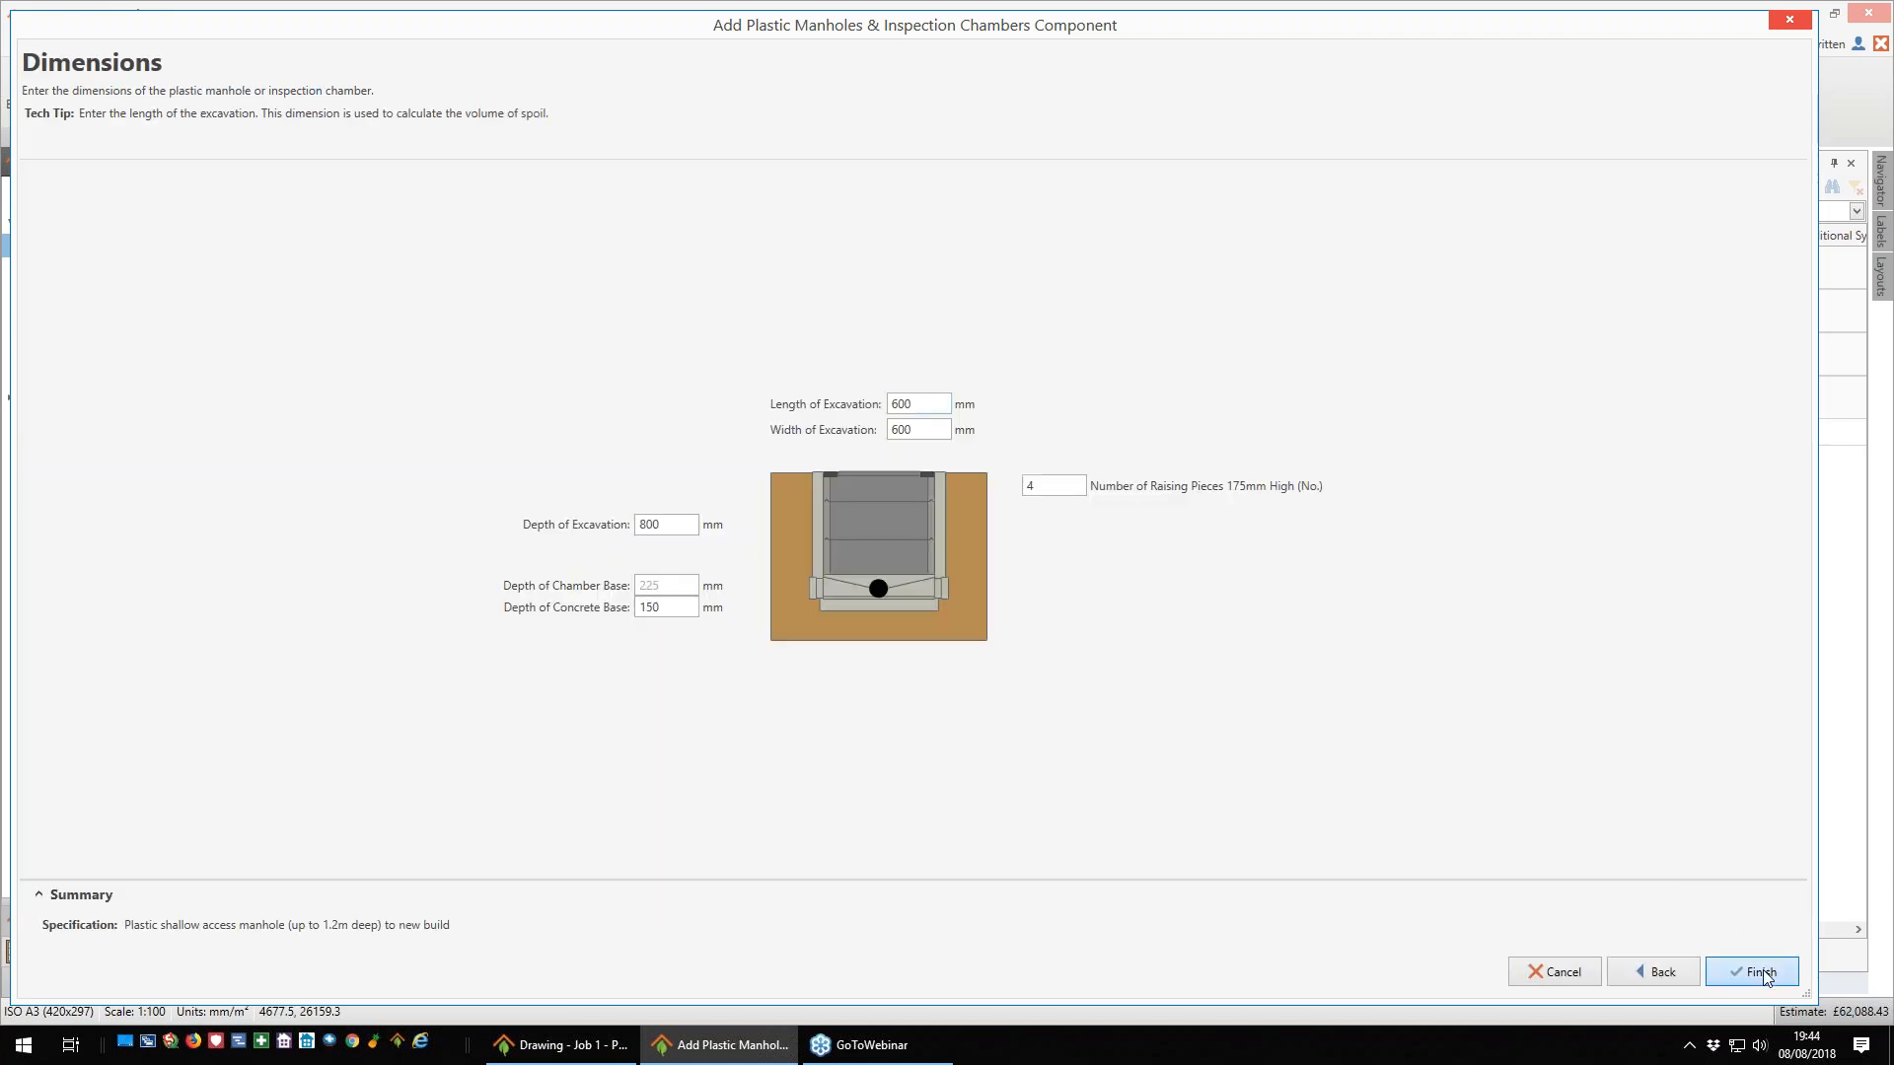
- Place the manhole on the drain run's bend beyond the bi-fold doors and enter 1 for its fourth listed drainage bend fitting
click(604, 248)
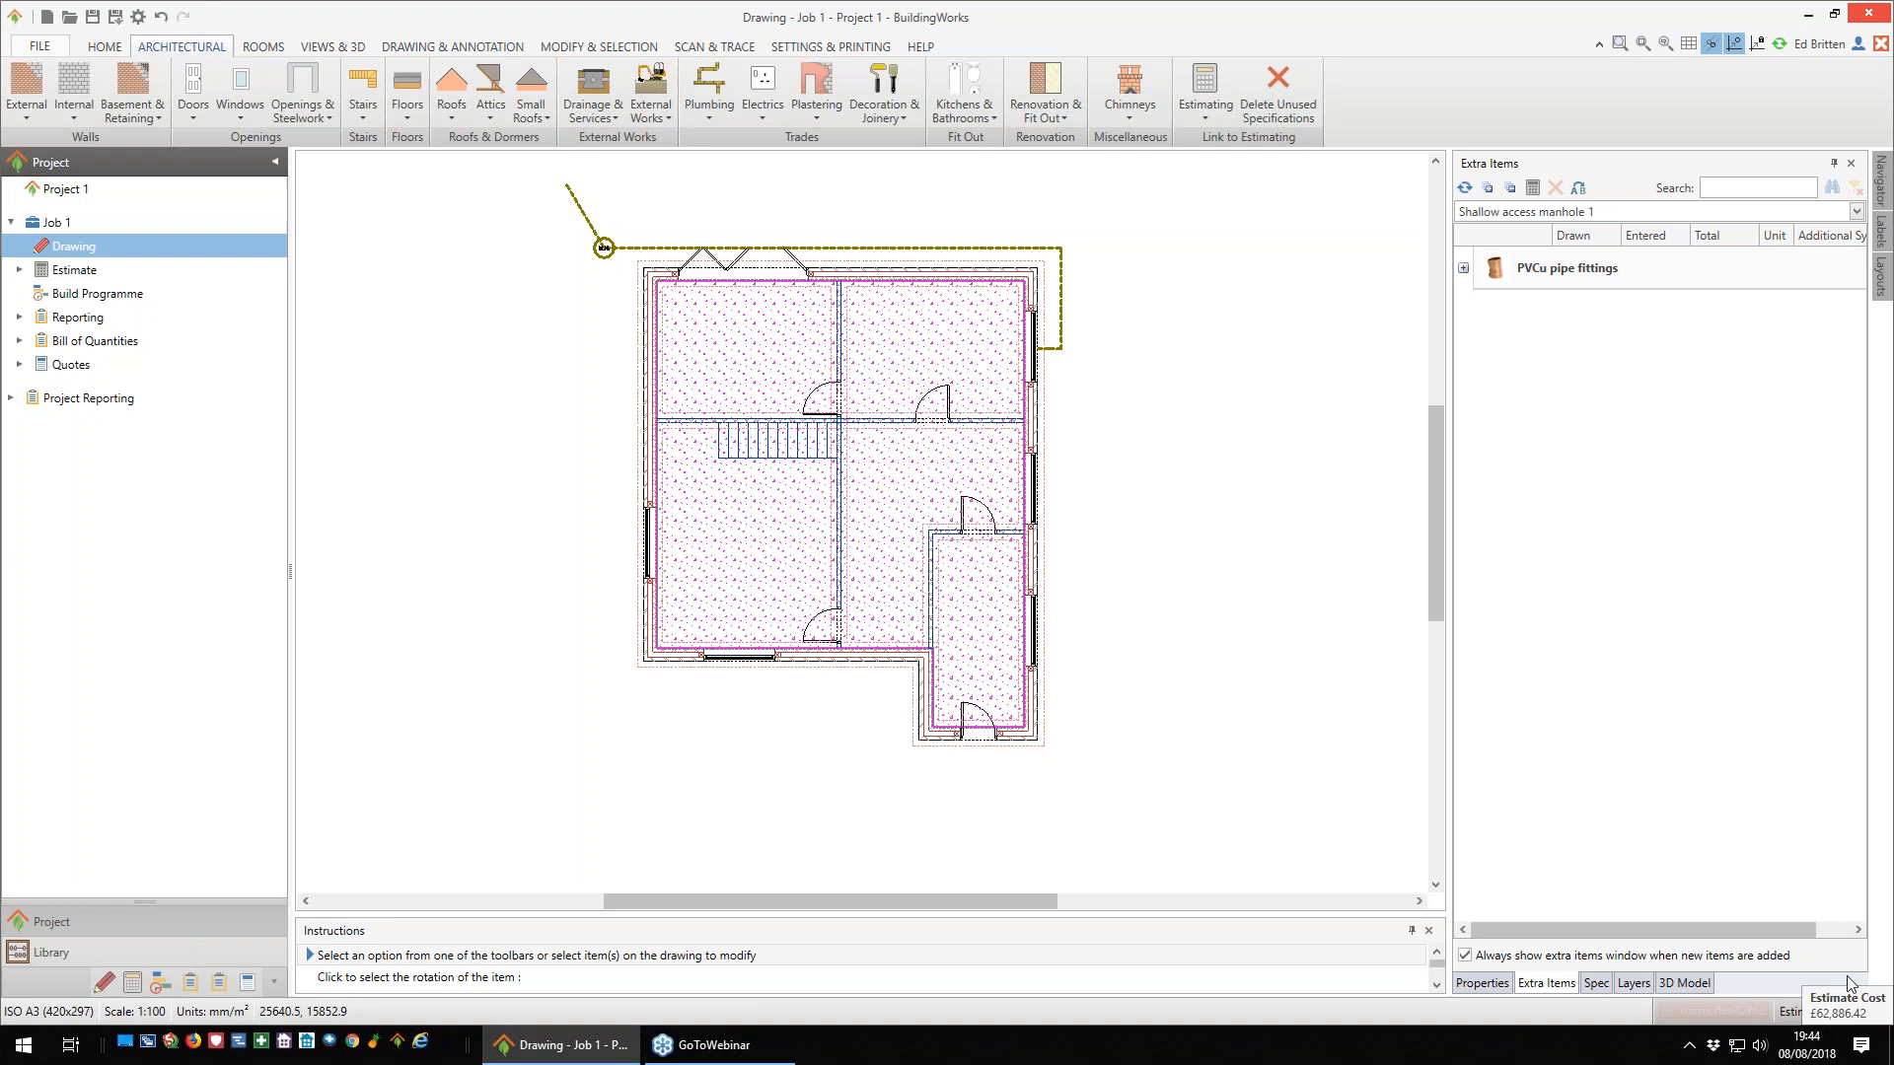
click(1464, 269)
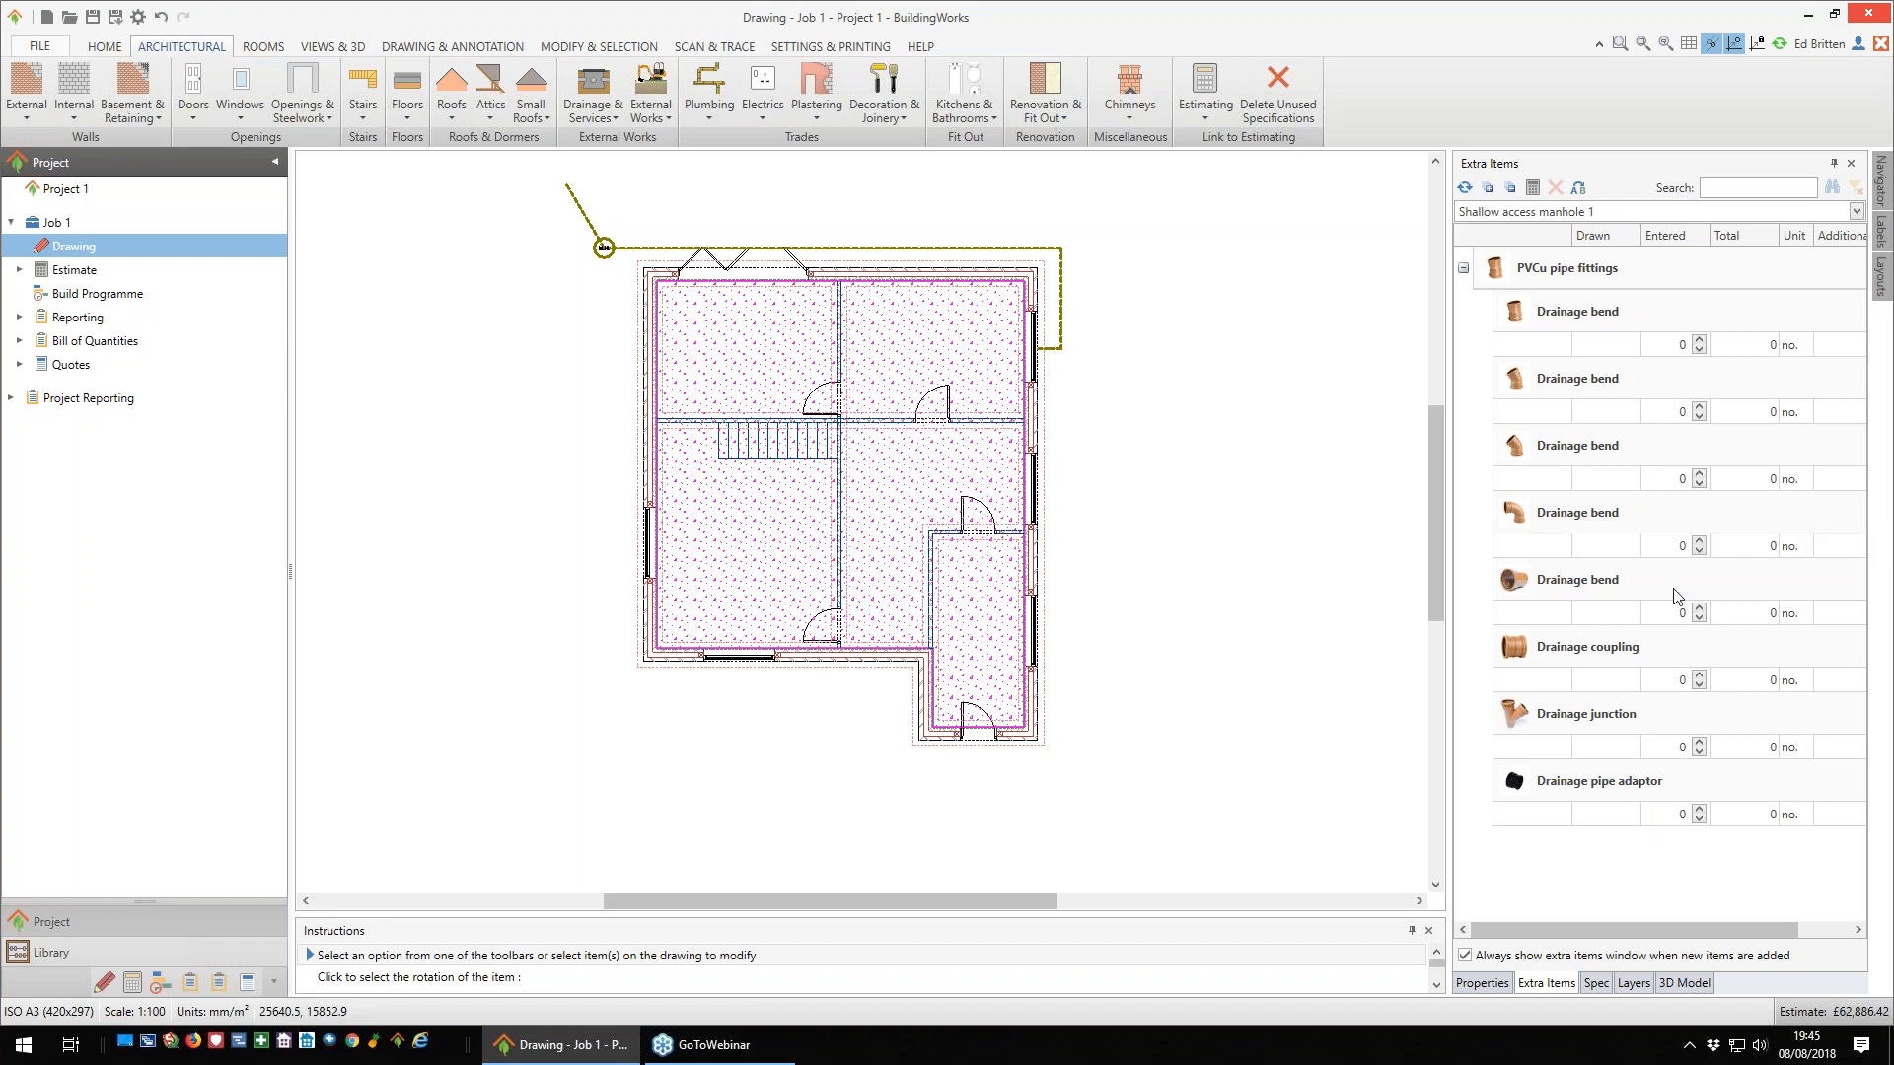
click(1699, 541)
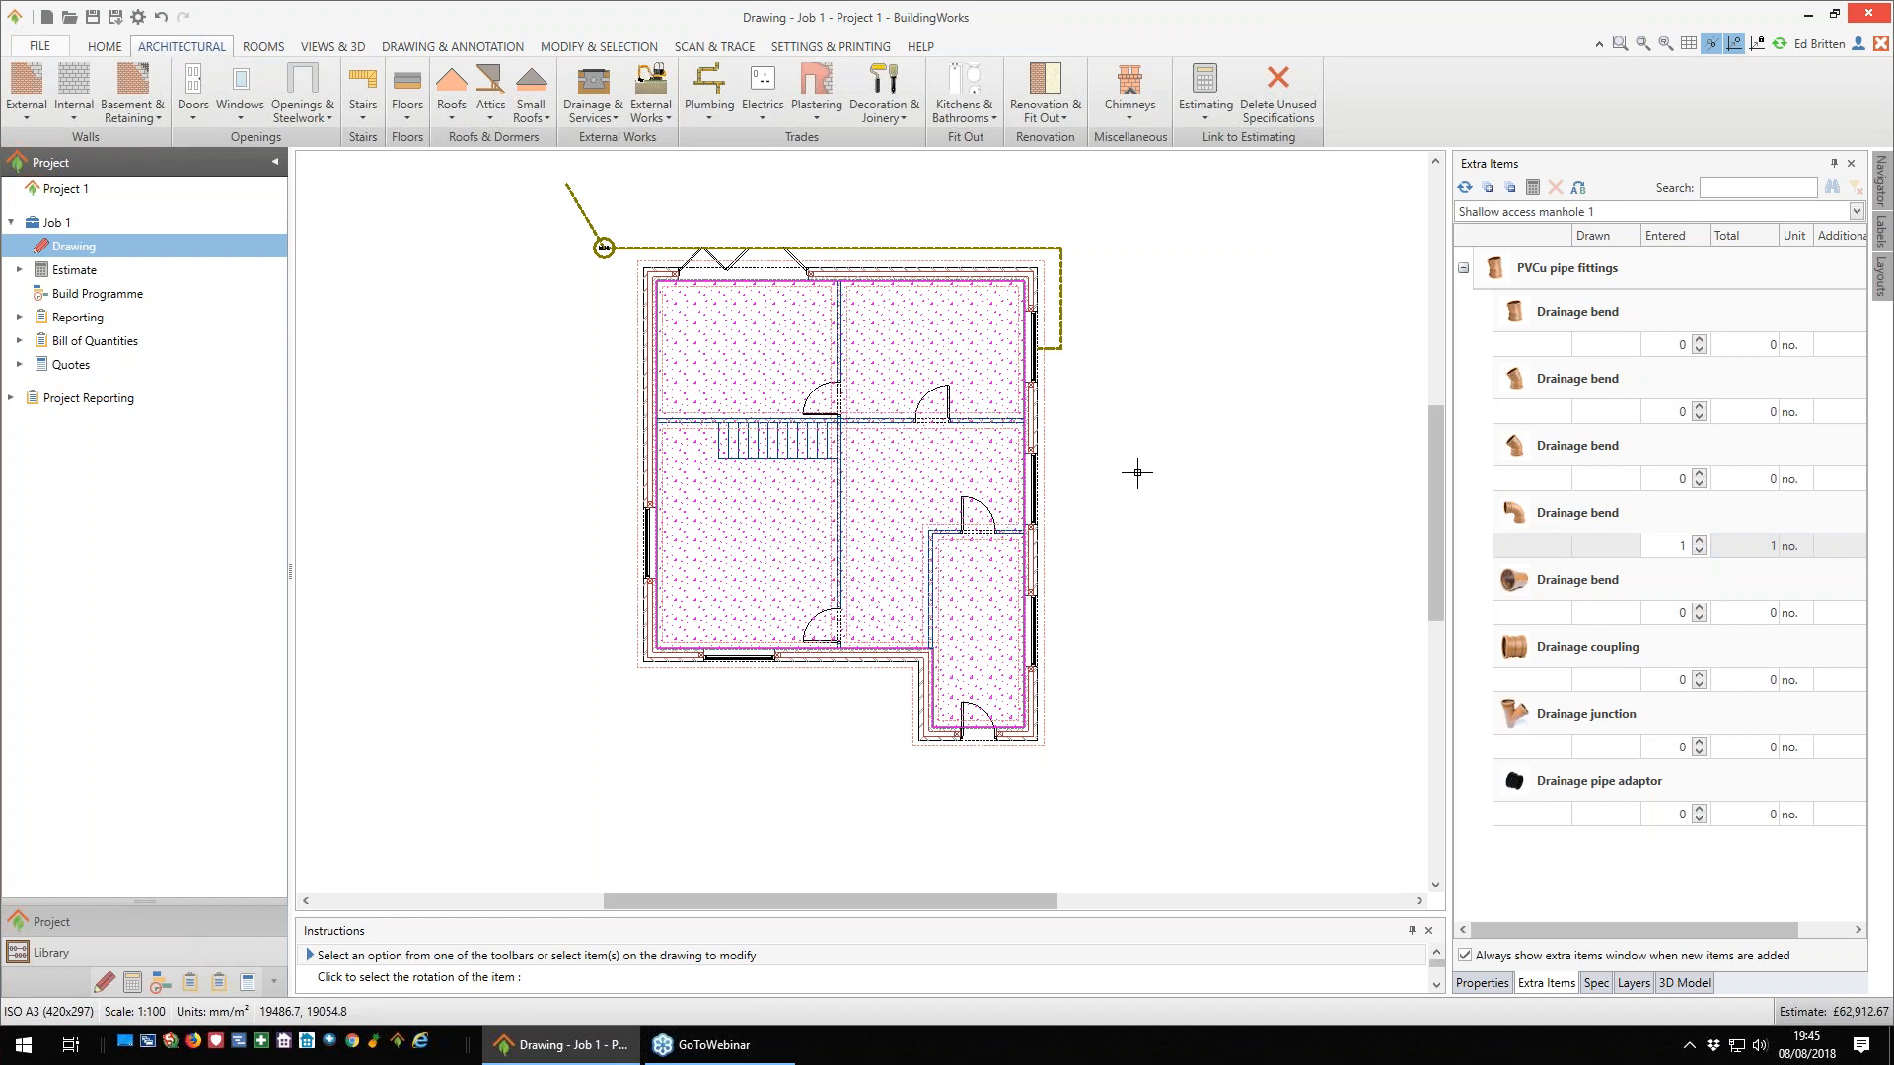
click(675, 122)
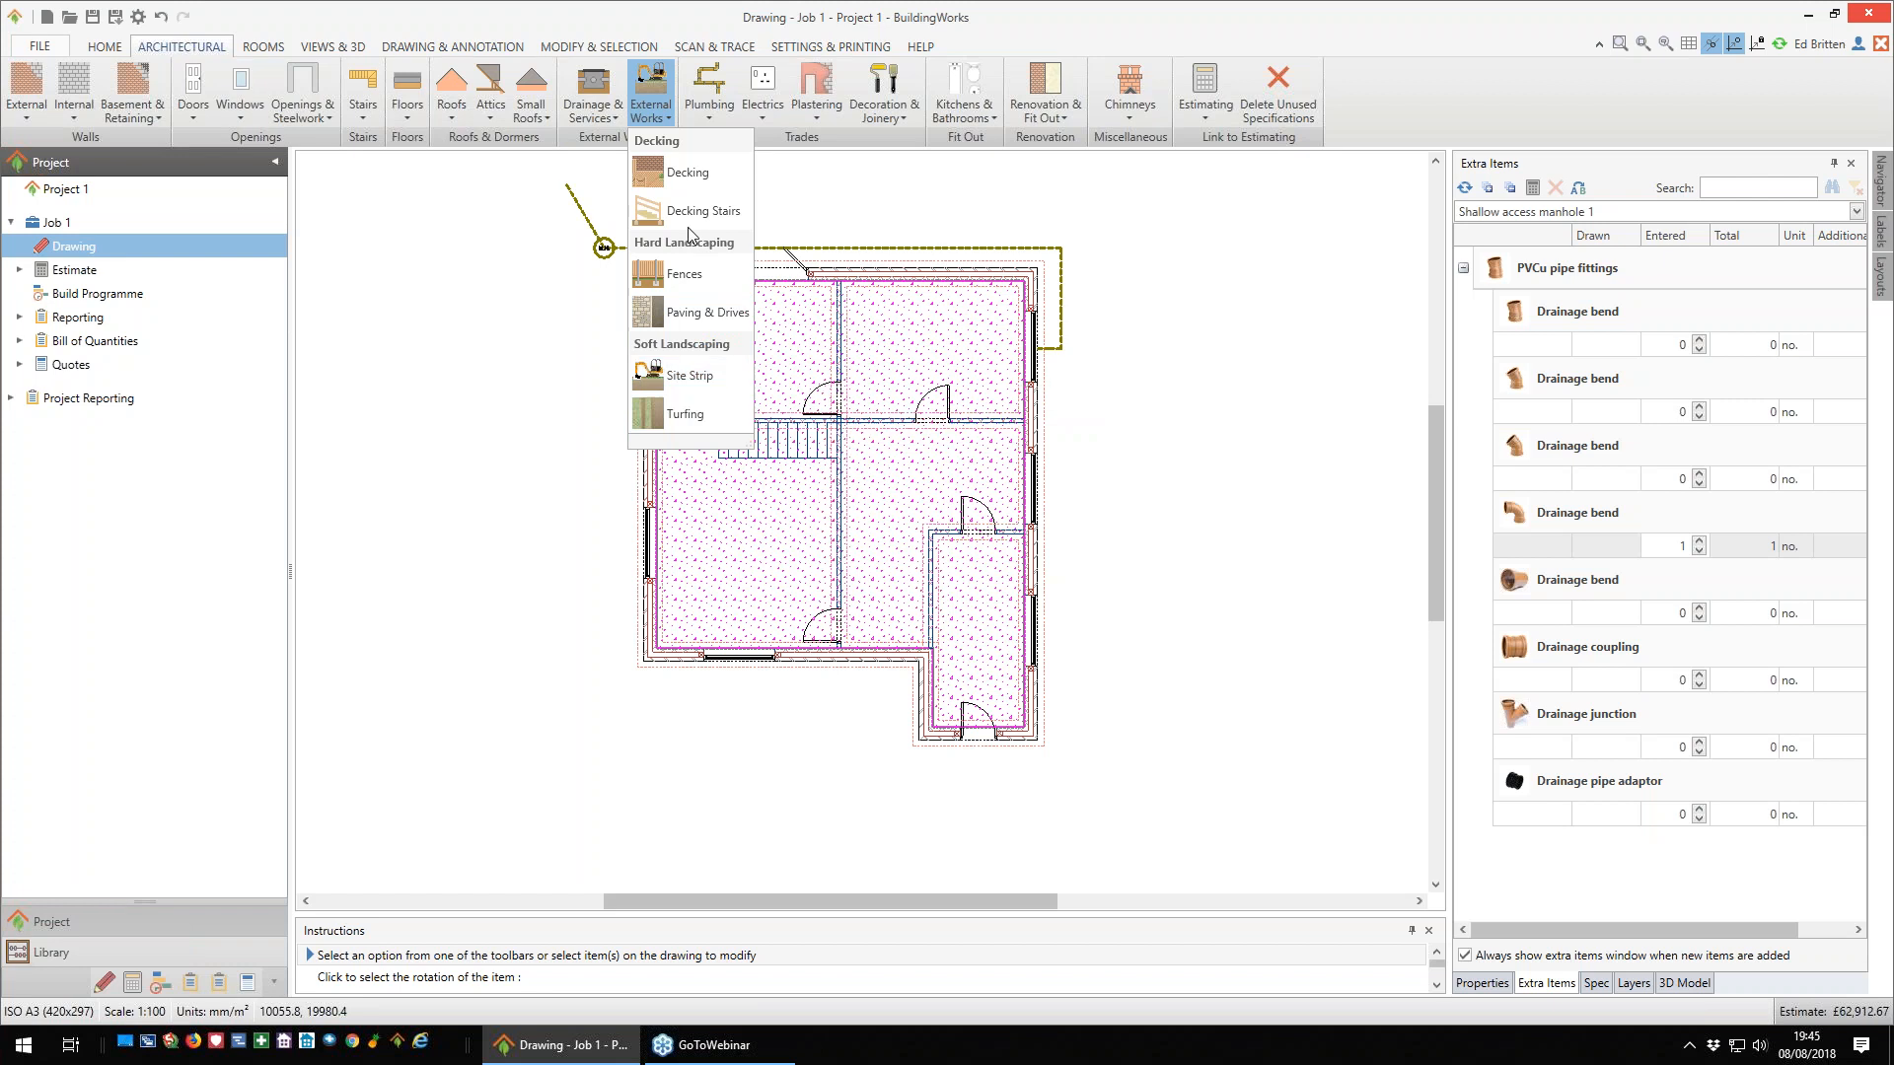
click(711, 121)
click(711, 122)
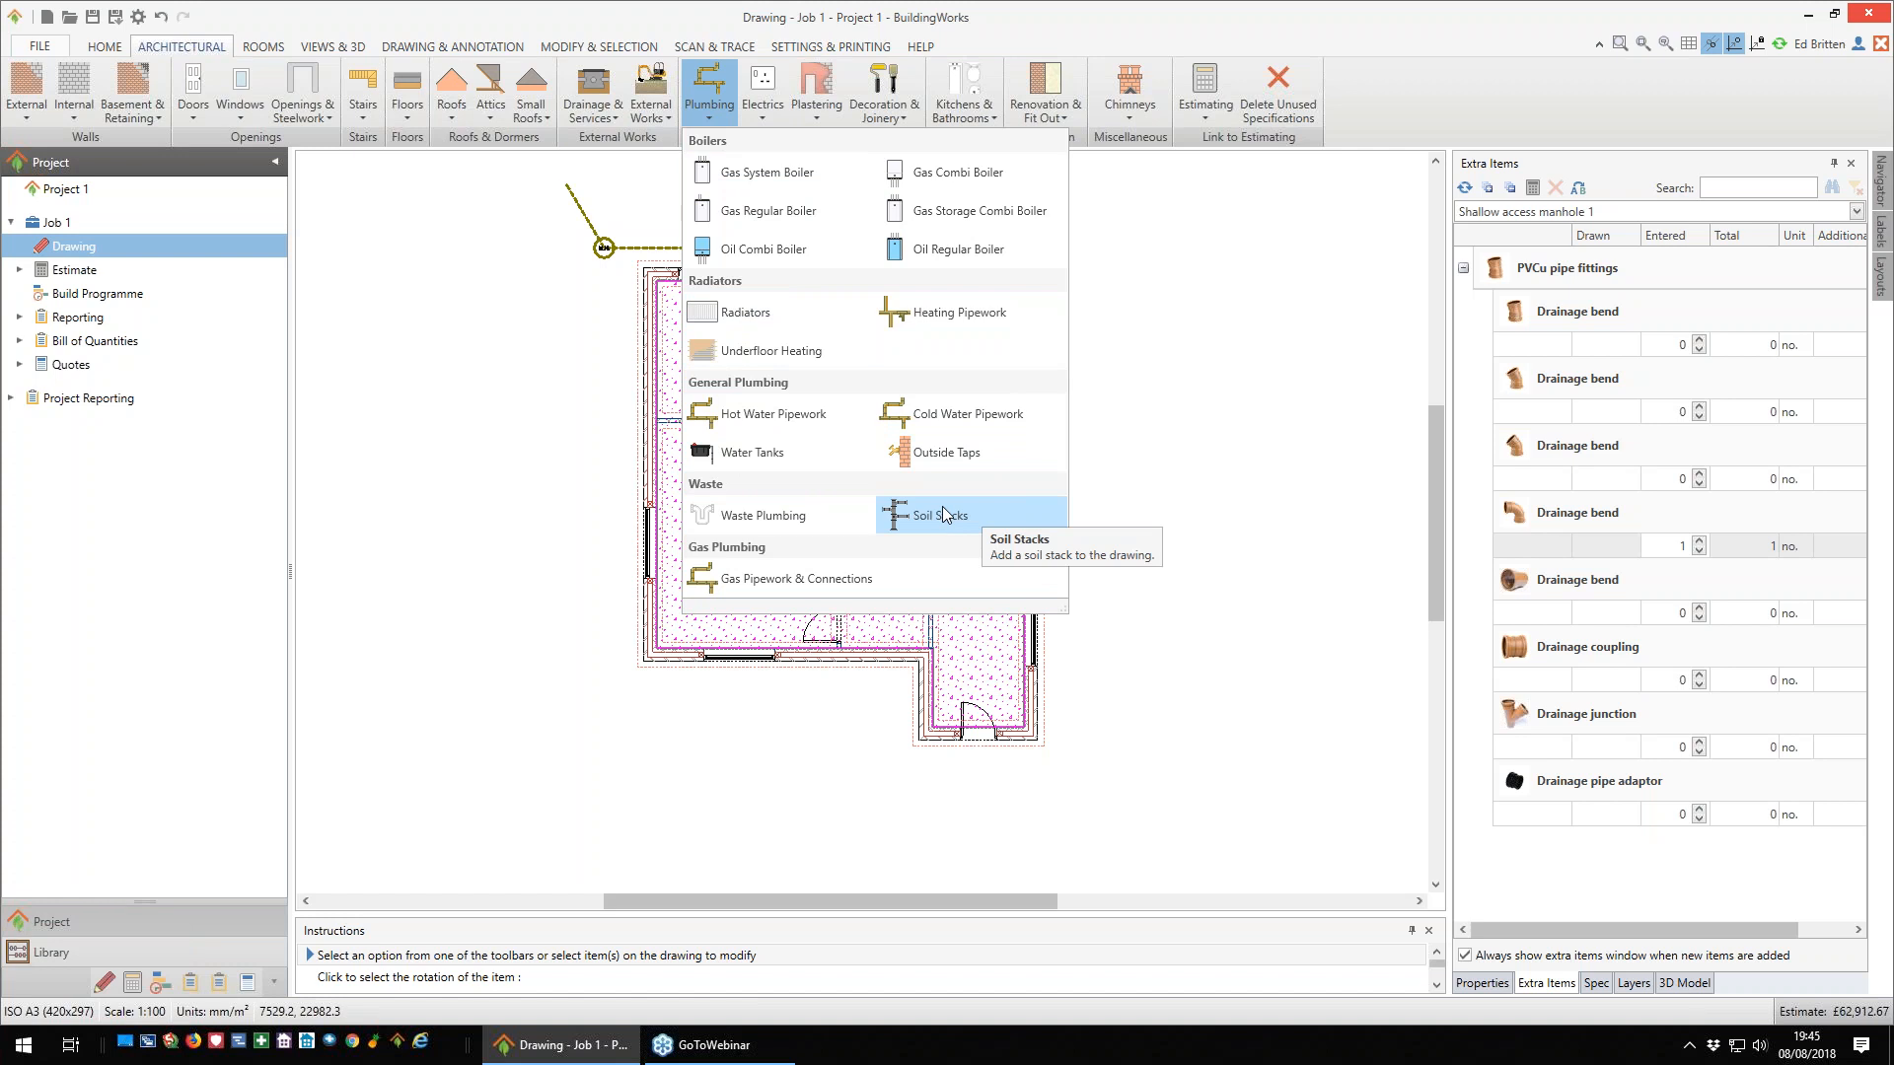
- Add a plug sockets component with the Plug sockets - stainless steel specification
click(761, 116)
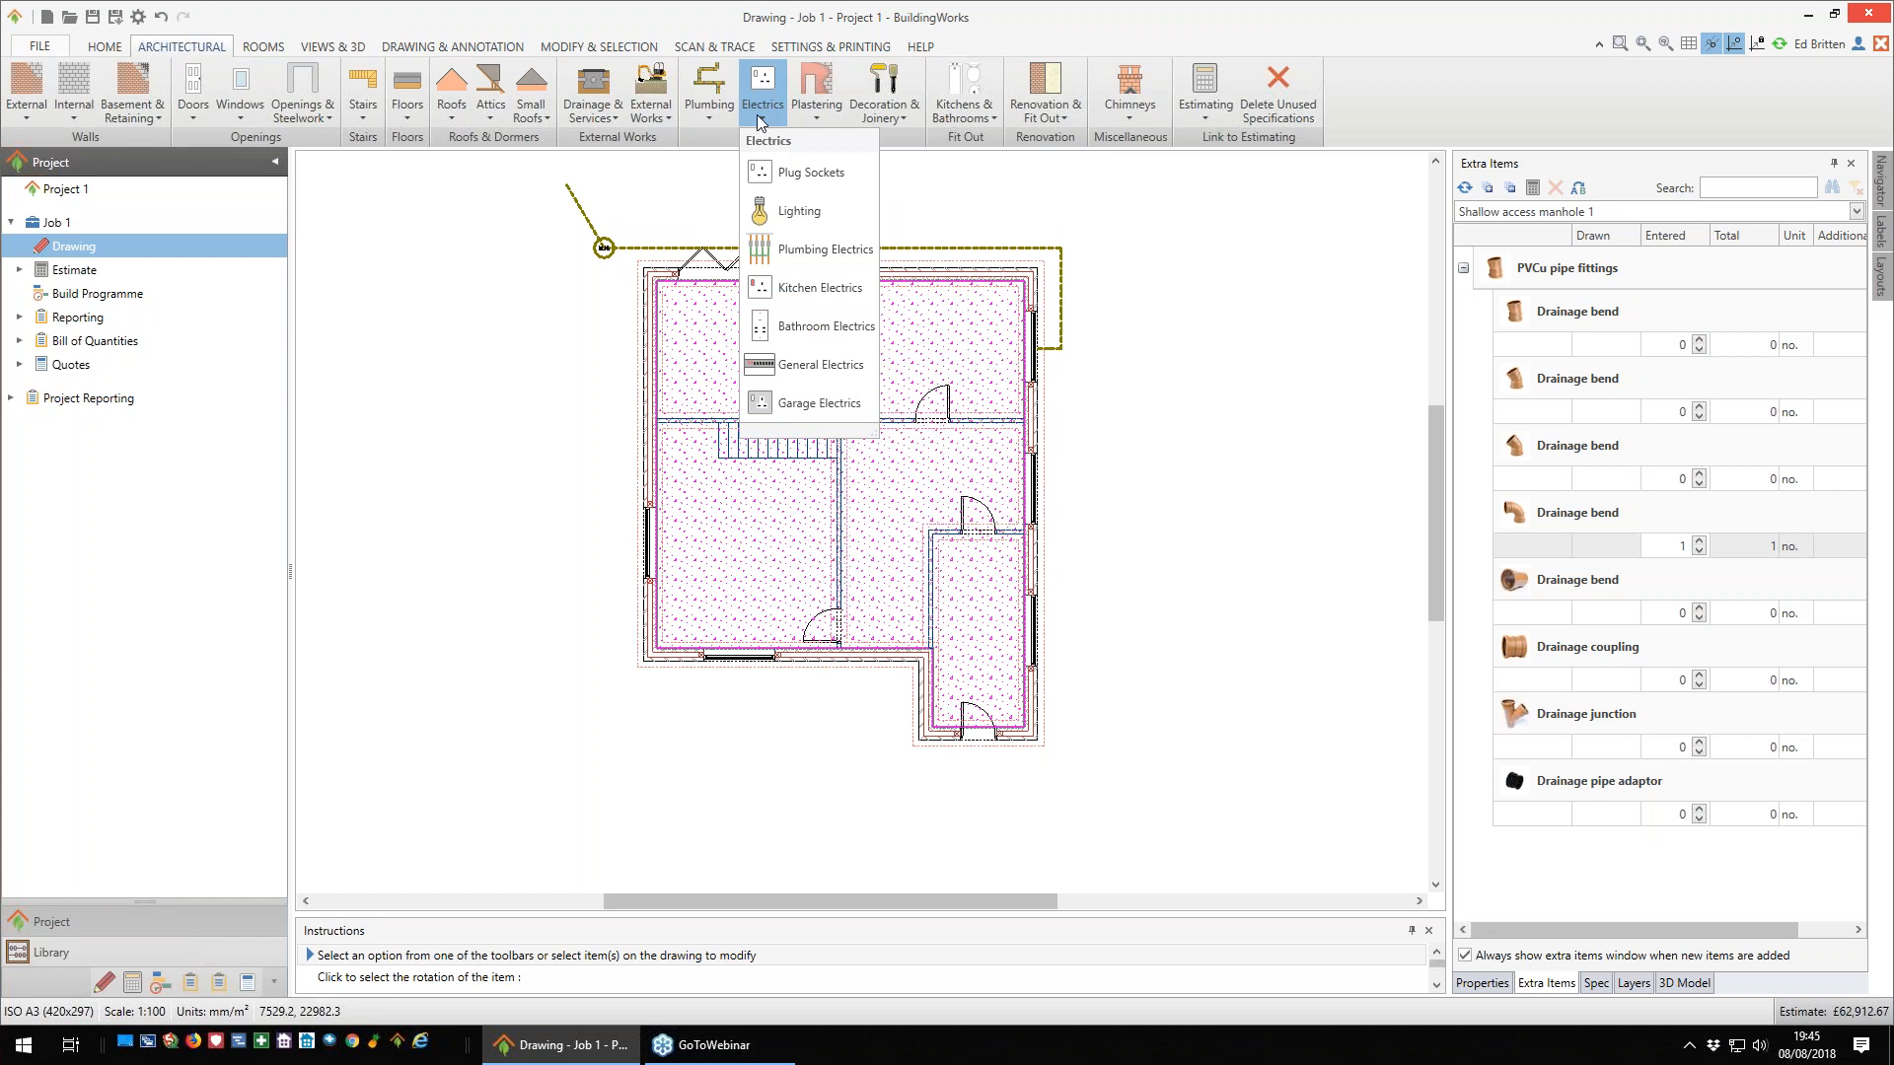
click(813, 174)
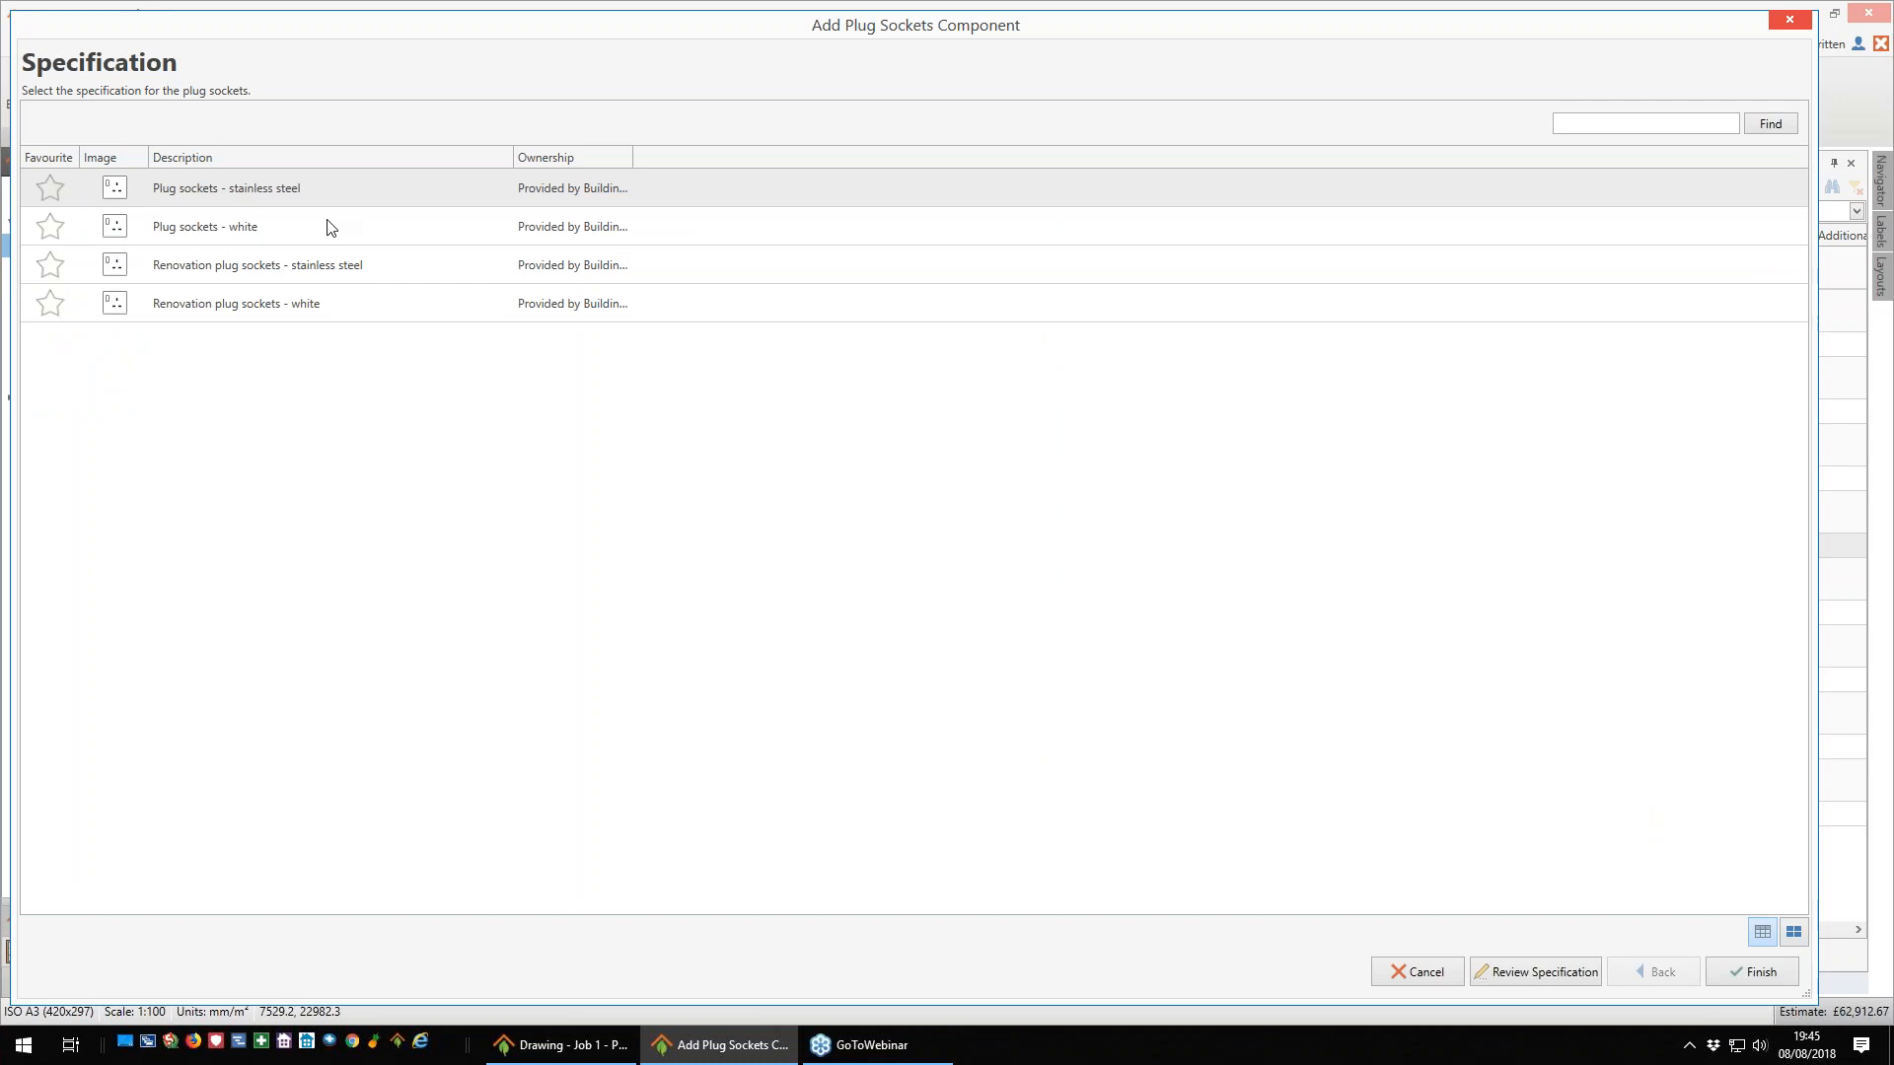
click(251, 192)
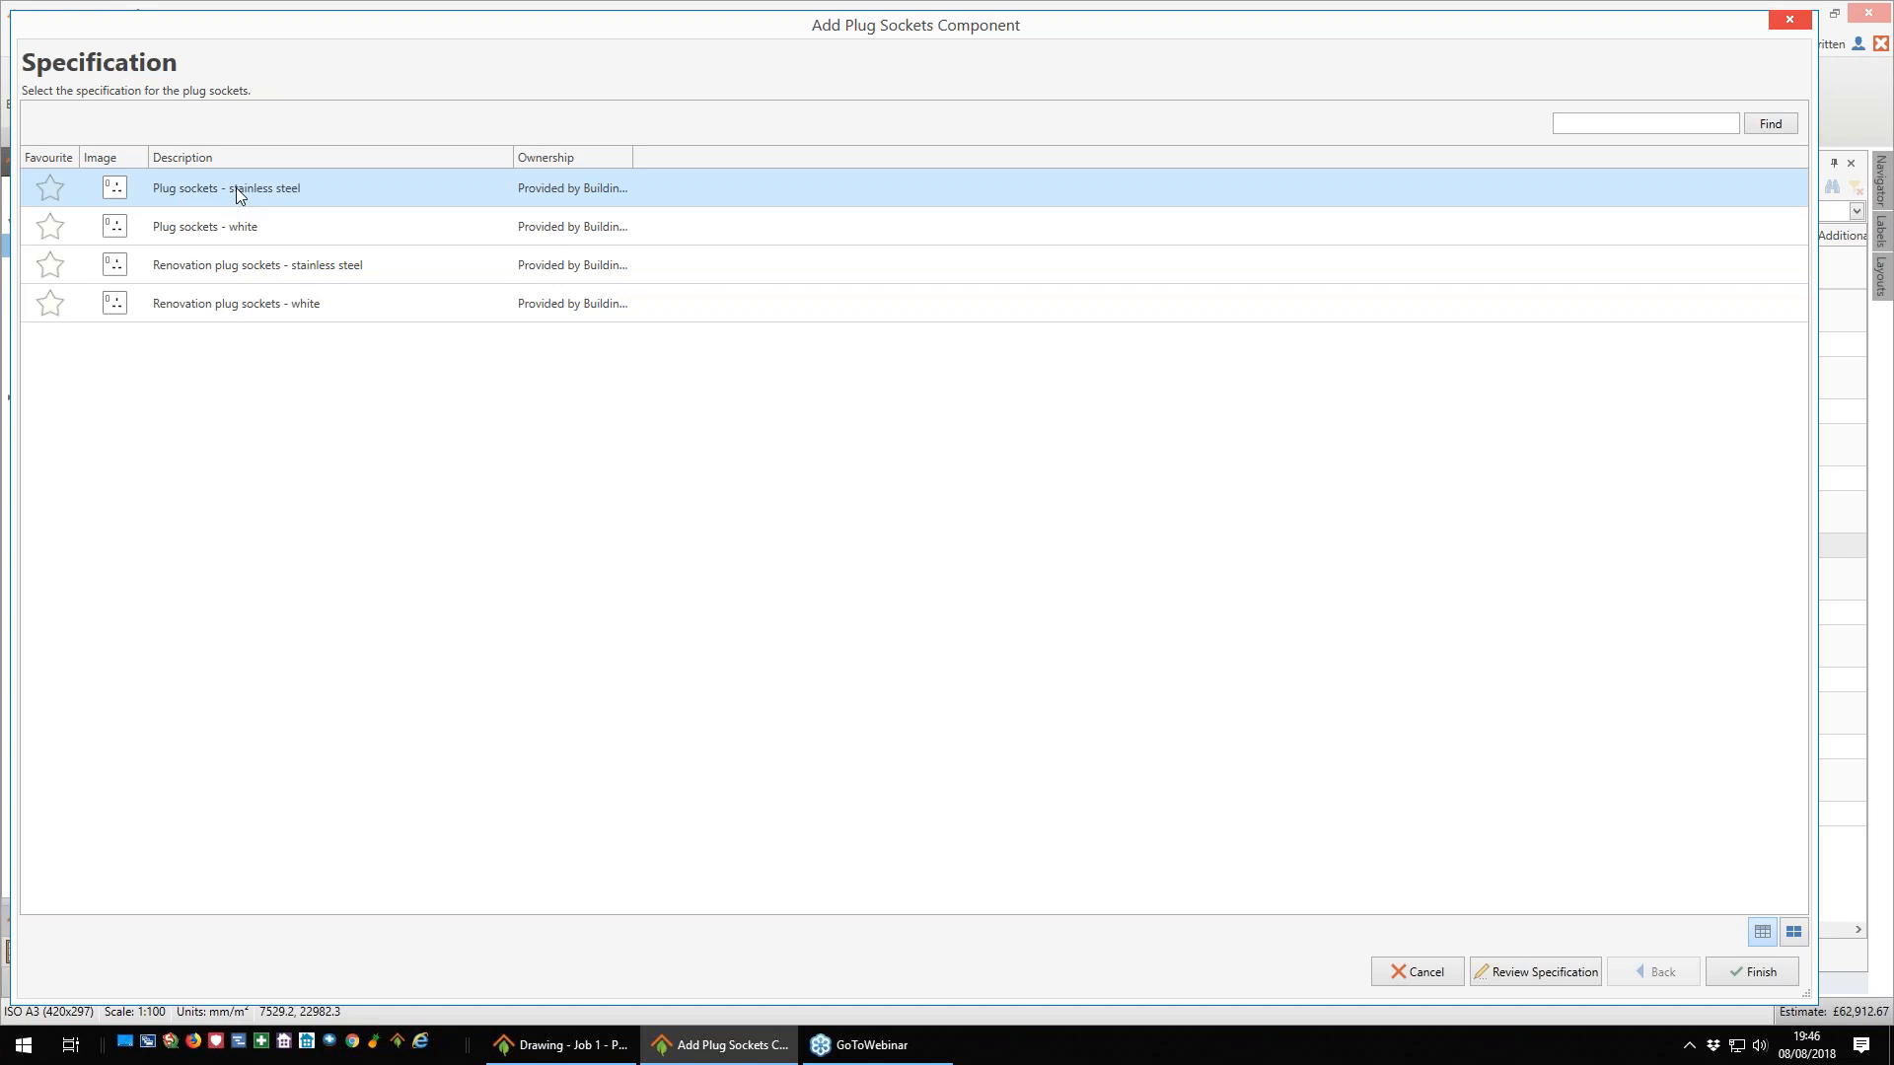
click(1751, 975)
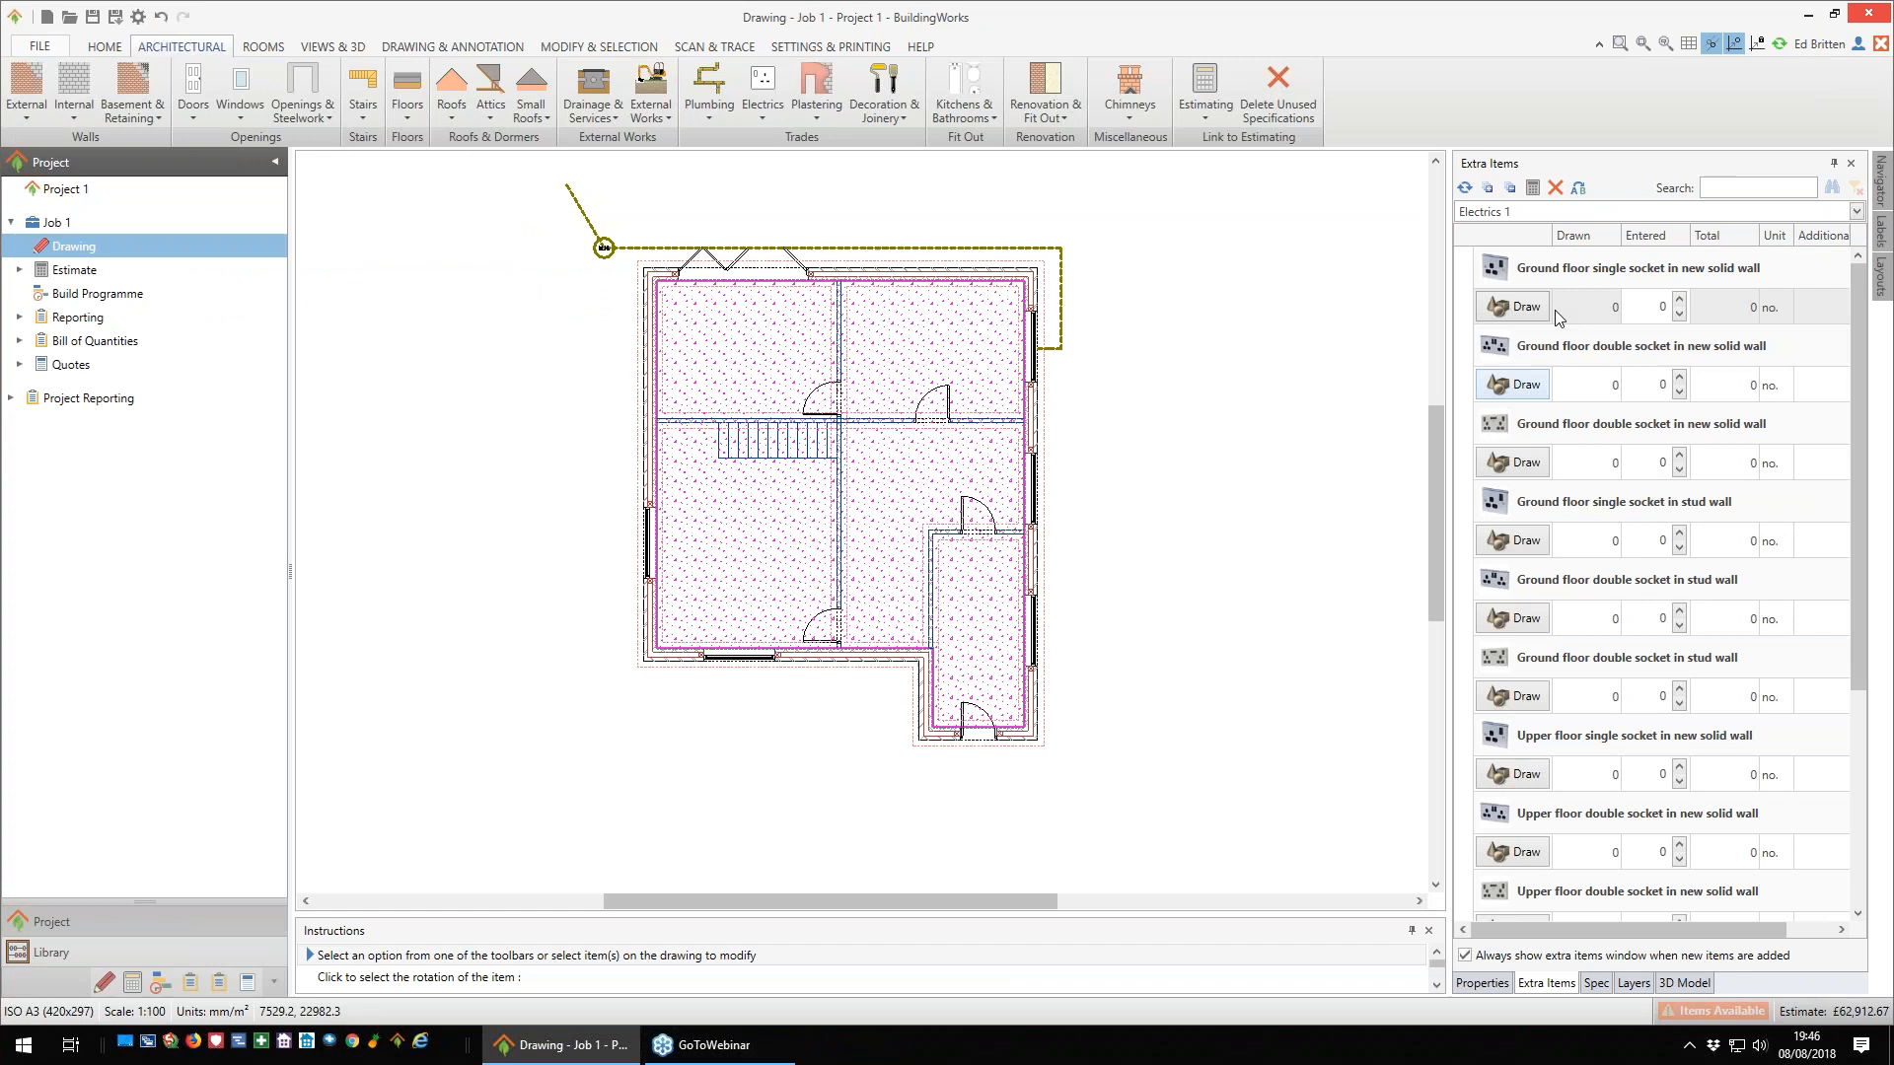
- Enter a quantity of 10 for the first listed Ground floor double socket in new solid wall
click(1516, 307)
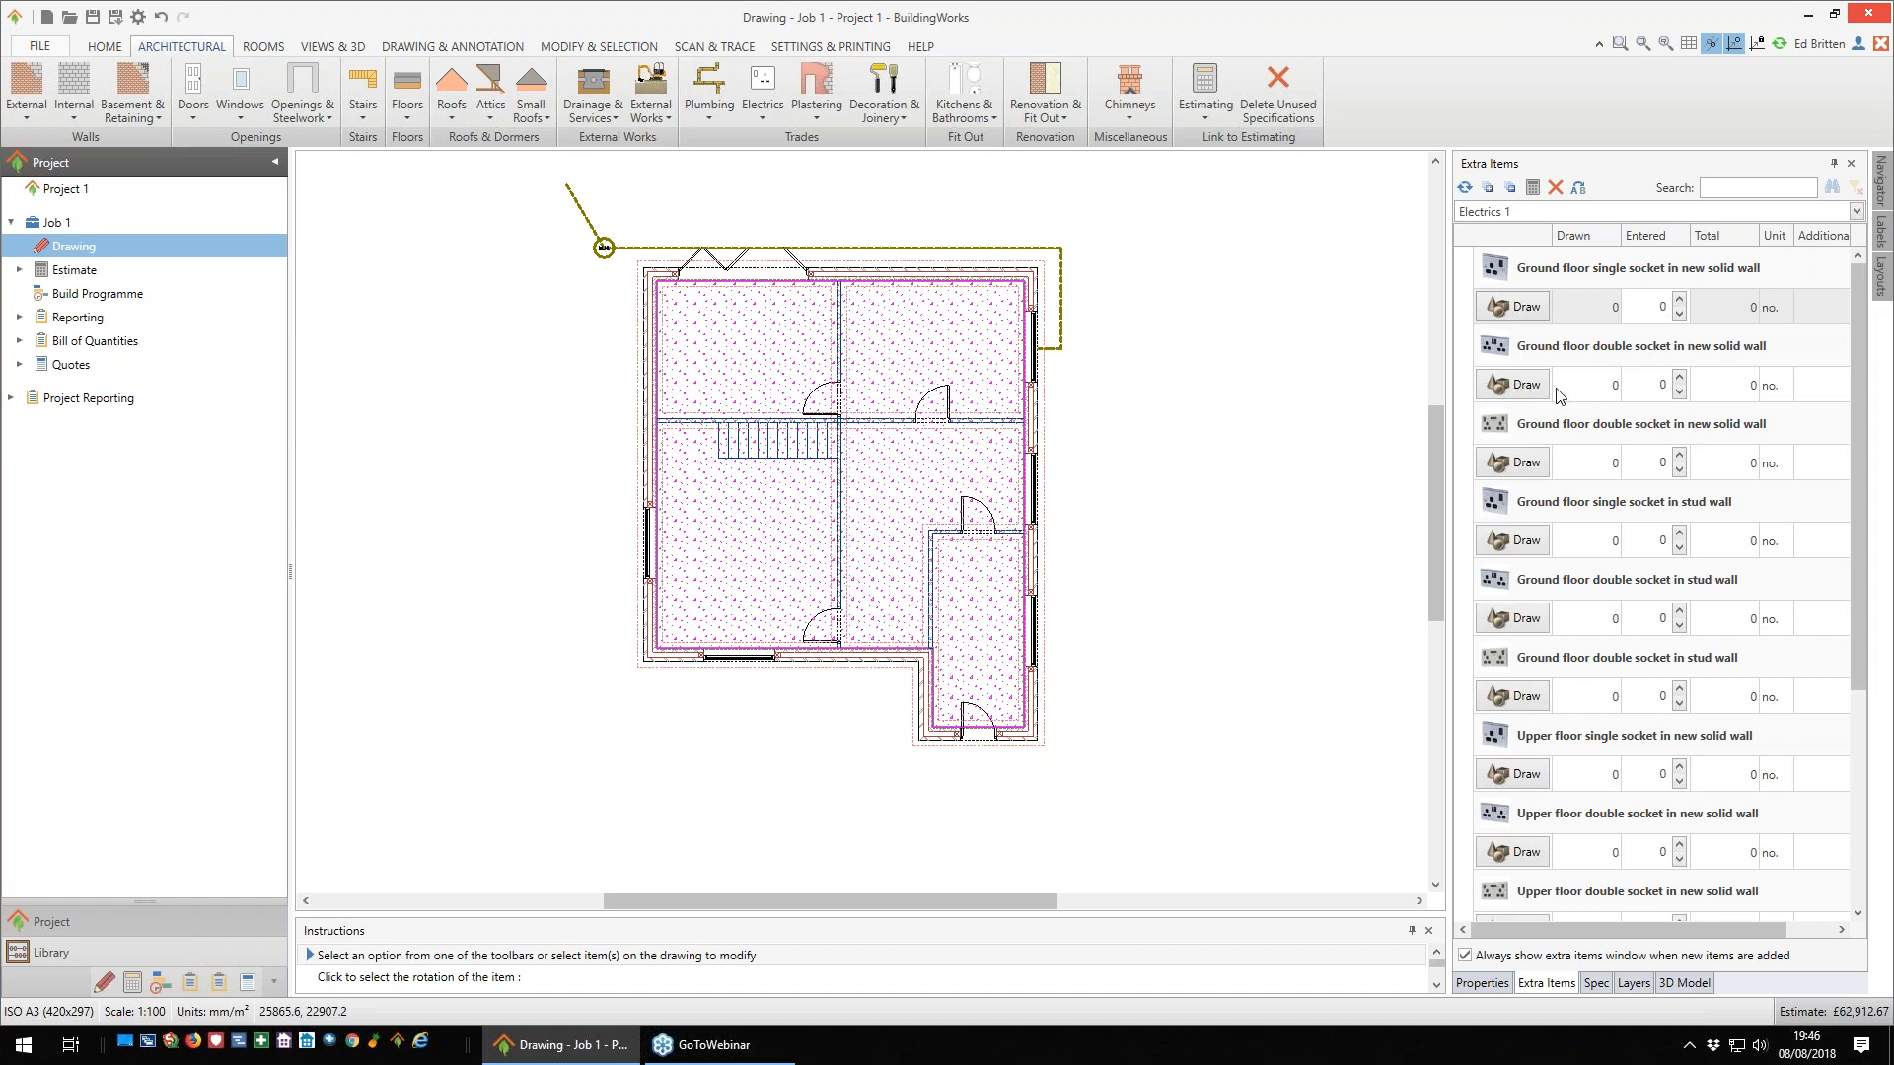
double_click(1680, 381)
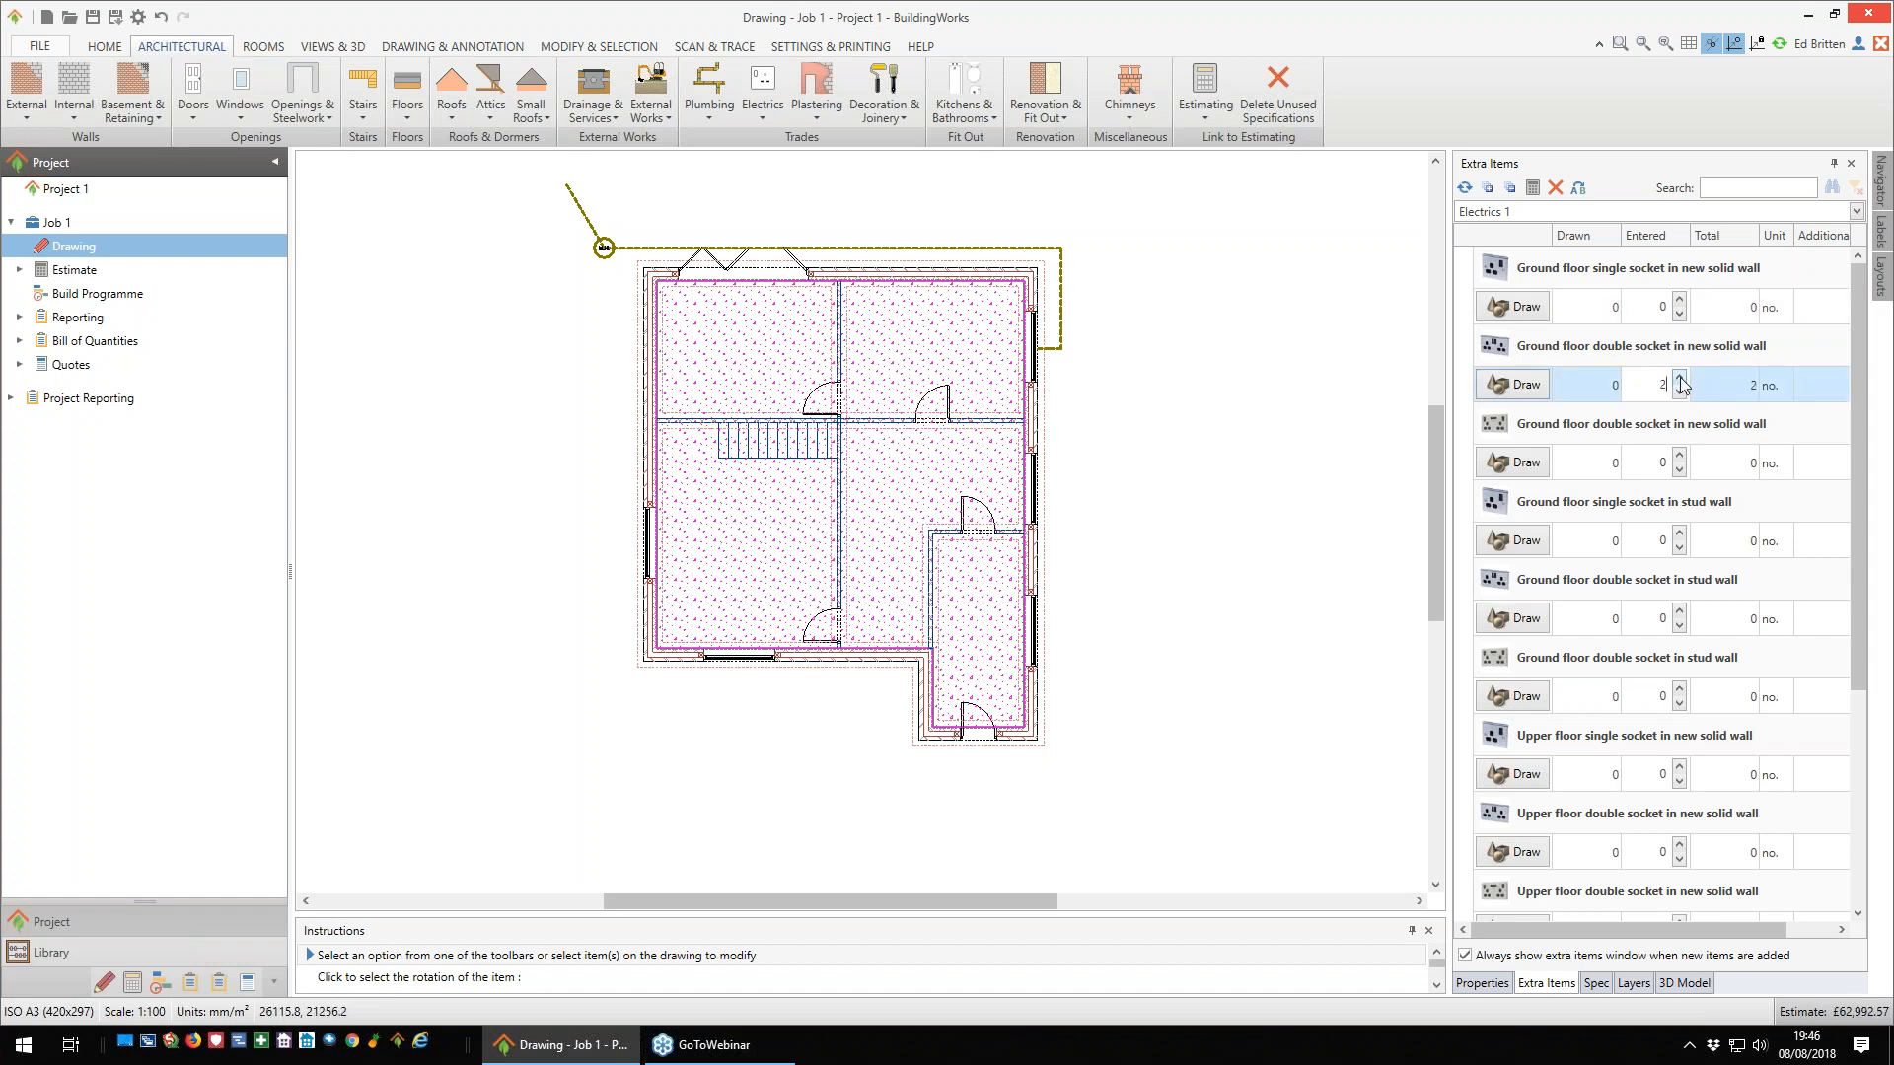
double_click(1680, 379)
click(1677, 398)
- Draw a ground floor double socket on the upper-left room's outer side wall, rotated to face into the room
click(1519, 385)
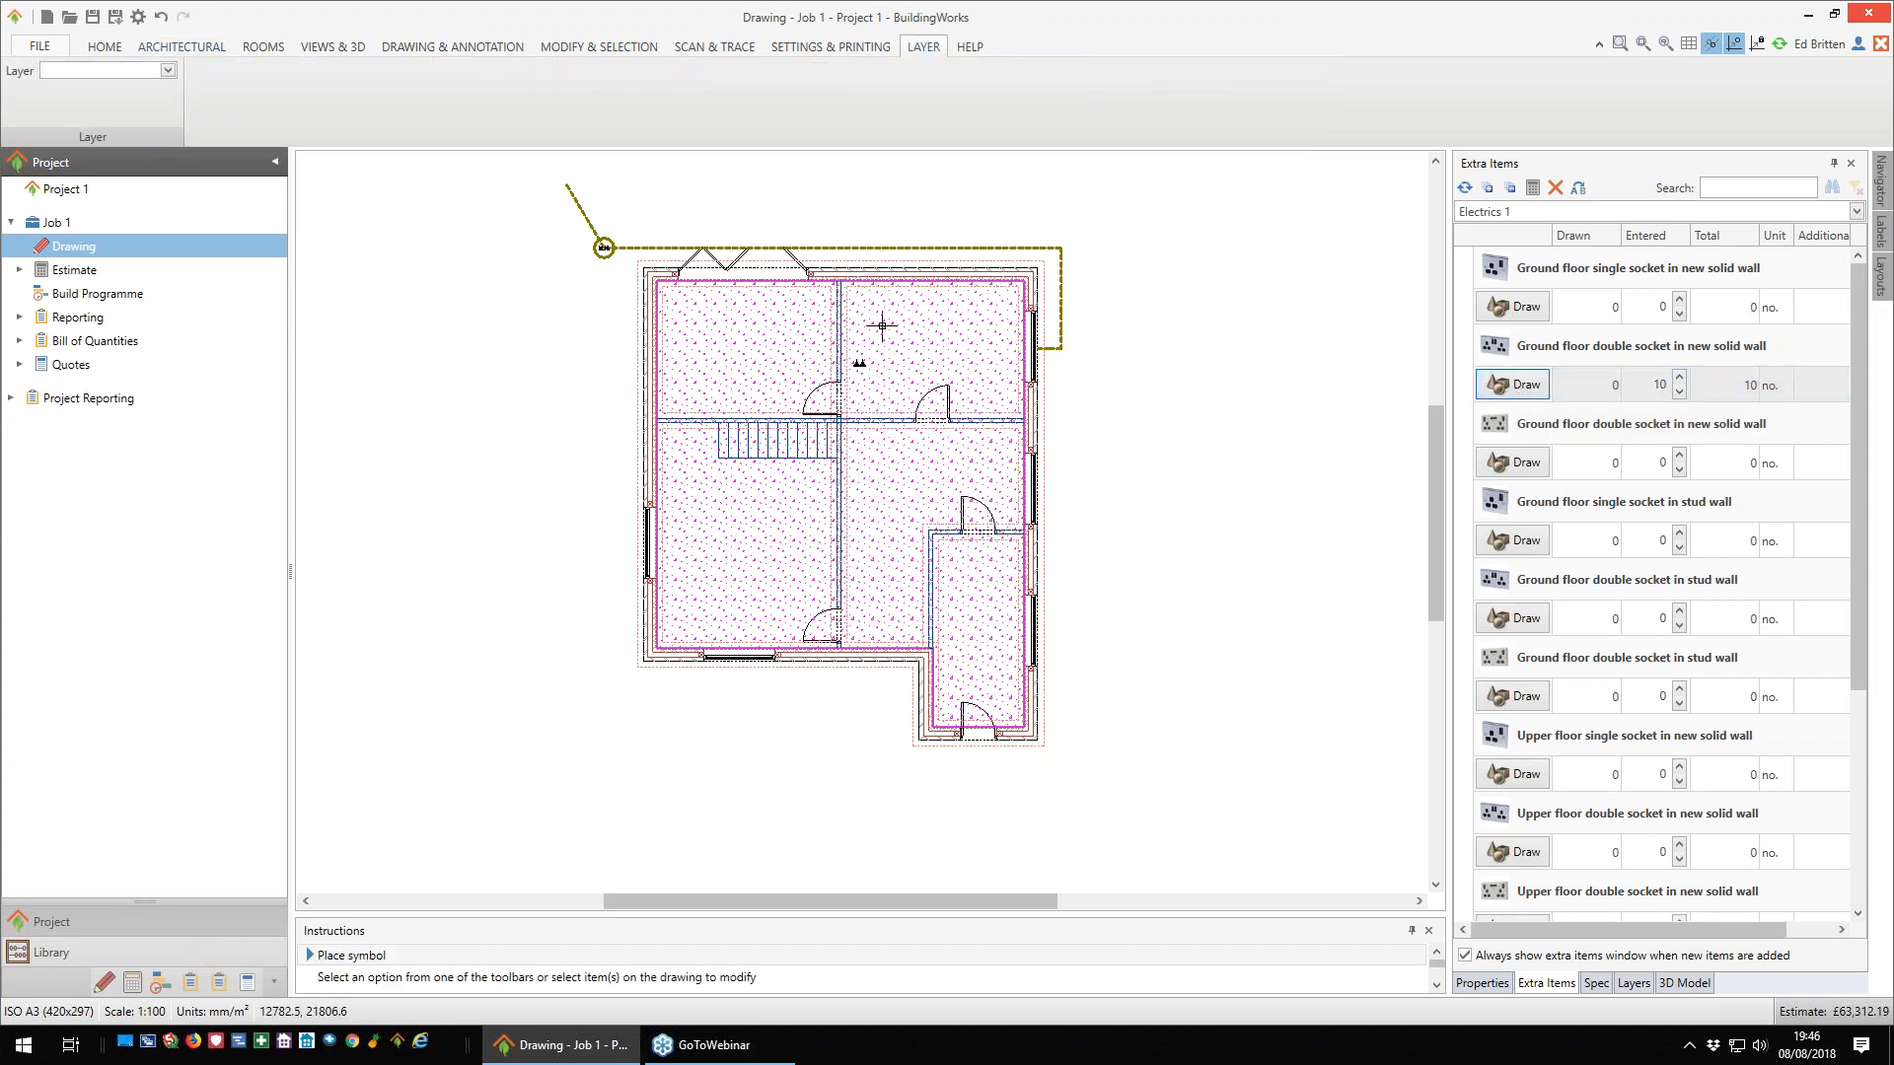
click(653, 343)
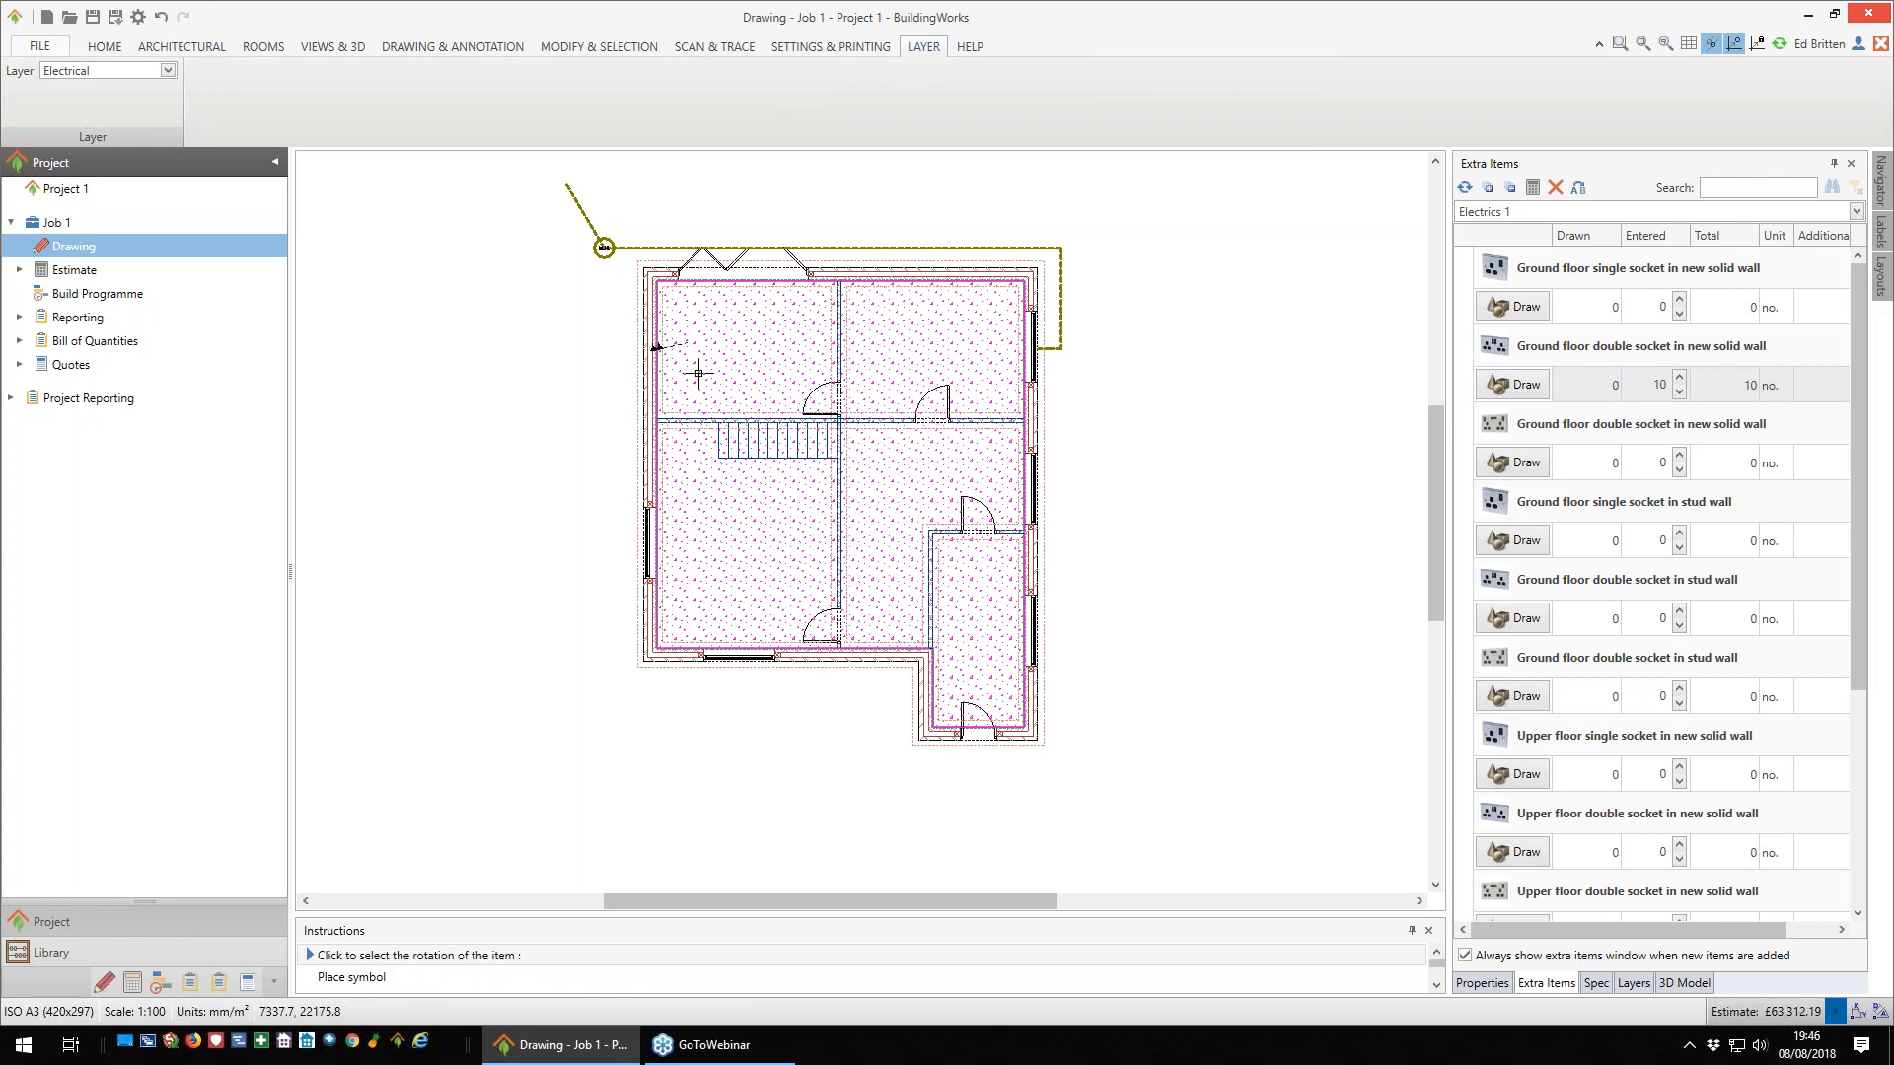
click(657, 392)
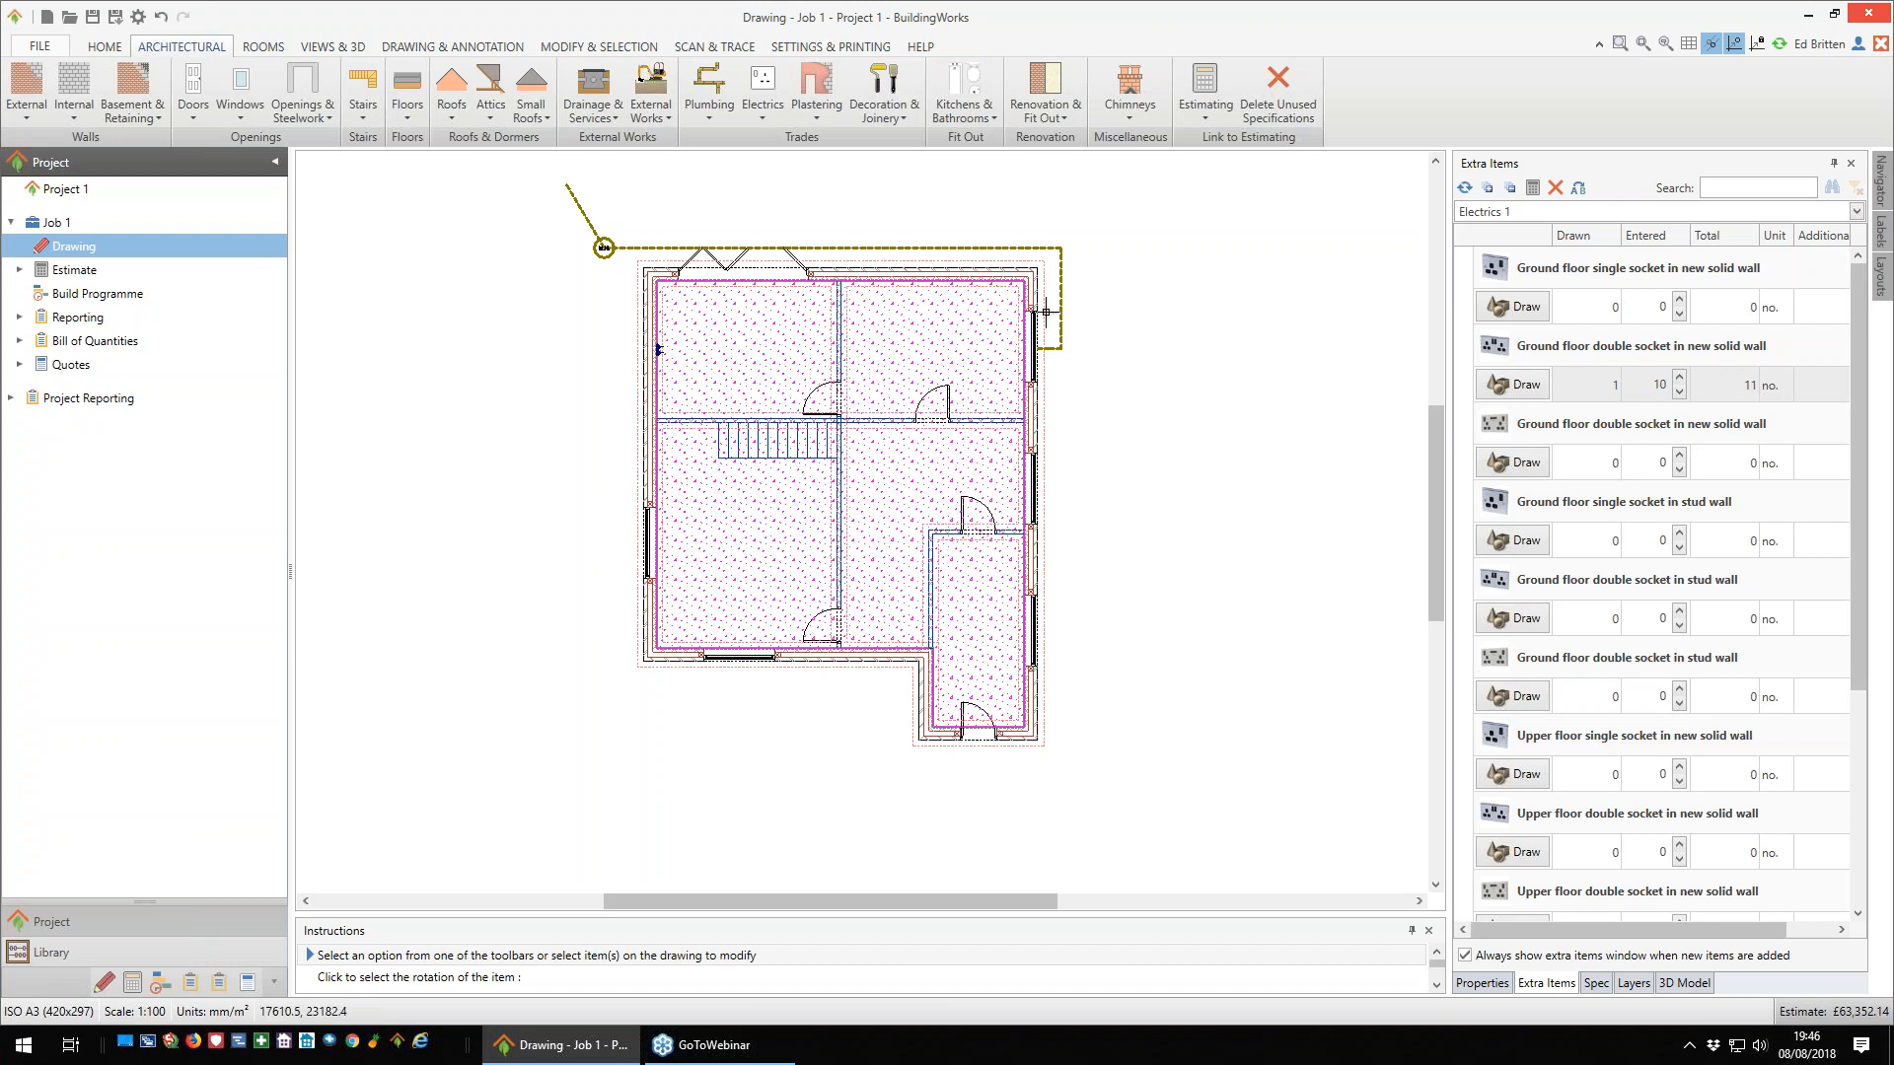
- Add a 1000 mm horizontal linear dimension from the upper-right room's outer inside corner, placed just below the rear wall
middle_drag(1220, 361, 1207, 456)
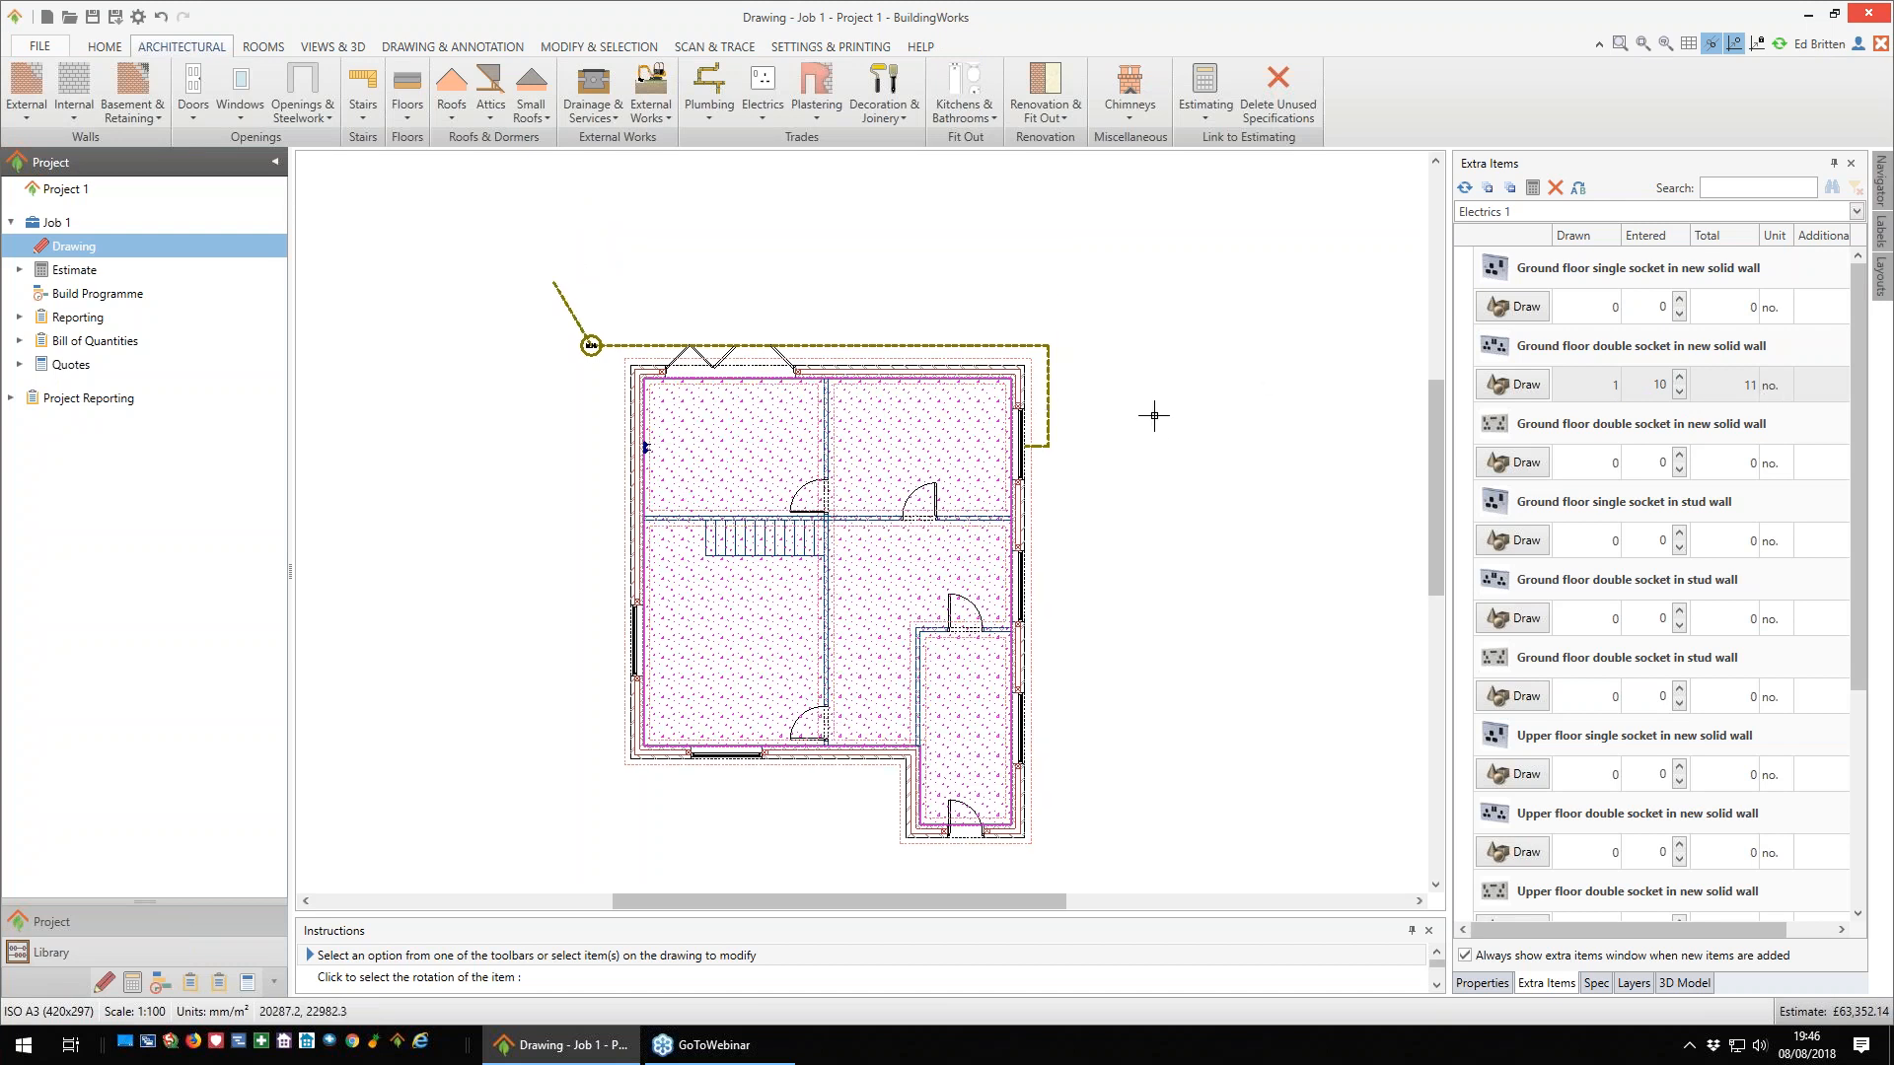
scroll(1150, 363, up, 2)
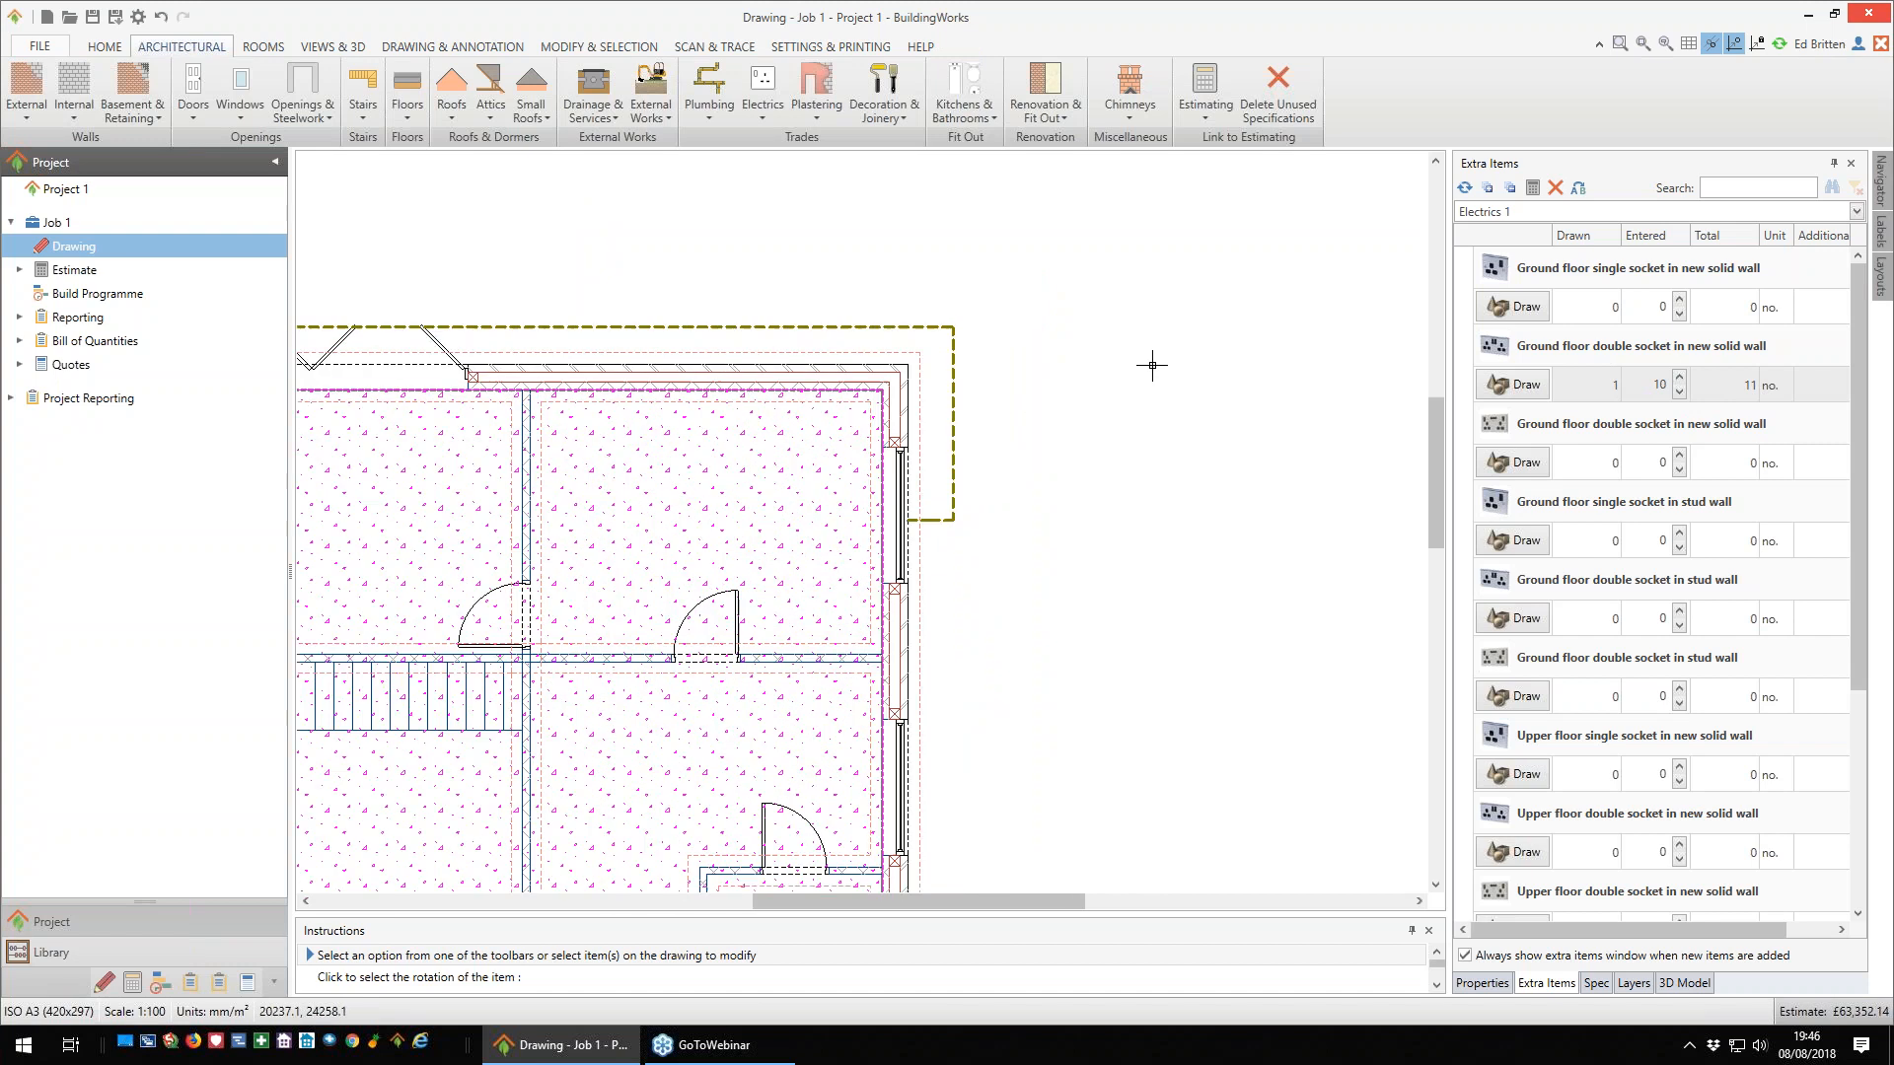
middle_drag(1171, 334, 1264, 263)
scroll(1264, 254, down, 1)
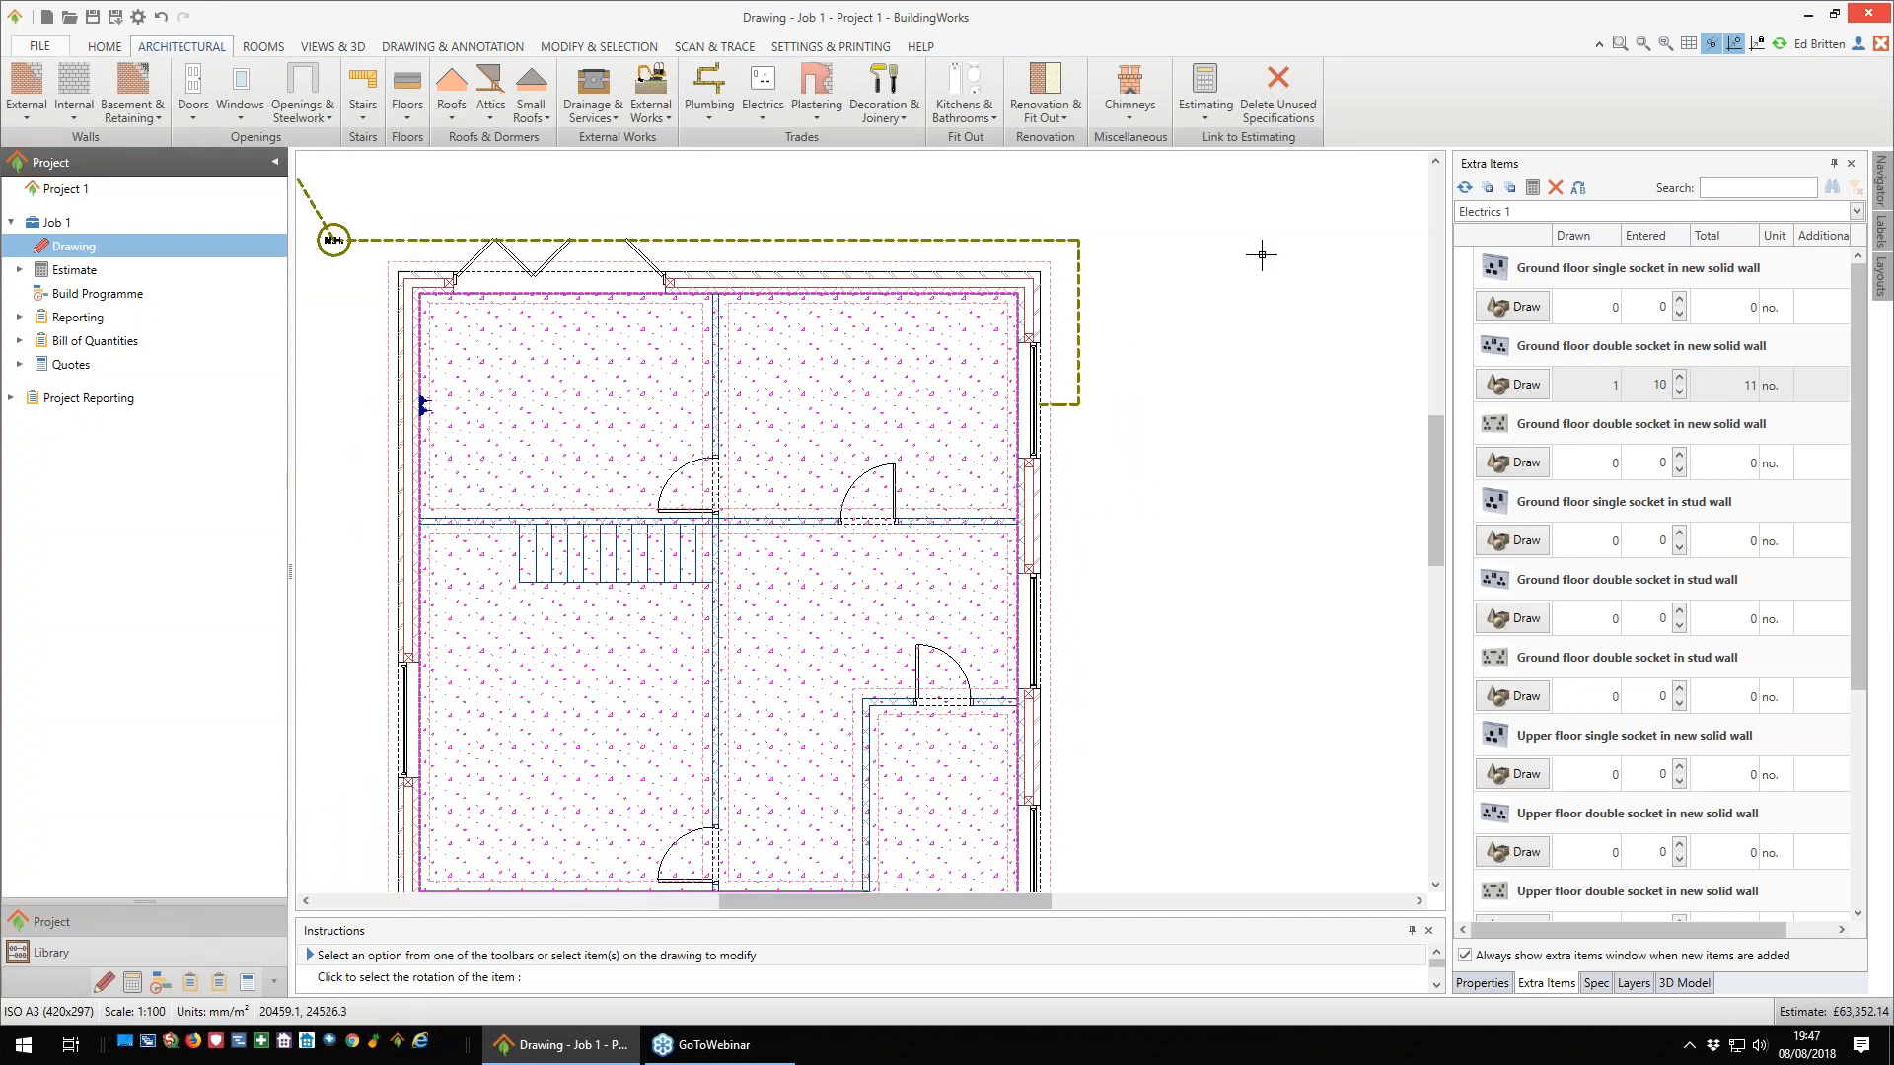
scroll(1086, 279, up, 2)
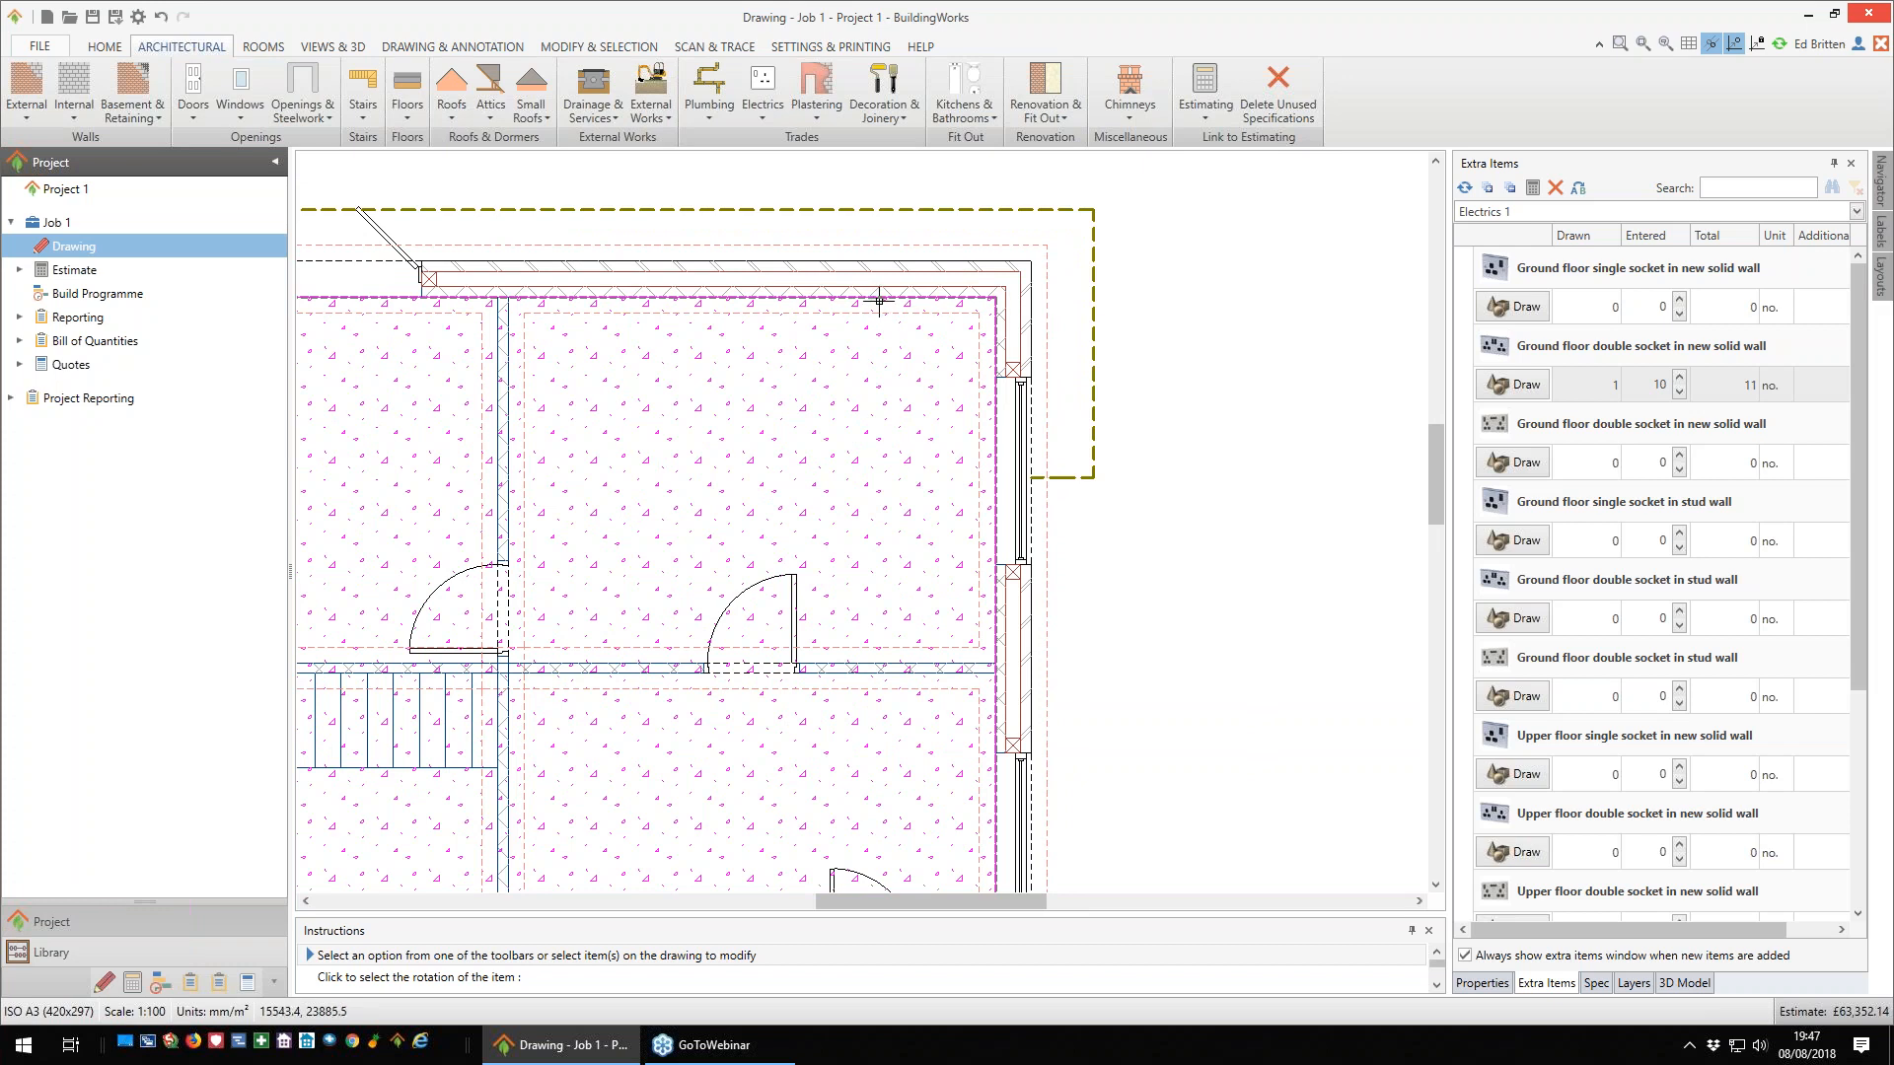
mouse_move(879, 300)
click(428, 51)
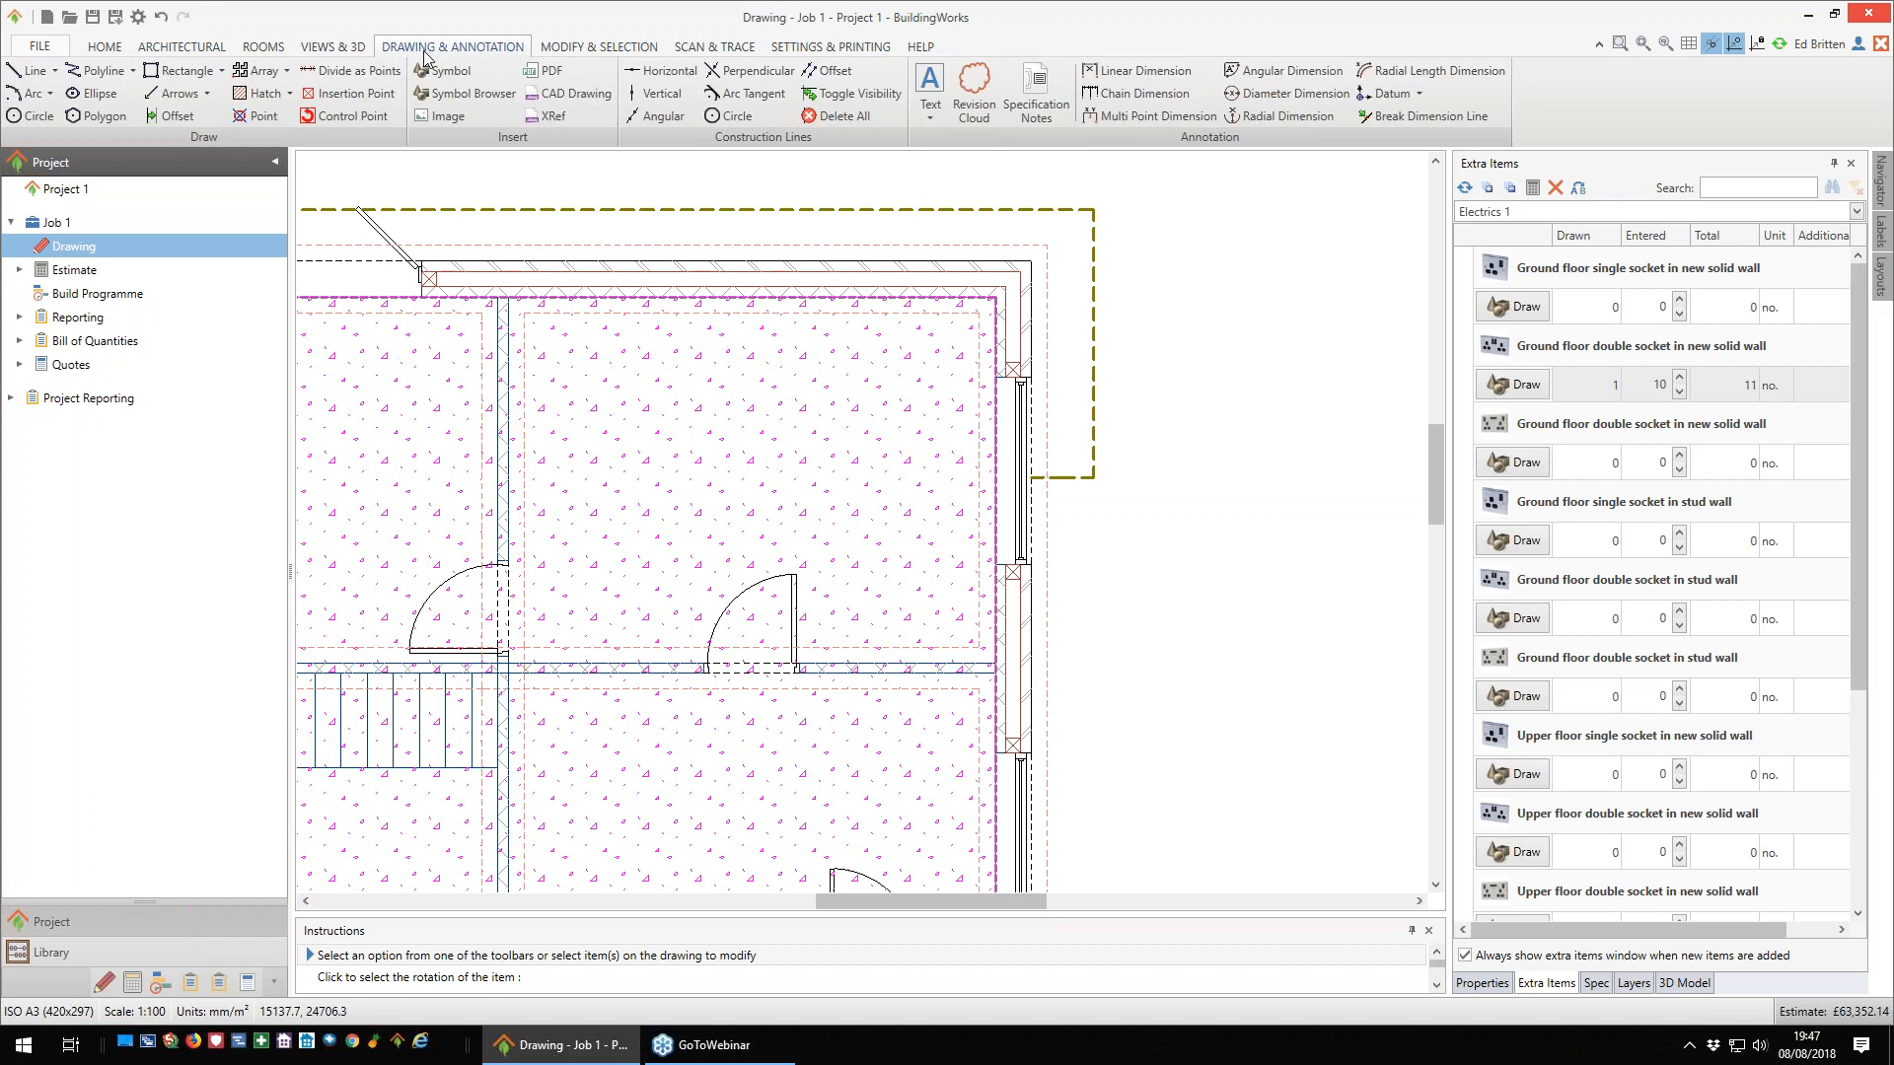
click(1174, 77)
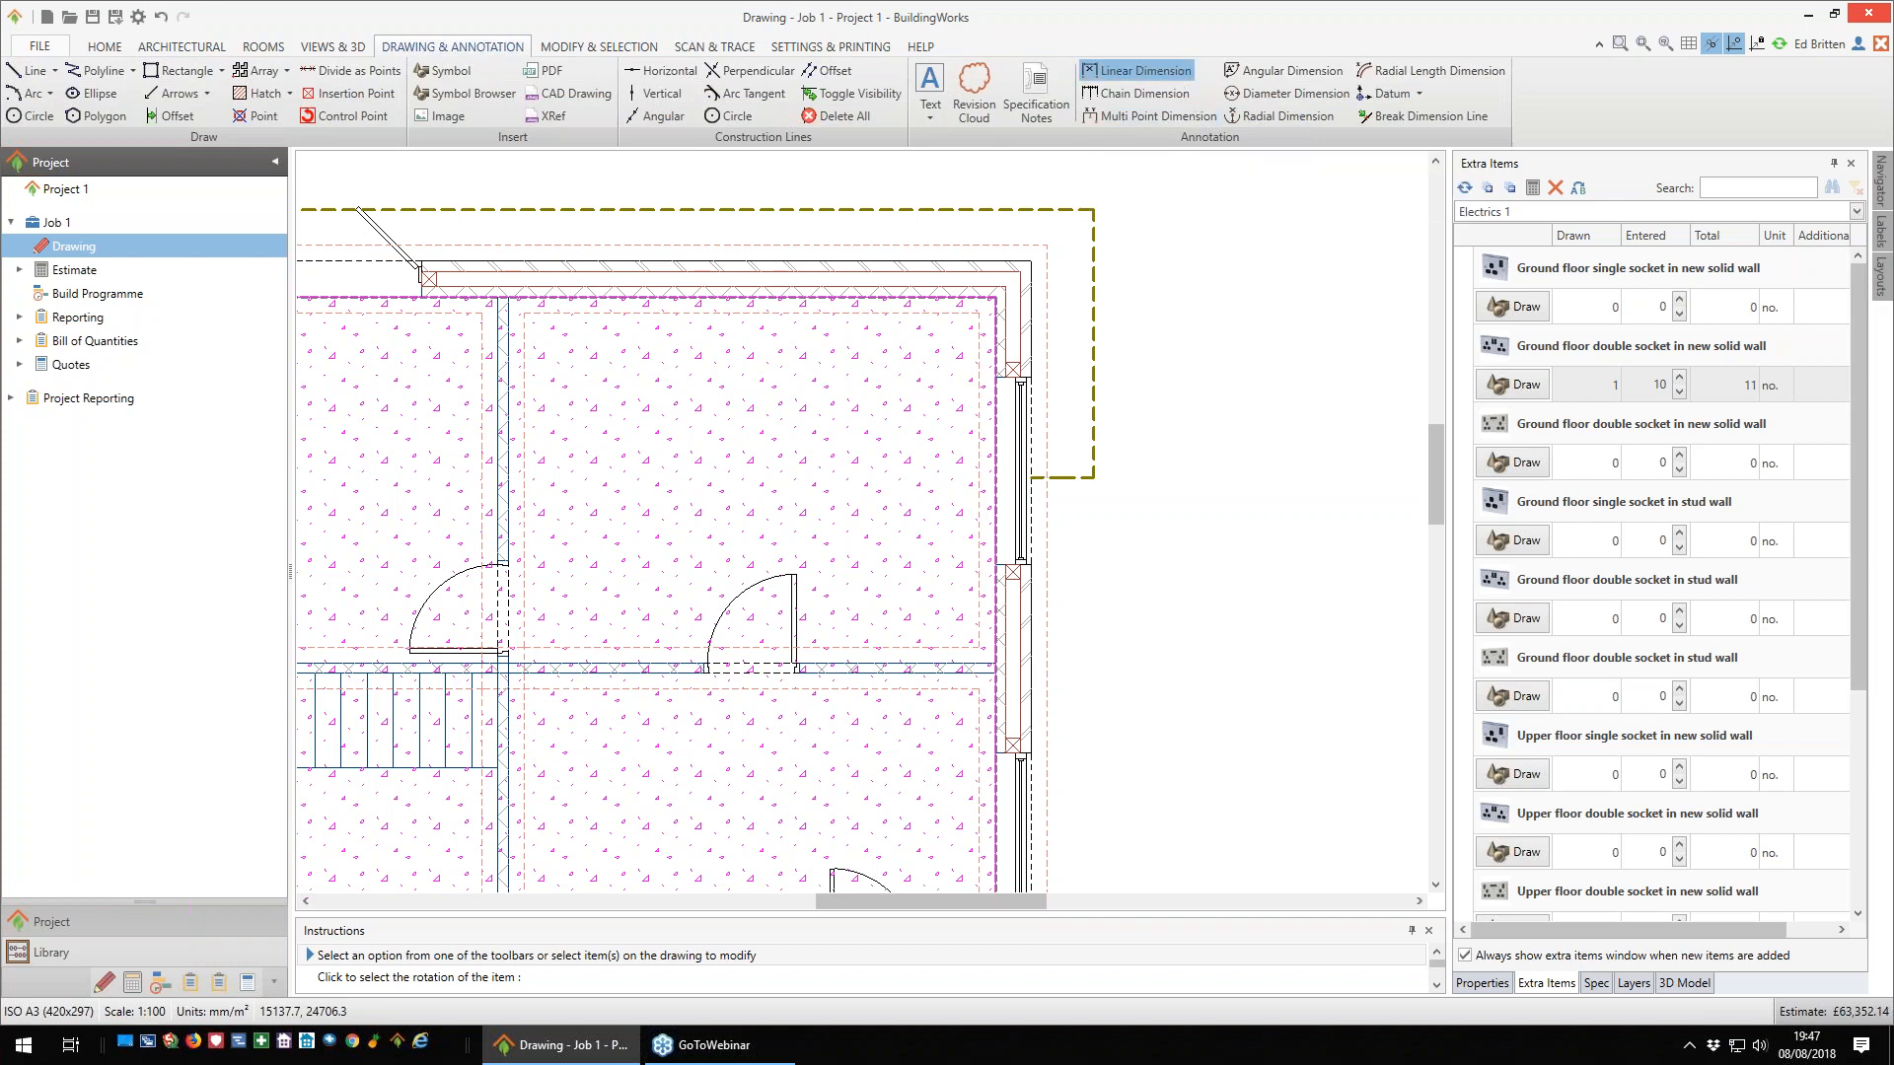
click(992, 300)
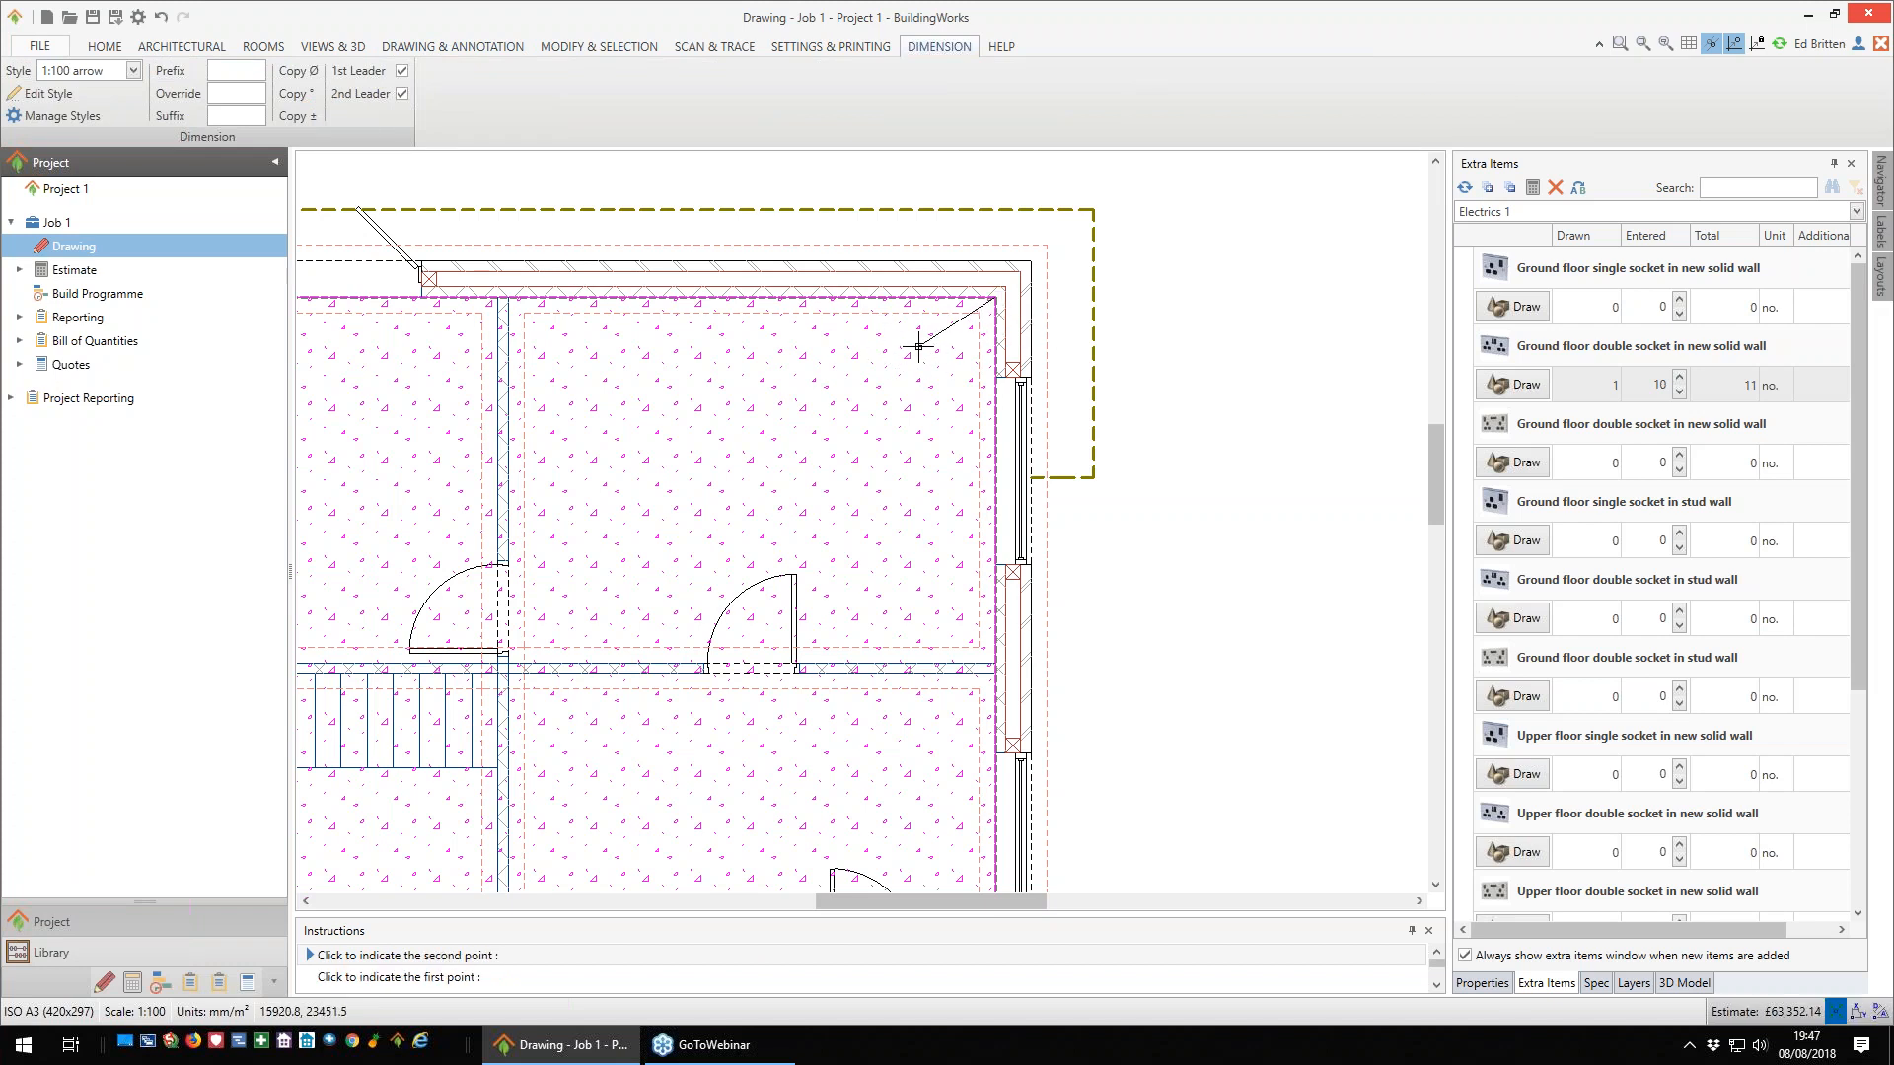
key(Left)
text(1000)
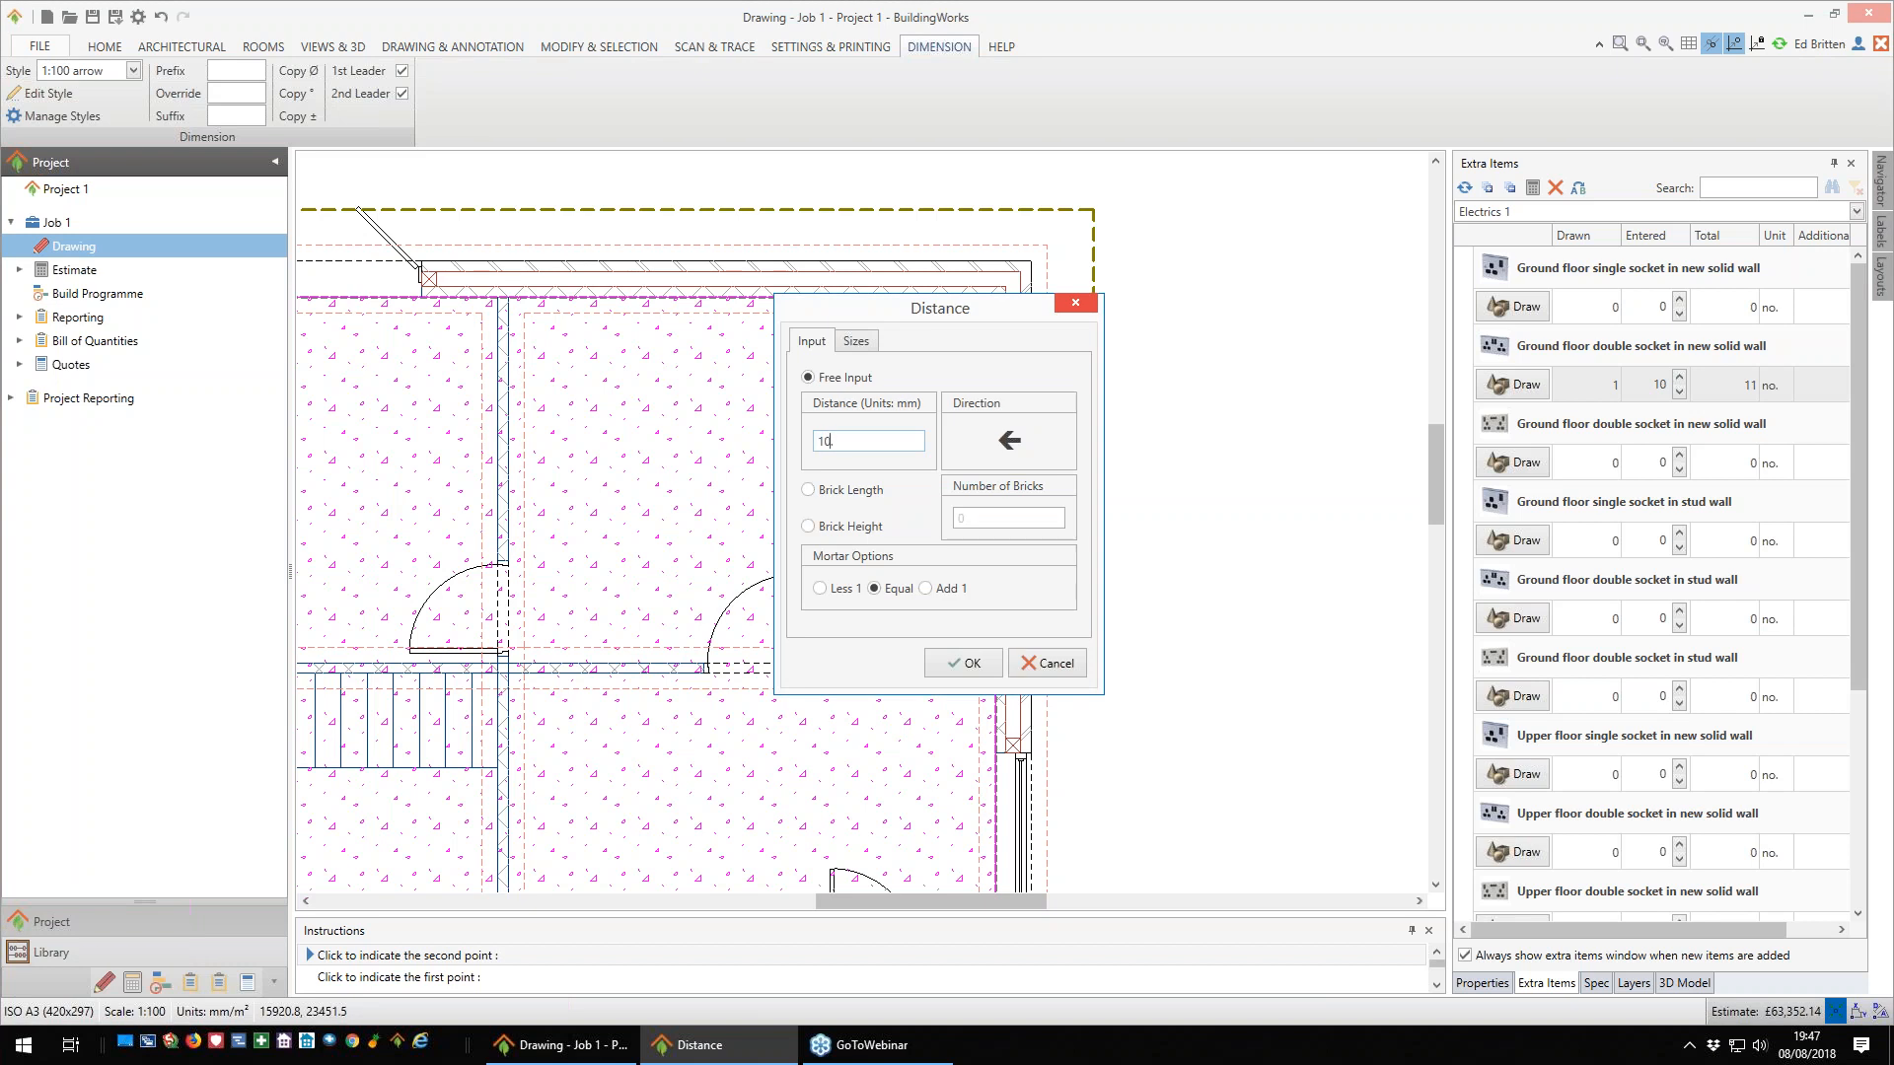
key(Return)
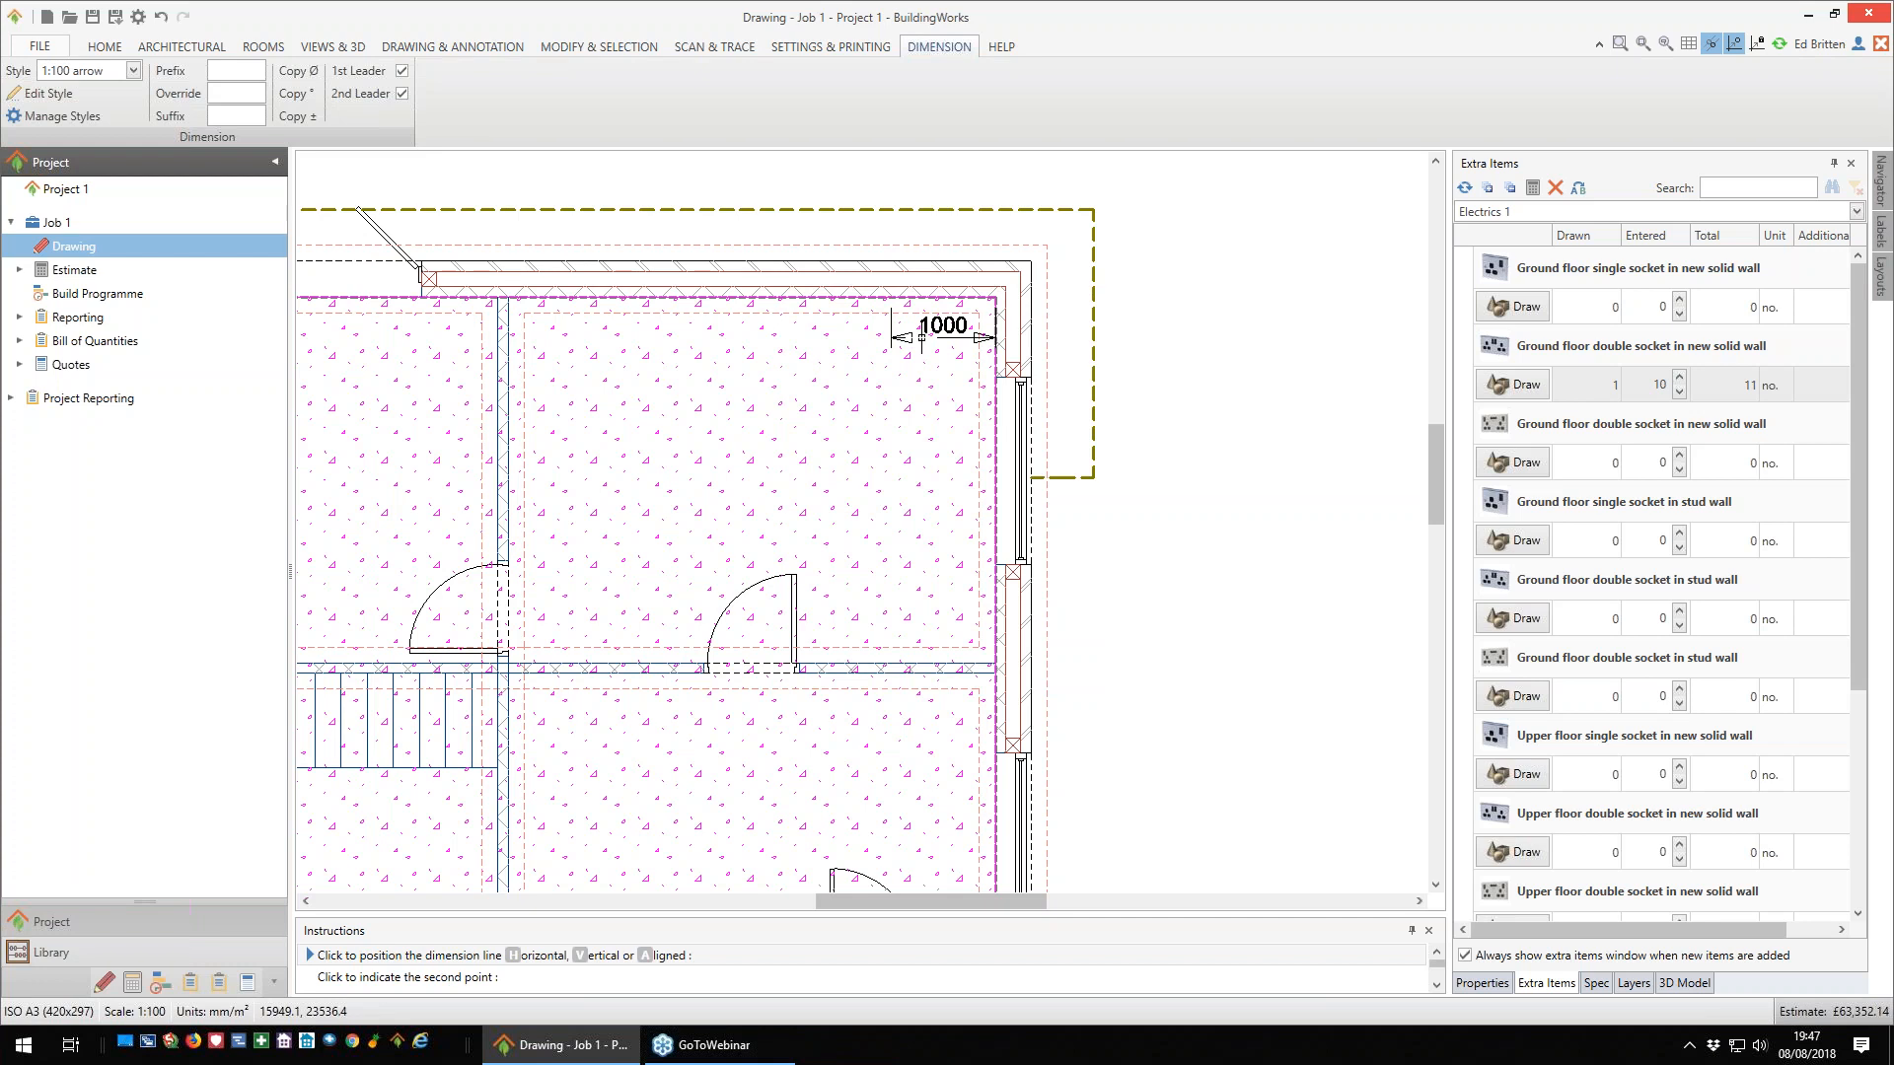
click(921, 336)
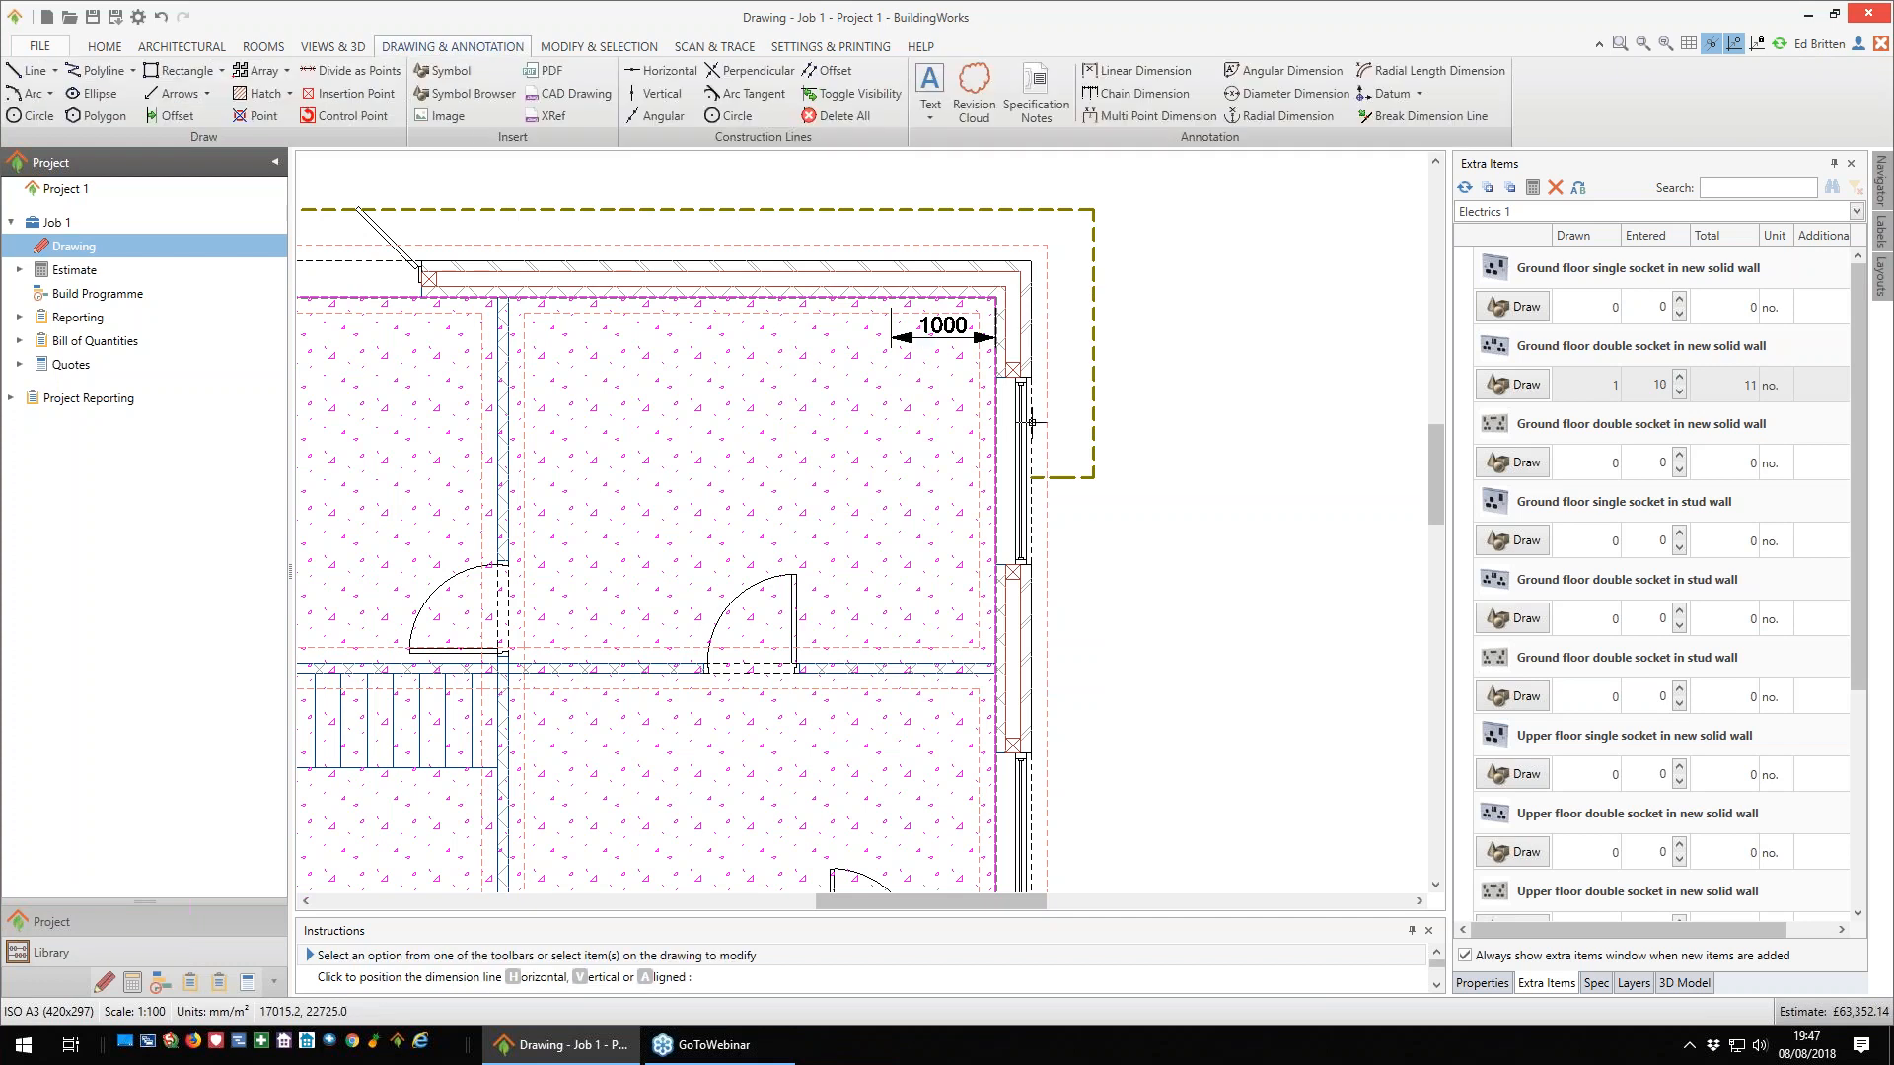
- Draw a ground floor double socket on the upper-right room's rear wall just past the 1000 mm dimension mark, facing into the room
click(1520, 386)
scroll(876, 315, up, 5)
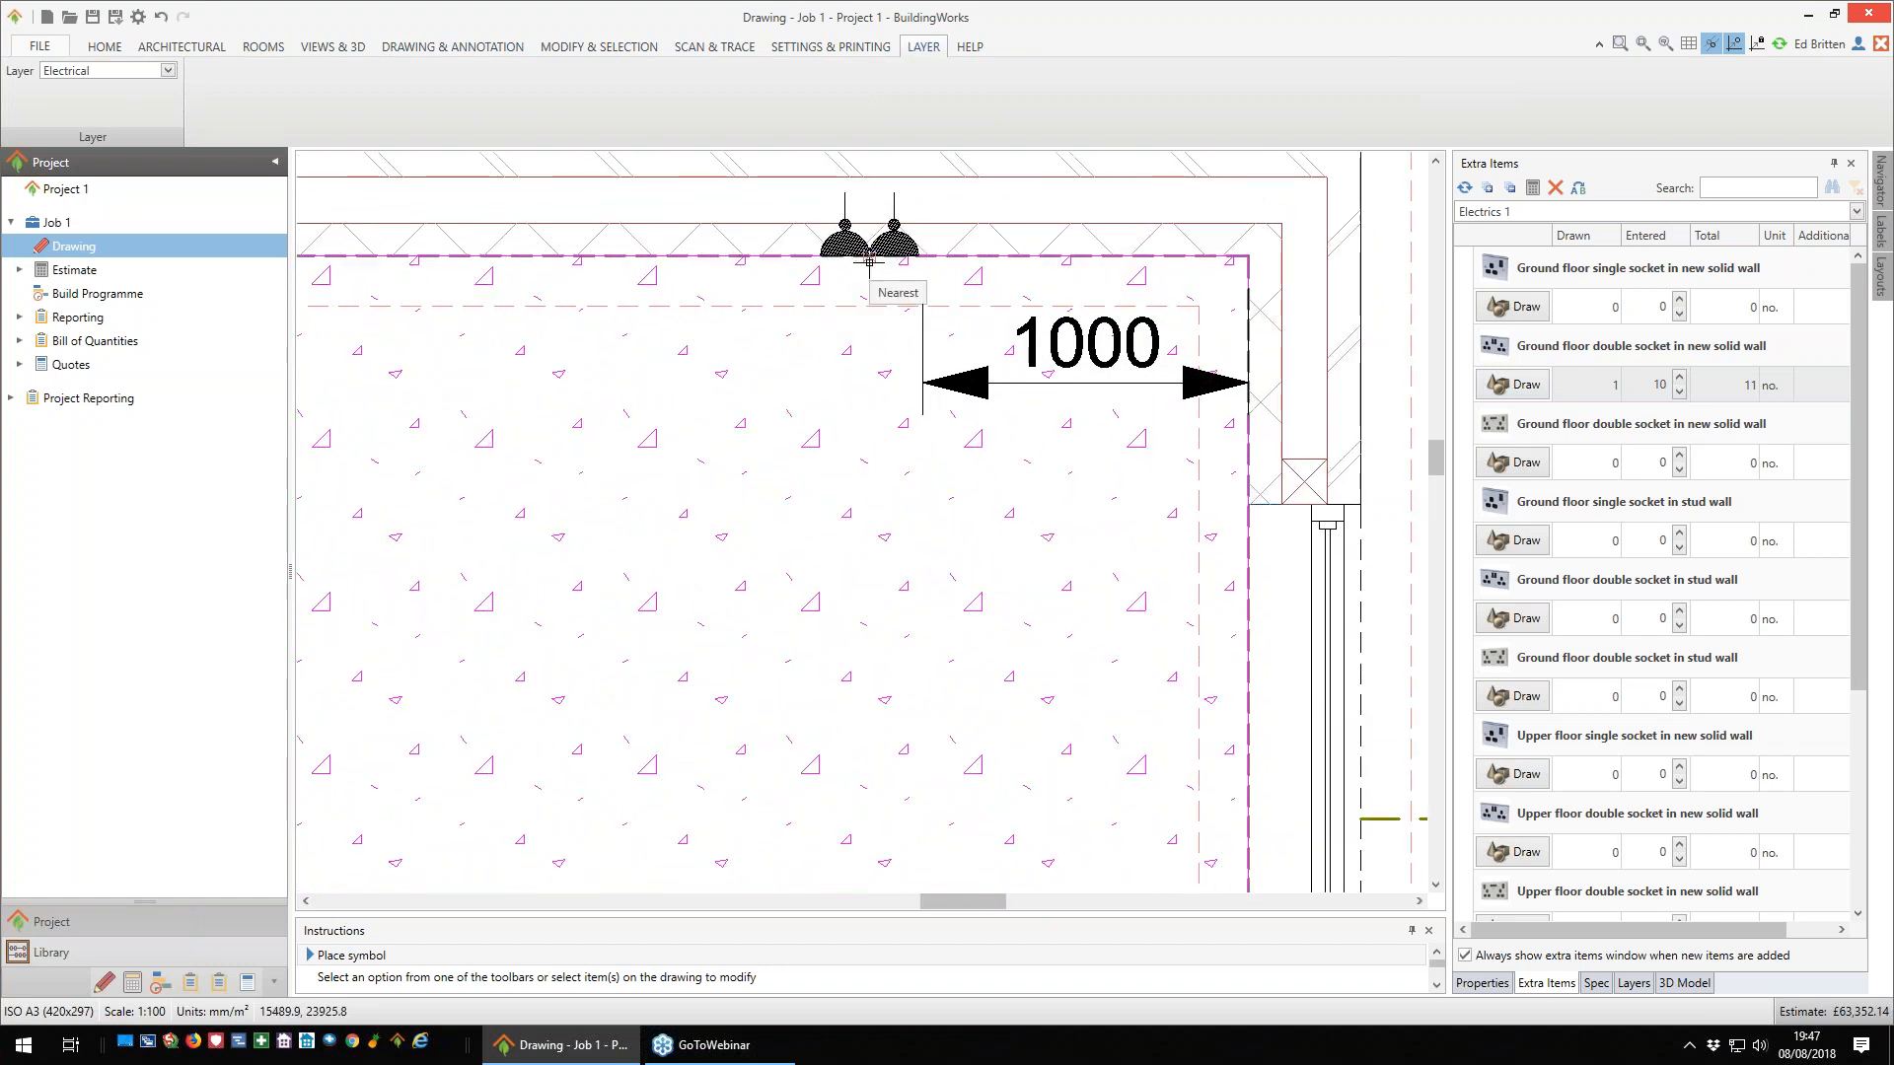
click(869, 259)
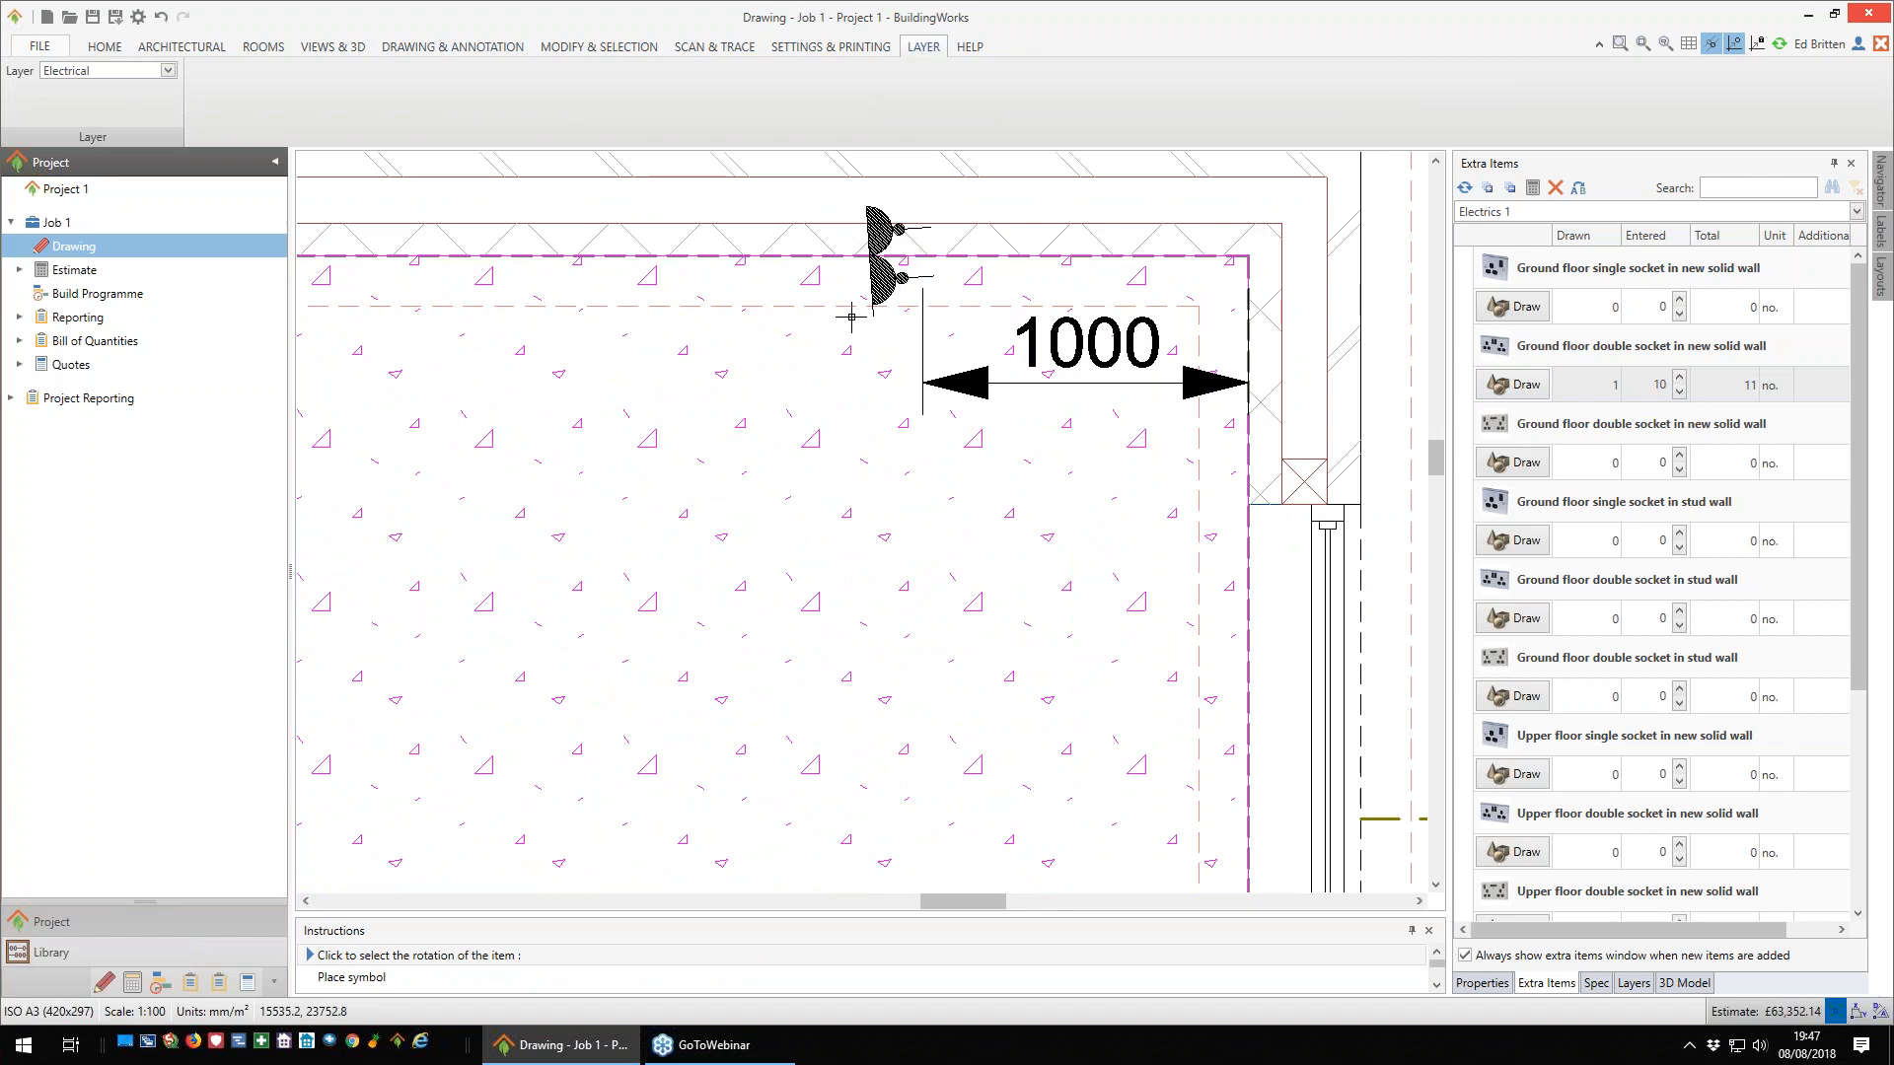
click(805, 294)
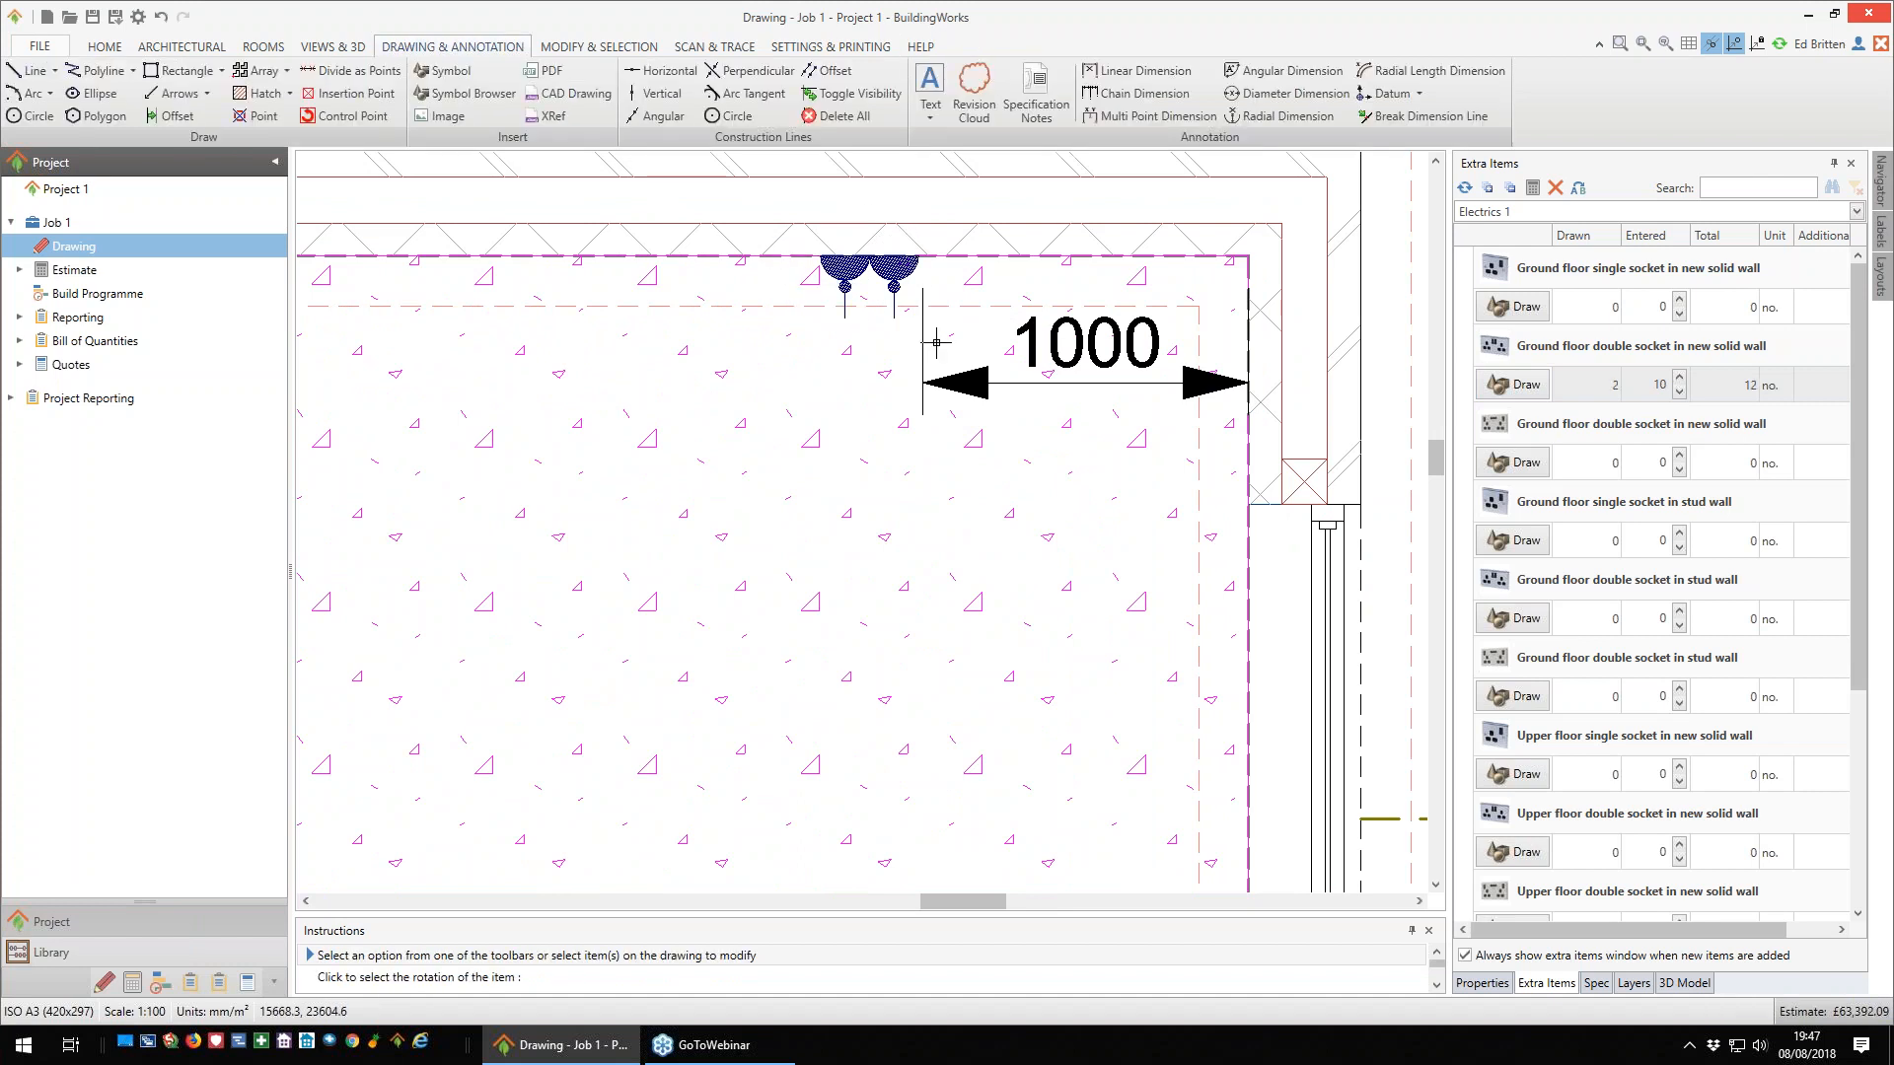
scroll(982, 423, down, 1)
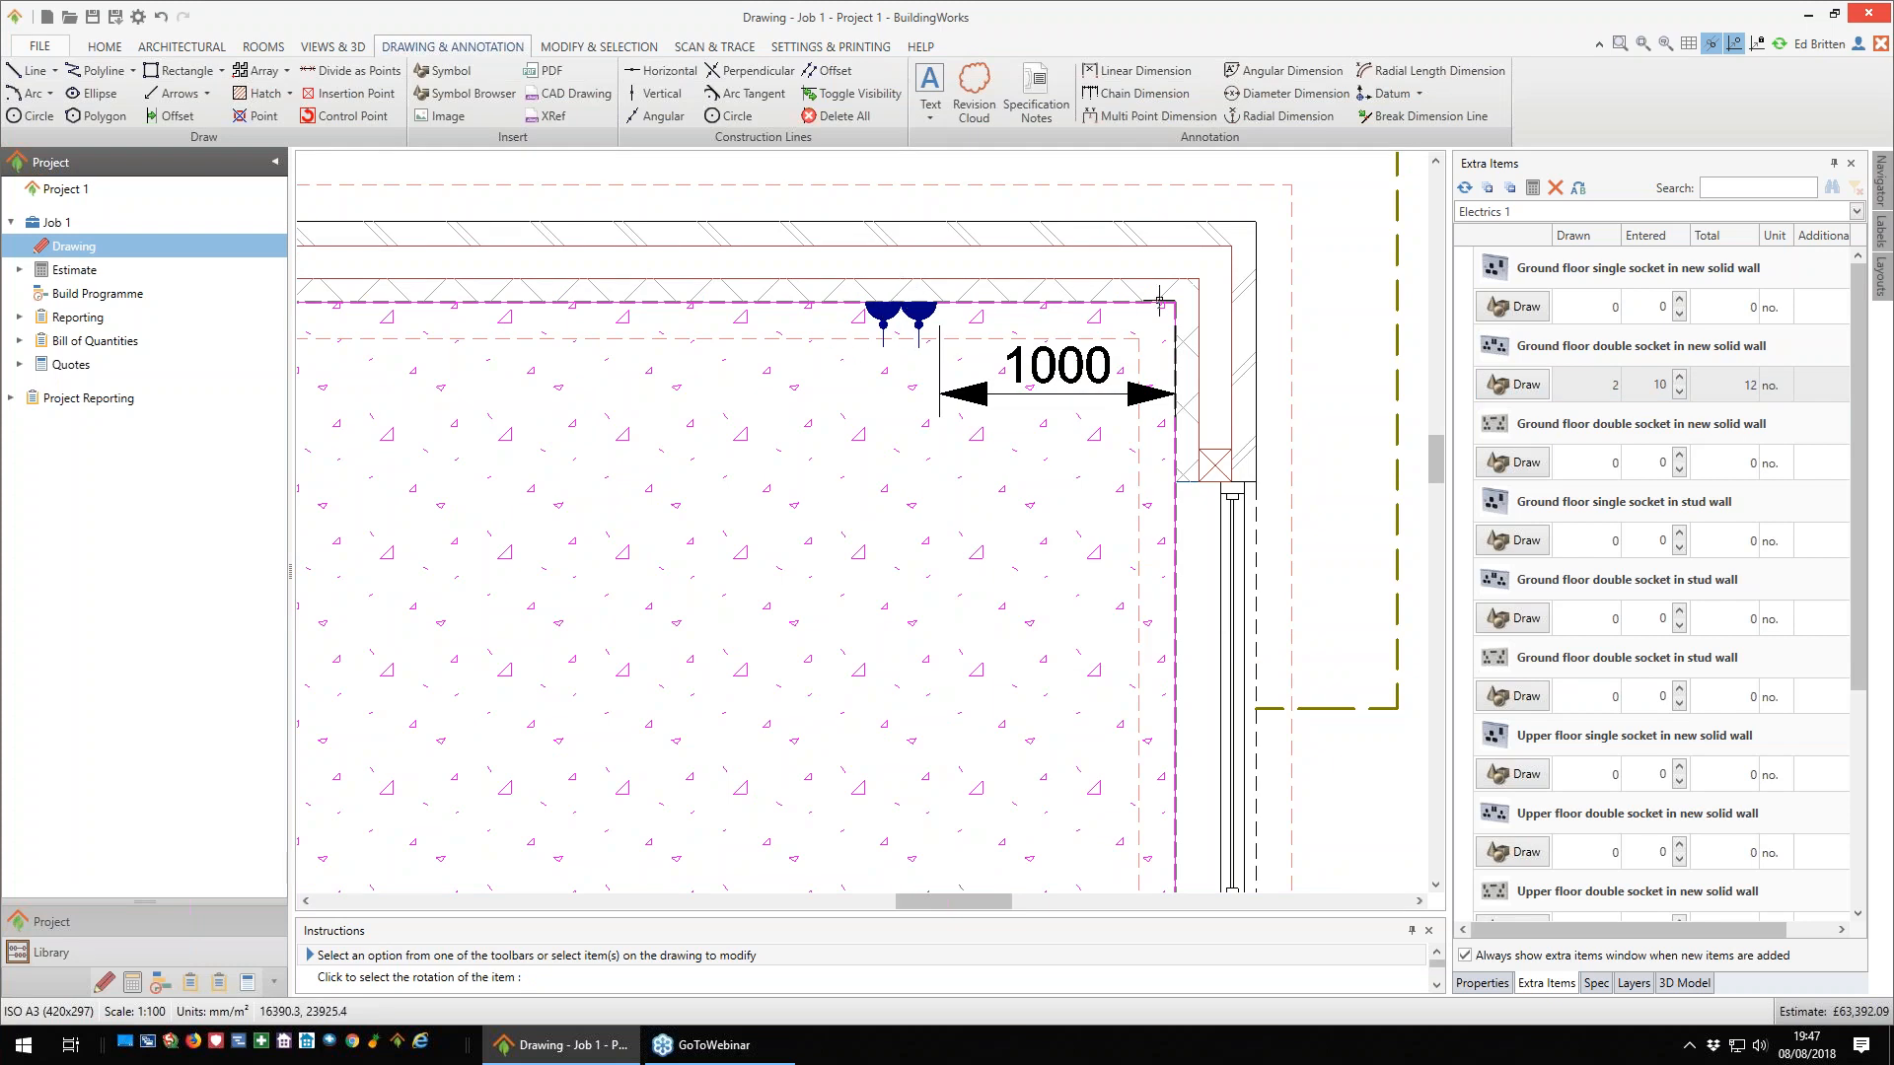
mouse_move(981, 279)
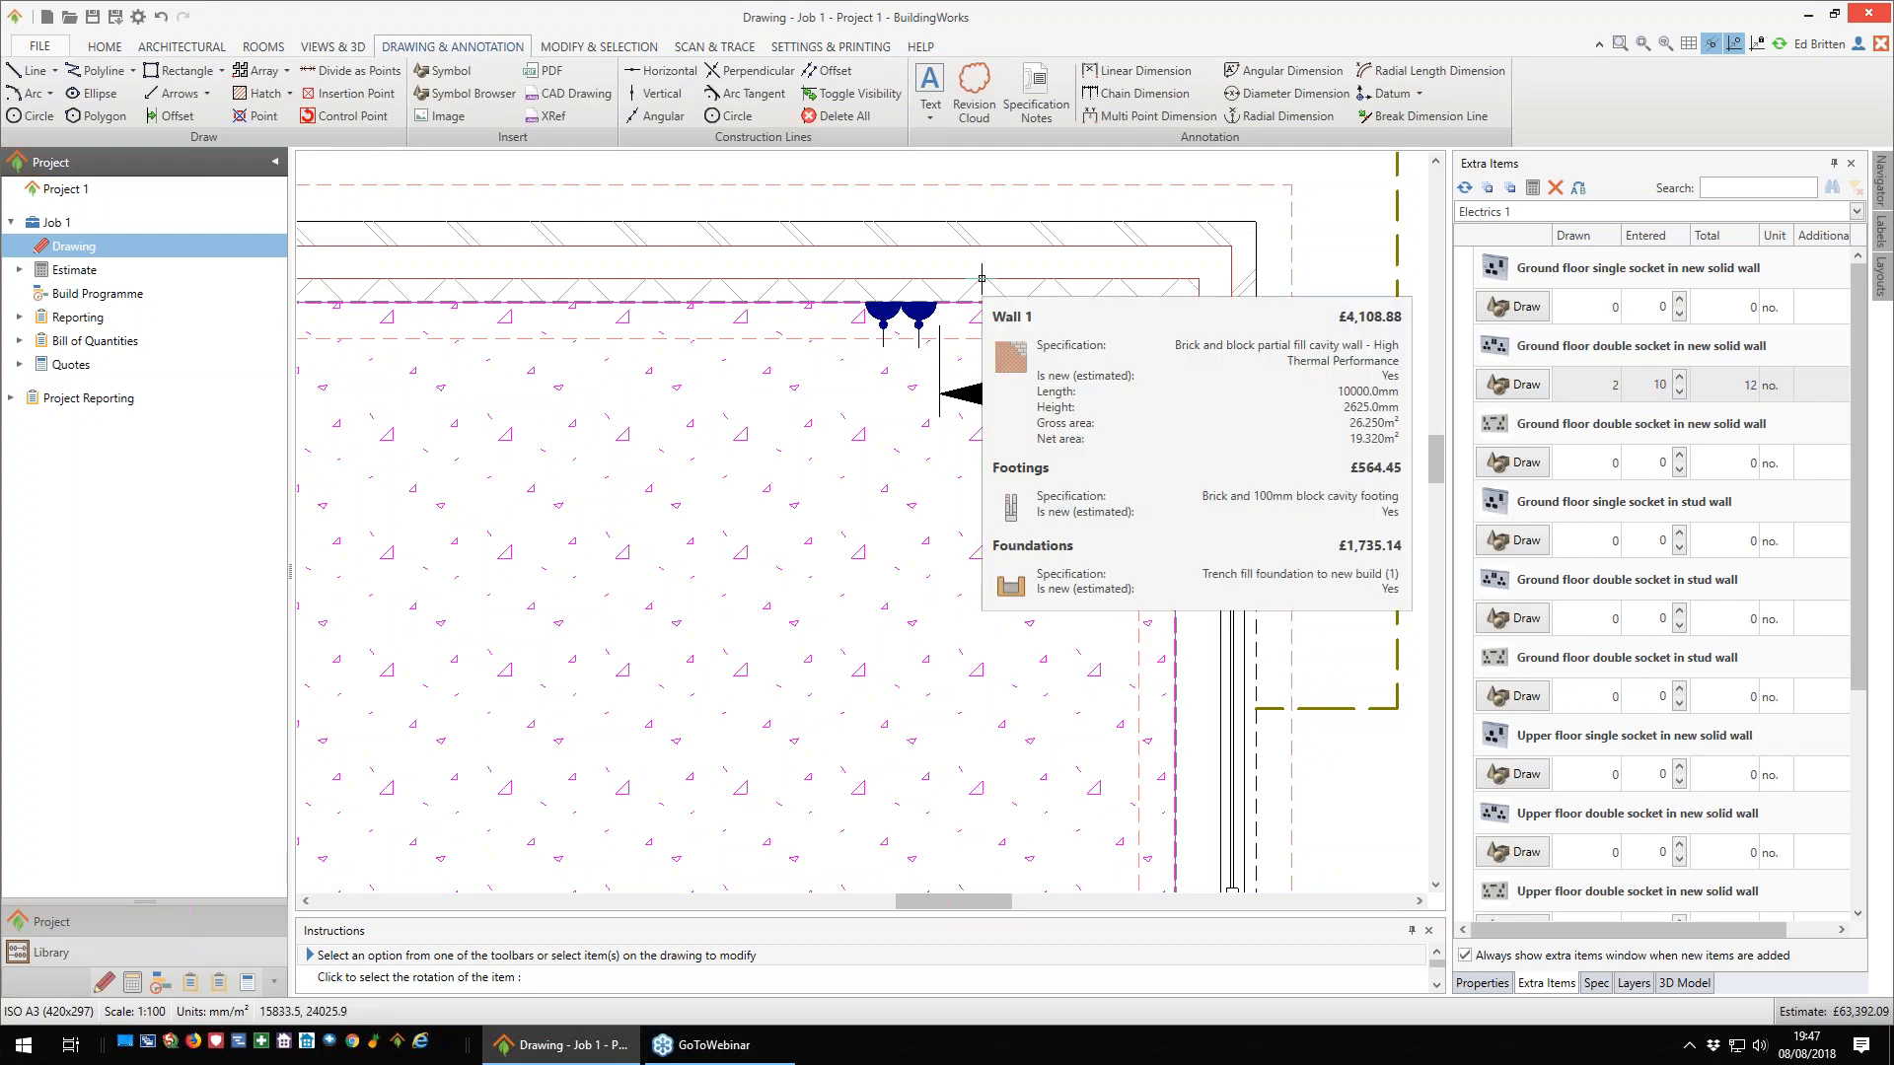
scroll(938, 459, down, 3)
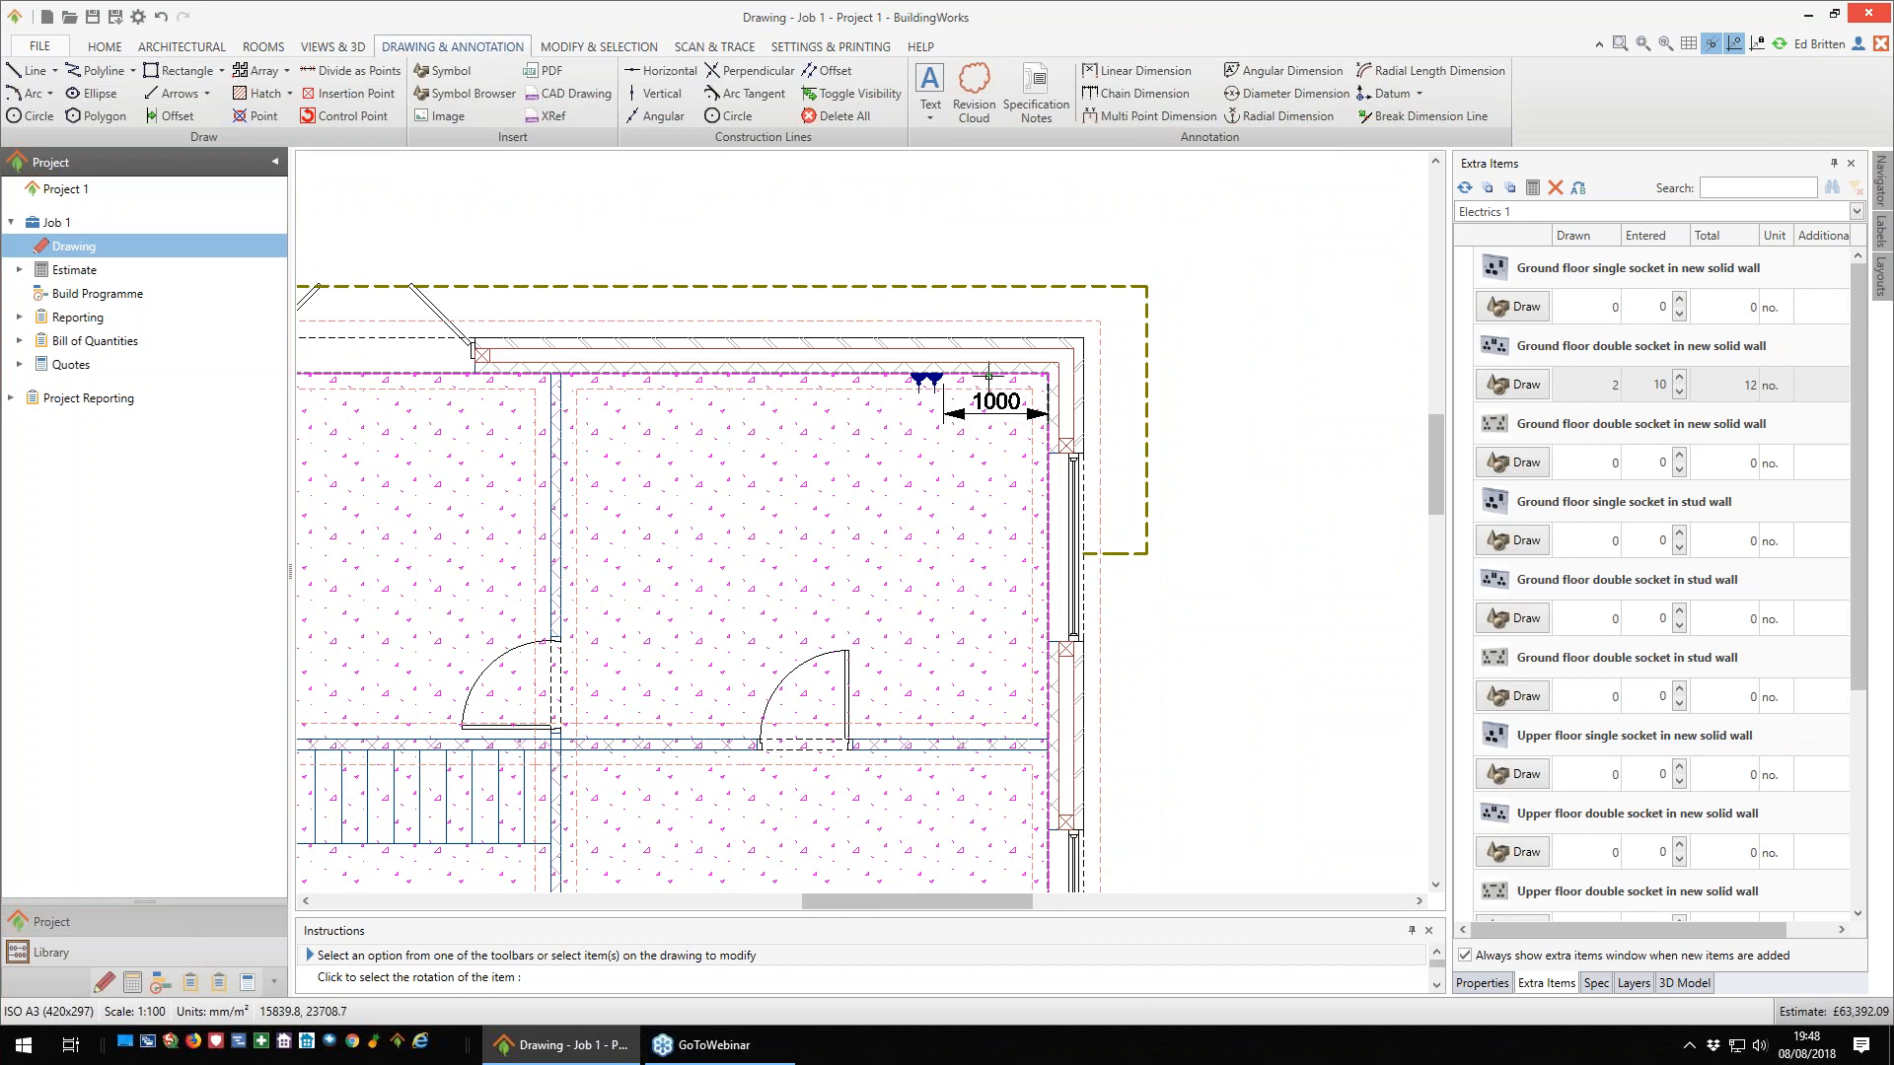
- Add Dimension Wall dimensions to the external side wall with three windows, placing them outside the building
scroll(981, 393, down, 1)
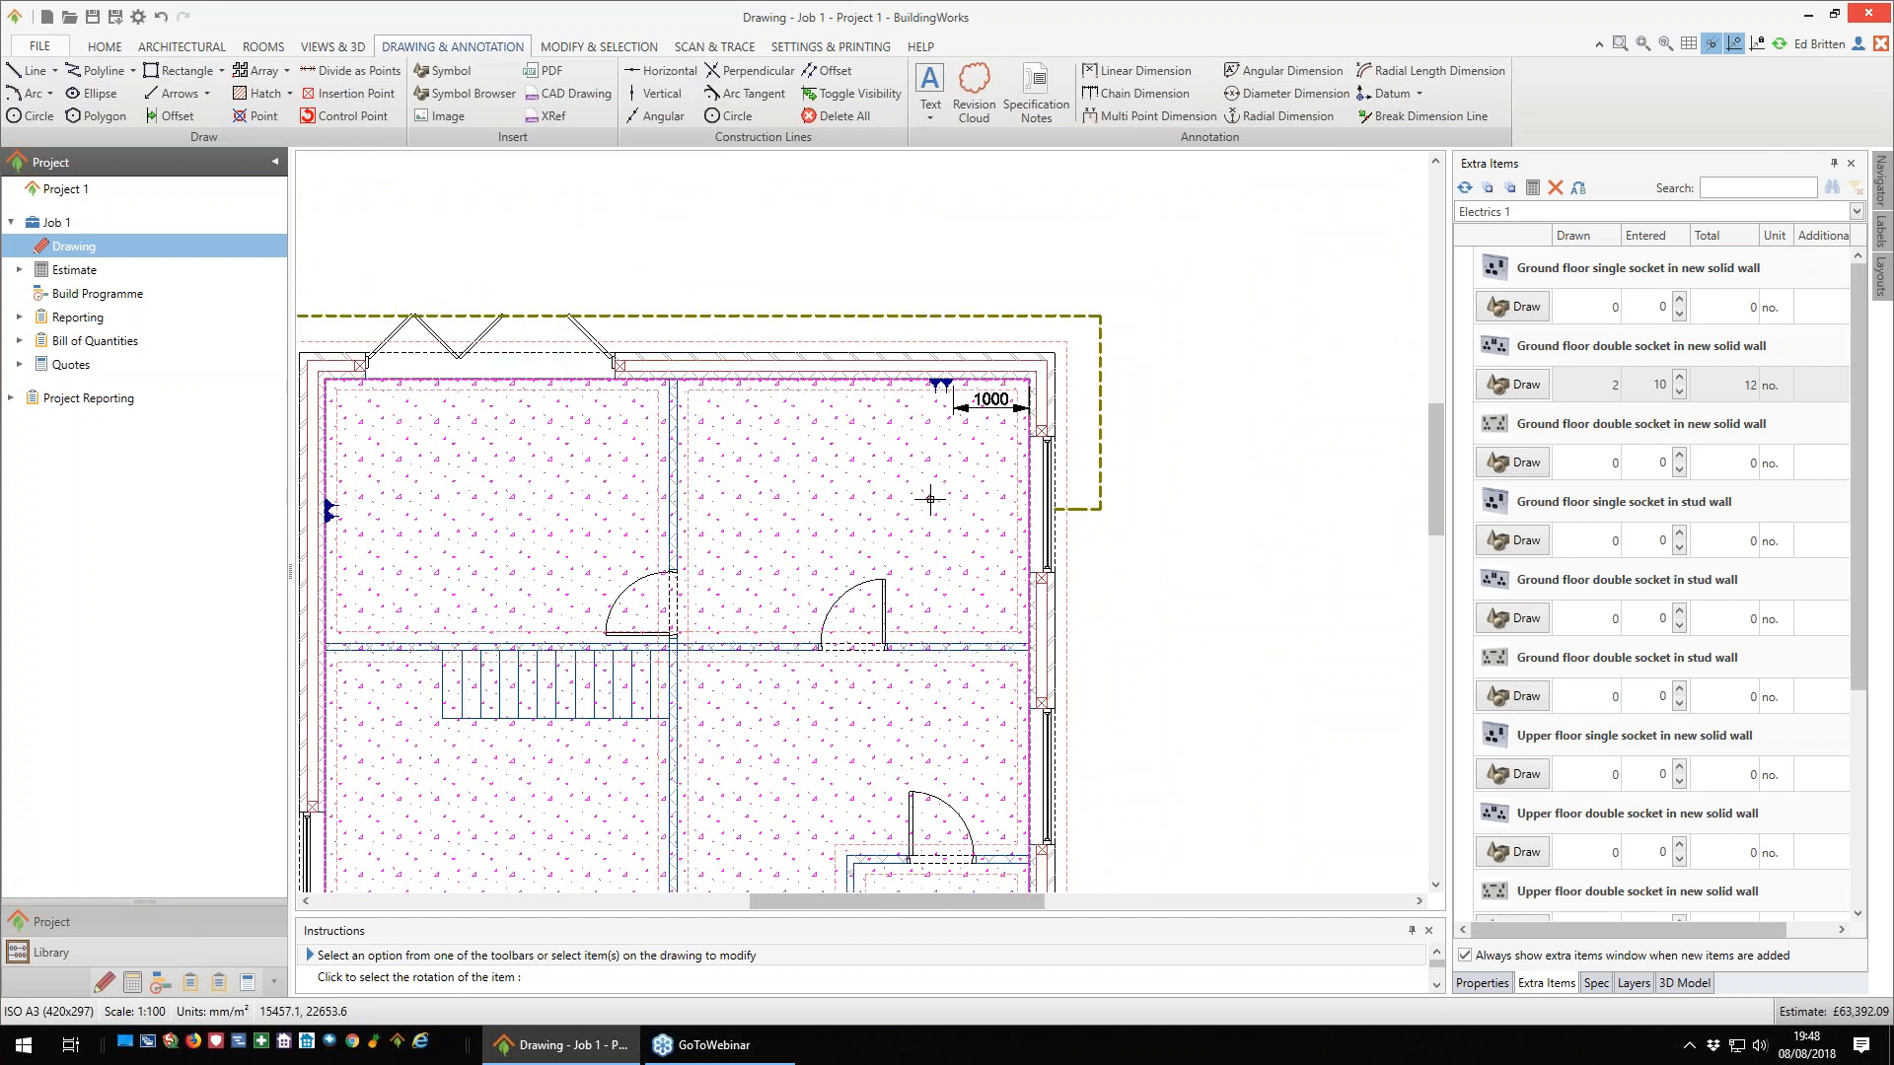
scroll(921, 505, down, 1)
scroll(1164, 503, down, 1)
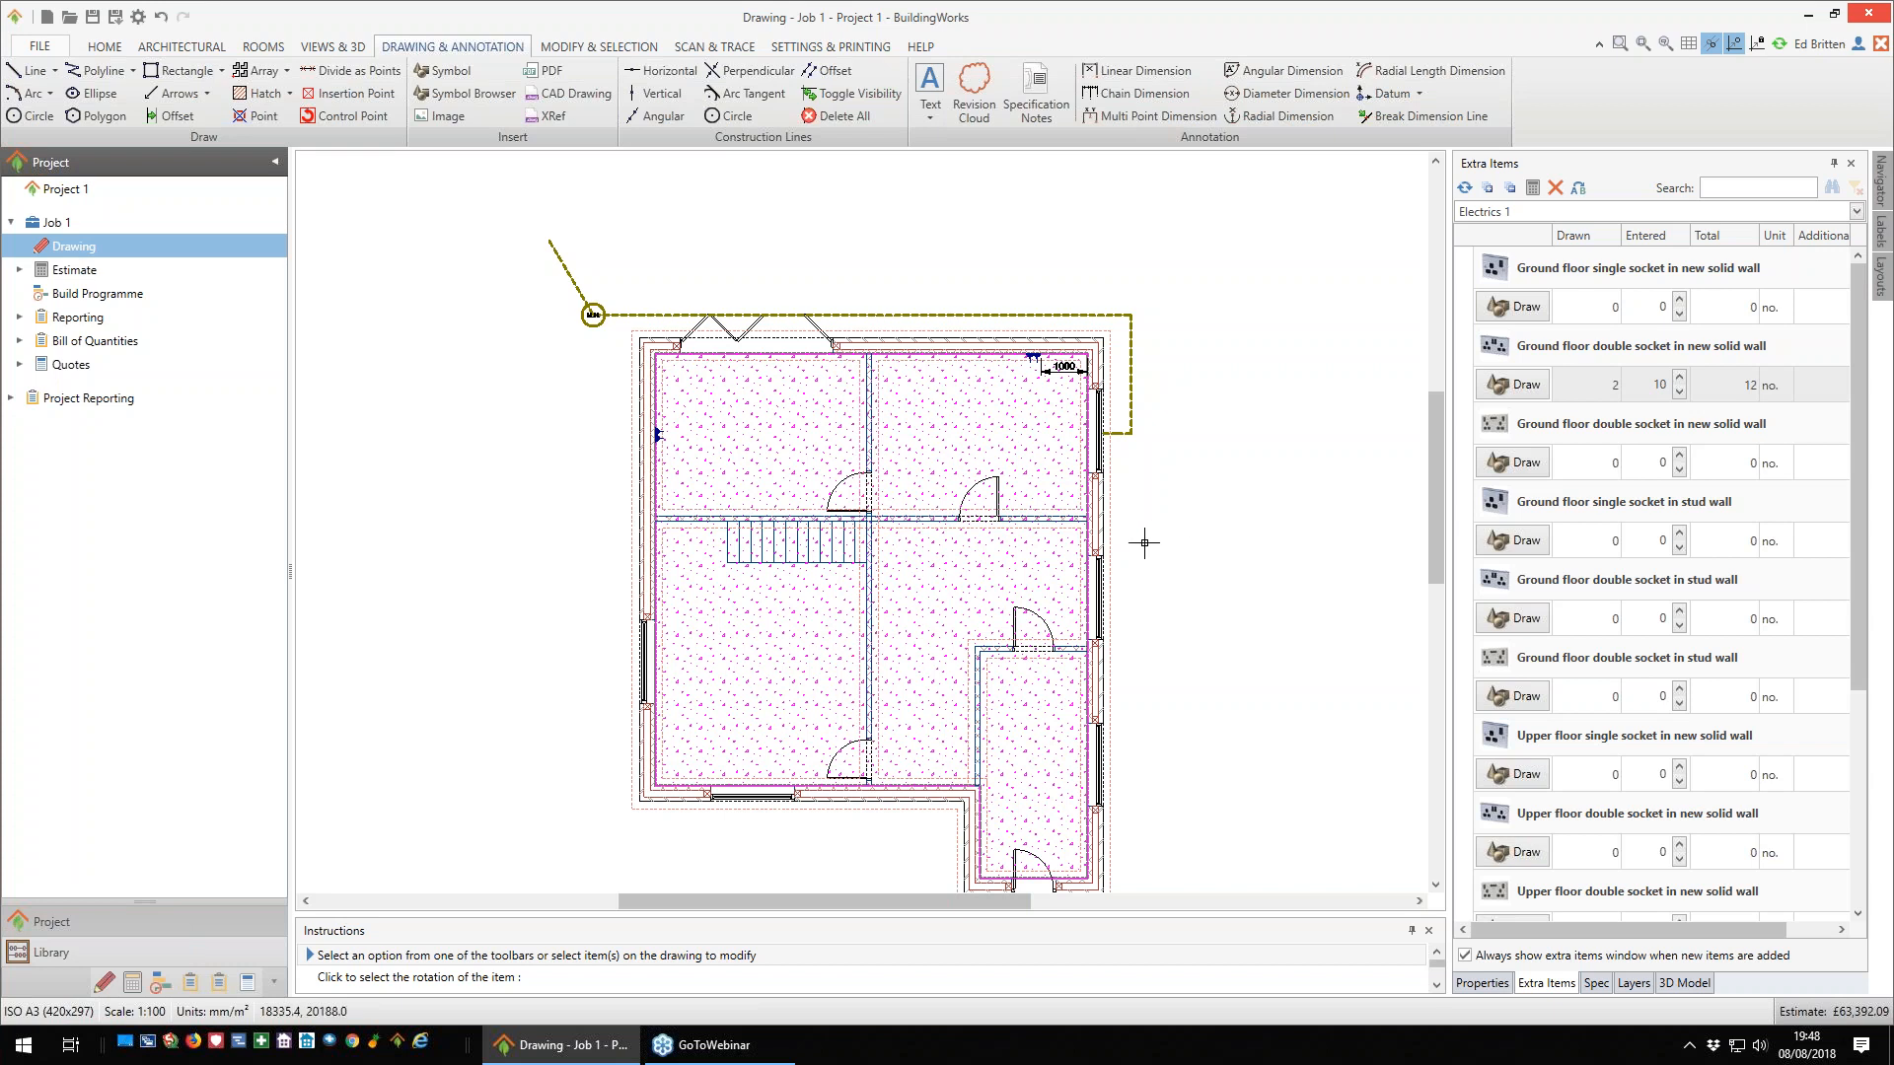
middle_drag(1107, 542, 1010, 500)
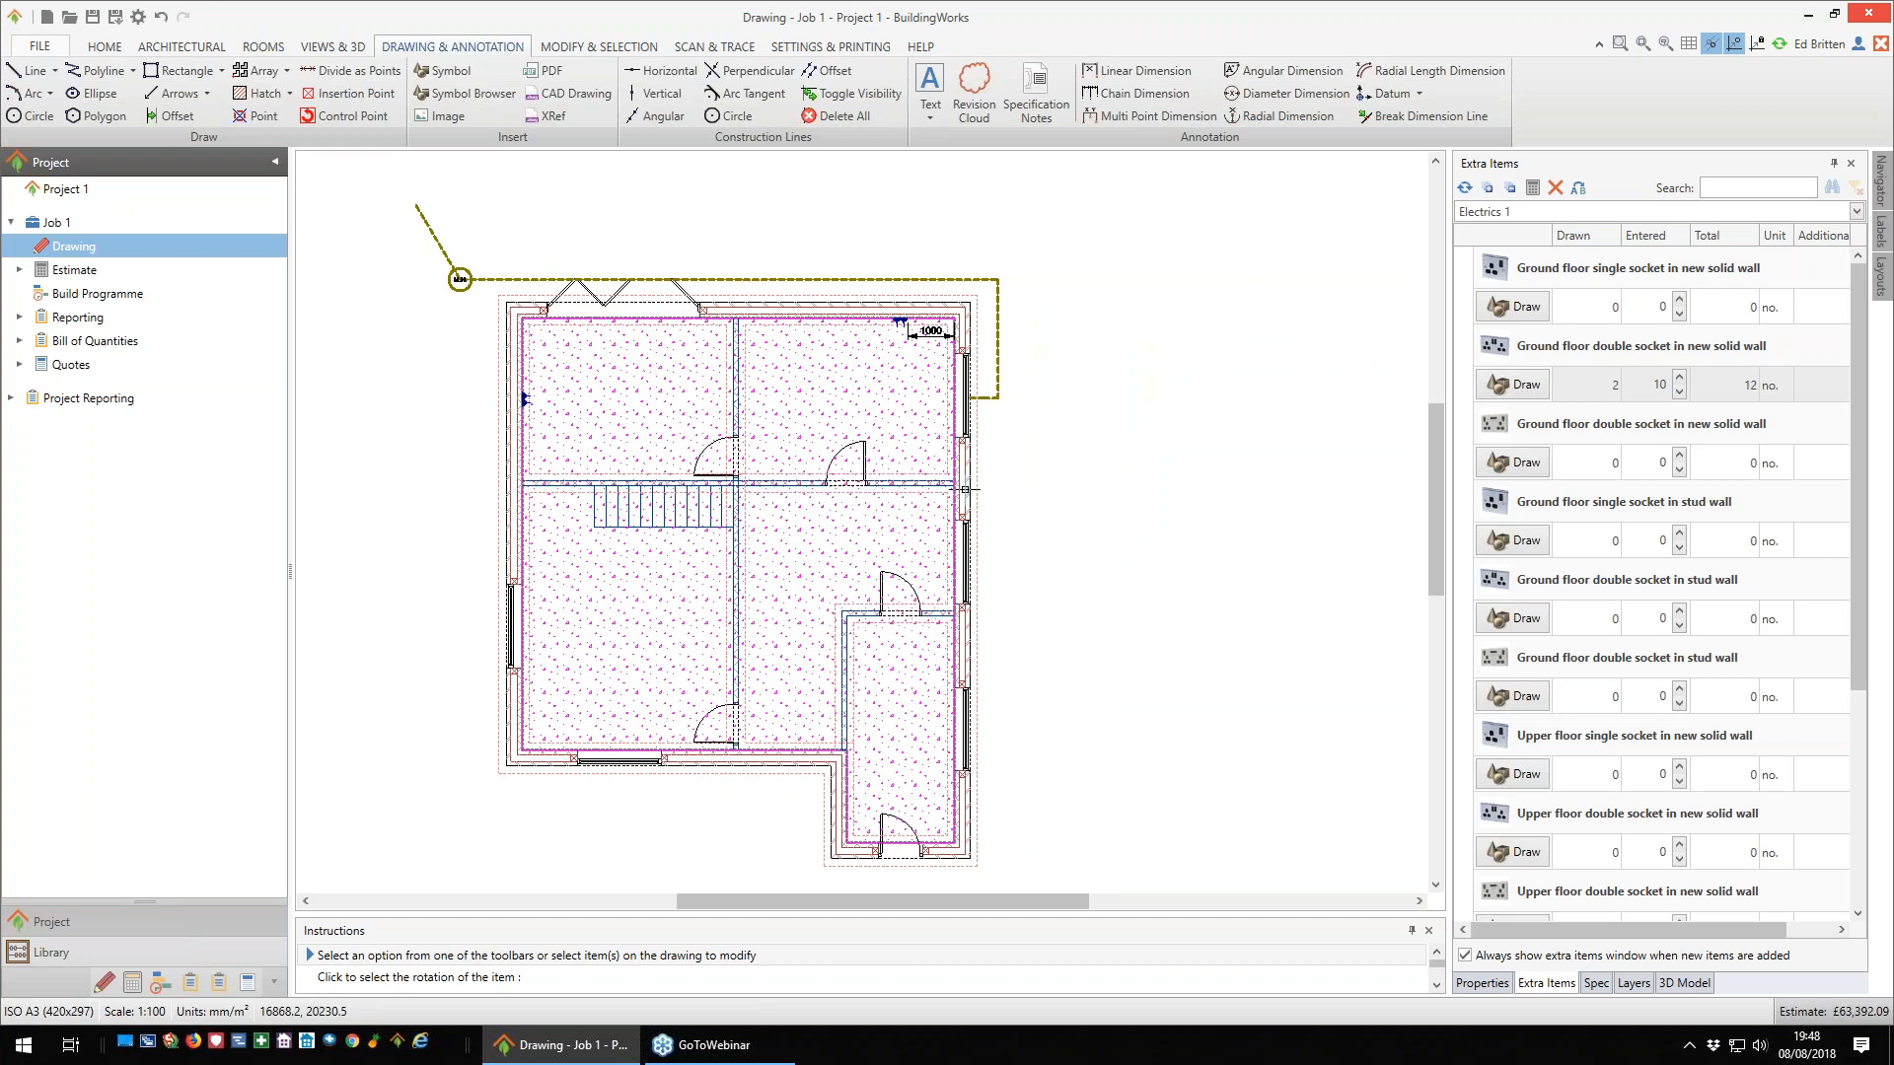
mouse_move(965, 488)
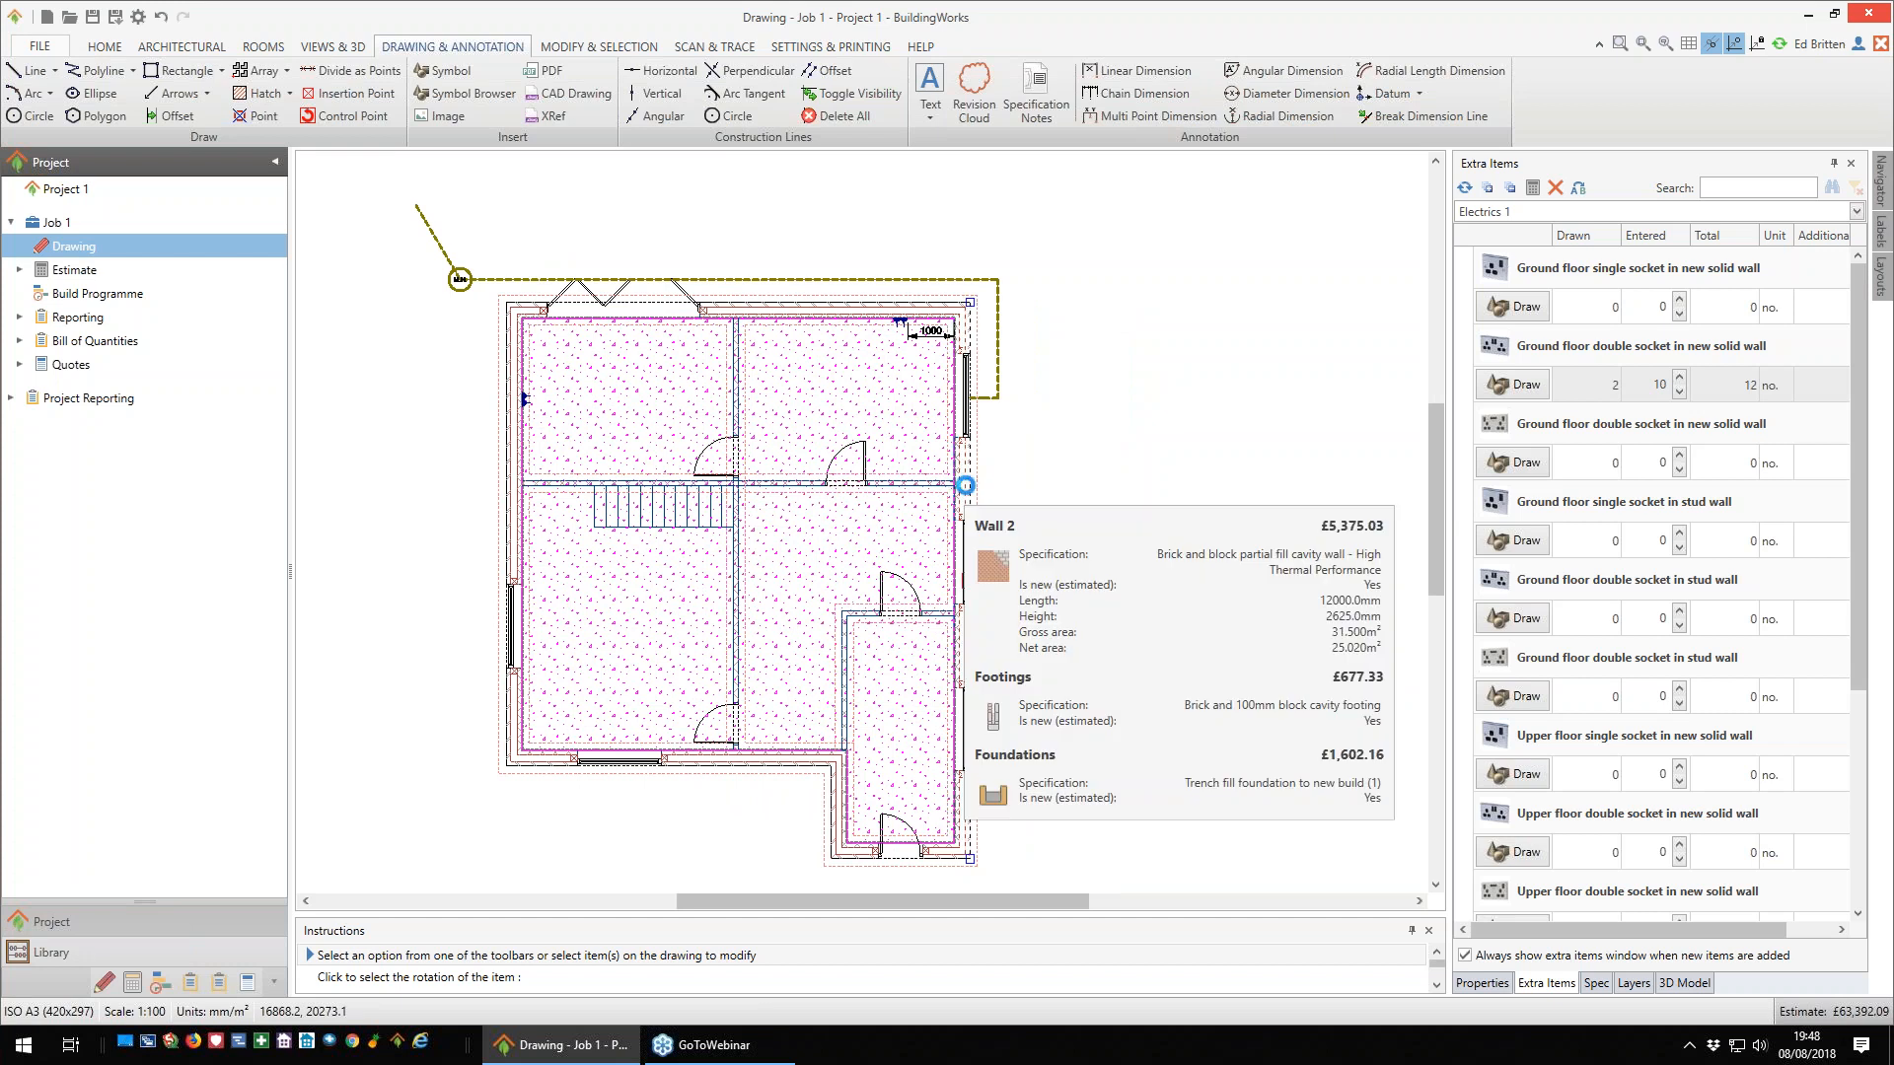
click(965, 487)
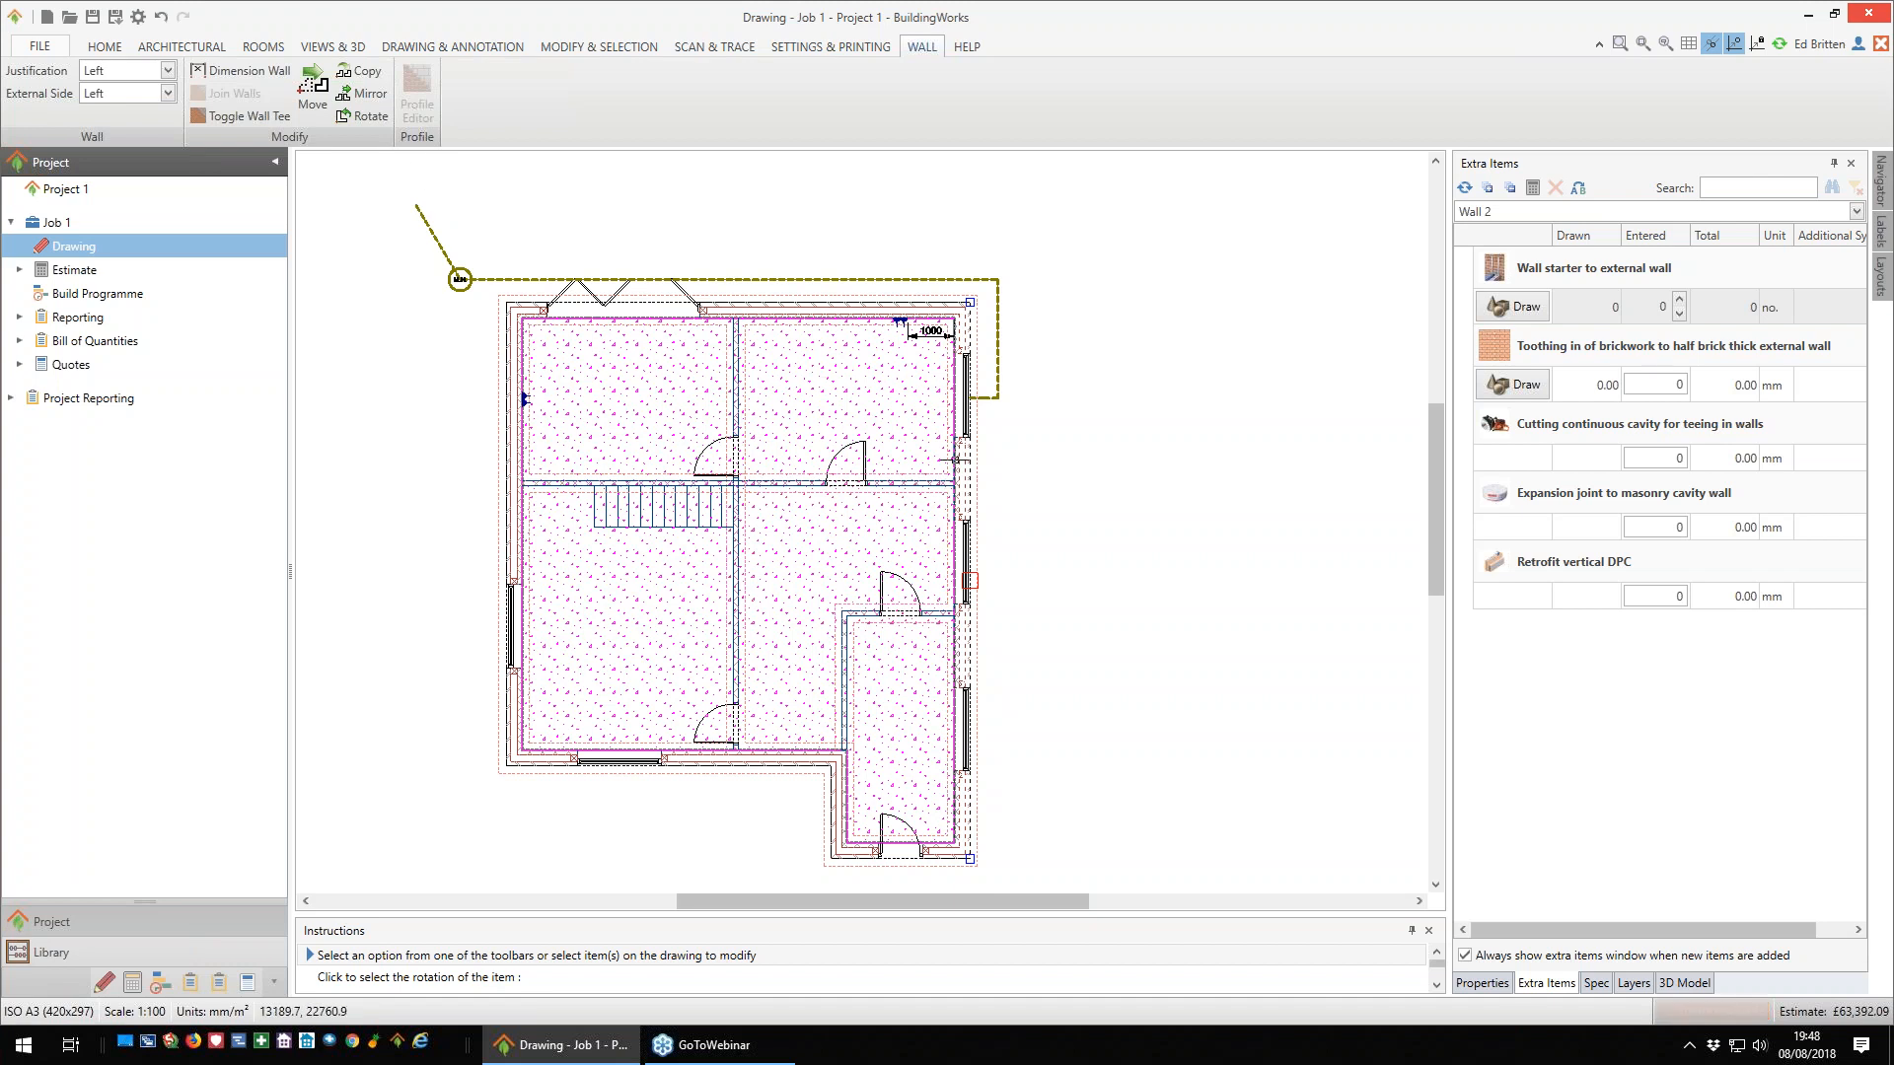
click(251, 73)
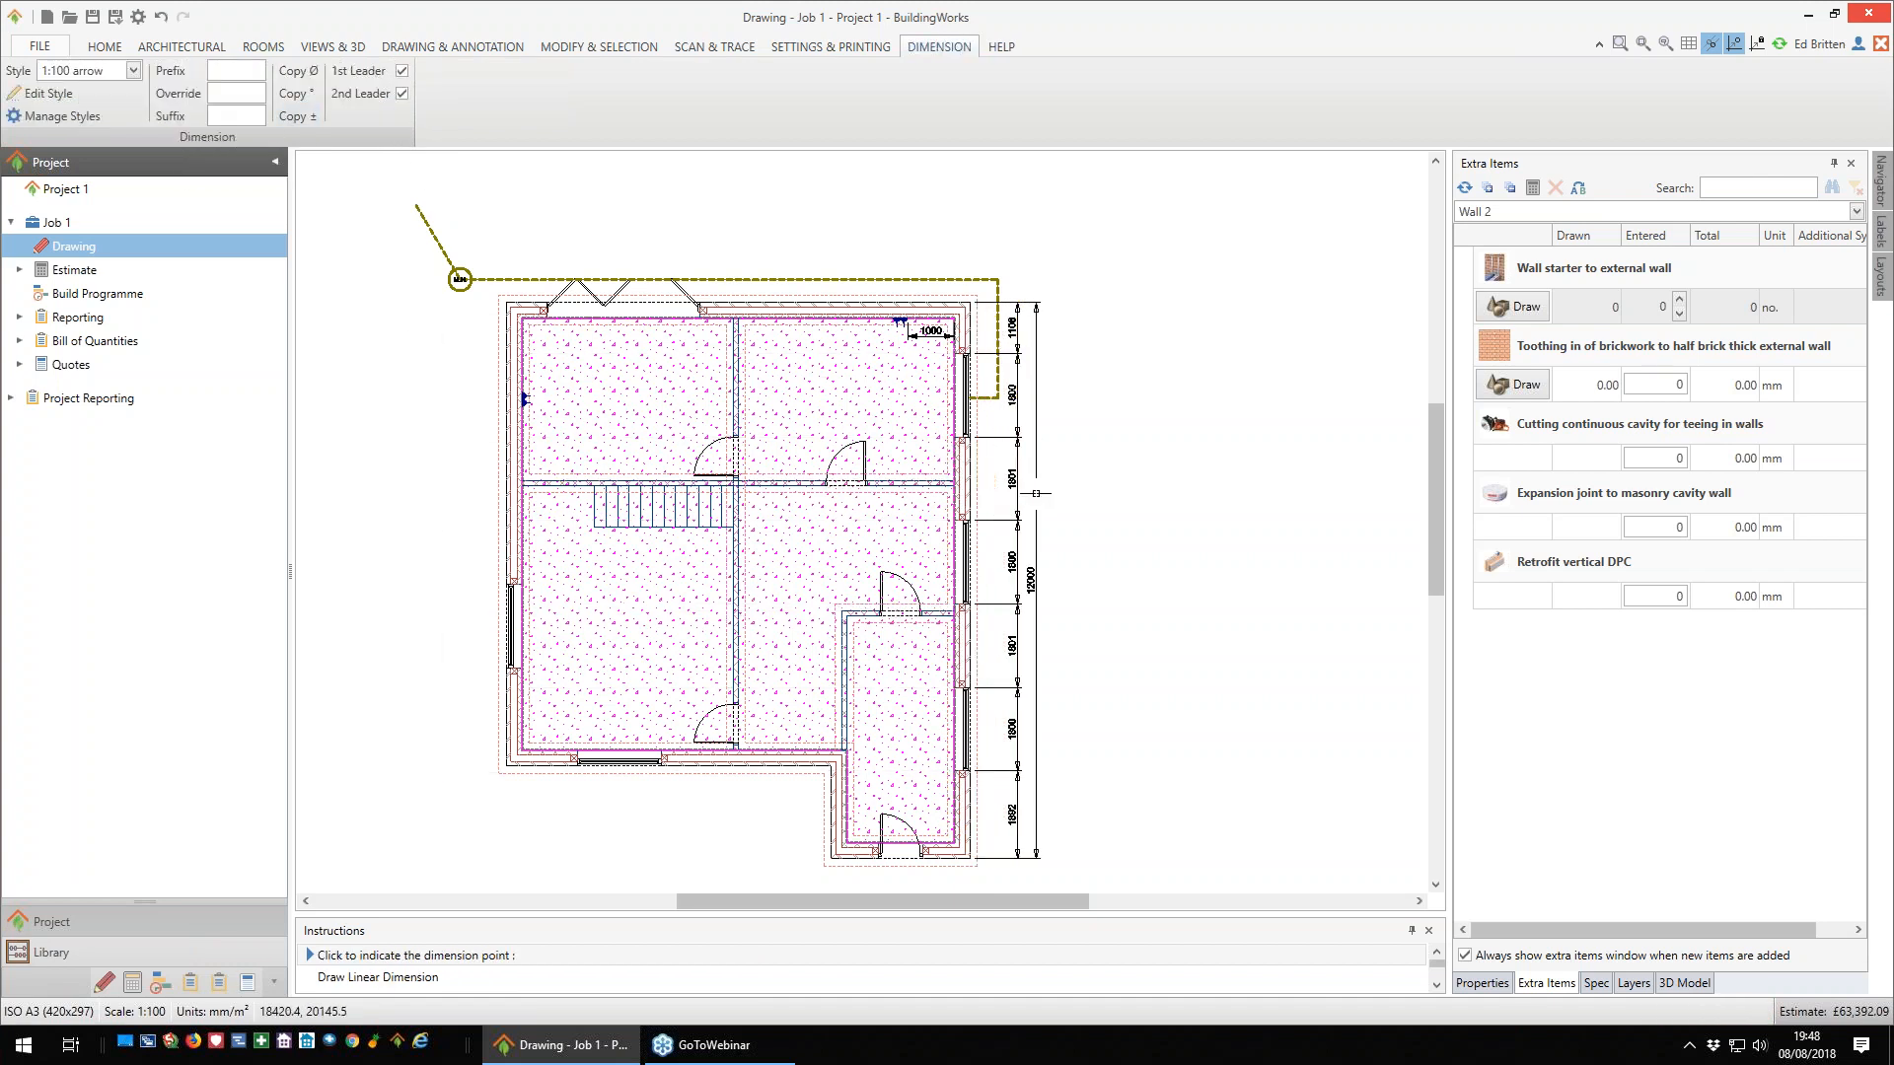
click(1038, 493)
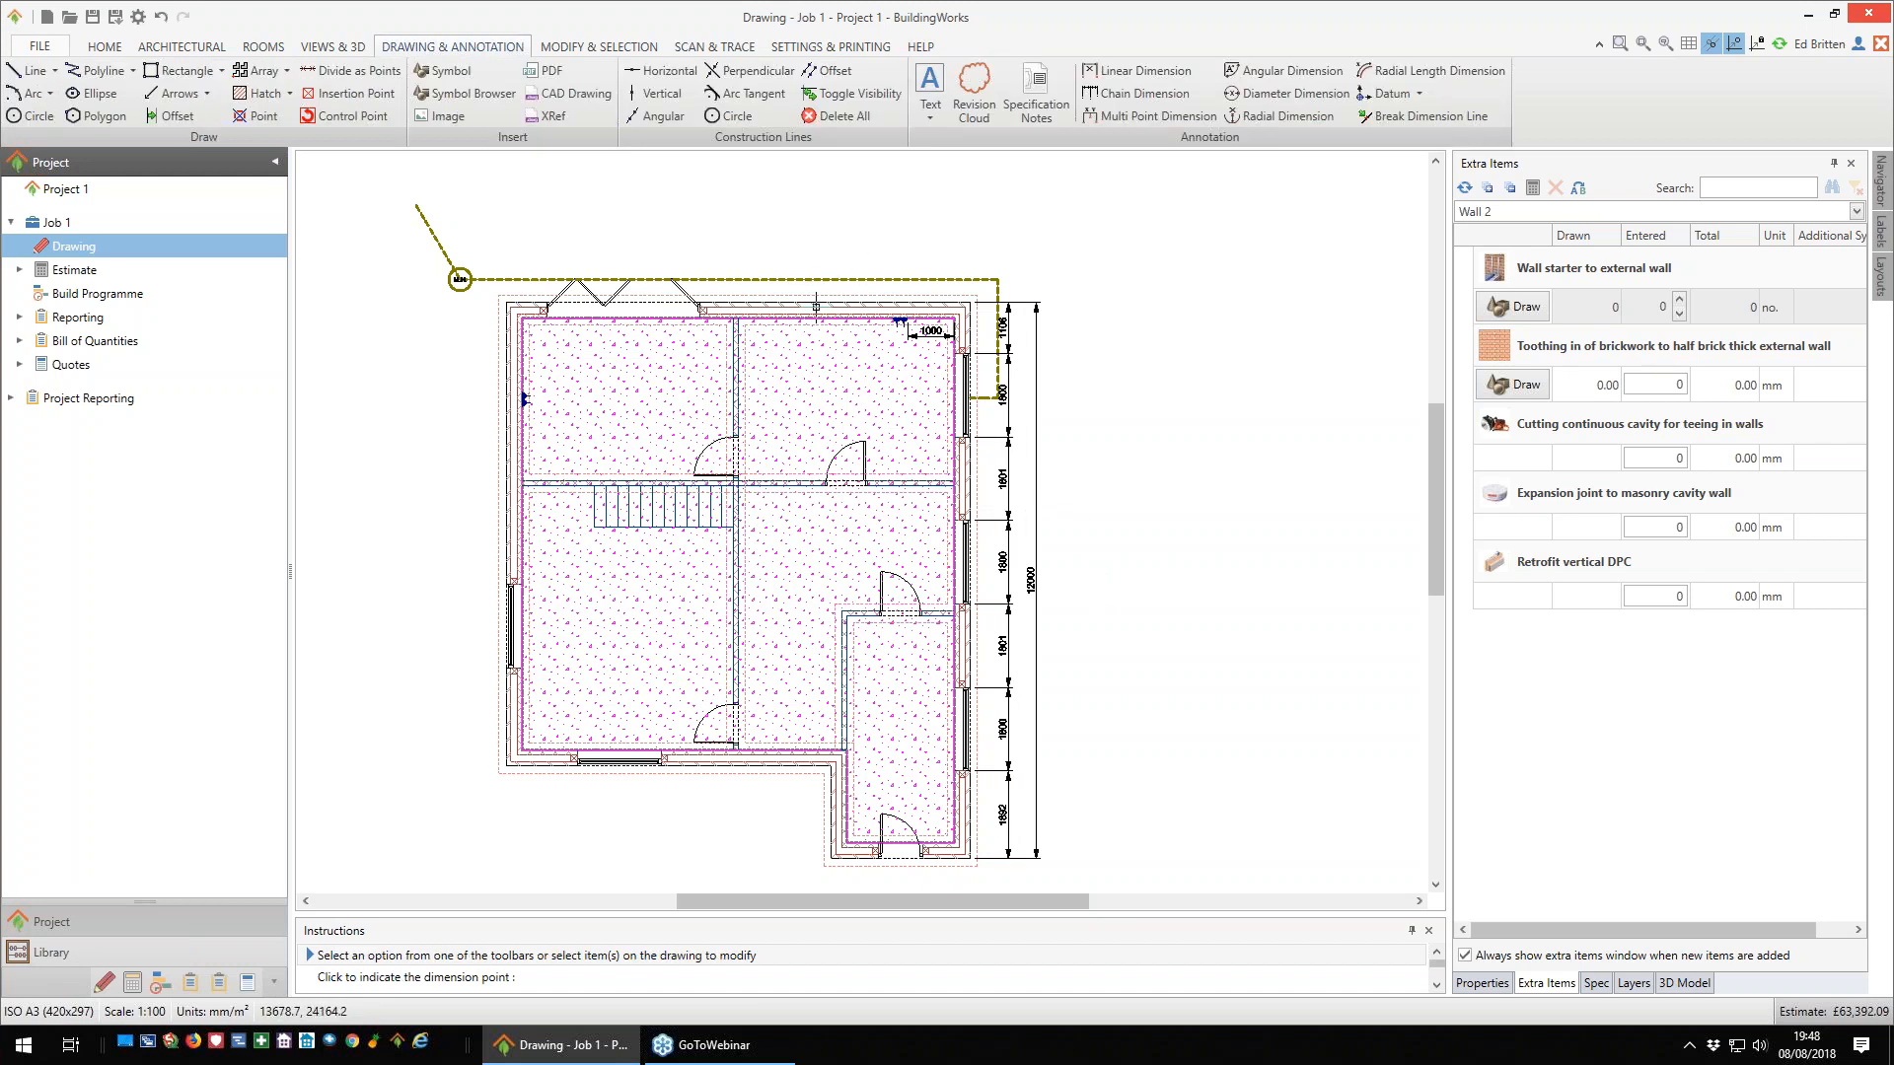
- Add Dimension Wall dimensions to the rear external wall with the folding doors, placing them outside above the wall
click(817, 307)
click(234, 73)
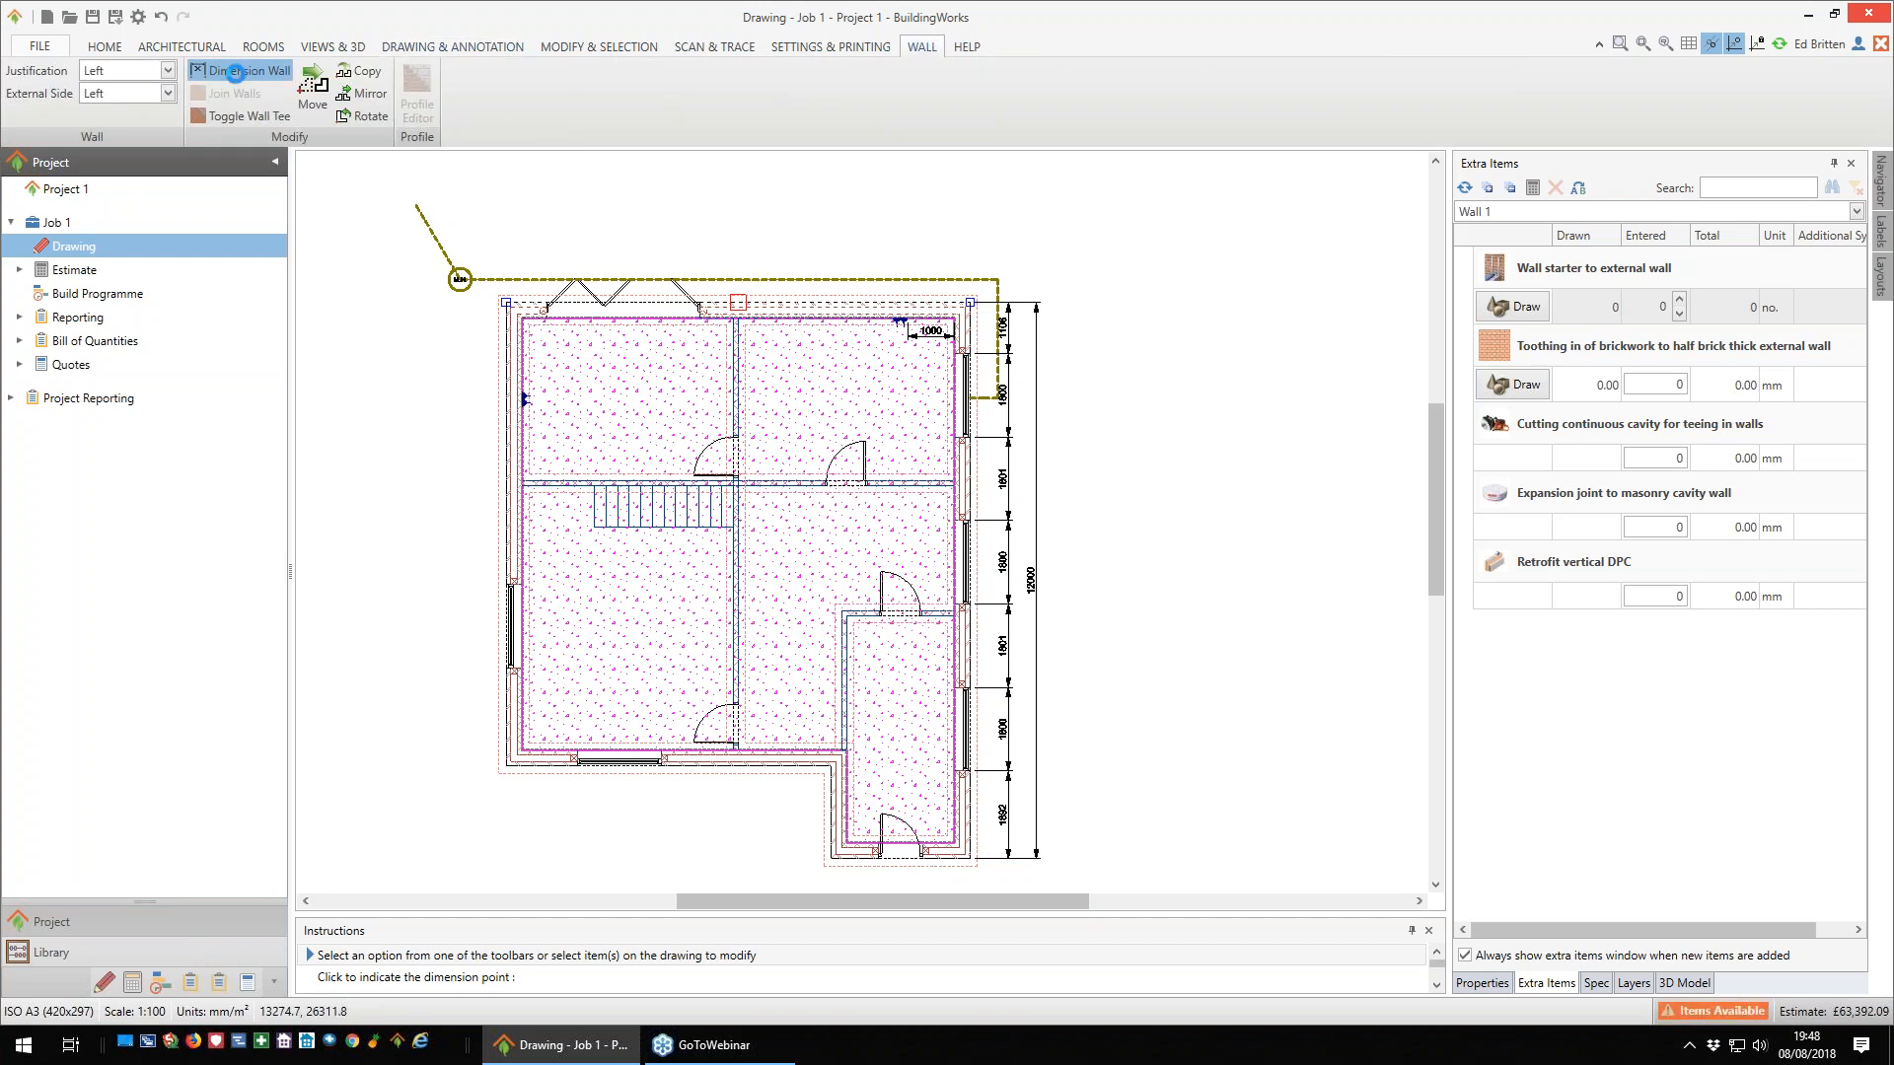
click(775, 229)
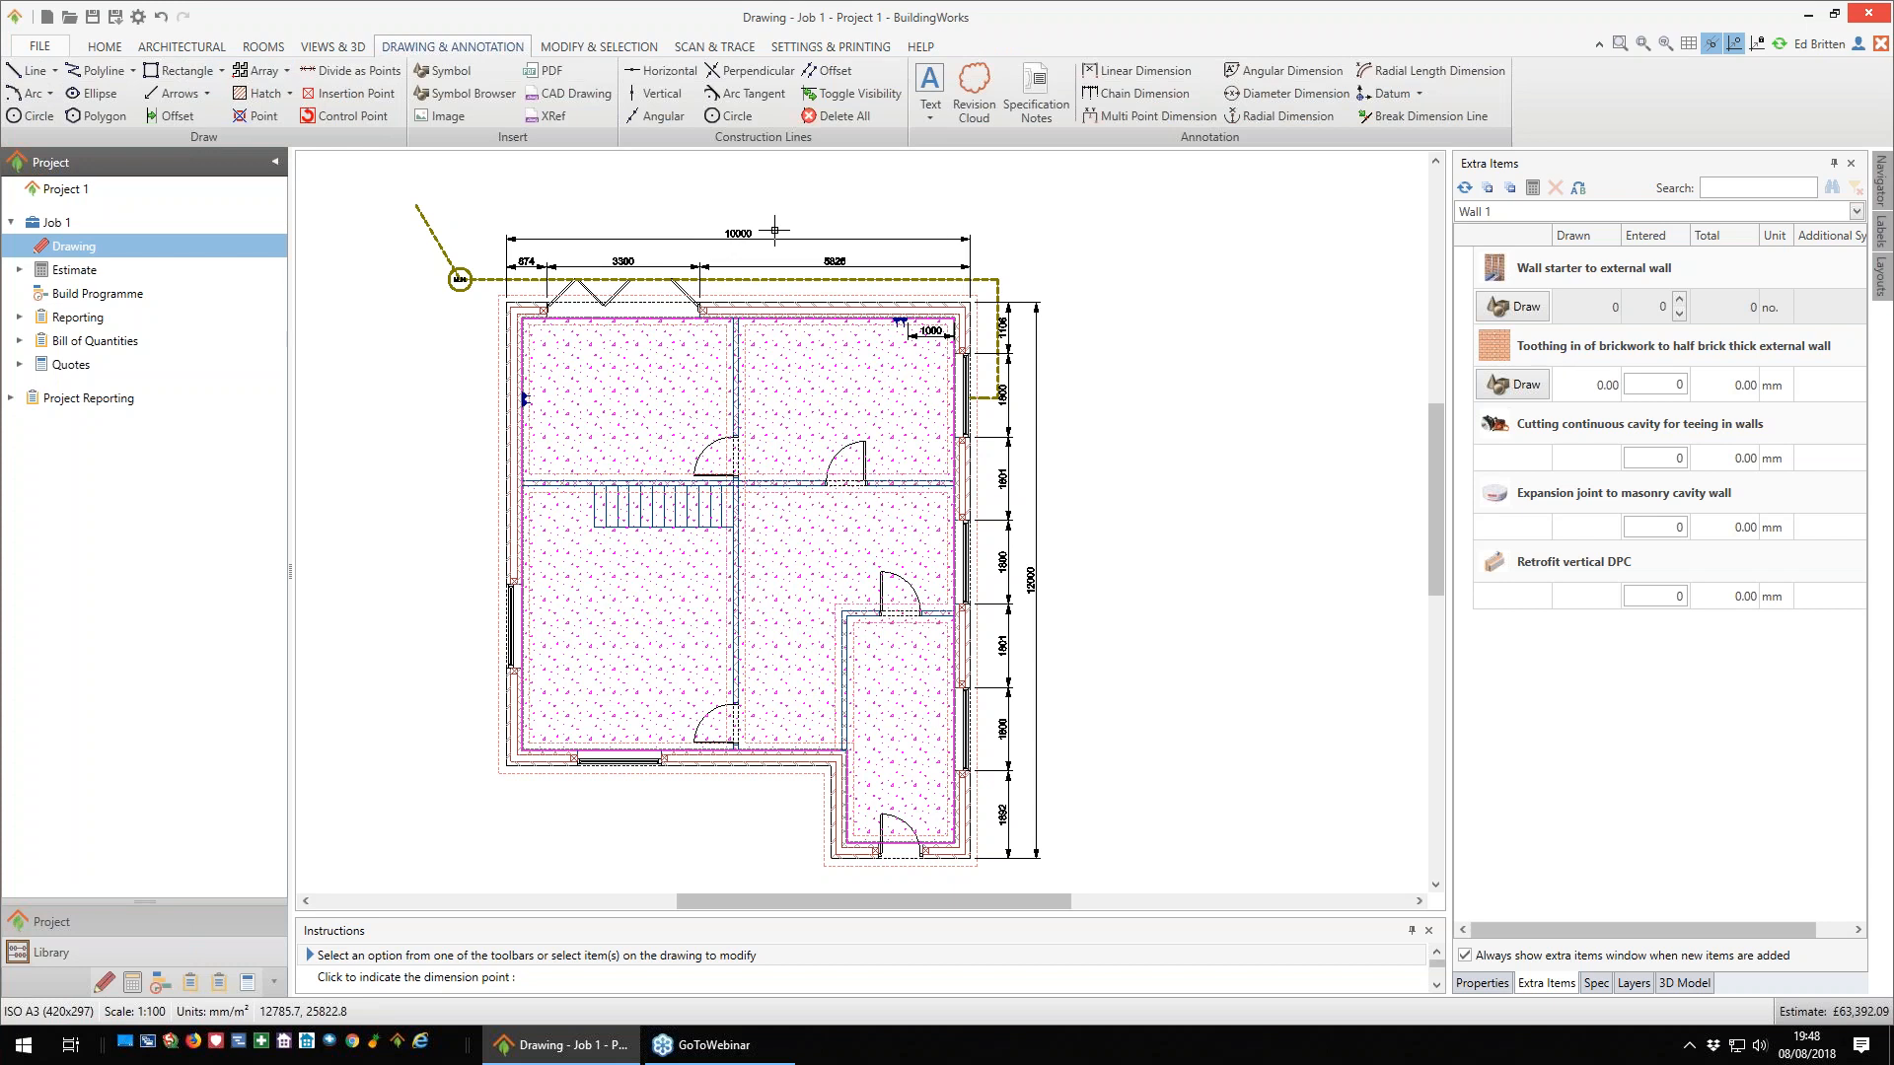
scroll(1114, 696, up, 1)
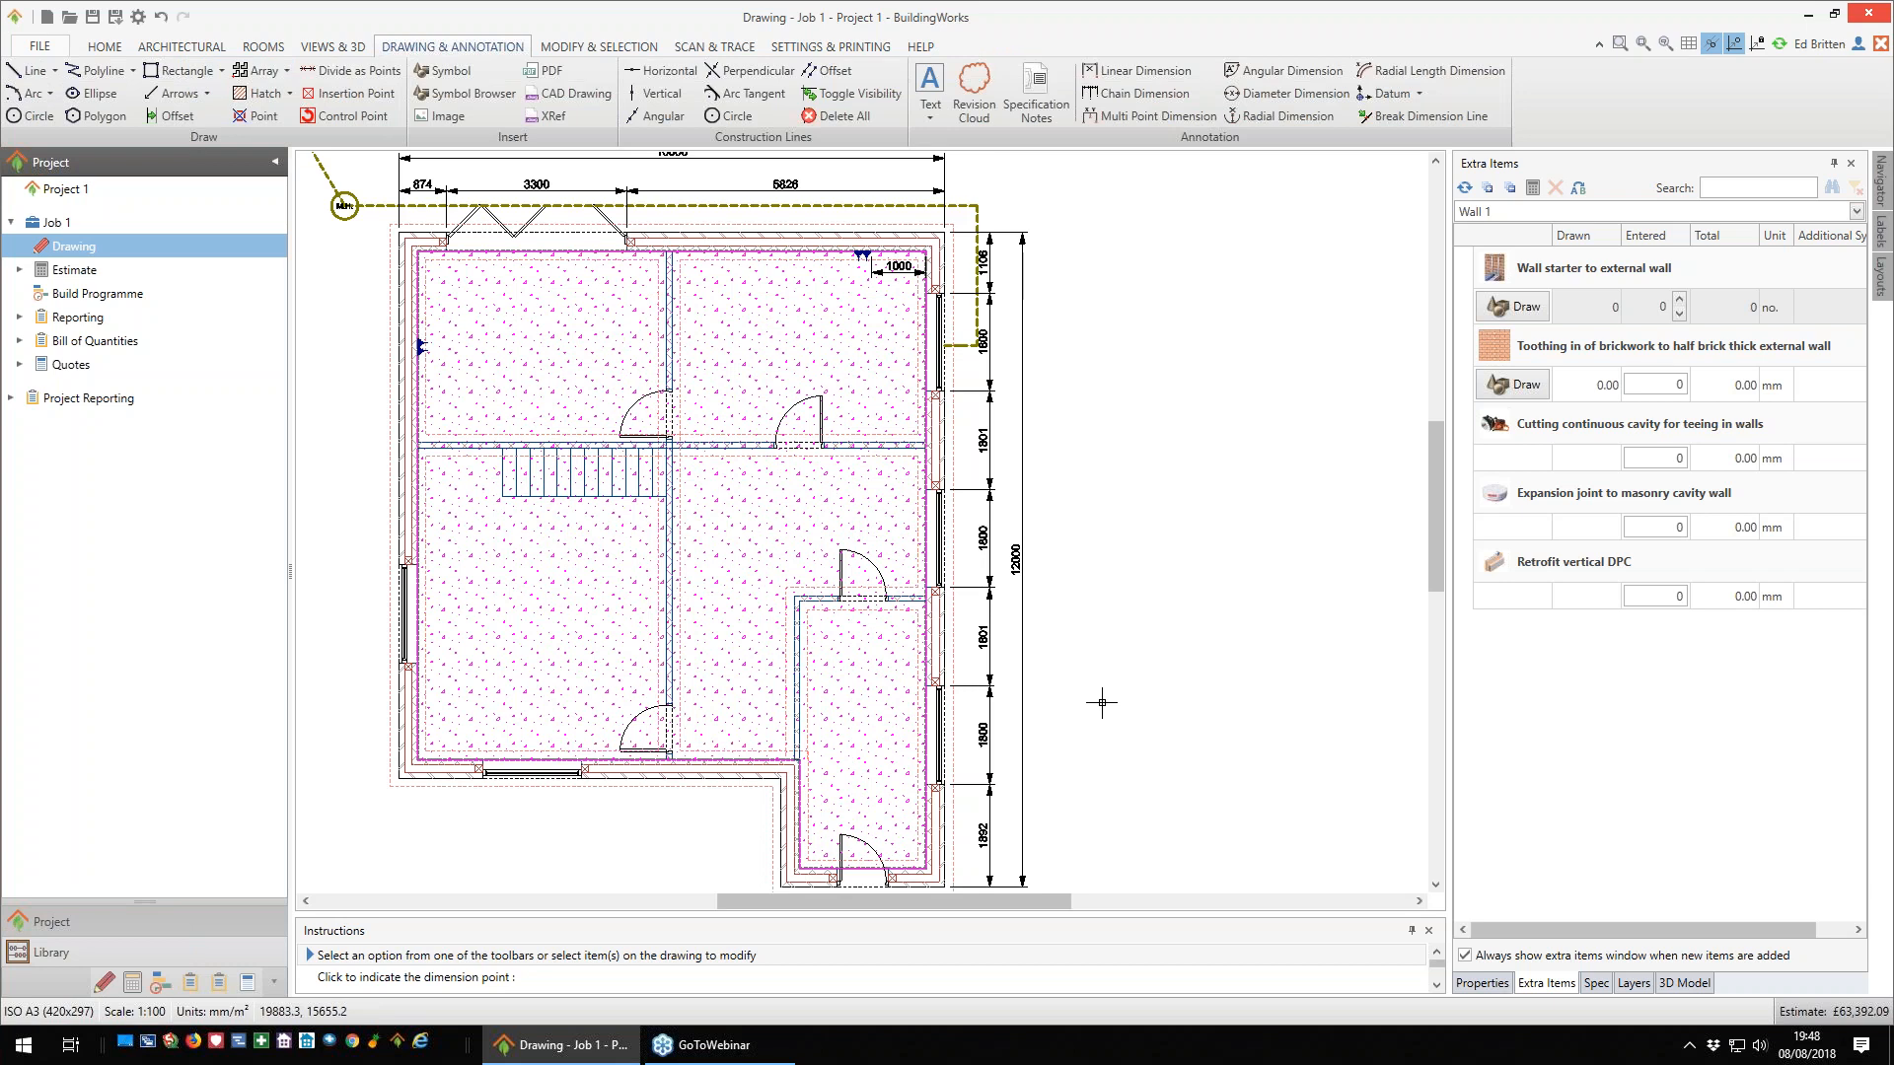
scroll(1102, 702, down, 1)
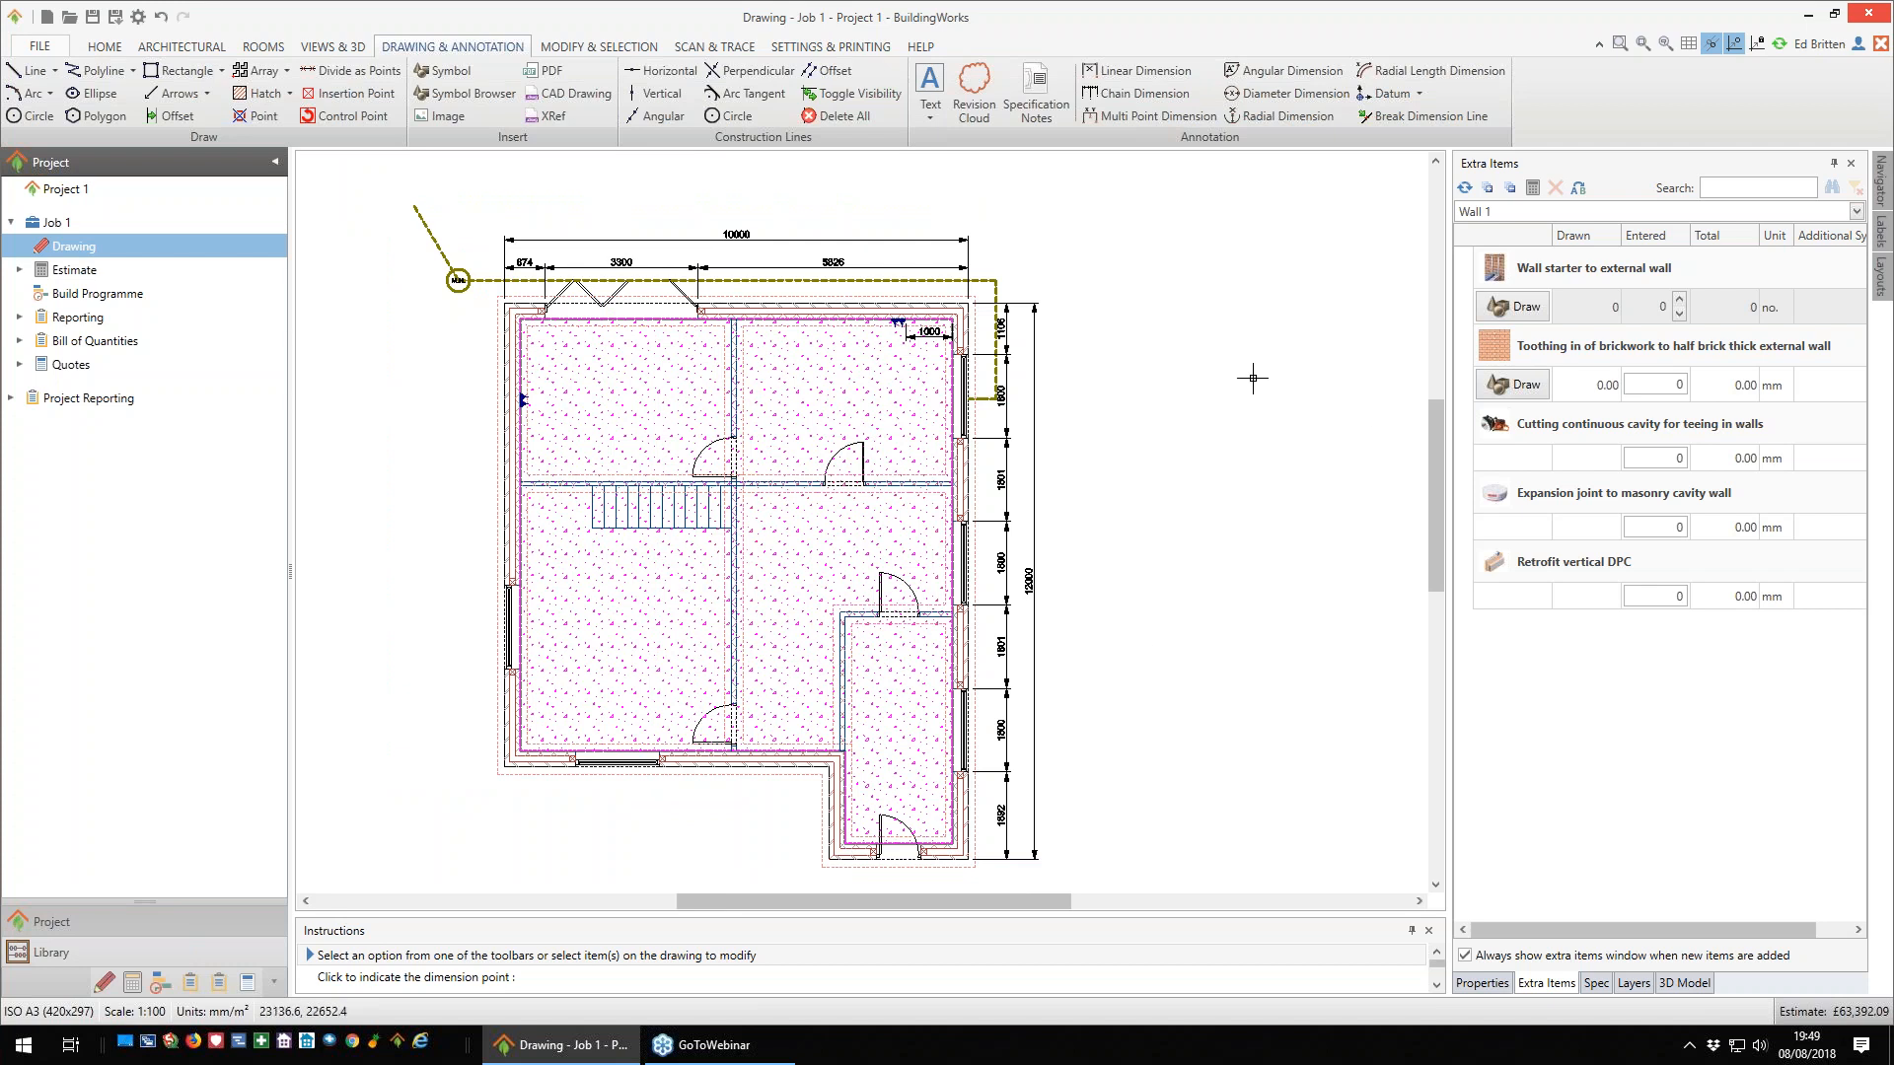
scroll(1188, 485, down, 1)
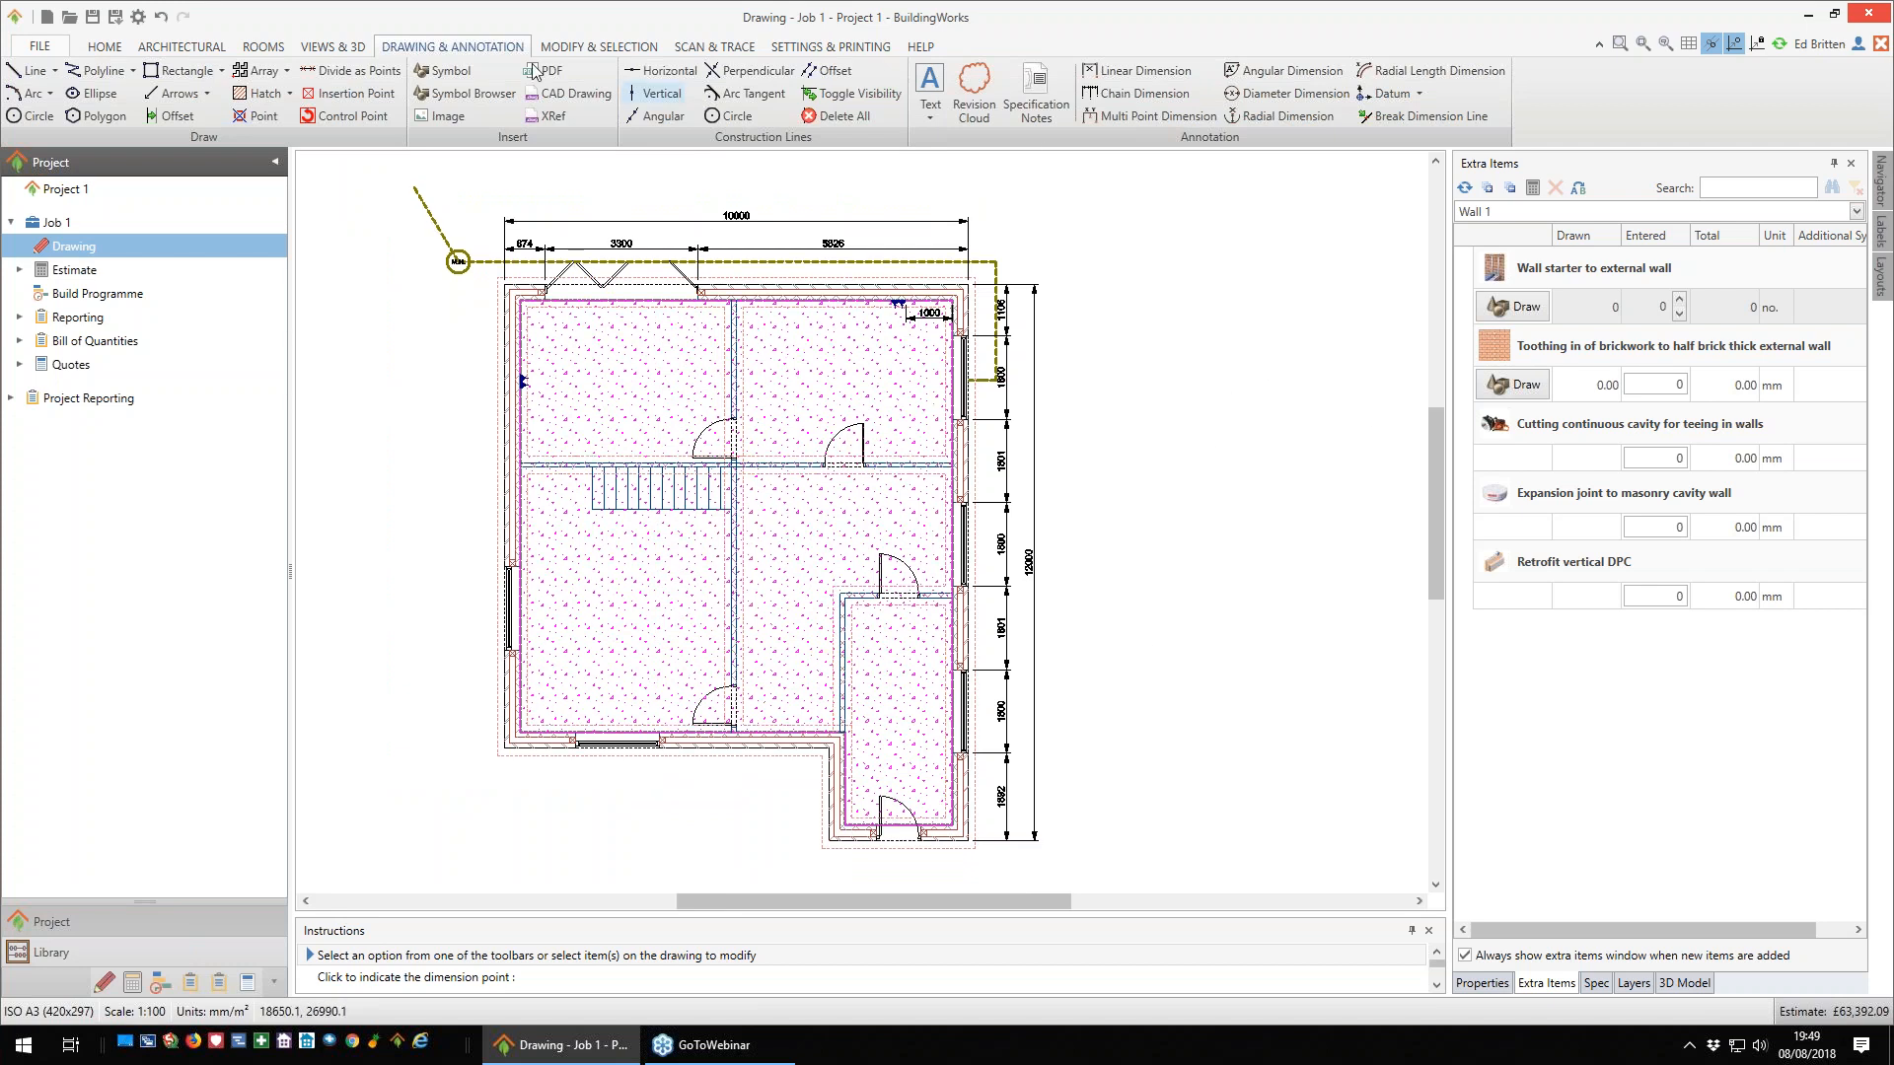
click(210, 48)
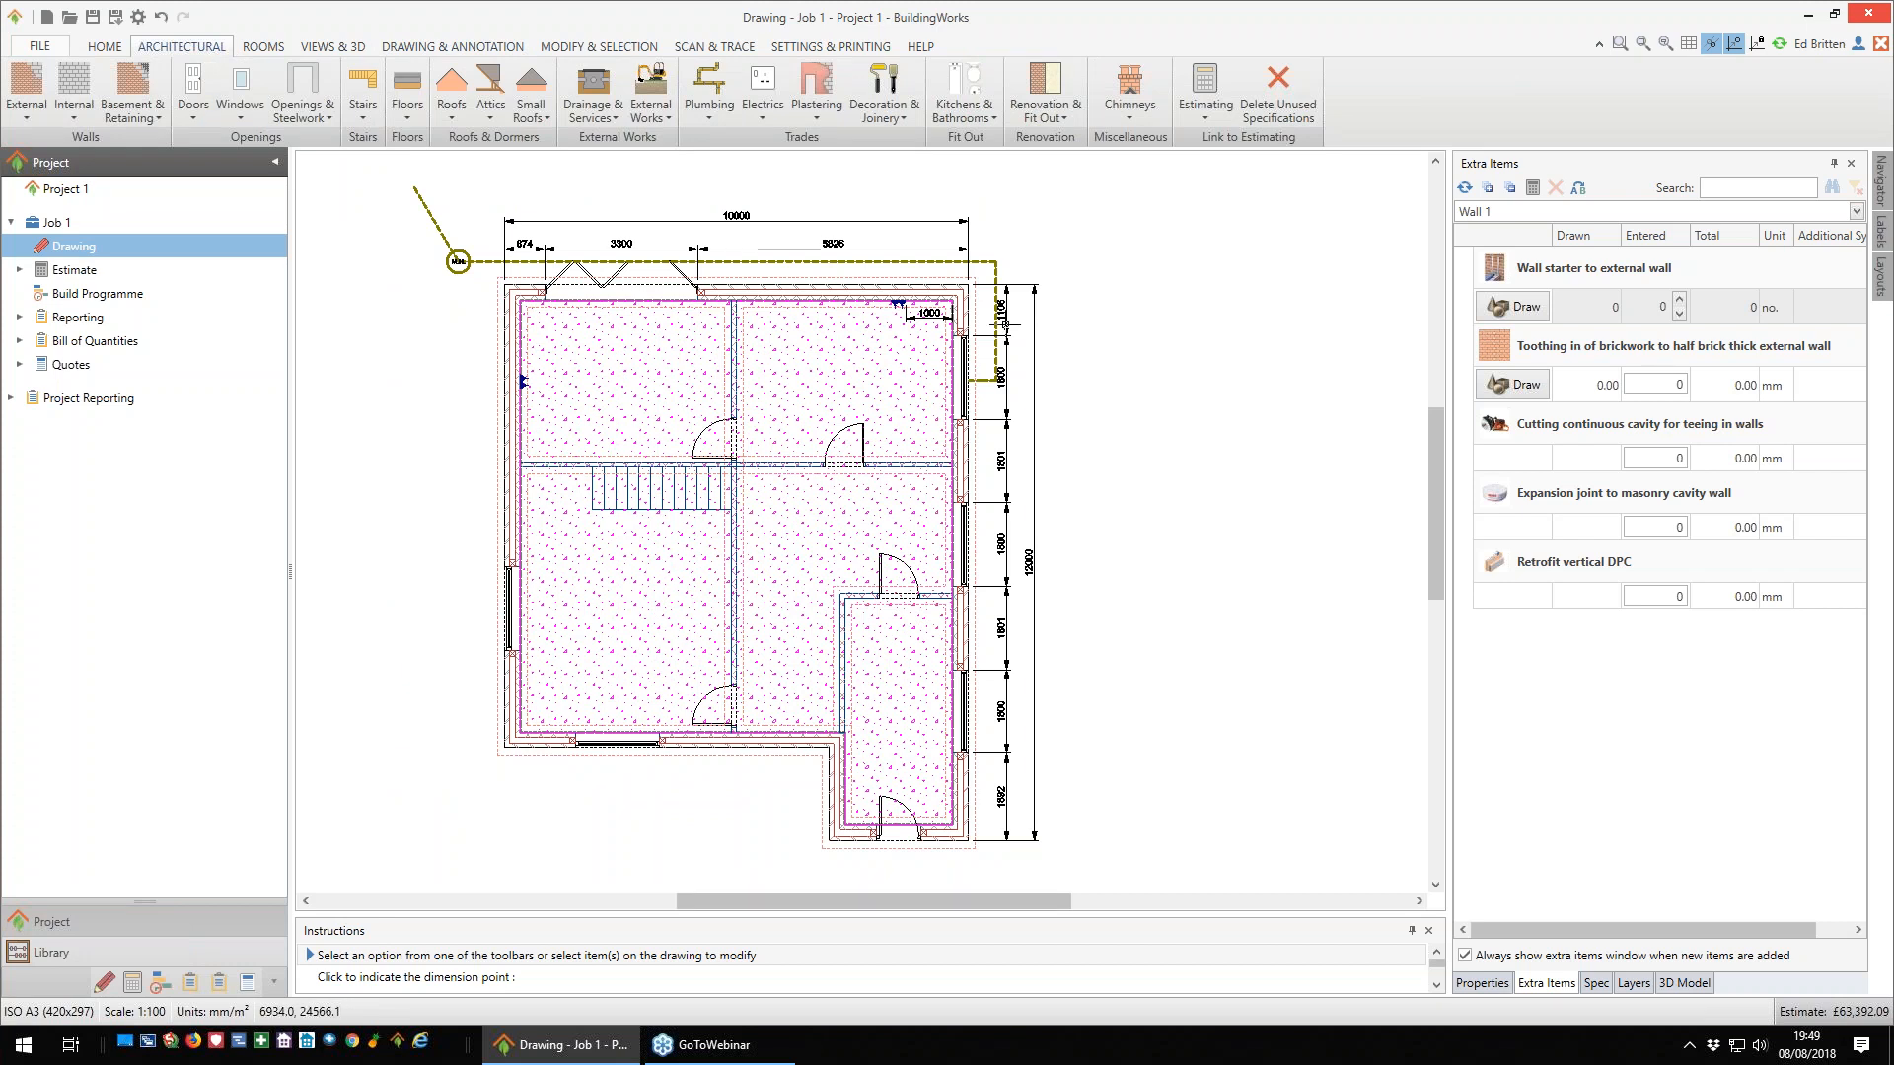
click(995, 119)
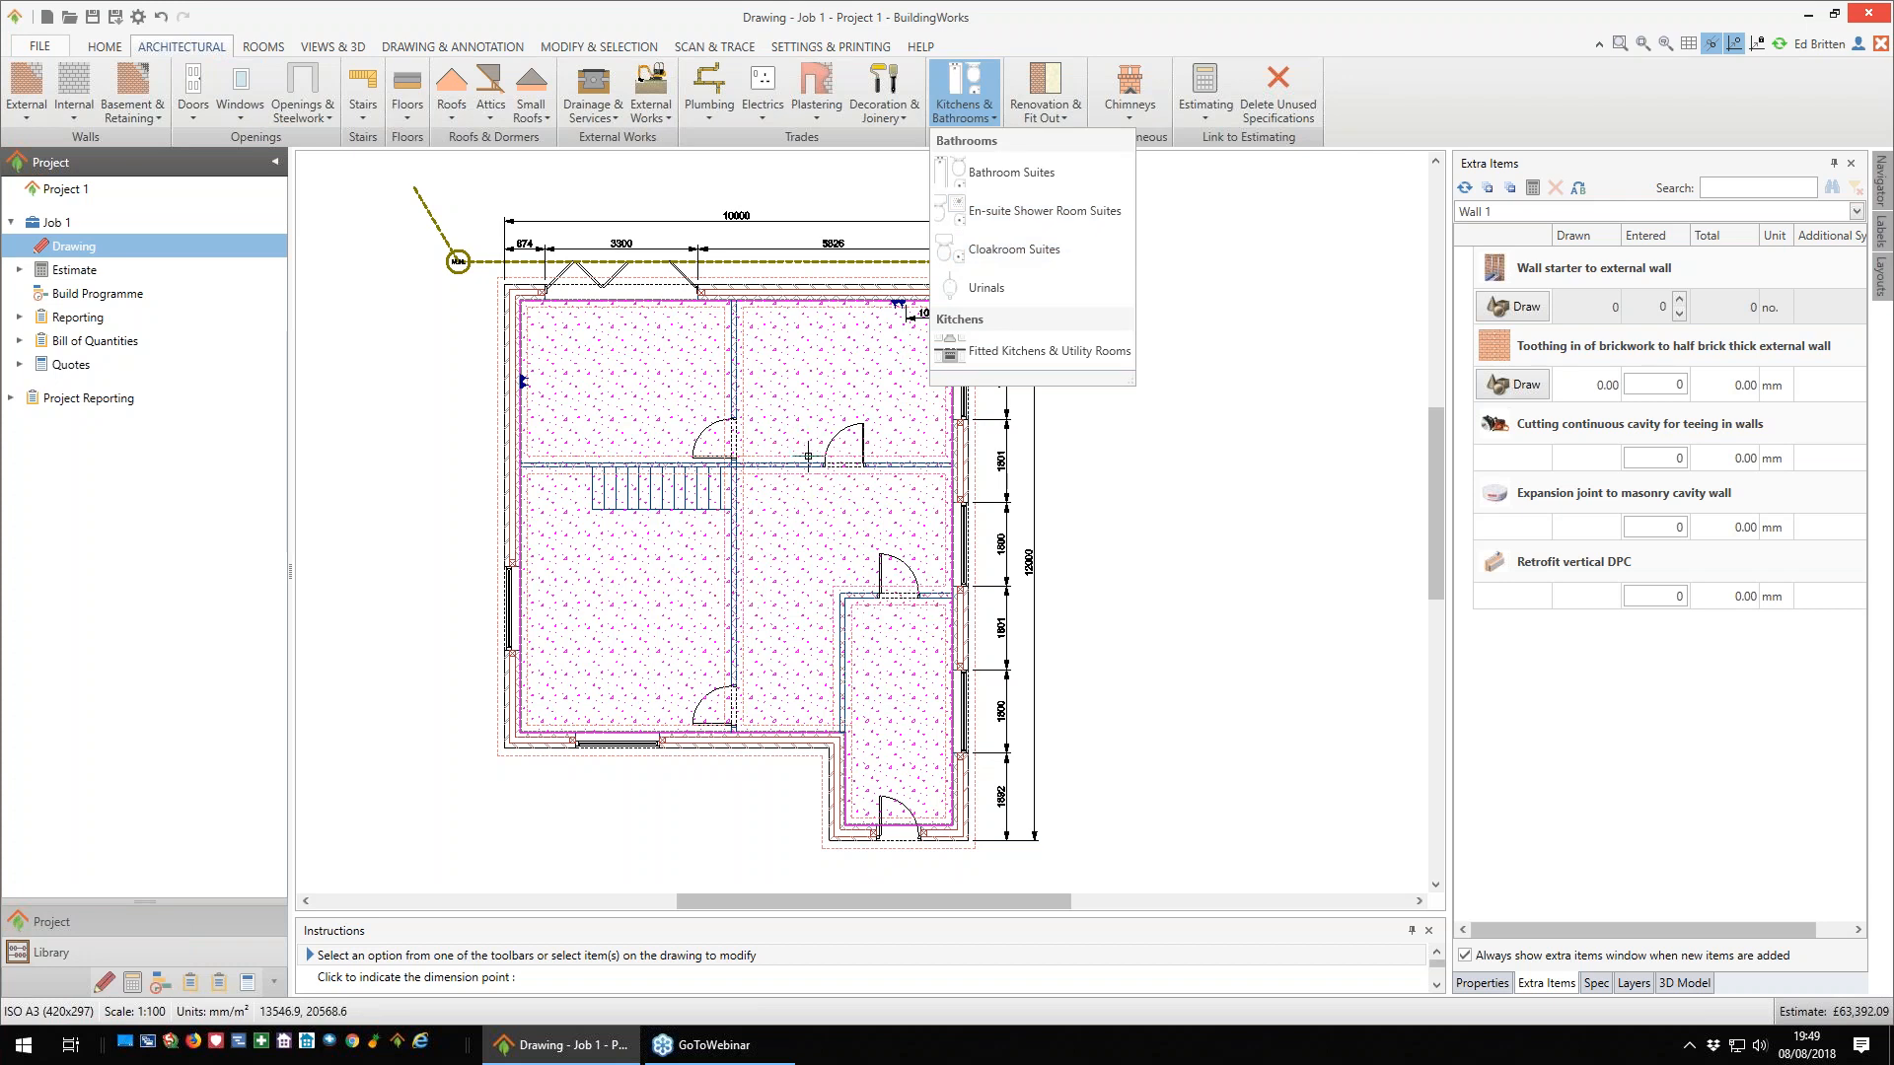
mouse_move(808, 456)
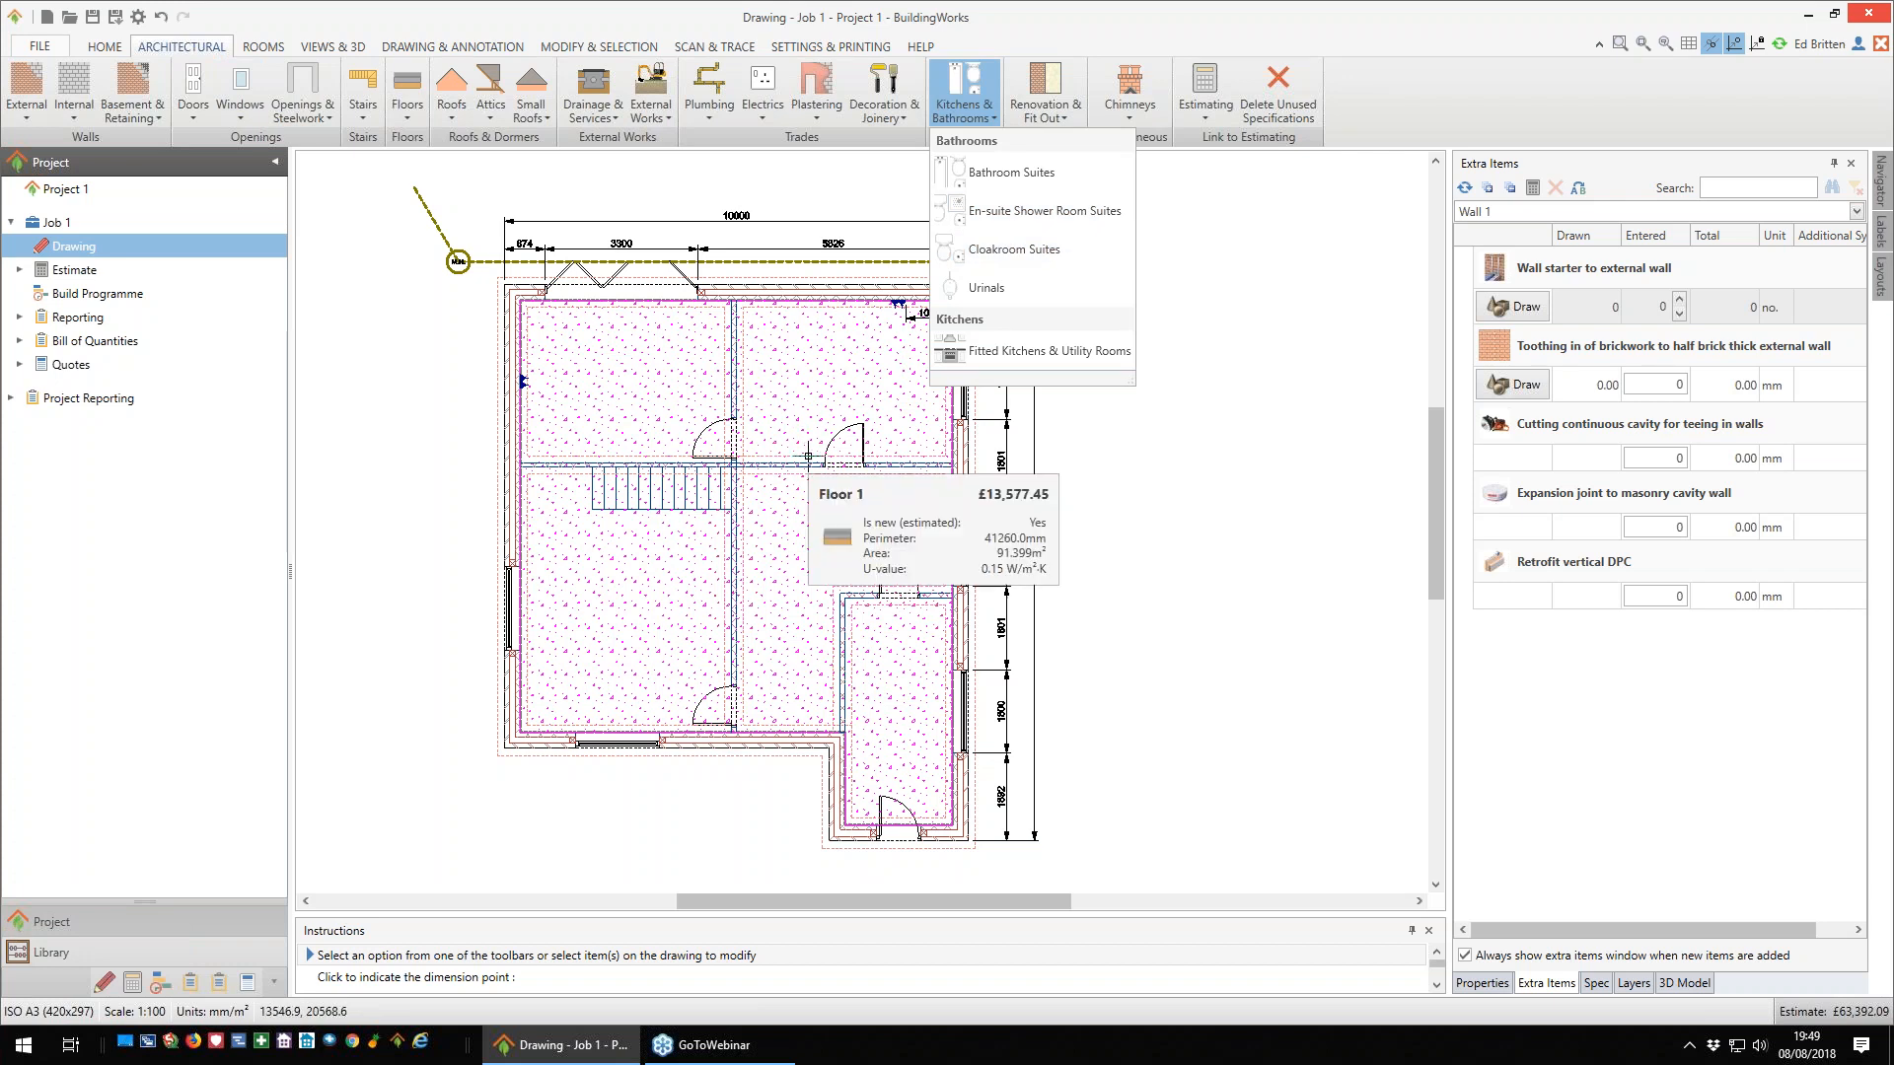
click(1146, 523)
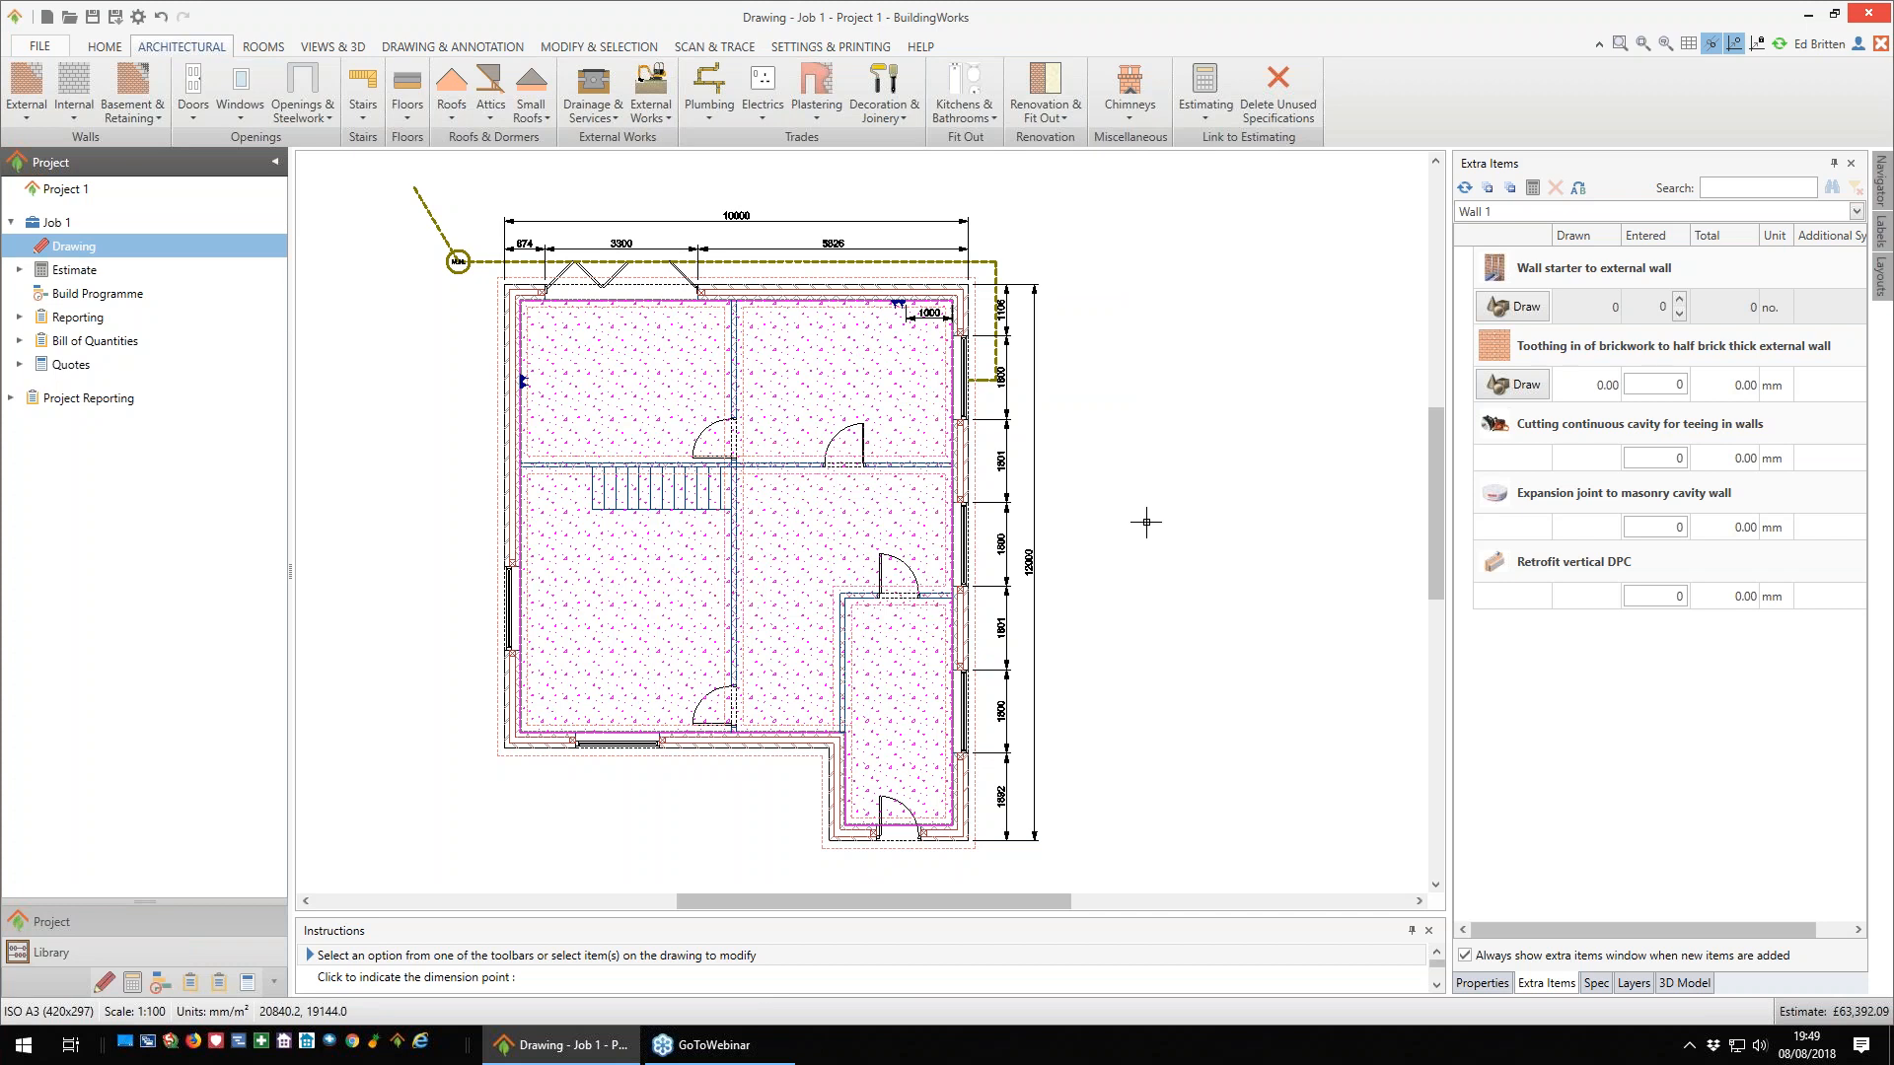
- Open the non-estimated Symbol Browser and examine the Bedroom and Chair symbols in the Furniture category
right_click(1100, 454)
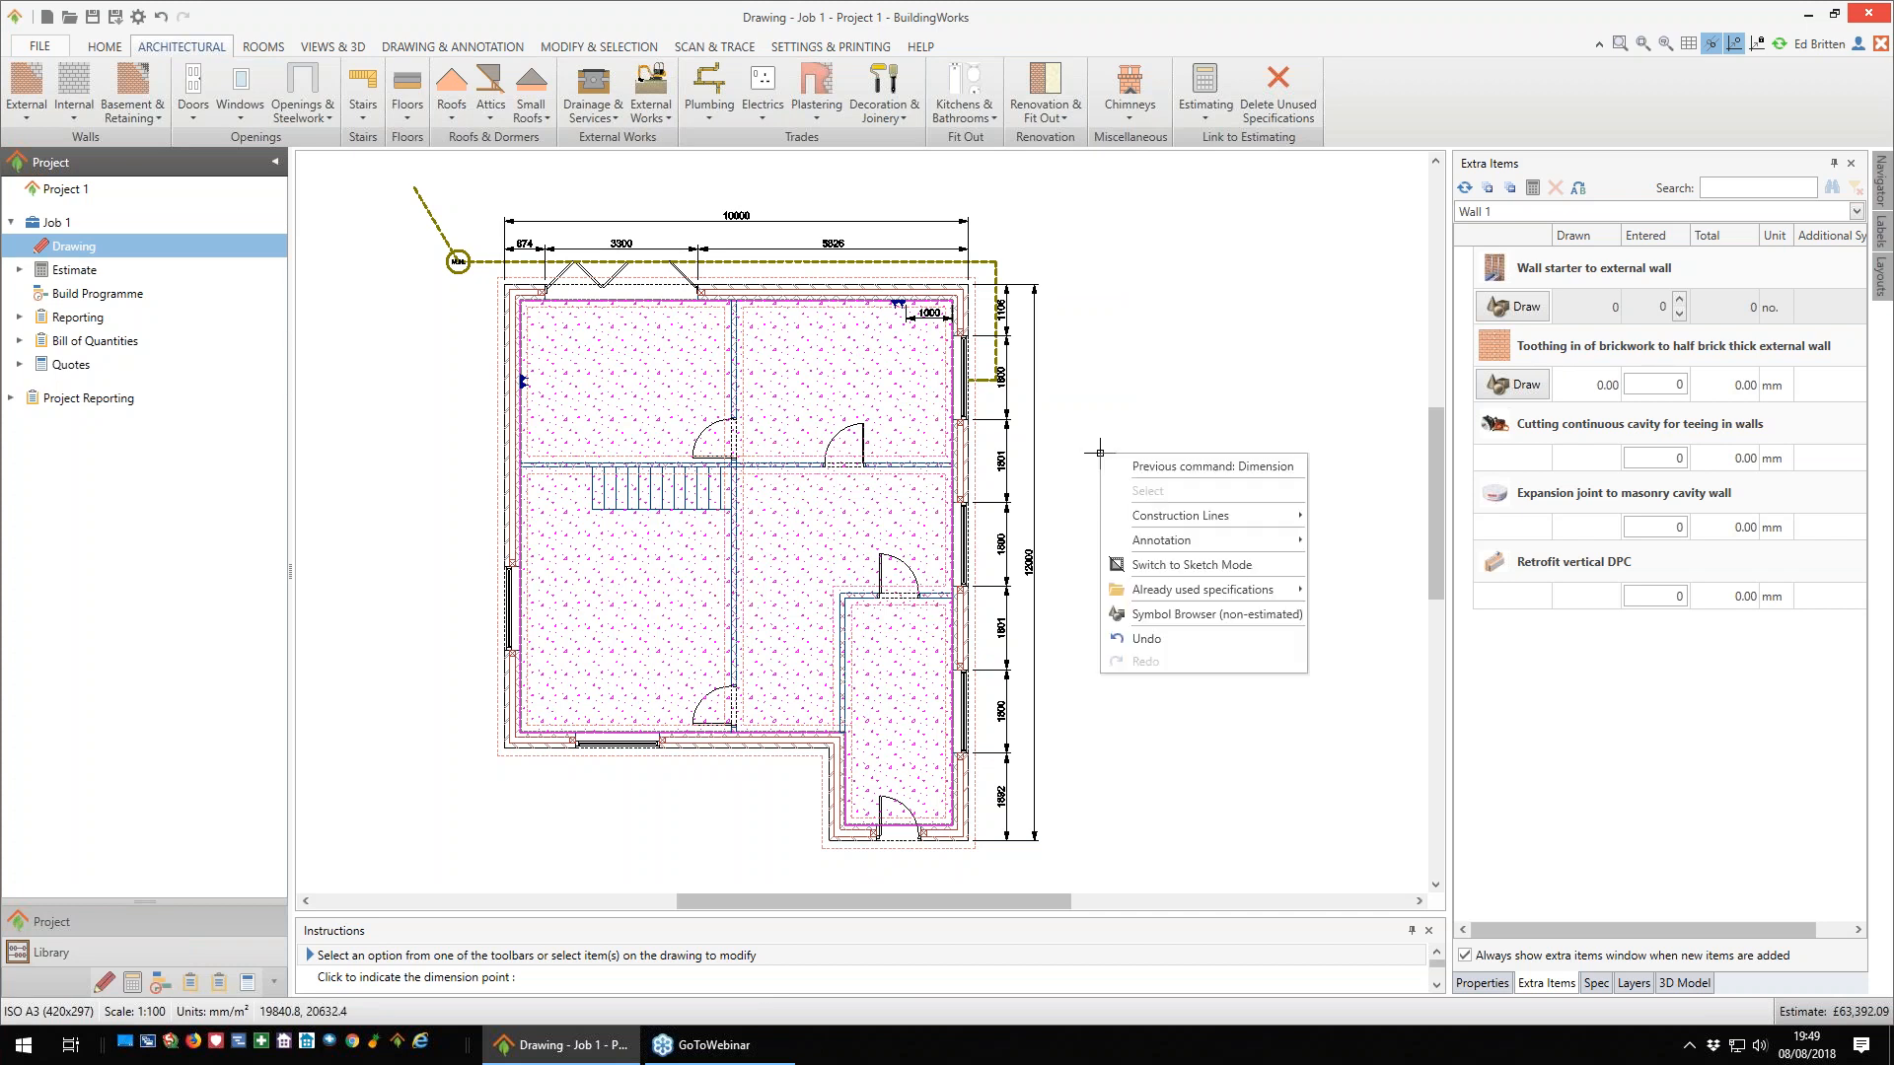
click(1215, 618)
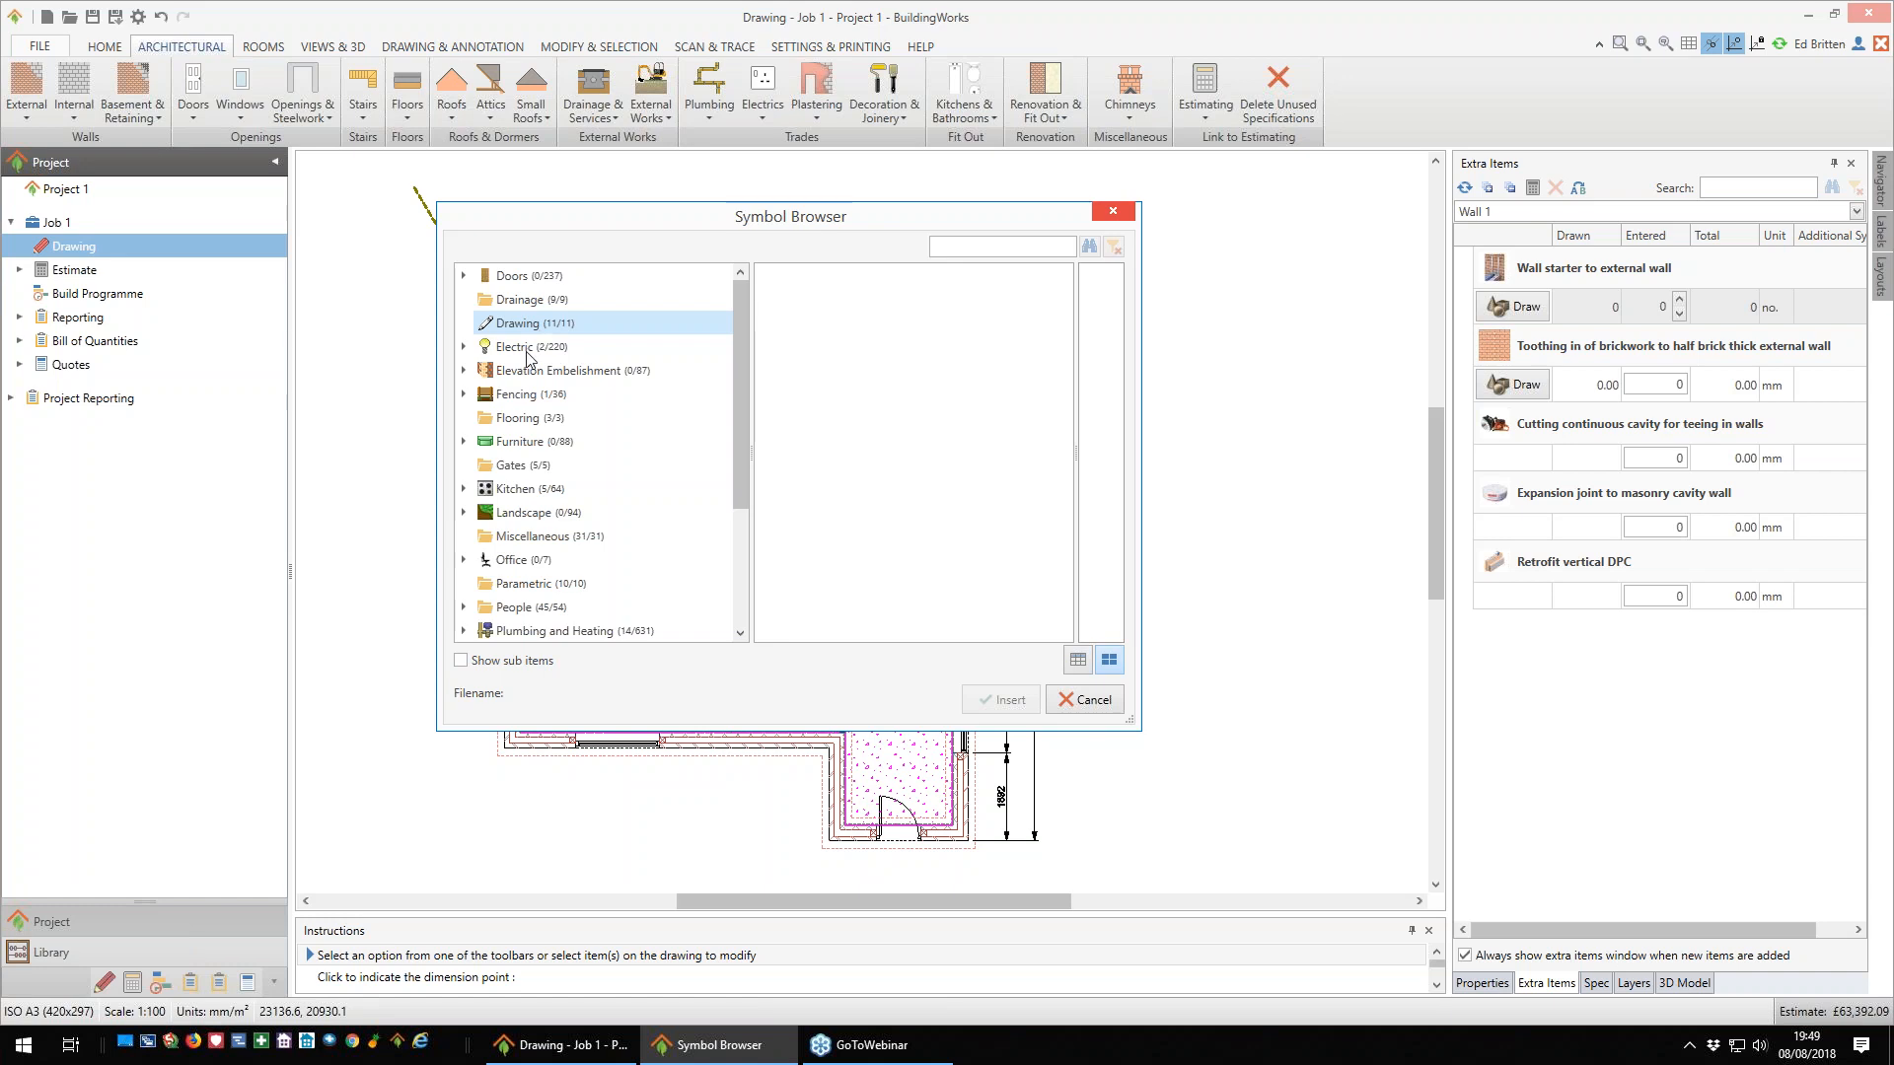
click(519, 441)
double_click(519, 441)
click(549, 465)
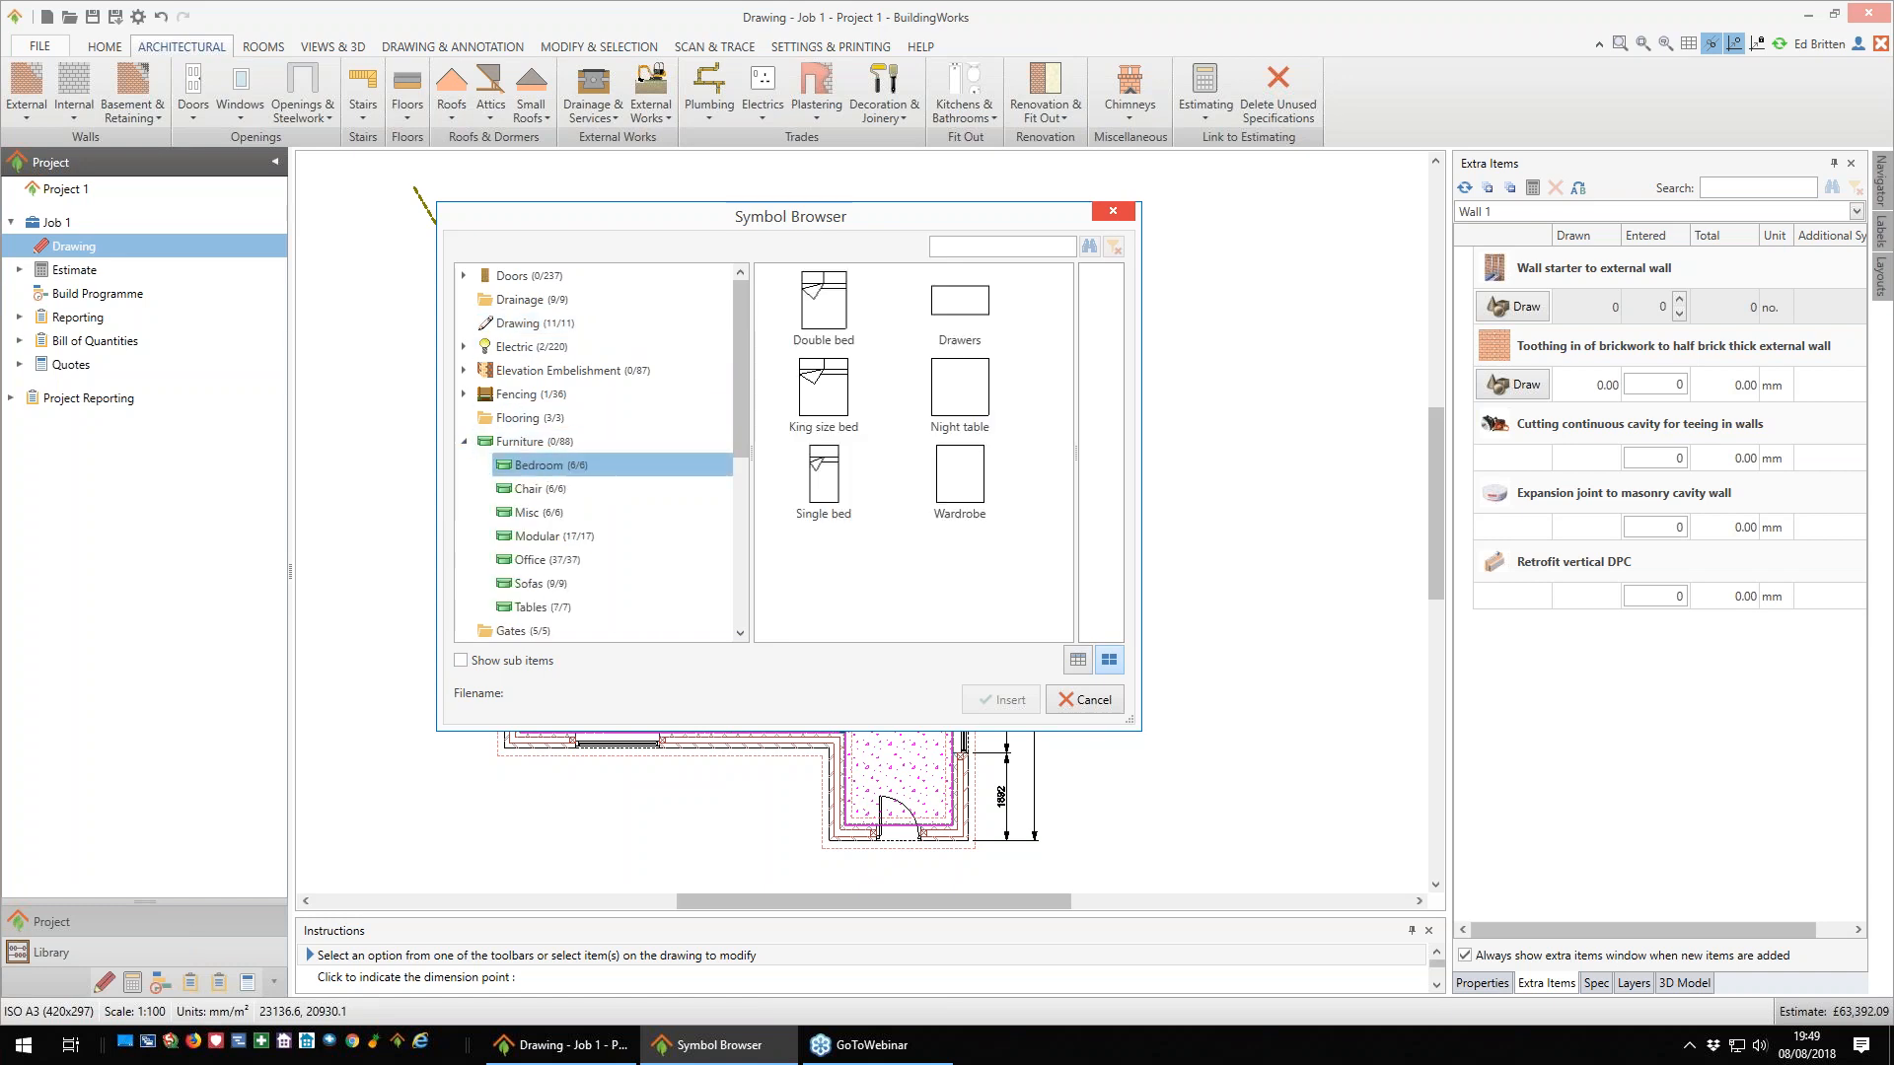
click(537, 491)
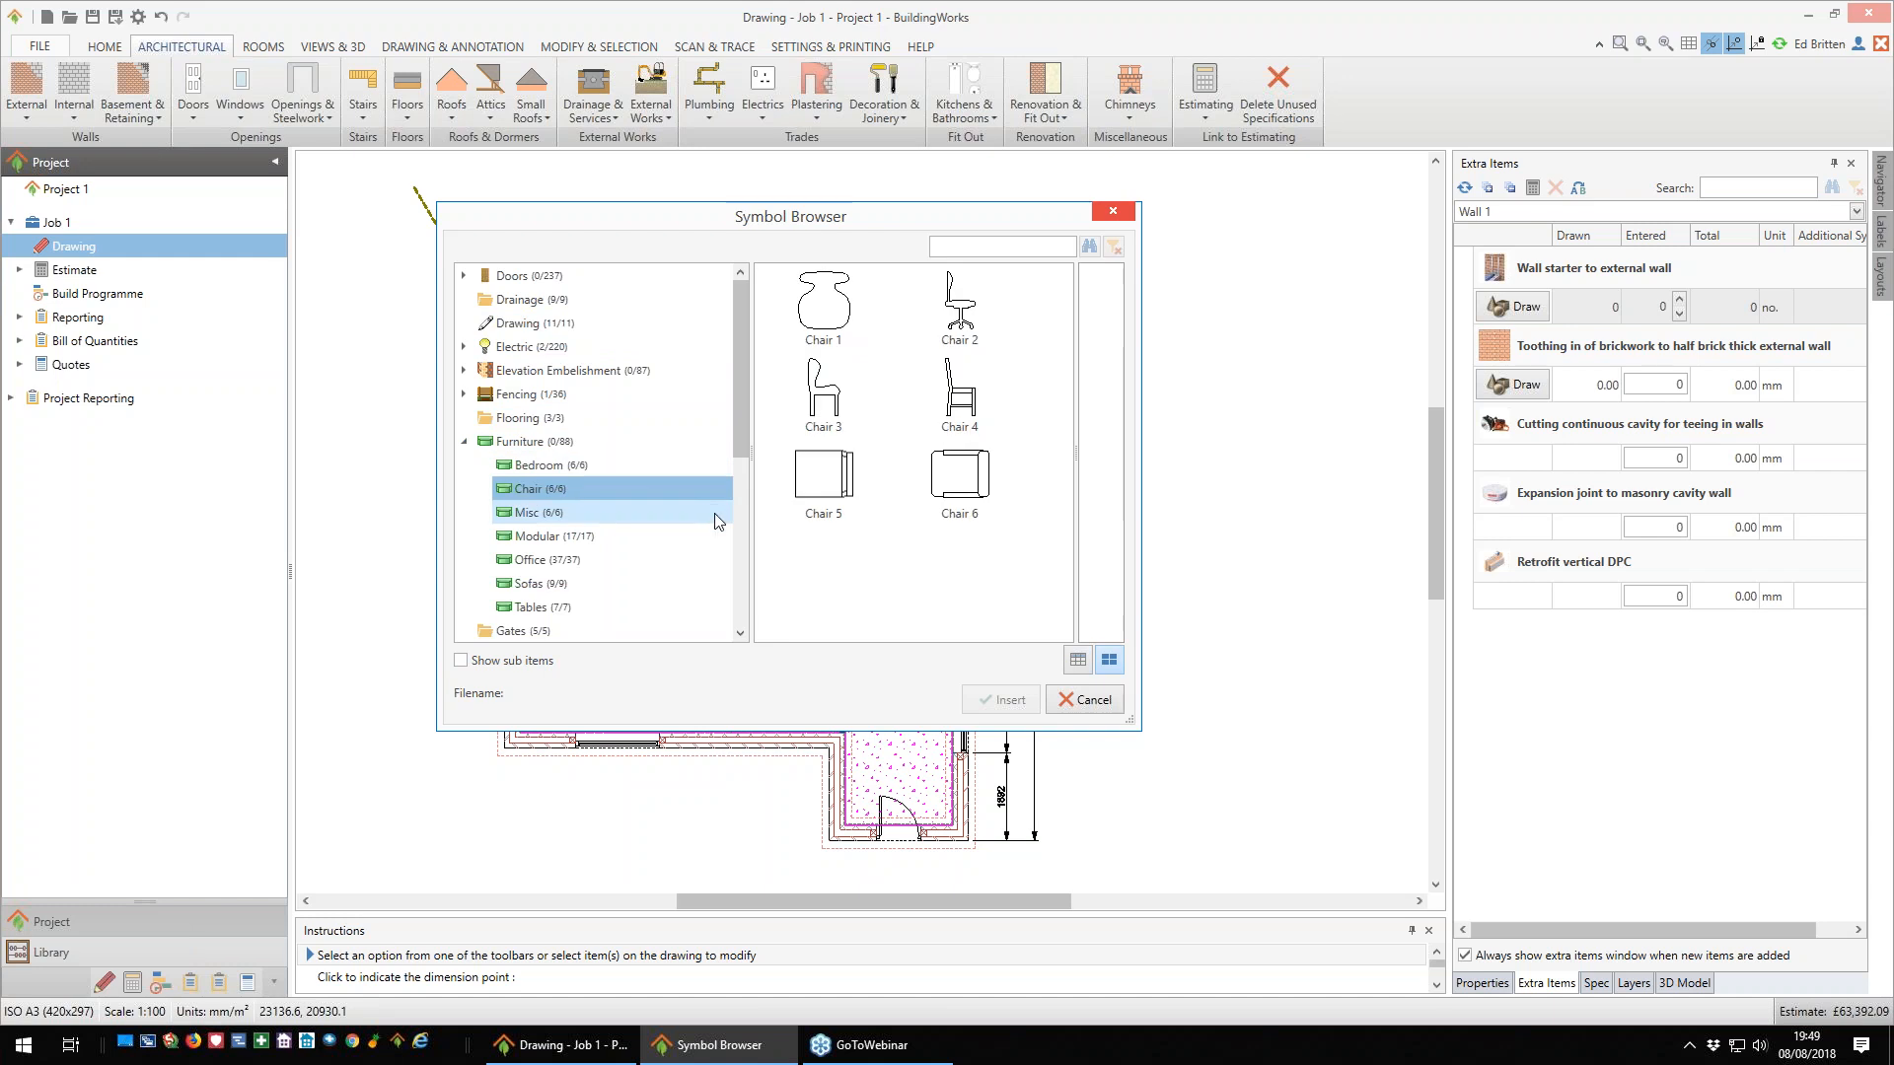
click(468, 443)
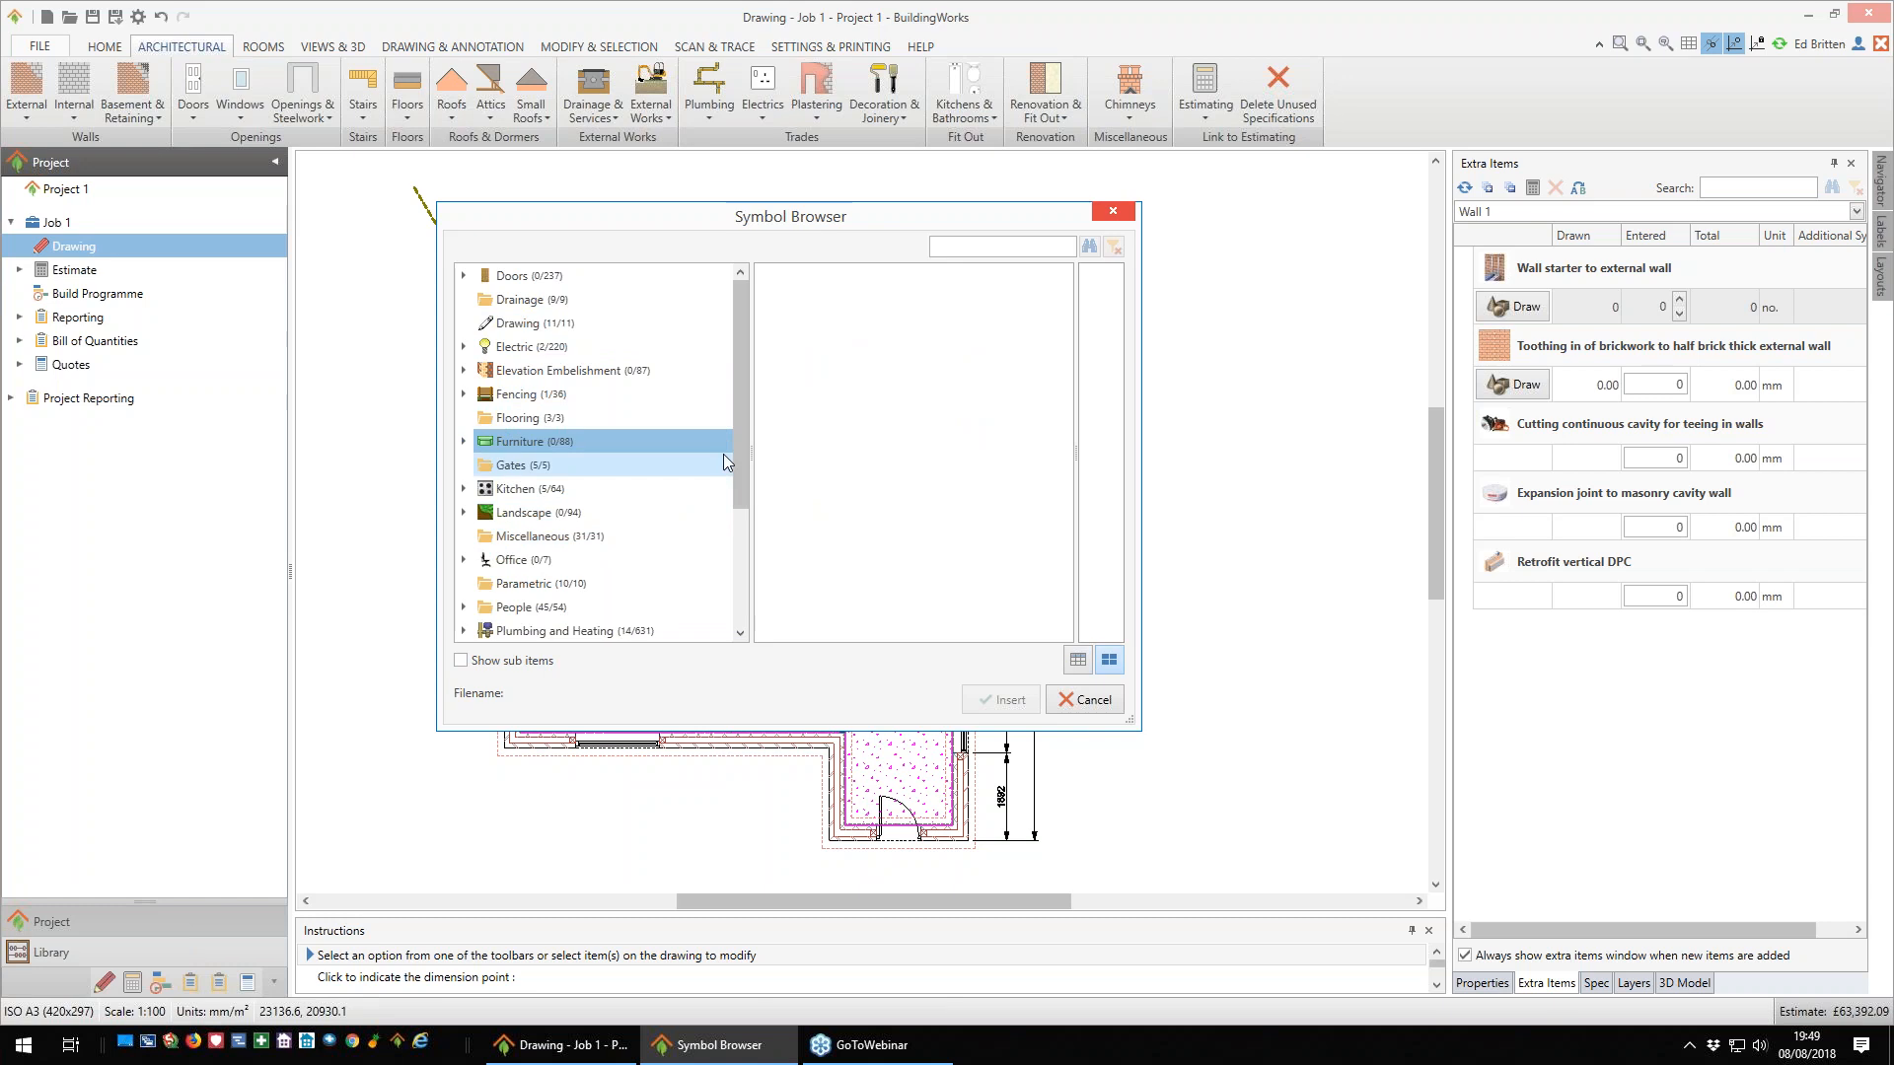
- Examine the Baths and Toilets symbols under Sanitaryware in the Plumbing and Heating category
drag(738, 456, 736, 524)
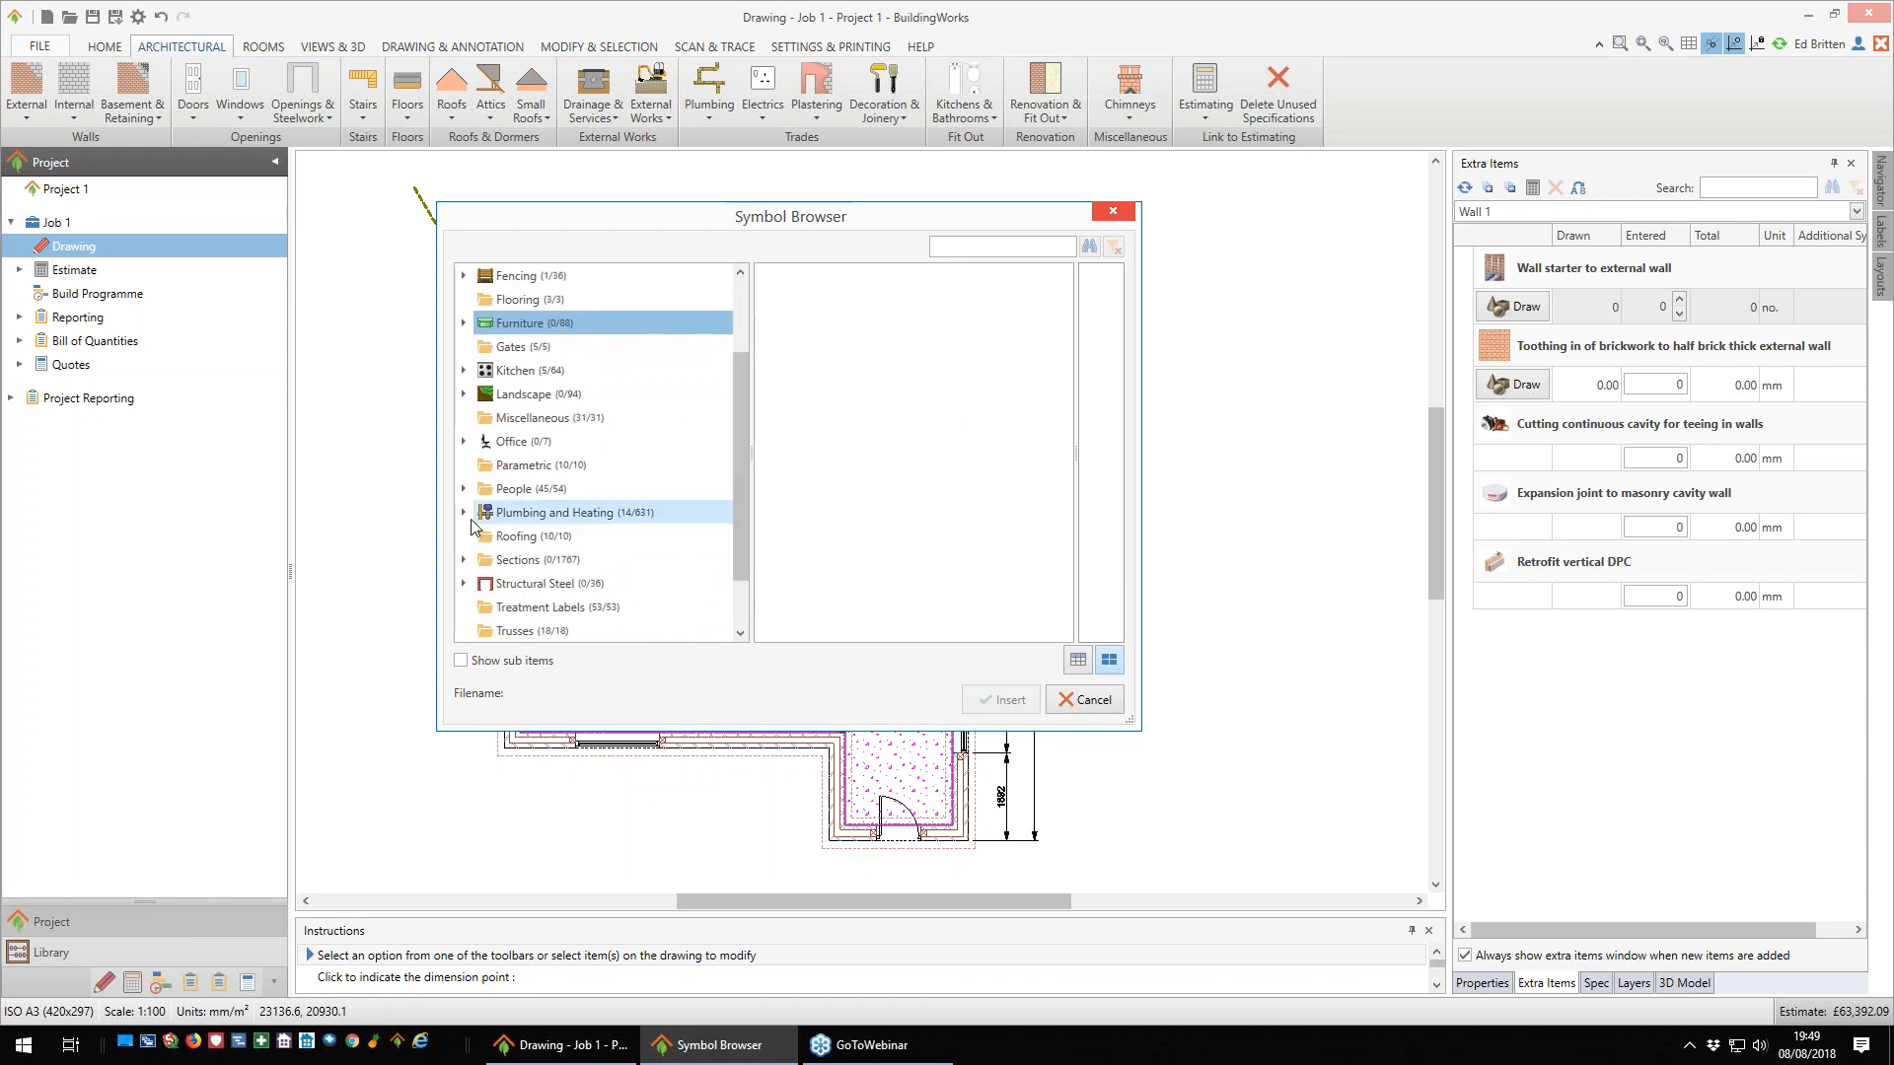
click(464, 512)
drag(738, 440, 730, 548)
double_click(540, 476)
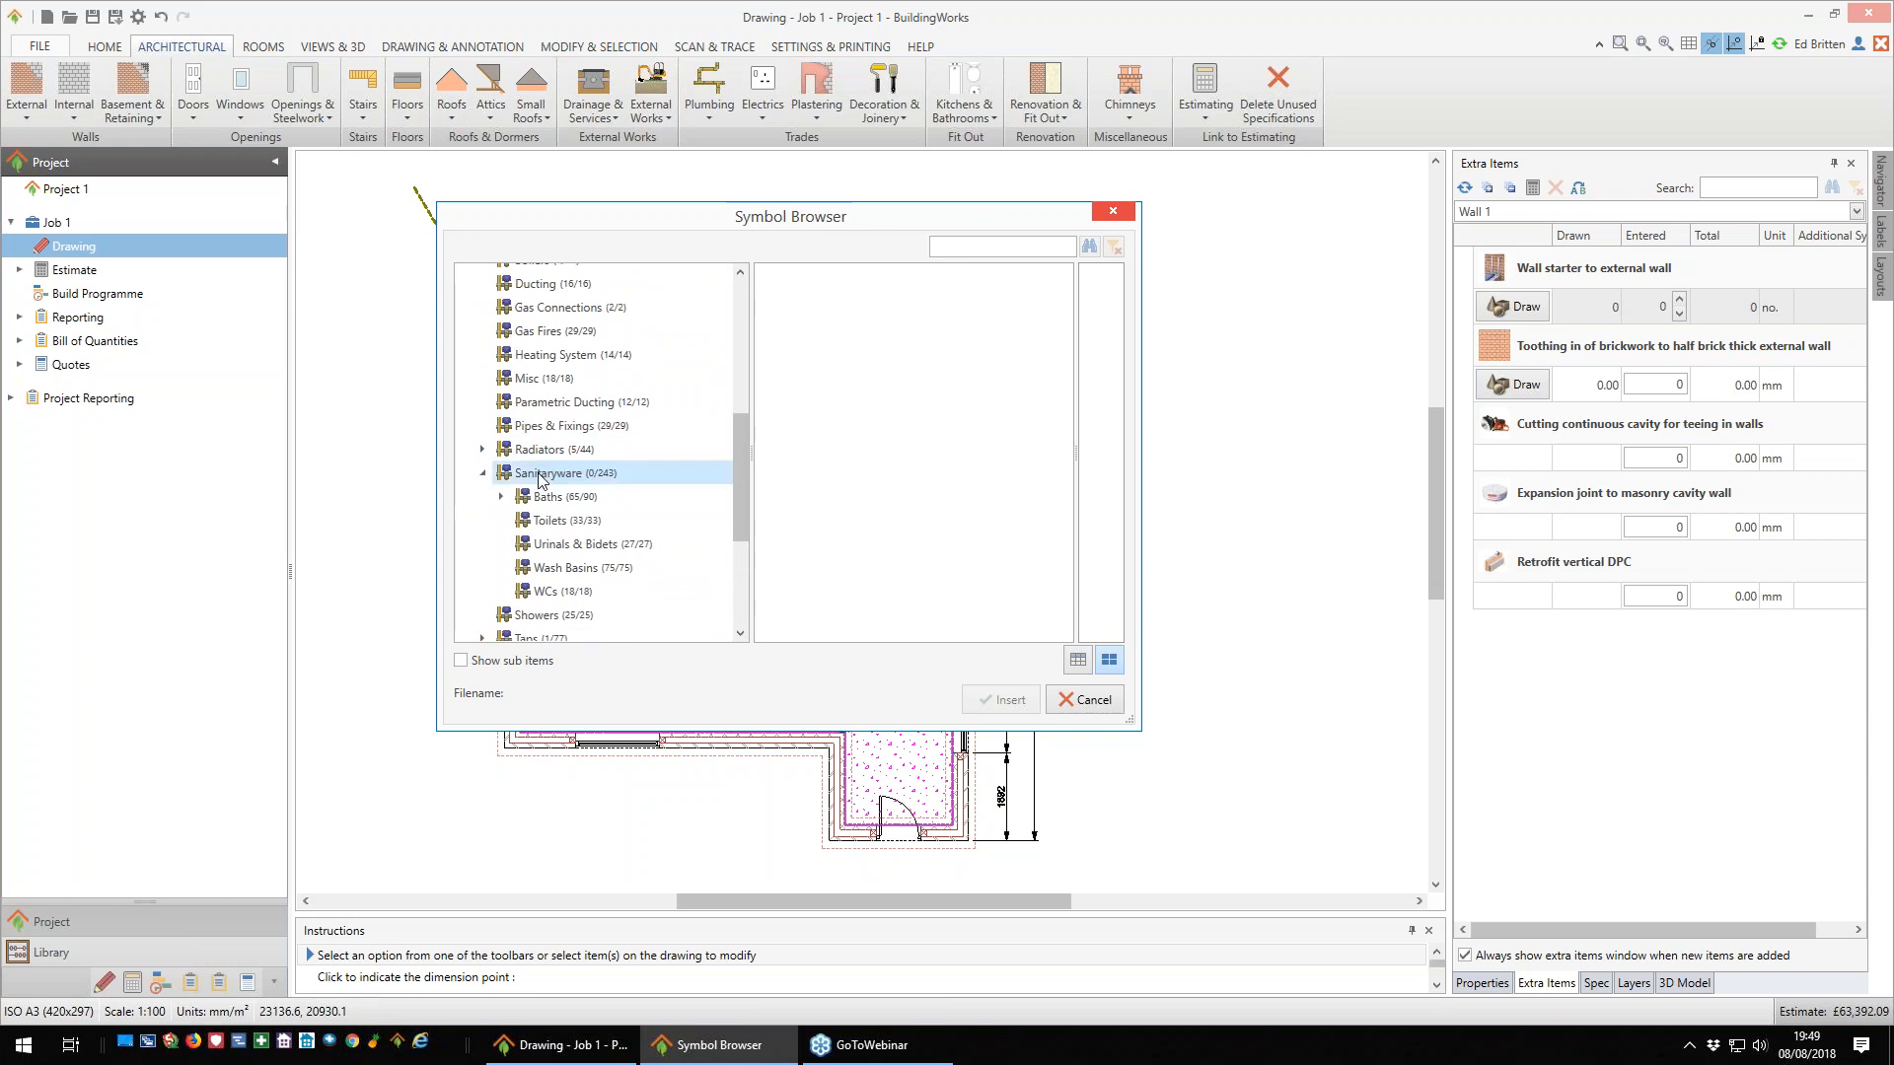
click(550, 499)
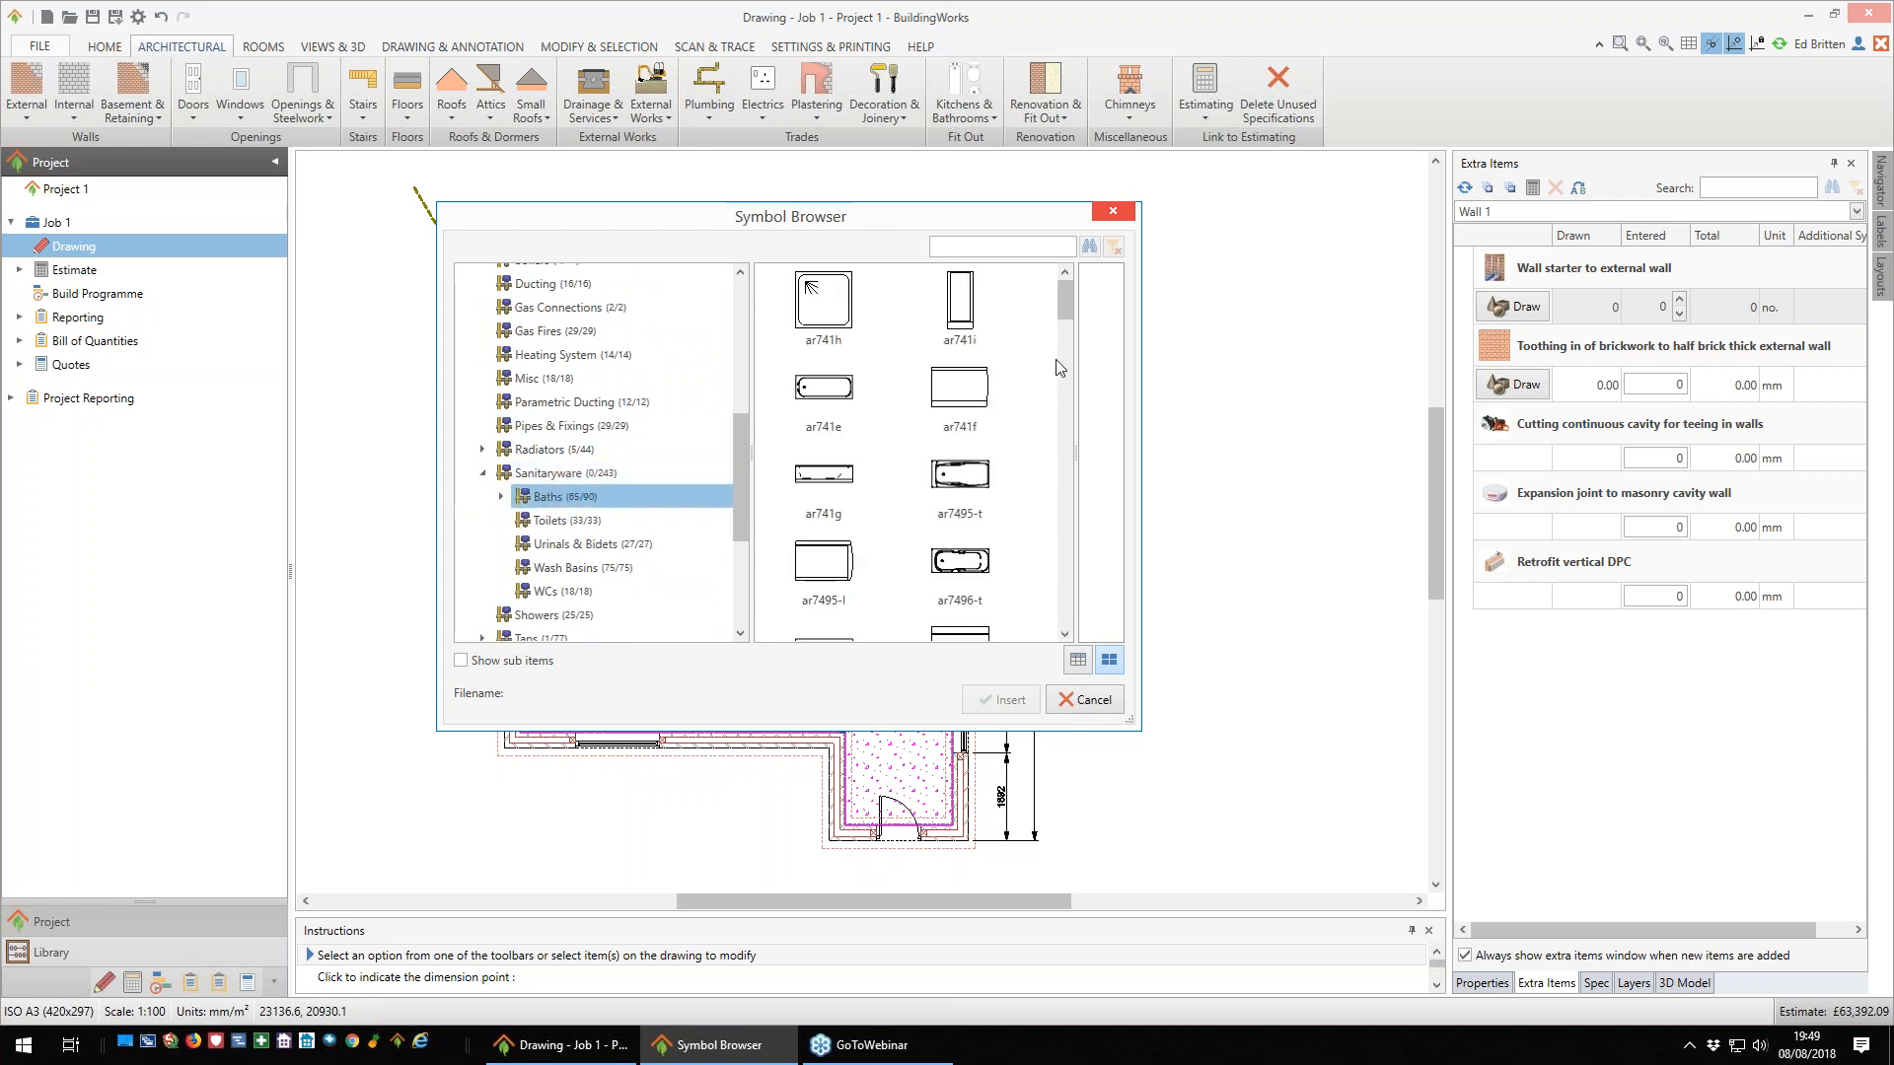
drag(1064, 312, 1064, 355)
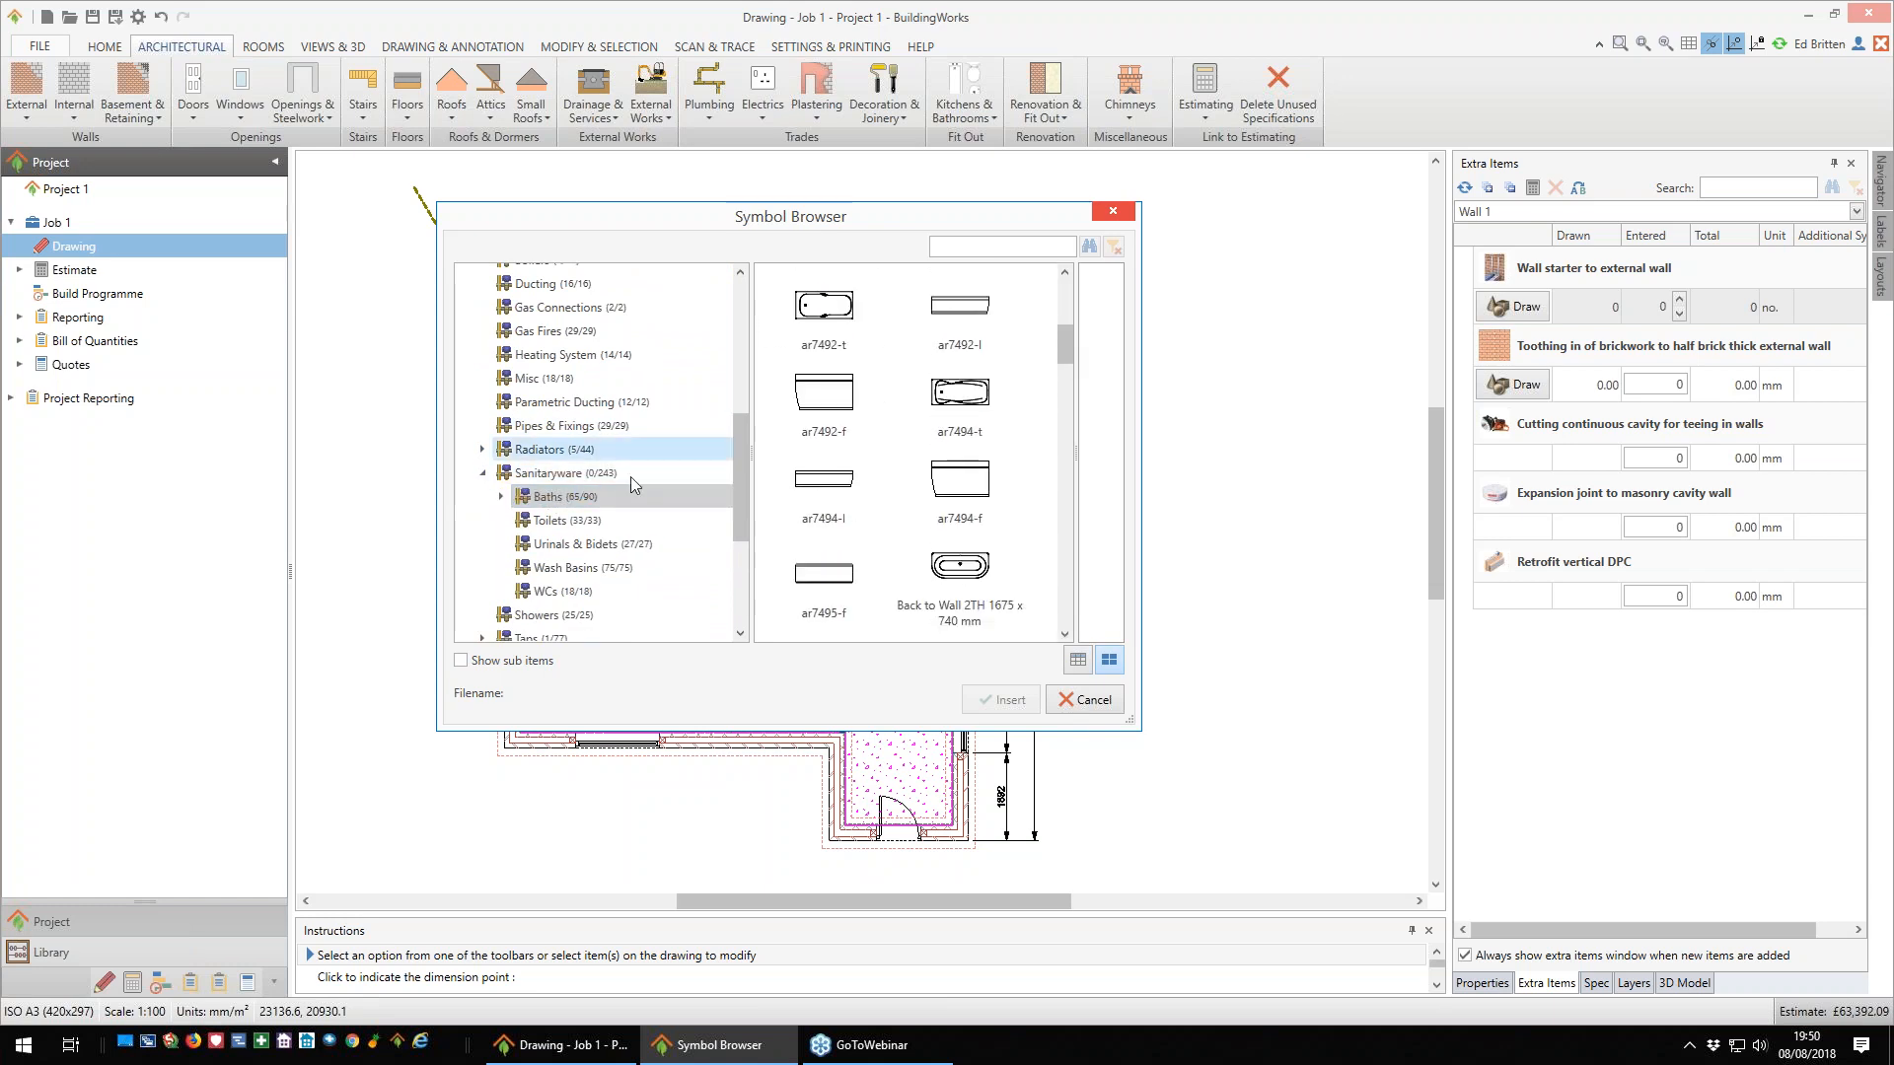
click(715, 509)
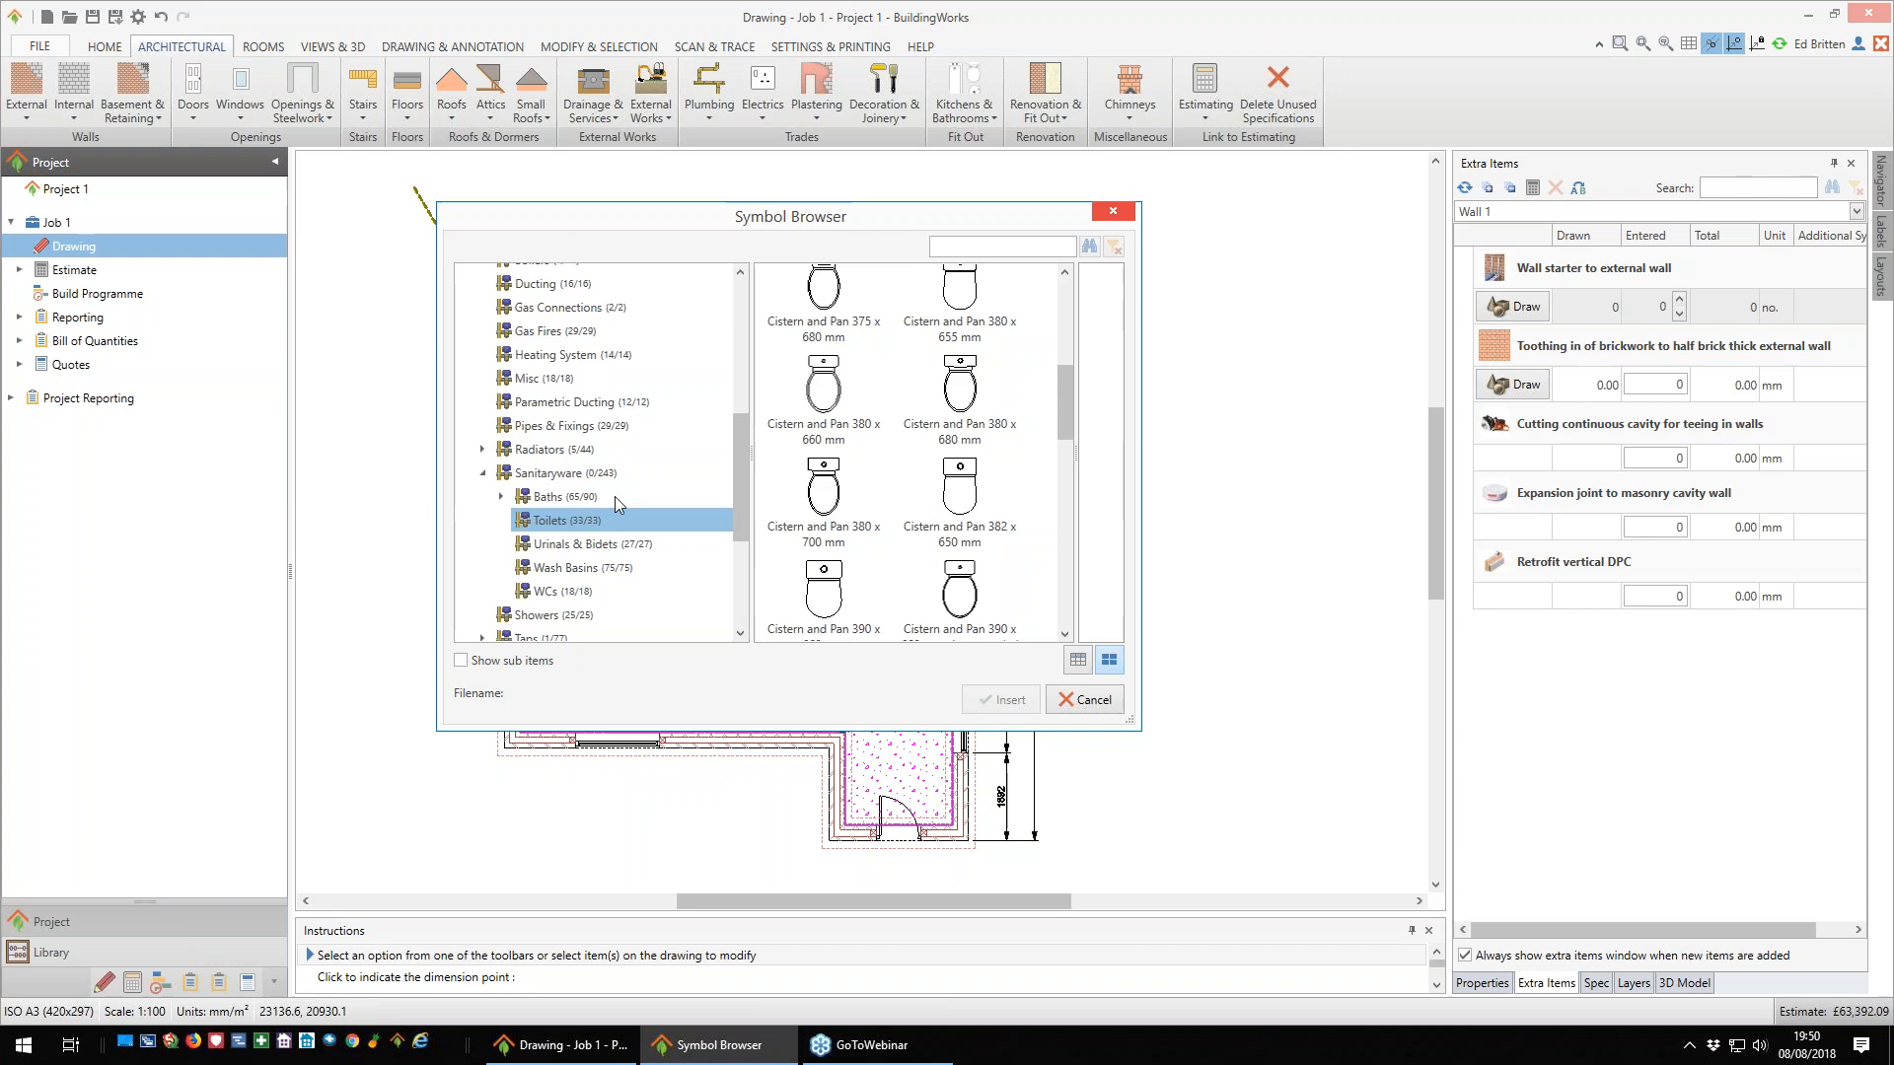
click(482, 473)
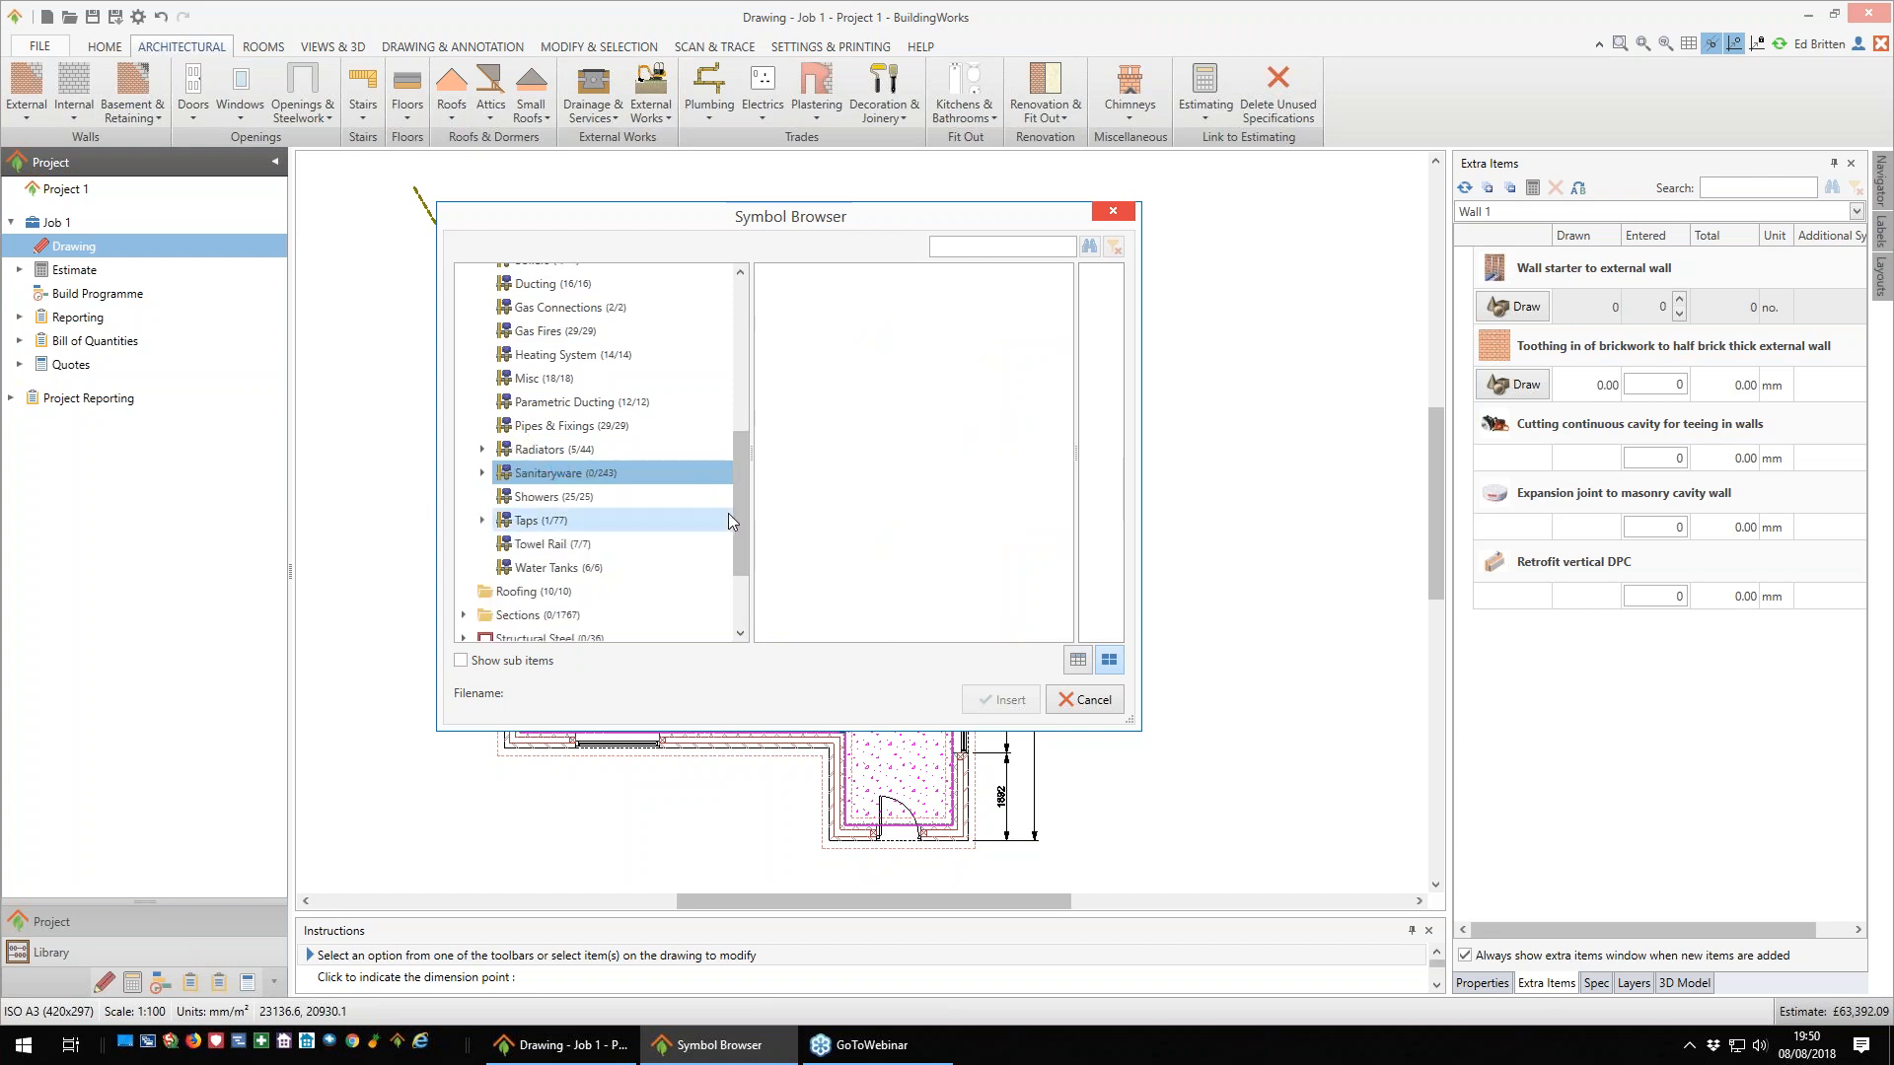
- Examine the Planting, Trees in Elevation and Trees in Plan symbols in the Landscape category
drag(740, 529, 743, 441)
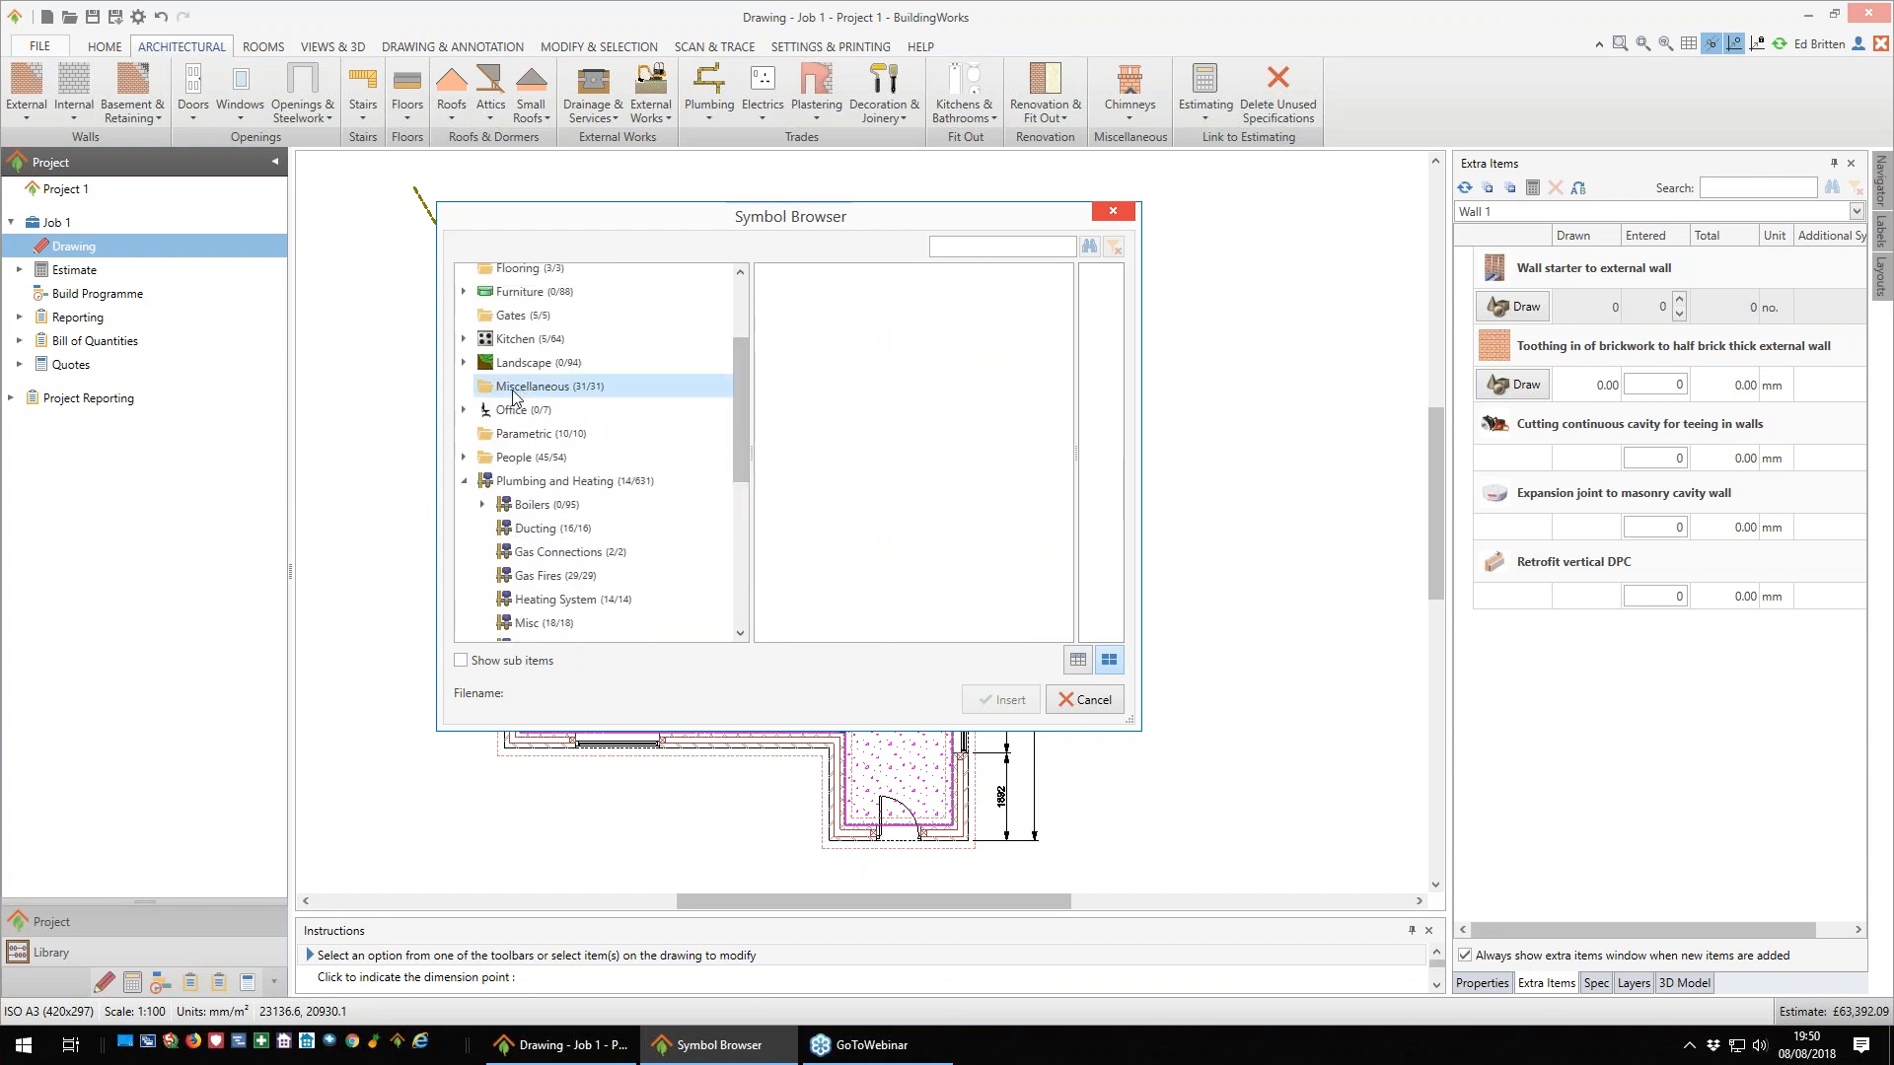
click(463, 362)
click(530, 365)
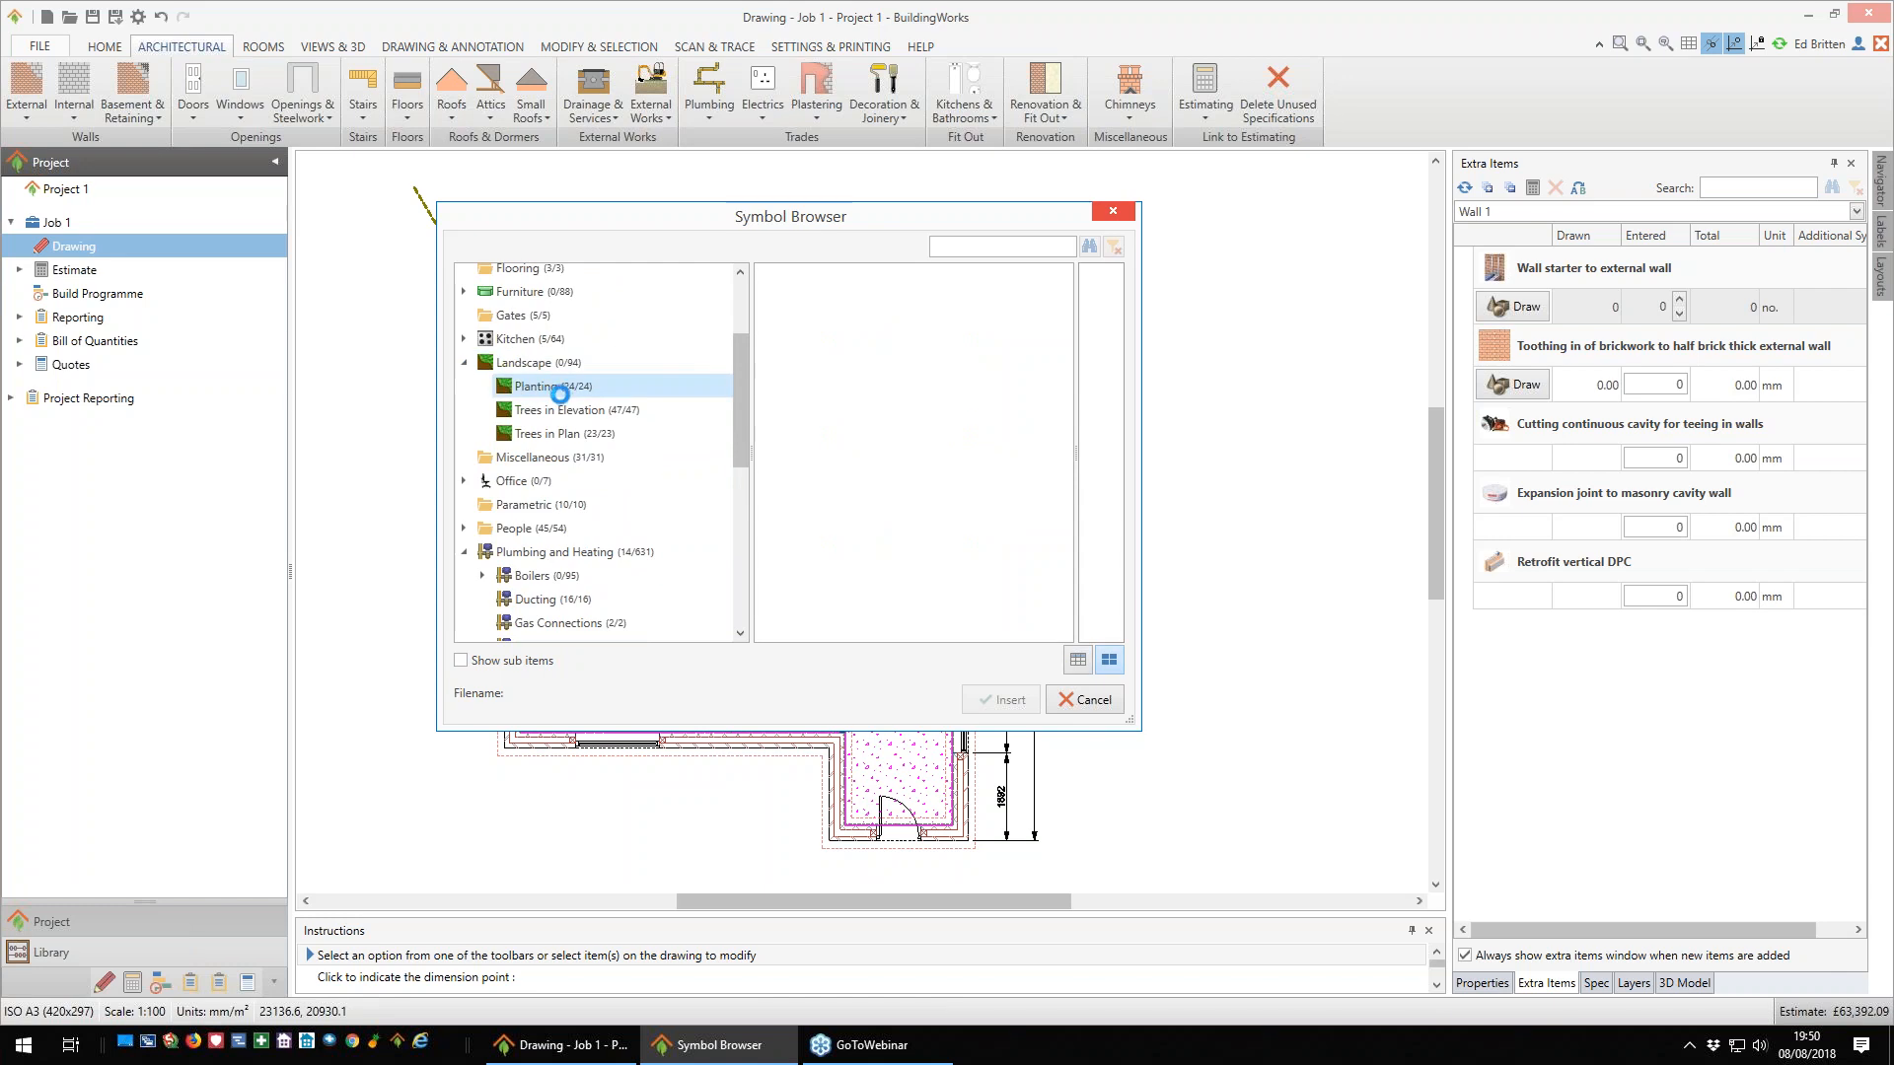
click(554, 387)
drag(1065, 464, 1073, 580)
click(559, 410)
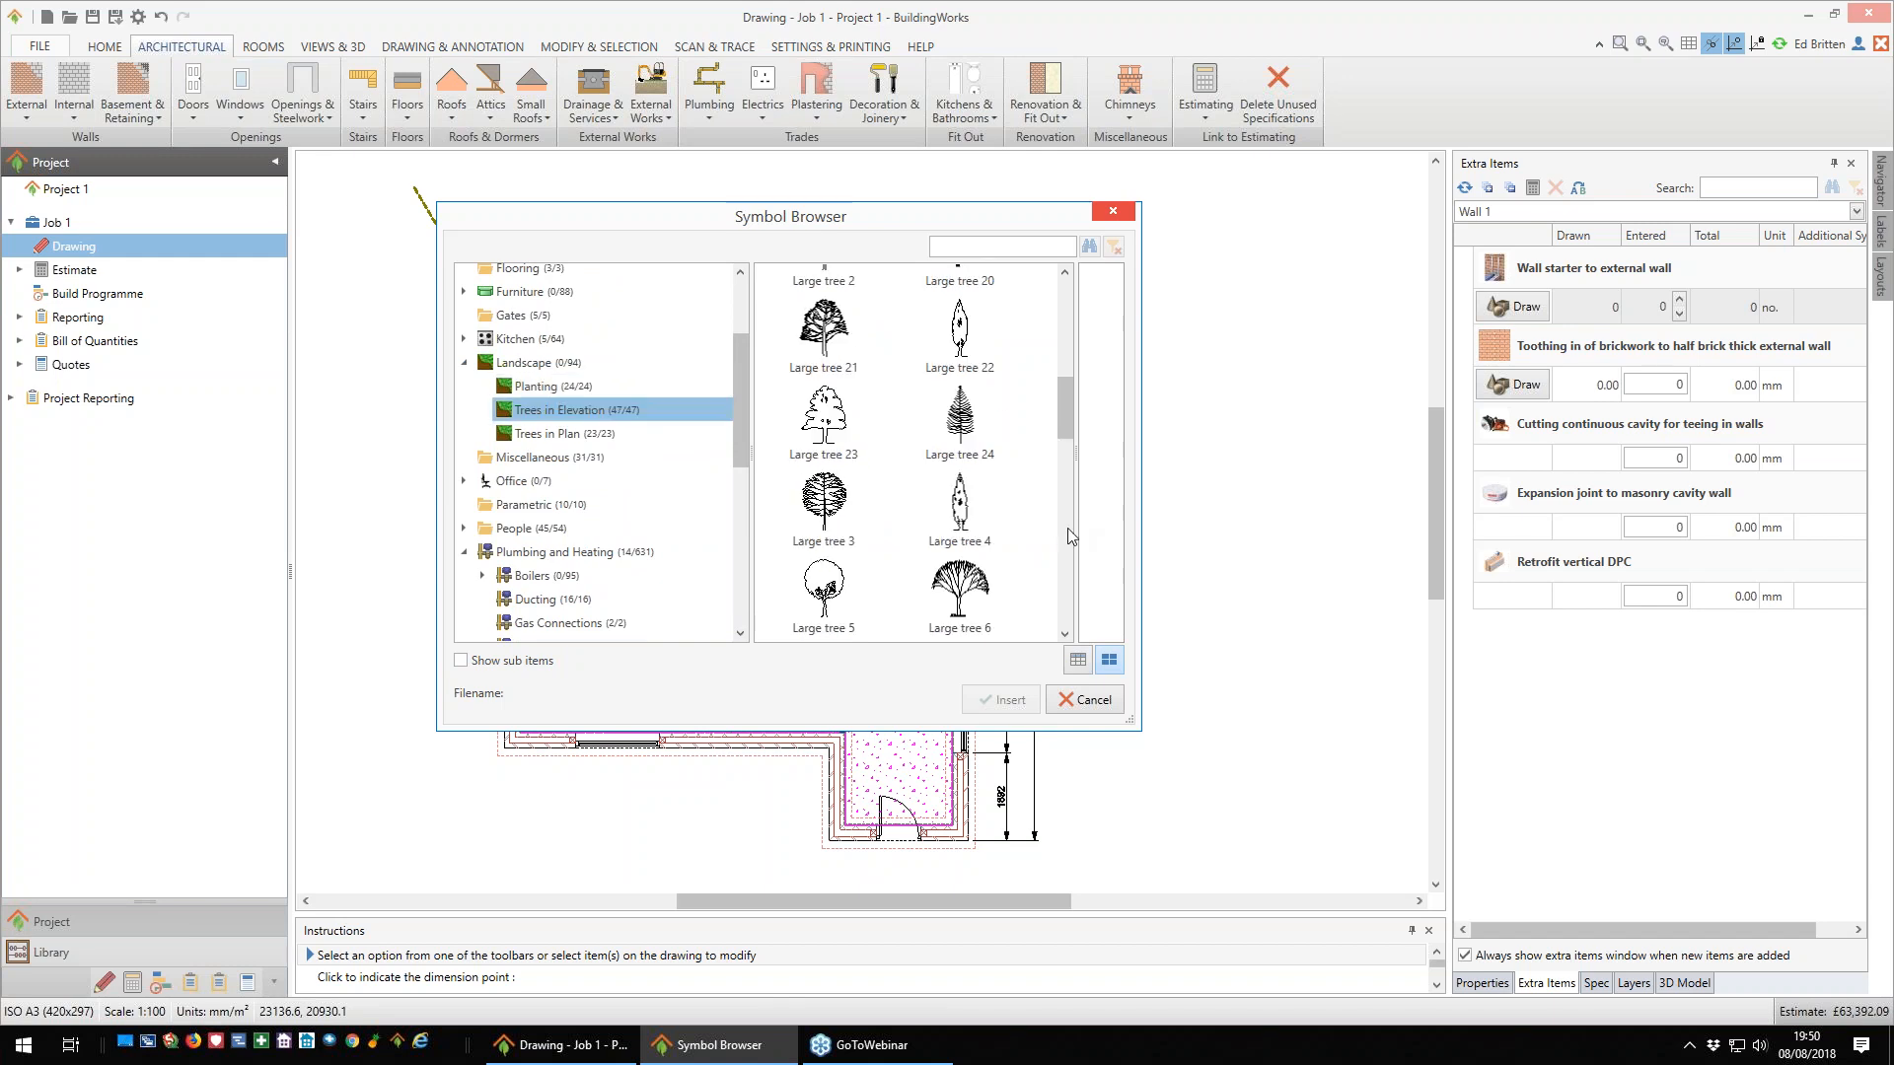
drag(1062, 418, 1071, 596)
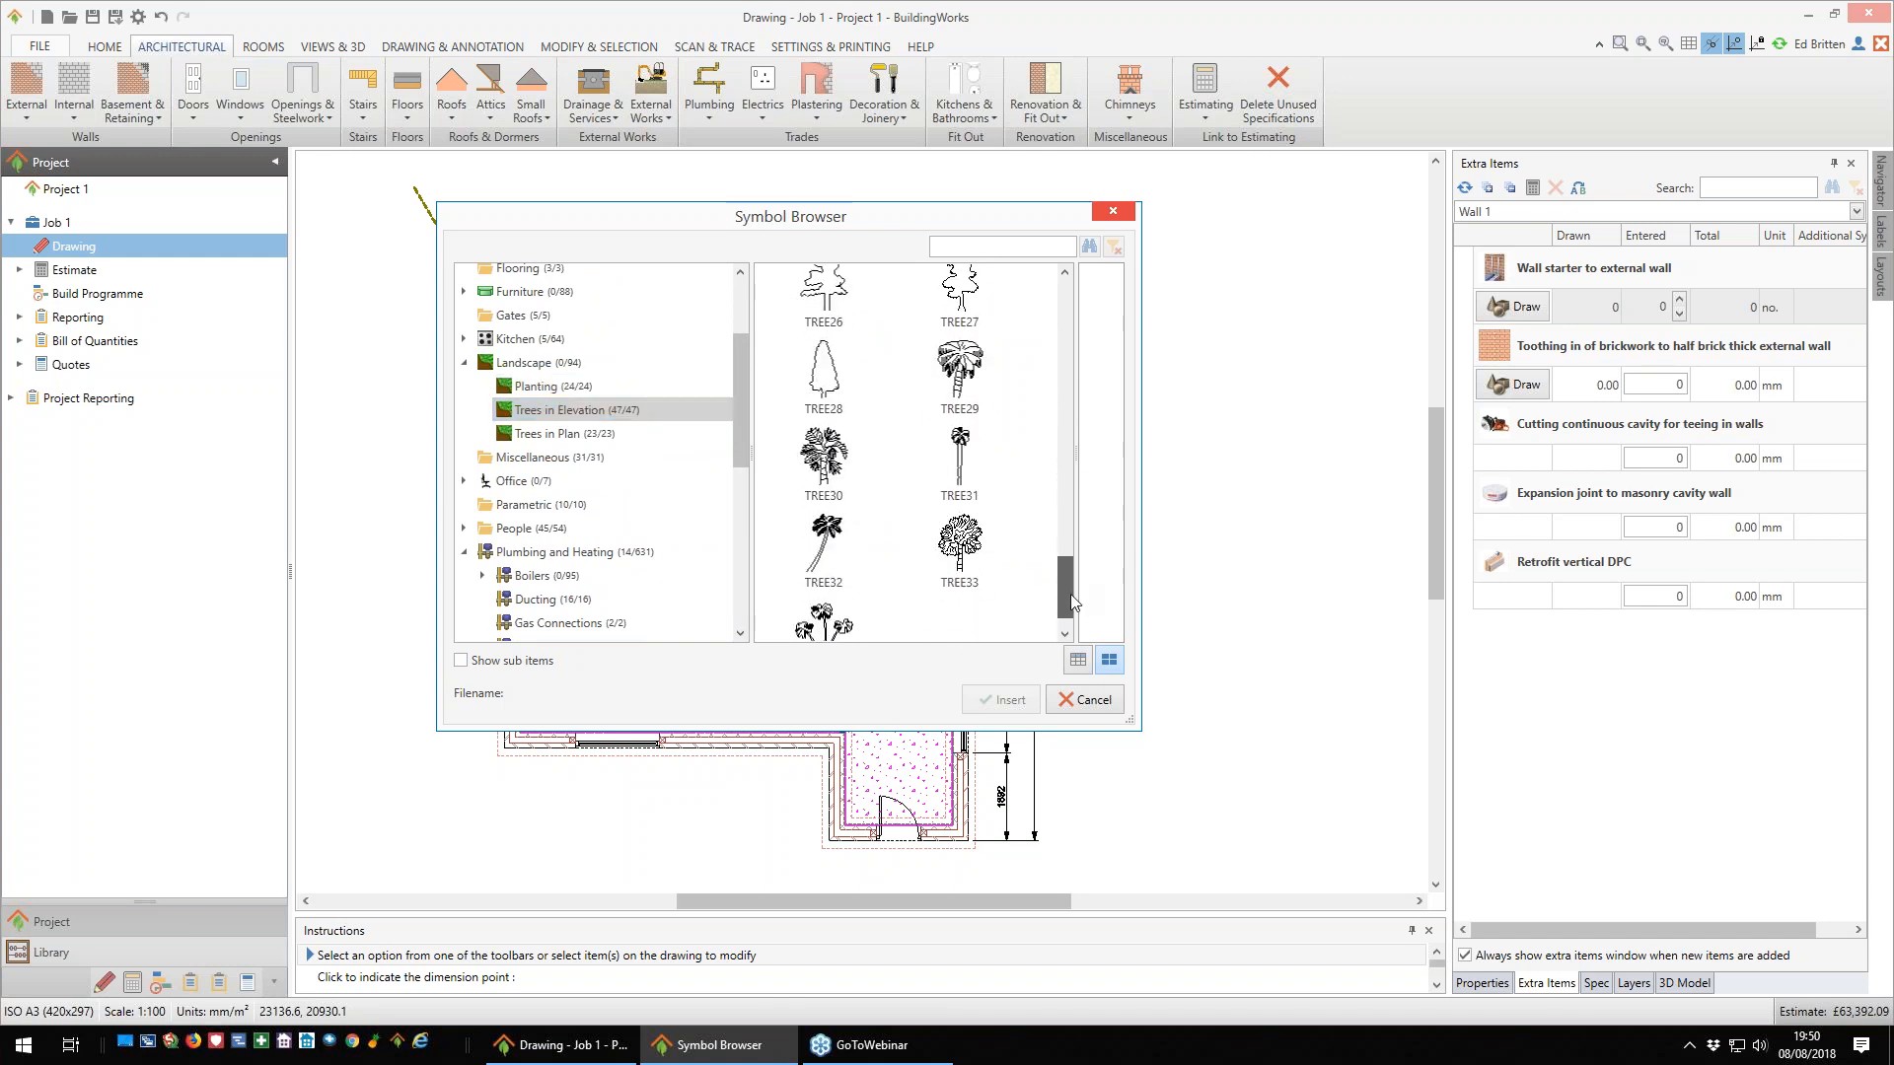
click(559, 434)
drag(1068, 577, 1070, 350)
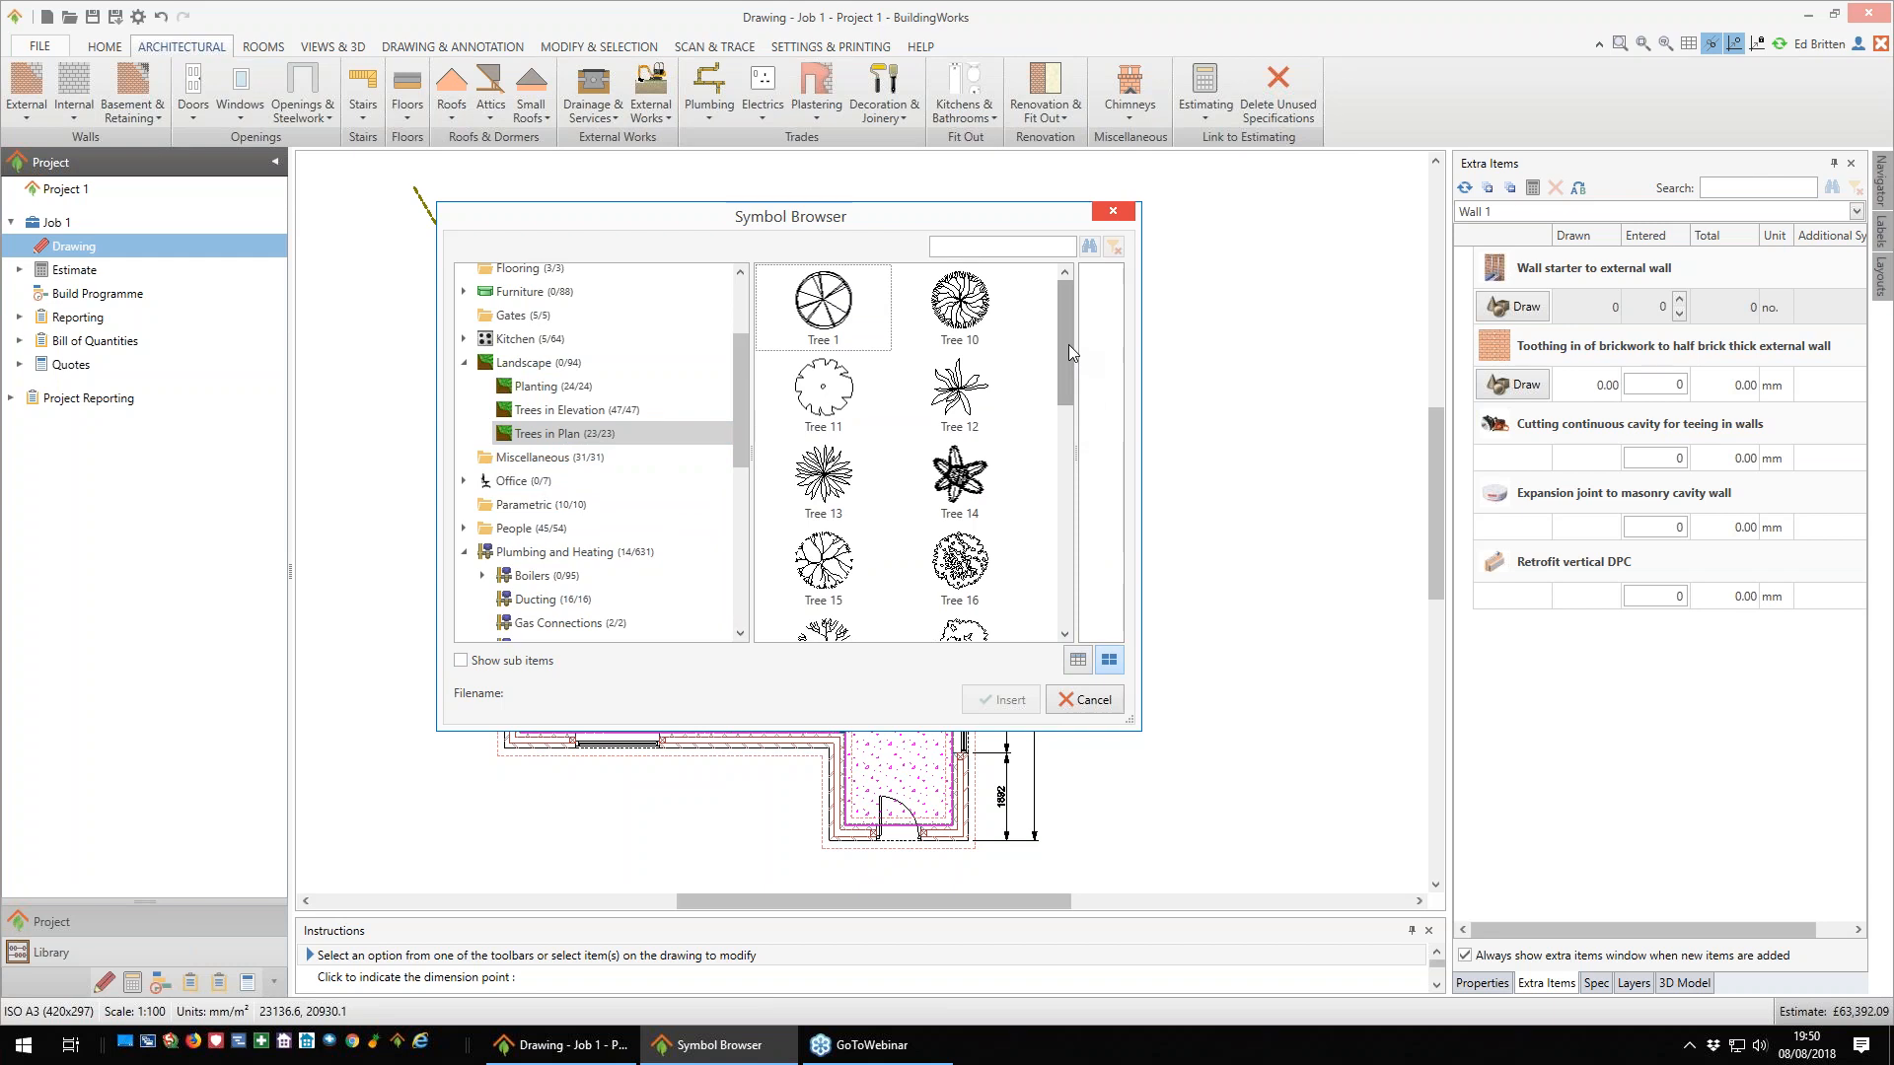
click(469, 365)
- Look through the symbols in the Miscellaneous category down to the end of the set
click(549, 386)
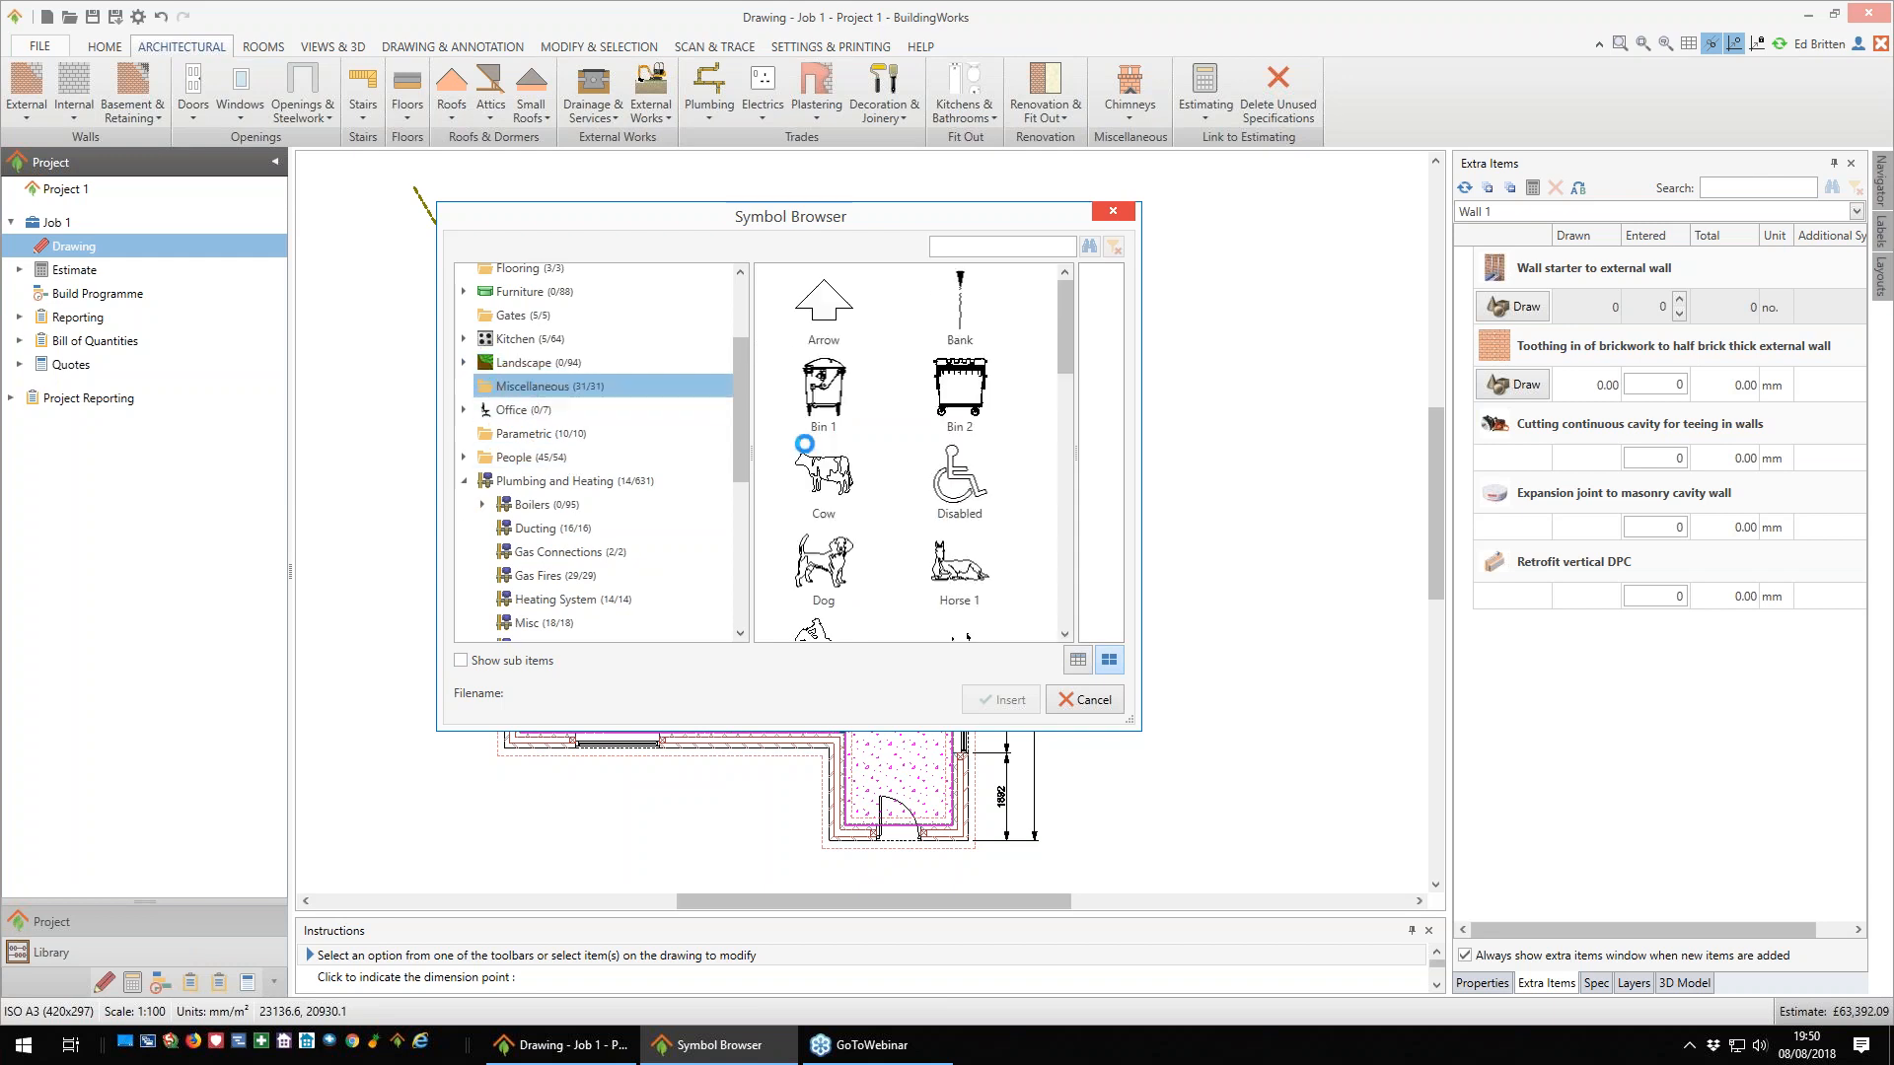
drag(1069, 335, 1069, 564)
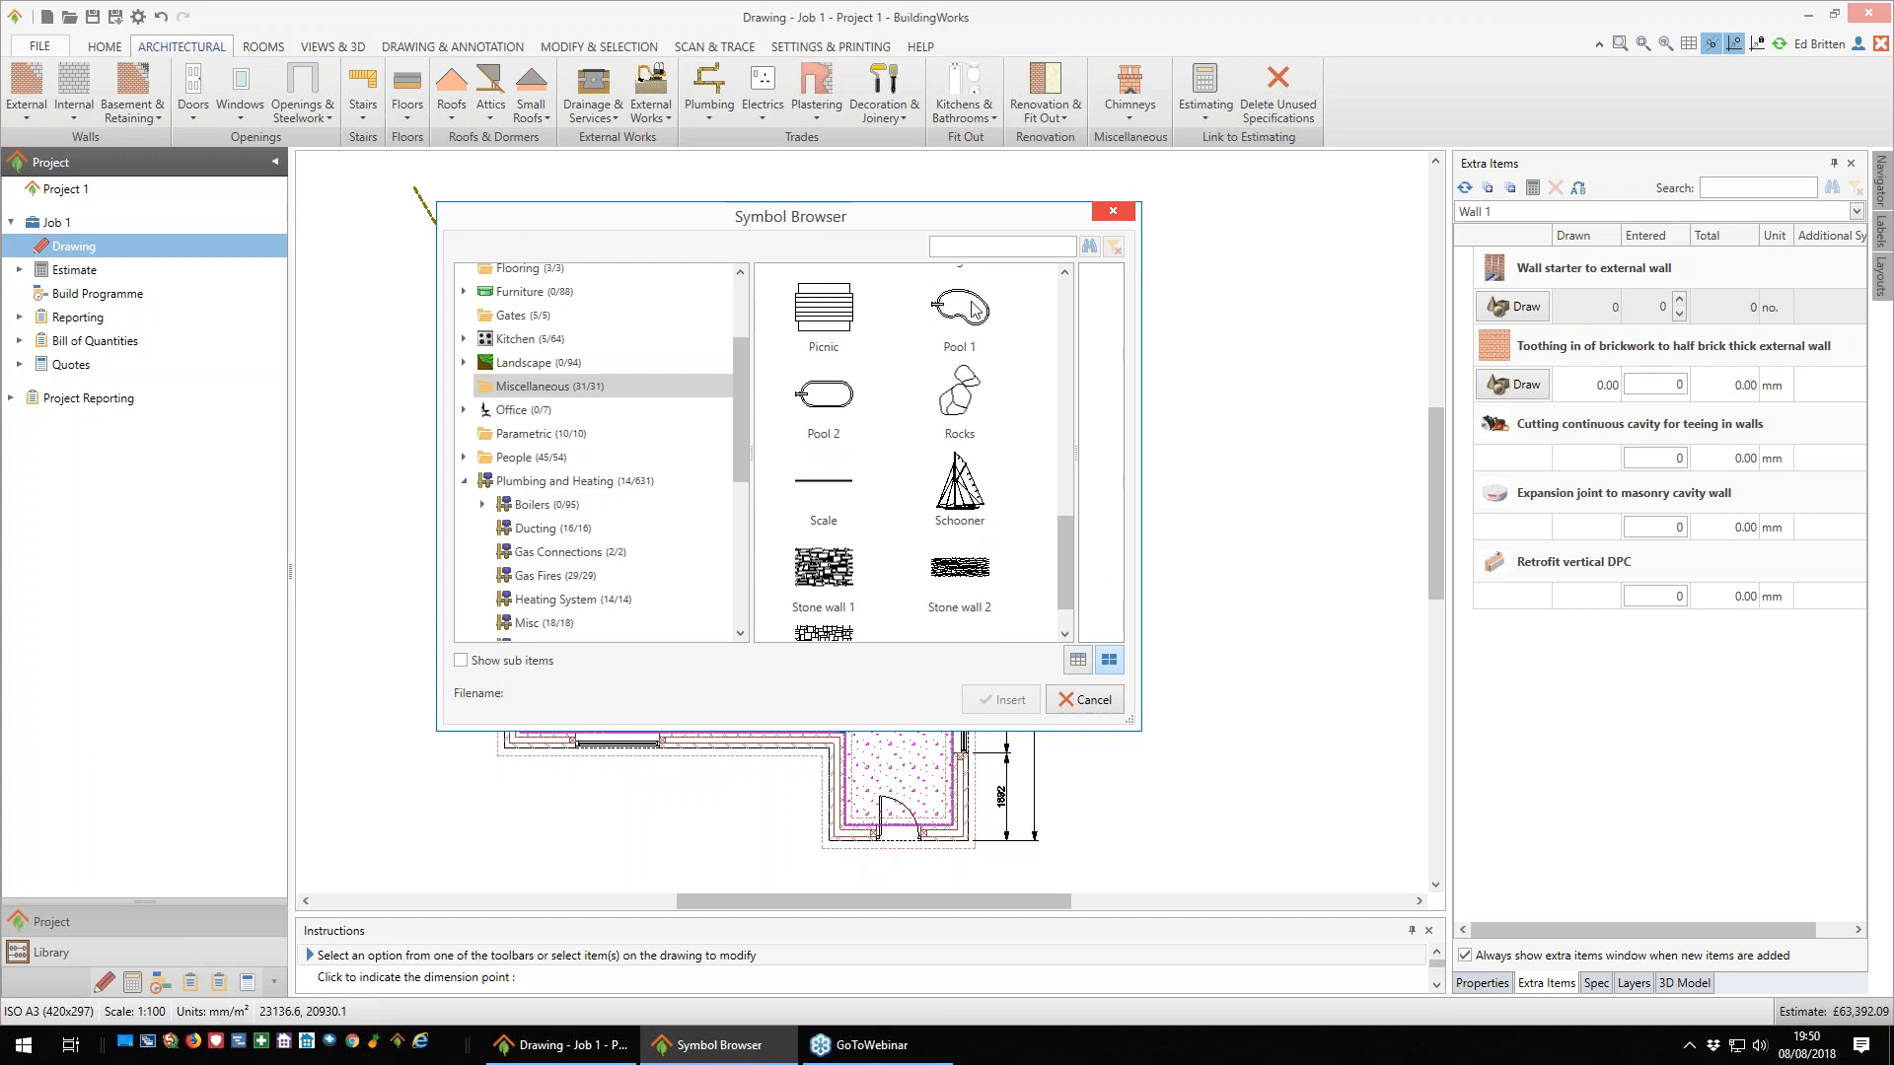
drag(1064, 583, 1061, 601)
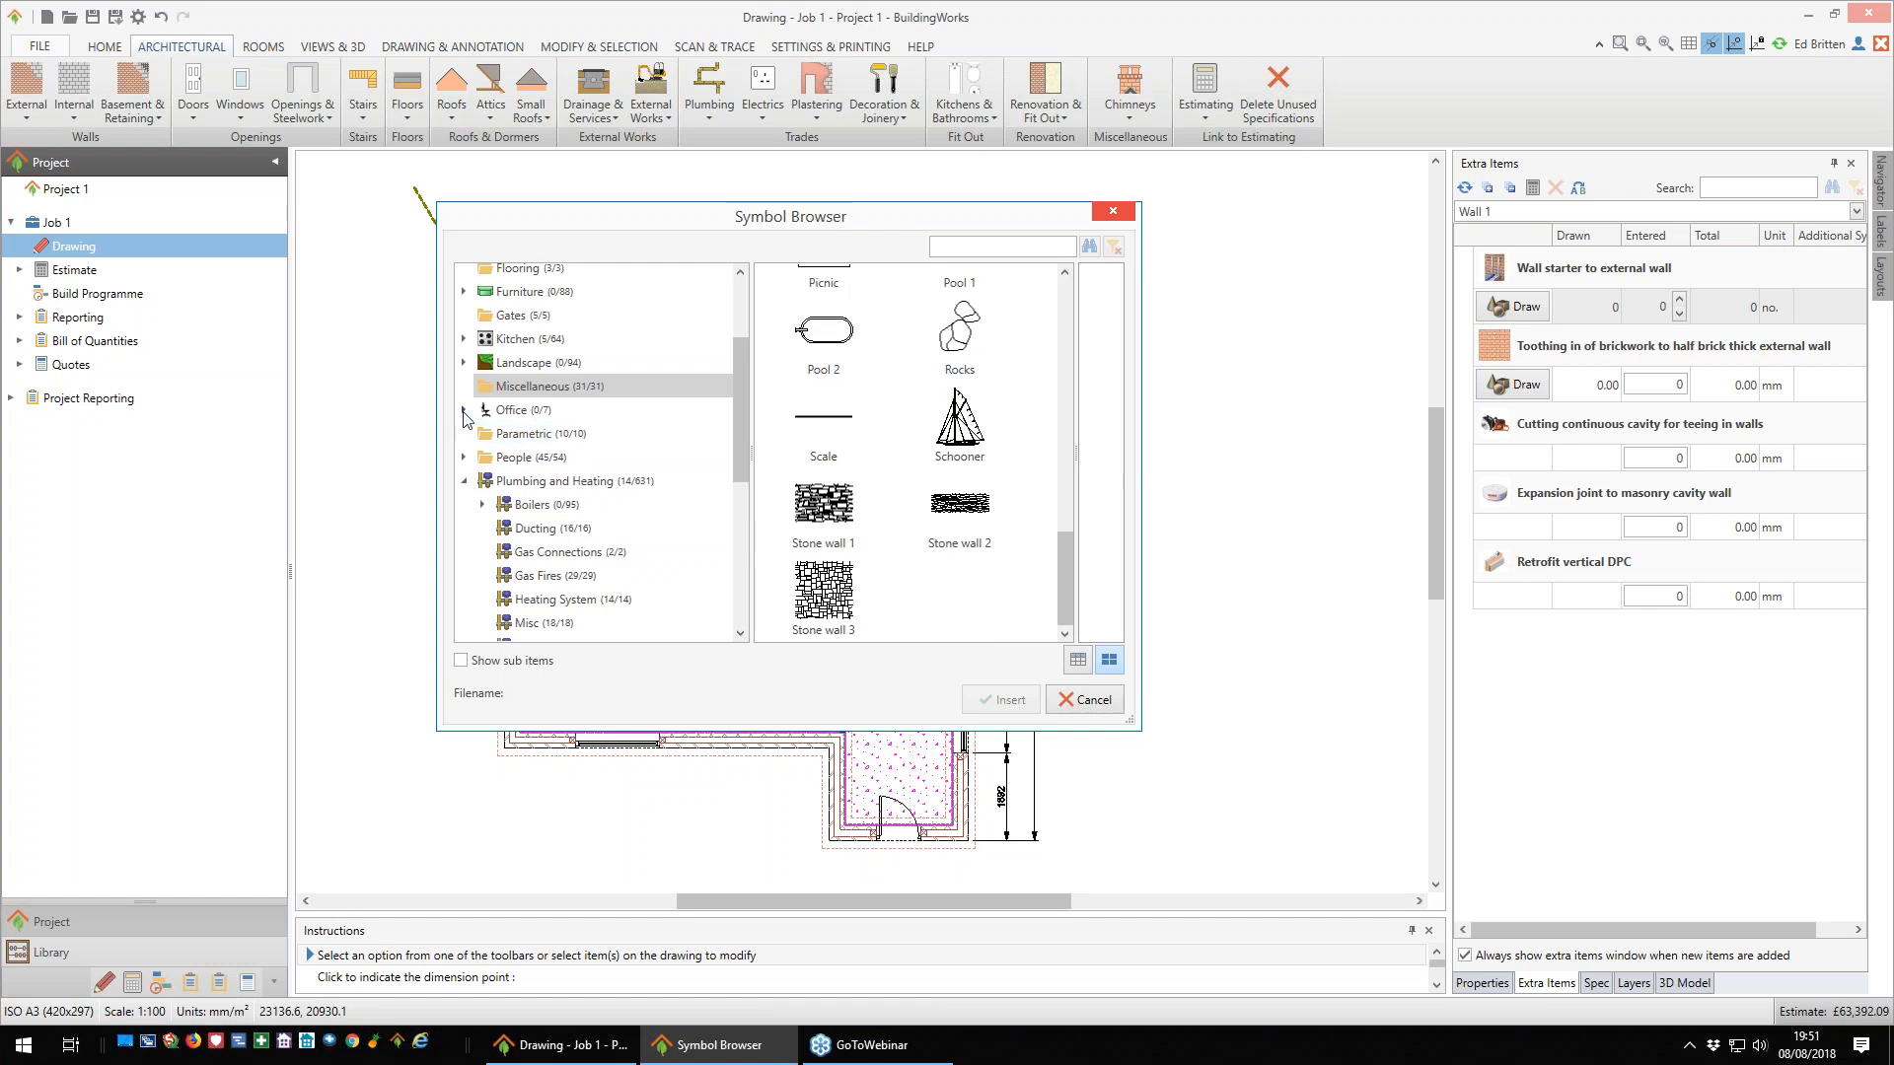
- Examine the Appliances, Sinks and General Kitchen Units symbols in the Kitchen category and close the Symbol Browser
click(465, 338)
click(541, 365)
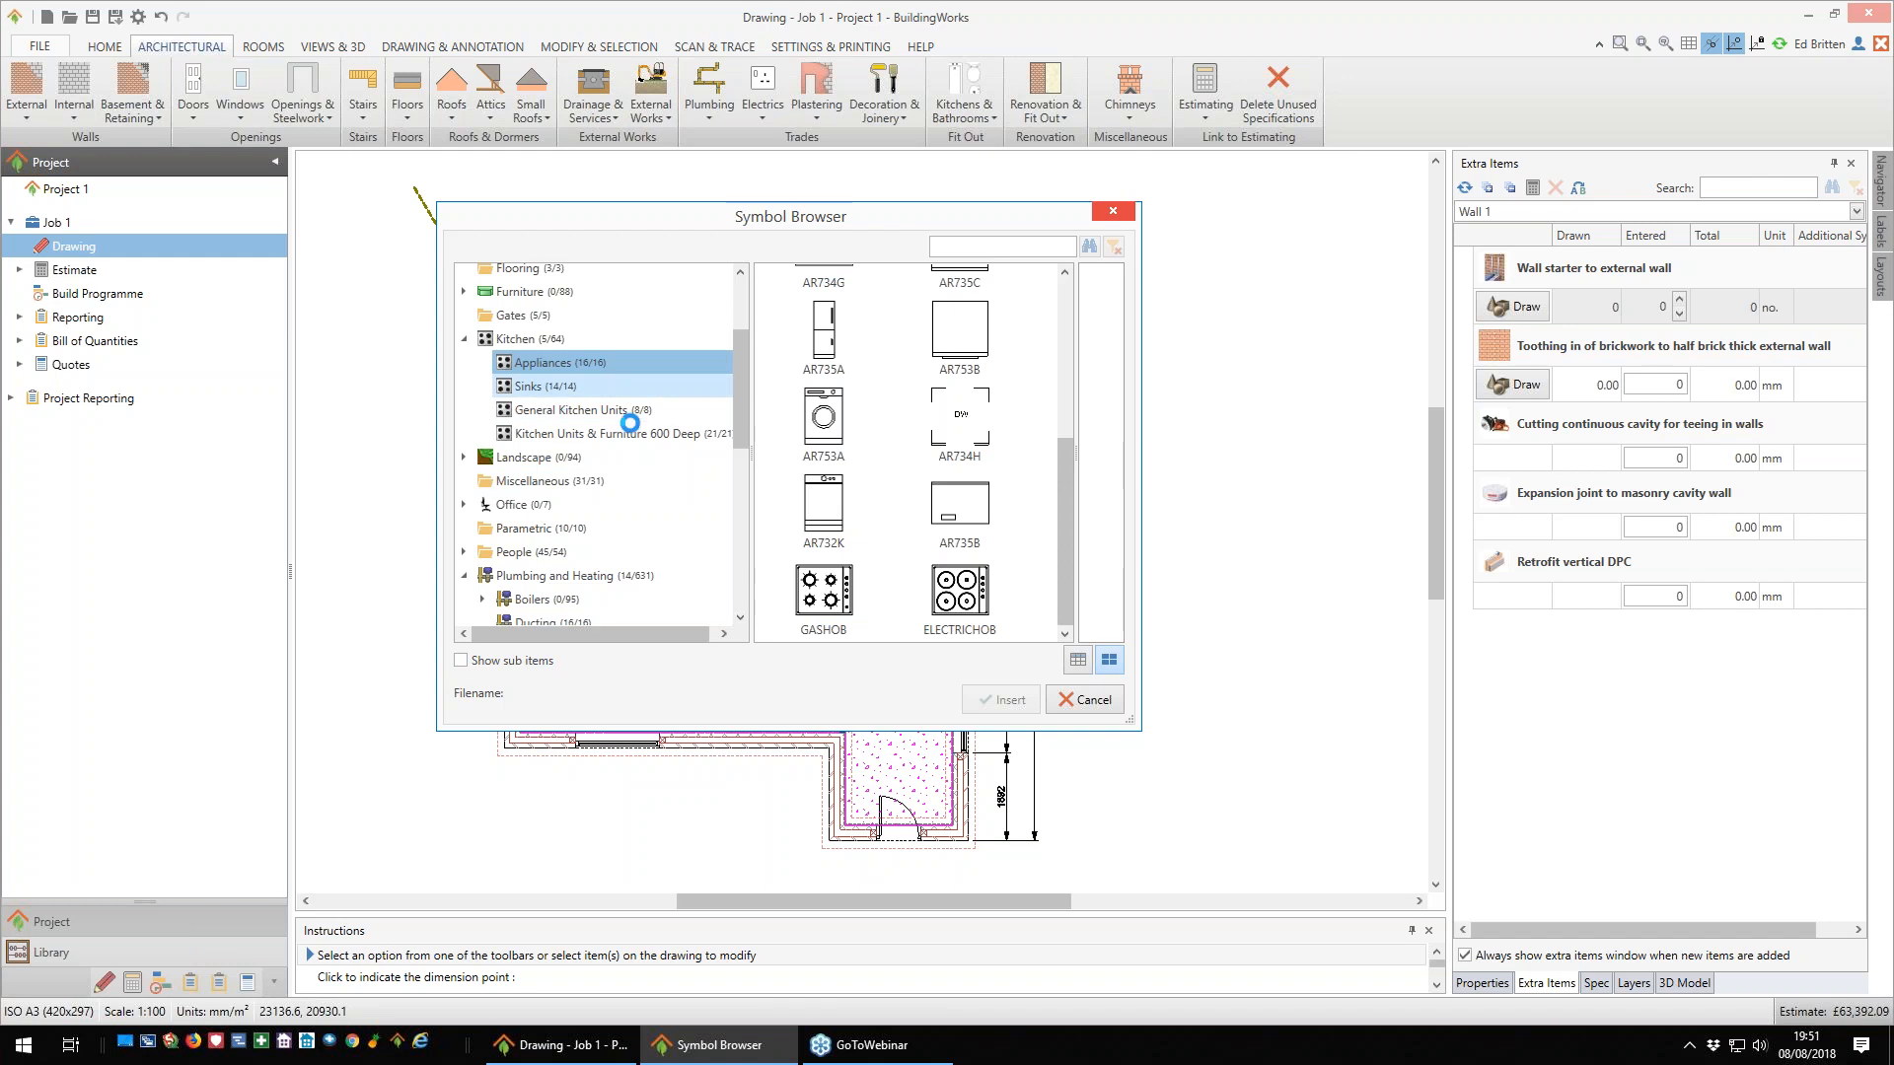
click(558, 388)
click(573, 410)
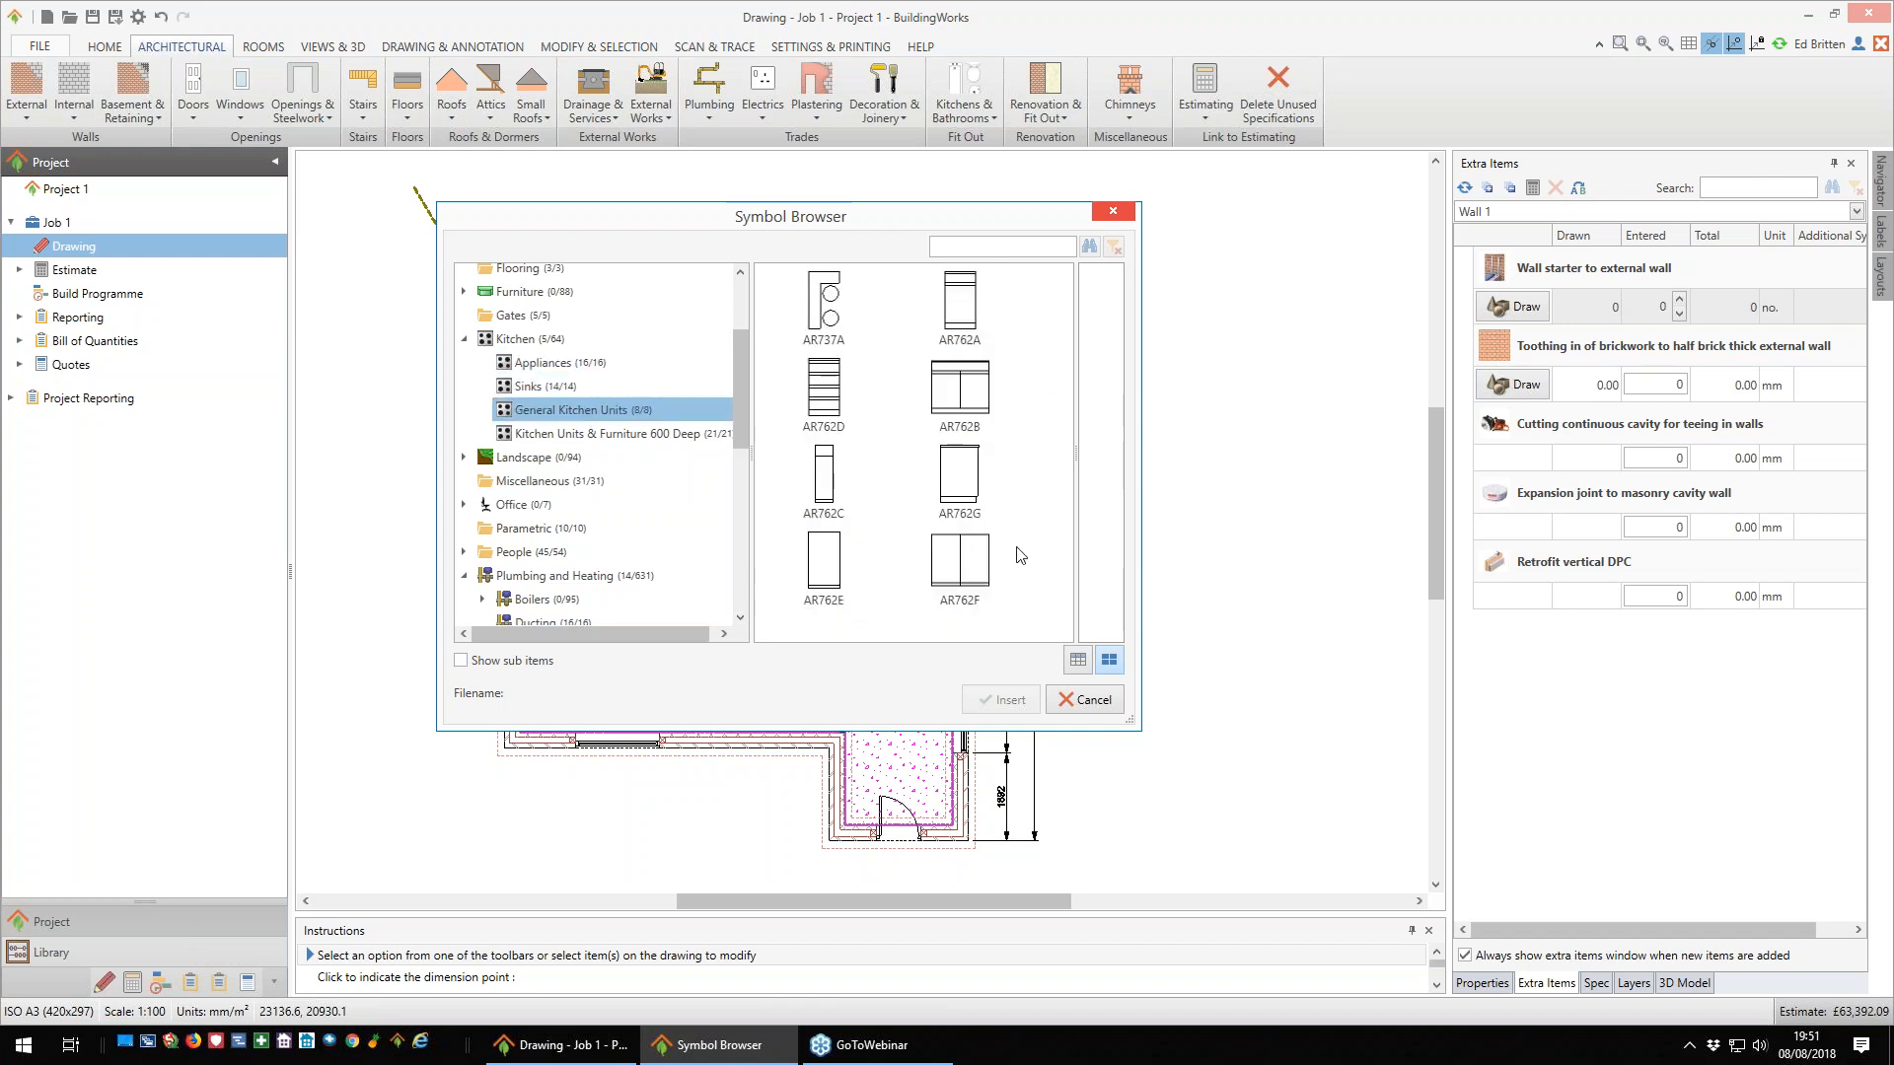
click(1103, 706)
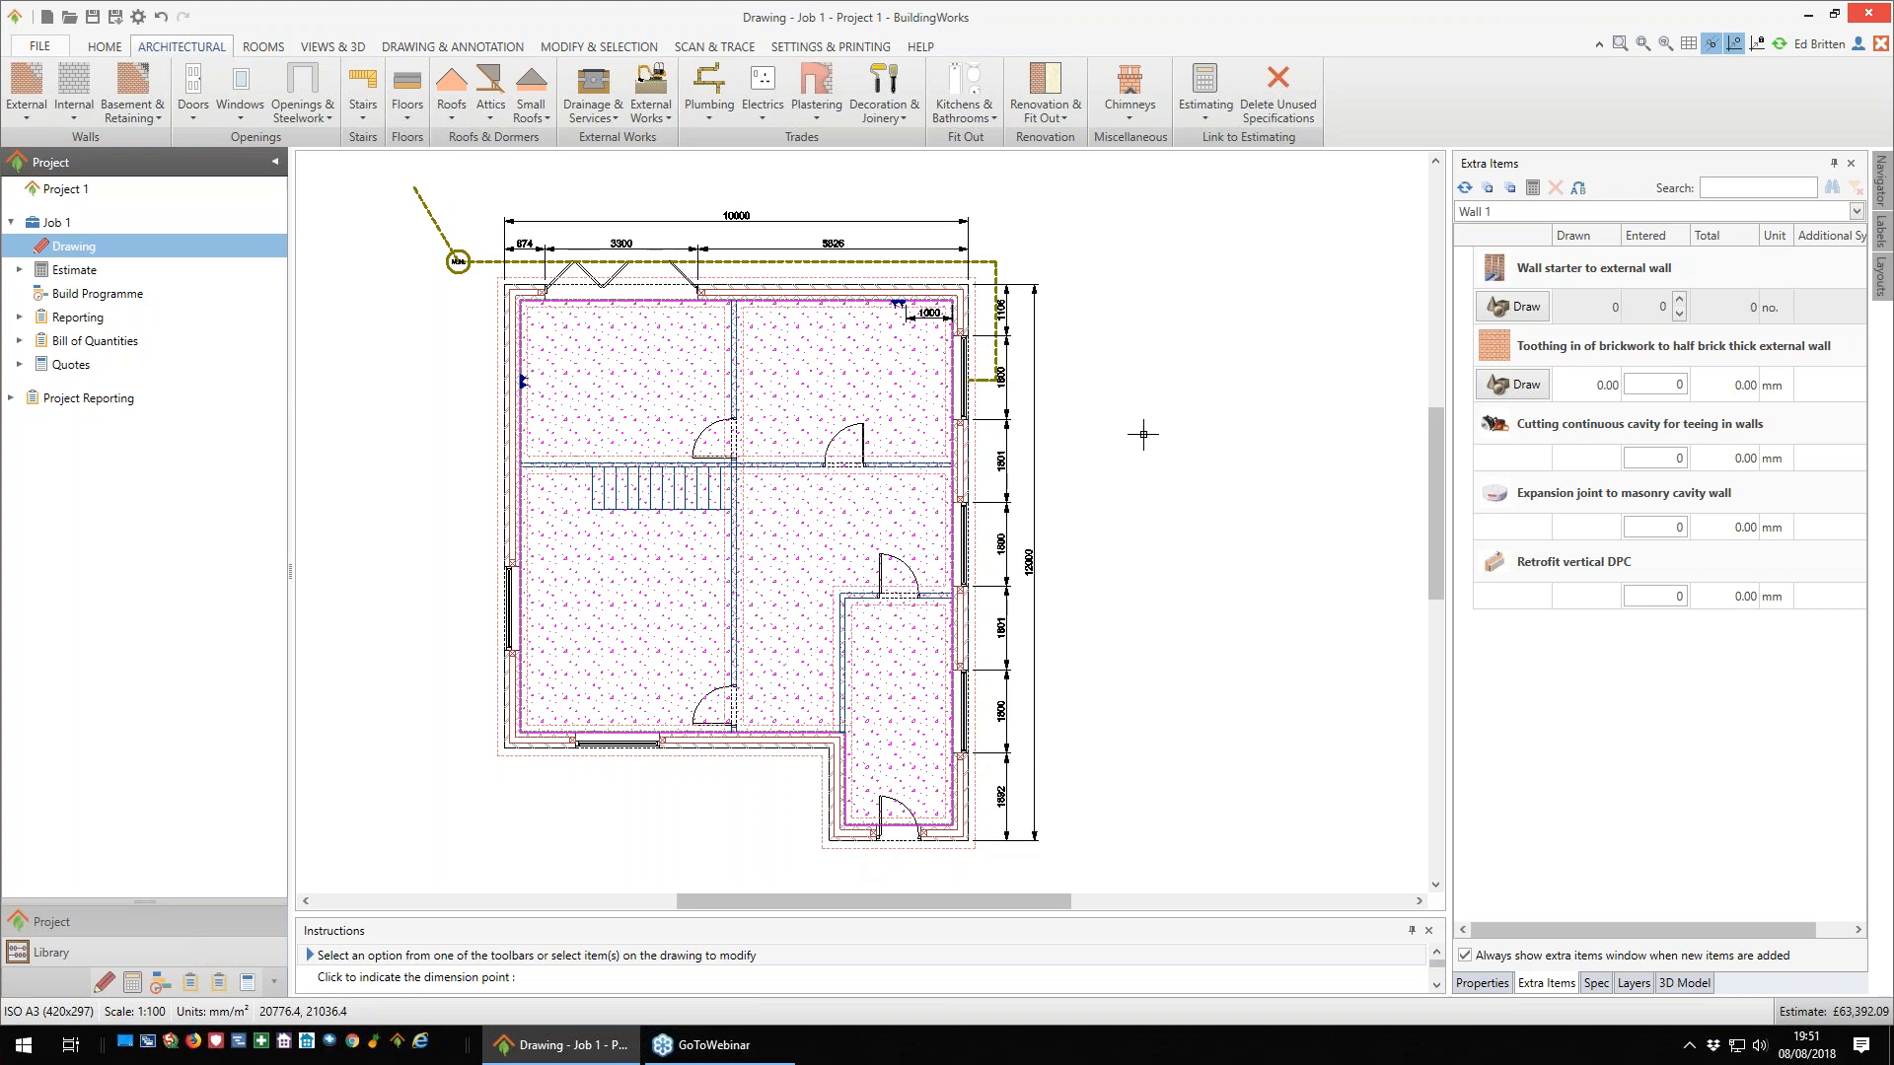
- Start a new building level named Ground Floor, keeping the default base height and level height
scroll(1143, 434, down, 1)
scroll(1124, 434, down, 1)
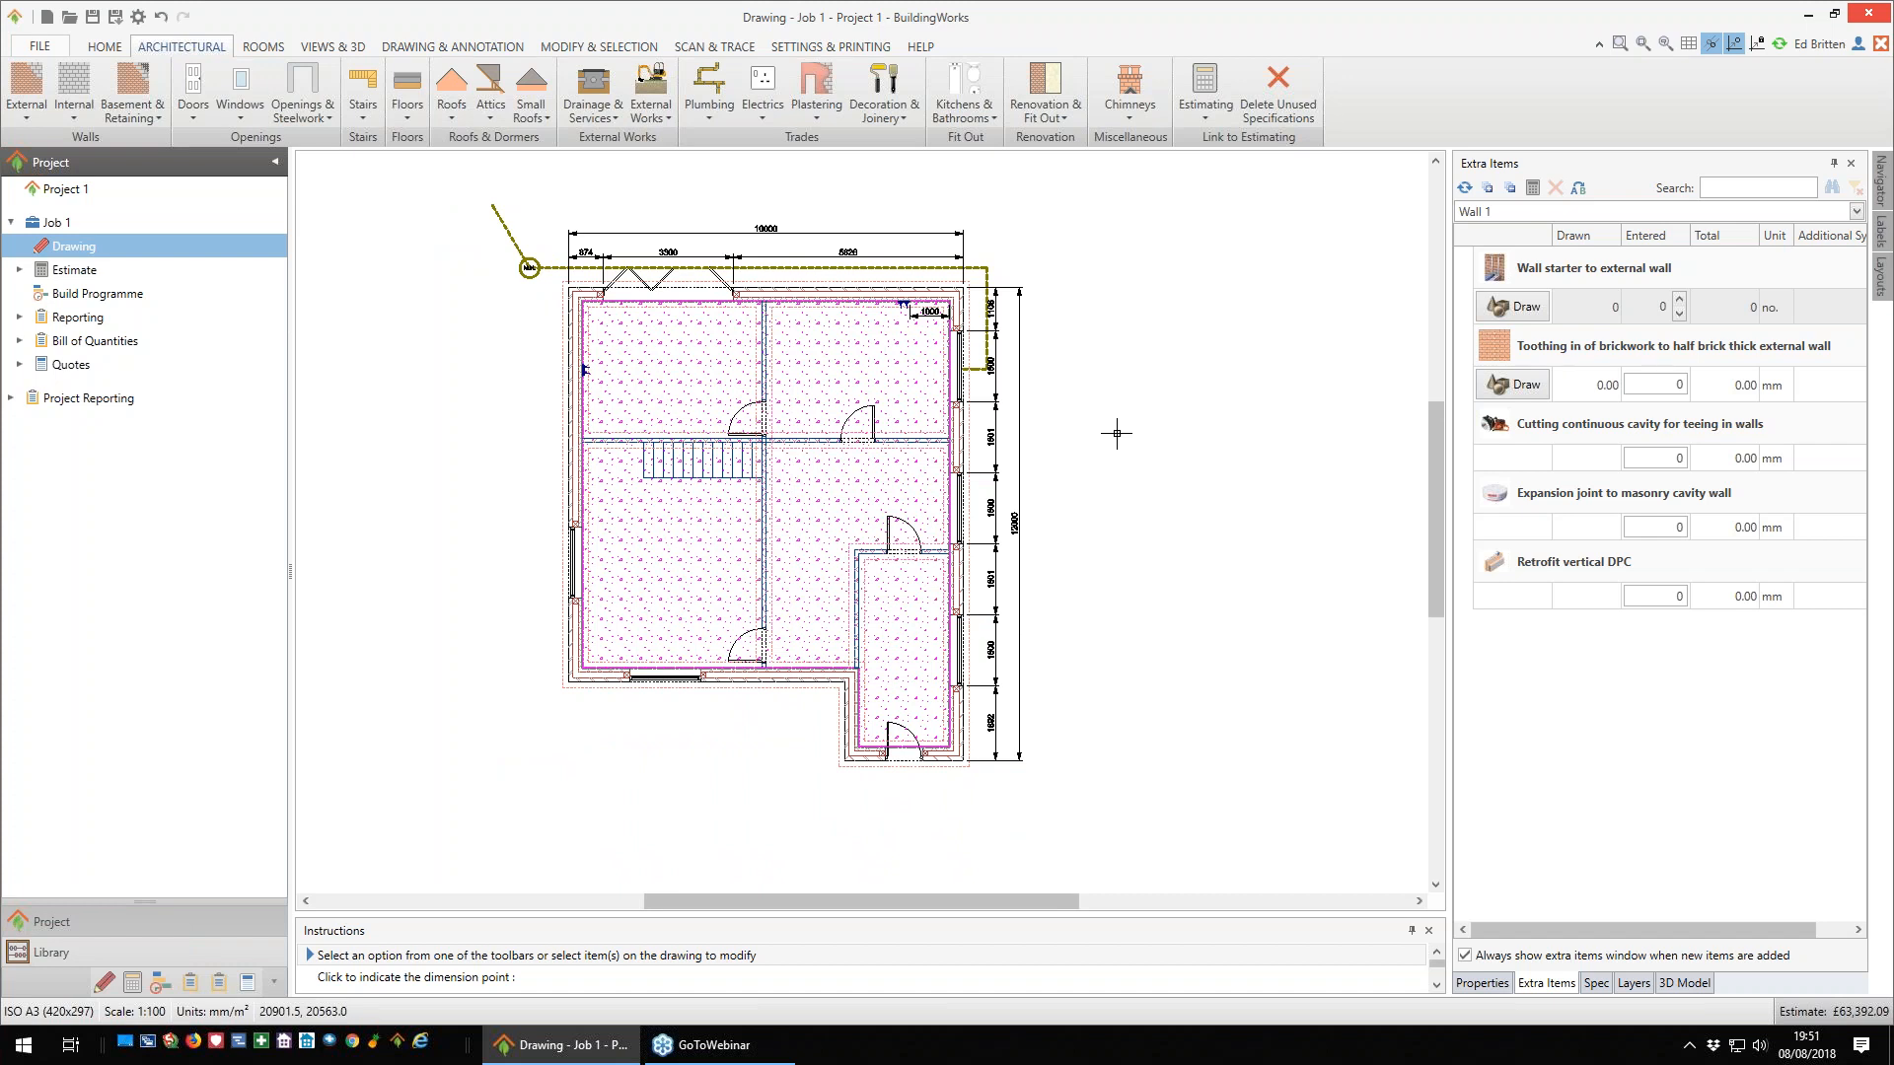
scroll(1117, 432, down, 1)
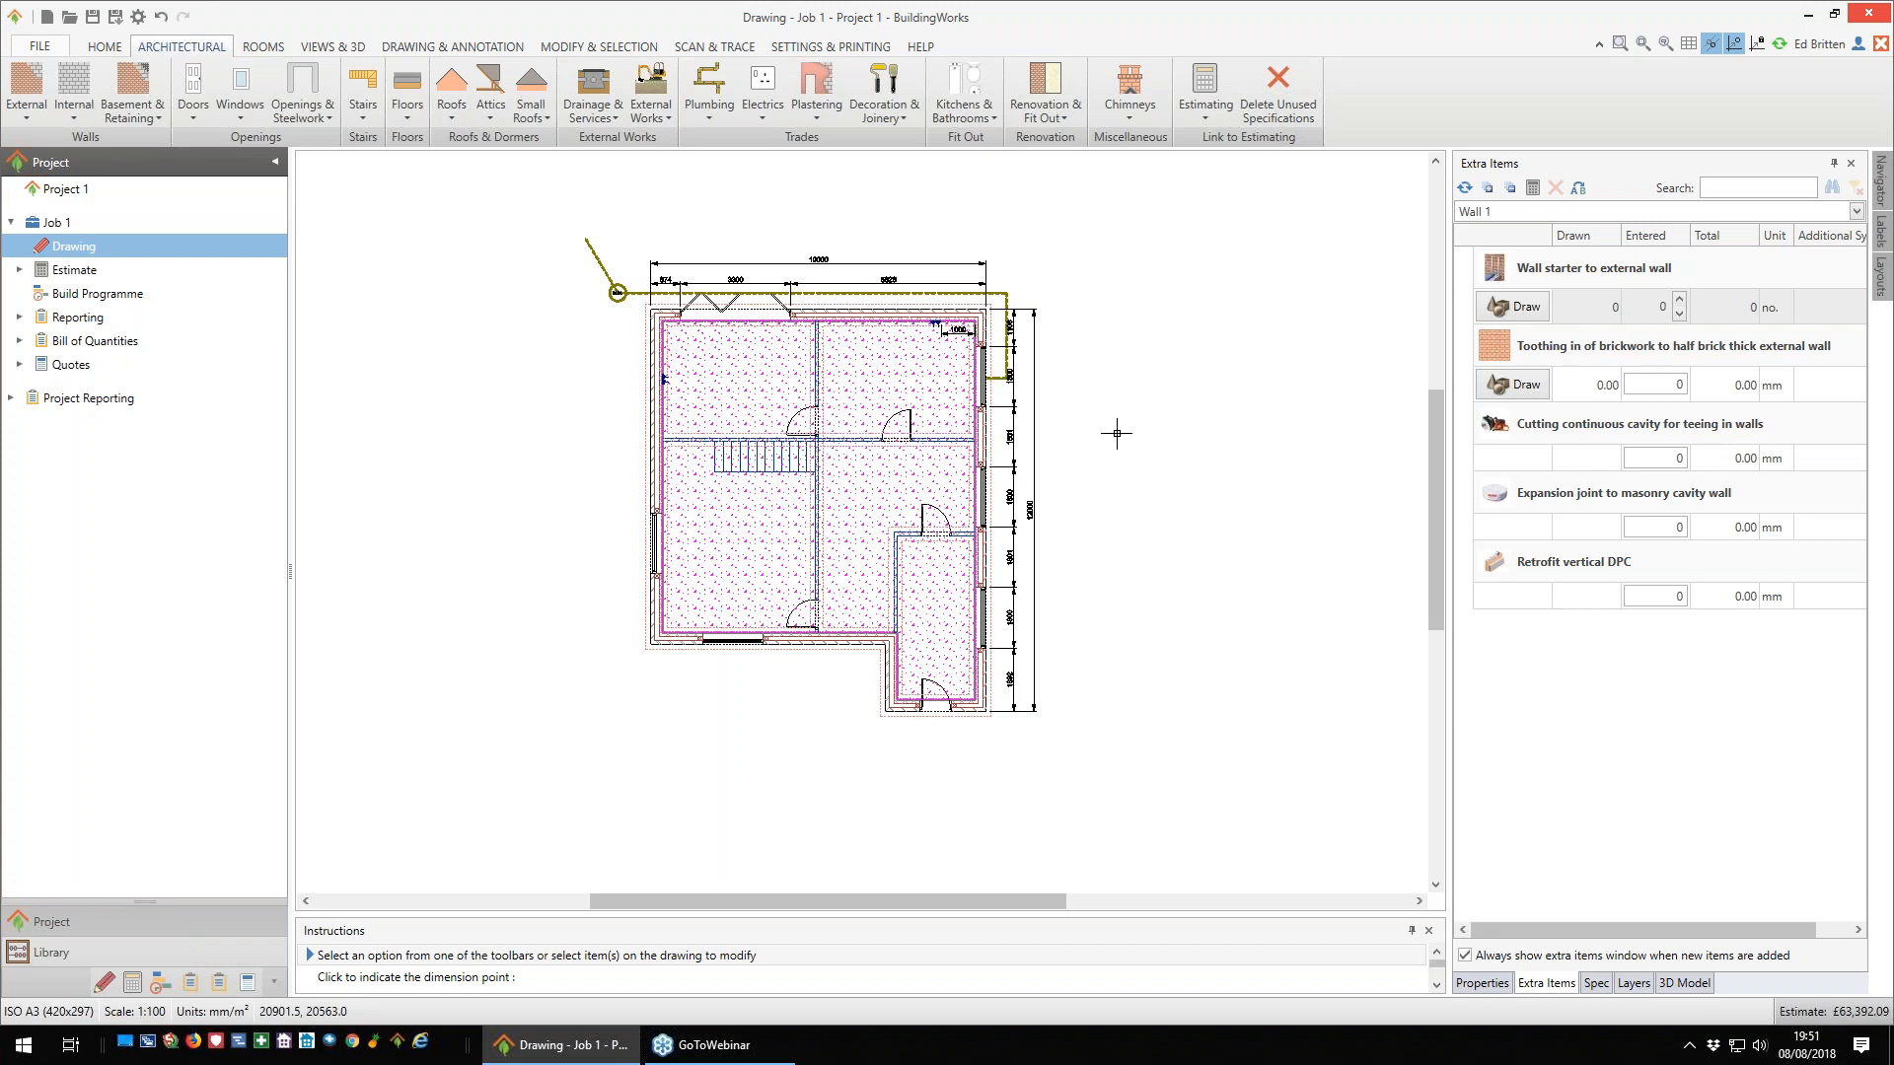
click(332, 48)
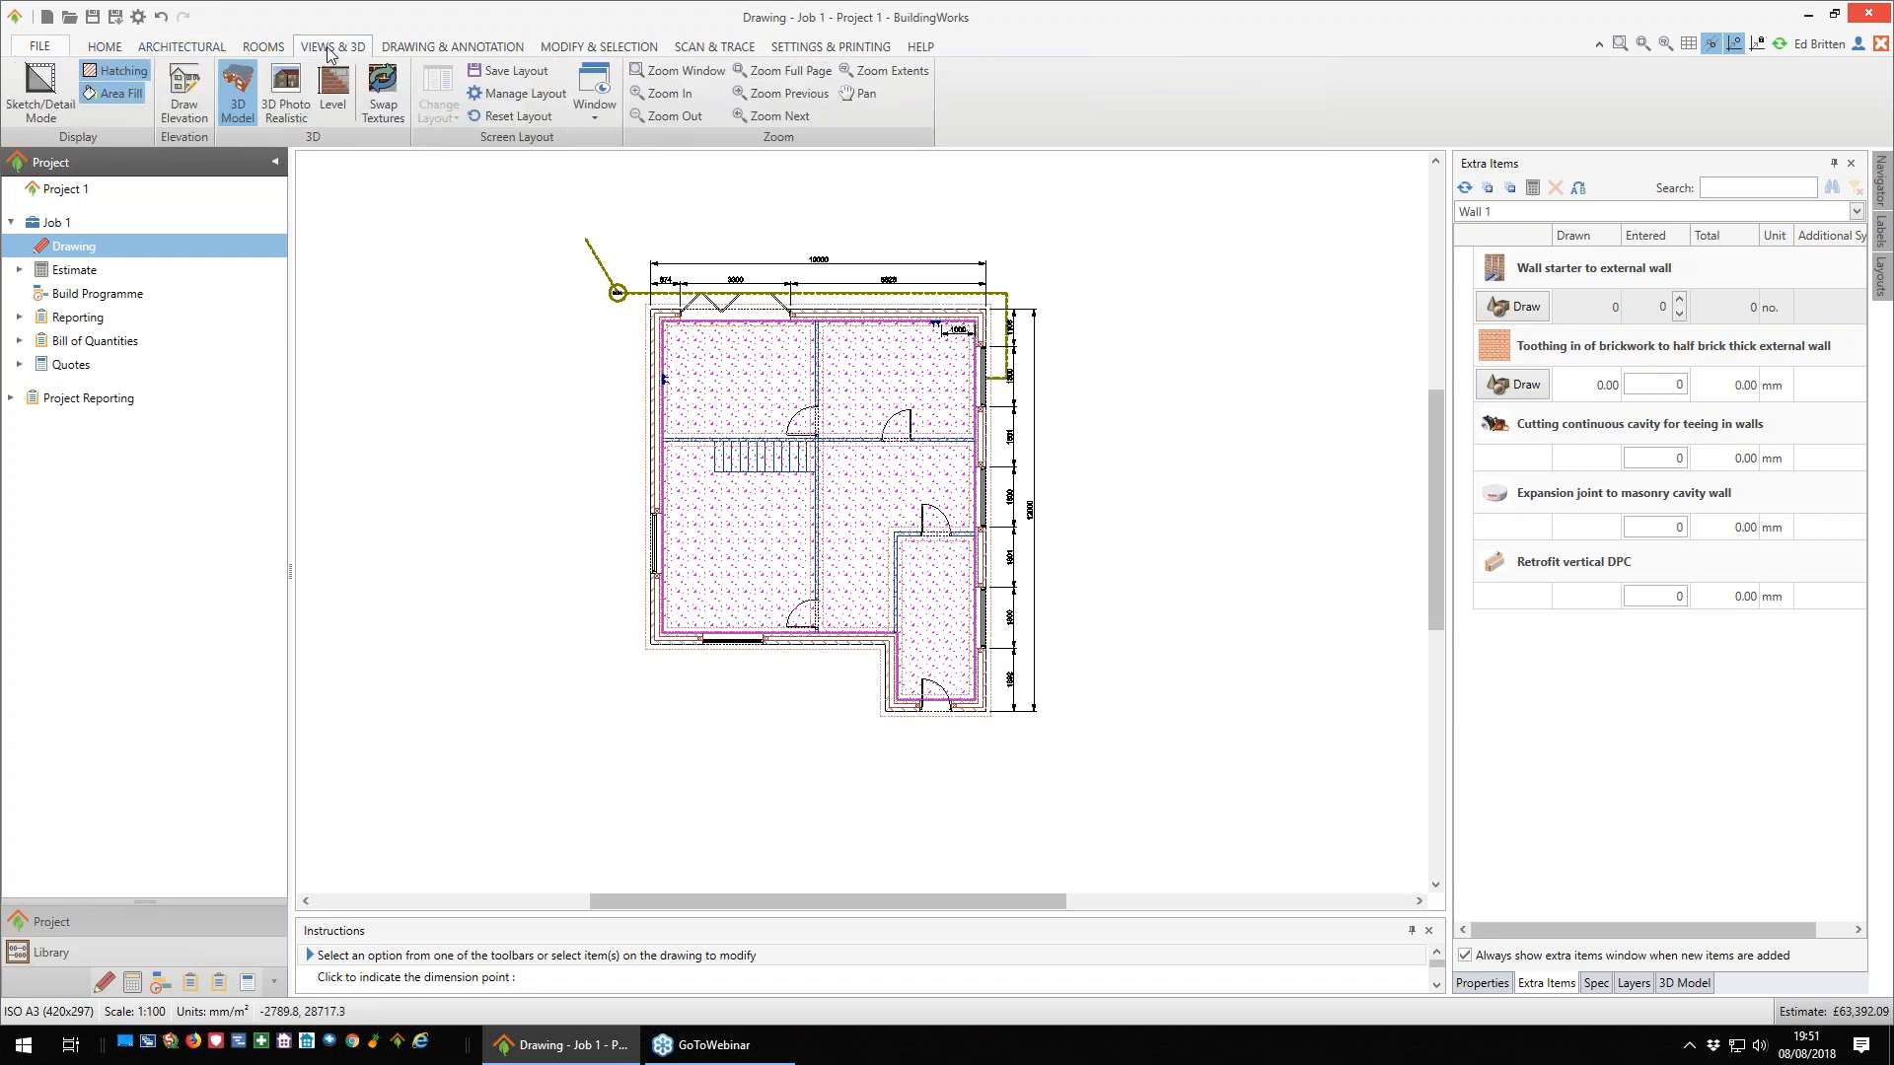
click(334, 99)
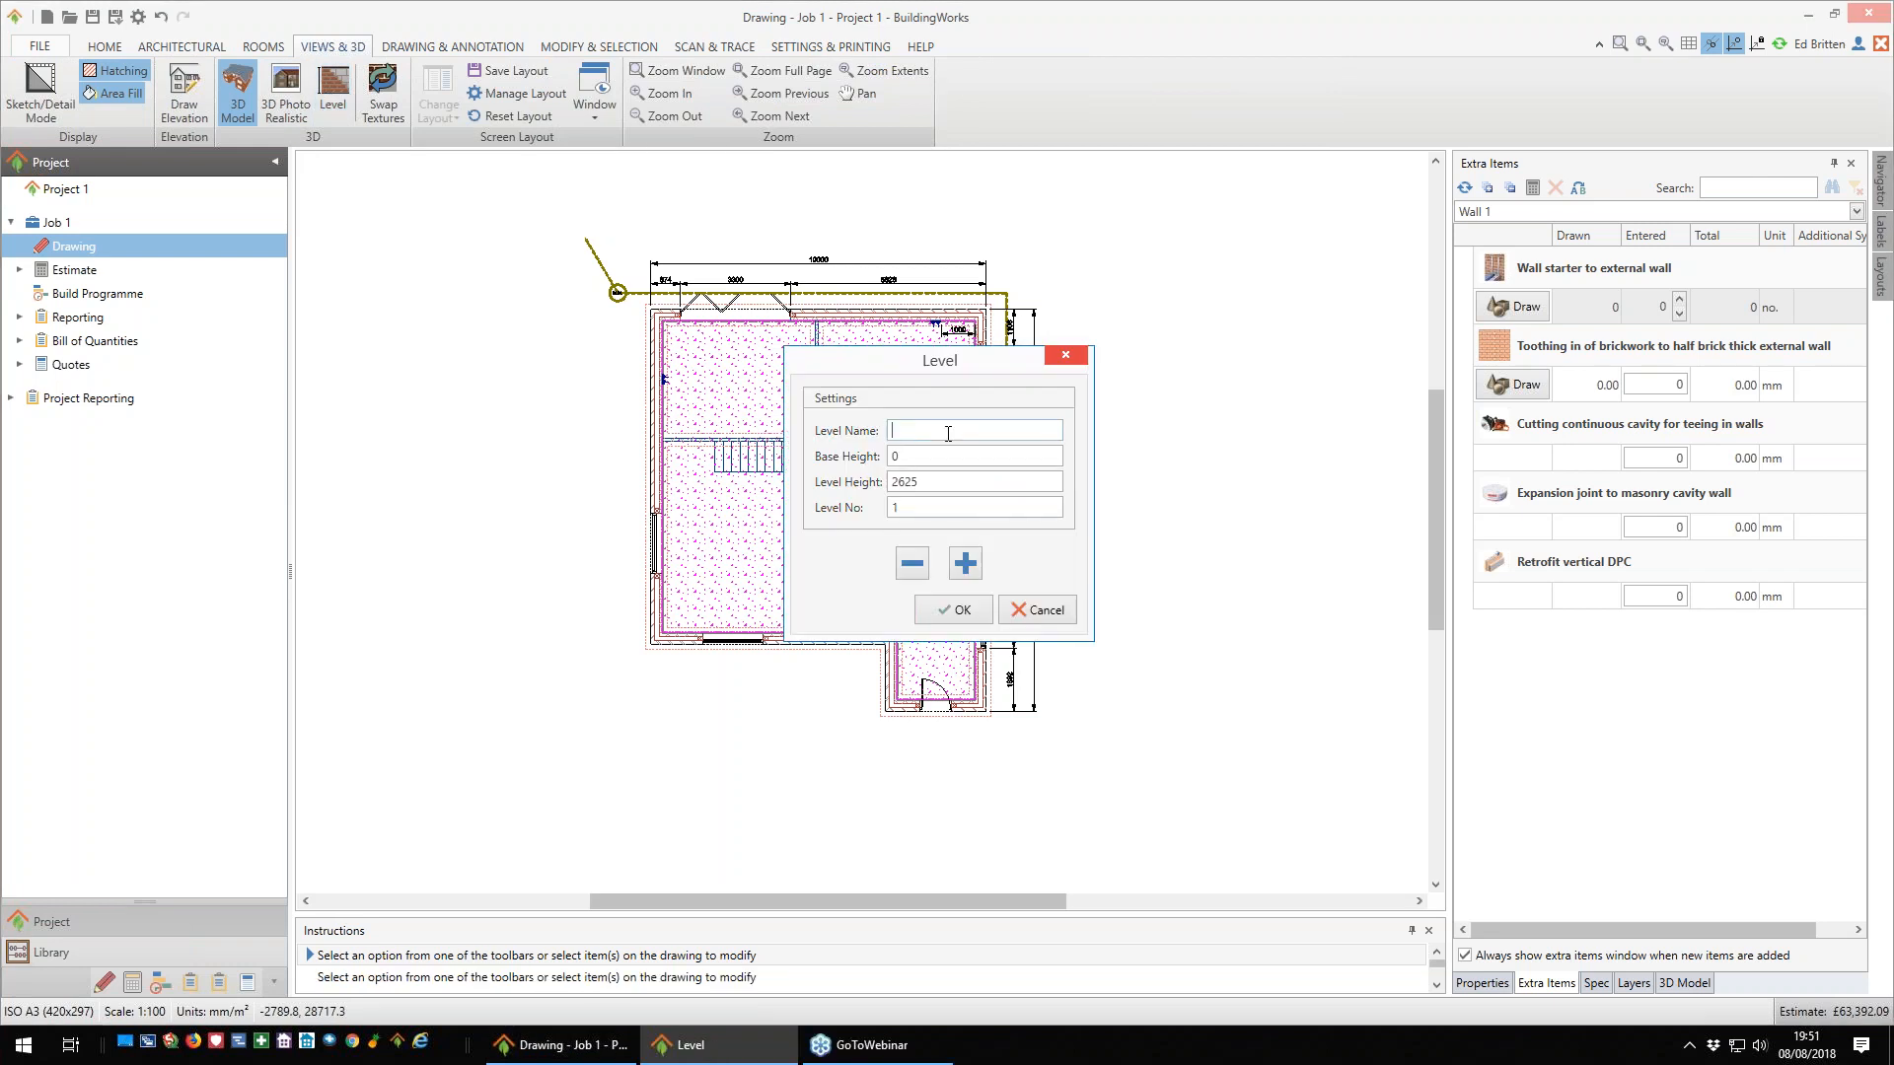
text(Ground Floor)
click(953, 610)
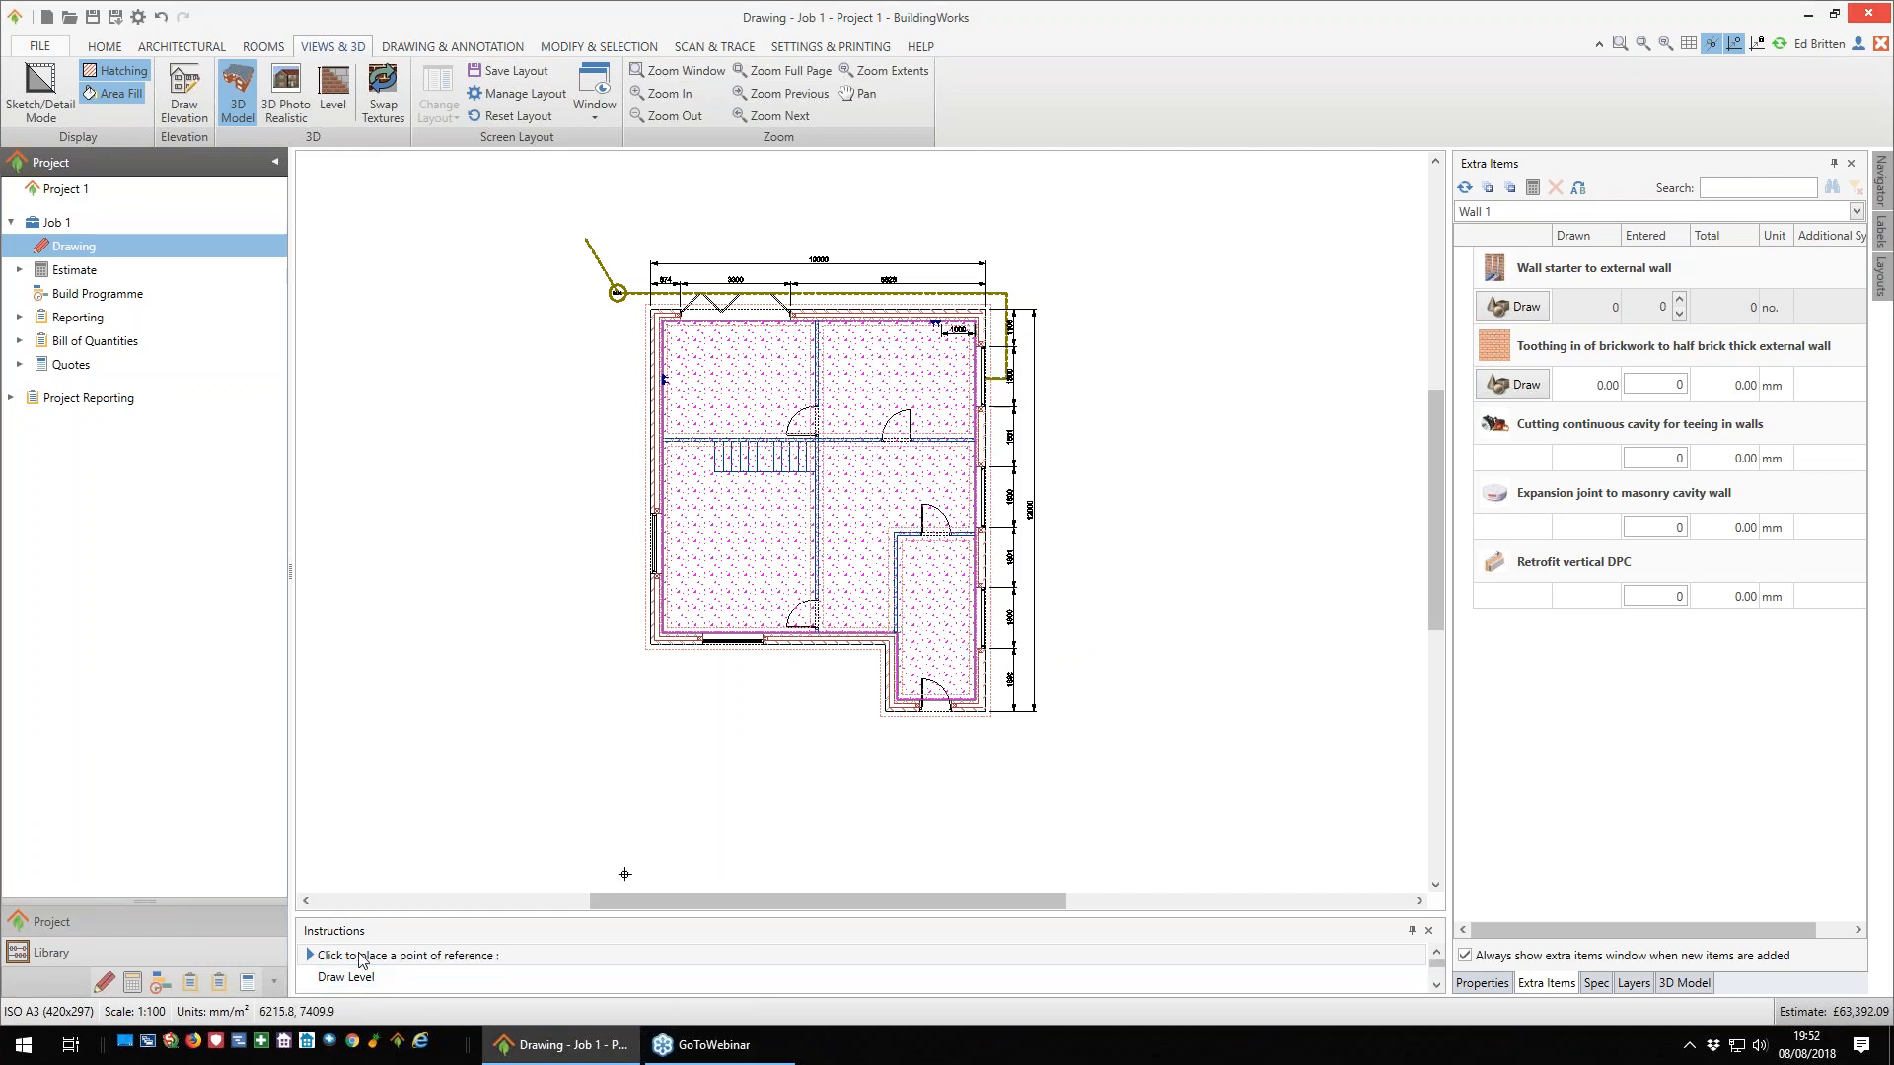
- Place the level's reference point on the lower-left external wall corner and draw its boundary box around the whole dimensioned plan
scroll(677, 671, up, 3)
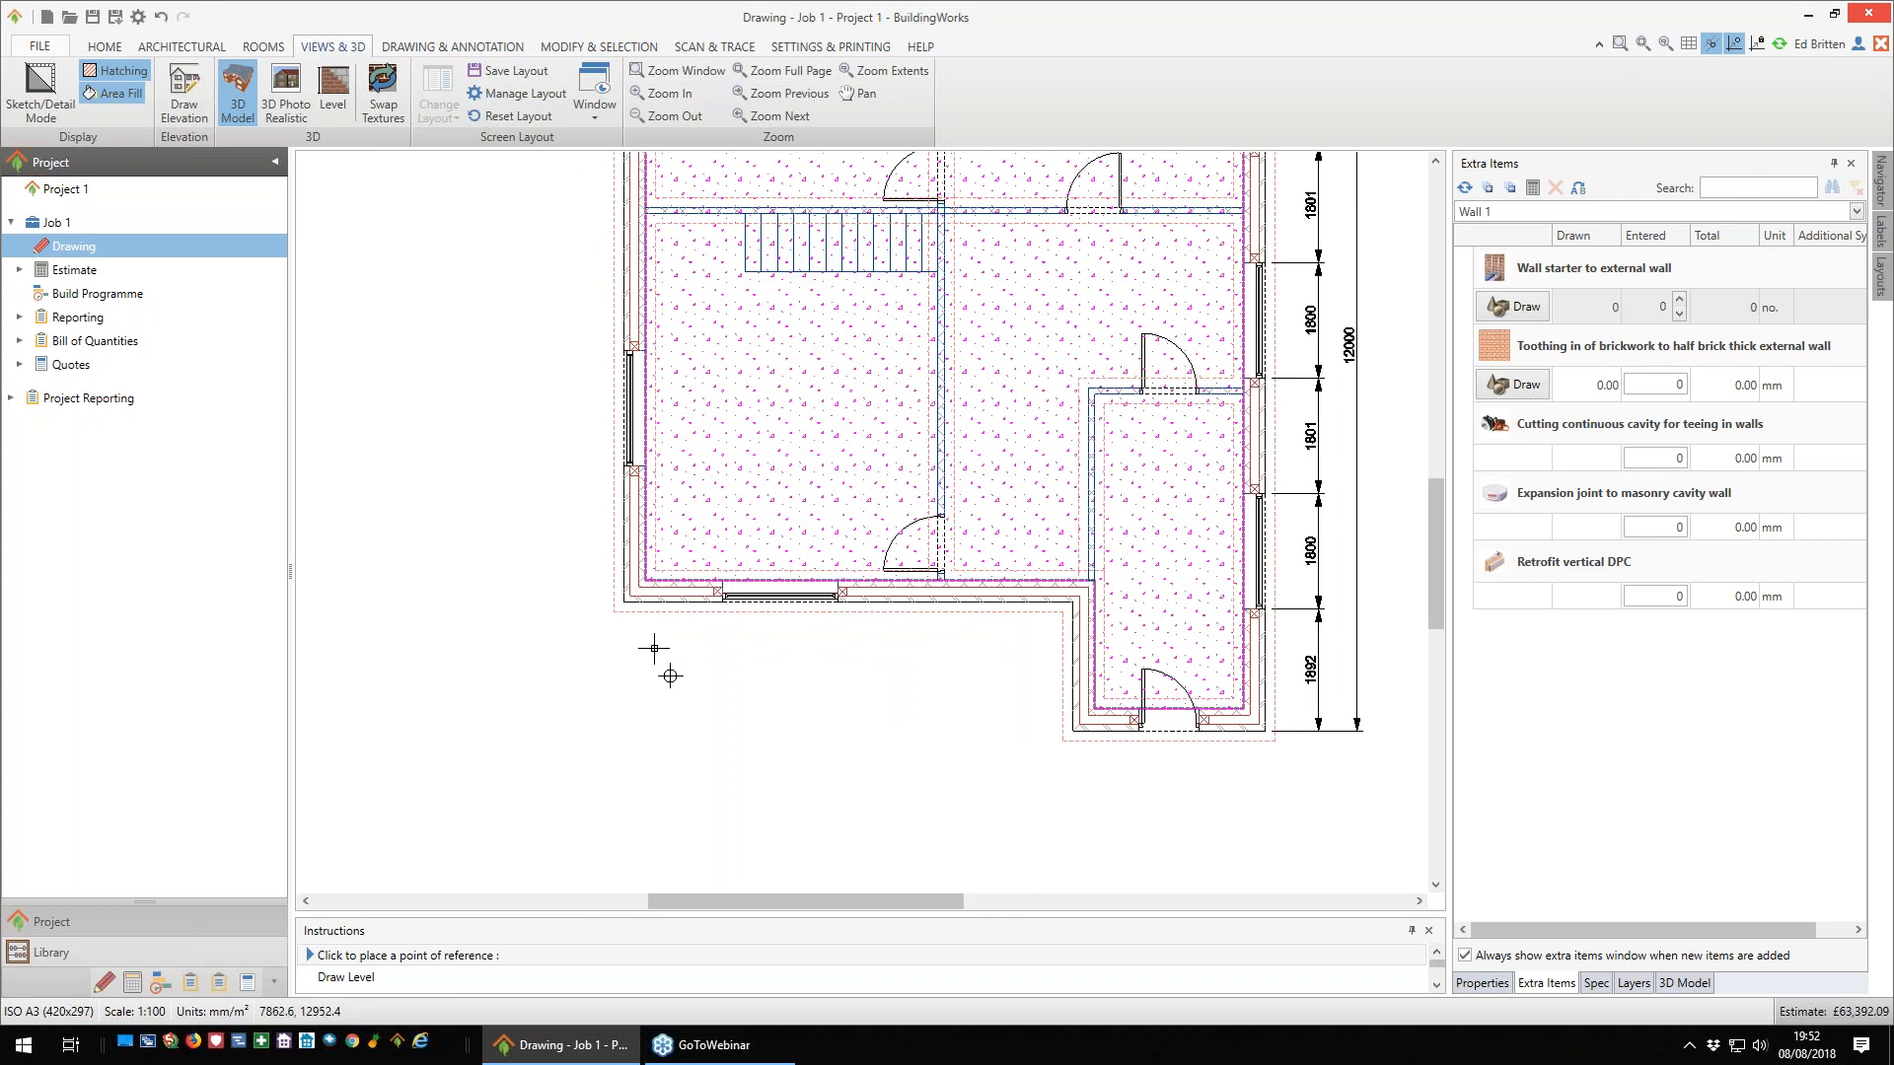
click(624, 601)
scroll(624, 603, down, 4)
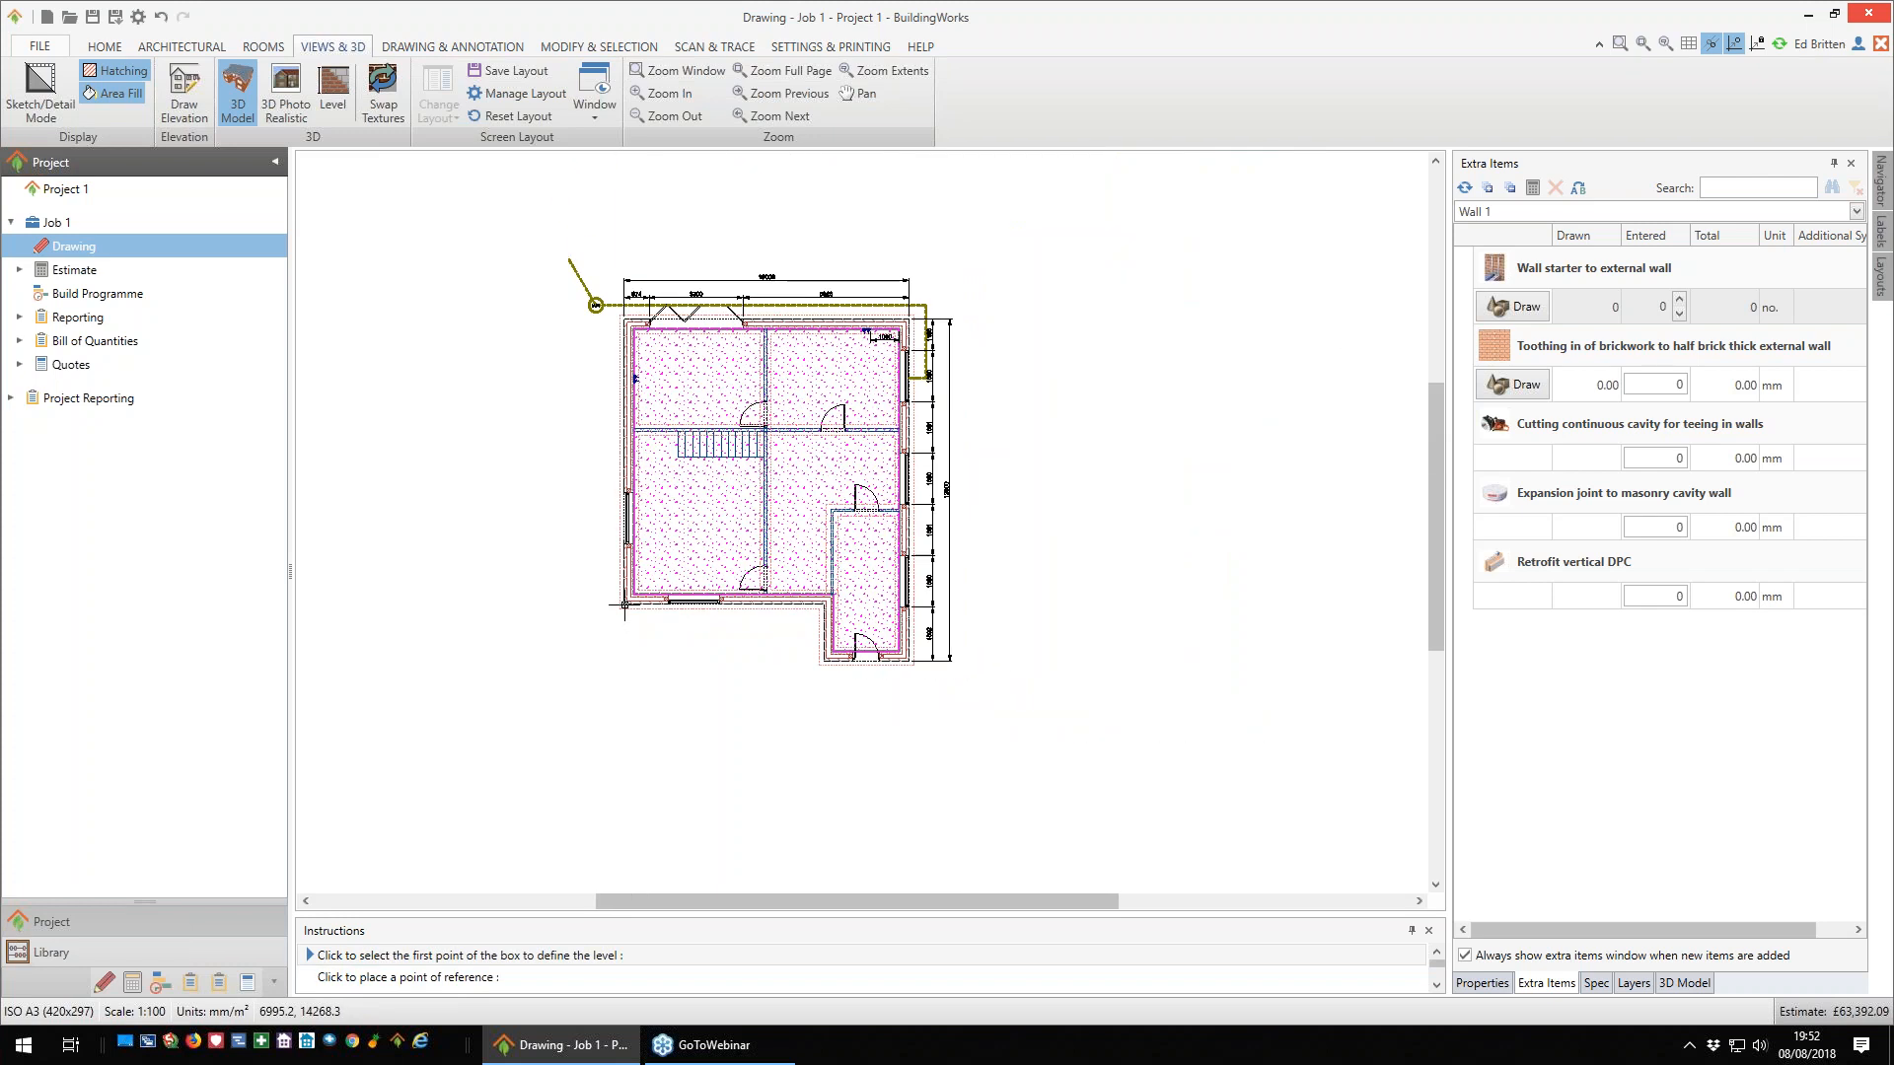
click(478, 204)
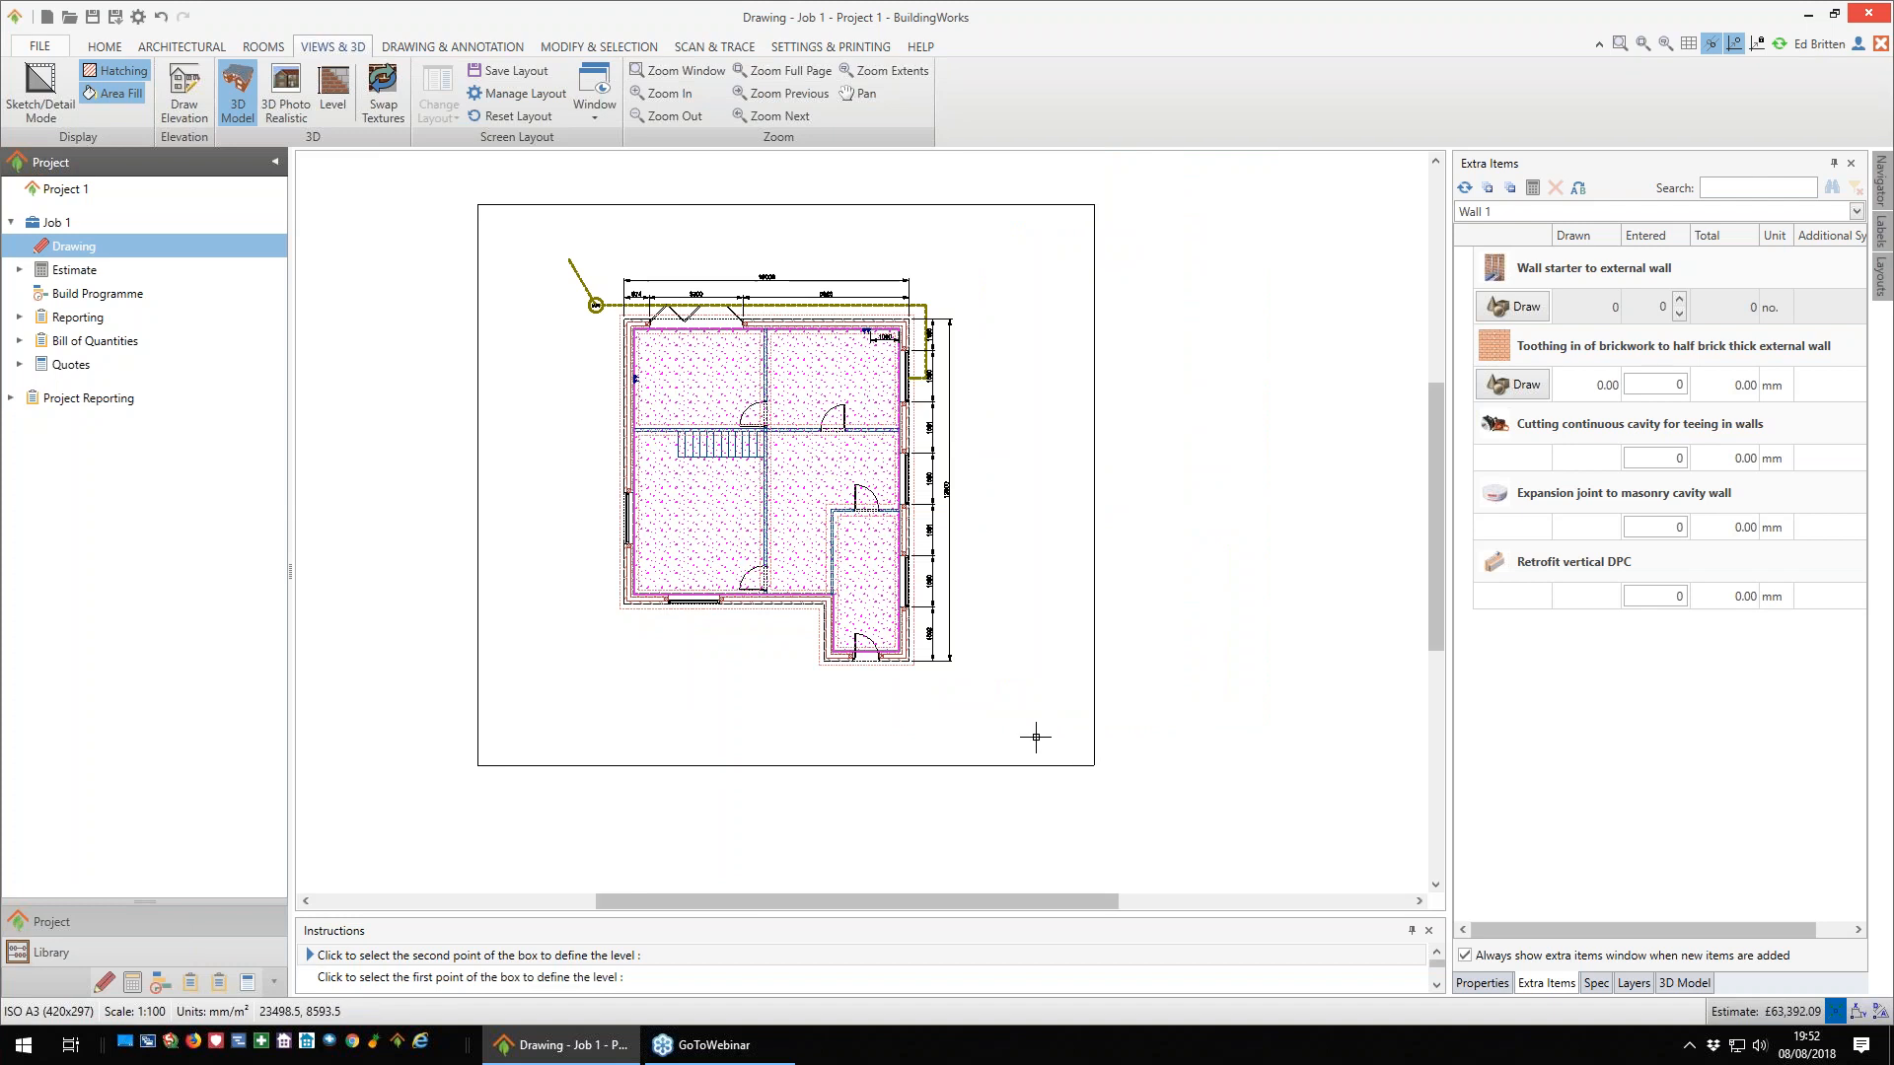
click(1025, 644)
middle_drag(1099, 583, 951, 558)
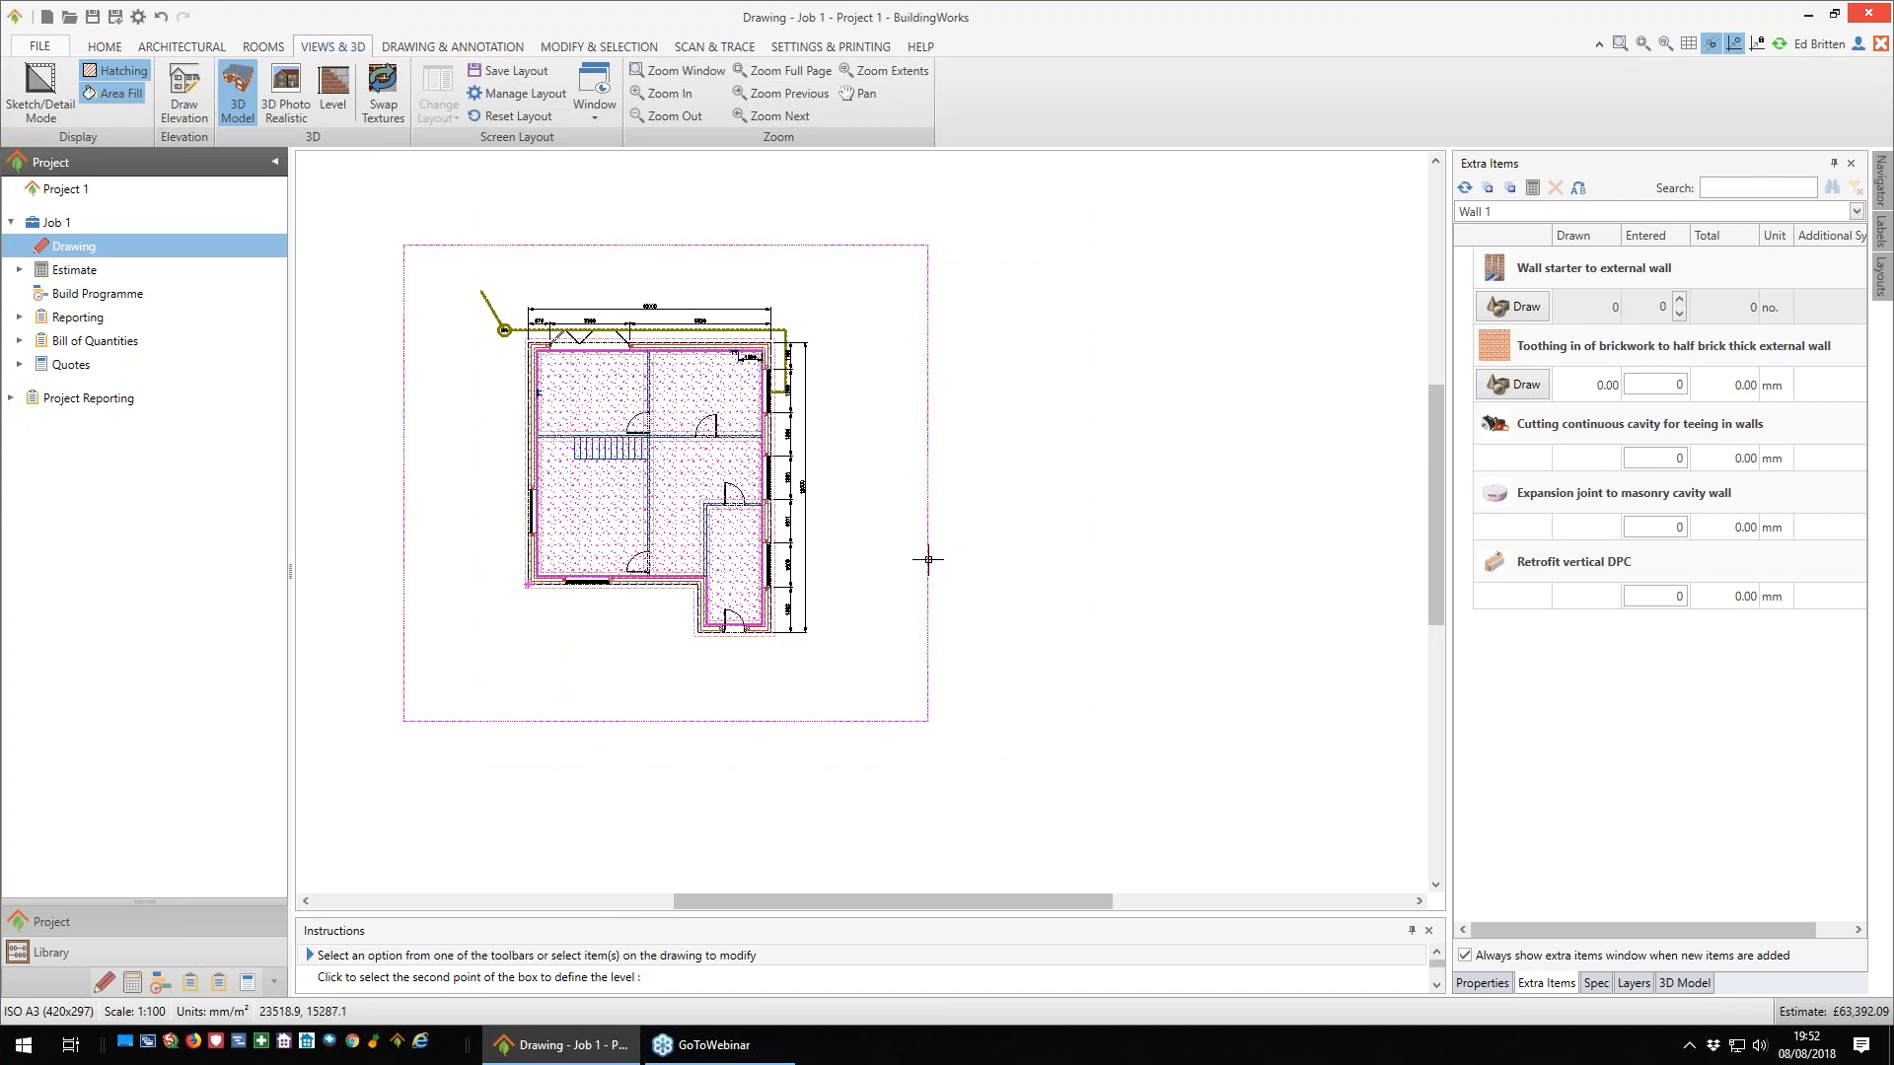
- Copy the Ground Floor level to the space on its right and name the new level First Floor
click(928, 559)
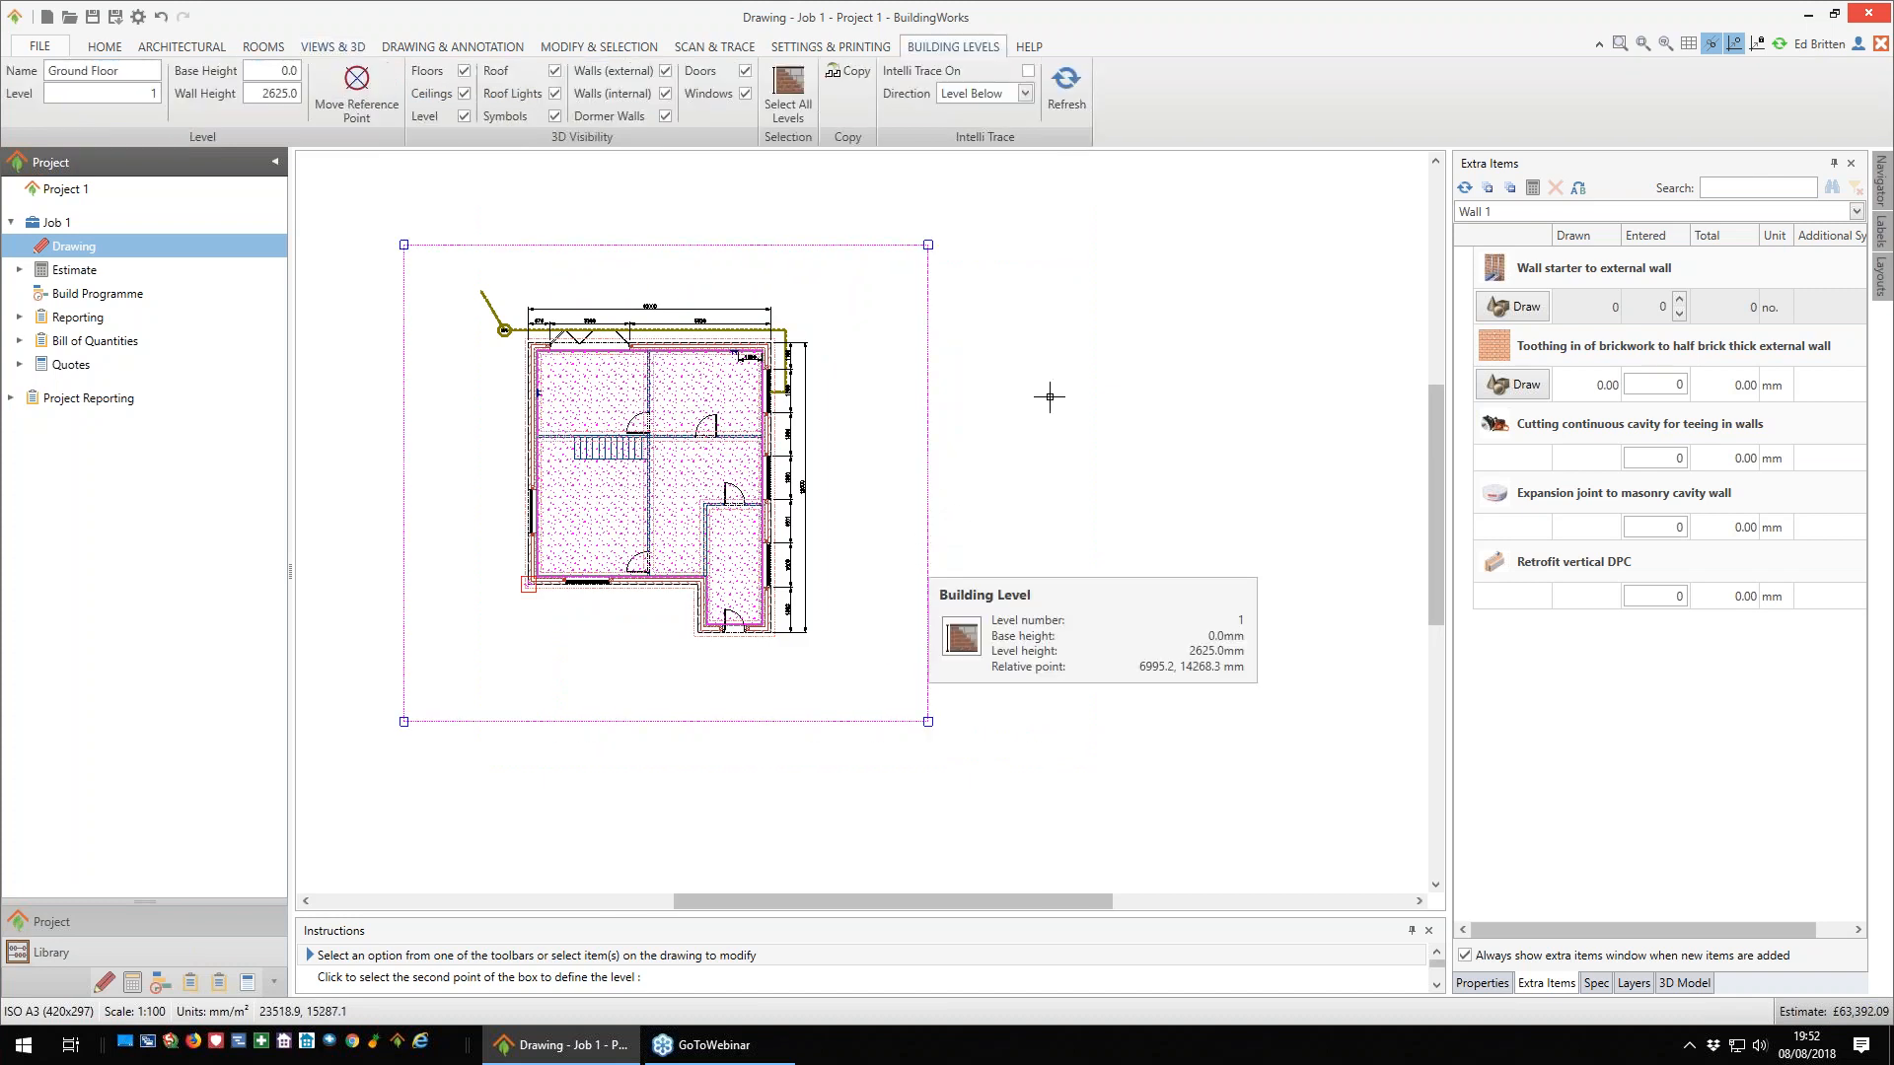
click(842, 76)
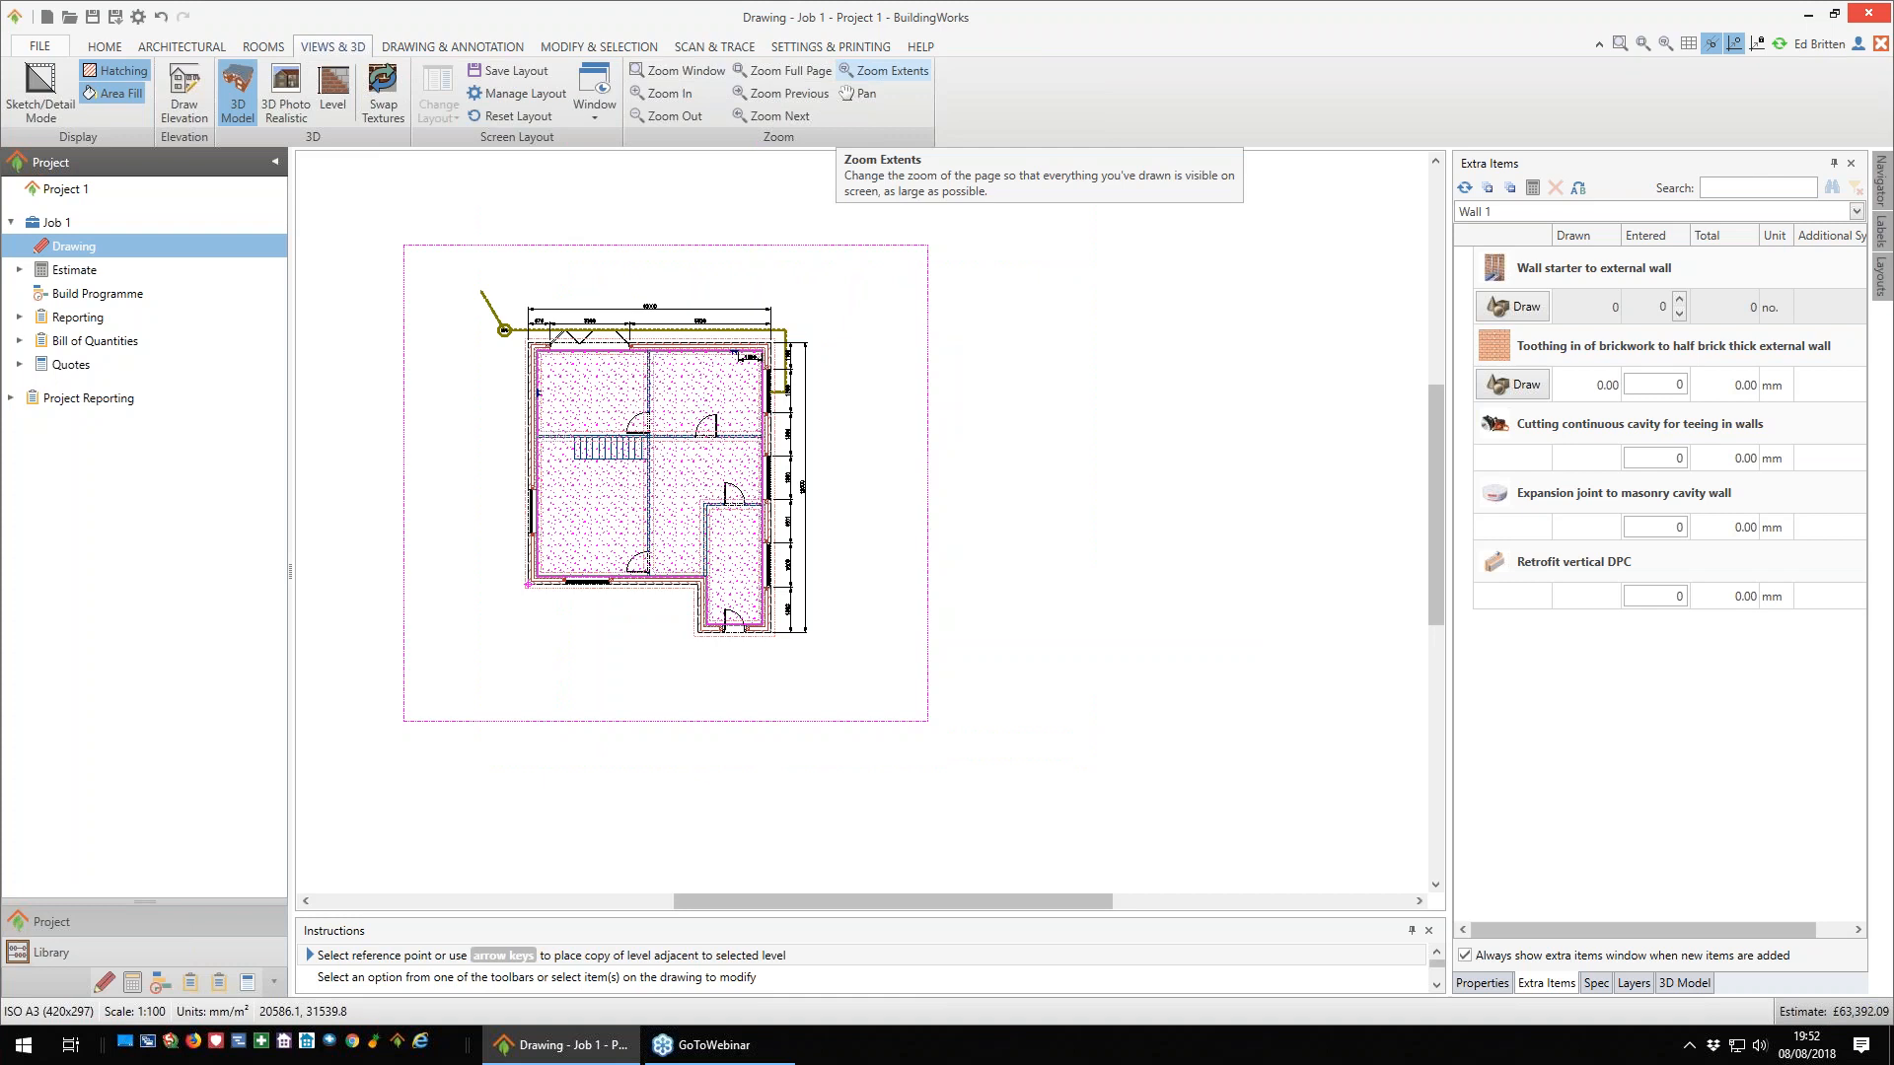
click(872, 685)
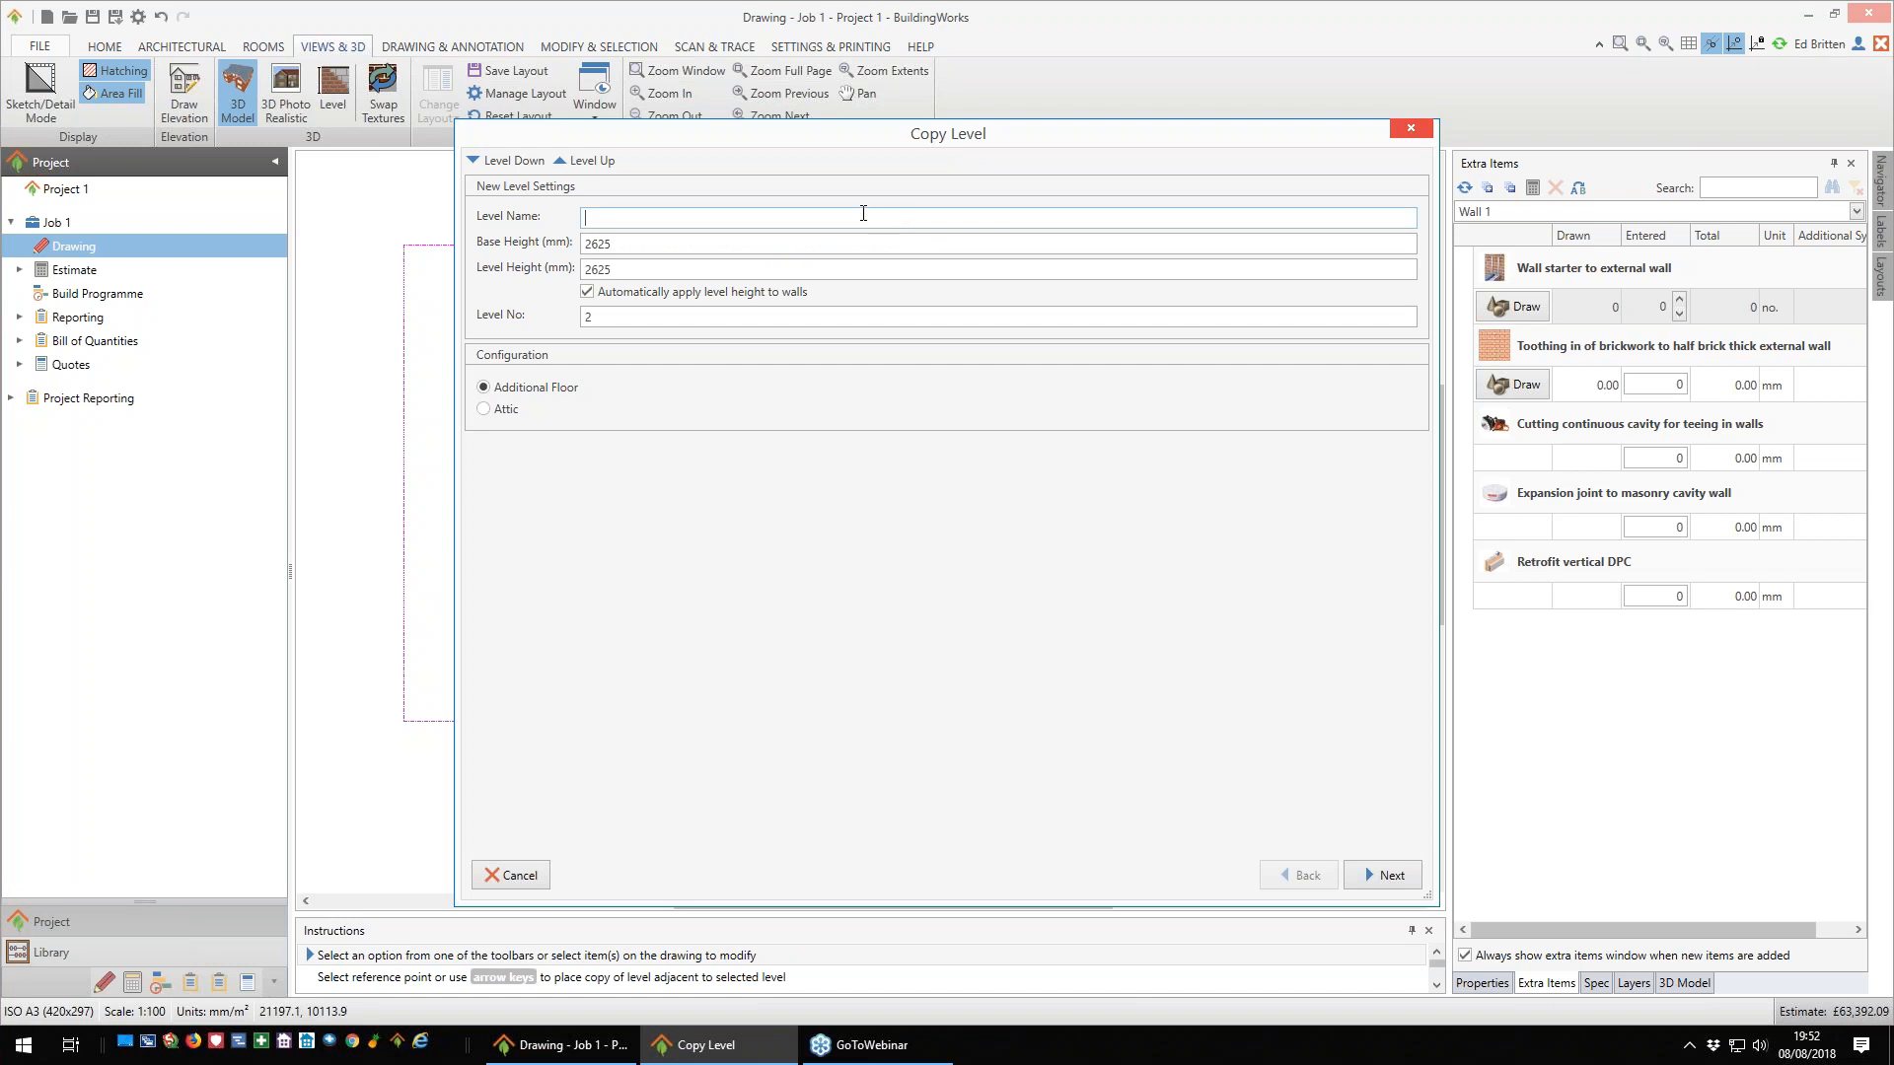
text(First Fllor)
key(BackSpace)
key(BackSpace)
key(BackSpace)
text(oor)
- Set the new level's height to 2400 mm, keep it as an Additional Floor and complete the copy with the default element selection
double_click(600, 269)
text(2400)
text(.)
click(500, 414)
click(487, 389)
click(1392, 876)
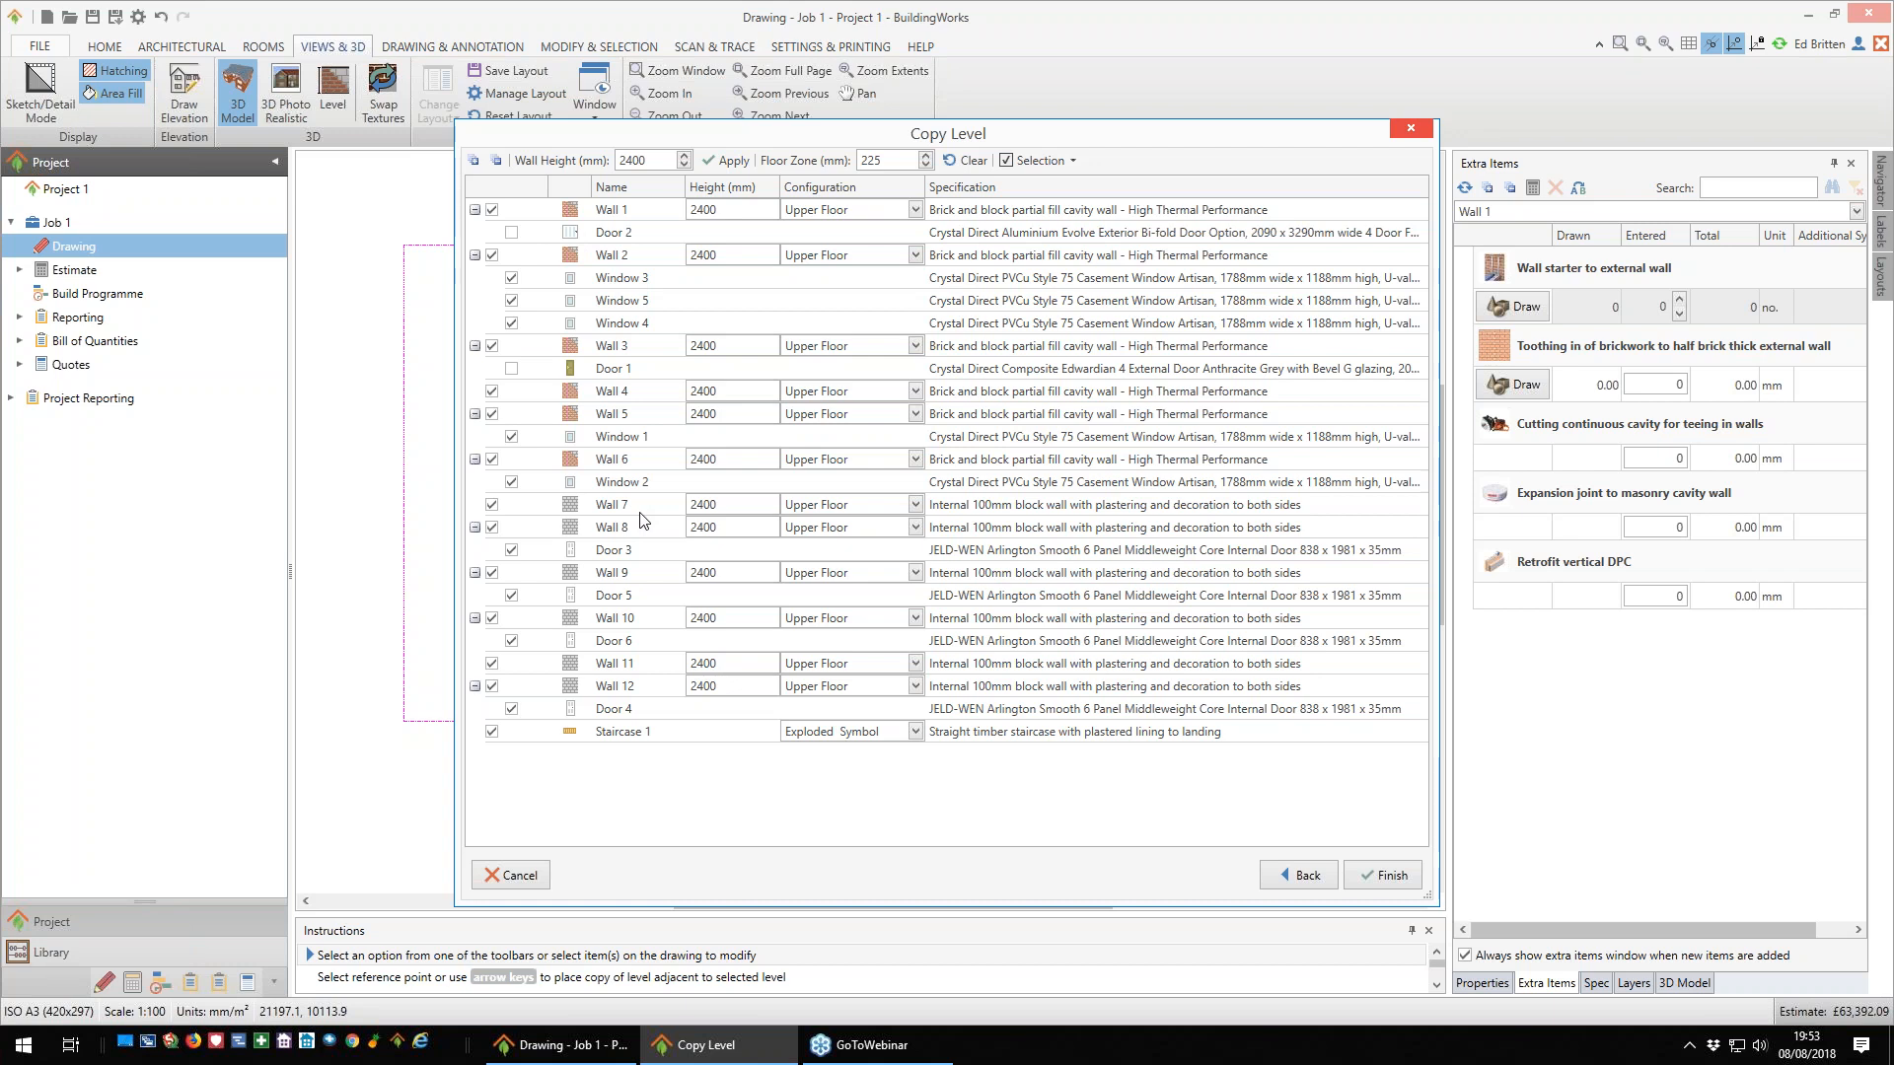
click(1394, 881)
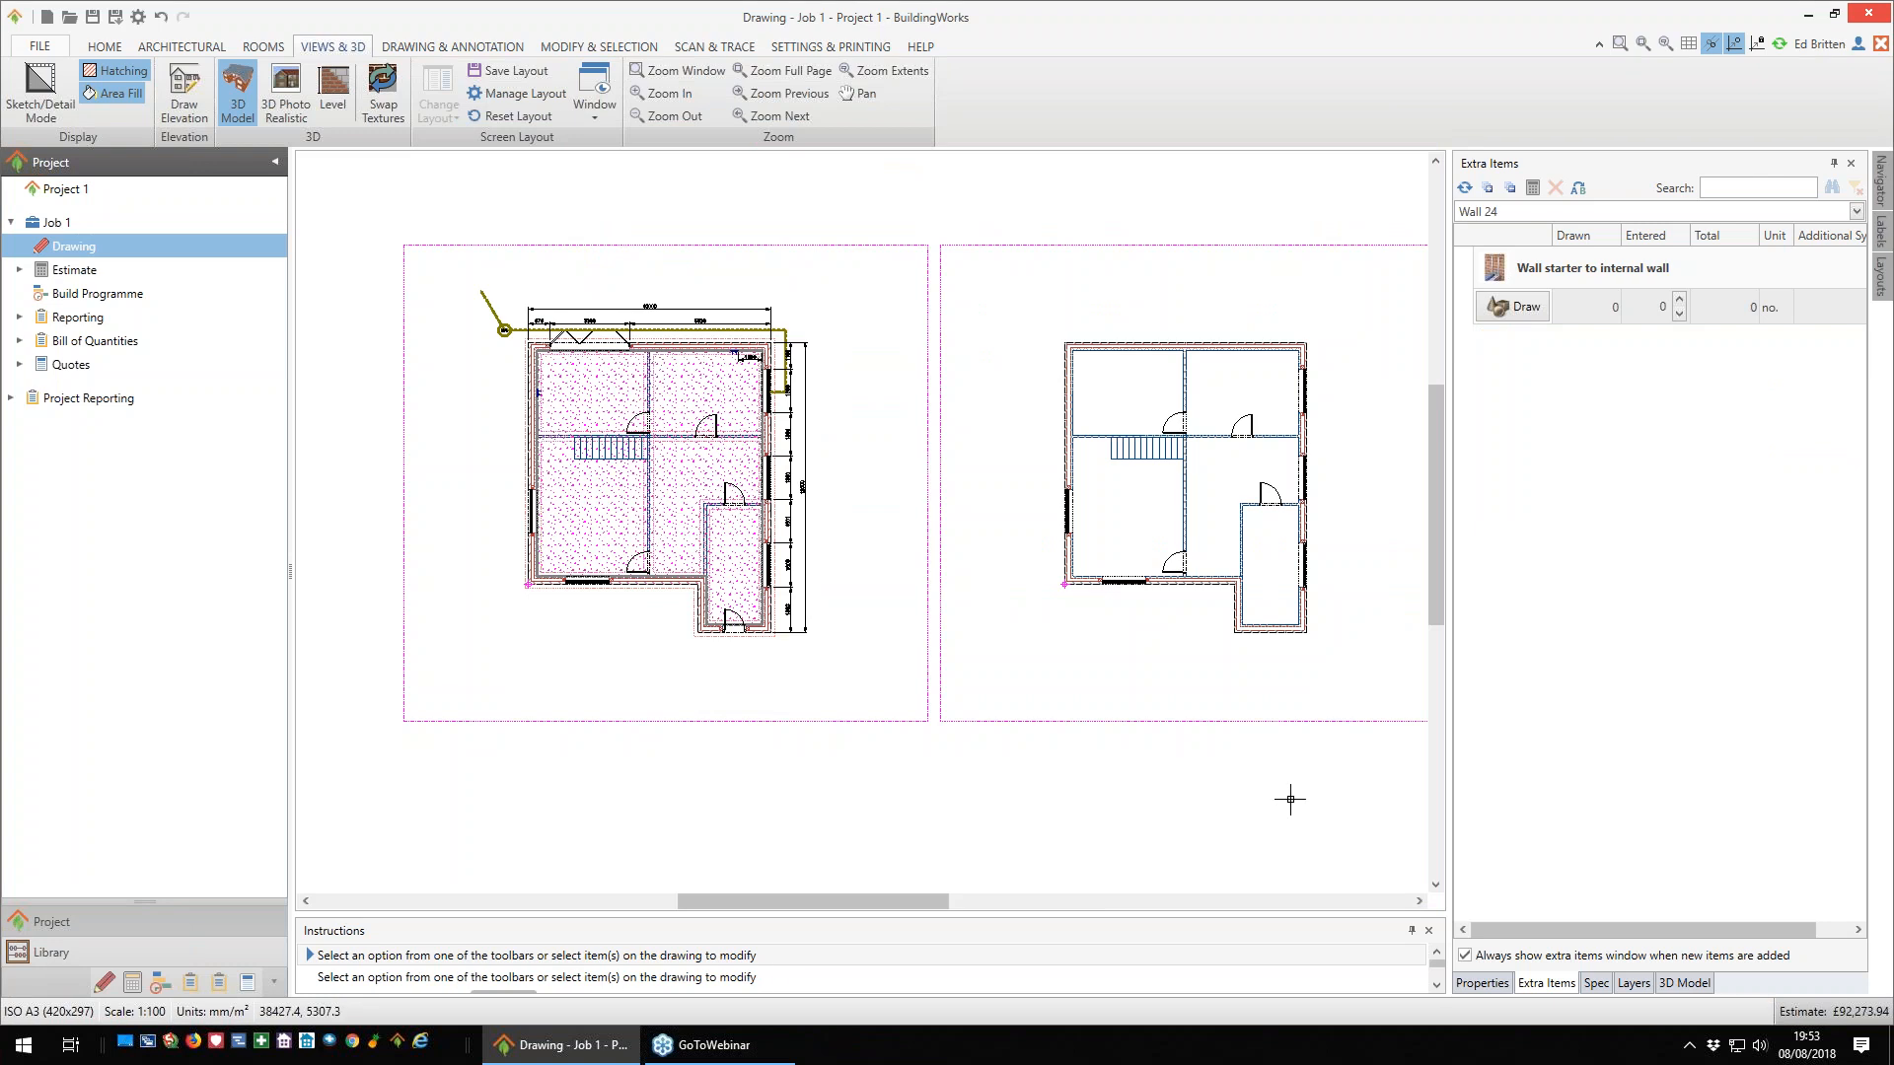
- Inspect the two-storey building in the 3D model and return to the drawing properties
middle_drag(1289, 794, 1081, 774)
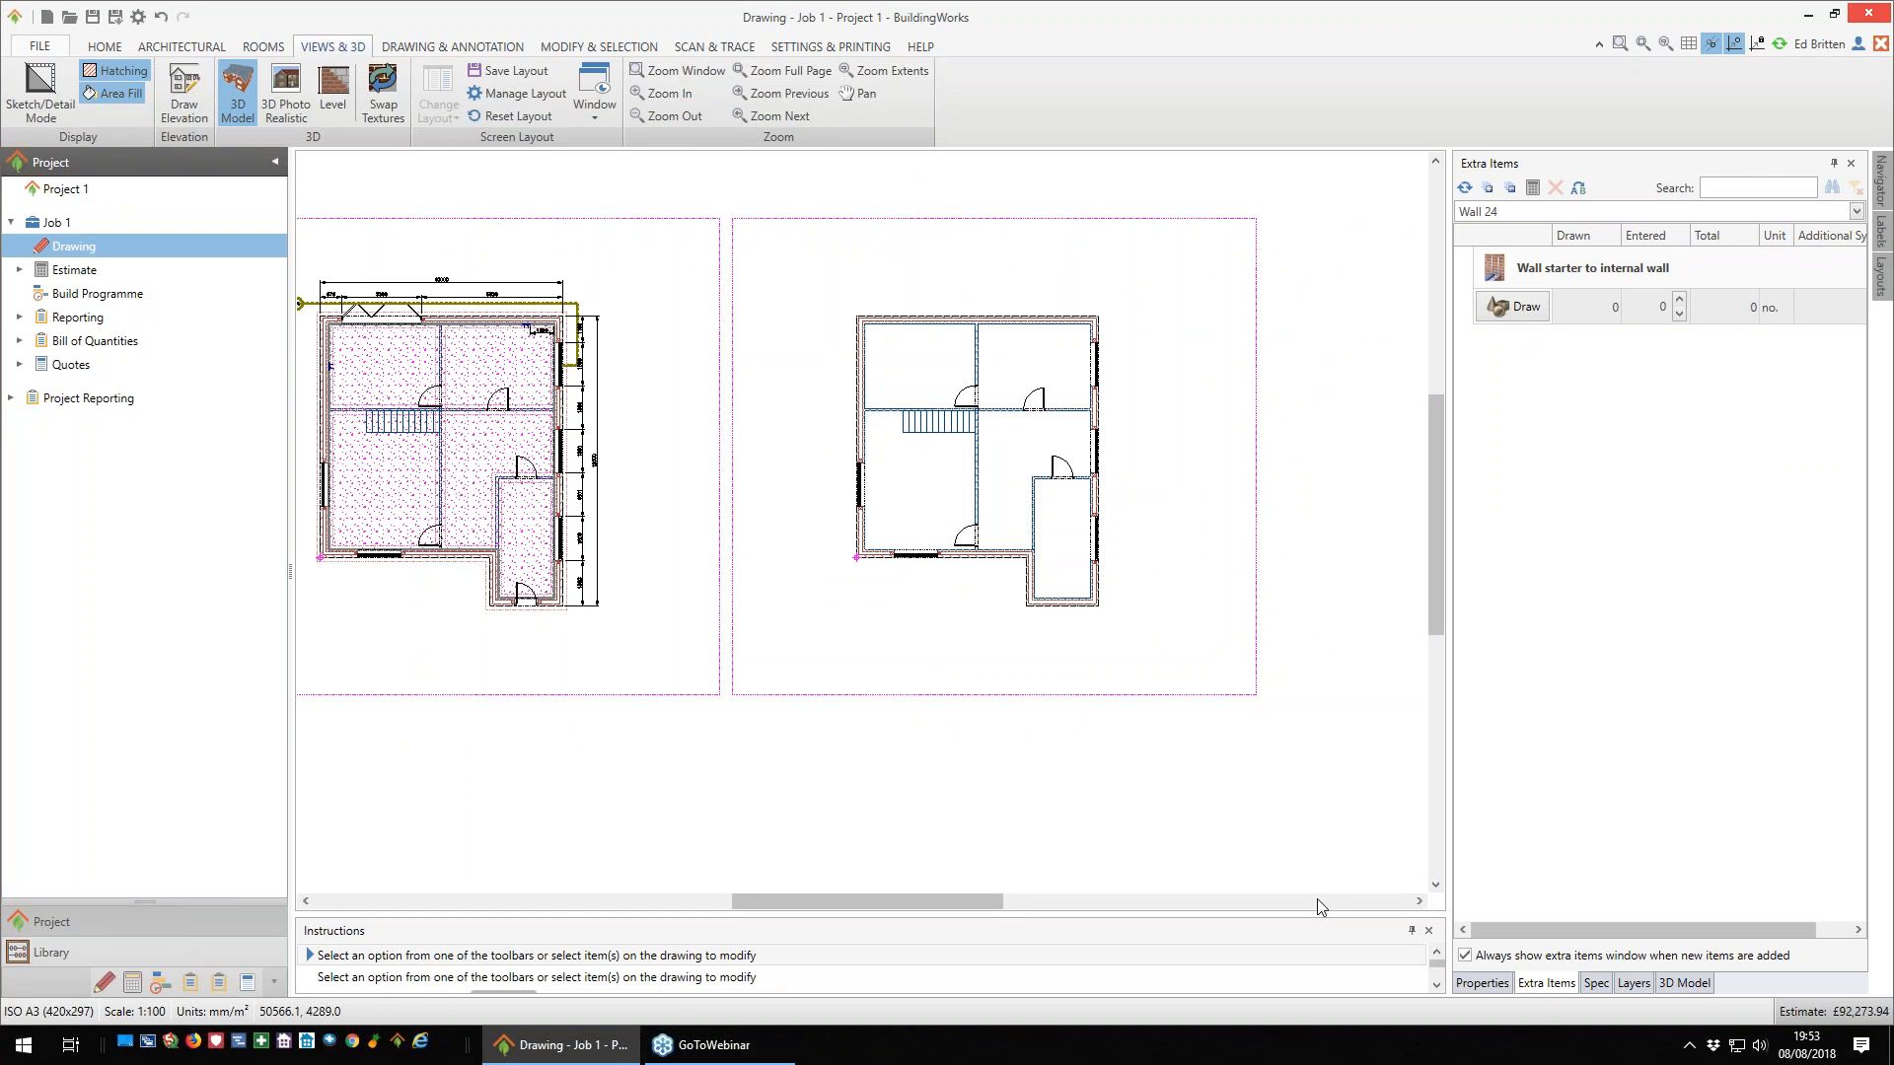
click(1684, 984)
drag(1587, 663, 1681, 559)
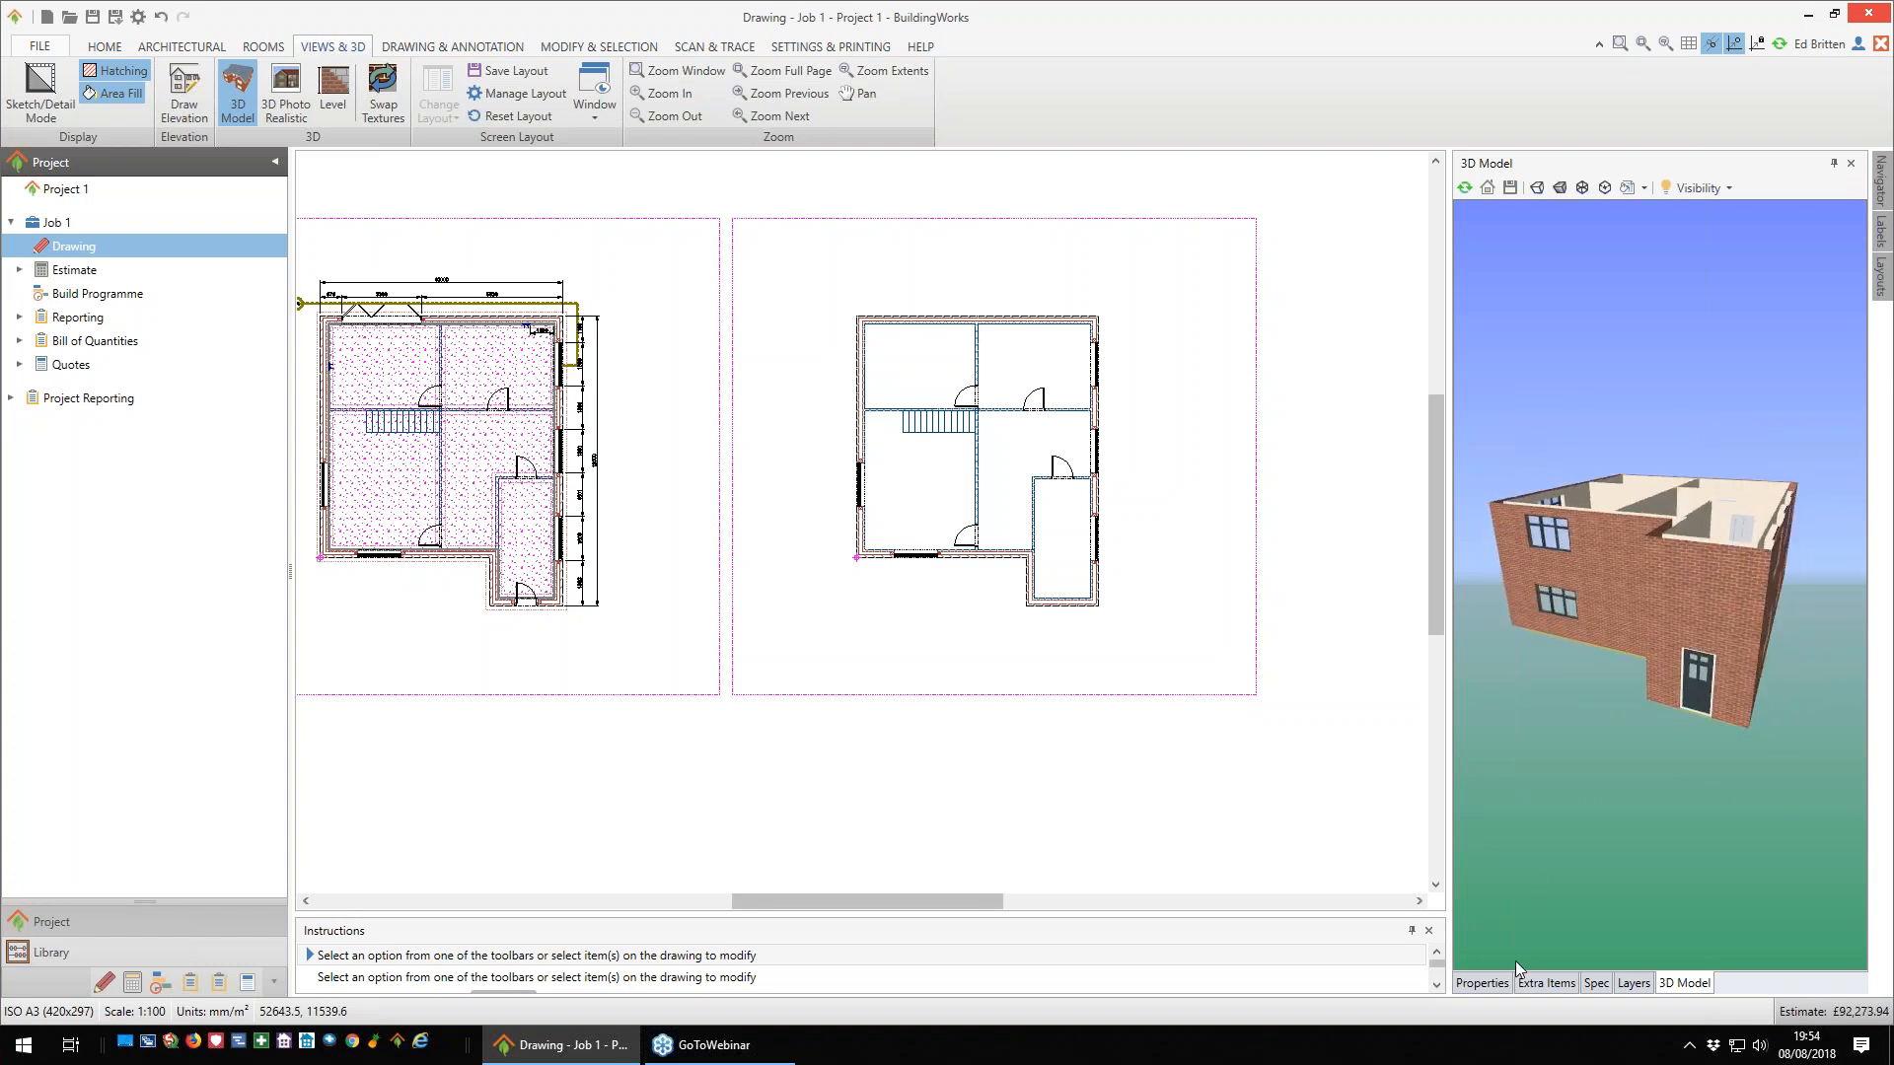
click(1490, 983)
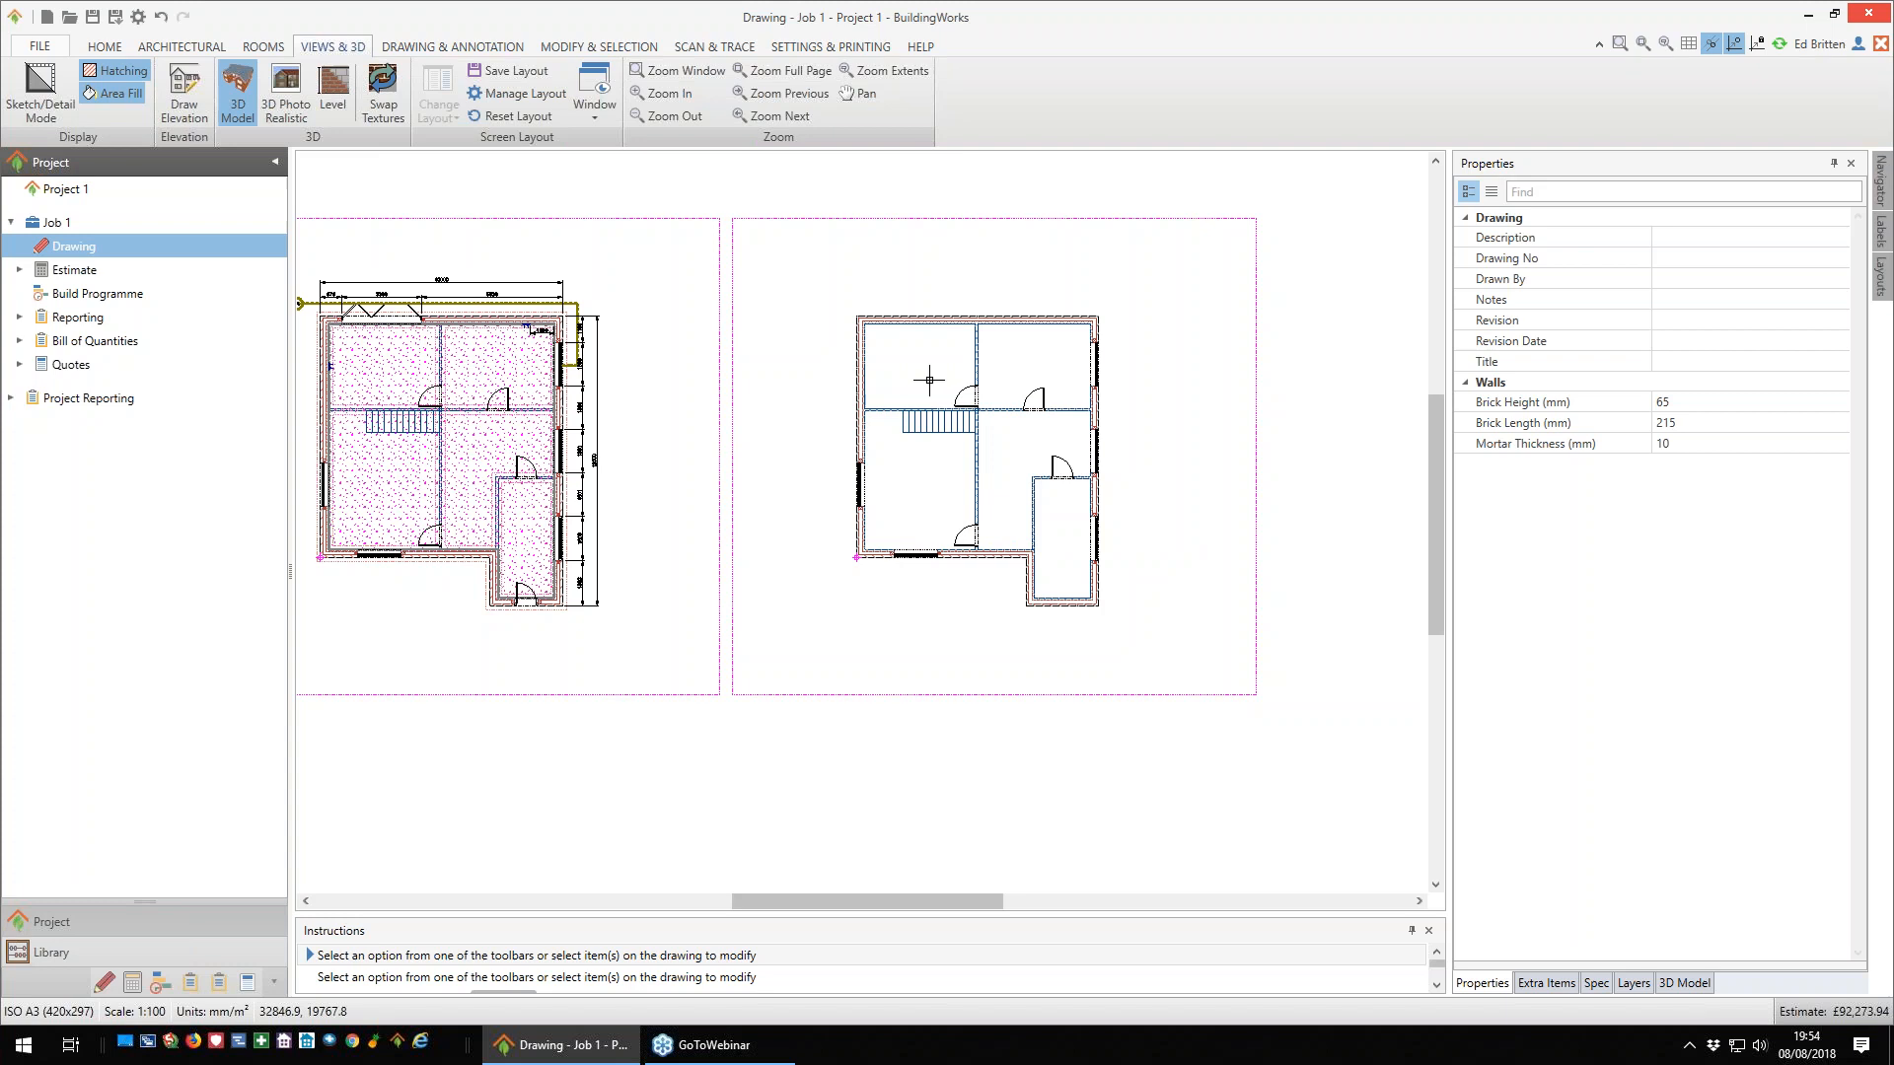
- Set up a timber suspended floor specified as upper floor, joists at 400mm centres with insulation between members, in the Any Shape configuration
scroll(994, 383, up, 2)
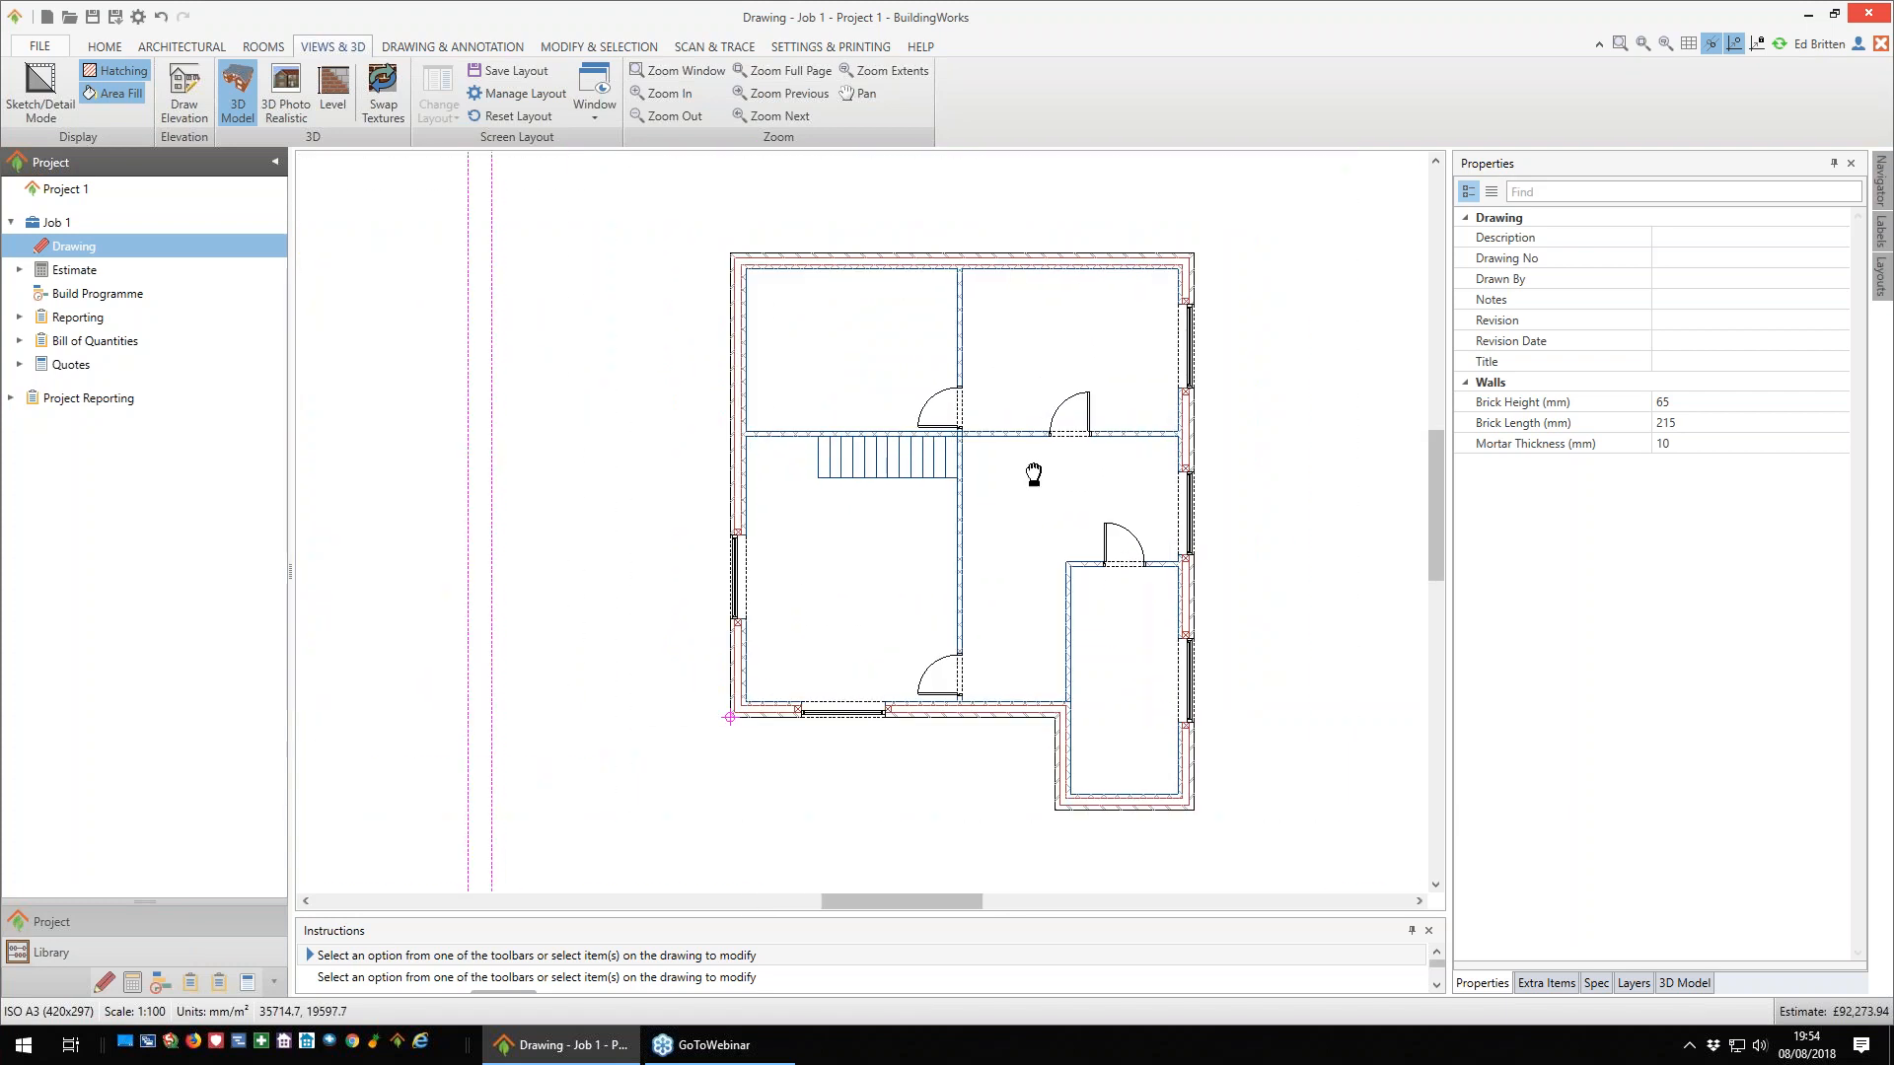
middle_drag(1028, 465, 948, 495)
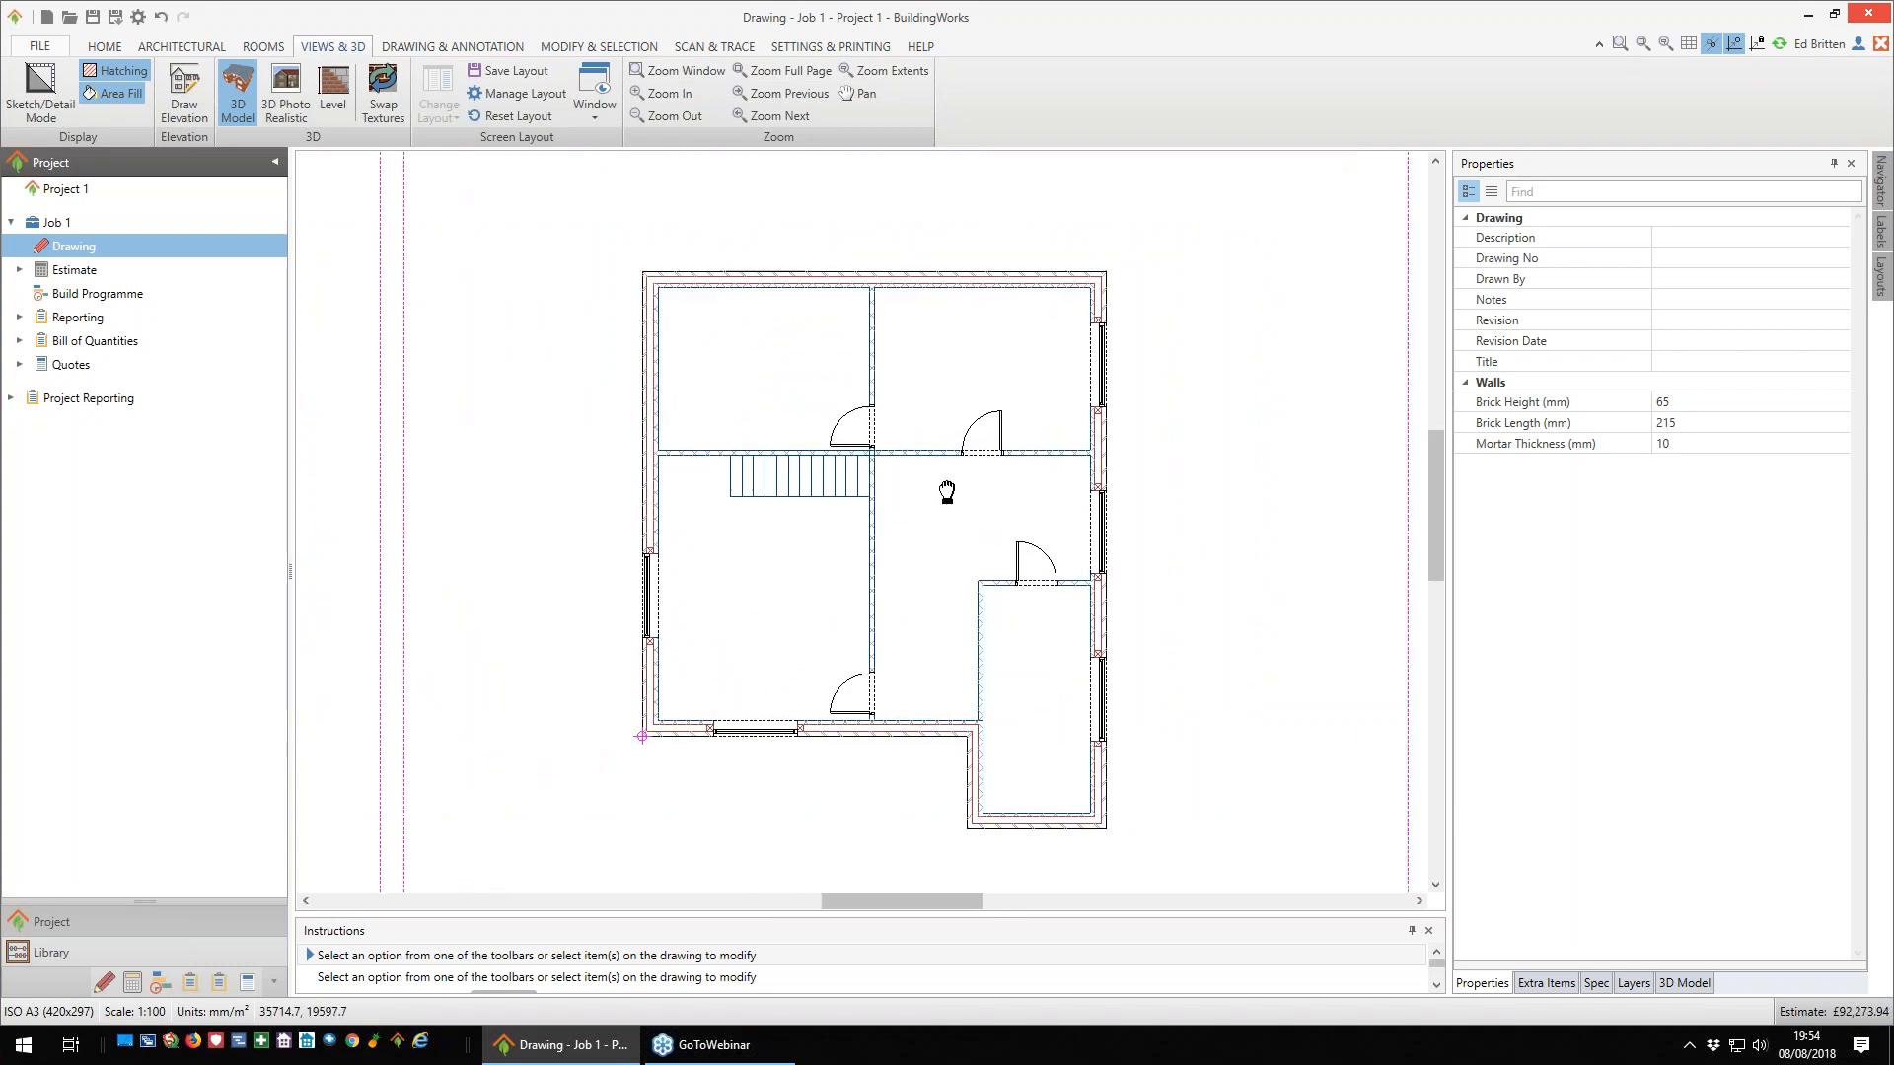
click(209, 50)
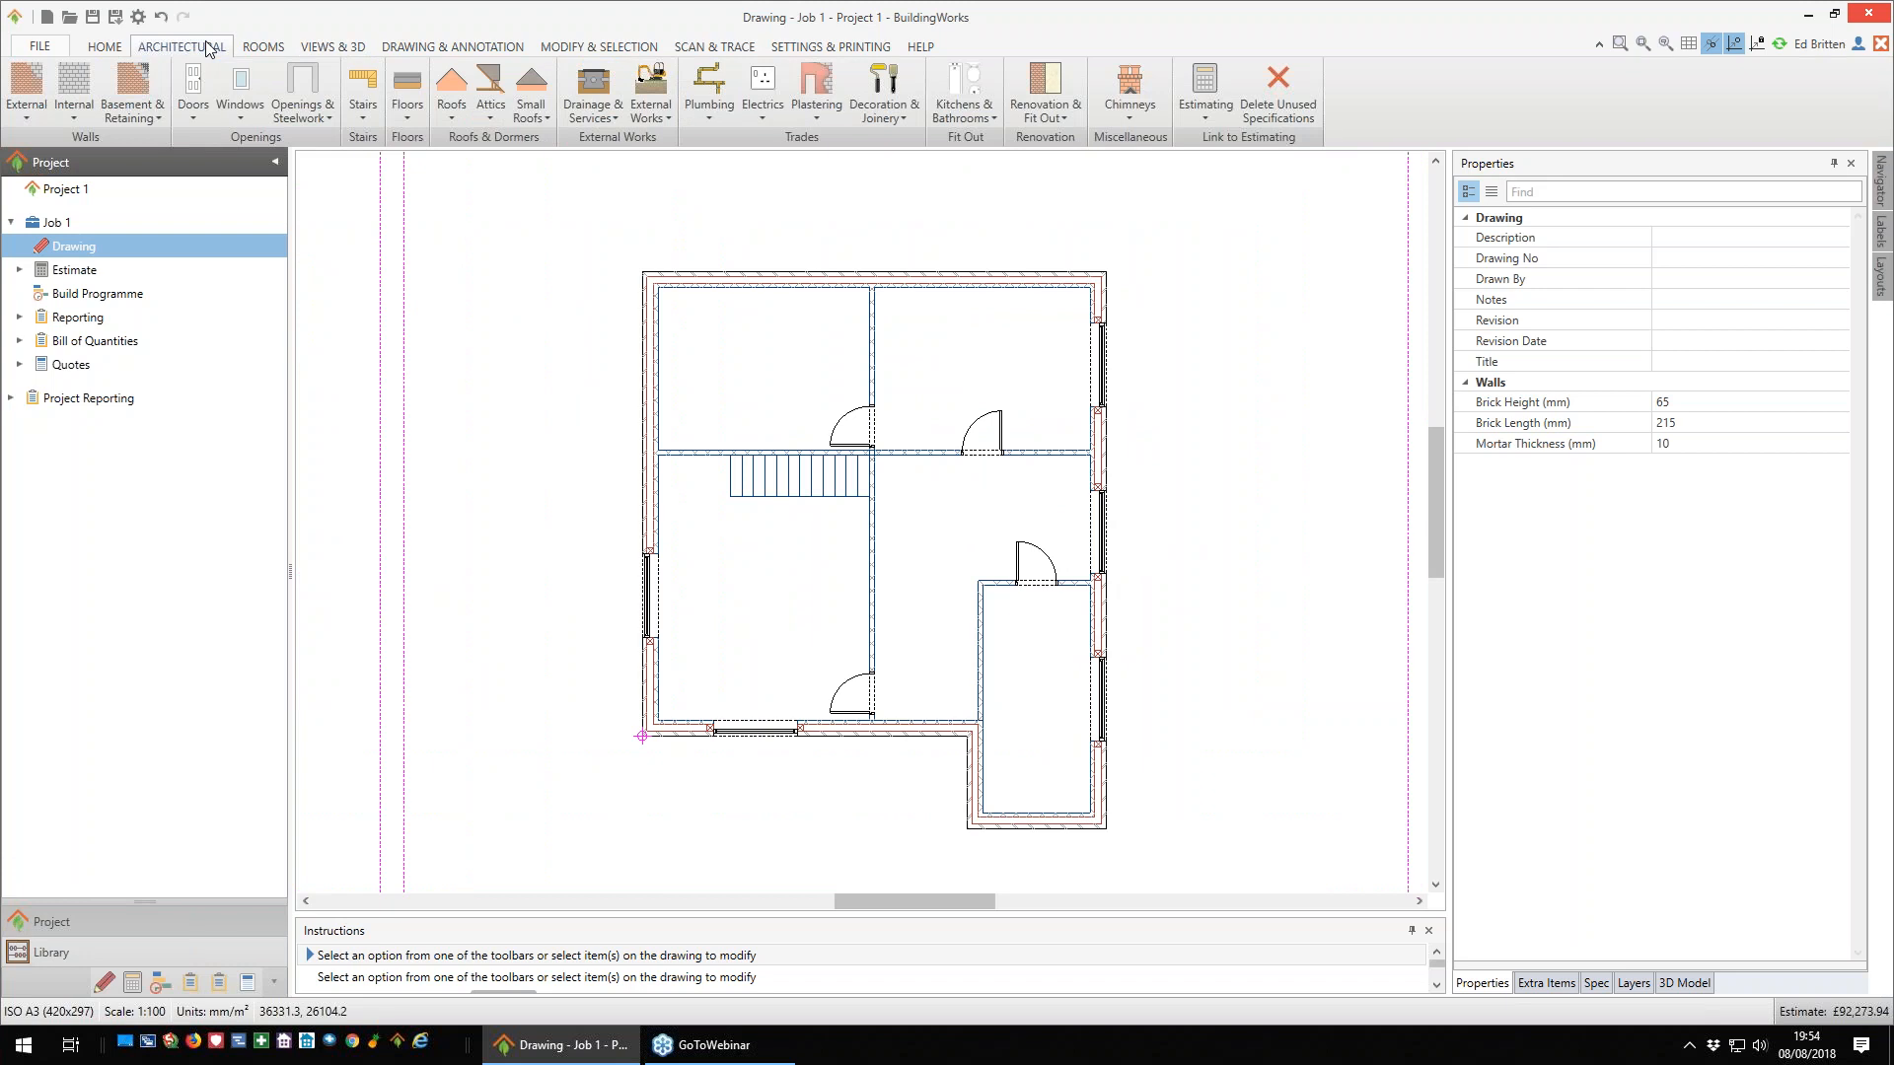
click(407, 99)
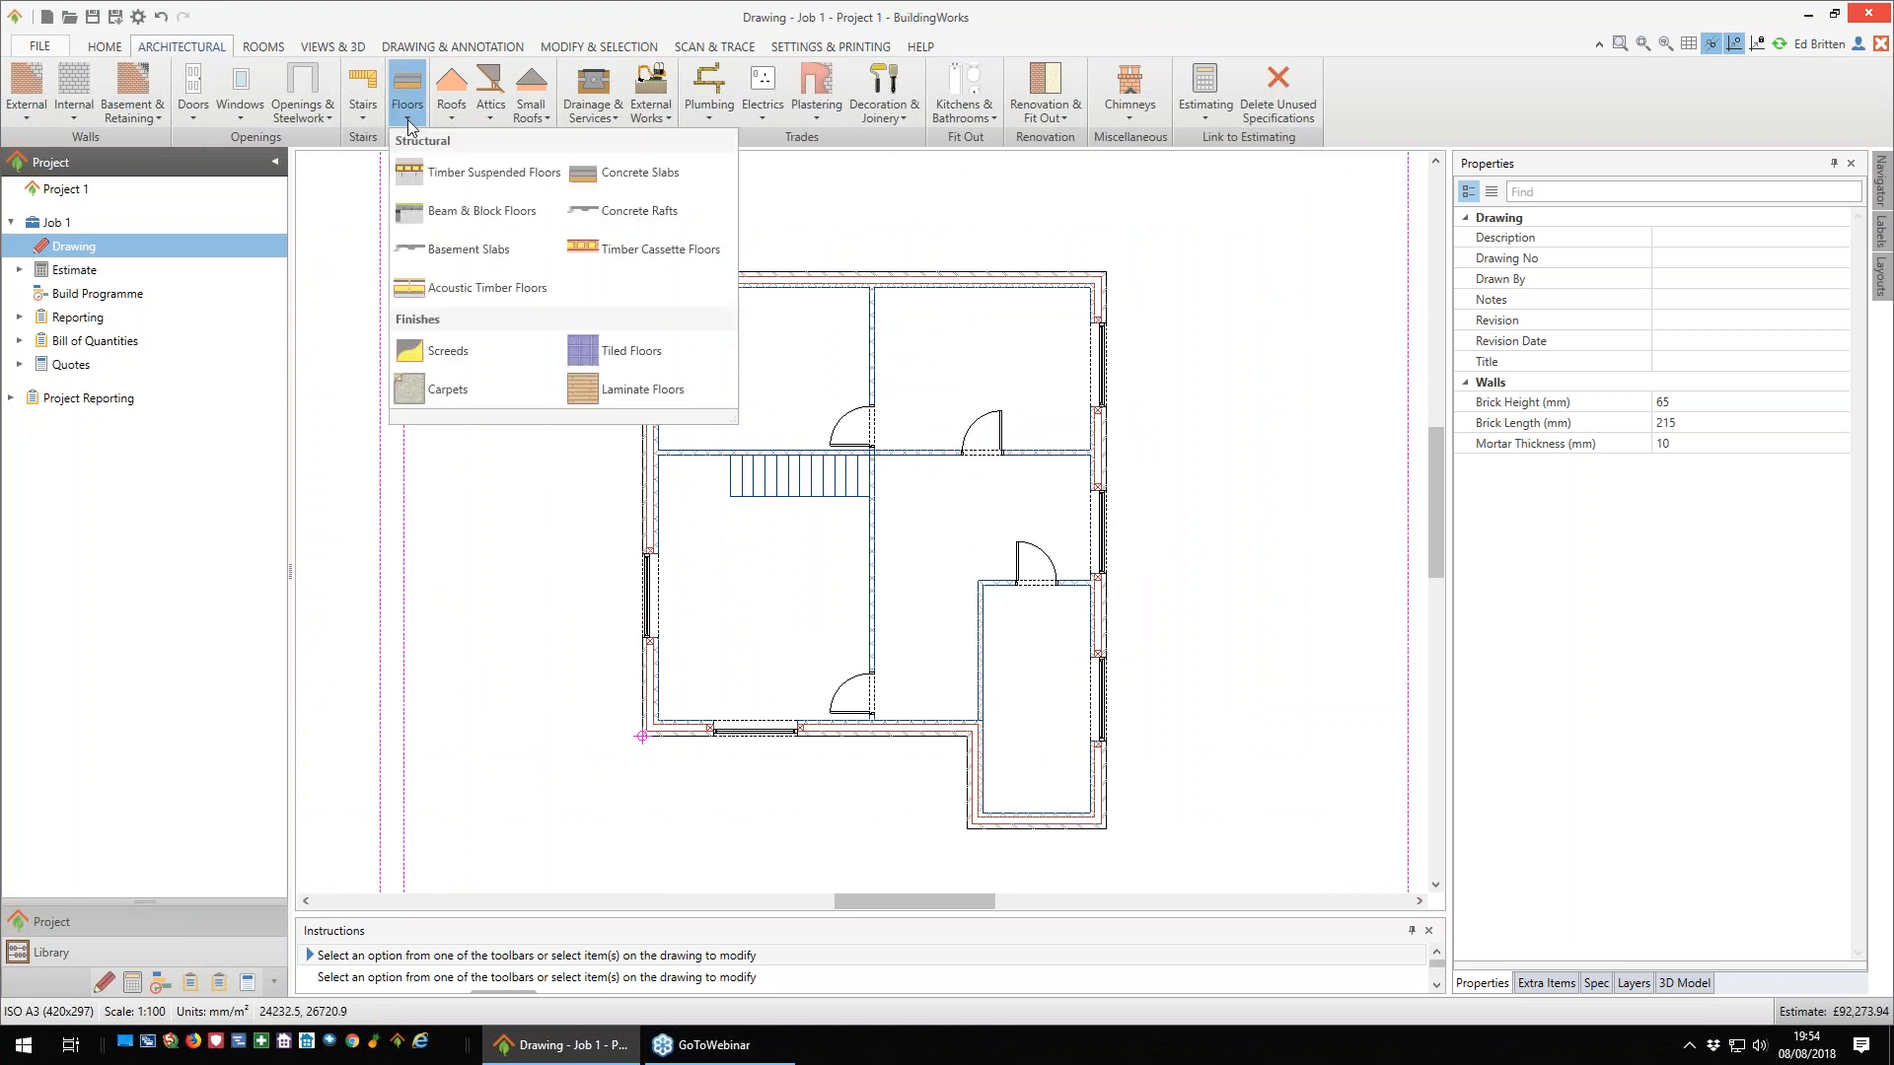
click(486, 176)
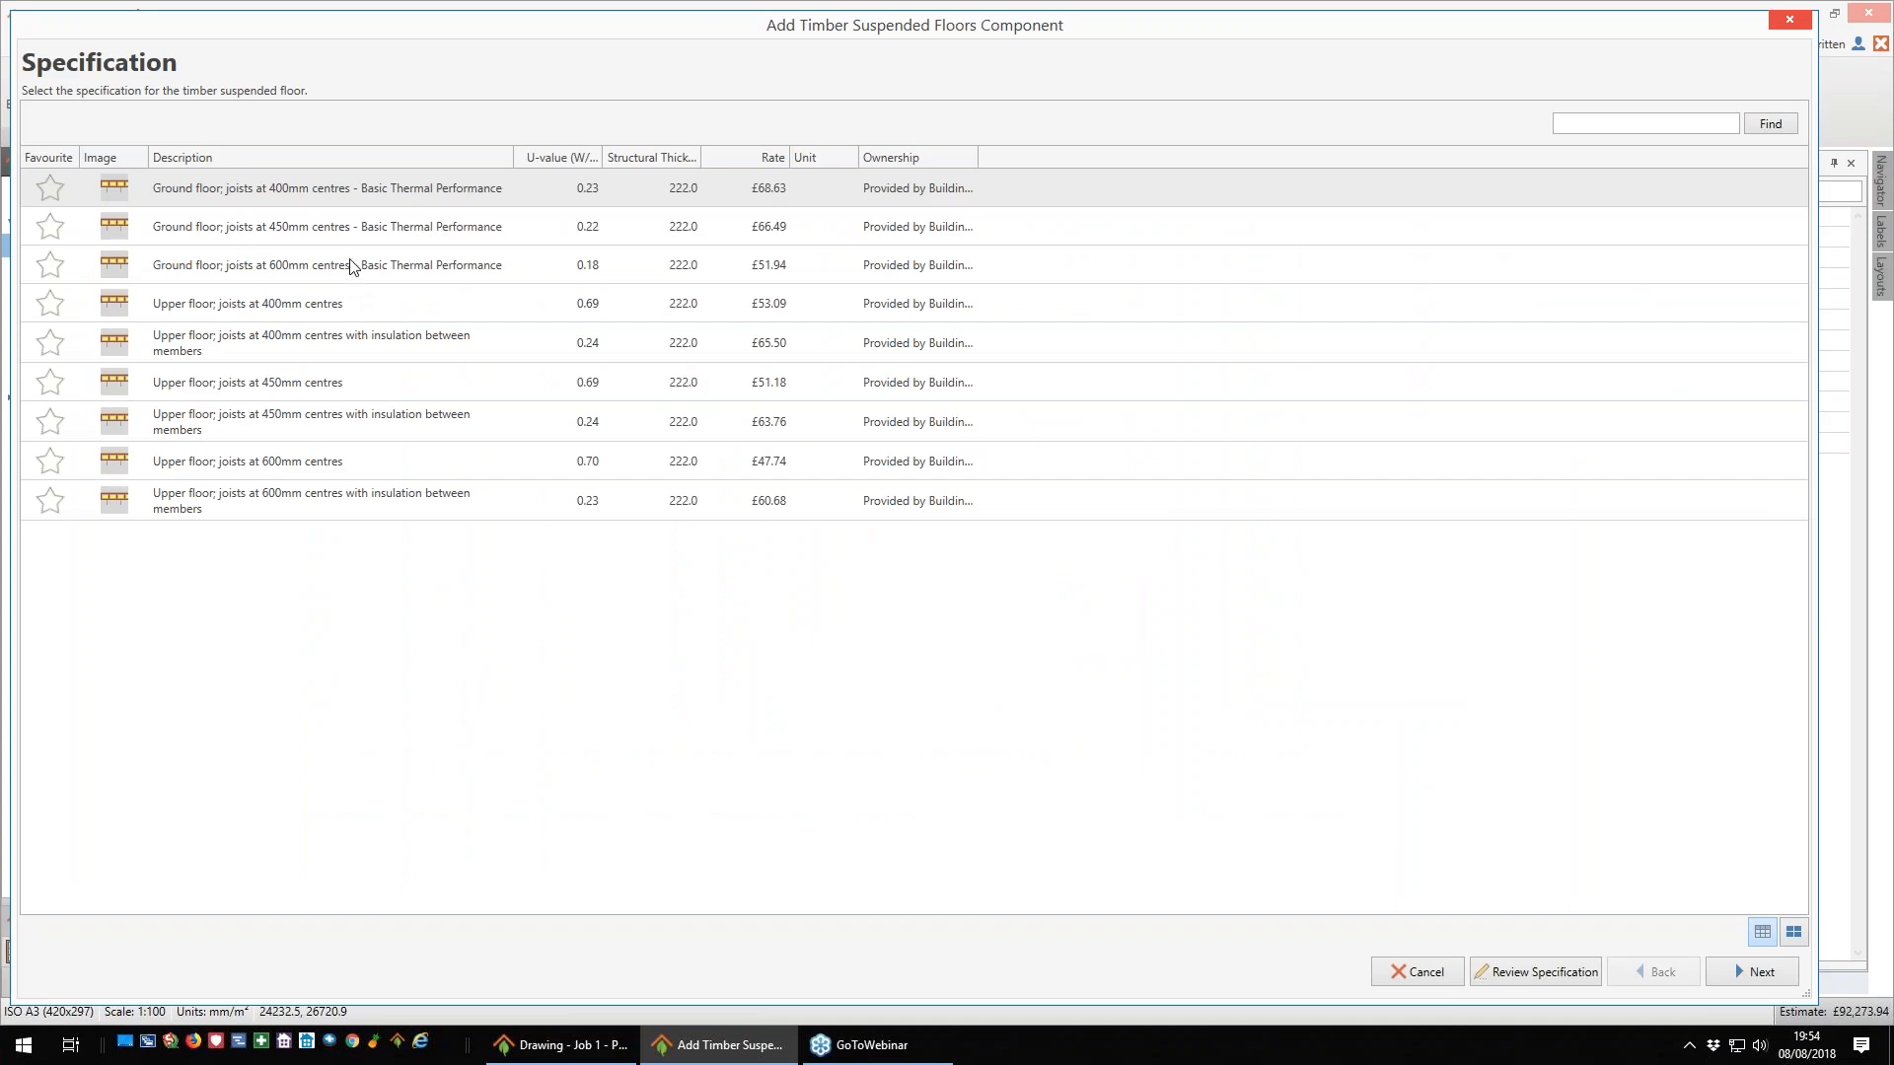
click(302, 344)
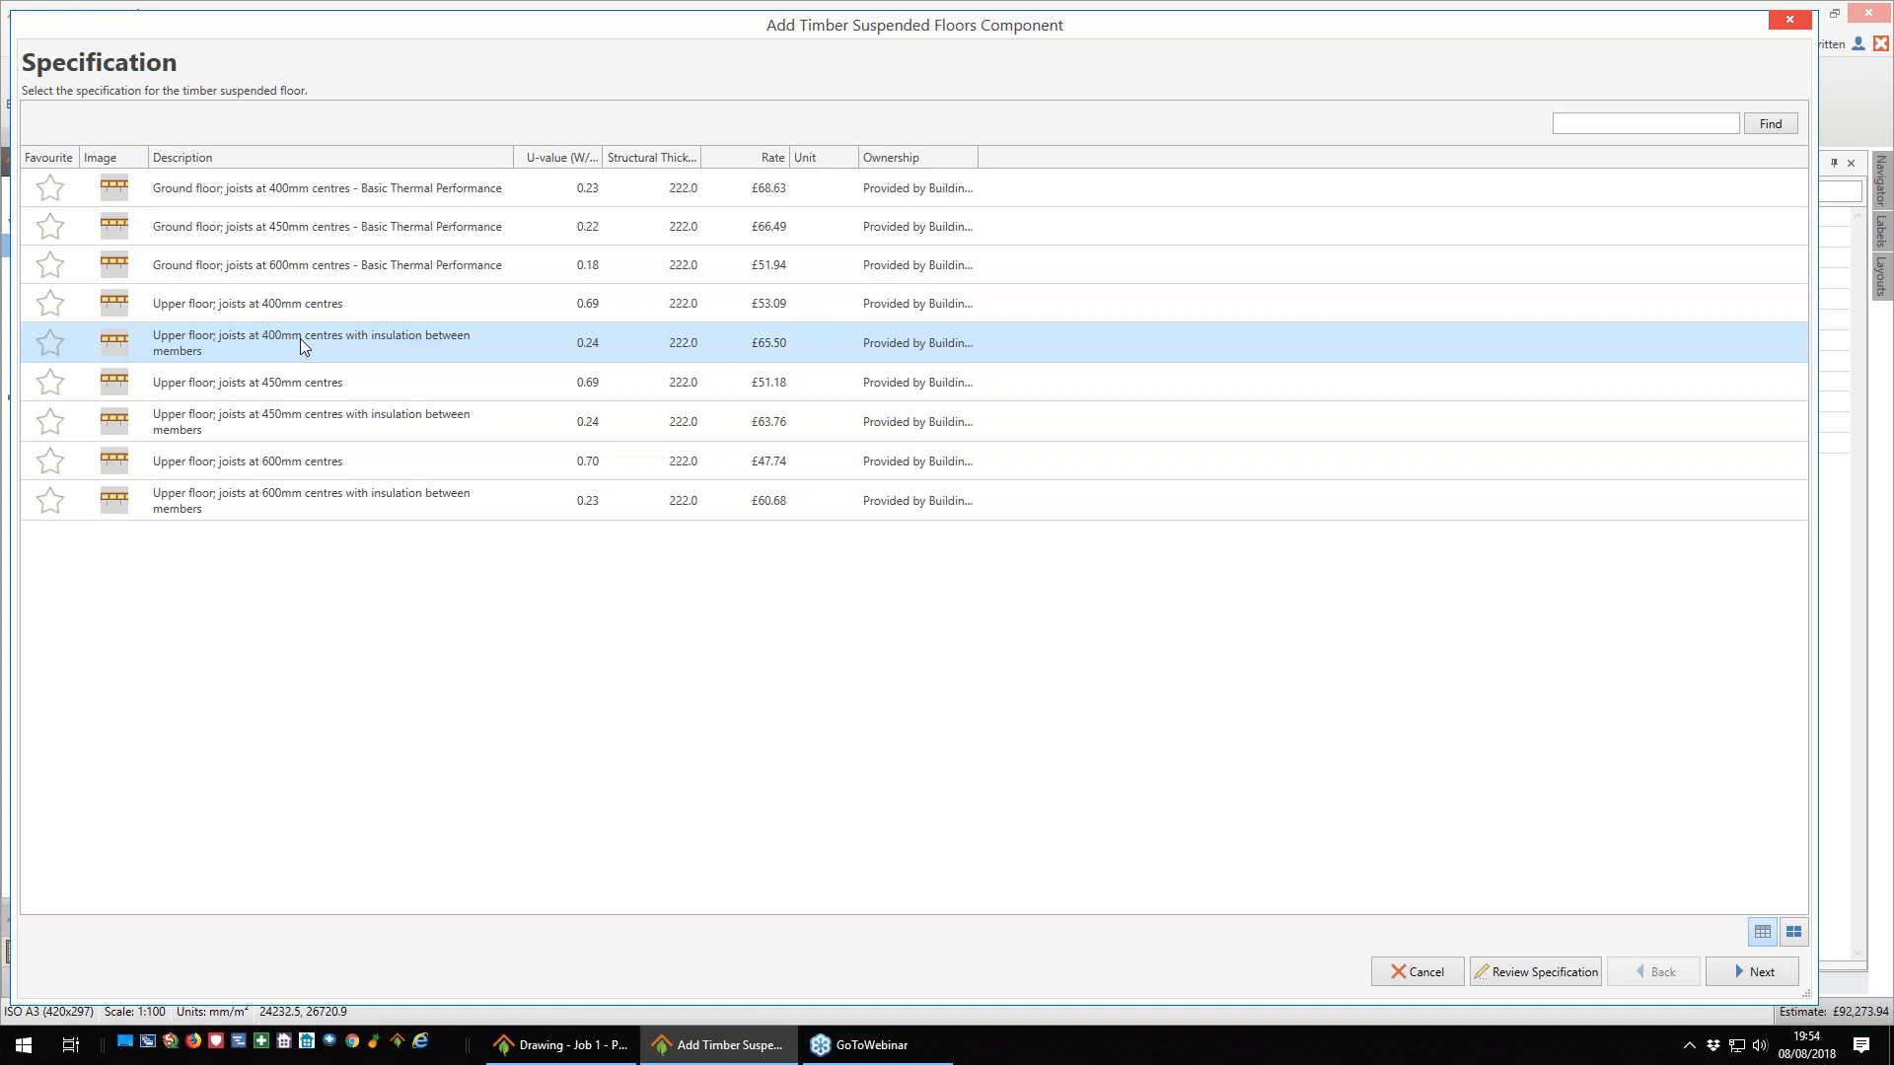
click(1753, 982)
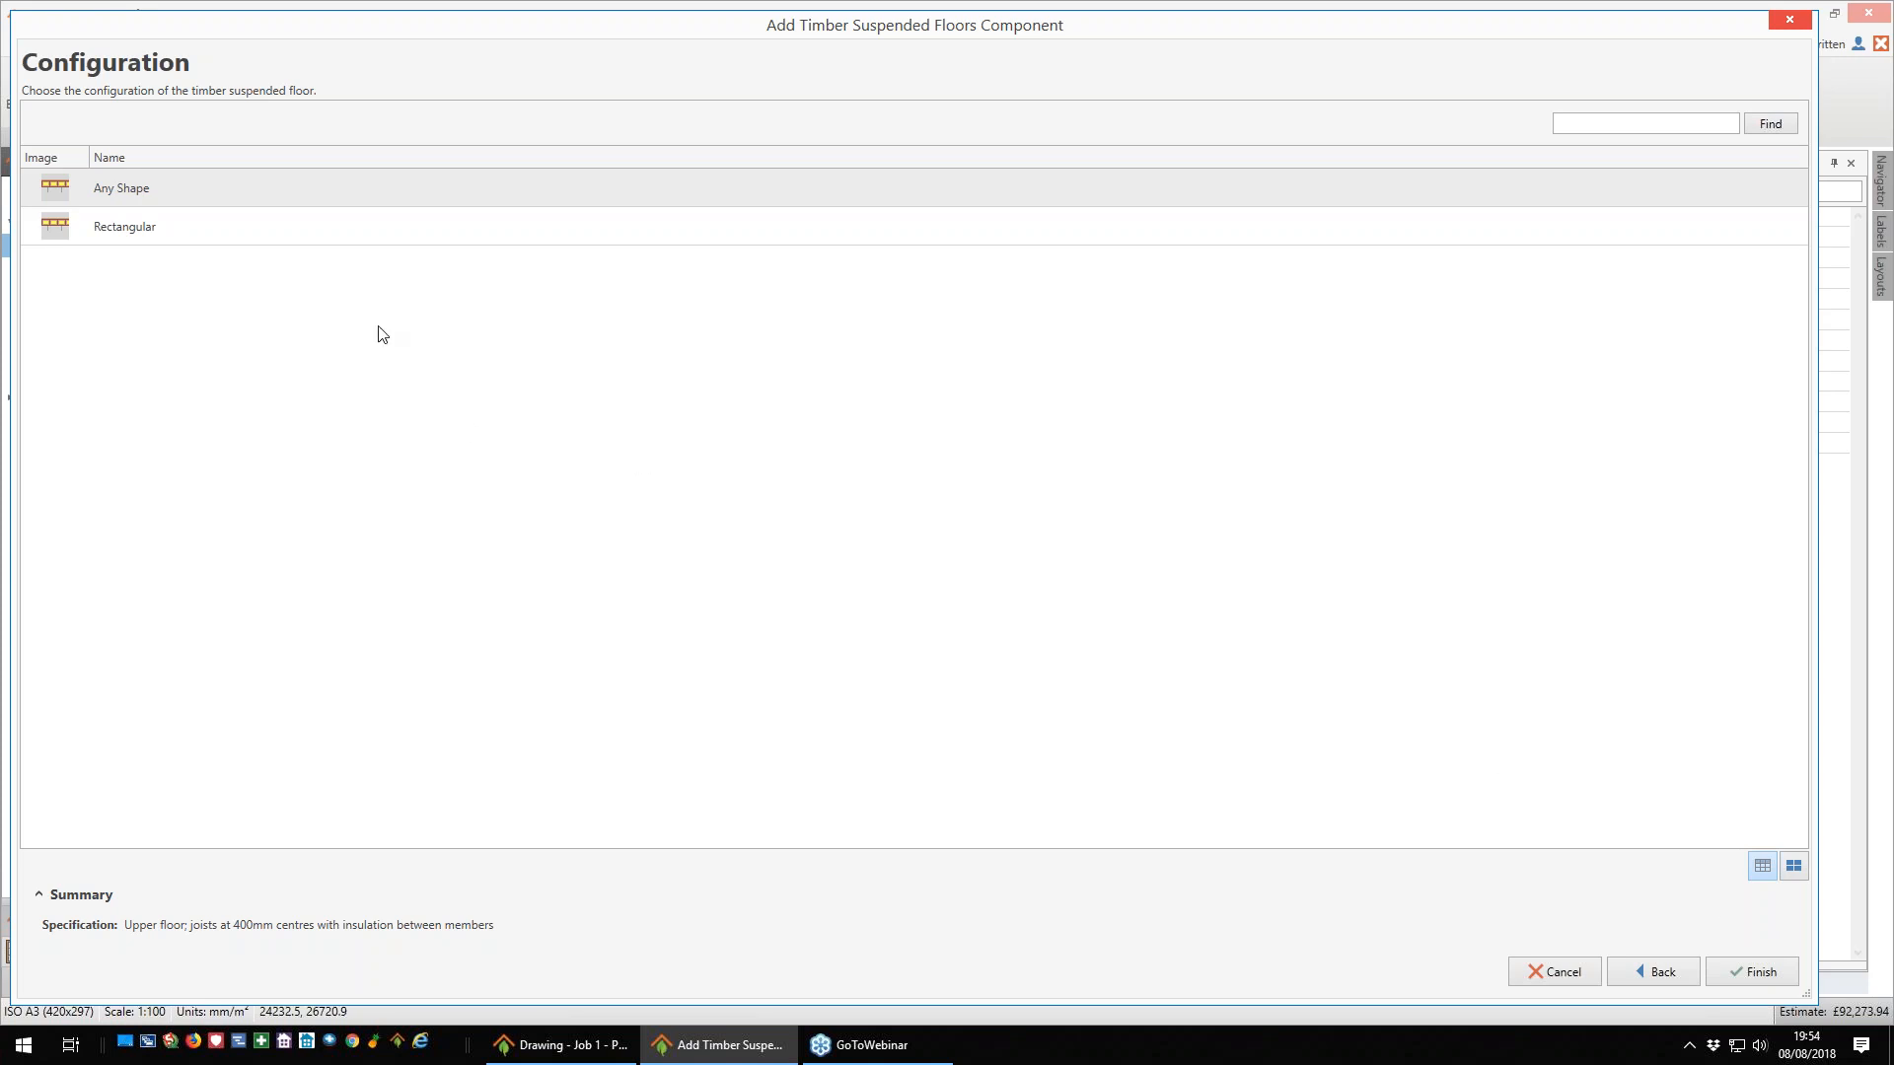
click(1761, 973)
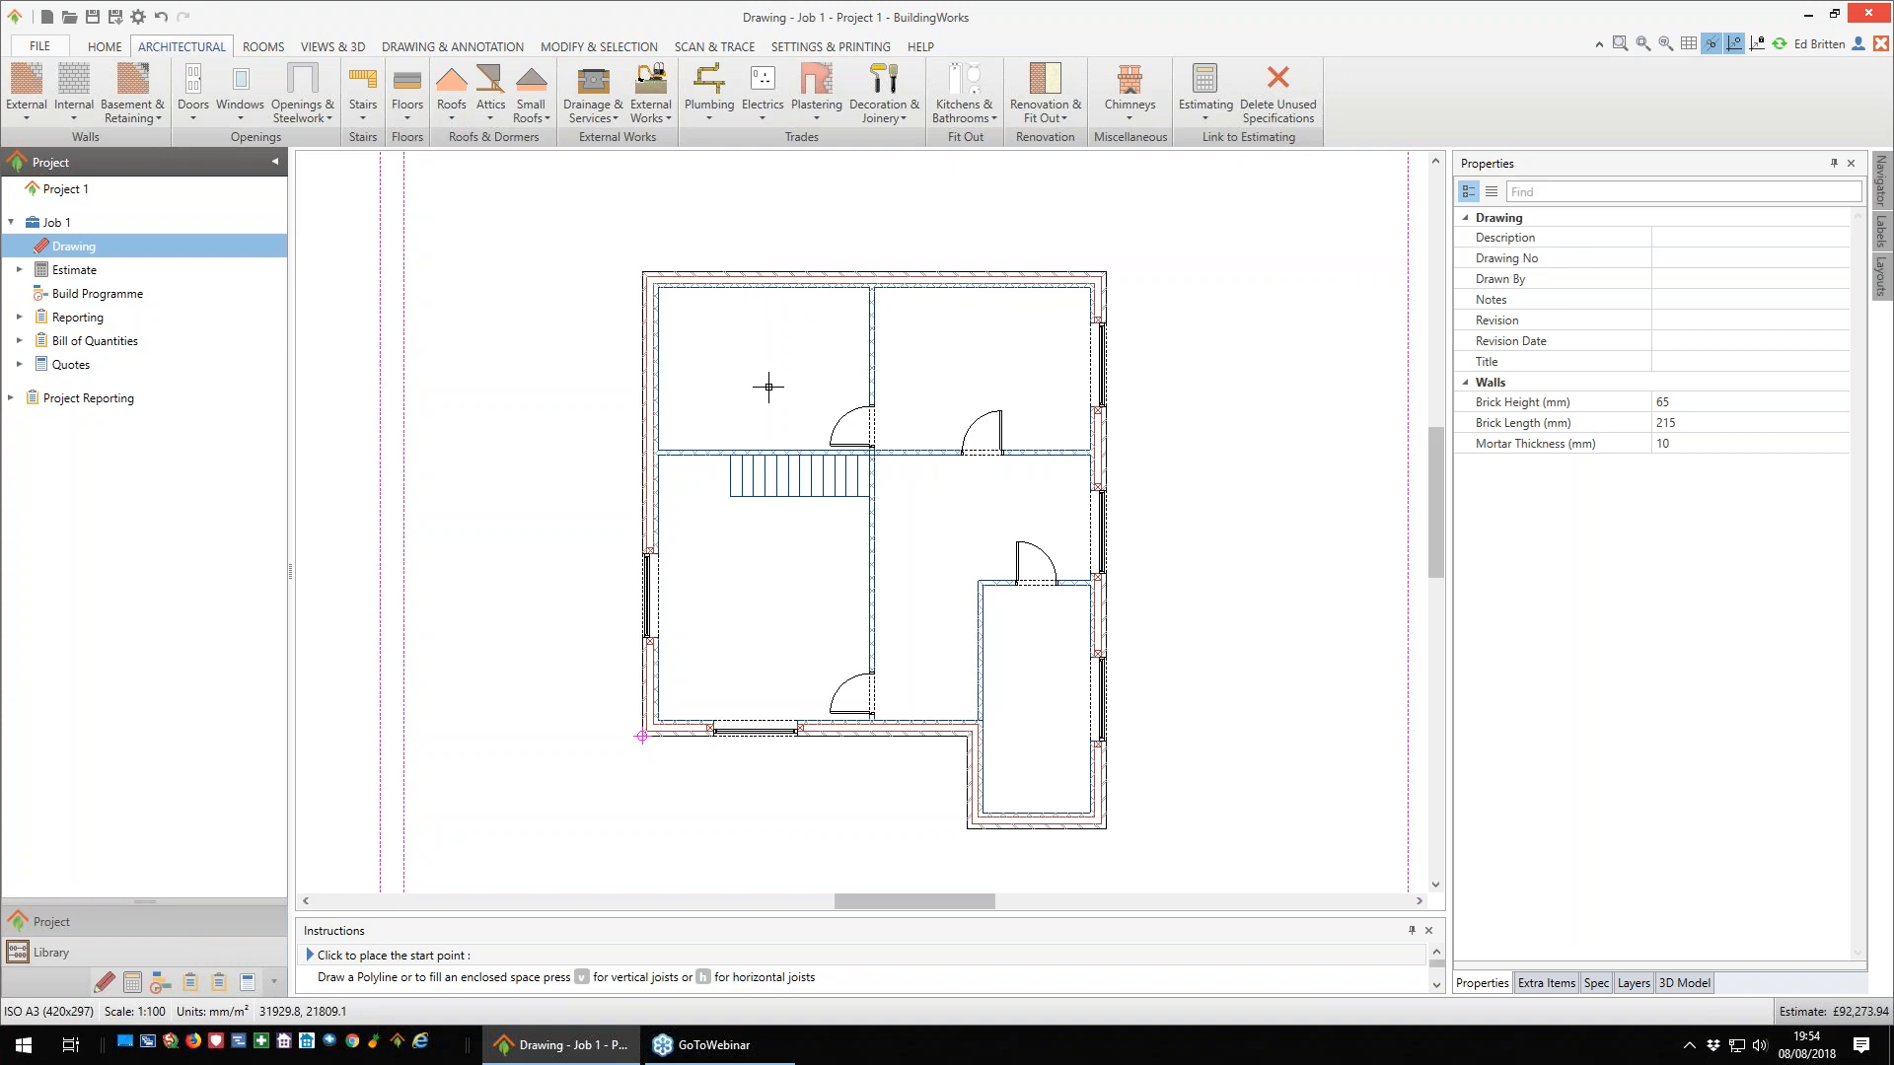
- Fill the two upper rooms of the first-floor plan with the timber floor, using vertical joists
key(v)
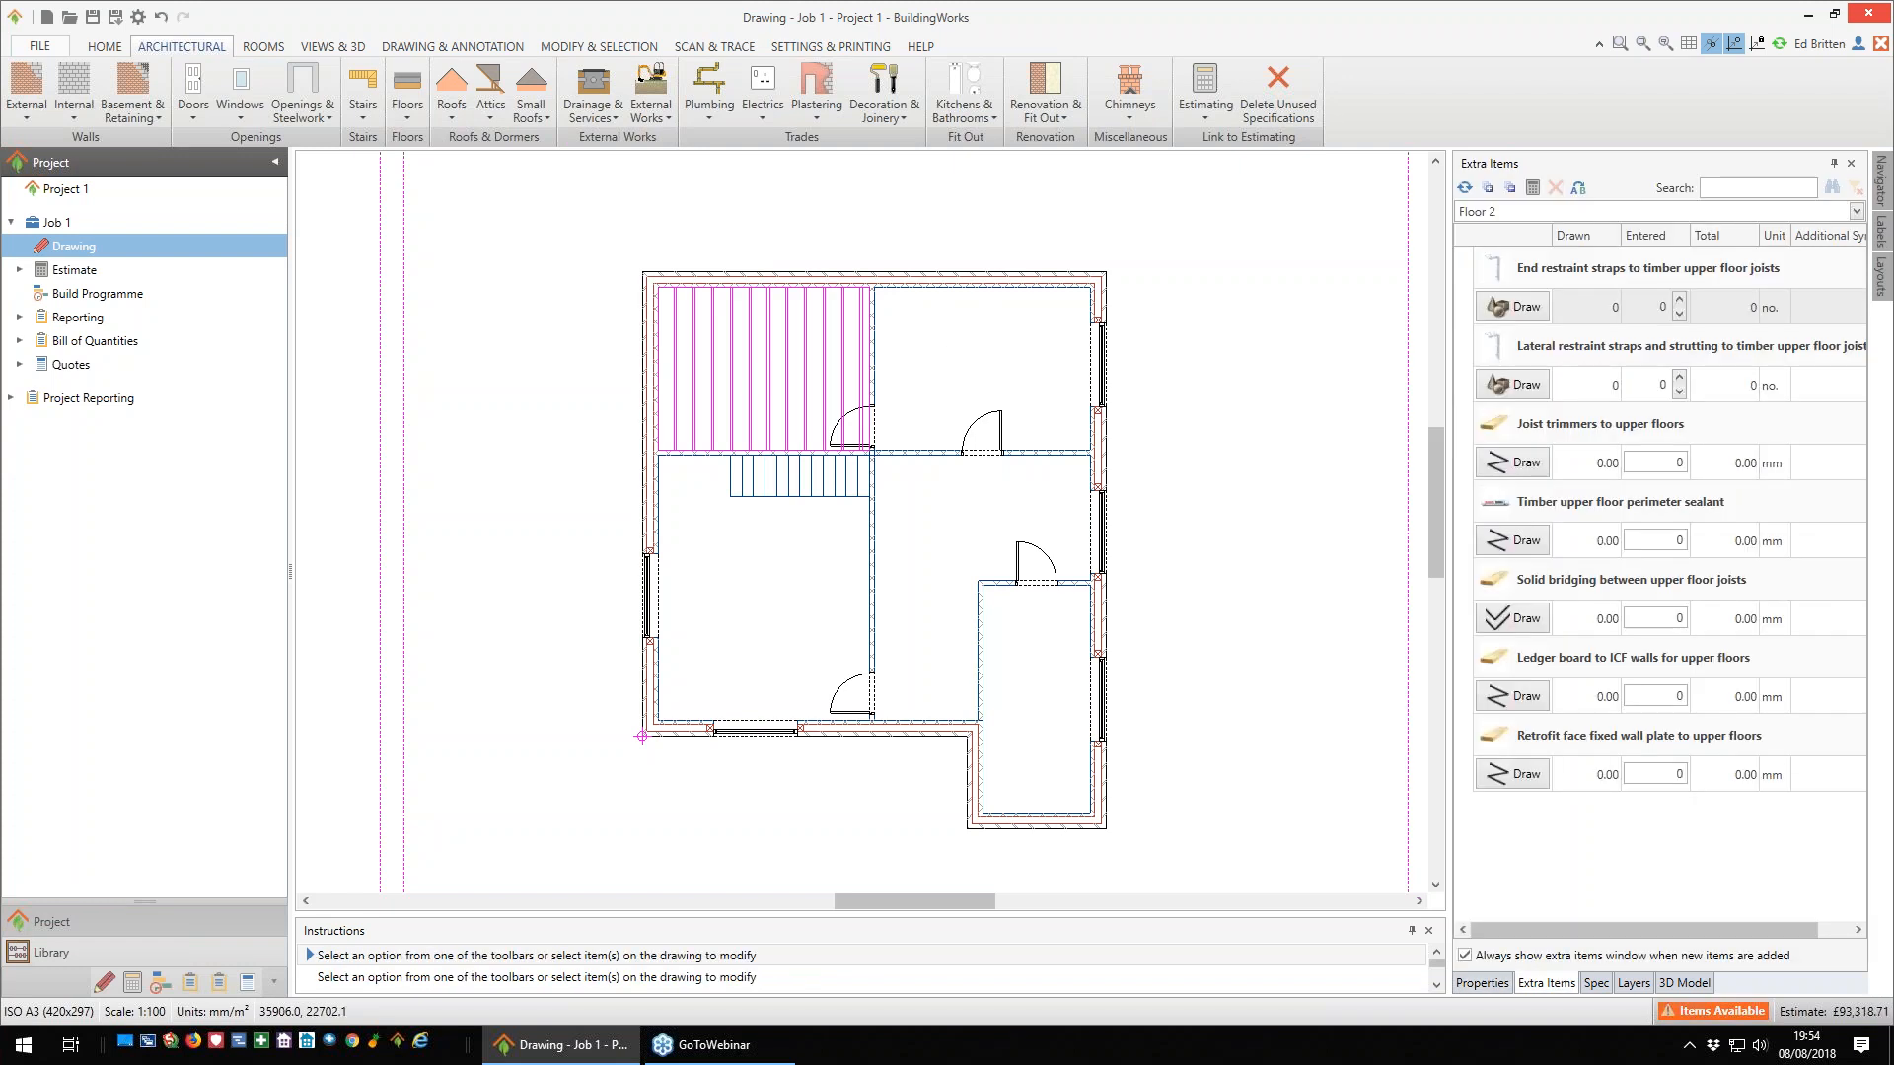
right_click(956, 344)
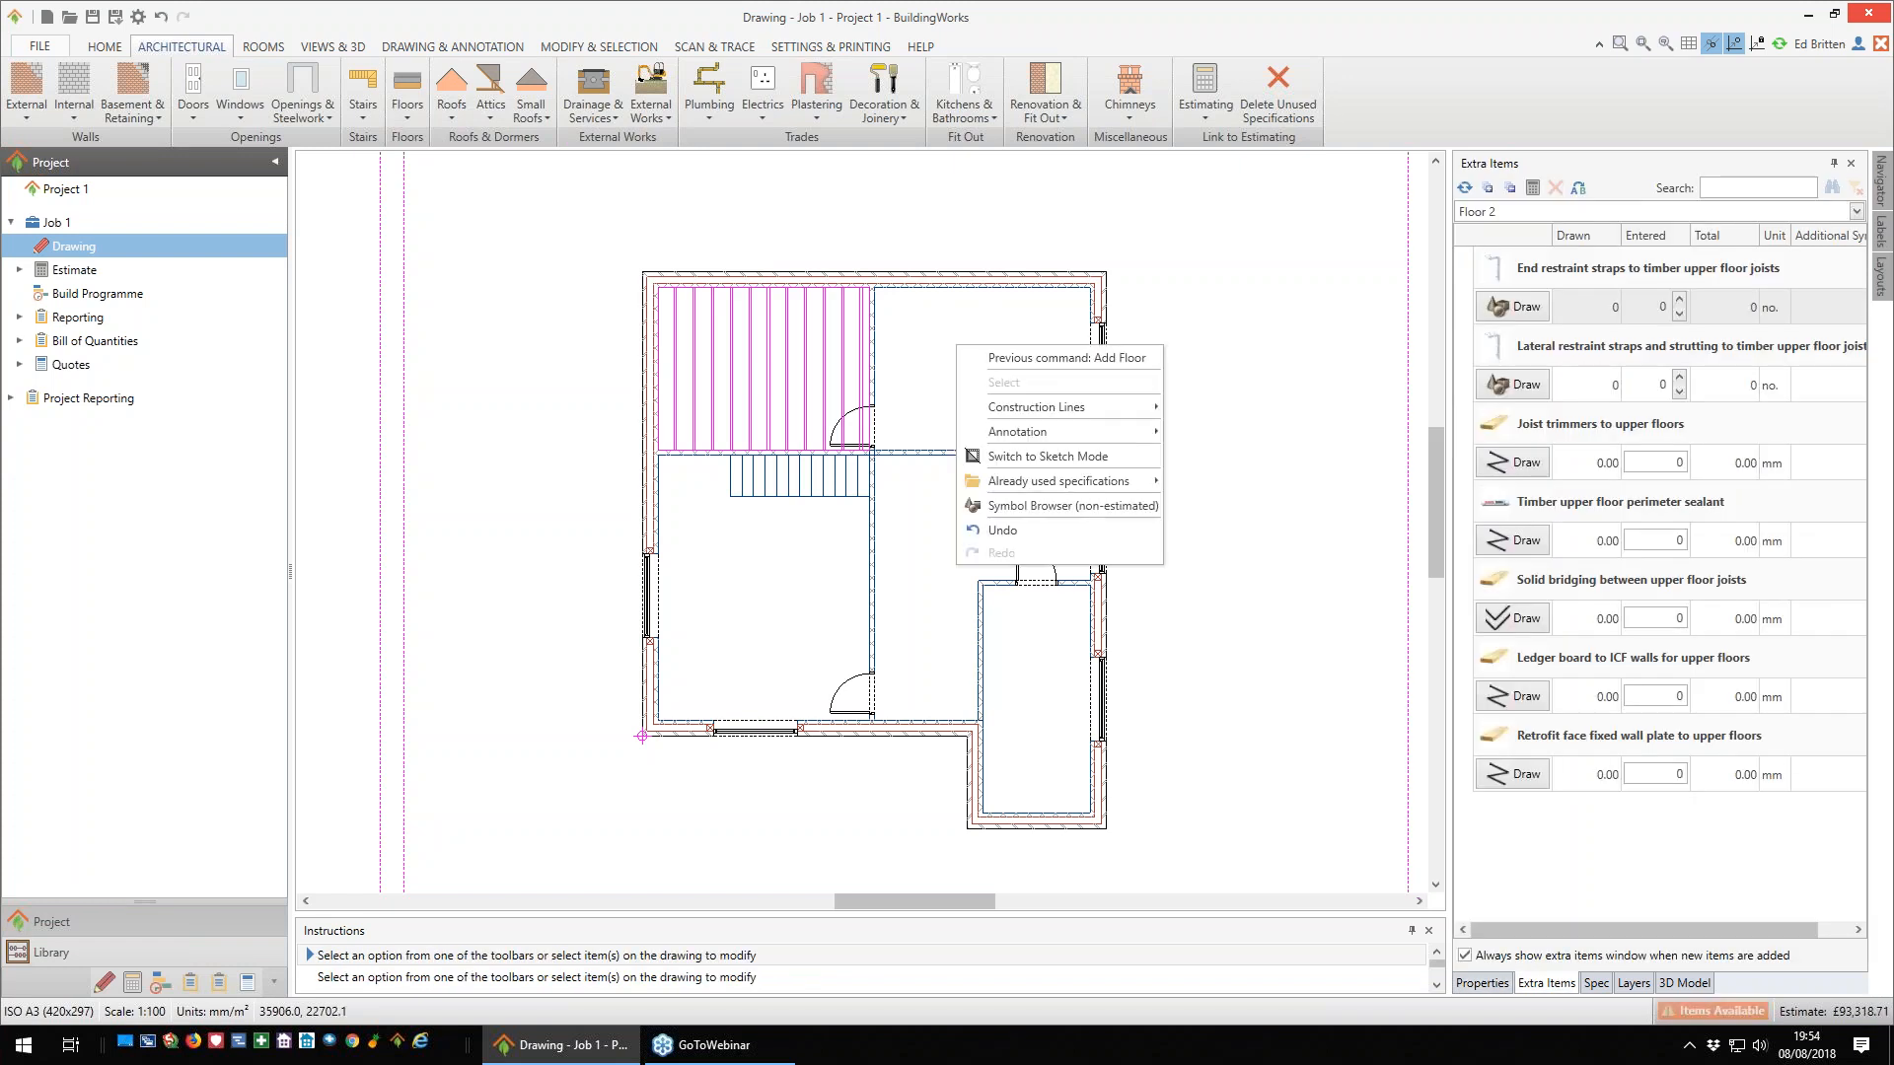
click(1019, 359)
key(v)
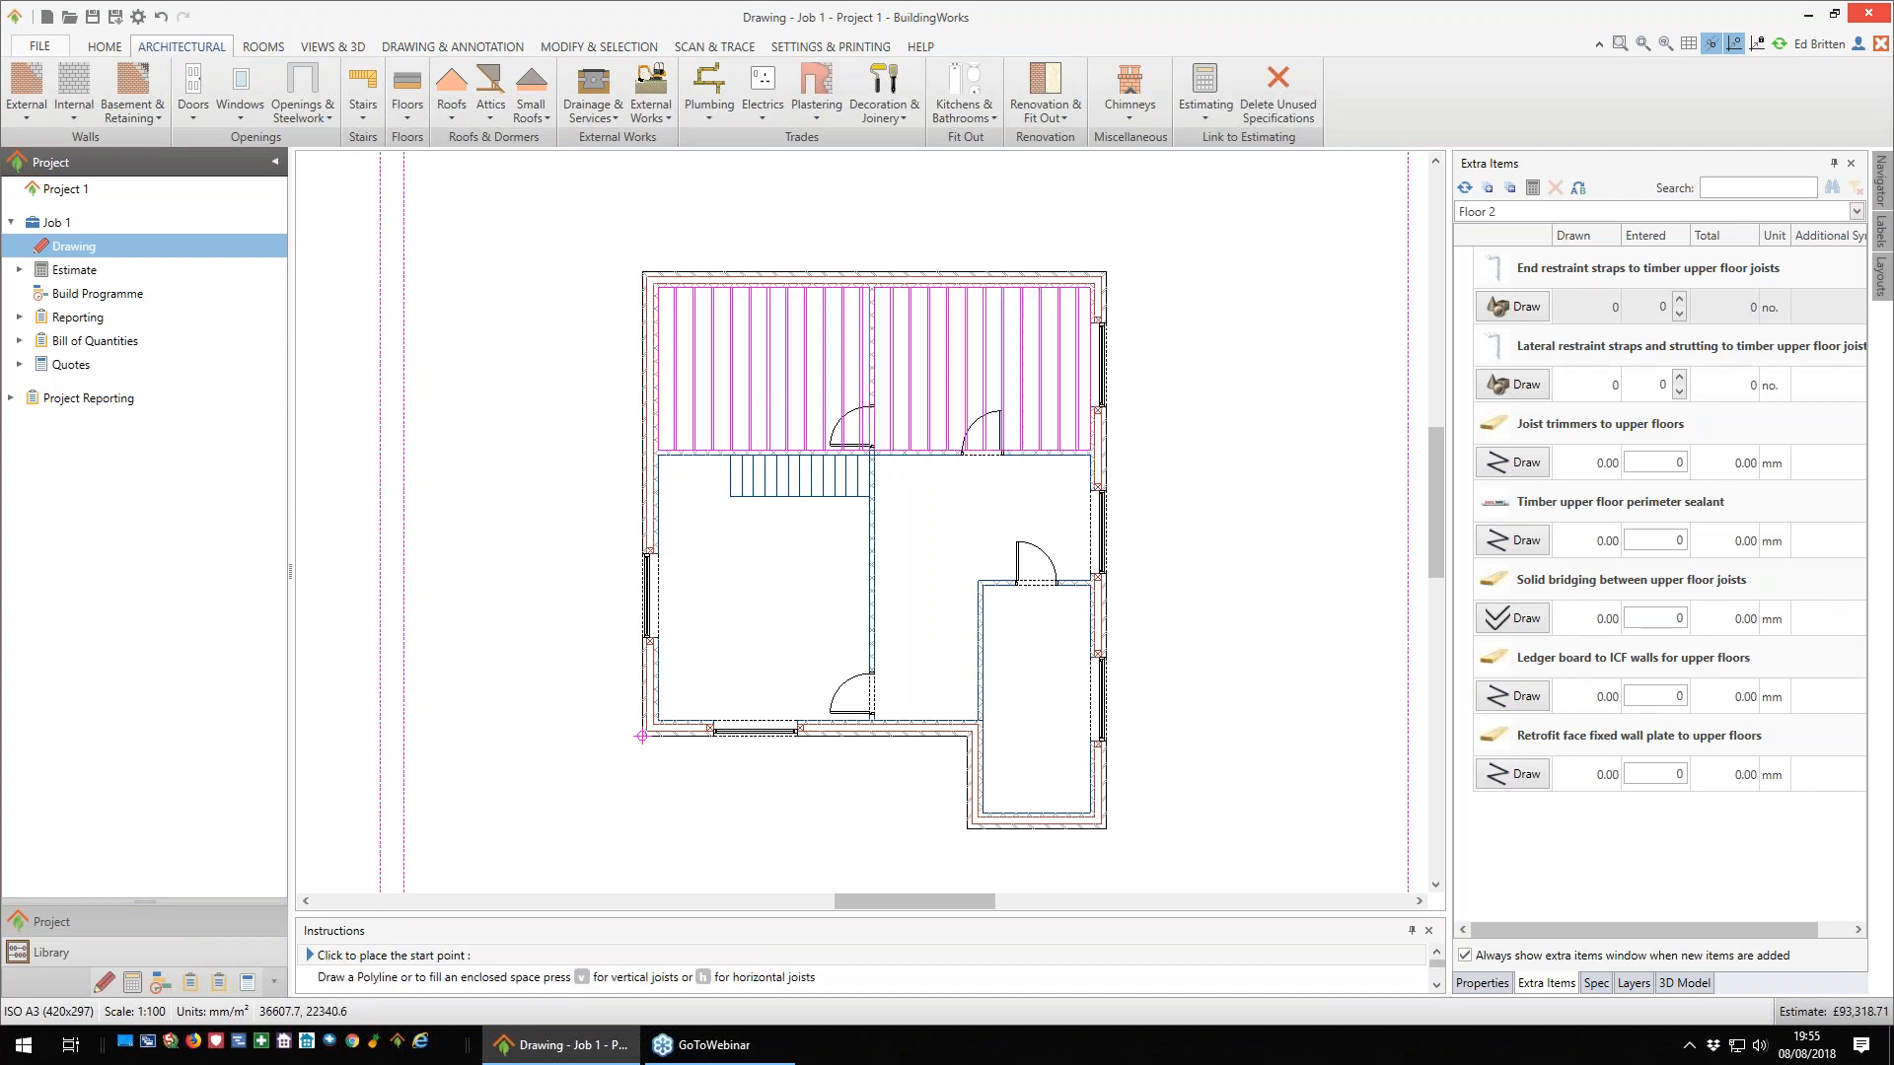
- Fill the L-shaped central space and the small lower-right room with the same timber floor, using horizontal joists
right_click(949, 559)
click(1046, 607)
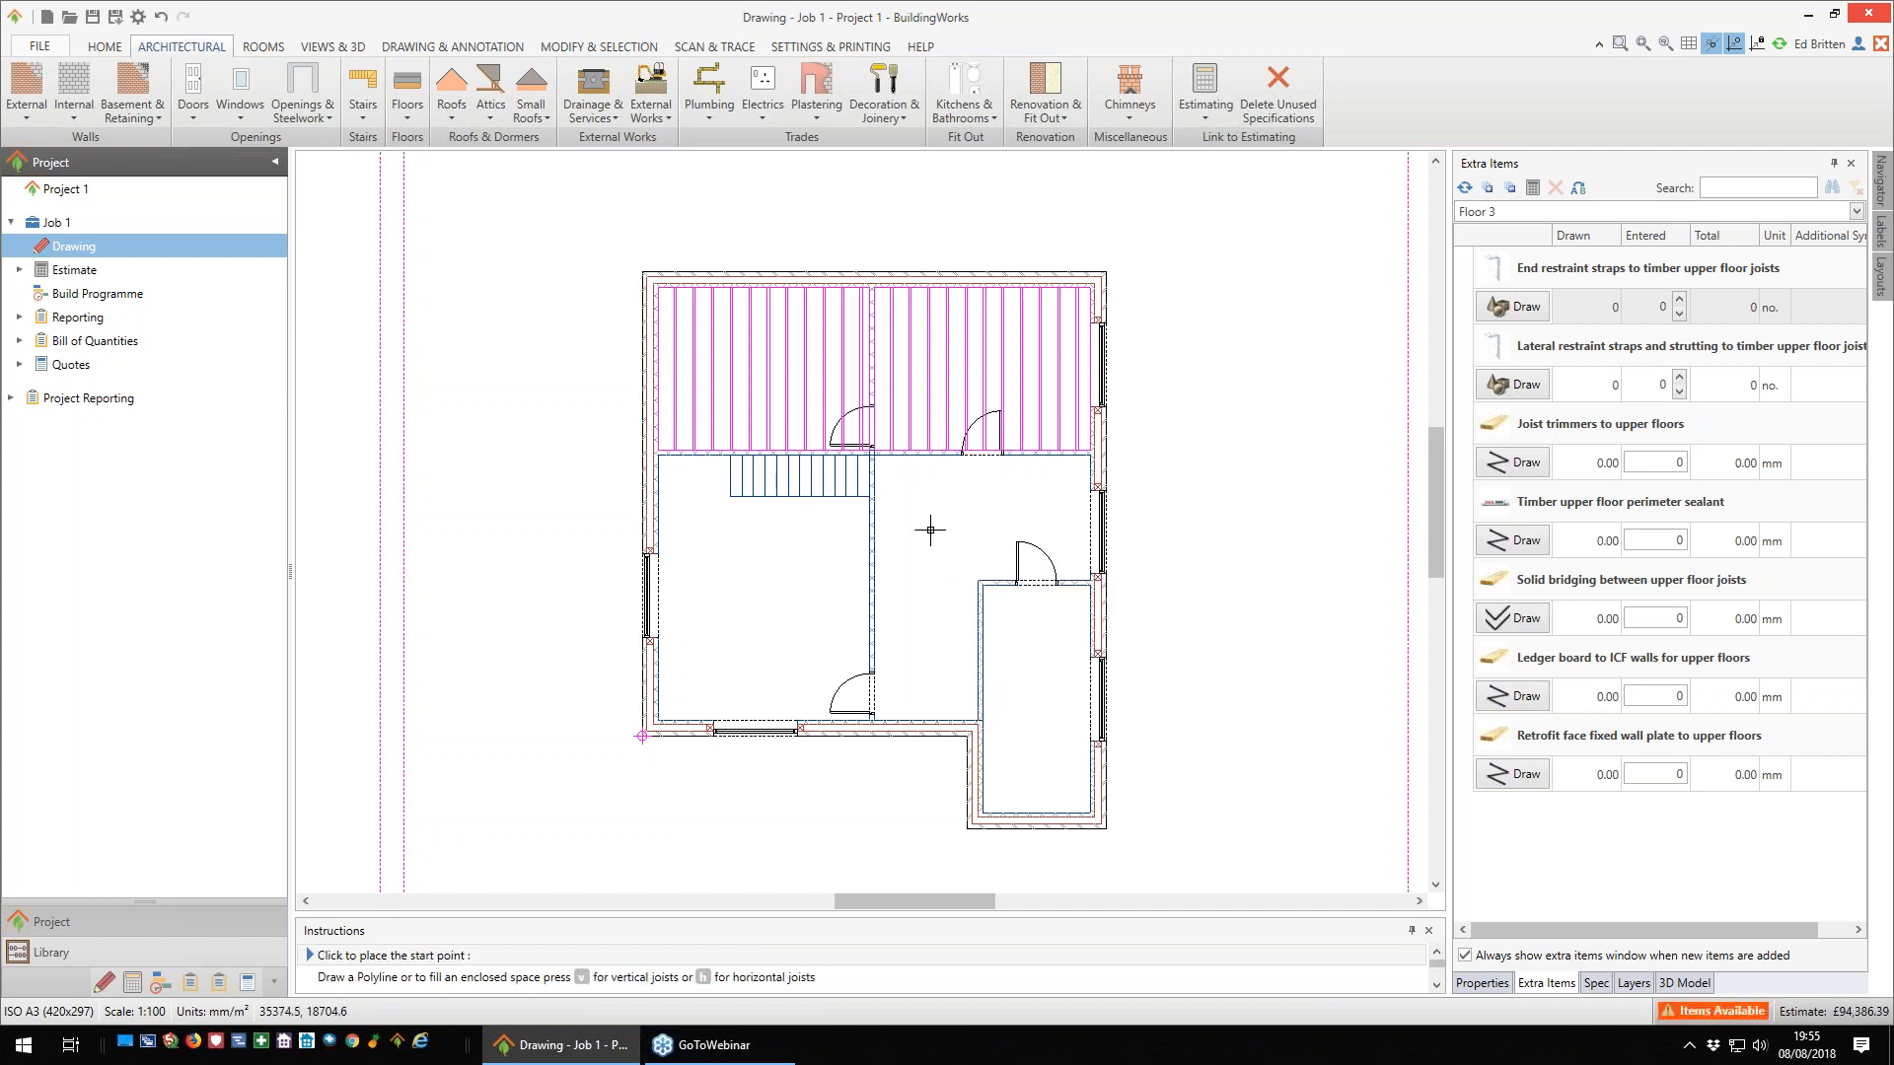
key(h)
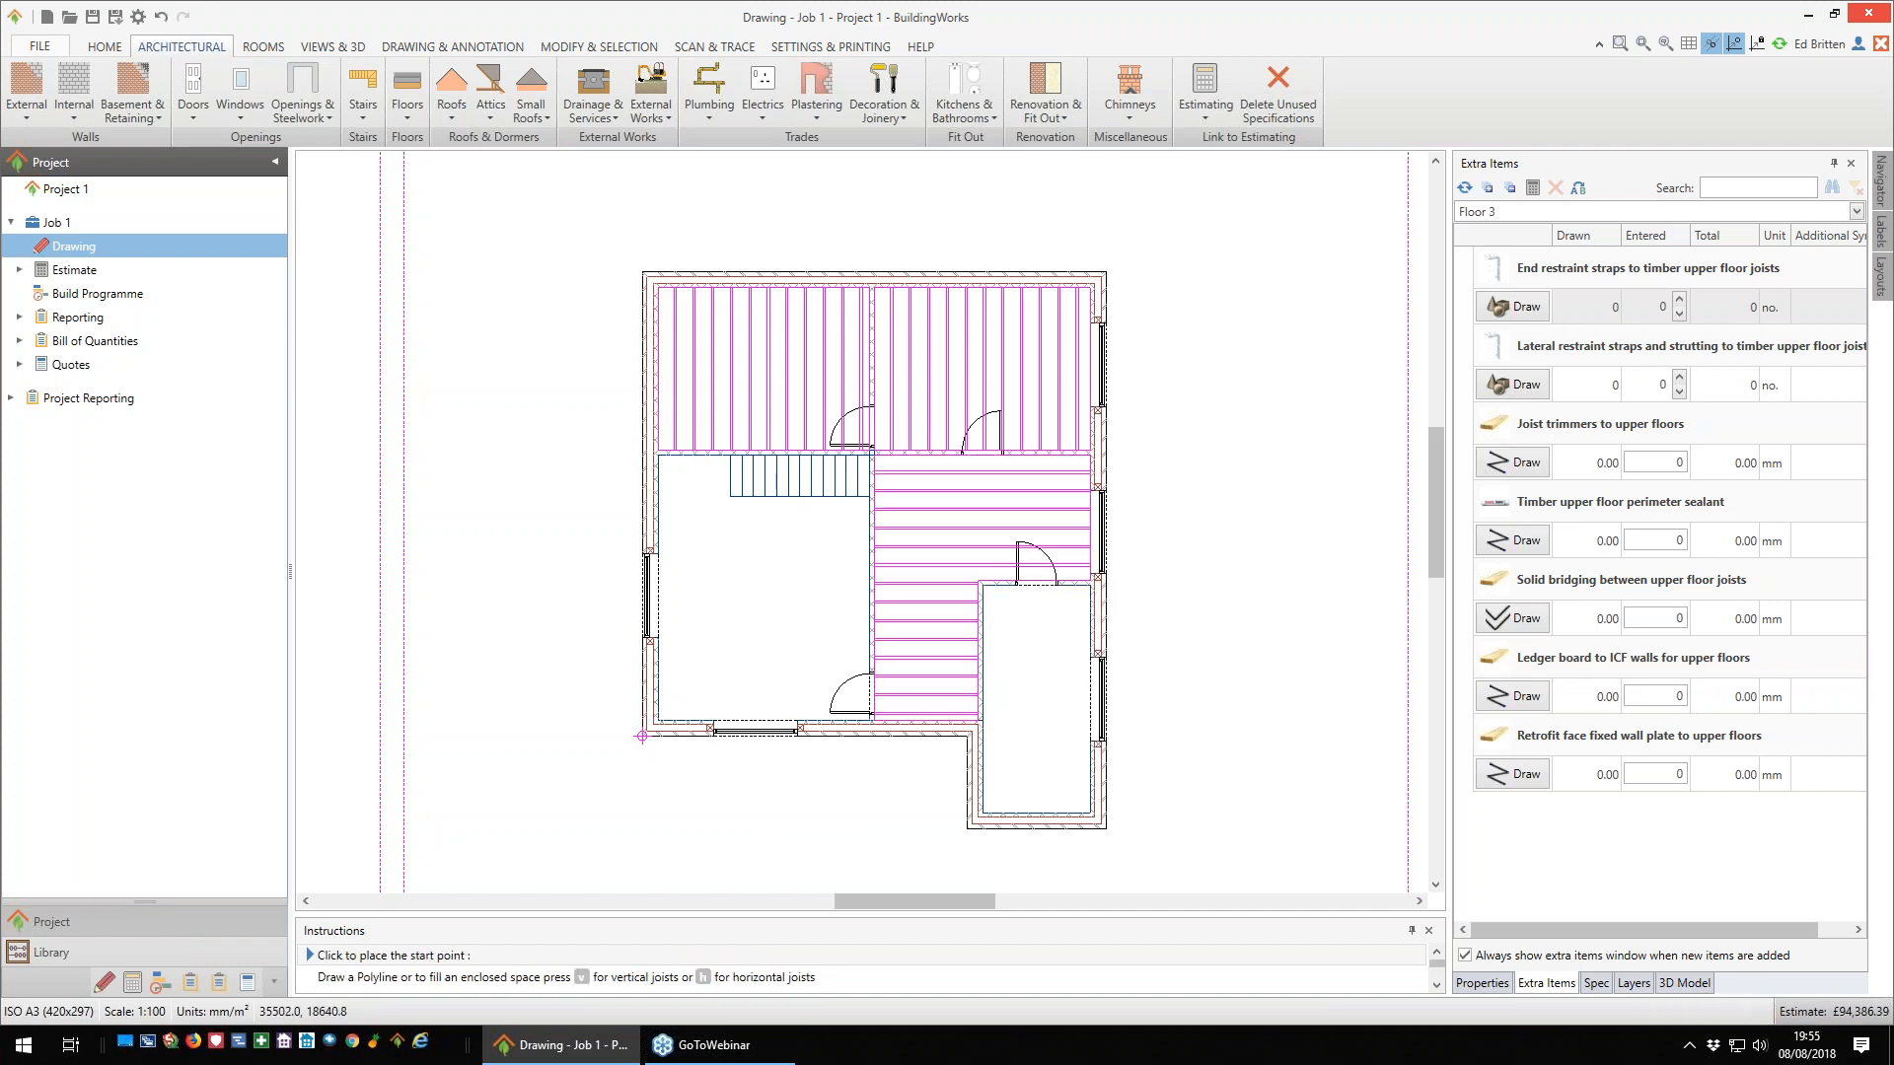
right_click(1028, 675)
click(1044, 685)
key(h)
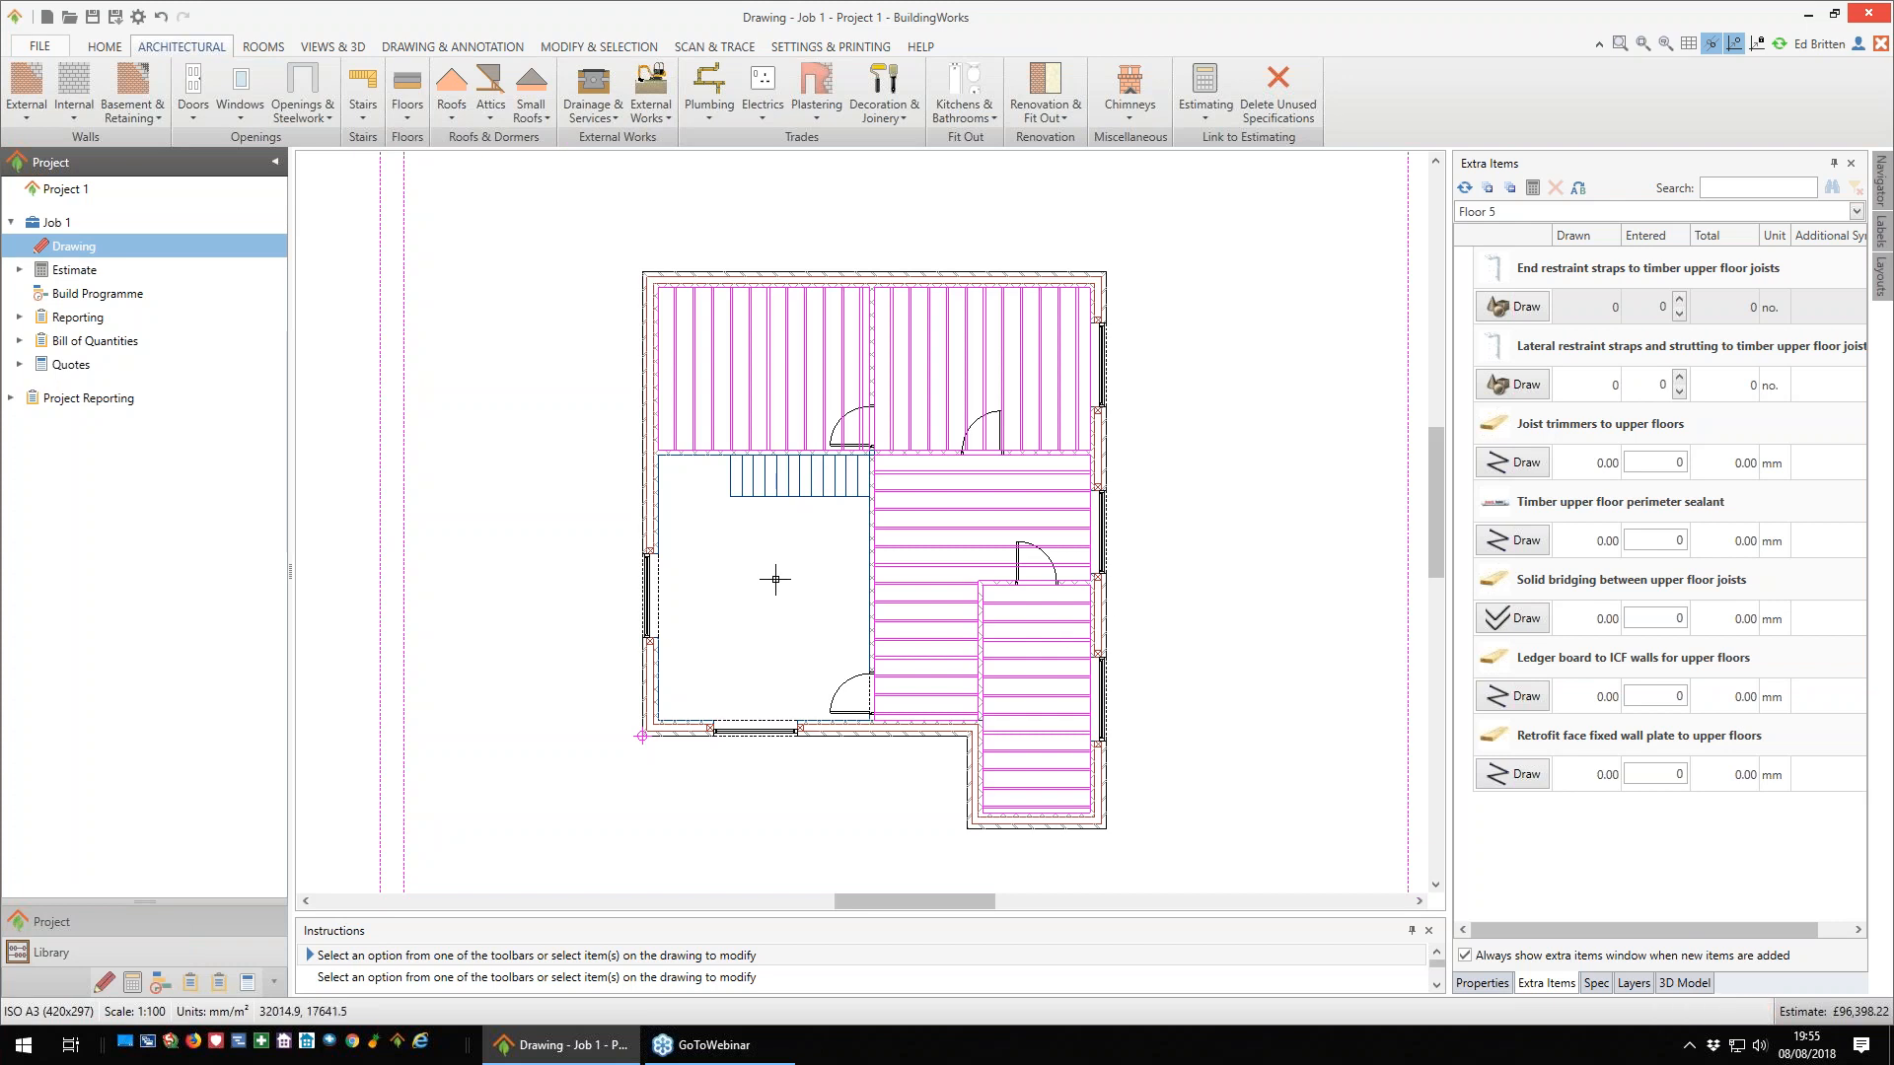
- Outline the same timber floor in the large lower-left room with horizontal joists, leaving the stair opening uncovered
right_click(777, 577)
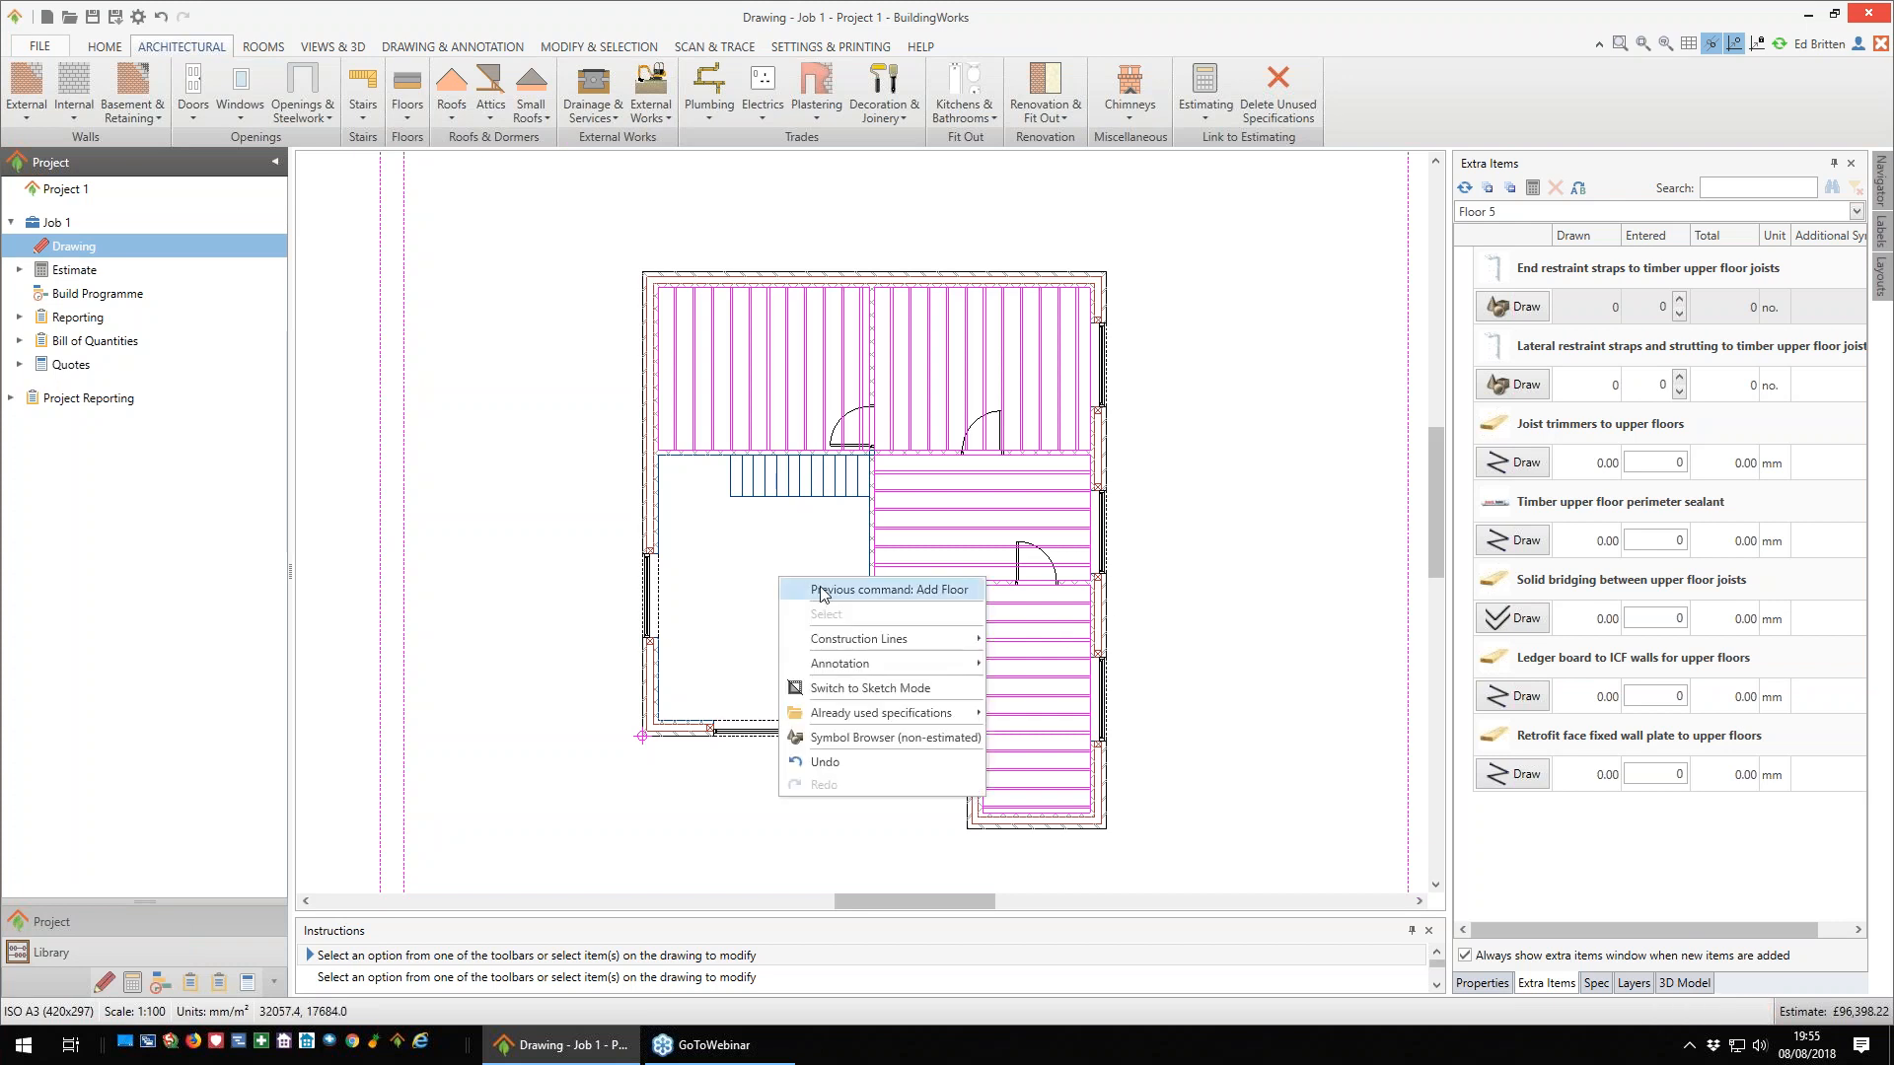
click(824, 594)
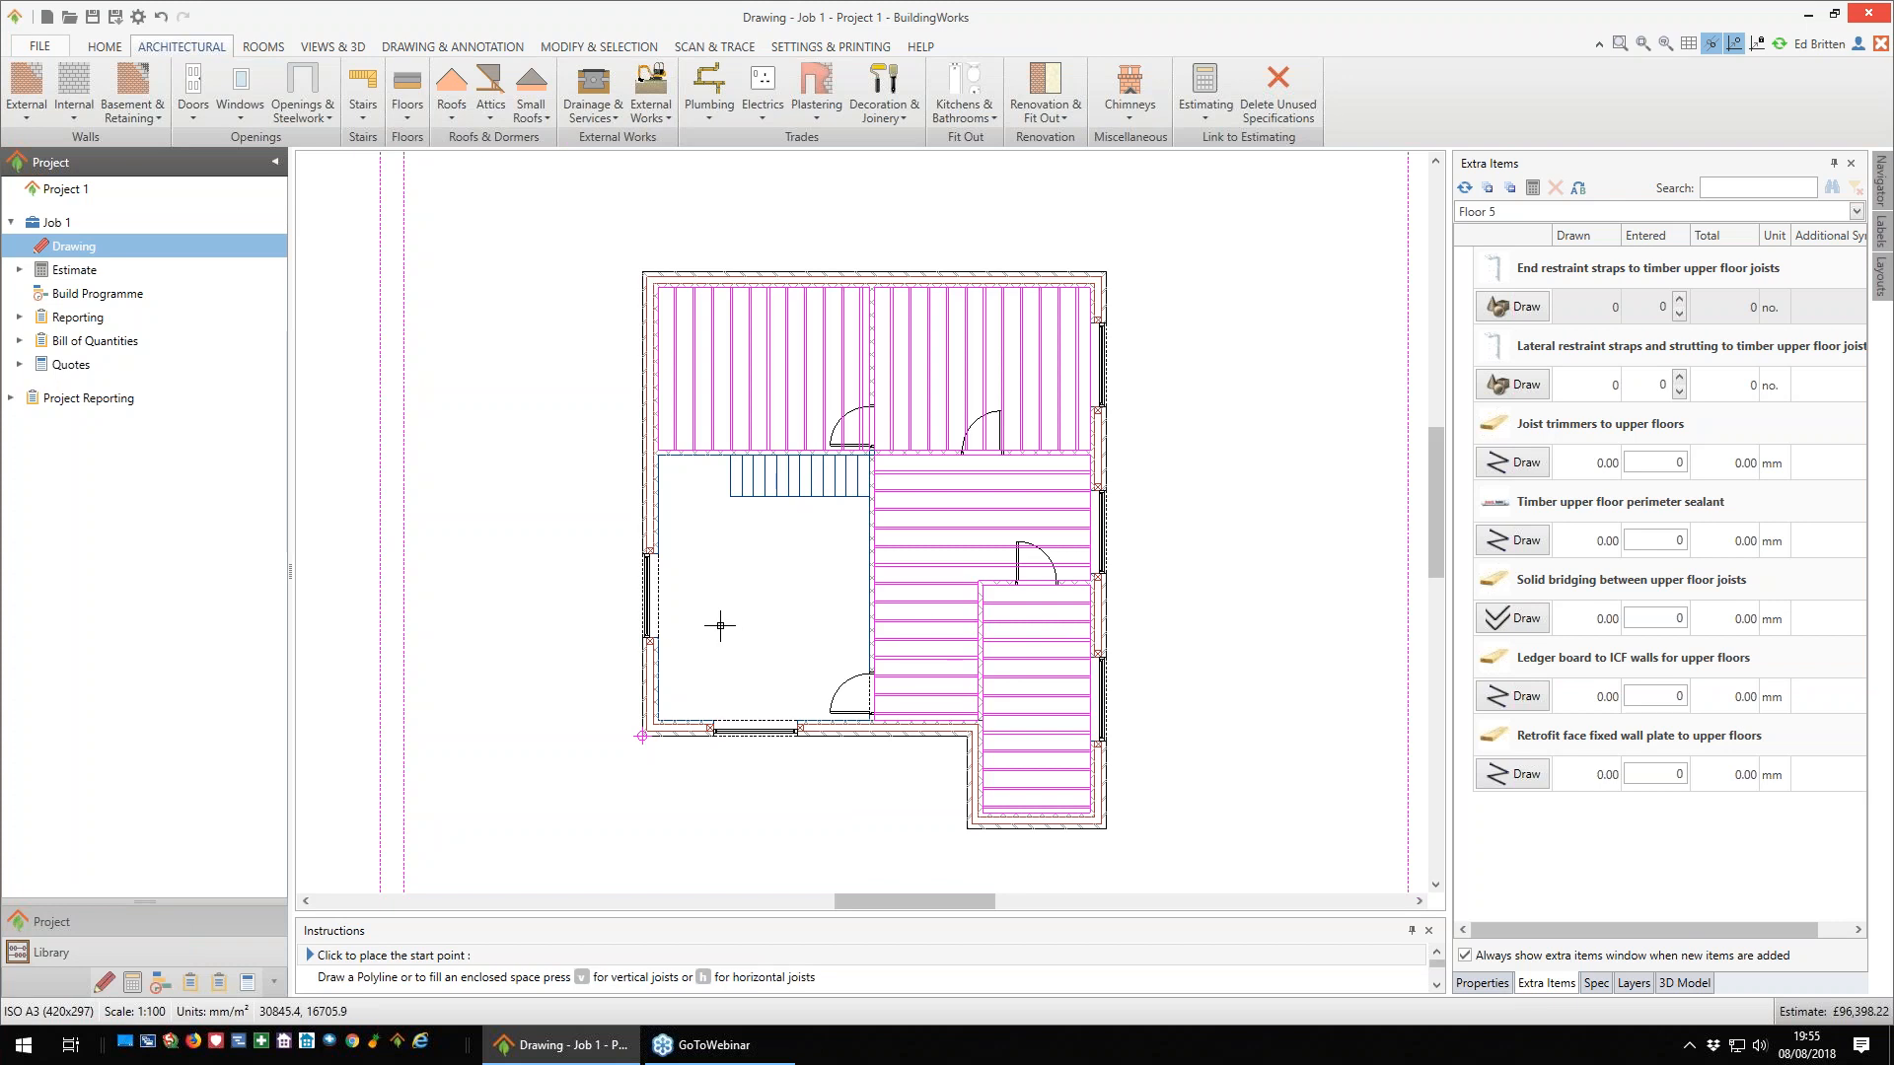
click(658, 456)
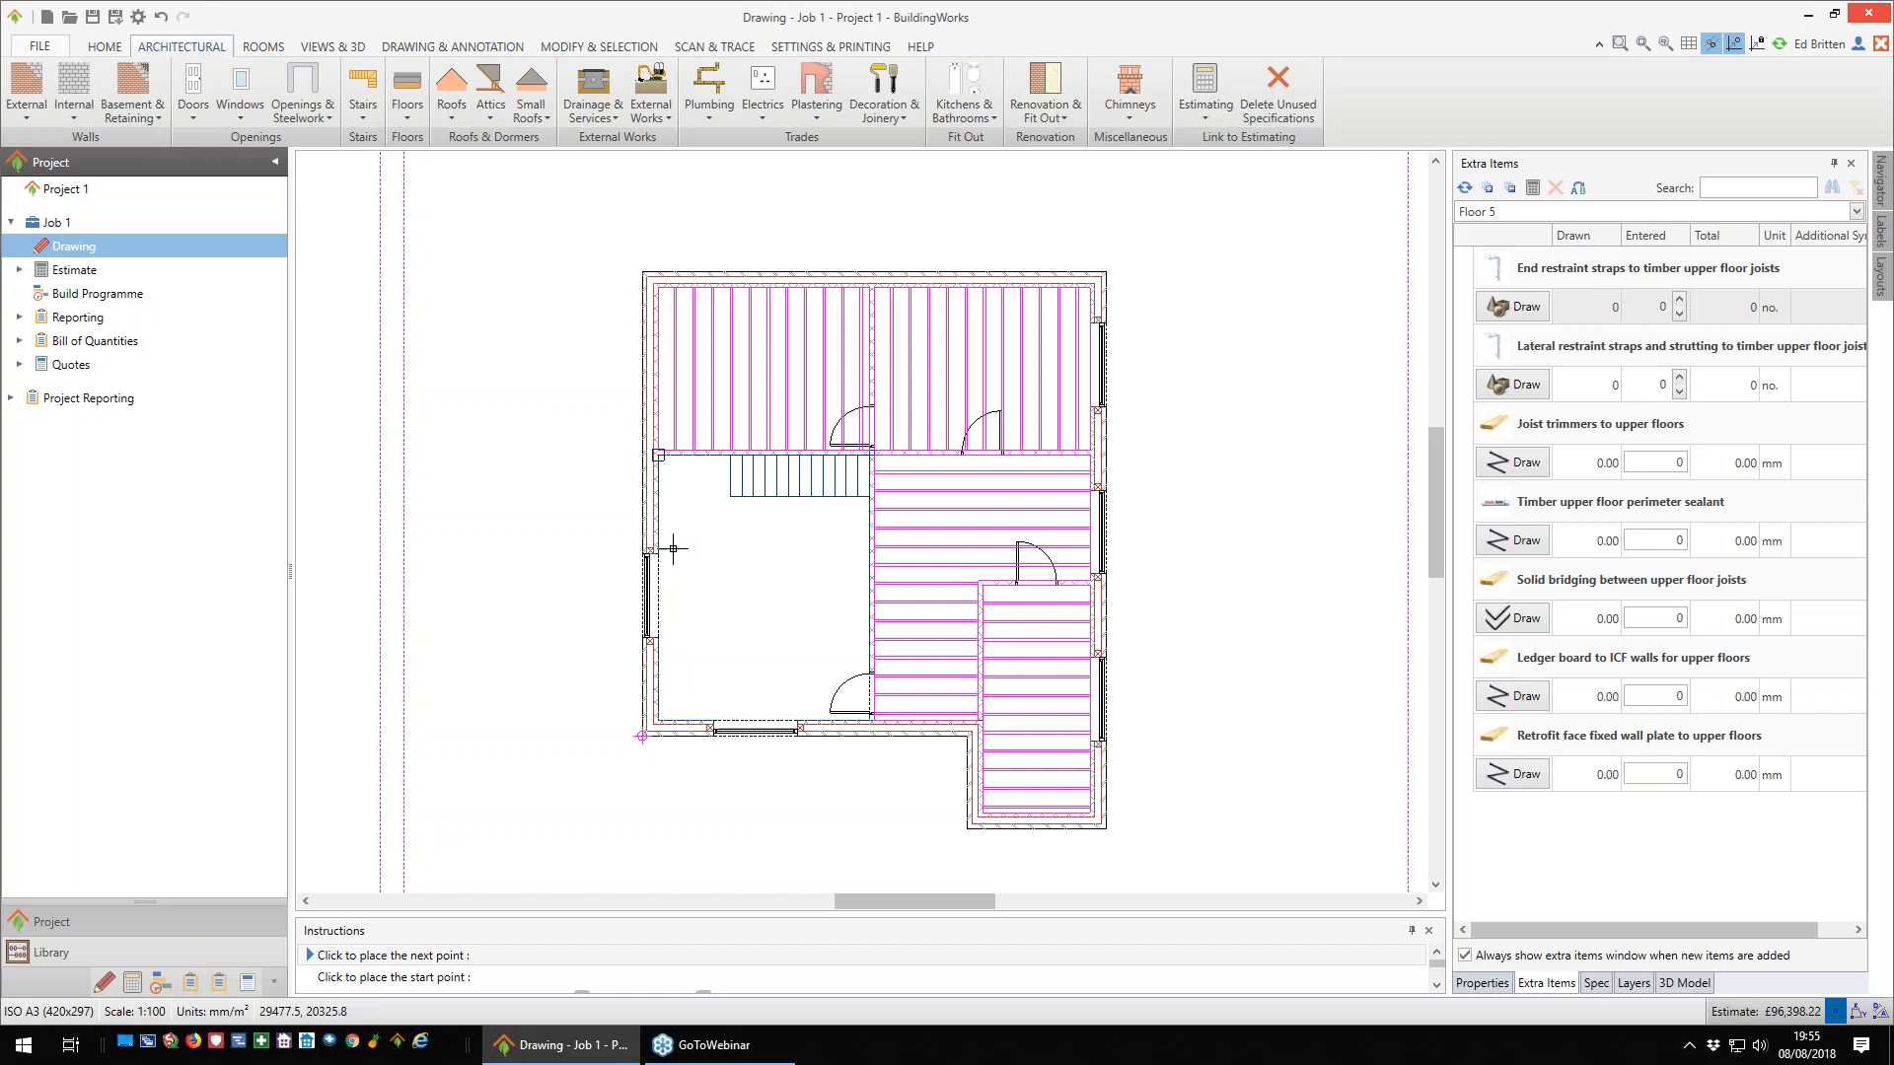
click(658, 721)
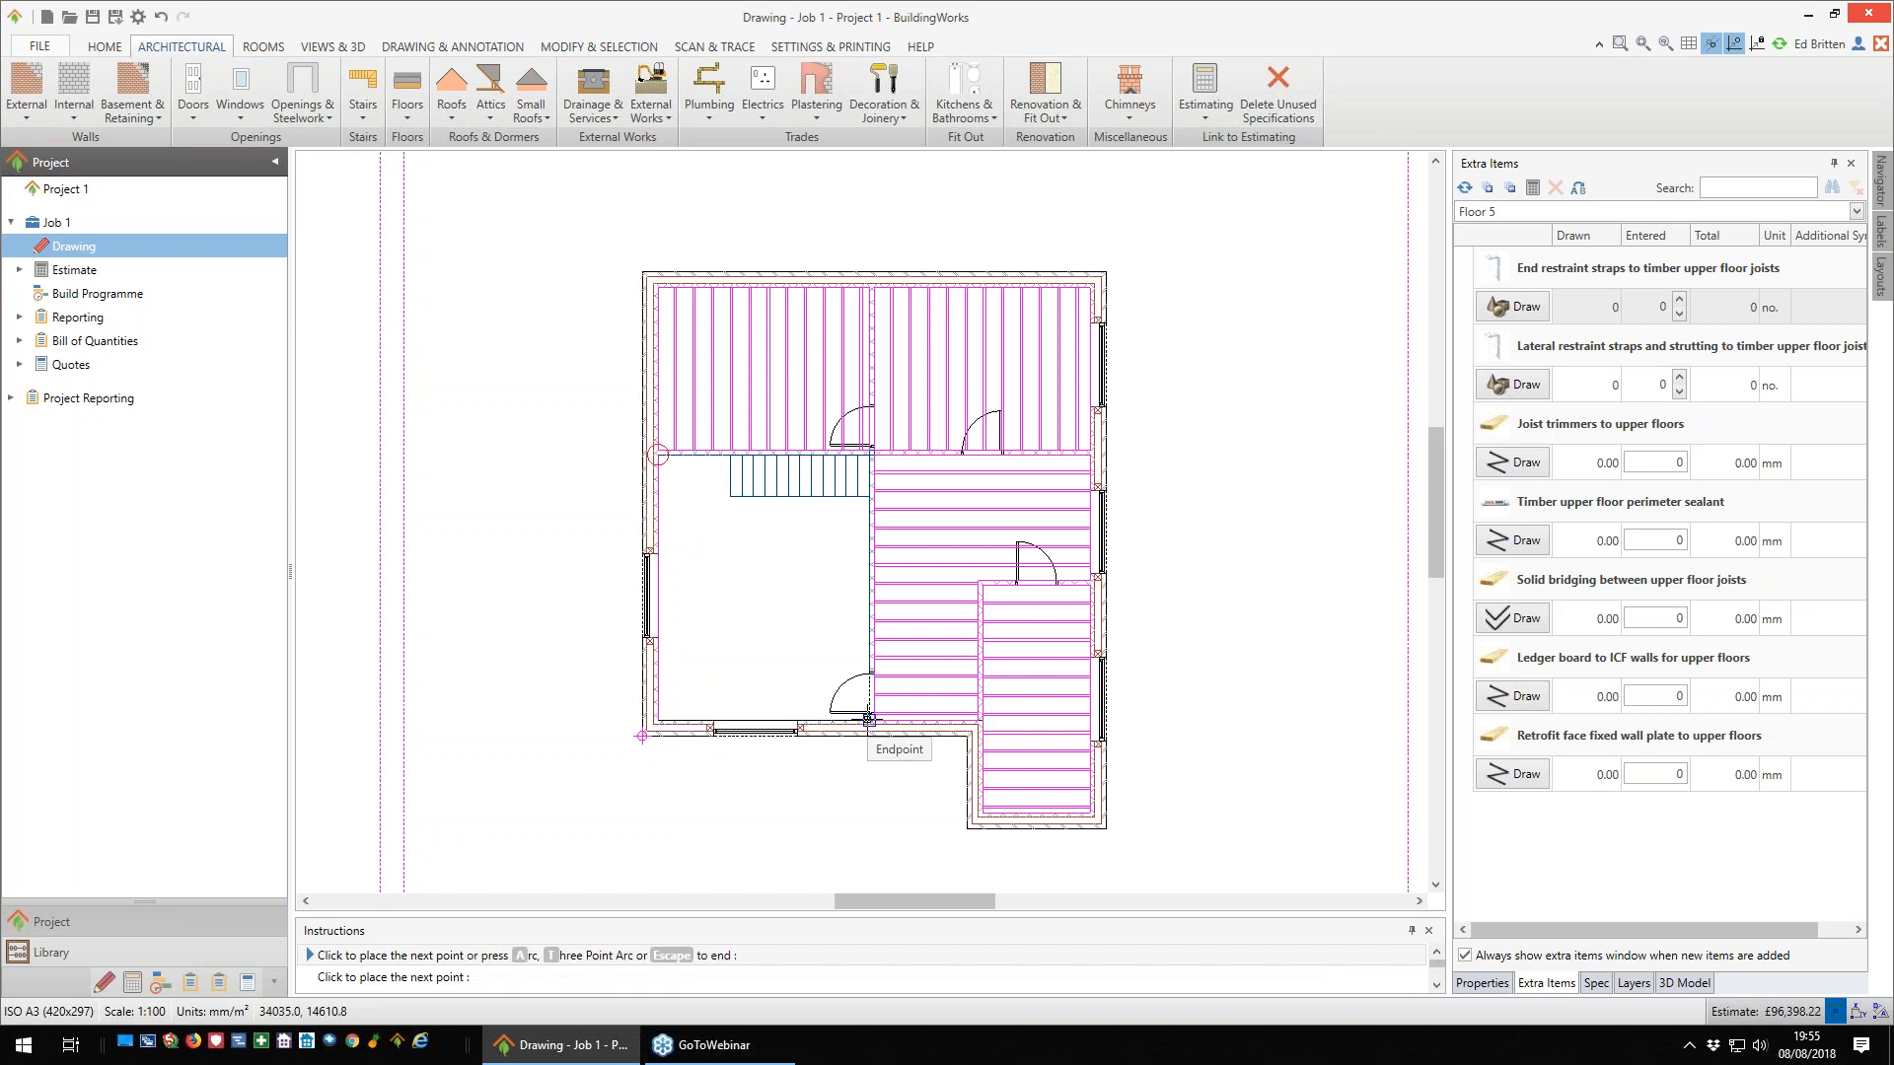
click(872, 721)
click(868, 500)
click(729, 502)
click(731, 456)
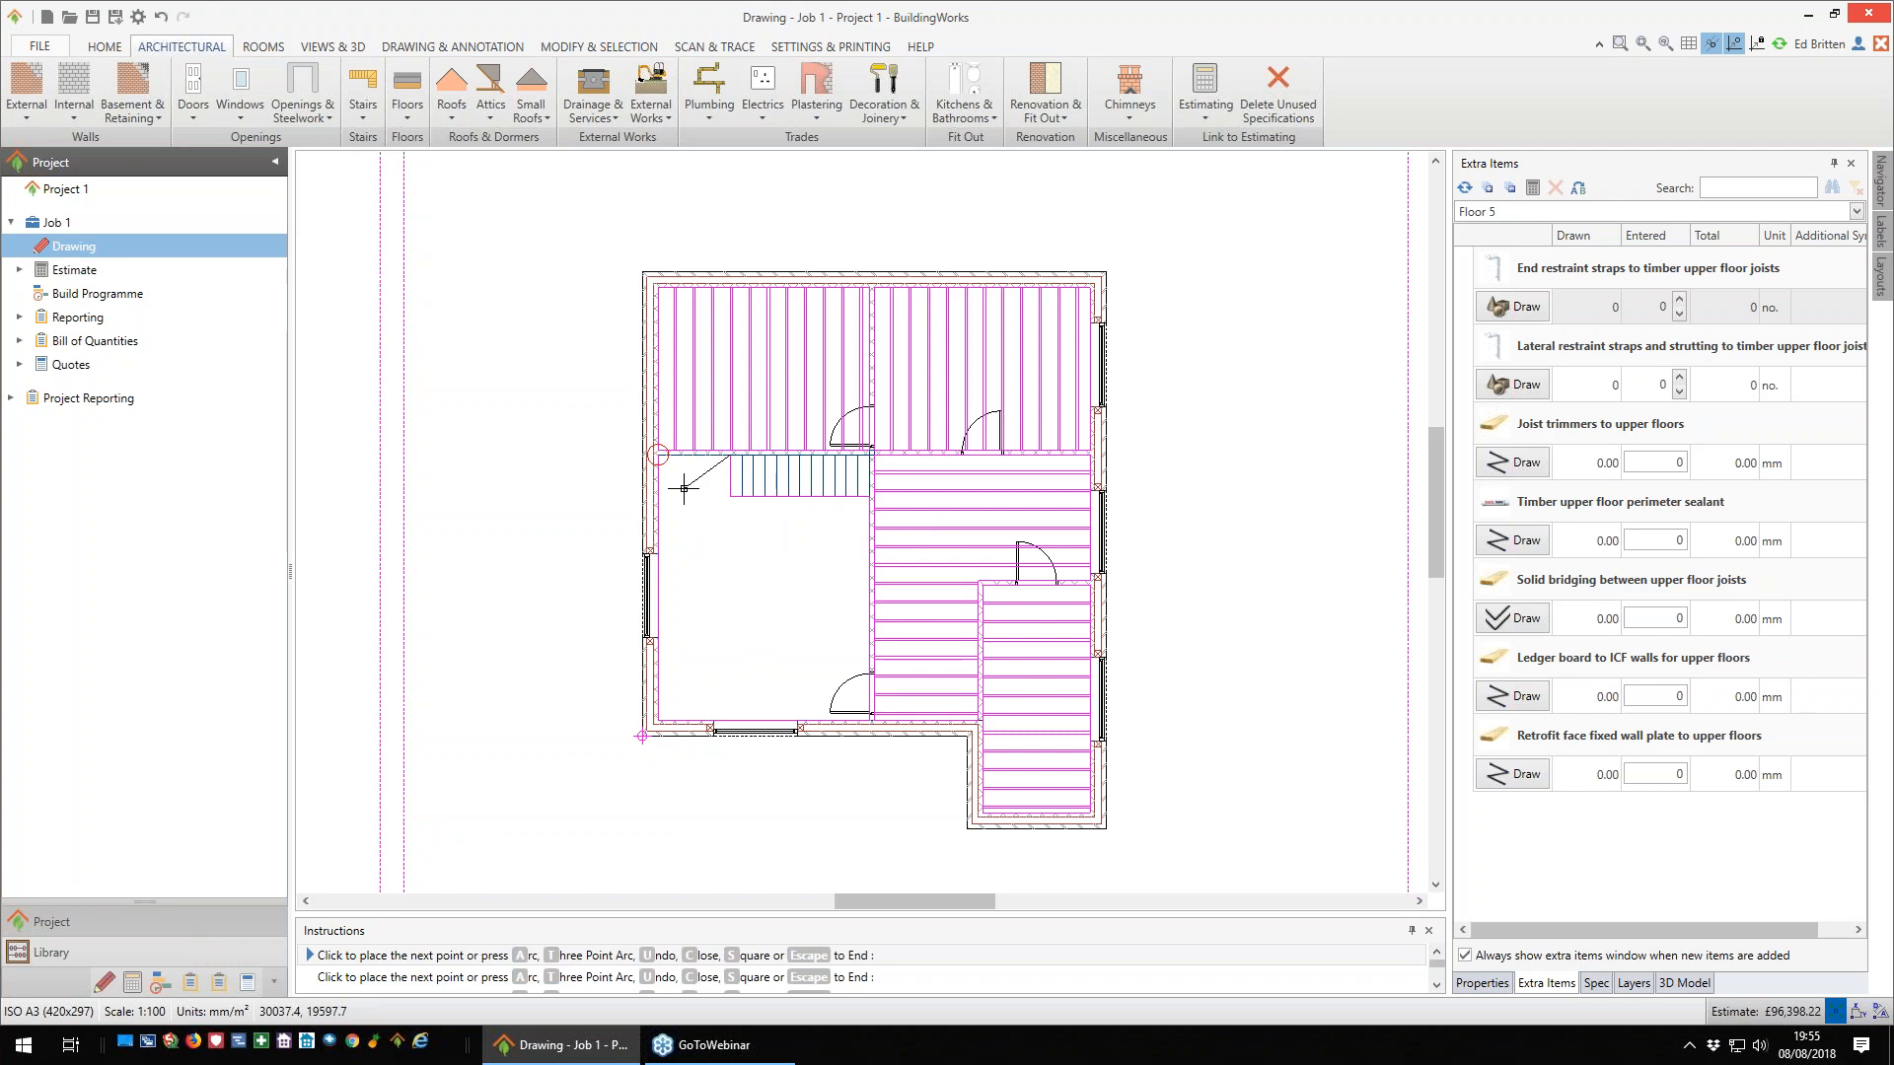
click(684, 487)
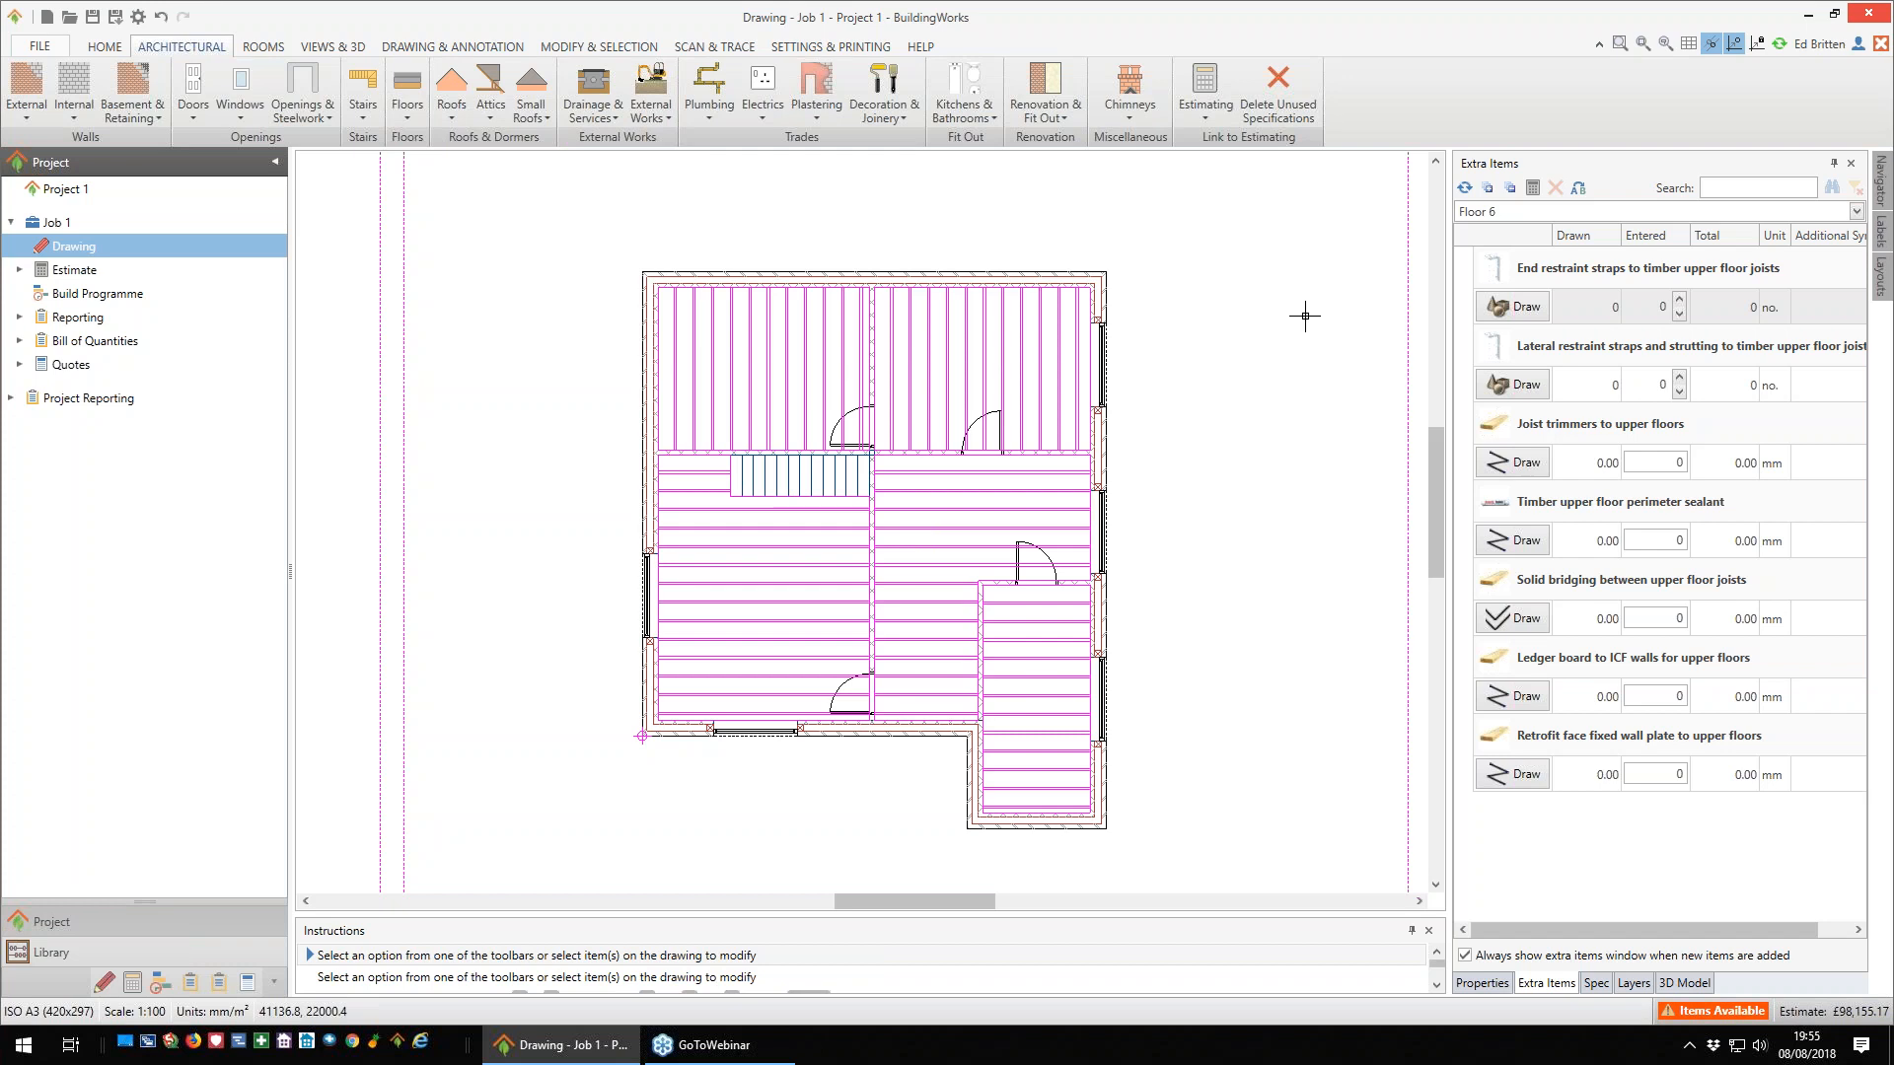
- Draw a joist trimmer about 4557.5 mm long beneath the staircase, from the internal partition to the left external wall
click(1514, 464)
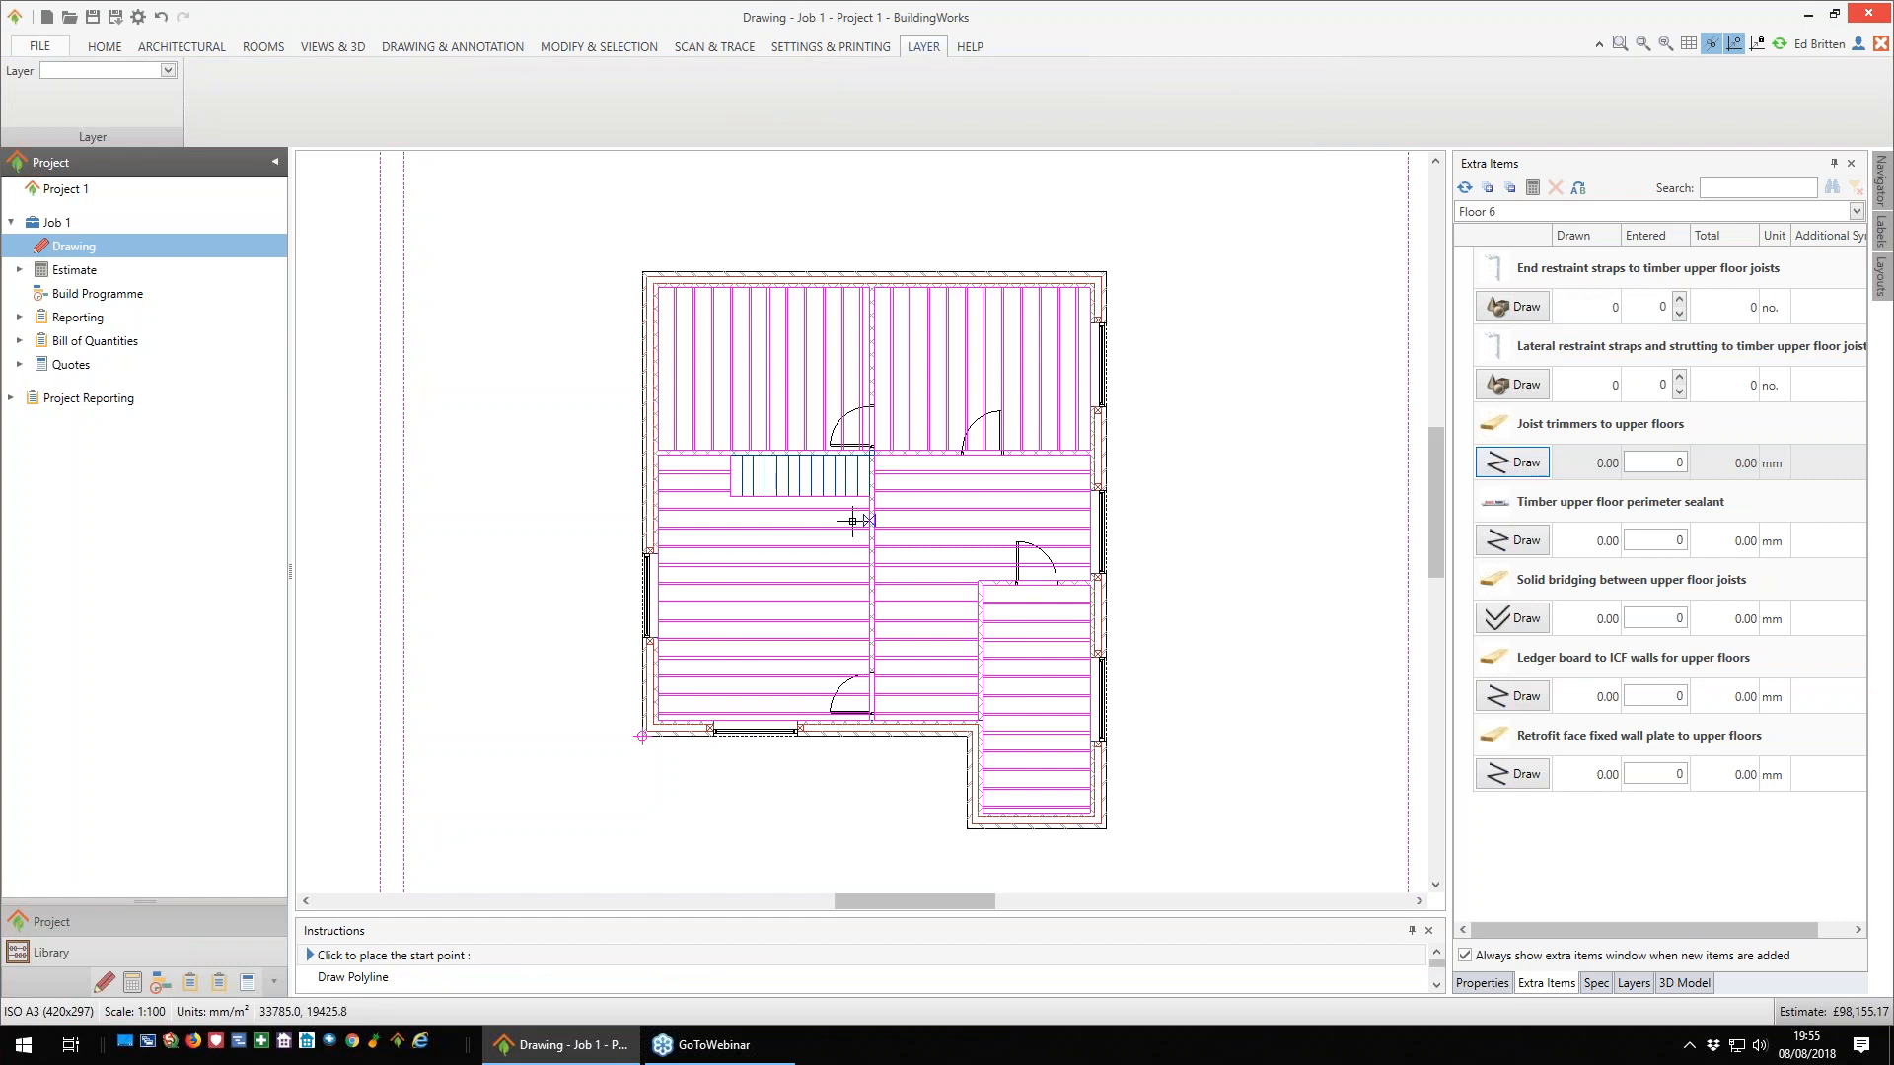
scroll(853, 513, up, 2)
click(879, 486)
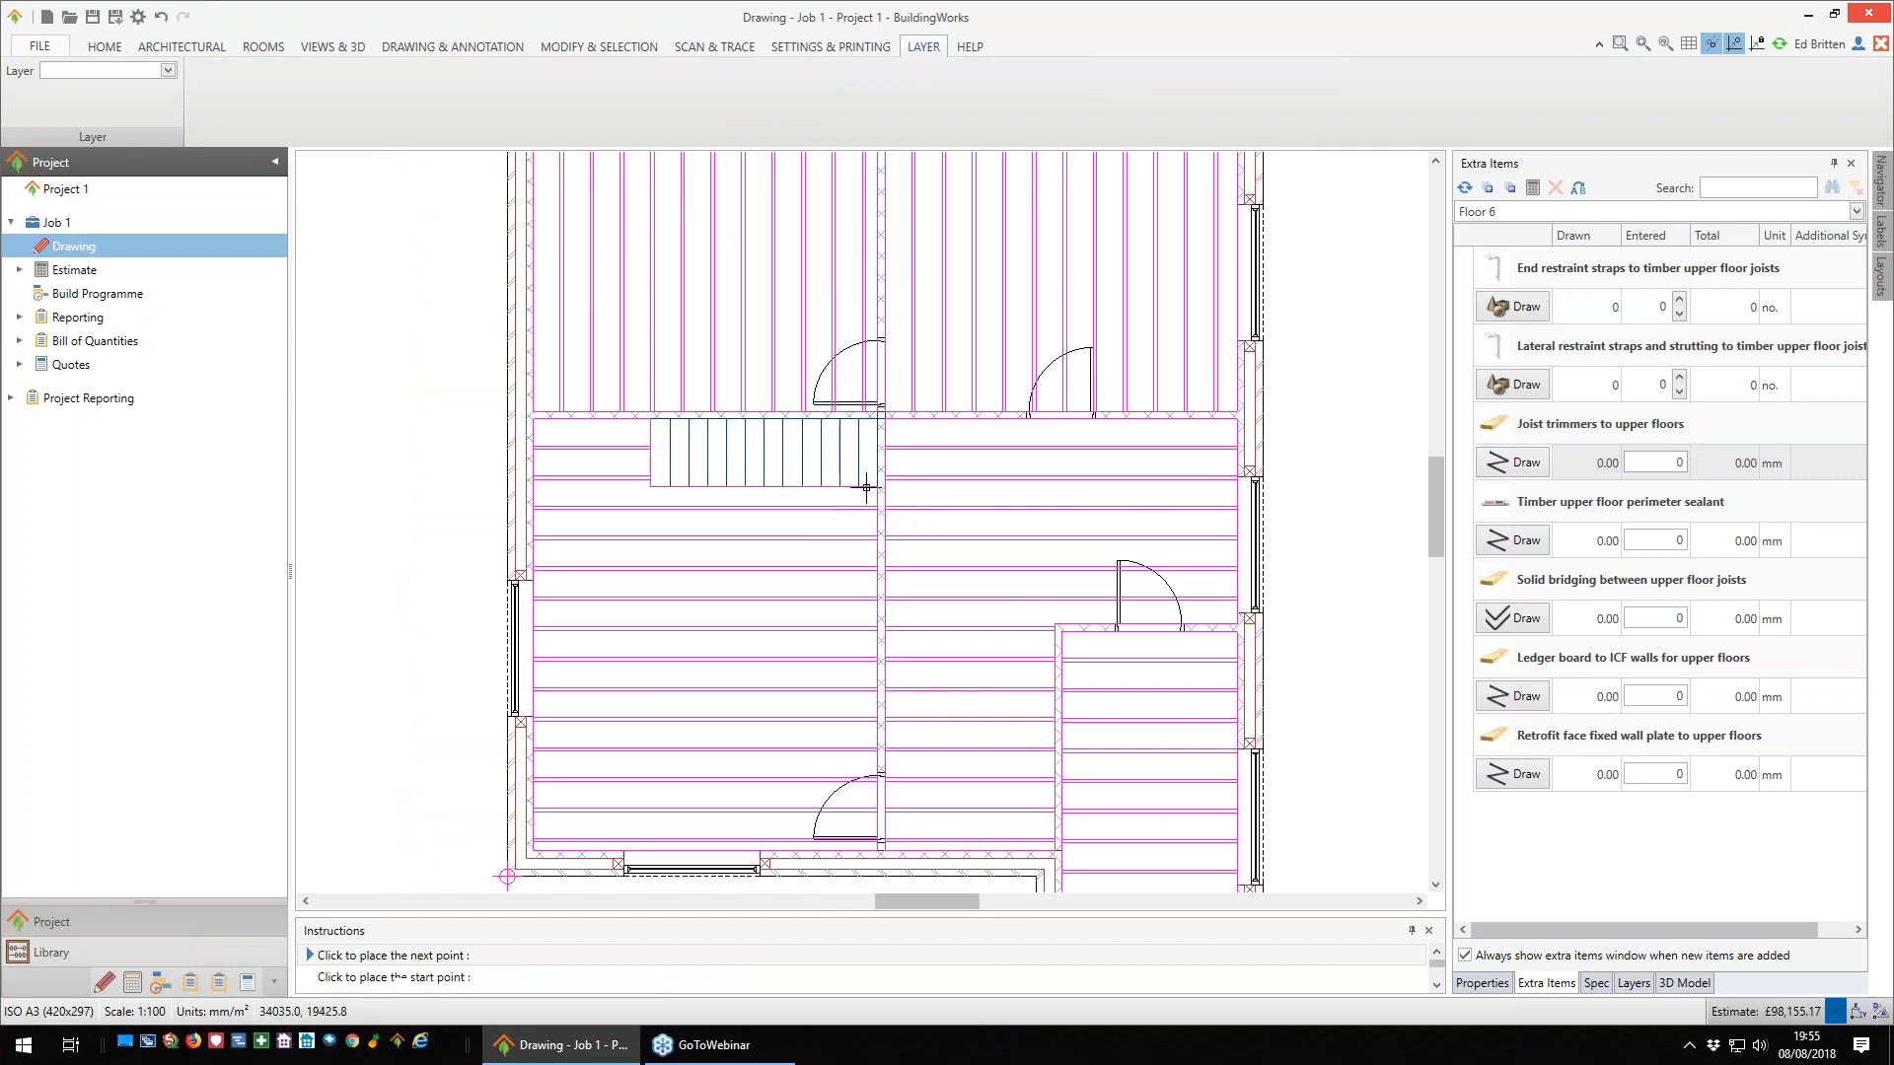
click(535, 483)
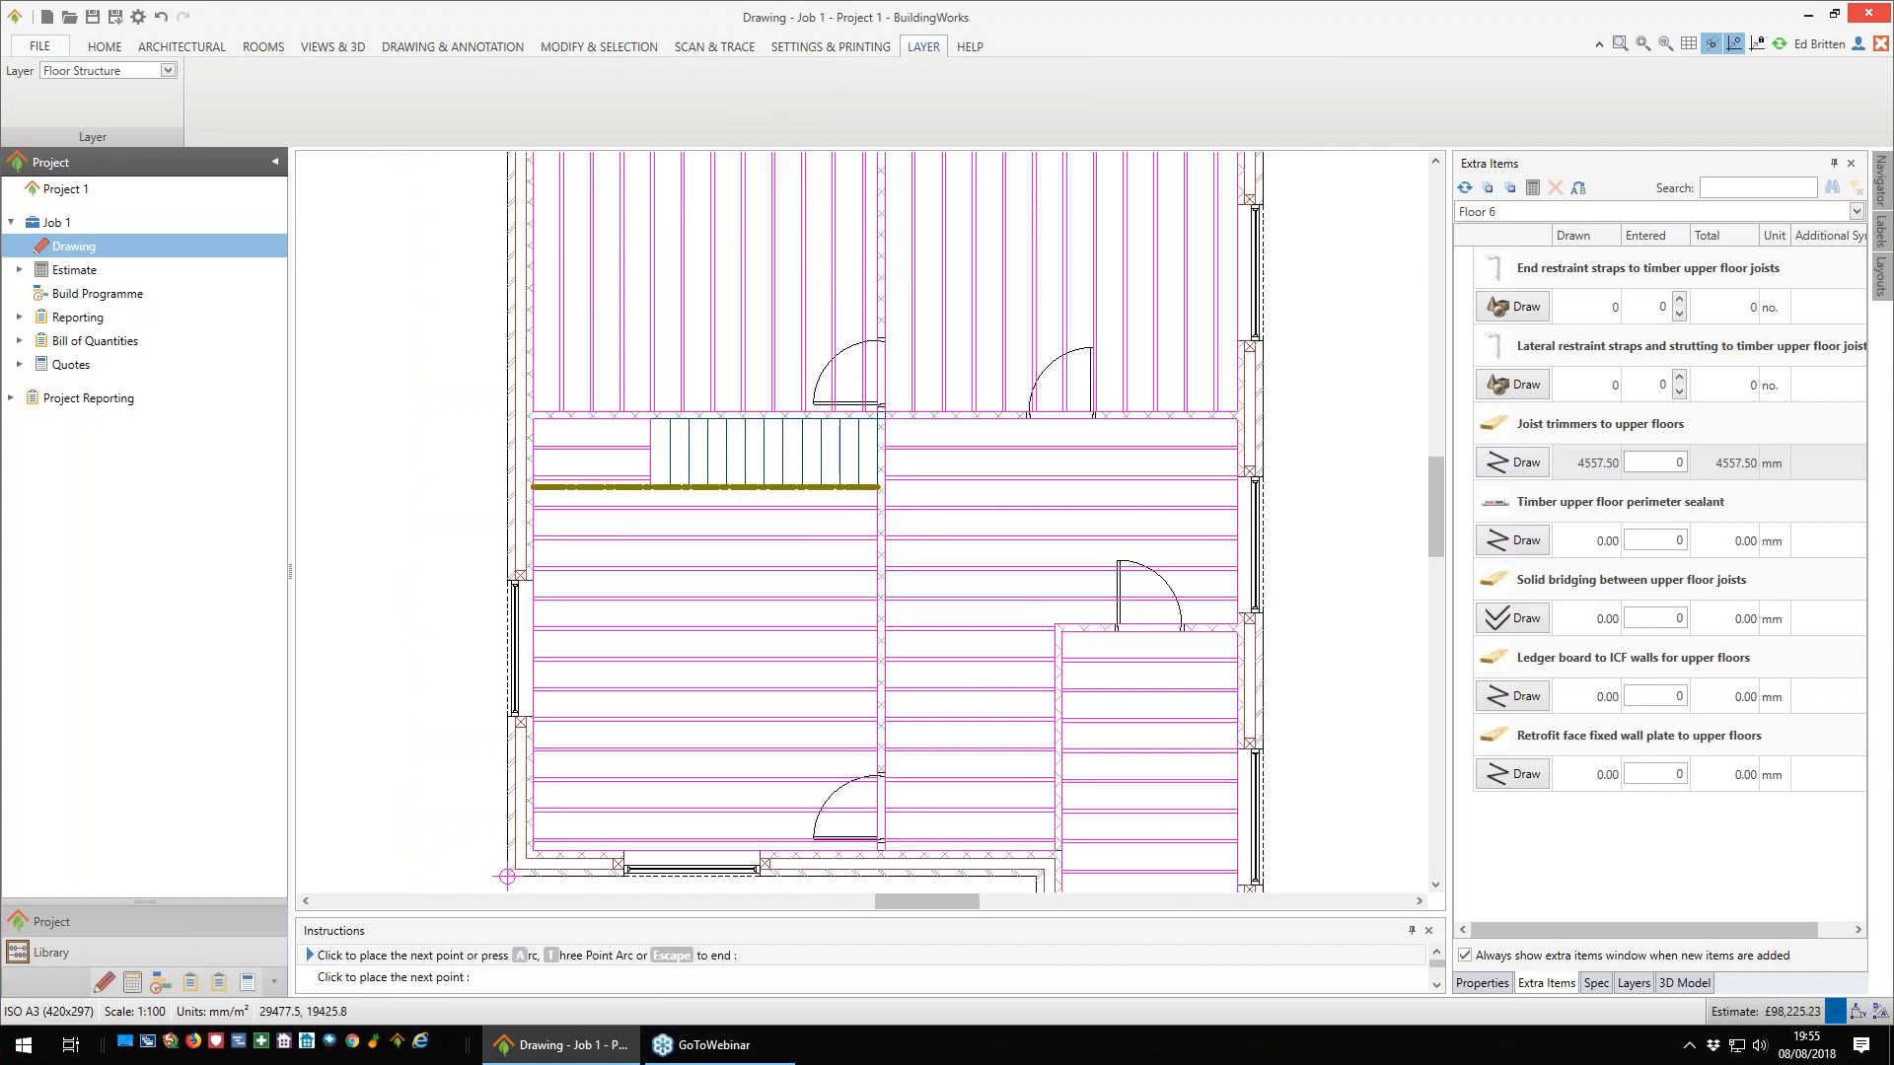
key(Escape)
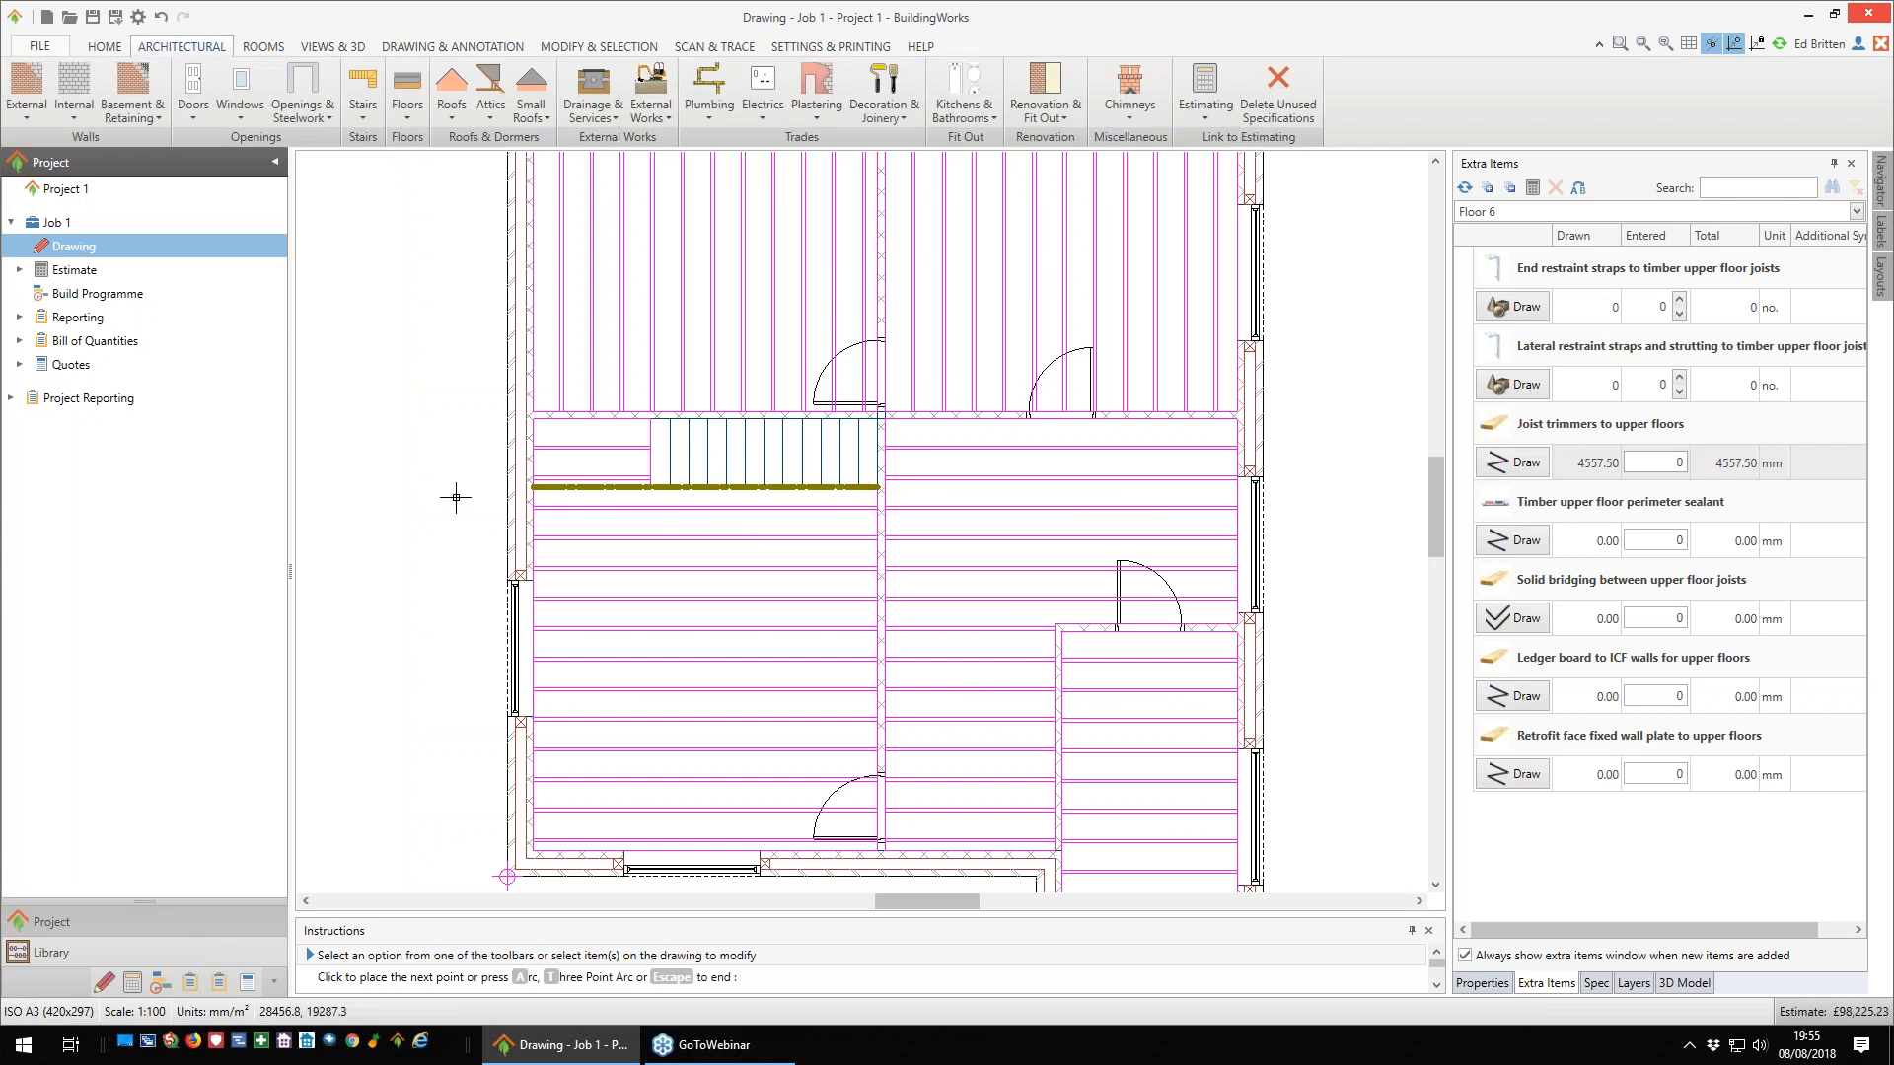
- Add a second joist trimmer across the left end of the stair opening, from the long trimmer to the wall above
right_click(466, 508)
click(508, 511)
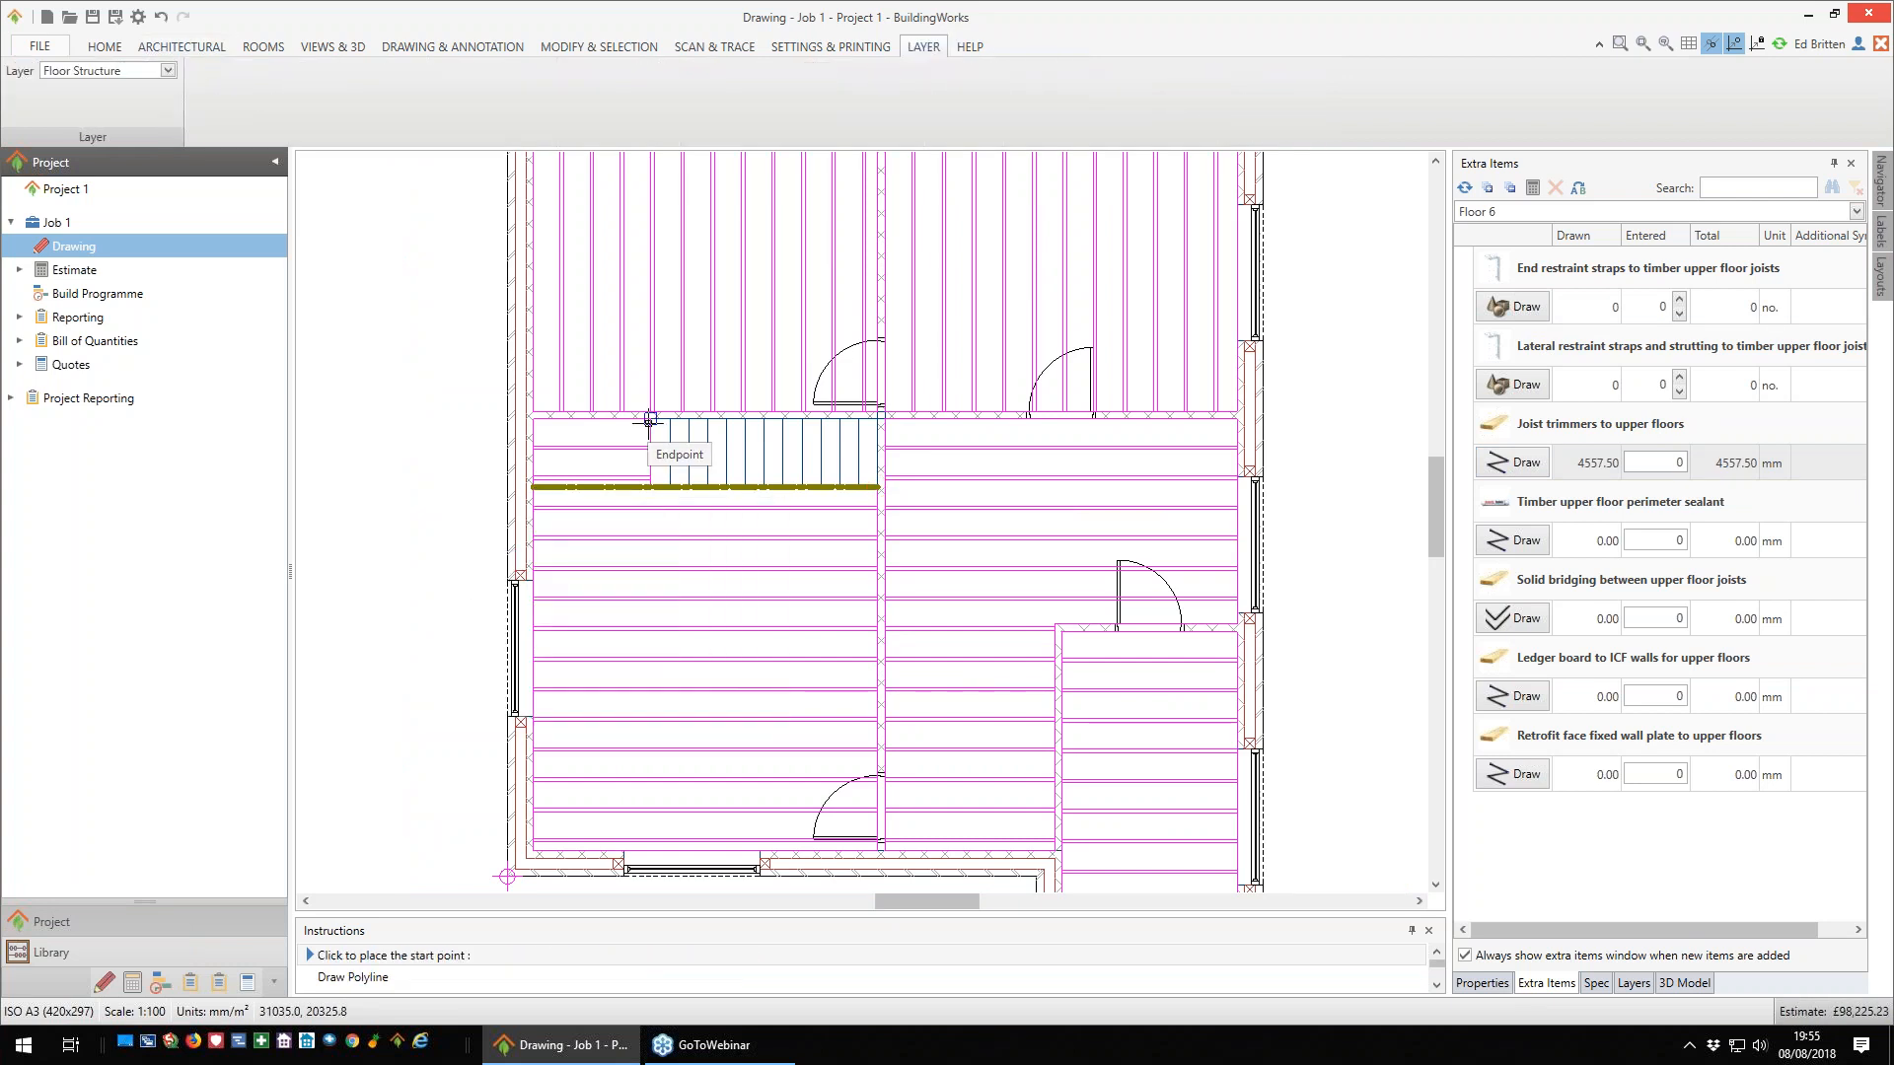
click(650, 486)
click(650, 419)
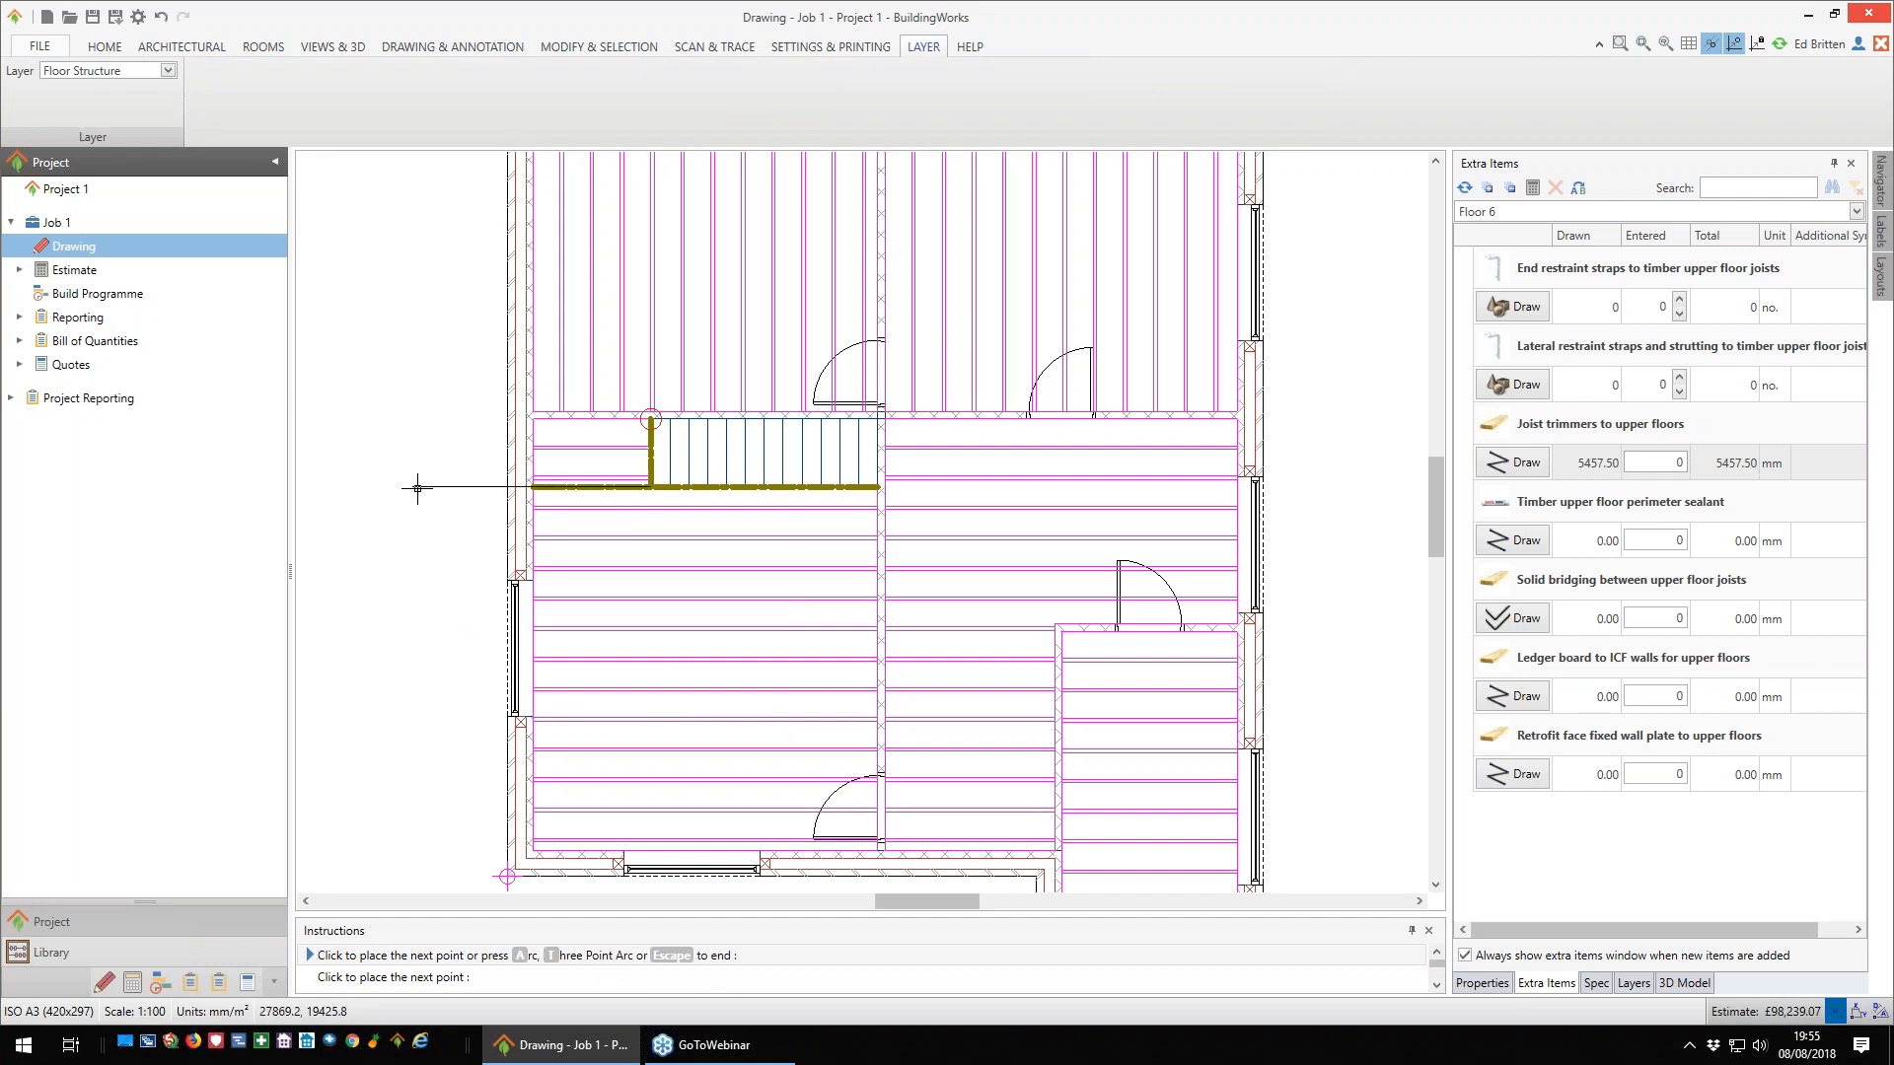
key(Escape)
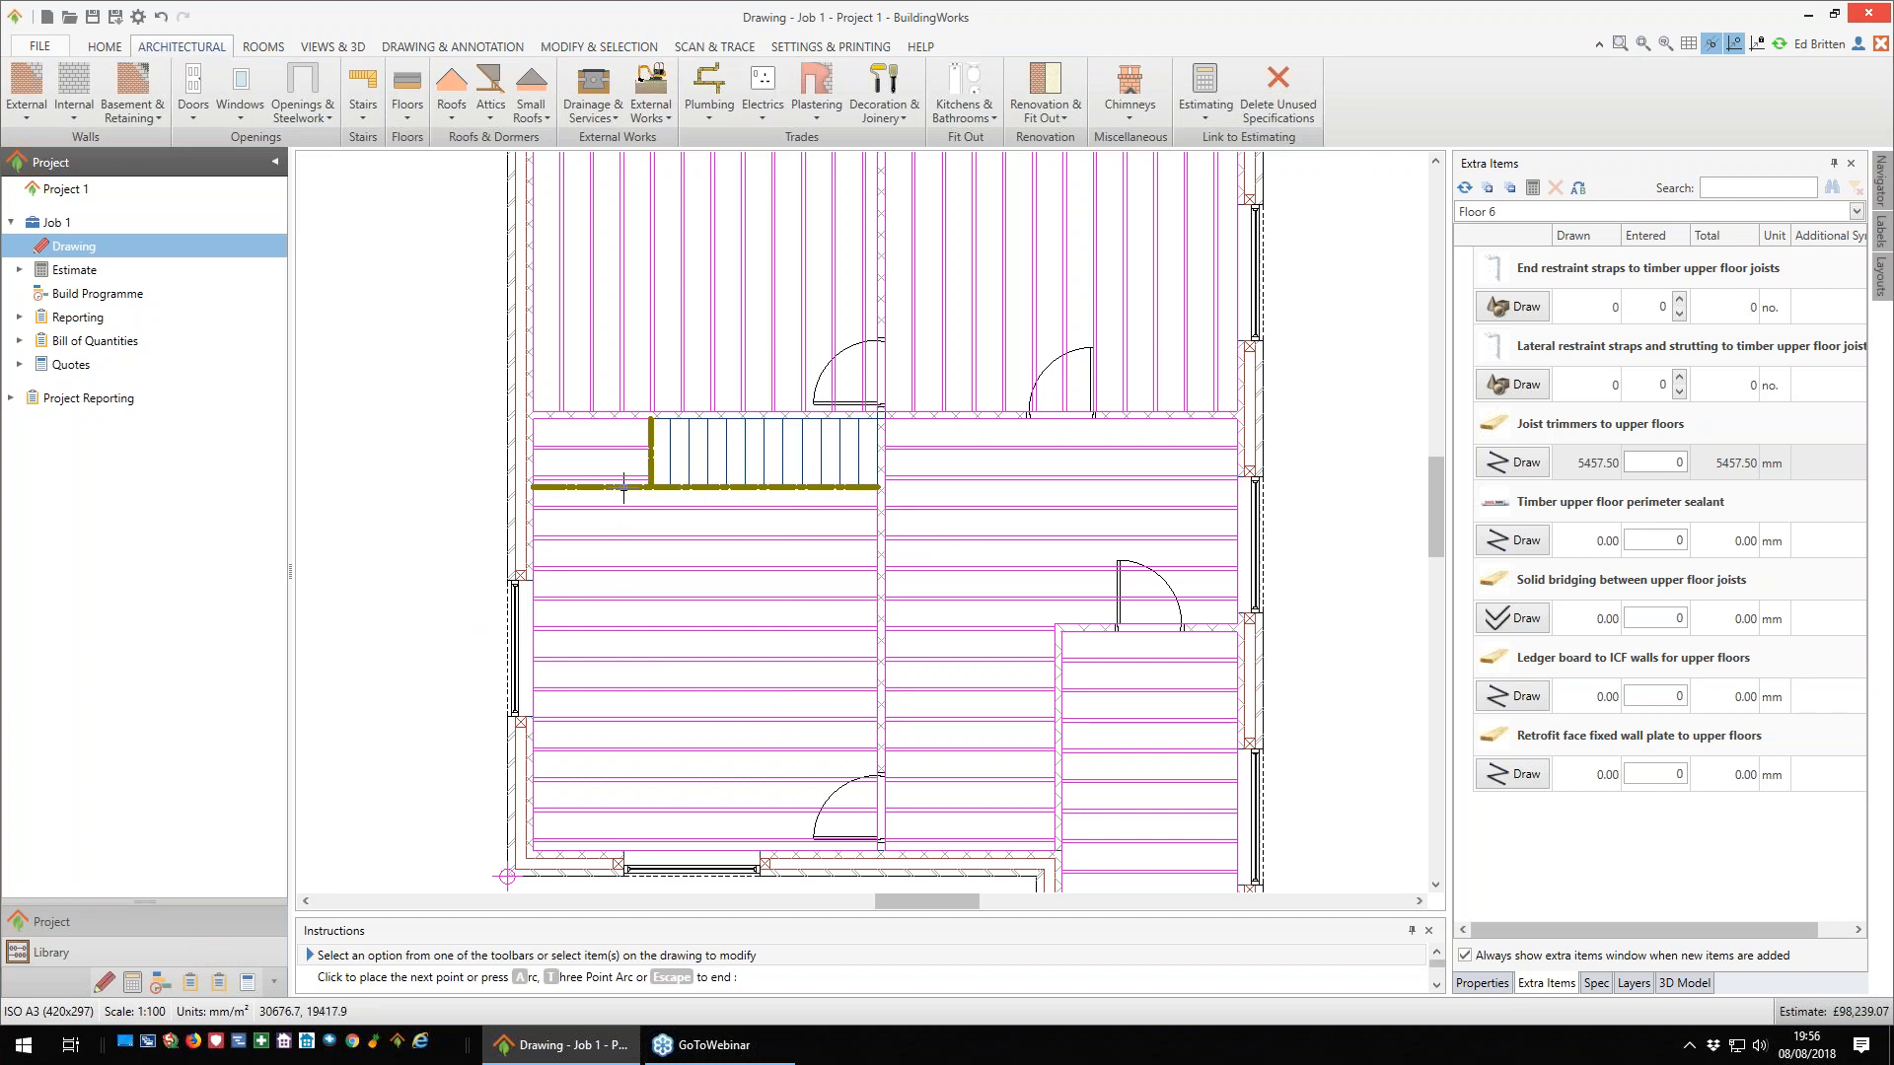
- Toggle the joist direction of the upper-left room's floor to horizontal and back to vertical
click(586, 435)
scroll(668, 632, down, 1)
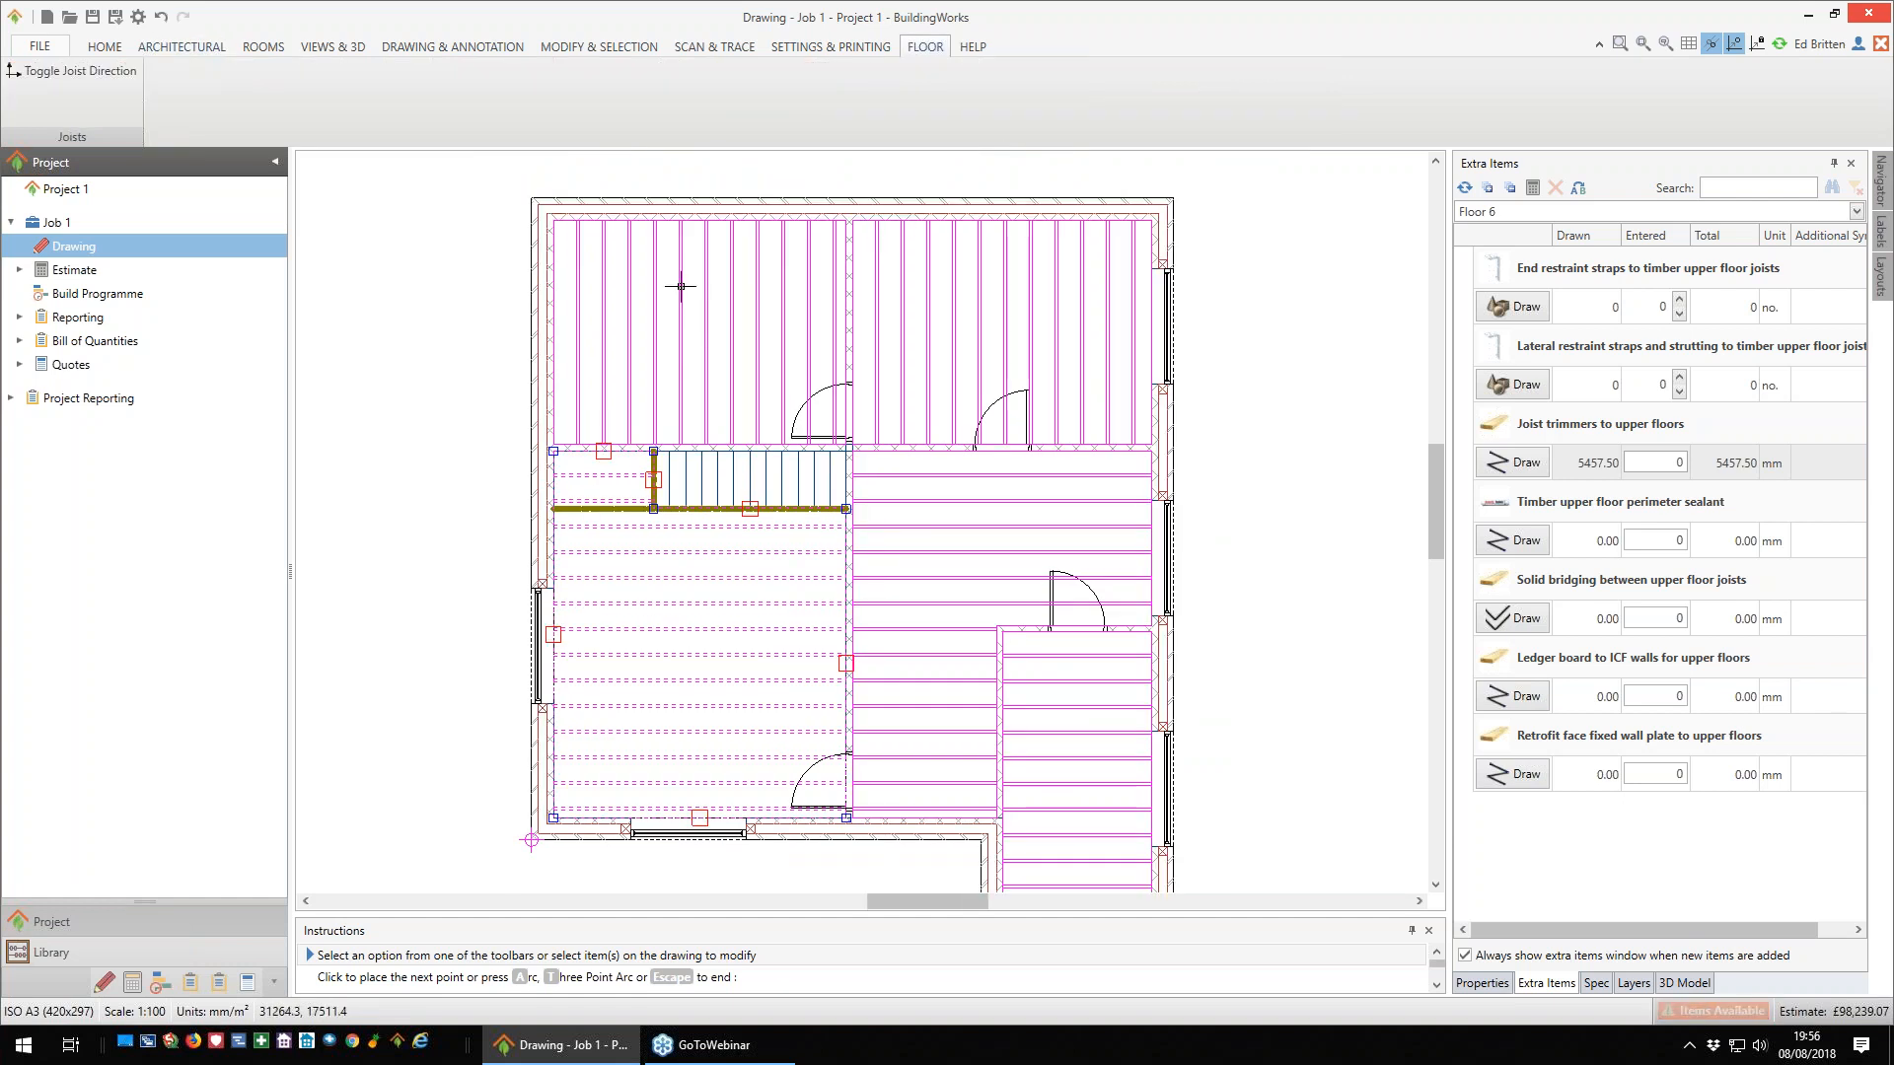
click(686, 345)
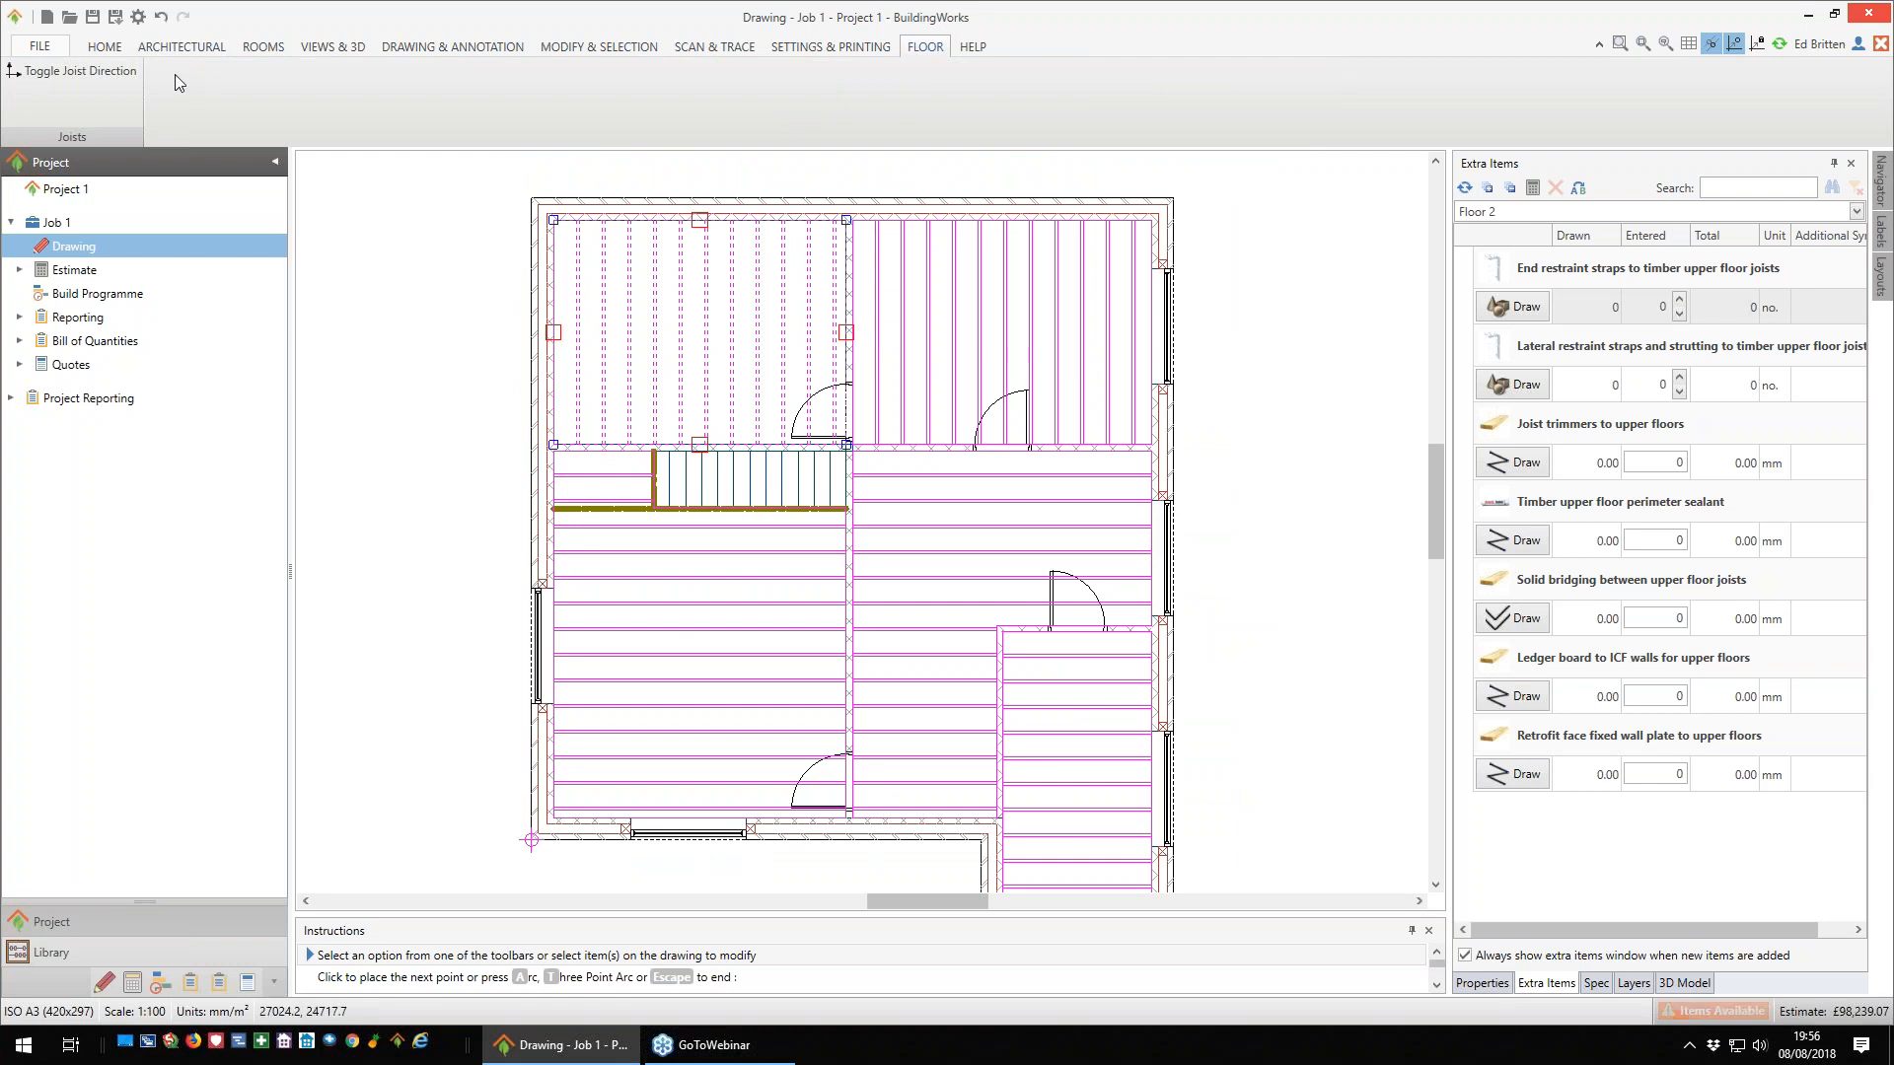
click(79, 71)
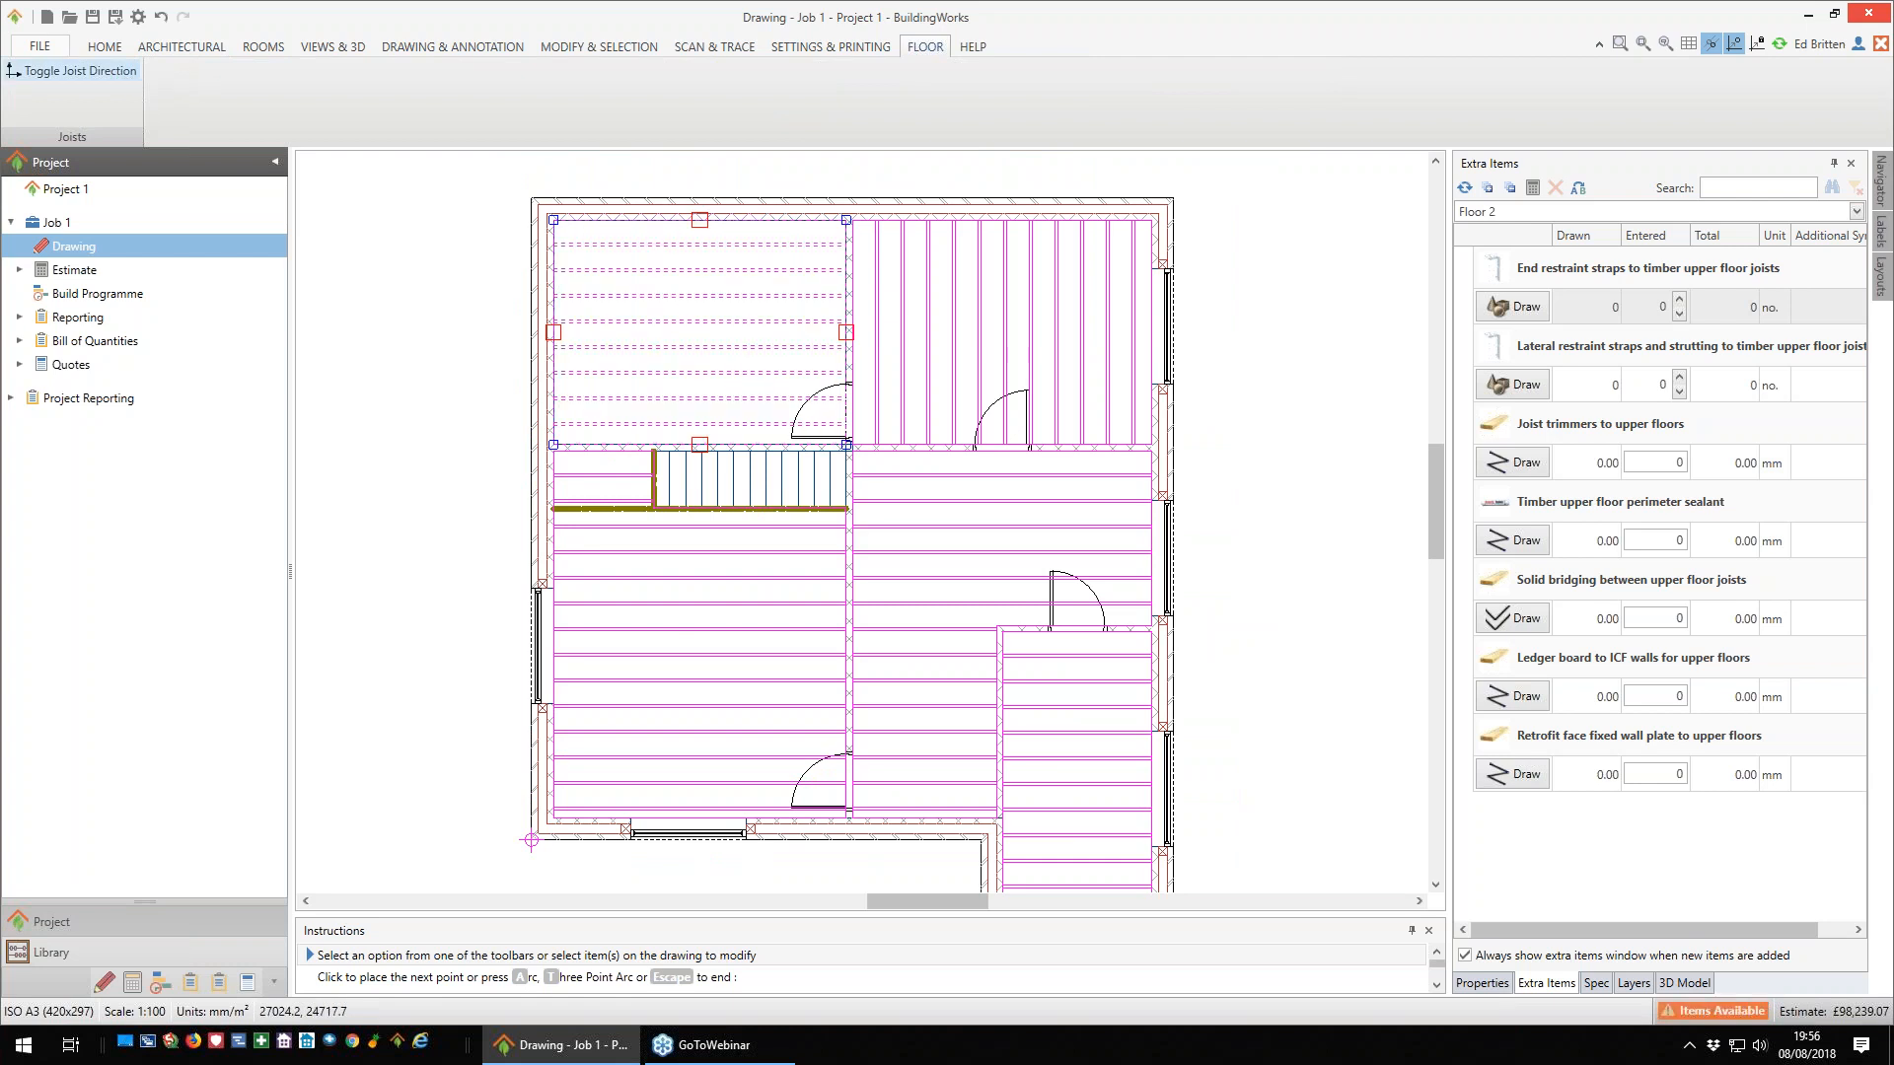
click(79, 71)
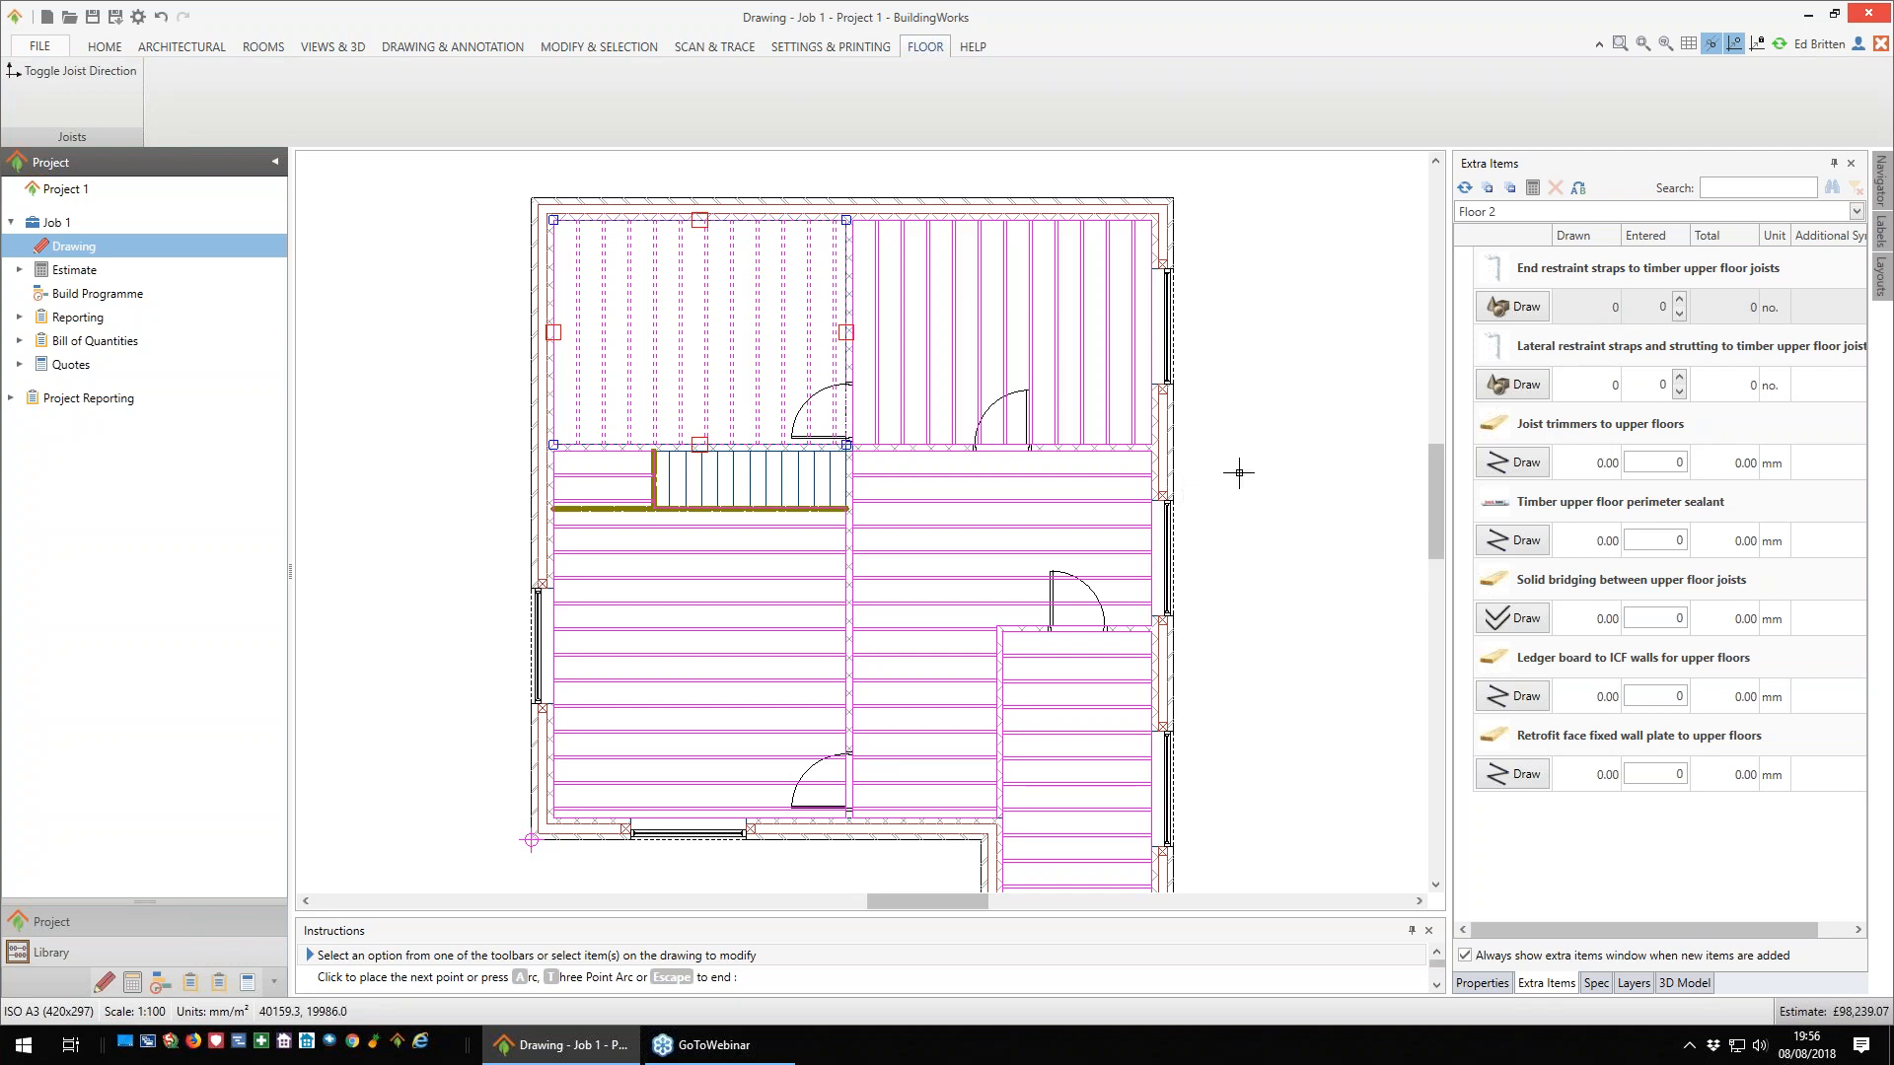
- Hide the Floor layer in the Flooring group so only the walls, stairs and trimmers are displayed
scroll(1240, 472, down, 2)
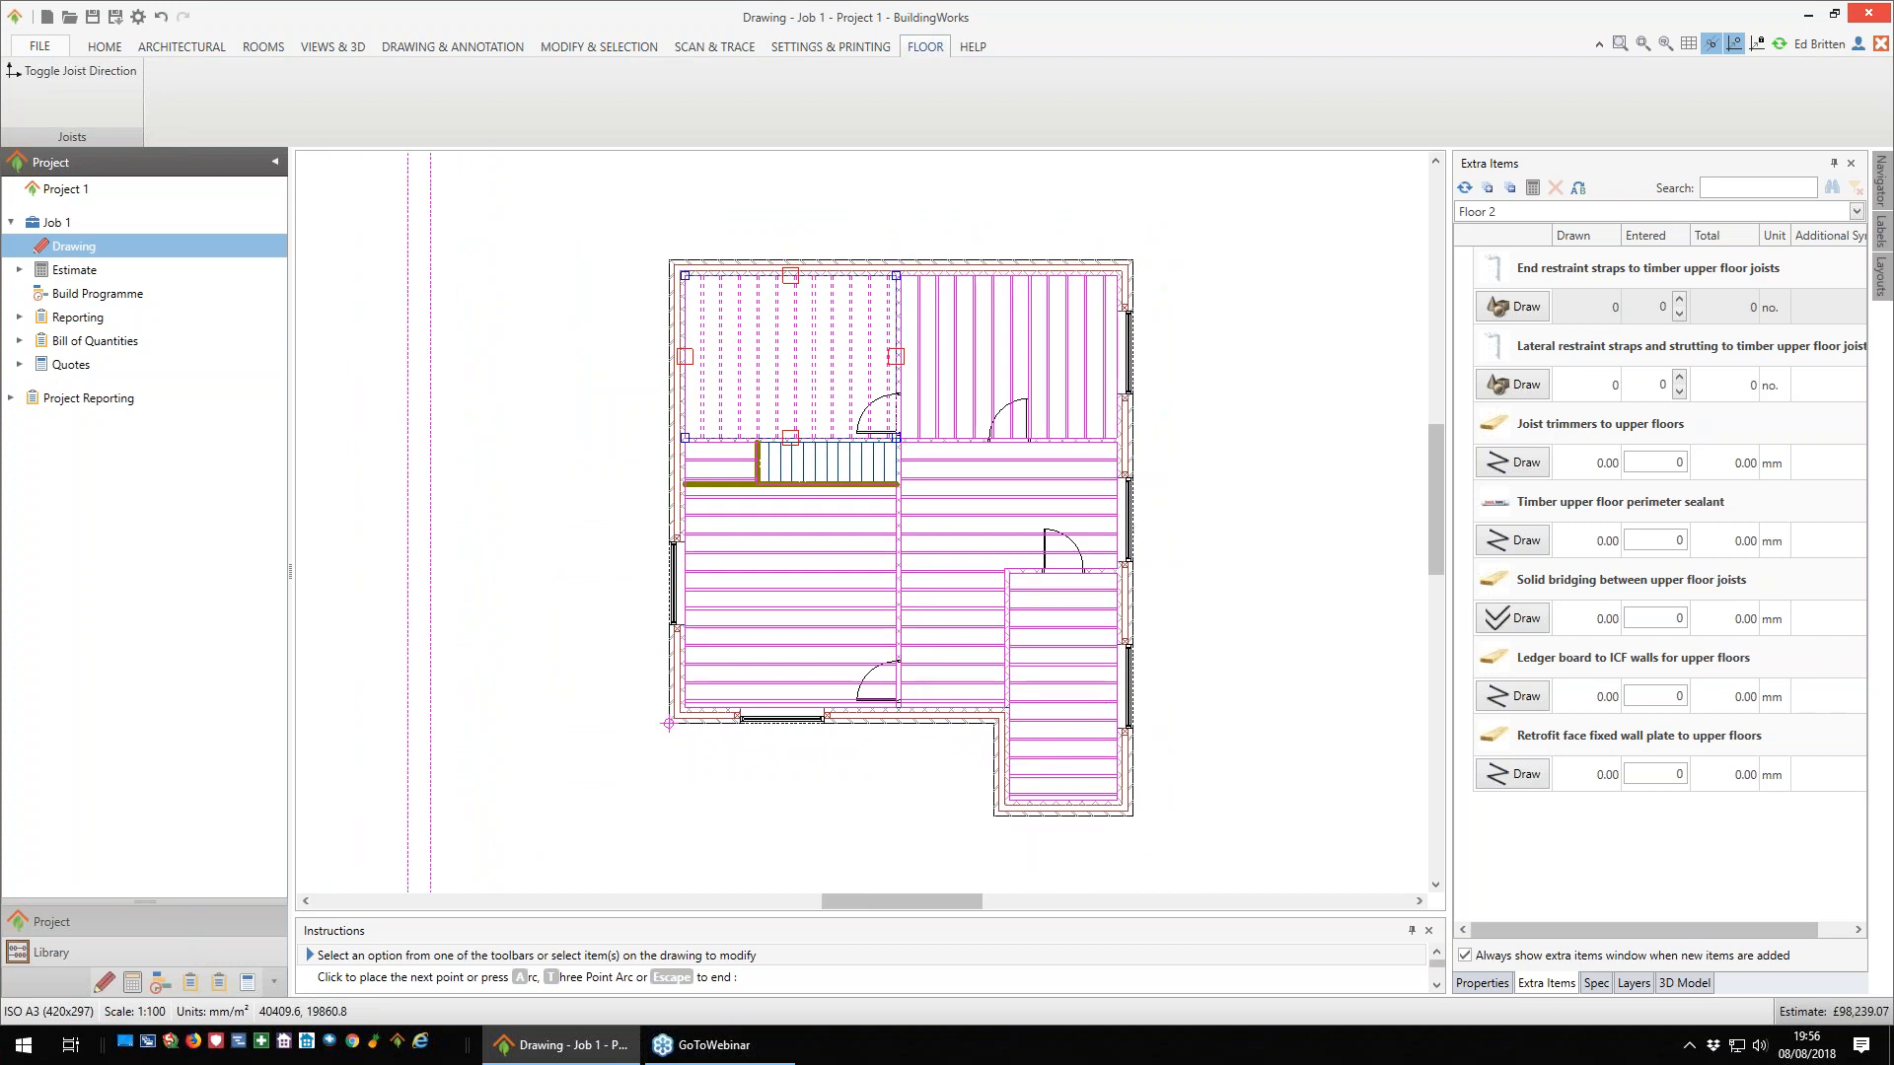
click(1633, 984)
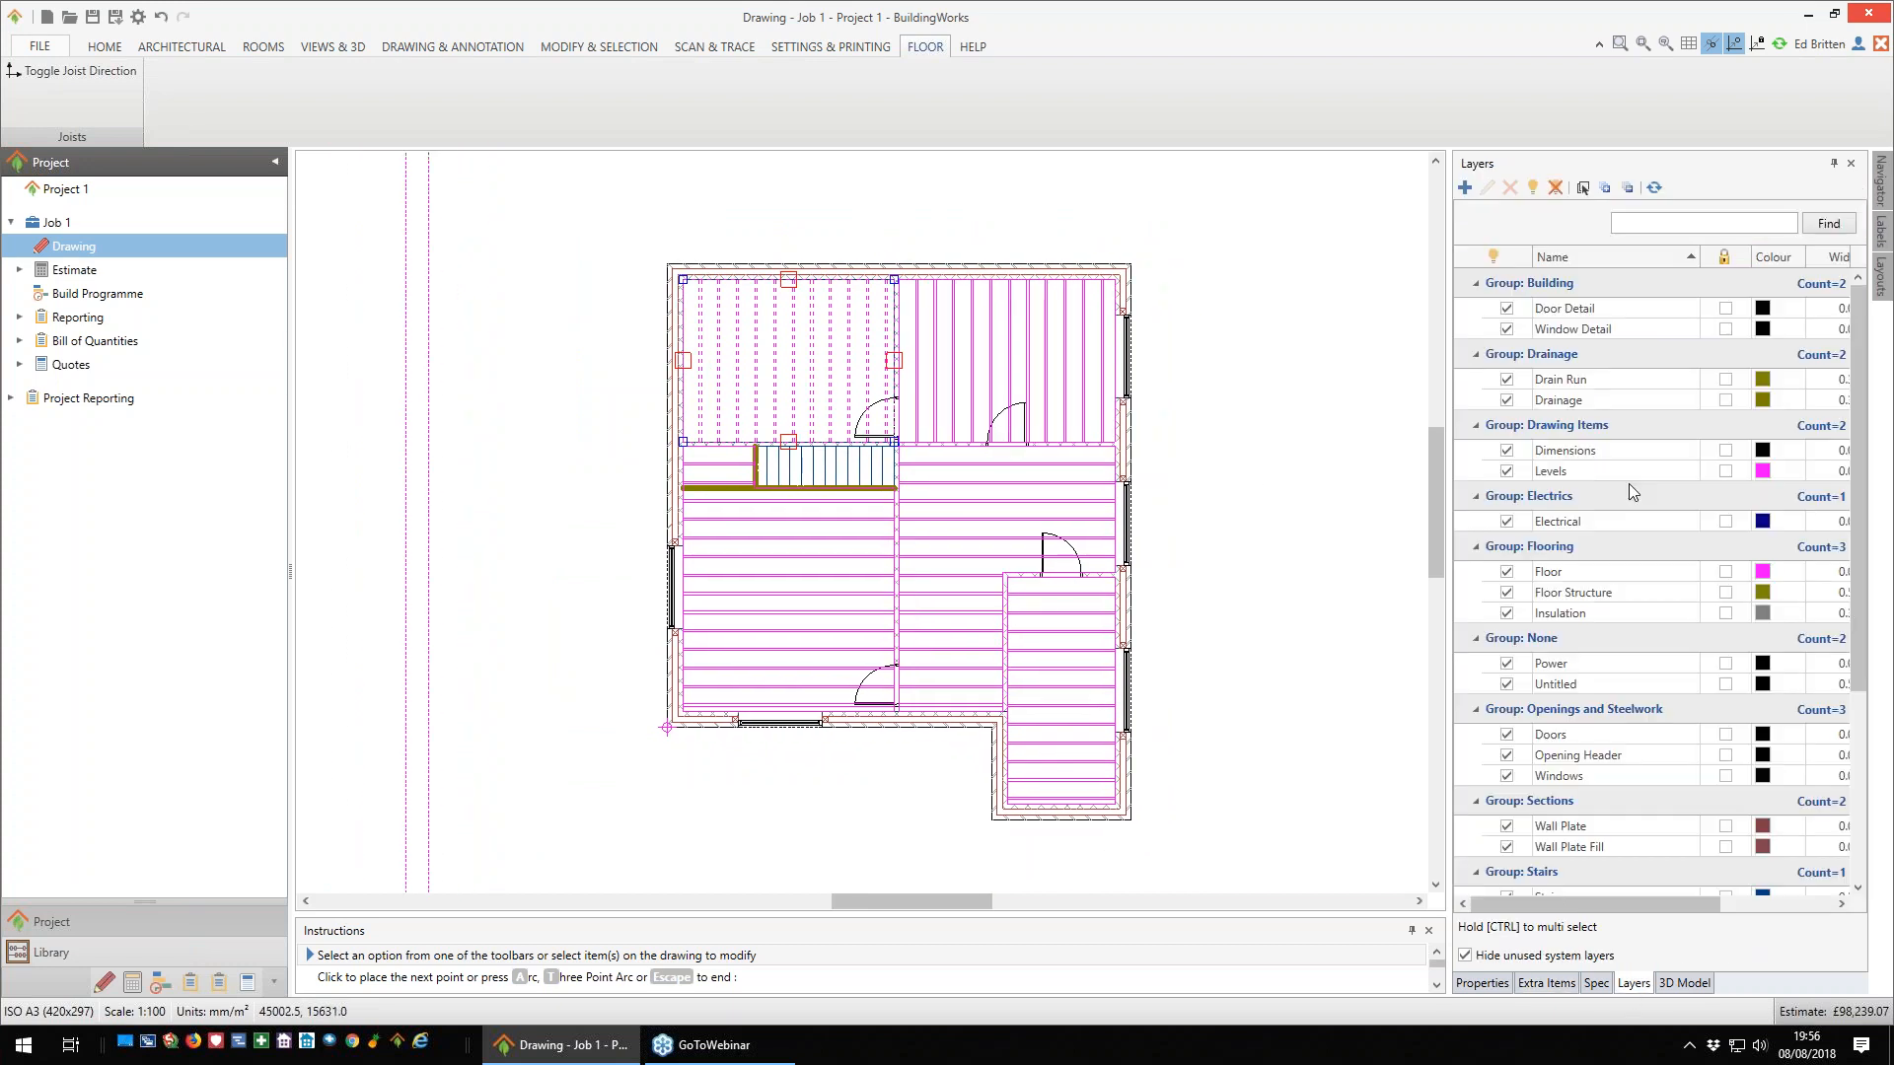
click(1507, 572)
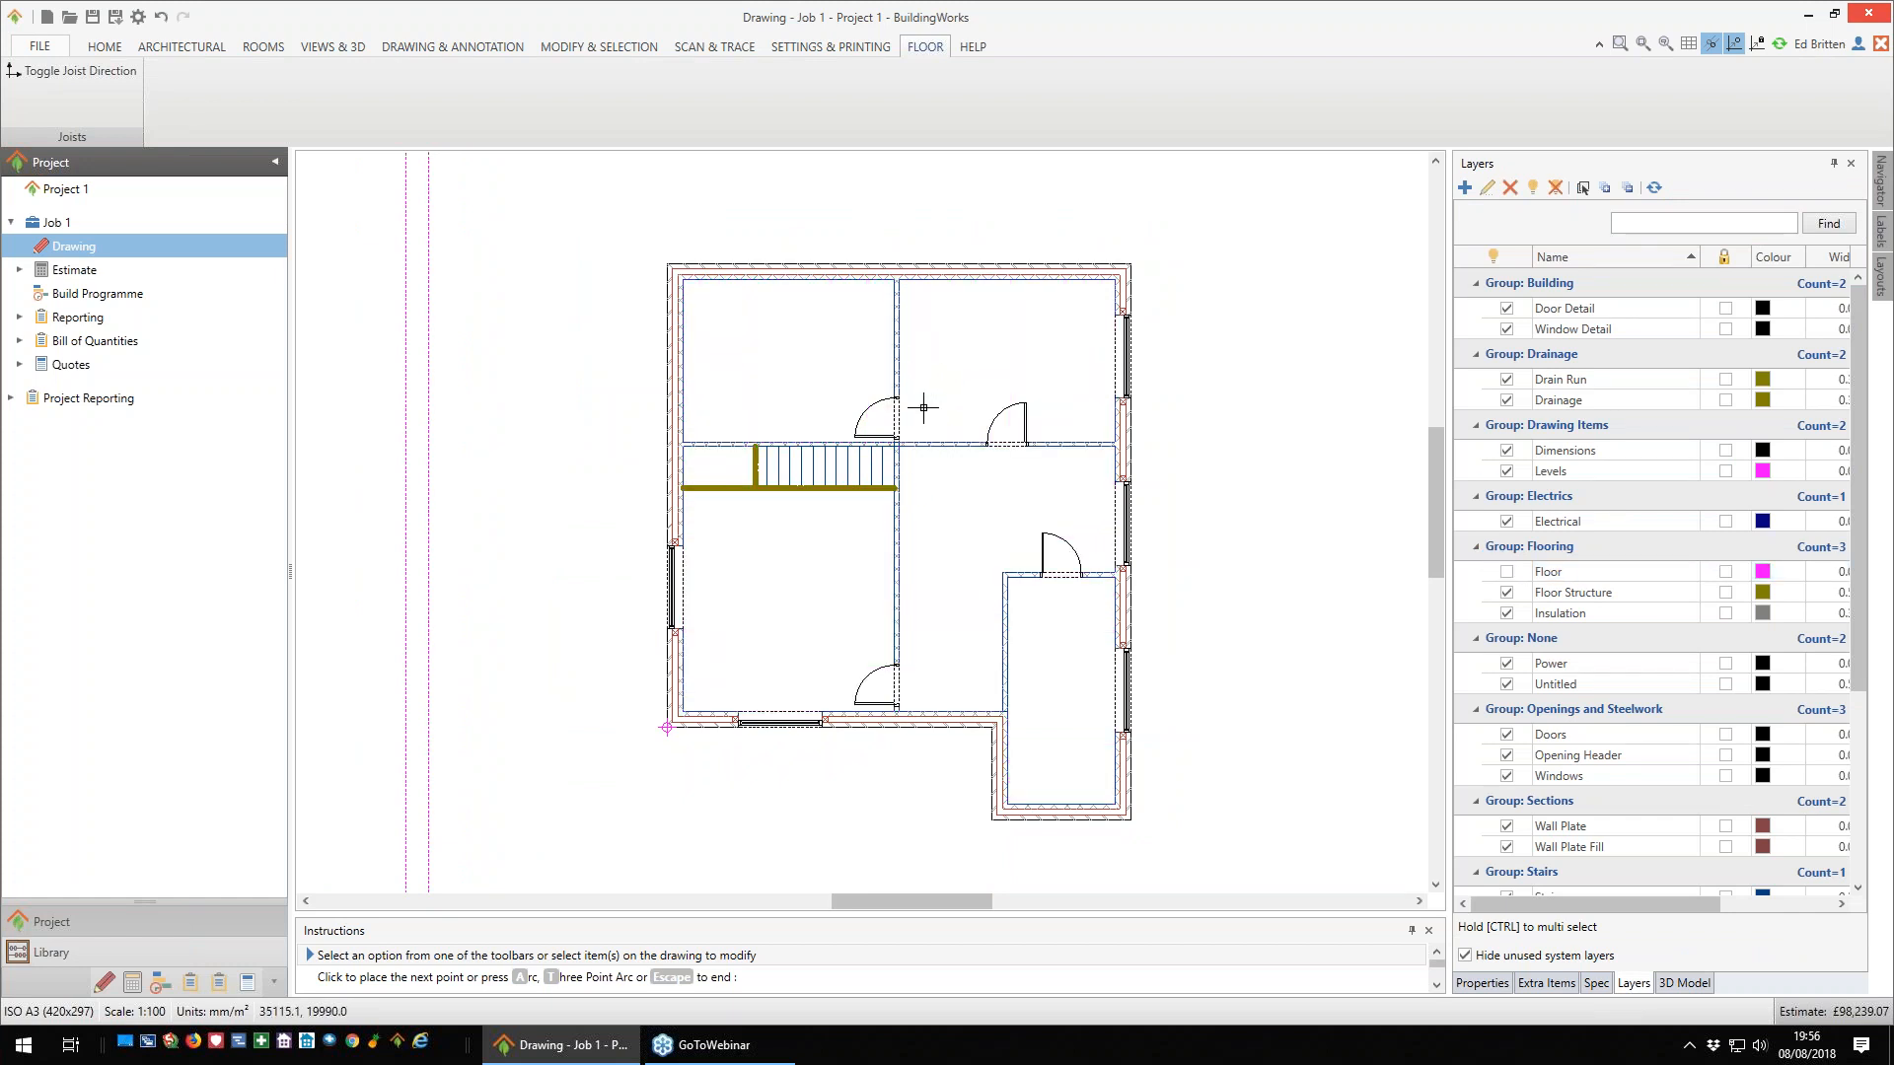
- Delete all internal partition walls from the first-floor plan, keeping the external walls, stairs and trimmers
click(899, 360)
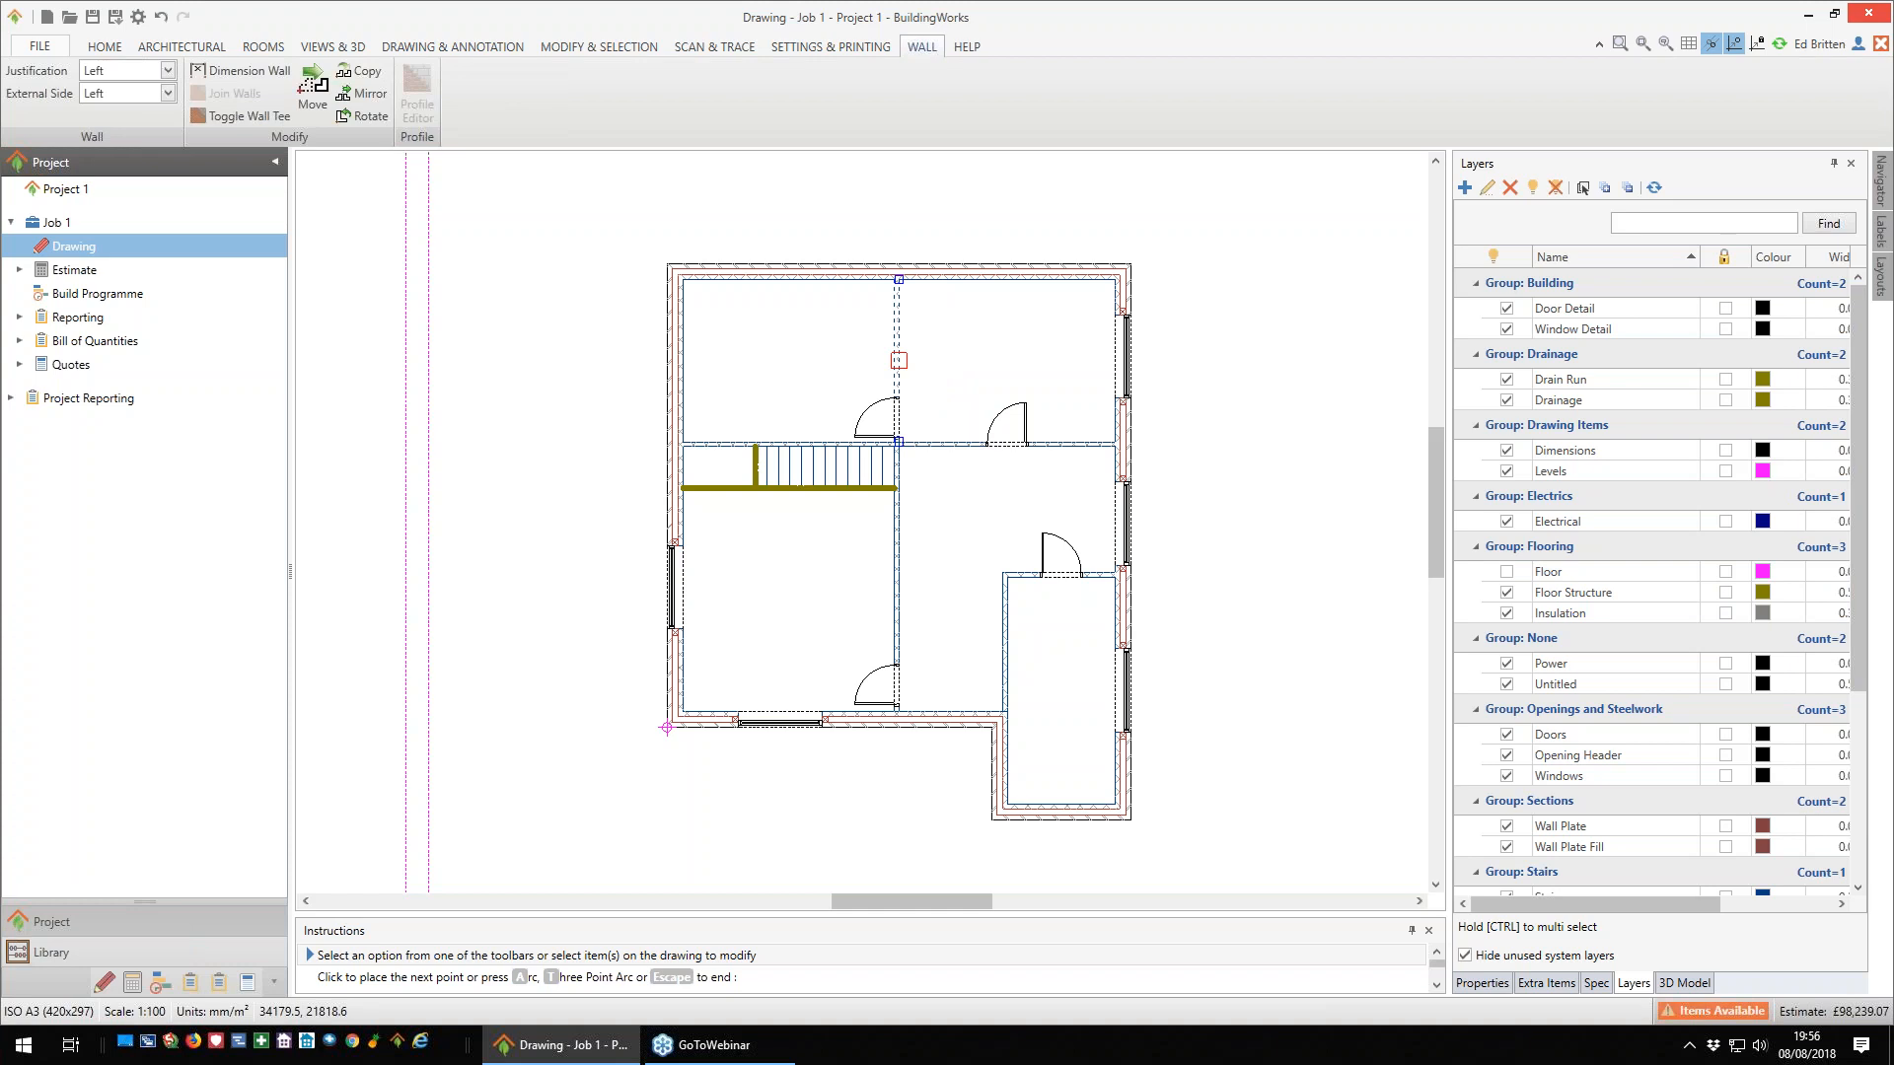
key(Escape)
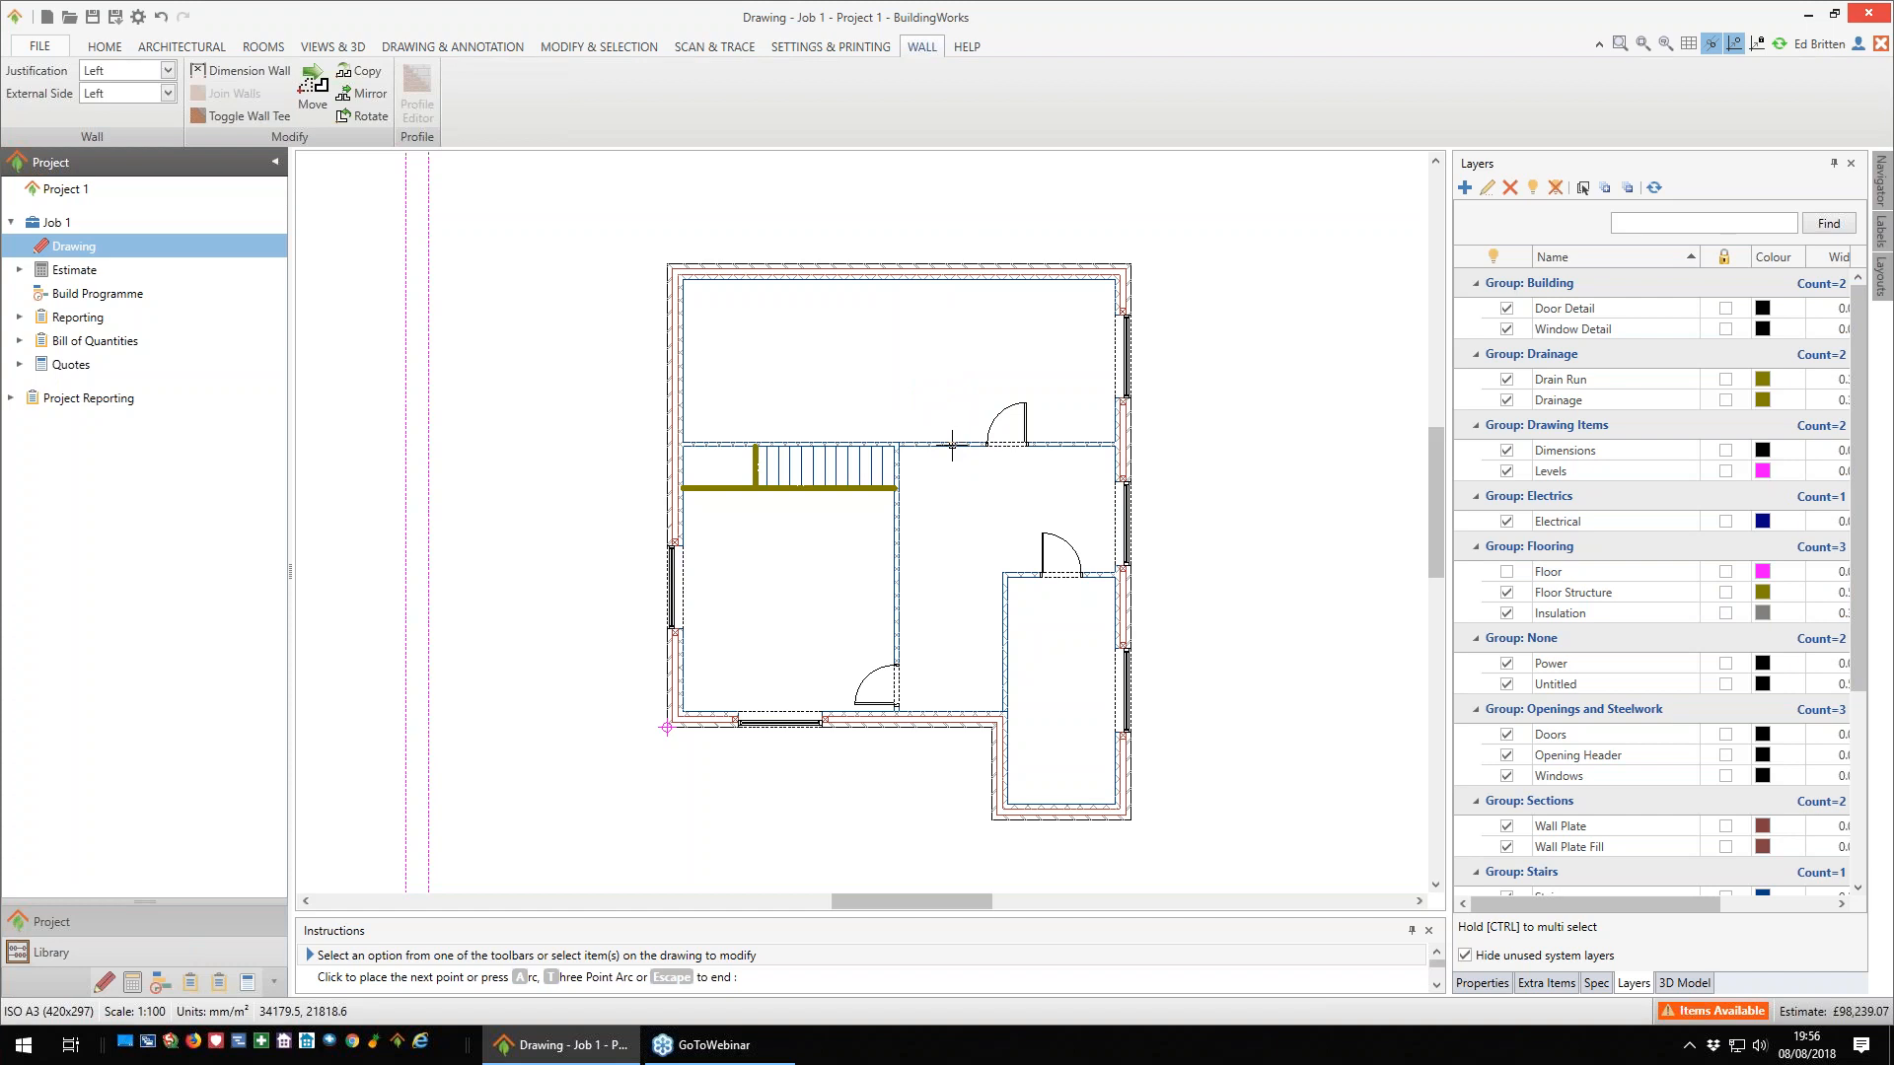
click(952, 446)
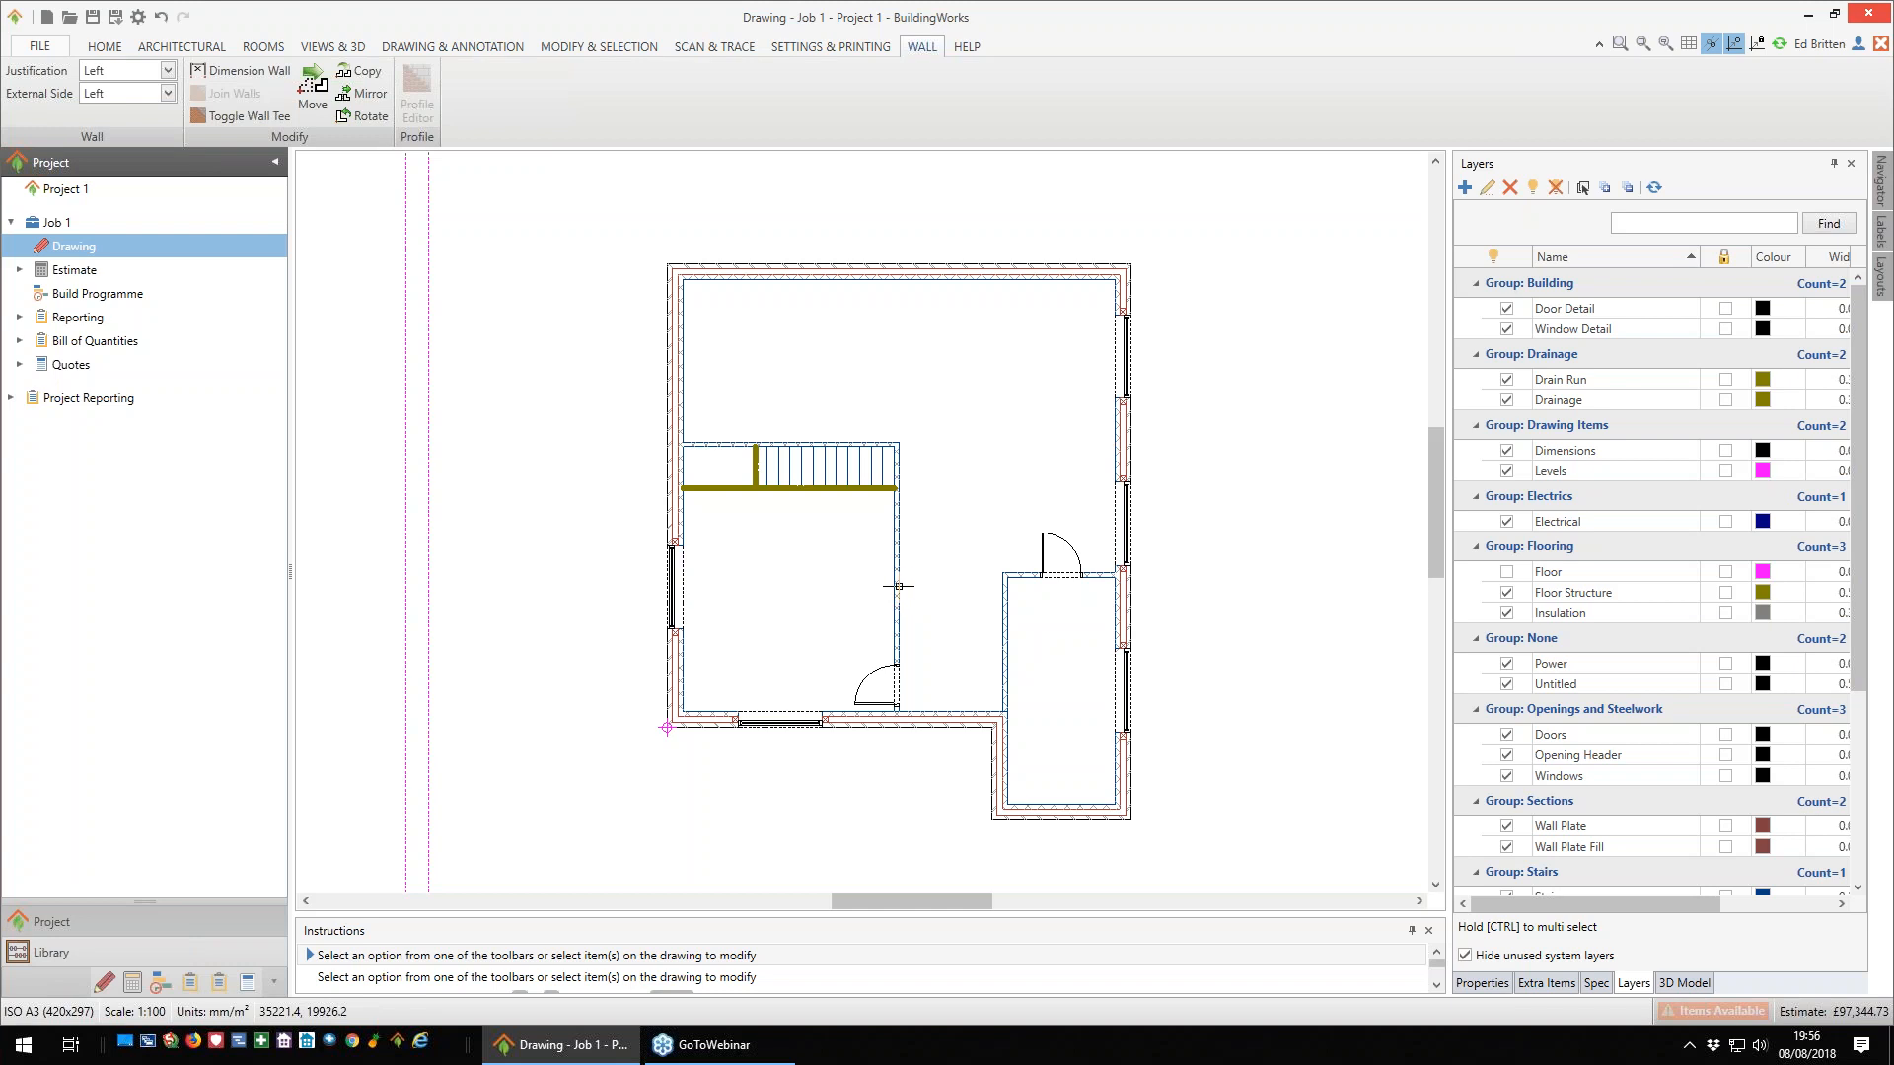
click(899, 586)
key(Delete)
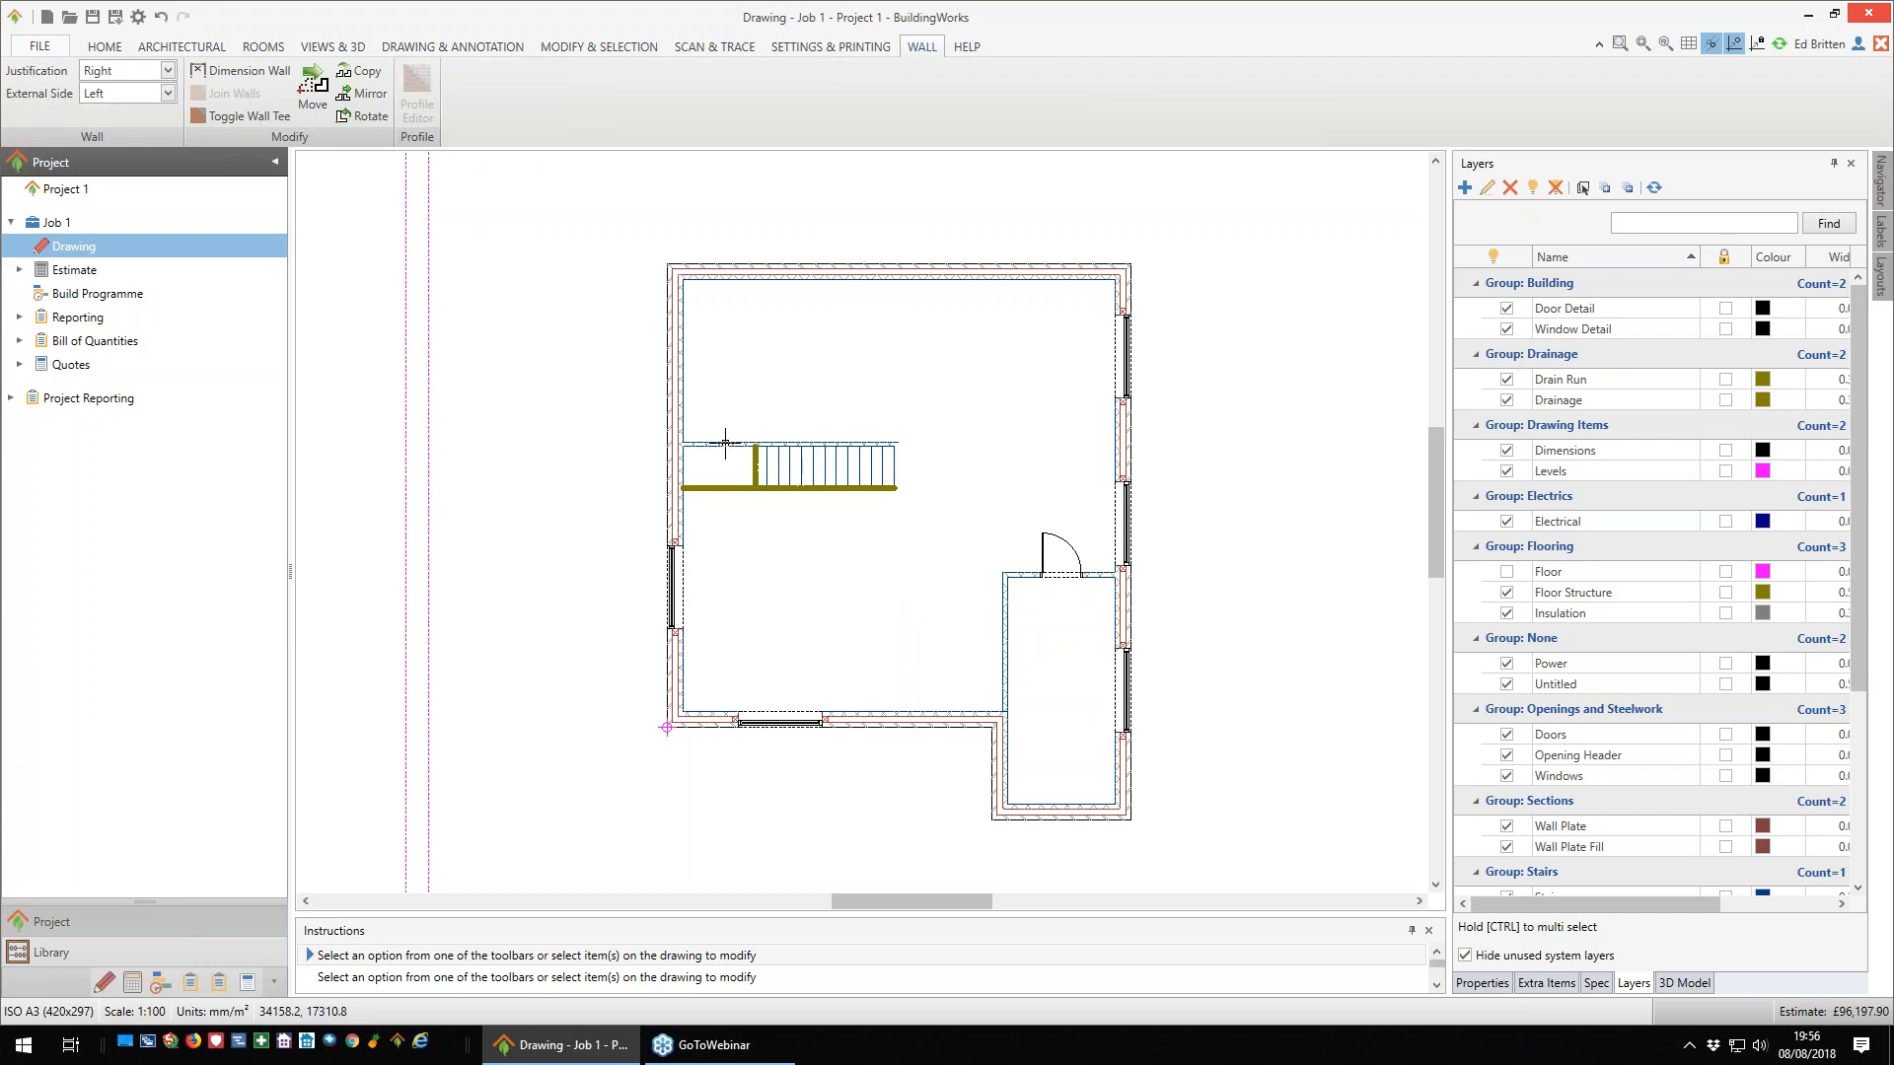
click(727, 443)
key(Delete)
click(1003, 636)
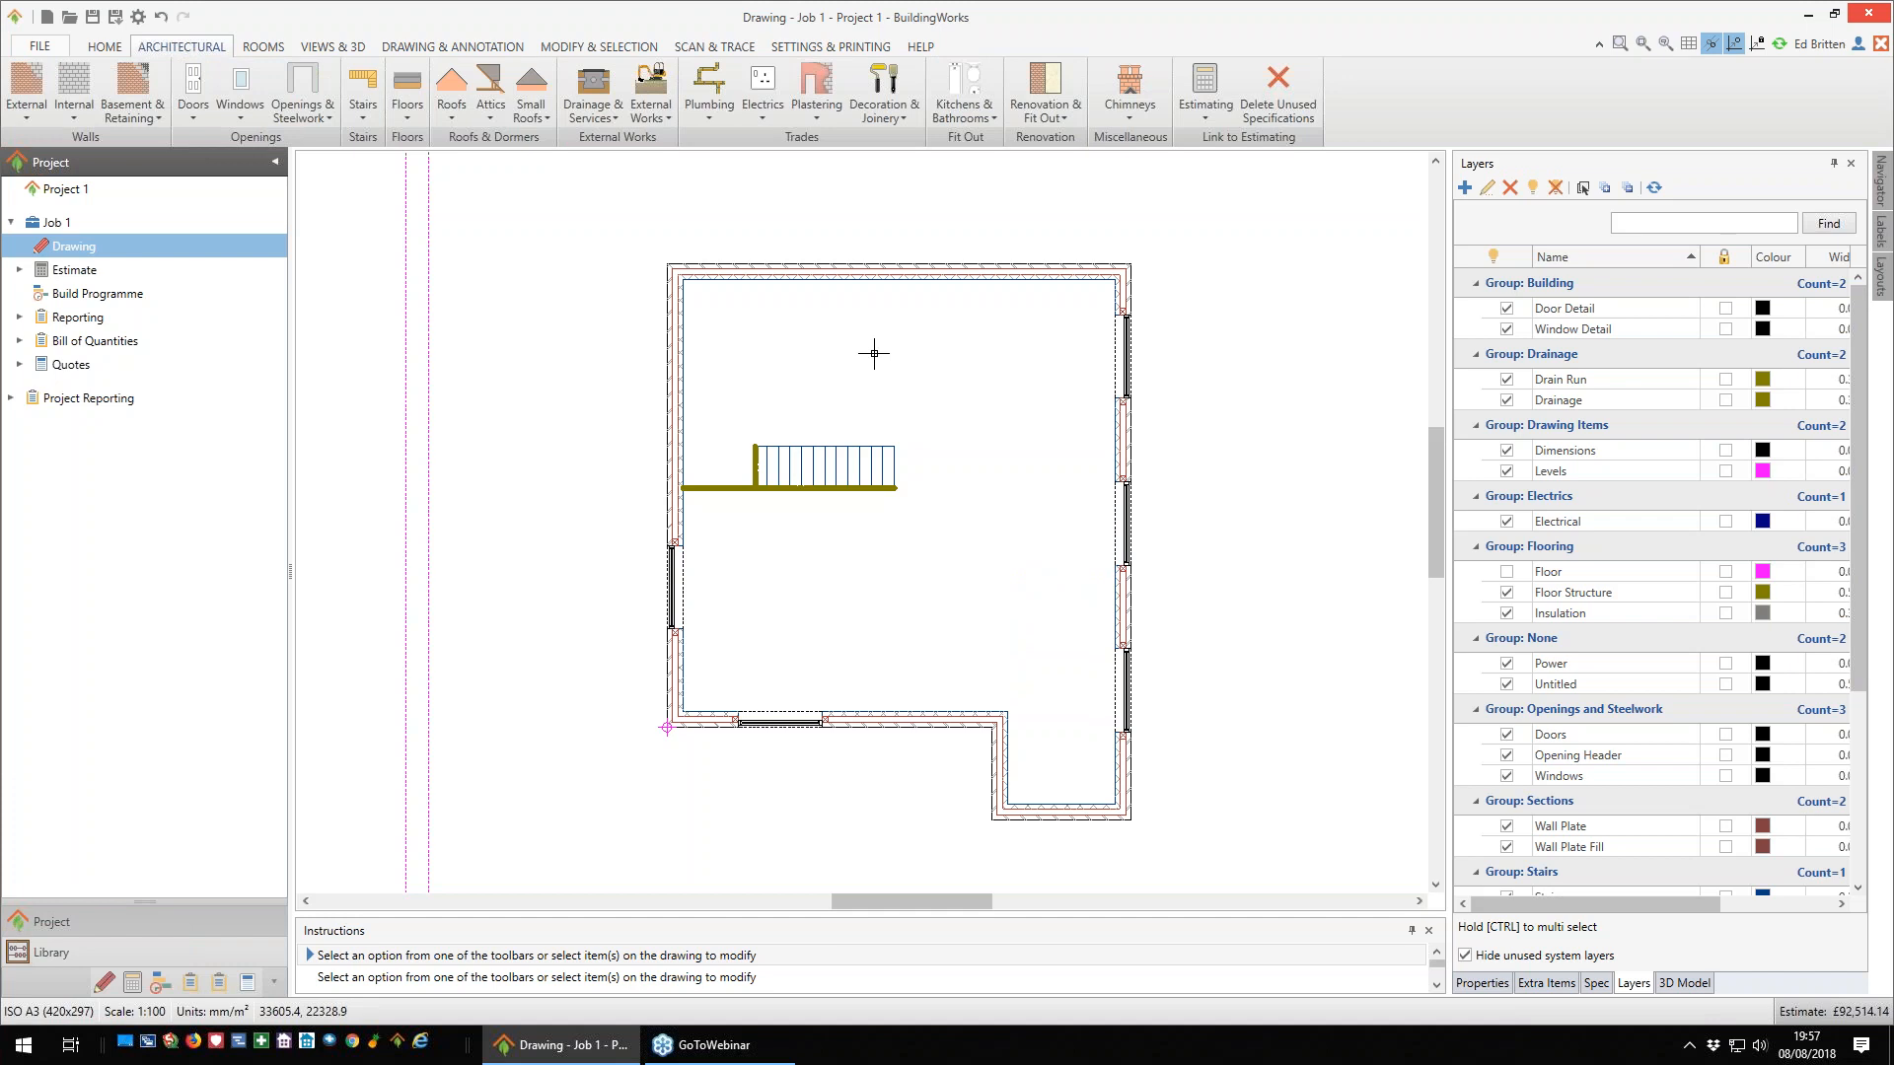
- Examine the two-storey building in the 3D model, checking the upper timber floors and stair opening from above and outside
scroll(874, 353, down, 2)
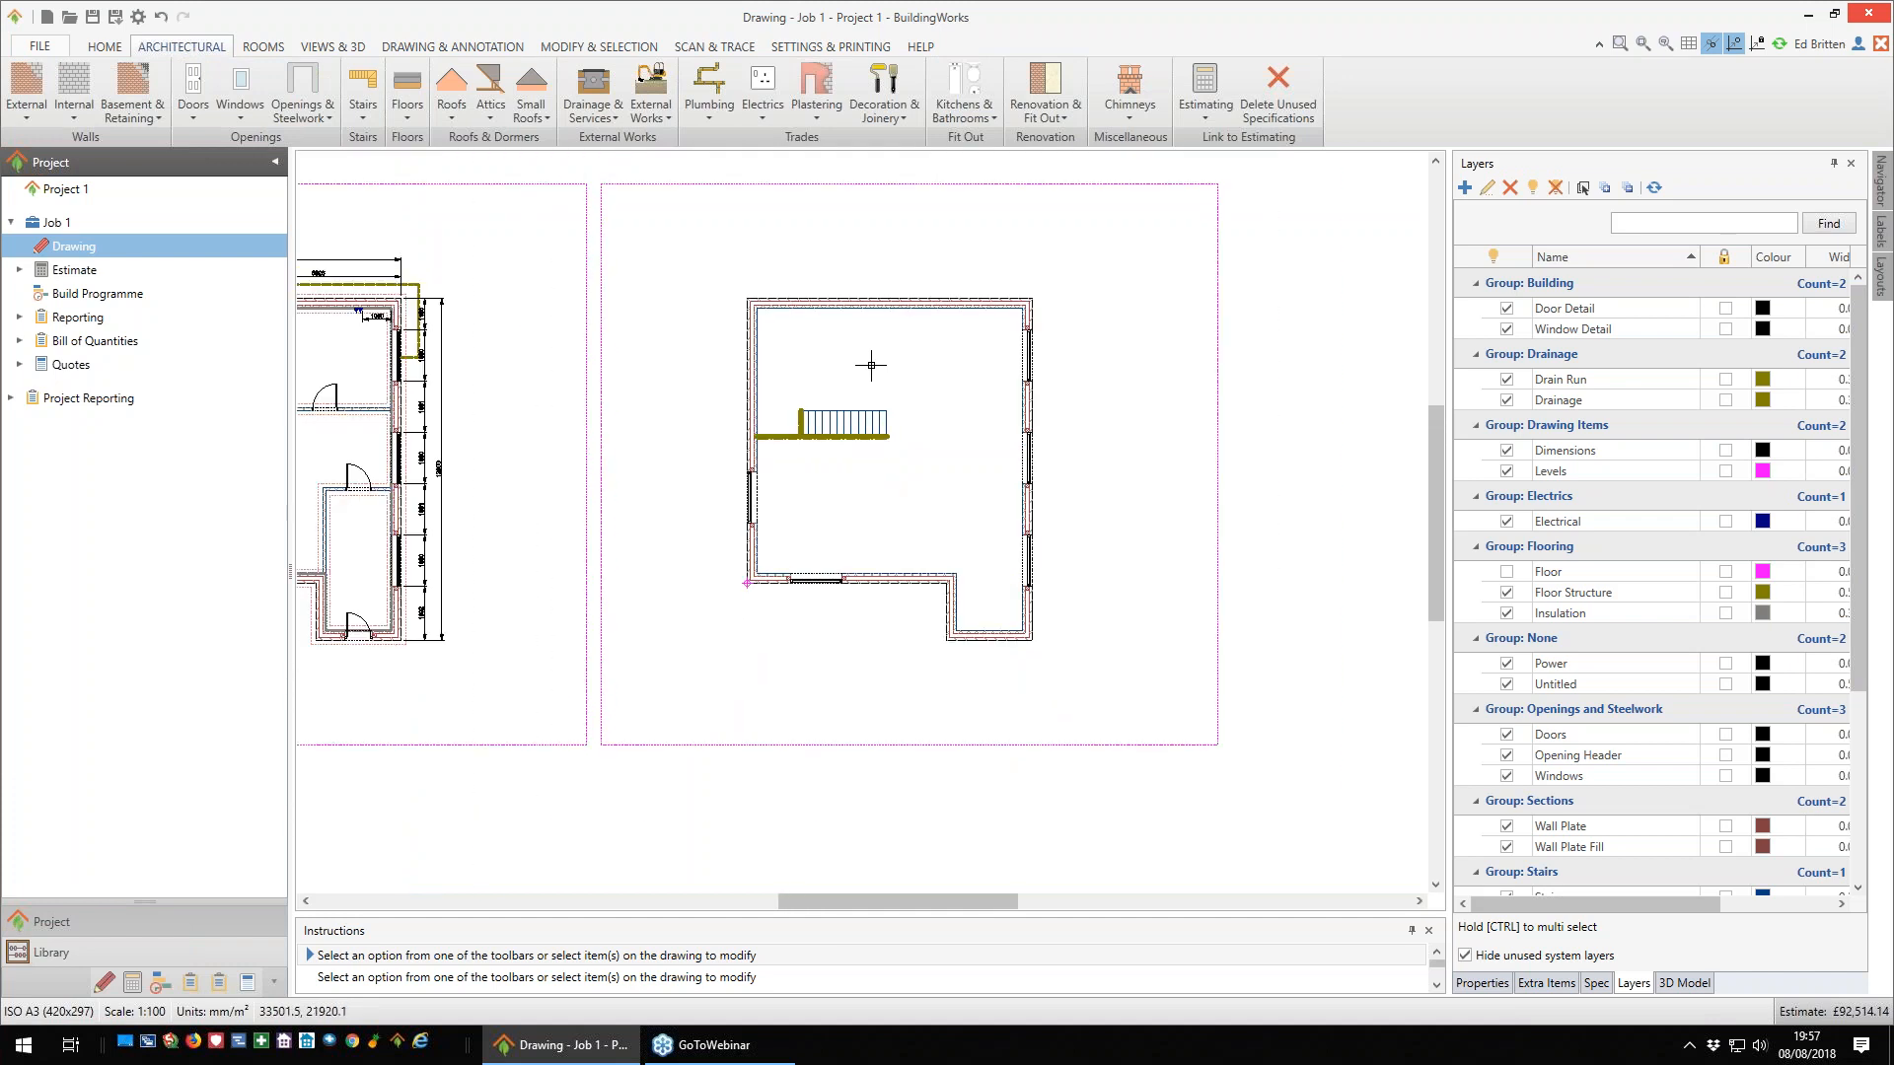
middle_drag(676, 498, 743, 500)
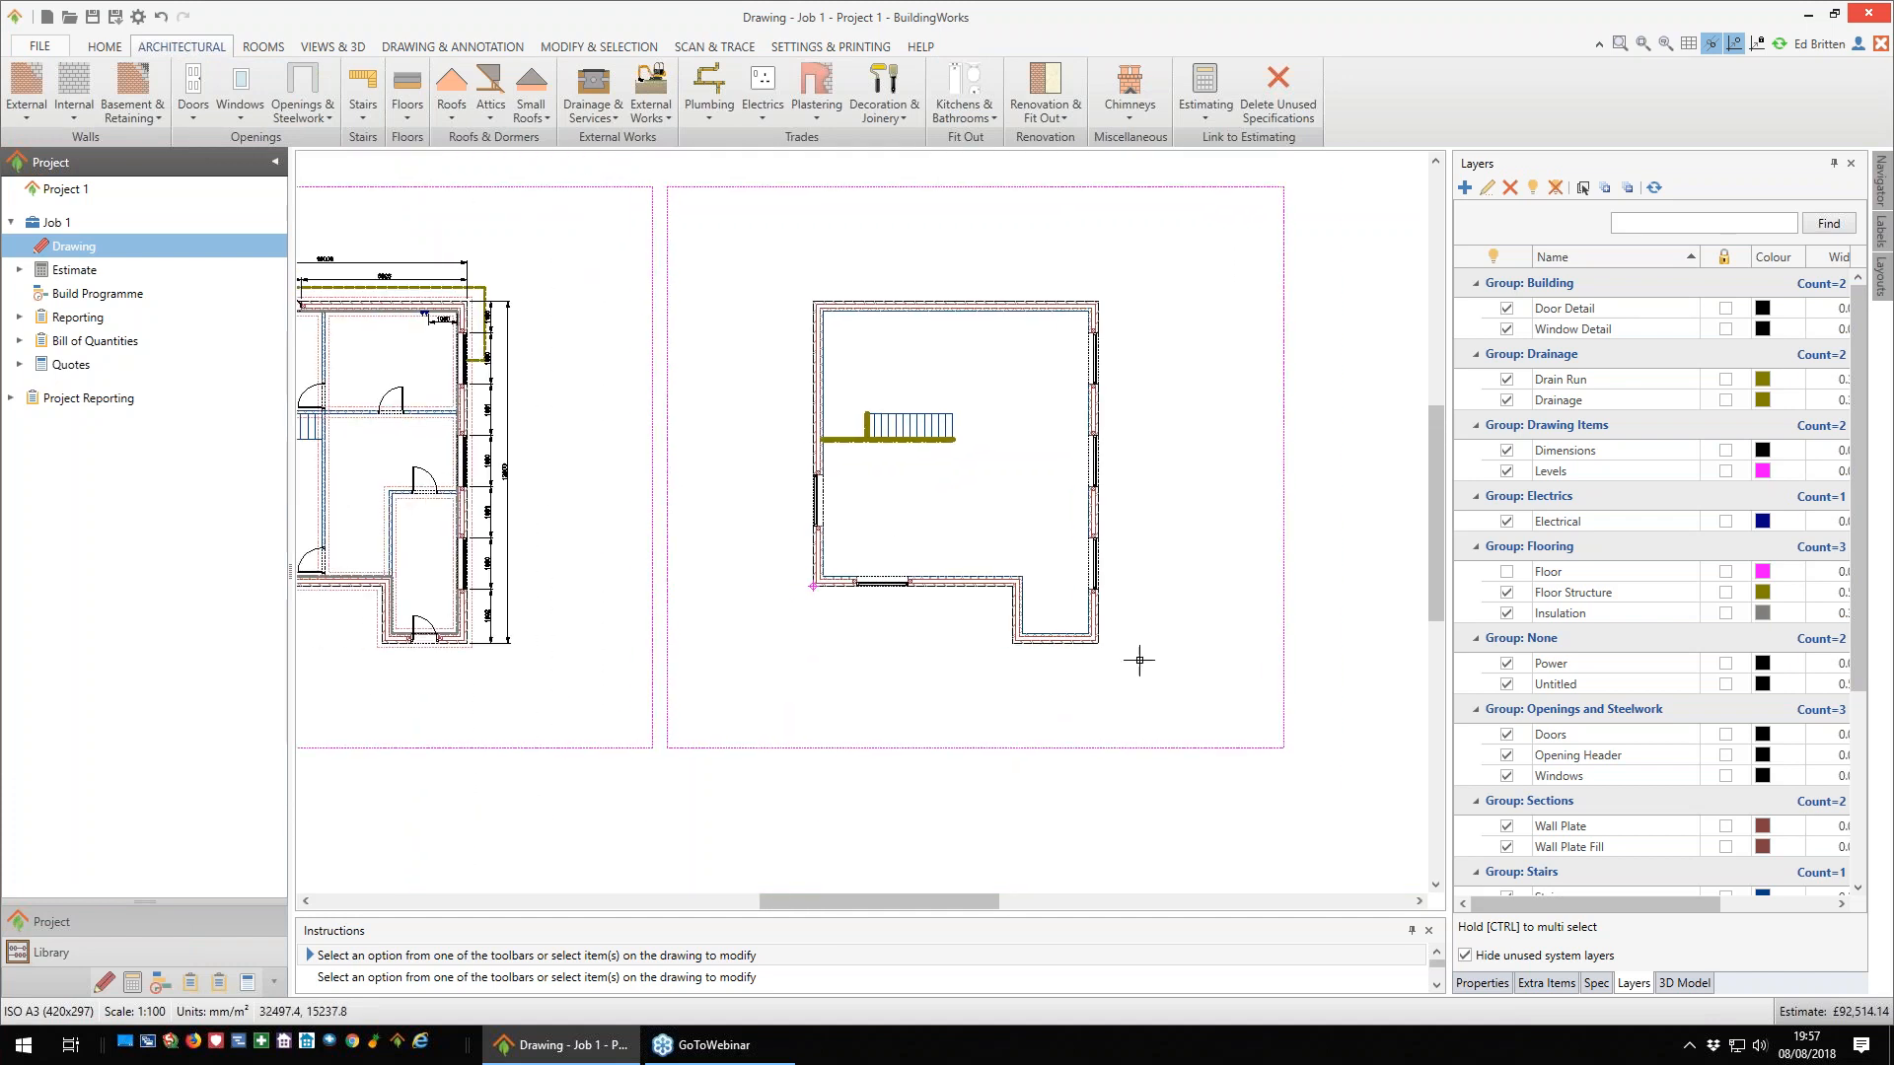
scroll(1139, 659, down, 1)
click(1684, 984)
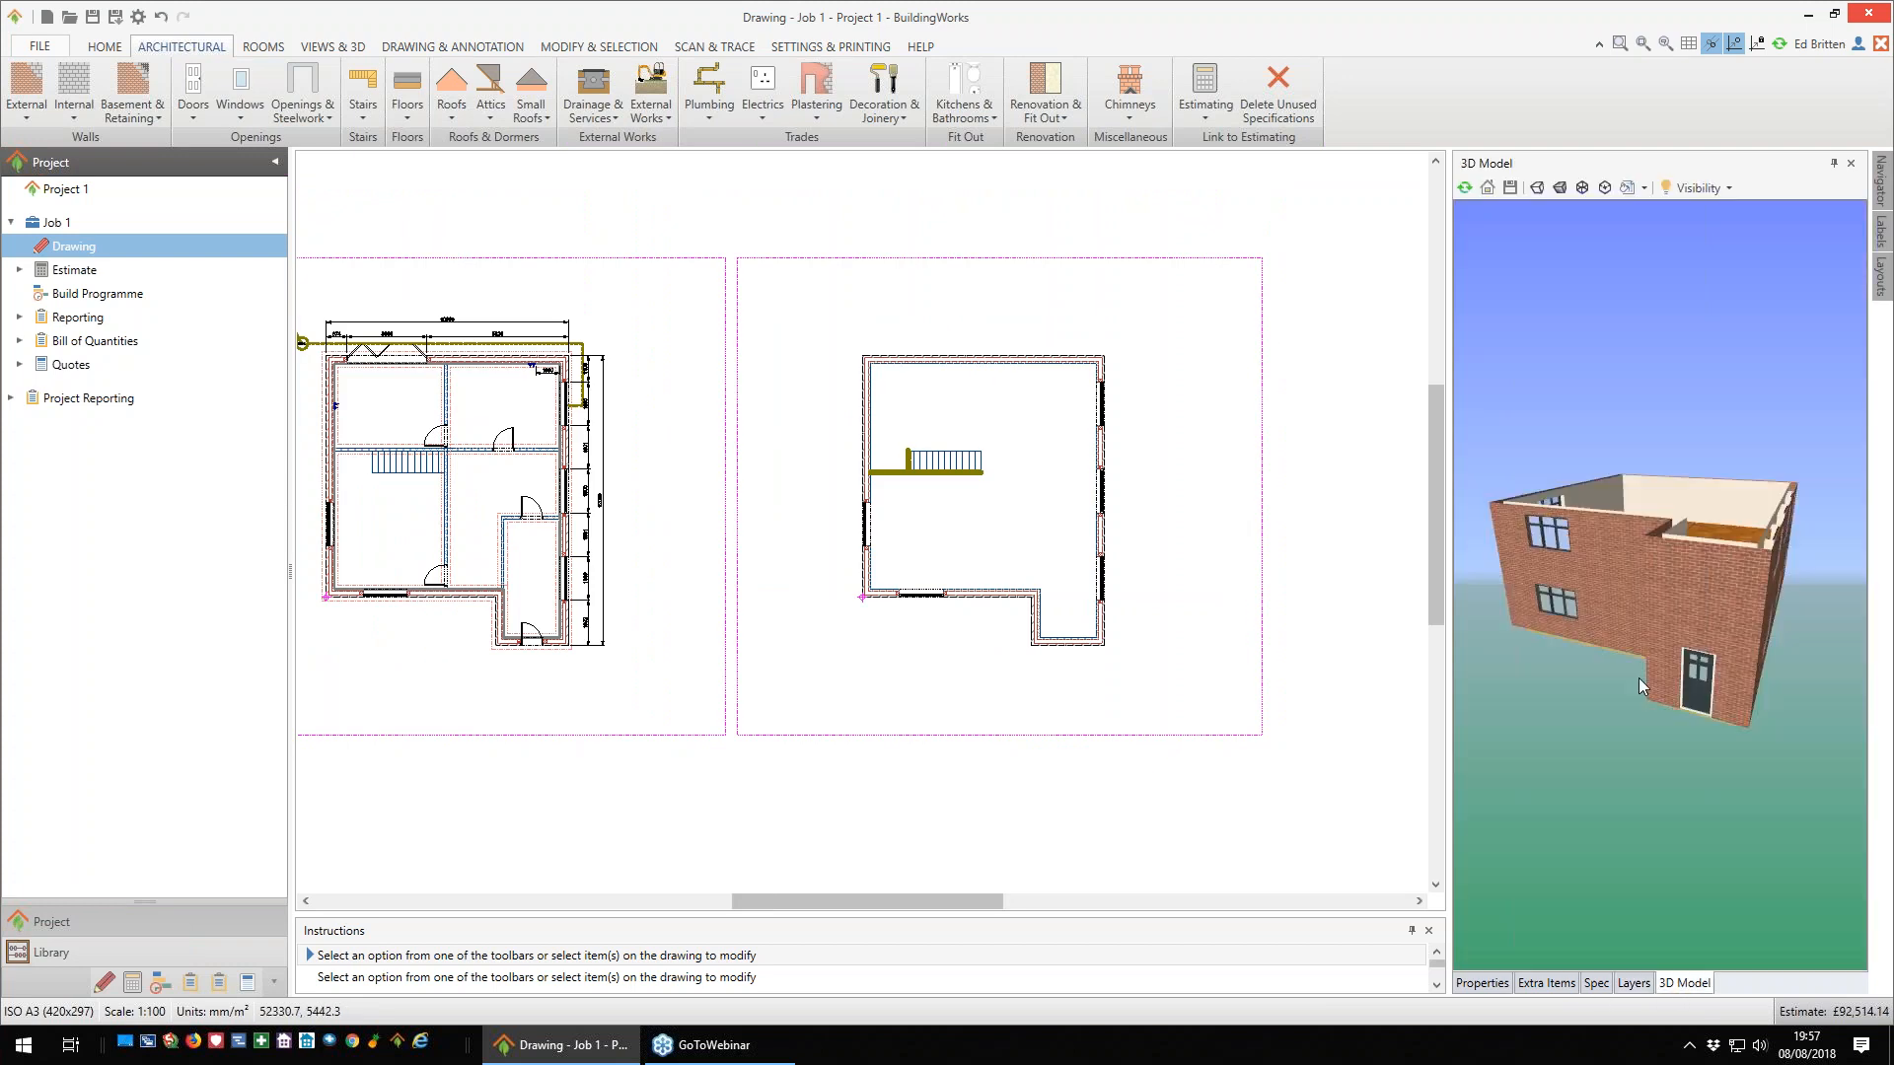
mouse_move(1638, 603)
mouse_down()
mouse_move(1602, 758)
mouse_move(1545, 594)
mouse_move(1659, 614)
mouse_up()
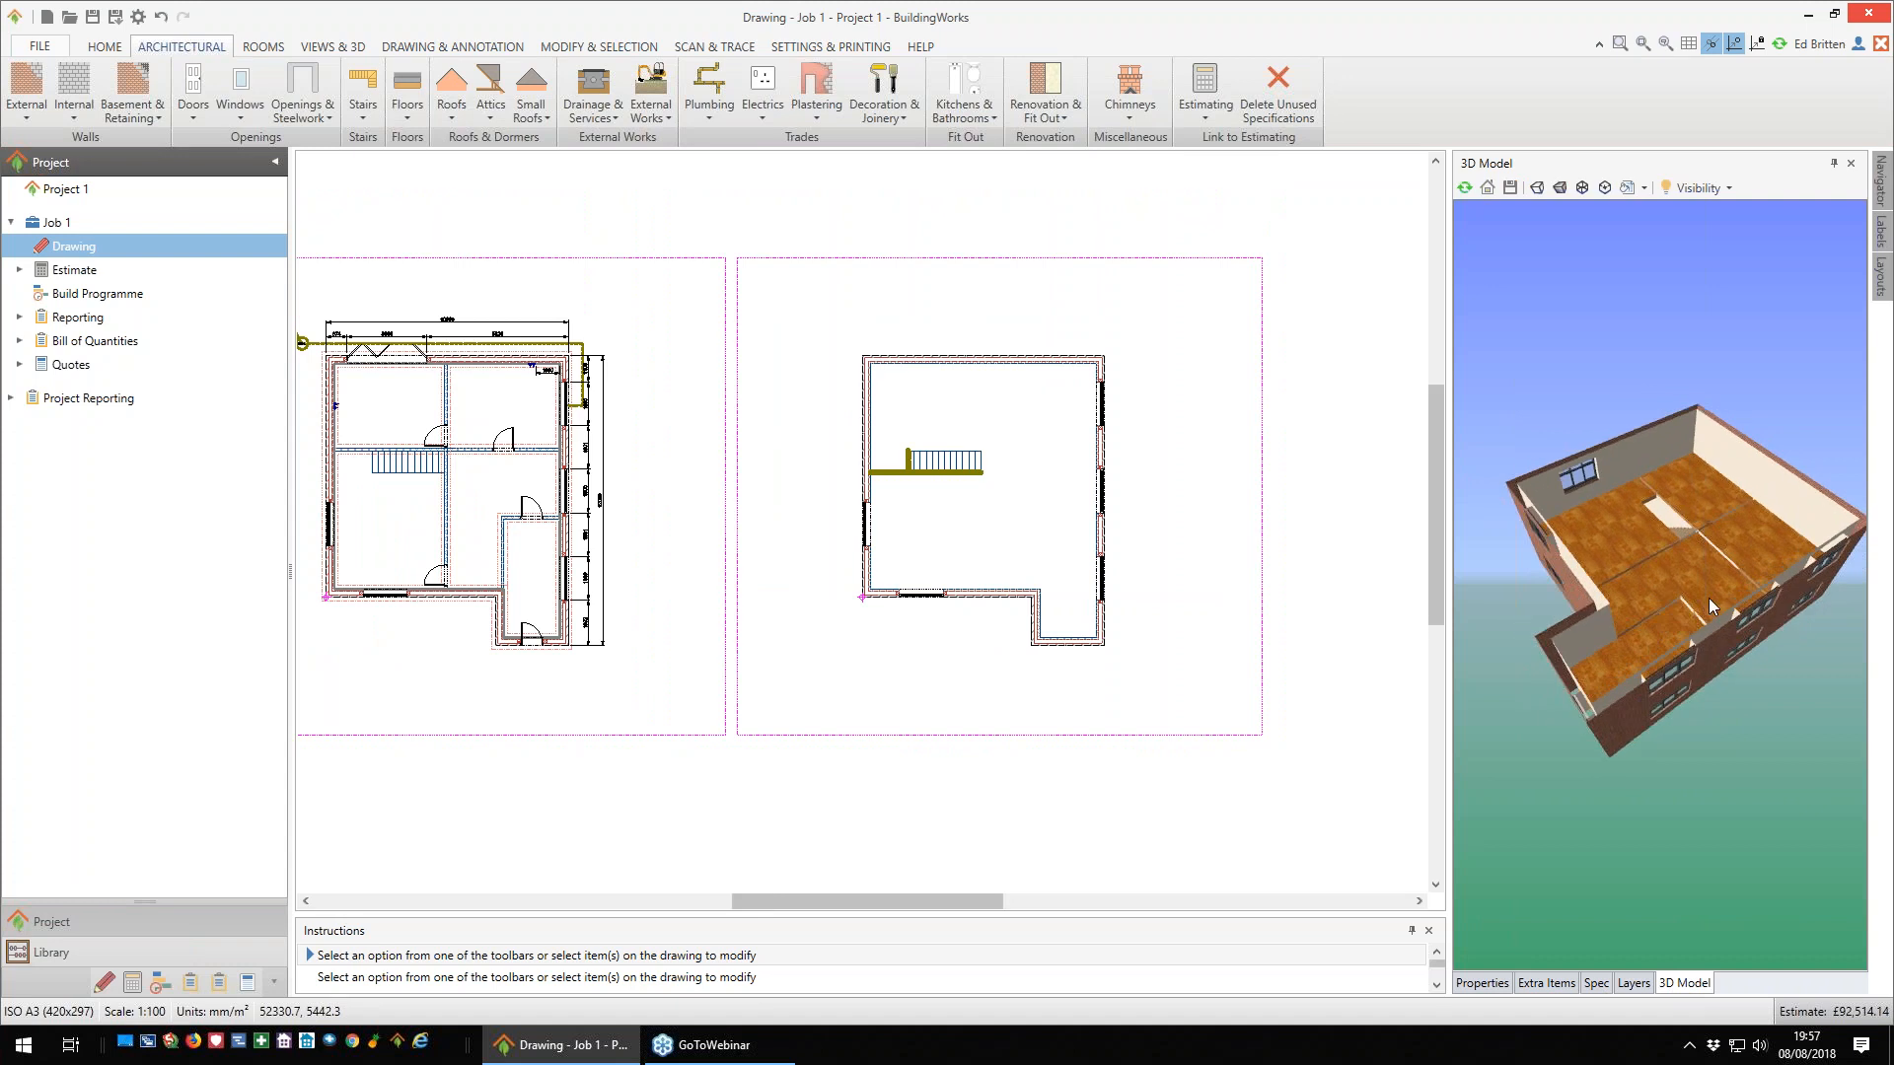
mouse_move(1710, 599)
mouse_move(1665, 519)
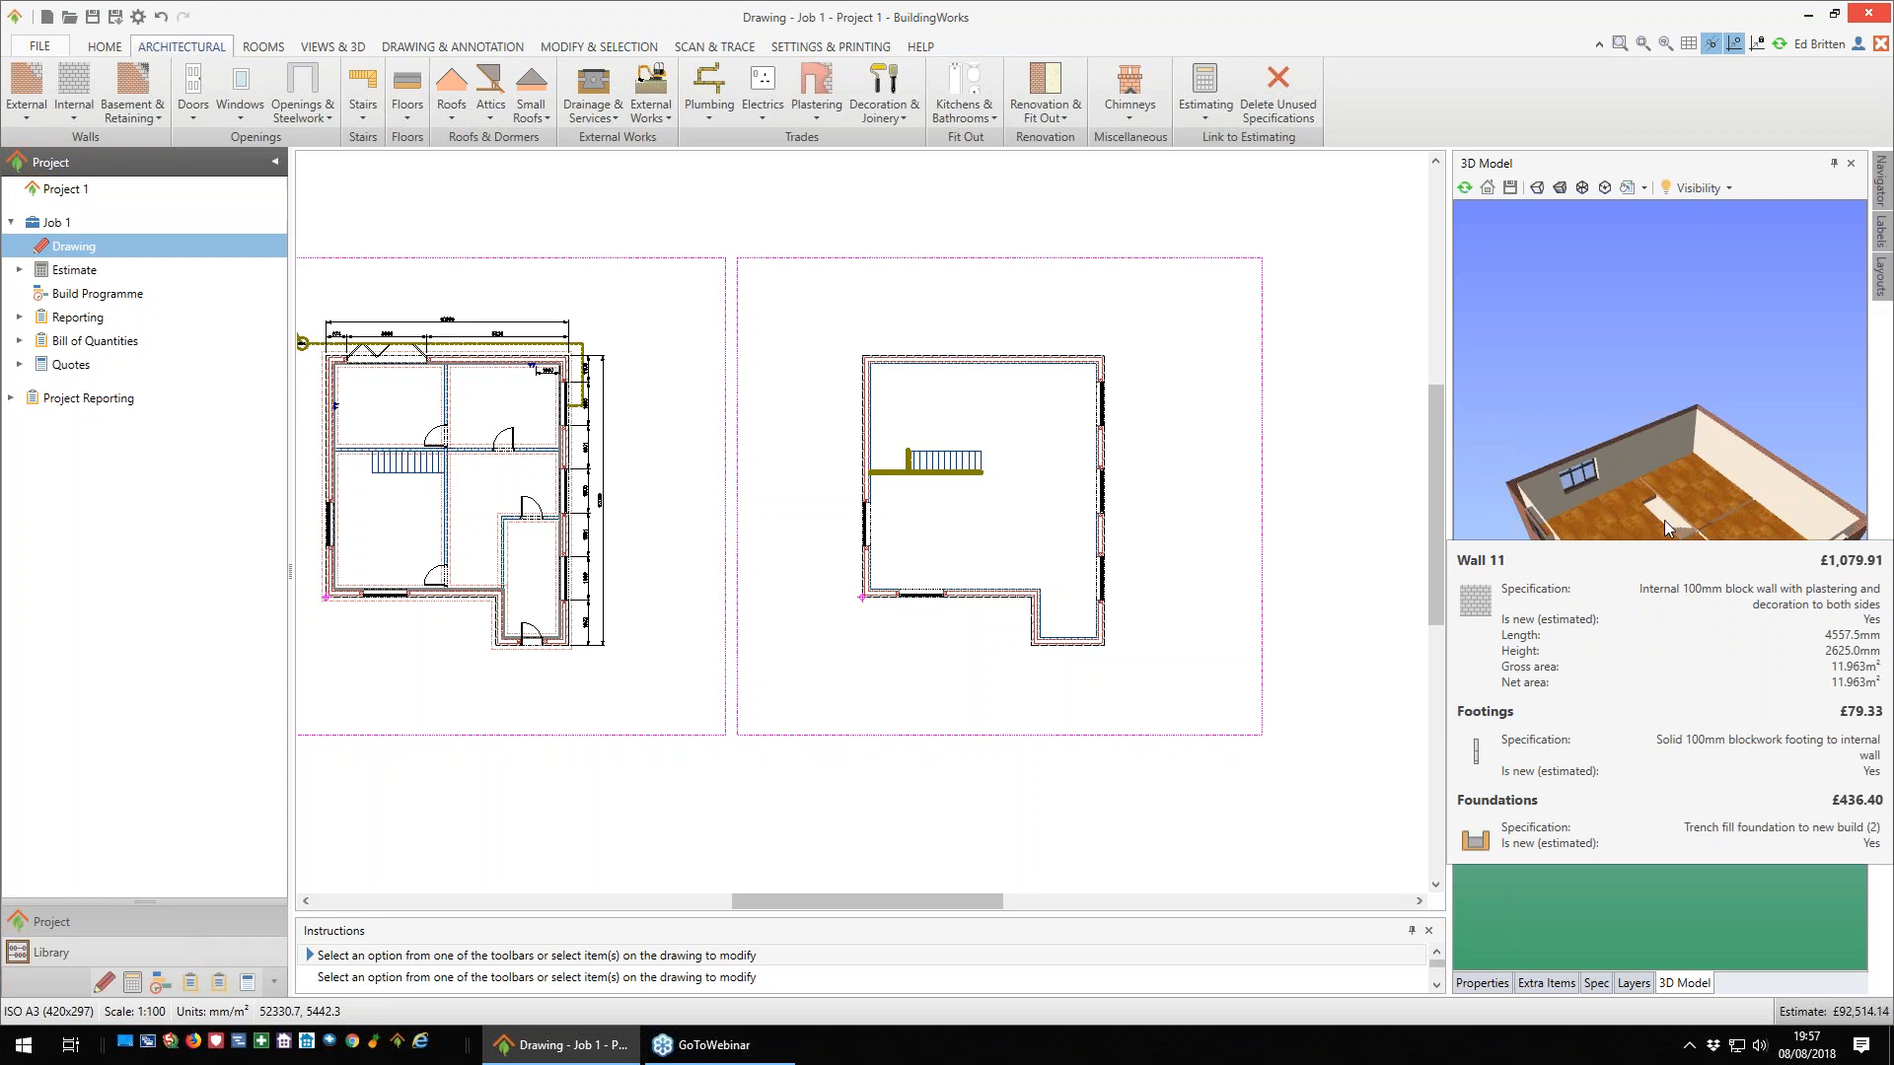
drag(1647, 594, 1655, 548)
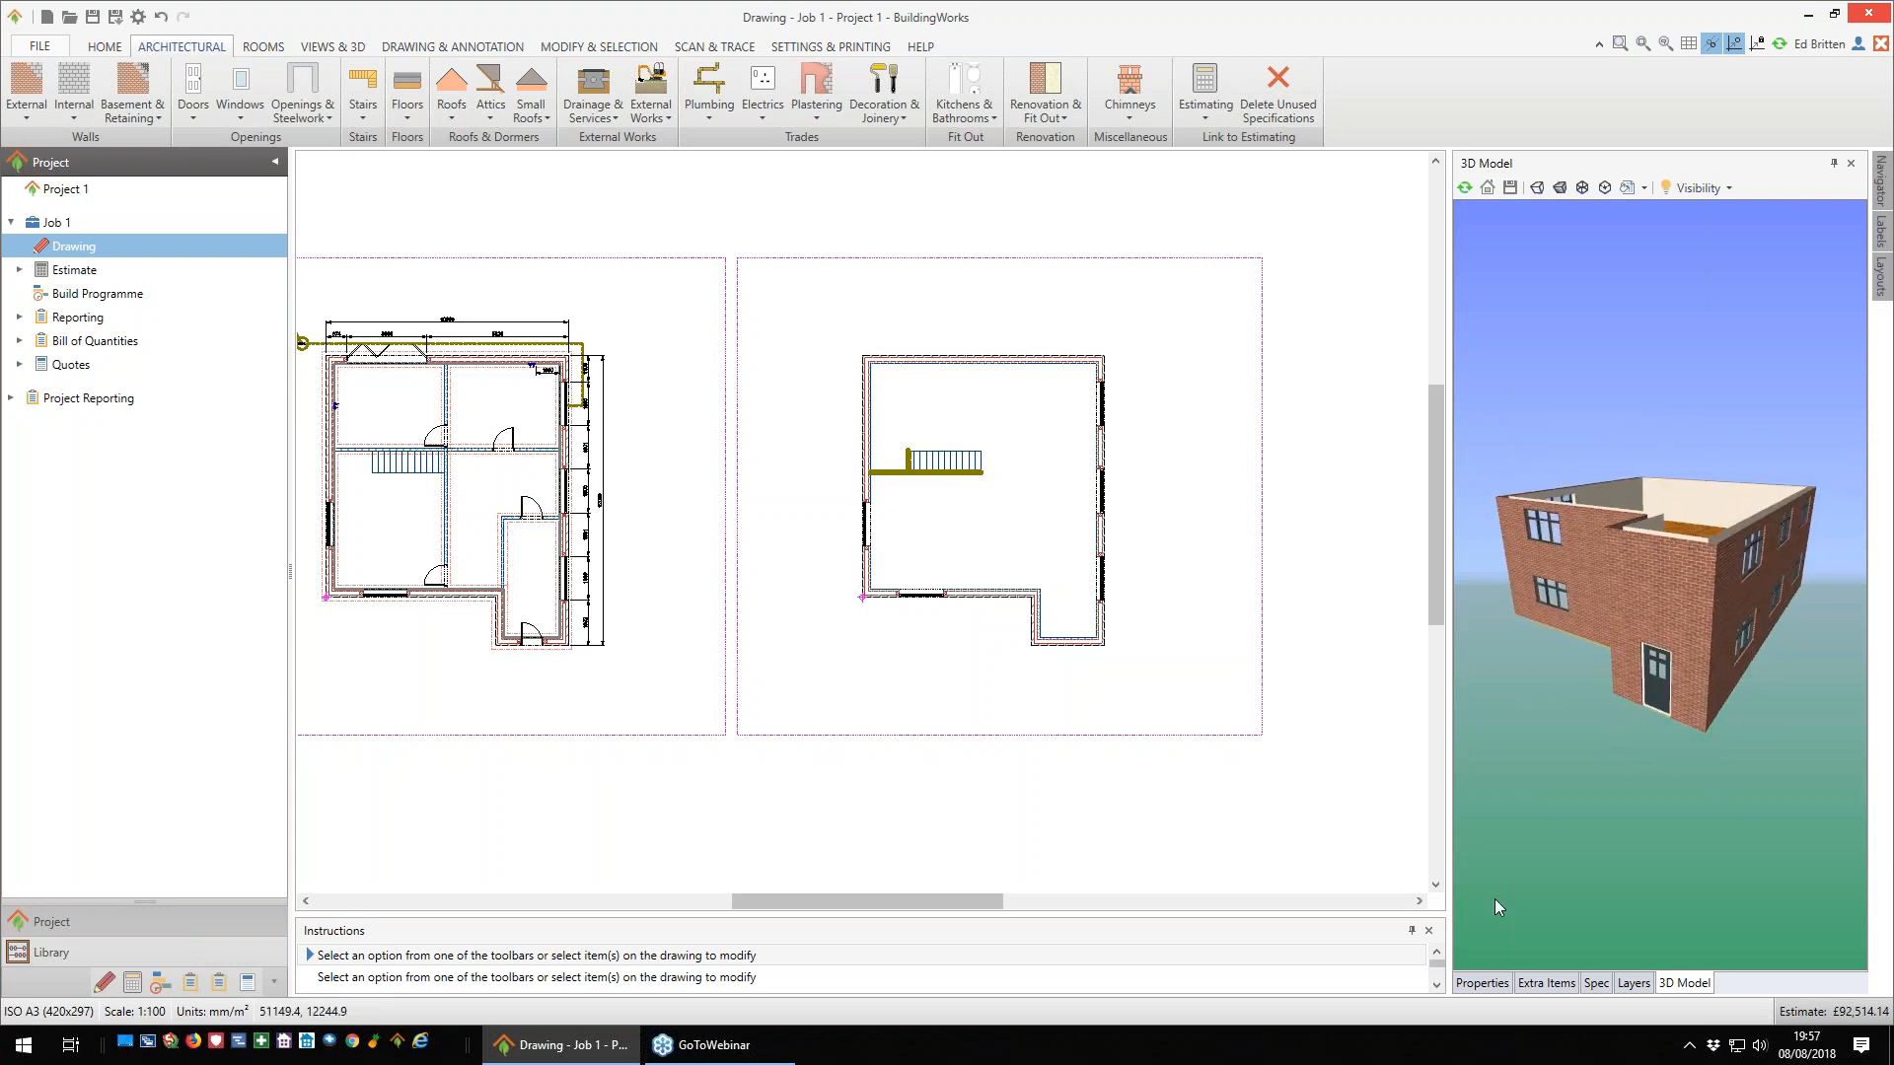
- Show the drawing properties and open the choice of roof types for the building
click(1485, 983)
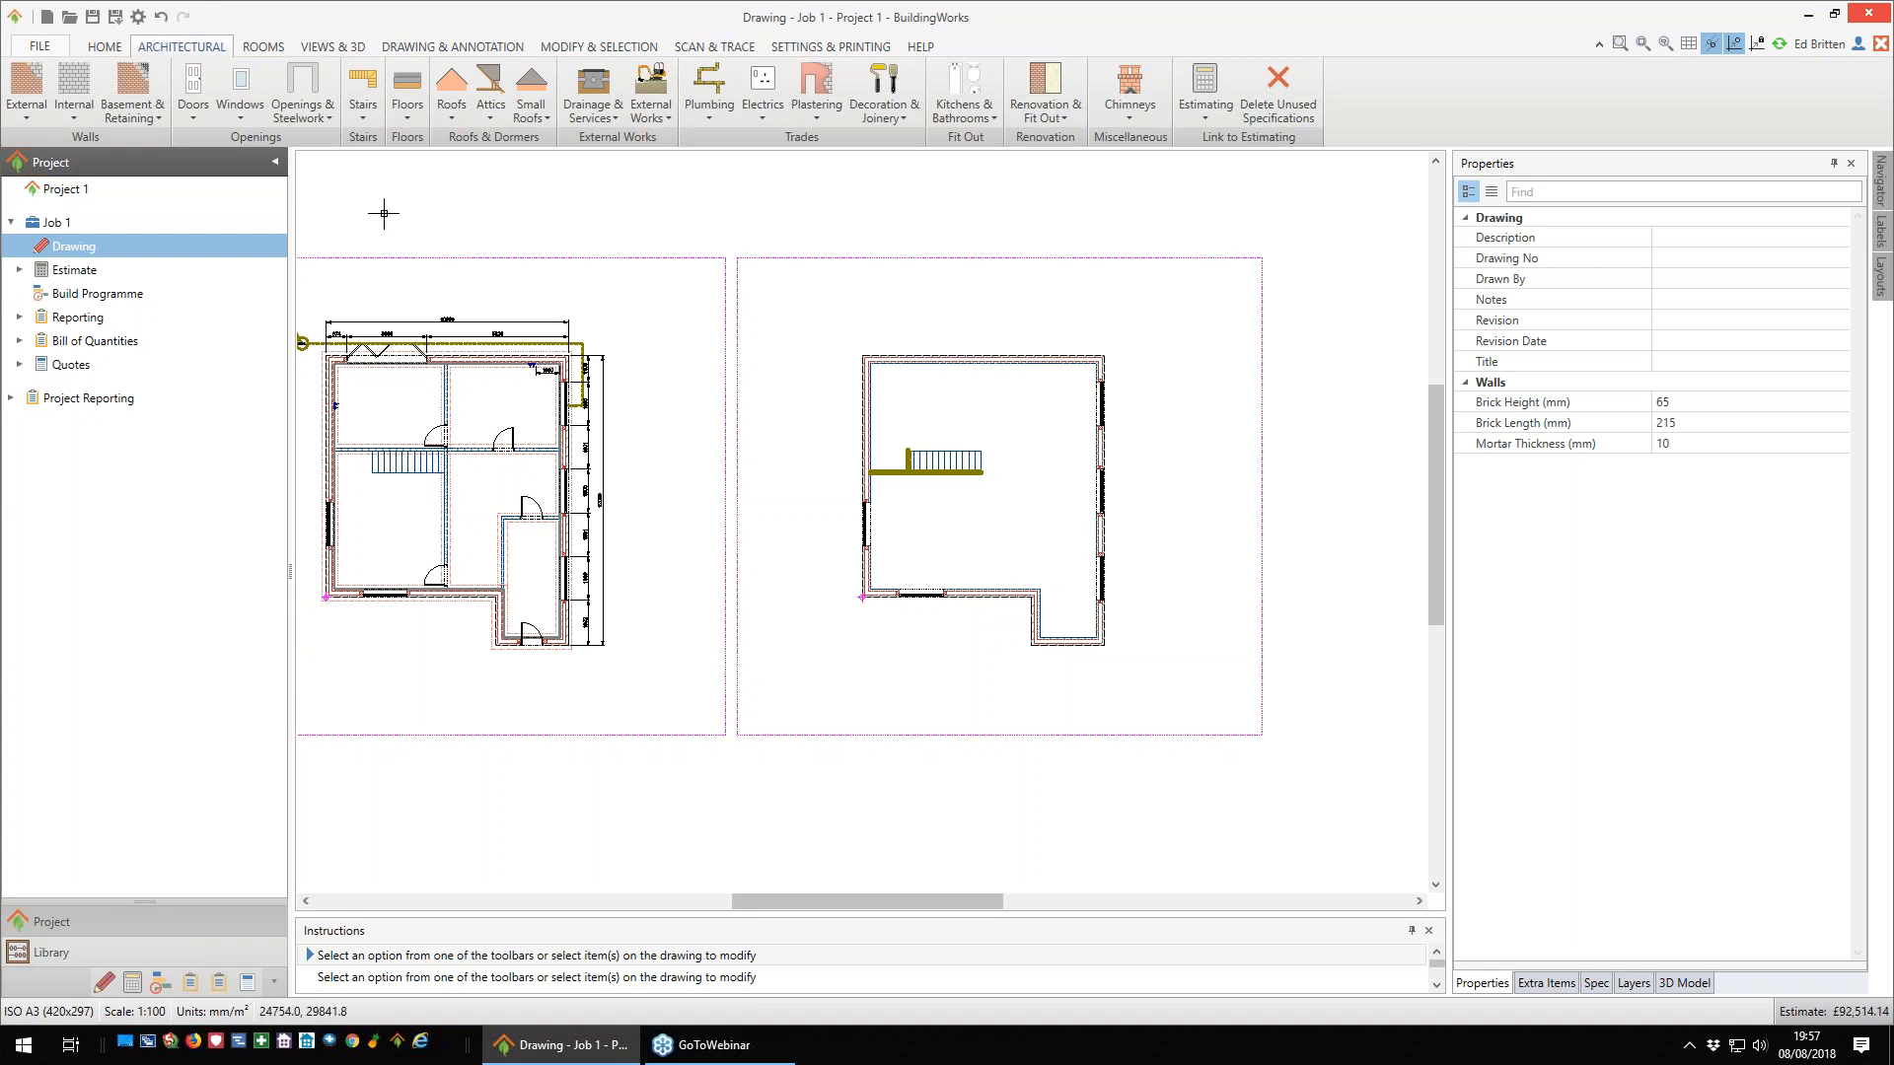
click(452, 121)
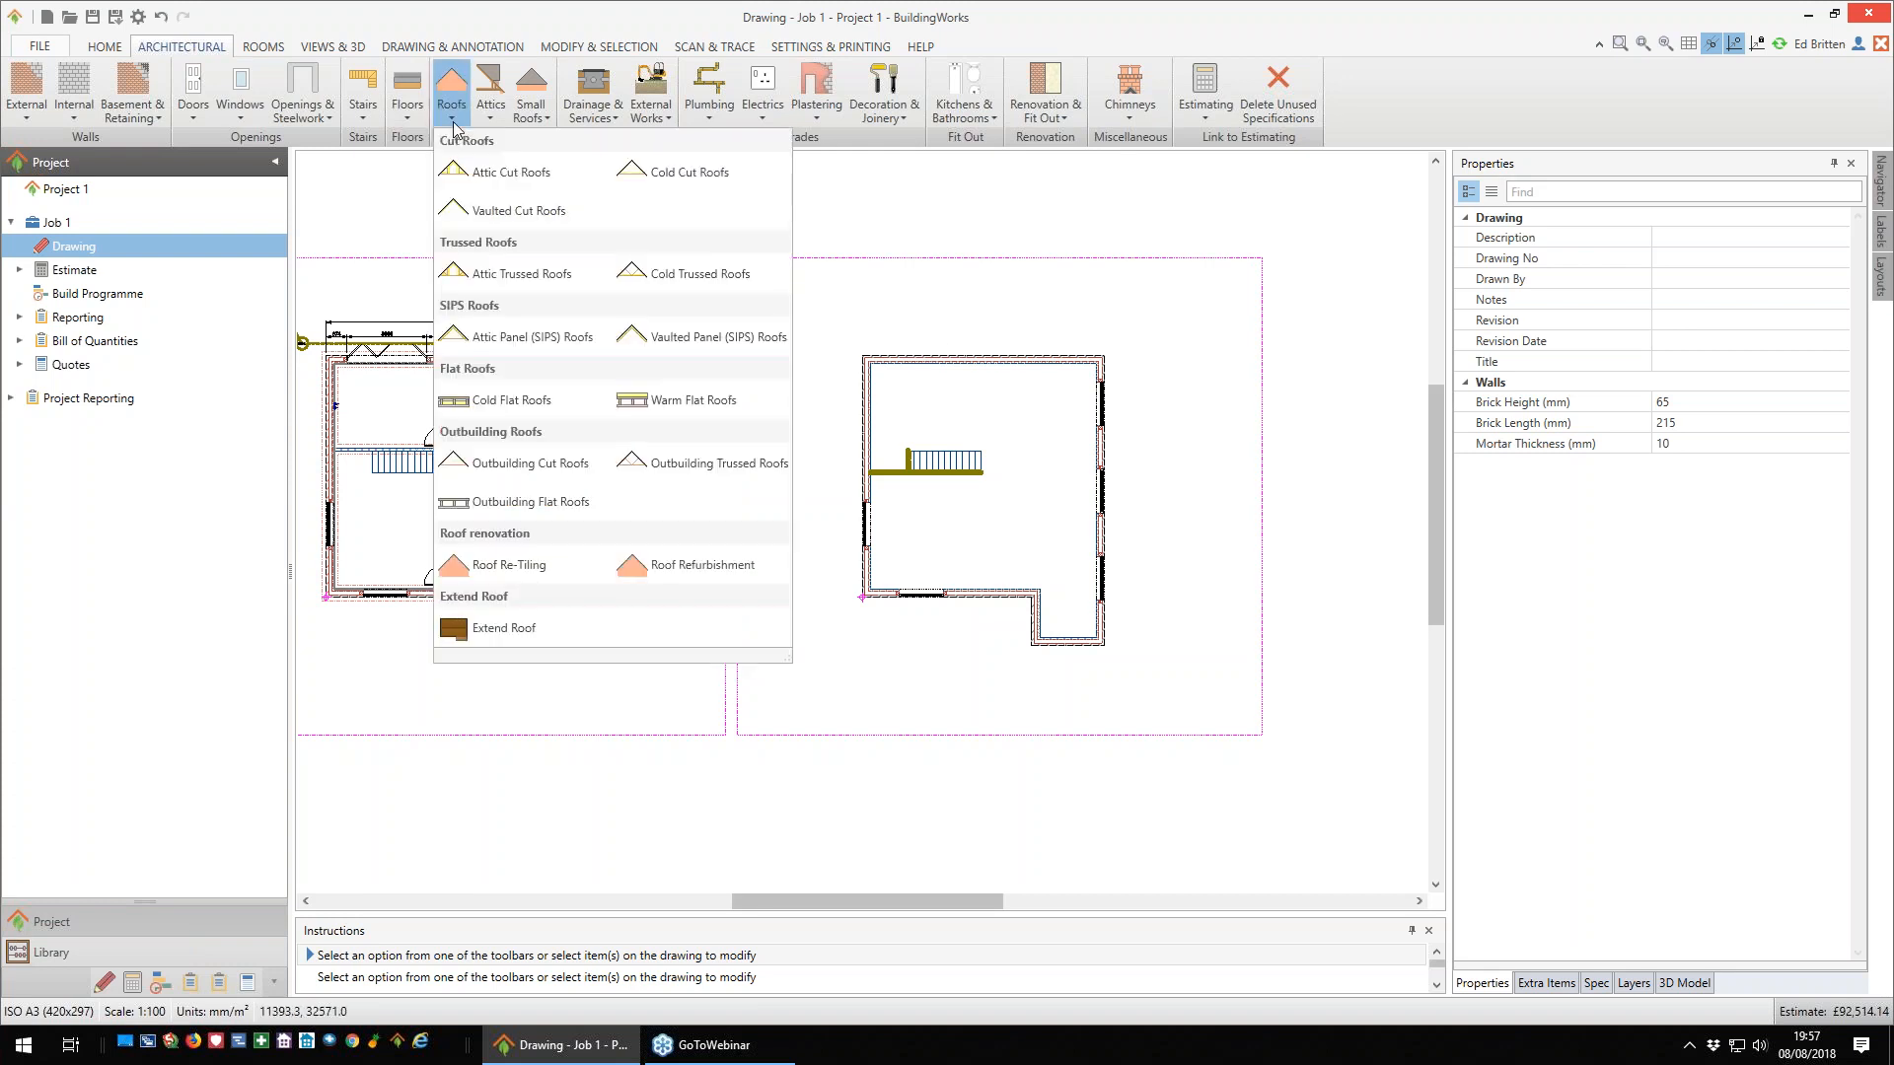
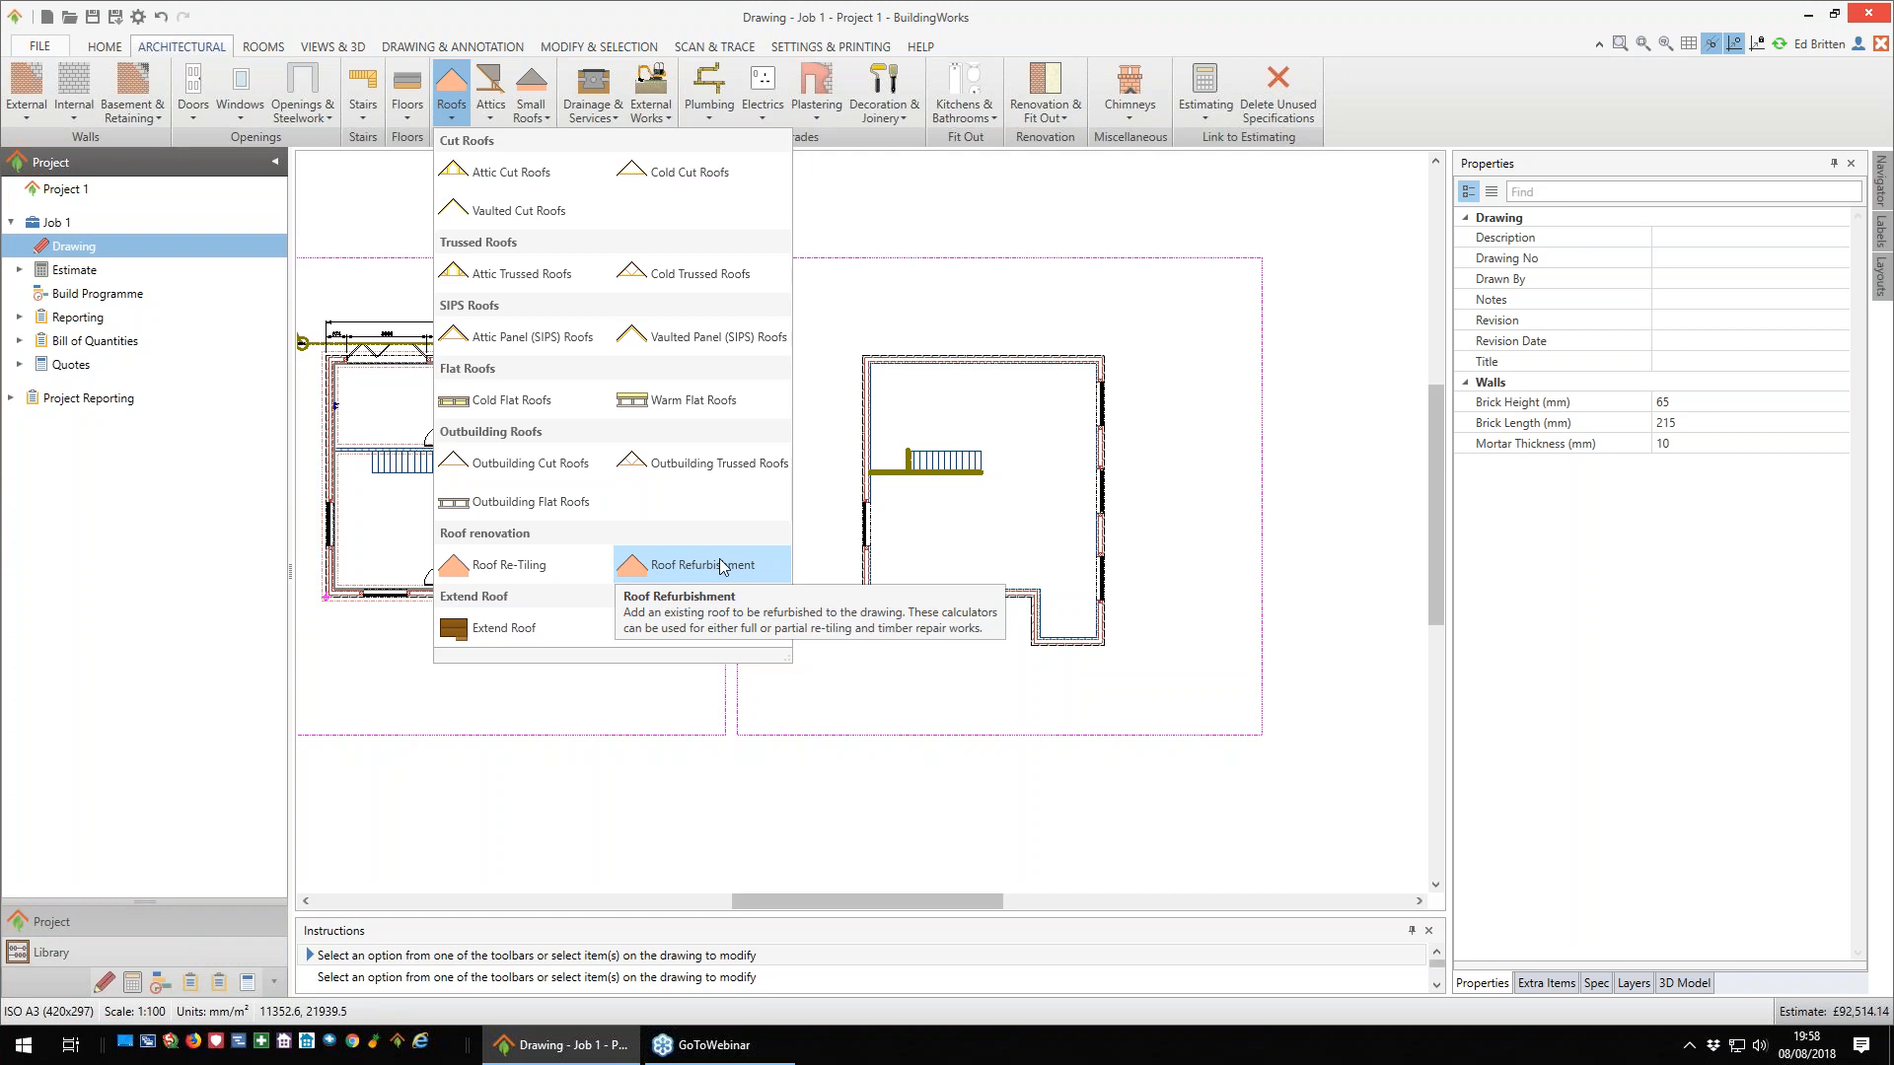
- Specify a tiled cold cut roof with timbers at 400mm centres, High Thermal Performance, and dry-fixed large format profiled concrete interlocking tiles
click(690, 177)
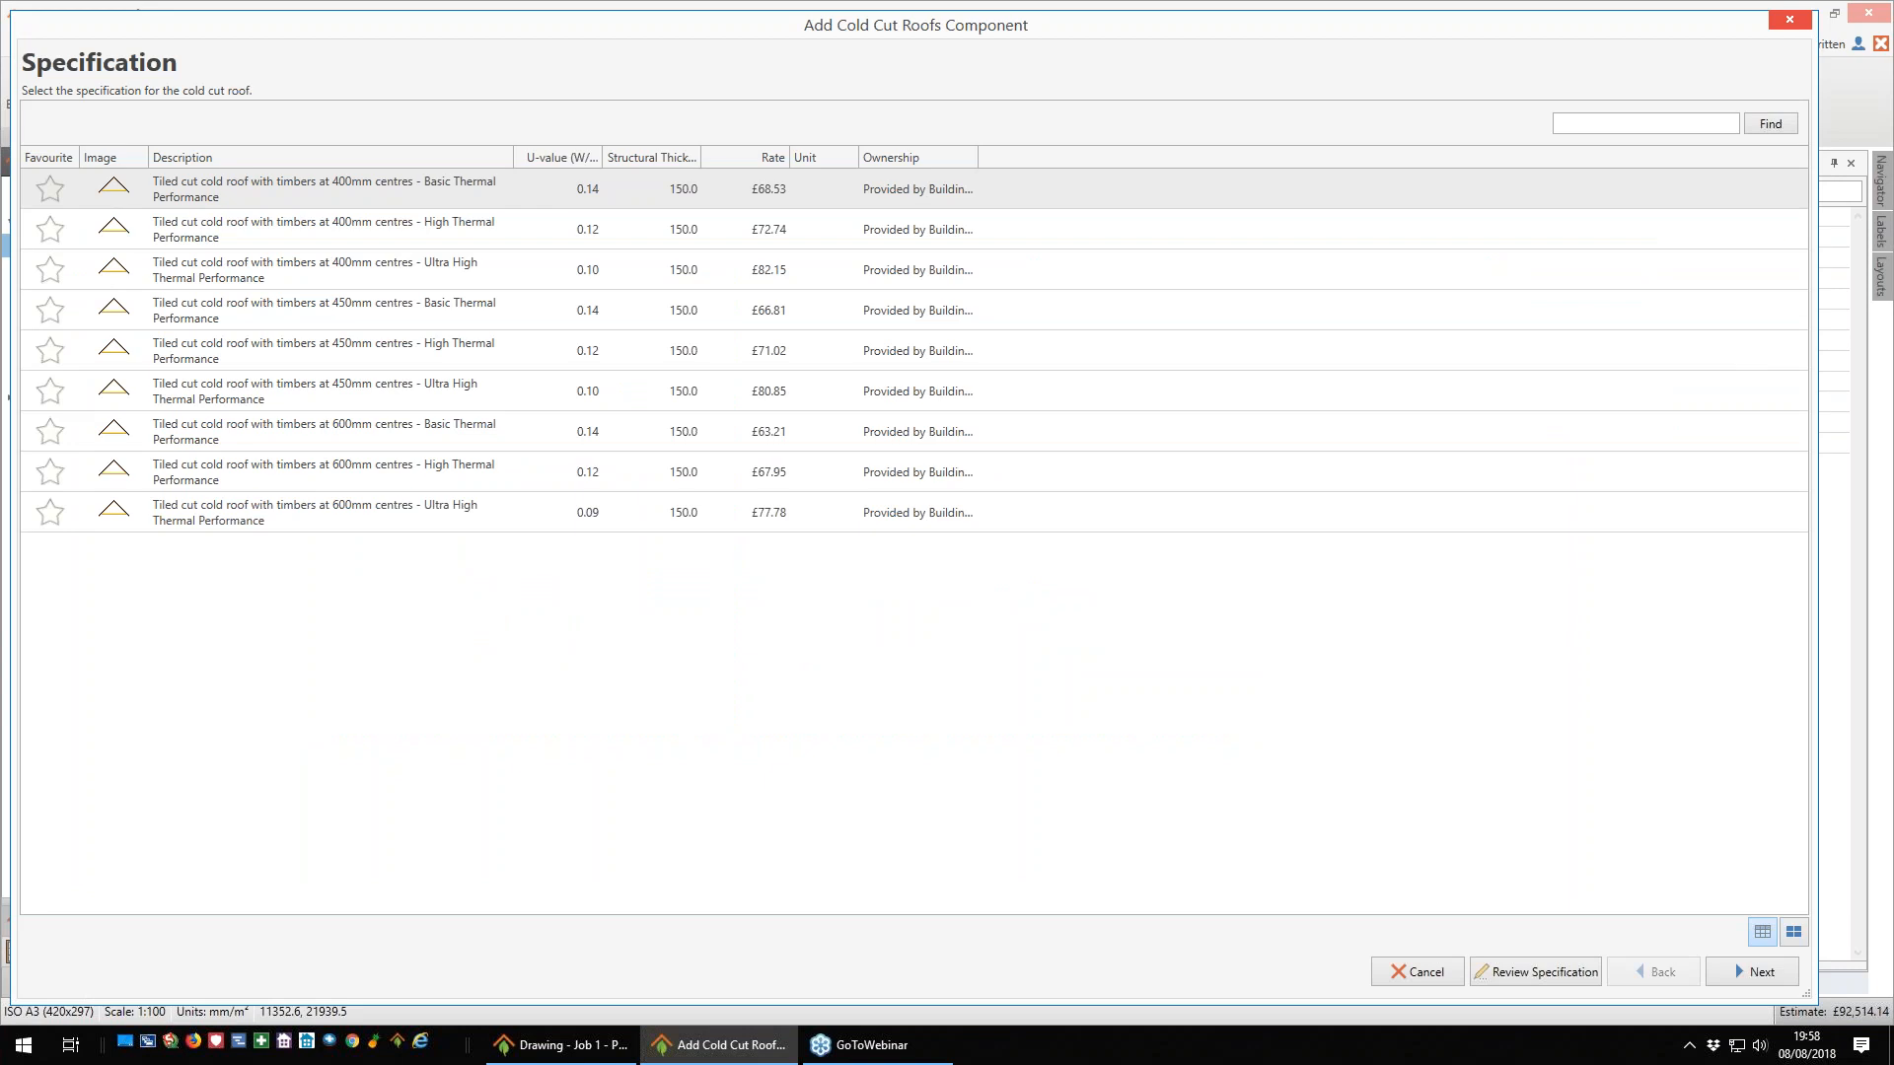
click(318, 227)
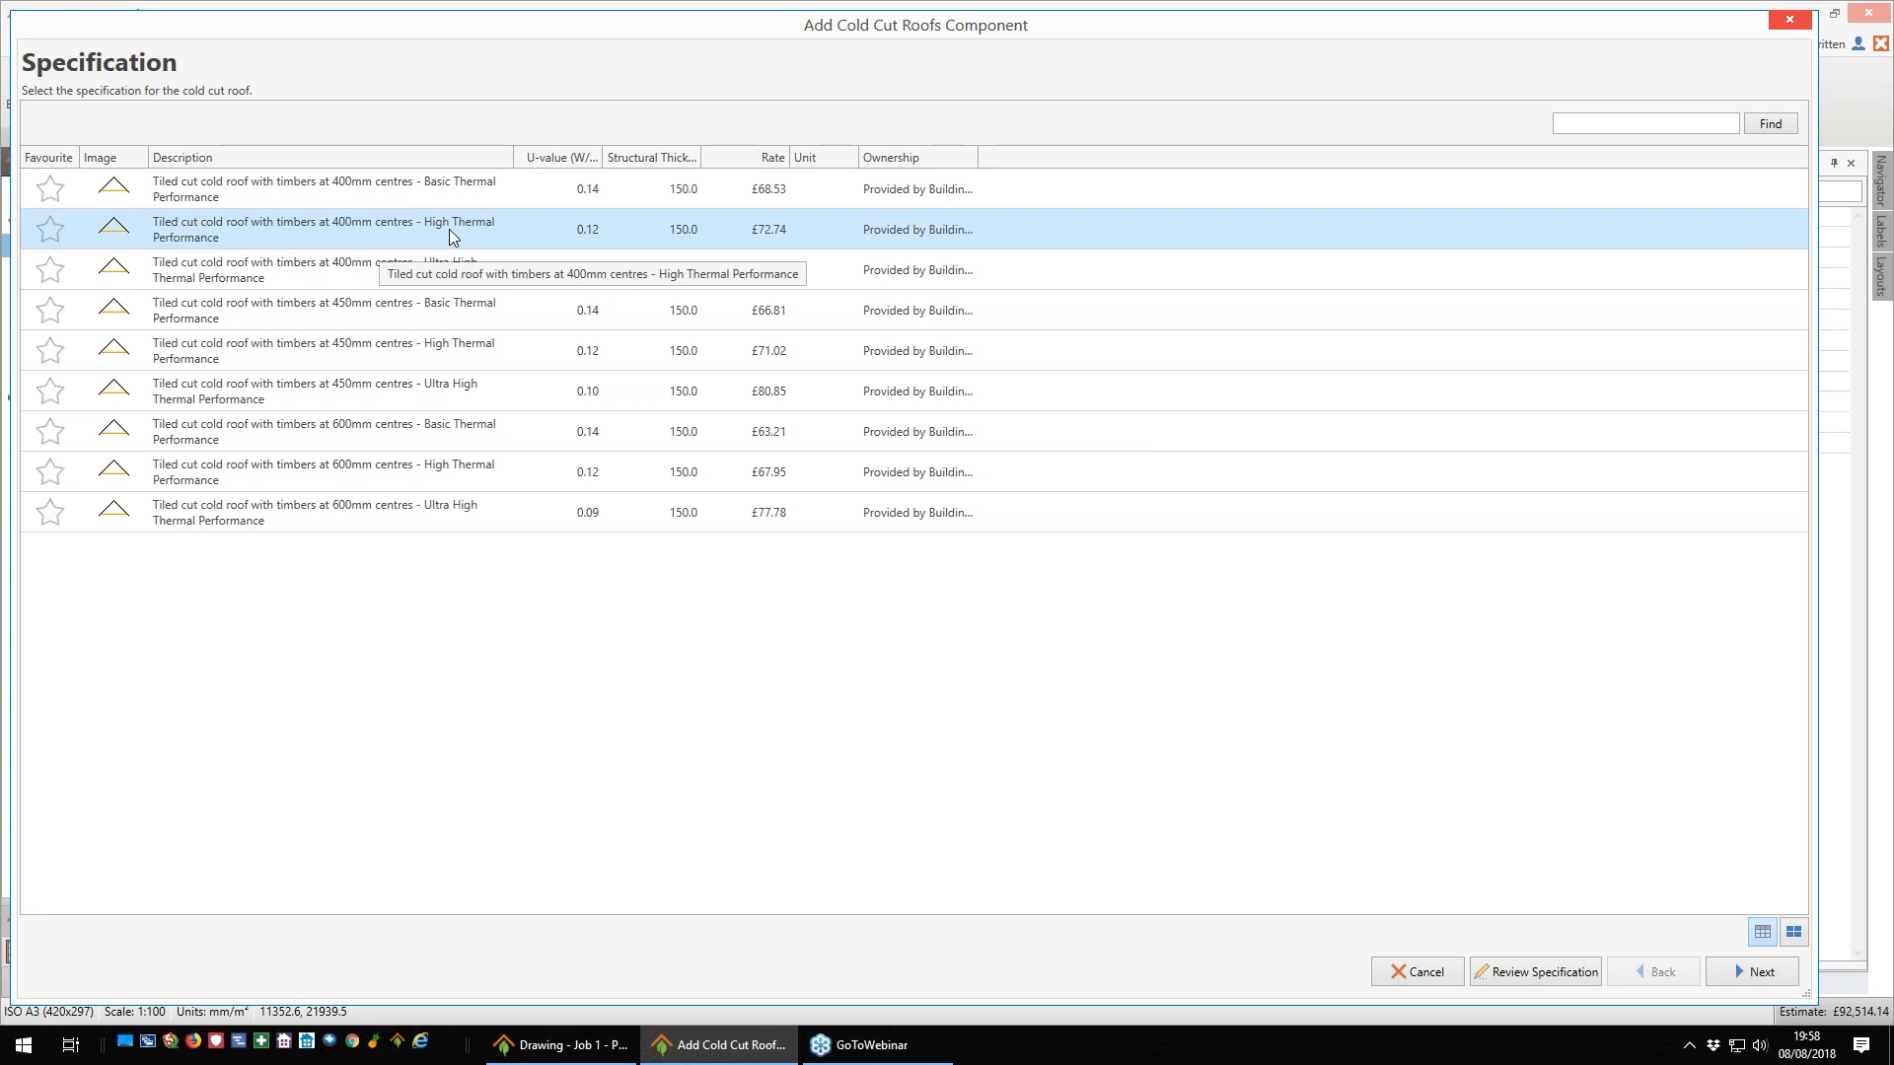
click(1738, 967)
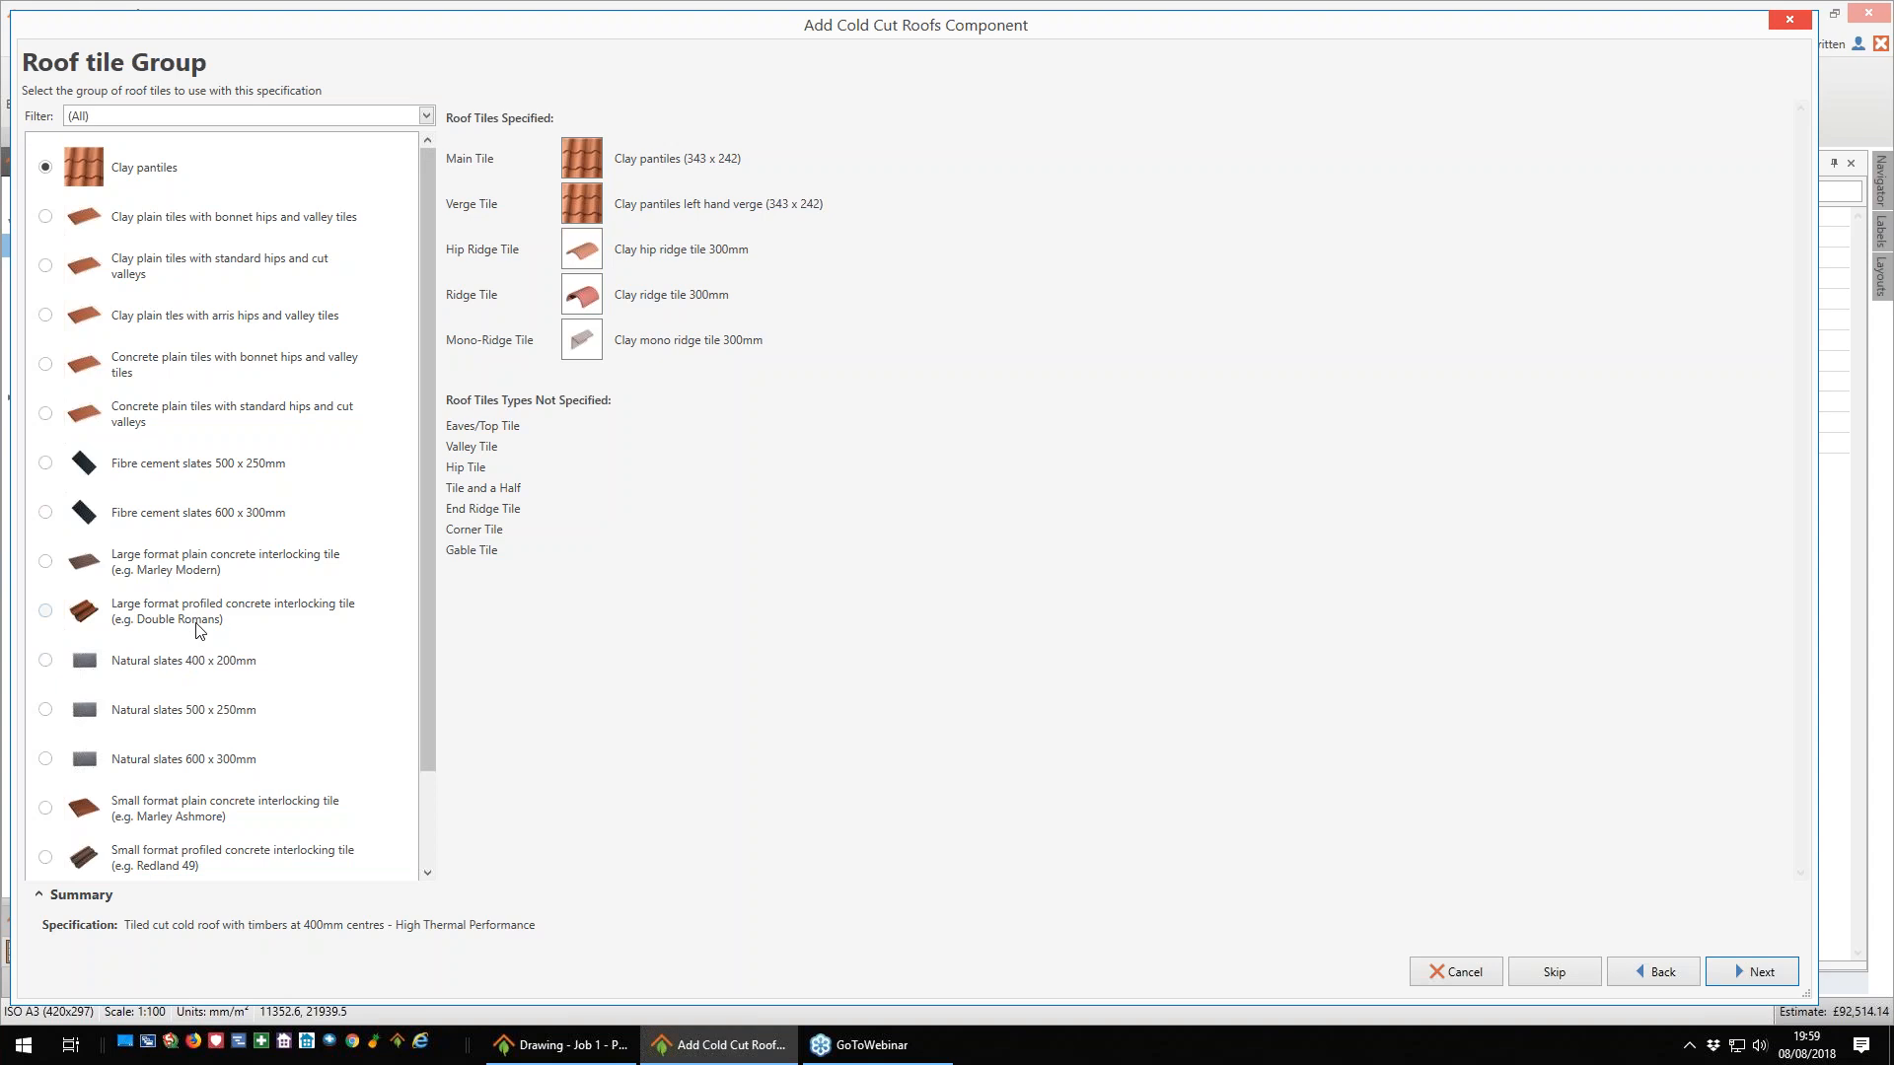
click(45, 612)
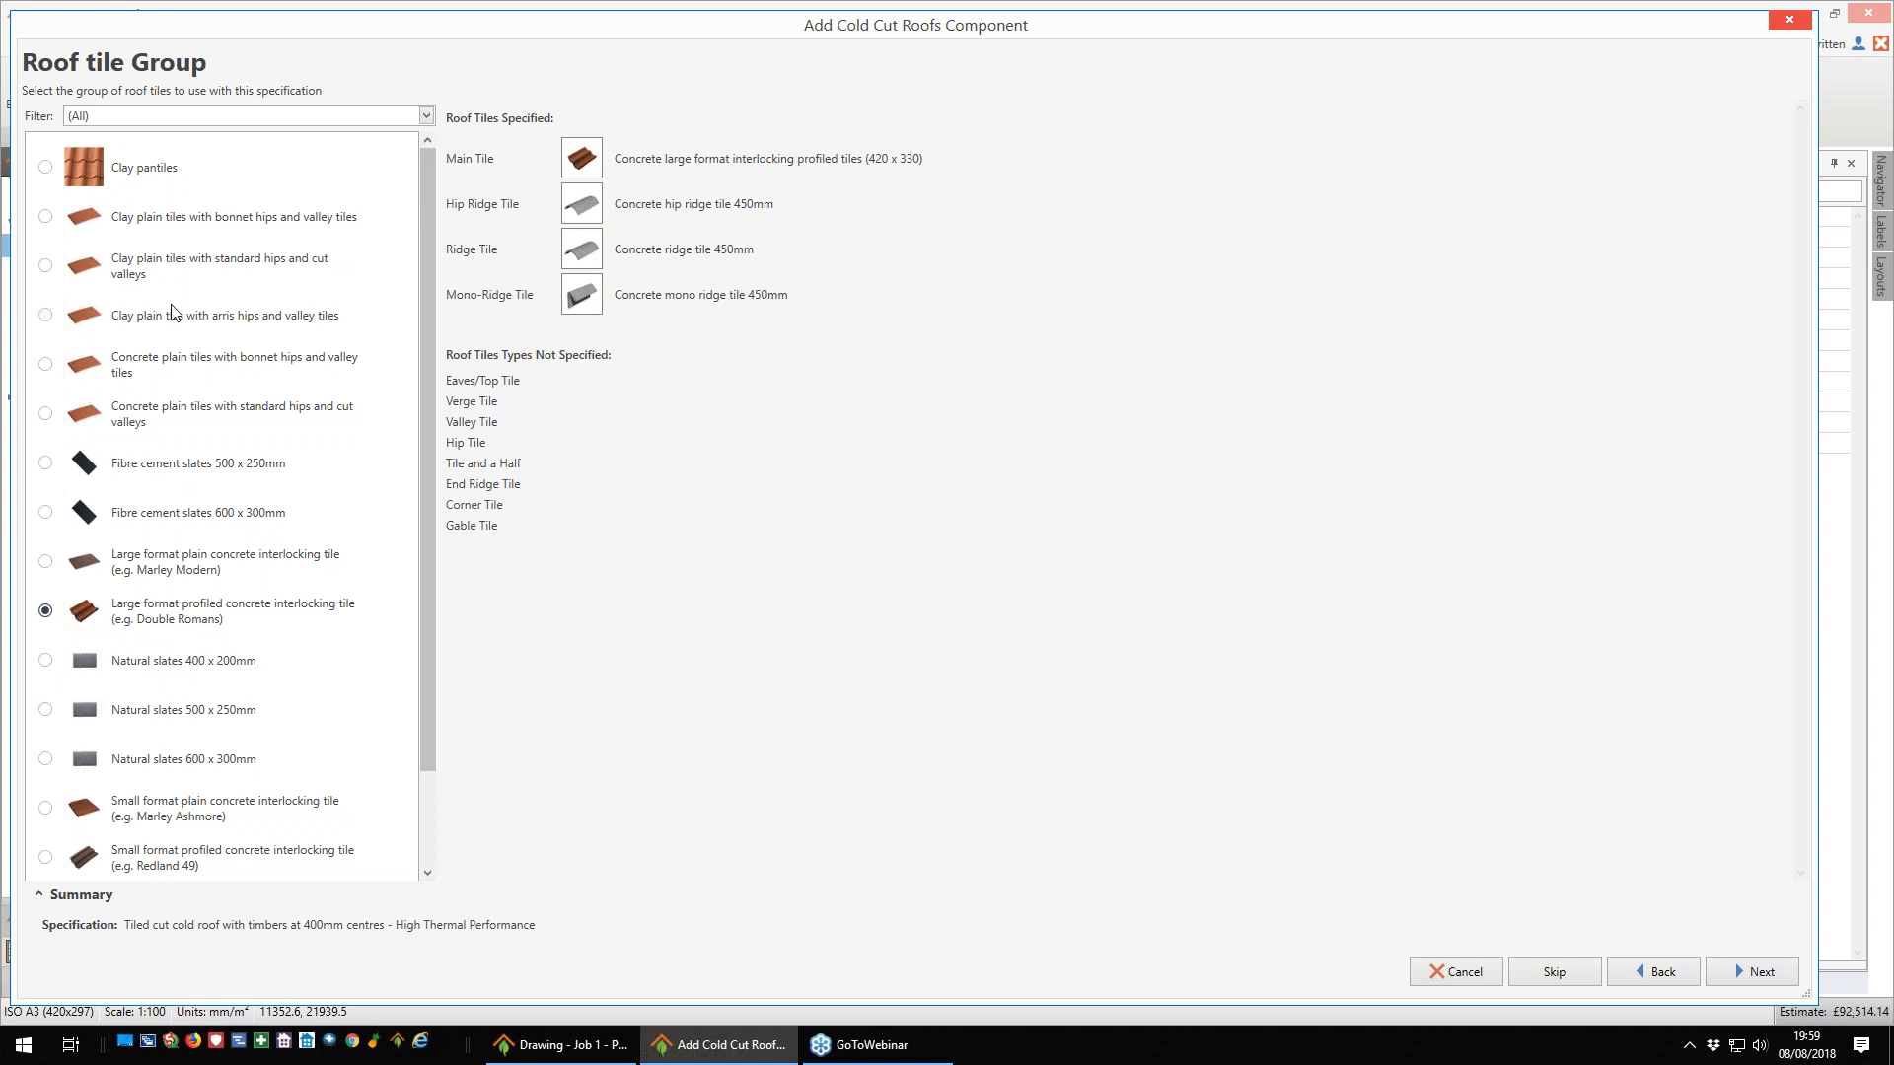
click(1754, 973)
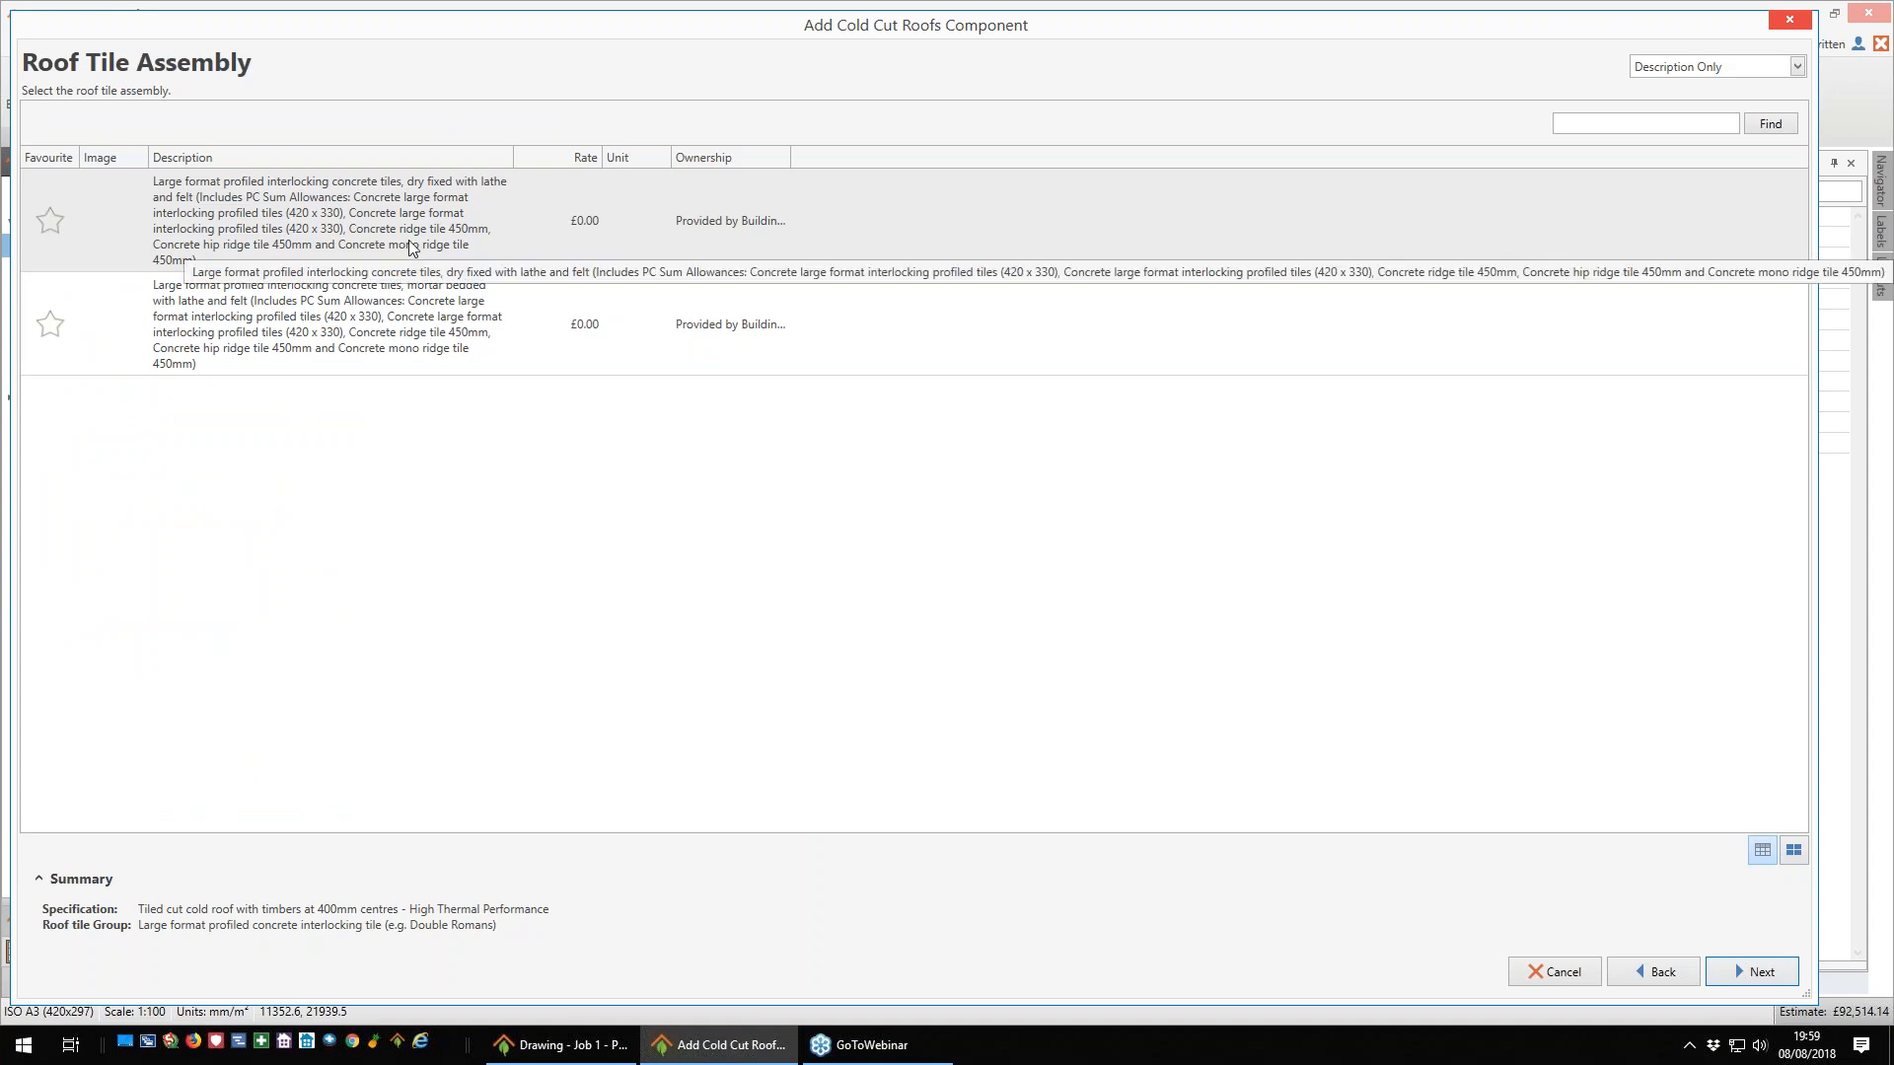
click(322, 192)
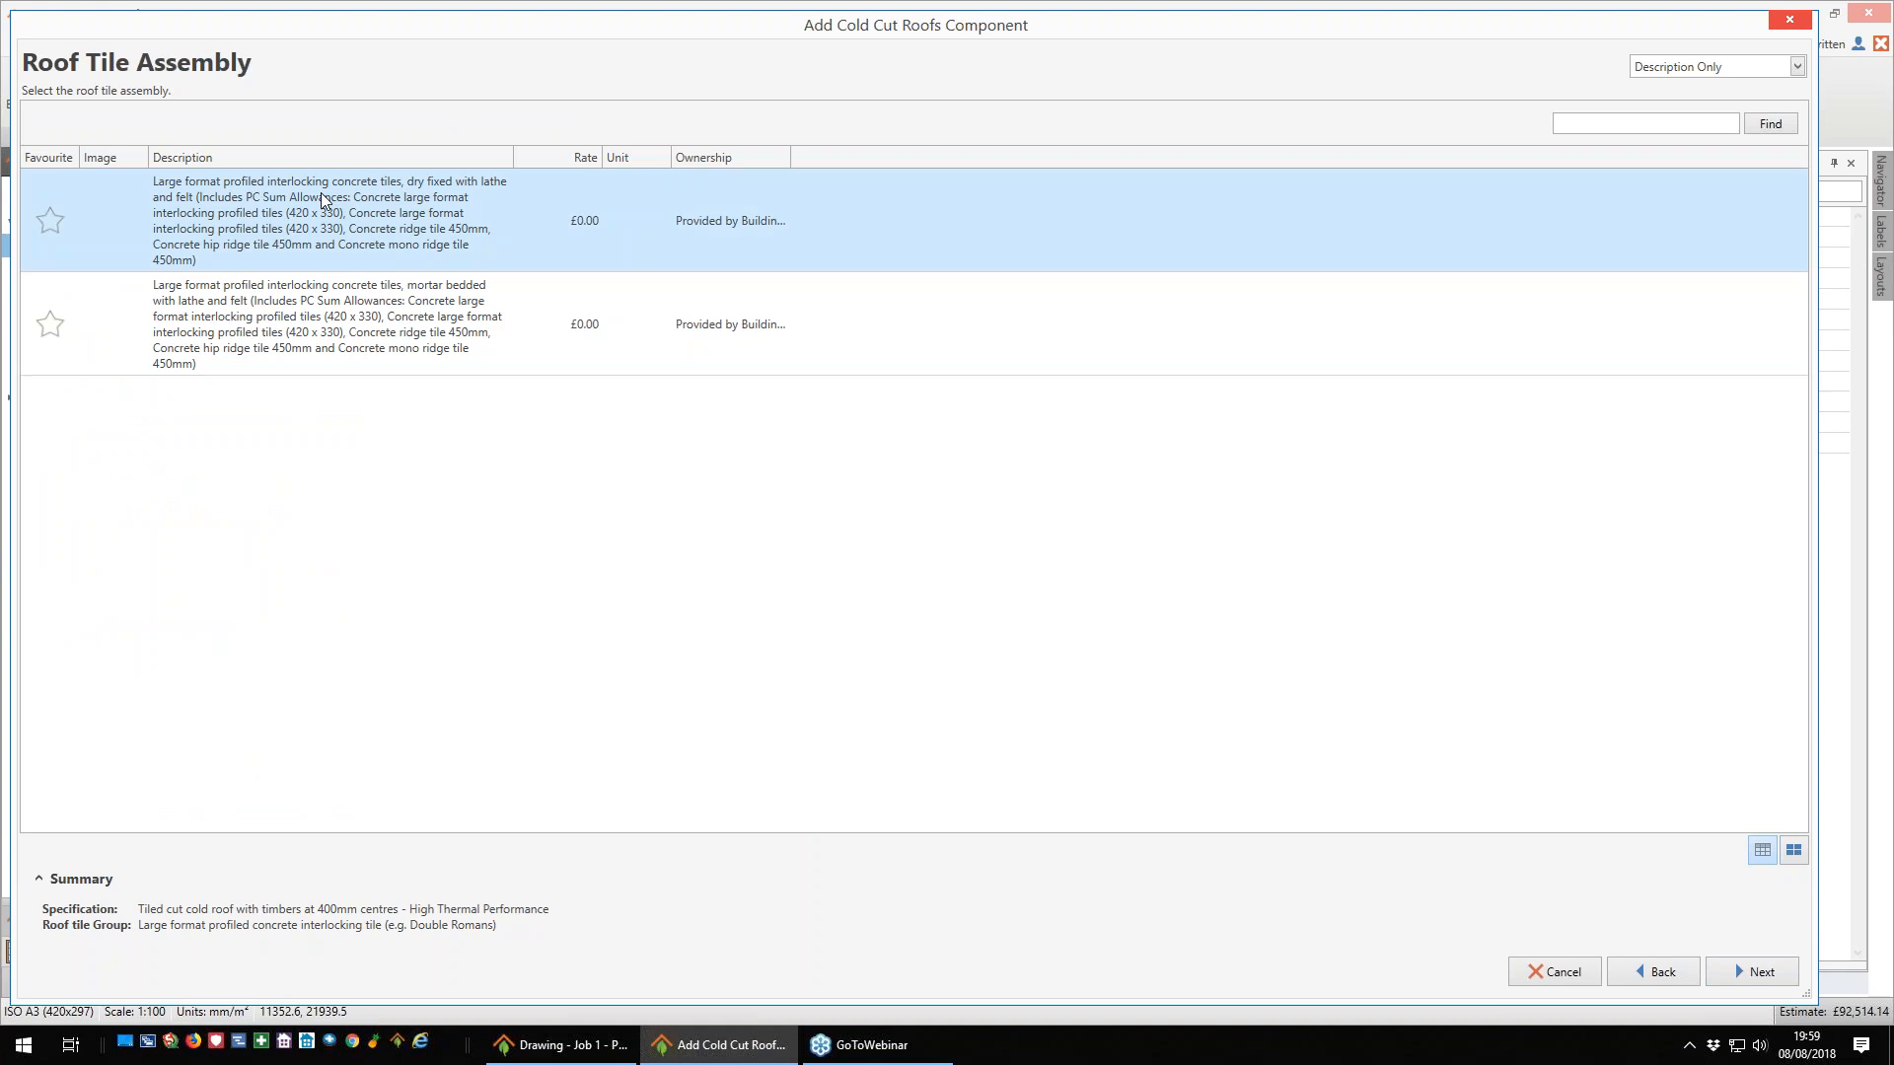
click(1759, 972)
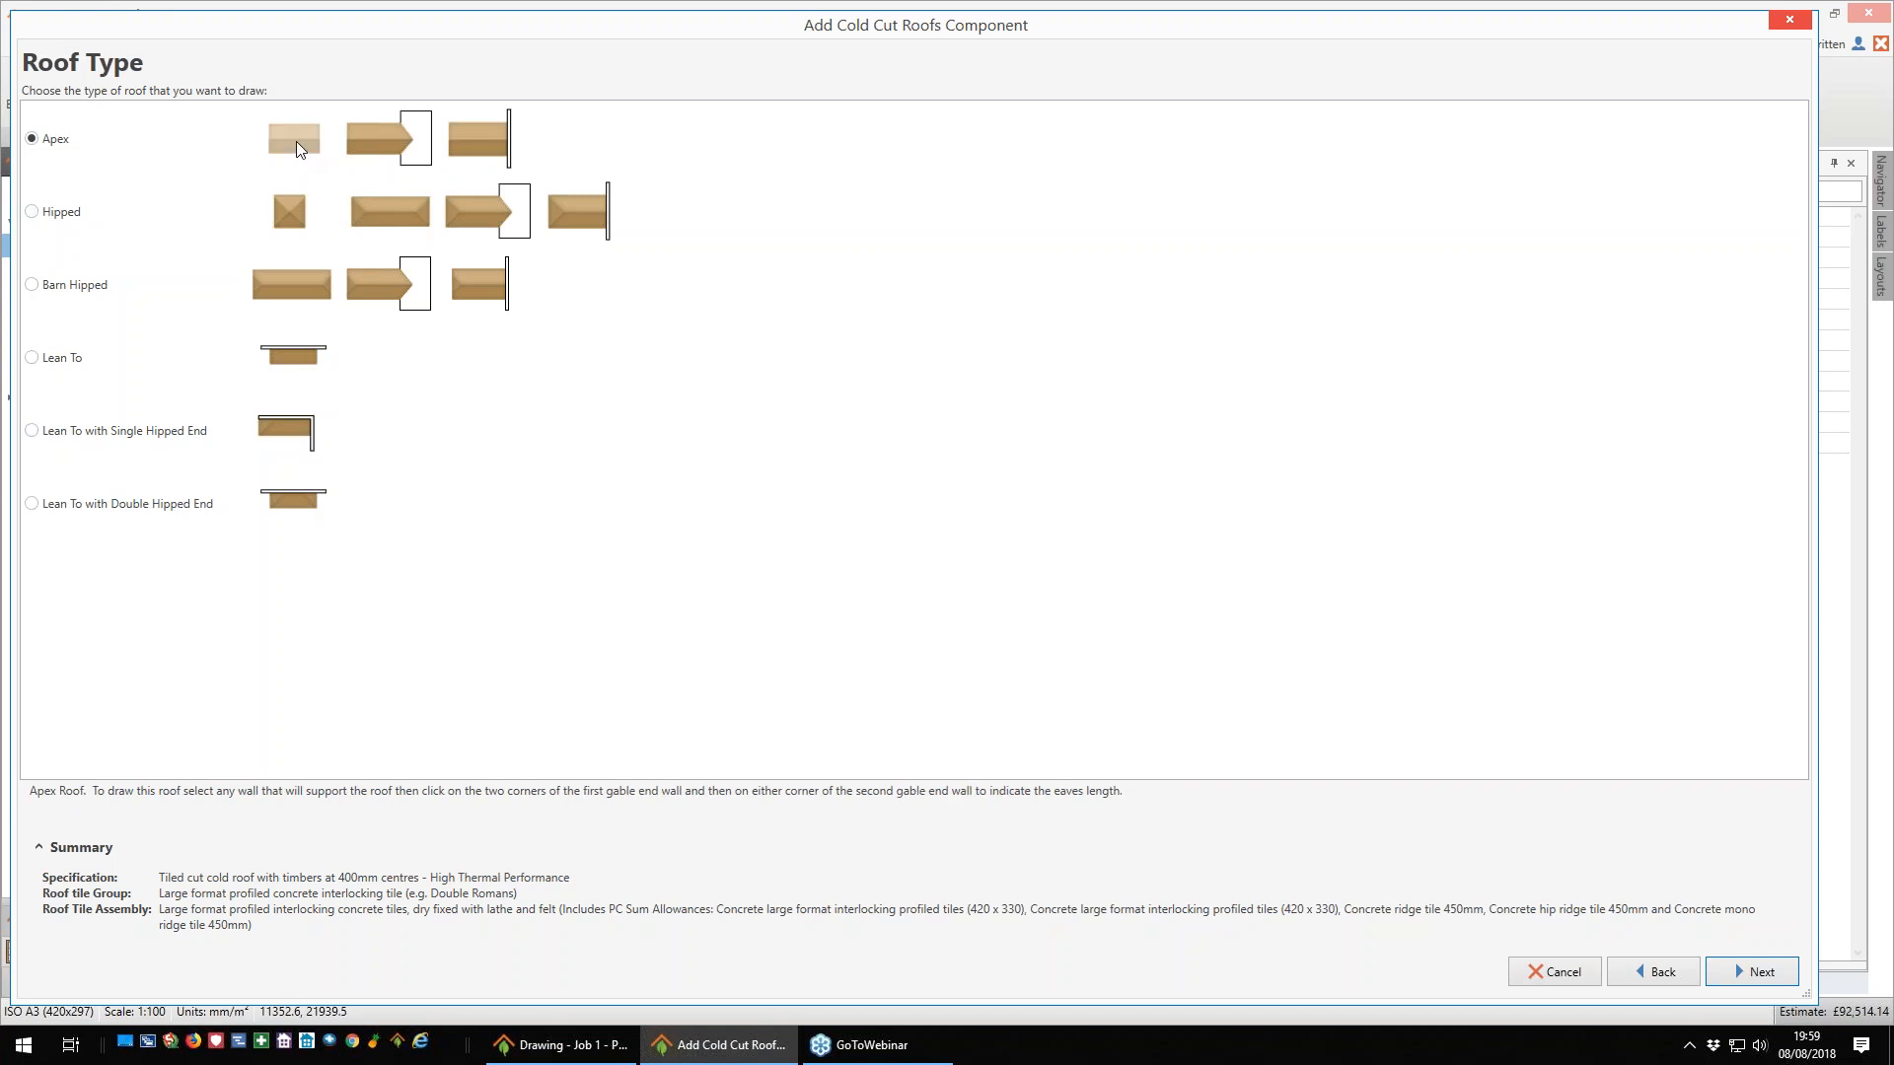
- Choose an apex roof with 45° pitches and set the first concrete large format interlocking profiled tile allowance to £1.50
click(1742, 973)
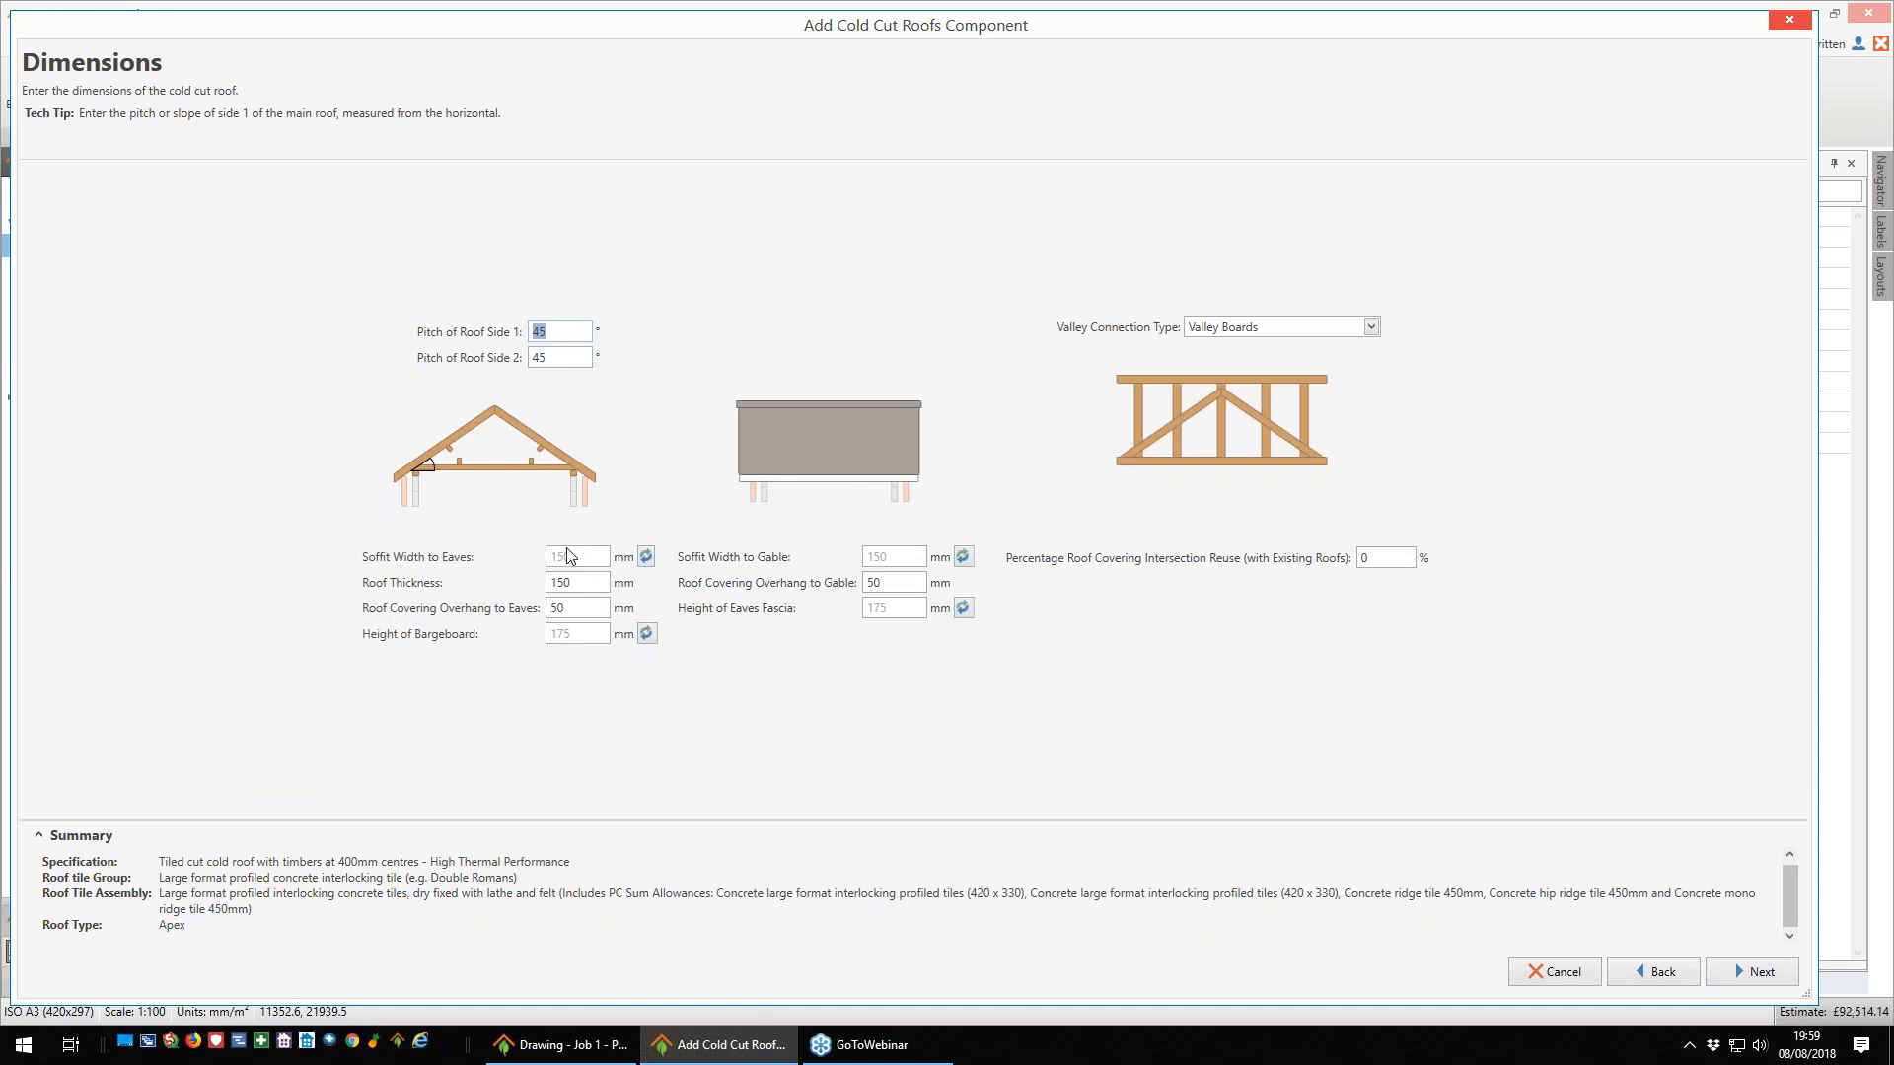
mouse_move(567, 562)
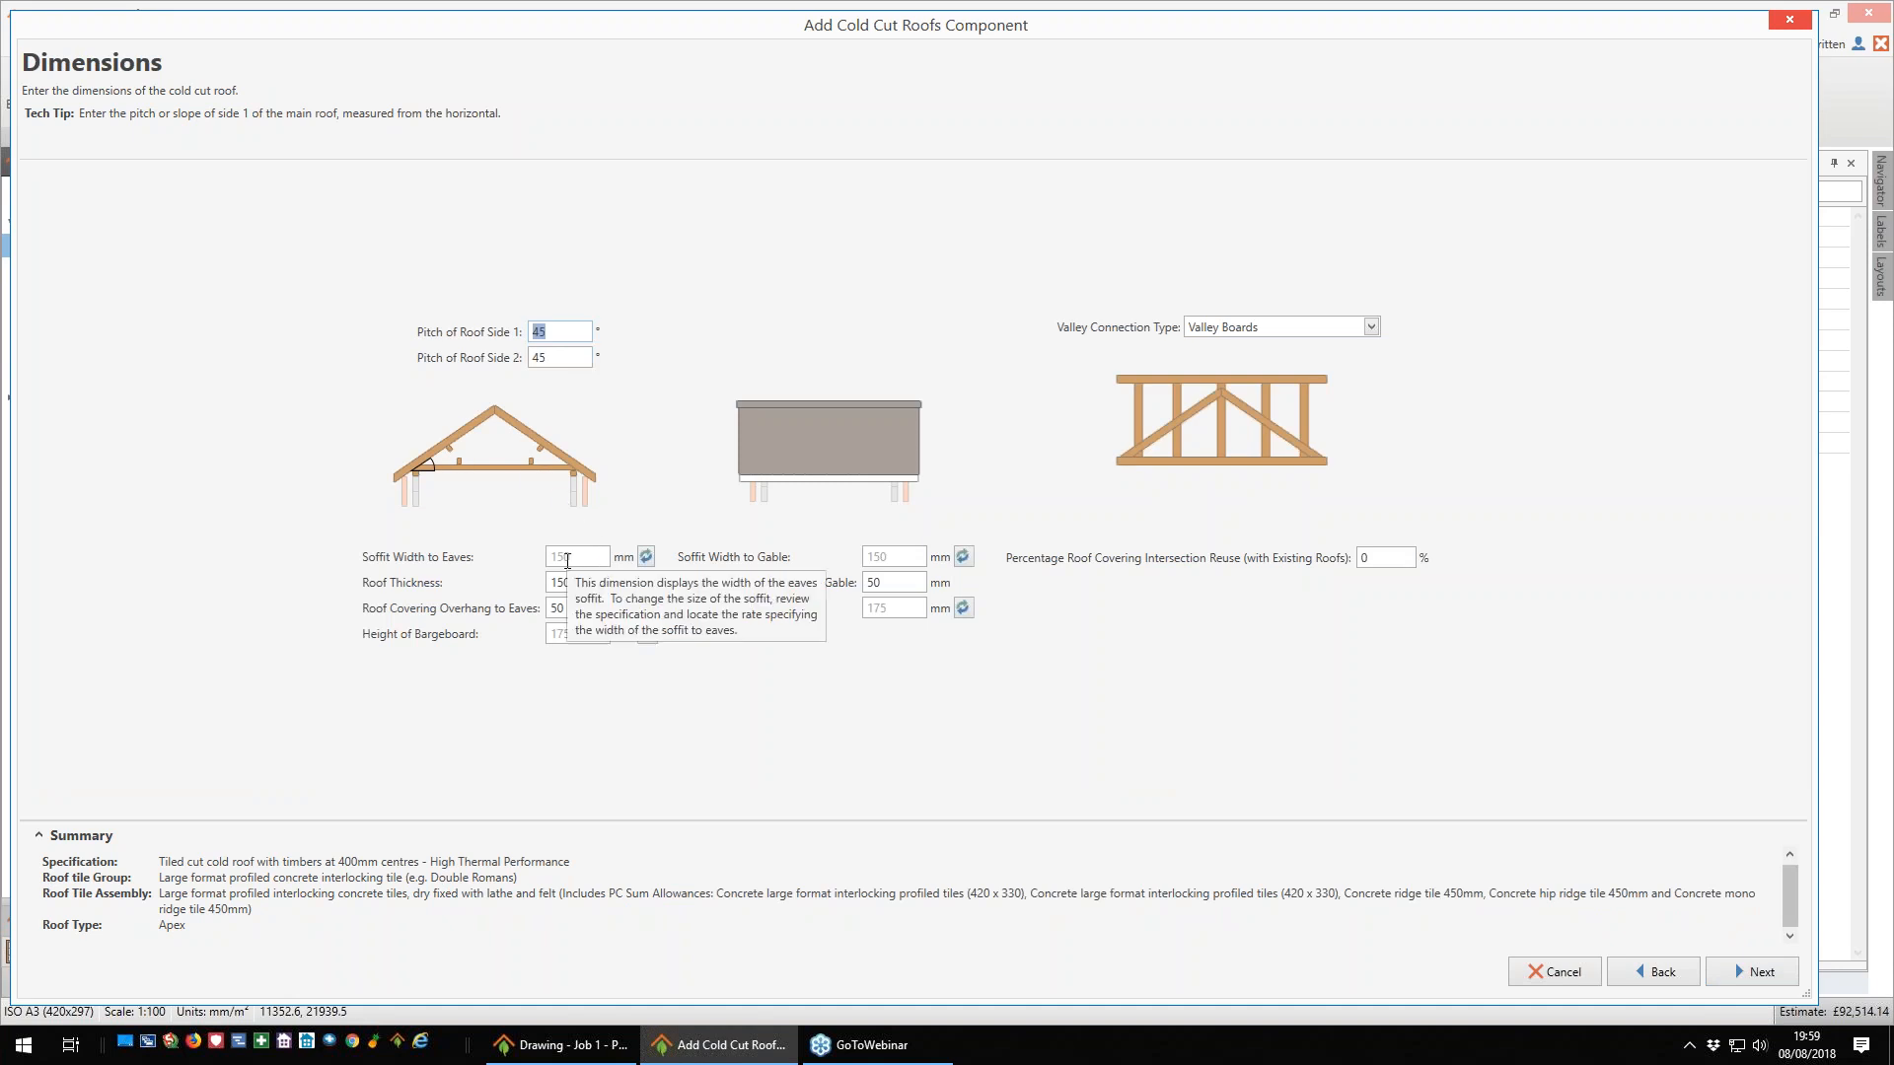
click(1789, 978)
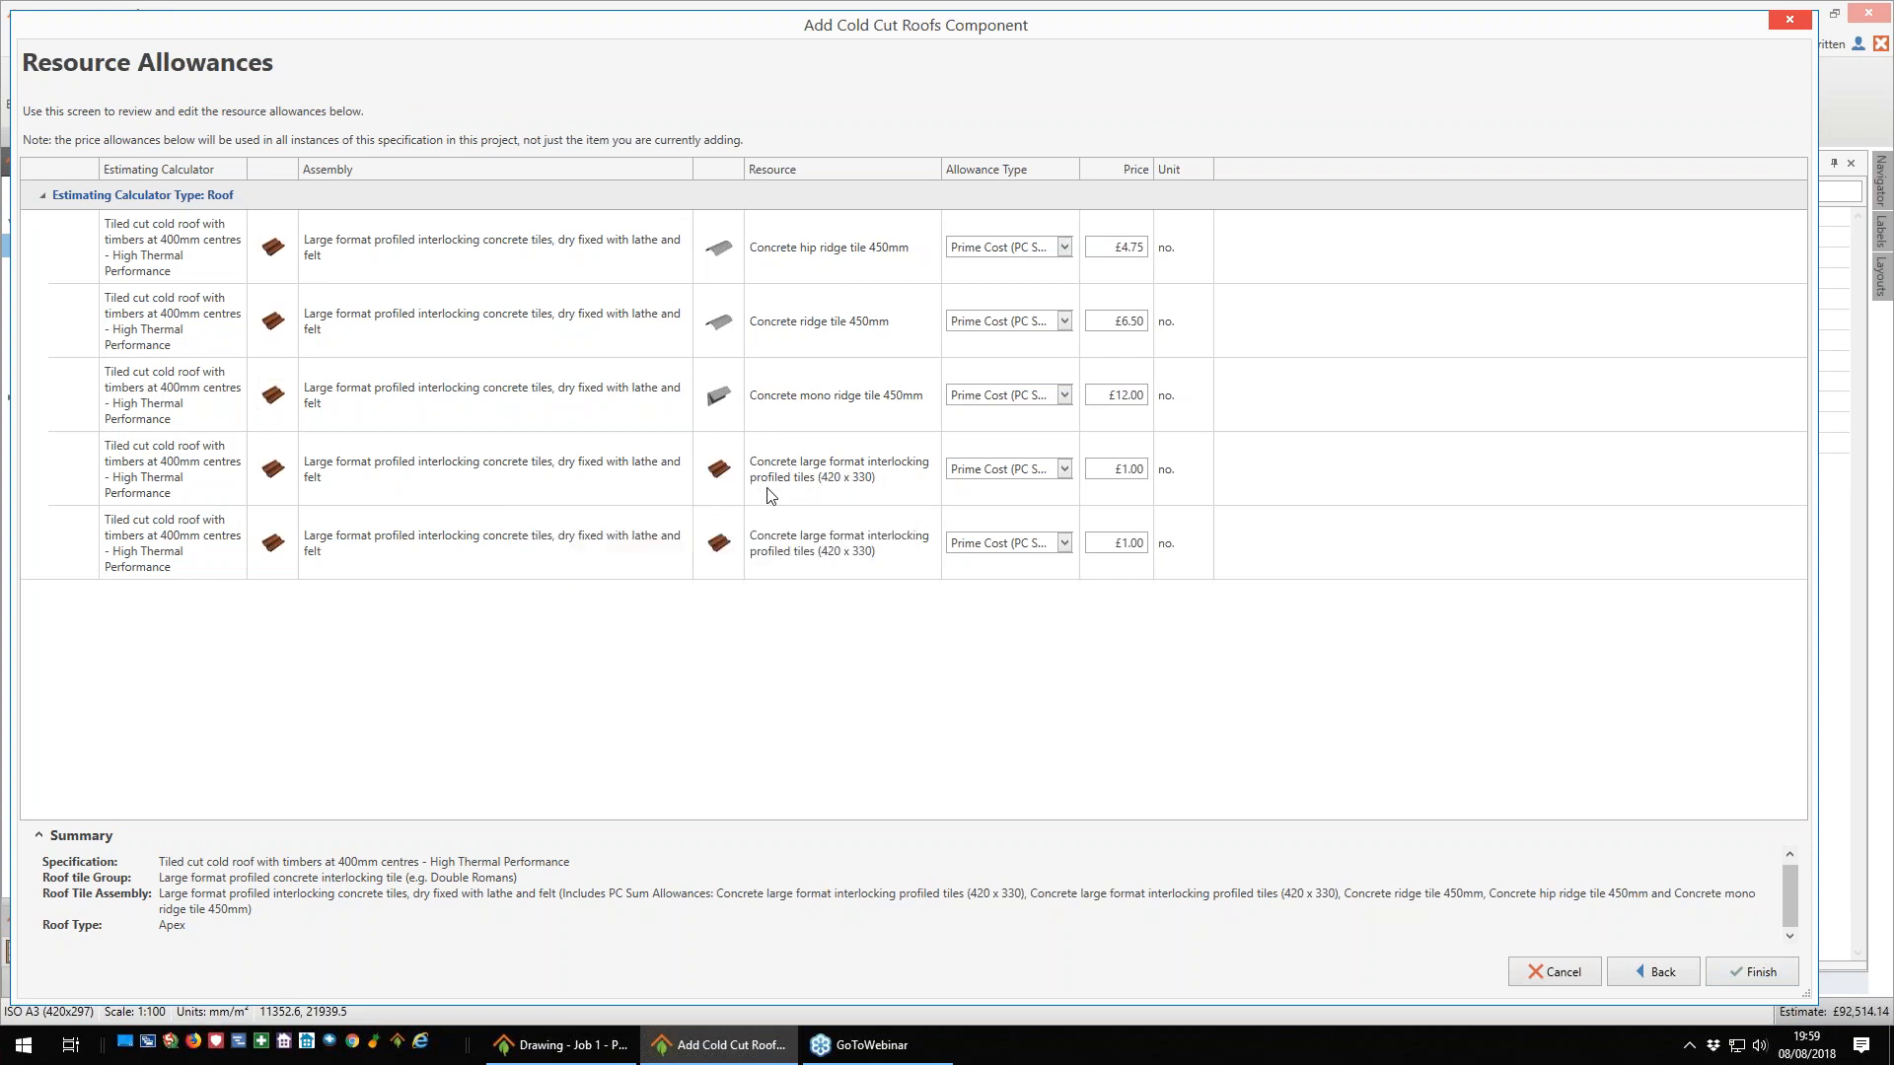
click(1107, 492)
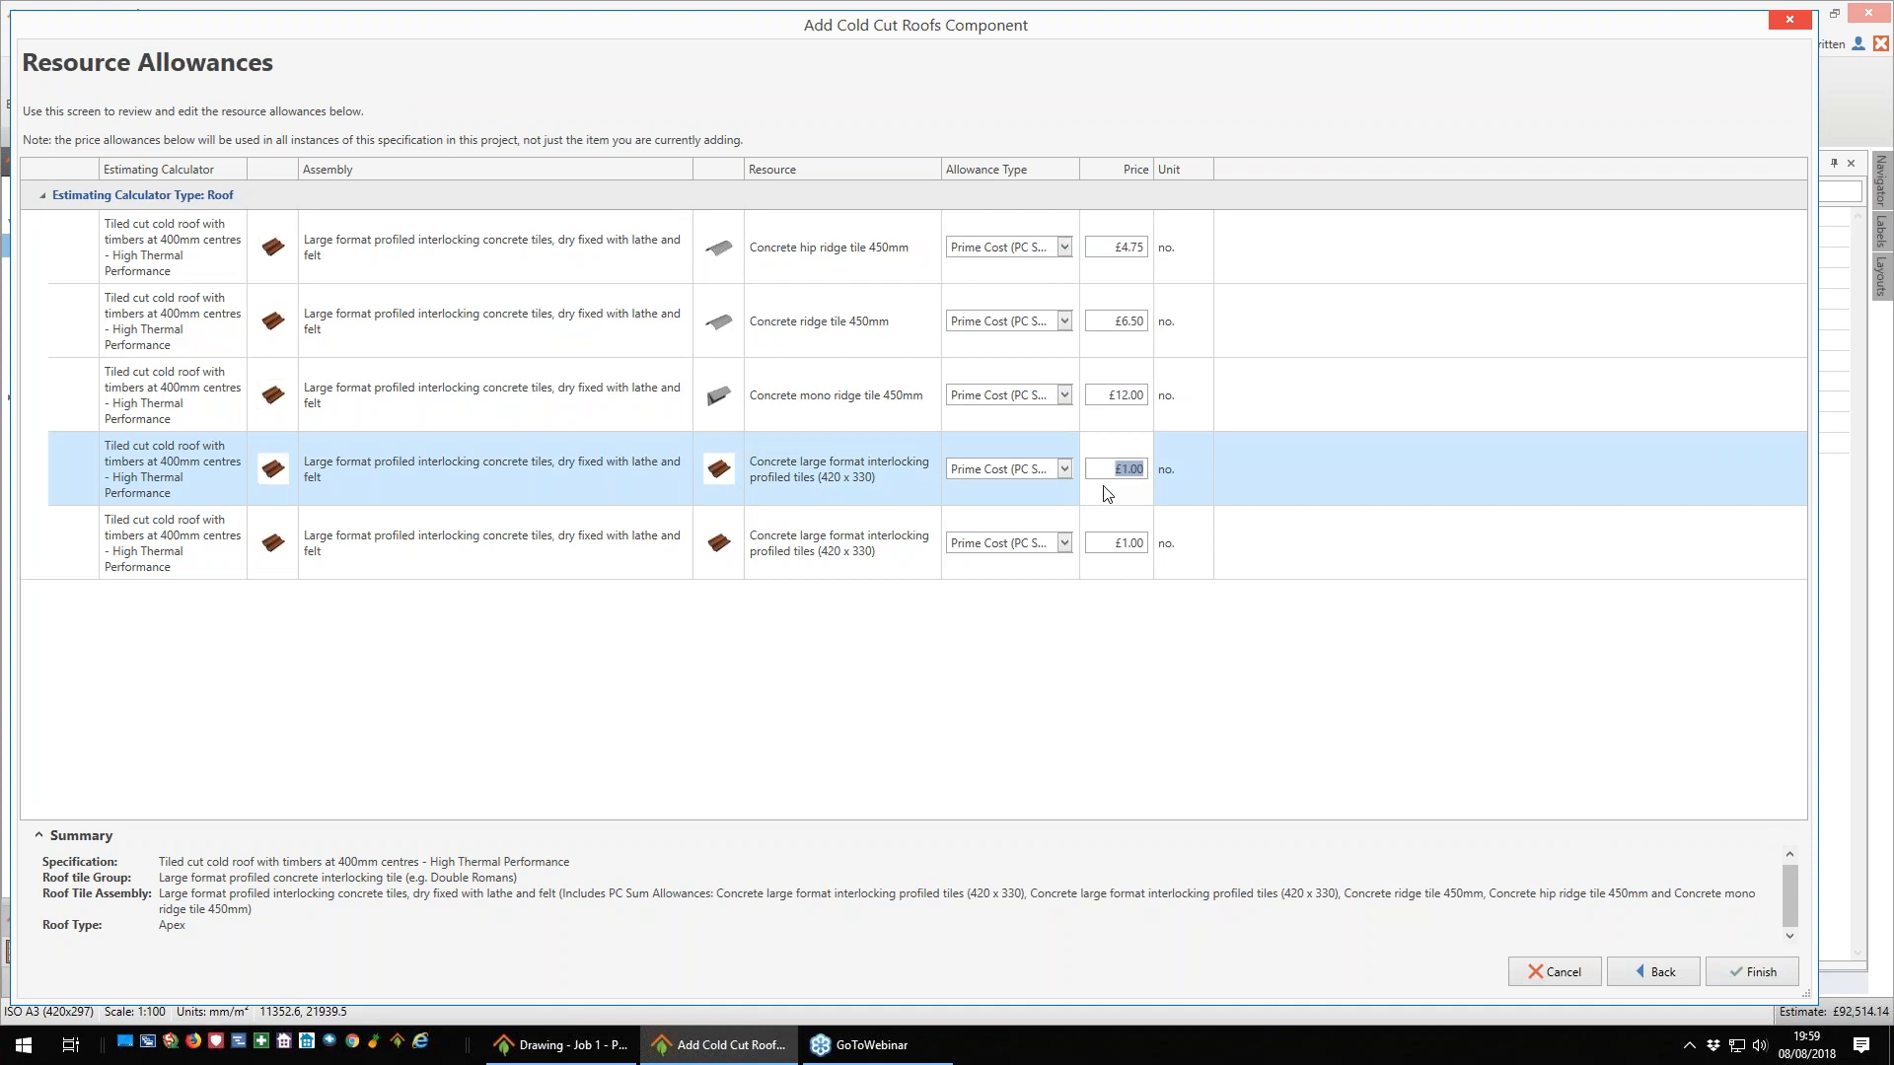
text(1.5)
click(1754, 970)
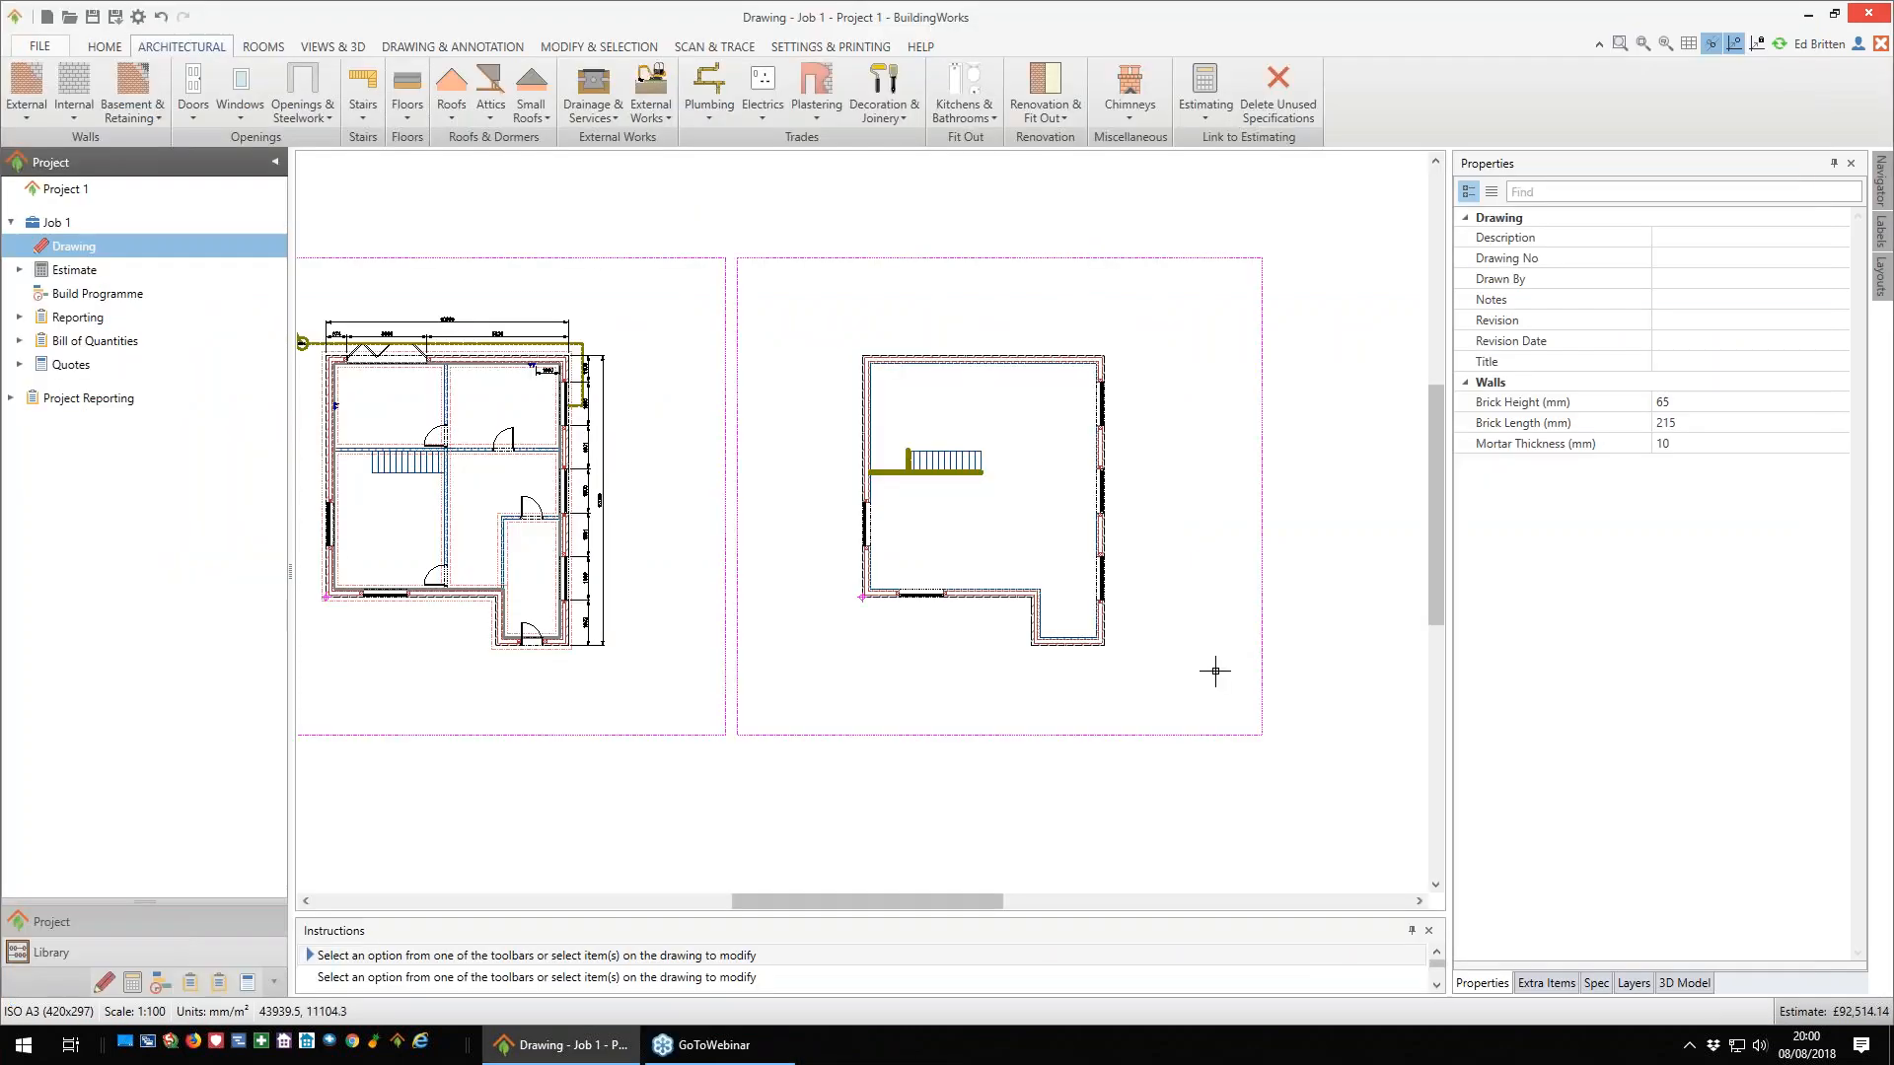
- Draw an apex cold cut roof with 45° pitches over the first floor's main rectangle, reusing the 400mm High Thermal Performance specification
scroll(1188, 658, up, 1)
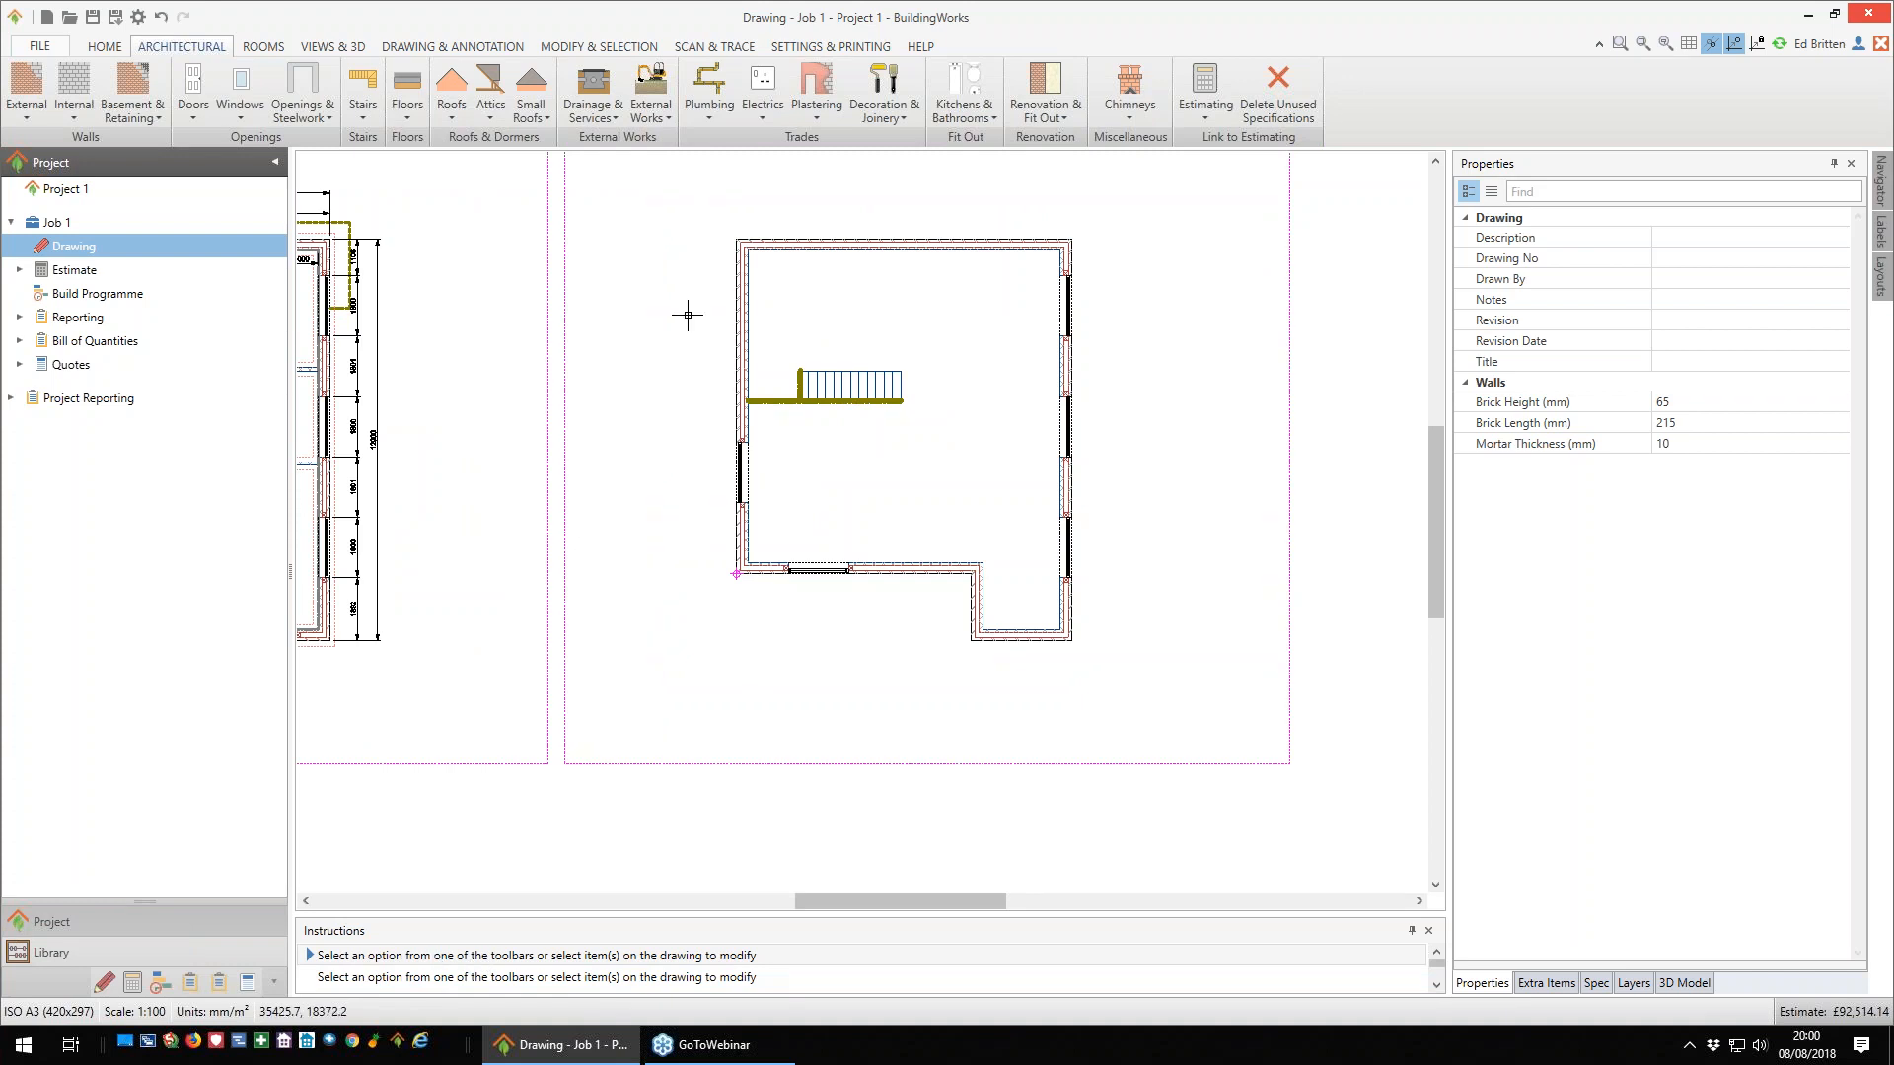
click(451, 109)
click(744, 180)
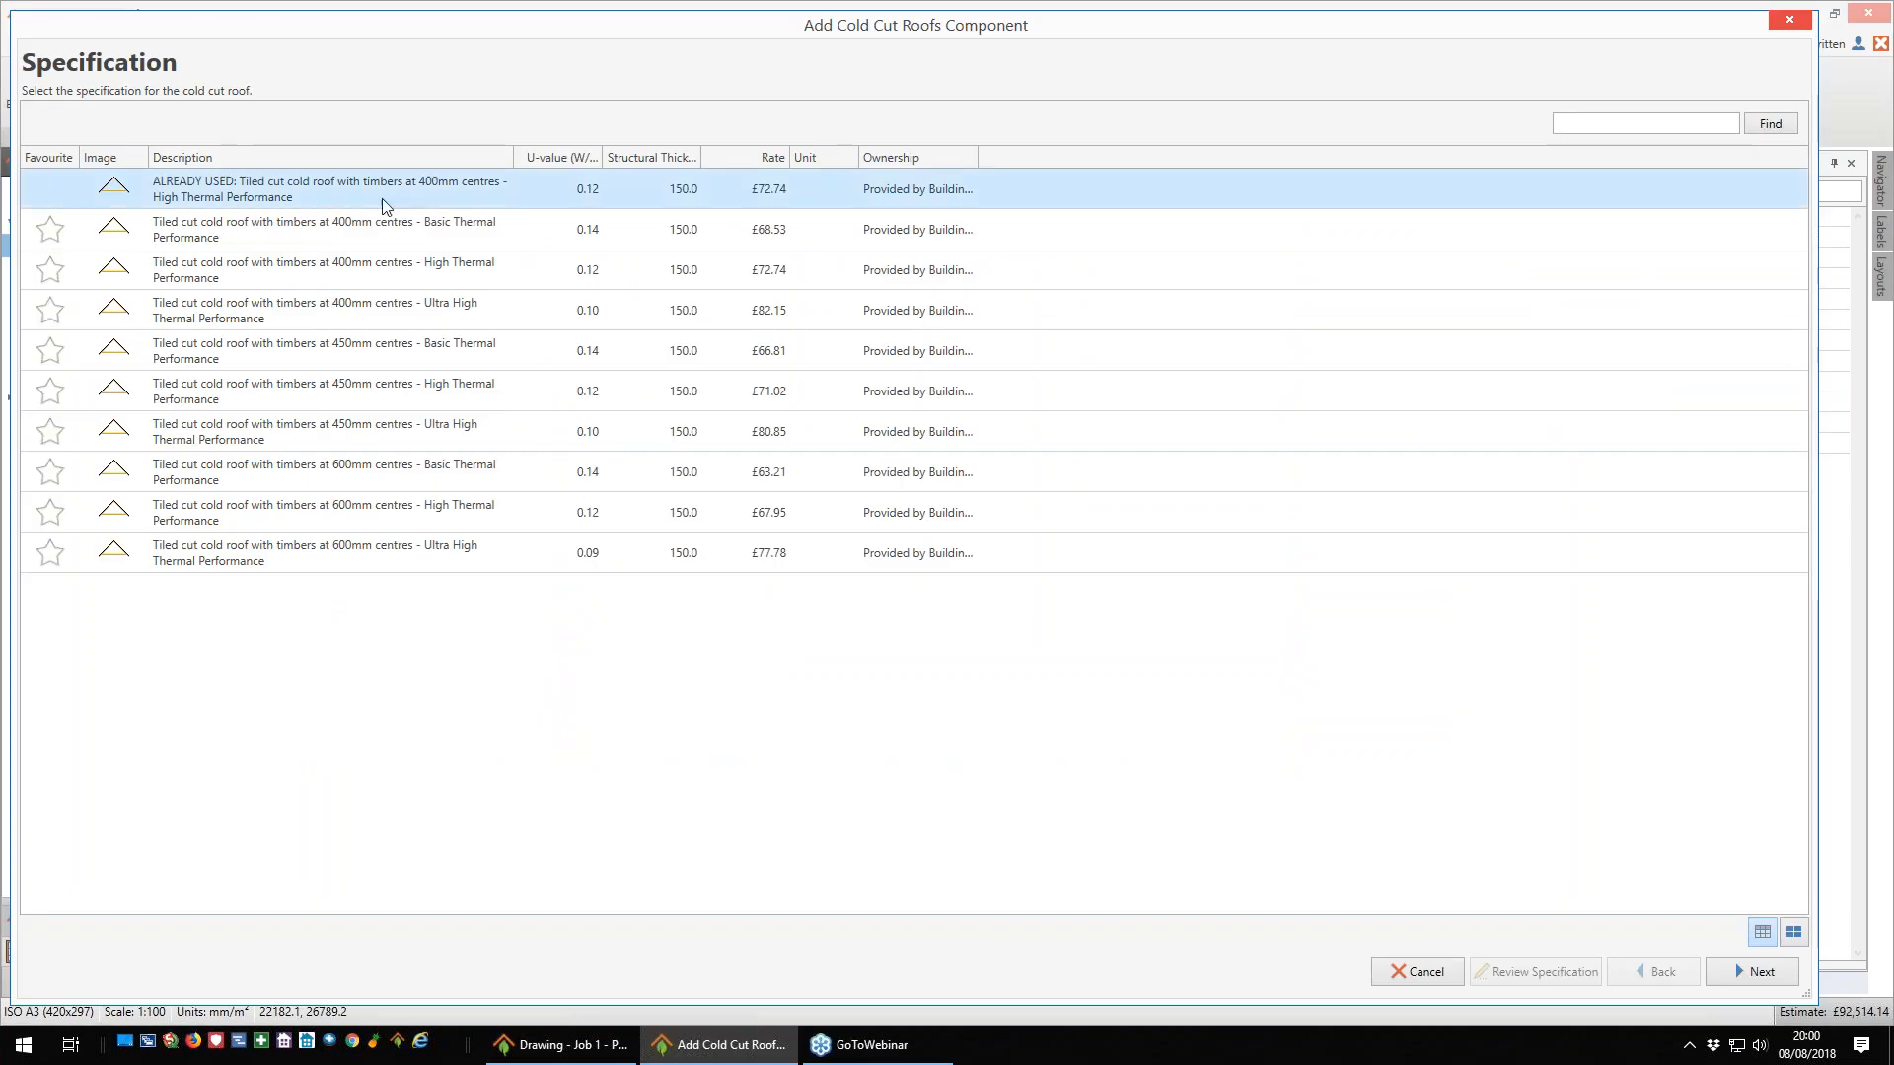
click(1736, 971)
click(1752, 972)
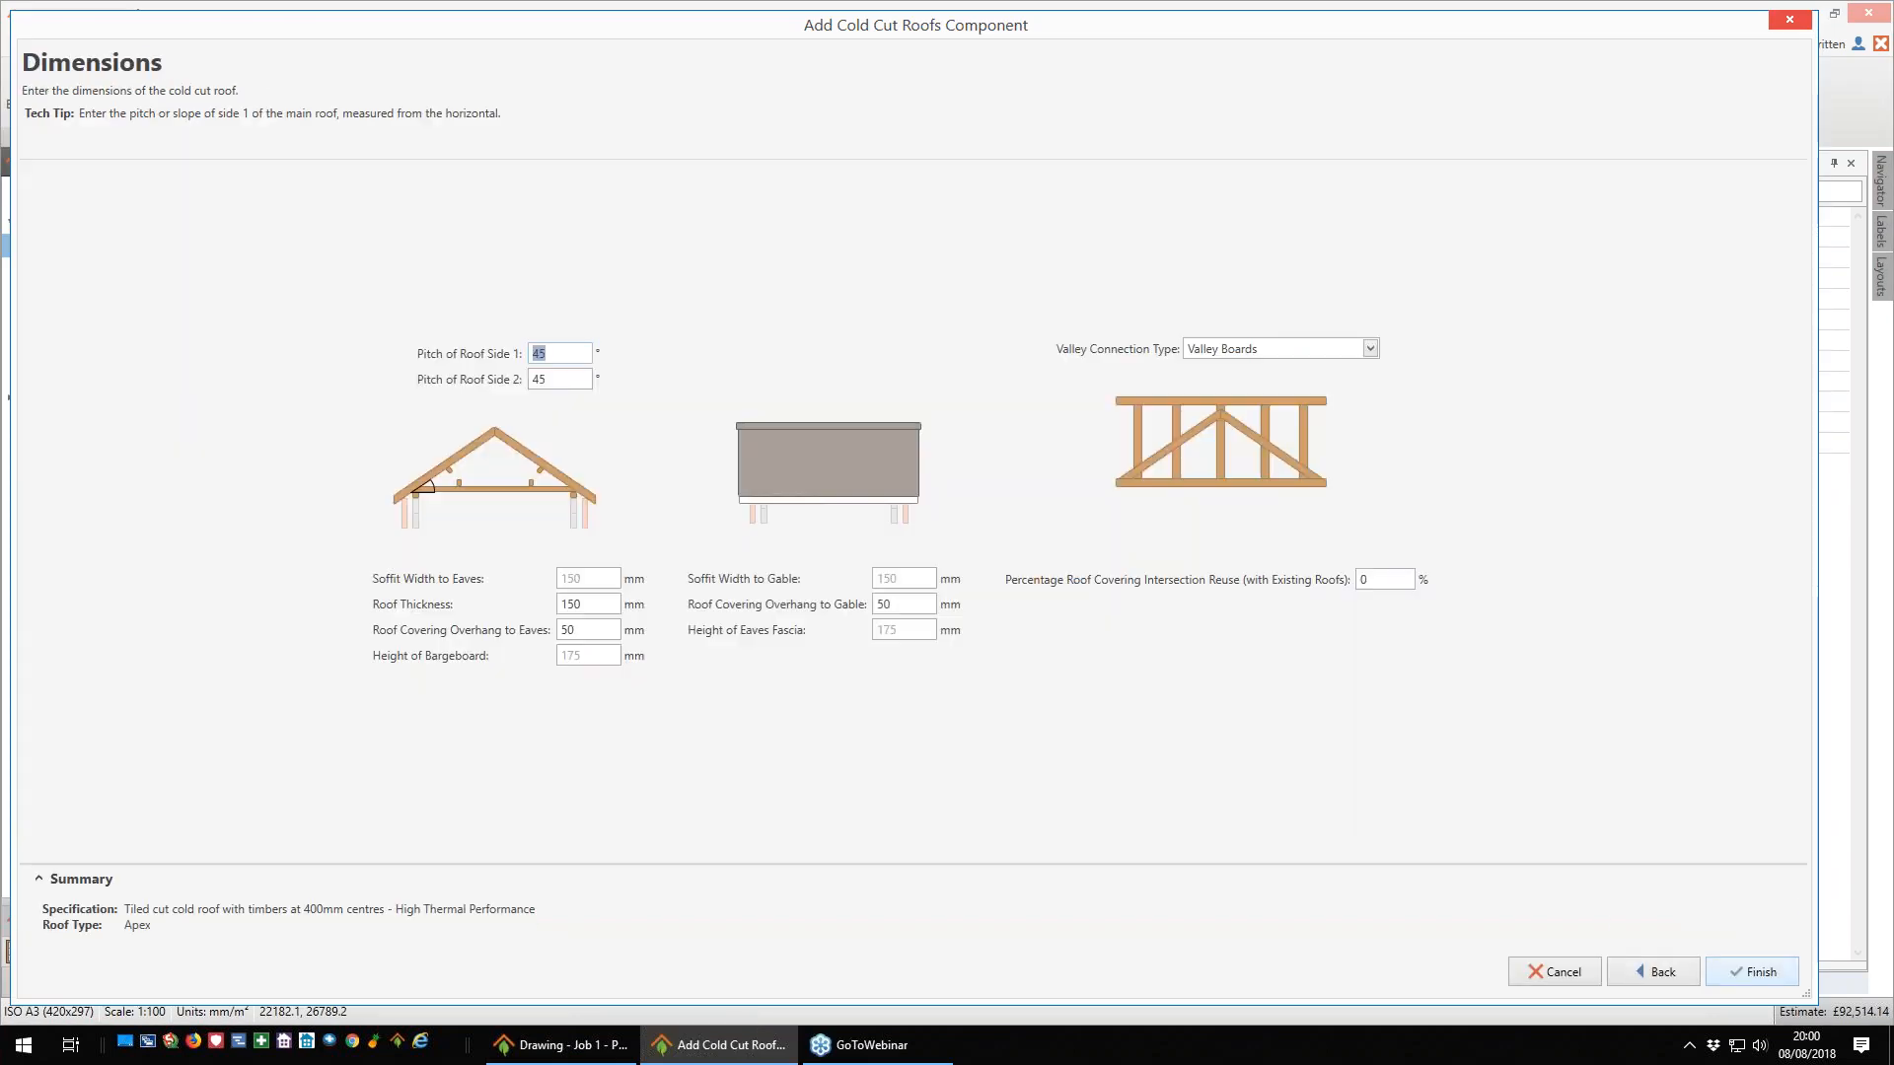
click(1752, 971)
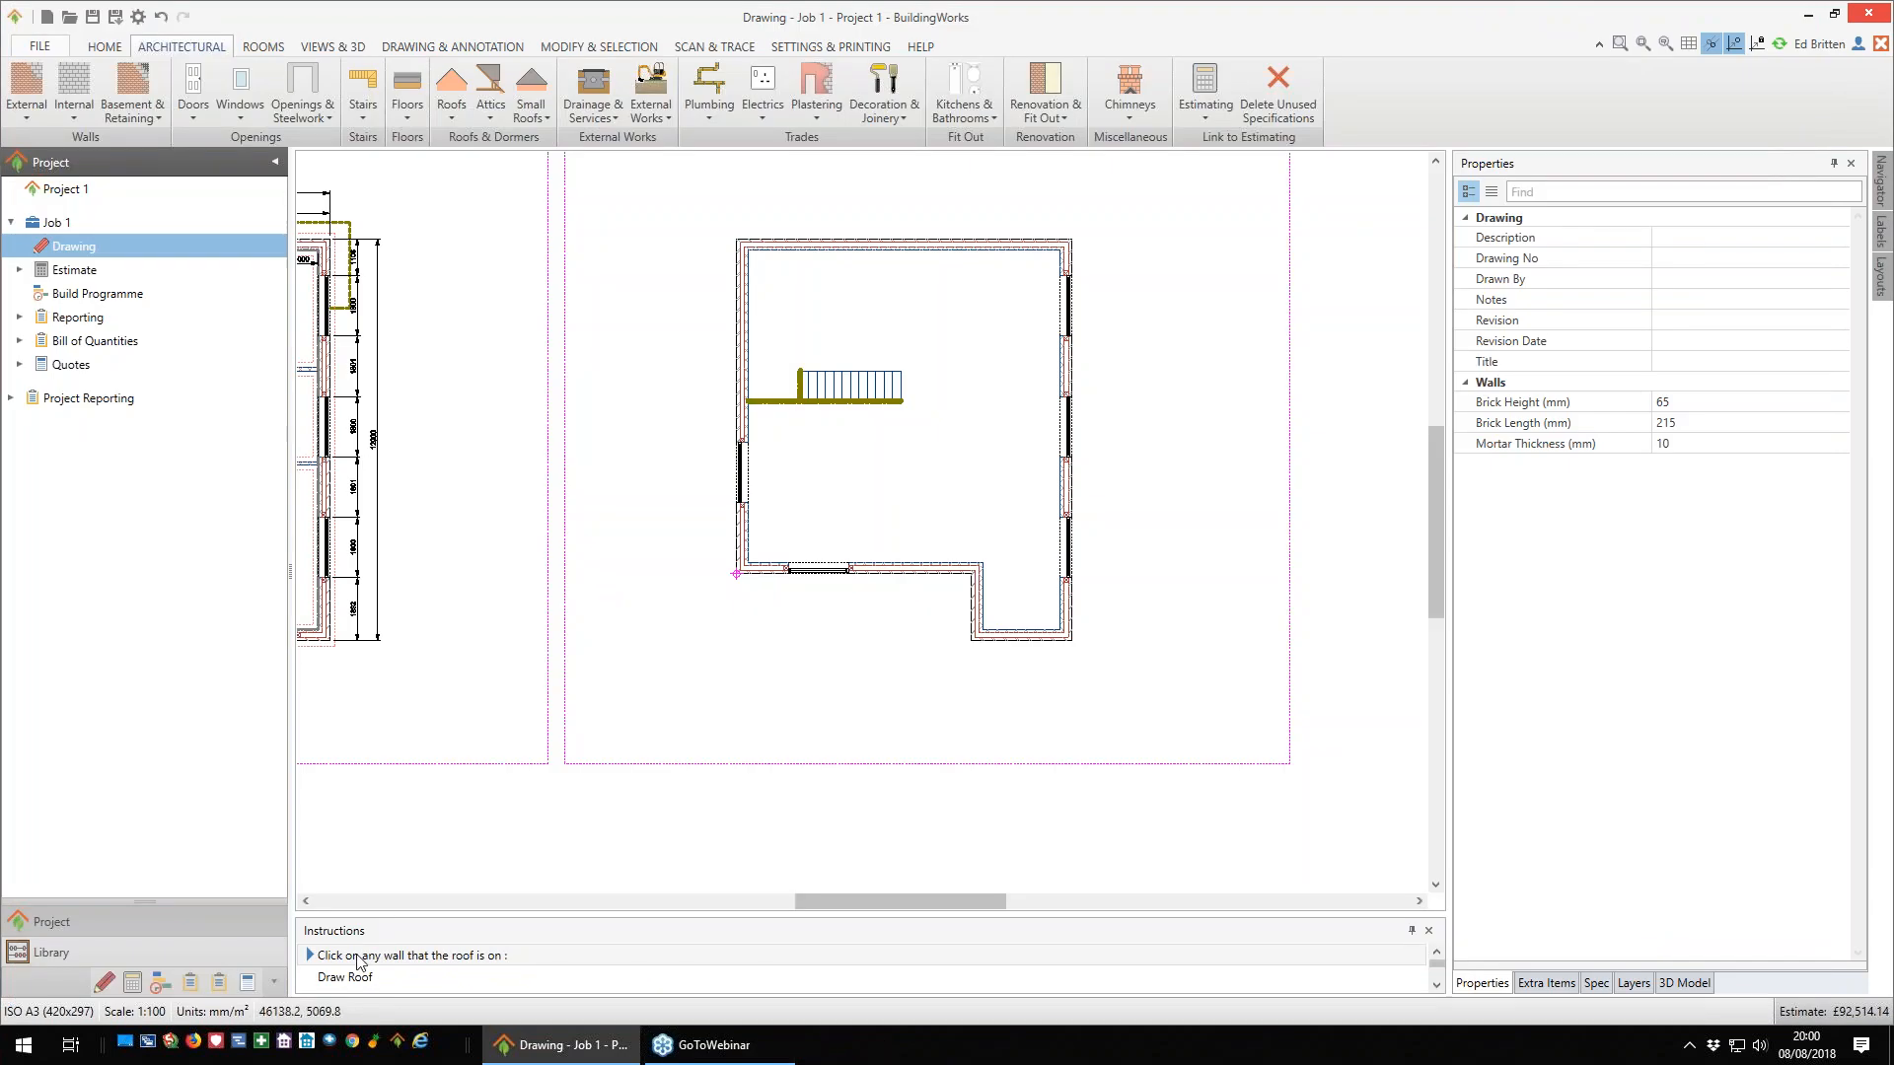
click(746, 320)
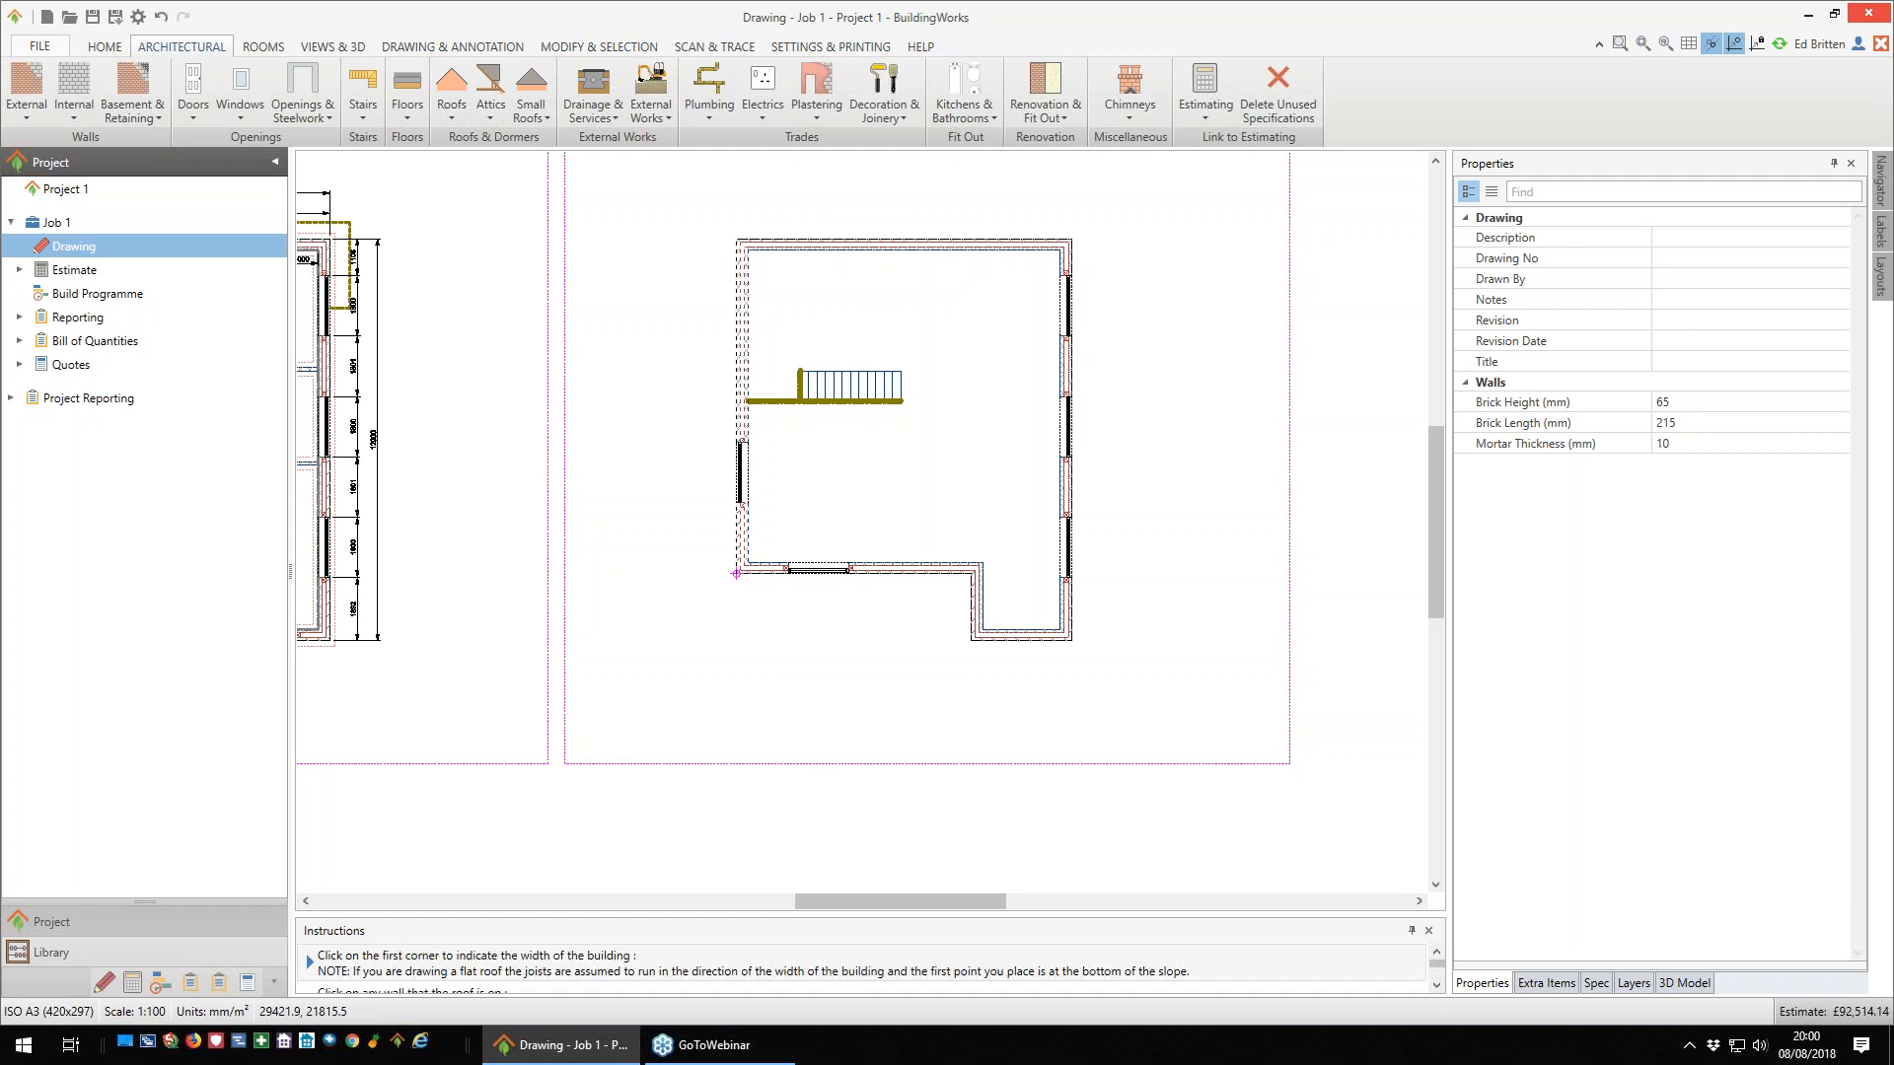
click(737, 240)
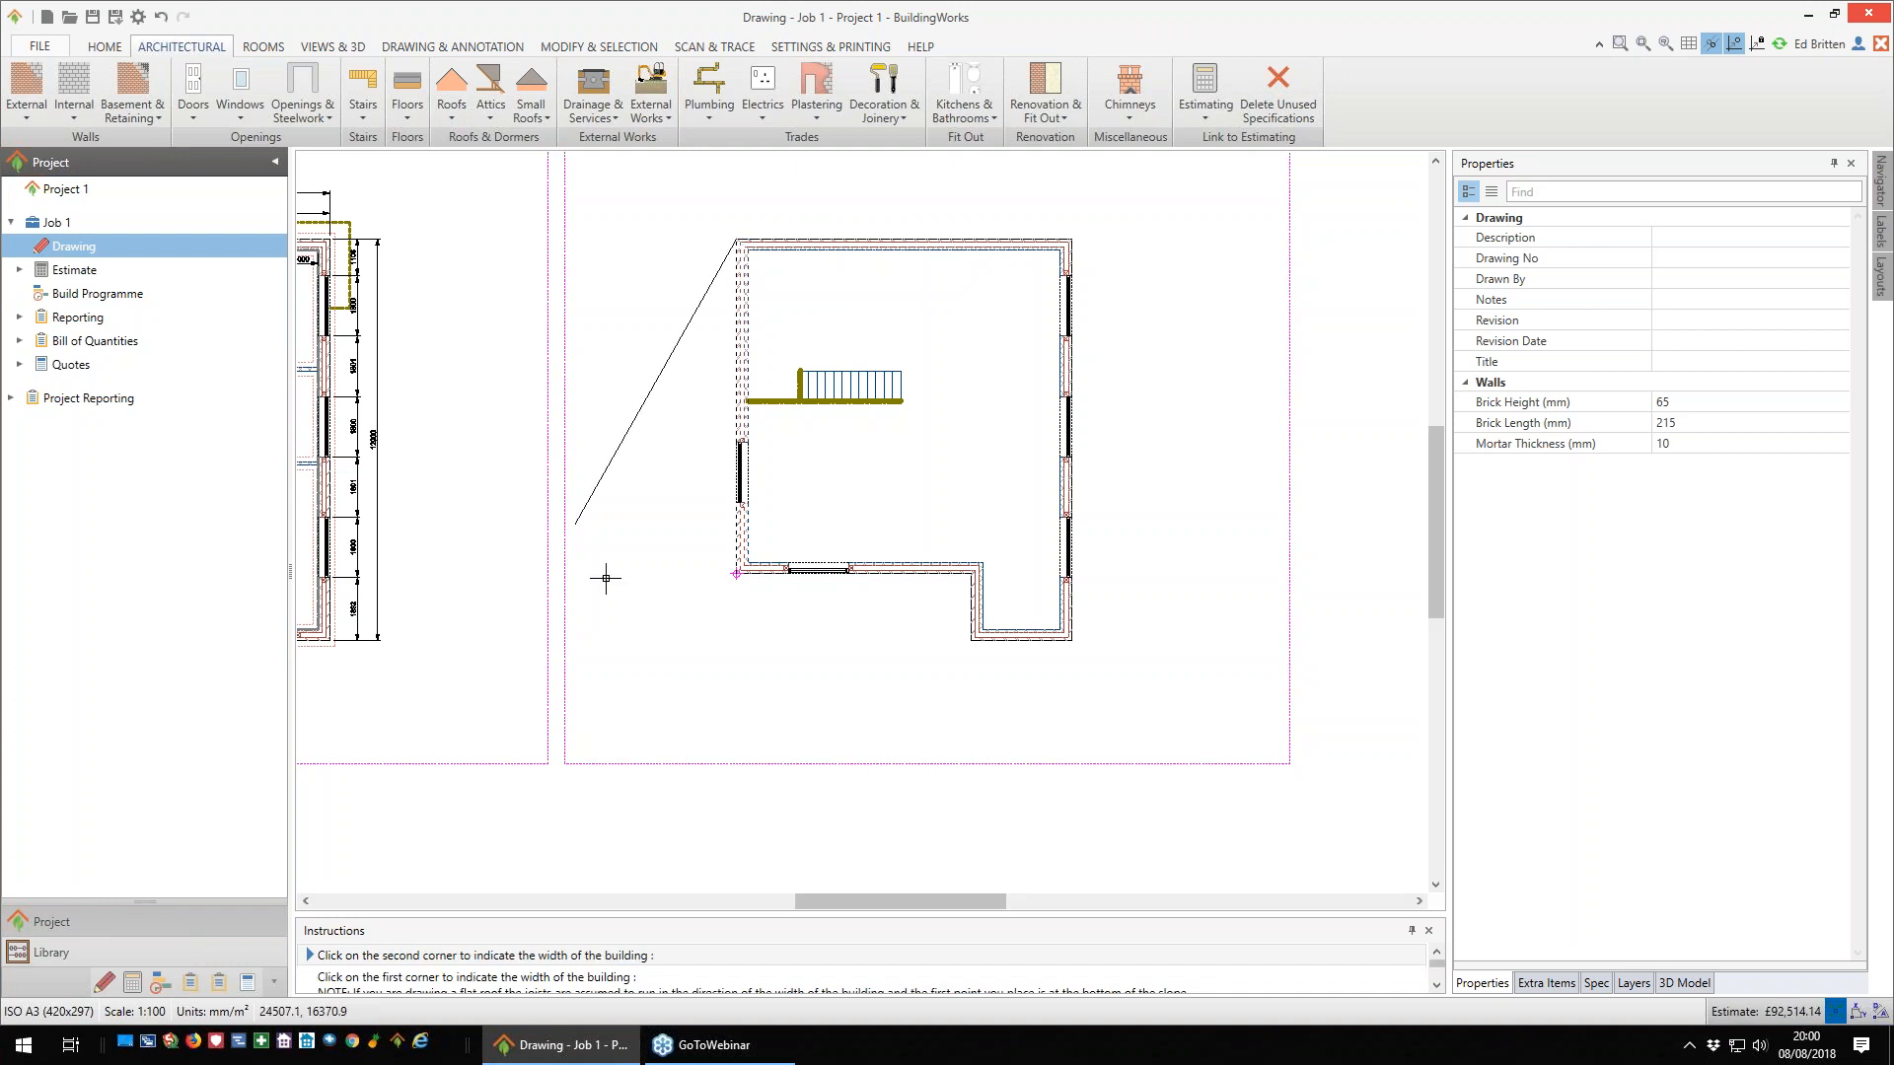
click(730, 581)
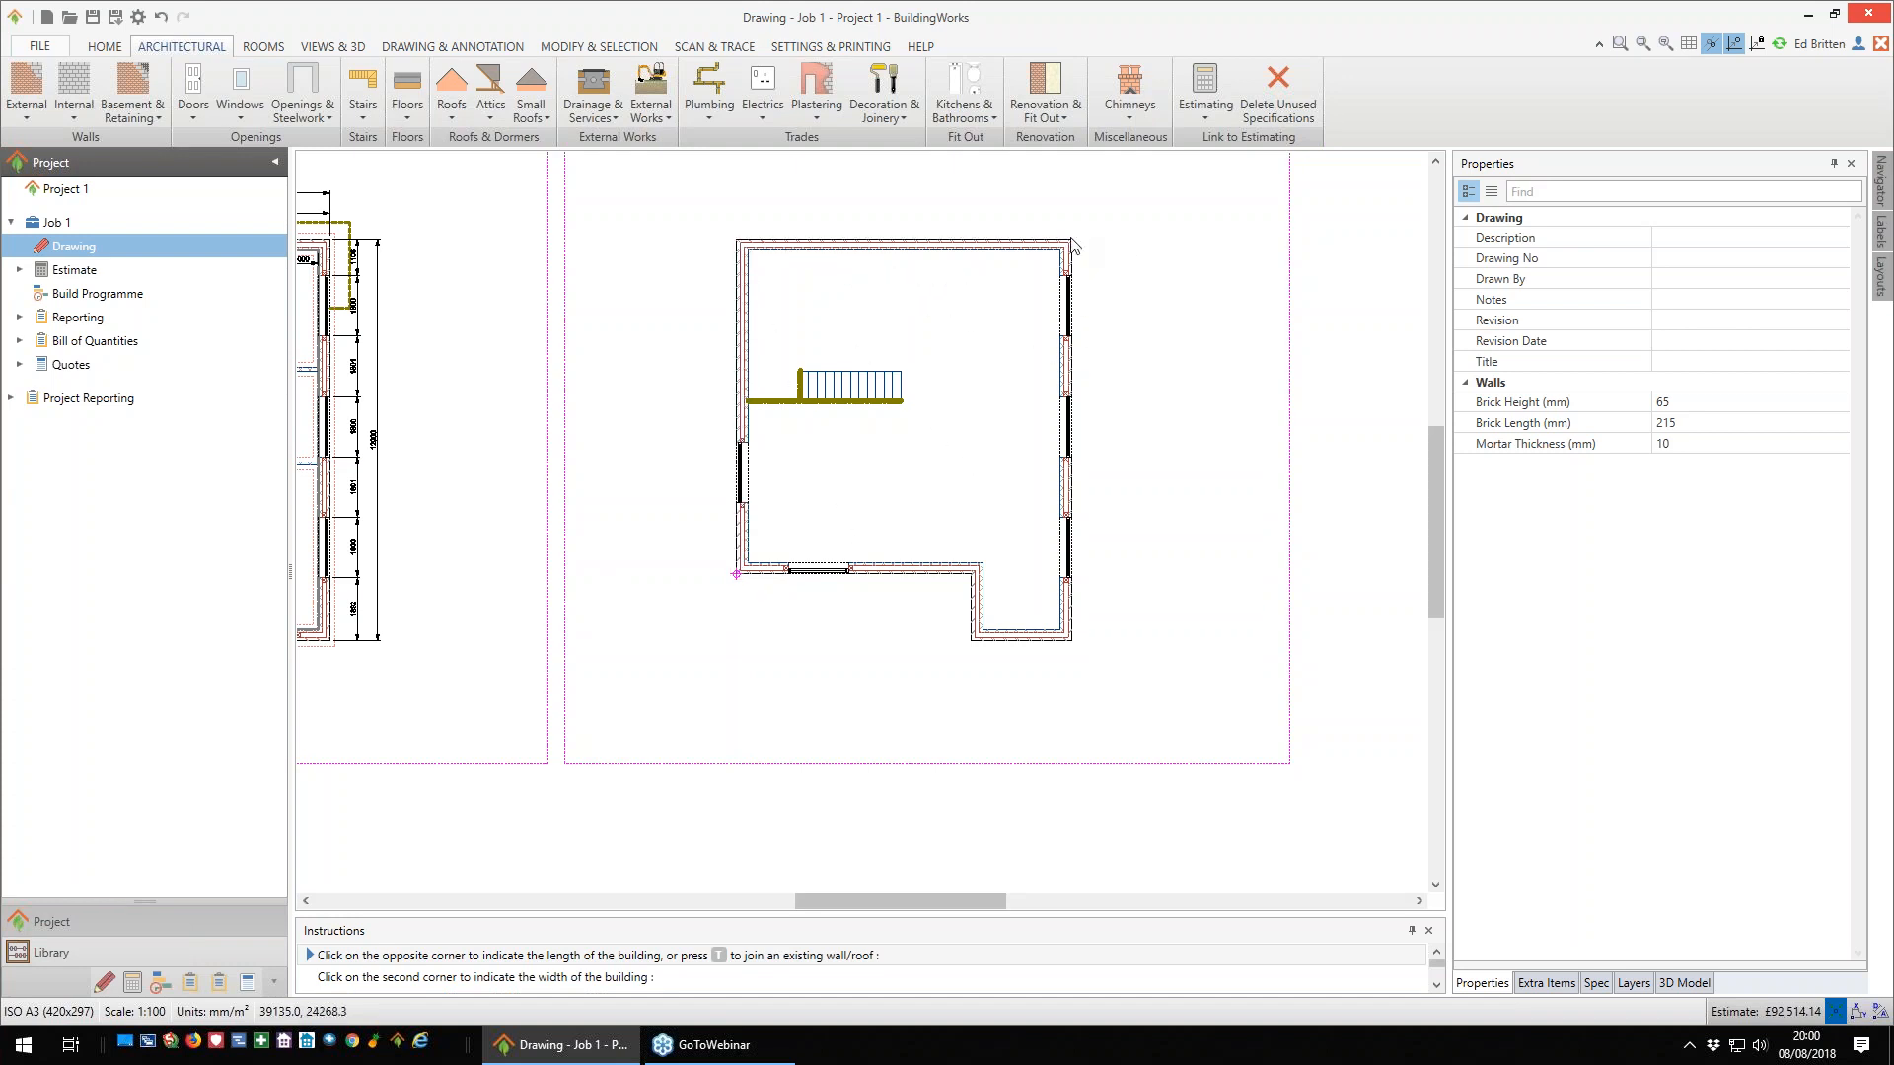
click(1202, 392)
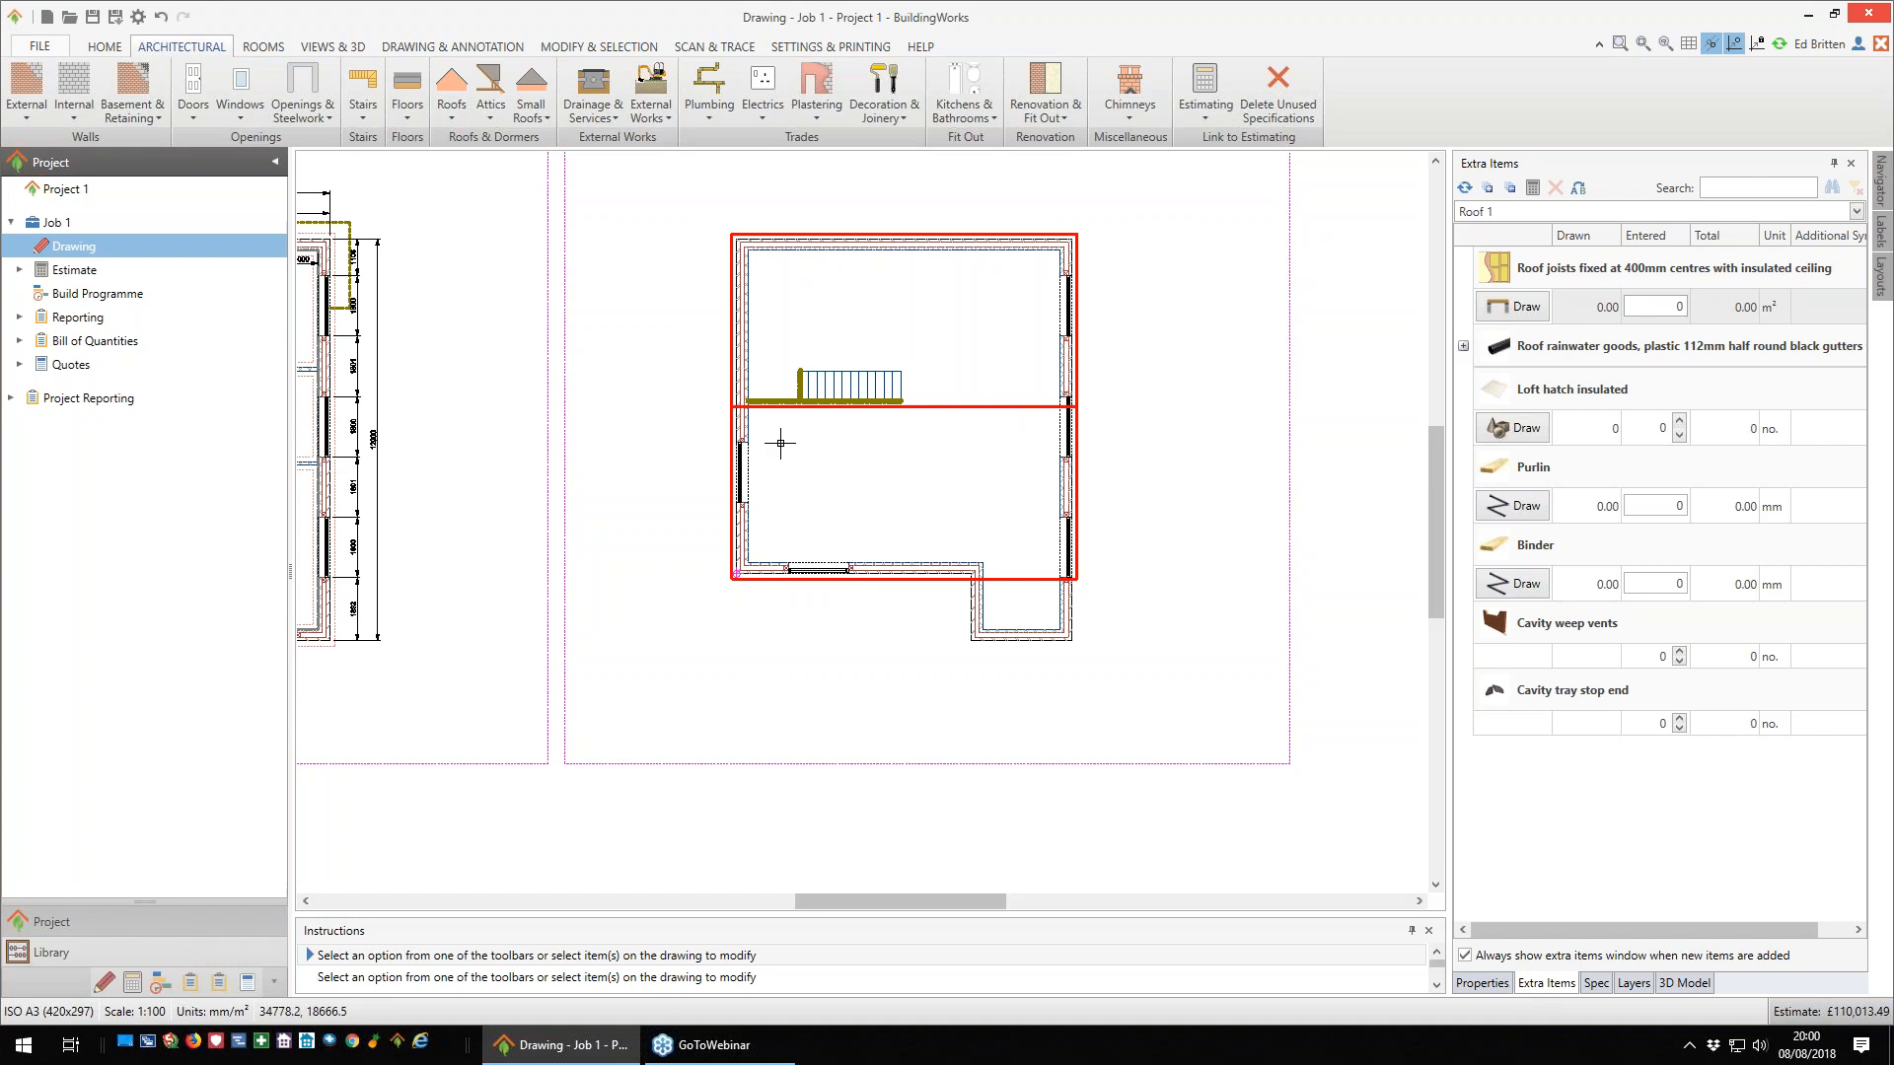
- Fill the first-floor plan with roof joists at 400mm centres with insulated ceiling, and toggle the joist direction
mouse_move(1500, 281)
click(1517, 306)
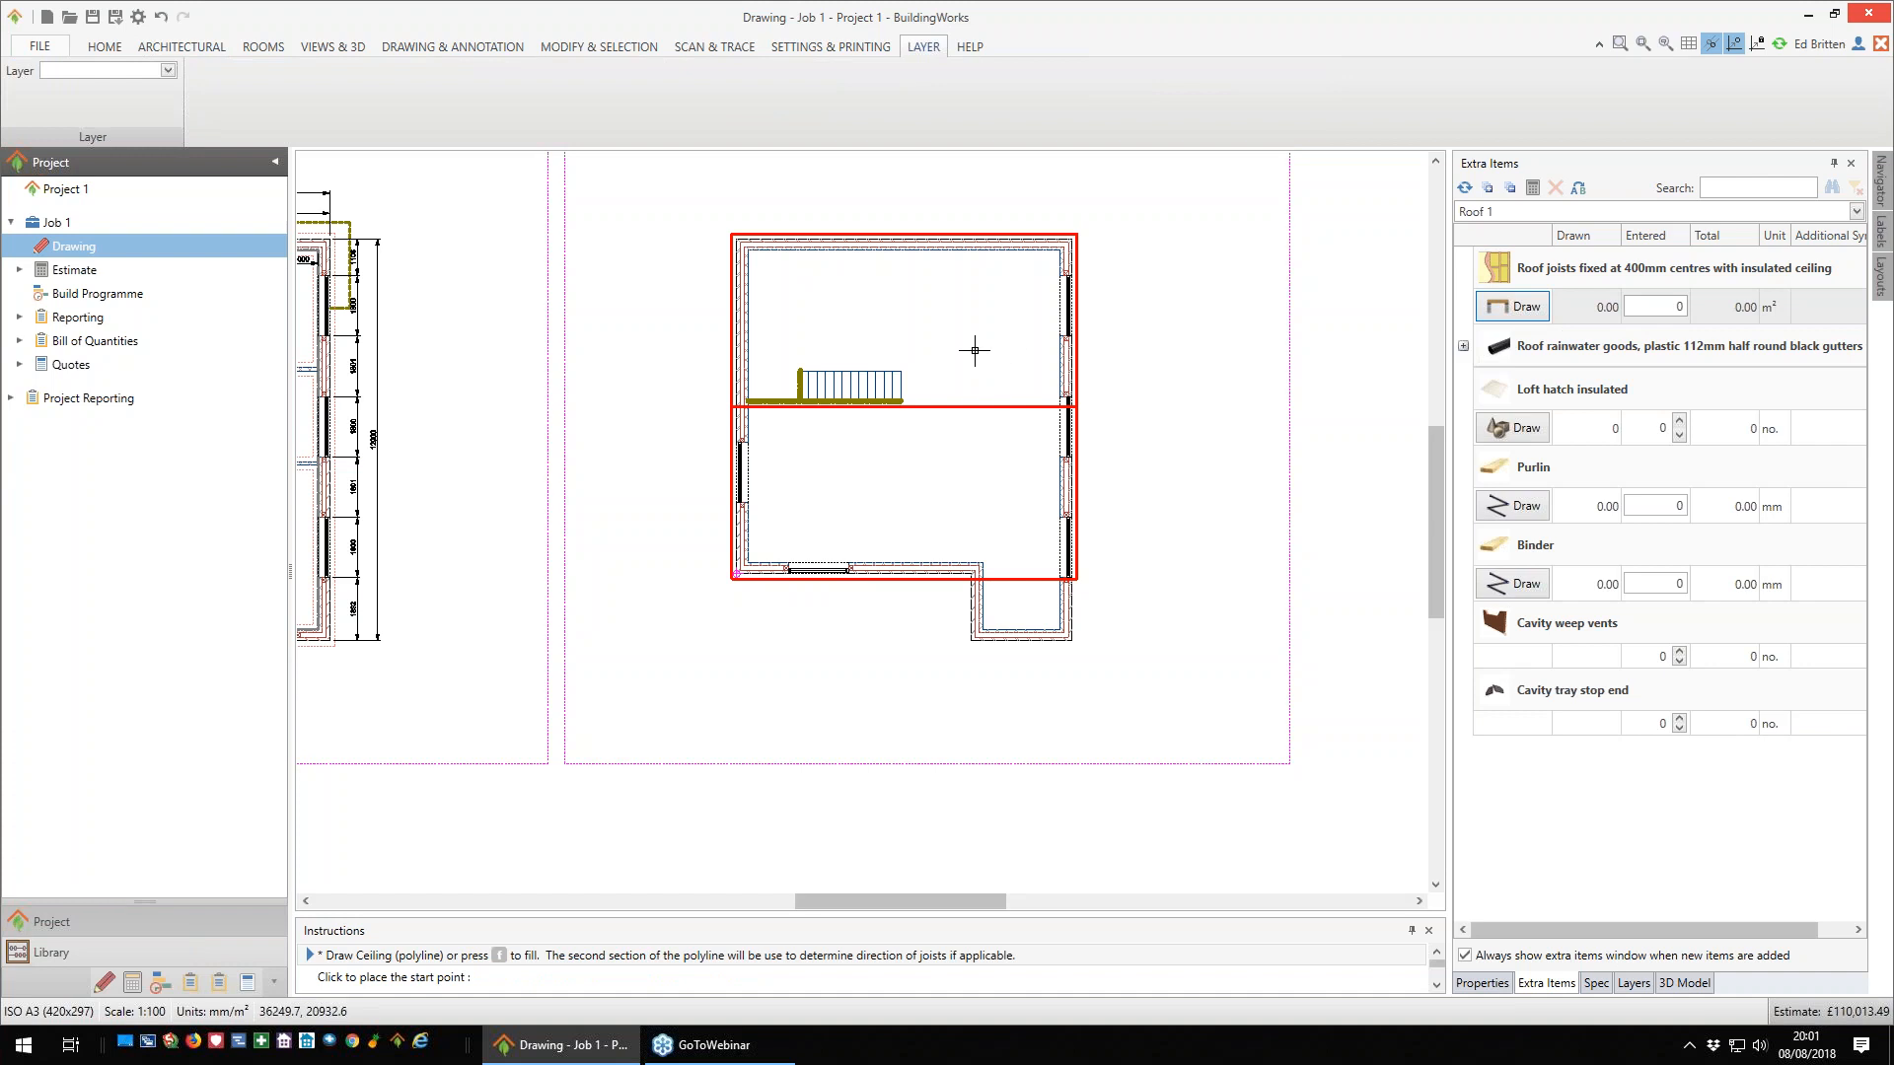
key(f)
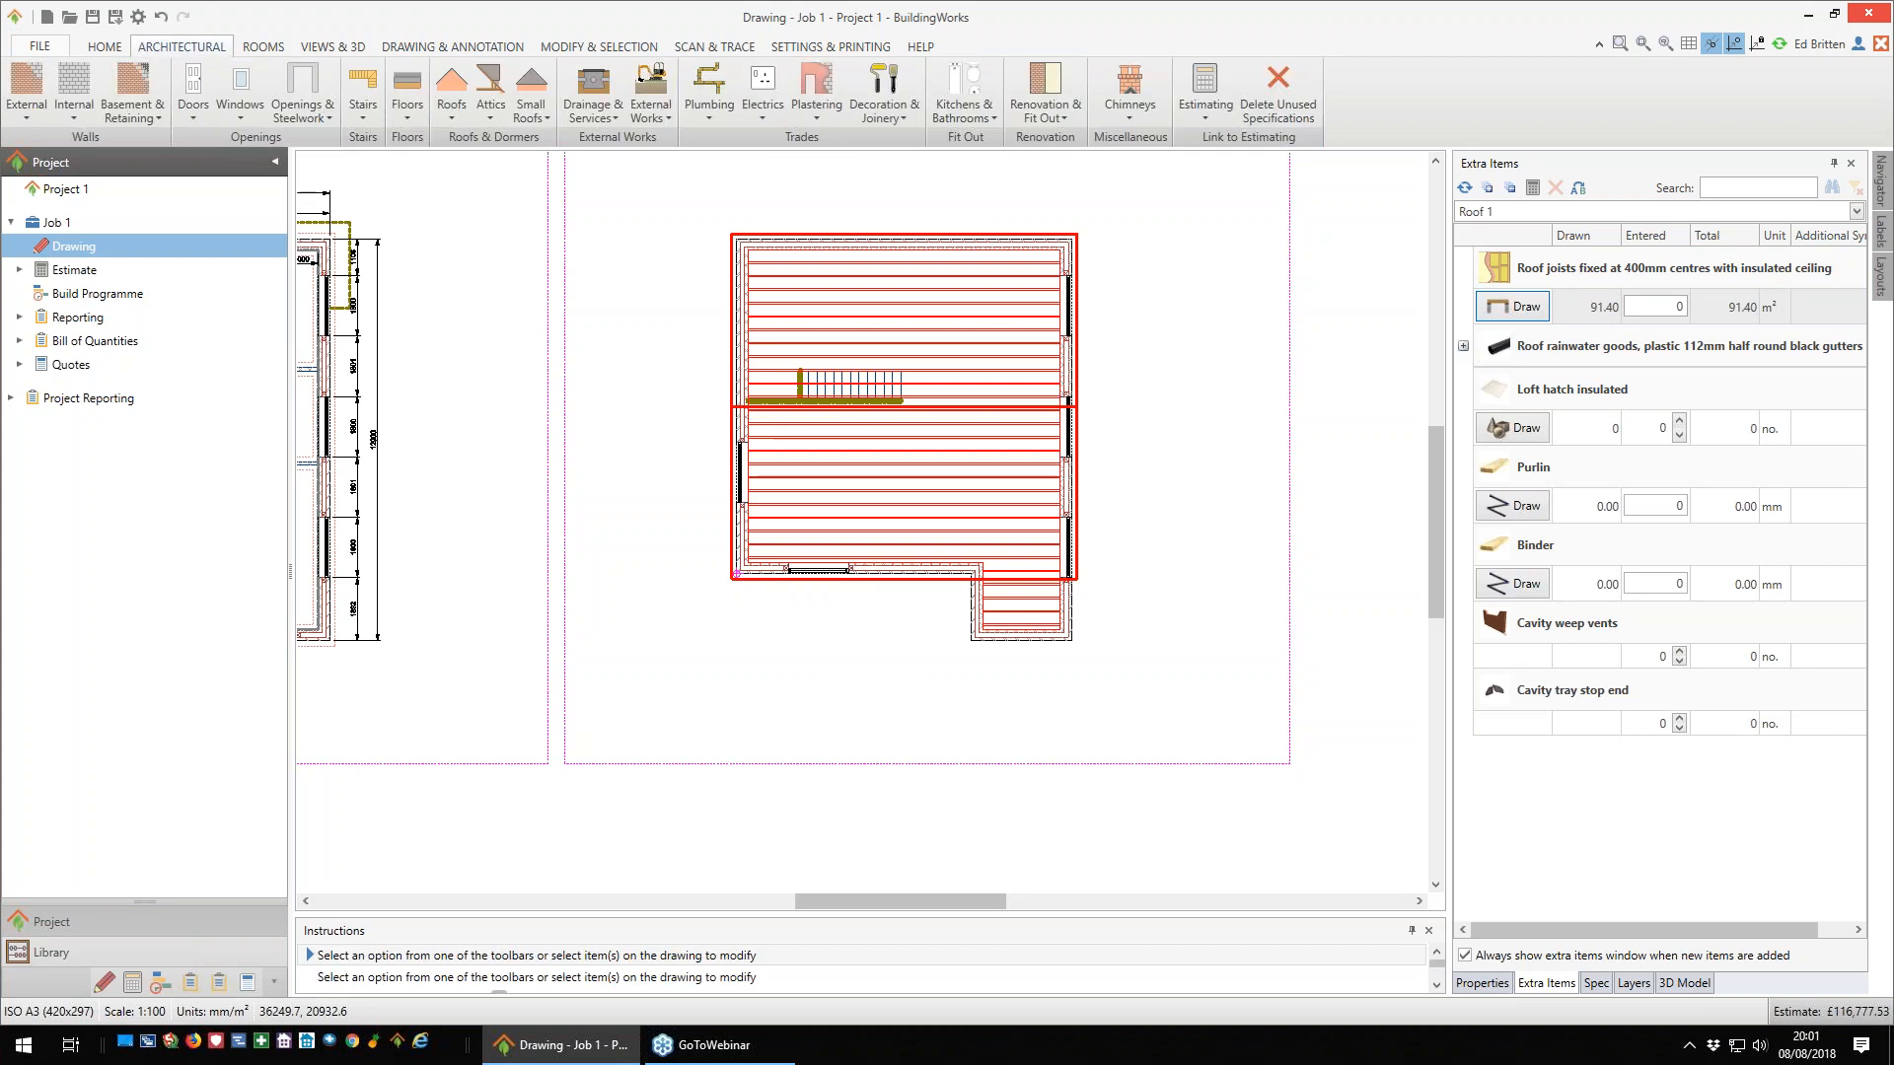
click(963, 355)
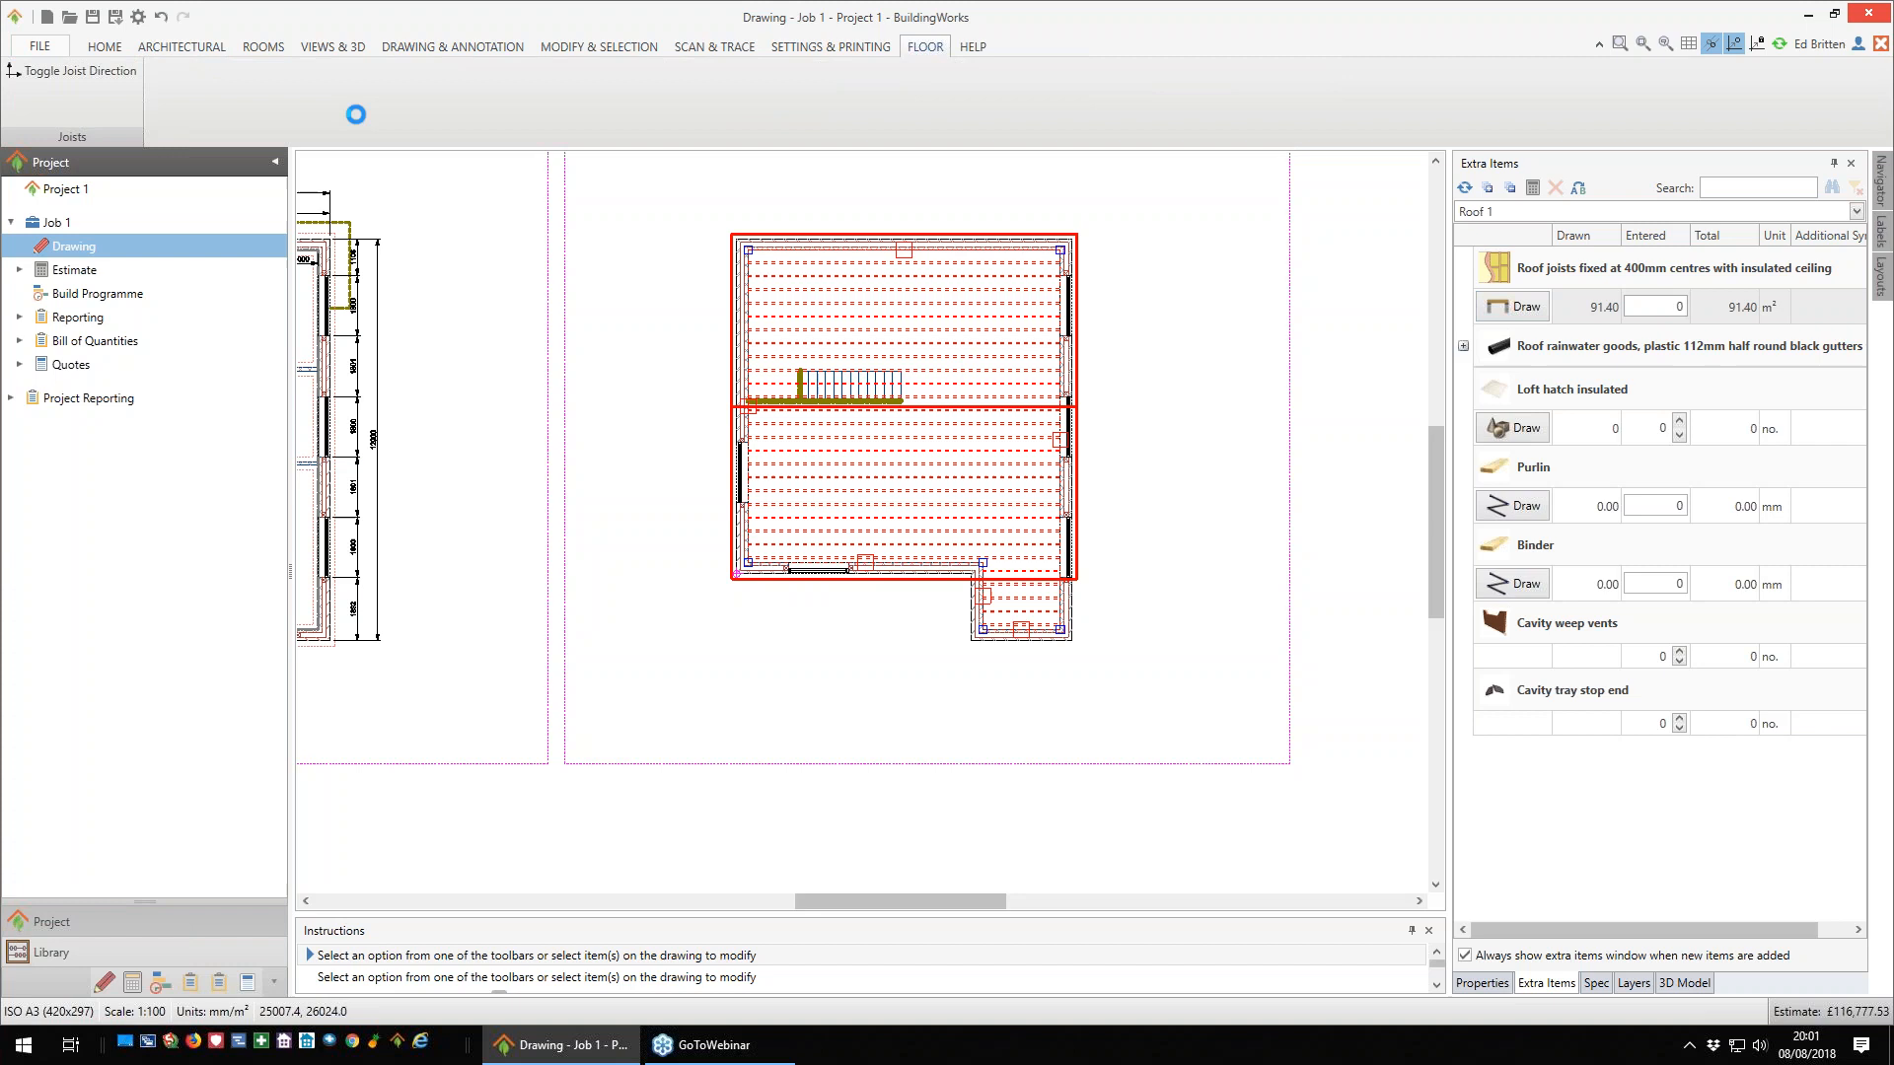
click(103, 72)
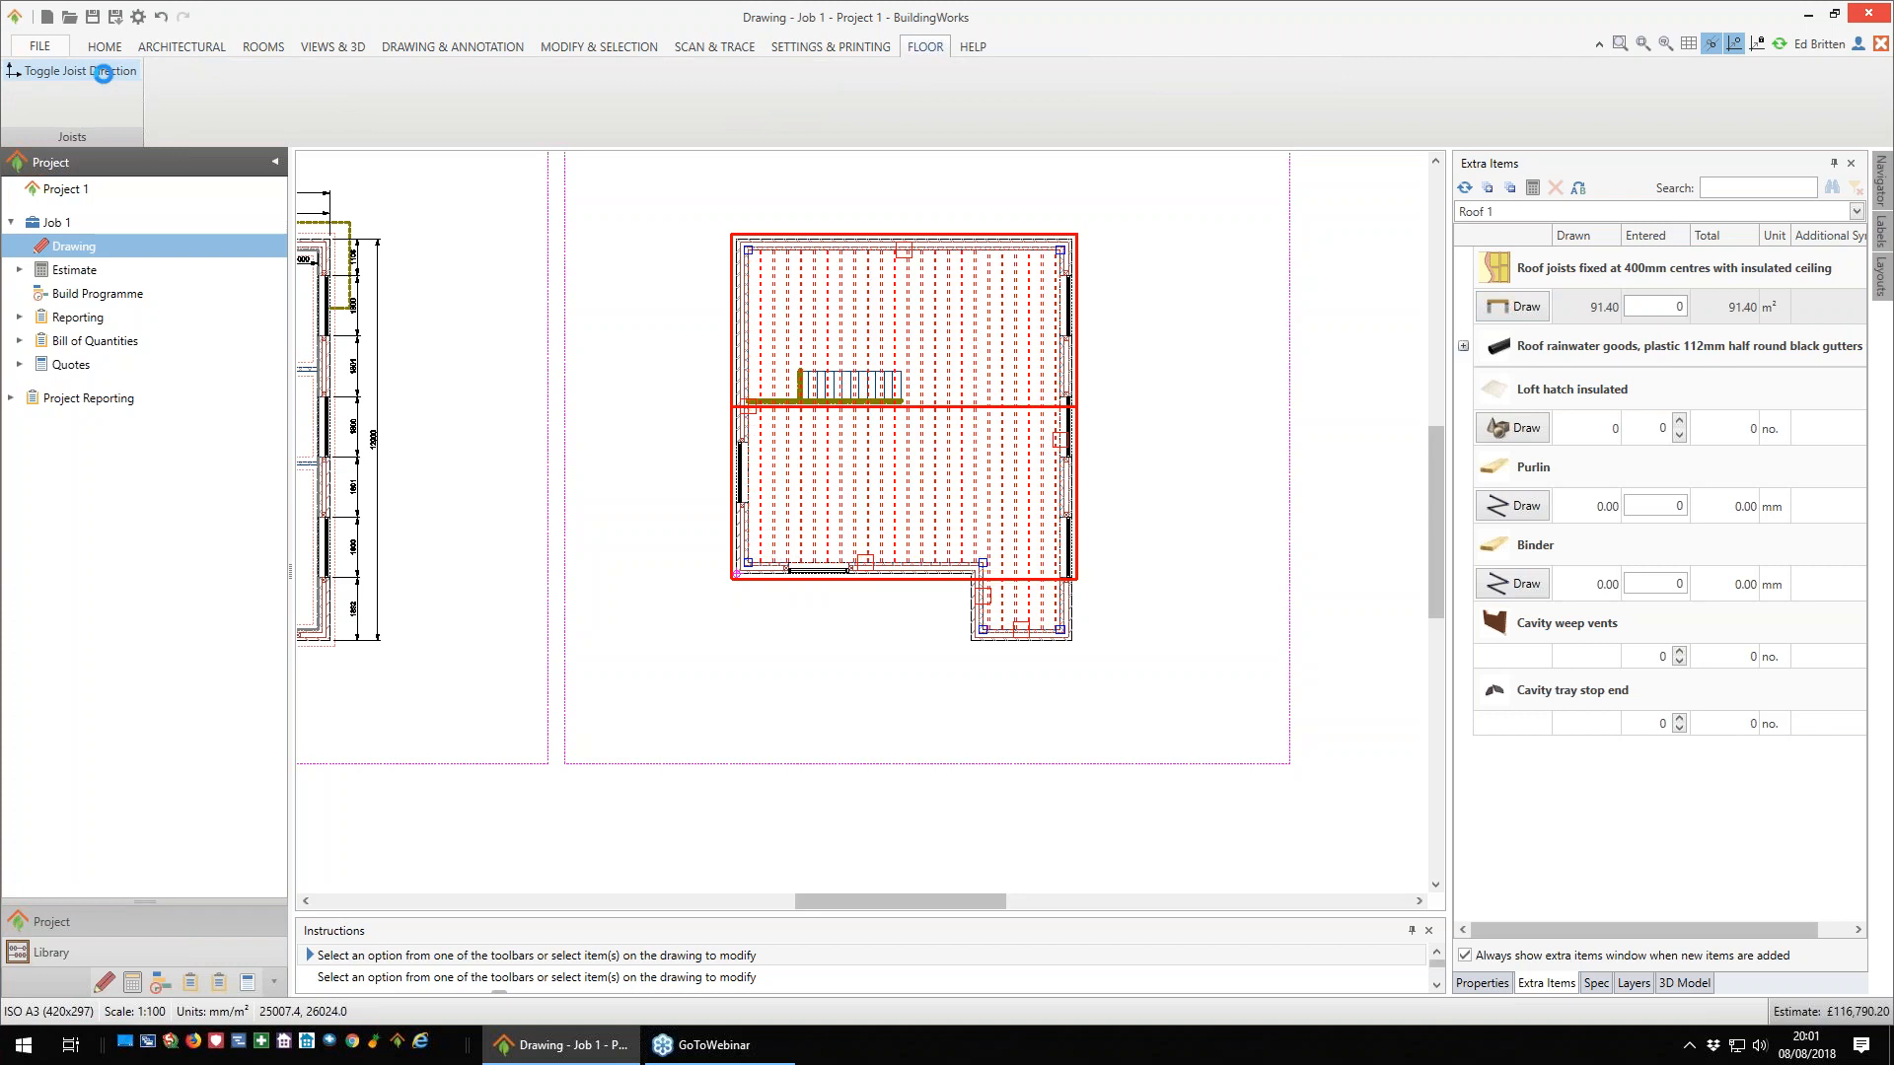
click(1146, 415)
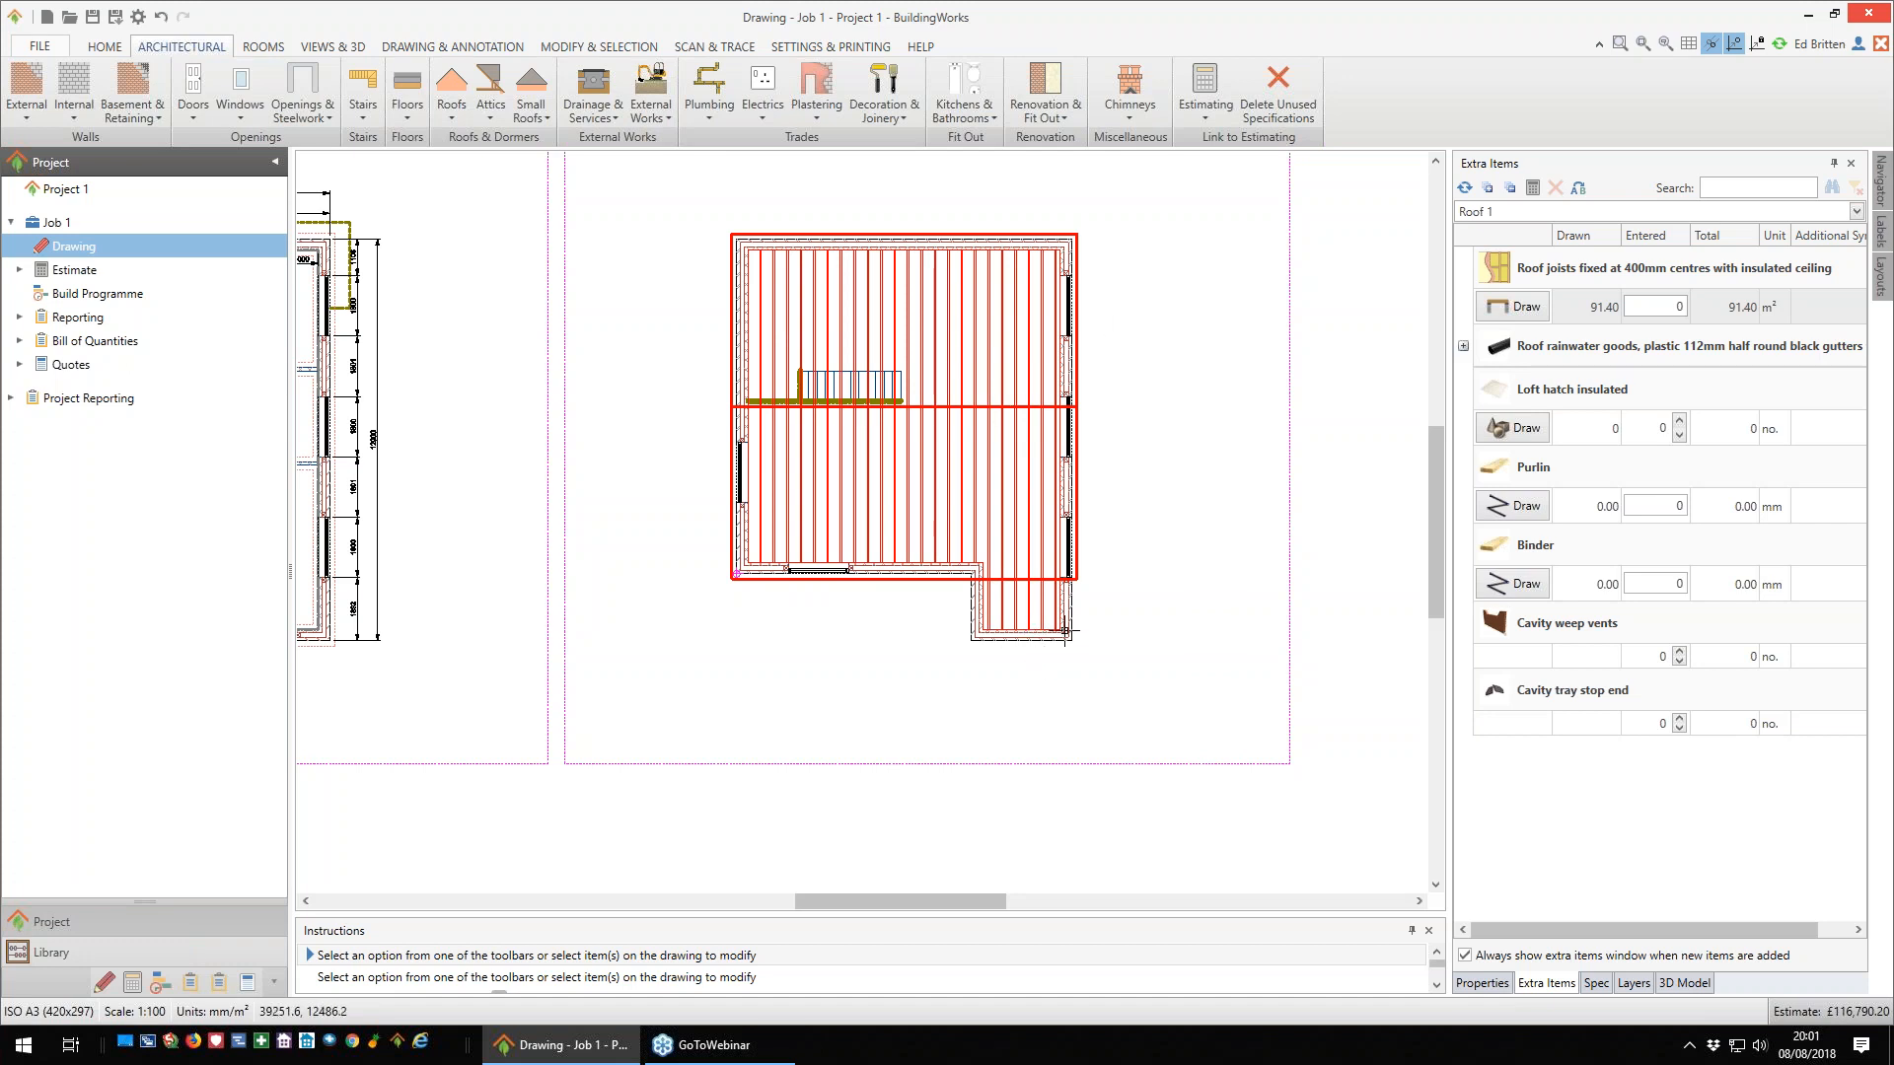
- Set up a second apex roof with 45° pitches, reusing the already used Roof 1 specification
scroll(1099, 671, up, 1)
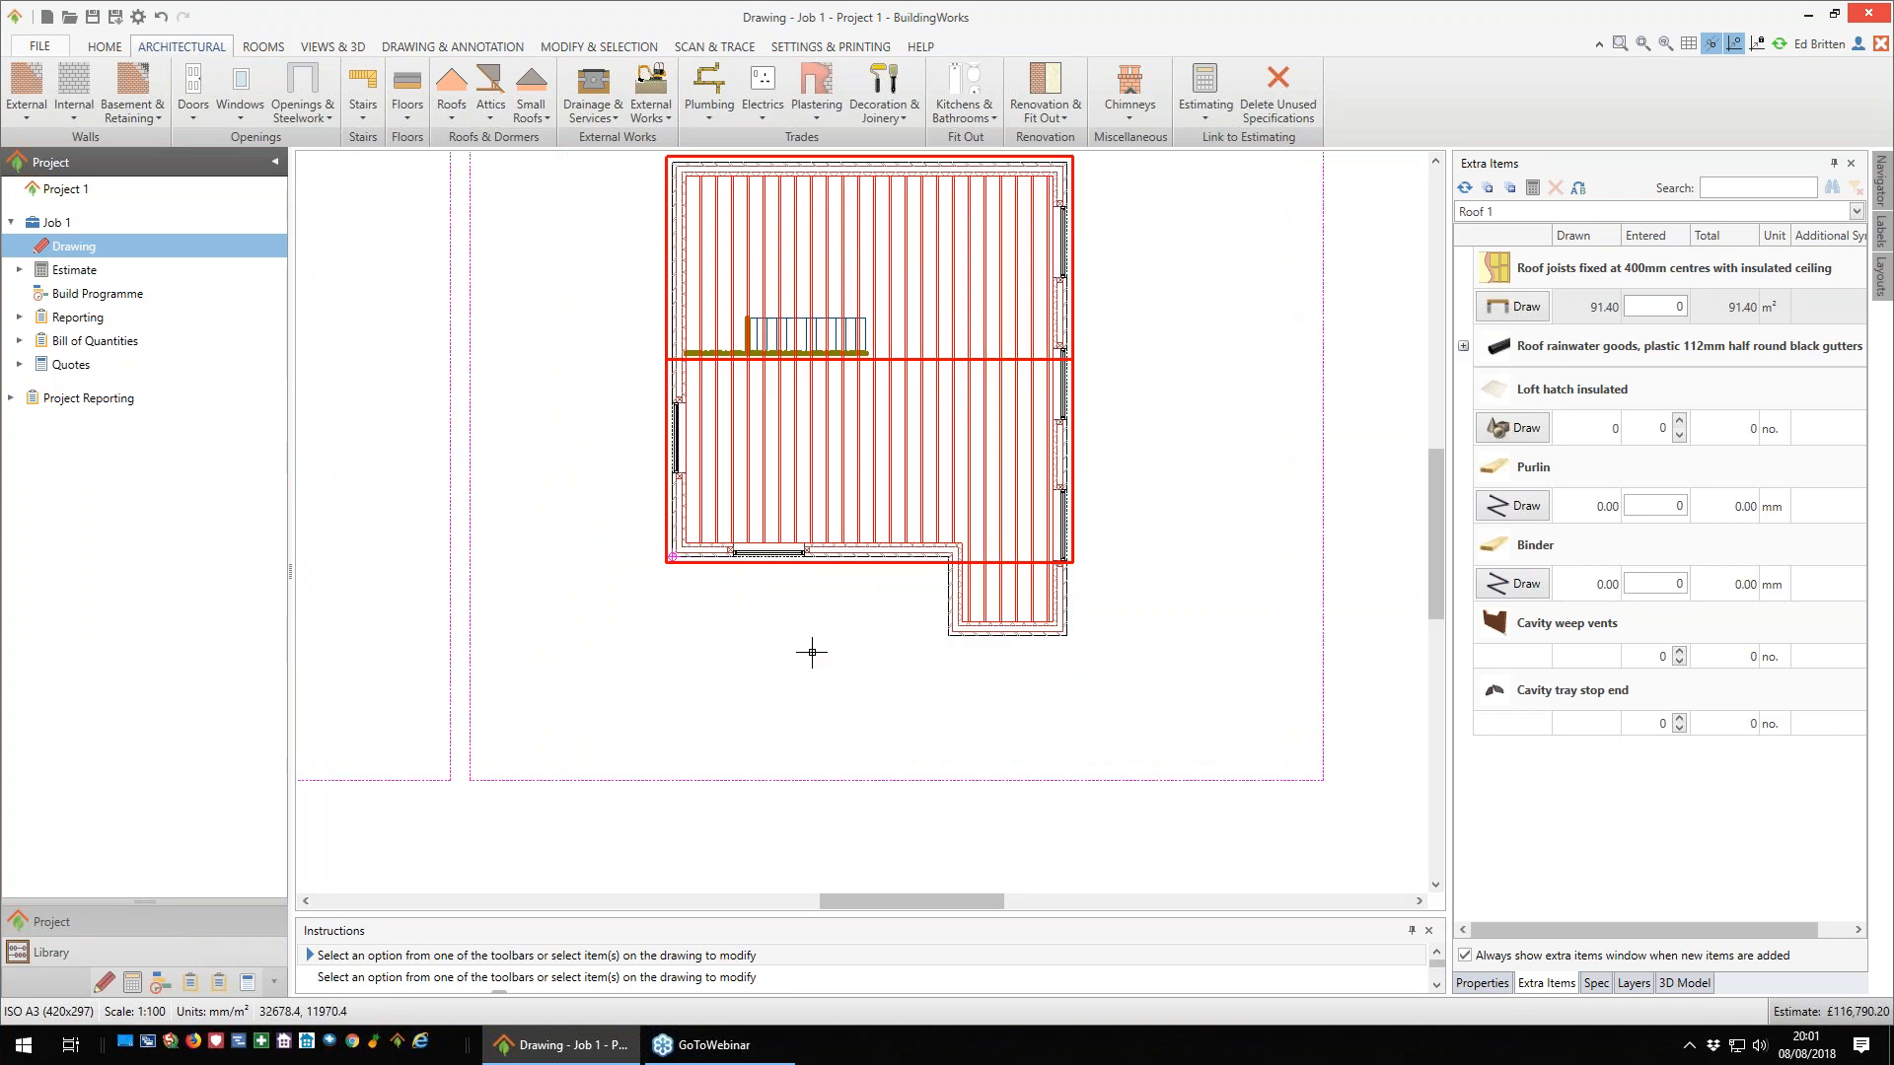
right_click(814, 635)
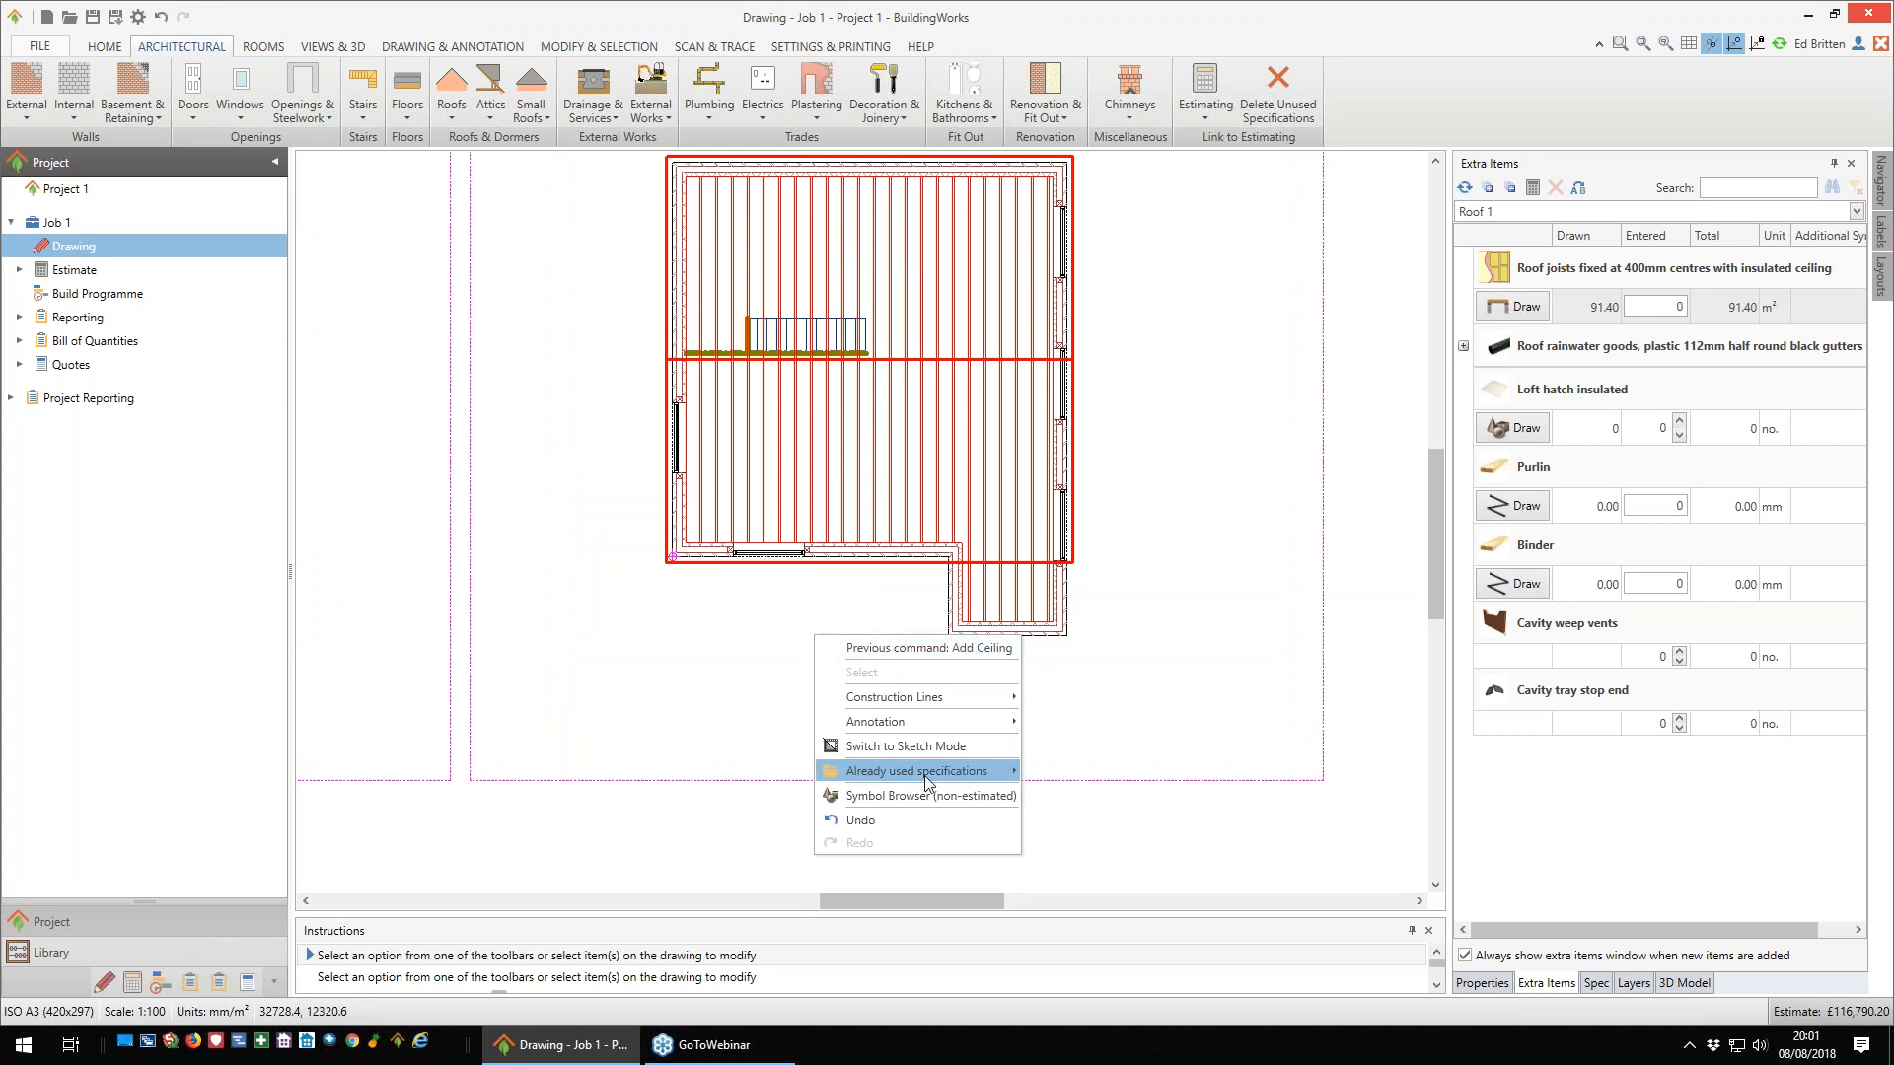
mouse_move(927, 779)
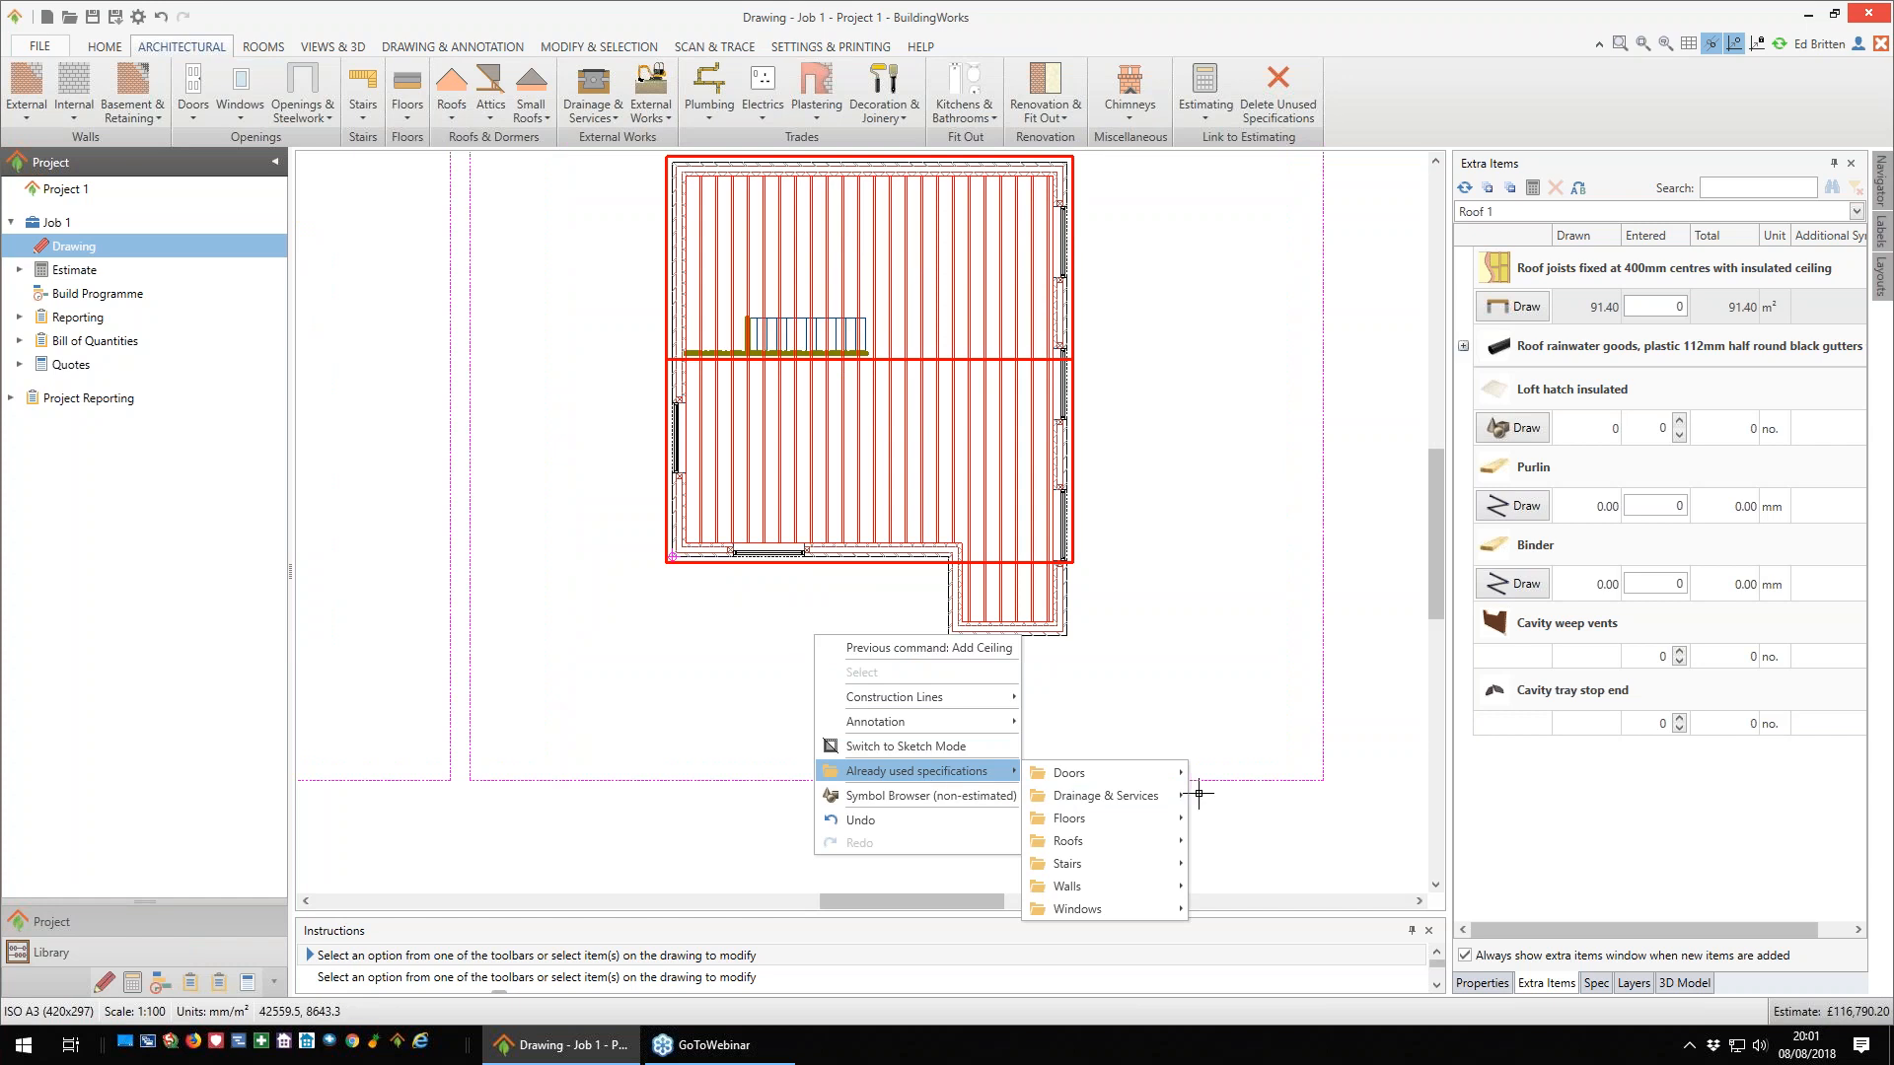
mouse_move(1174, 840)
mouse_move(1327, 845)
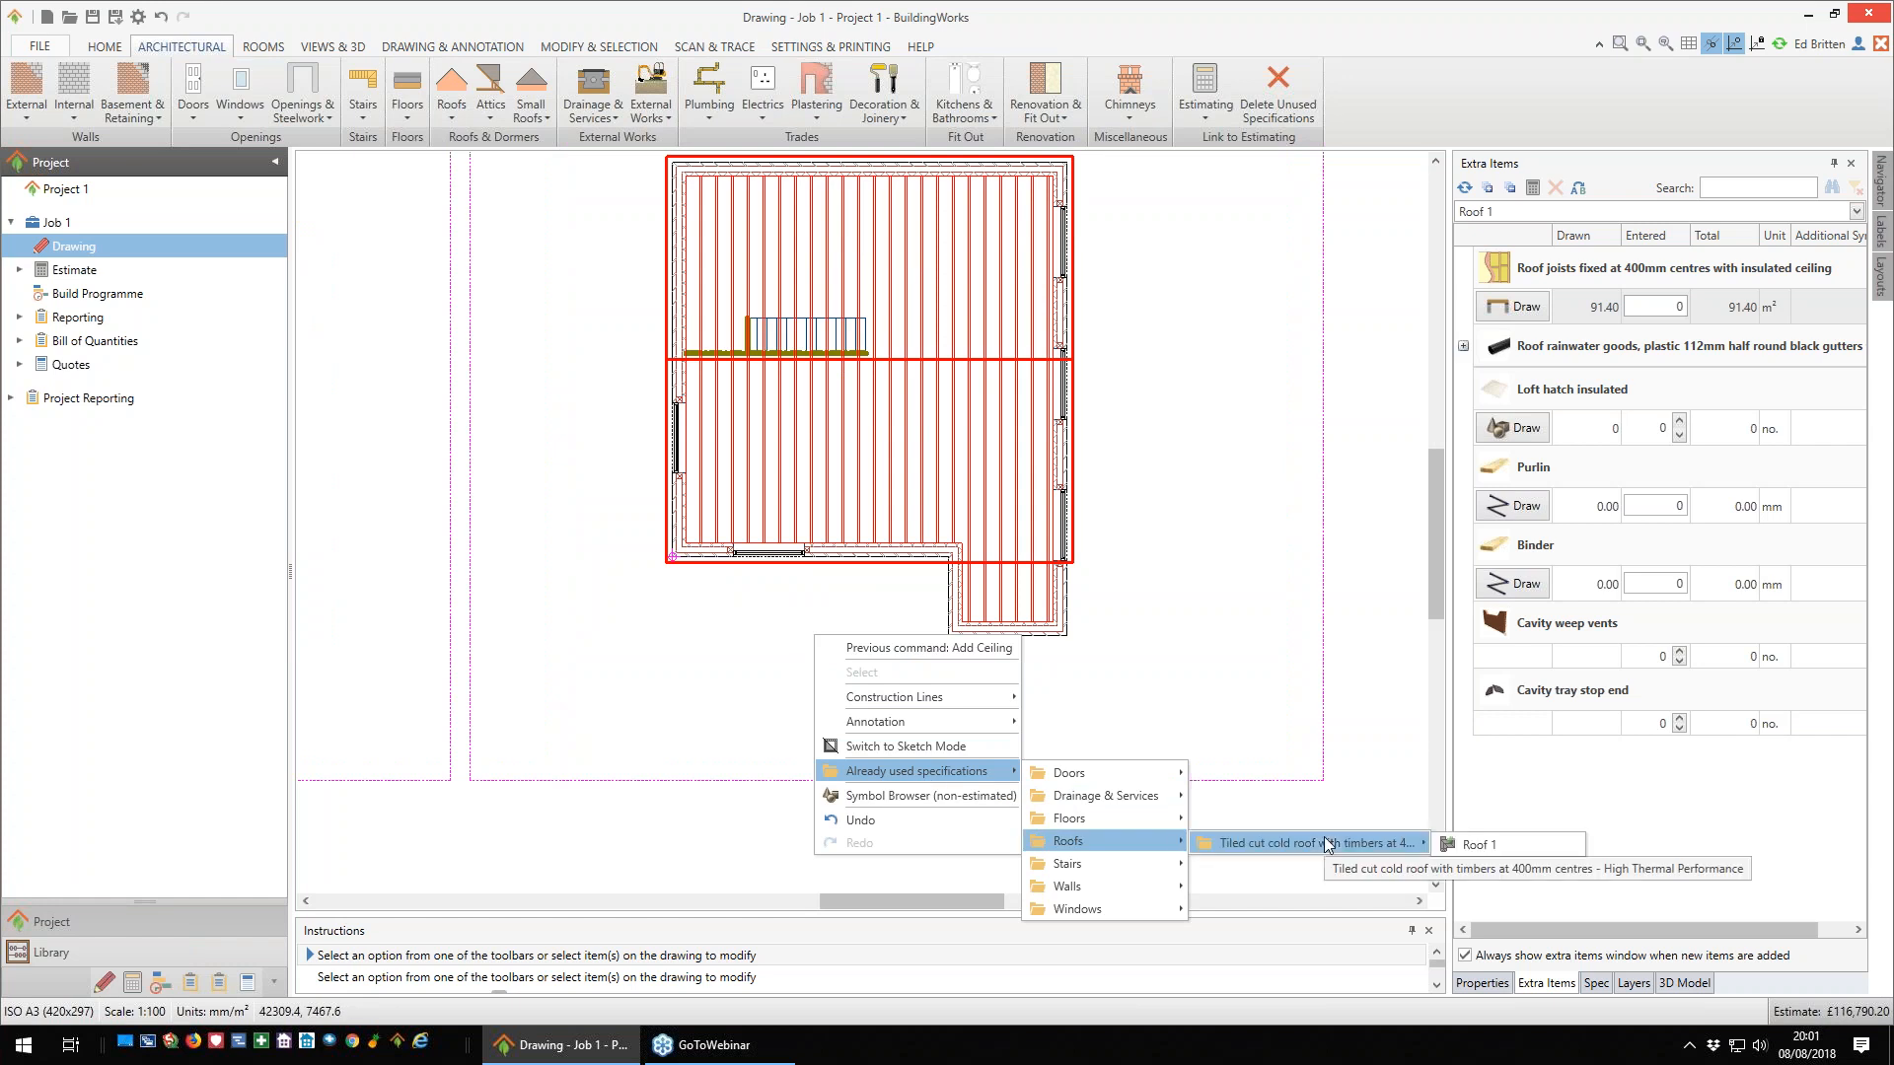
click(1477, 847)
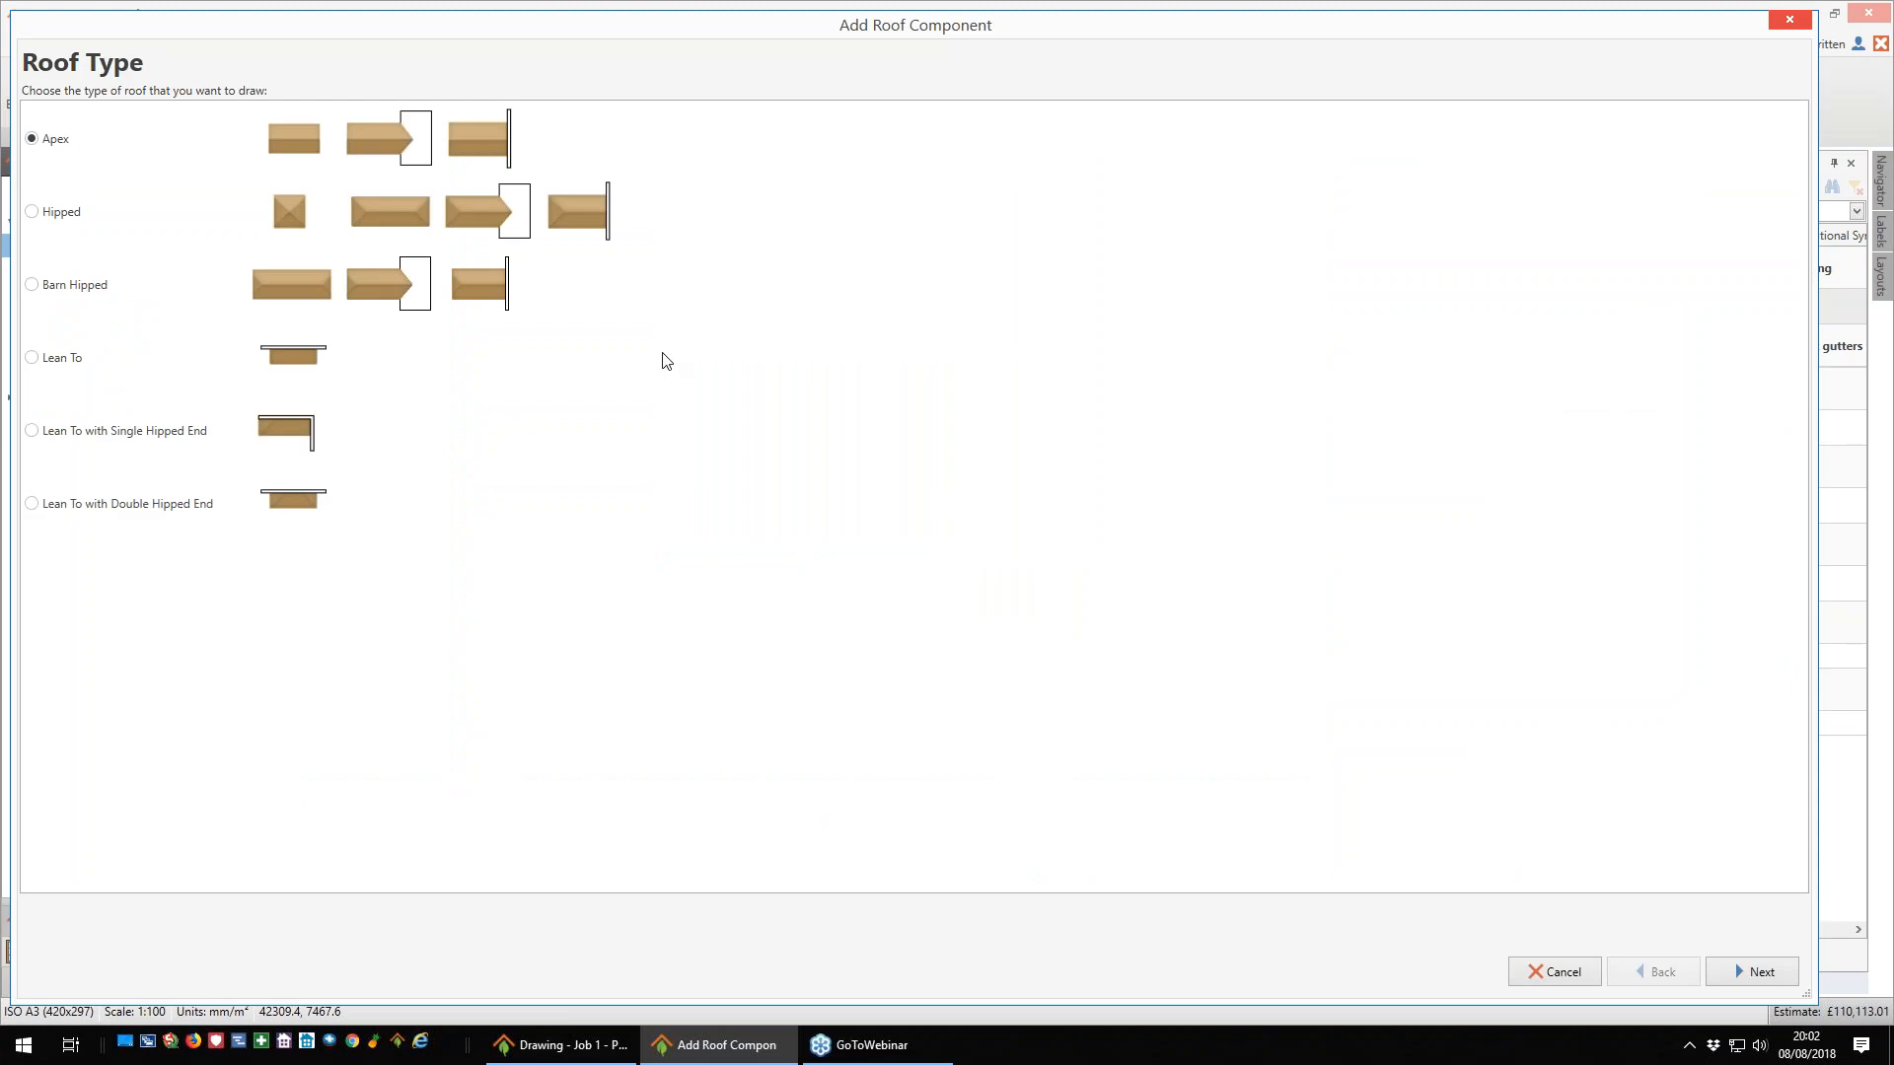
click(1760, 973)
click(1760, 972)
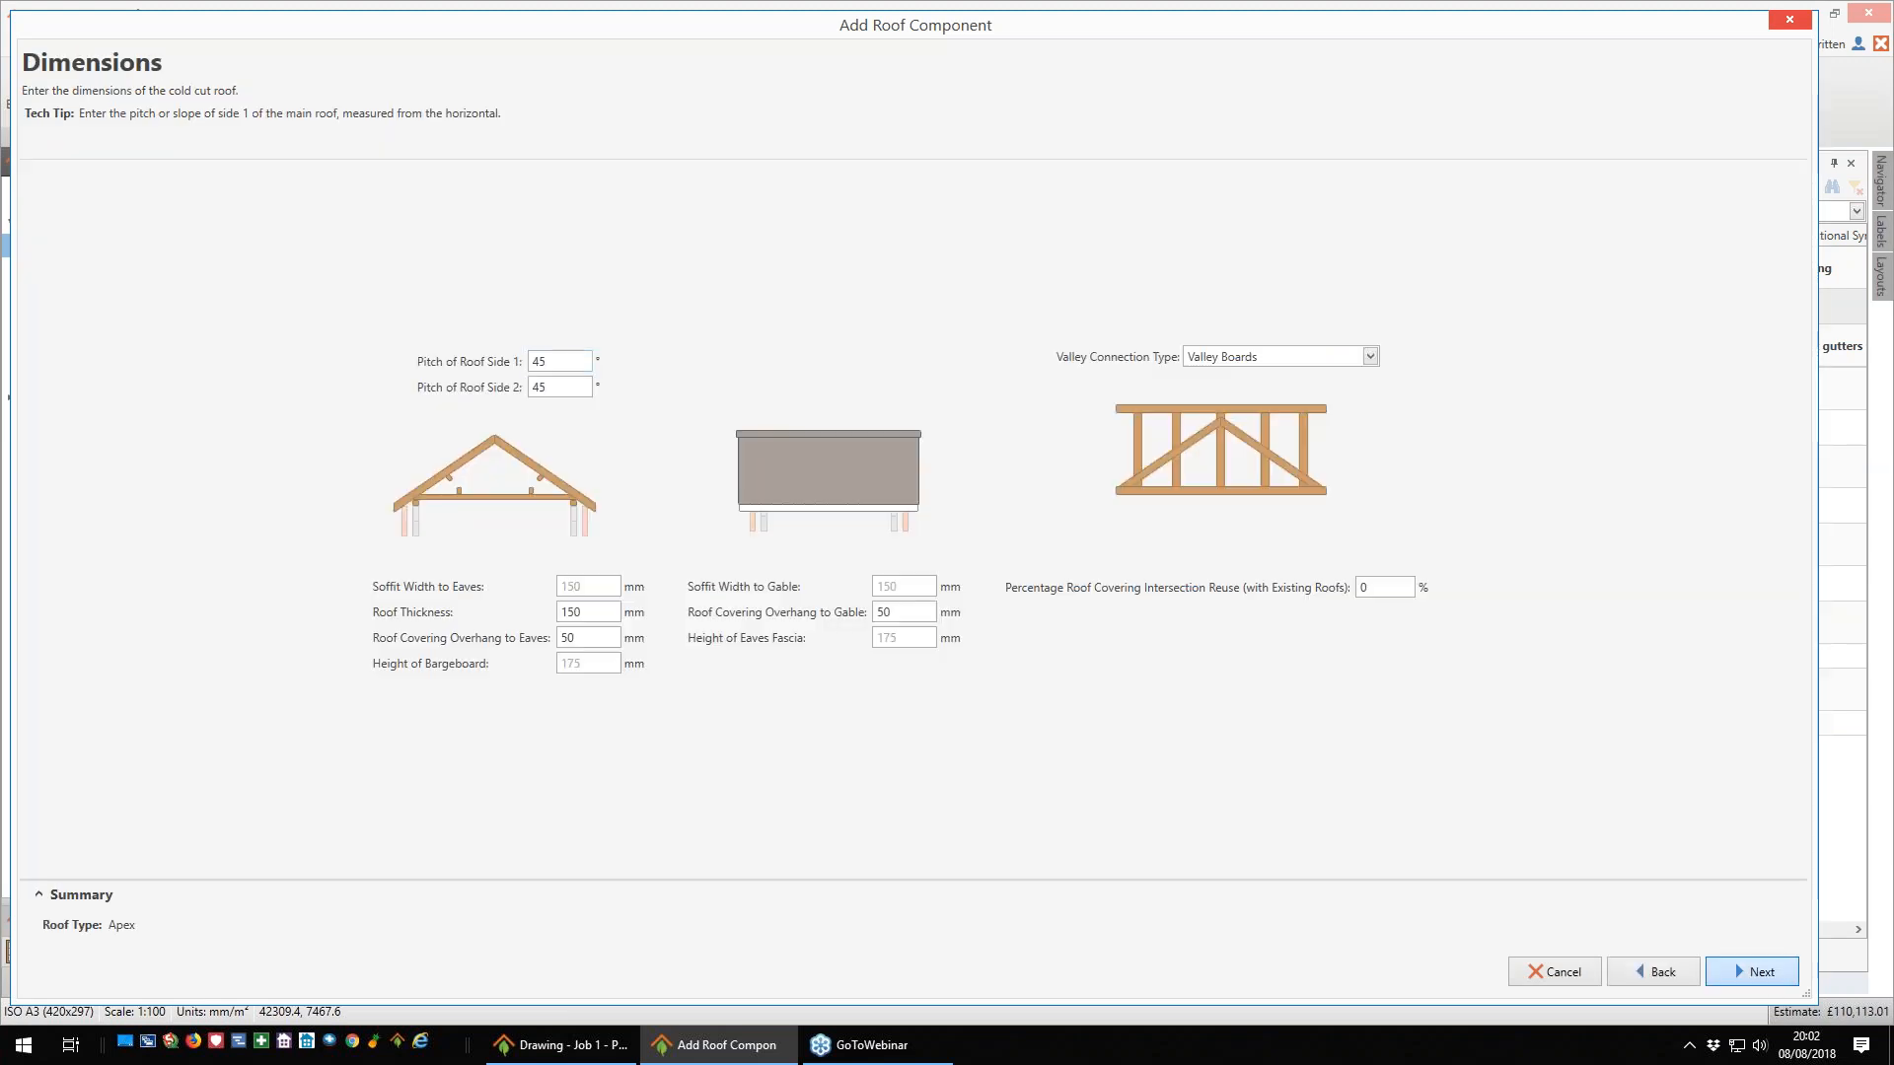
click(1761, 972)
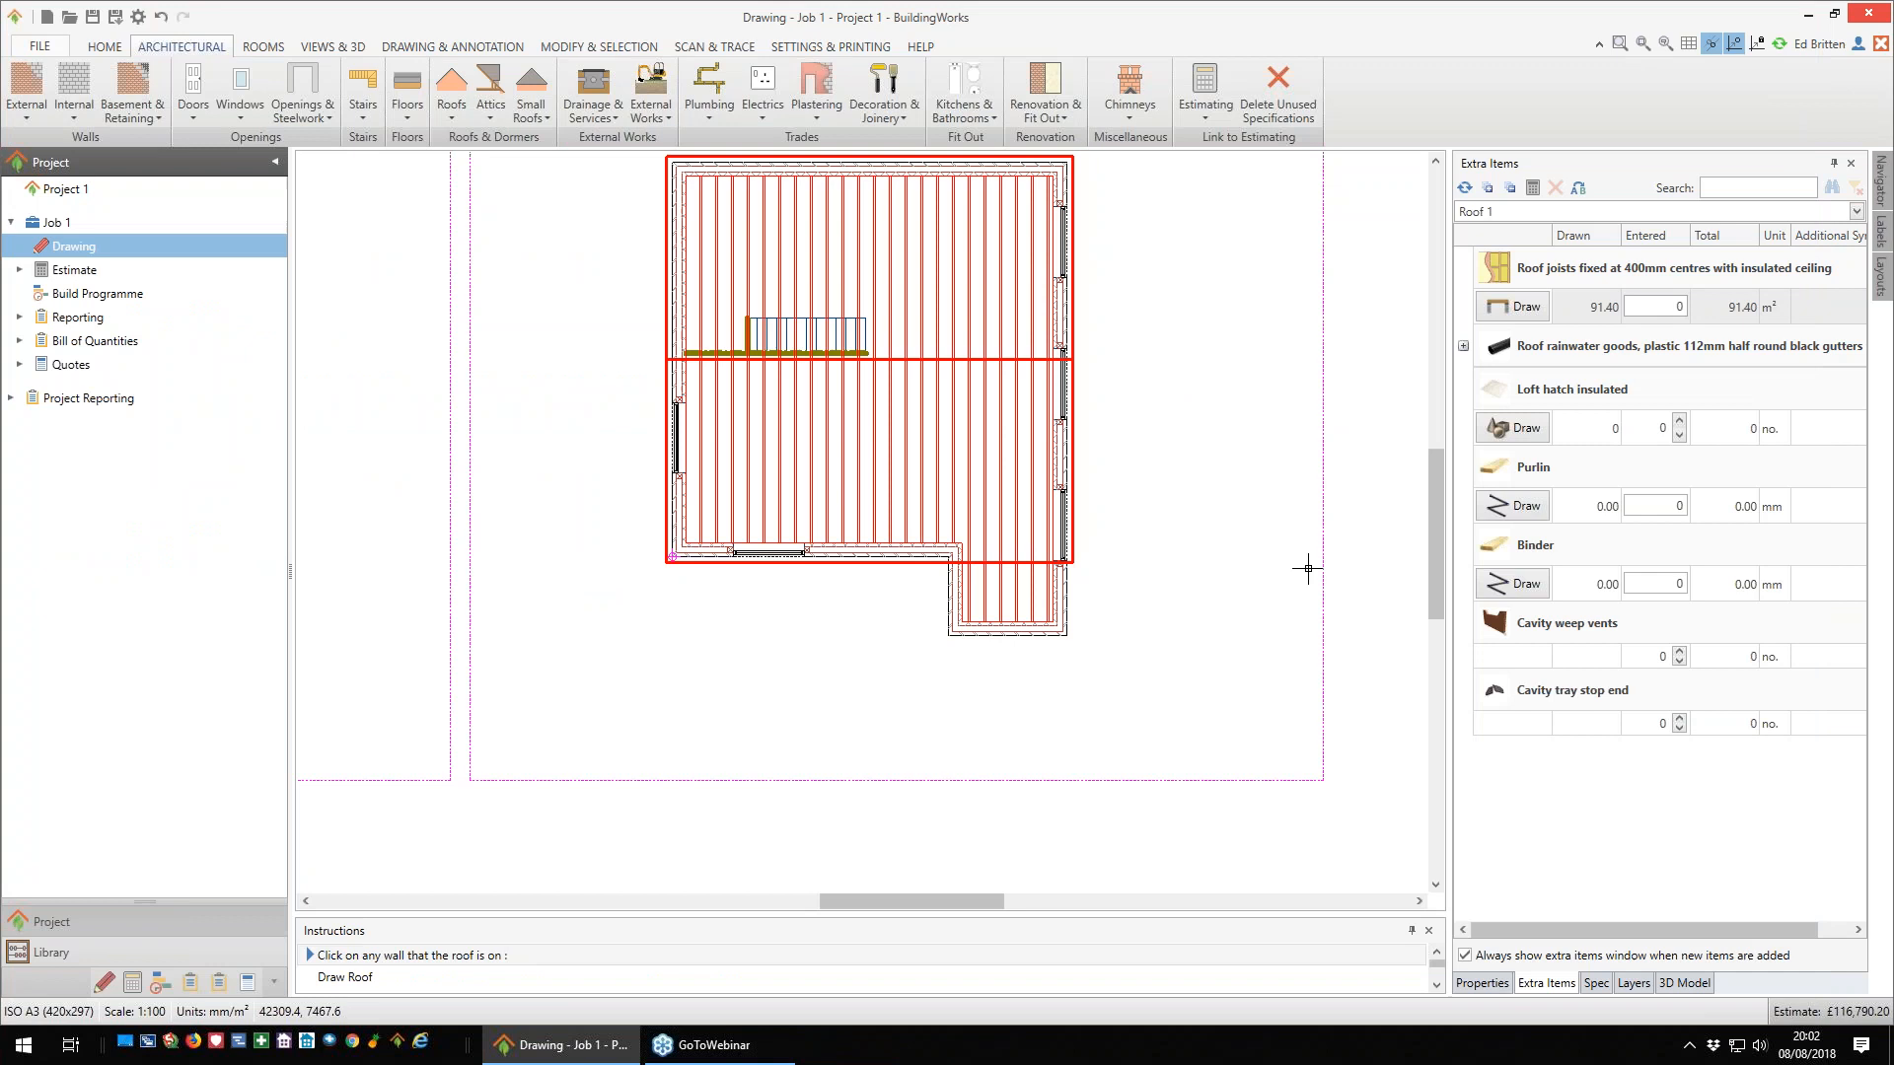
- Draw the second apex roof over the small projecting section, teeing it into the main roof's eaves line
click(969, 643)
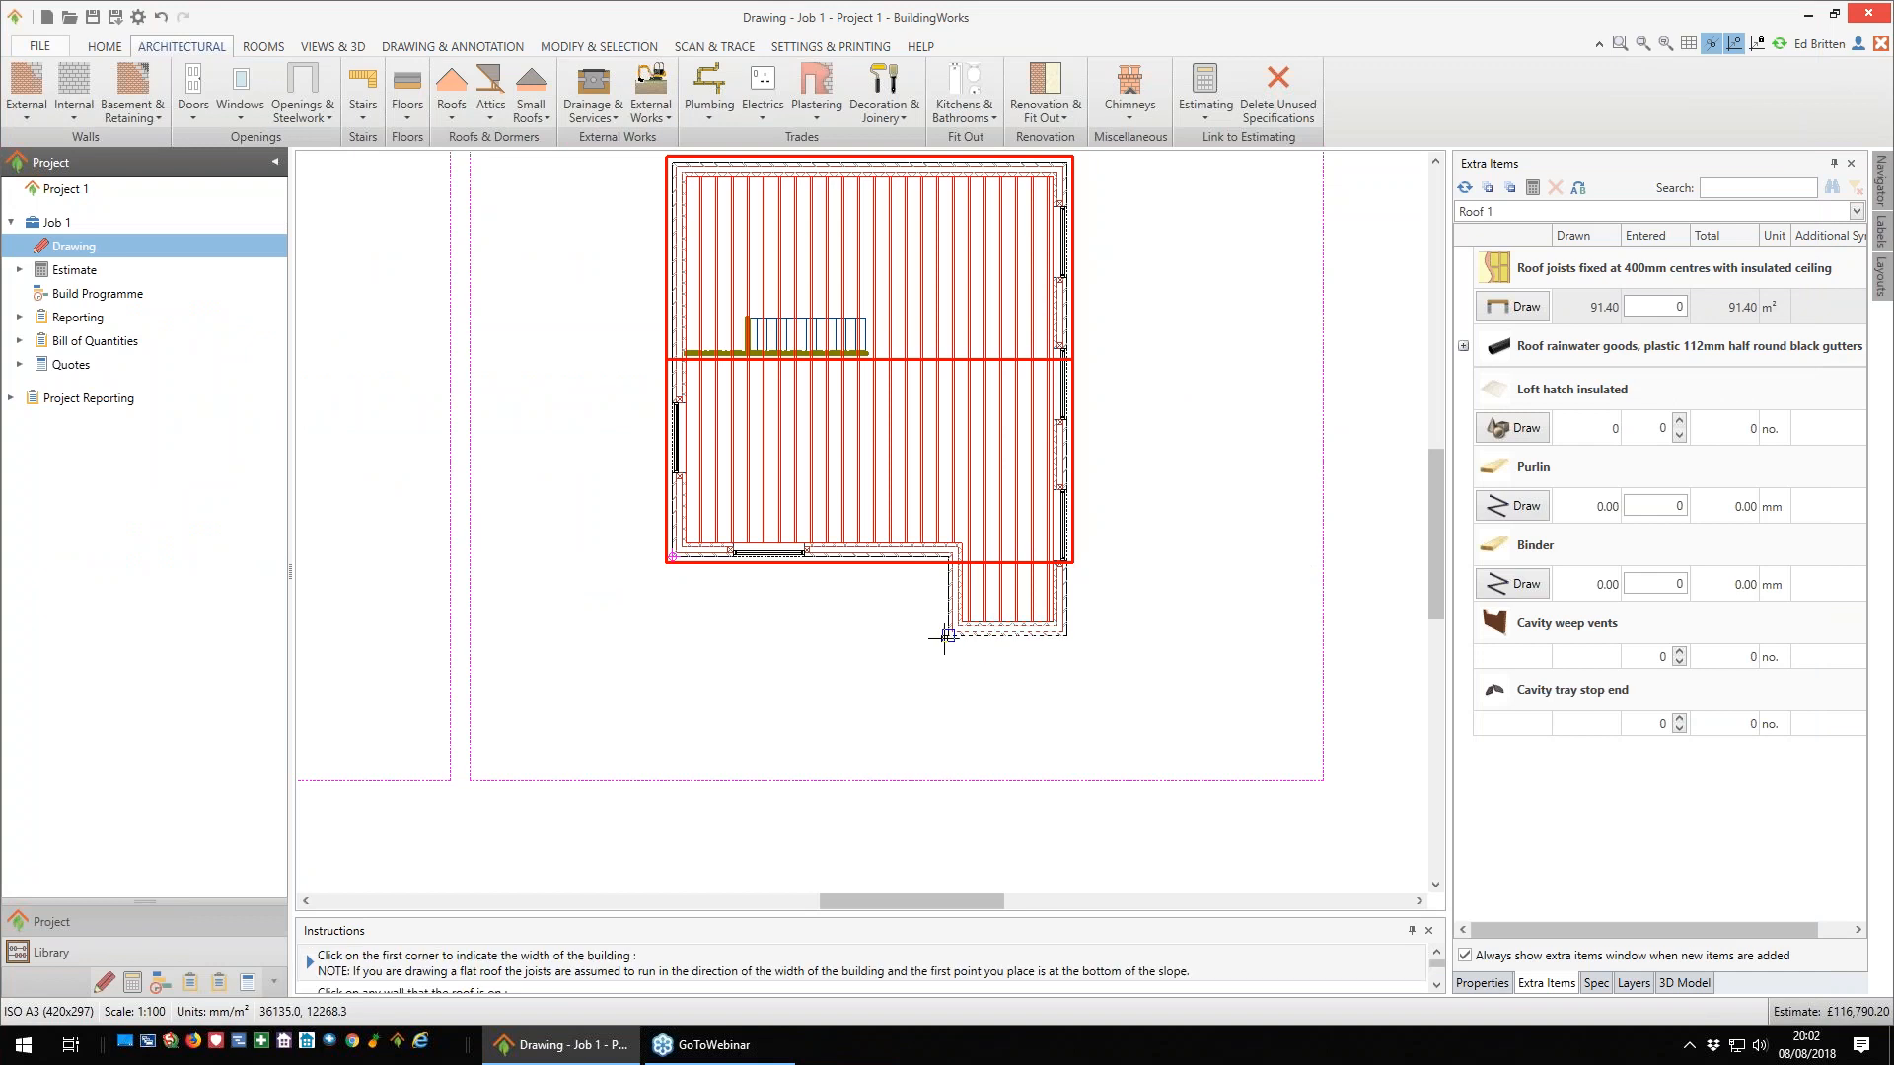
click(952, 643)
click(1067, 645)
scroll(1068, 645, up, 3)
click(959, 541)
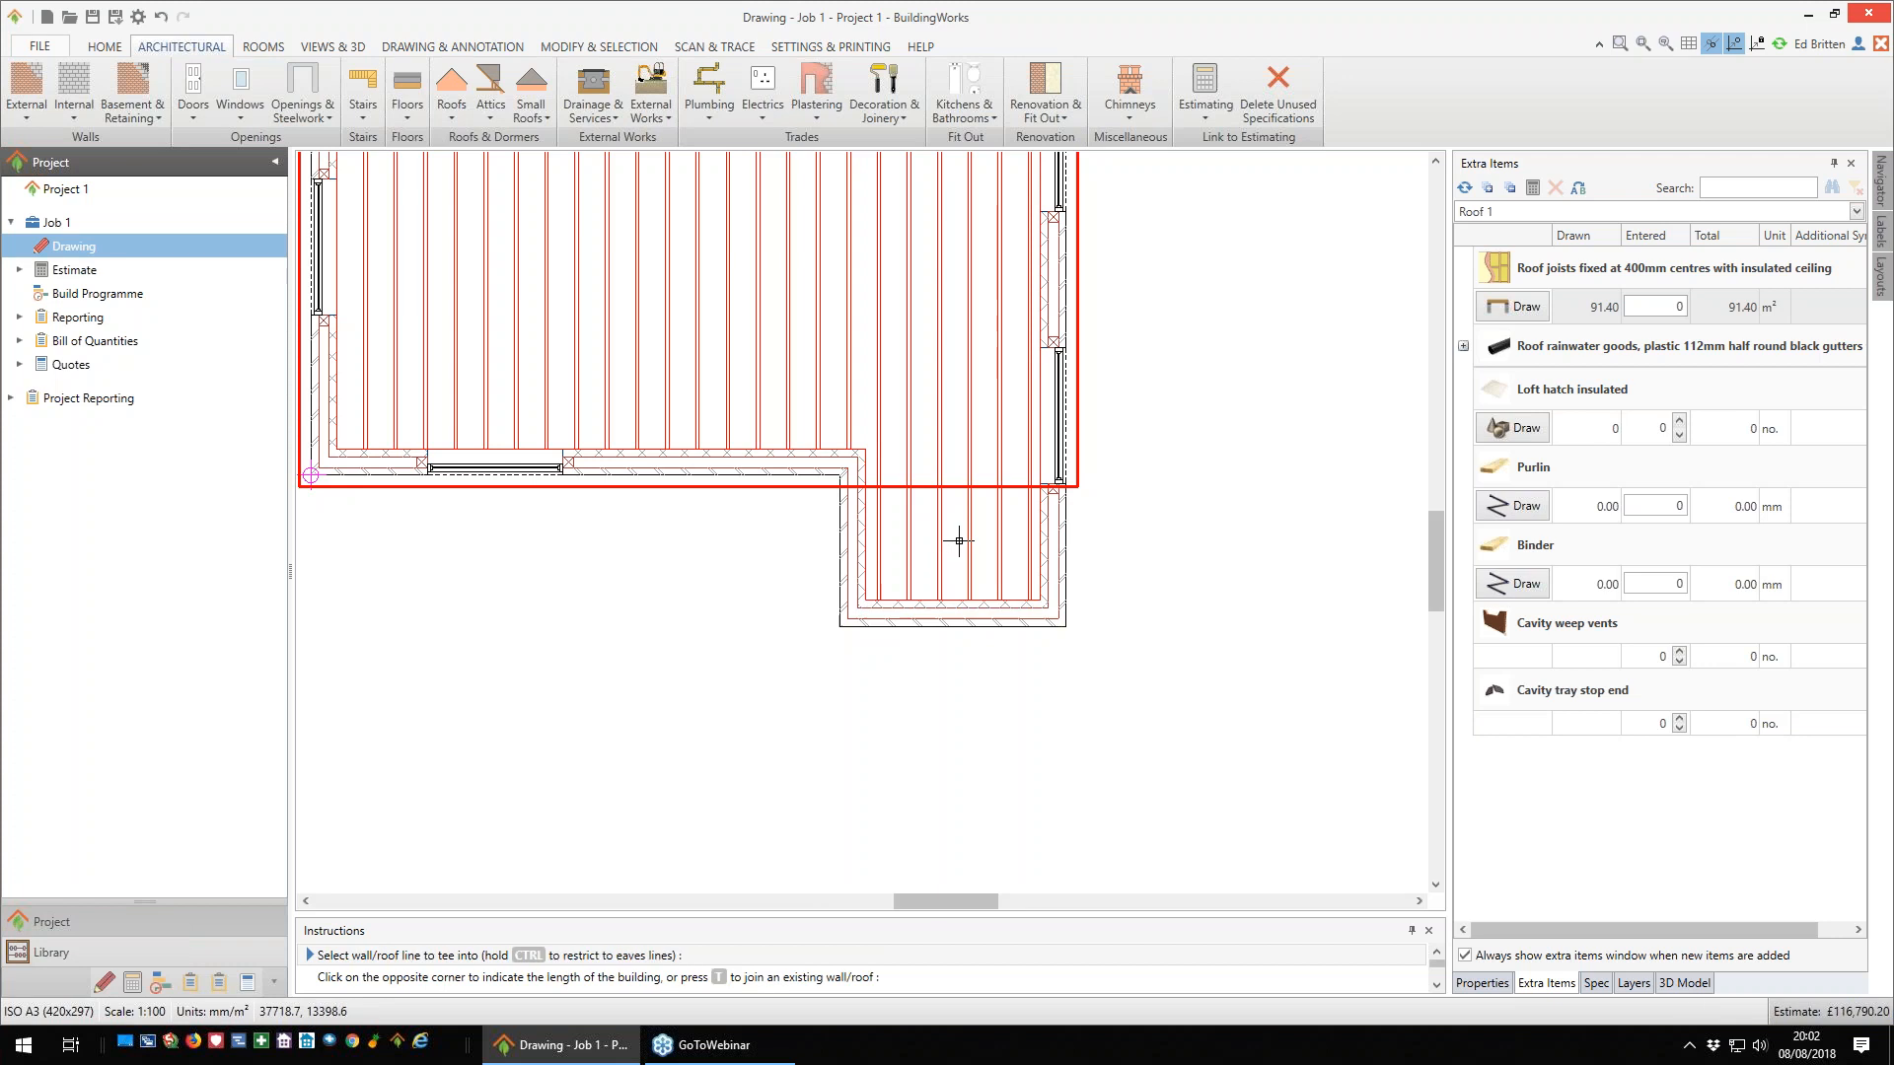
click(957, 486)
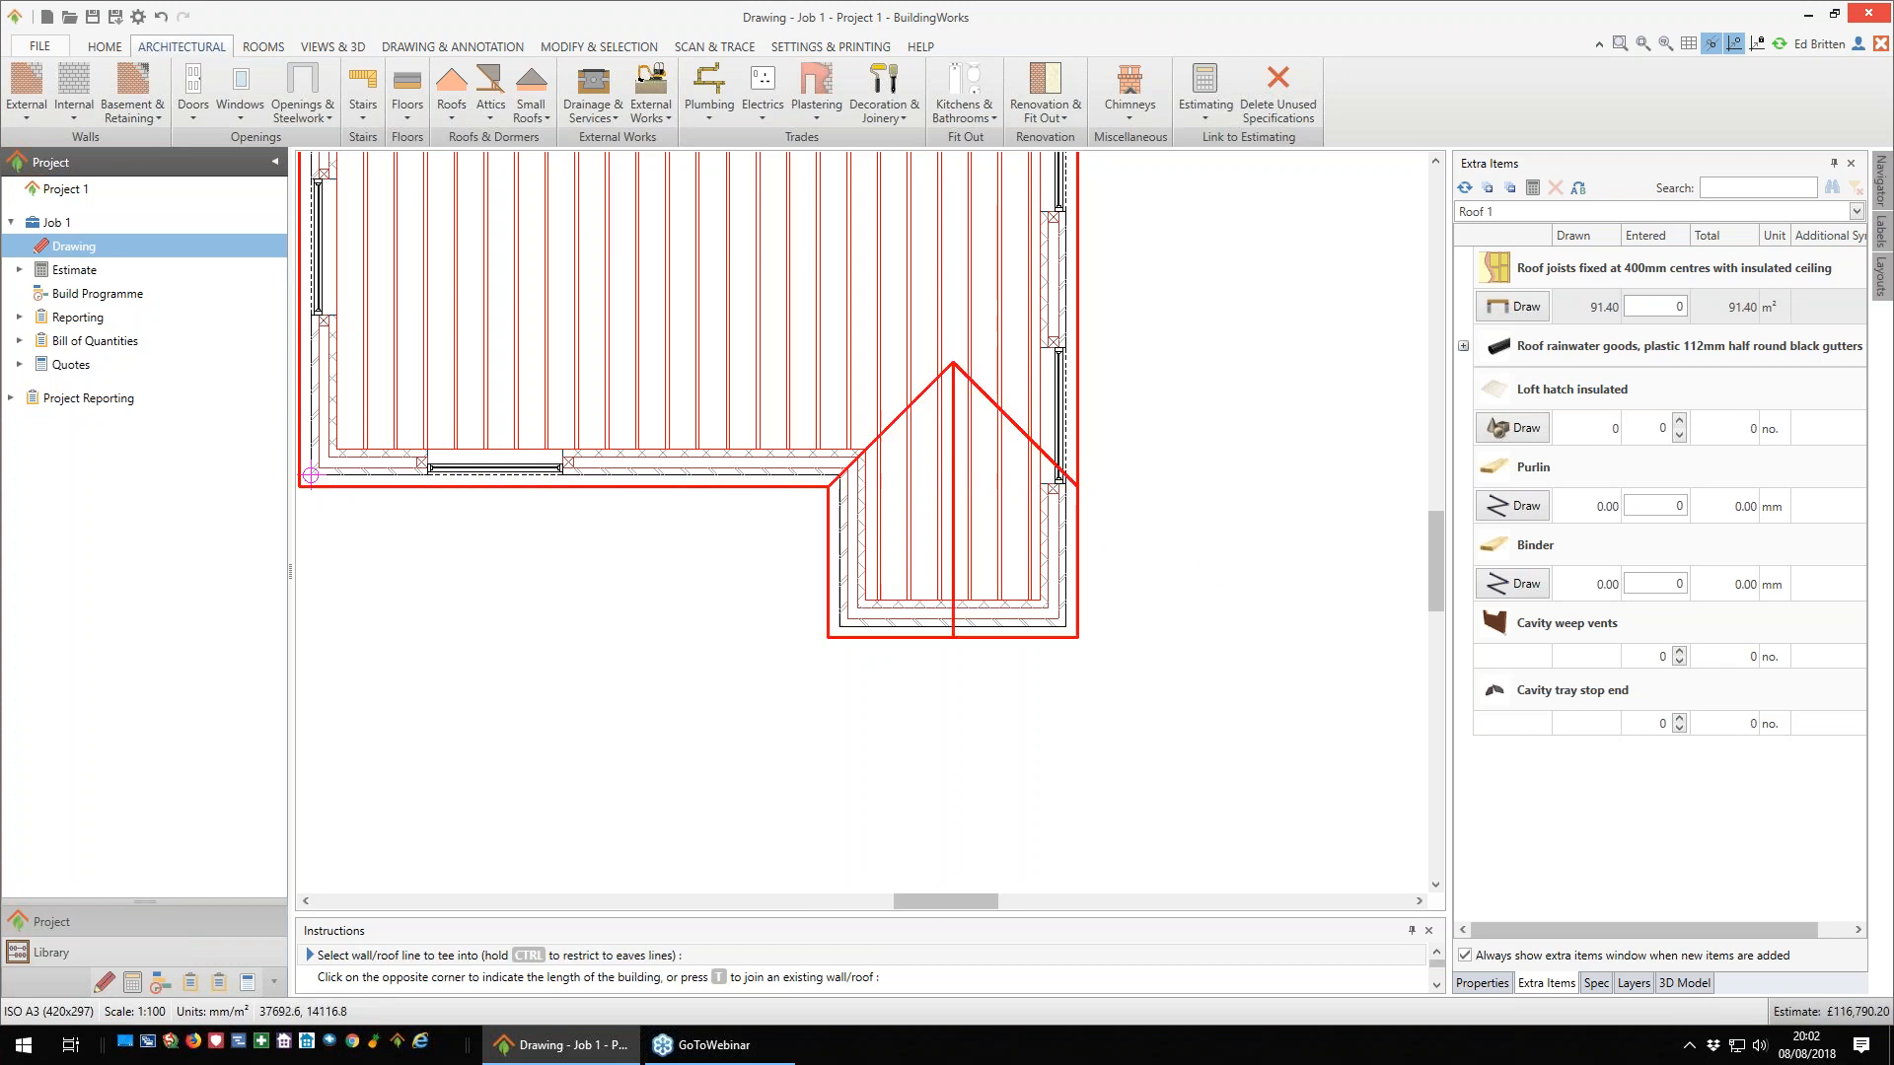
- Examine the intersecting roofs from several angles in the 3D model and compare them with the ground- and first-floor plans
scroll(1194, 575, down, 2)
scroll(1204, 582, down, 3)
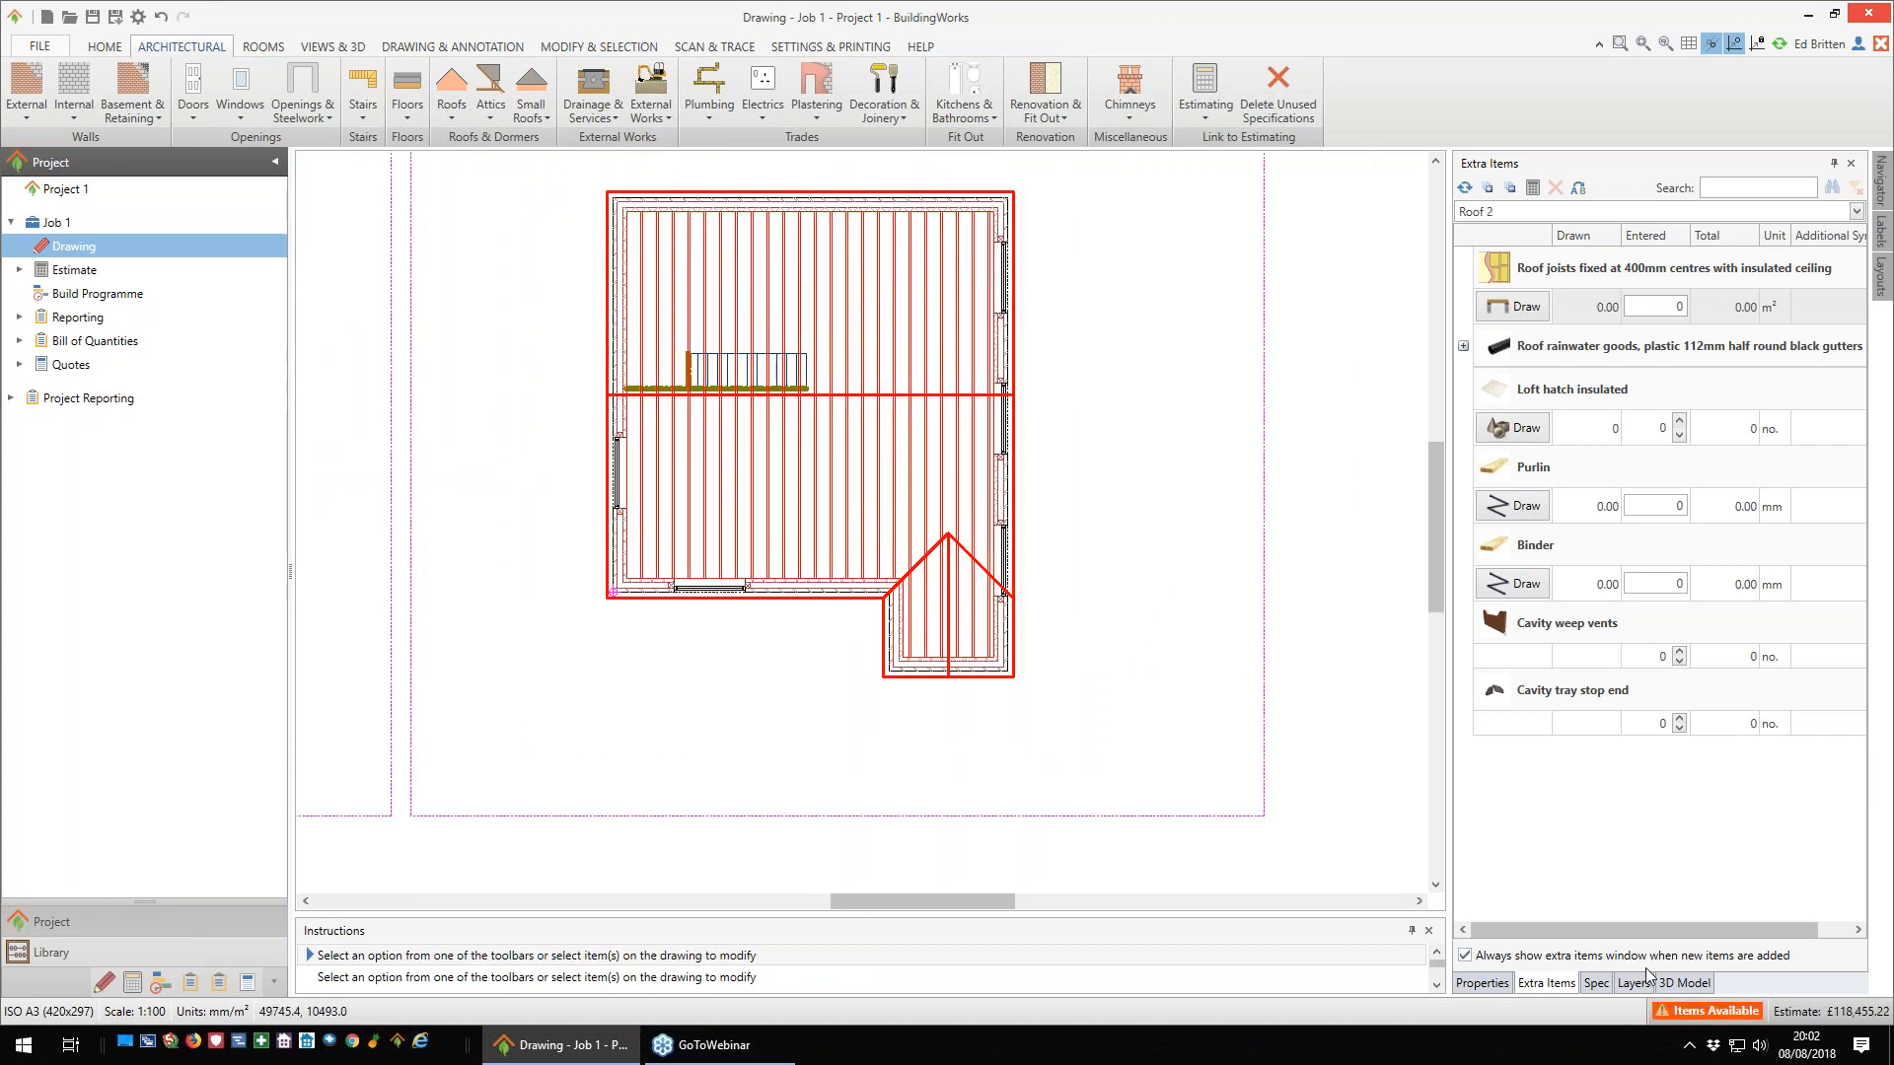
click(1683, 983)
drag(1677, 629, 1654, 632)
mouse_move(1654, 631)
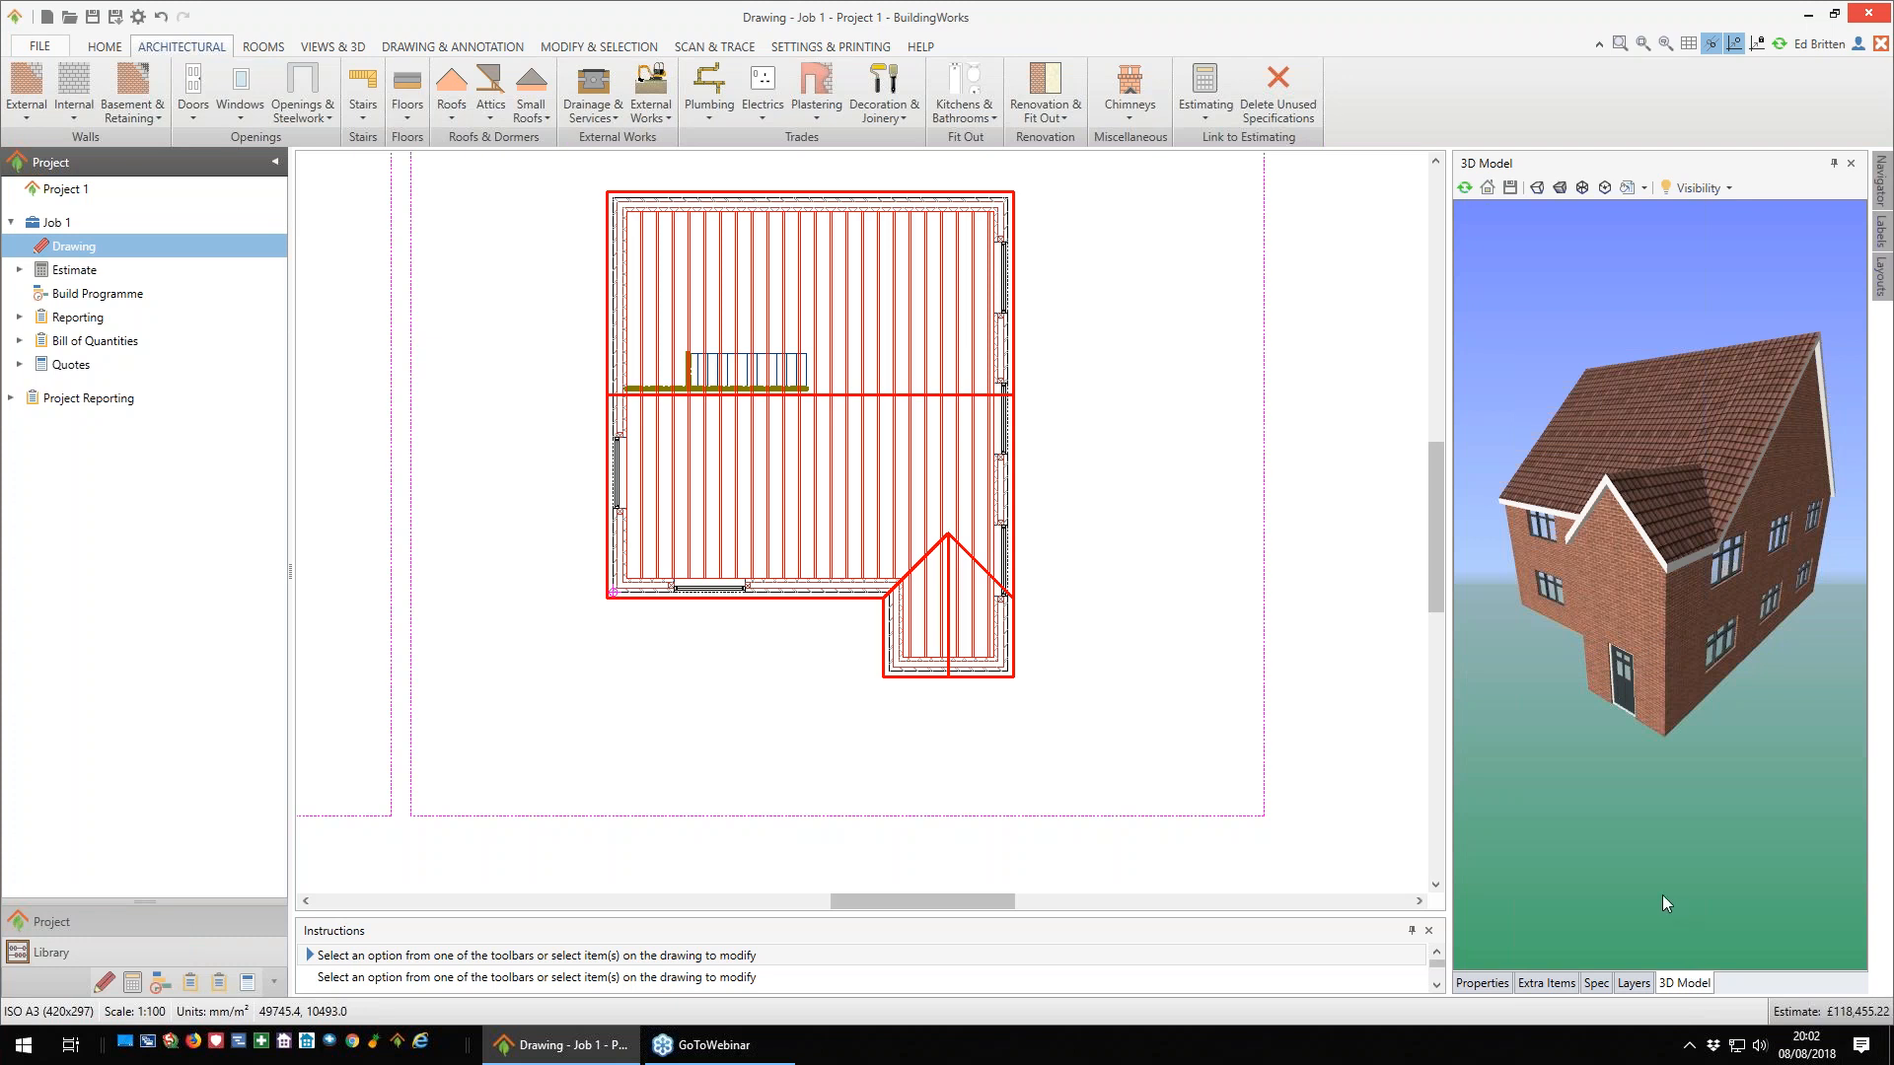
scroll(1197, 719, down, 3)
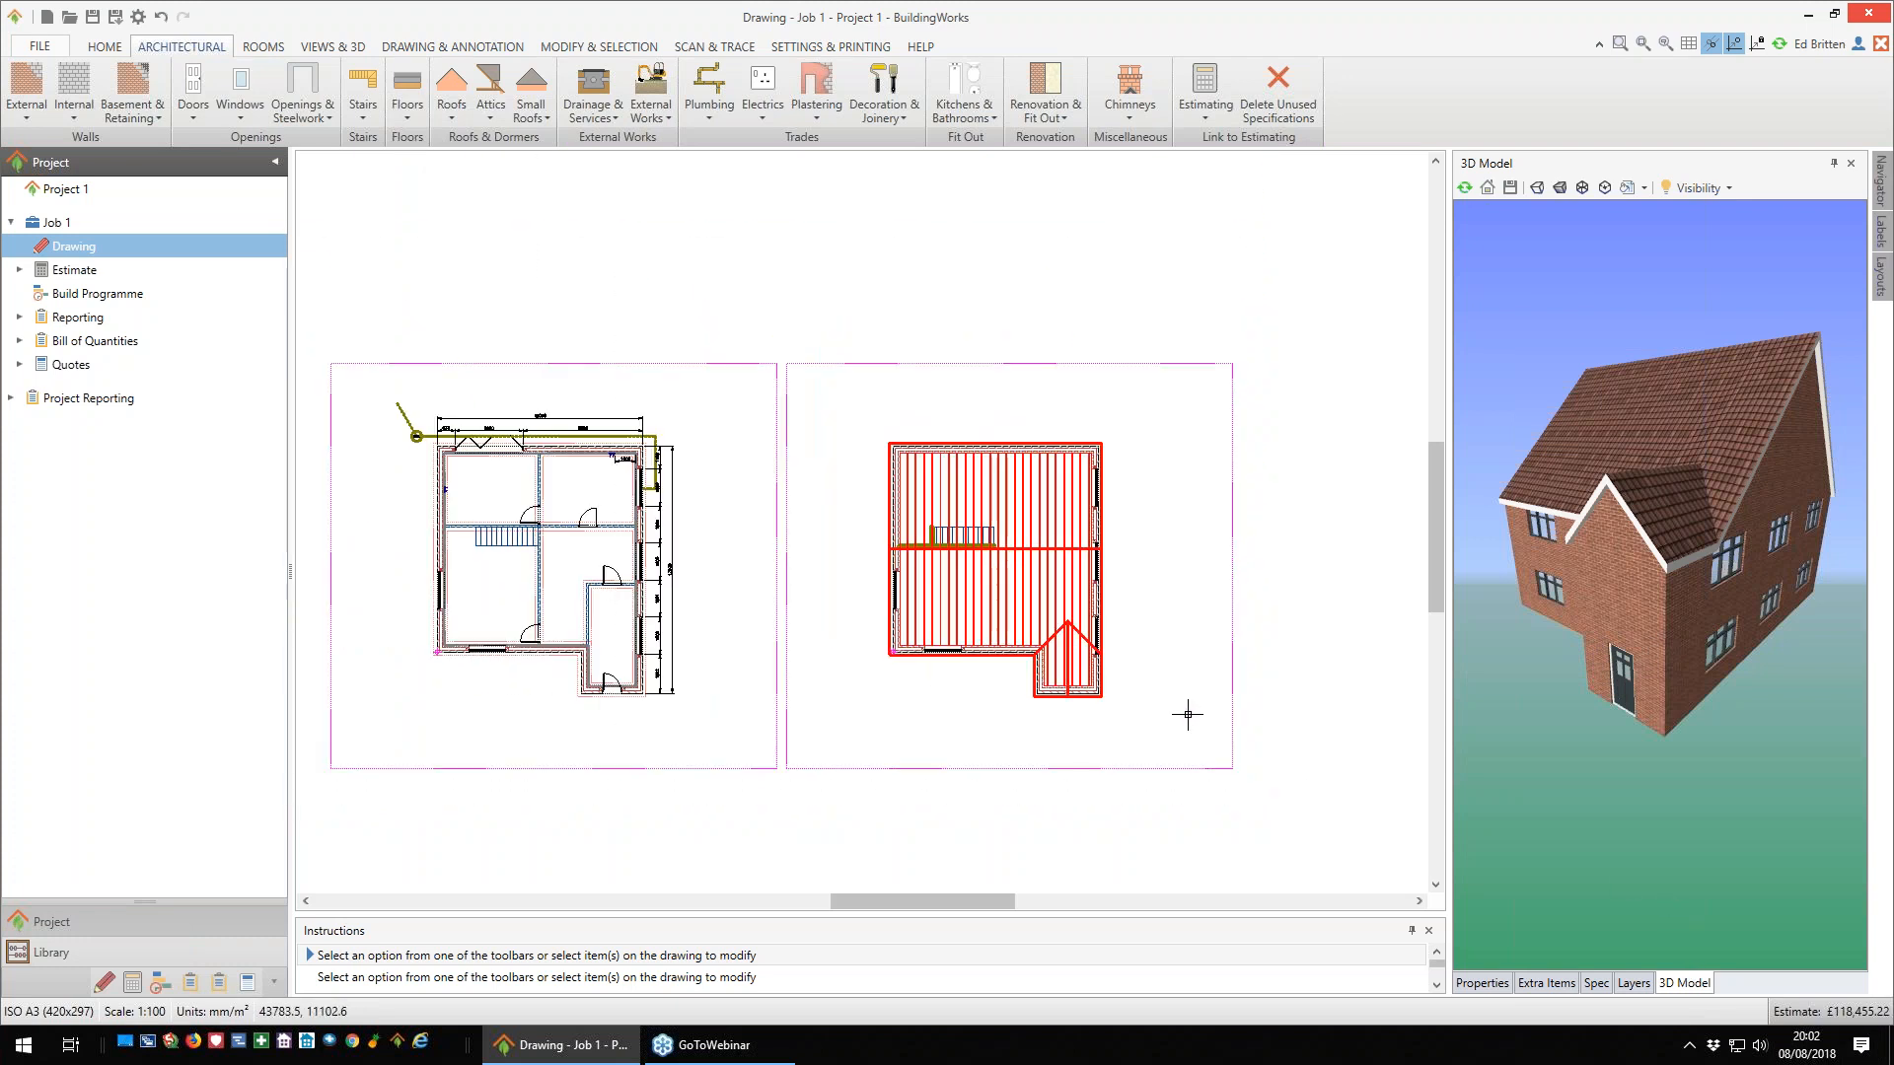
middle_drag(1170, 708, 986, 664)
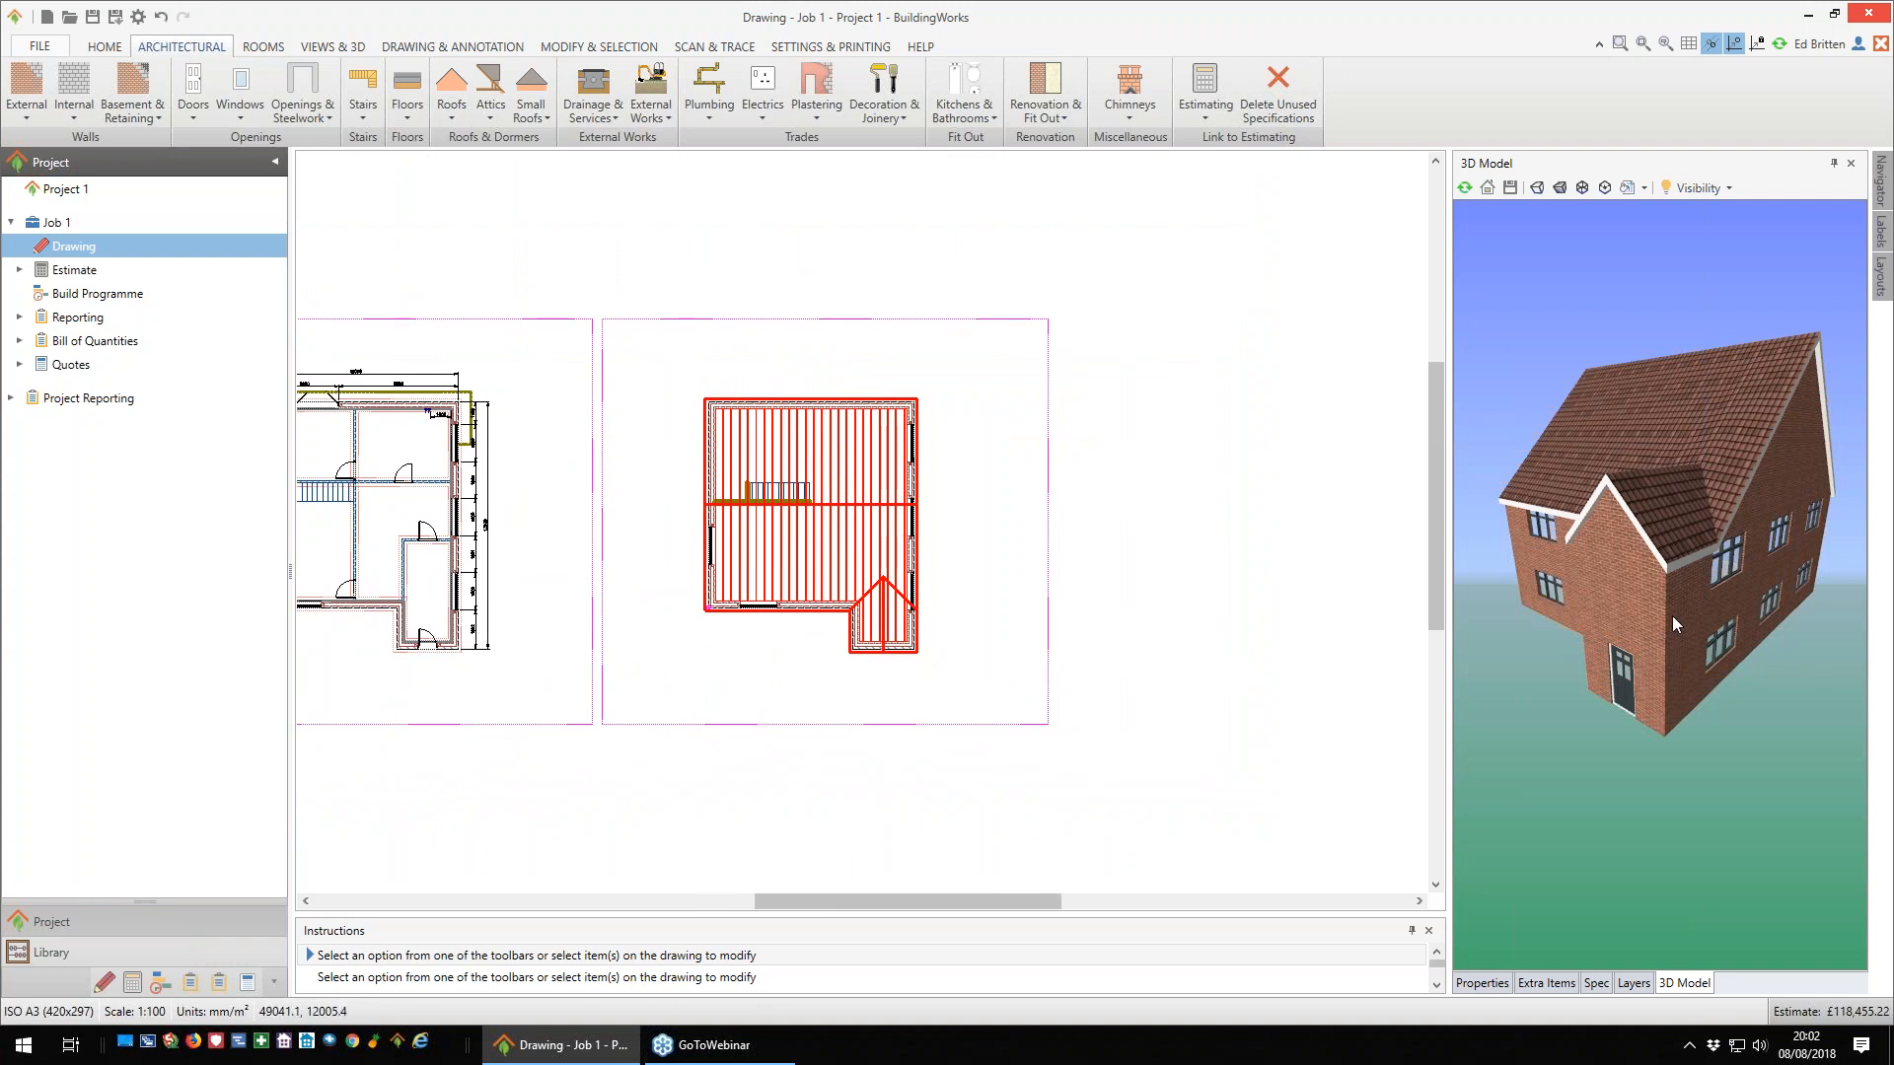
drag(1677, 614, 1685, 611)
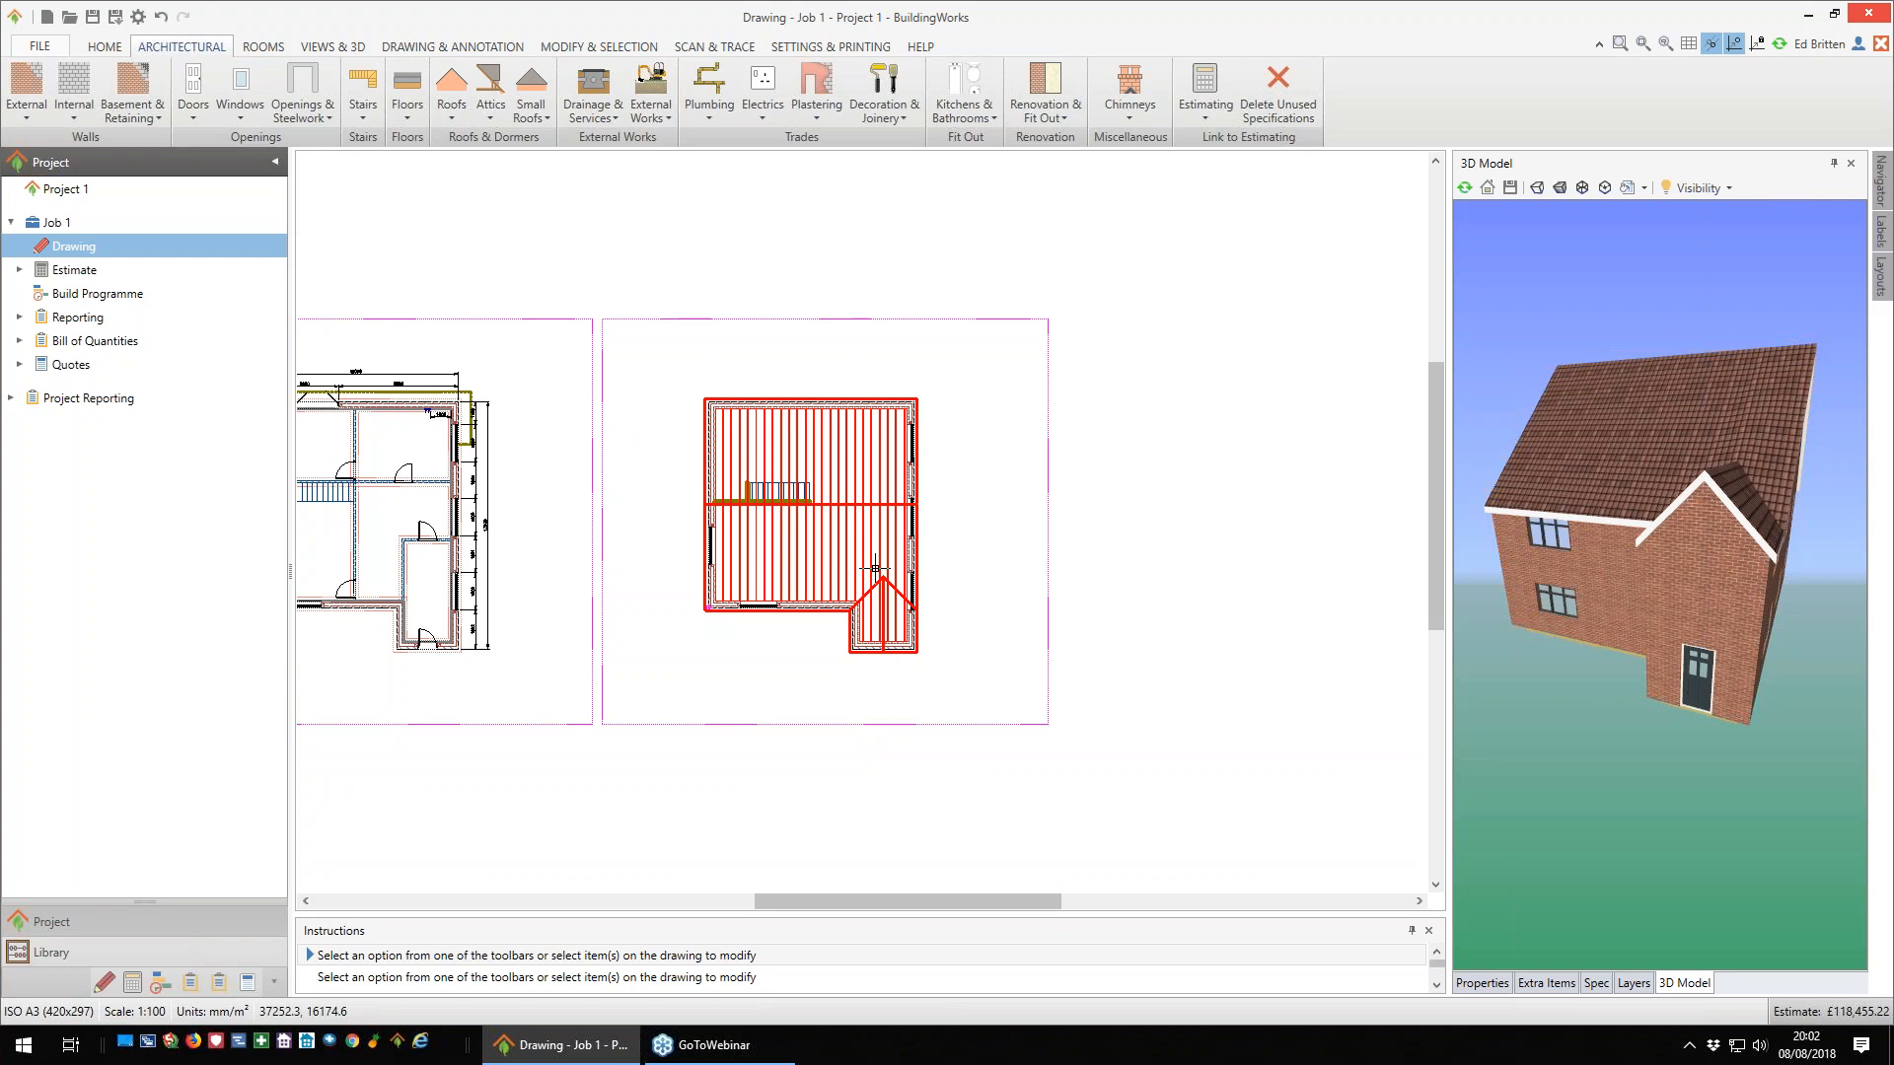
mouse_move(875, 569)
- Start an elevation based on the ground floor's main front wall, with the observation point in front and the view depth reaching into the house
click(333, 46)
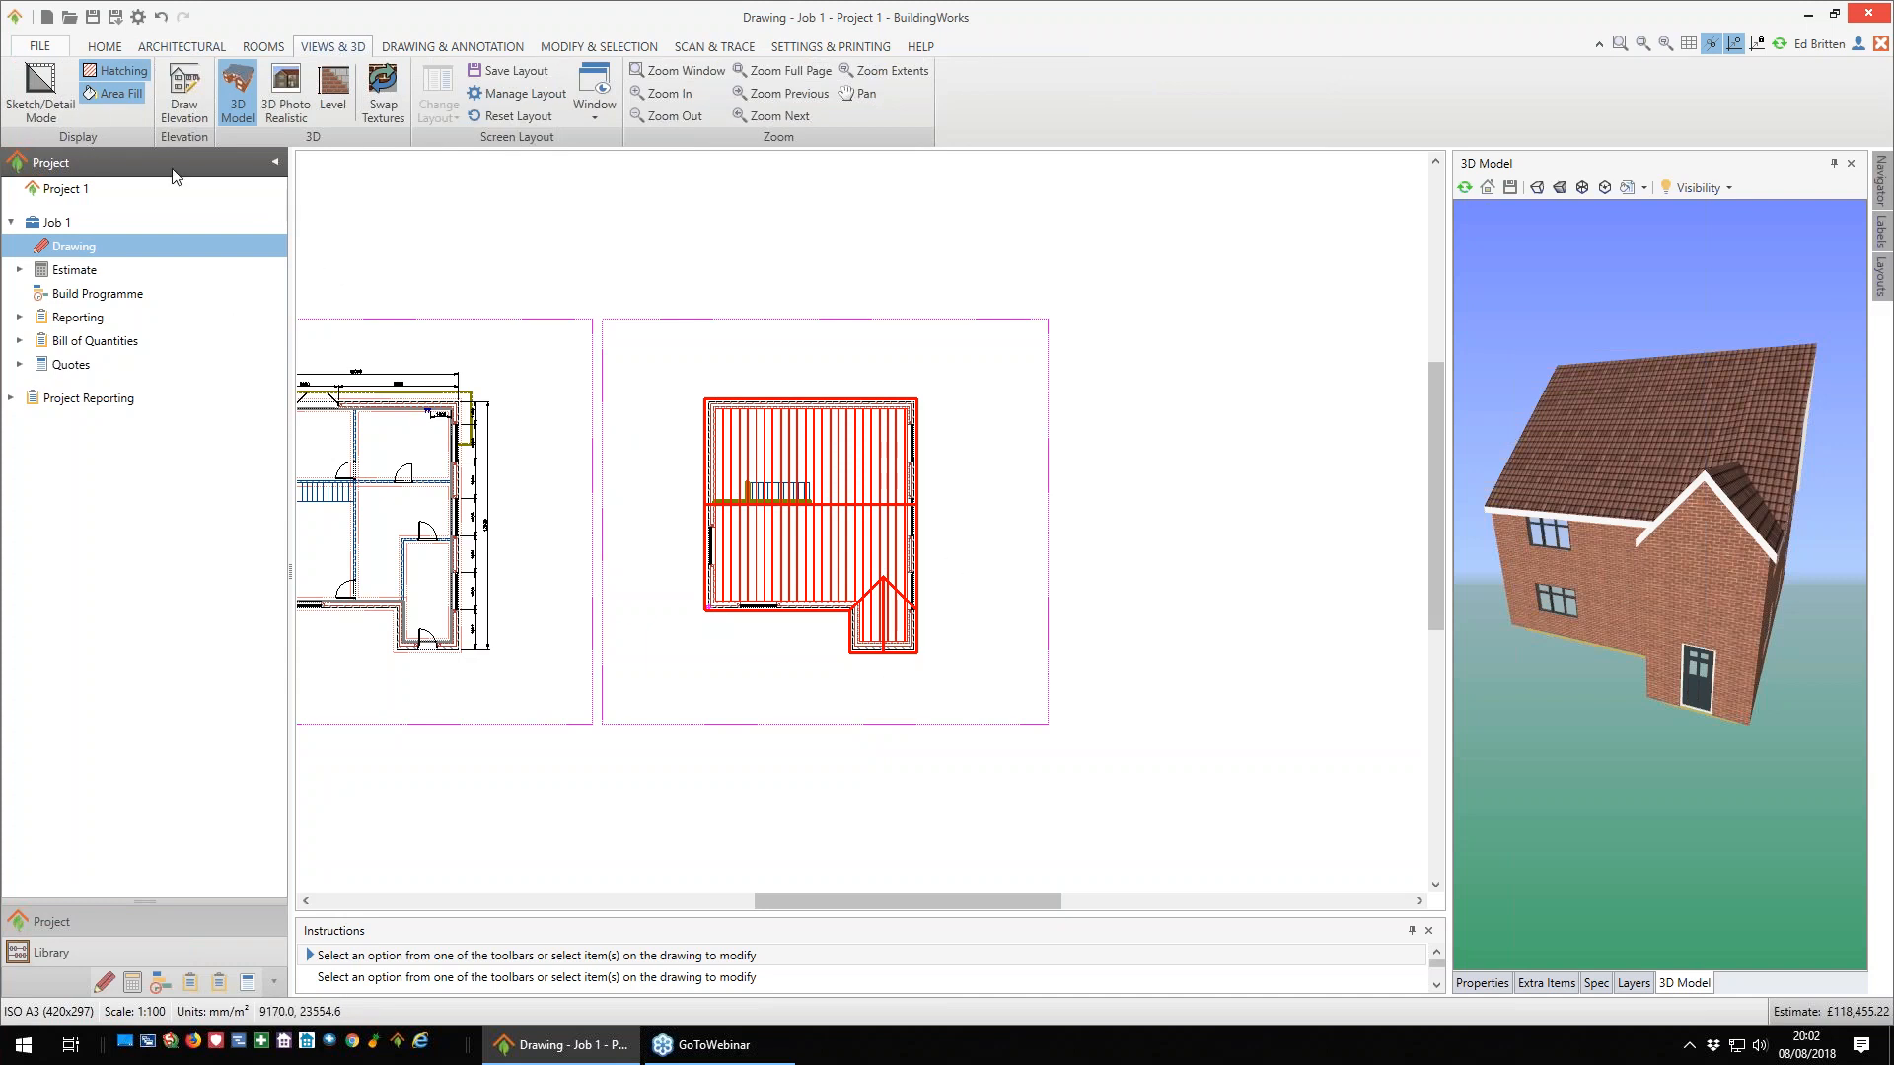
click(182, 106)
mouse_move(591, 448)
middle_down()
mouse_move(716, 422)
mouse_move(807, 428)
middle_up()
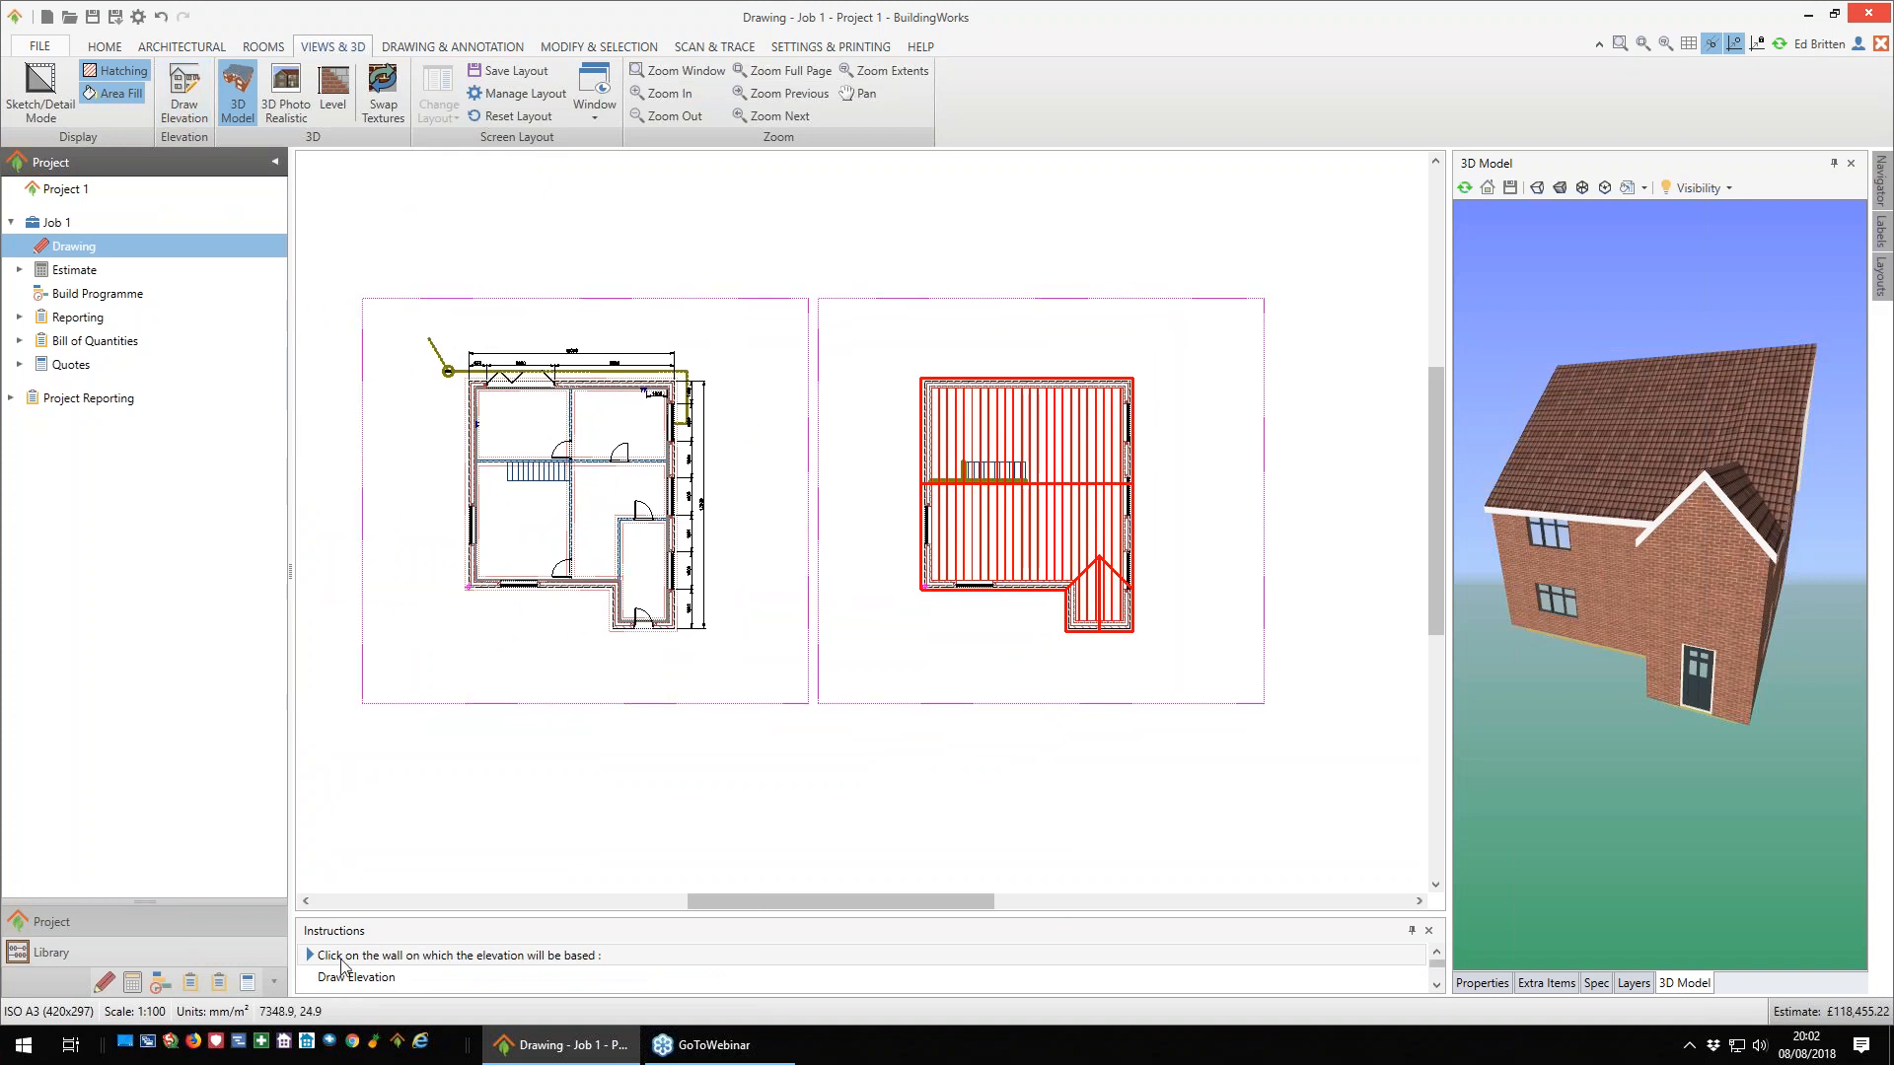
scroll(622, 654, up, 4)
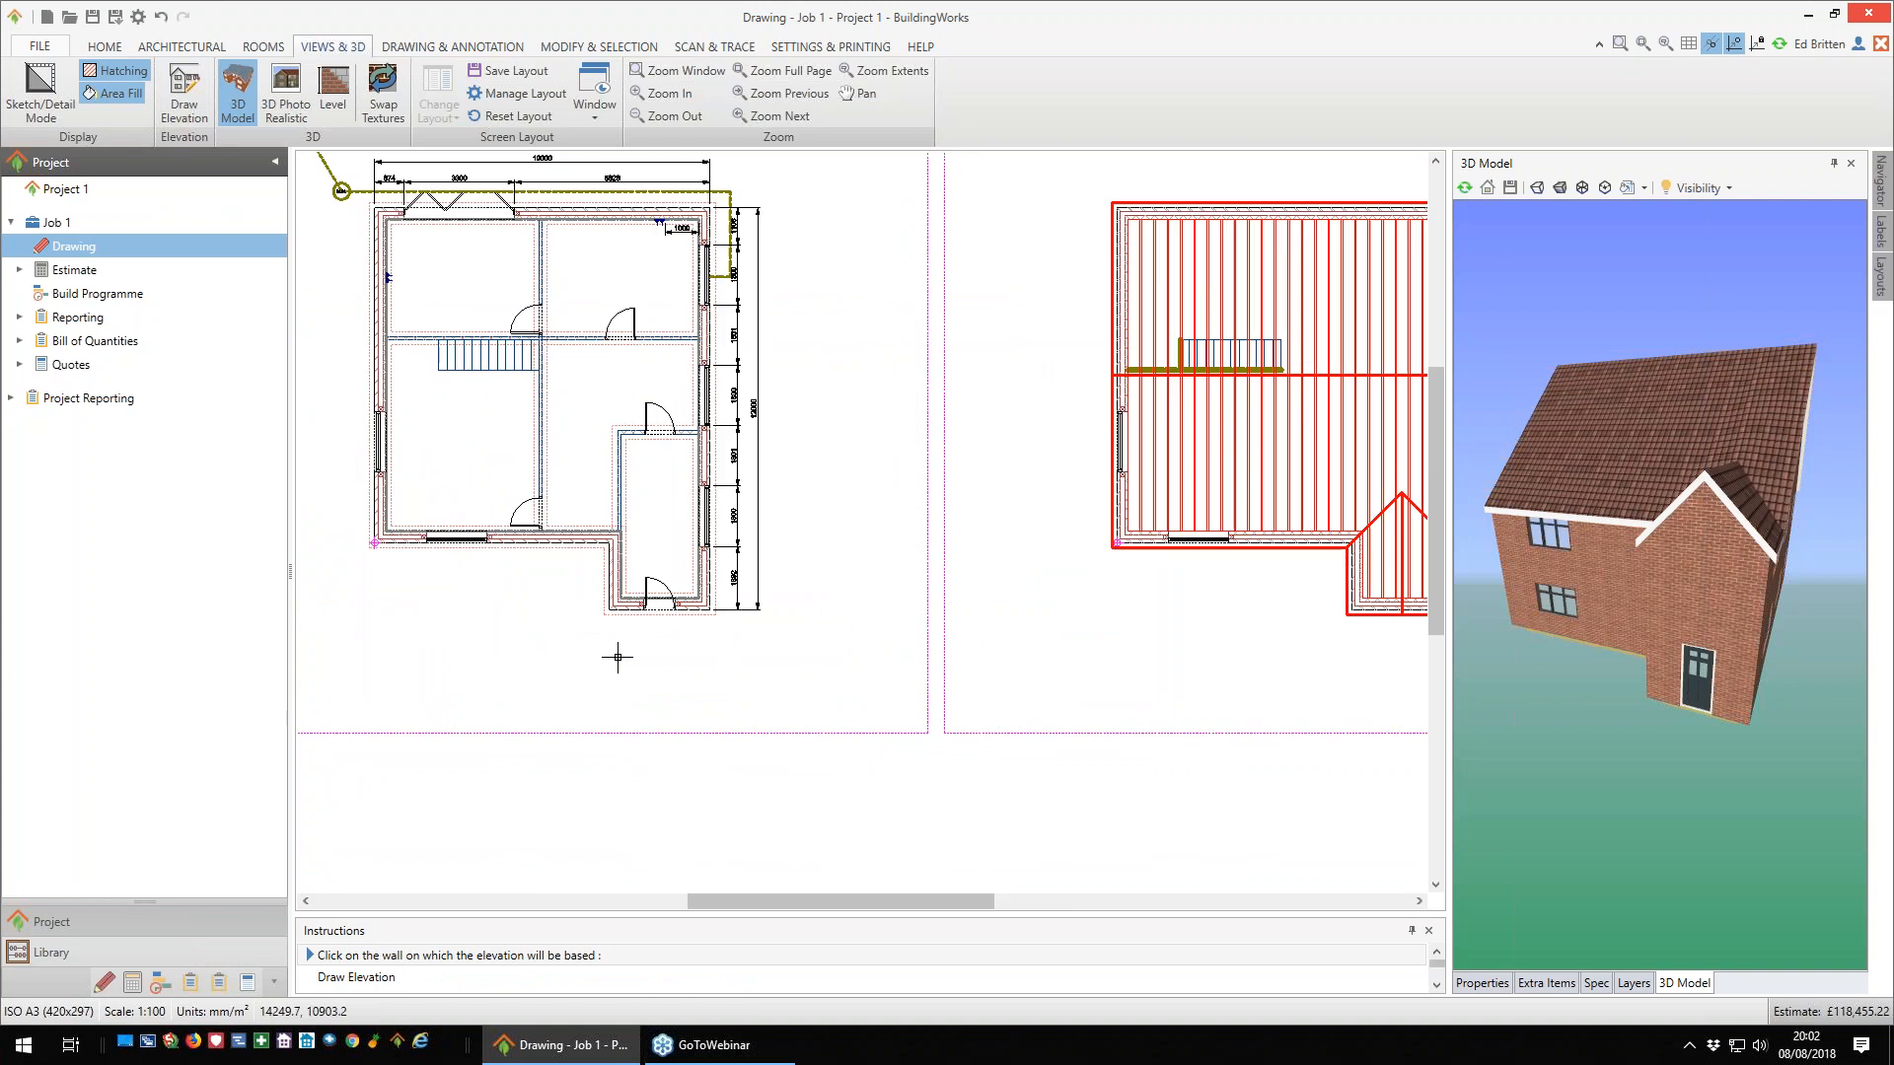
click(561, 491)
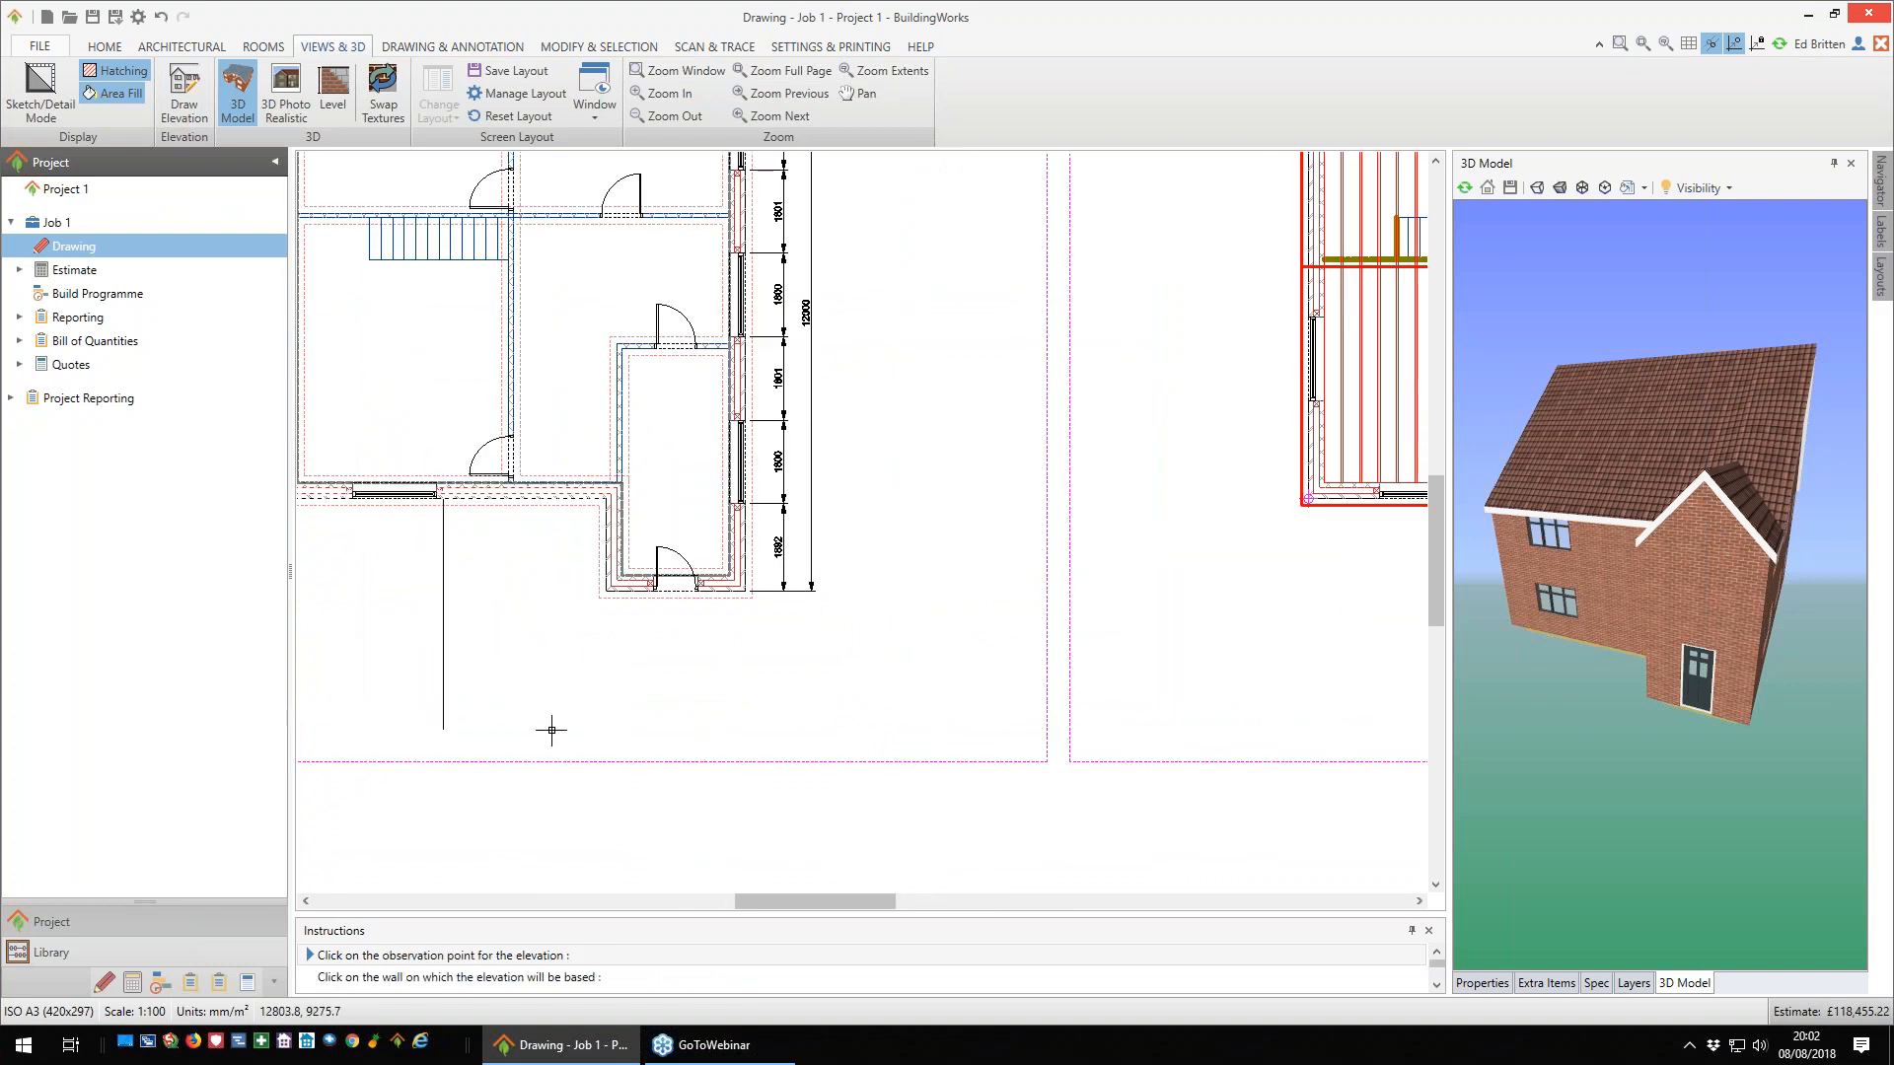
click(552, 731)
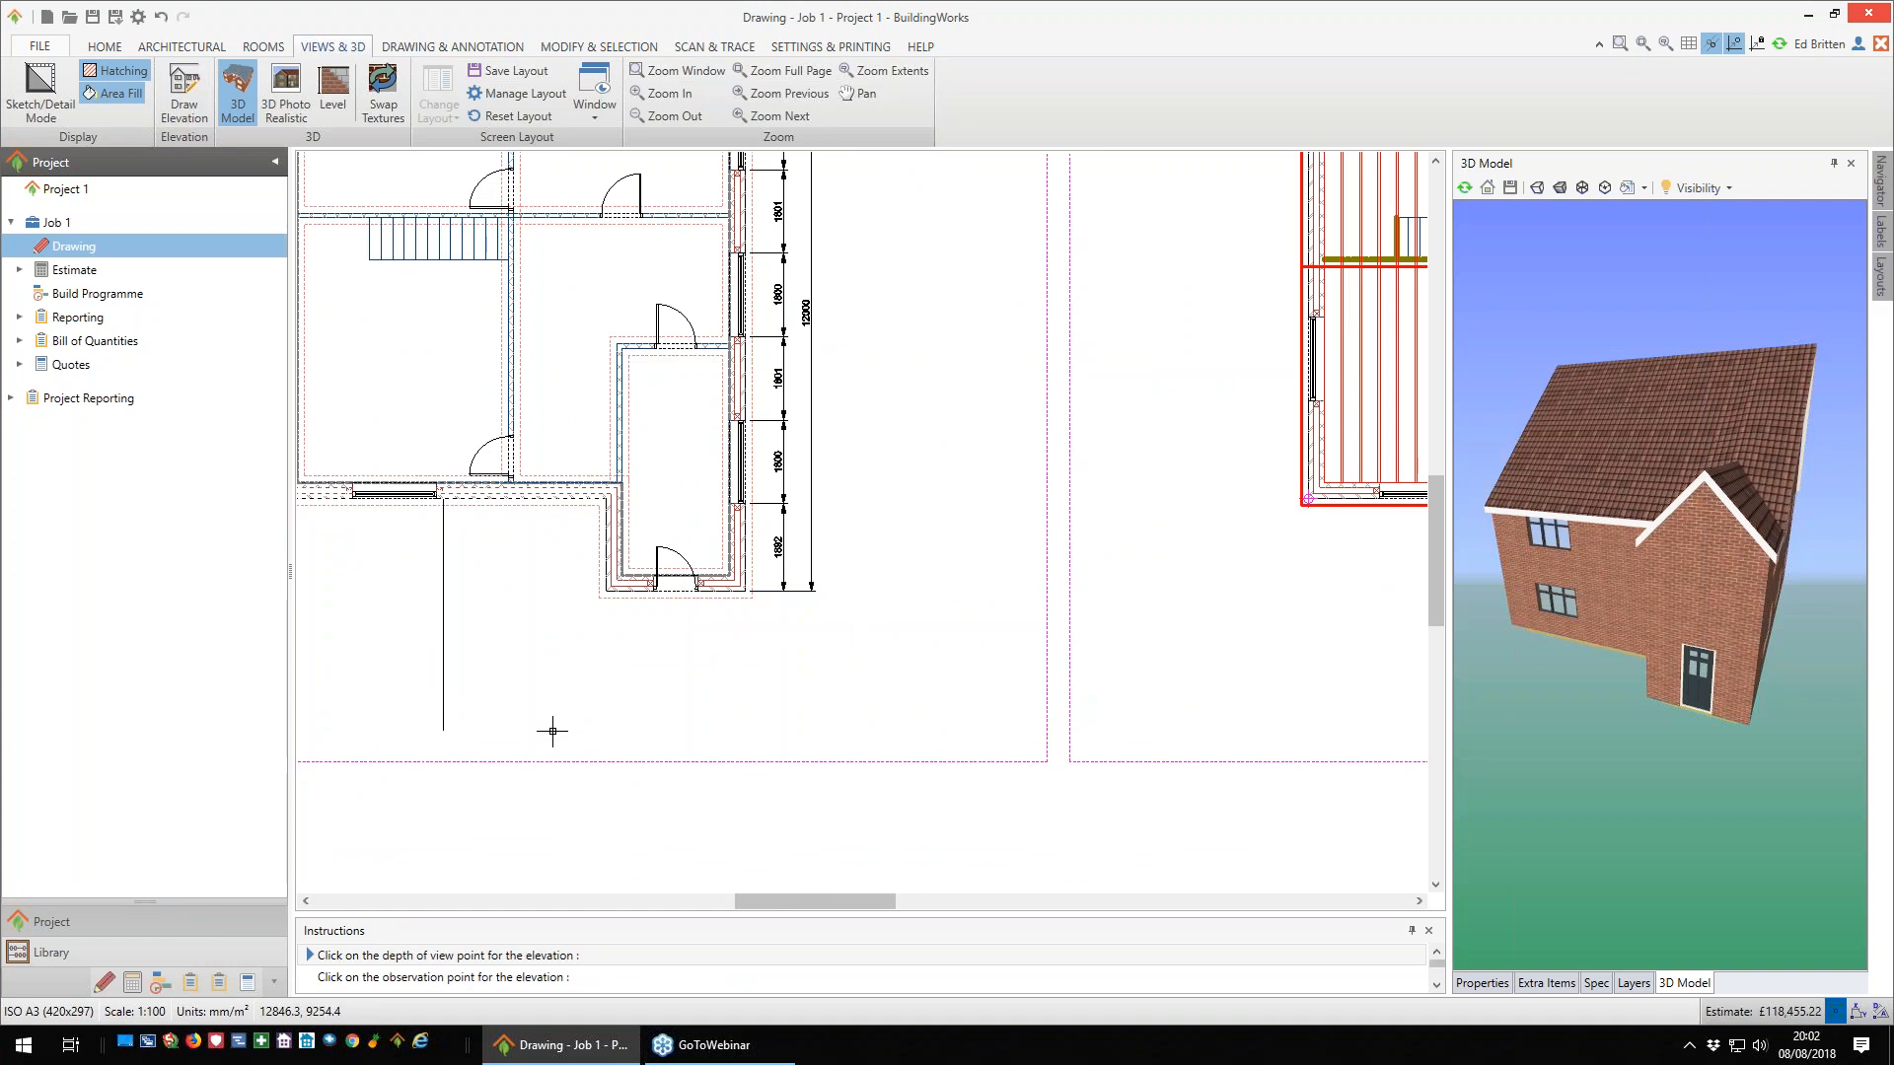
scroll(552, 731, down, 2)
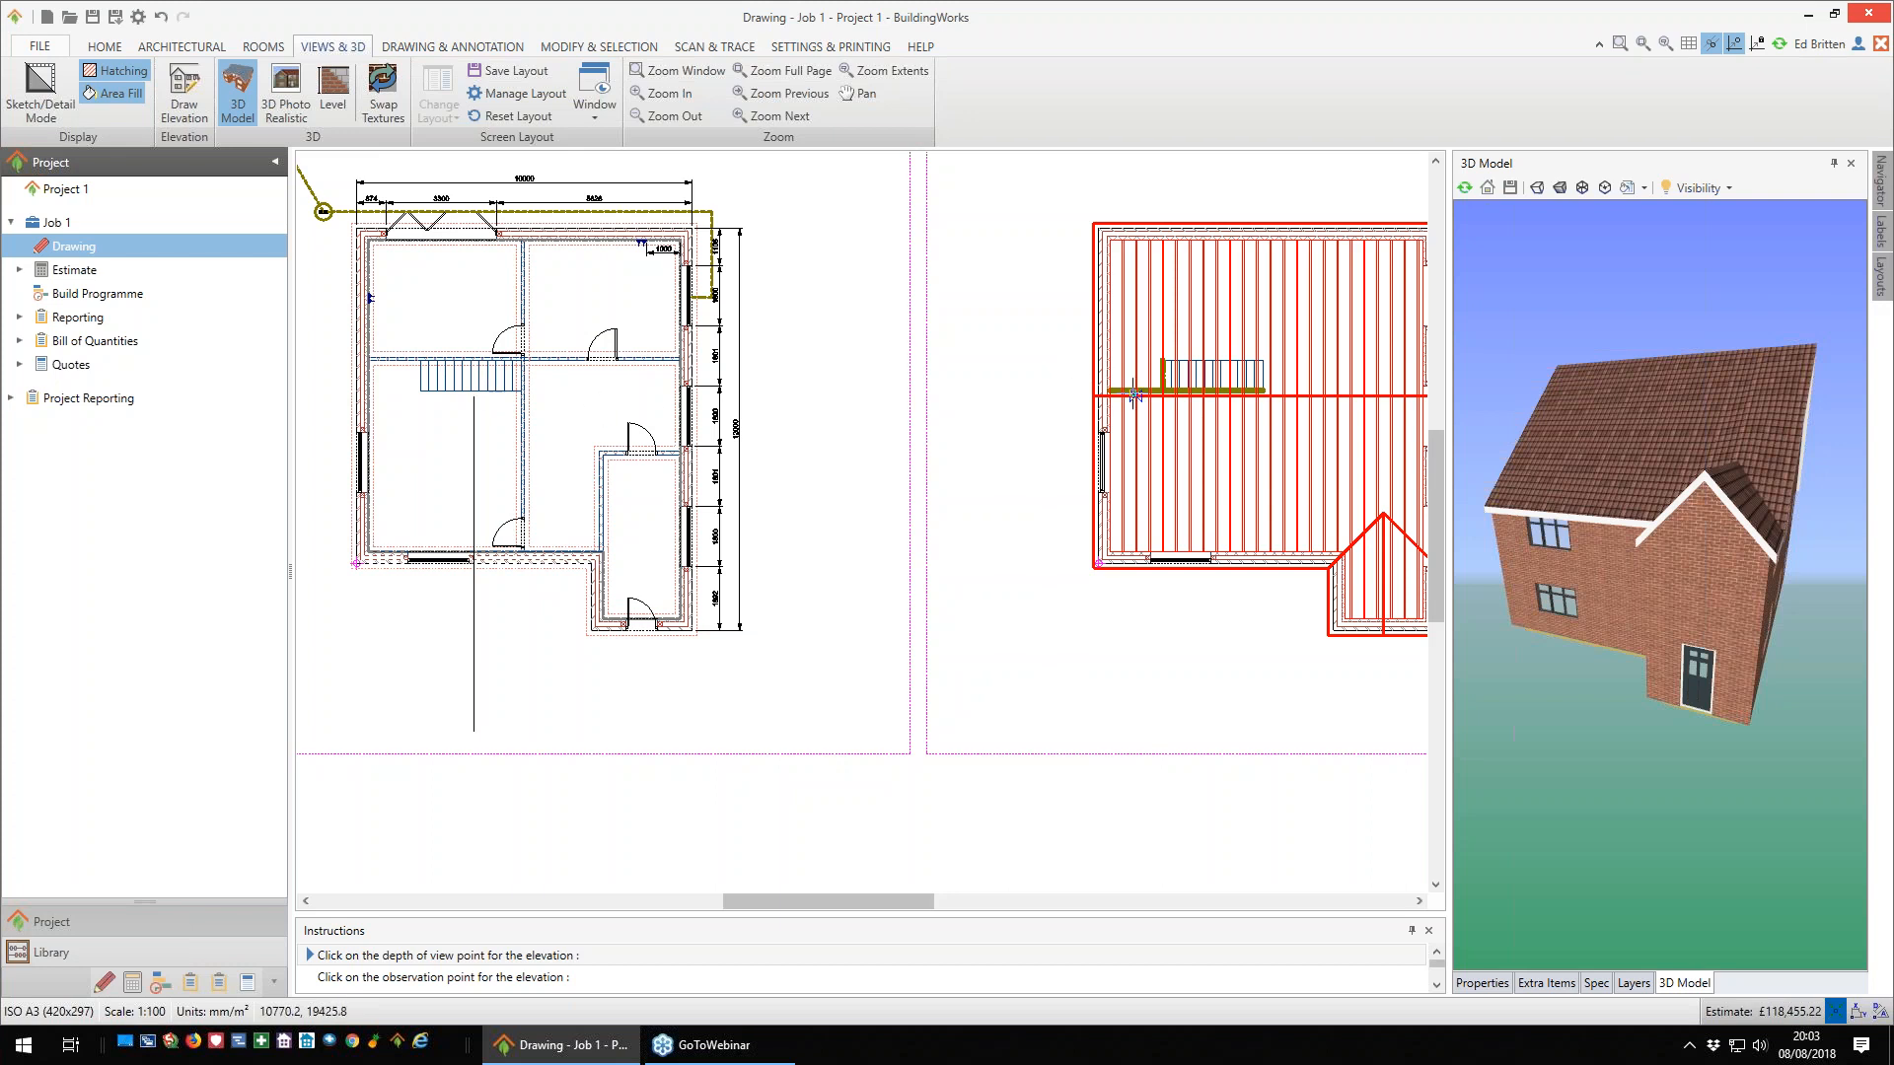
click(1055, 378)
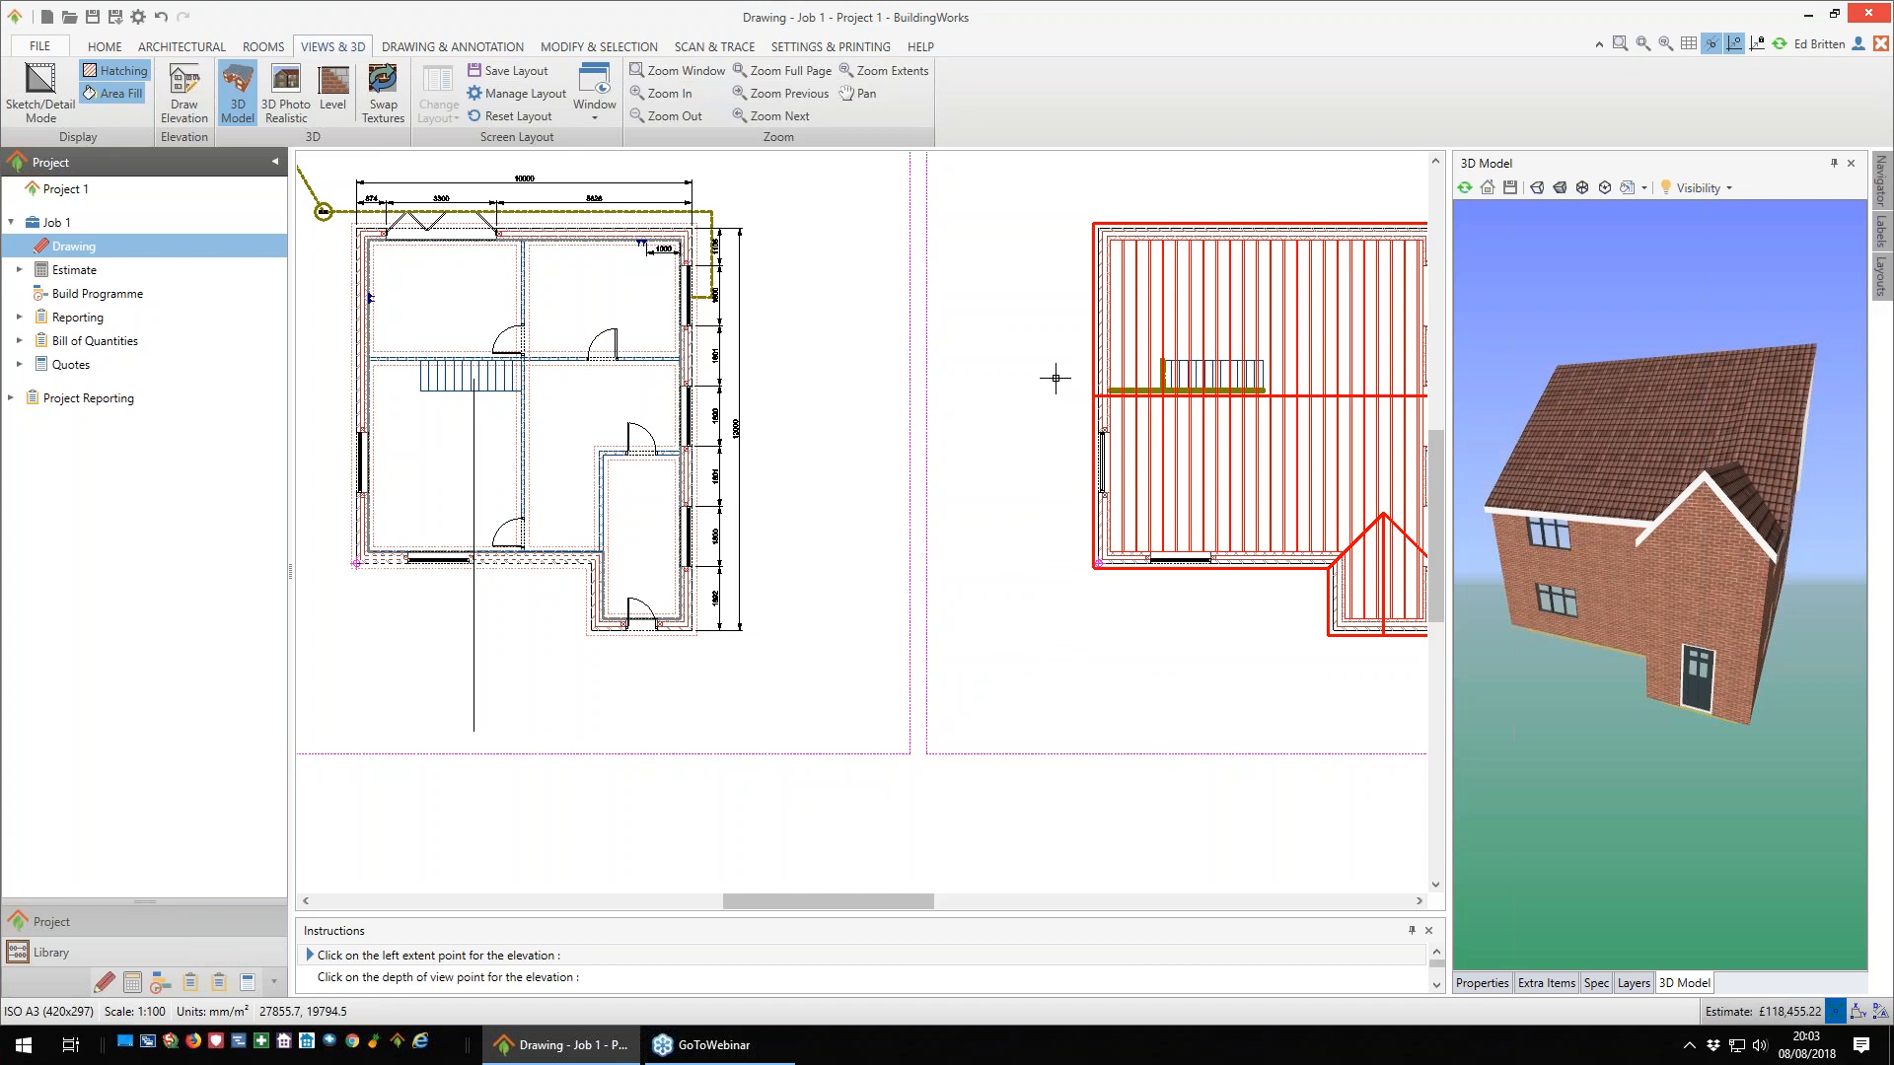
- Set the elevation's extents beyond both sides of the house, reference the front-left corner, and place it beside the first-floor plan for all levels
click(317, 663)
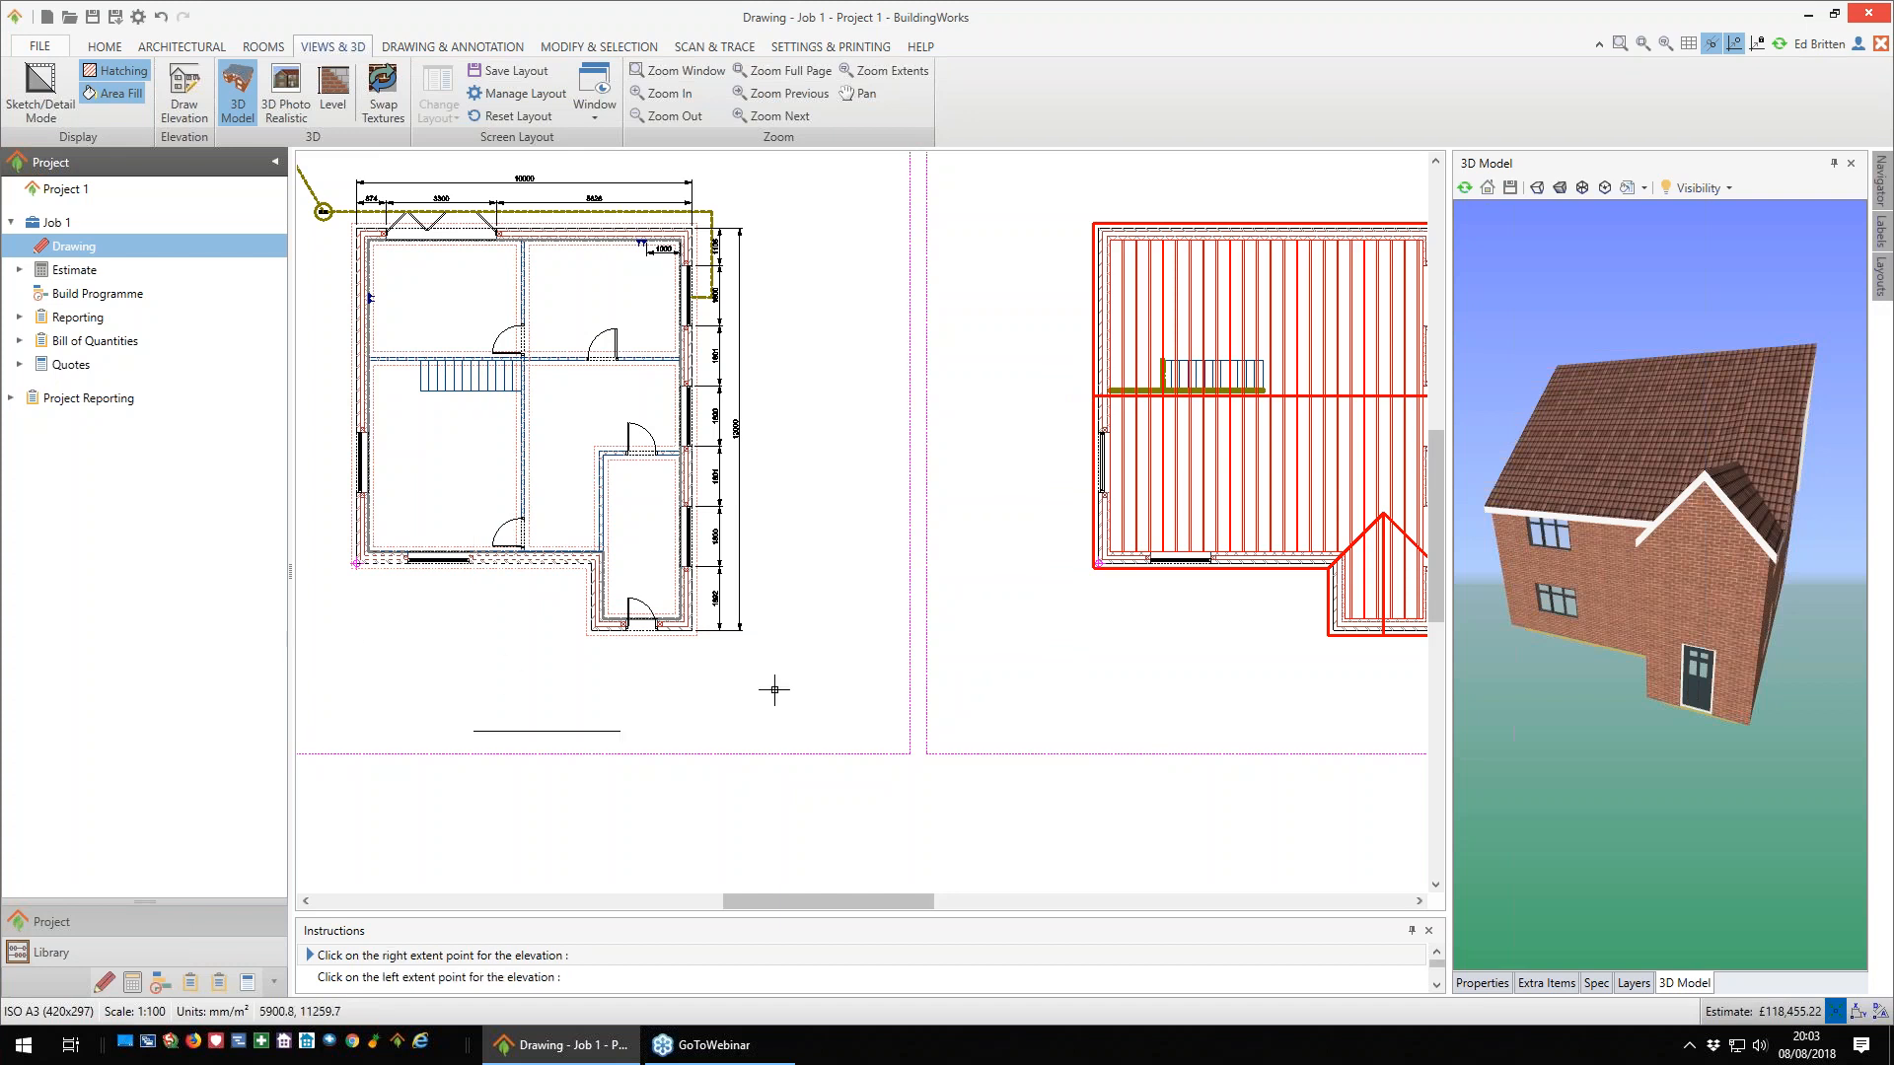
click(845, 691)
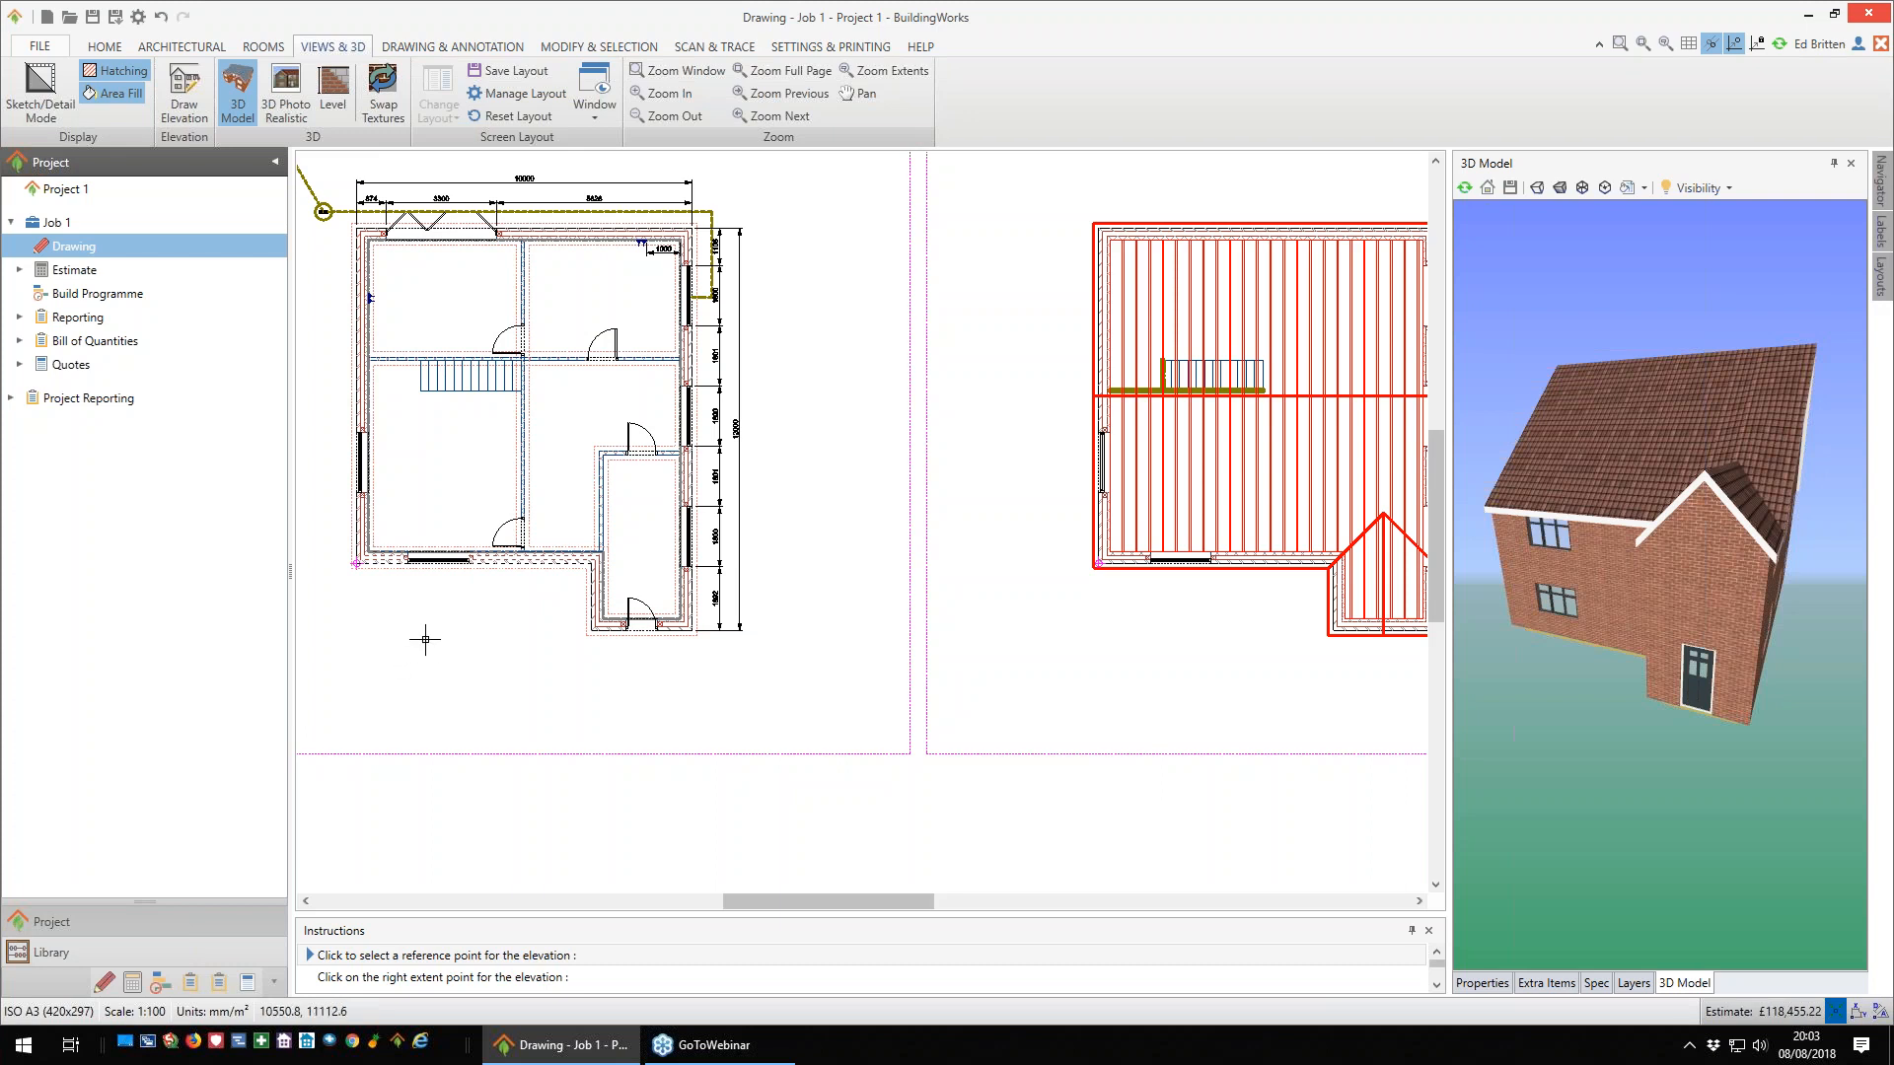
click(356, 563)
scroll(356, 567, down, 4)
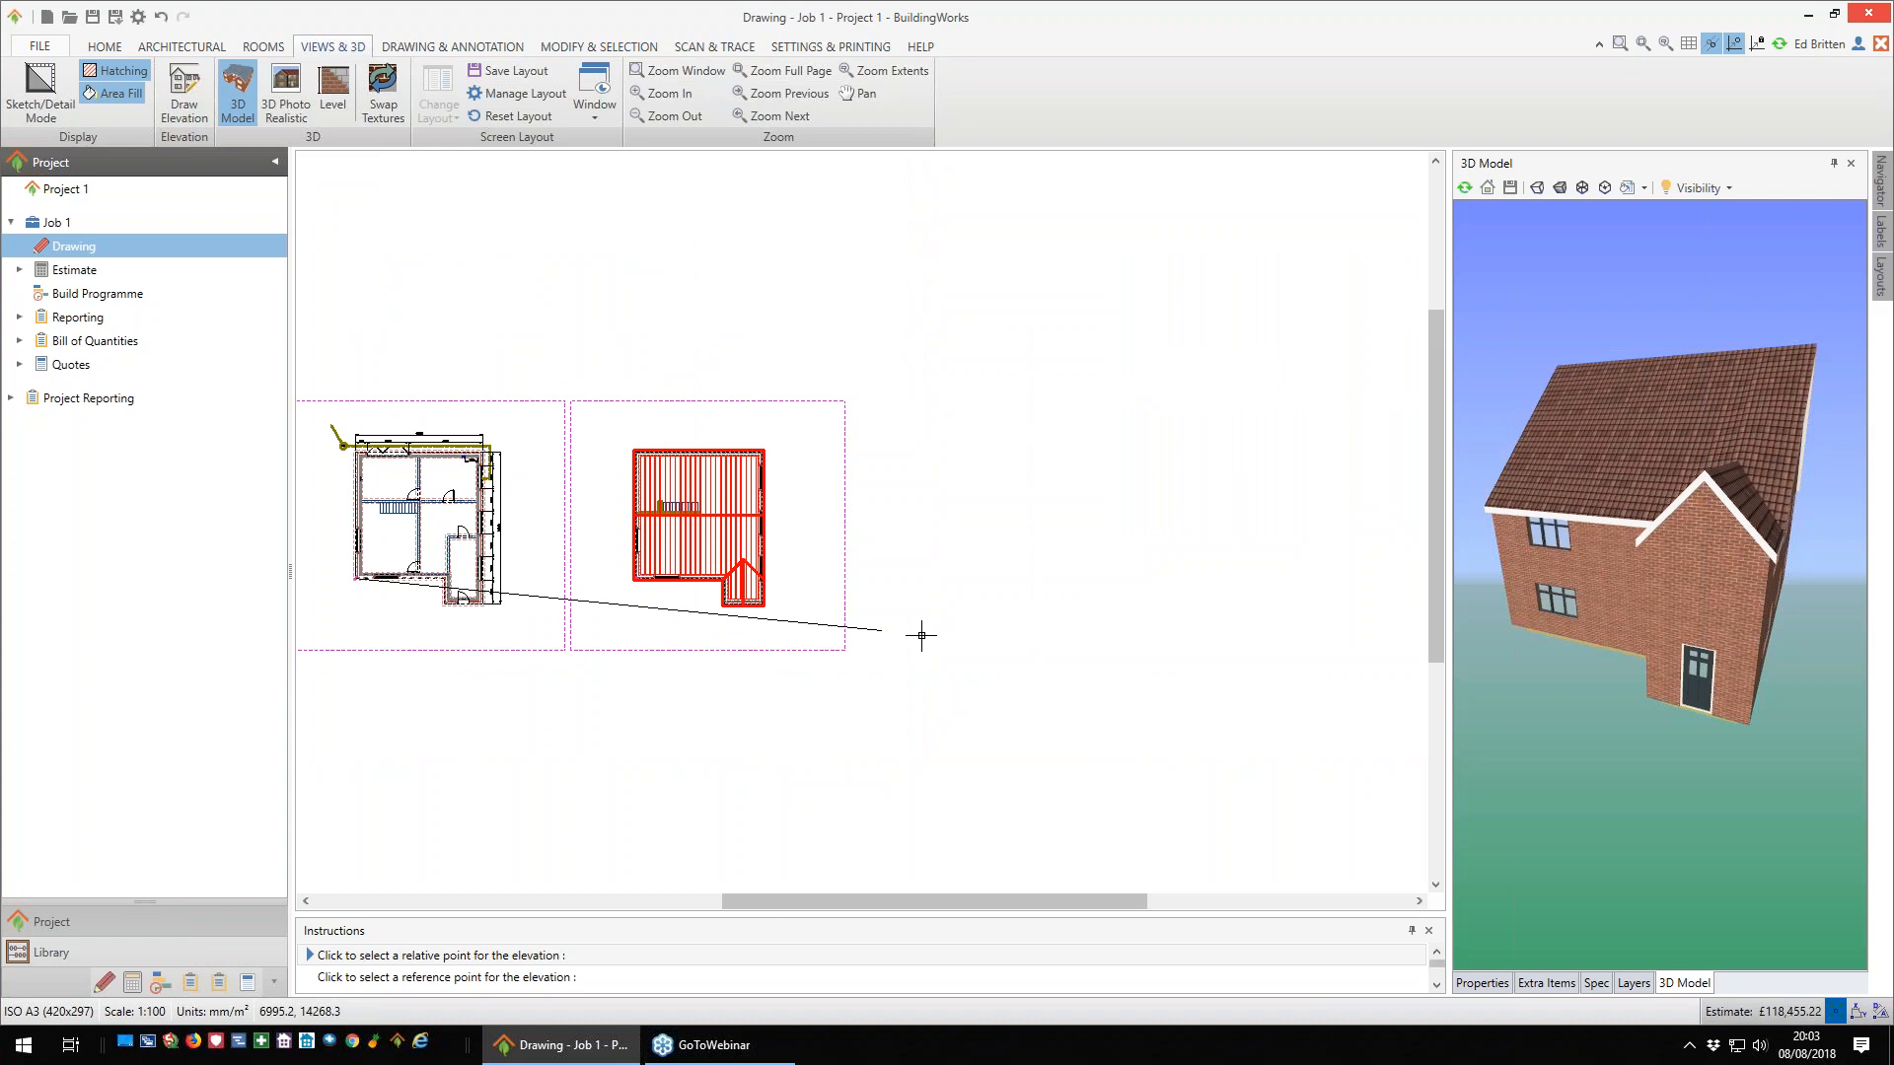
click(1026, 570)
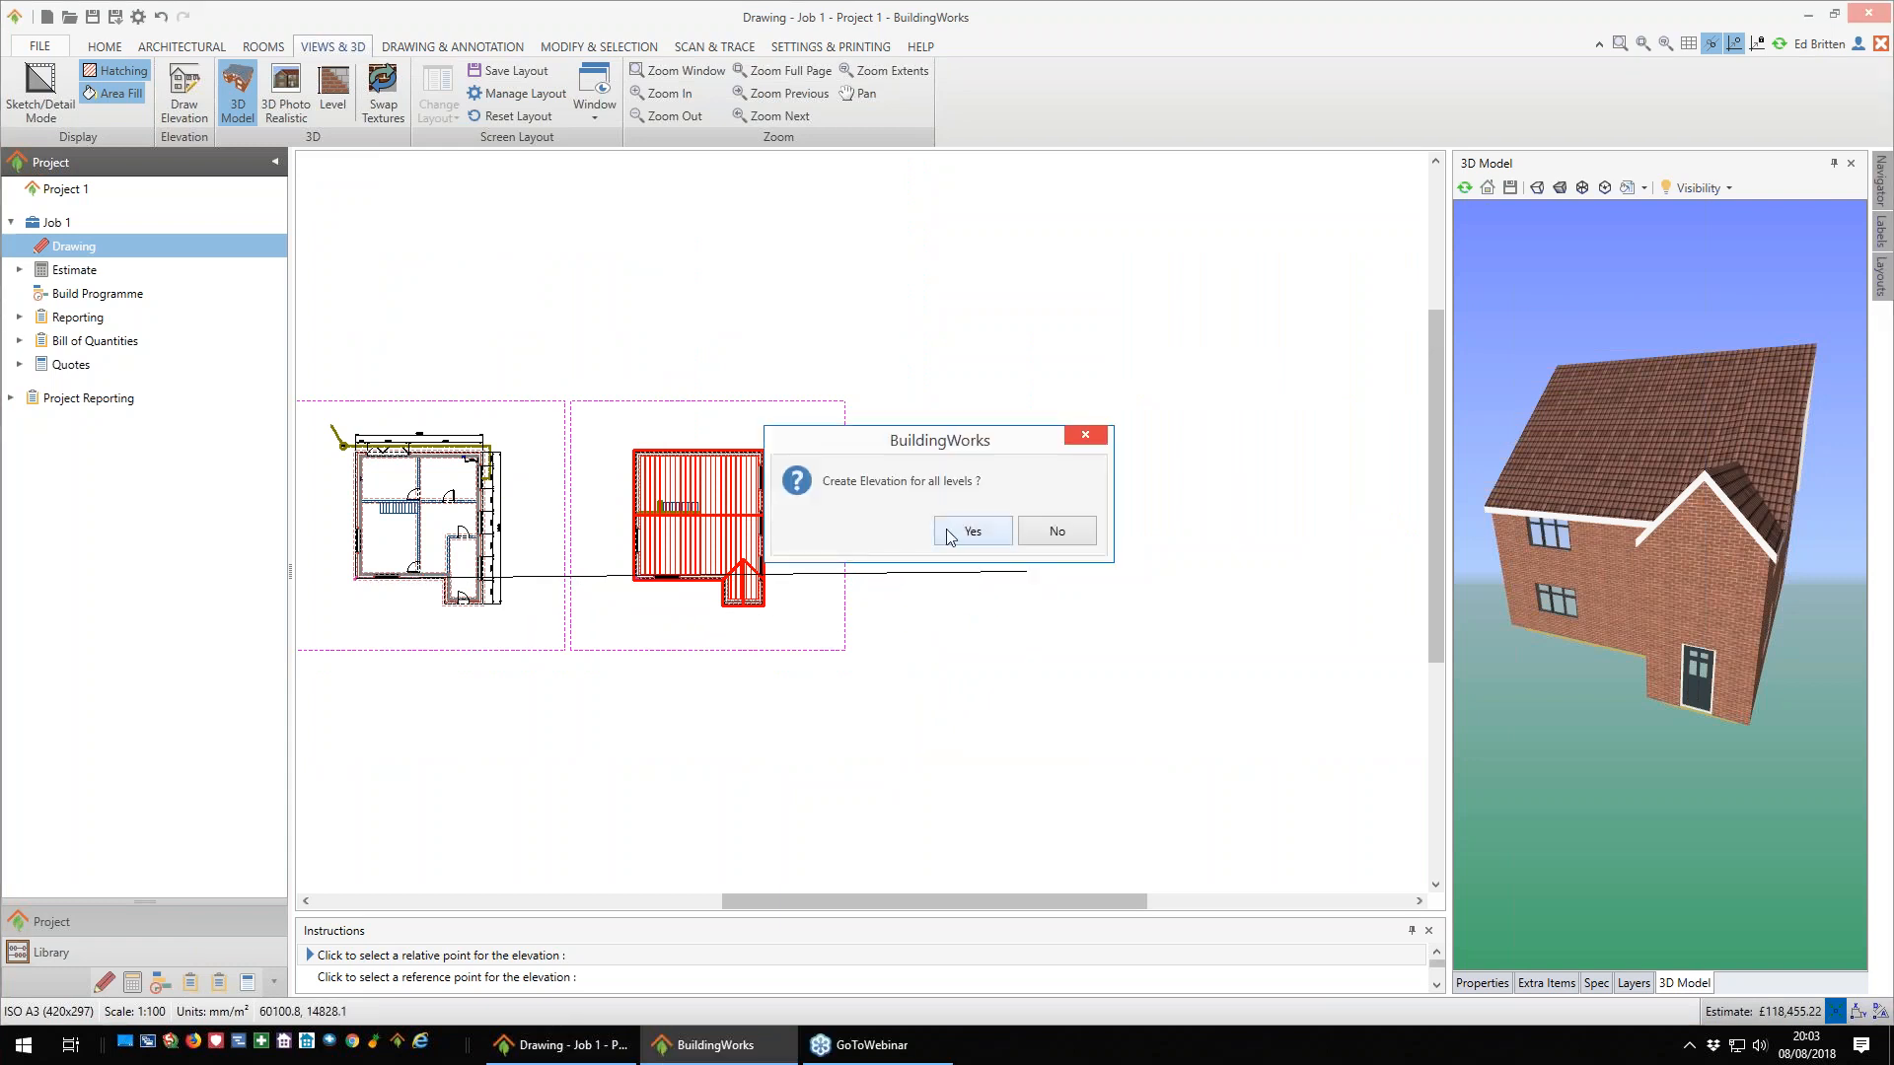
click(967, 533)
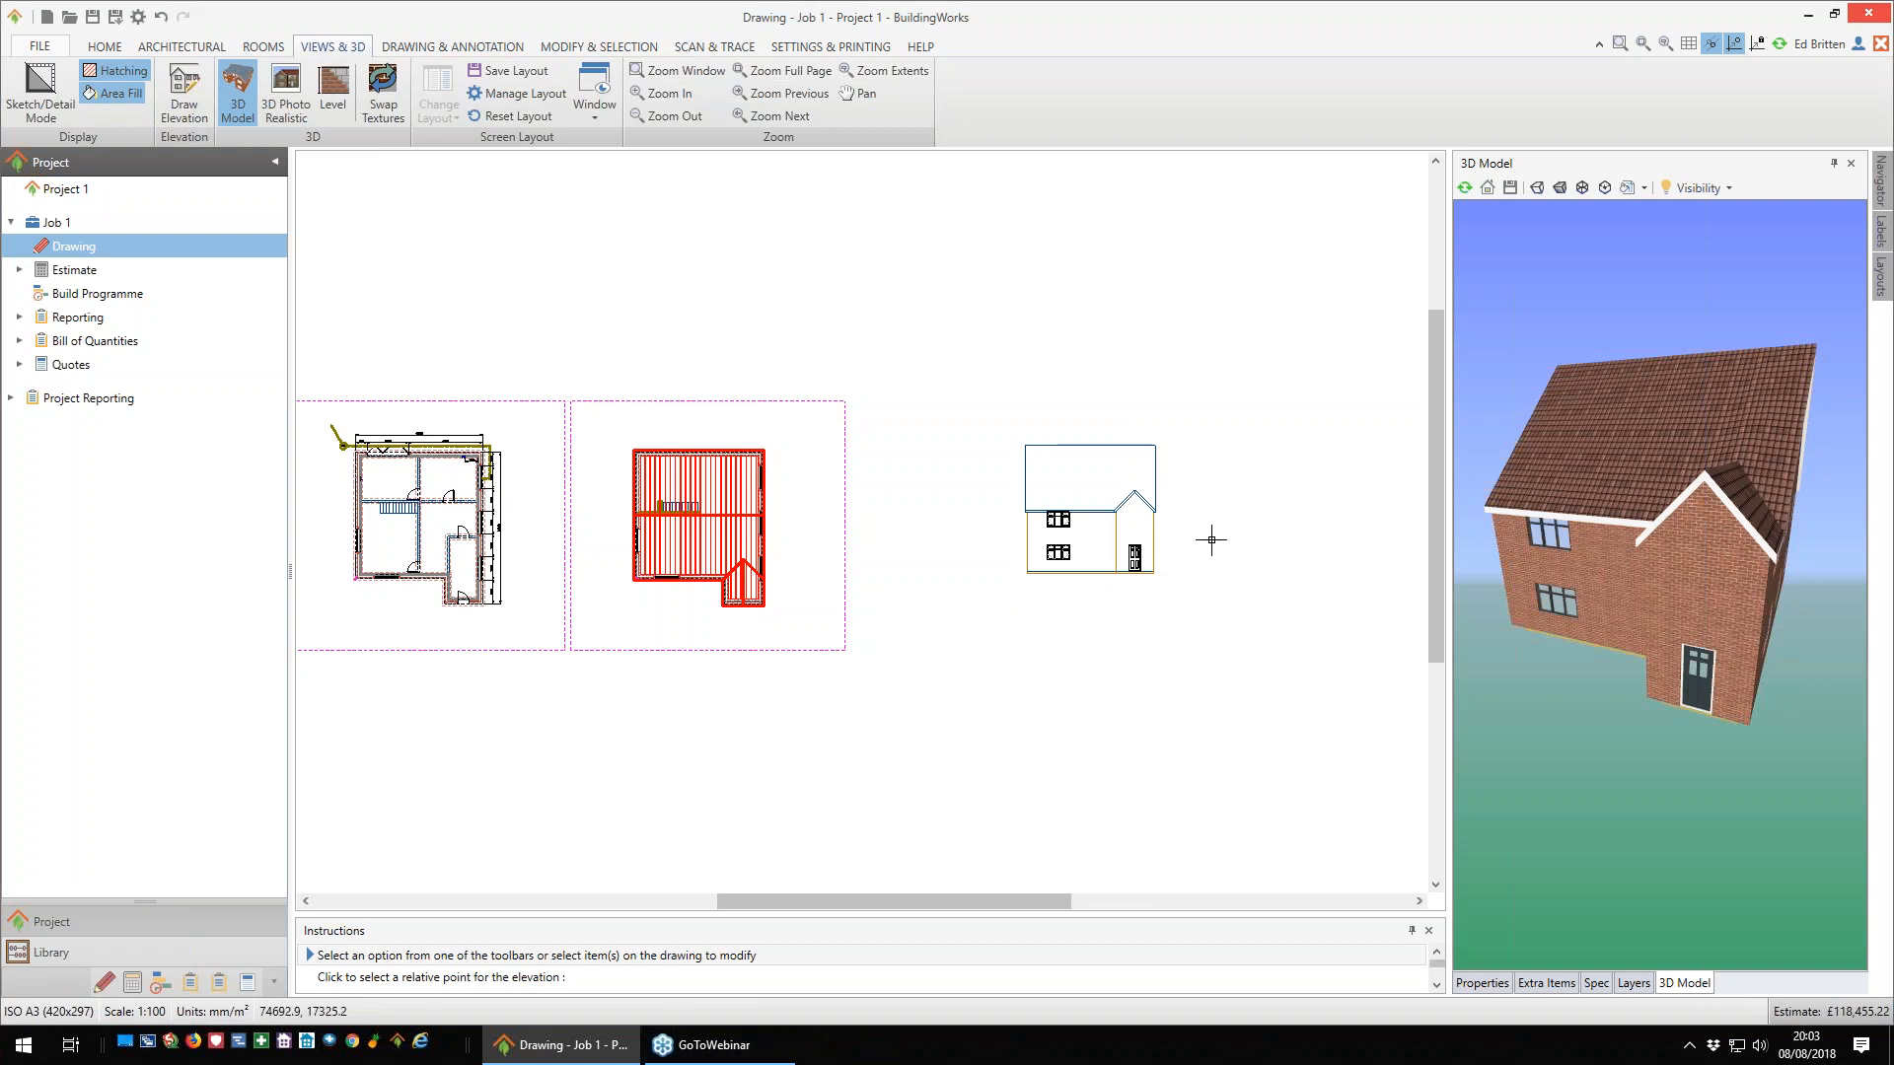
click(1100, 575)
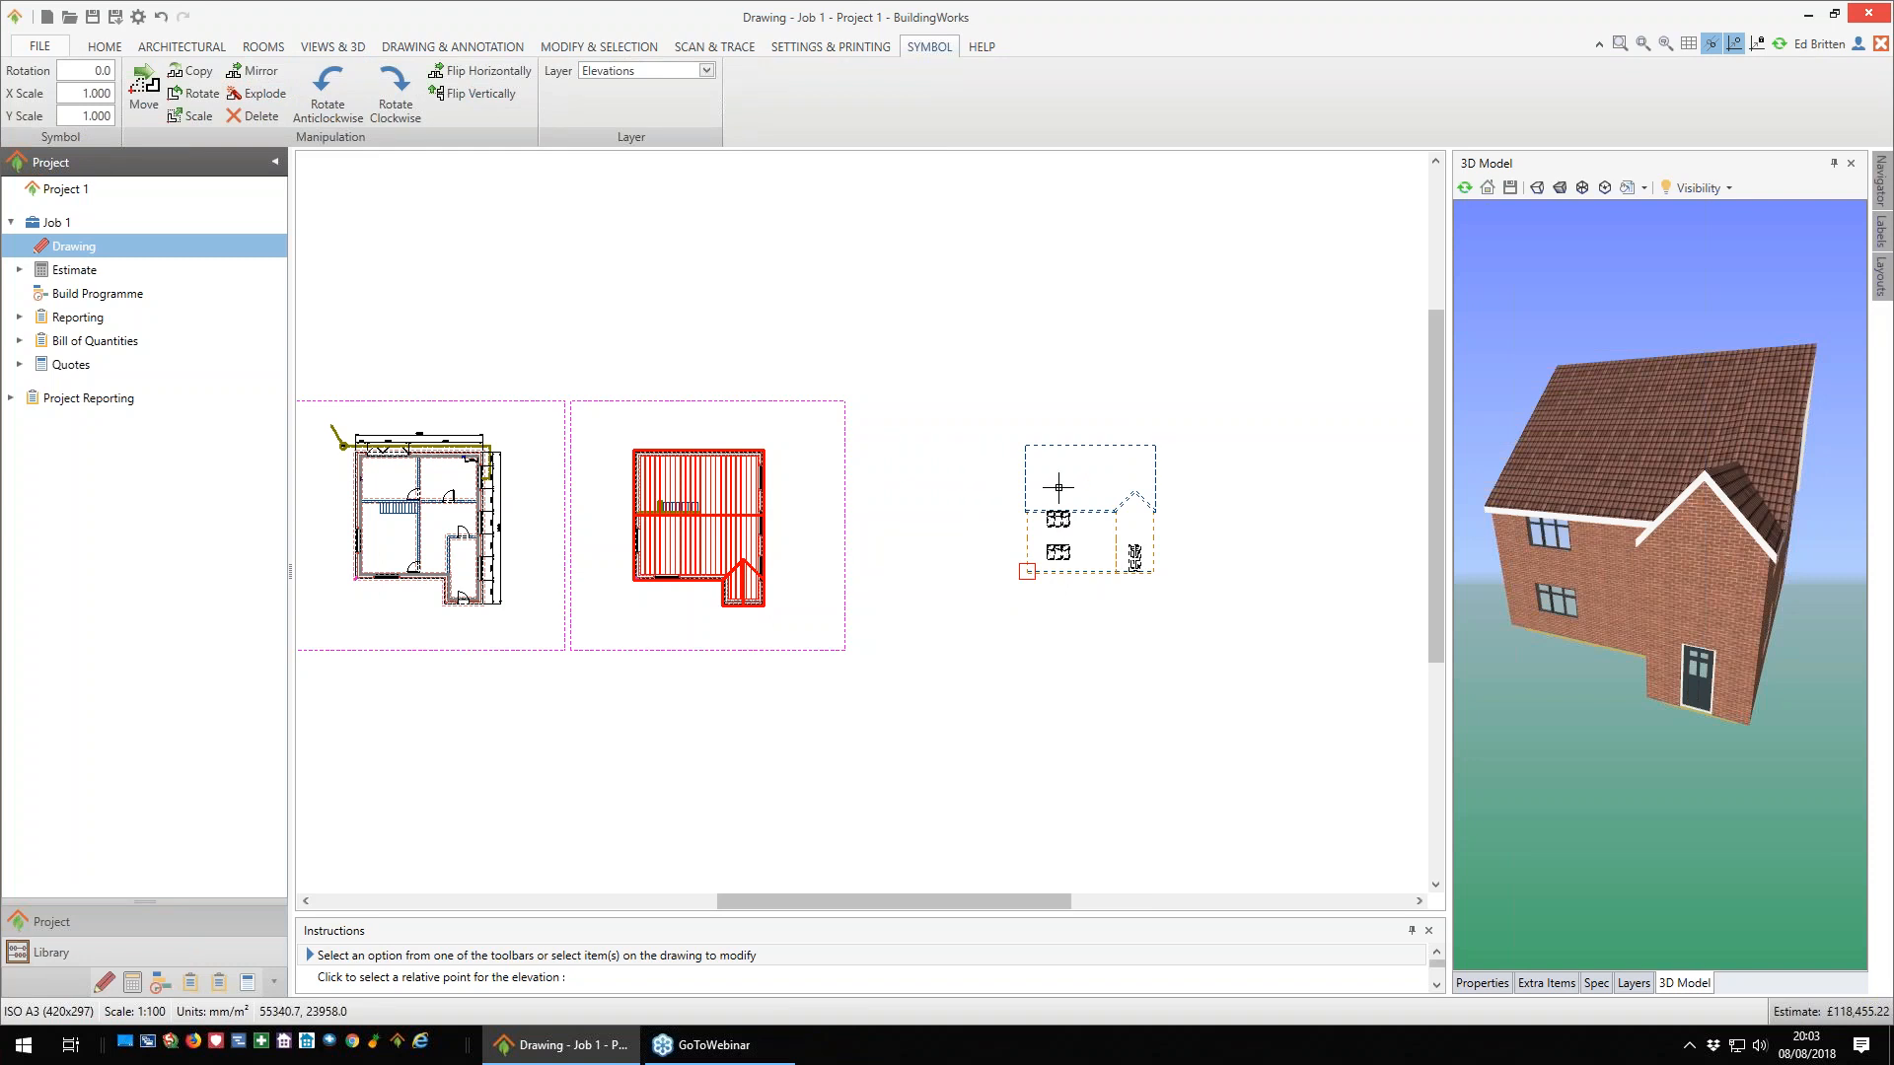
scroll(1031, 484, down, 1)
click(183, 51)
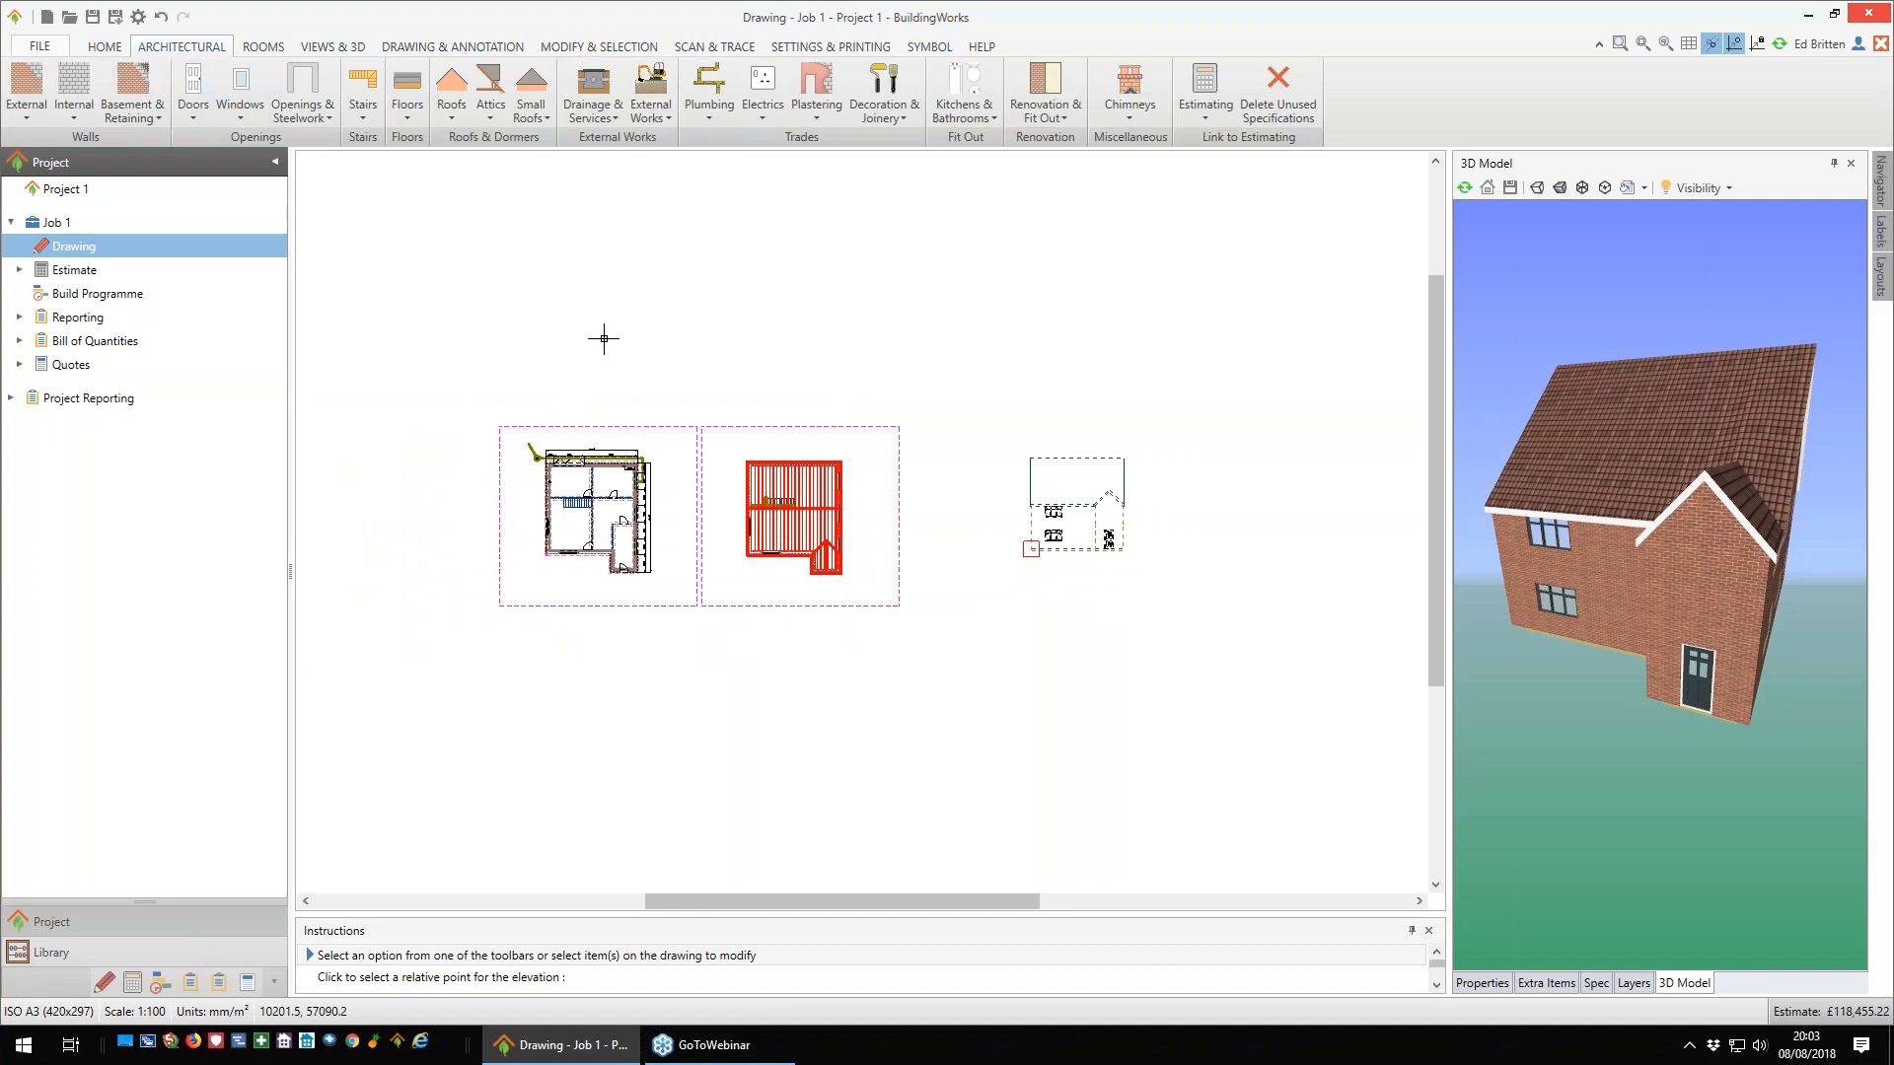
key(Escape)
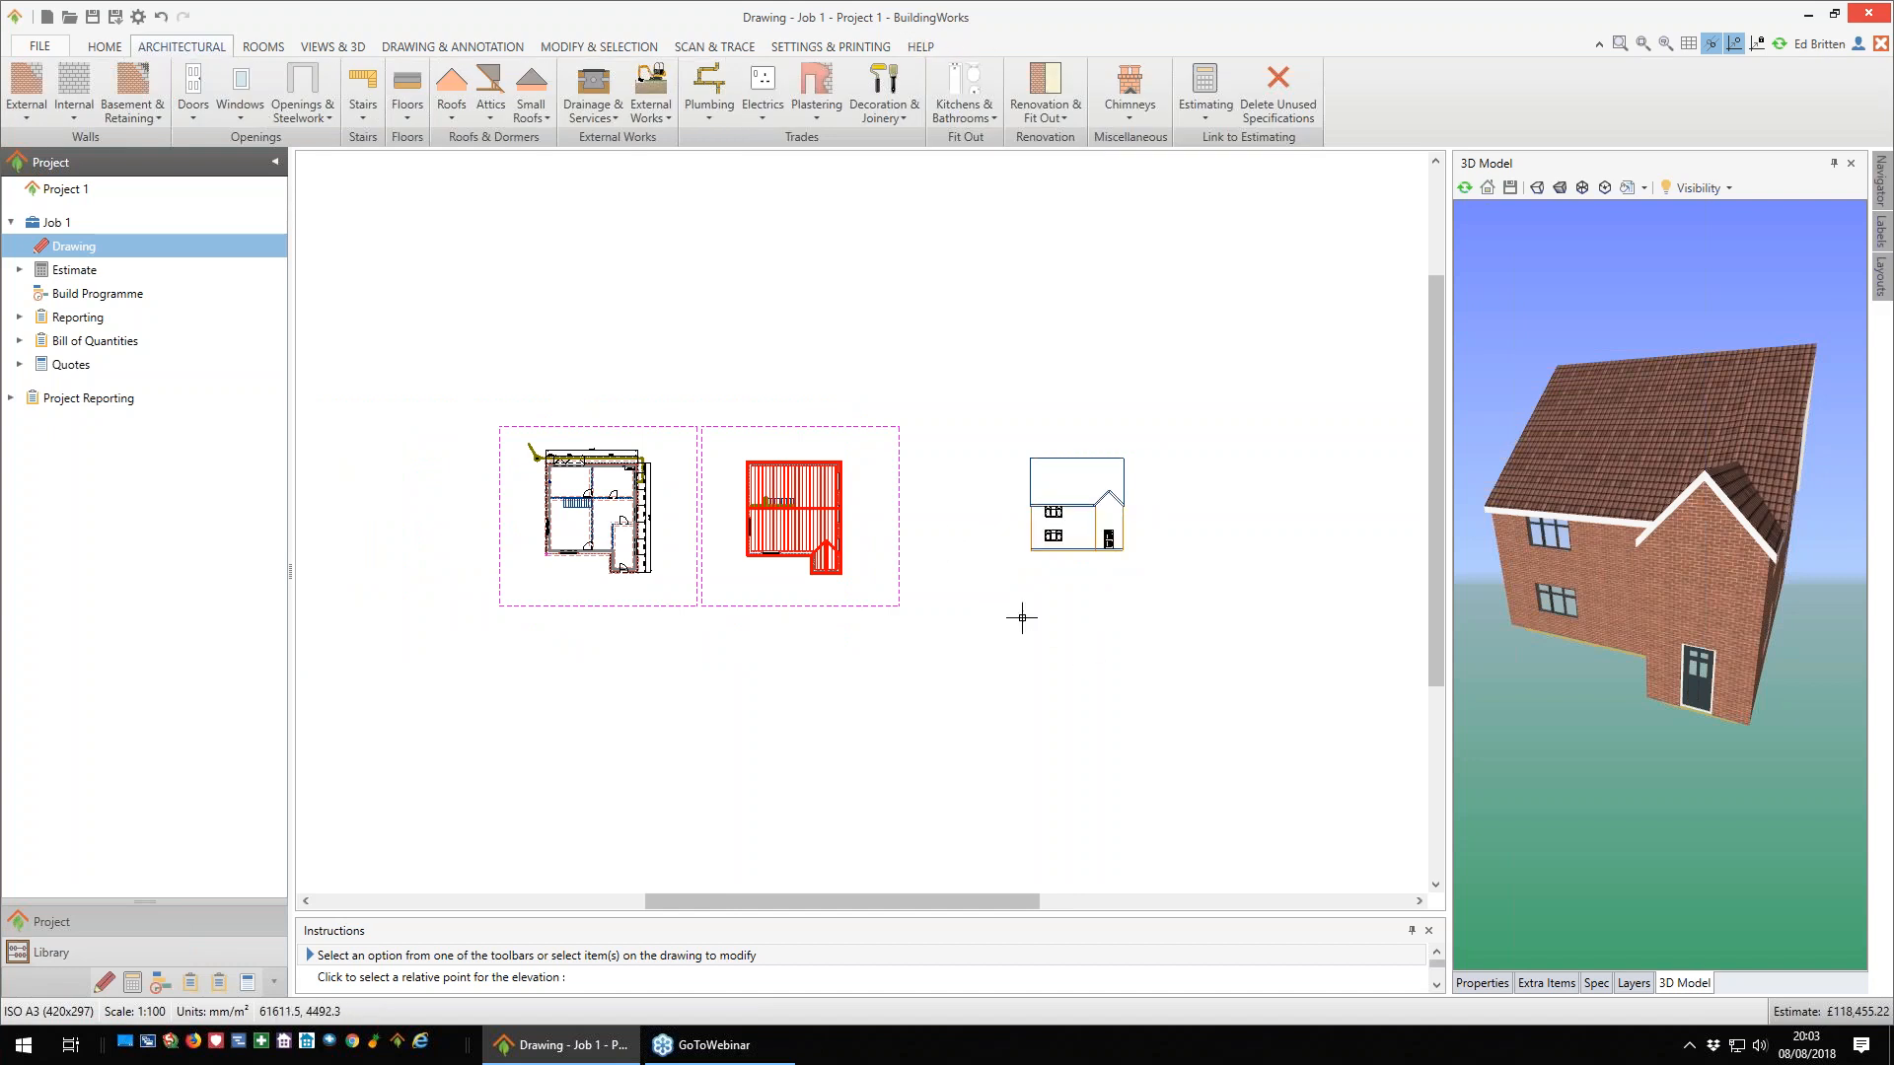
scroll(957, 599, down, 1)
scroll(963, 593, up, 1)
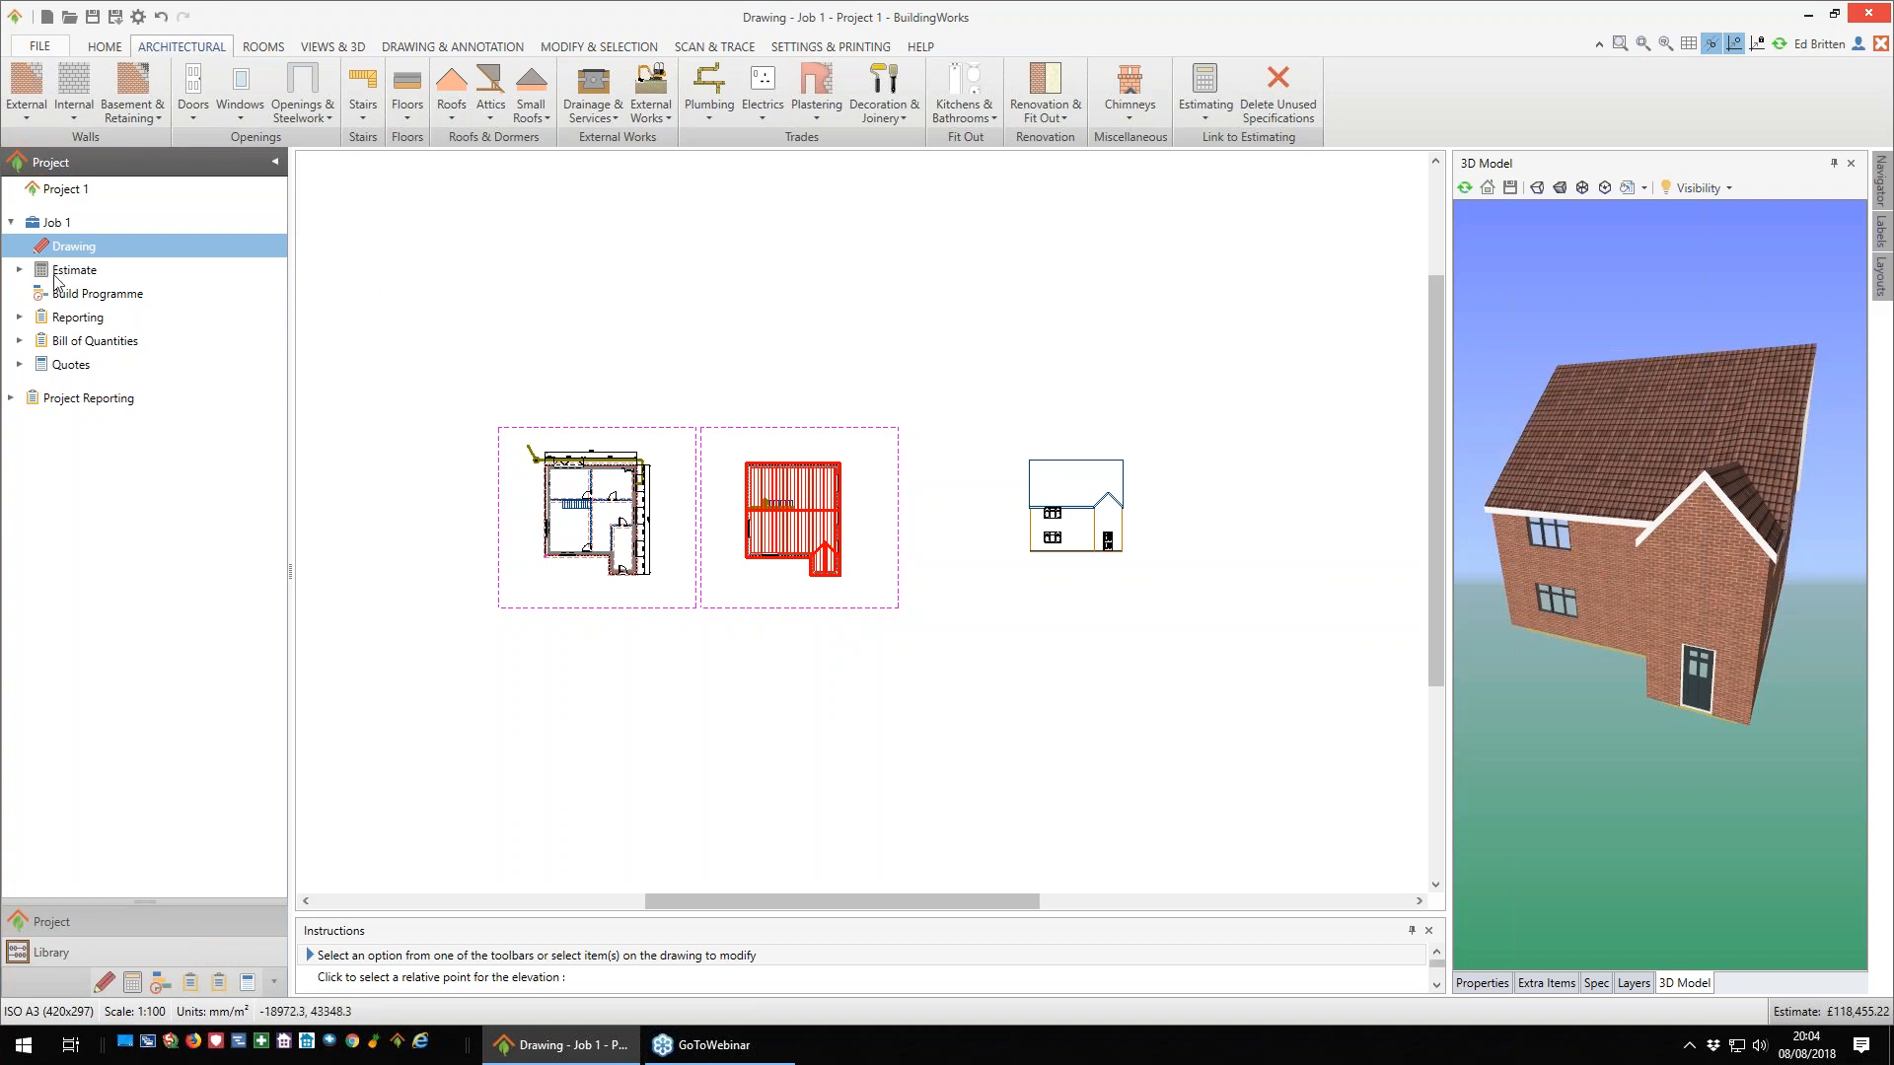
- Look through the external wall components in the job's estimate and open the estimate dashboard
click(20, 270)
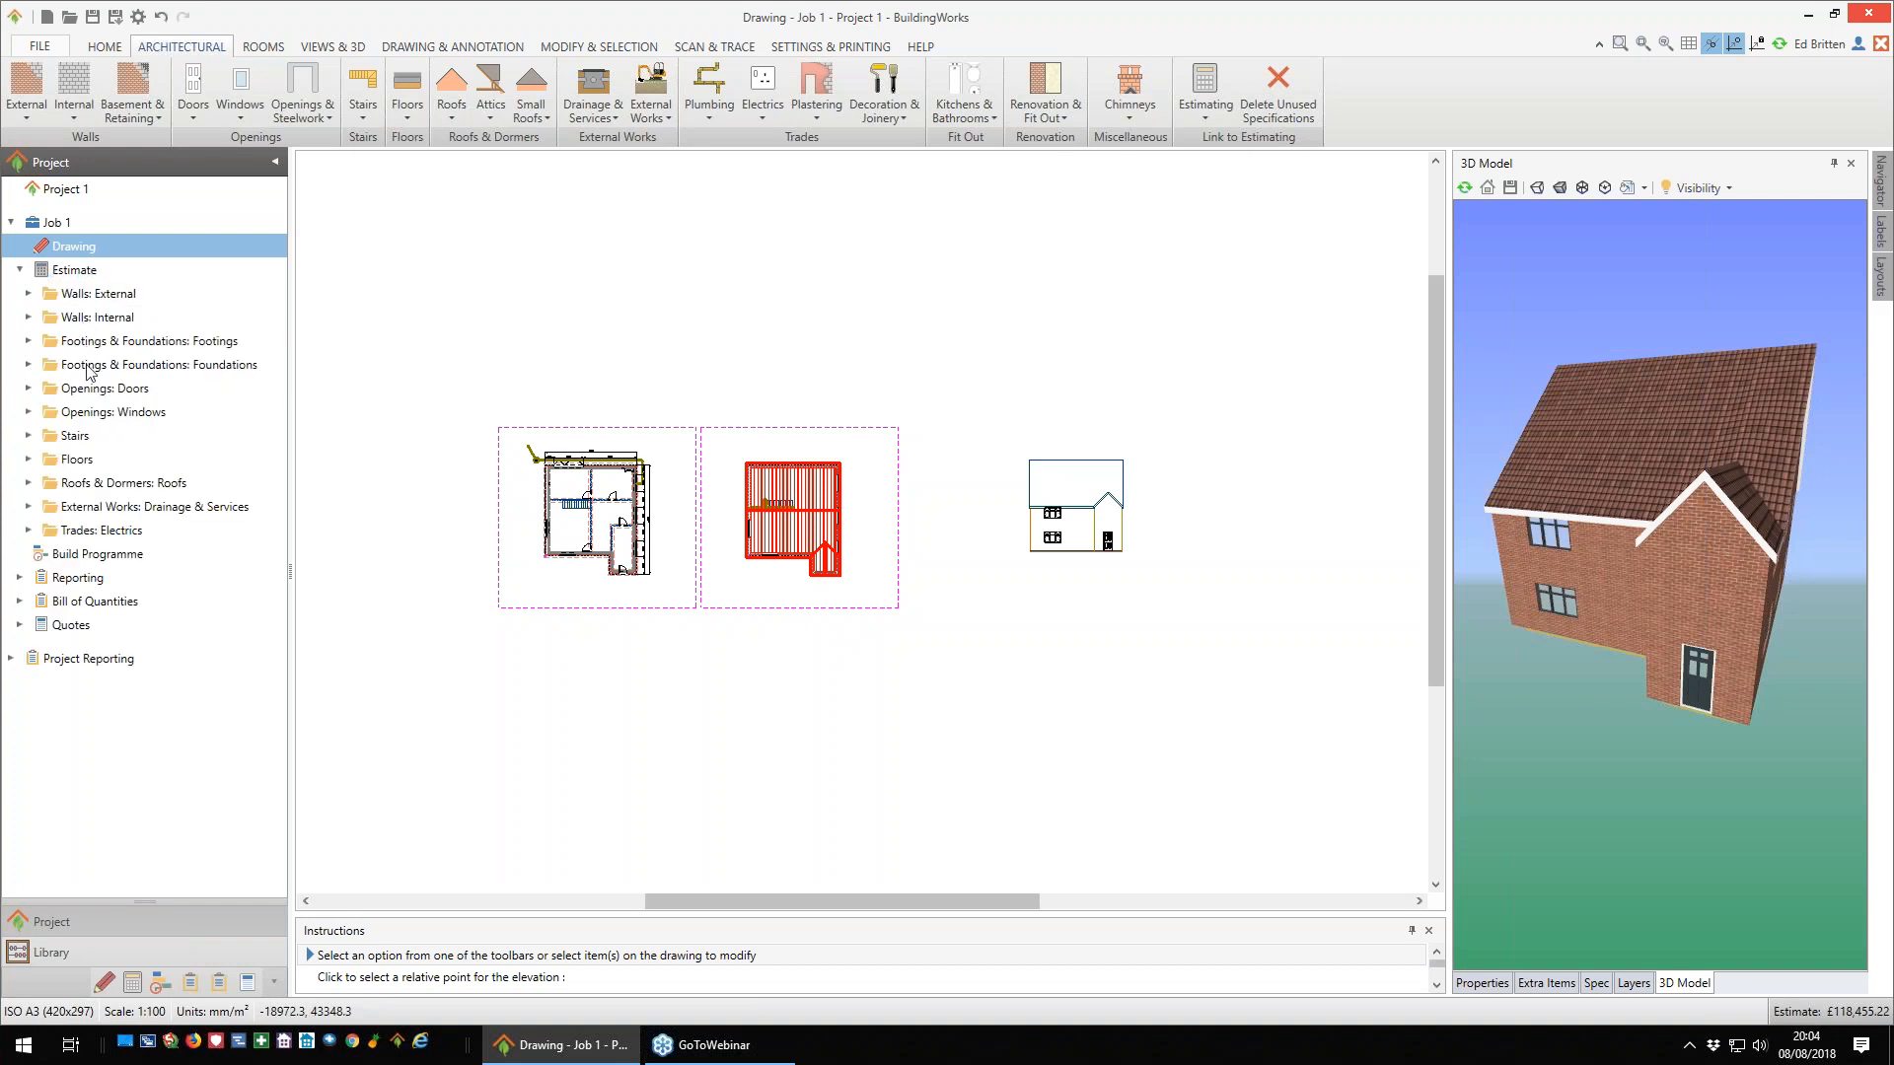
click(28, 294)
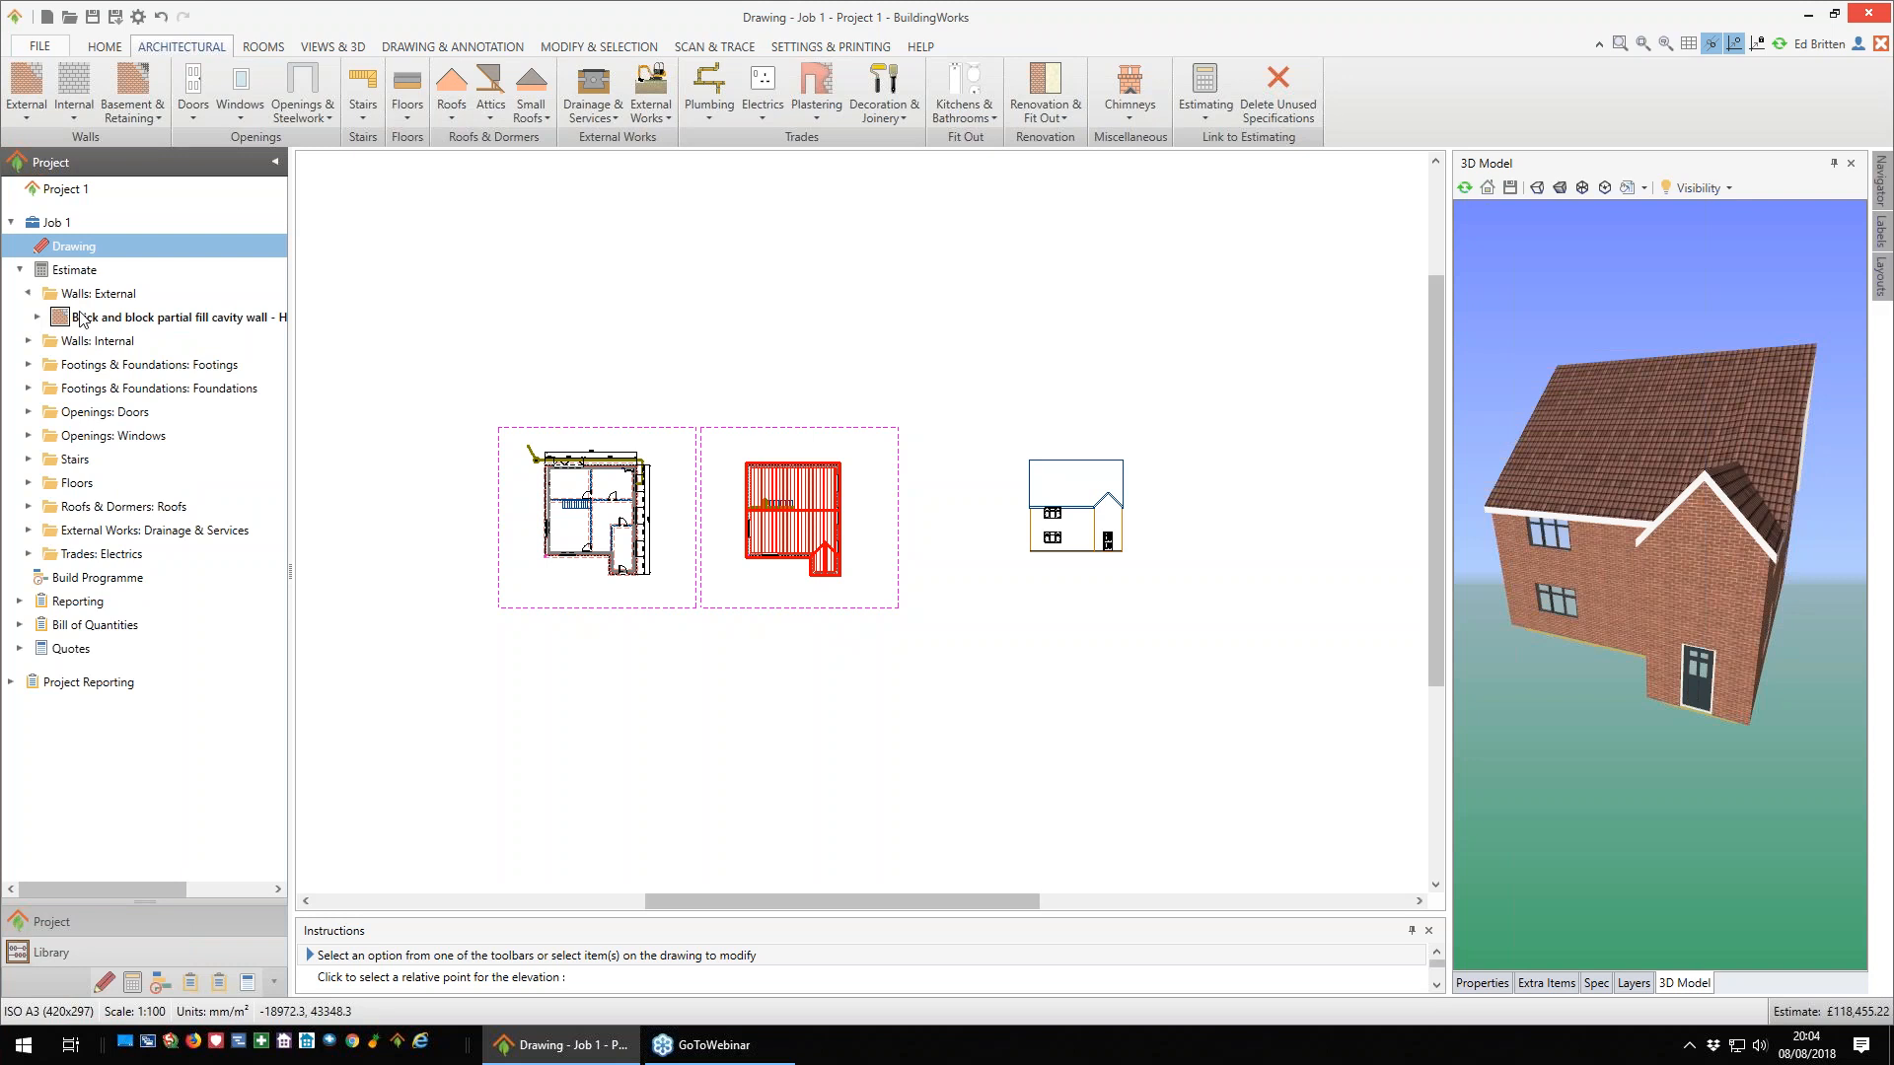
click(39, 317)
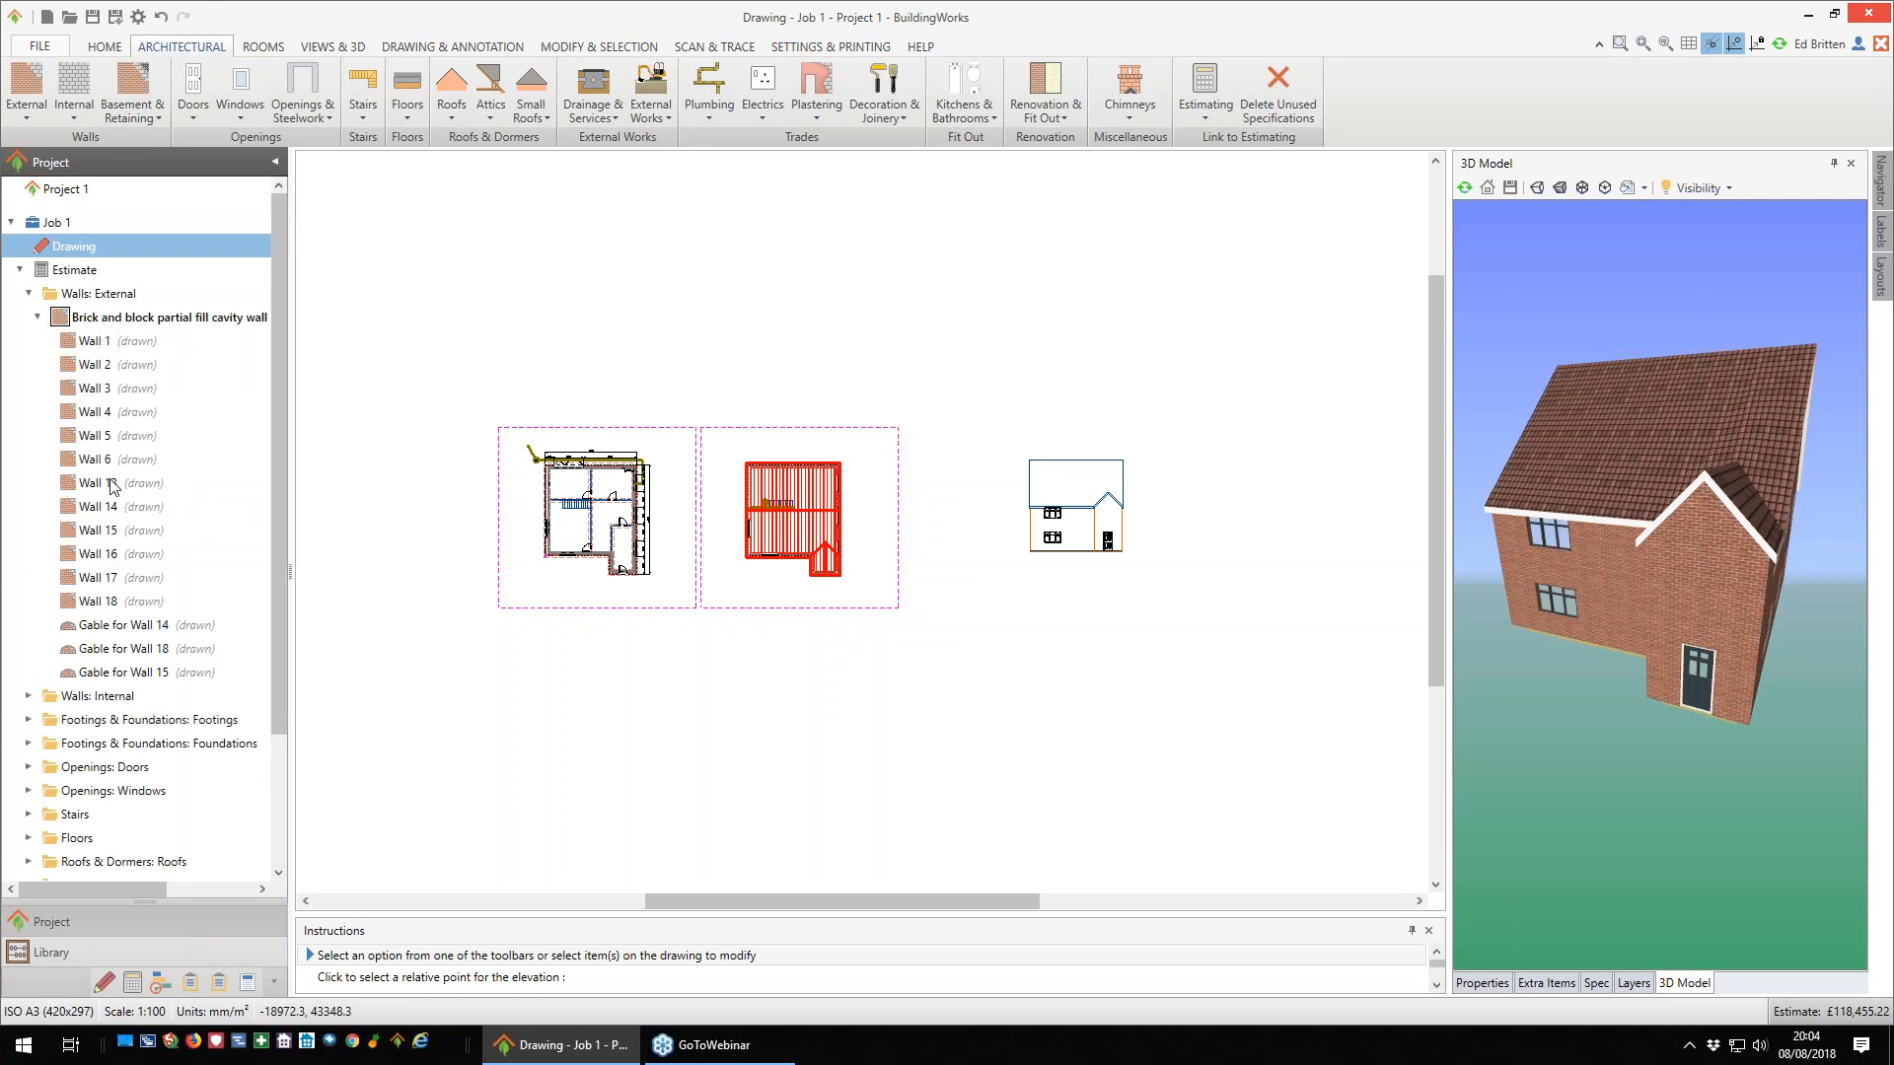
click(29, 294)
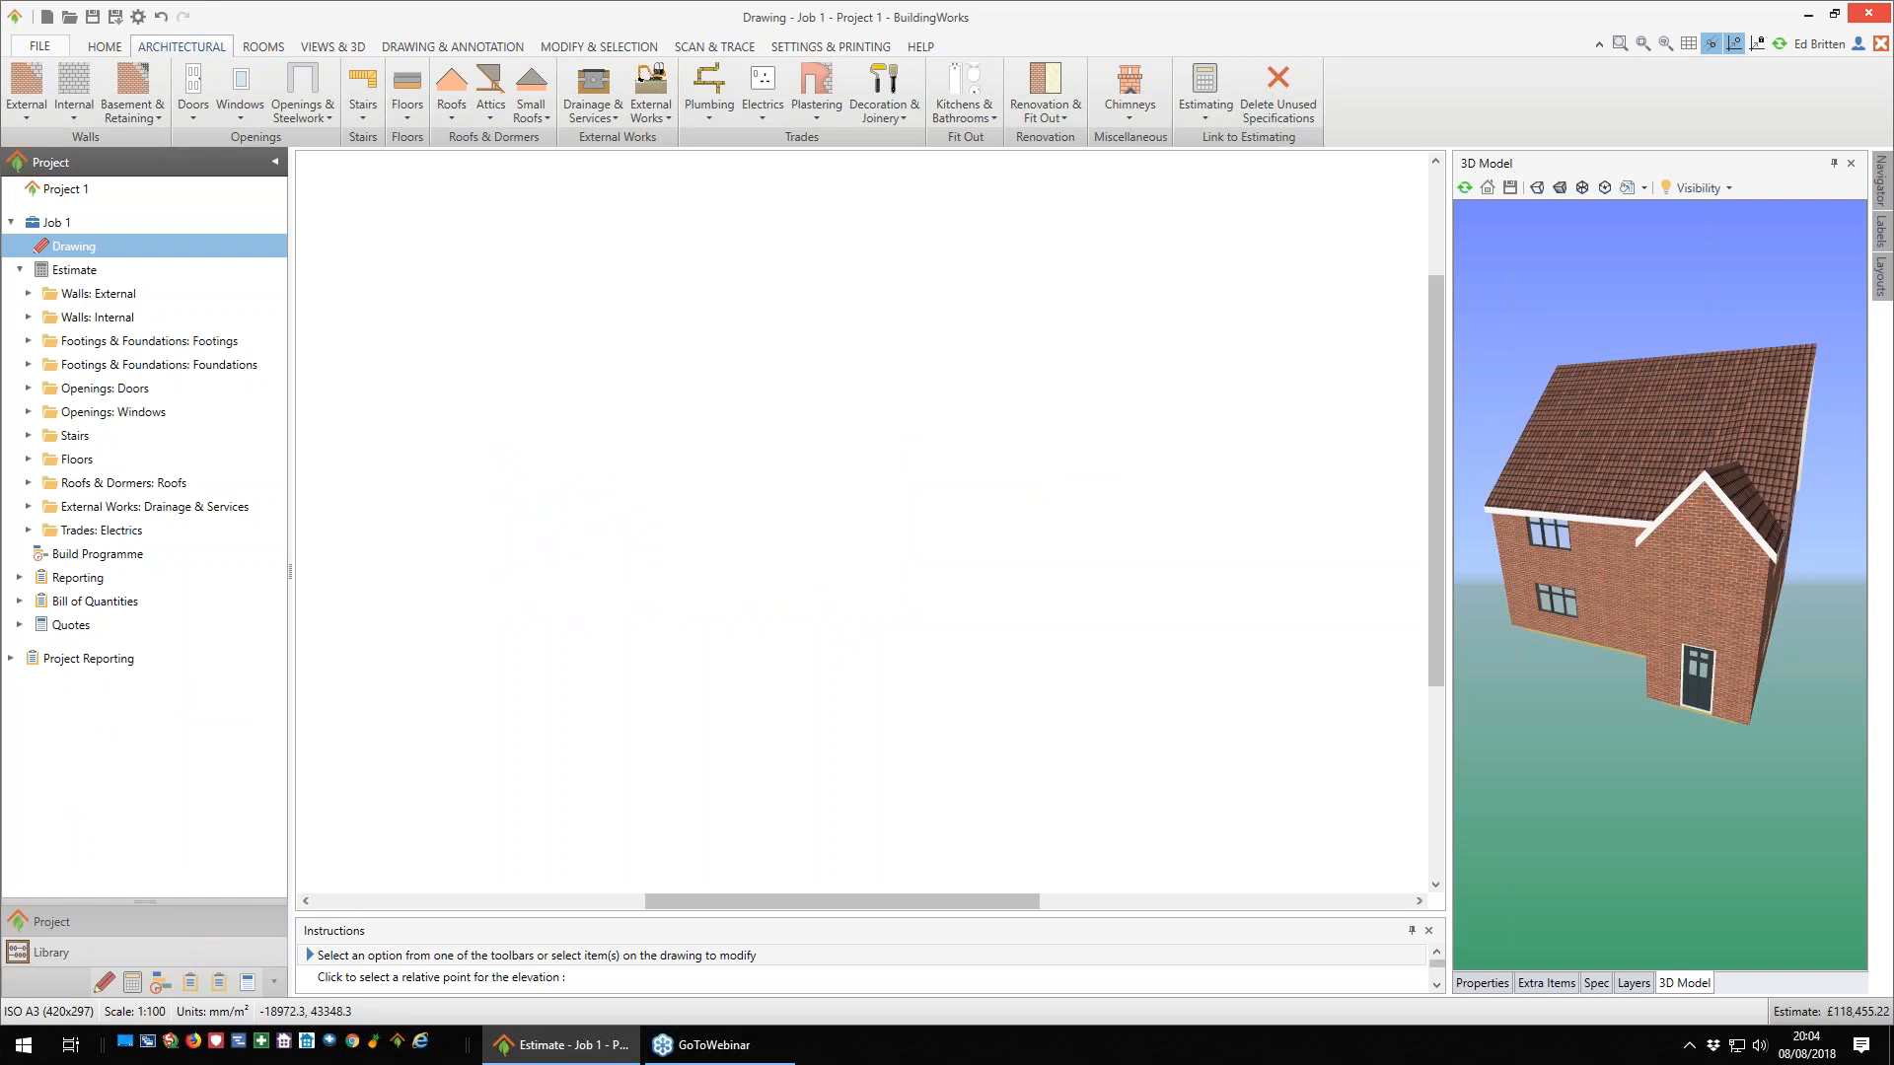
click(77, 270)
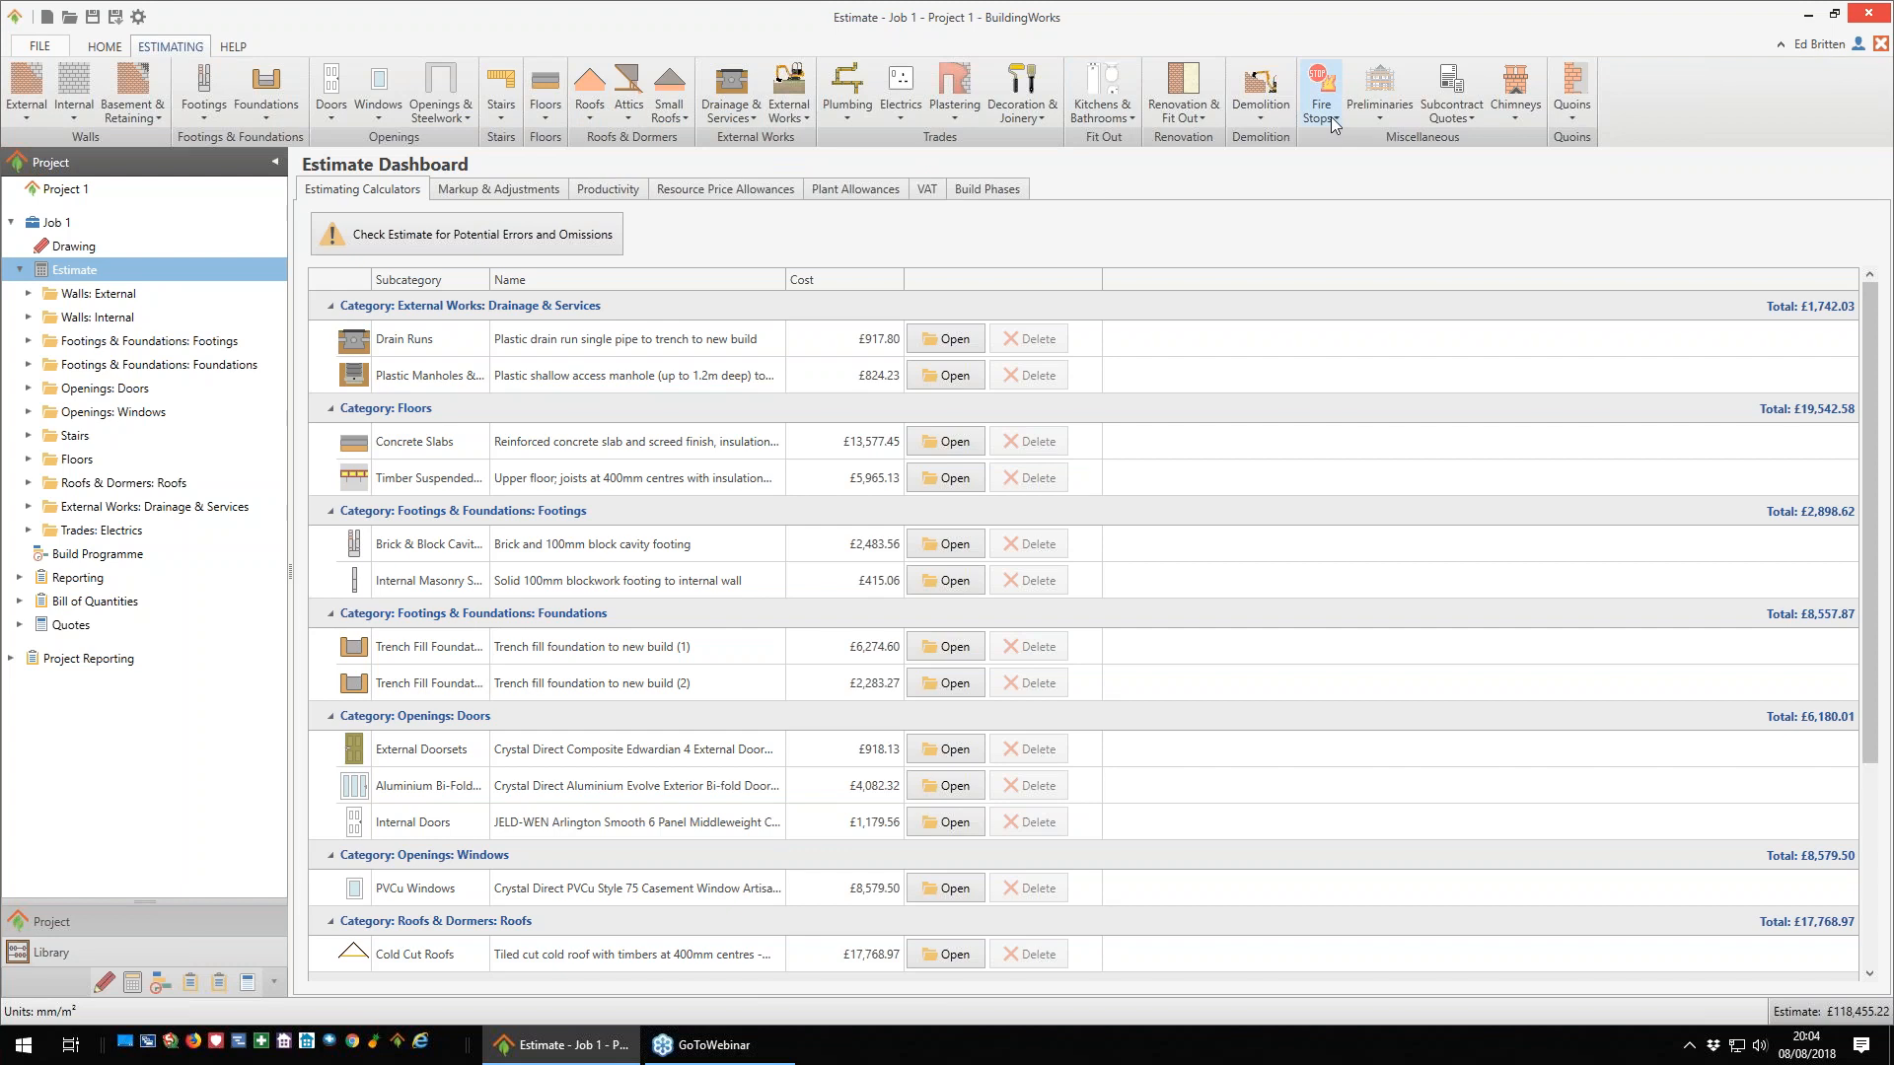
- Review the available preliminaries and subcontract quote options, and the estimate's markup and adjustment settings
click(1381, 117)
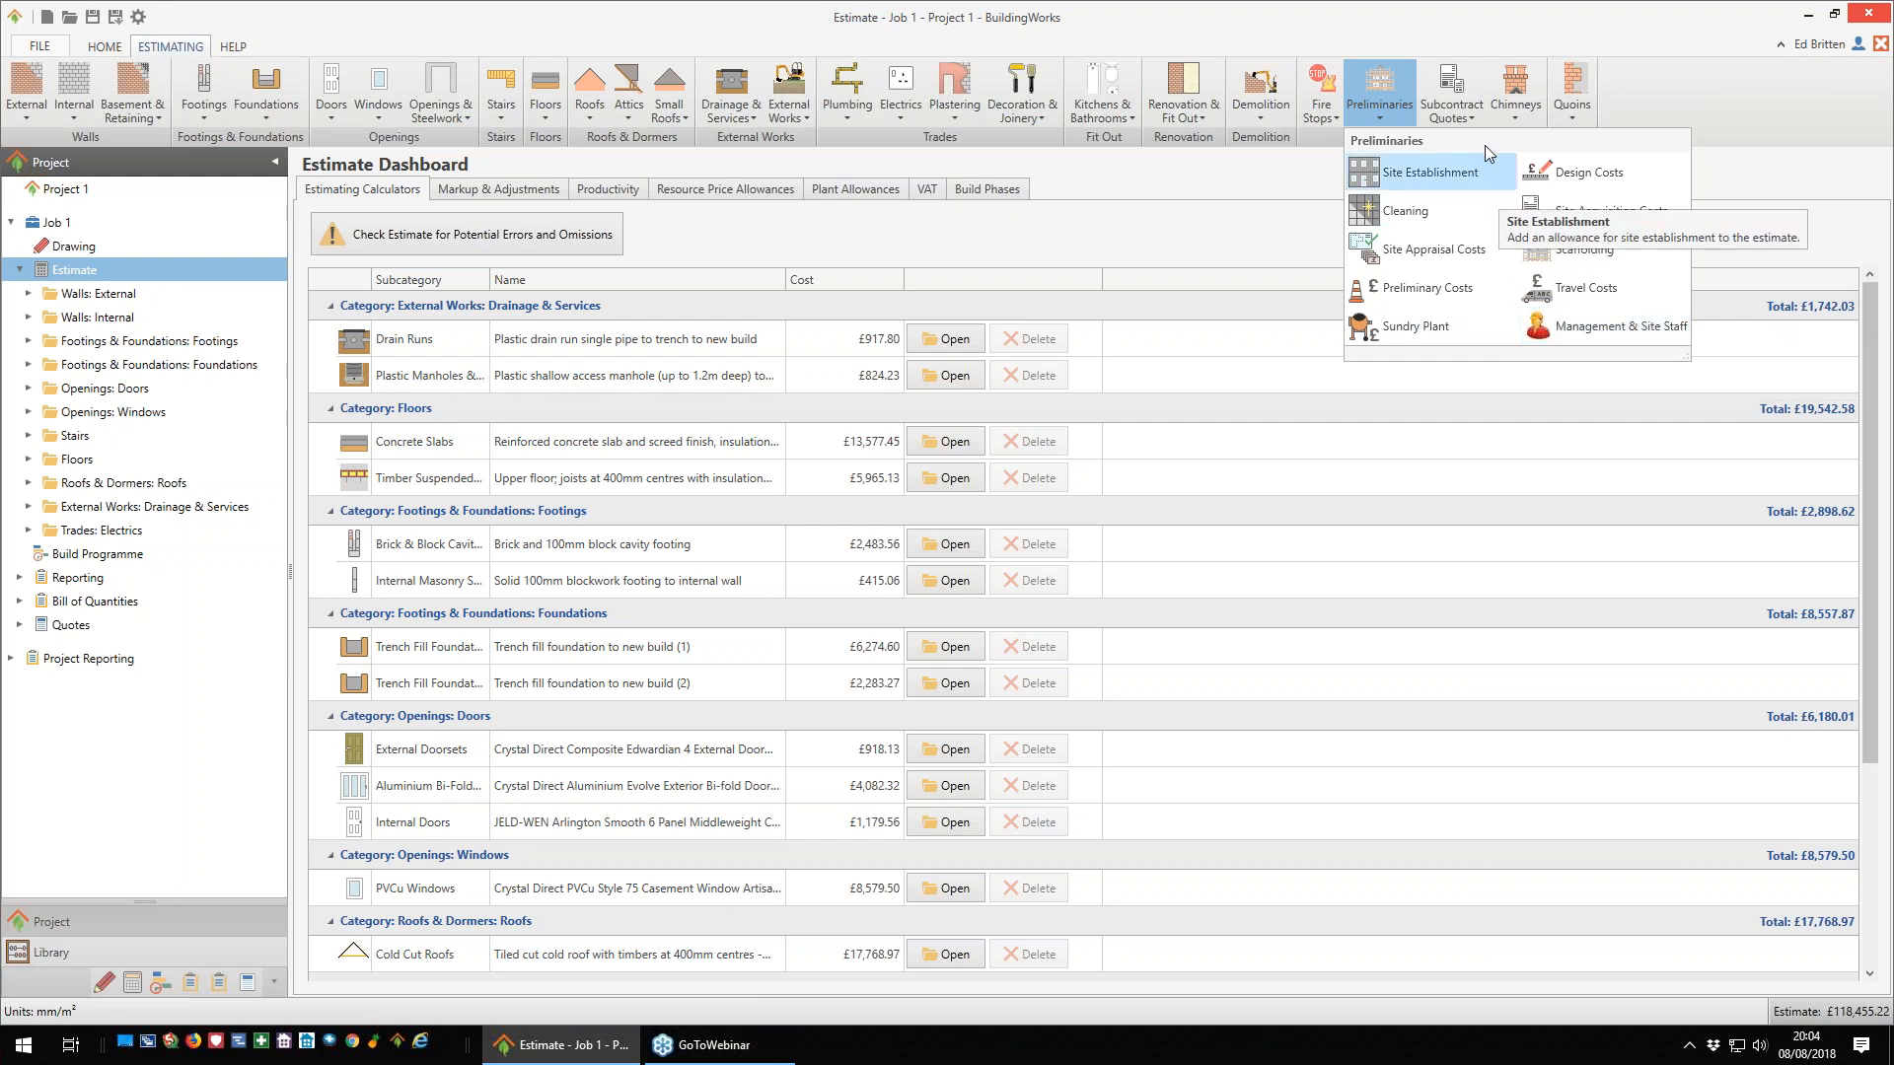
click(1468, 121)
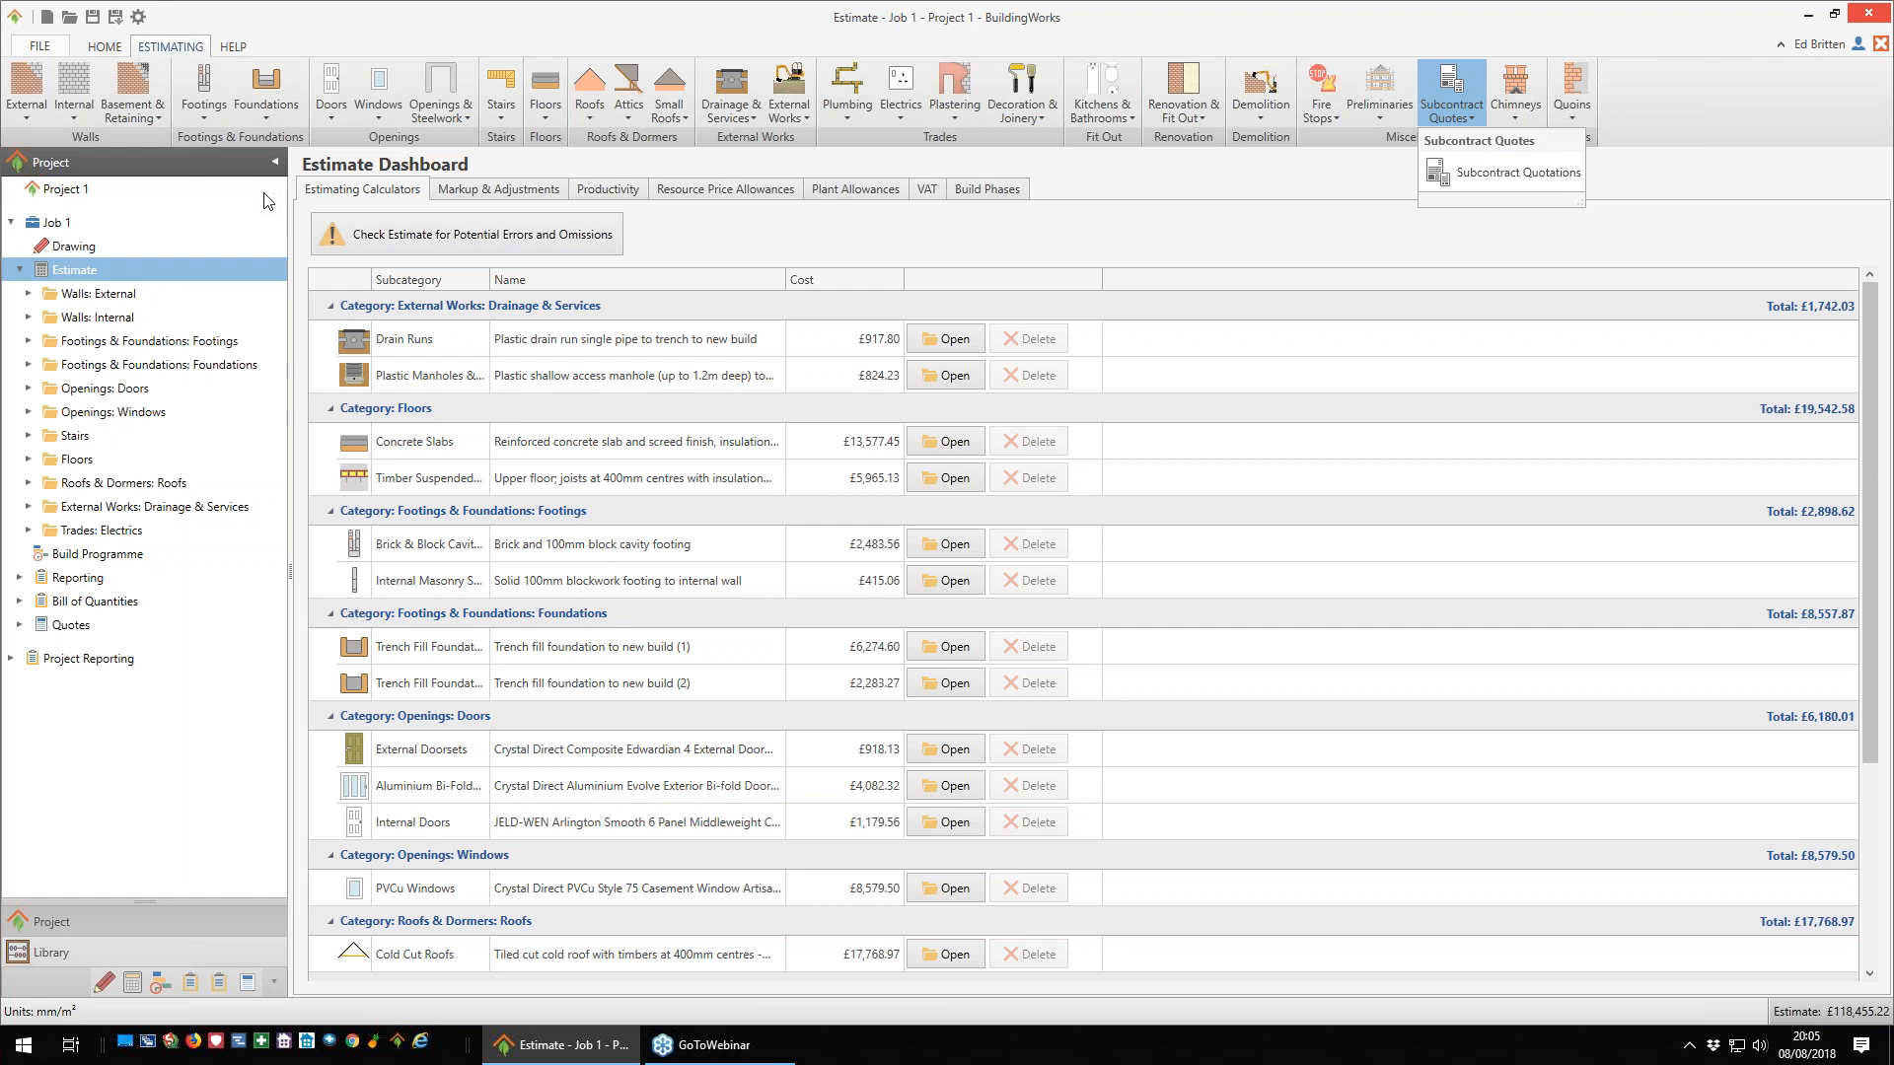
click(465, 194)
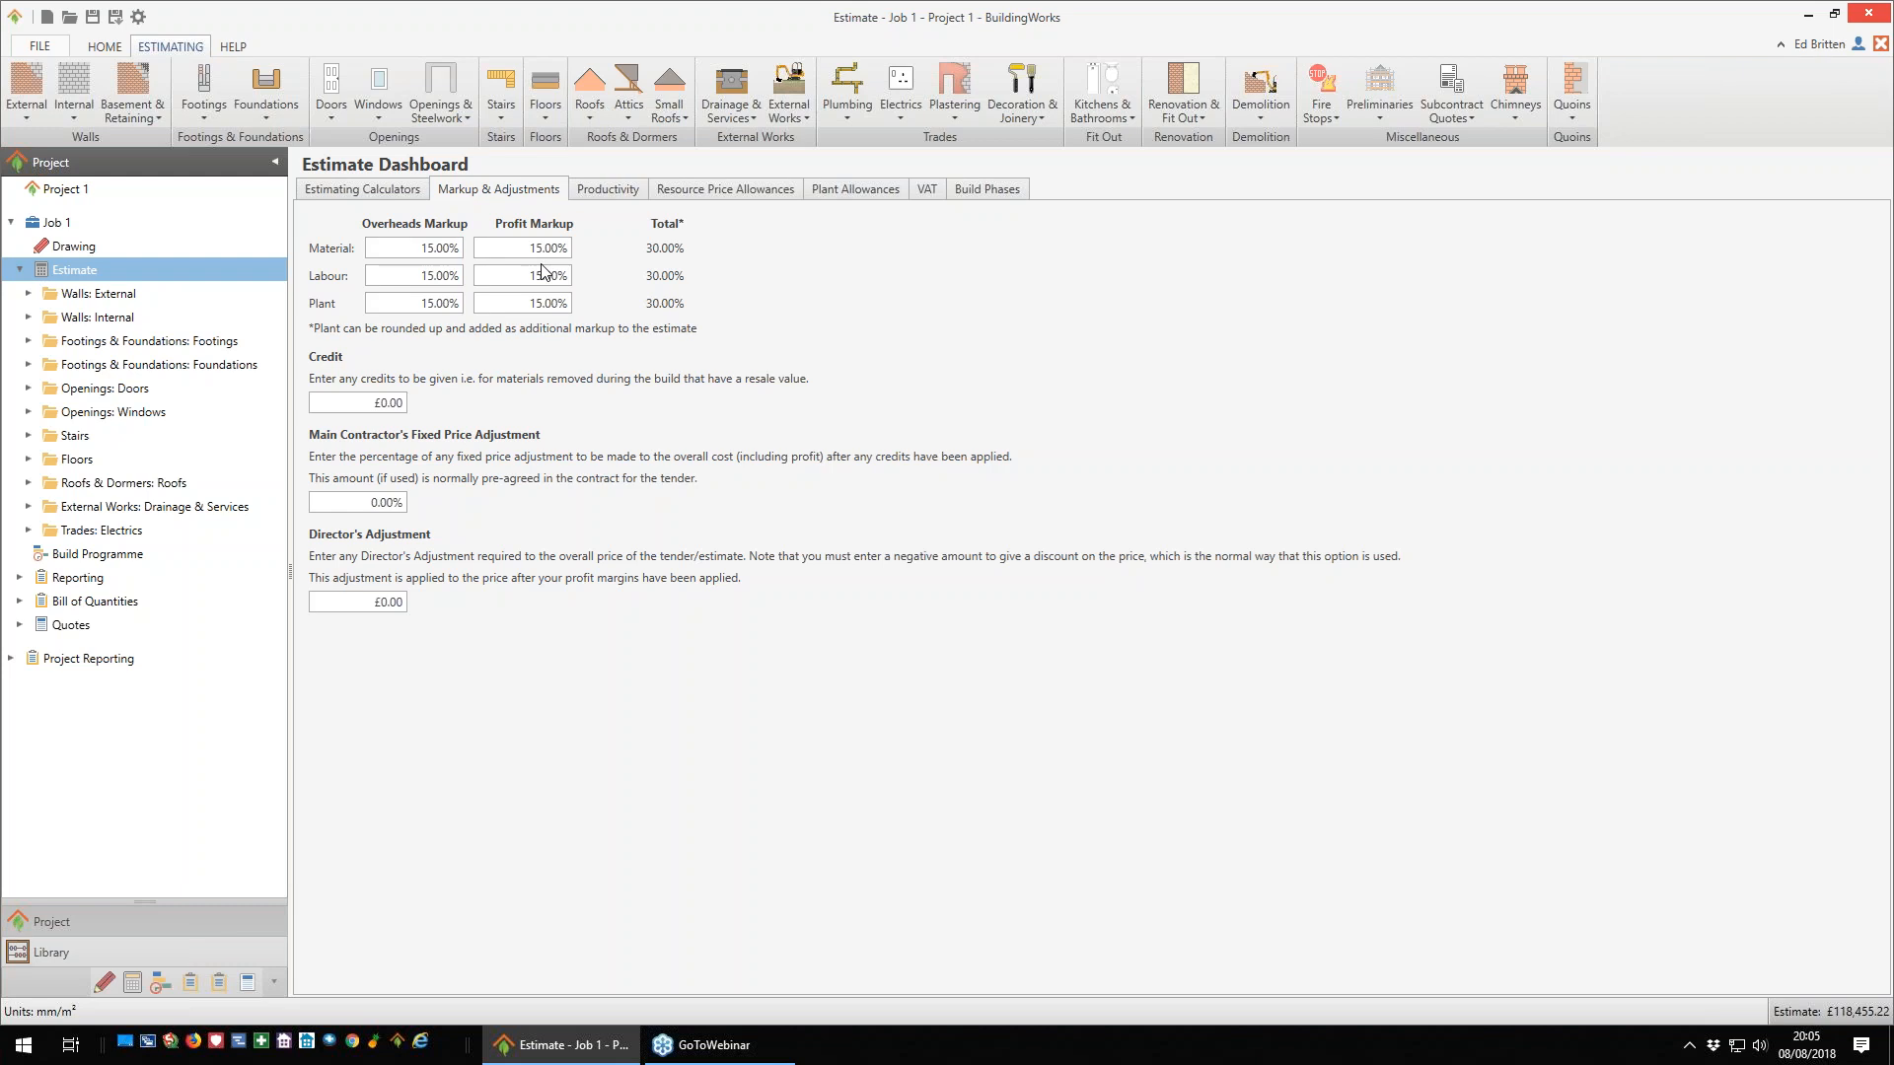
click(358, 192)
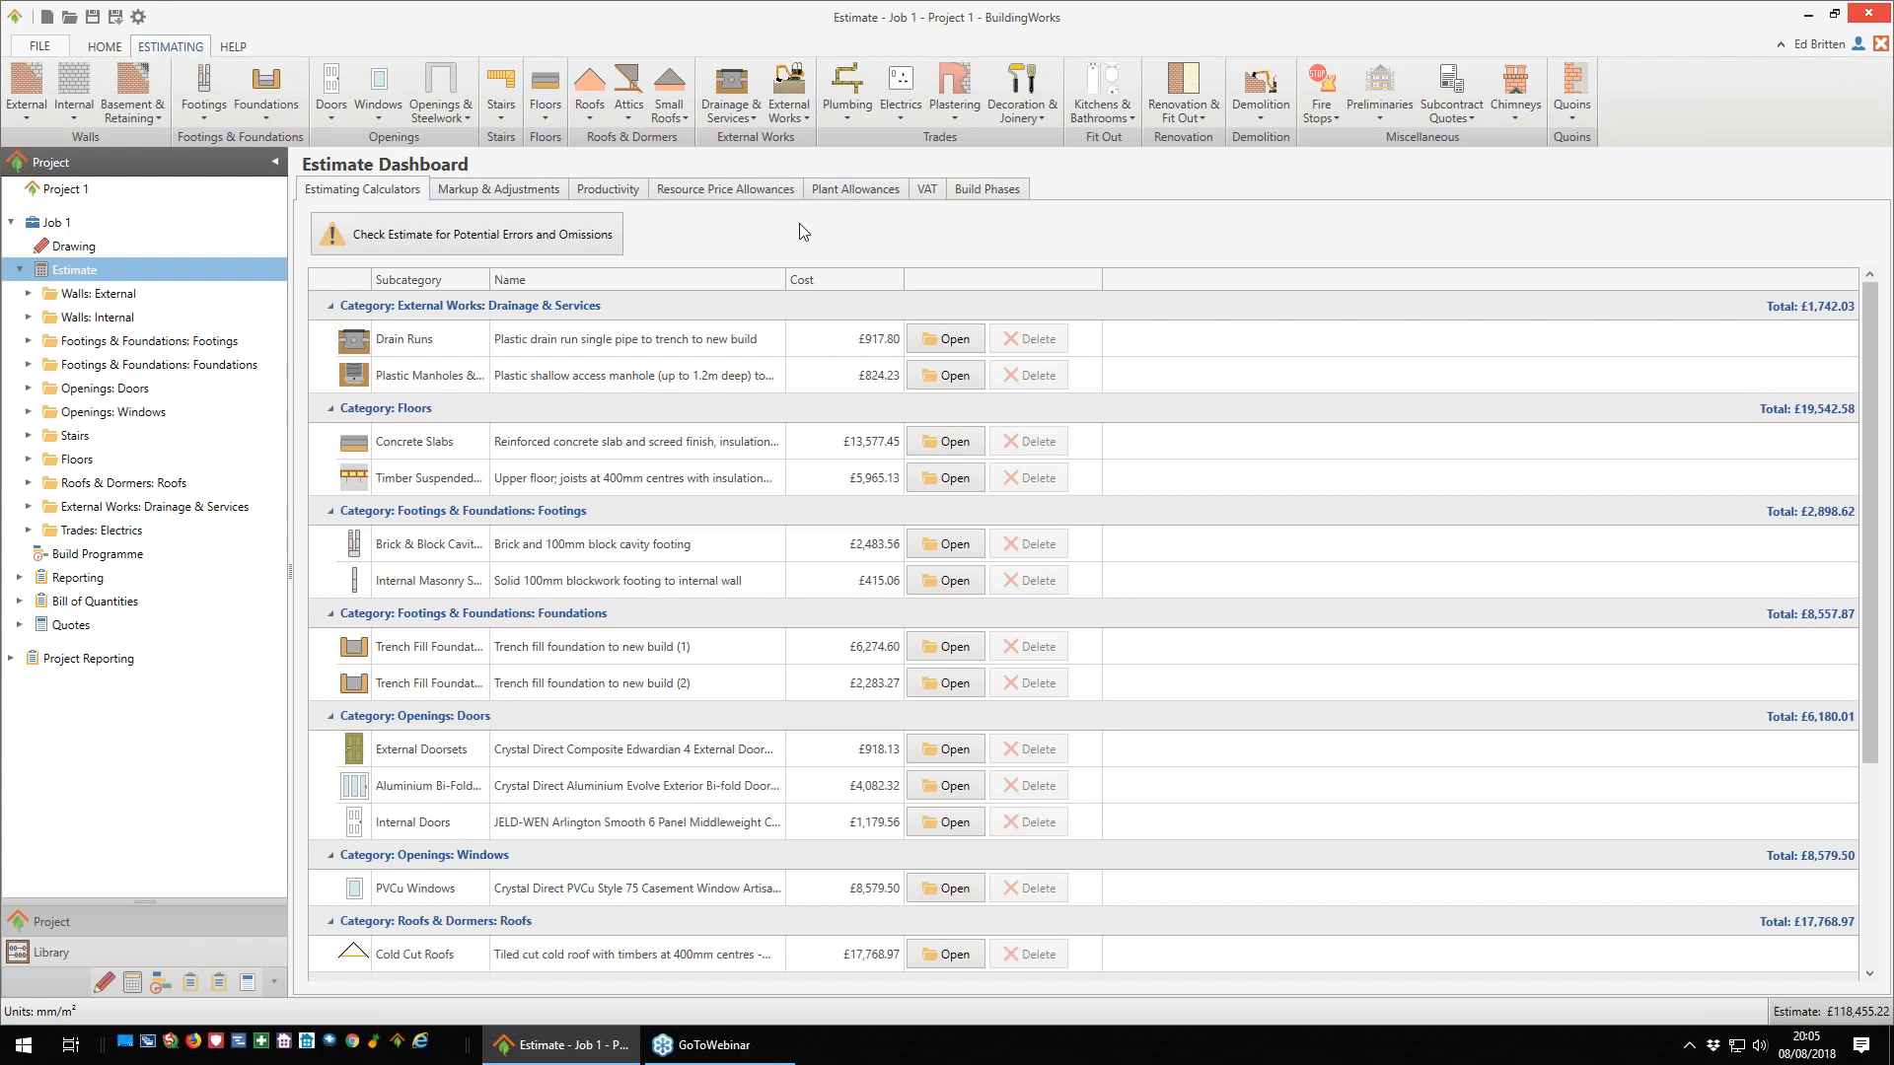
- Check the estimate for potential errors and omissions, and mark the brick and block partial fill cavity wall calculator as completed
click(462, 244)
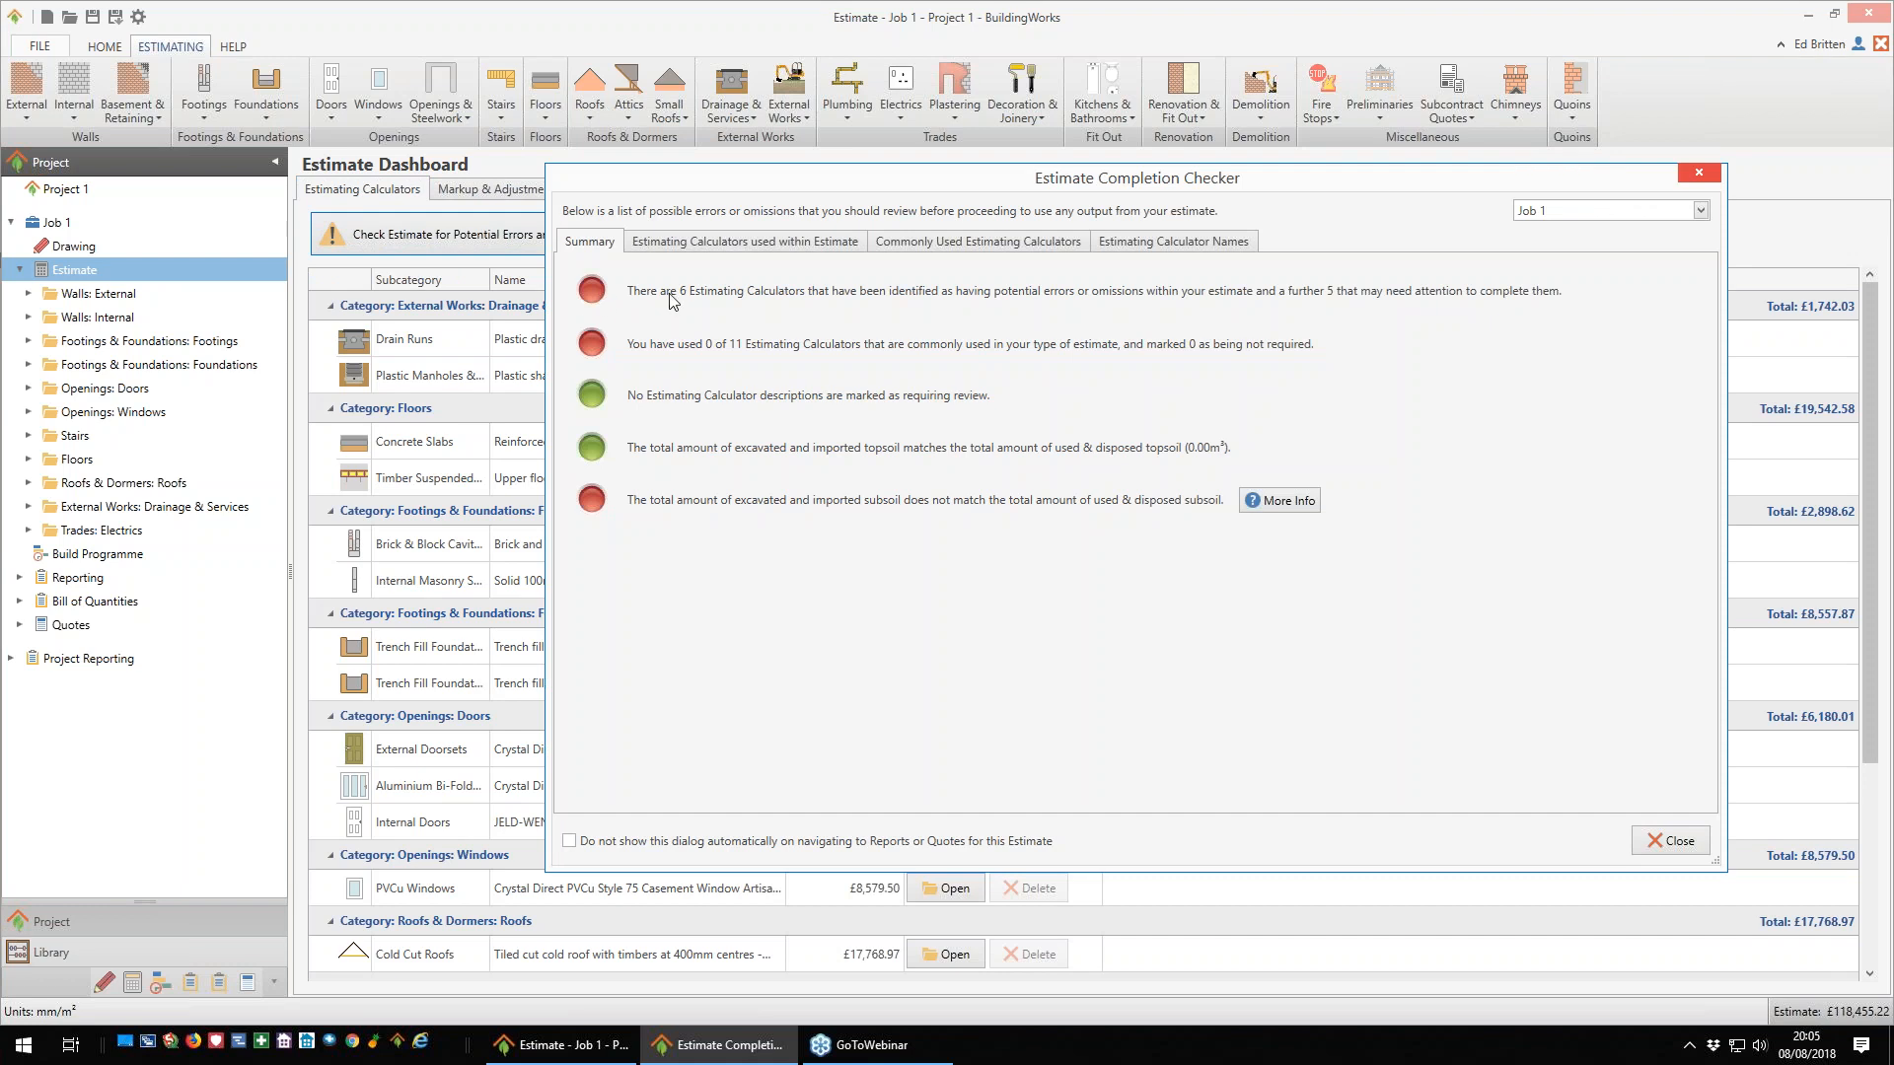
click(715, 246)
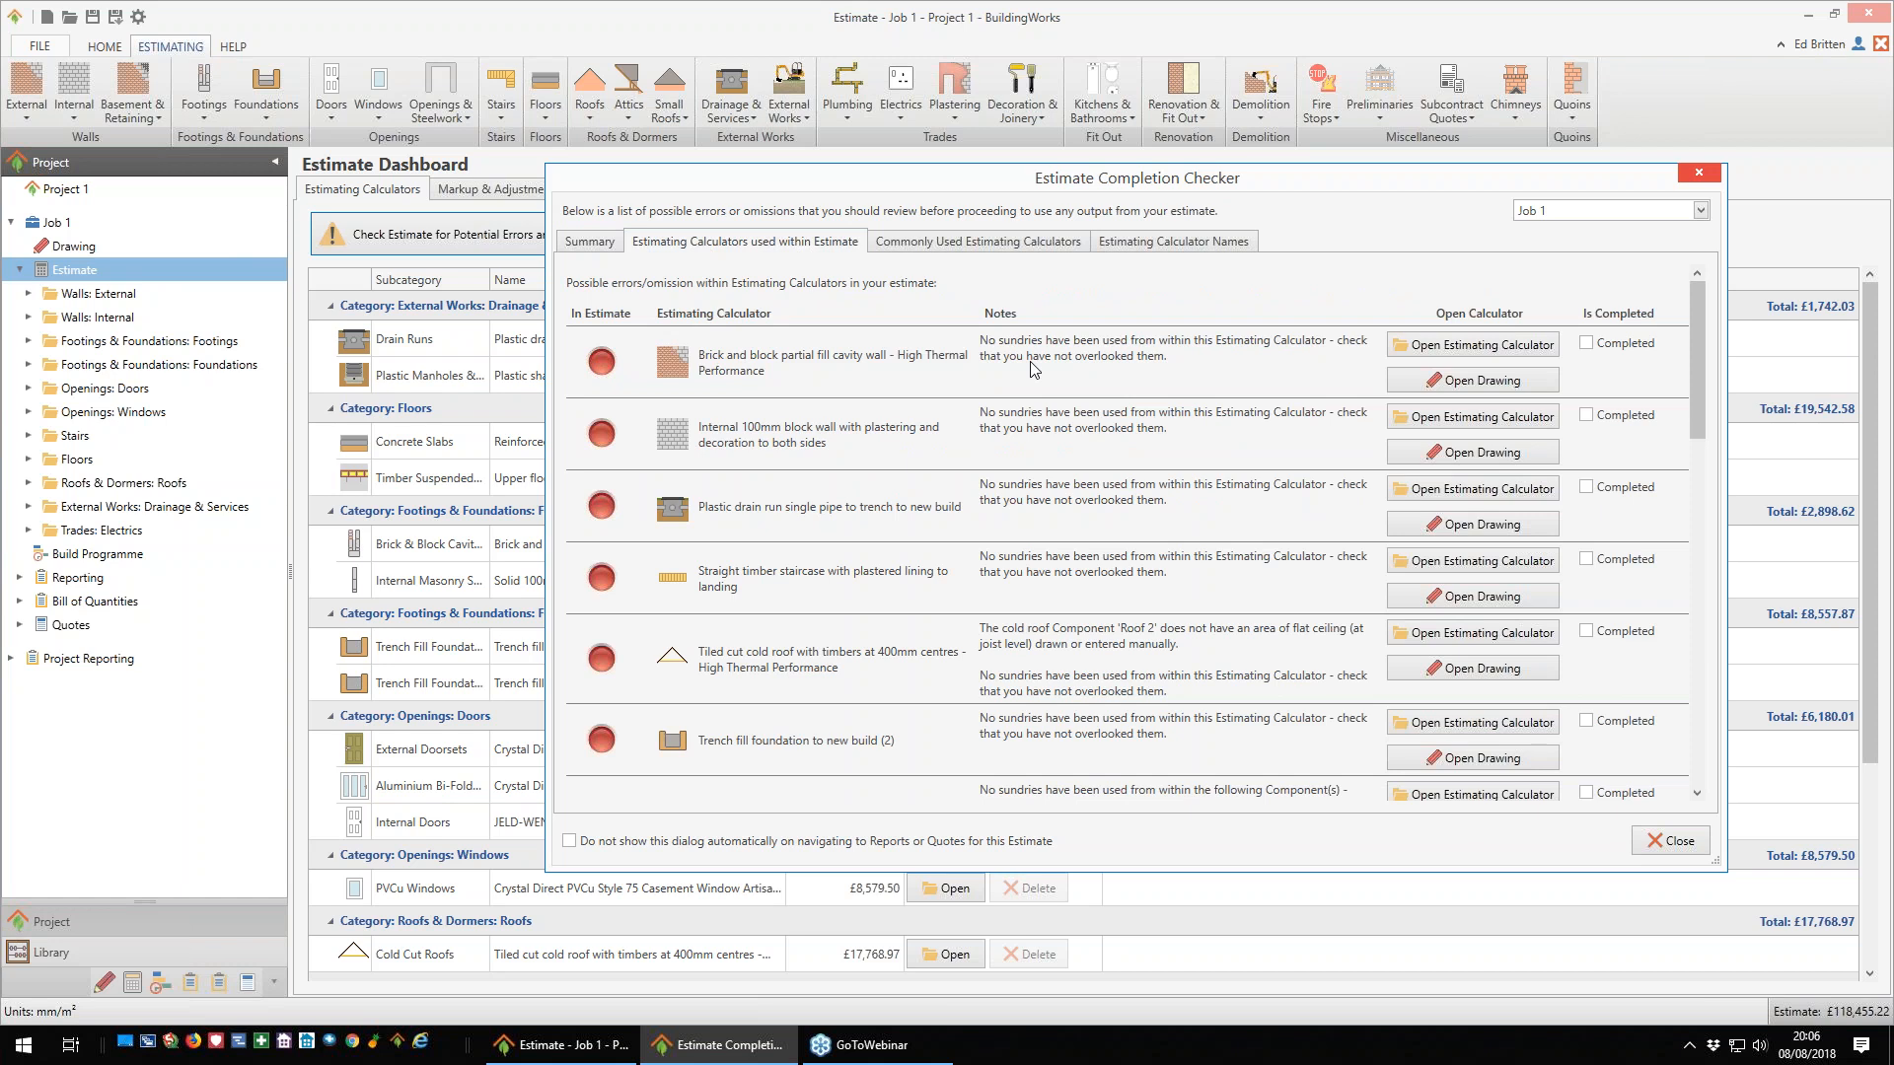
click(1585, 343)
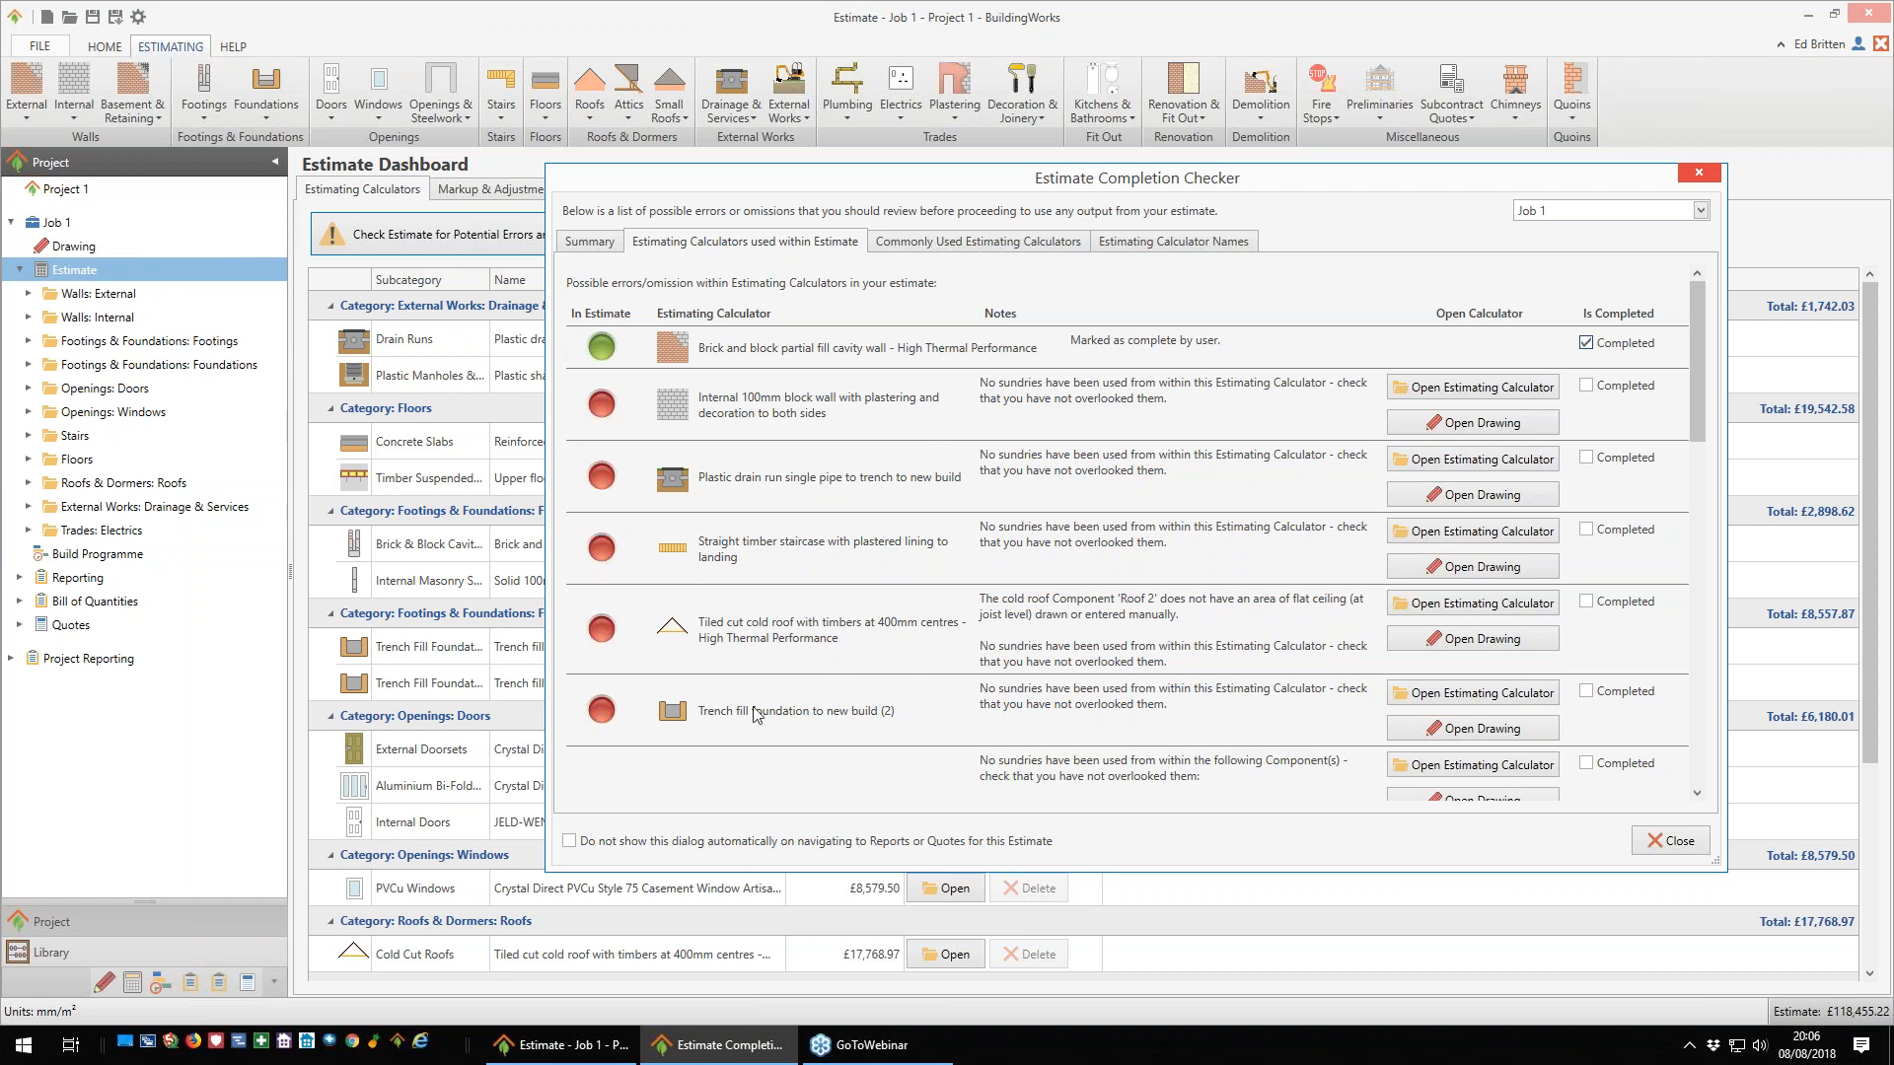
scroll(998, 654, down, 2)
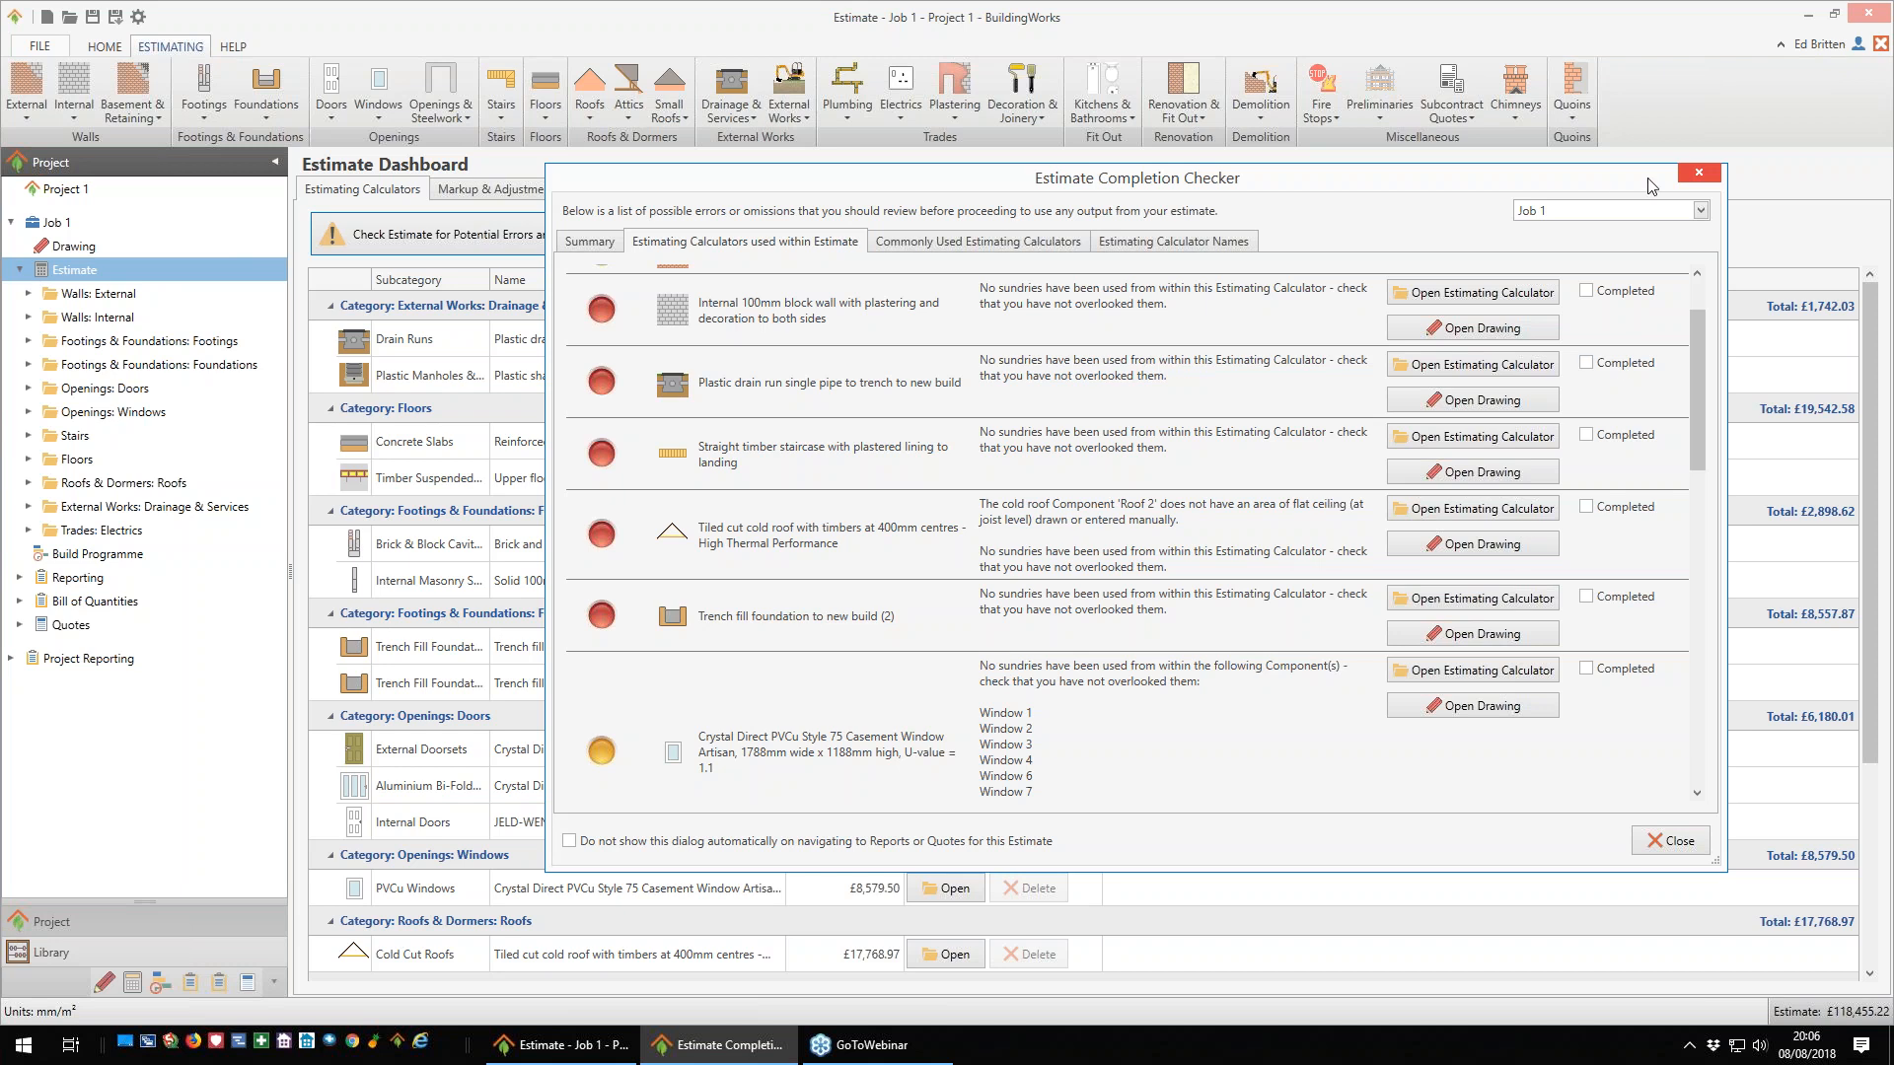
click(1699, 180)
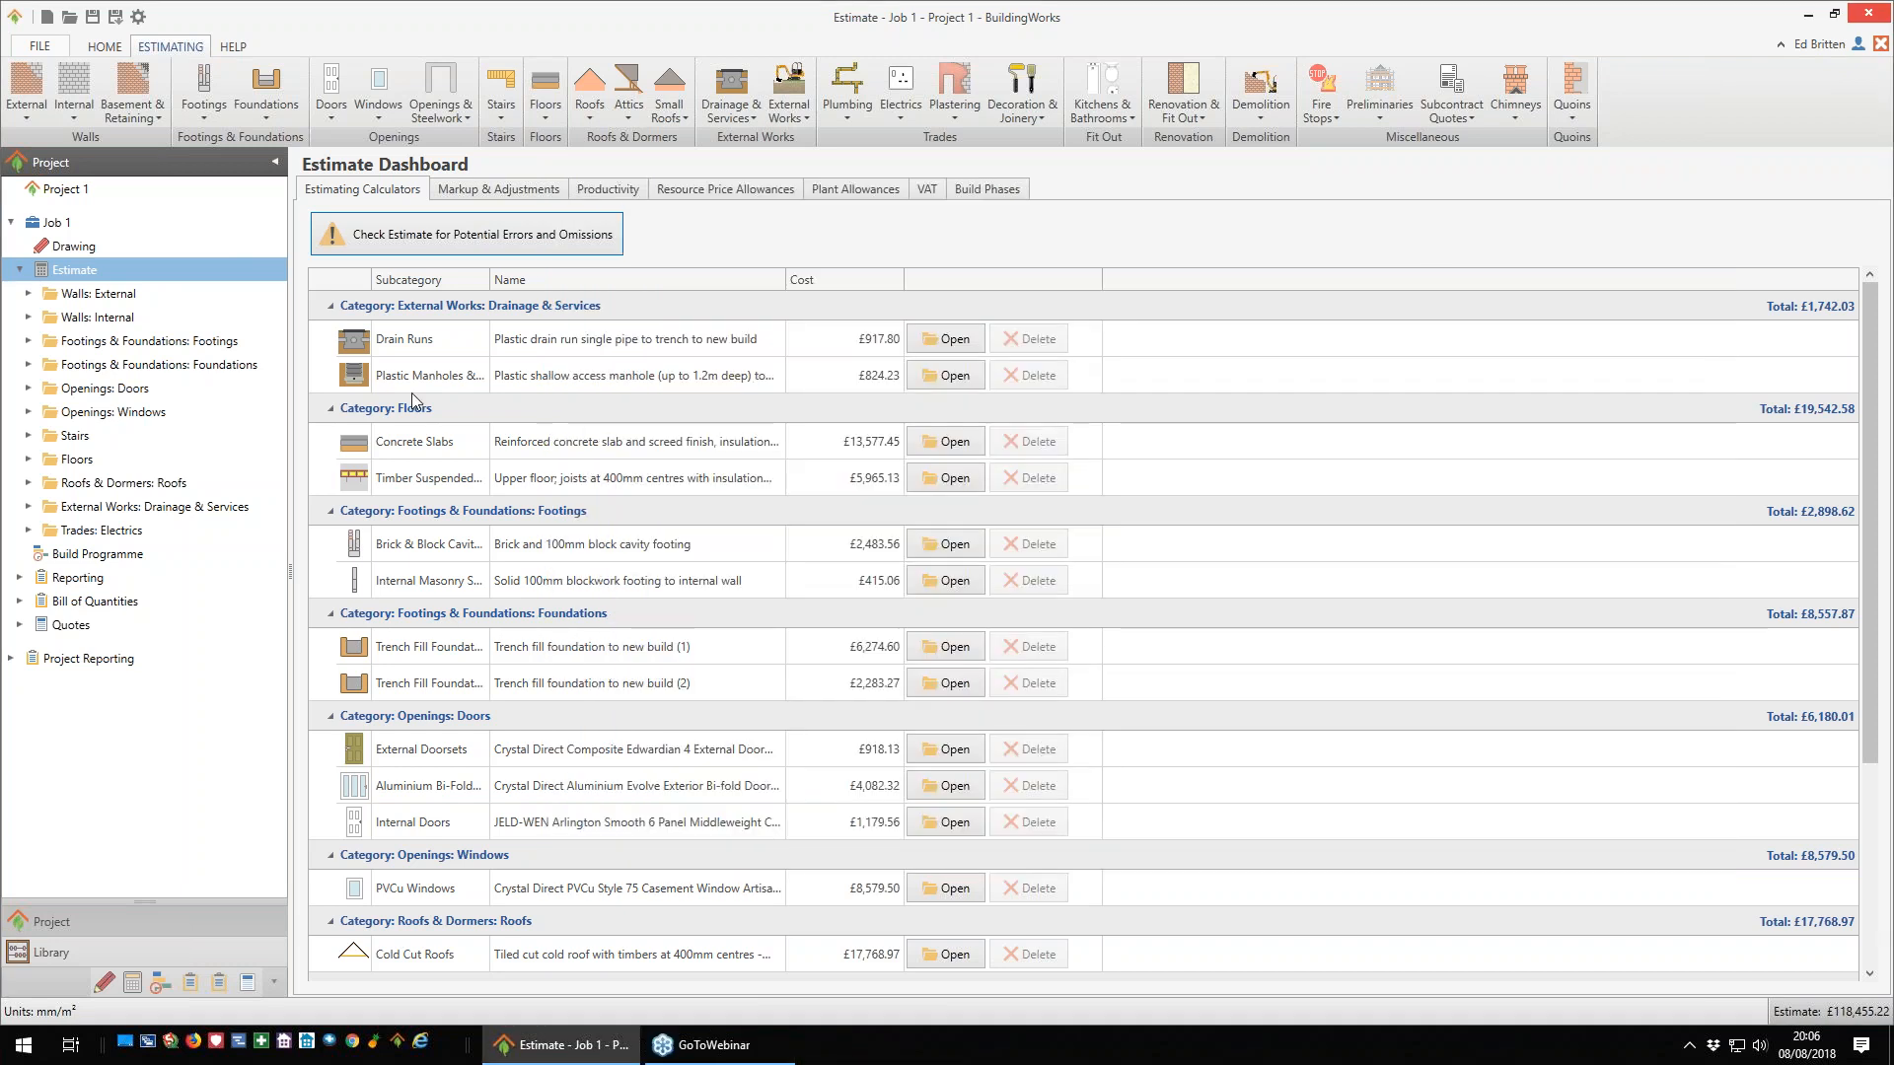
- Start a build programme for the job from the Typical Build Programme template, with building work beginning on 03/09/2018
click(95, 555)
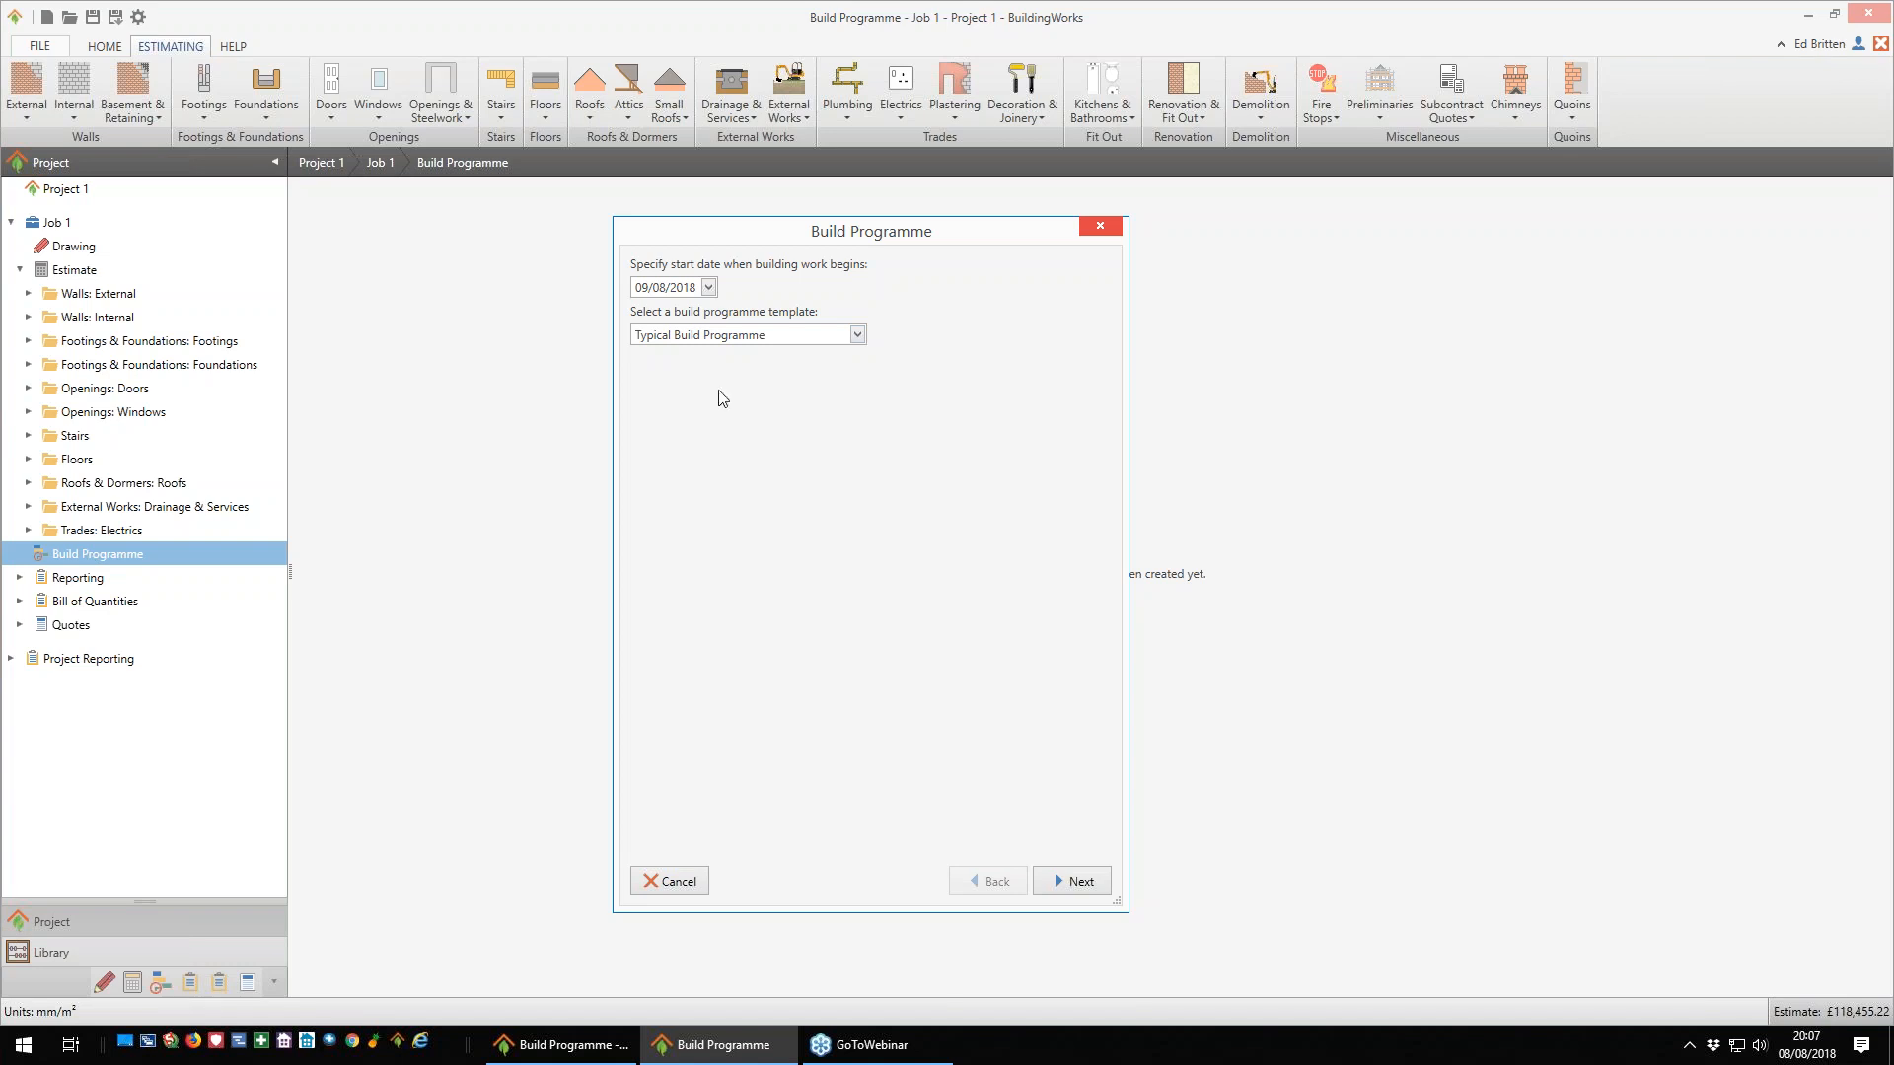
click(708, 287)
click(884, 334)
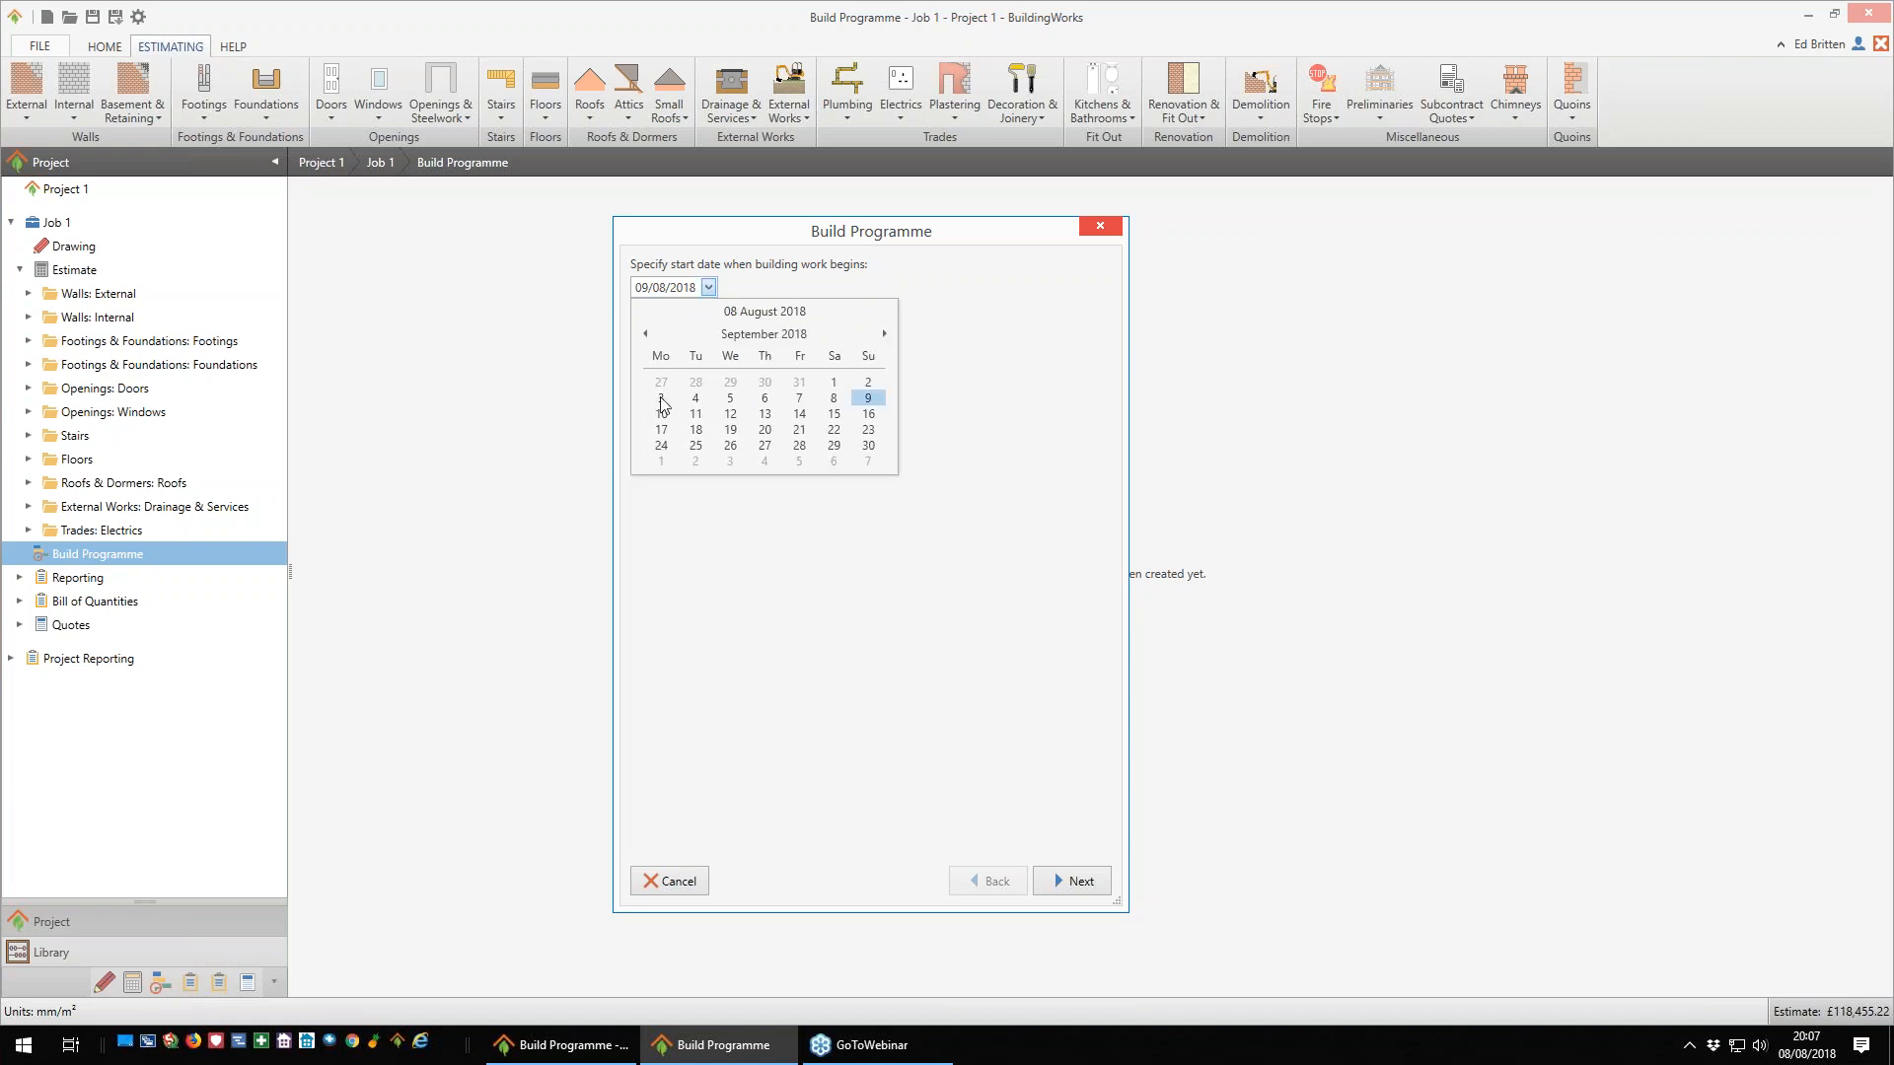
click(661, 399)
click(1079, 880)
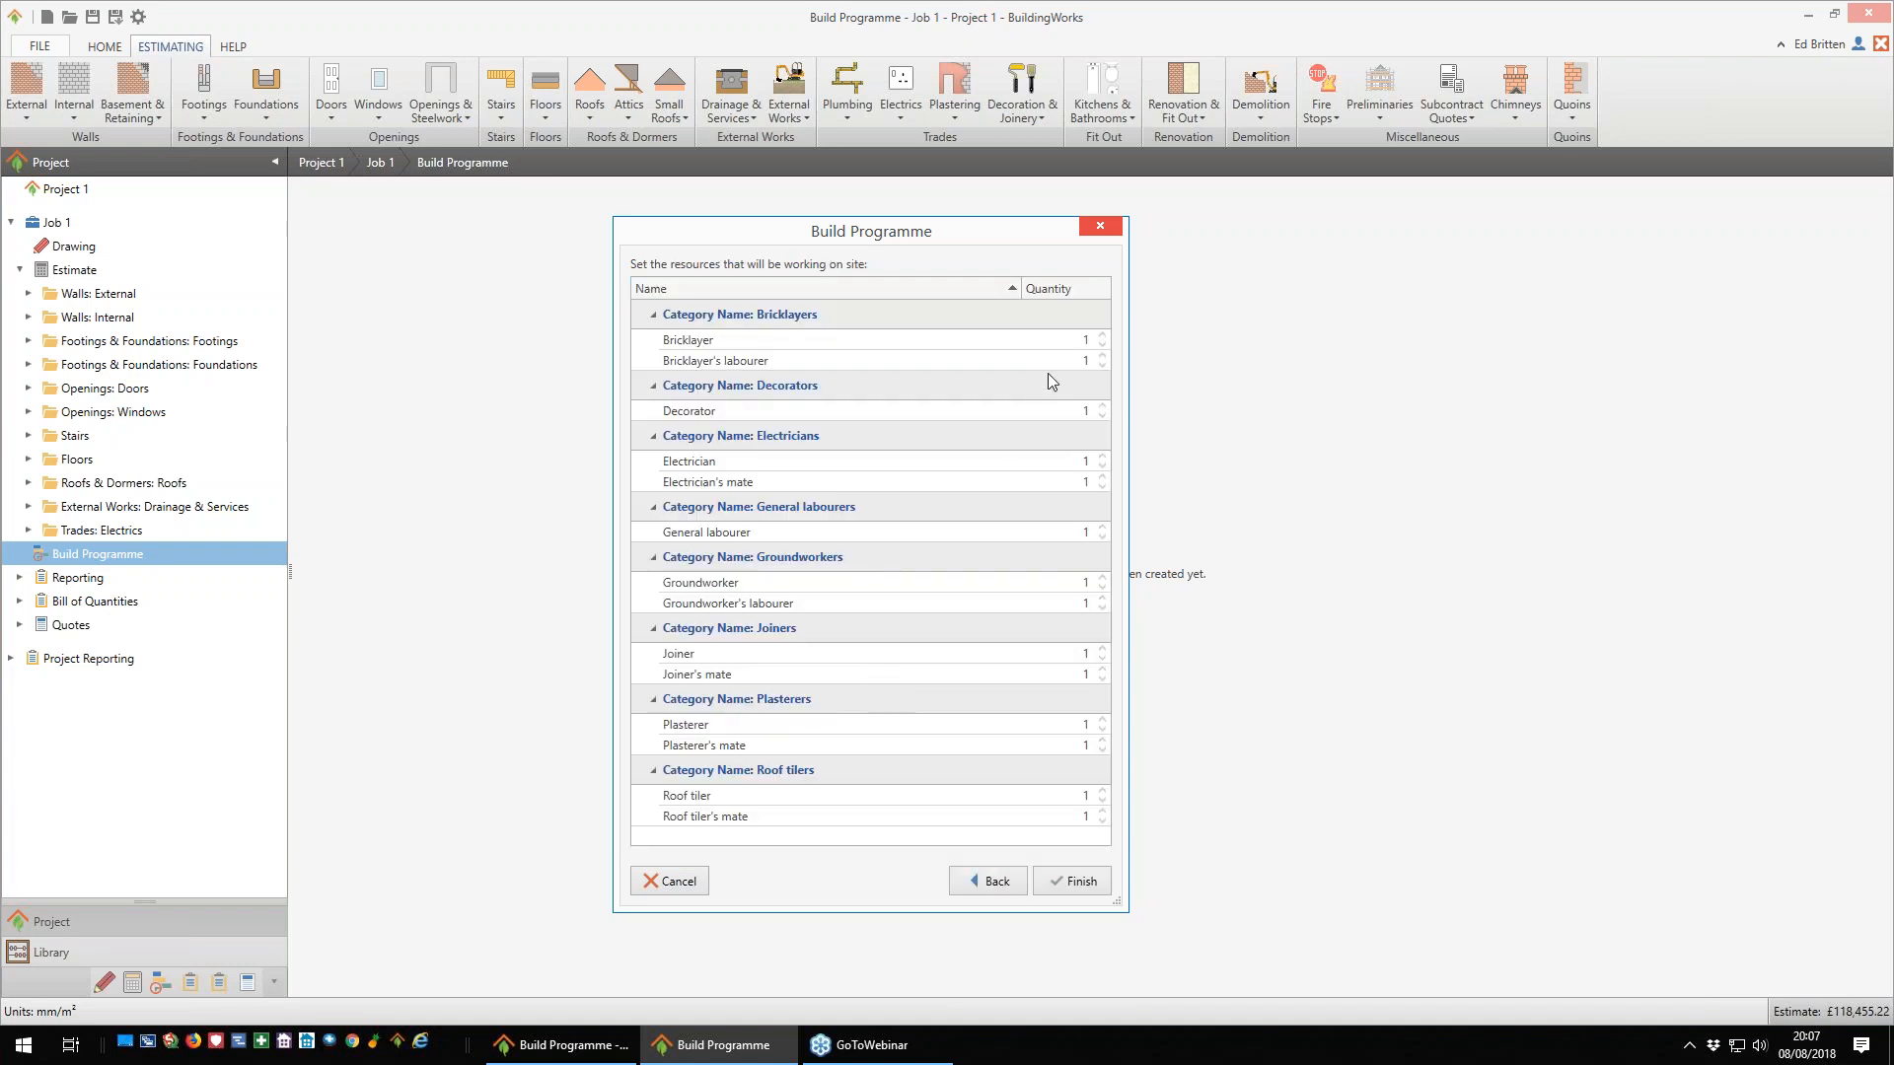
- Set the site resources to 2 bricklayers, 2 roof tilers and 2 roof tiler's mates, and generate the build programme
click(1102, 336)
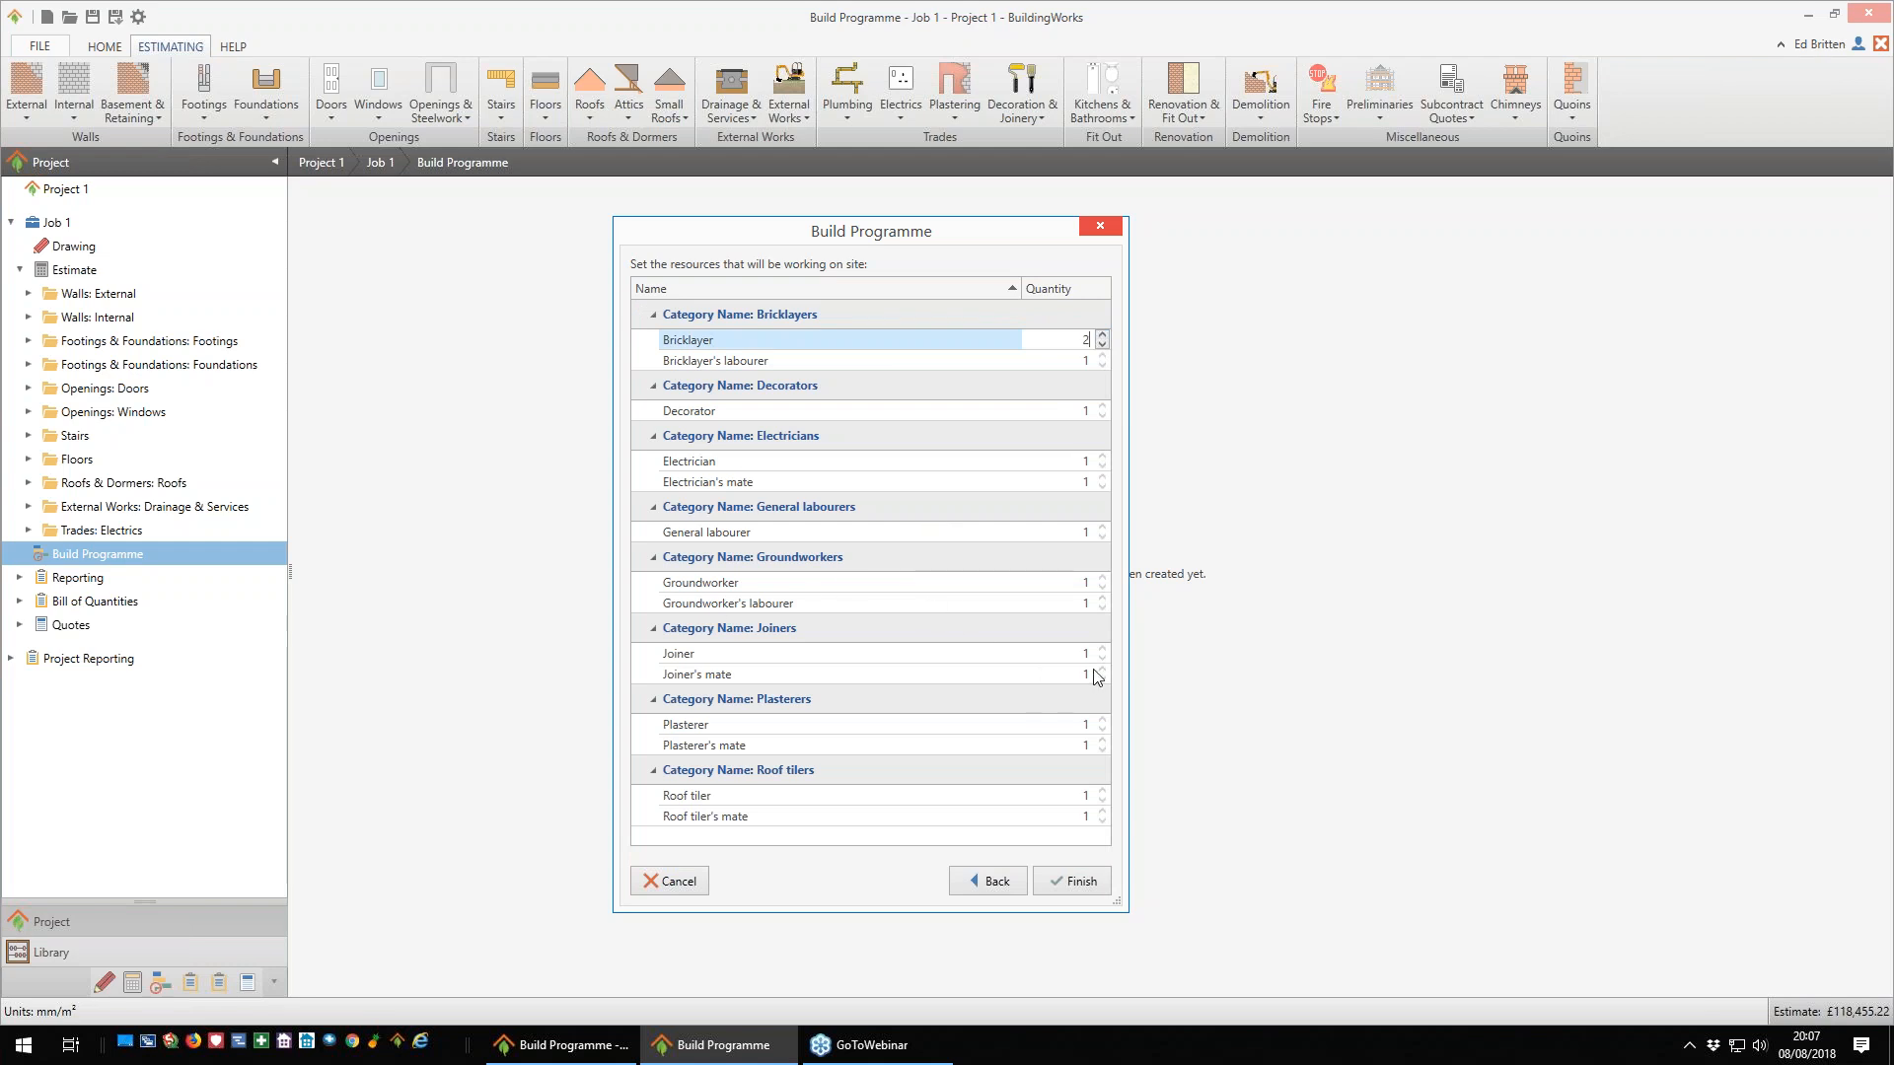
click(1102, 790)
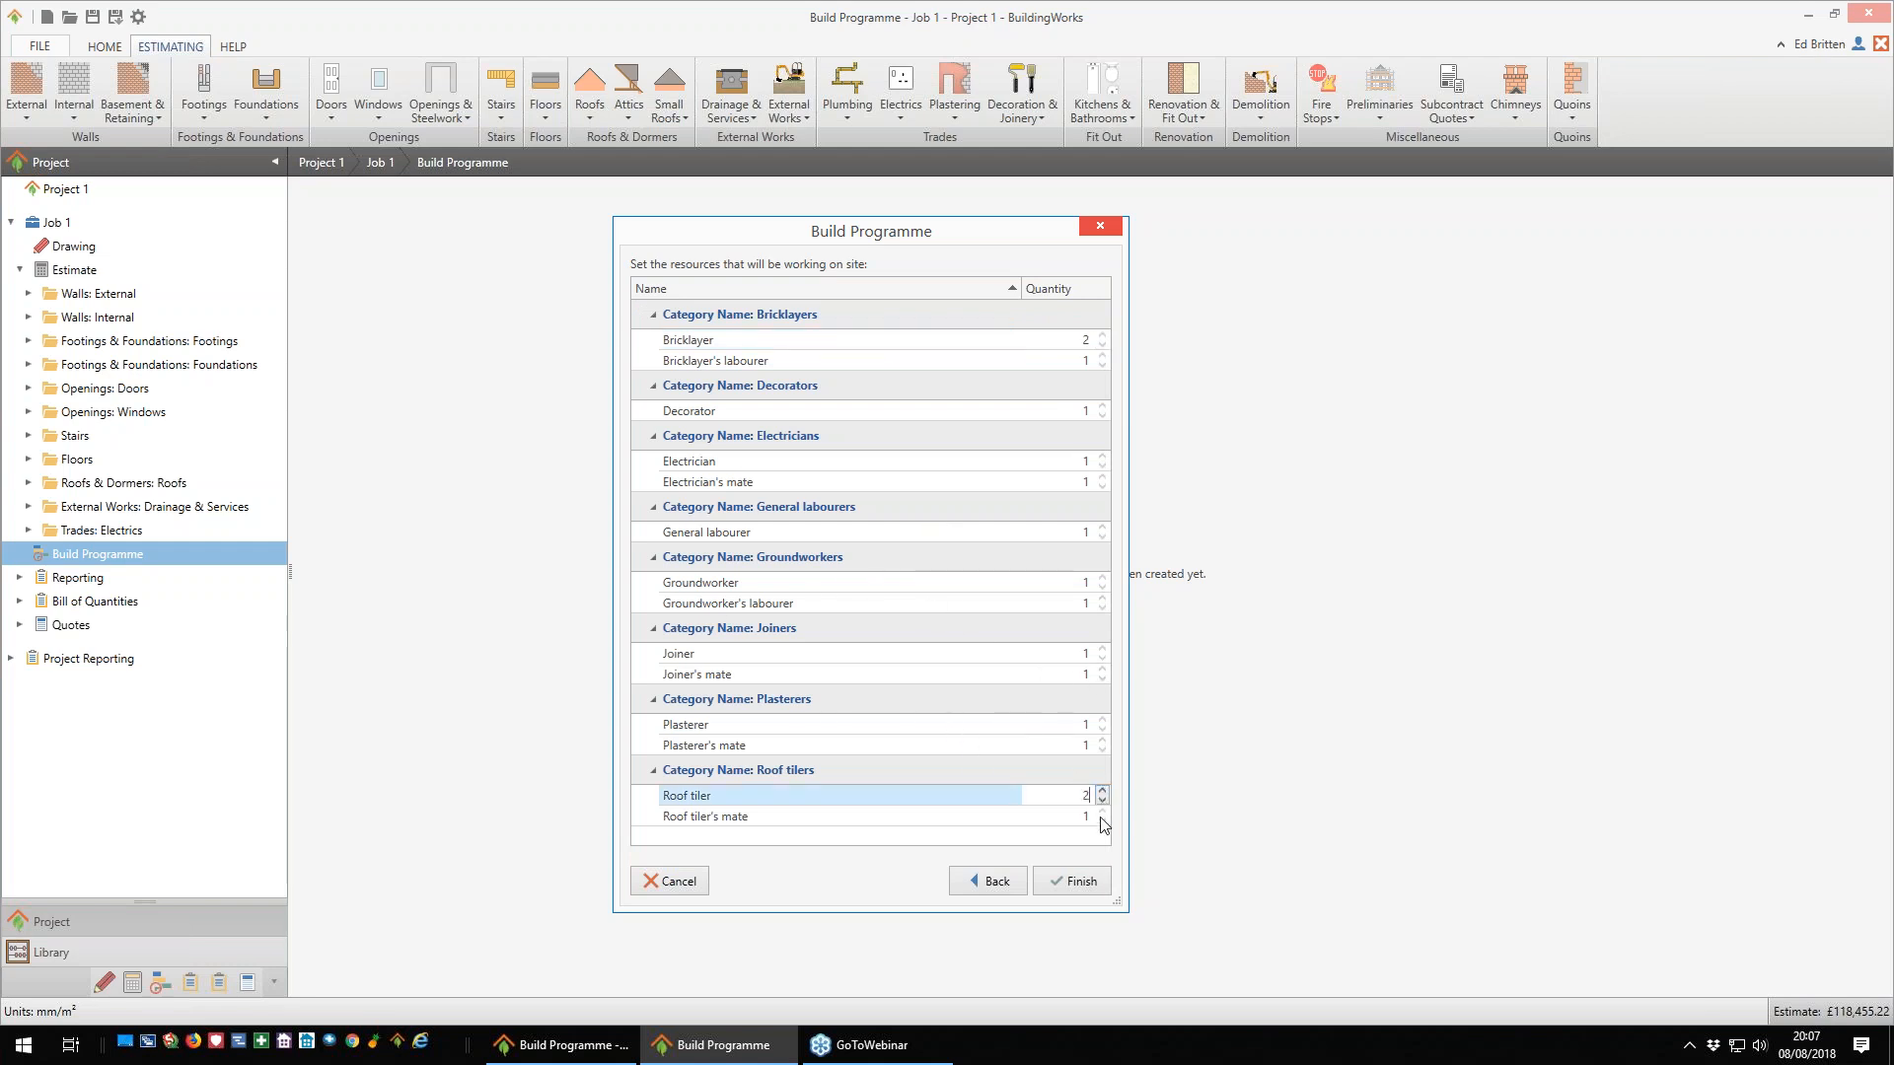
click(1102, 812)
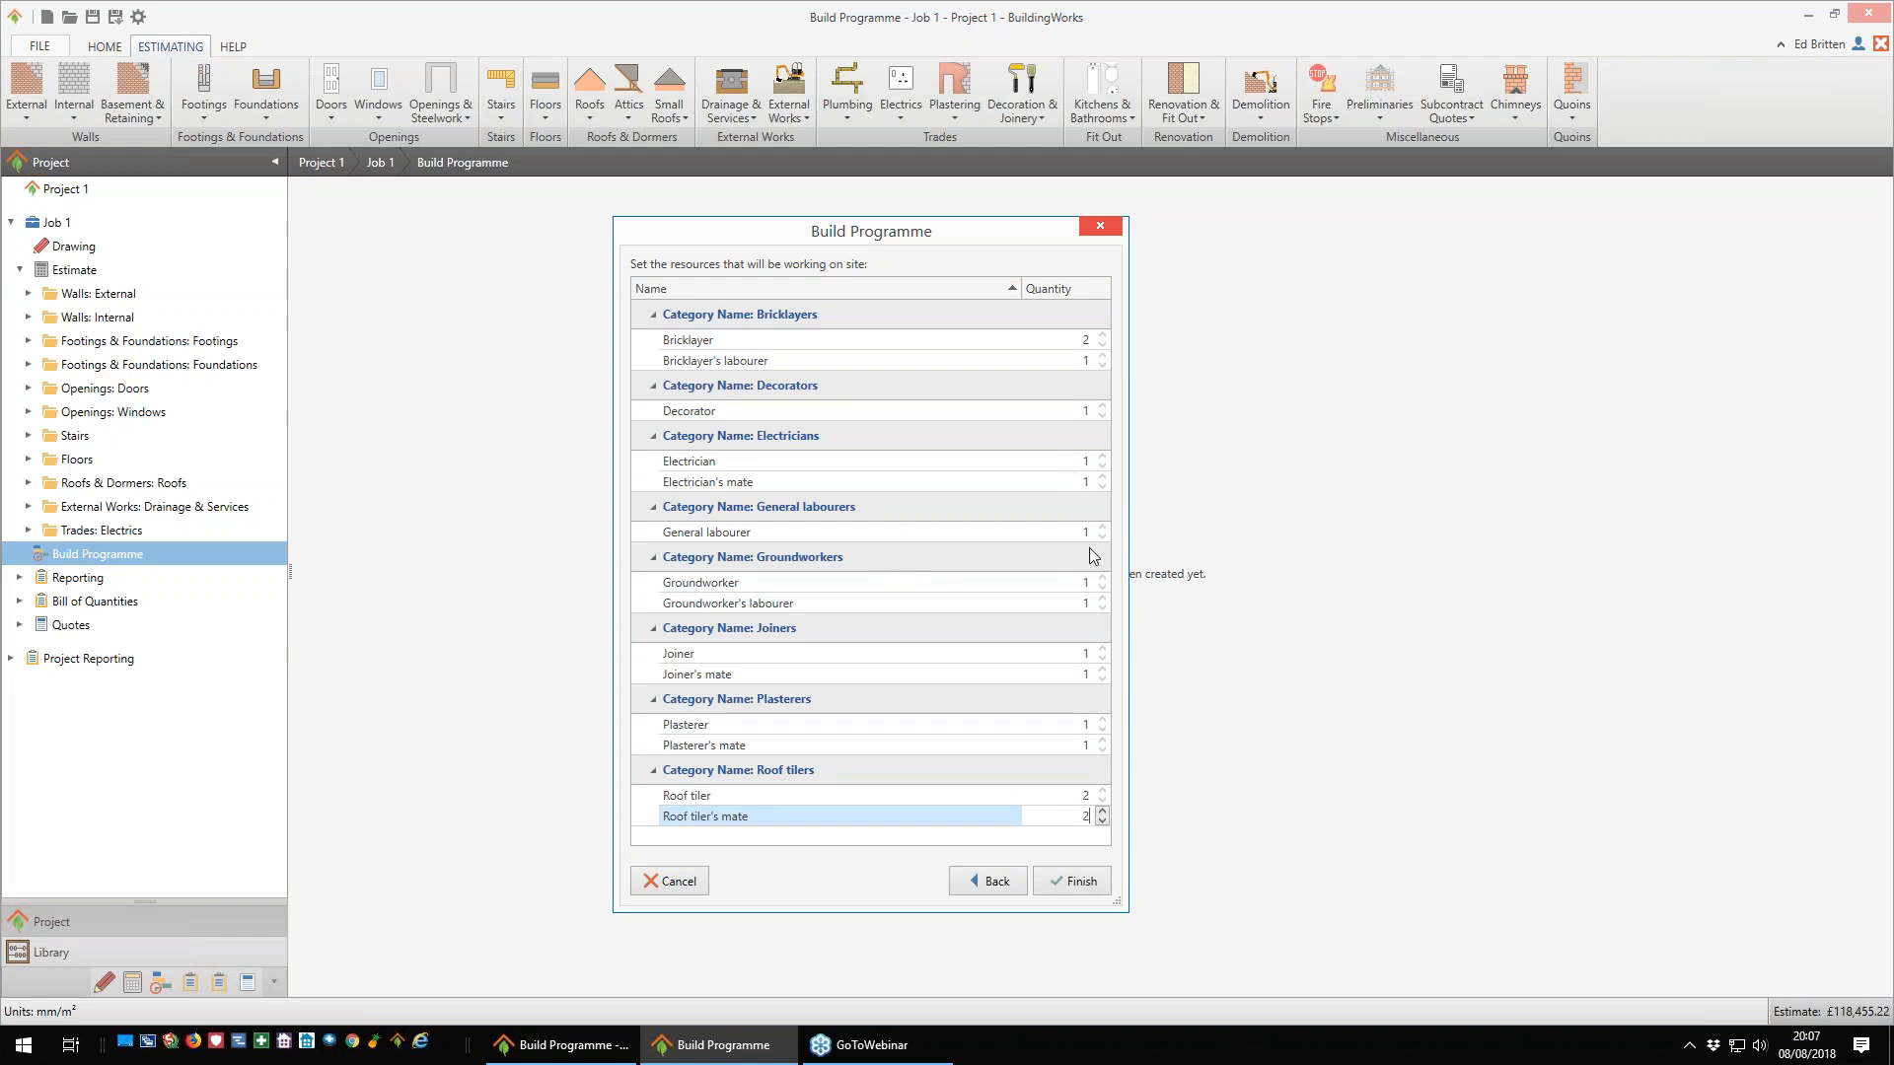
click(1073, 883)
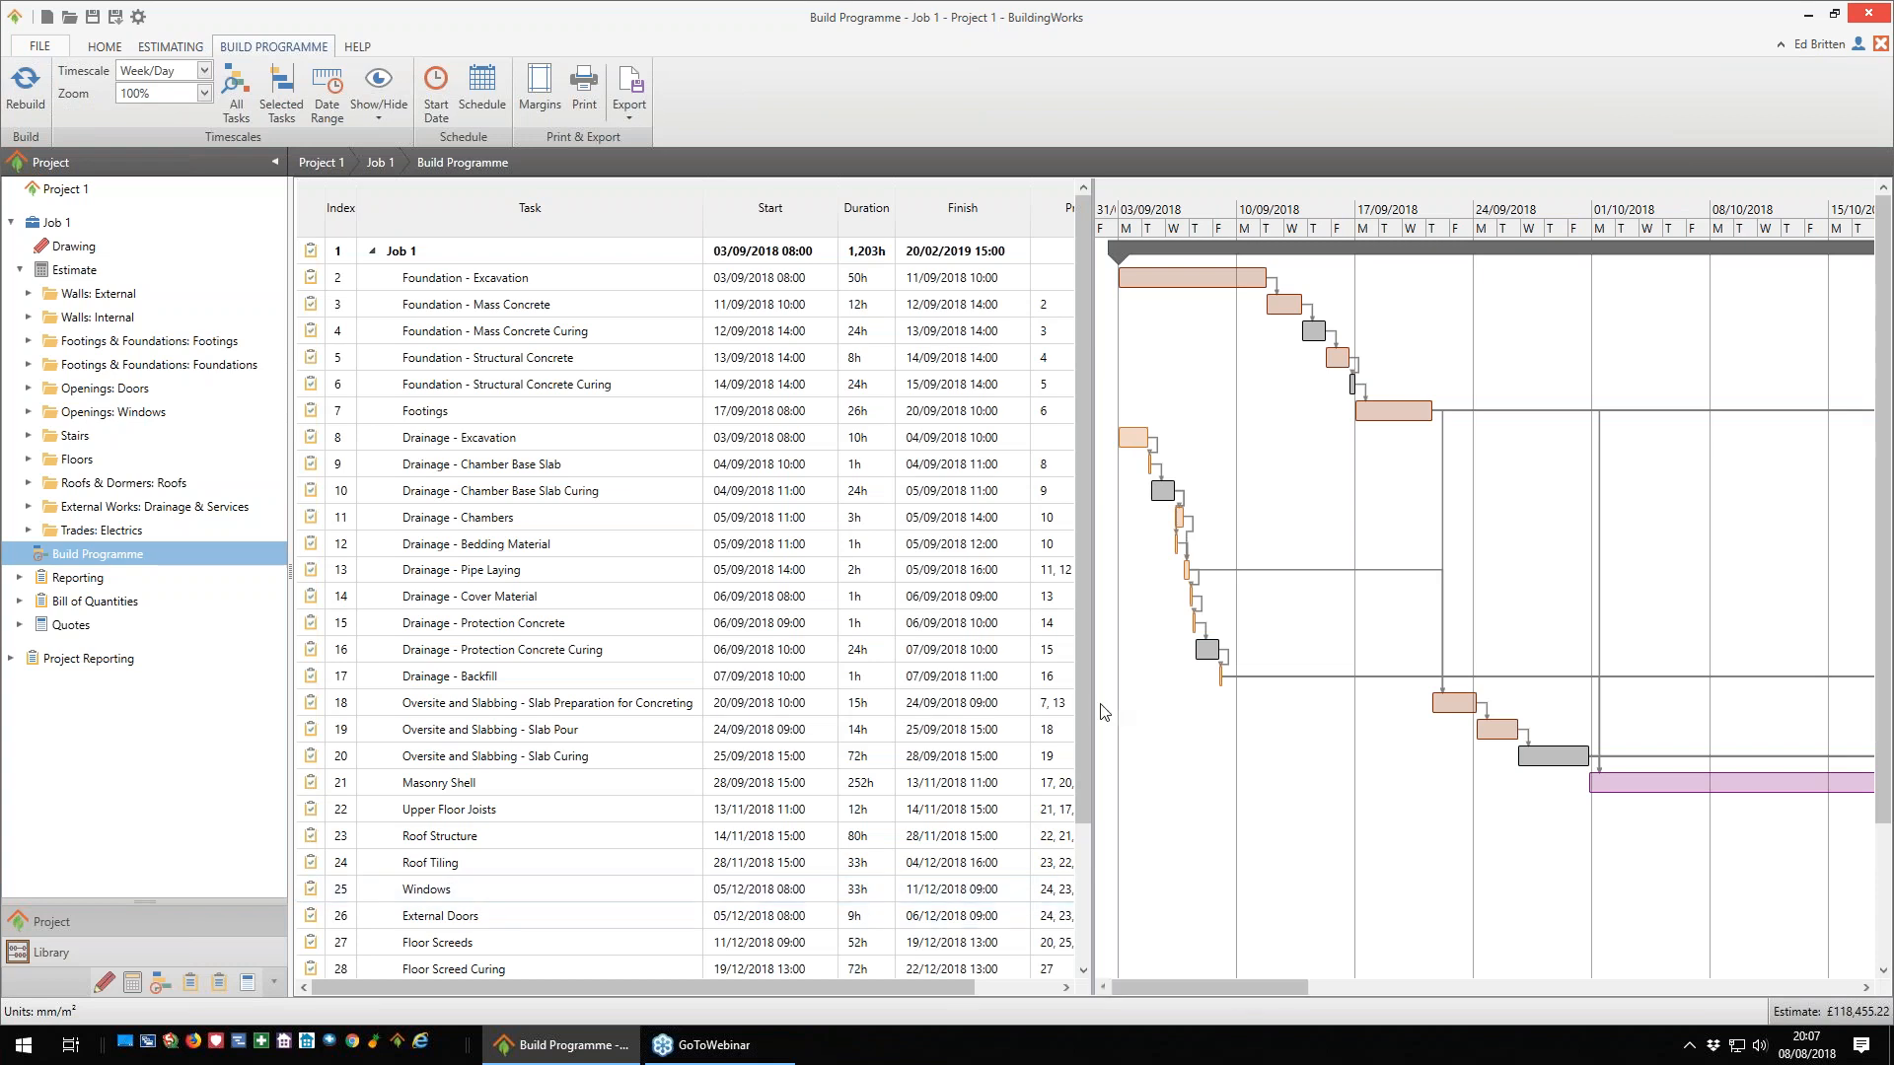
- Enlarge the Gantt chart area beside the task list and set the programme's timescale to Month/Week
drag(1089, 712, 851, 717)
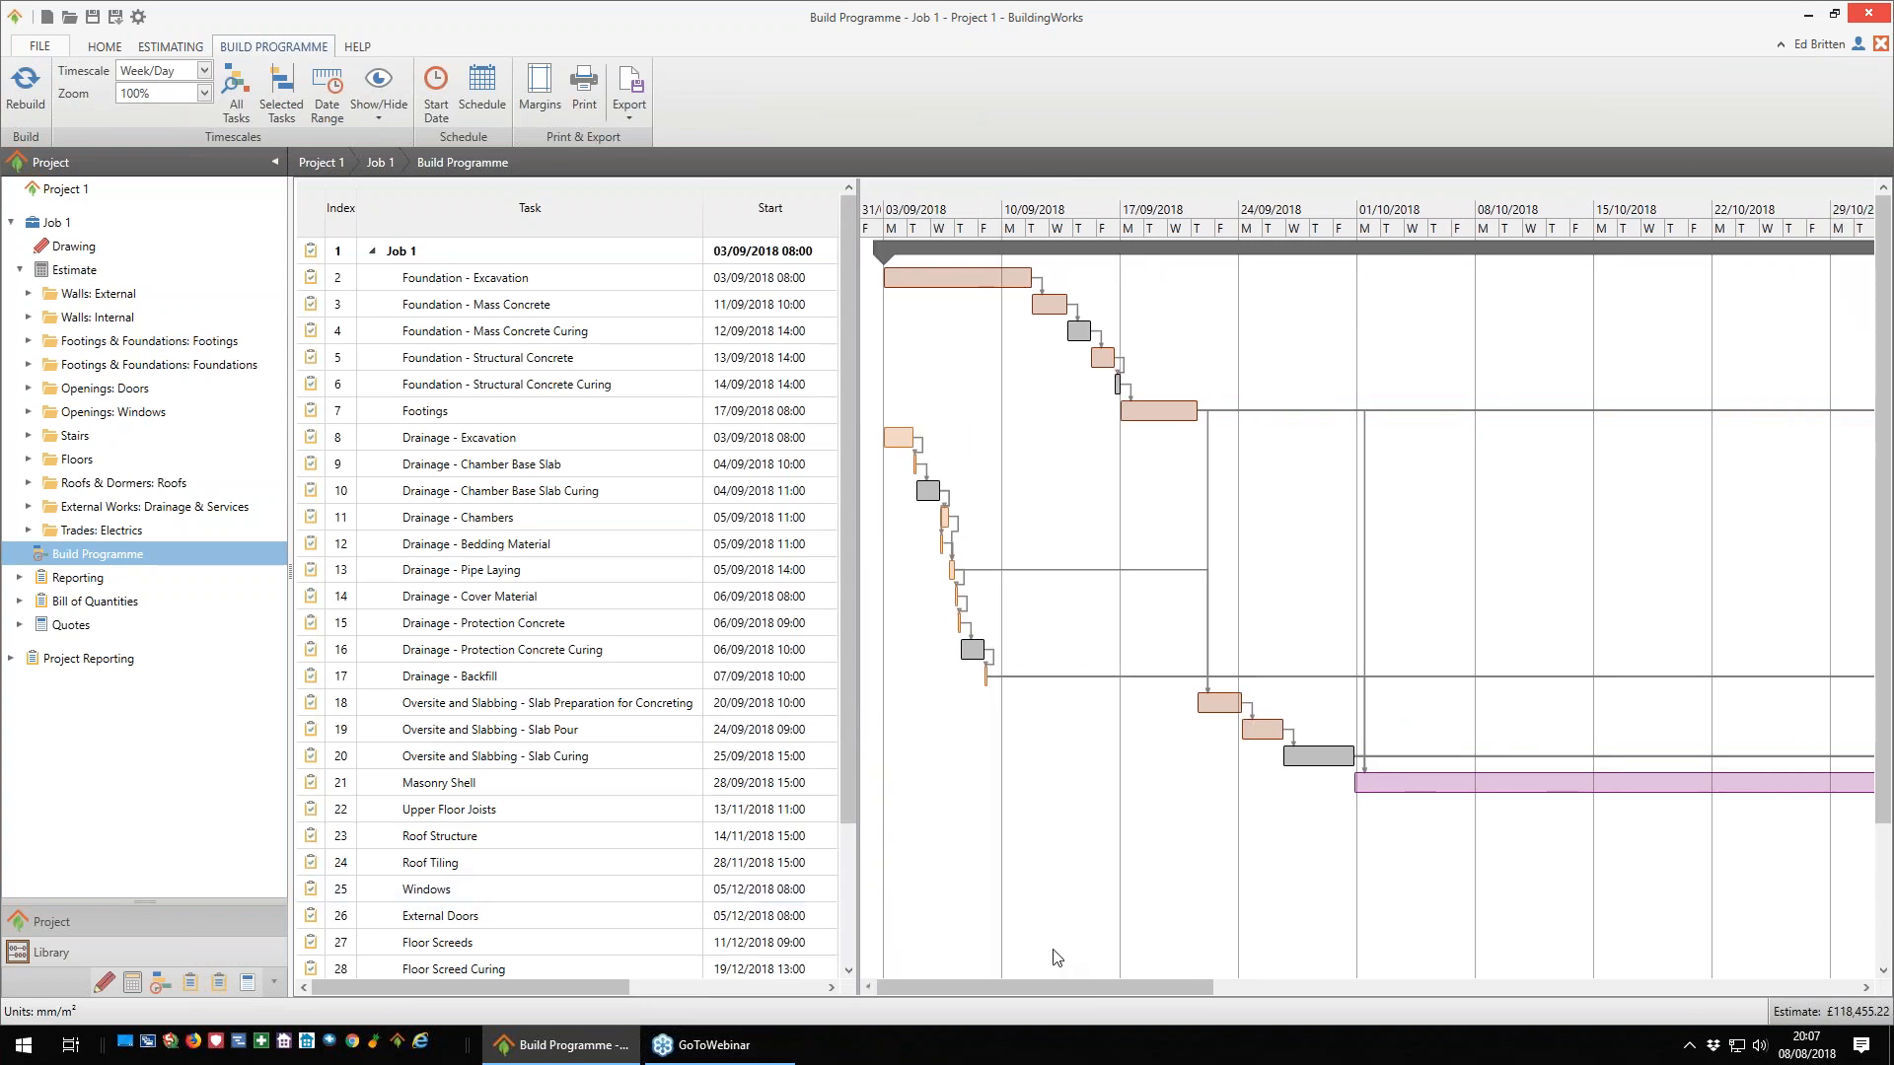
drag(1085, 990, 1487, 990)
scroll(1361, 611, down, 2)
scroll(1078, 622, up, 2)
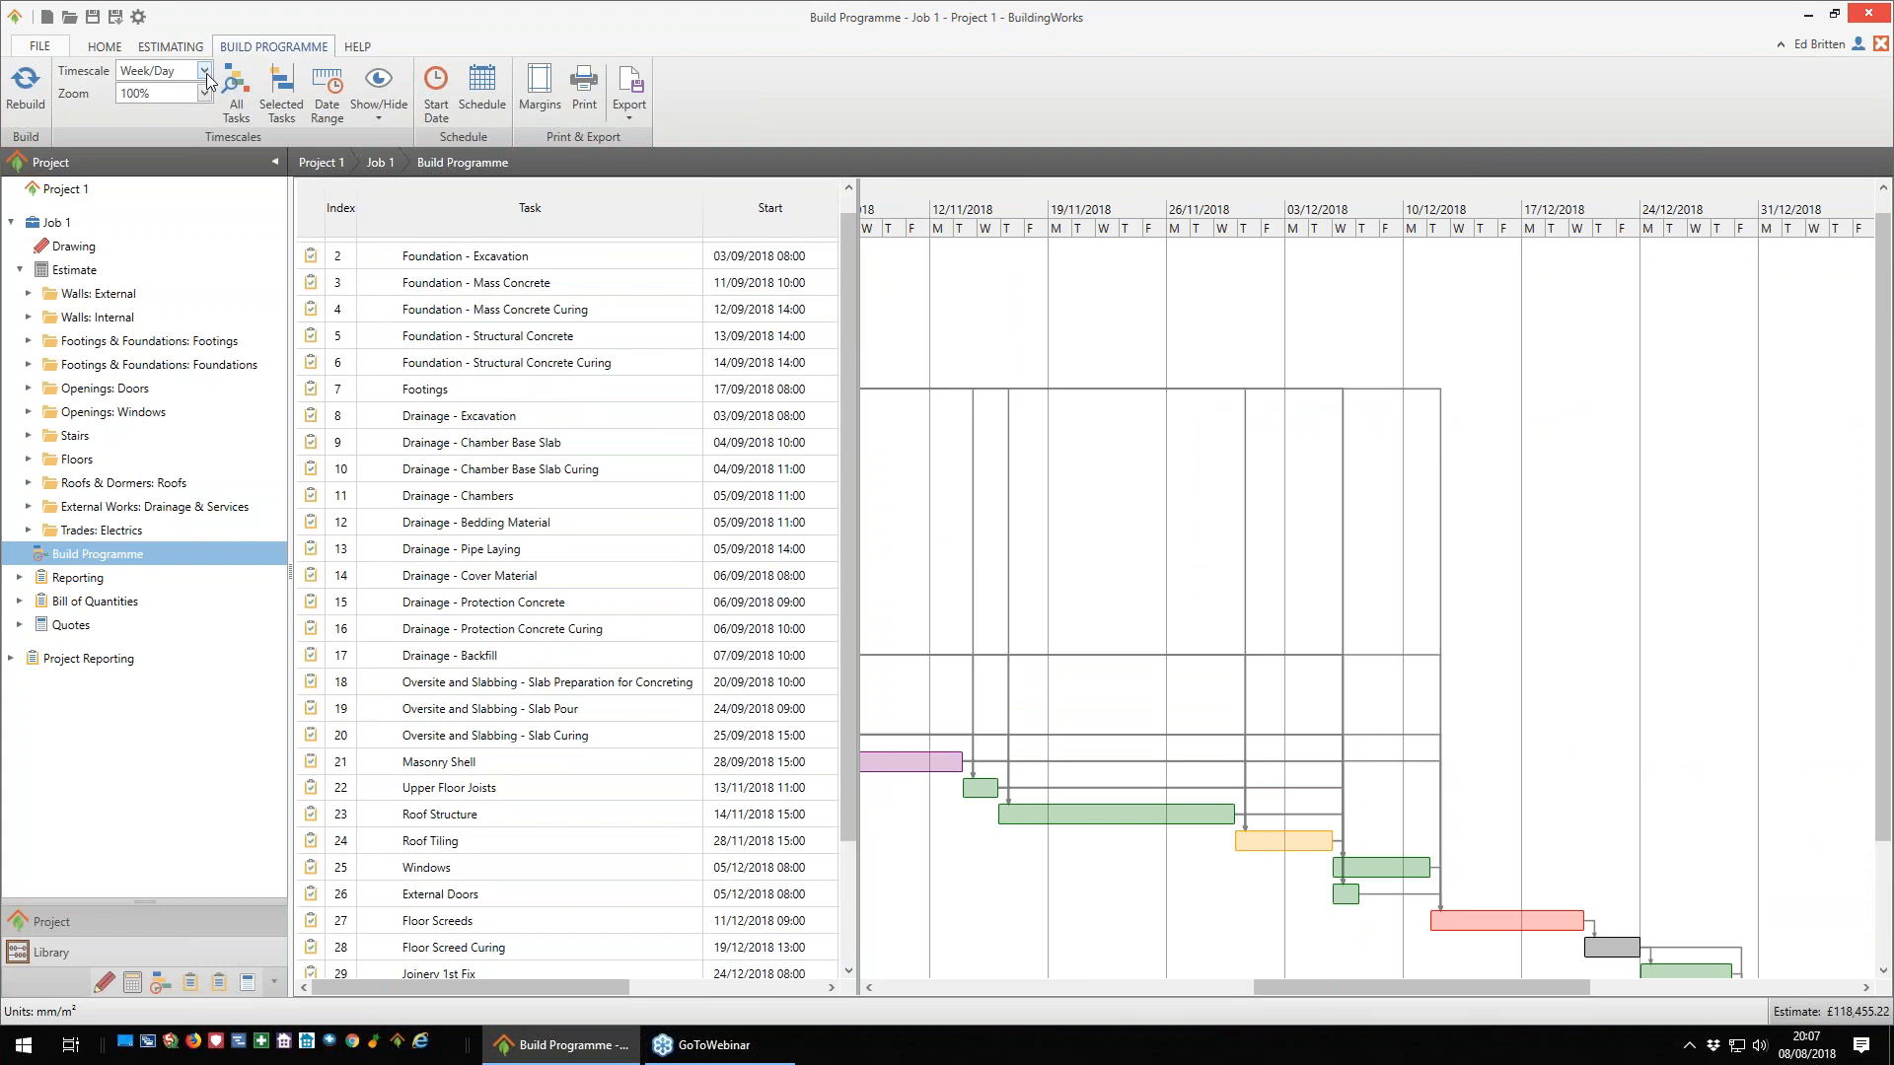
click(204, 70)
click(154, 132)
drag(1371, 998, 1111, 998)
- Check the programme's export formats, and lengthen the Masonry Shell task so that Upper Floor Joists starts on 26/11/2018
click(631, 113)
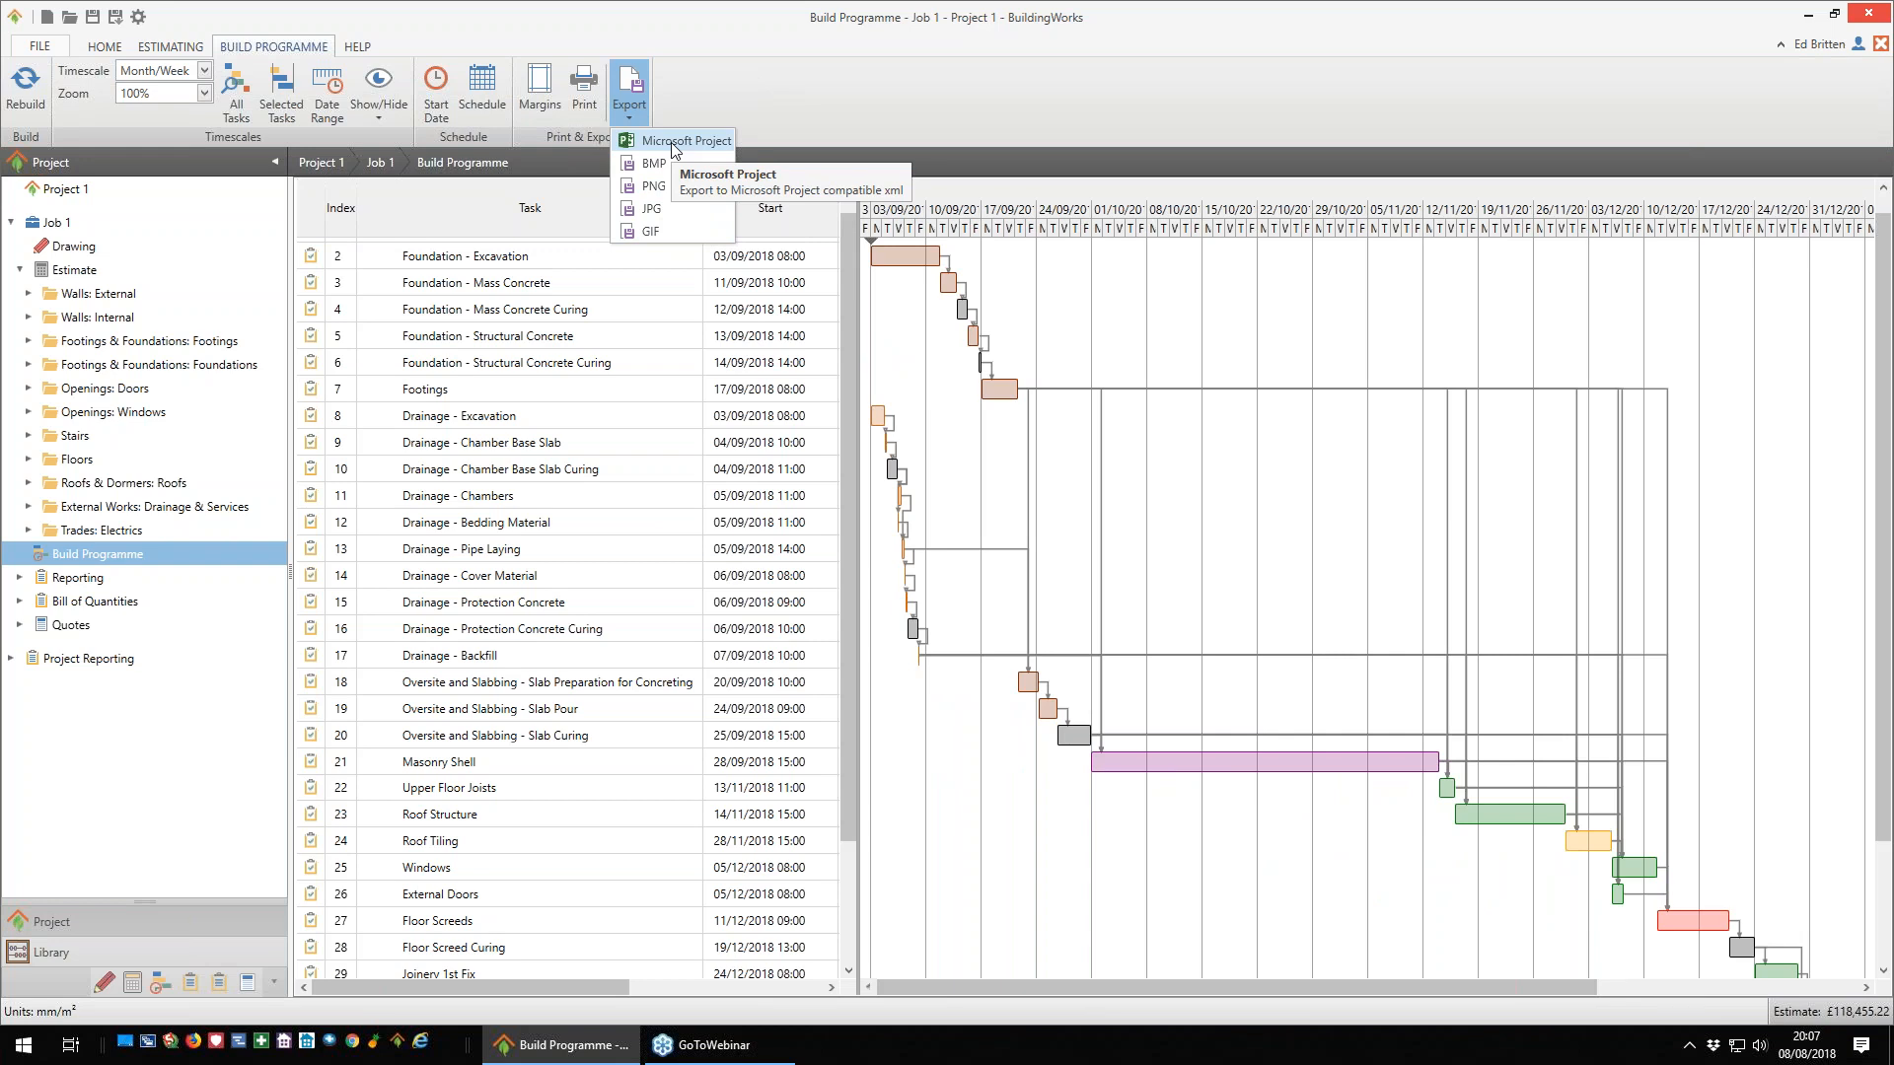
drag(1441, 765, 1534, 762)
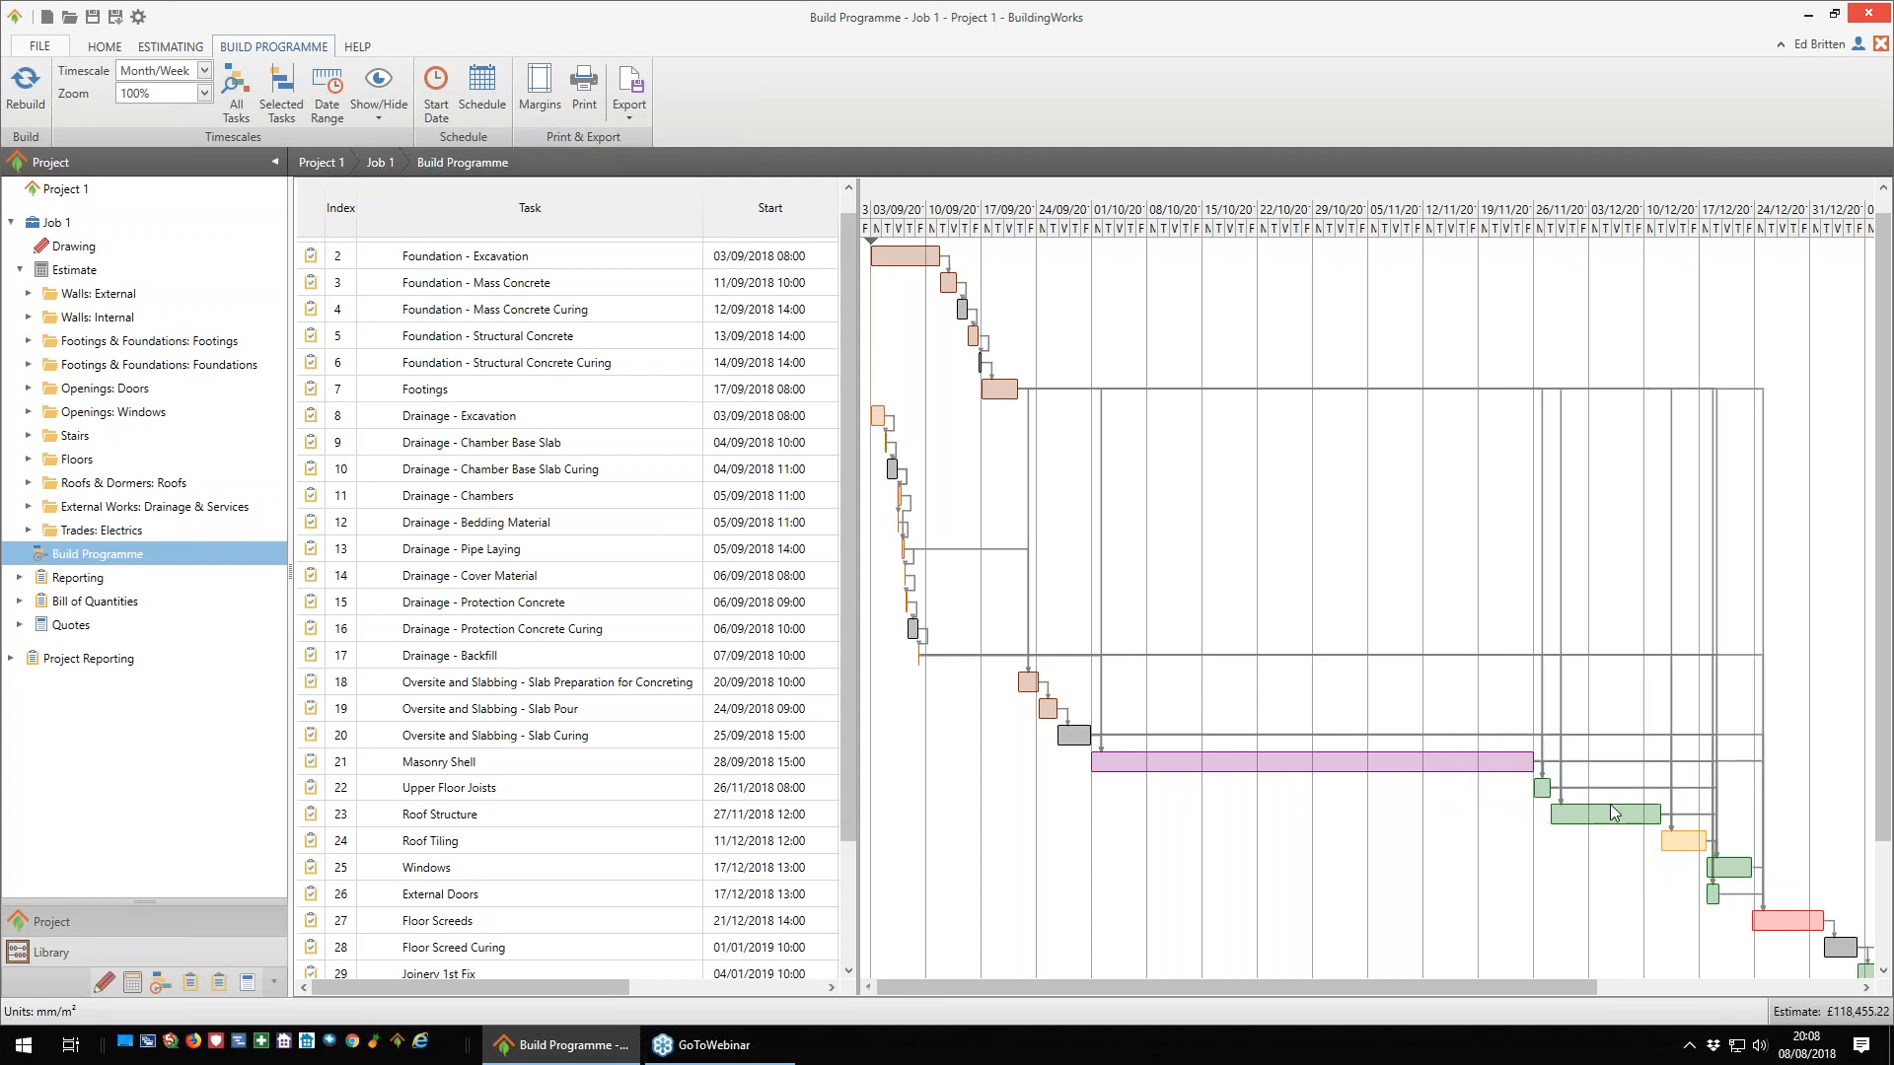
drag(1584, 985, 1525, 986)
- Open the job's Cash flow report and stop the Estimate Completion Checker from showing automatically for this estimate
click(20, 578)
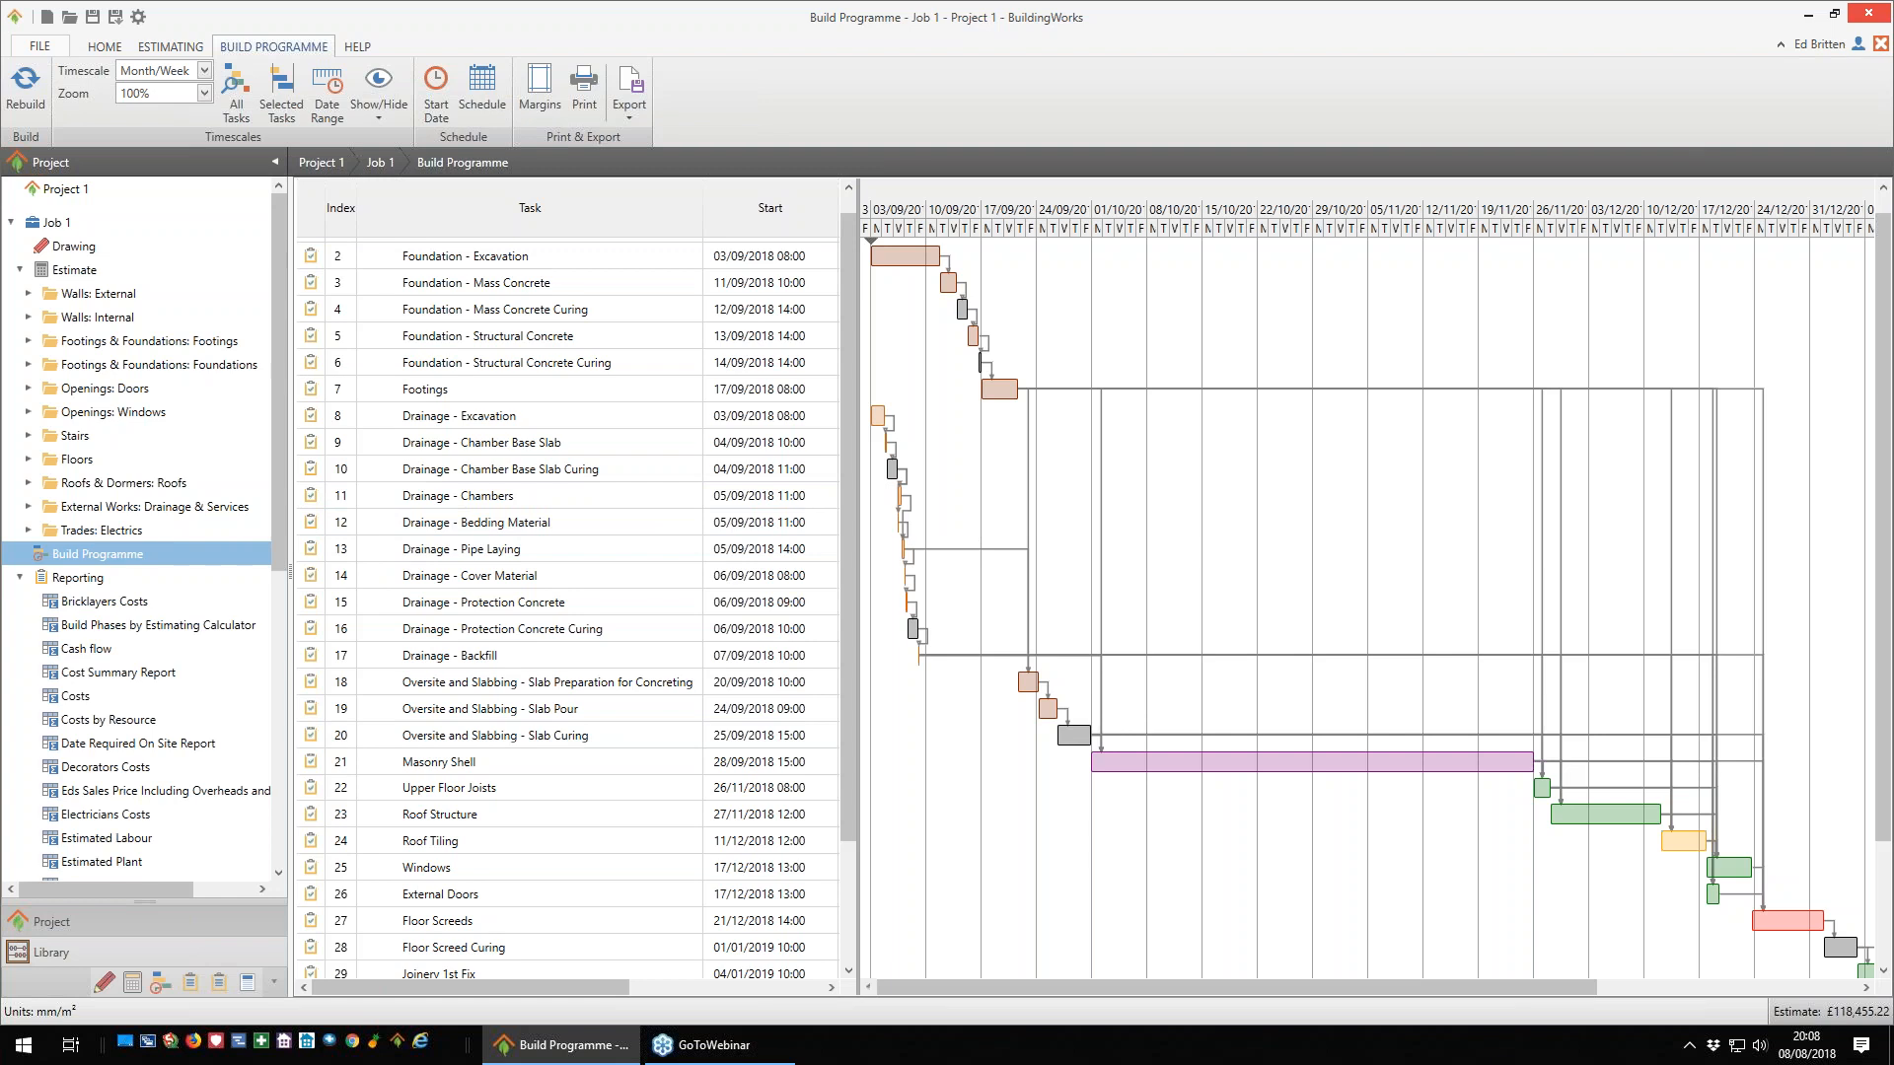
double_click(93, 651)
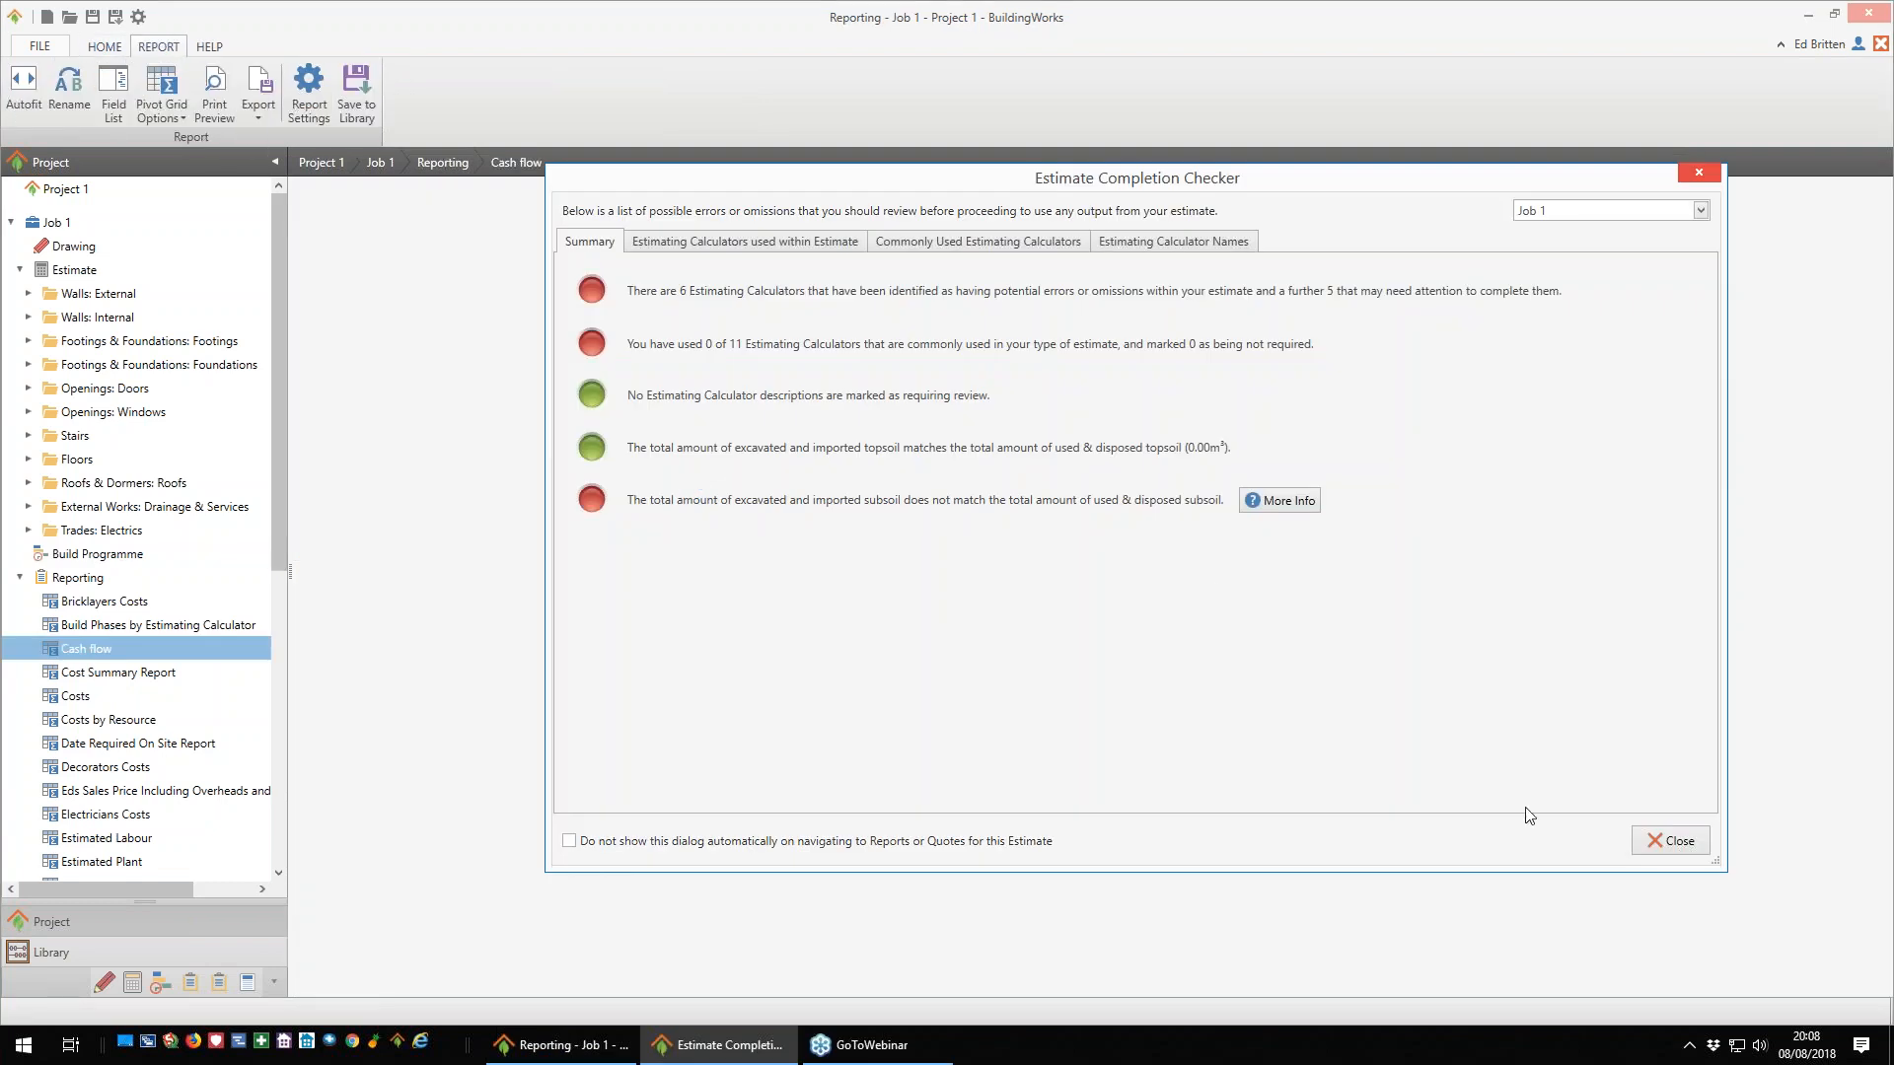
click(784, 843)
click(1670, 841)
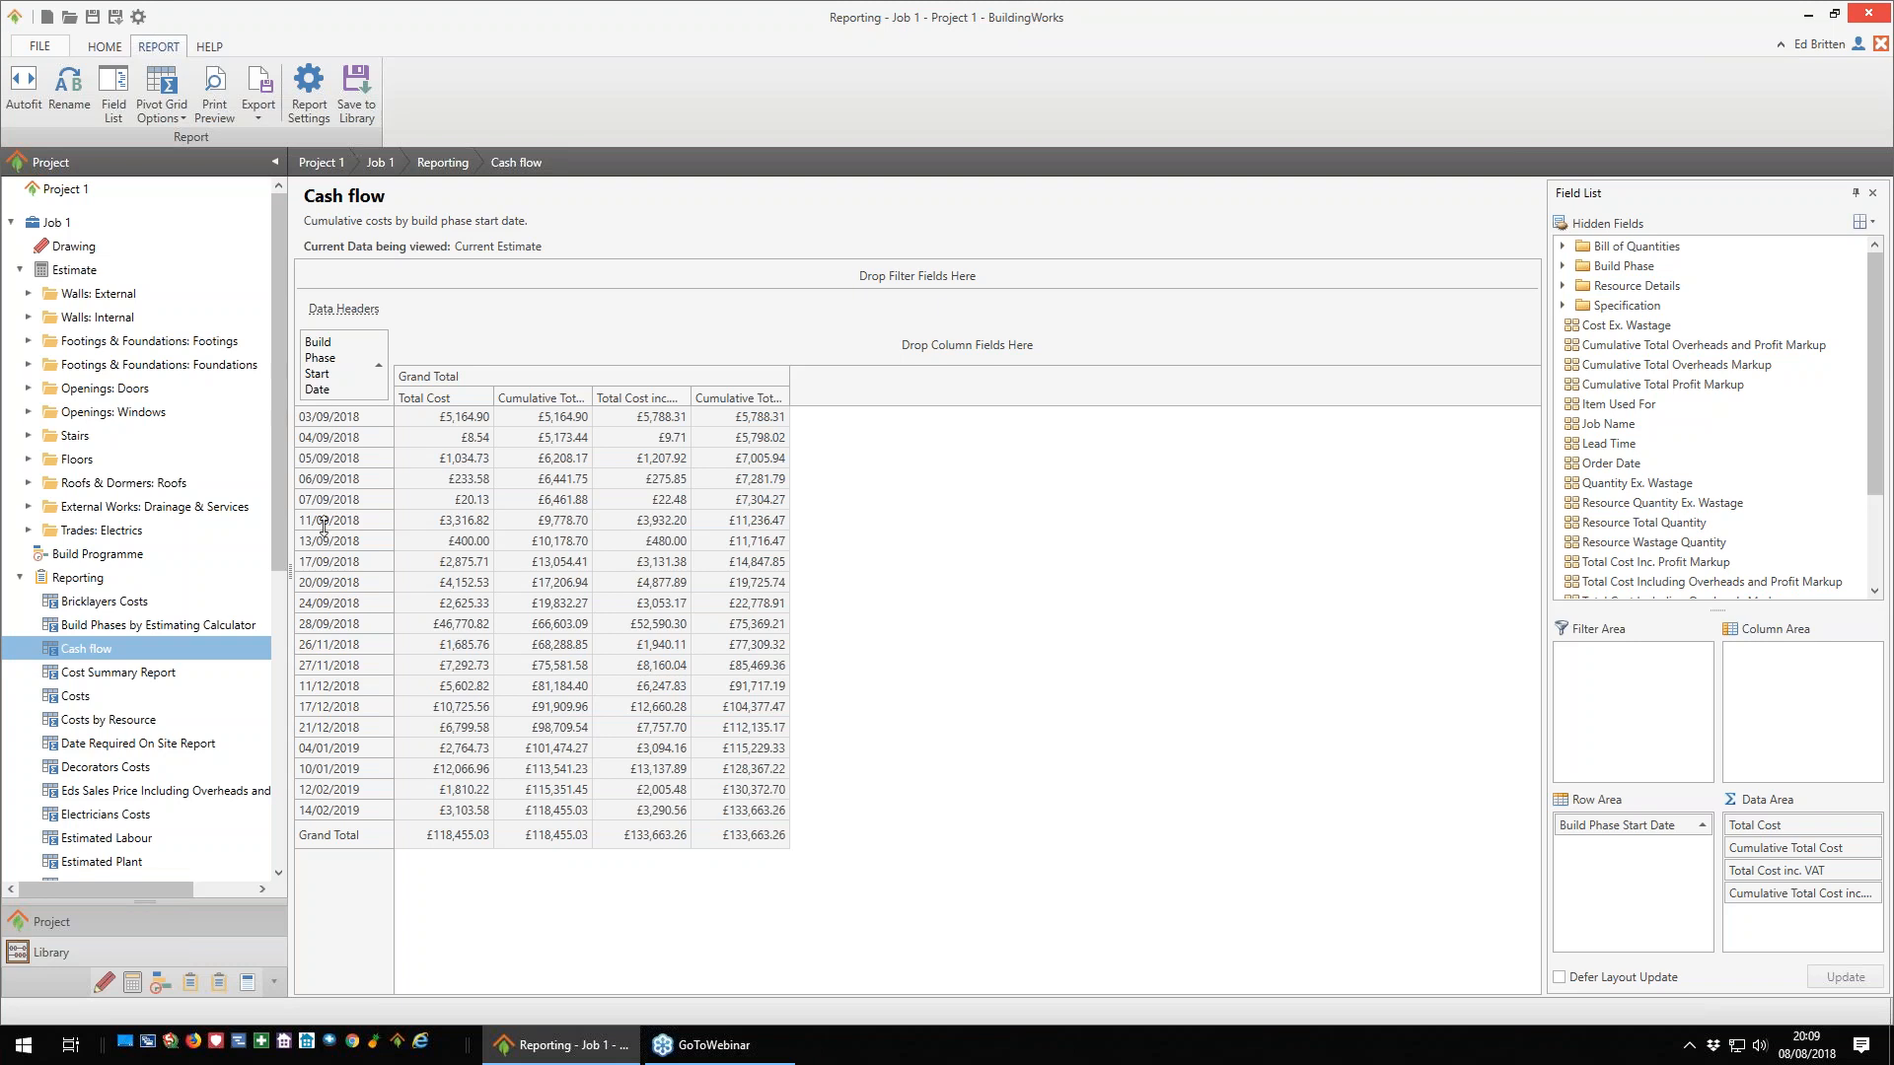
- Open the Profit Forecast report and add Build Phase Name as a second row field after the start date, widening its column
drag(280, 476, 288, 728)
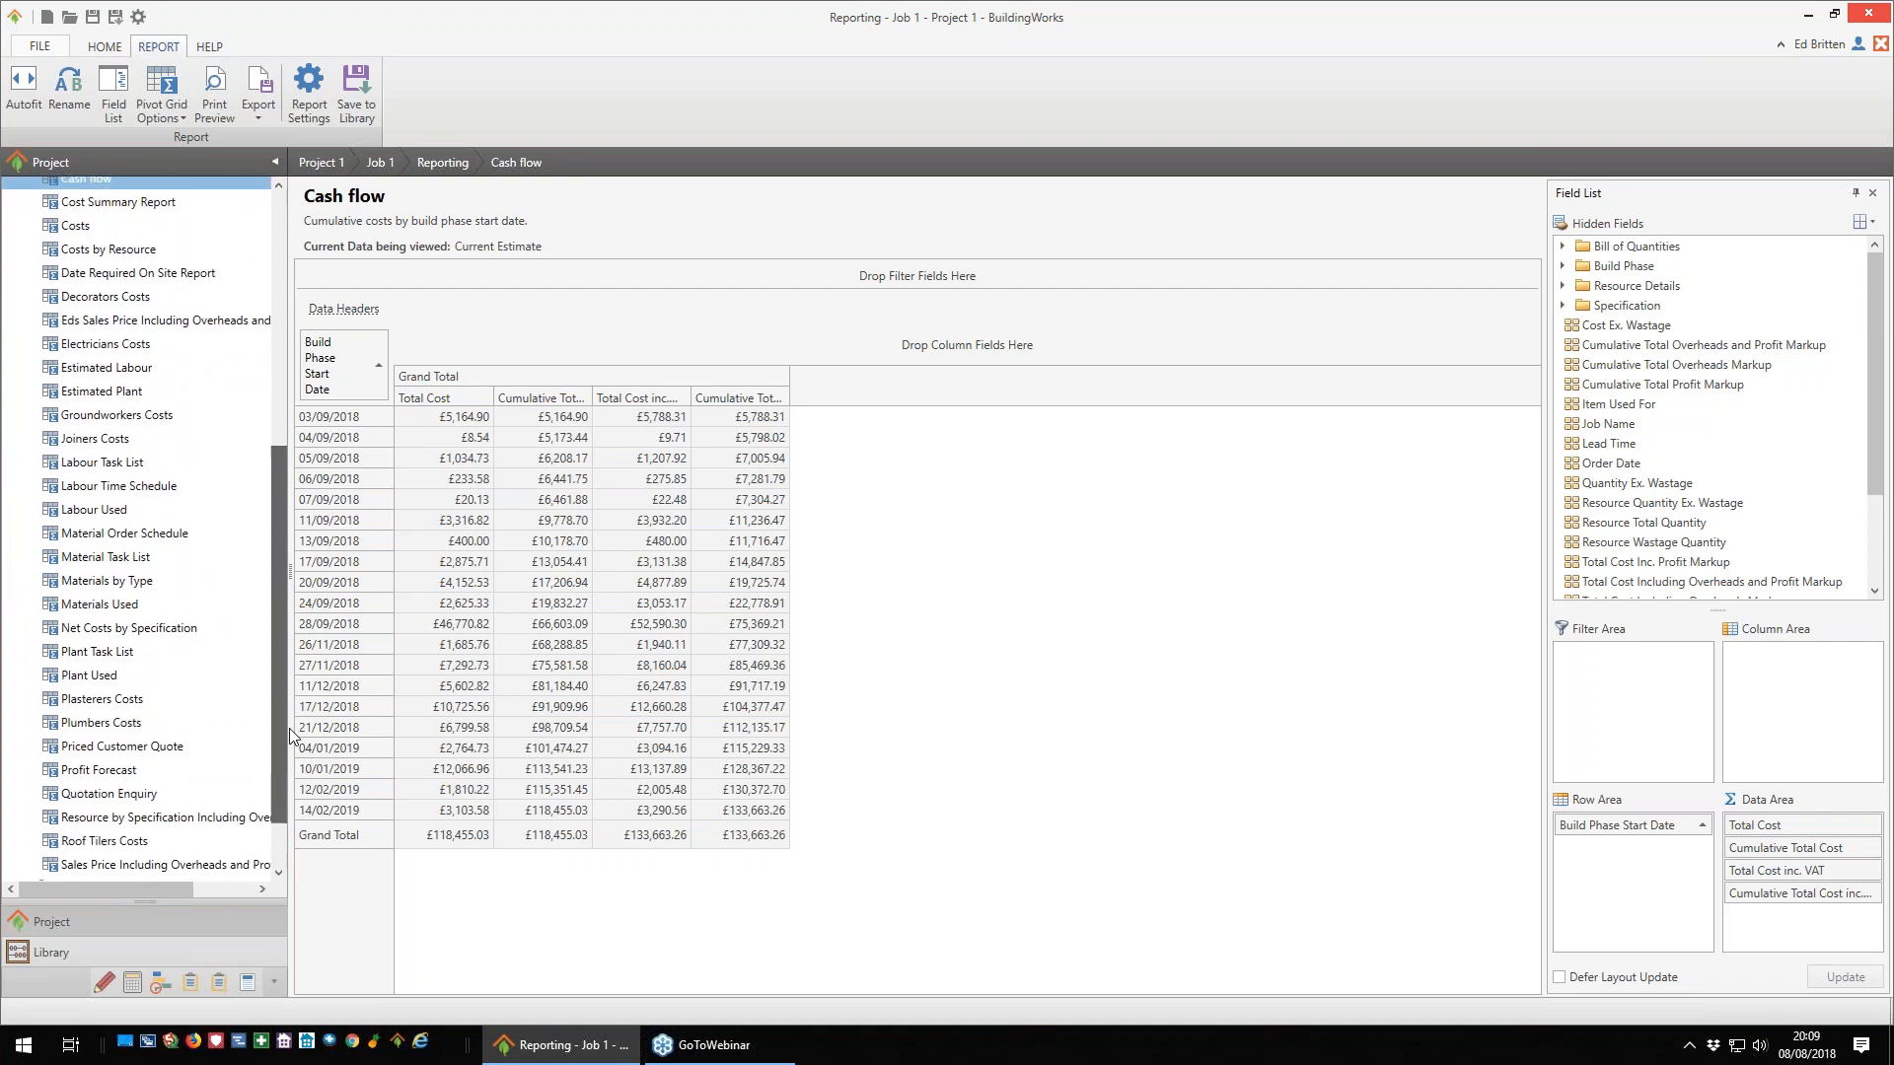
click(99, 771)
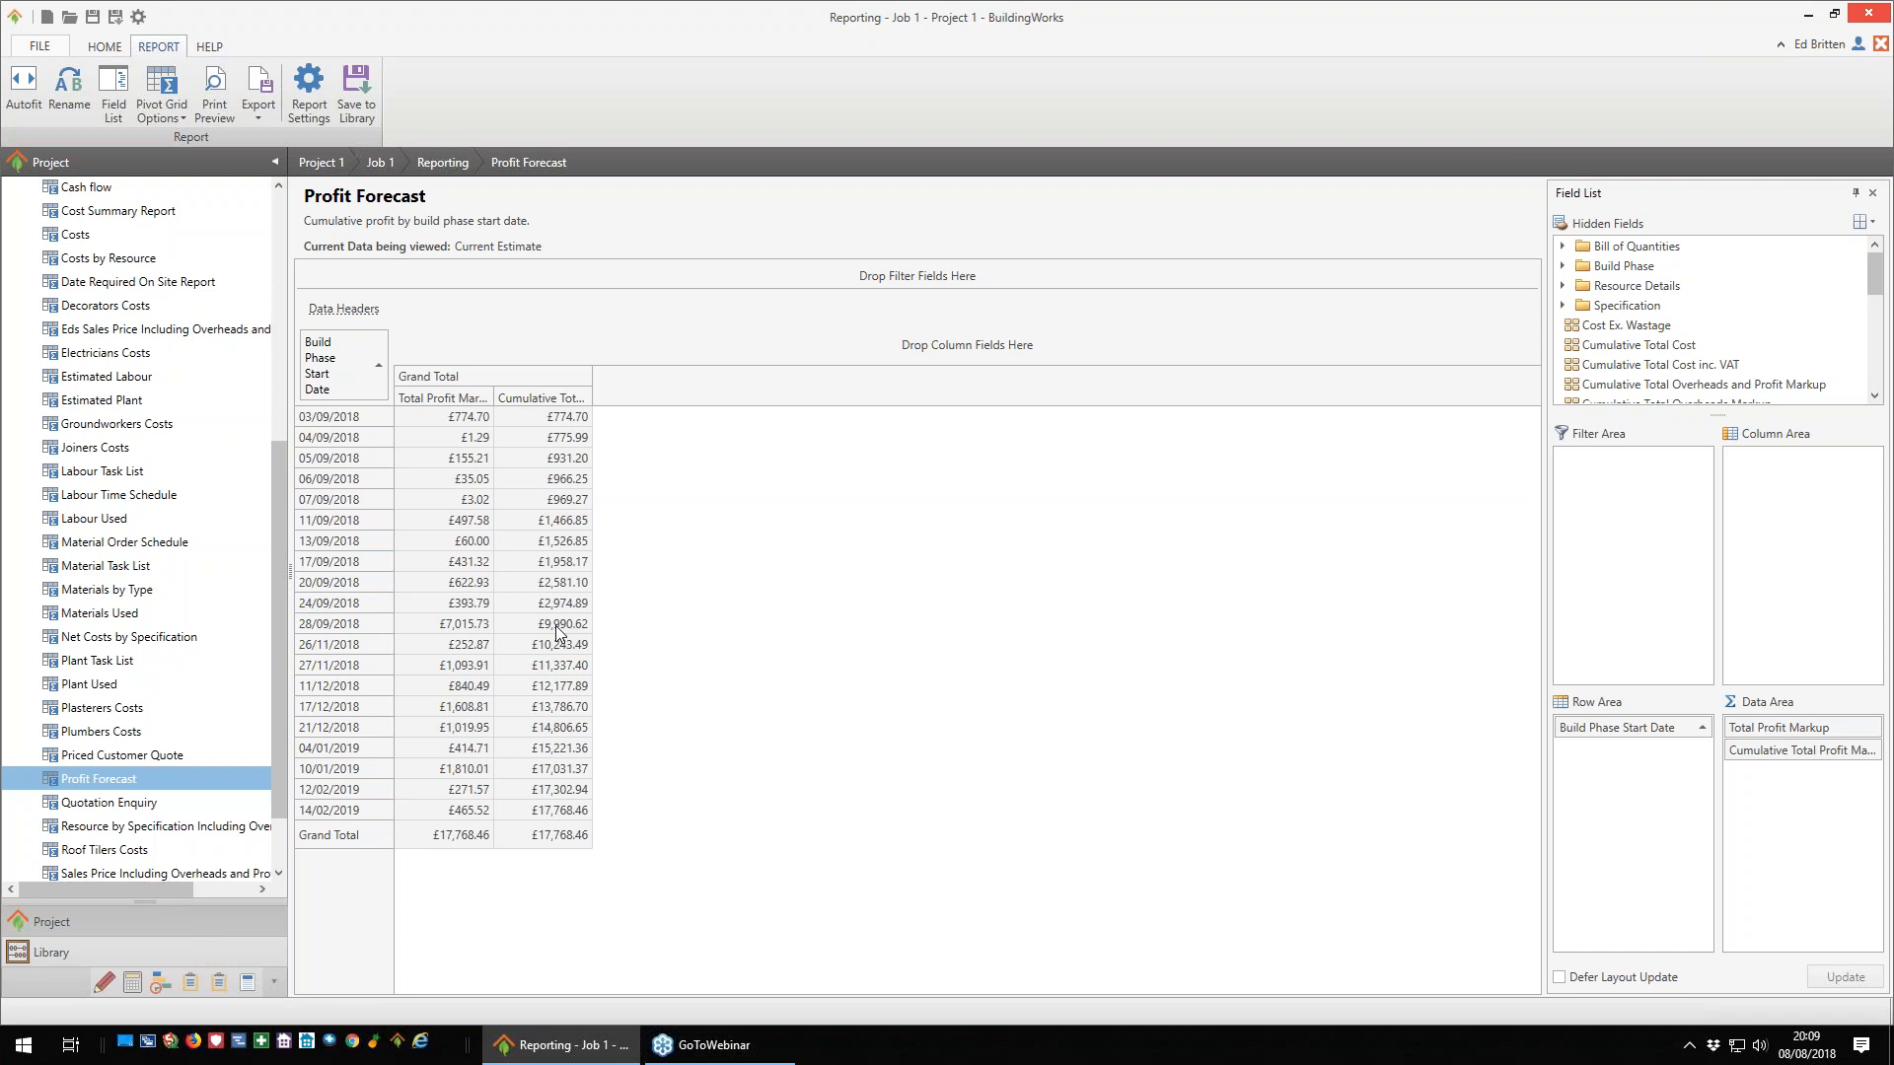
drag(282, 690, 286, 526)
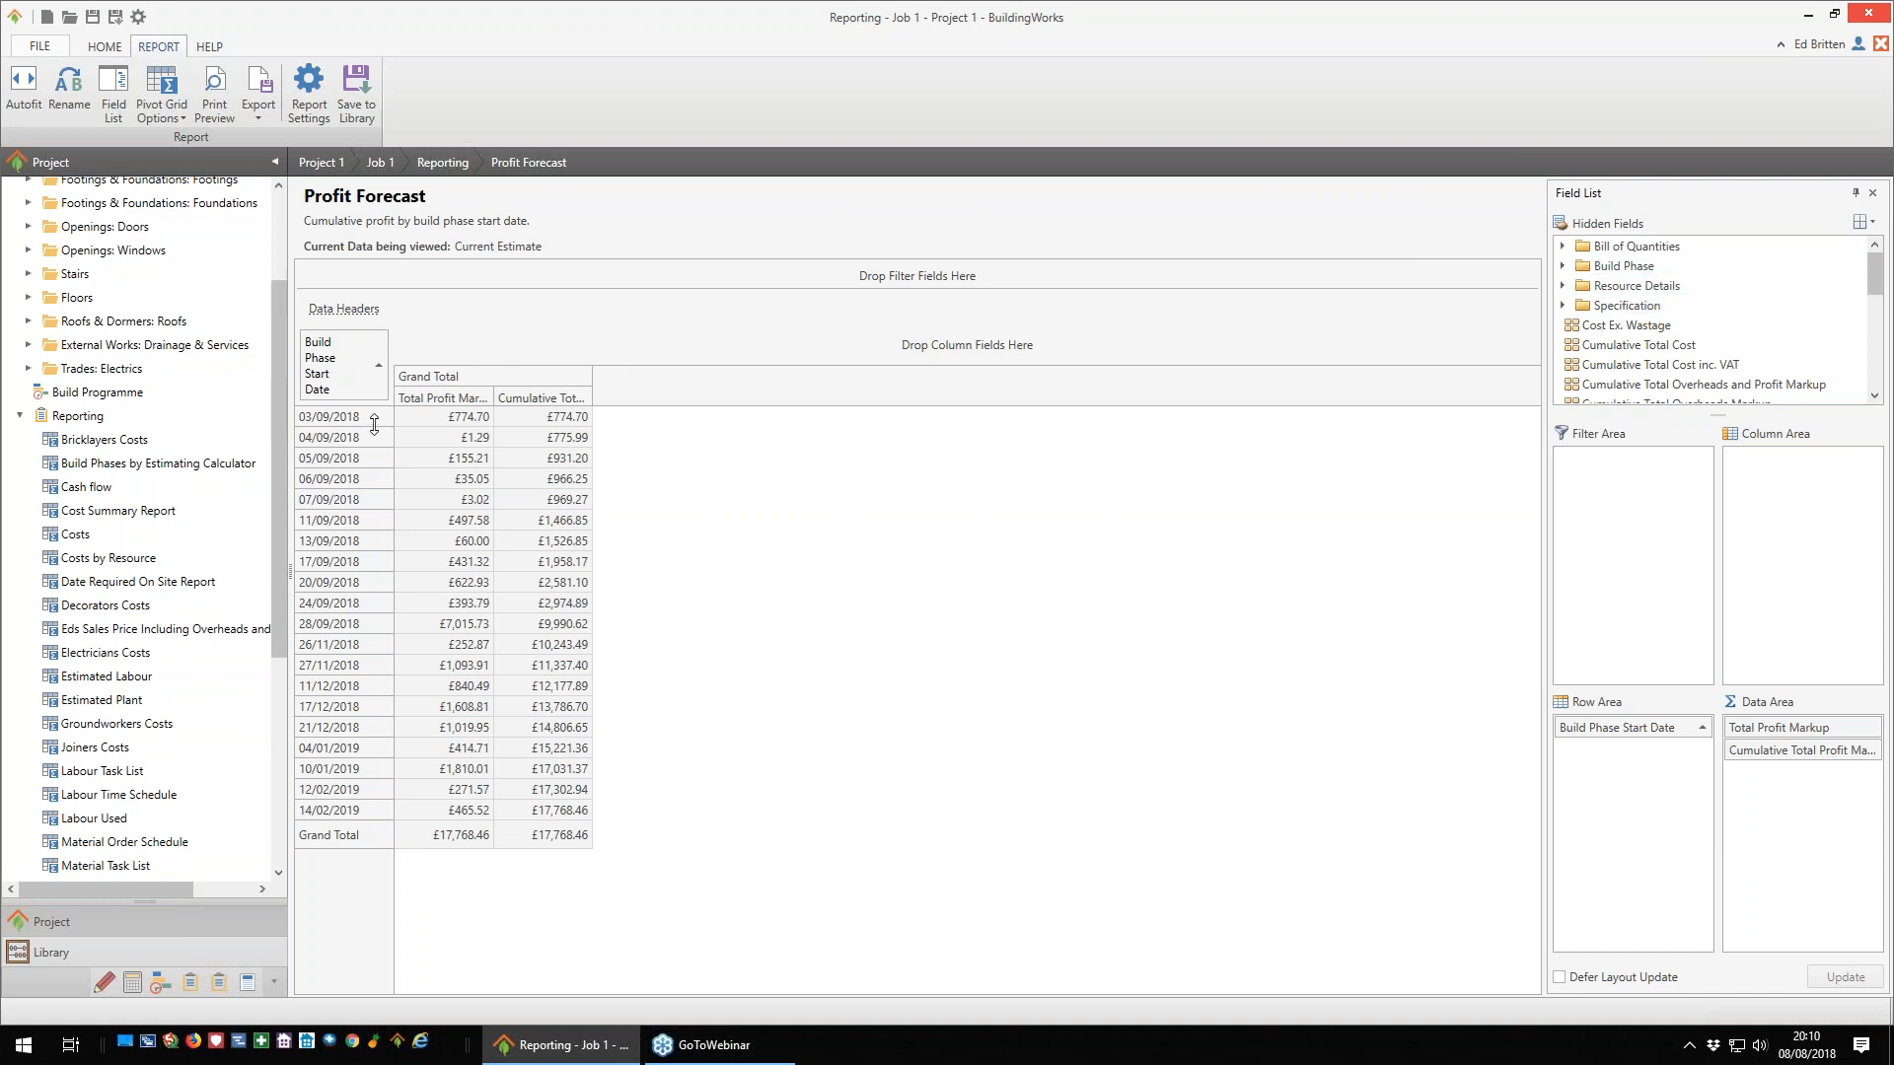
click(1566, 265)
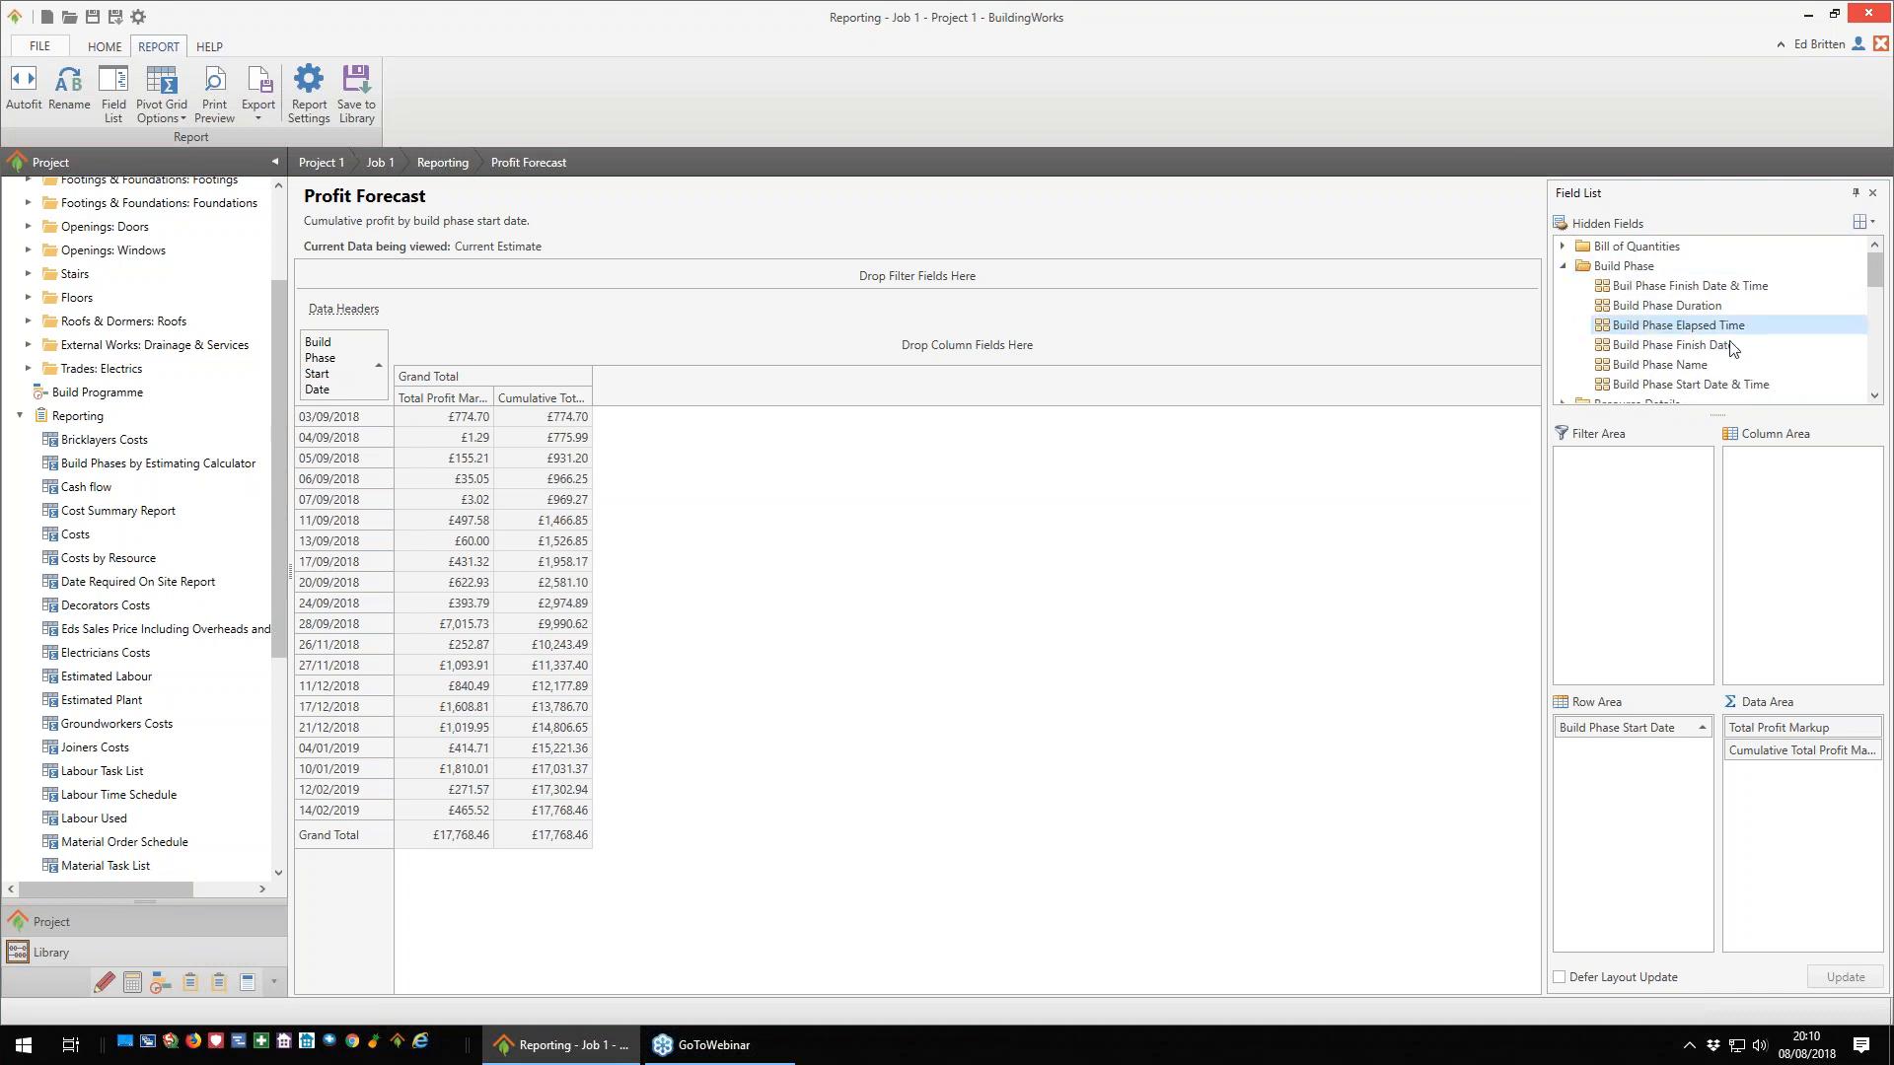
mouse_move(1660, 364)
mouse_down()
mouse_move(818, 412)
mouse_move(389, 404)
mouse_up()
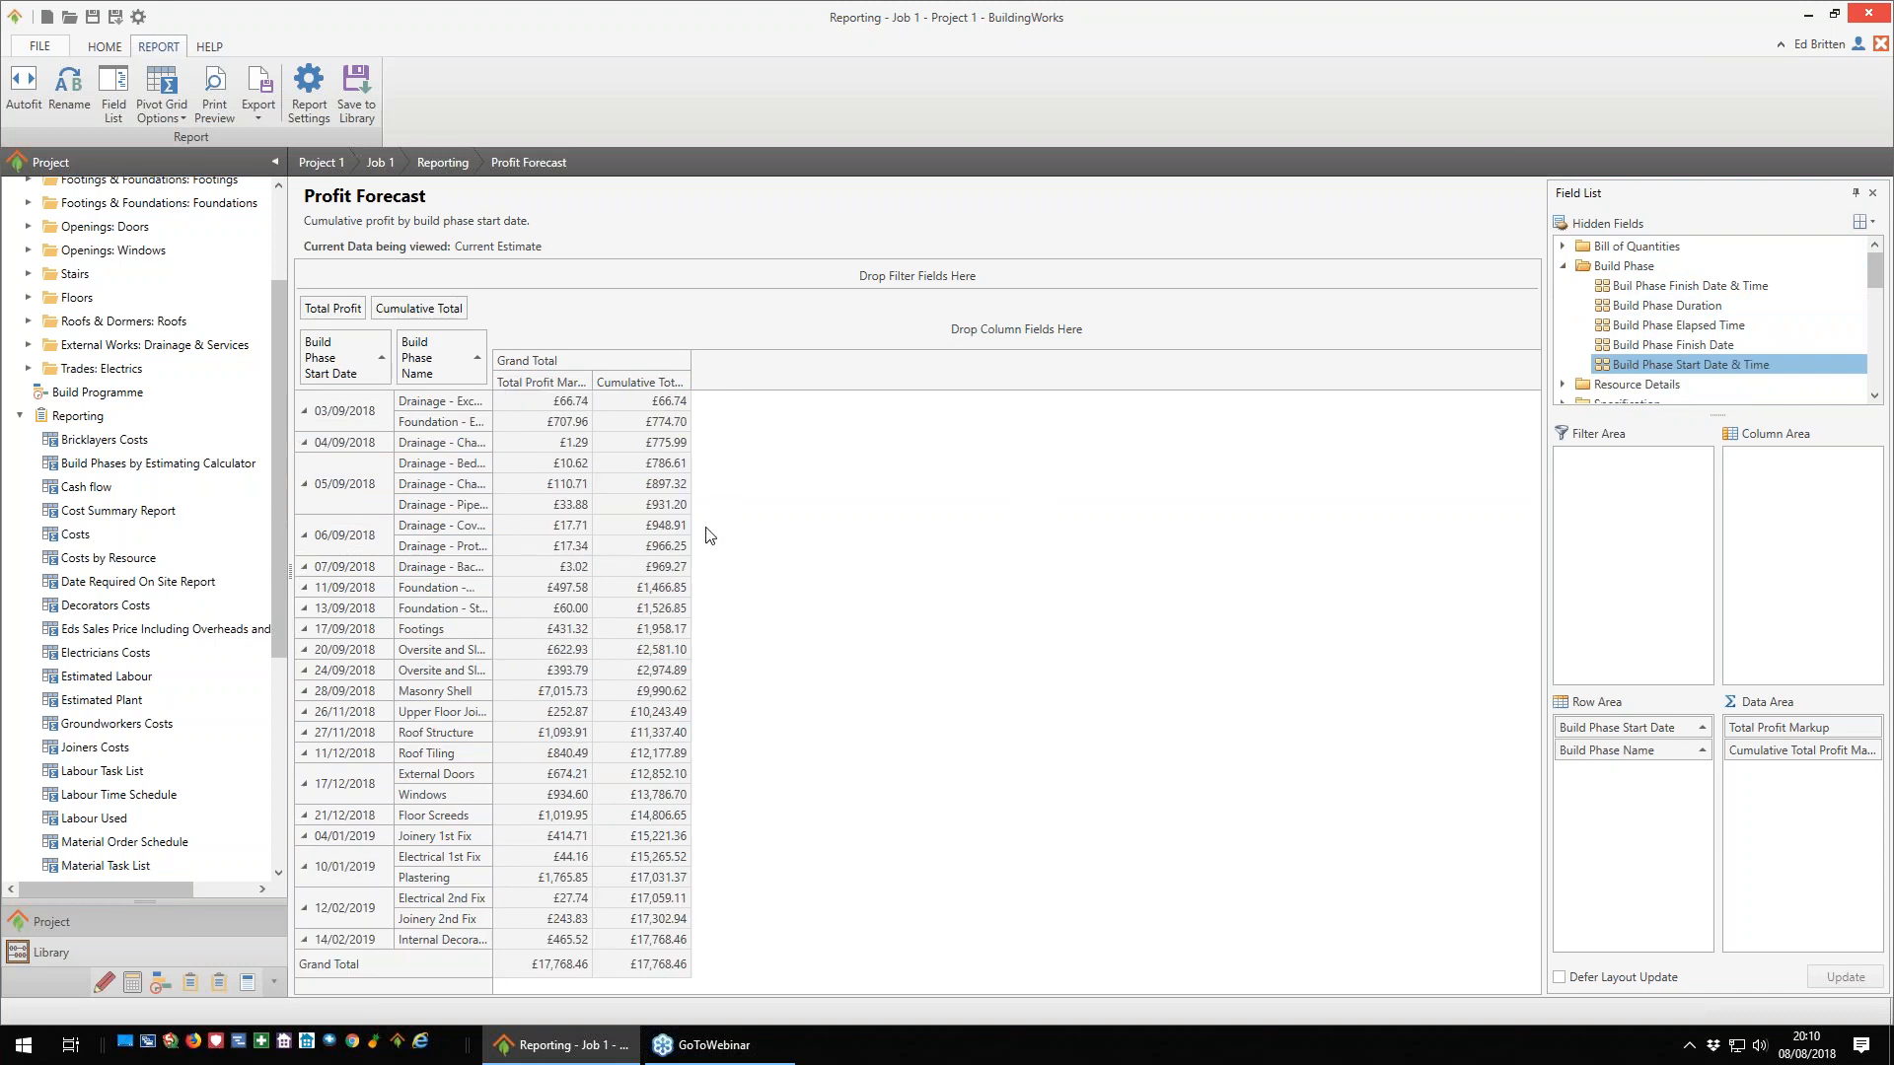
double_click(493, 422)
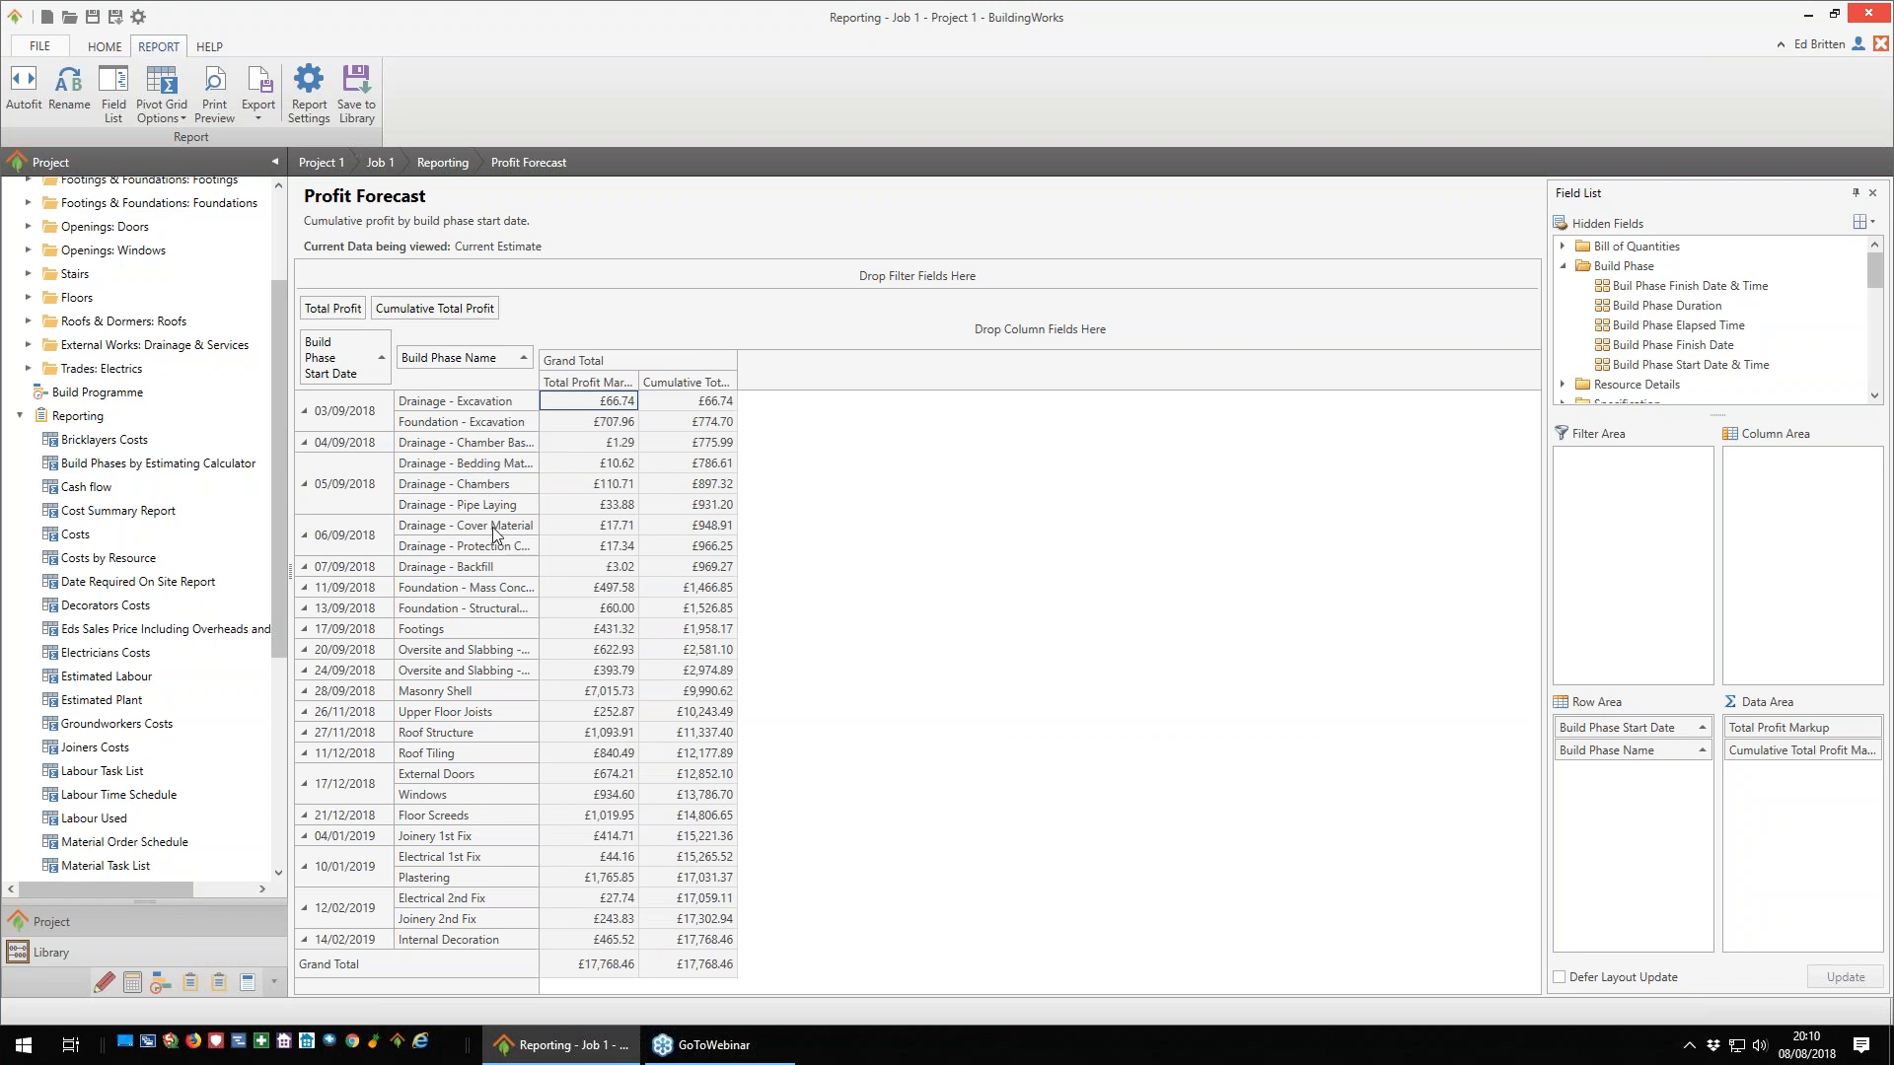
- Review the Costs report with its Build Phase Name column widened, and the Electricians Costs and Joiners Costs reports
click(75, 534)
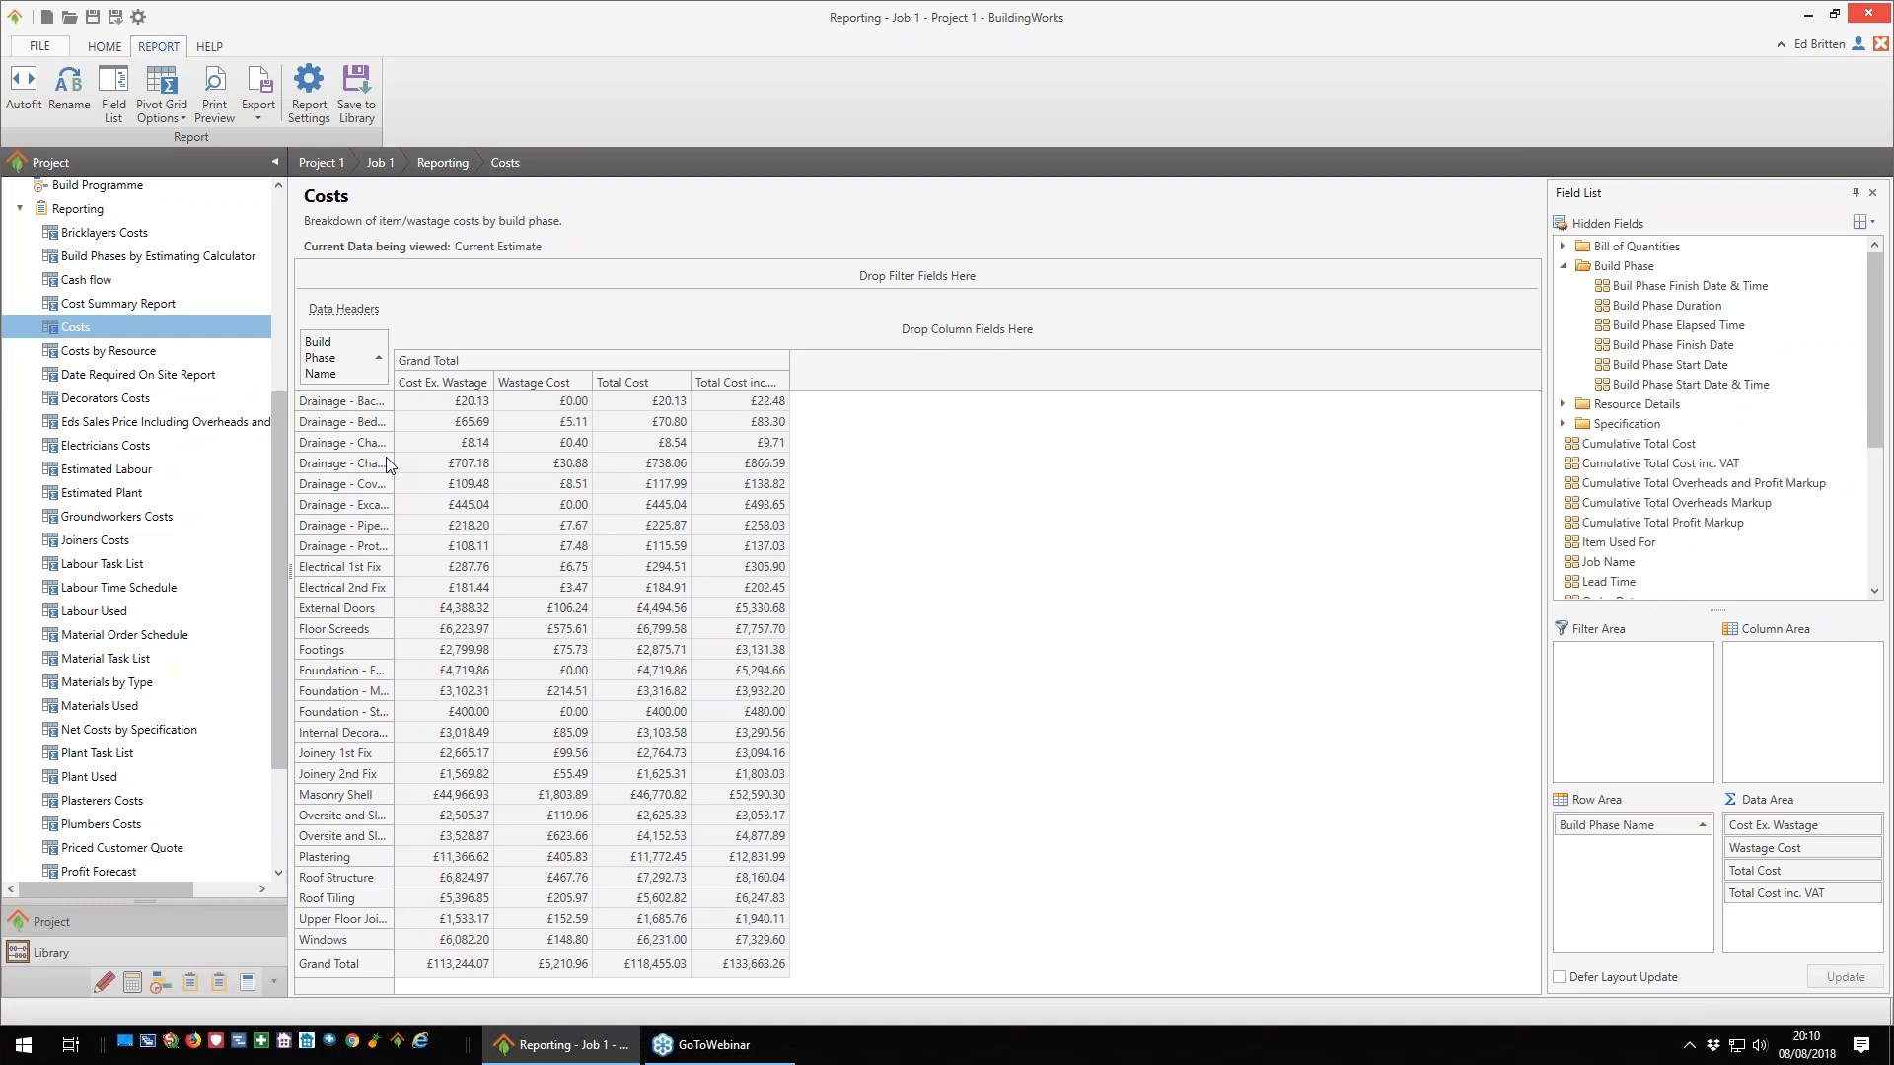
drag(390, 463, 477, 463)
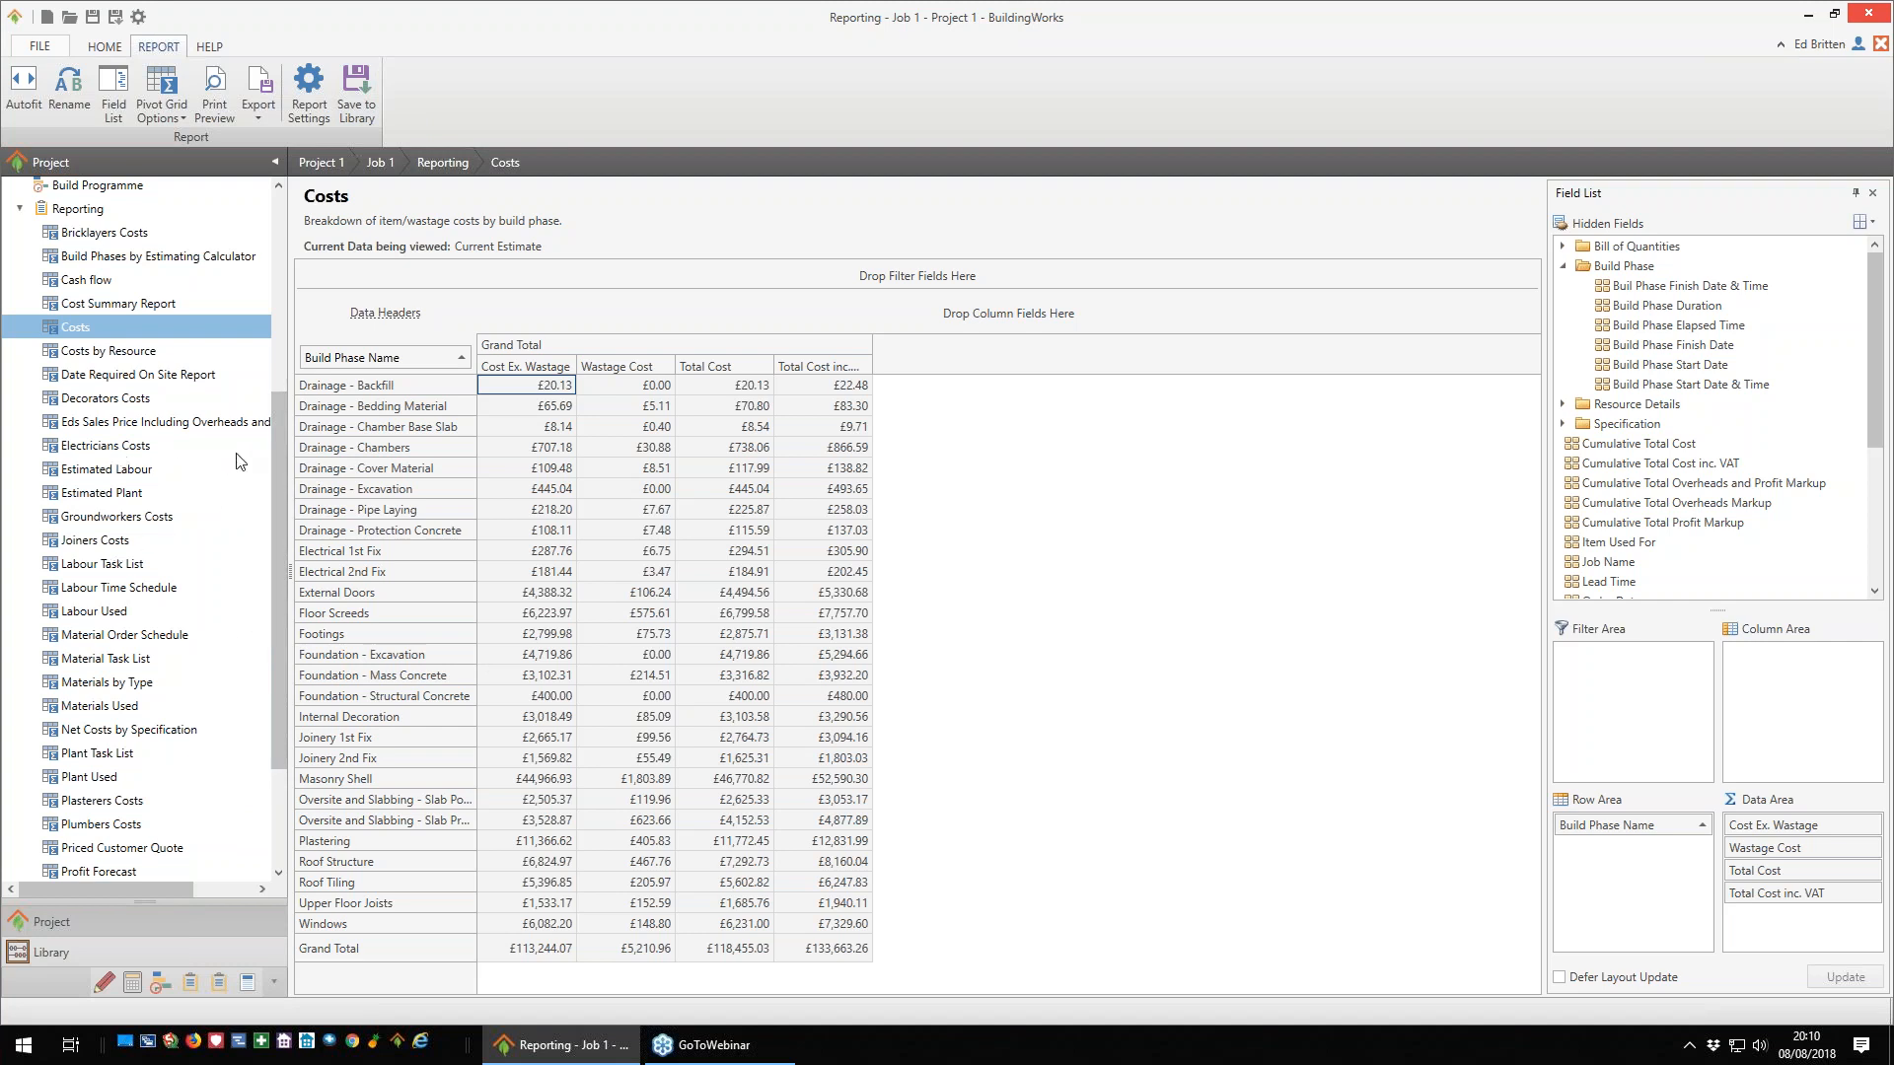
double_click(94, 448)
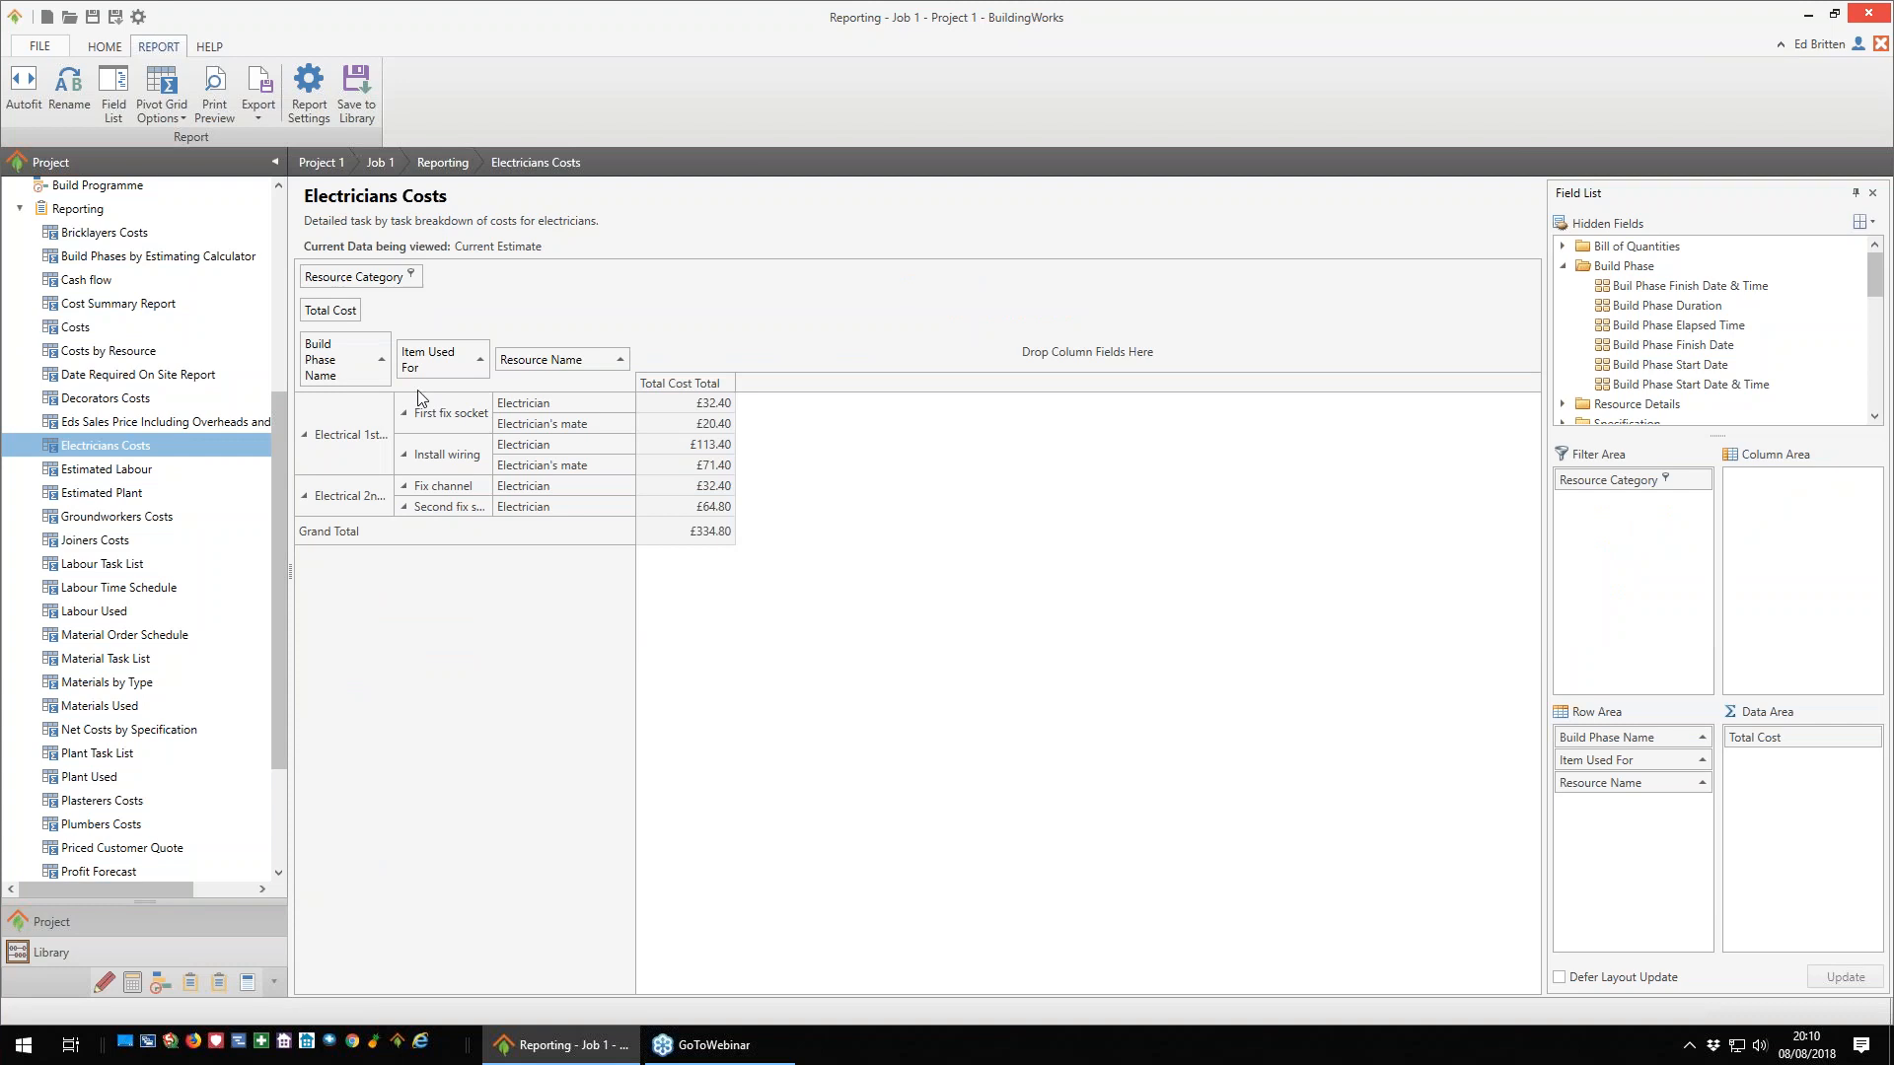
double_click(103, 545)
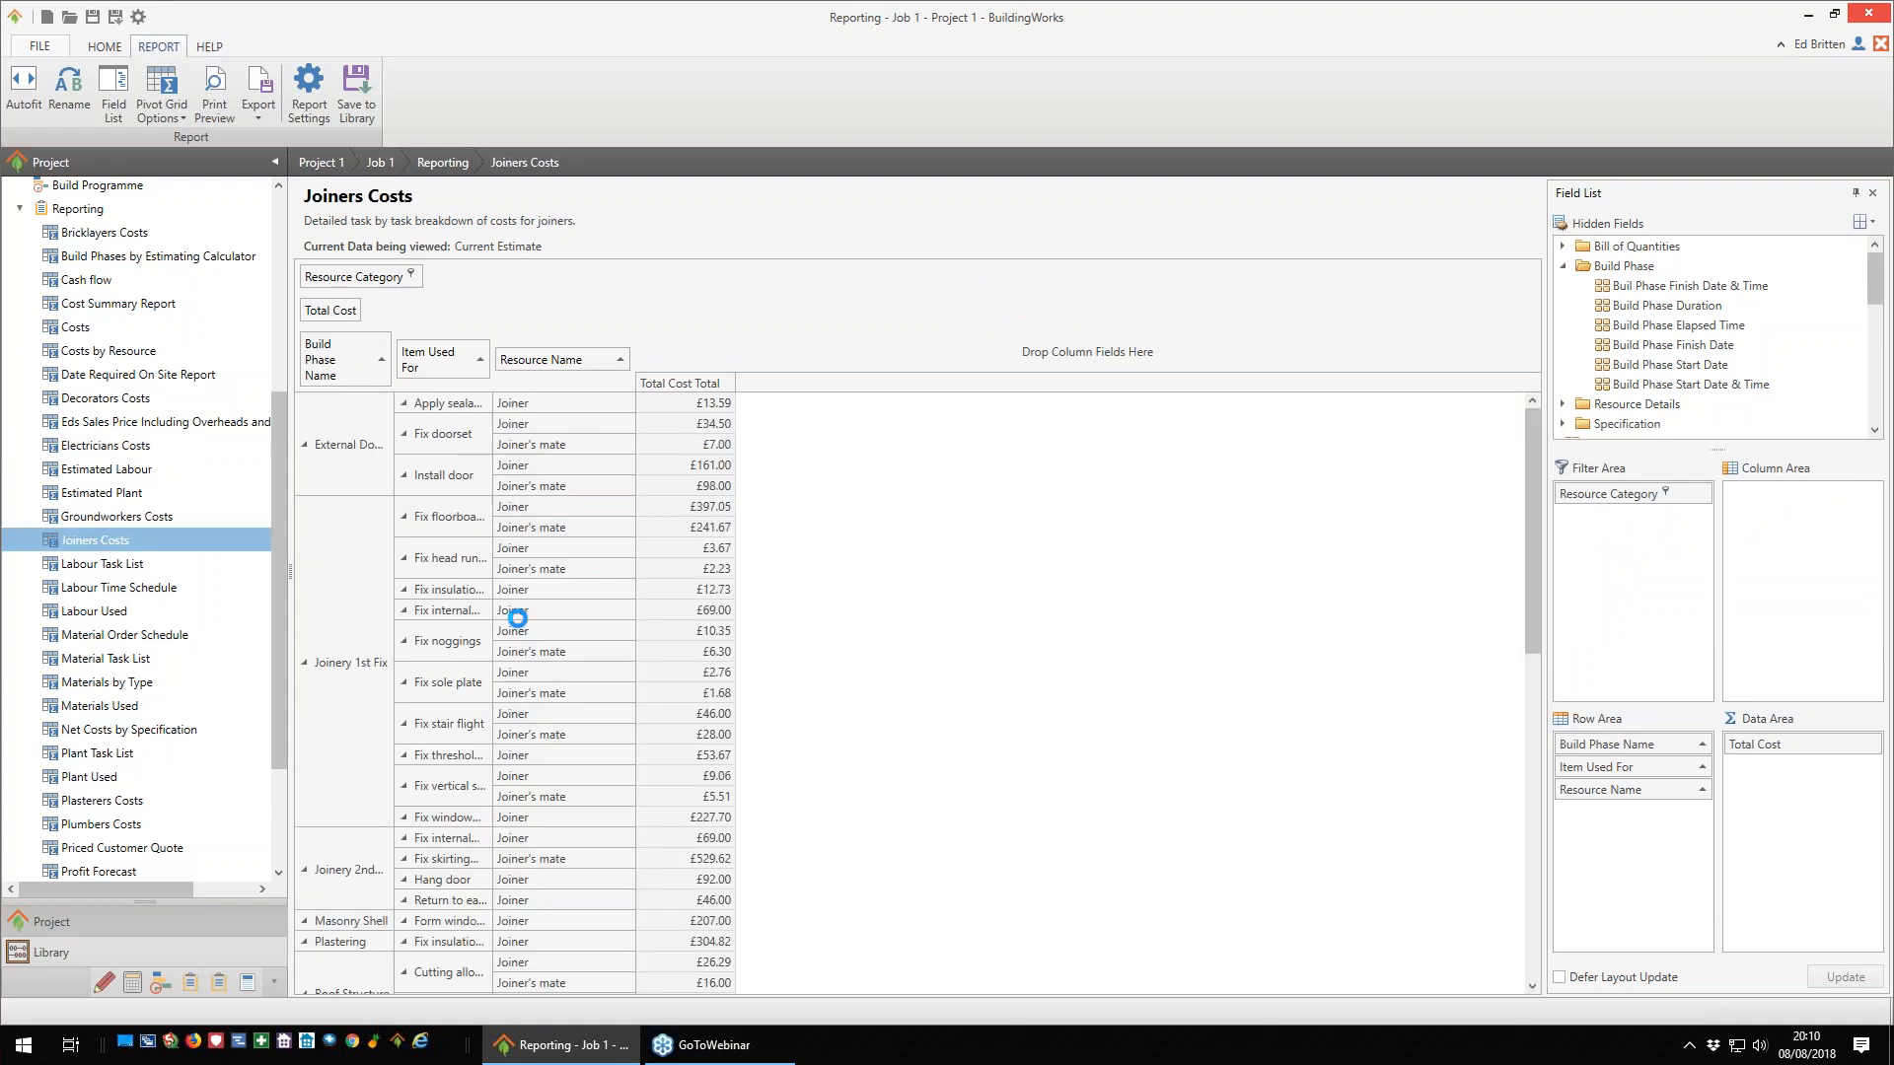
- Review the Labour Task List and Labour Used reports, widening the resource name column in each
double_click(99, 565)
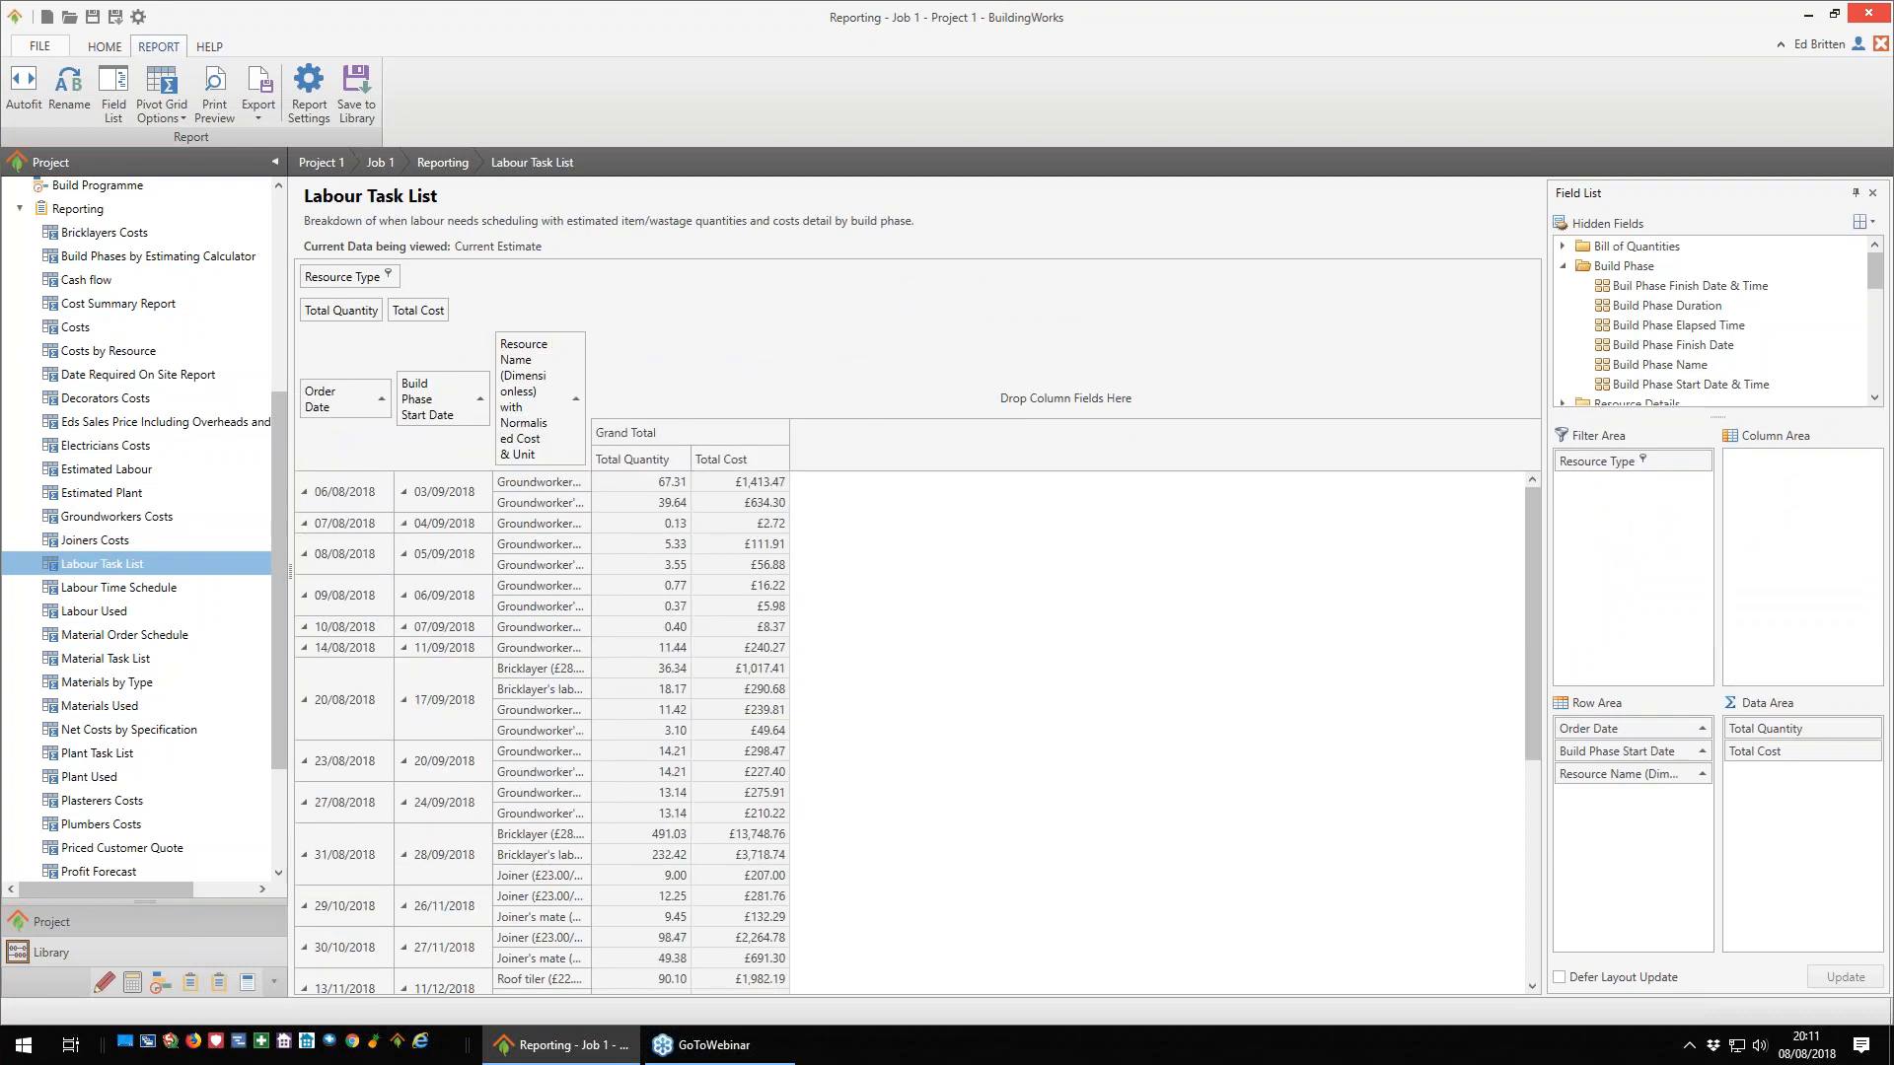
drag(589, 537, 674, 538)
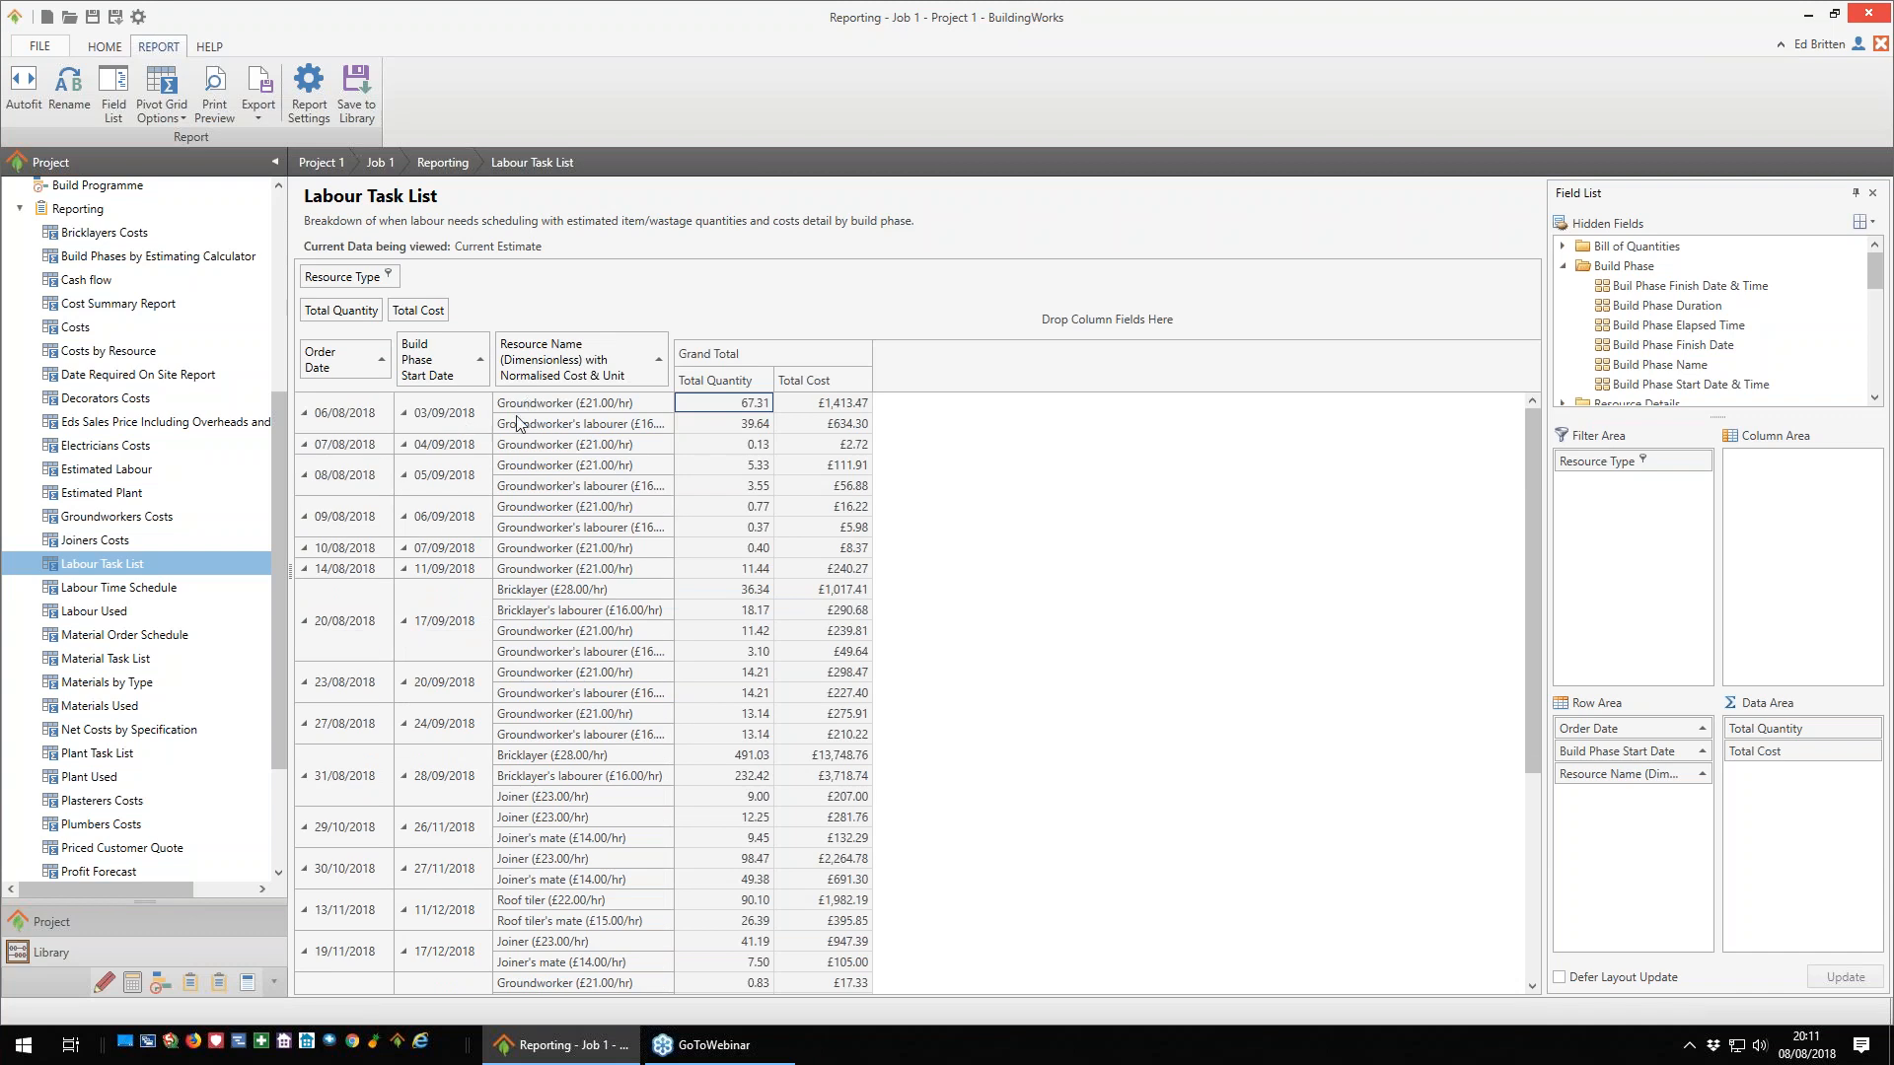
scroll(1115, 685, down, 3)
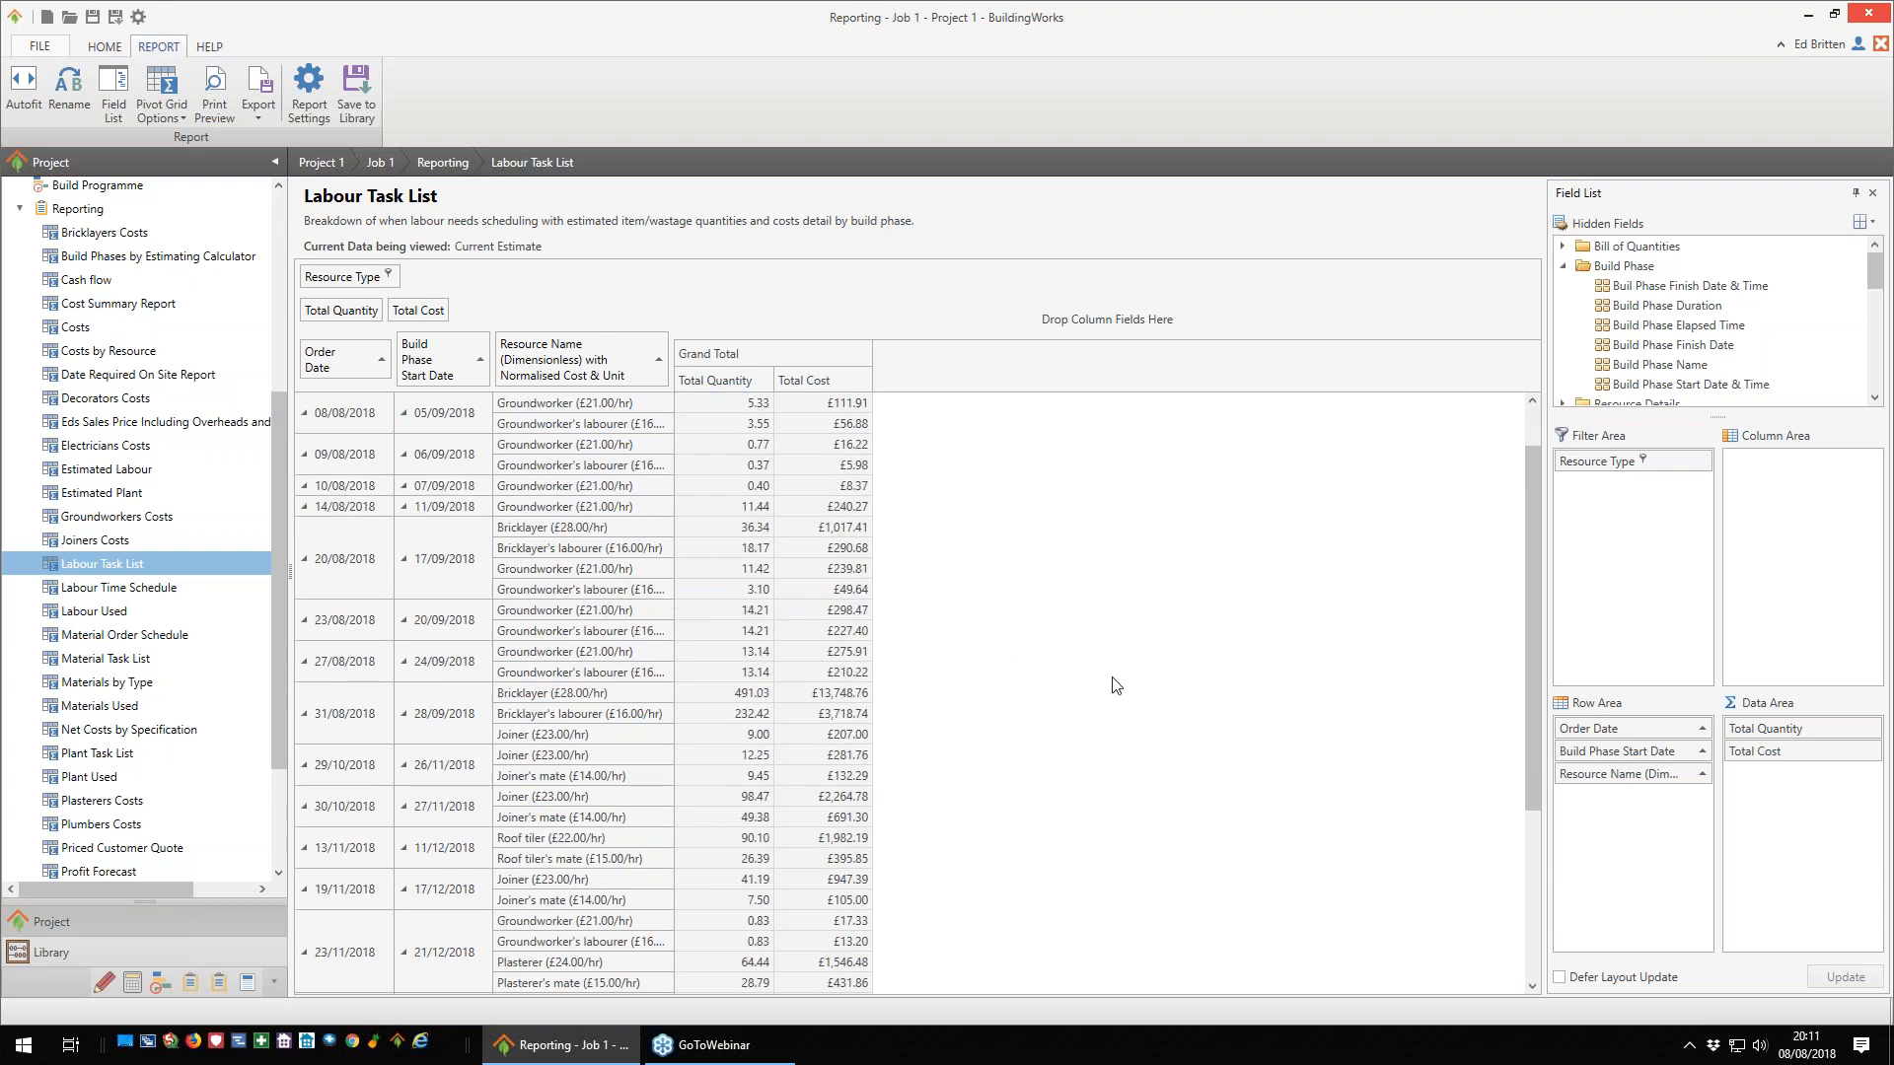
scroll(1116, 684, down, 3)
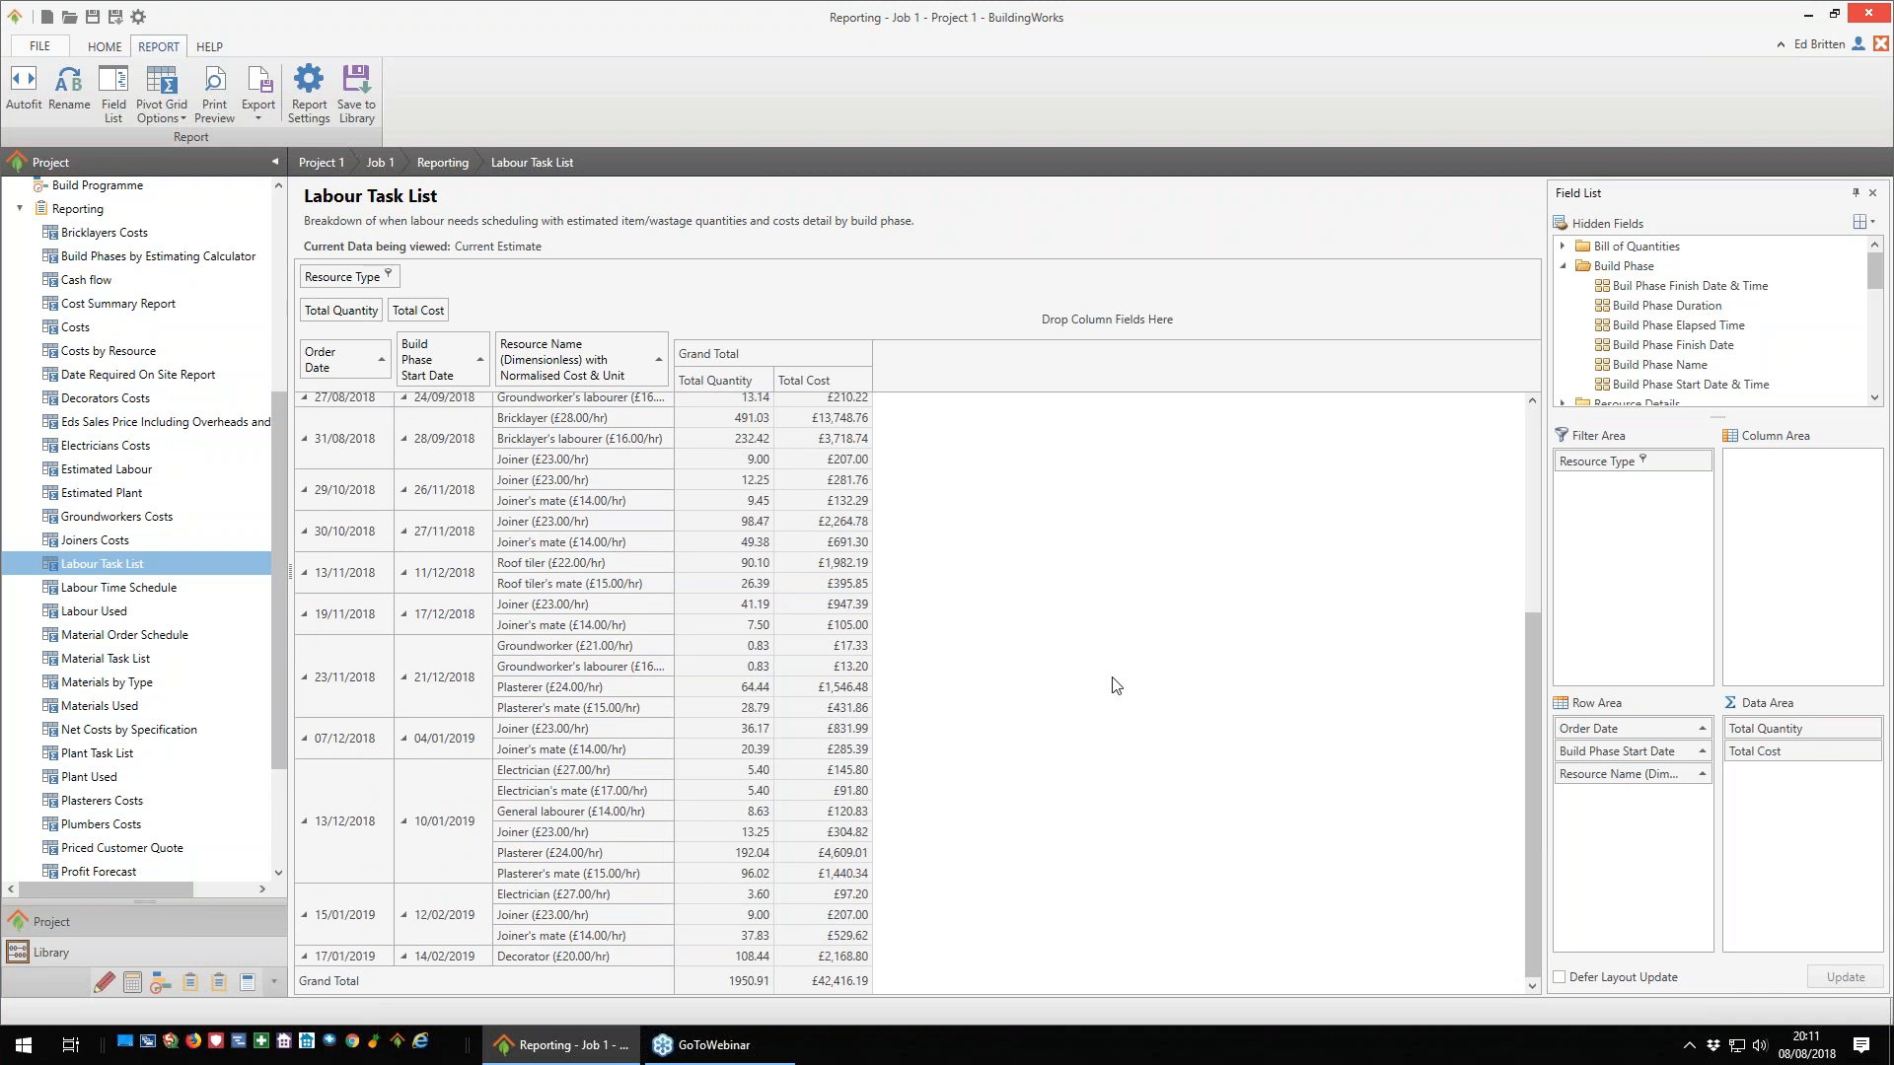
scroll(1116, 684, up, 6)
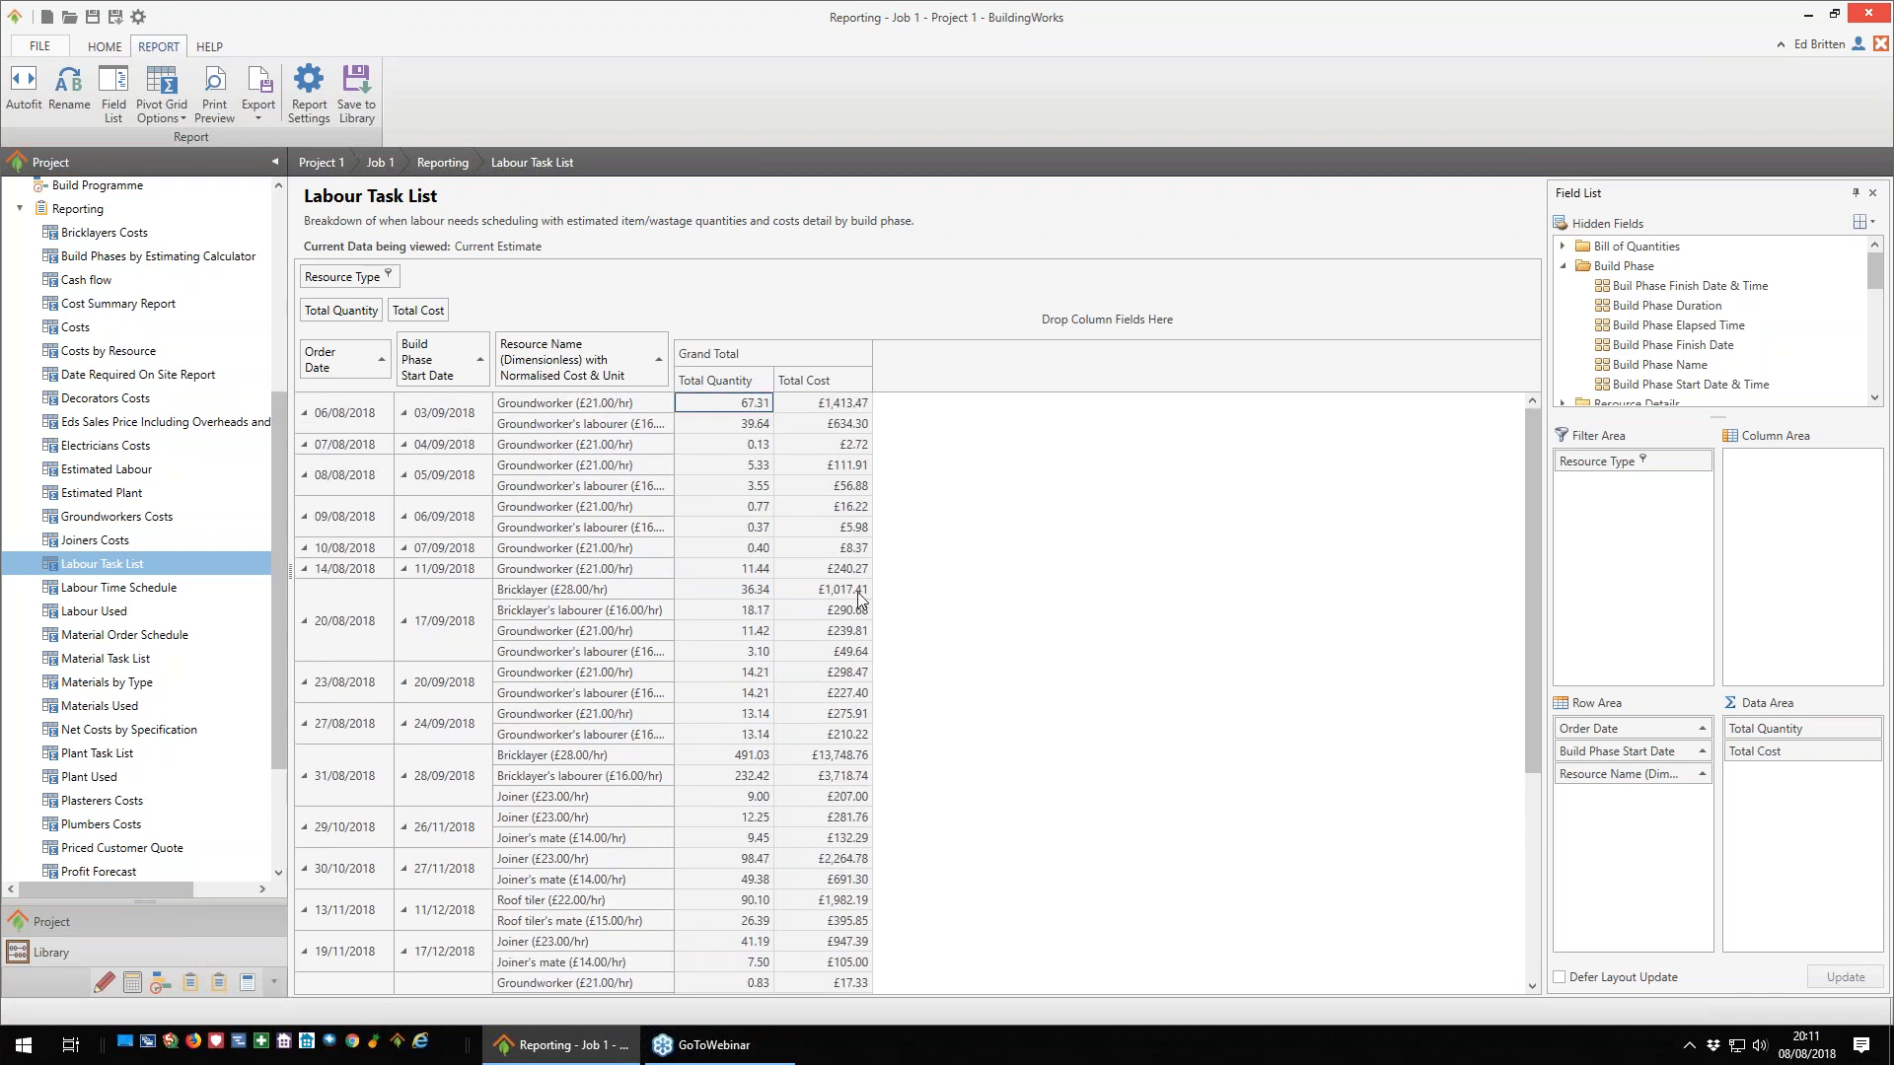
scroll(694, 618, down, 5)
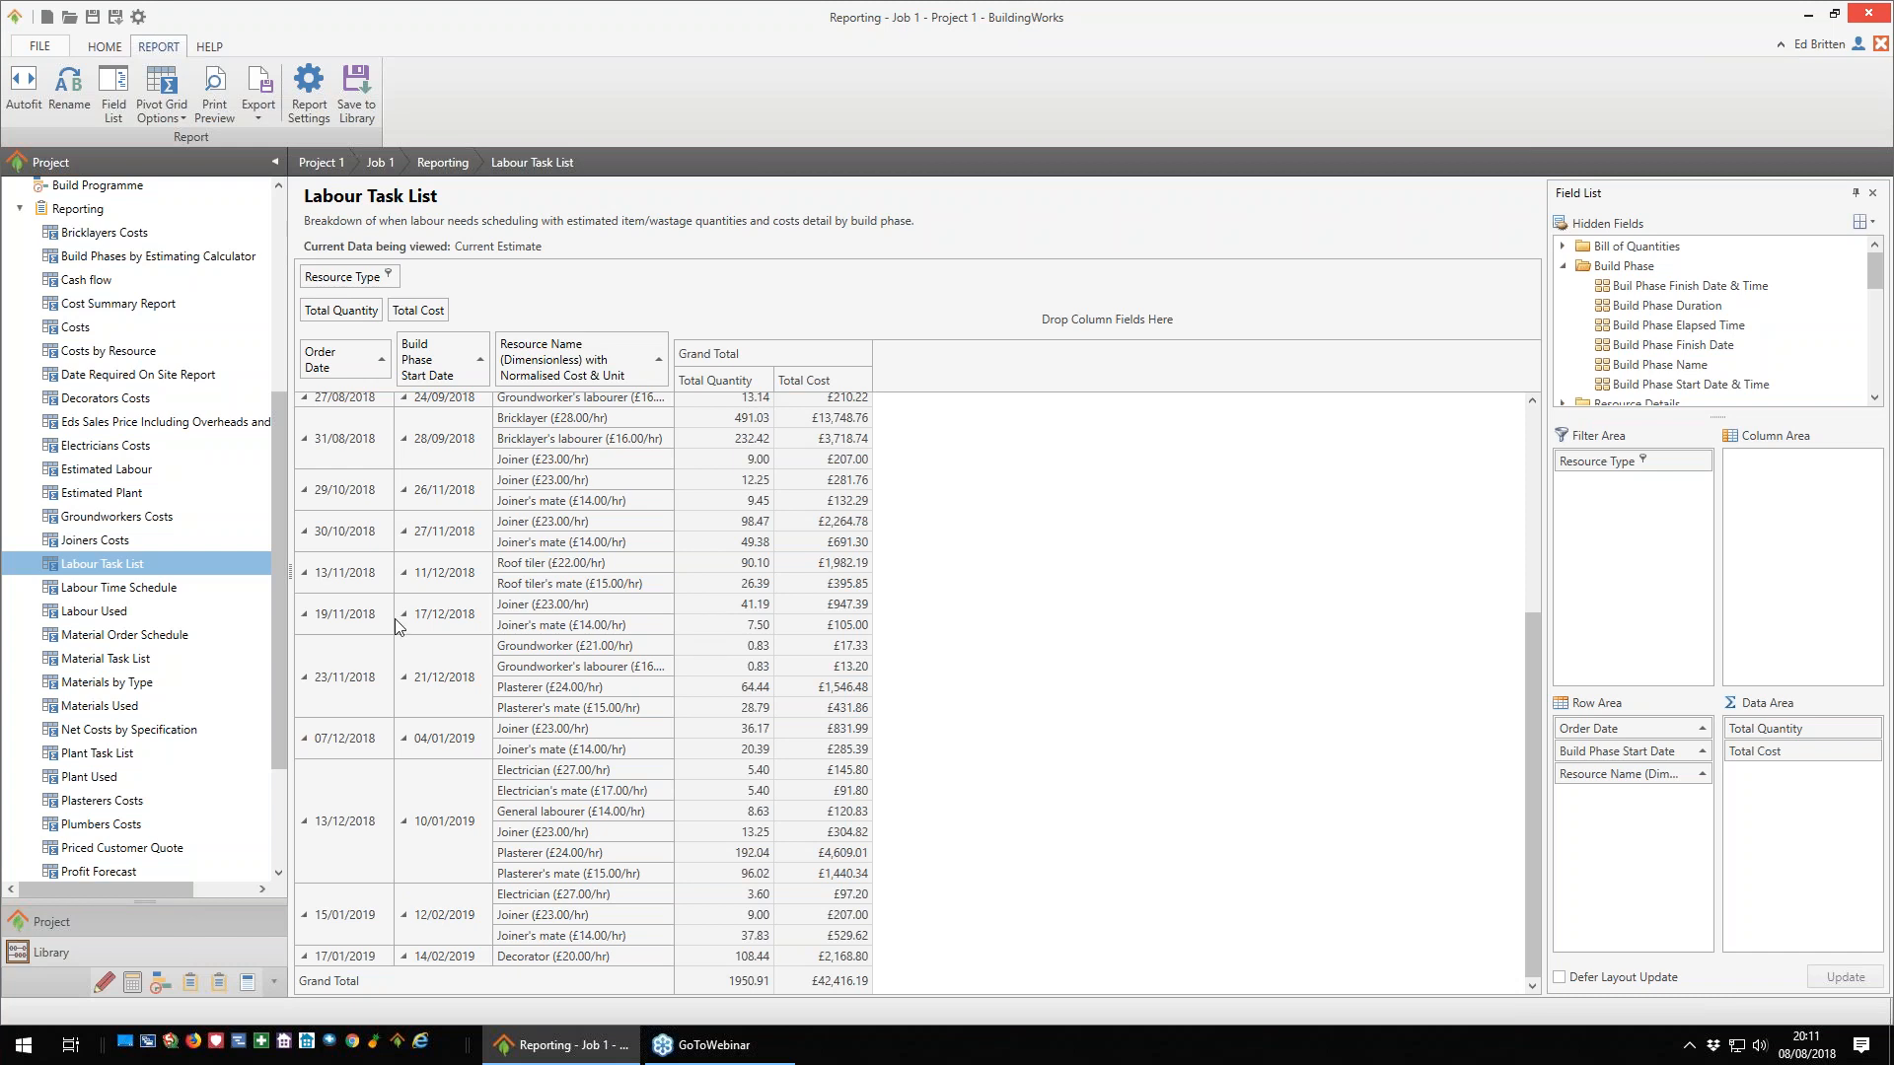
click(123, 613)
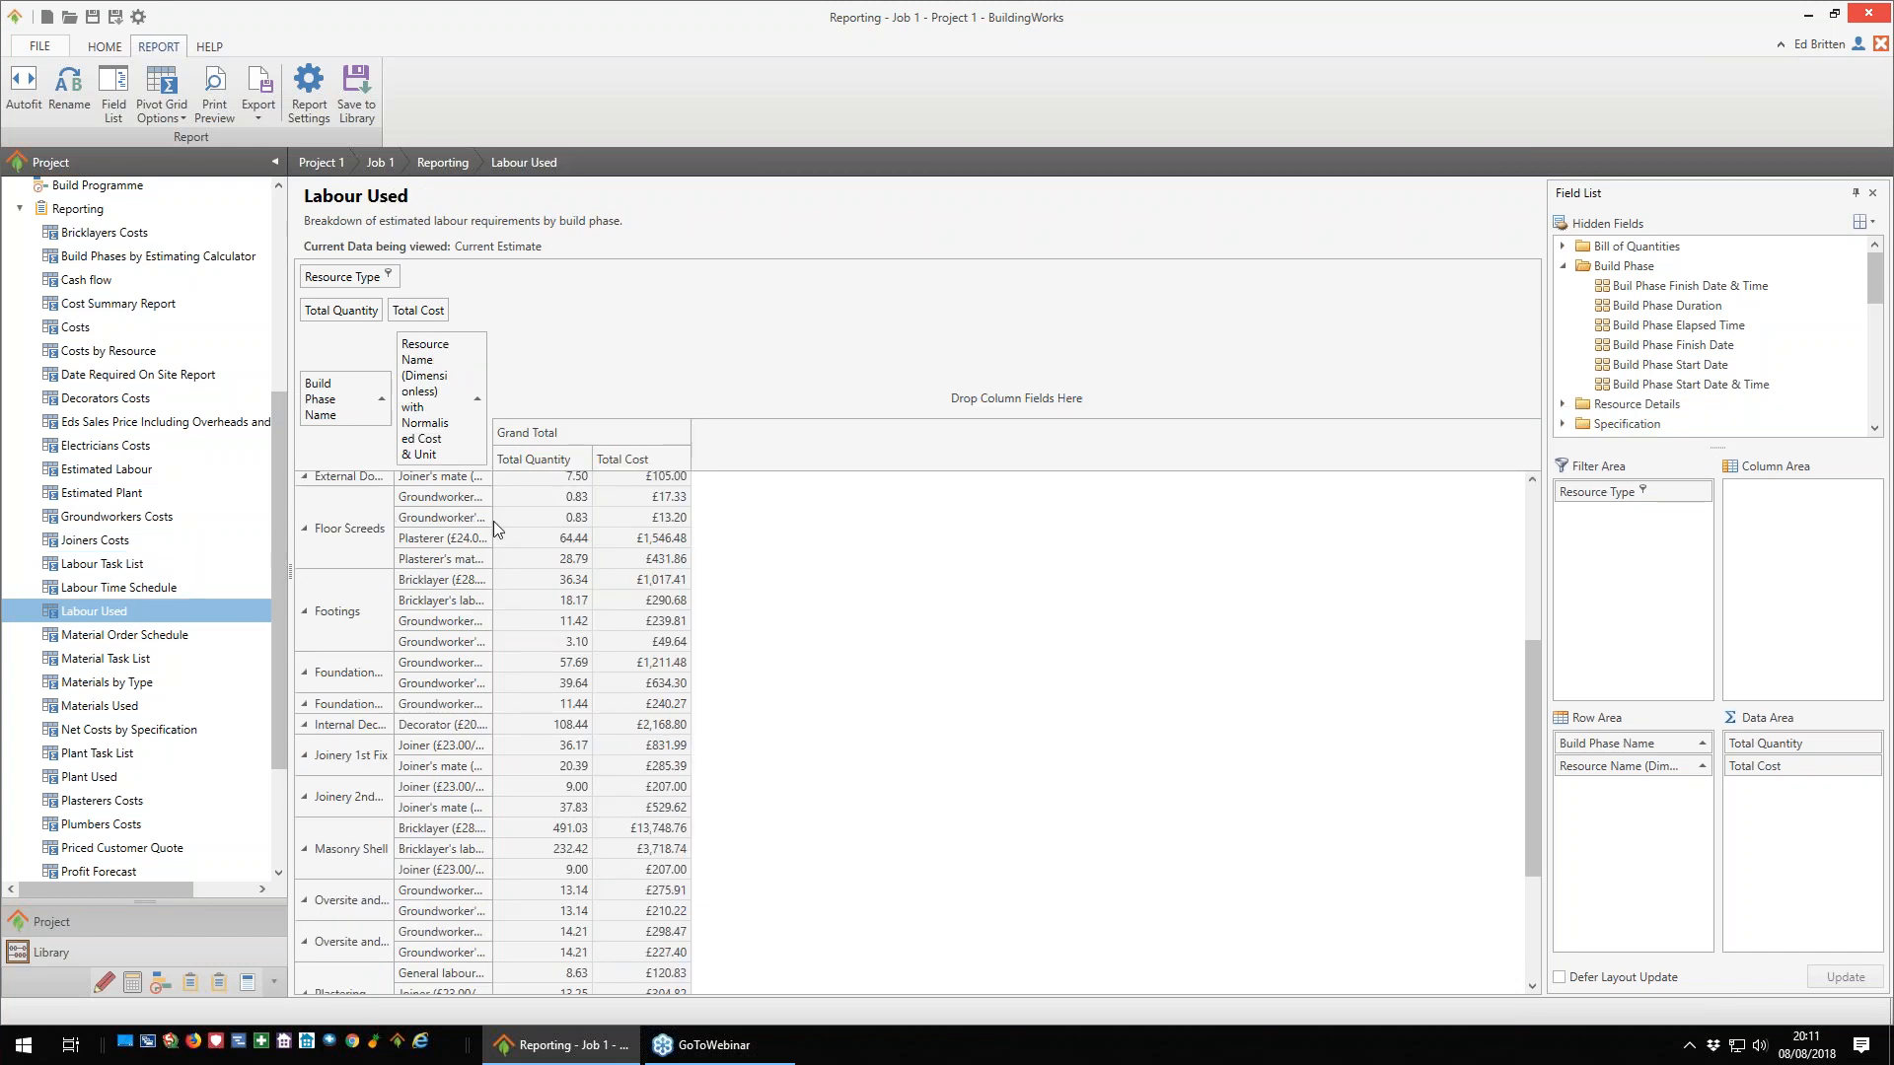
drag(494, 520, 590, 521)
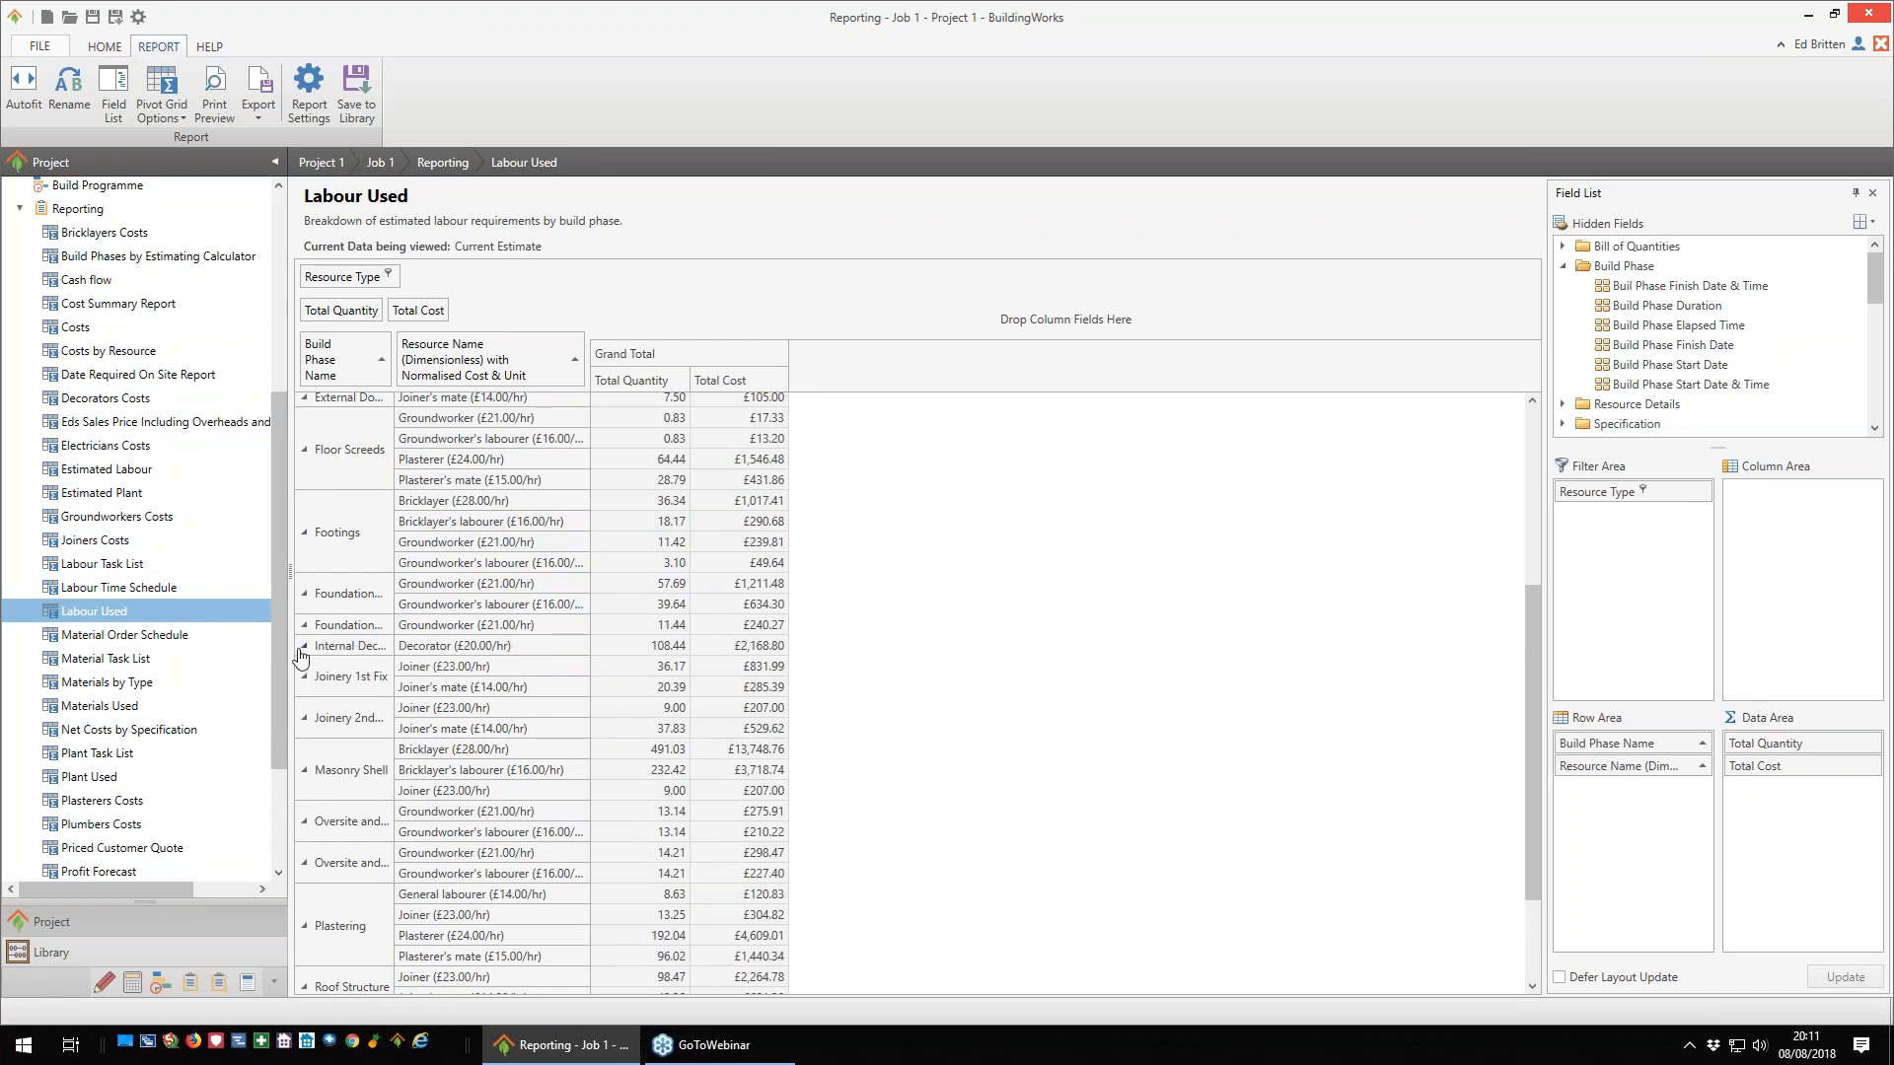
- Open the Materials Used report, remove Build Phase Name from its rows, and widen the resource name column
click(101, 707)
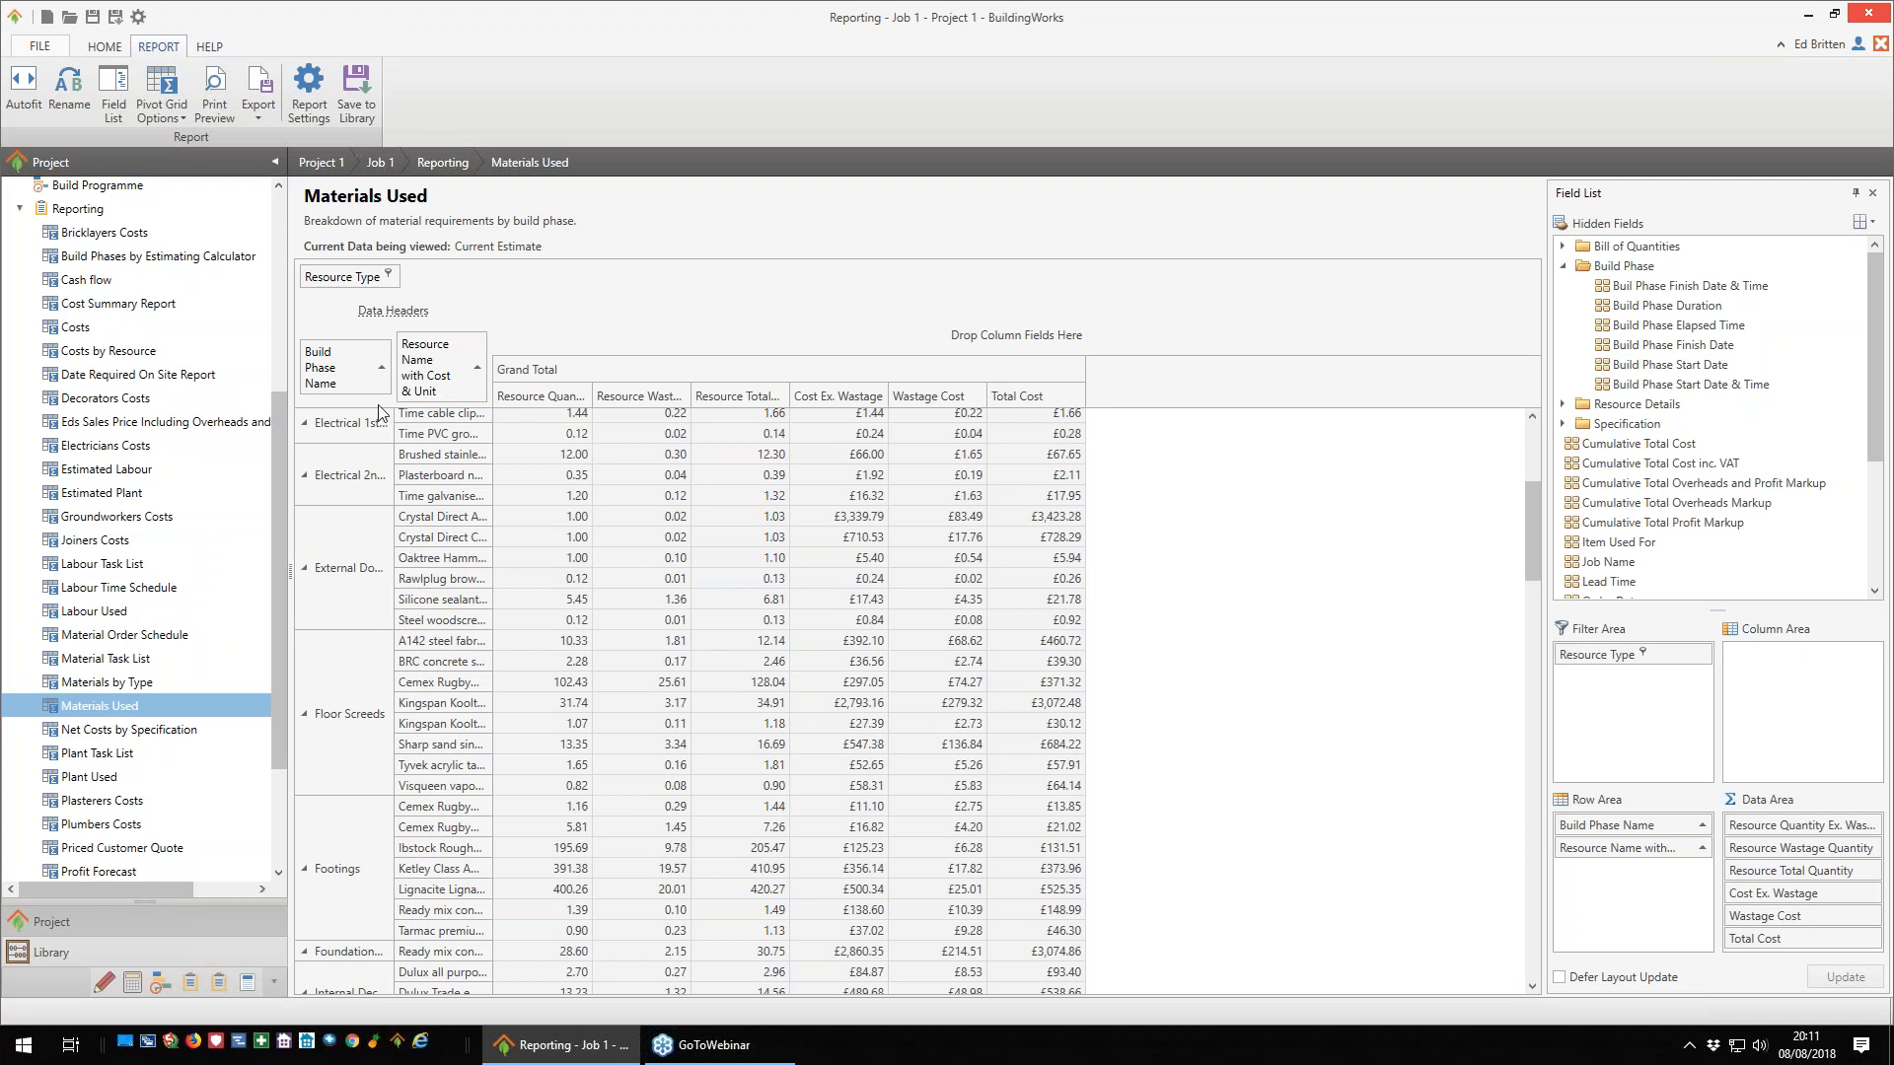
drag(342, 381, 1713, 373)
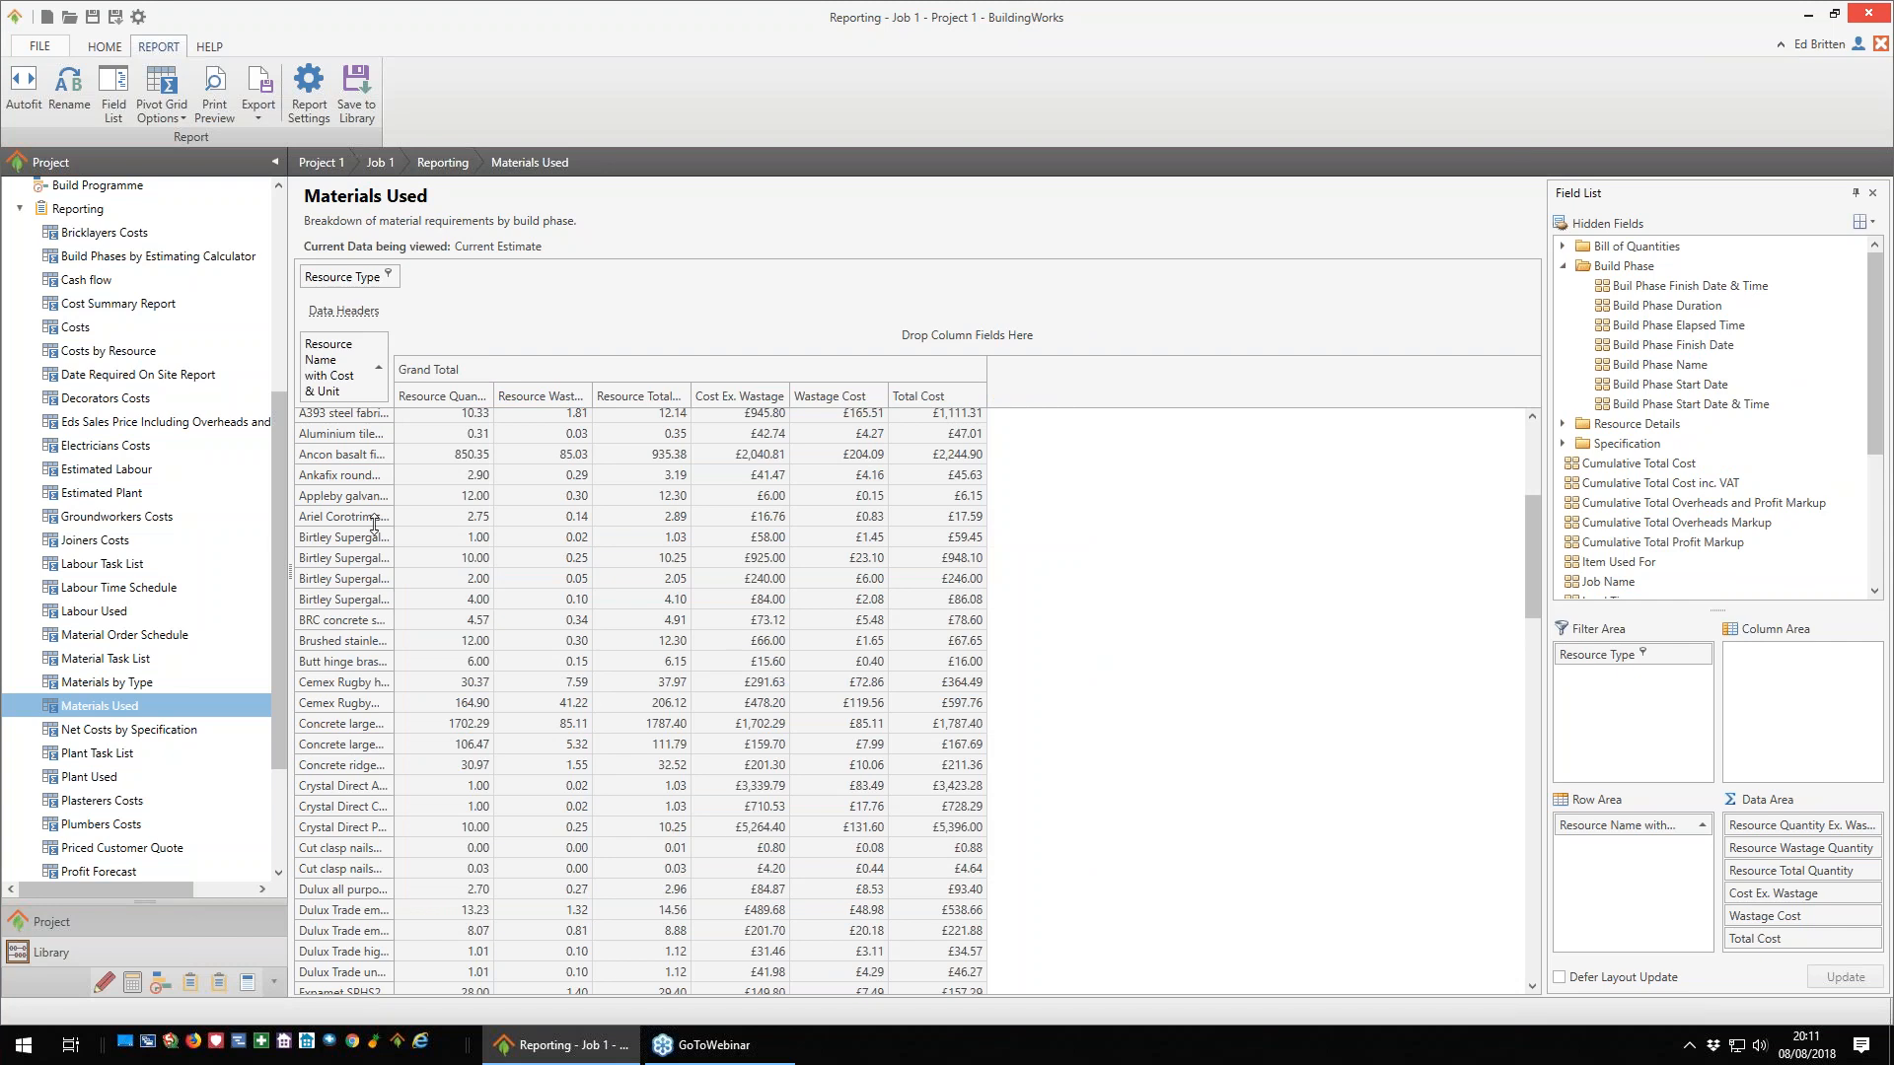
drag(393, 514, 546, 514)
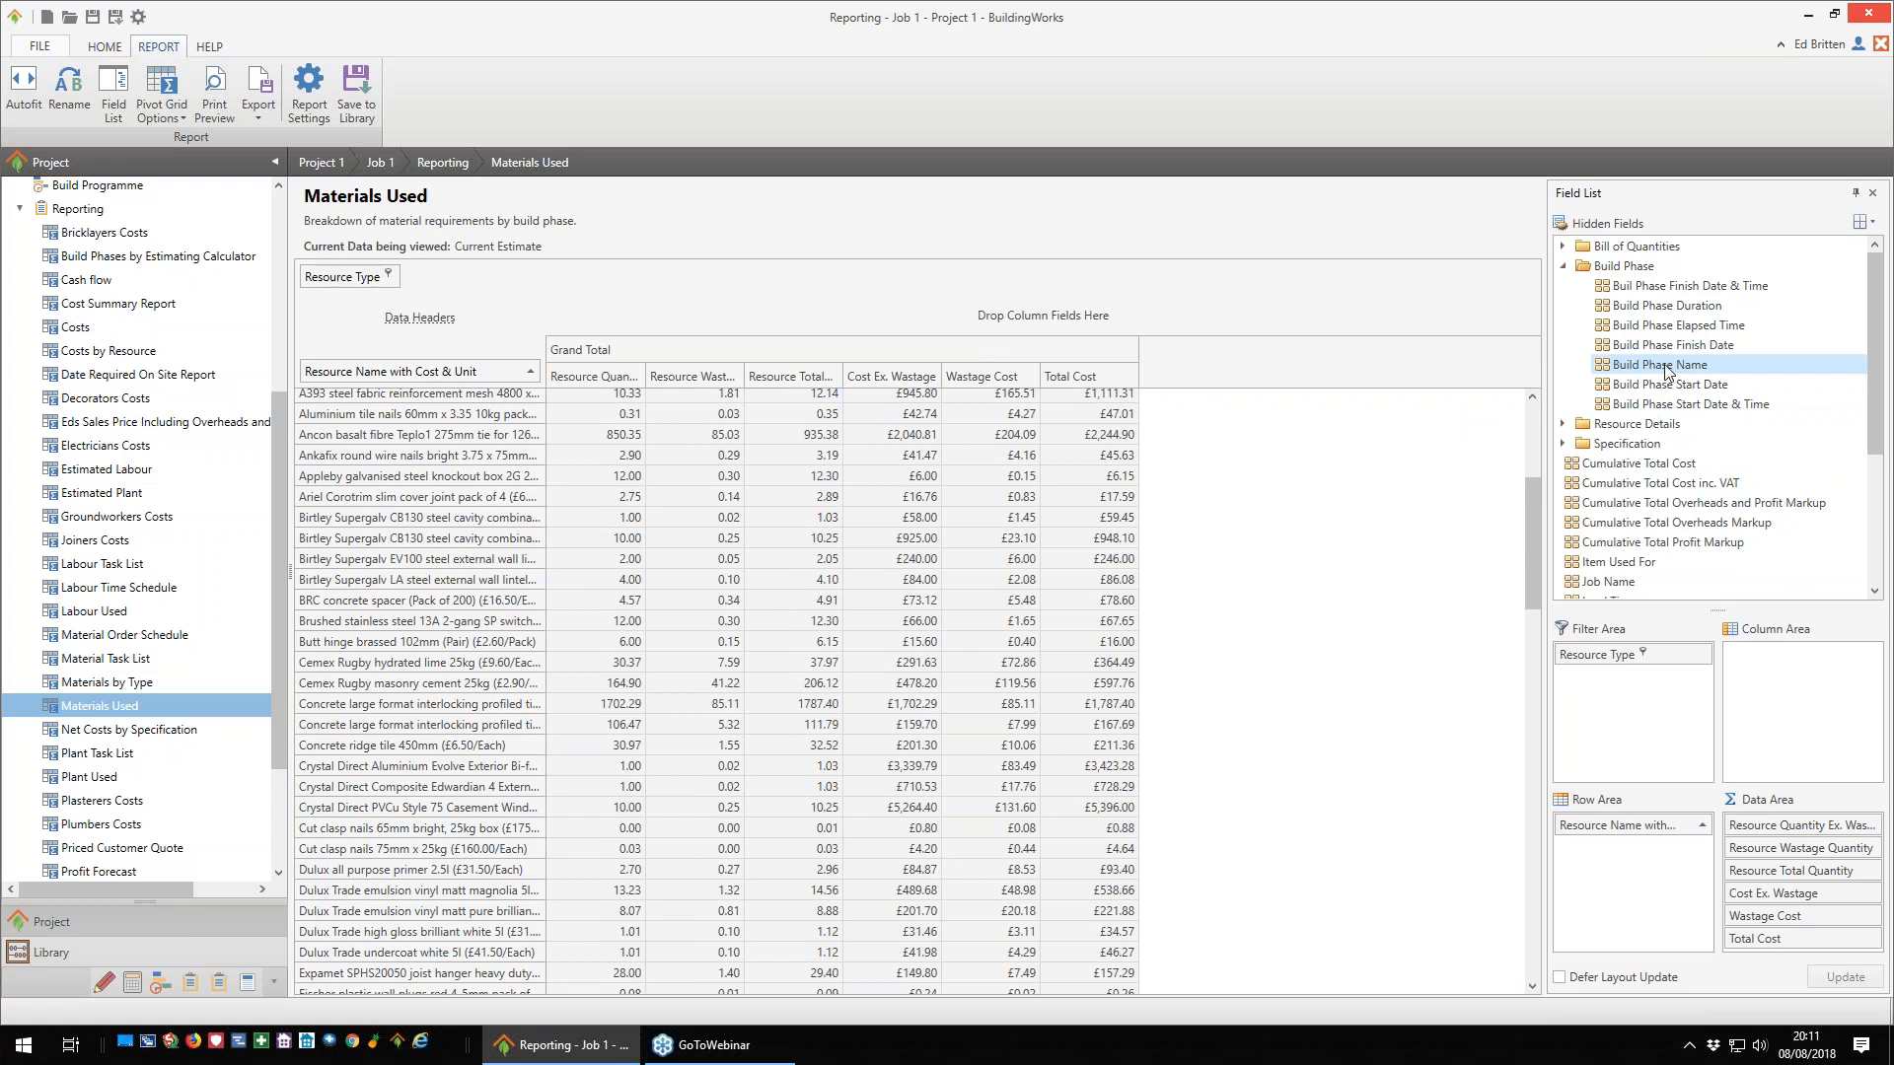
- Add Build Phase Name back as the first row field of Materials Used, widen its column, and open the Material Order Schedule report
drag(1664, 372, 302, 379)
drag(395, 426, 460, 413)
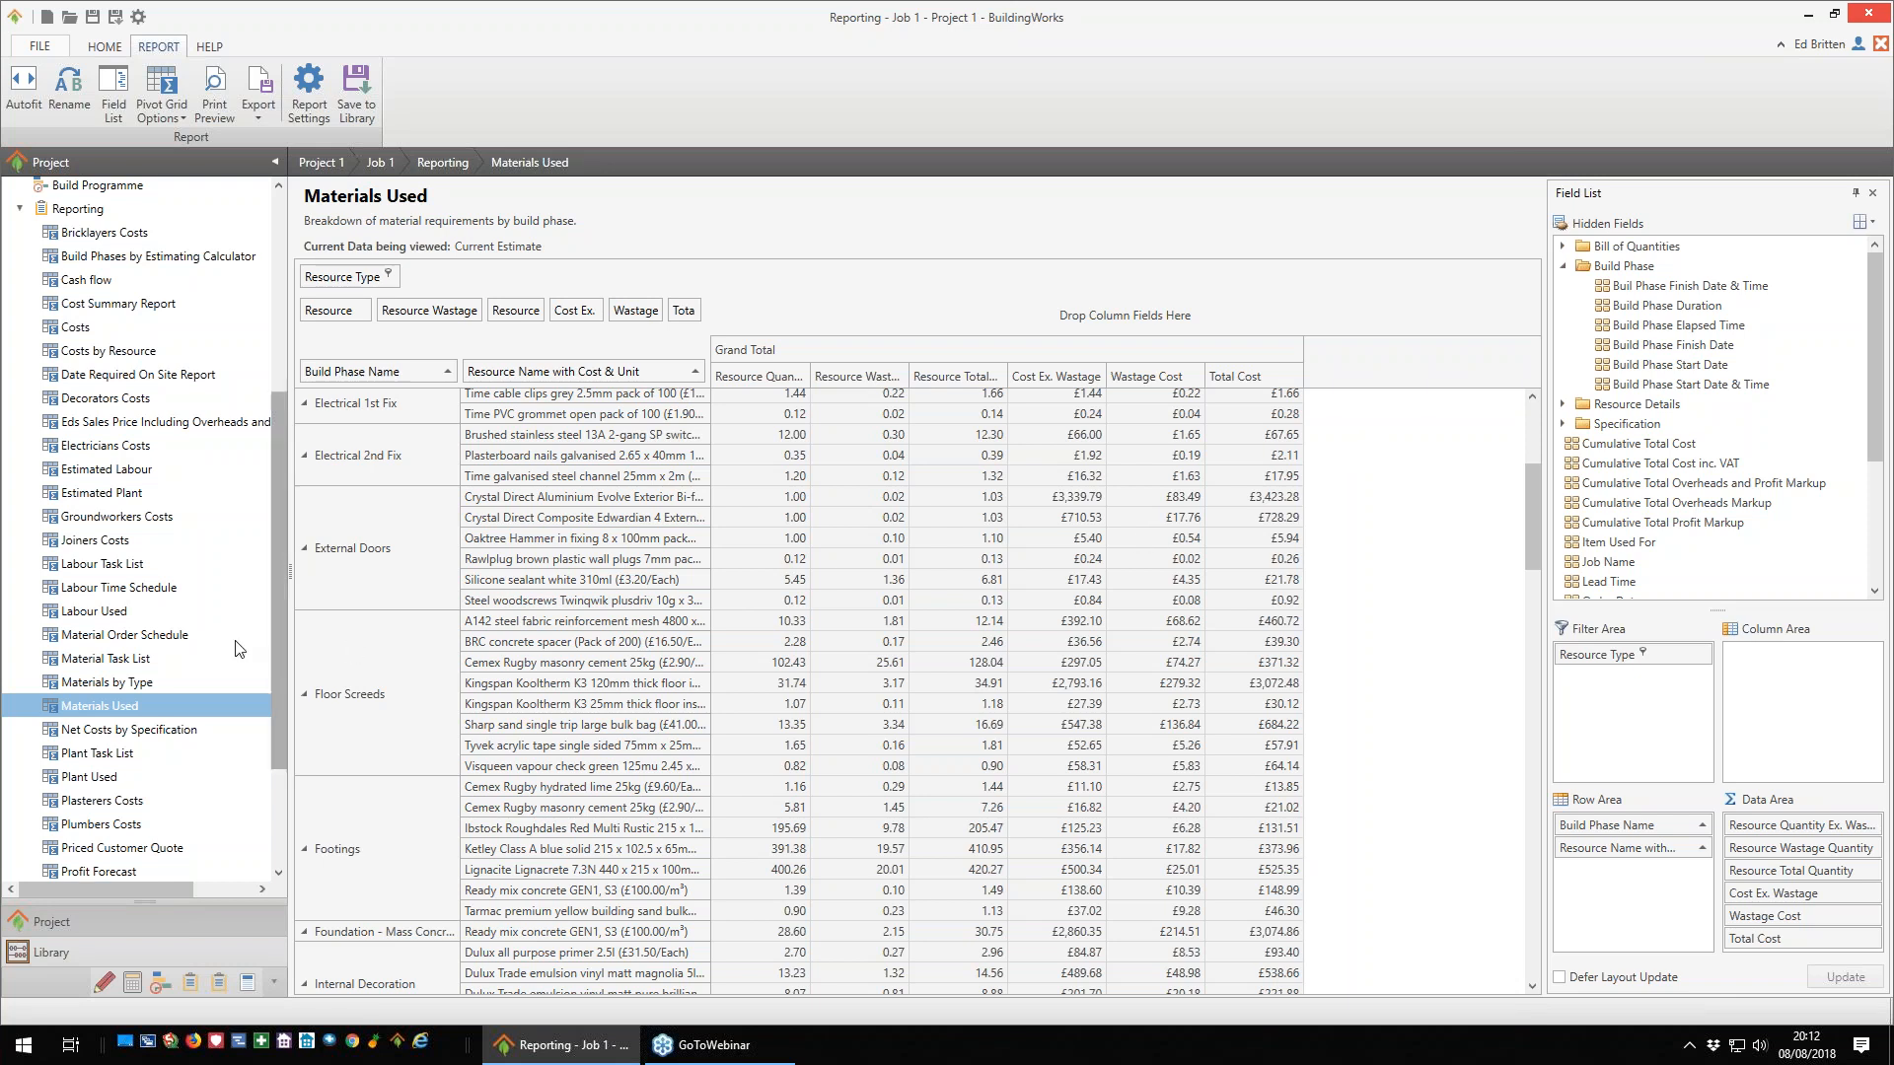
click(145, 636)
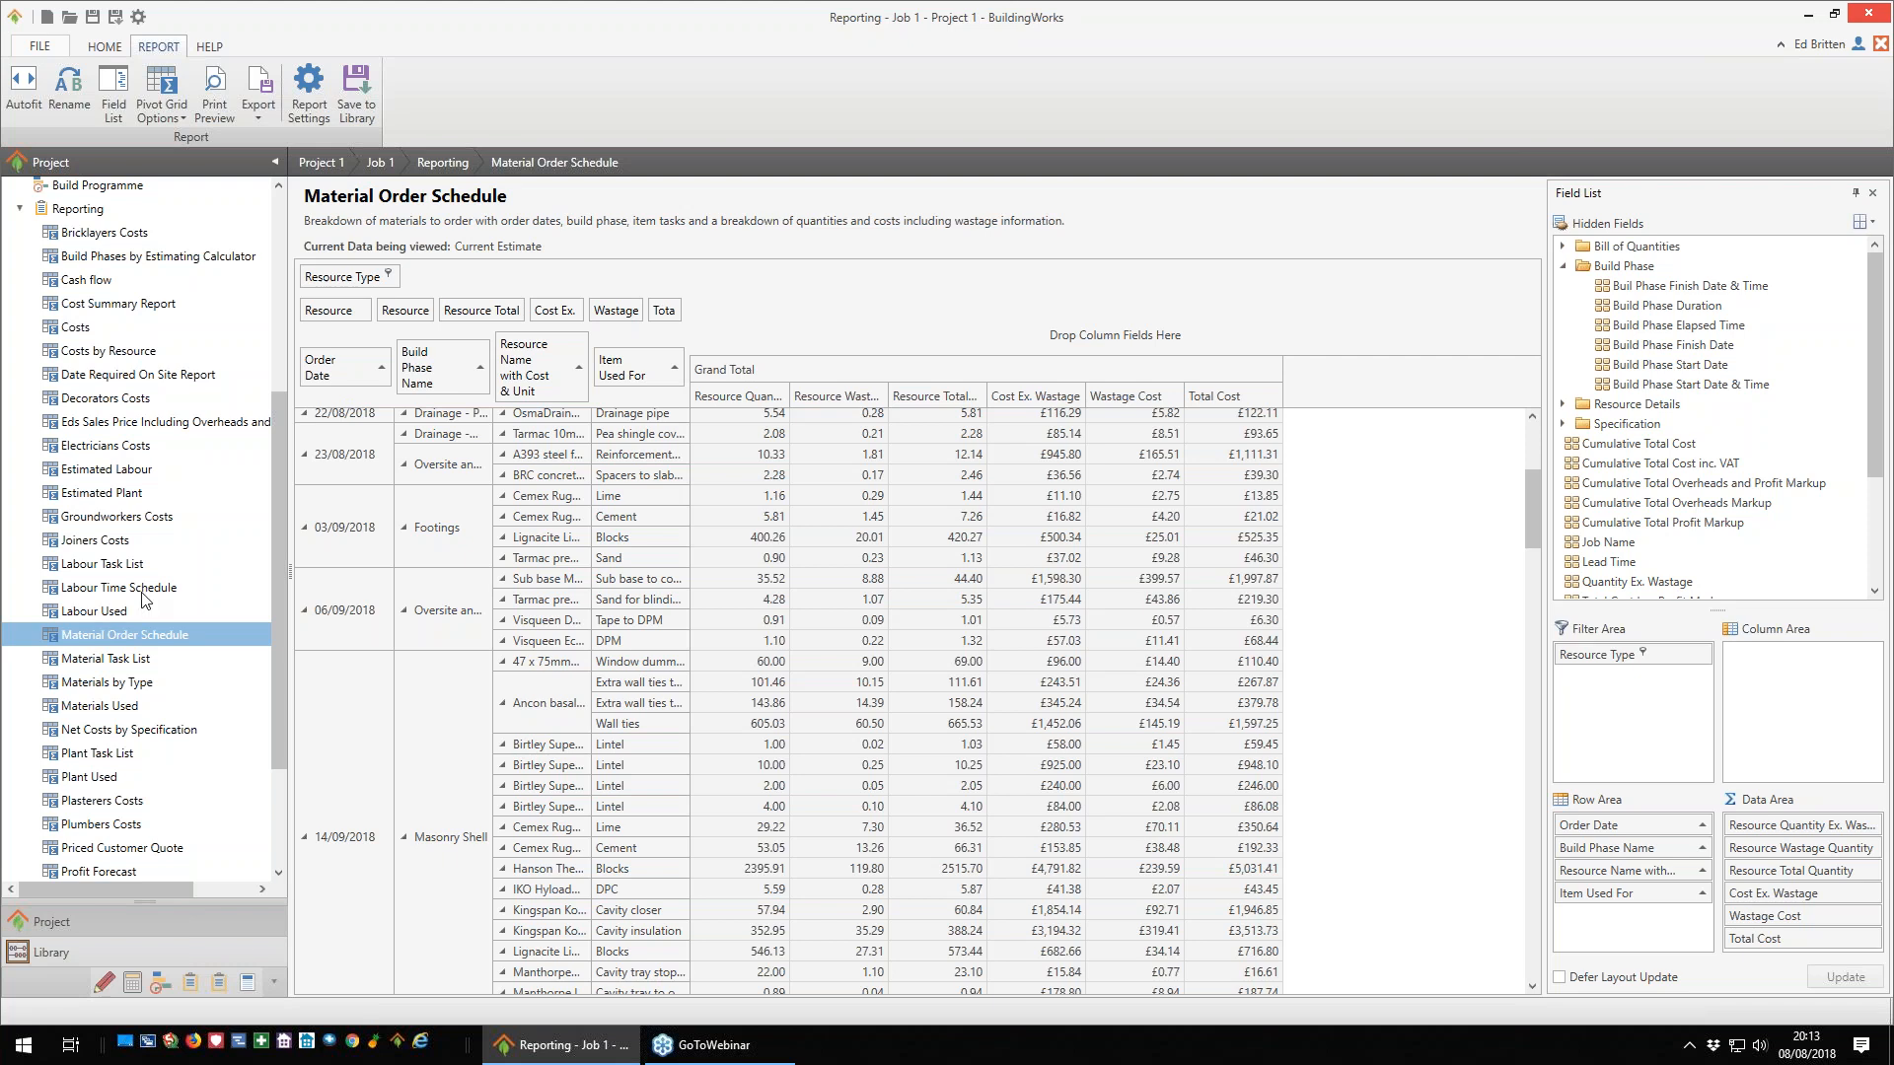
- Open the Profit Forecast report and remove Build Phase Name from its row fields
drag(275, 627, 274, 718)
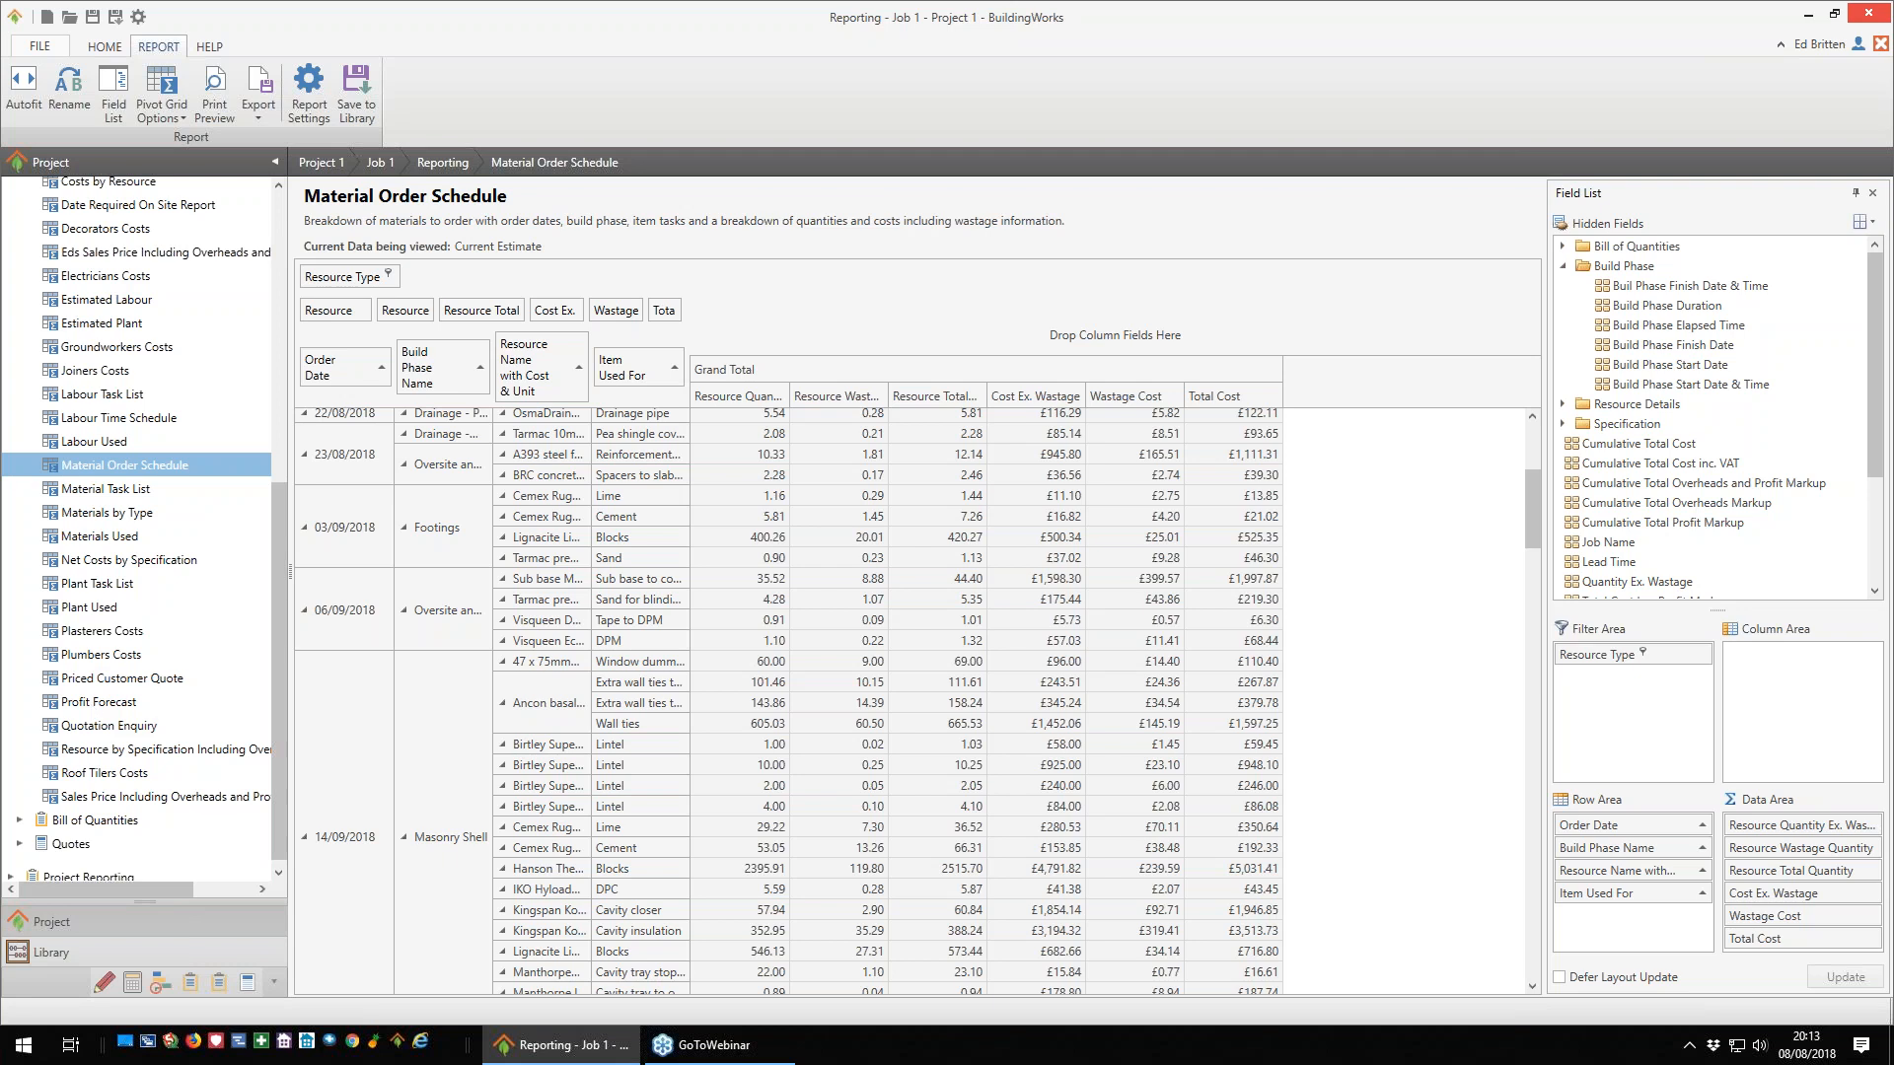
click(98, 703)
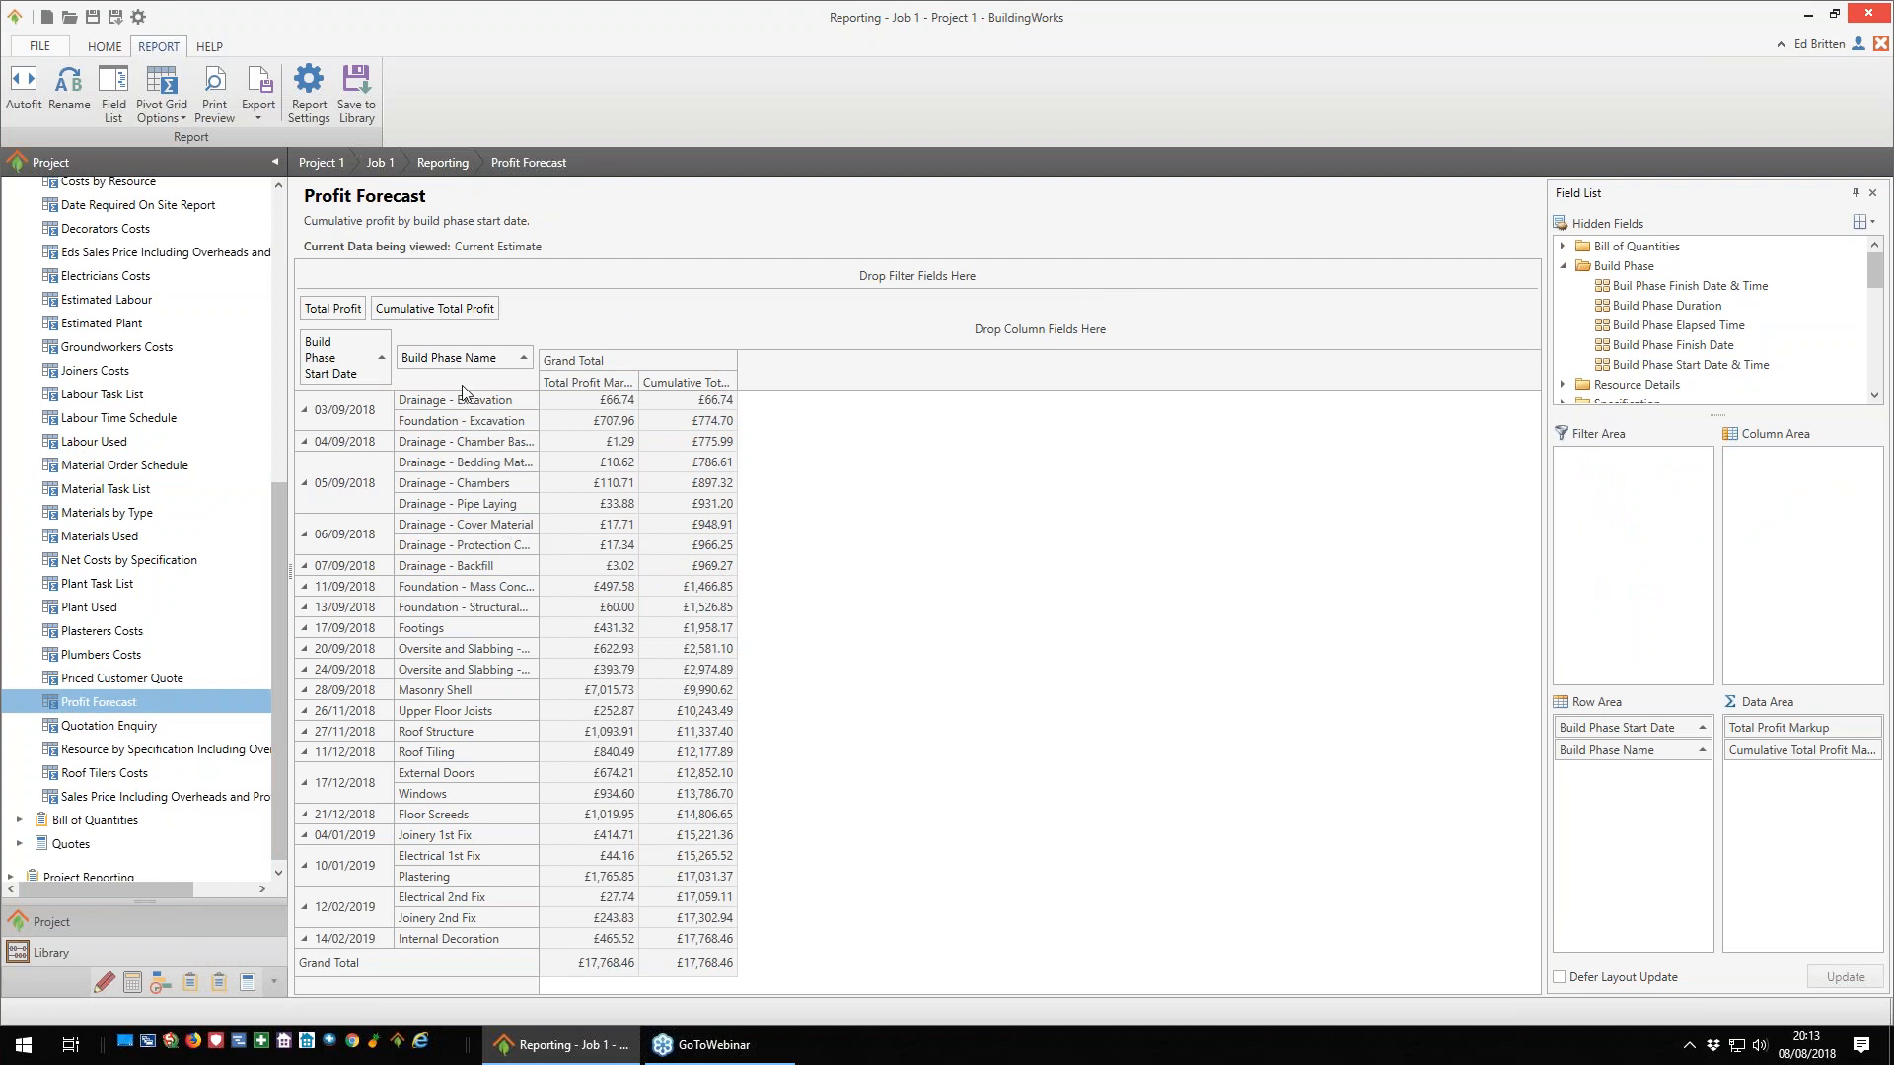
drag(464, 365, 1756, 355)
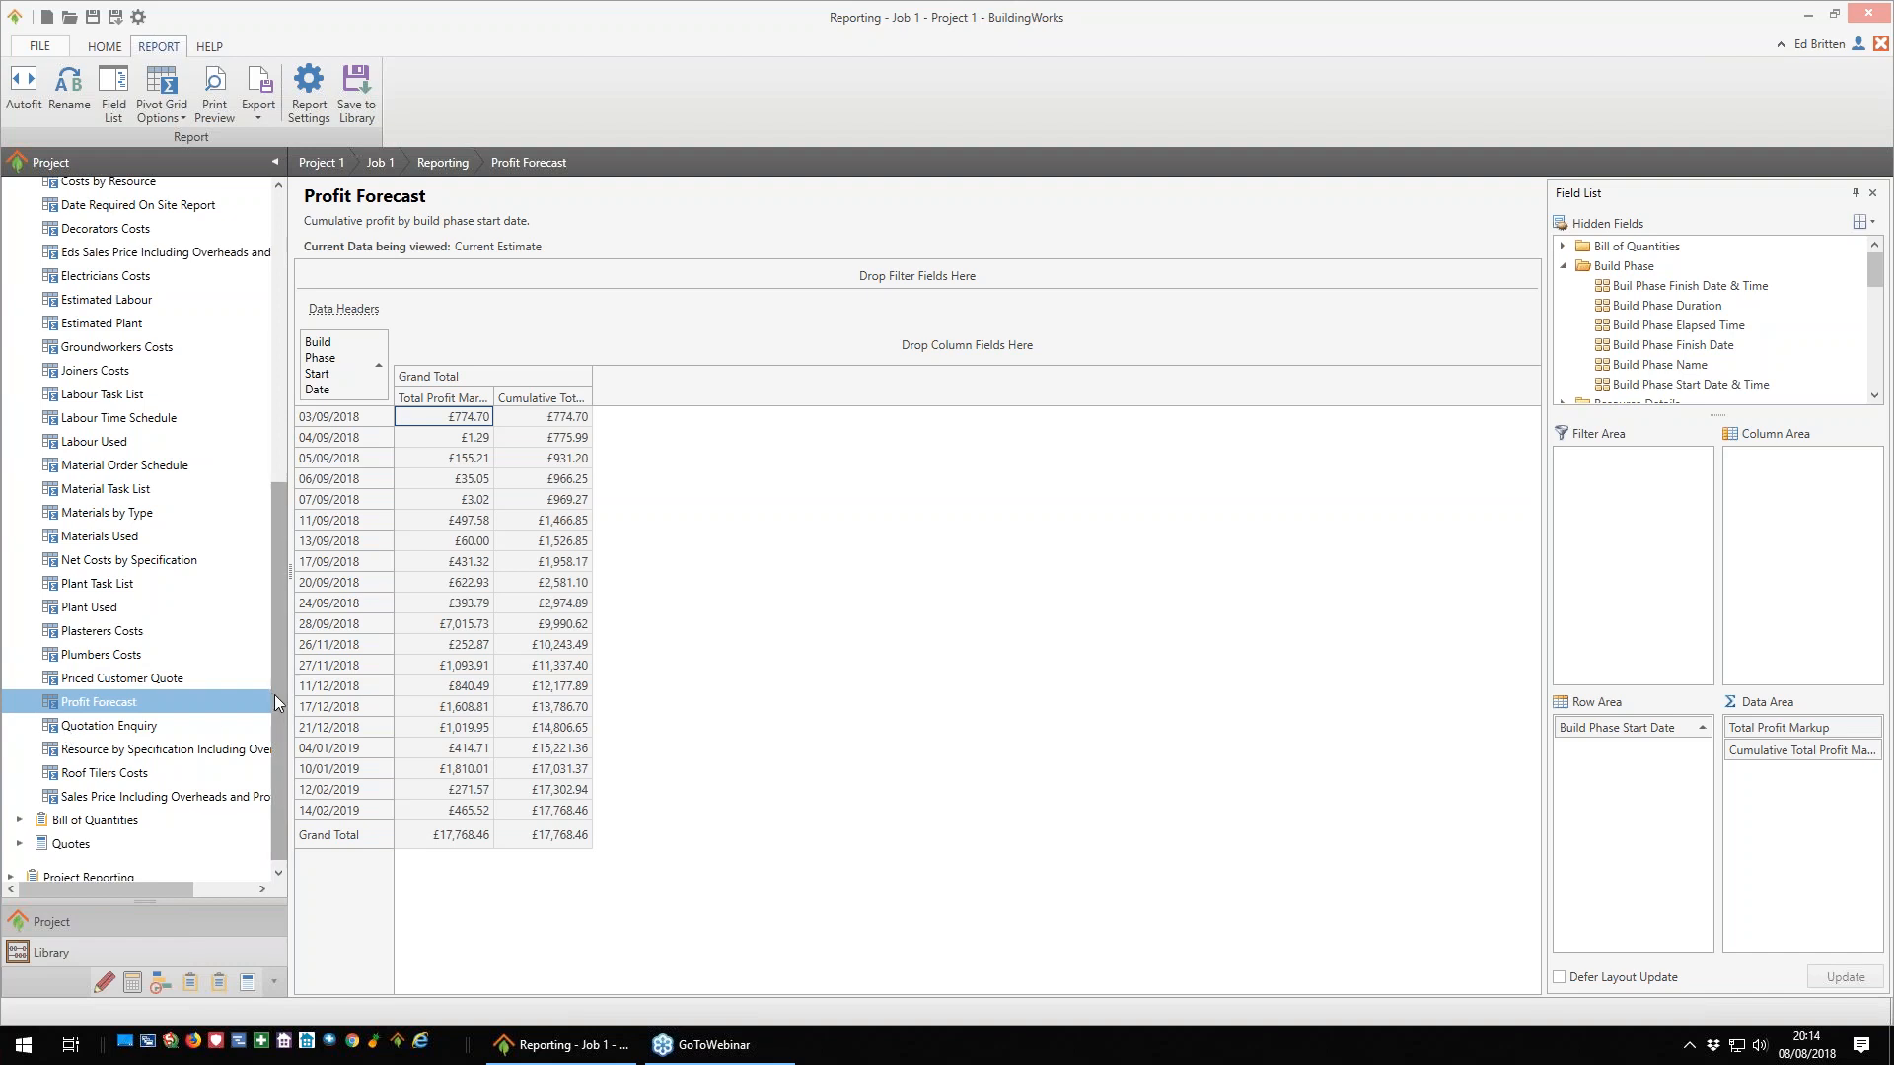
- Review the Sales Price Including Overheads and Profit report, and collapse the Reporting group in the project tree
click(104, 800)
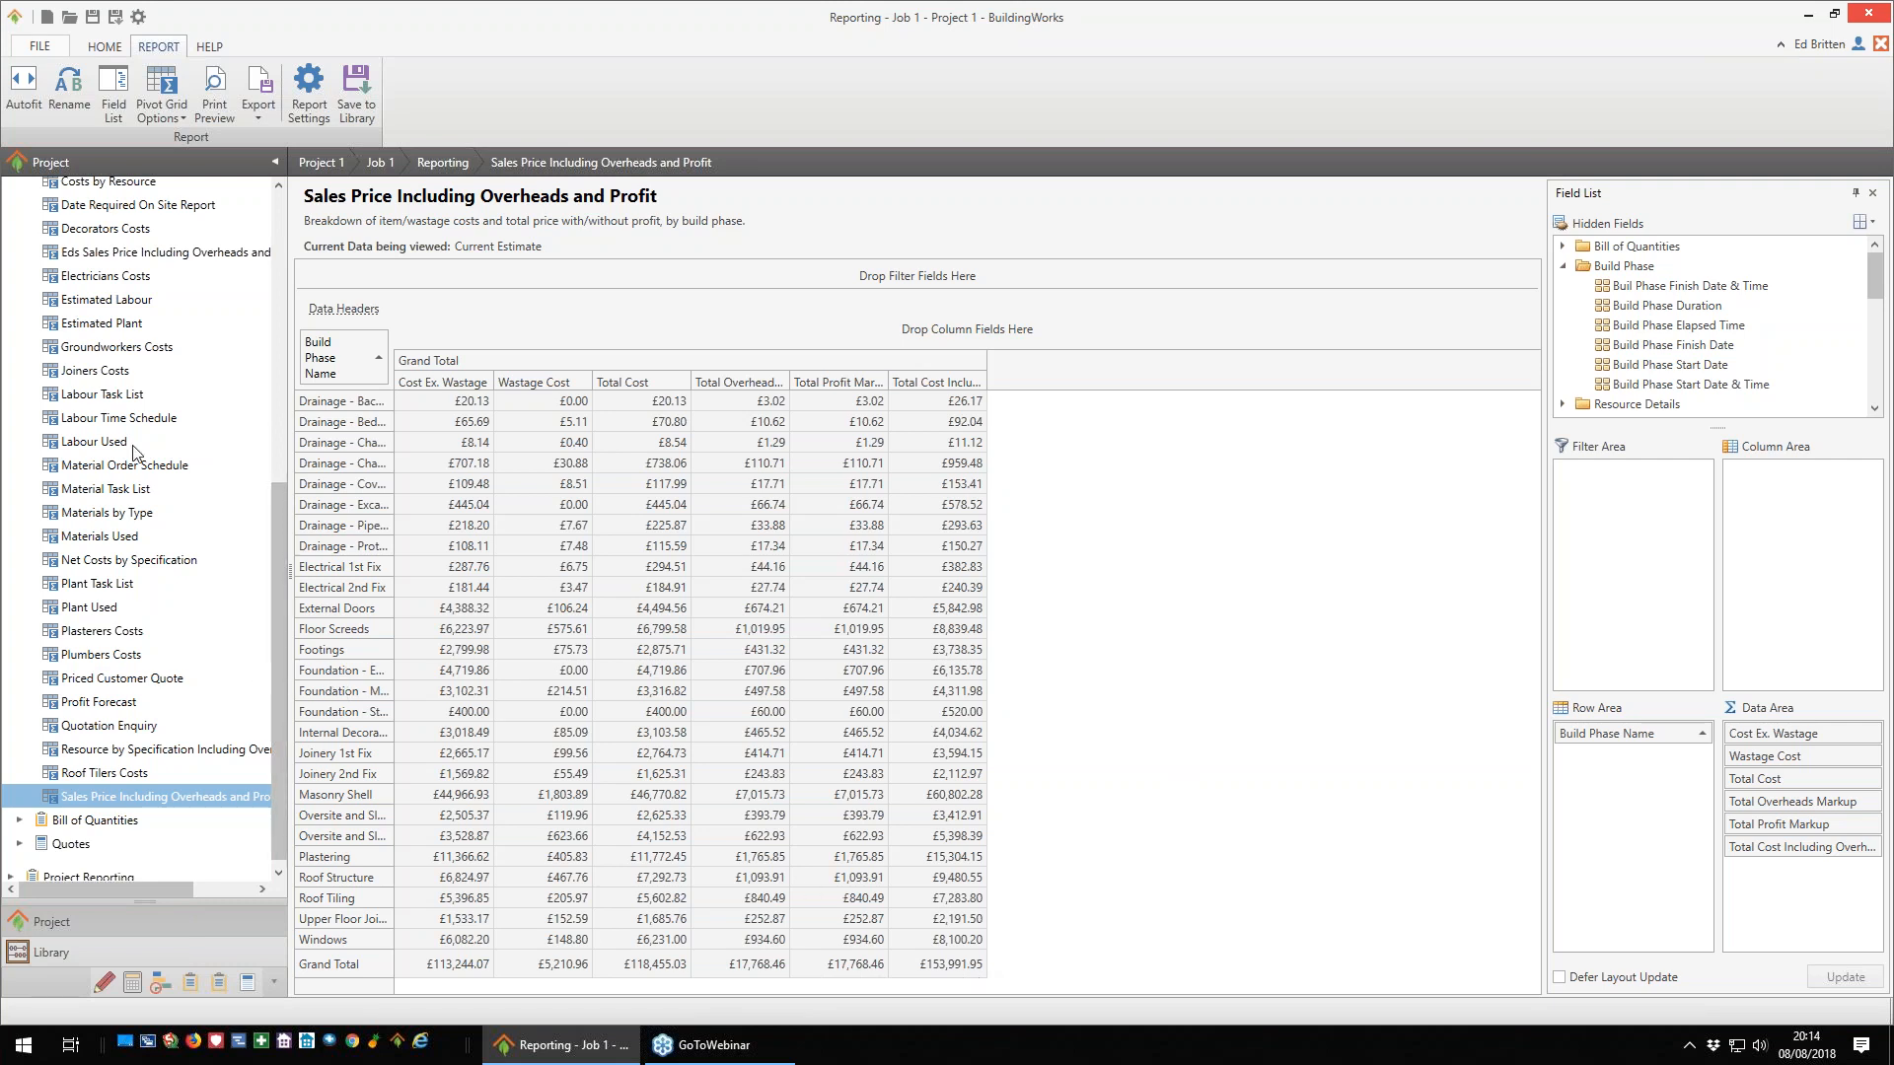
drag(282, 590, 281, 448)
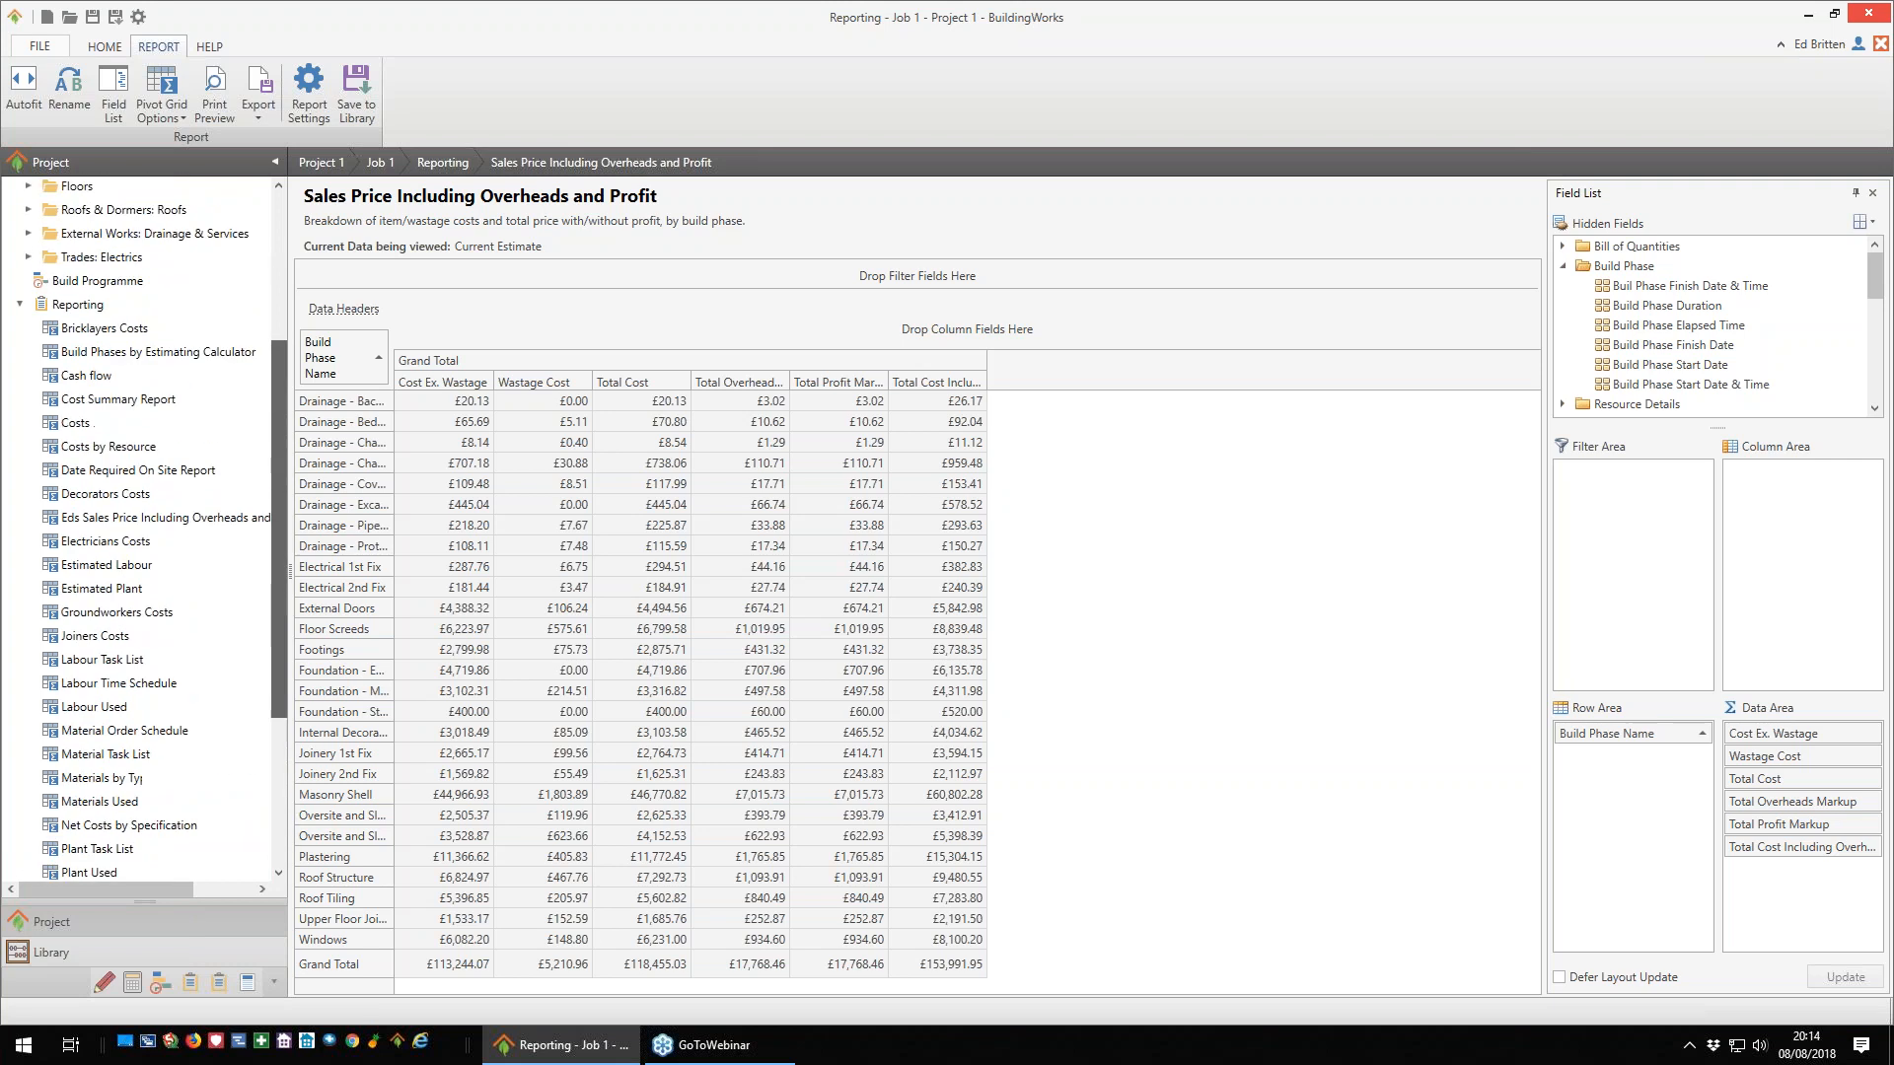
click(20, 304)
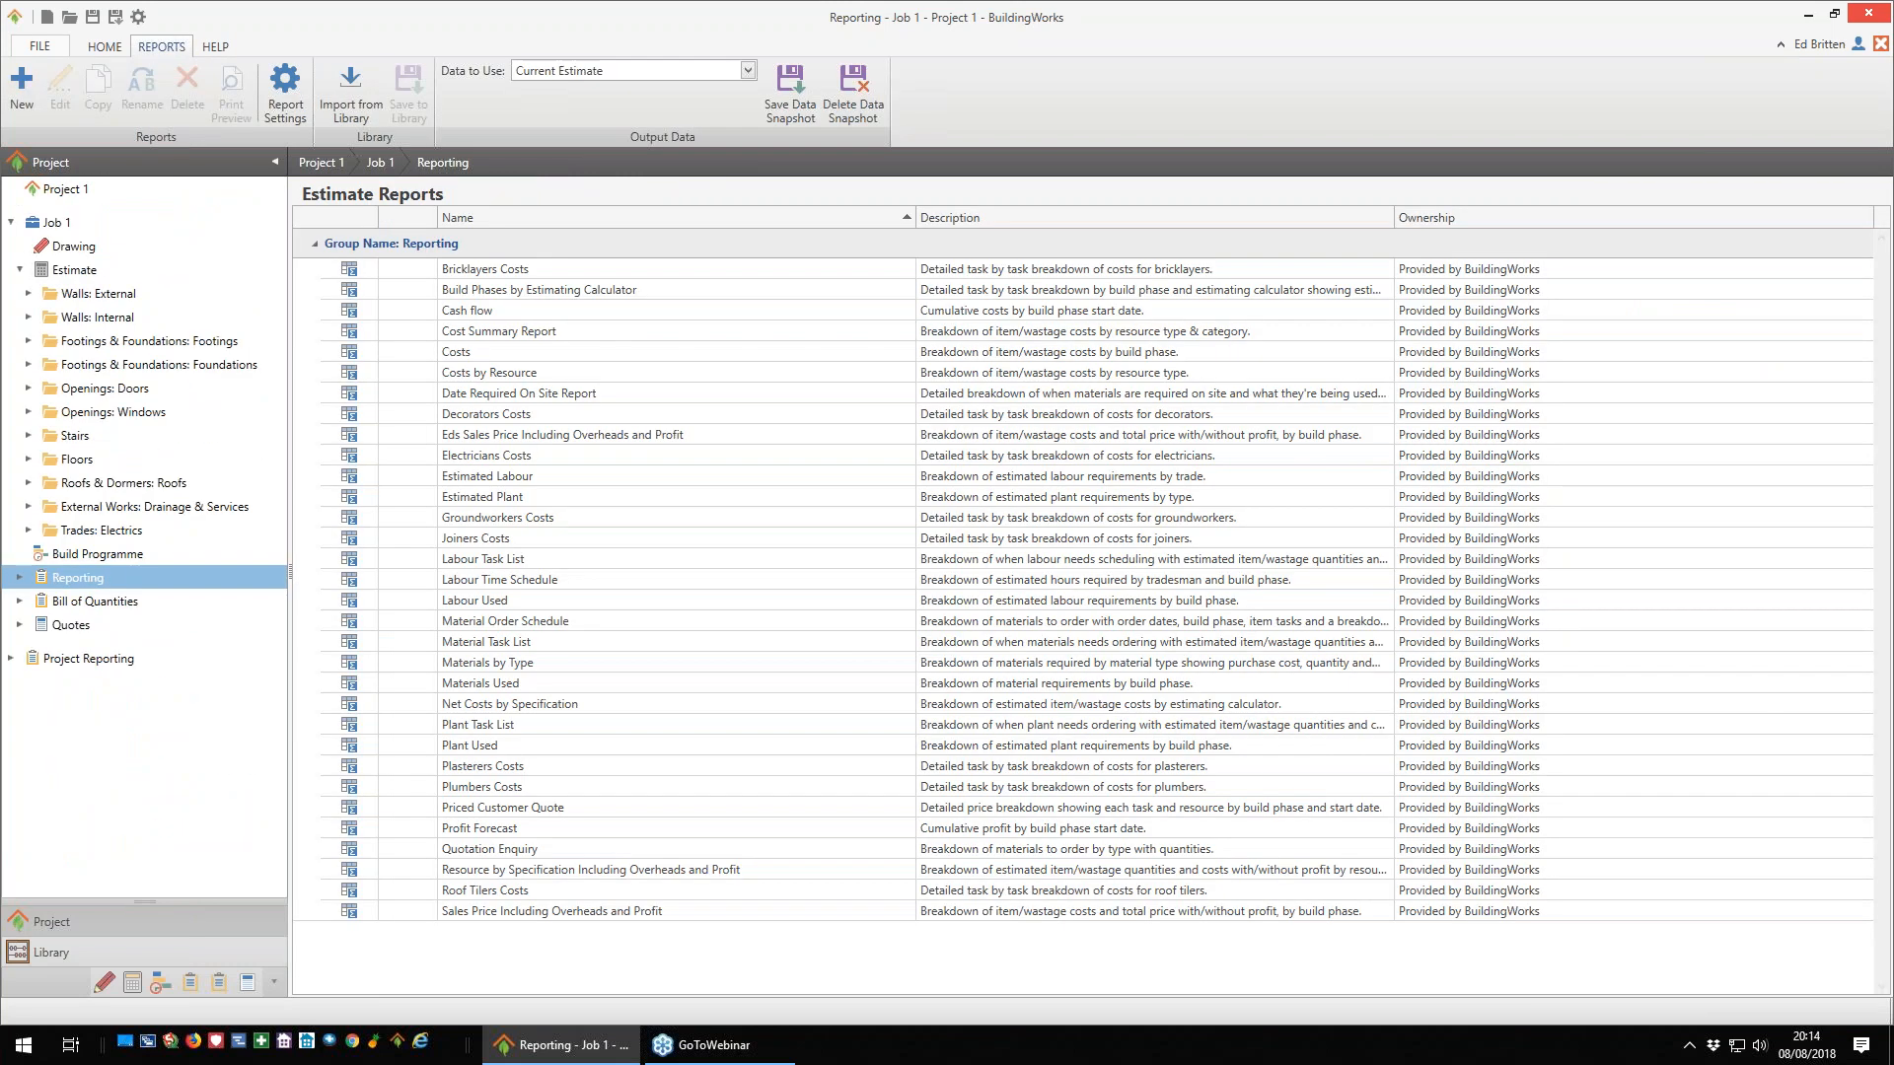
- Open the elemental Bill of Quantities, regenerate it with prices including profit, and check its summary and foundations bill
click(20, 601)
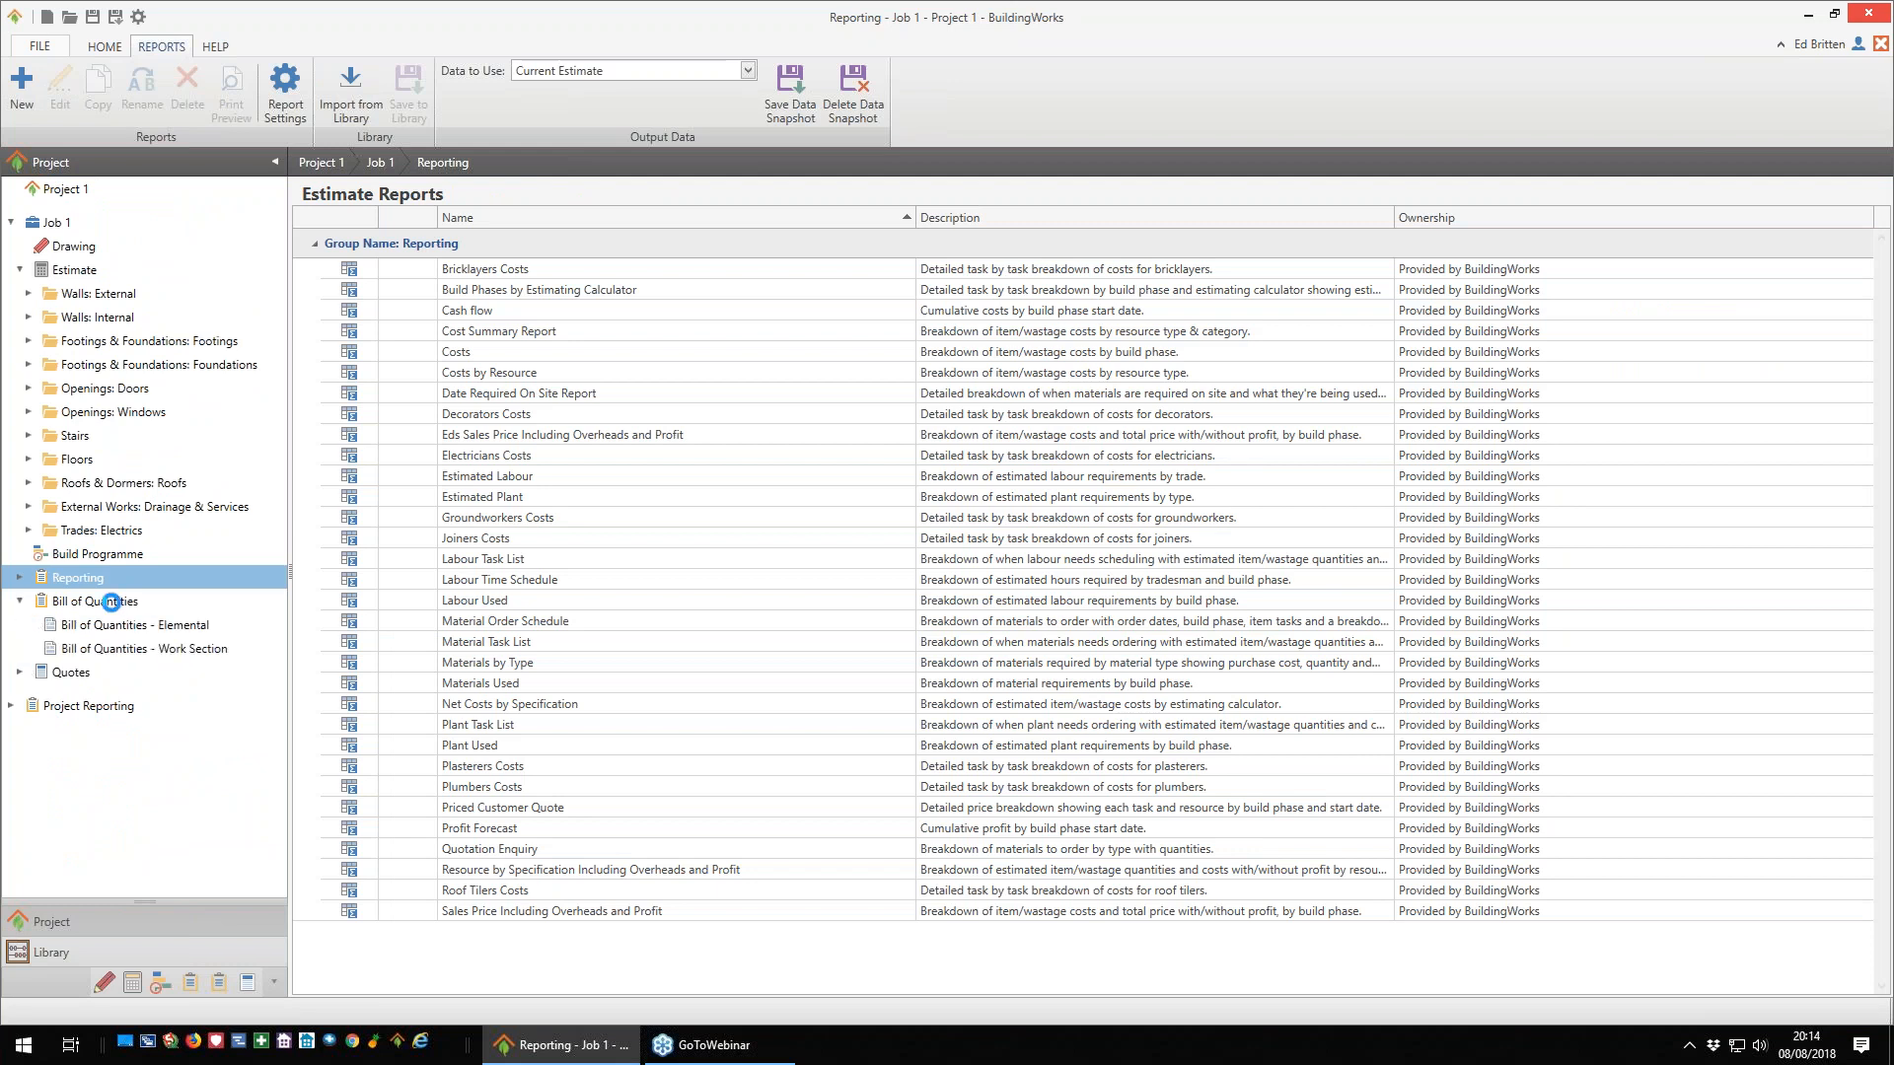
click(153, 632)
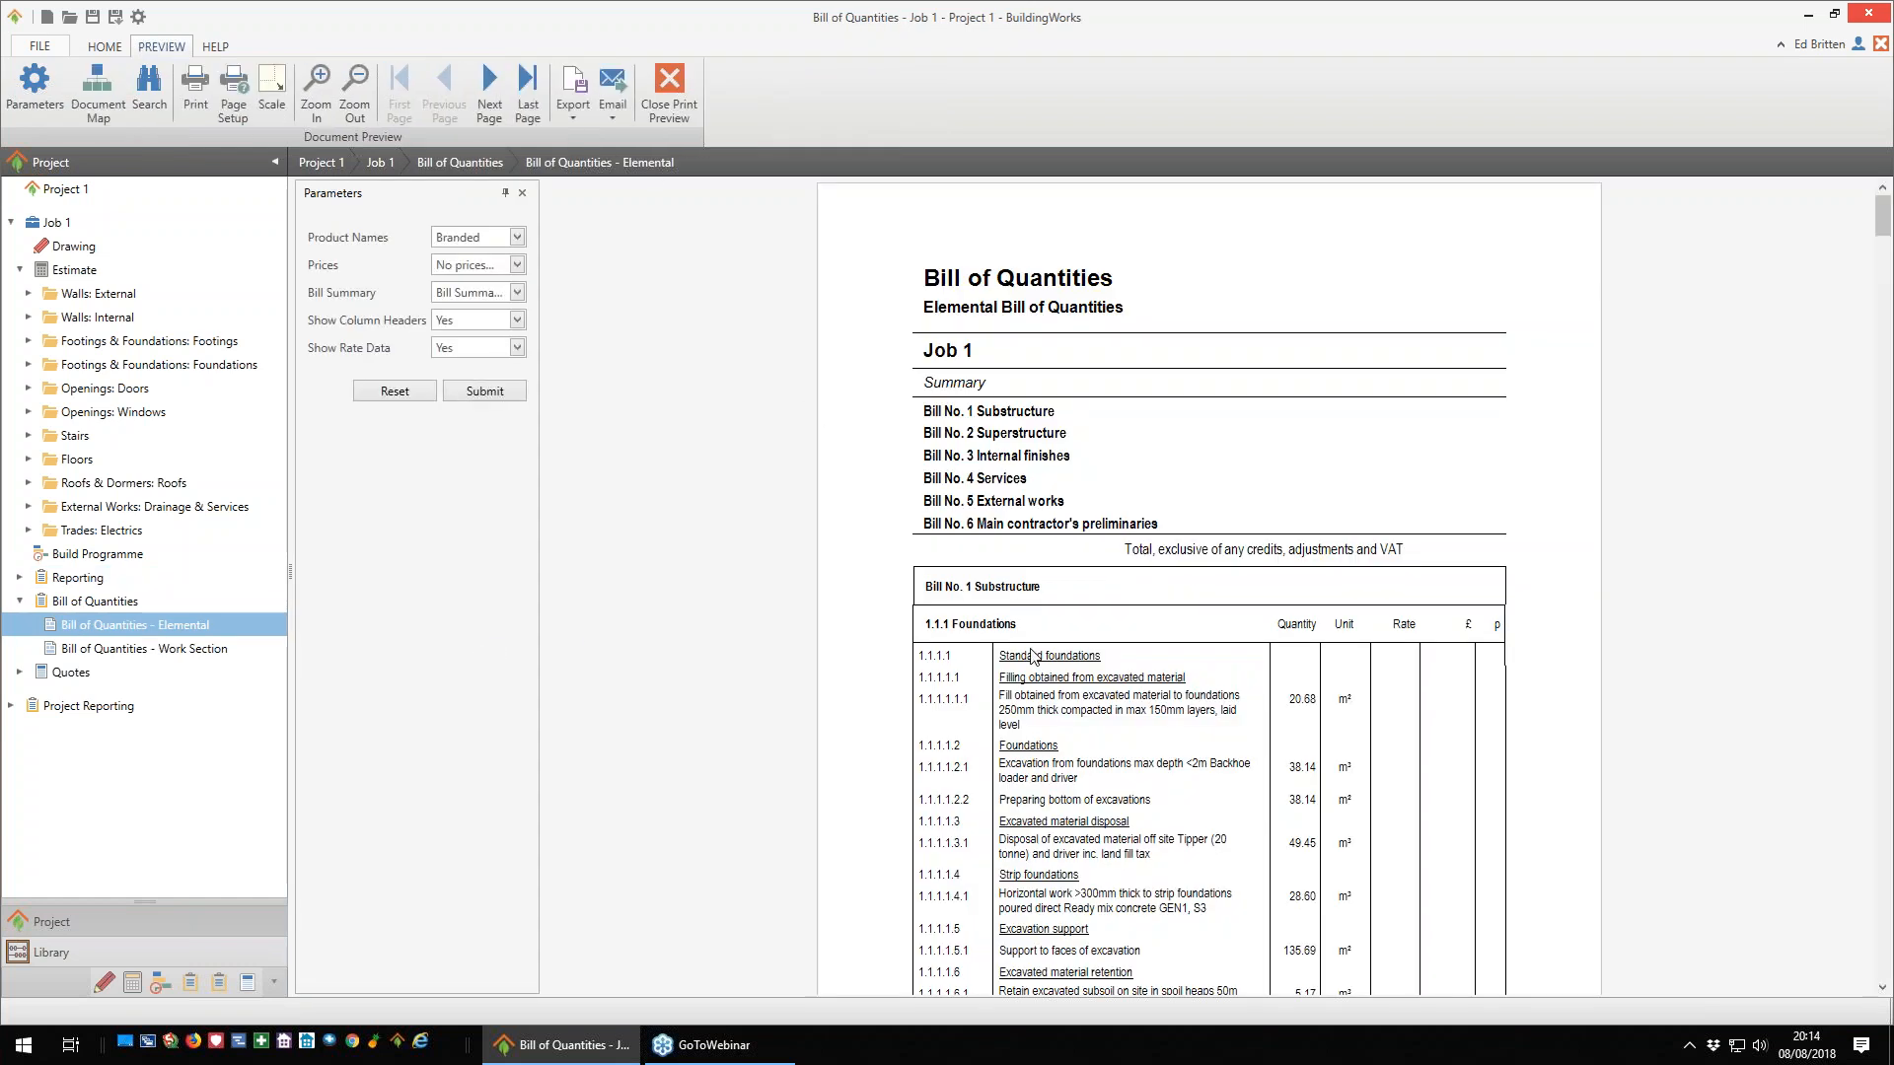
click(517, 293)
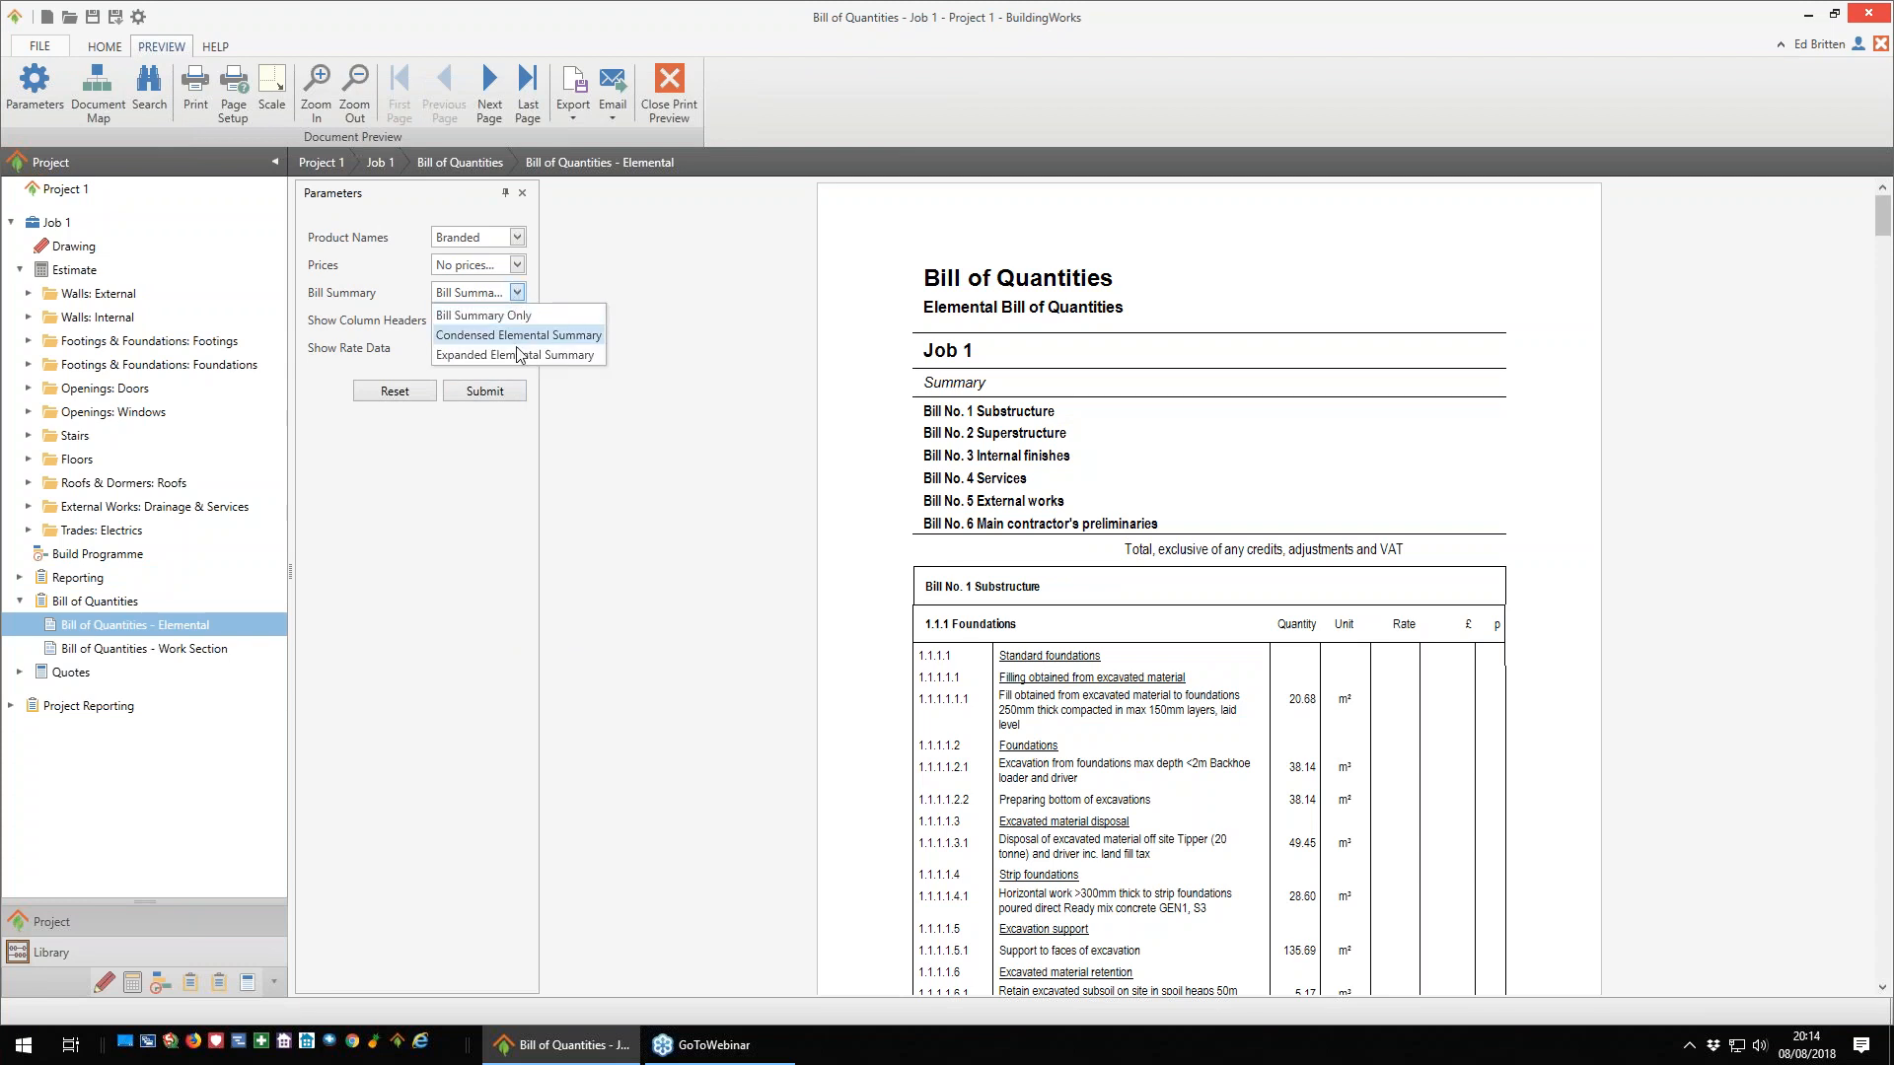
click(517, 269)
click(517, 267)
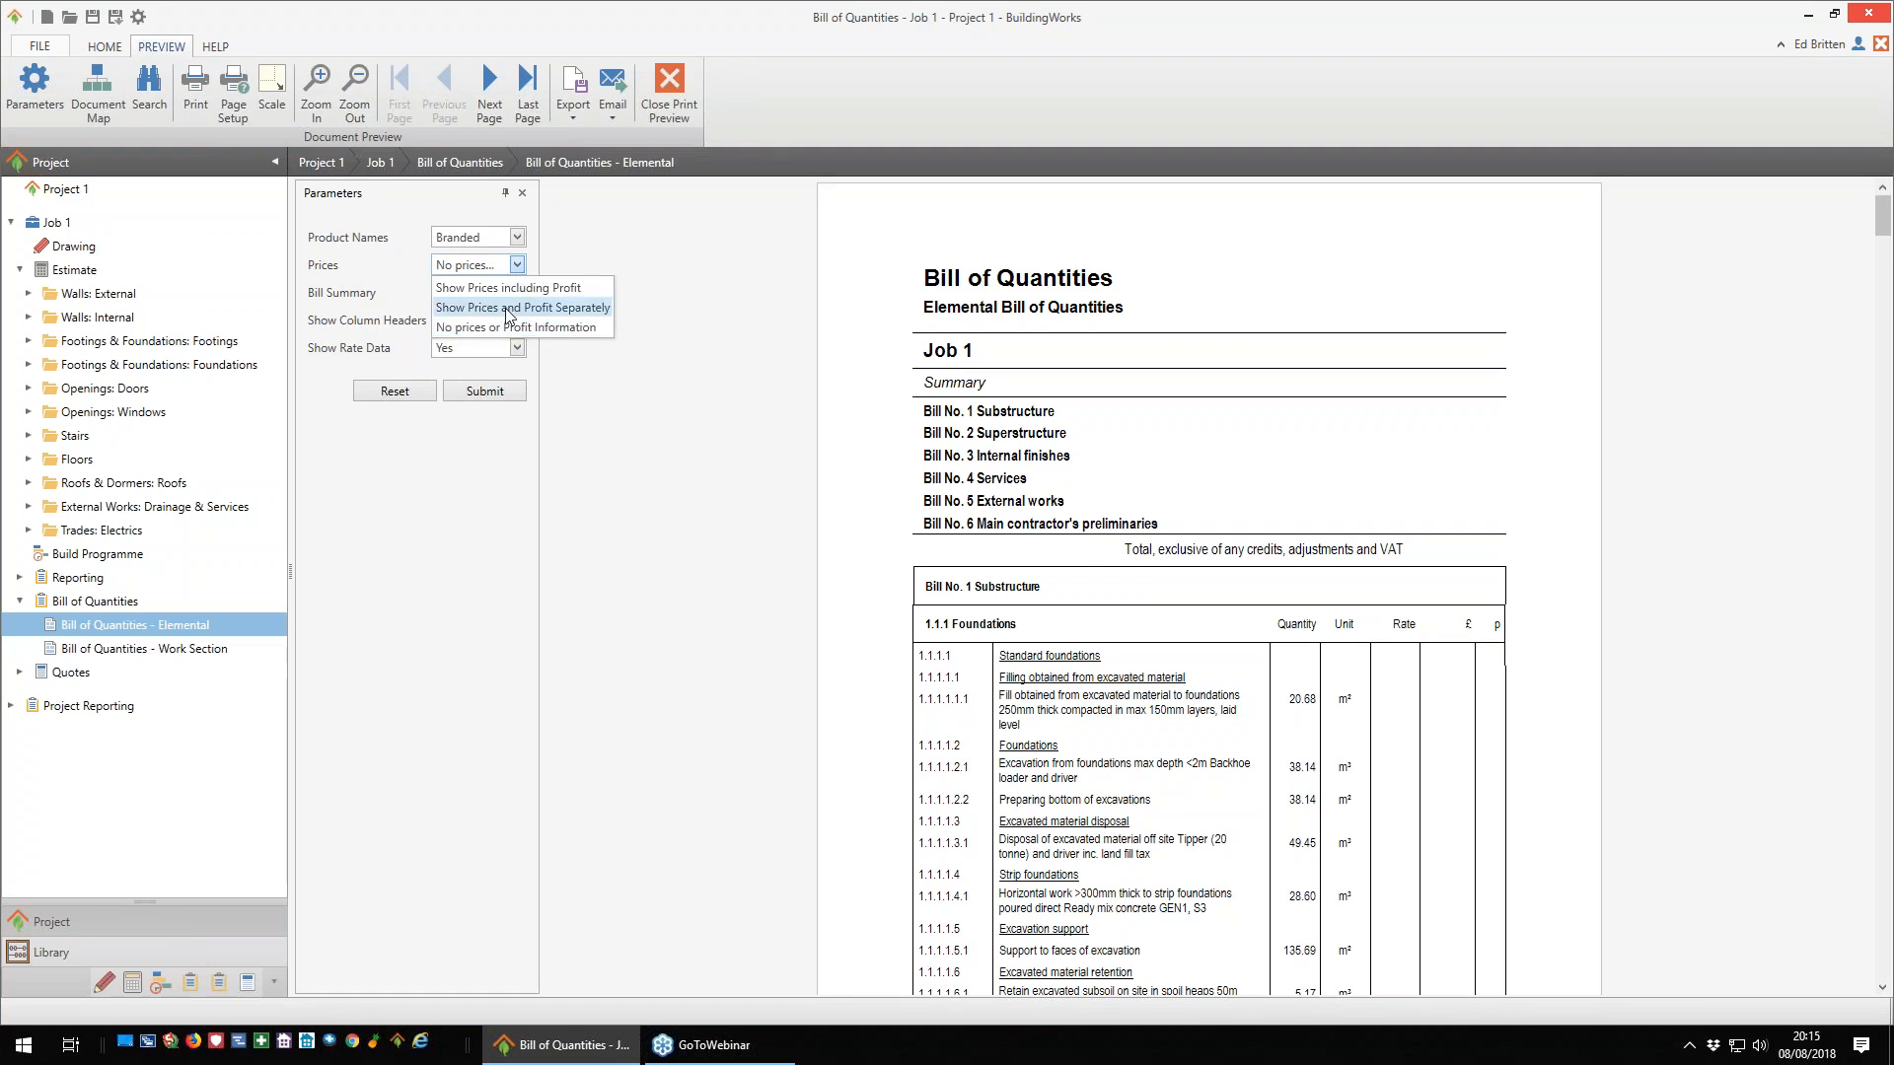
click(509, 289)
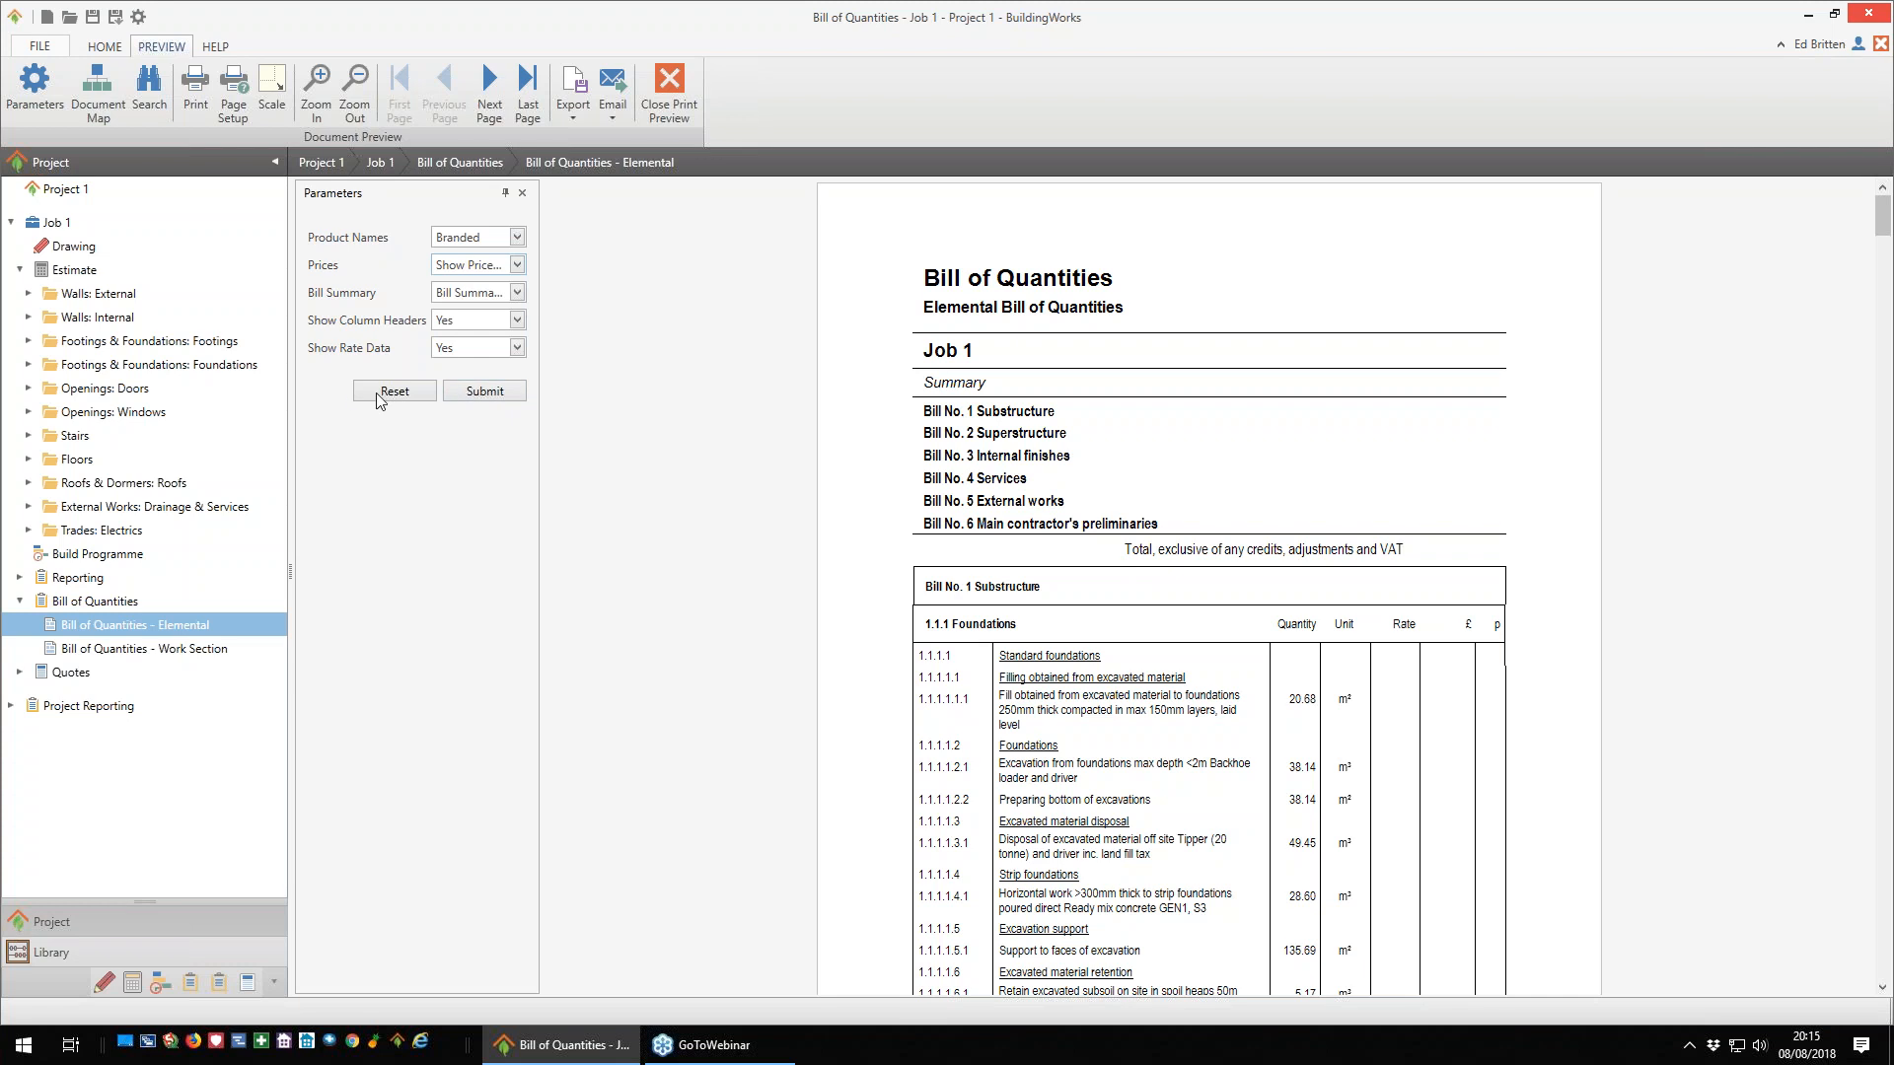
click(484, 390)
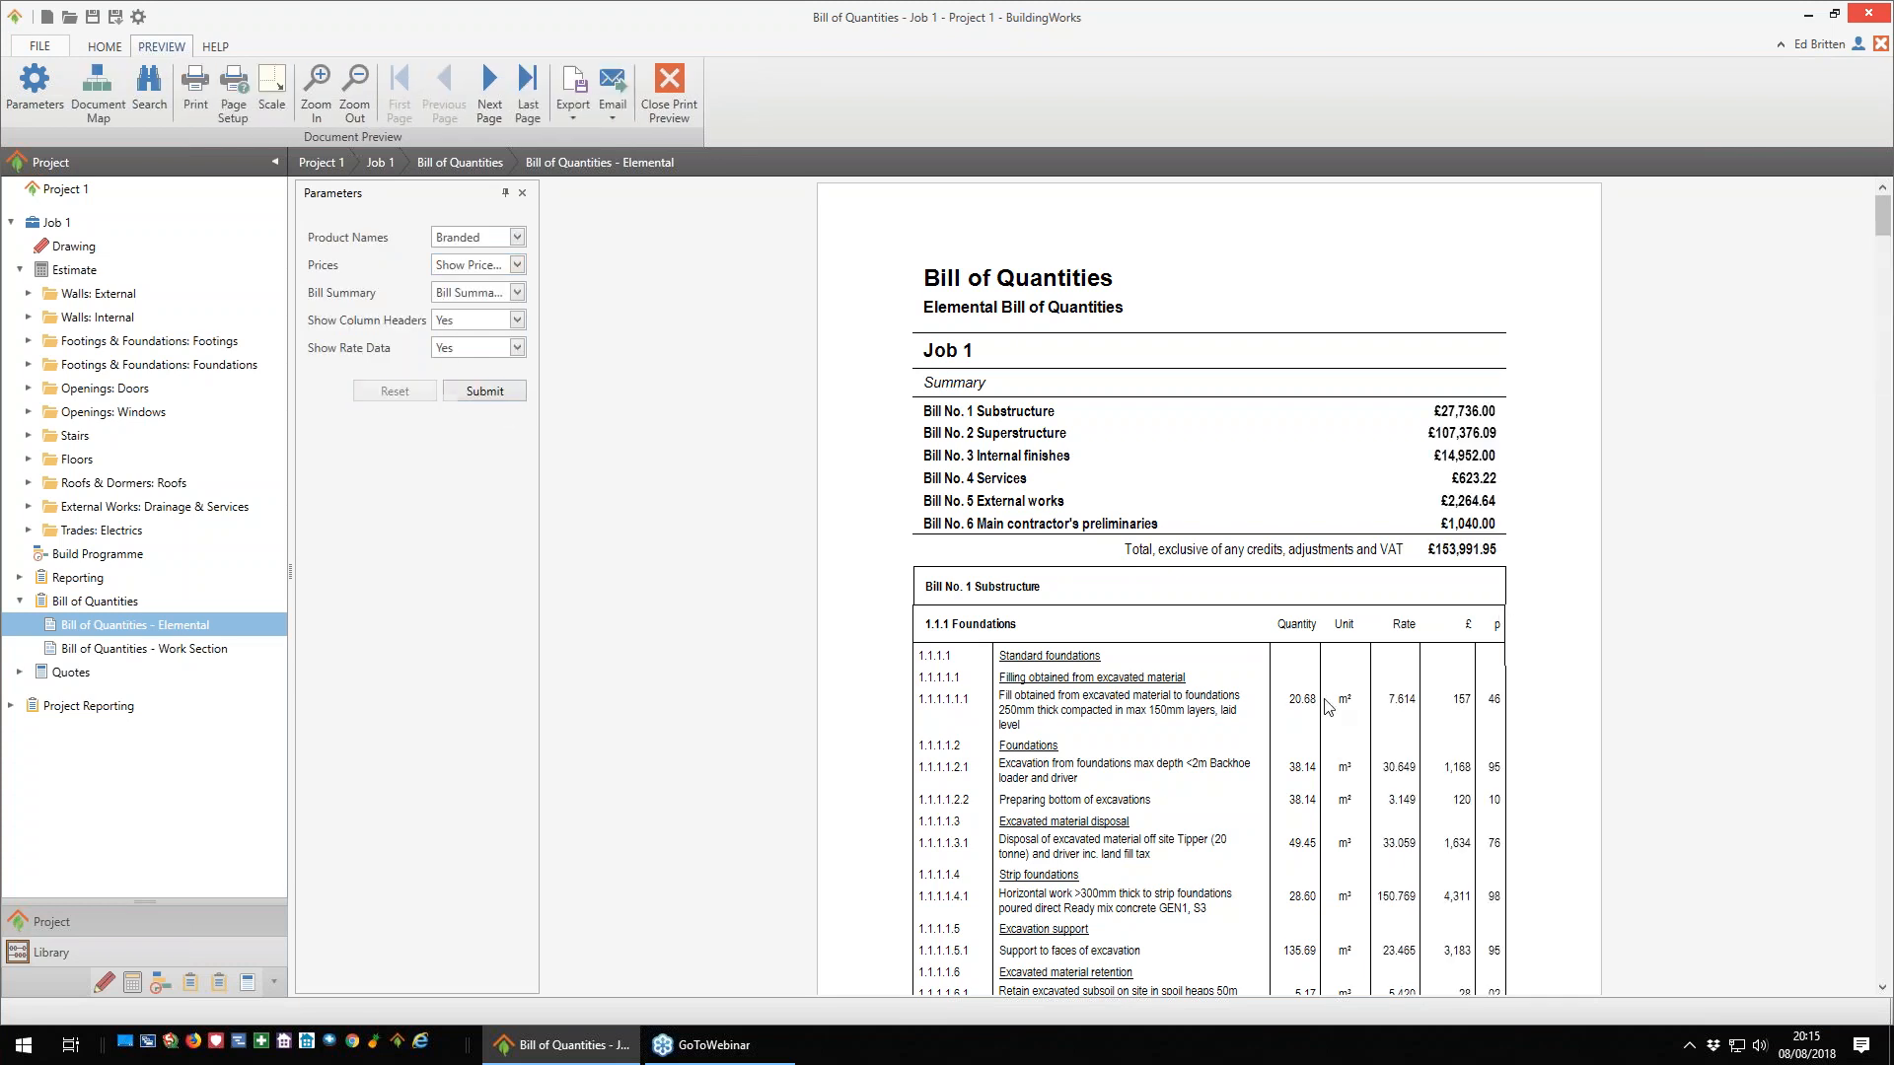
scroll(1238, 626, down, 1)
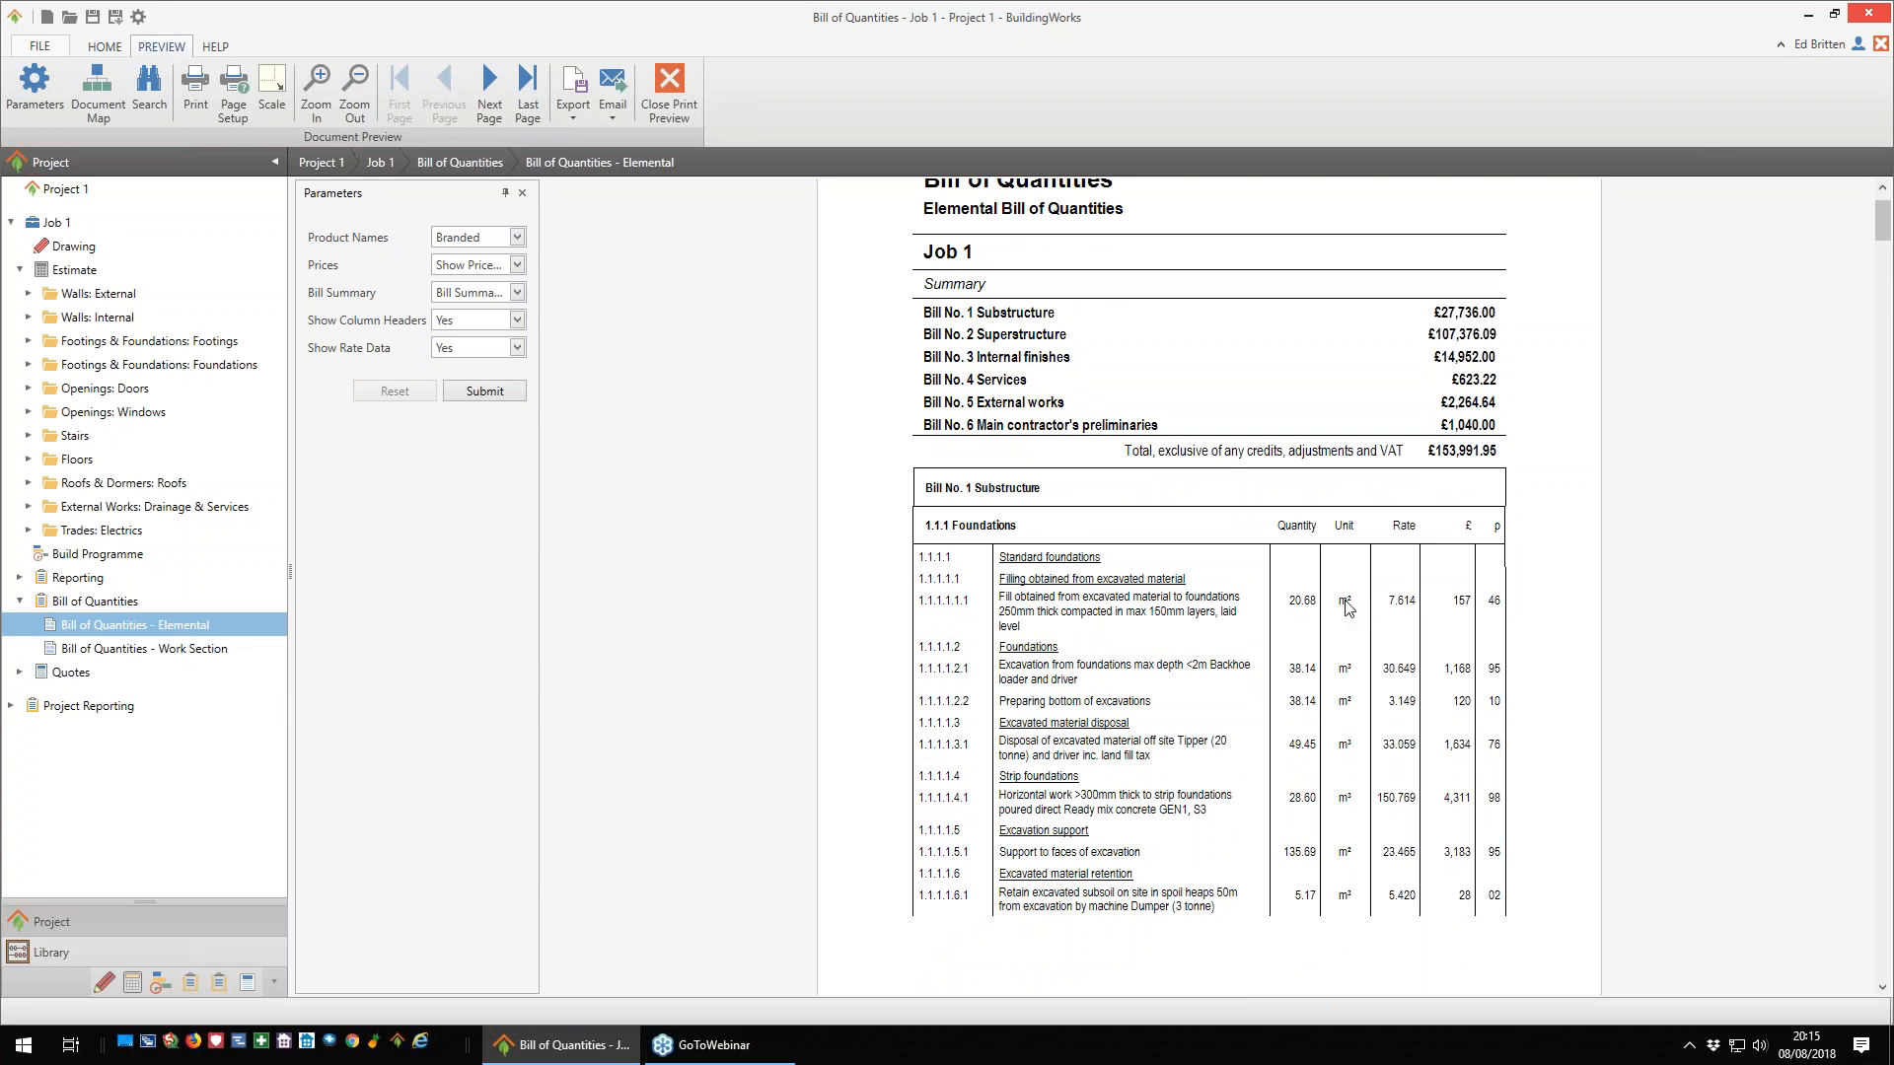
scroll(1494, 632, down, 3)
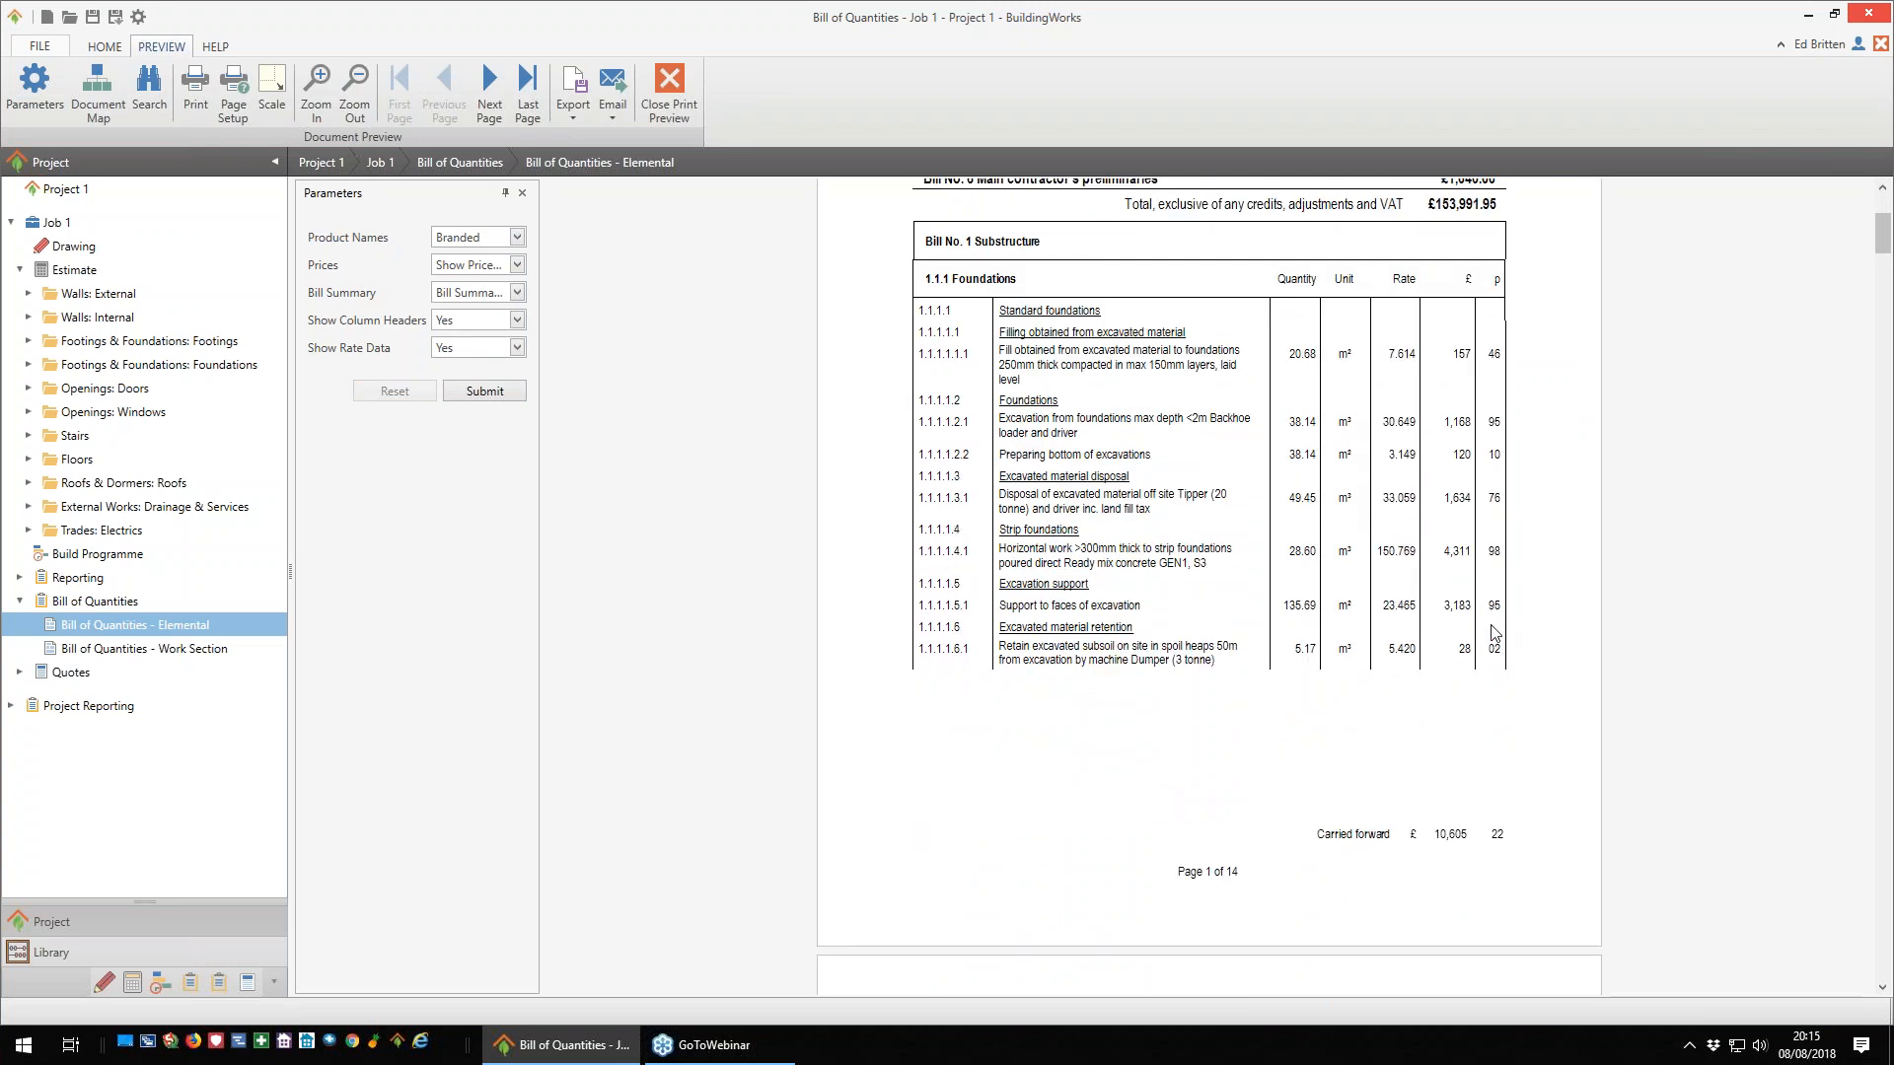
scroll(1494, 632, up, 3)
scroll(1494, 633, up, 1)
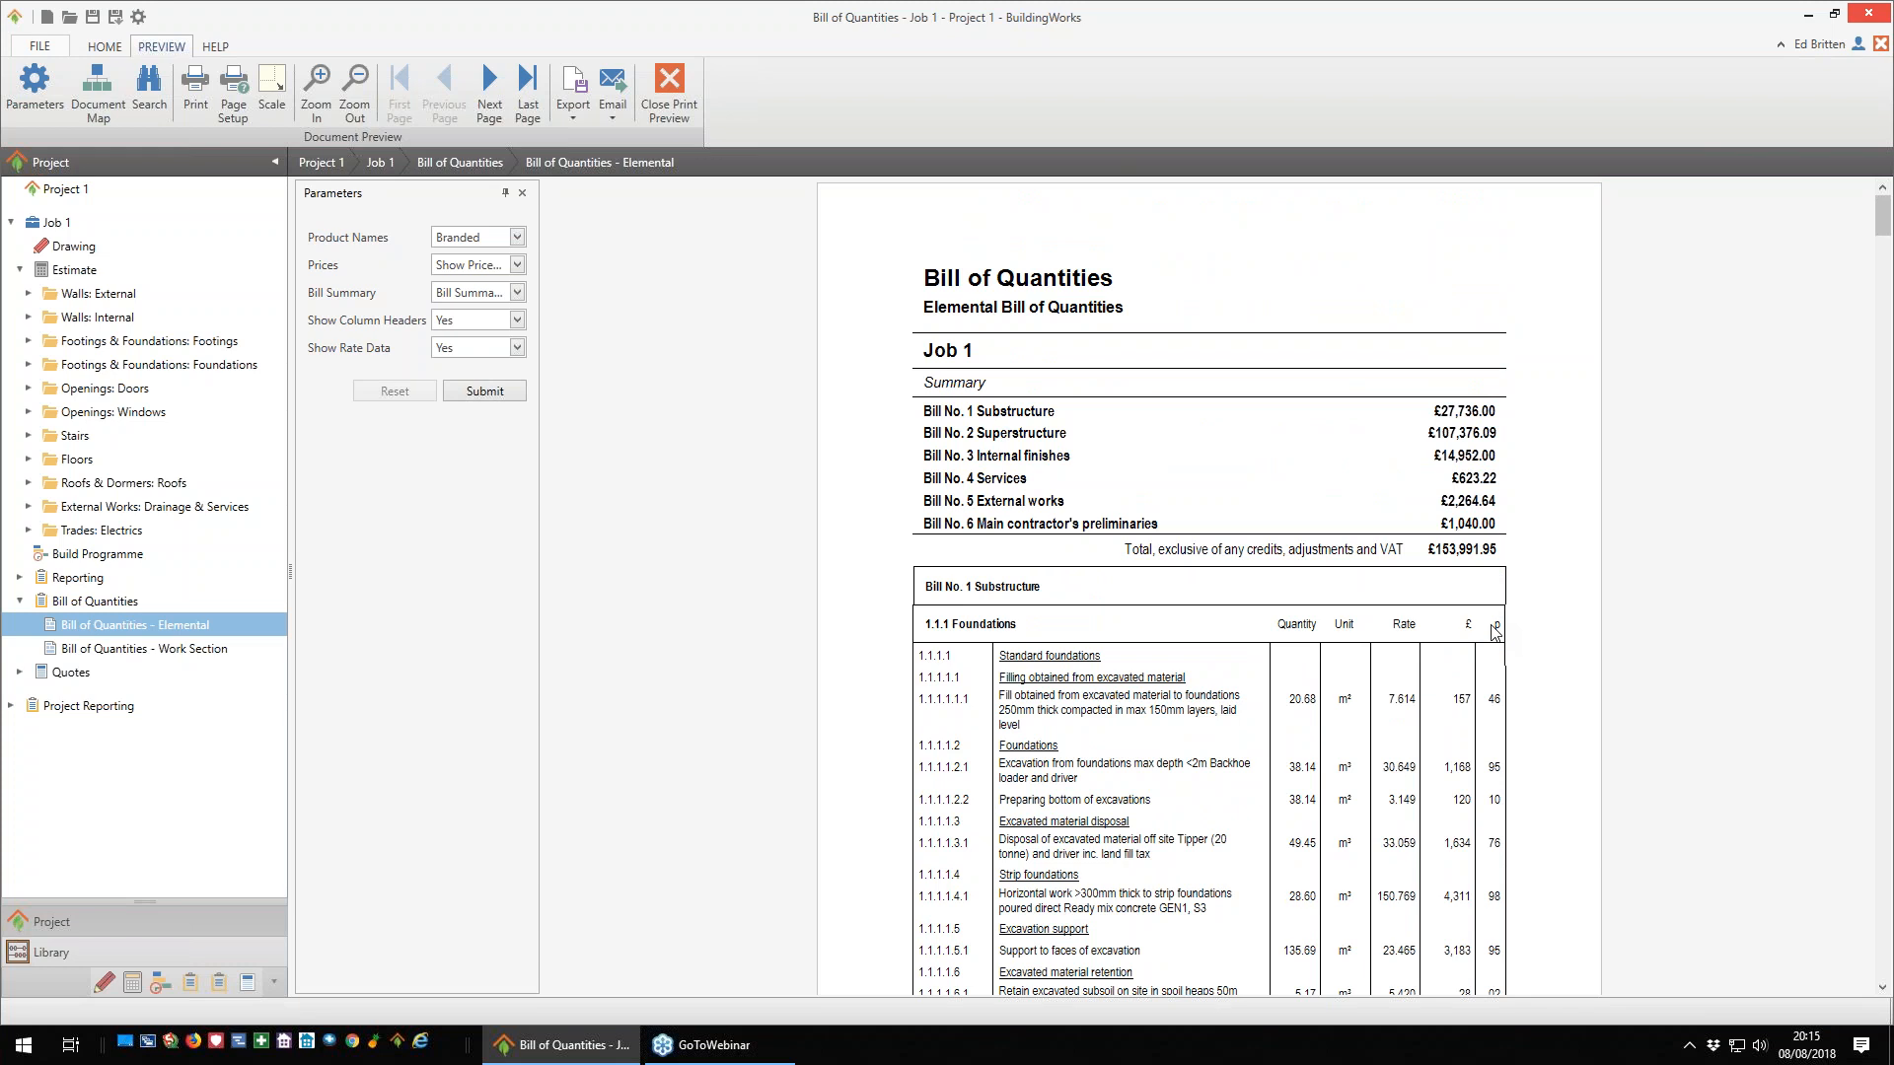
- Open the Work Section Bill of Quantities, regenerate it with no prices or profit information, and check its unpriced pages
click(136, 650)
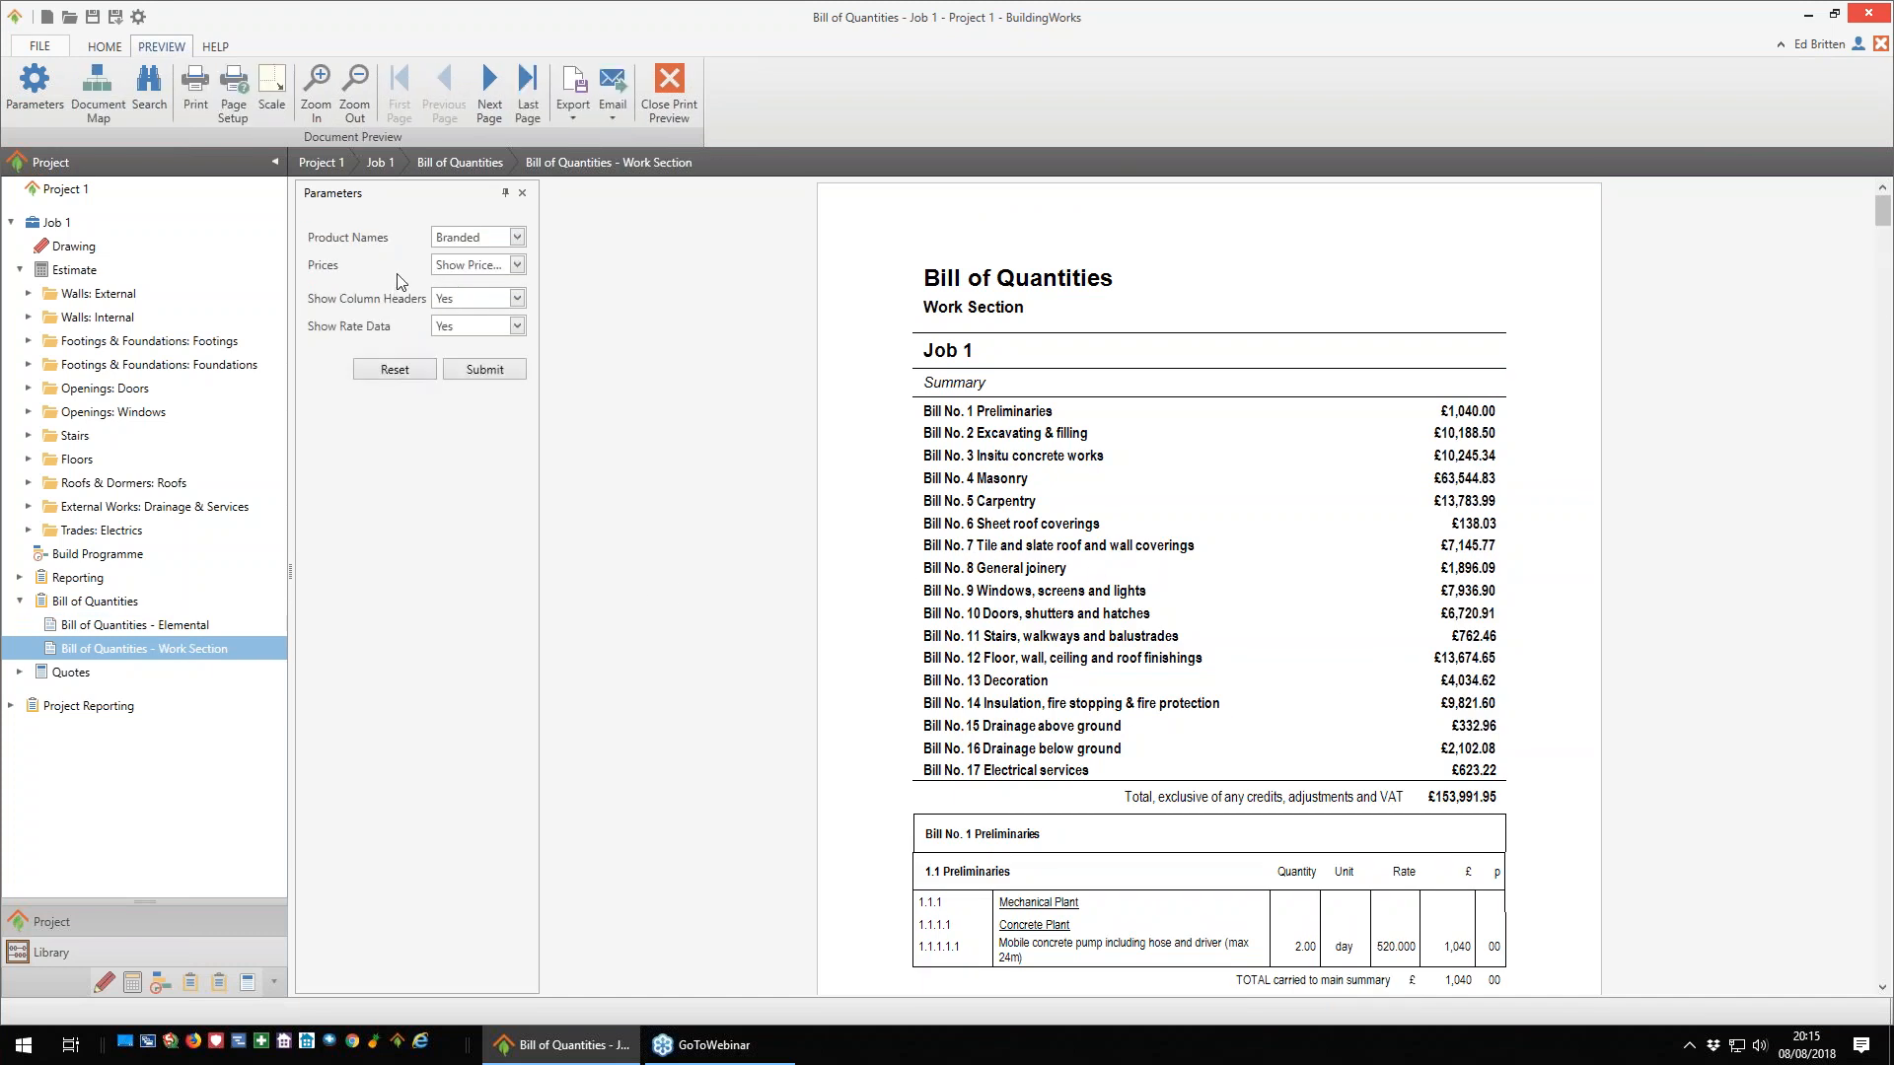
click(515, 265)
click(506, 327)
click(503, 379)
scroll(1391, 552, down, 2)
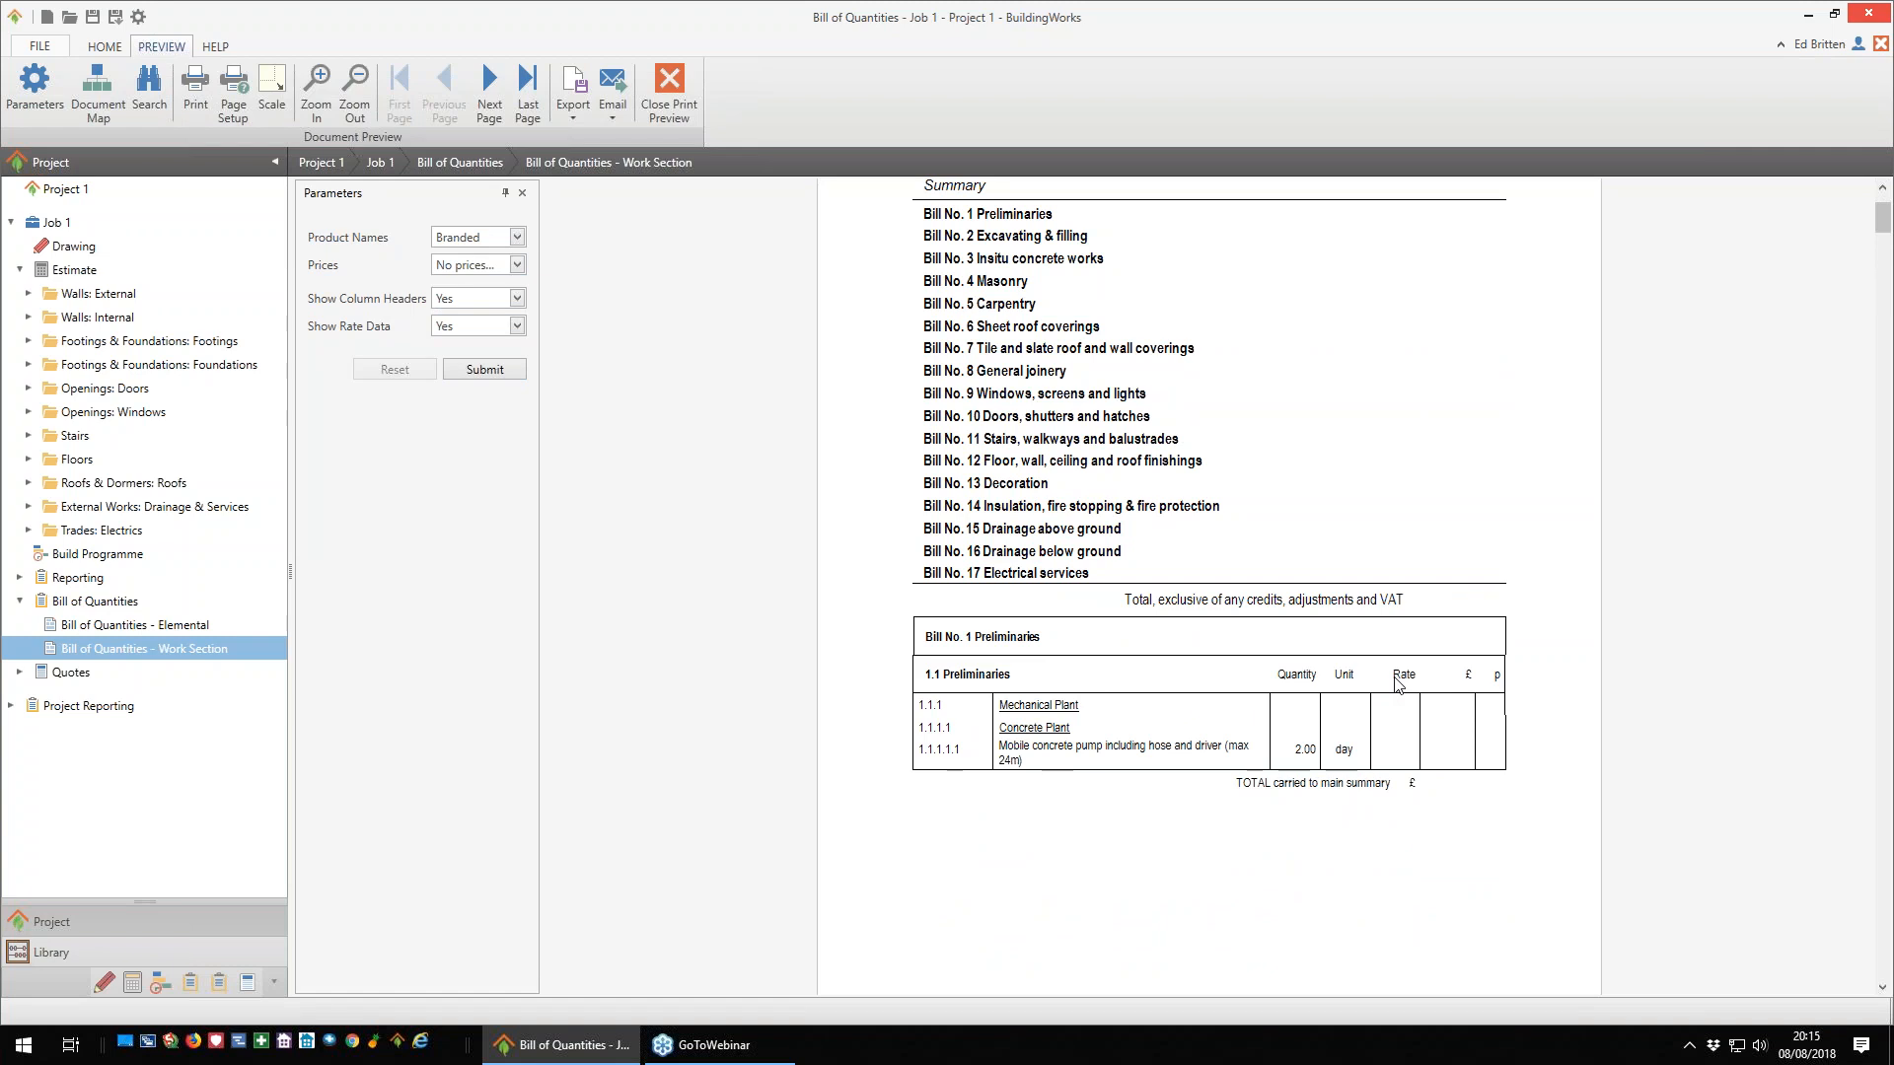
scroll(1311, 700, down, 7)
scroll(1305, 712, down, 5)
scroll(1306, 710, down, 8)
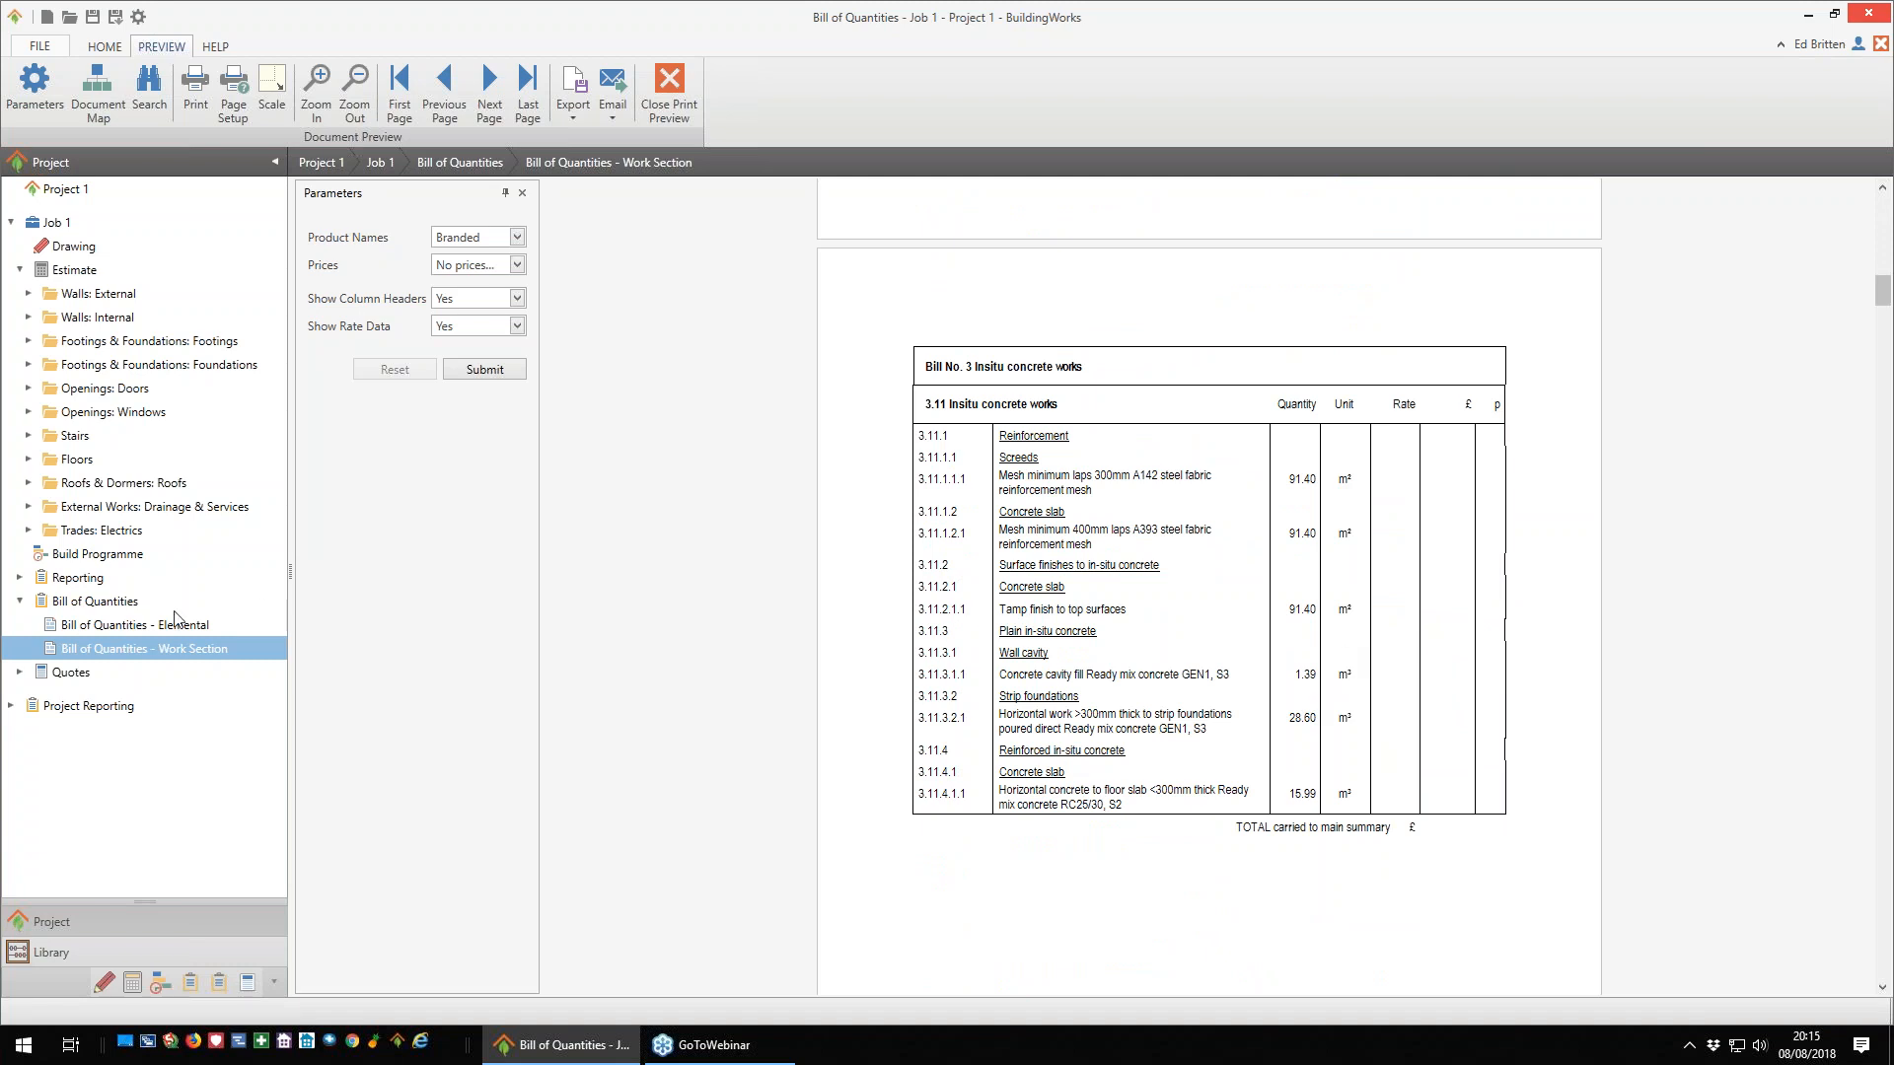
- Open the abbreviated customer quote by build phase and examine its cover letter and the cost breakdown for each phase
click(20, 672)
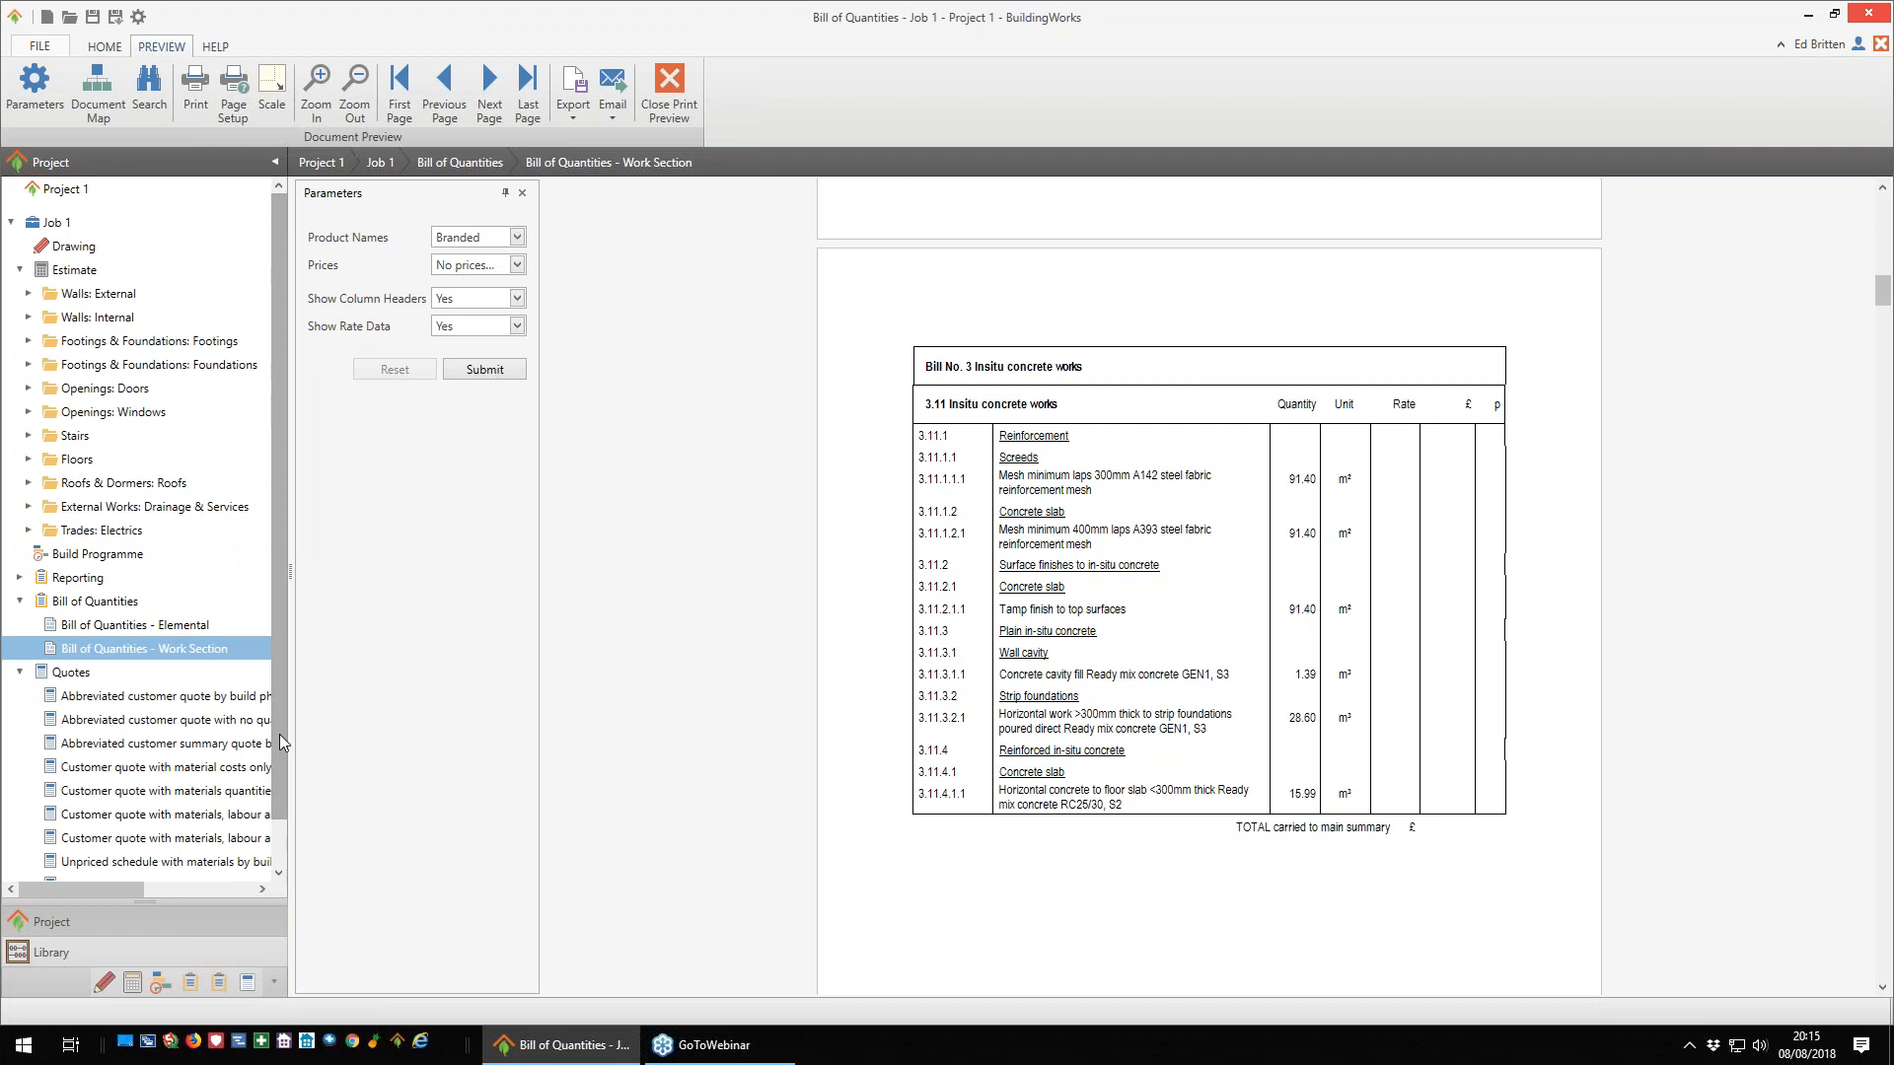
drag(280, 734, 279, 801)
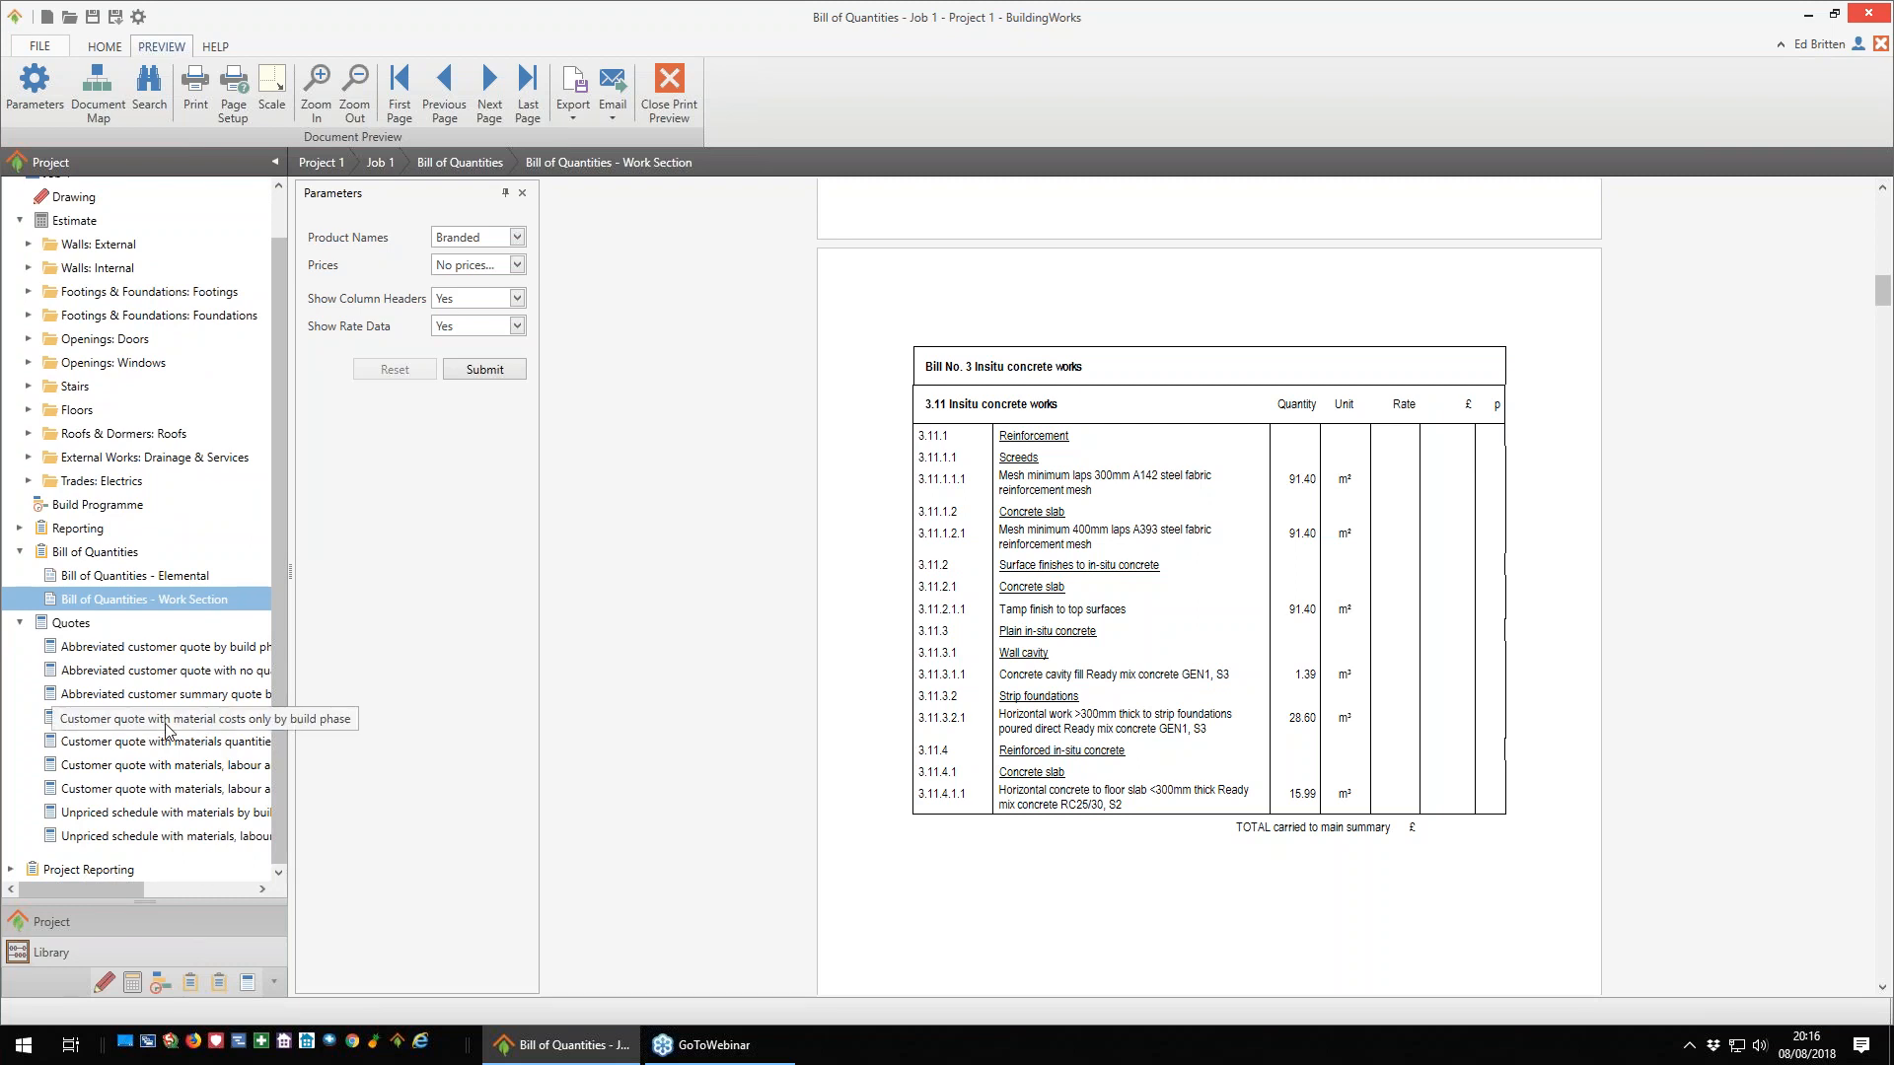
click(143, 651)
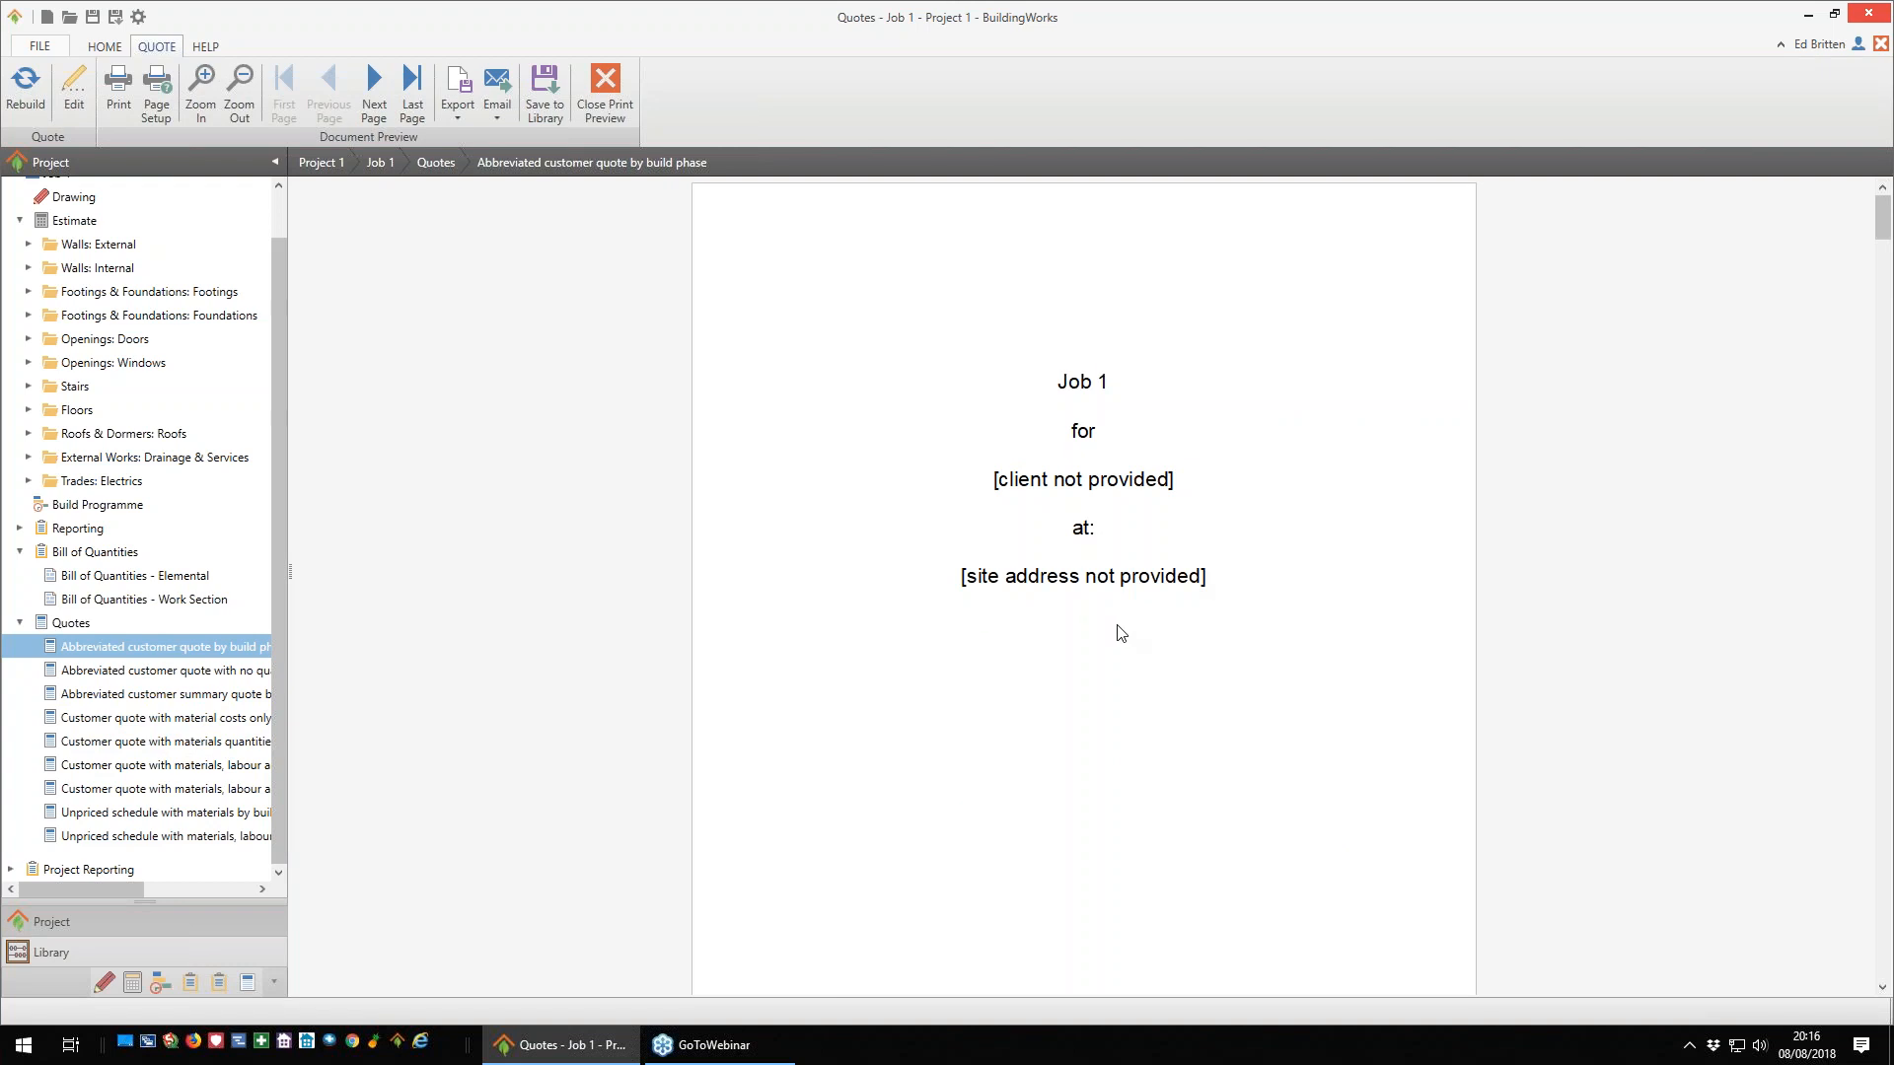
scroll(1124, 631, down, 2)
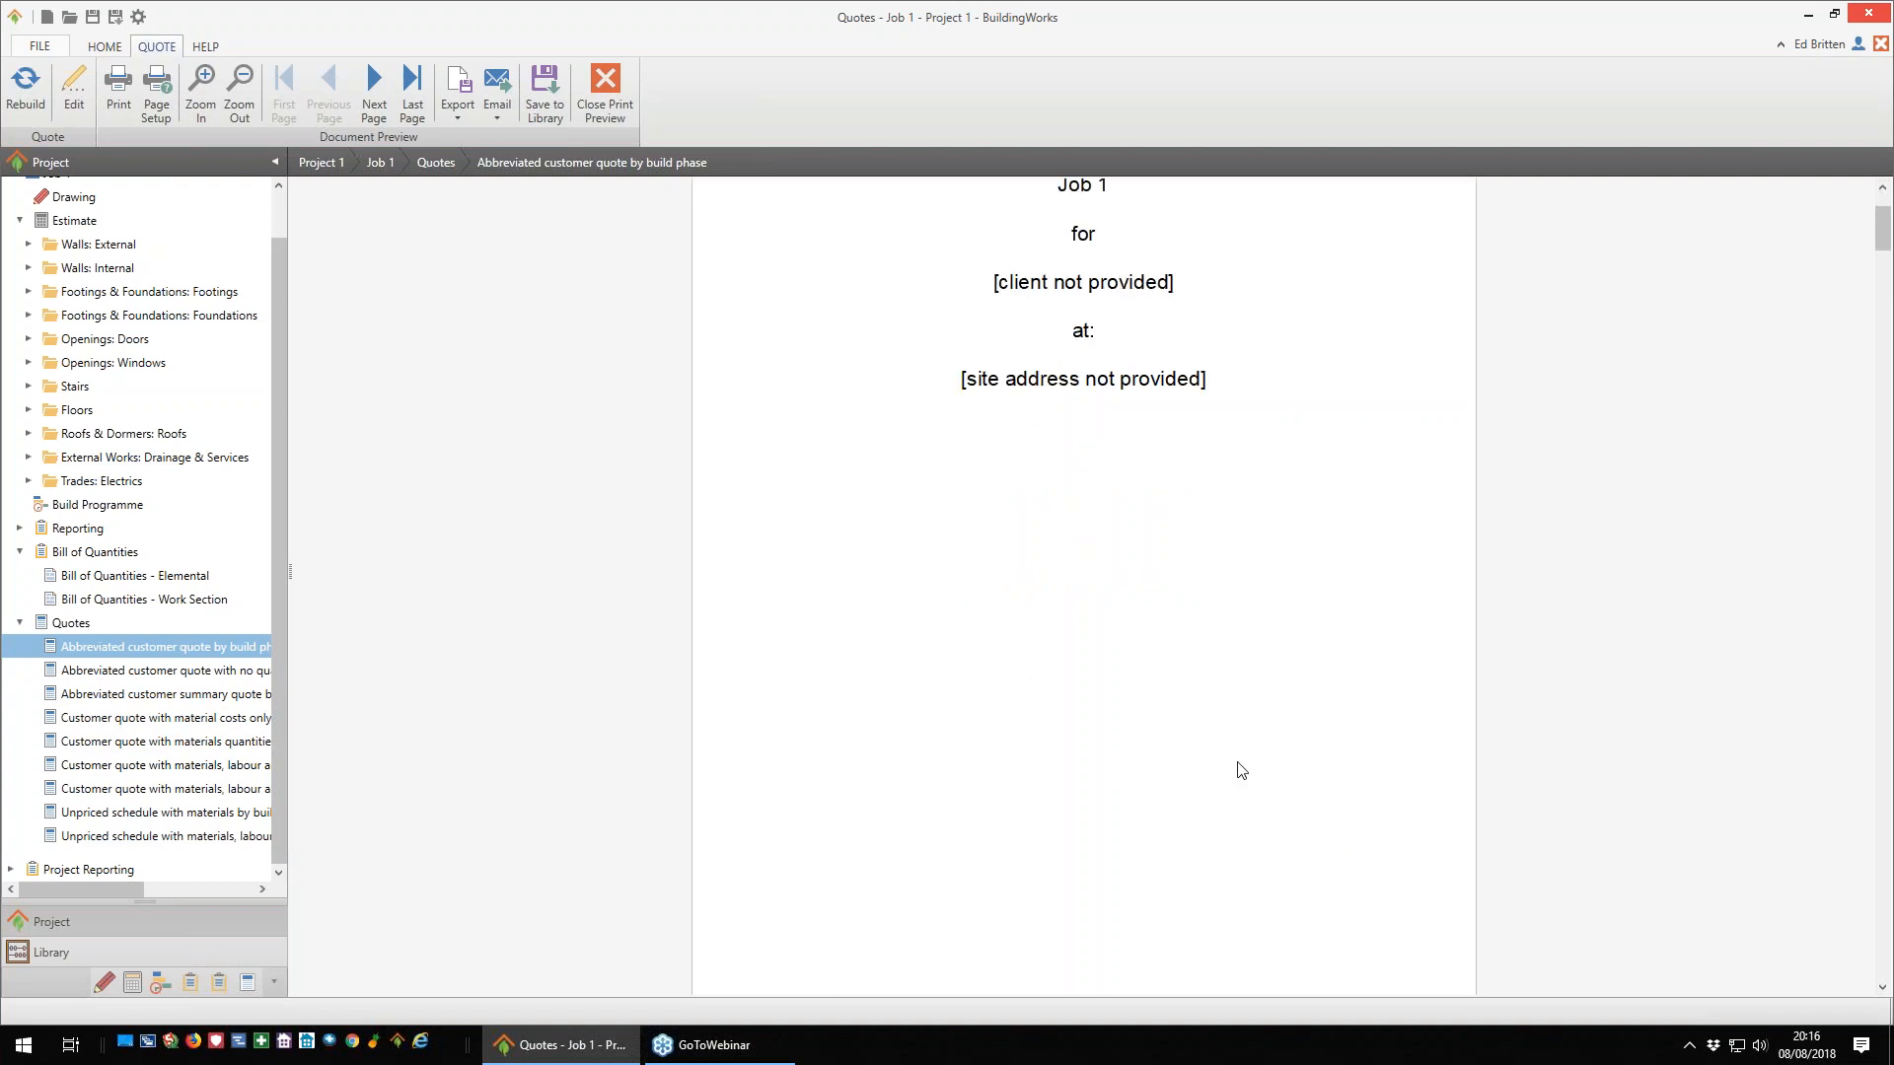
scroll(1176, 622, down, 8)
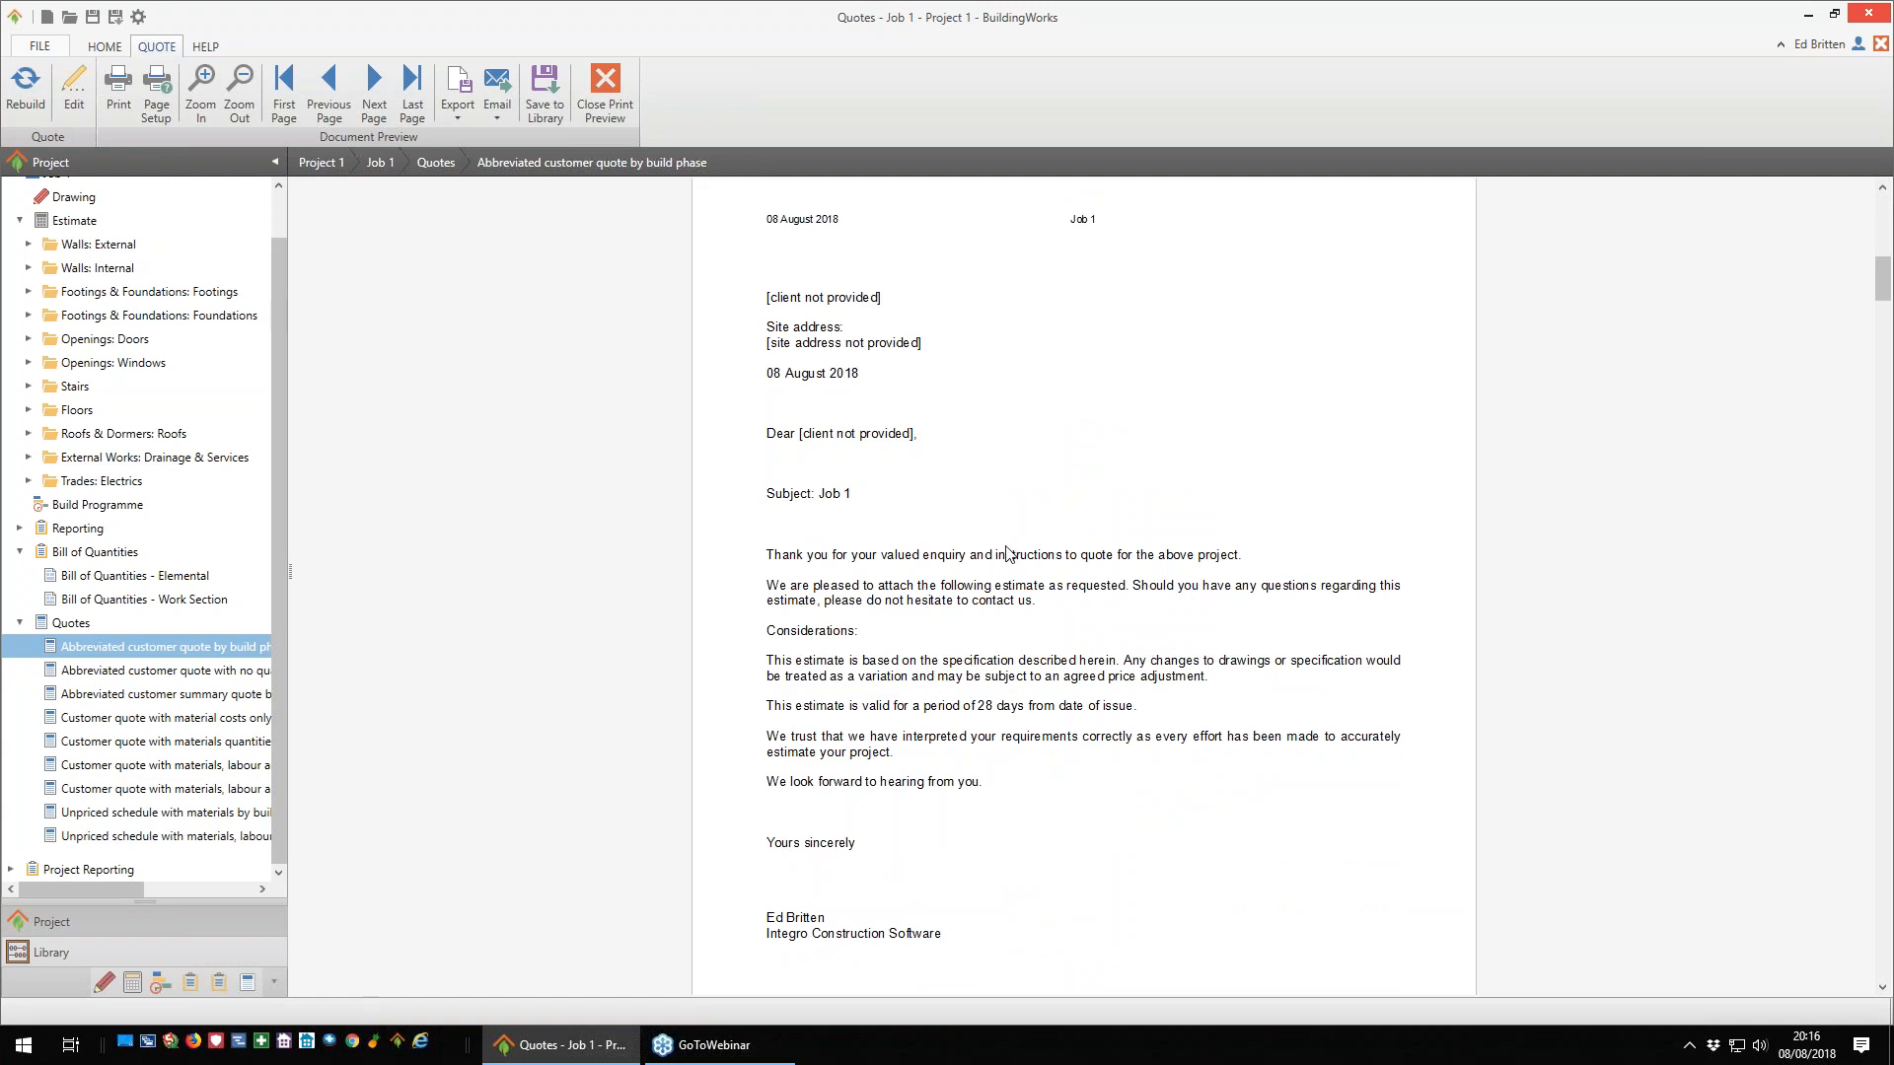
scroll(1026, 575, down, 9)
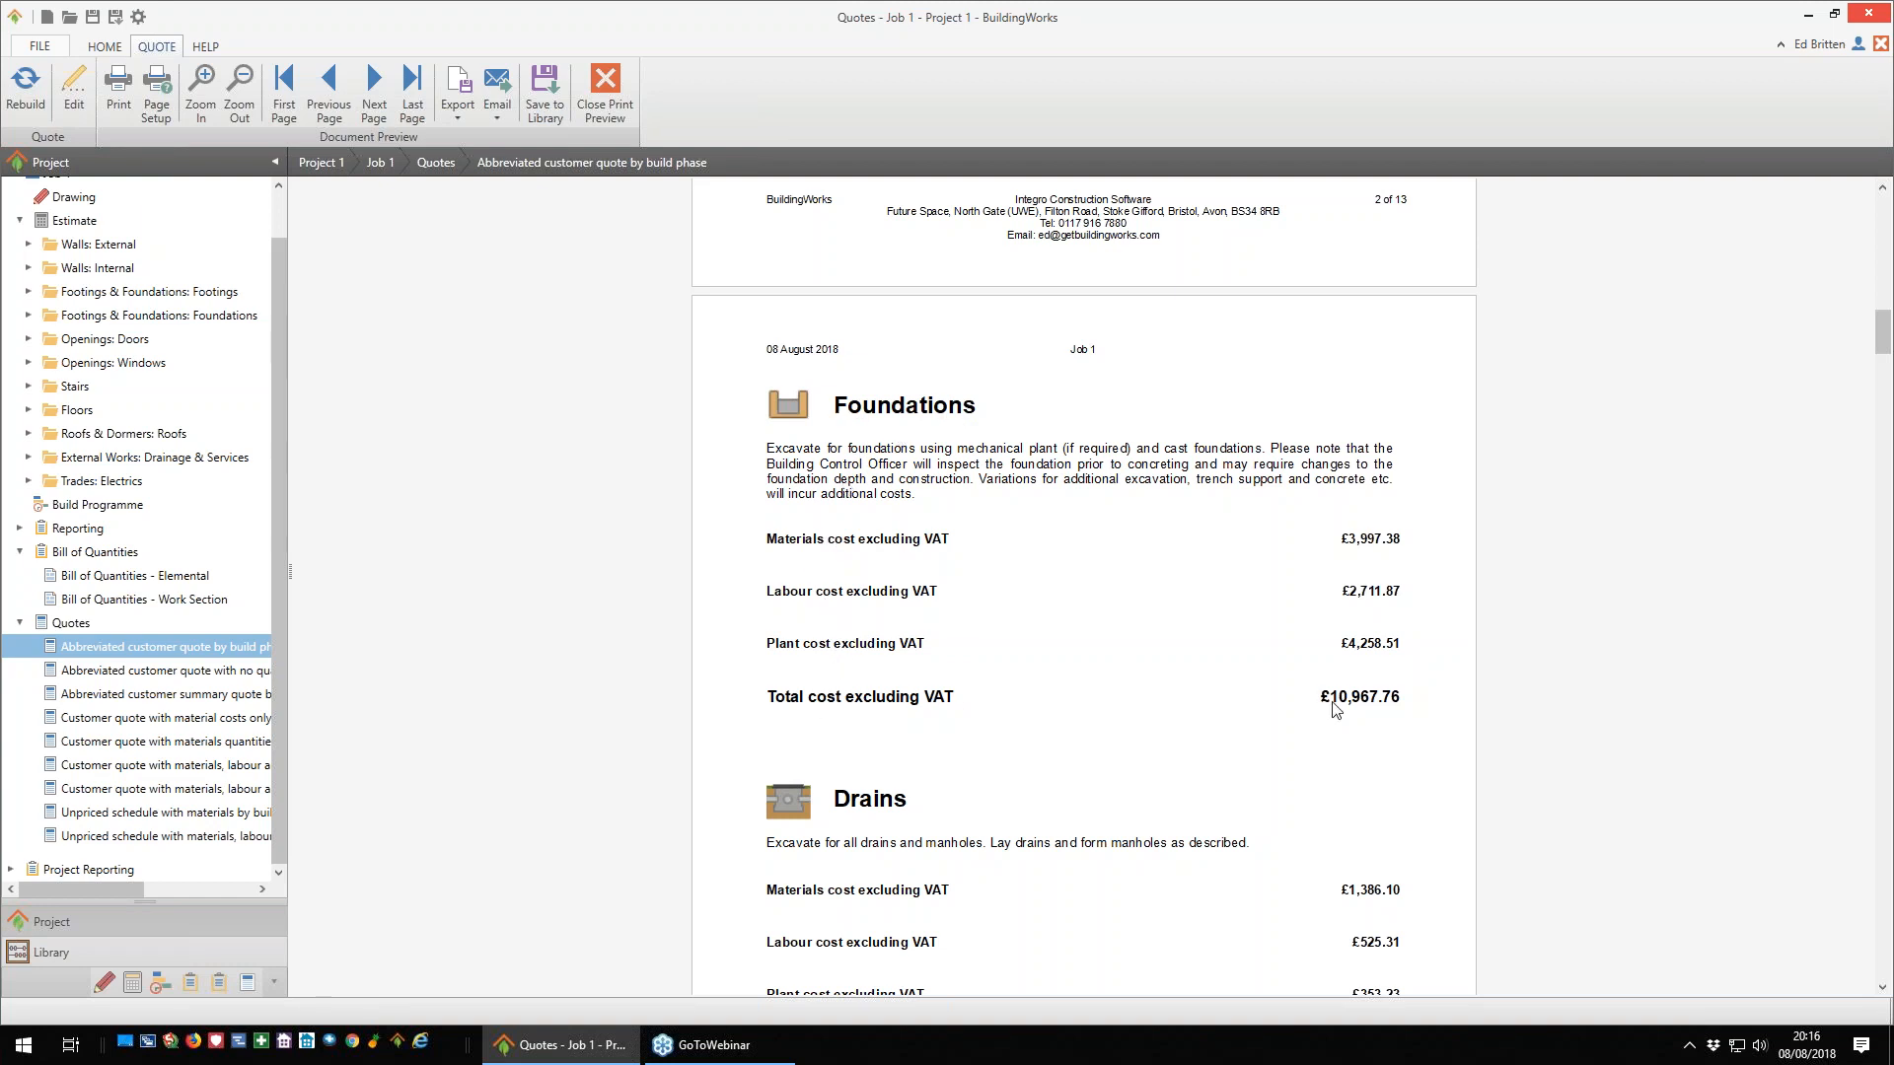
scroll(1335, 708, down, 1)
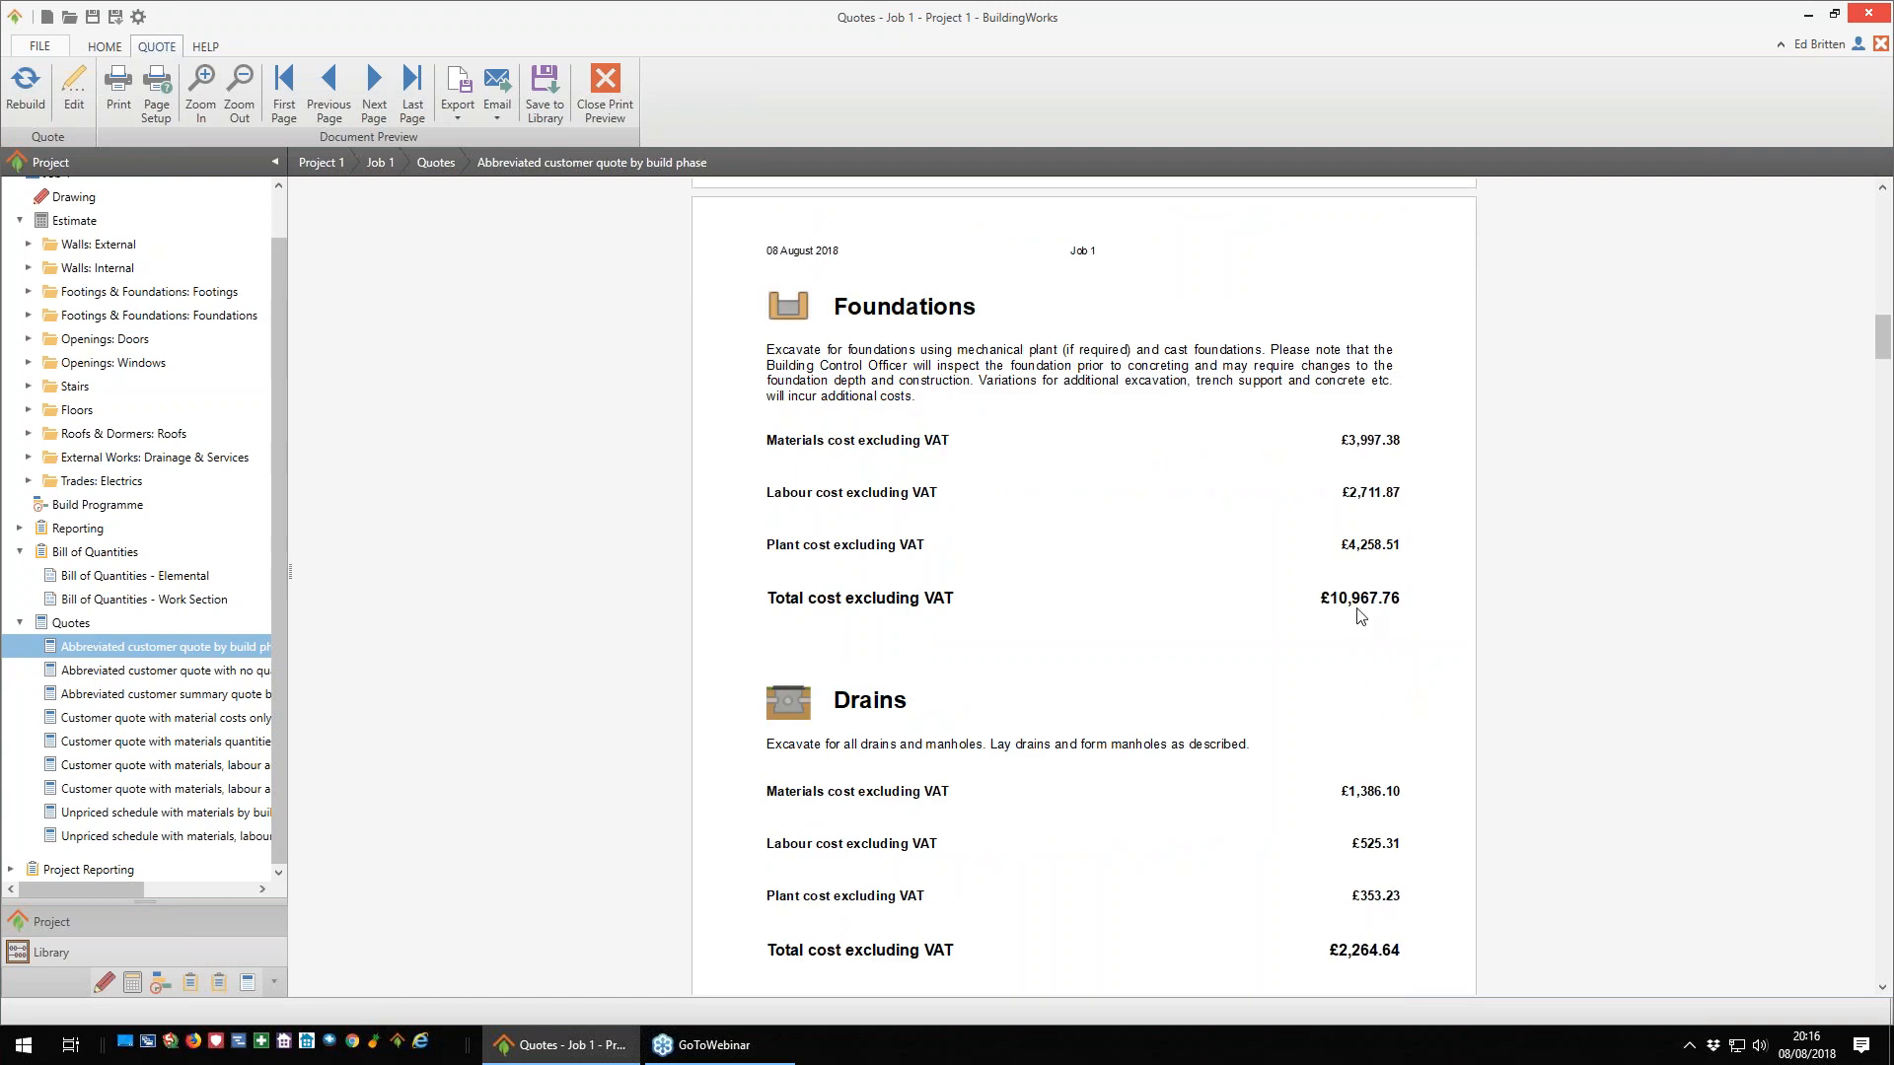
scroll(1134, 572, down, 2)
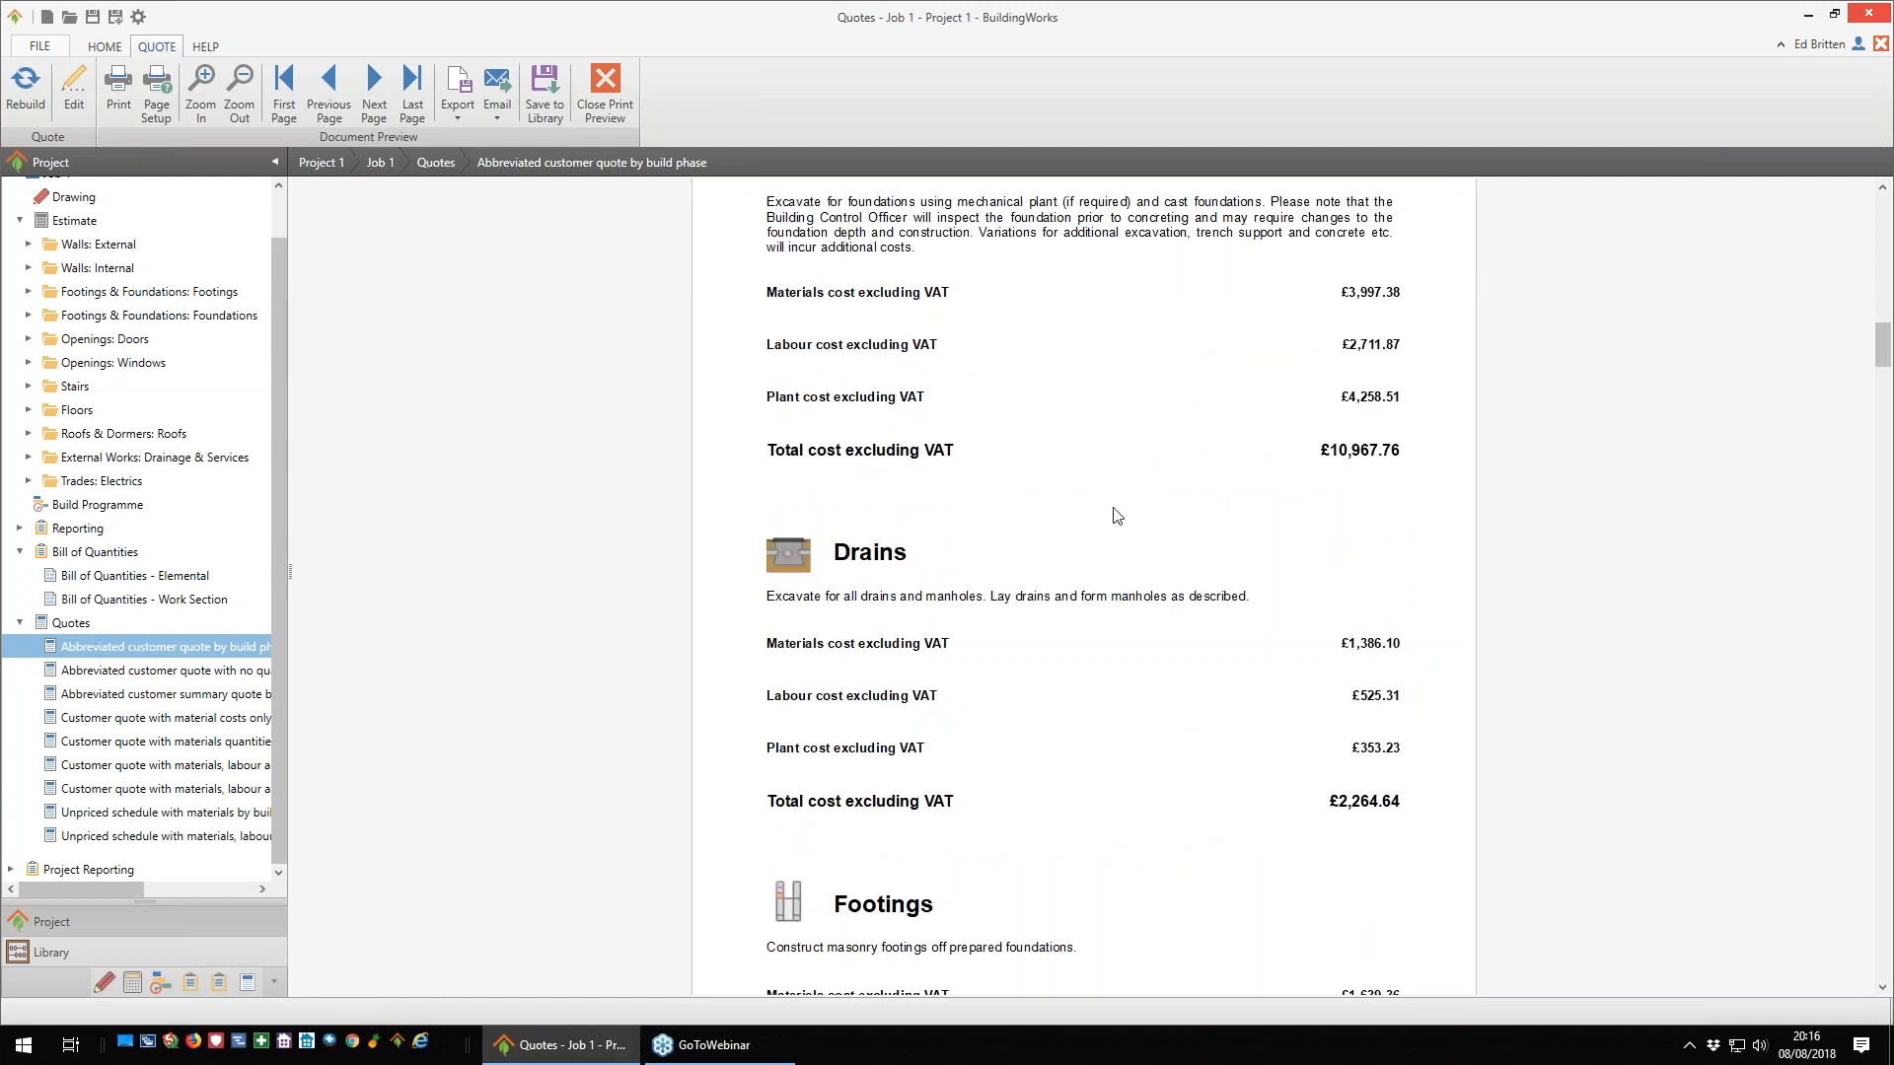
scroll(1112, 515, down, 4)
scroll(1115, 521, down, 2)
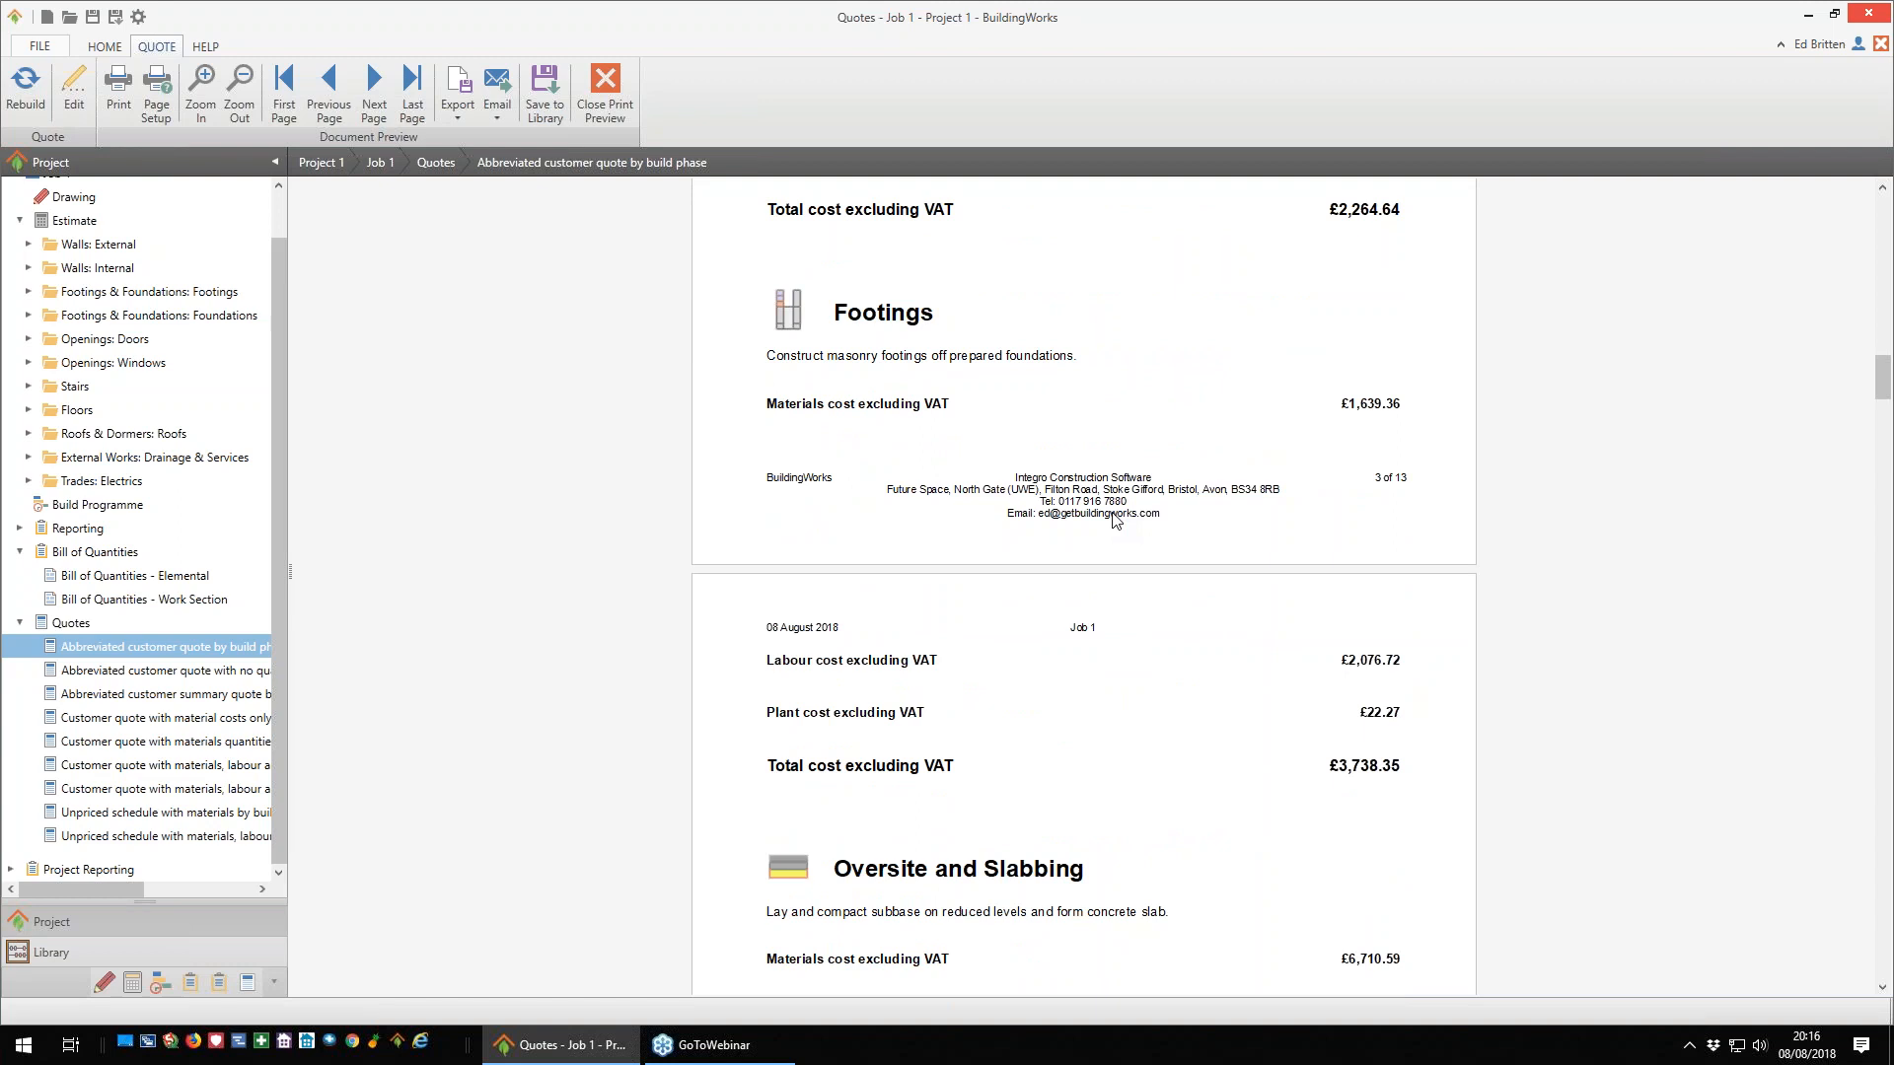
scroll(1114, 518, down, 2)
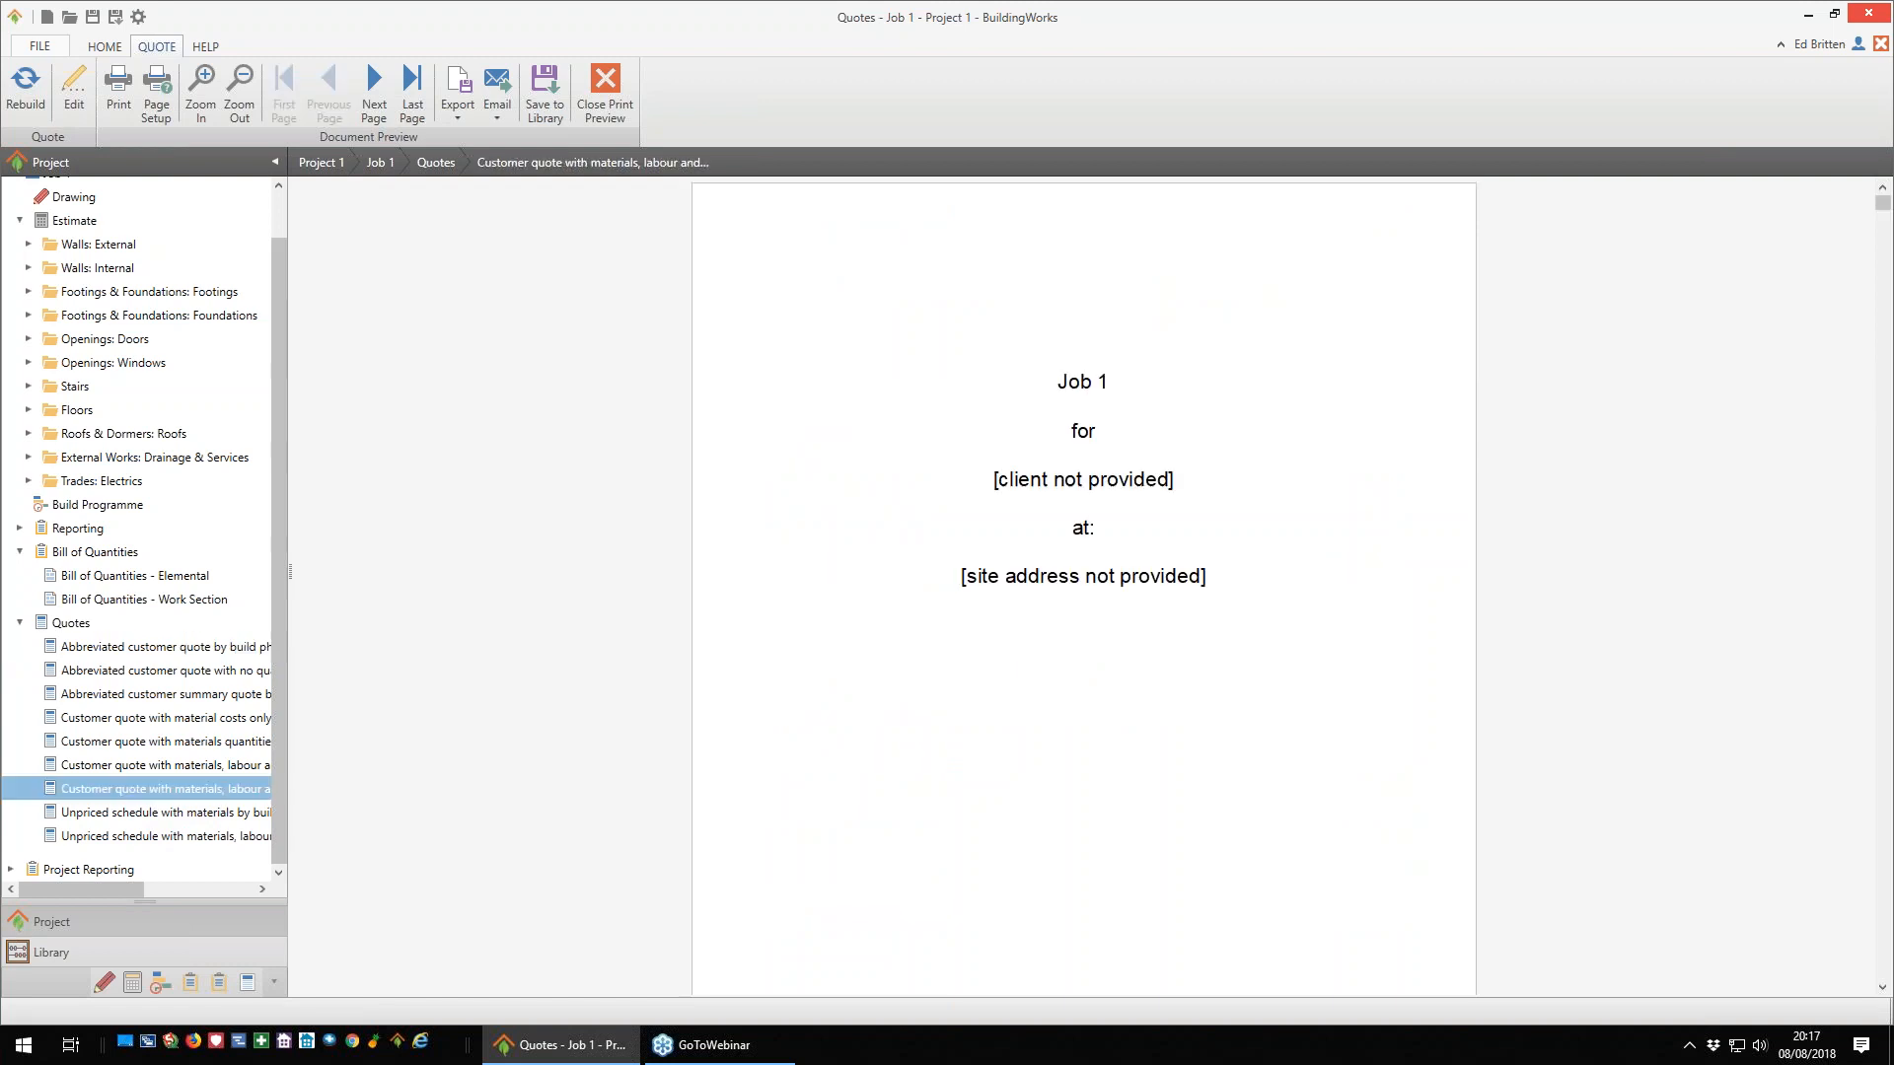
- Review the detailed customer quote with materials and labour, examining the itemised materials, labour and plant costs for Drains
scroll(1133, 705, down, 15)
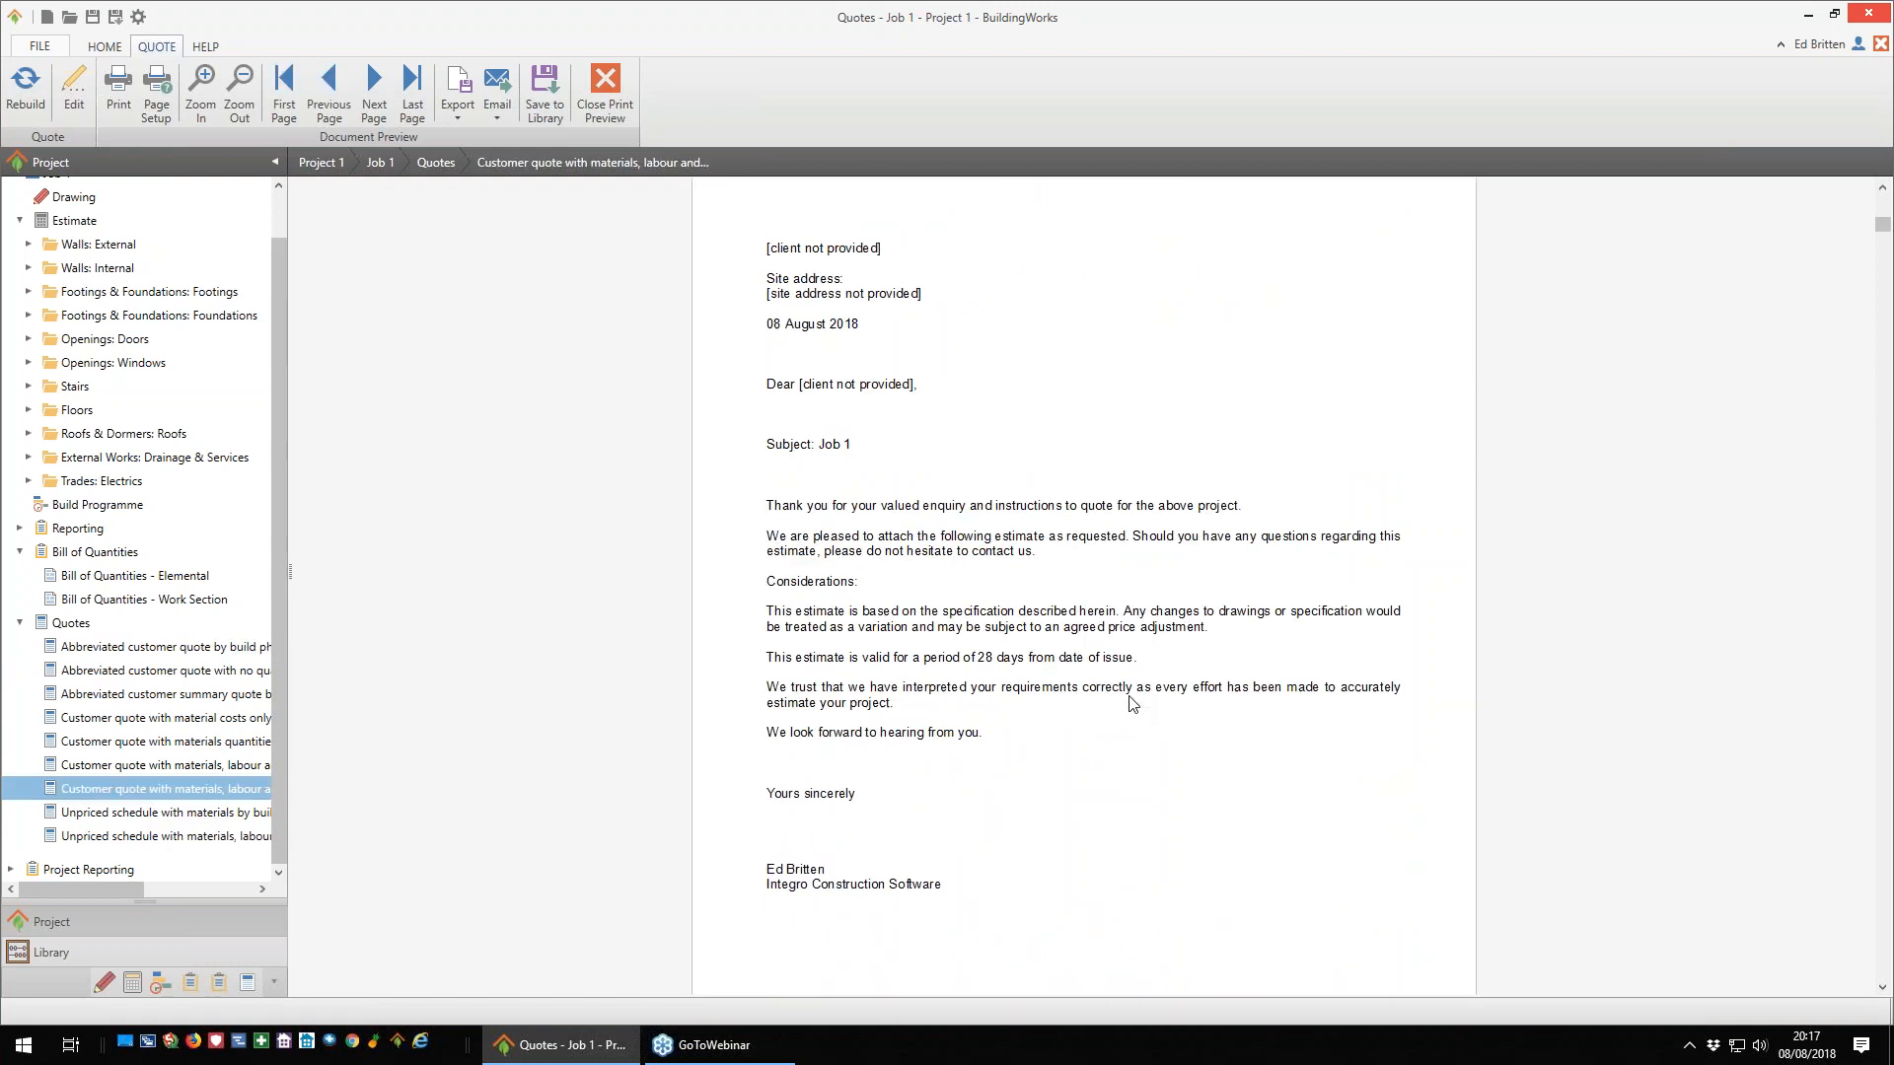
scroll(1132, 704, down, 15)
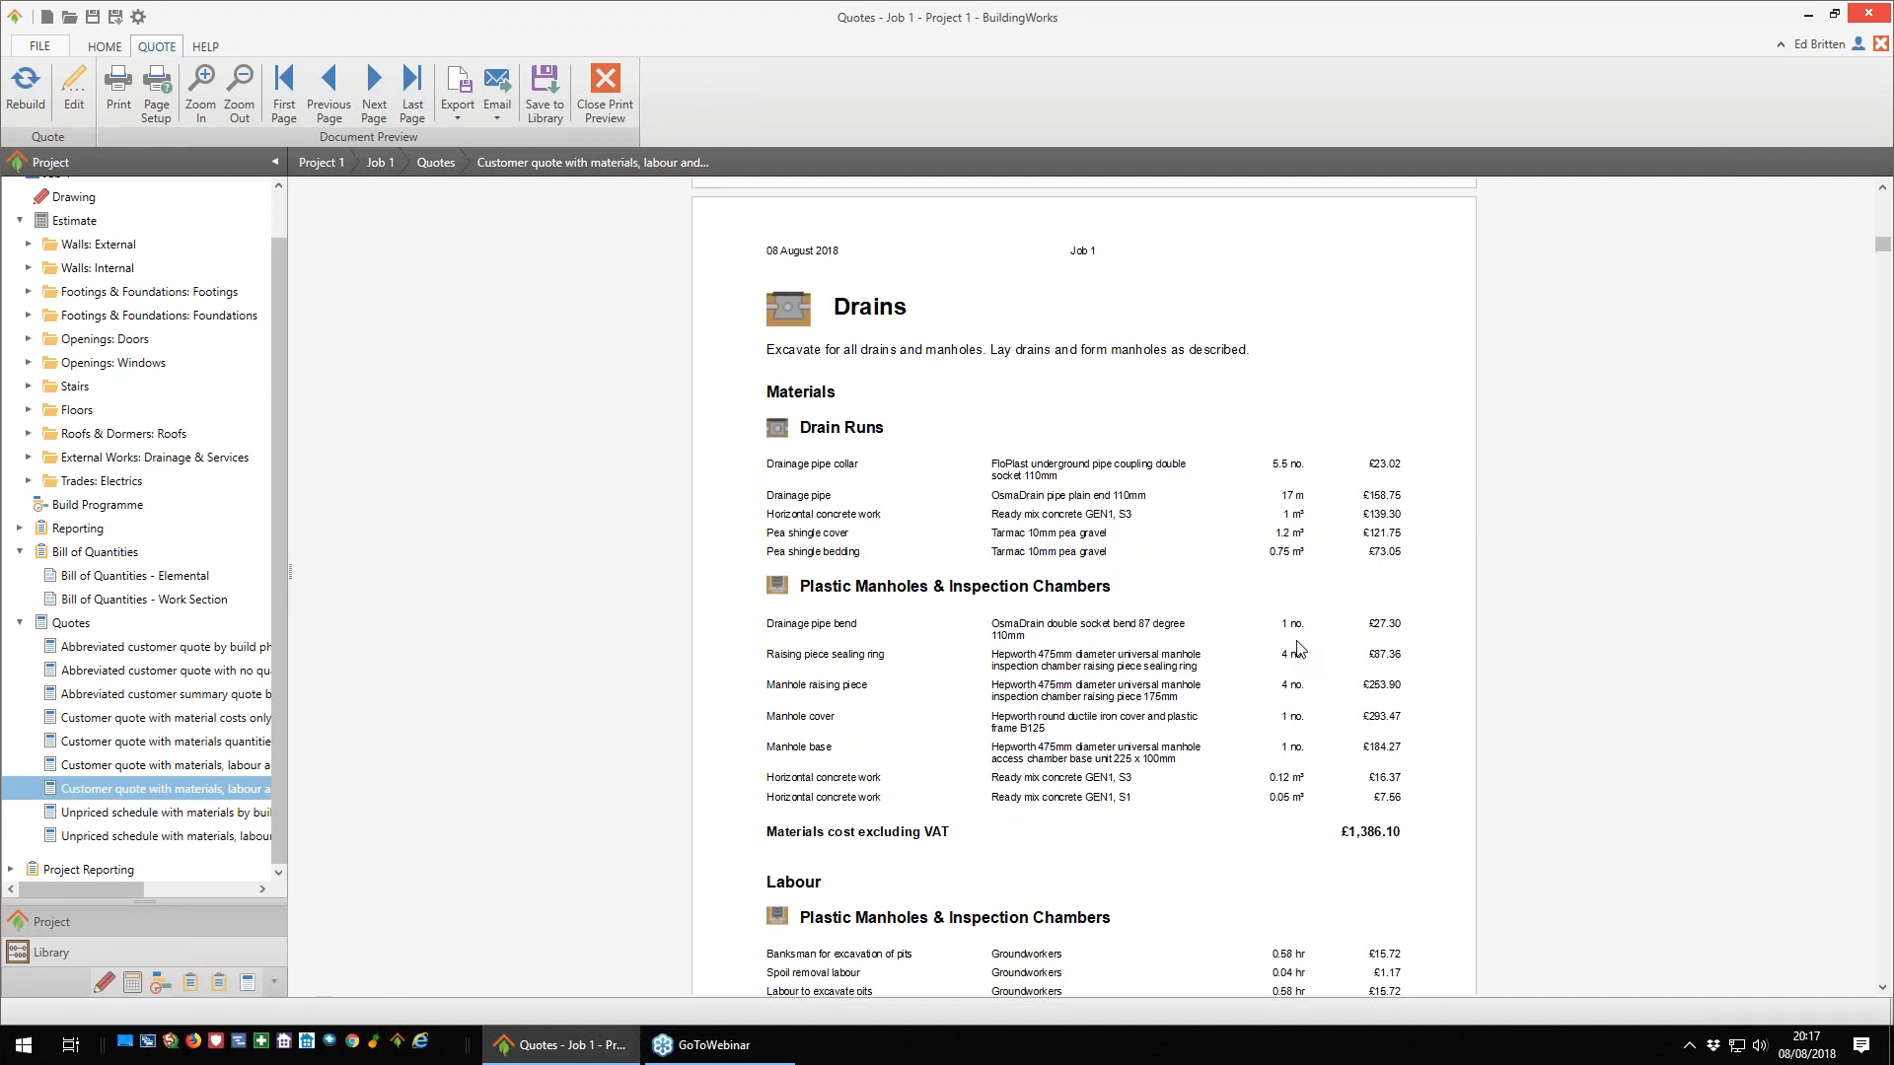
scroll(1384, 809, down, 3)
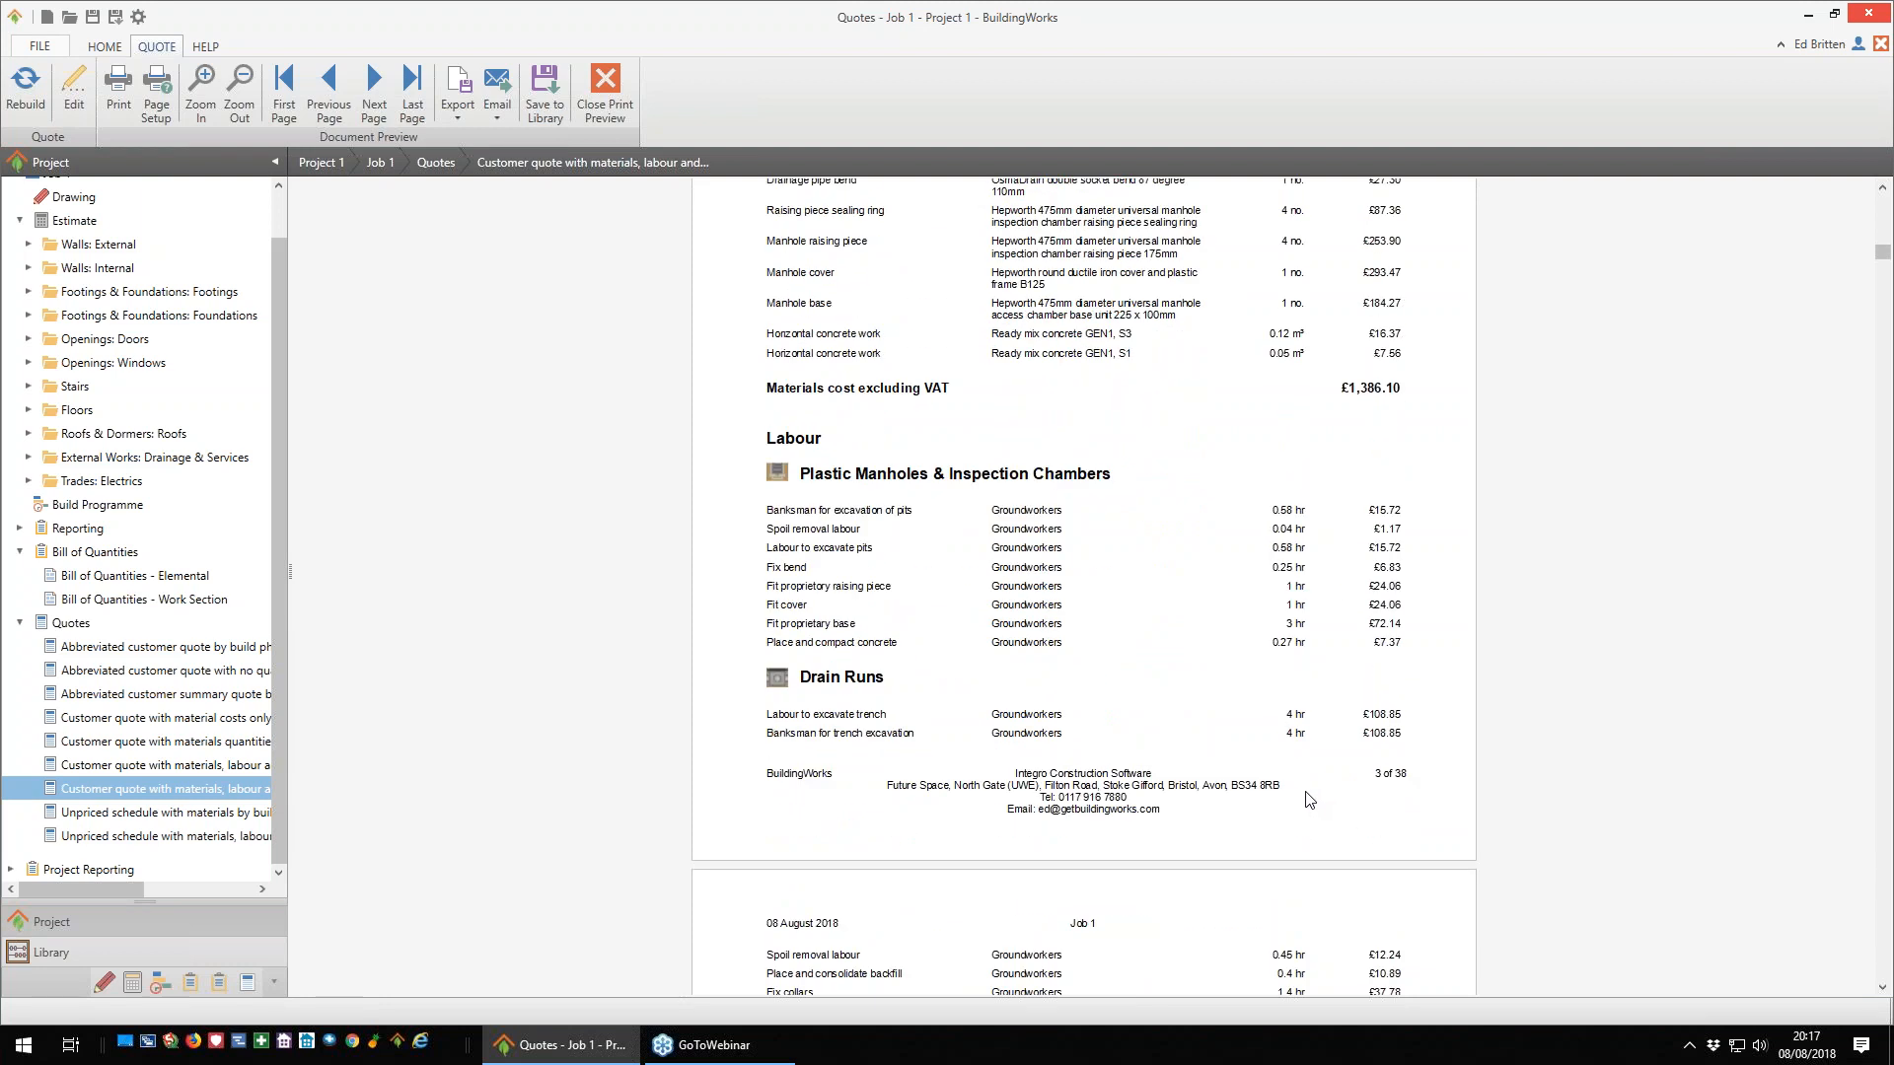
scroll(989, 622, down, 3)
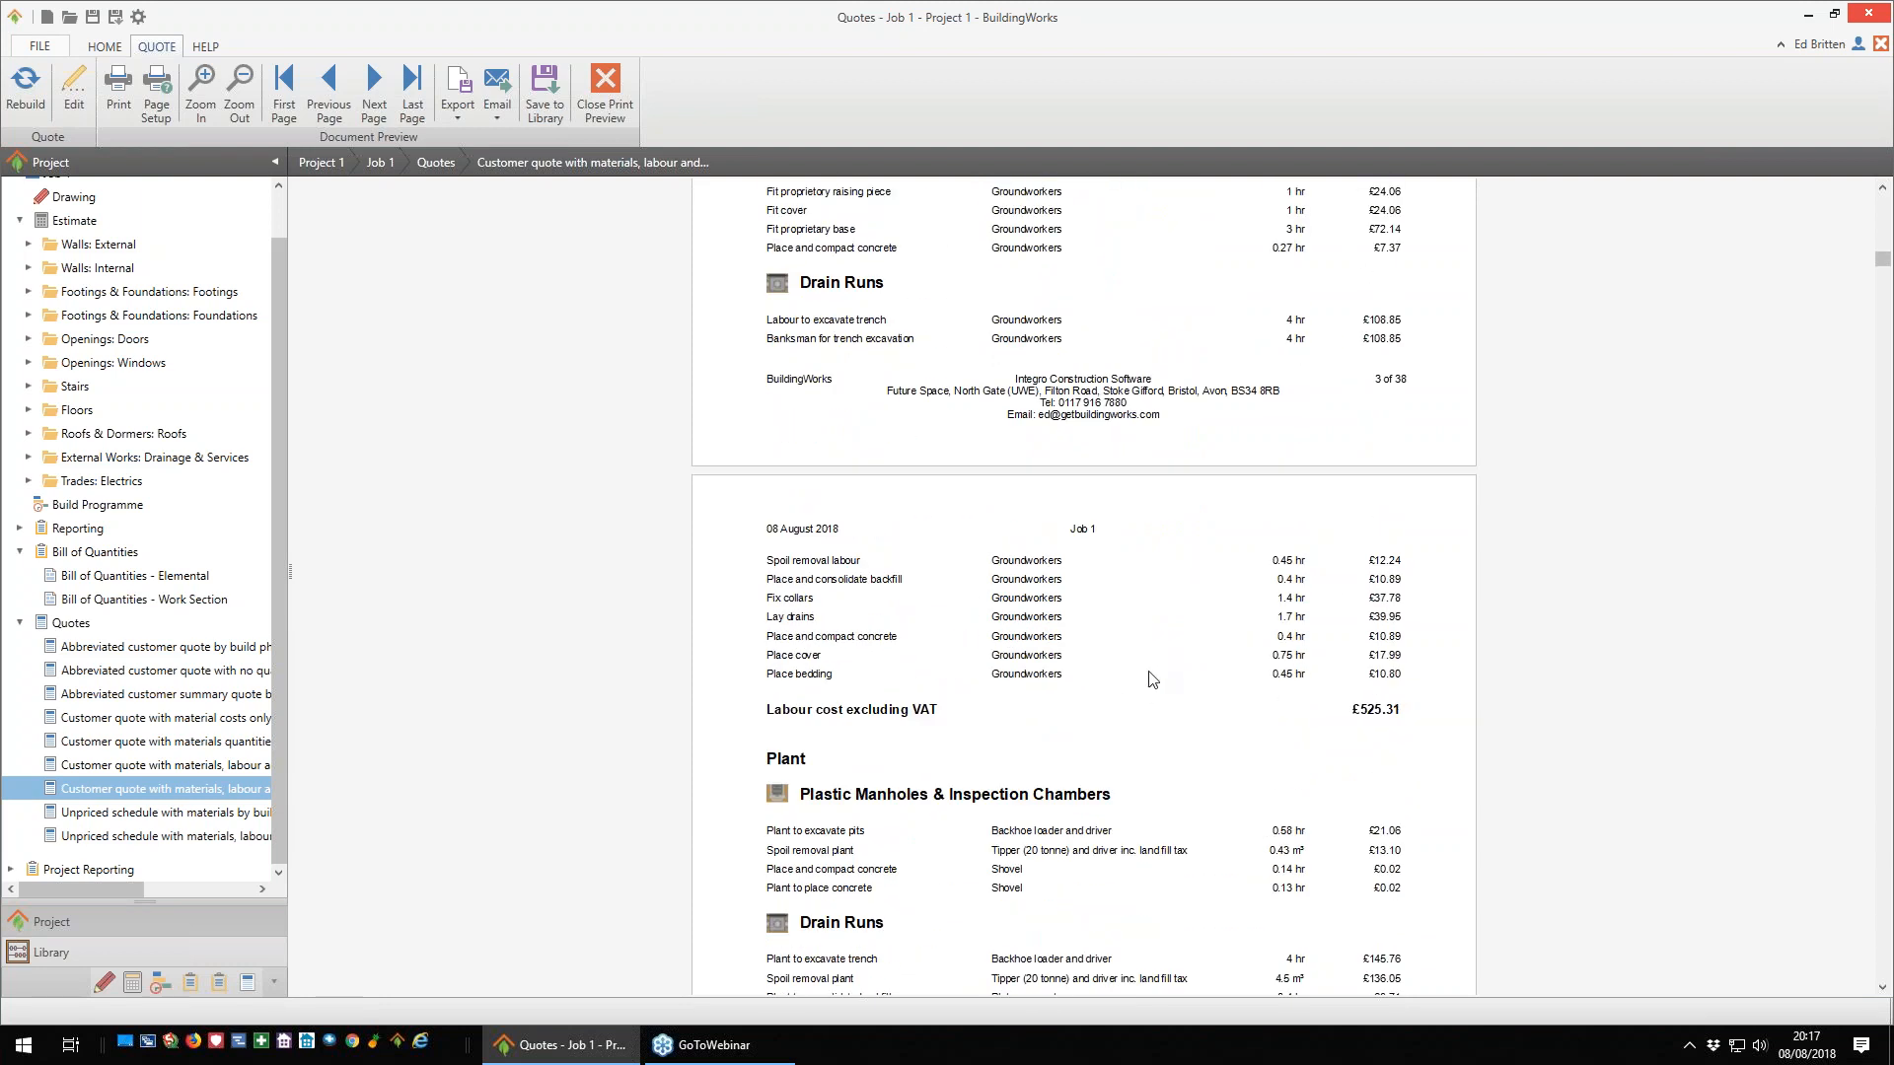
scroll(1149, 671, down, 3)
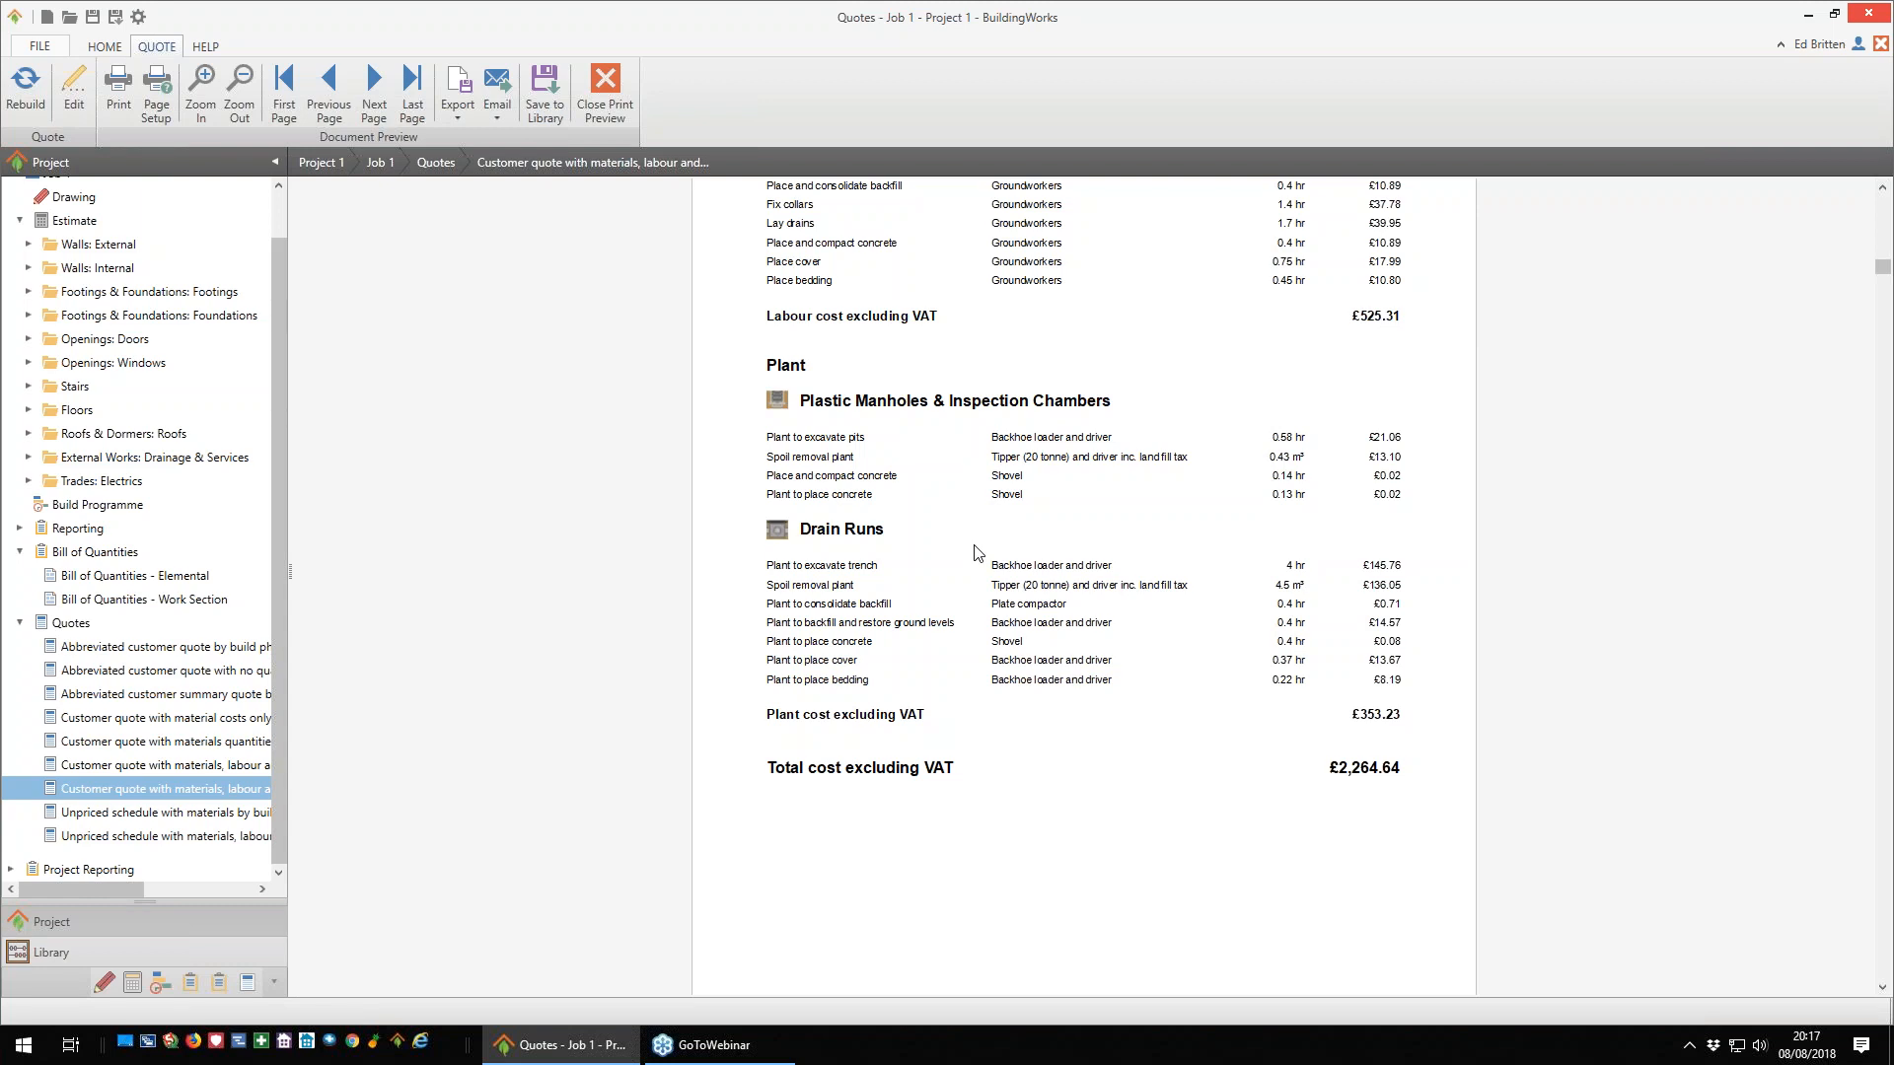
- Examine the labour and plant costs for the trench fill foundations in the detailed customer quote
scroll(986, 553, down, 5)
scroll(1006, 558, down, 6)
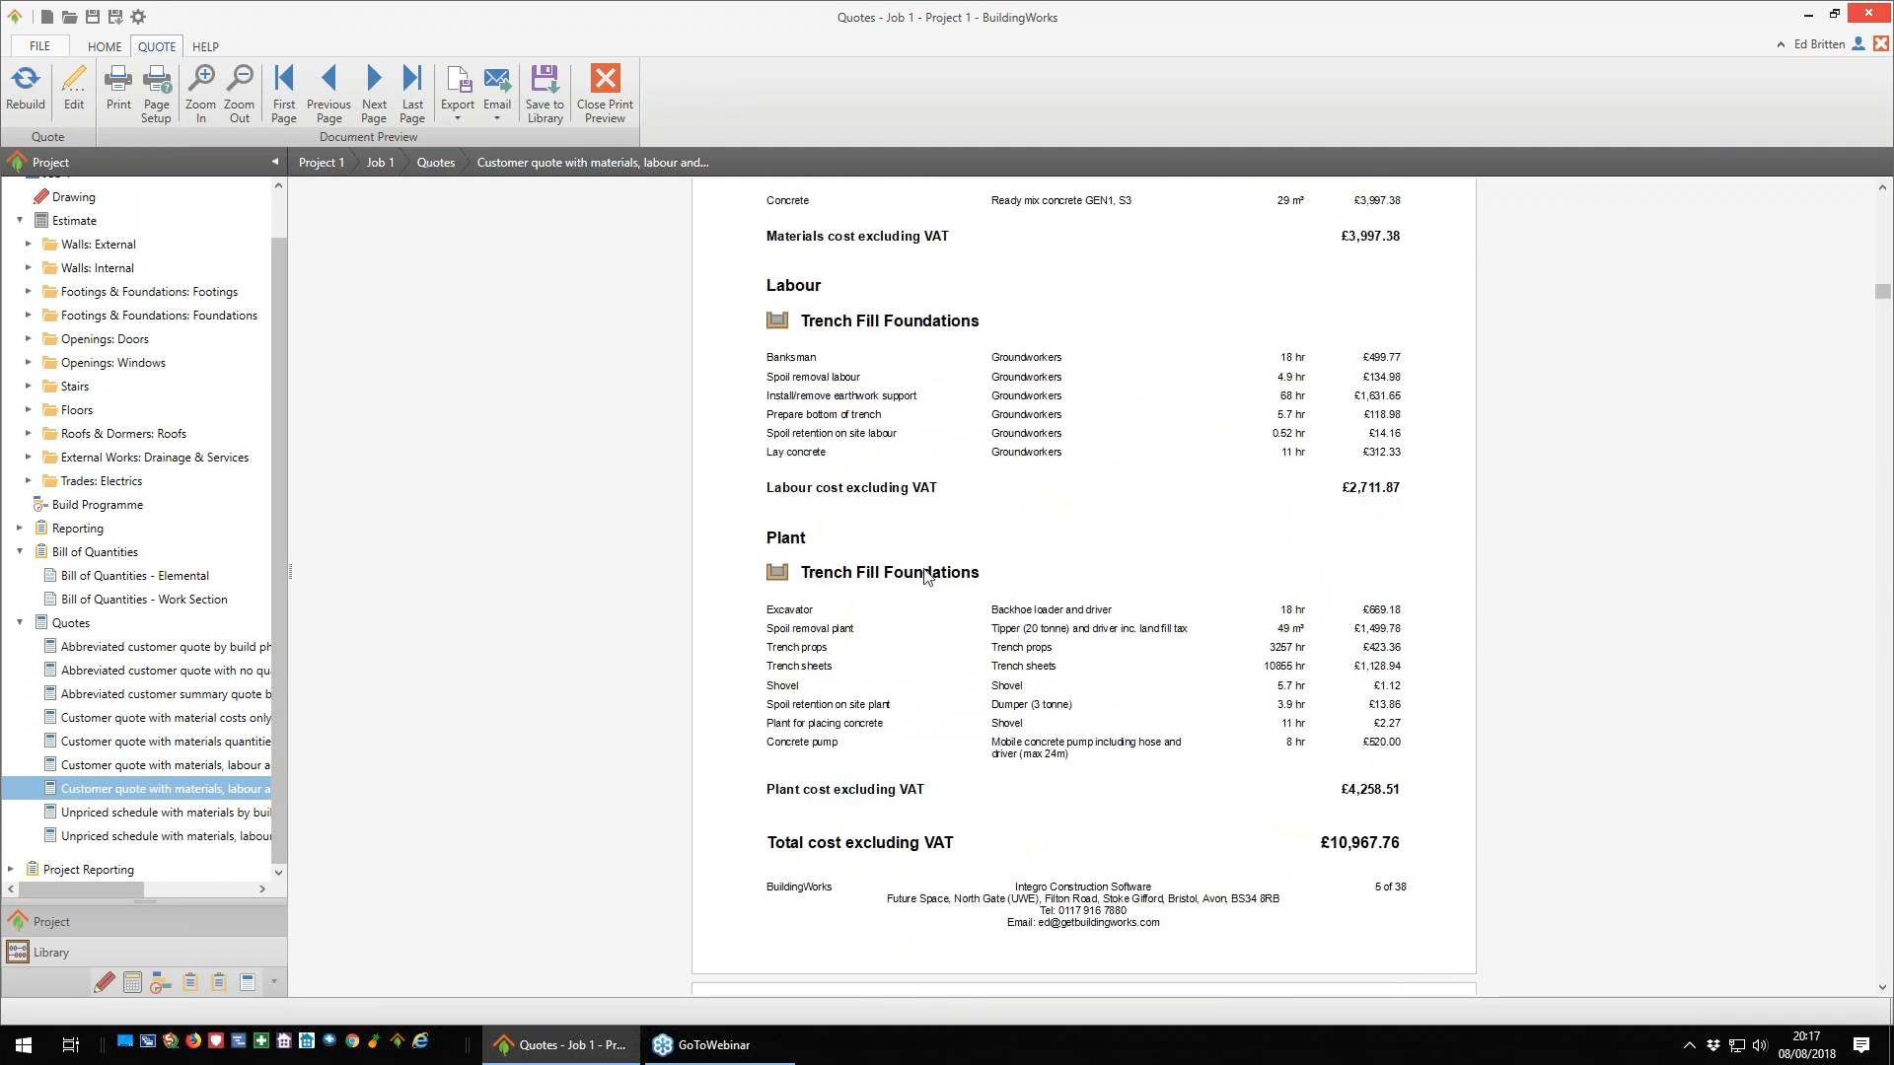
- Reopen the abbreviated customer quote by build phase and examine its cost summary for all phases including VAT
click(150, 651)
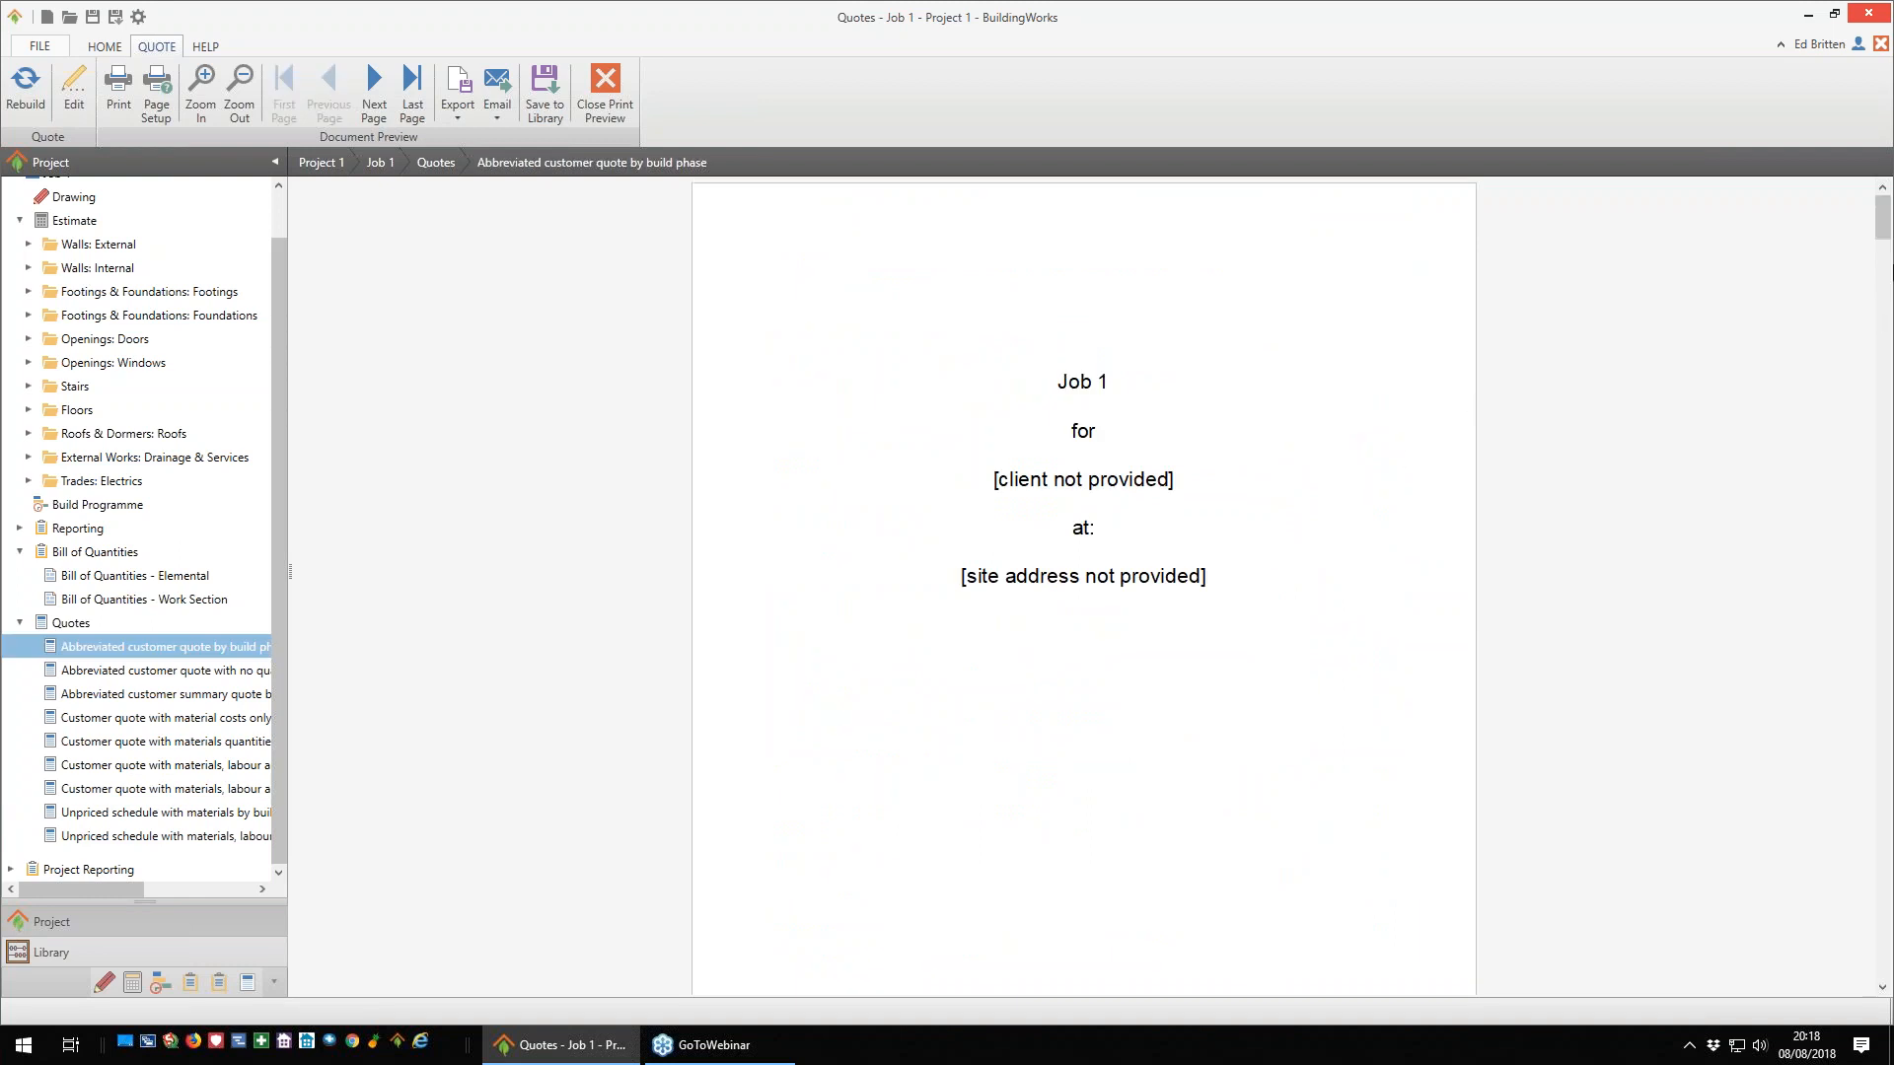
drag(1881, 247, 1890, 704)
scroll(1369, 604, down, 7)
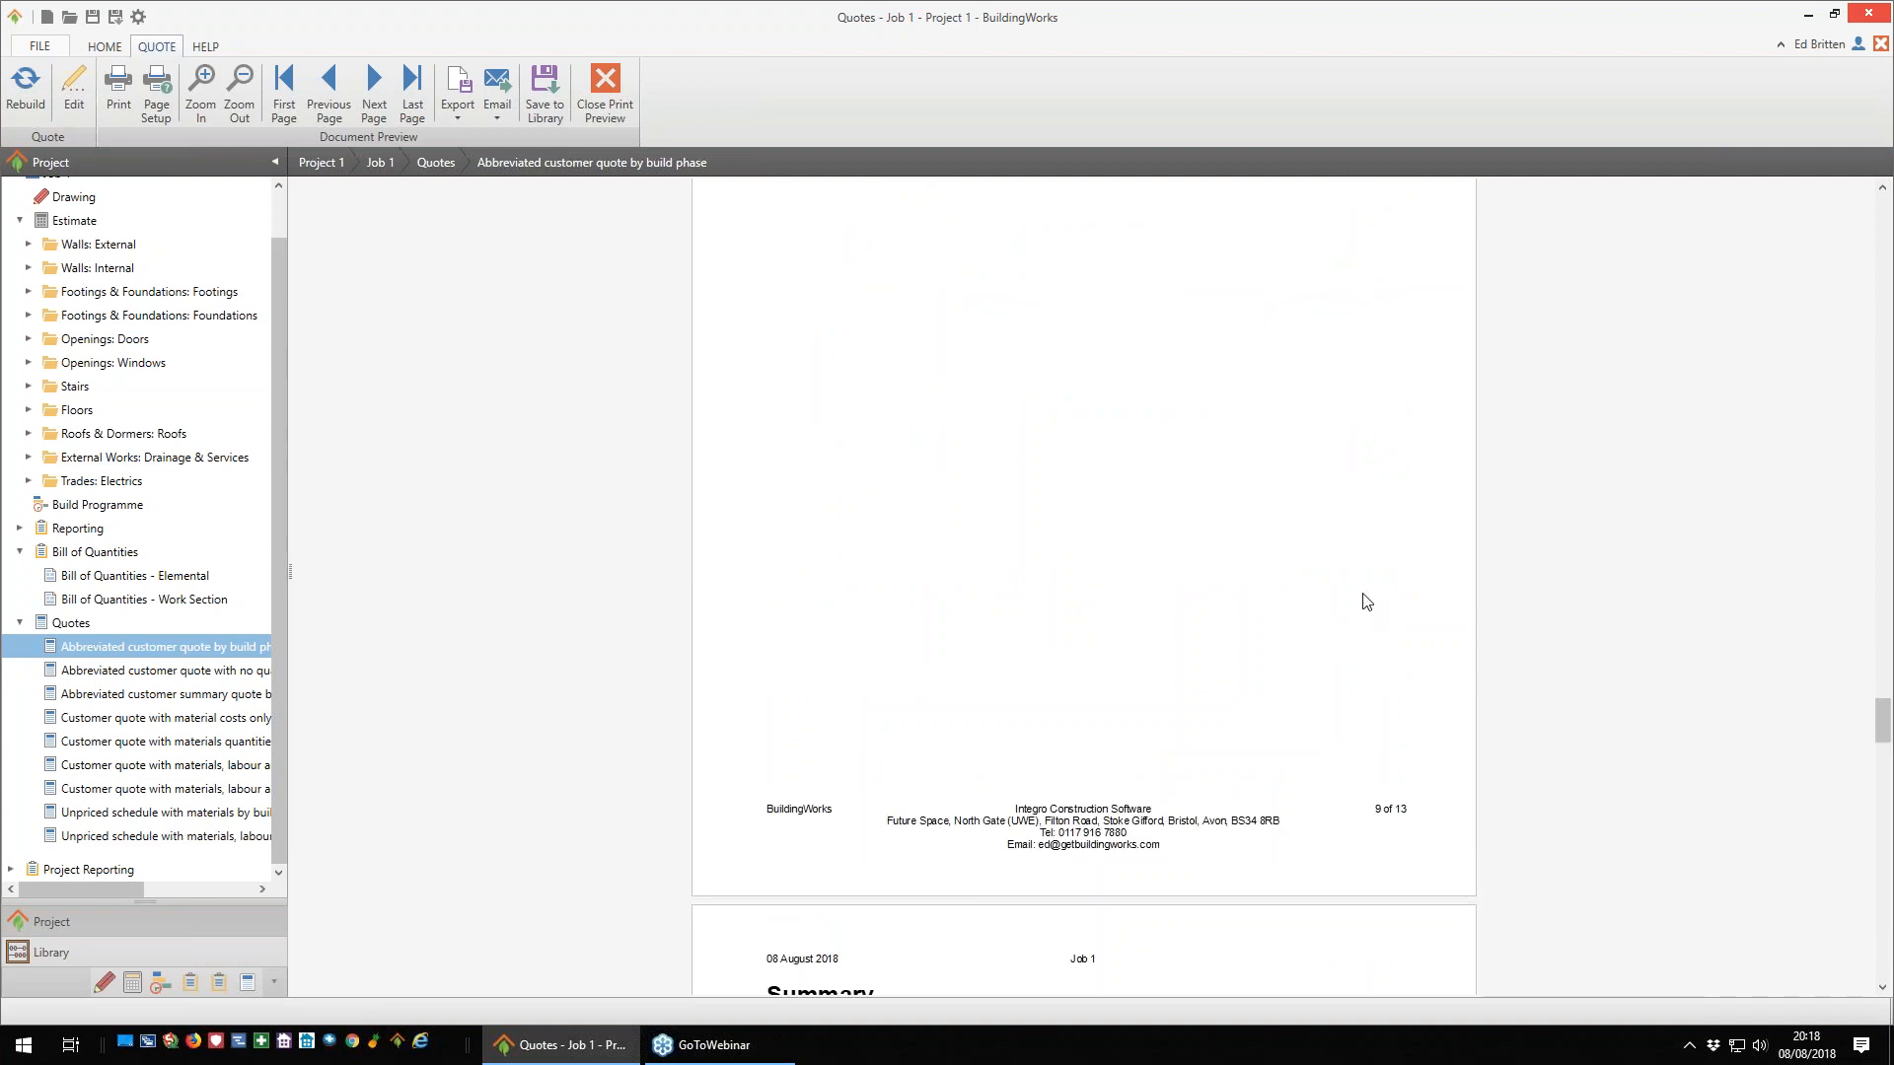
scroll(1338, 576, up, 7)
scroll(1338, 576, up, 7)
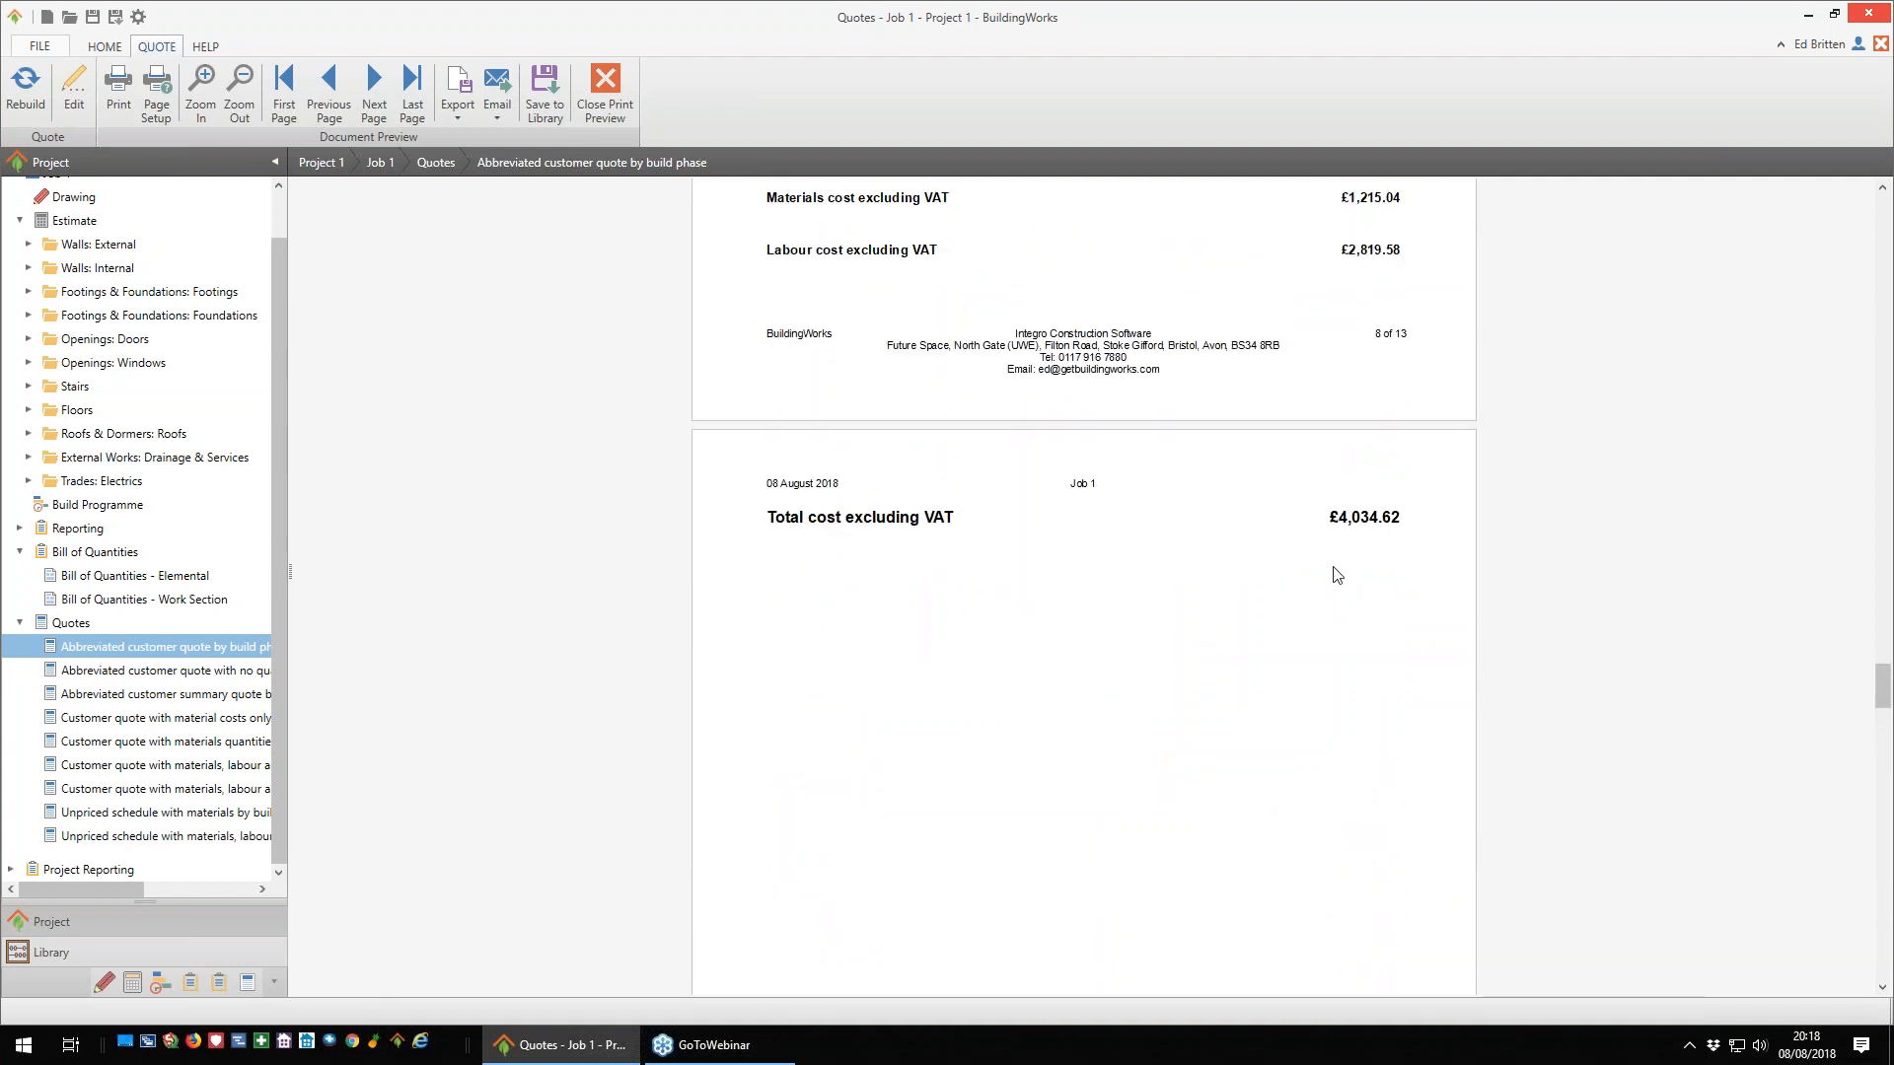
scroll(1284, 545, down, 13)
scroll(1287, 515, down, 7)
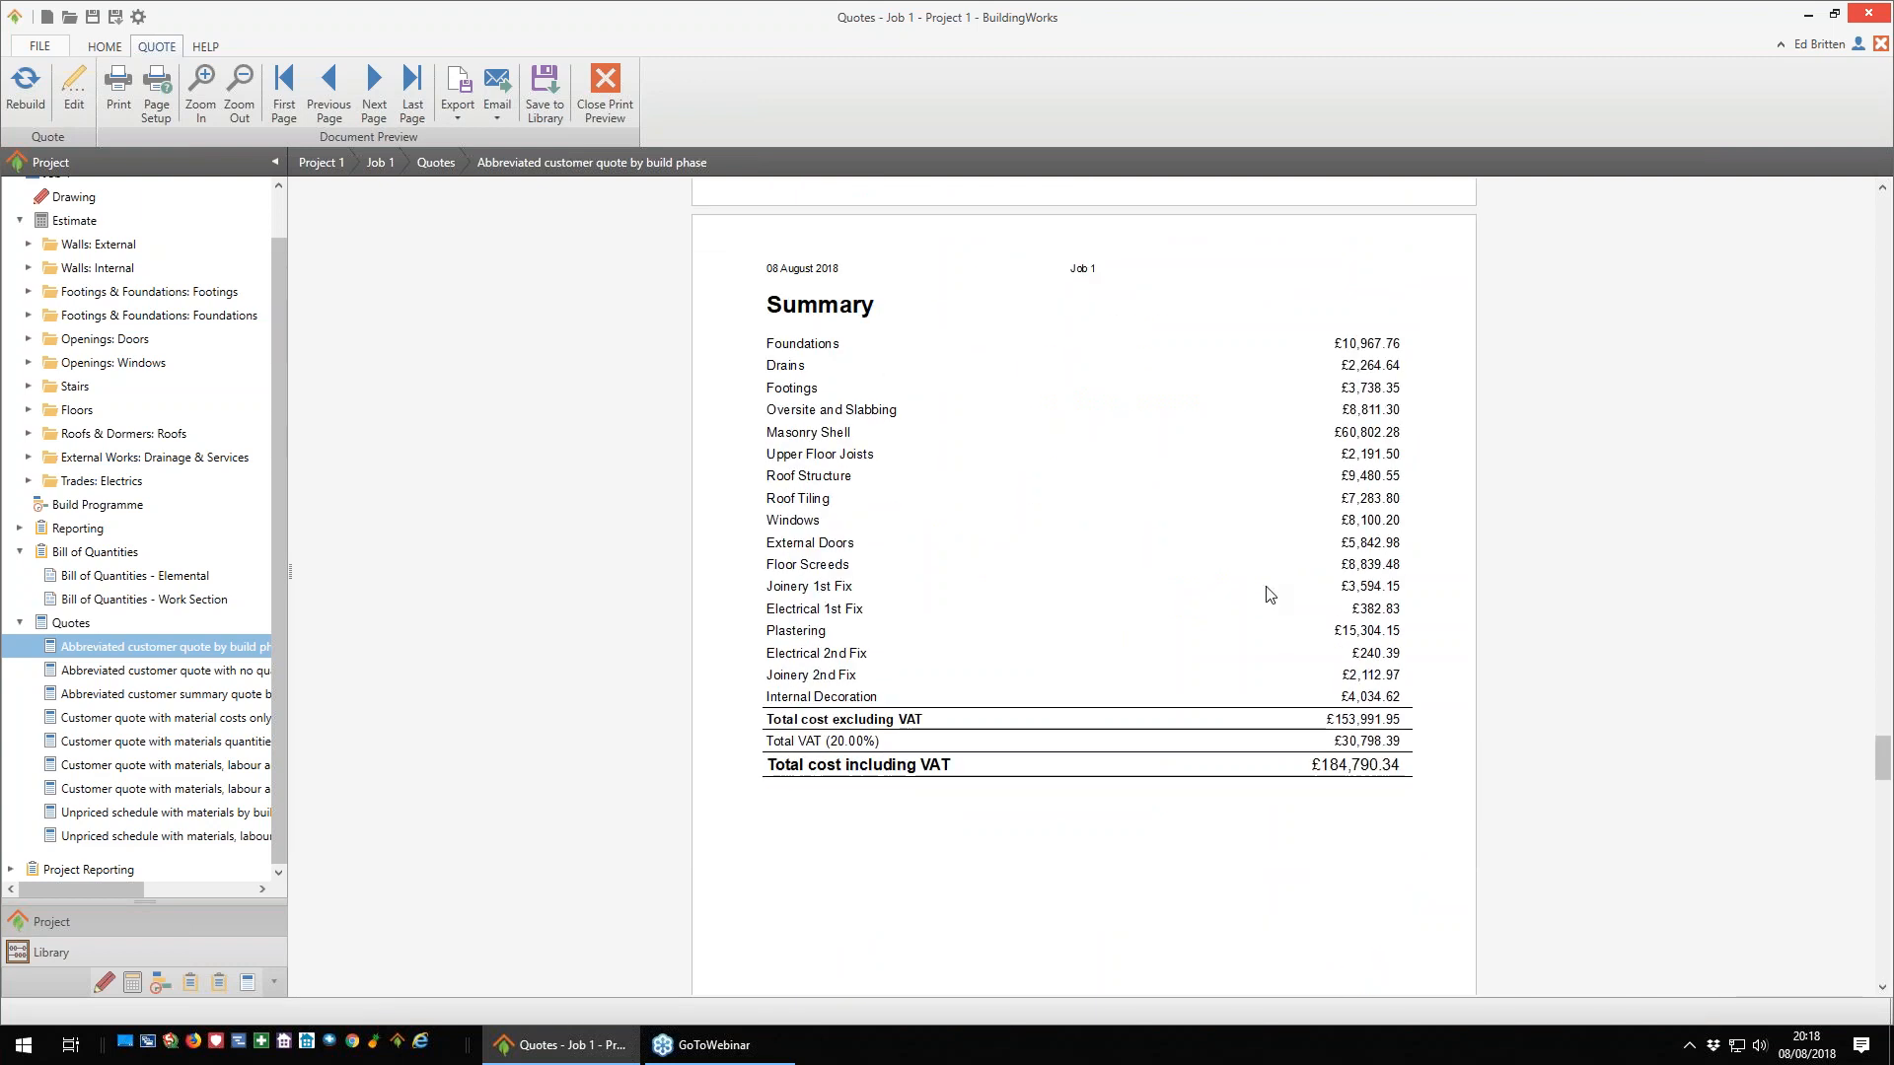
- Review the quote's Acceptance of Estimate/Variation form and its closing Terms & Conditions page
scroll(1286, 532, down, 7)
scroll(1269, 591, down, 1)
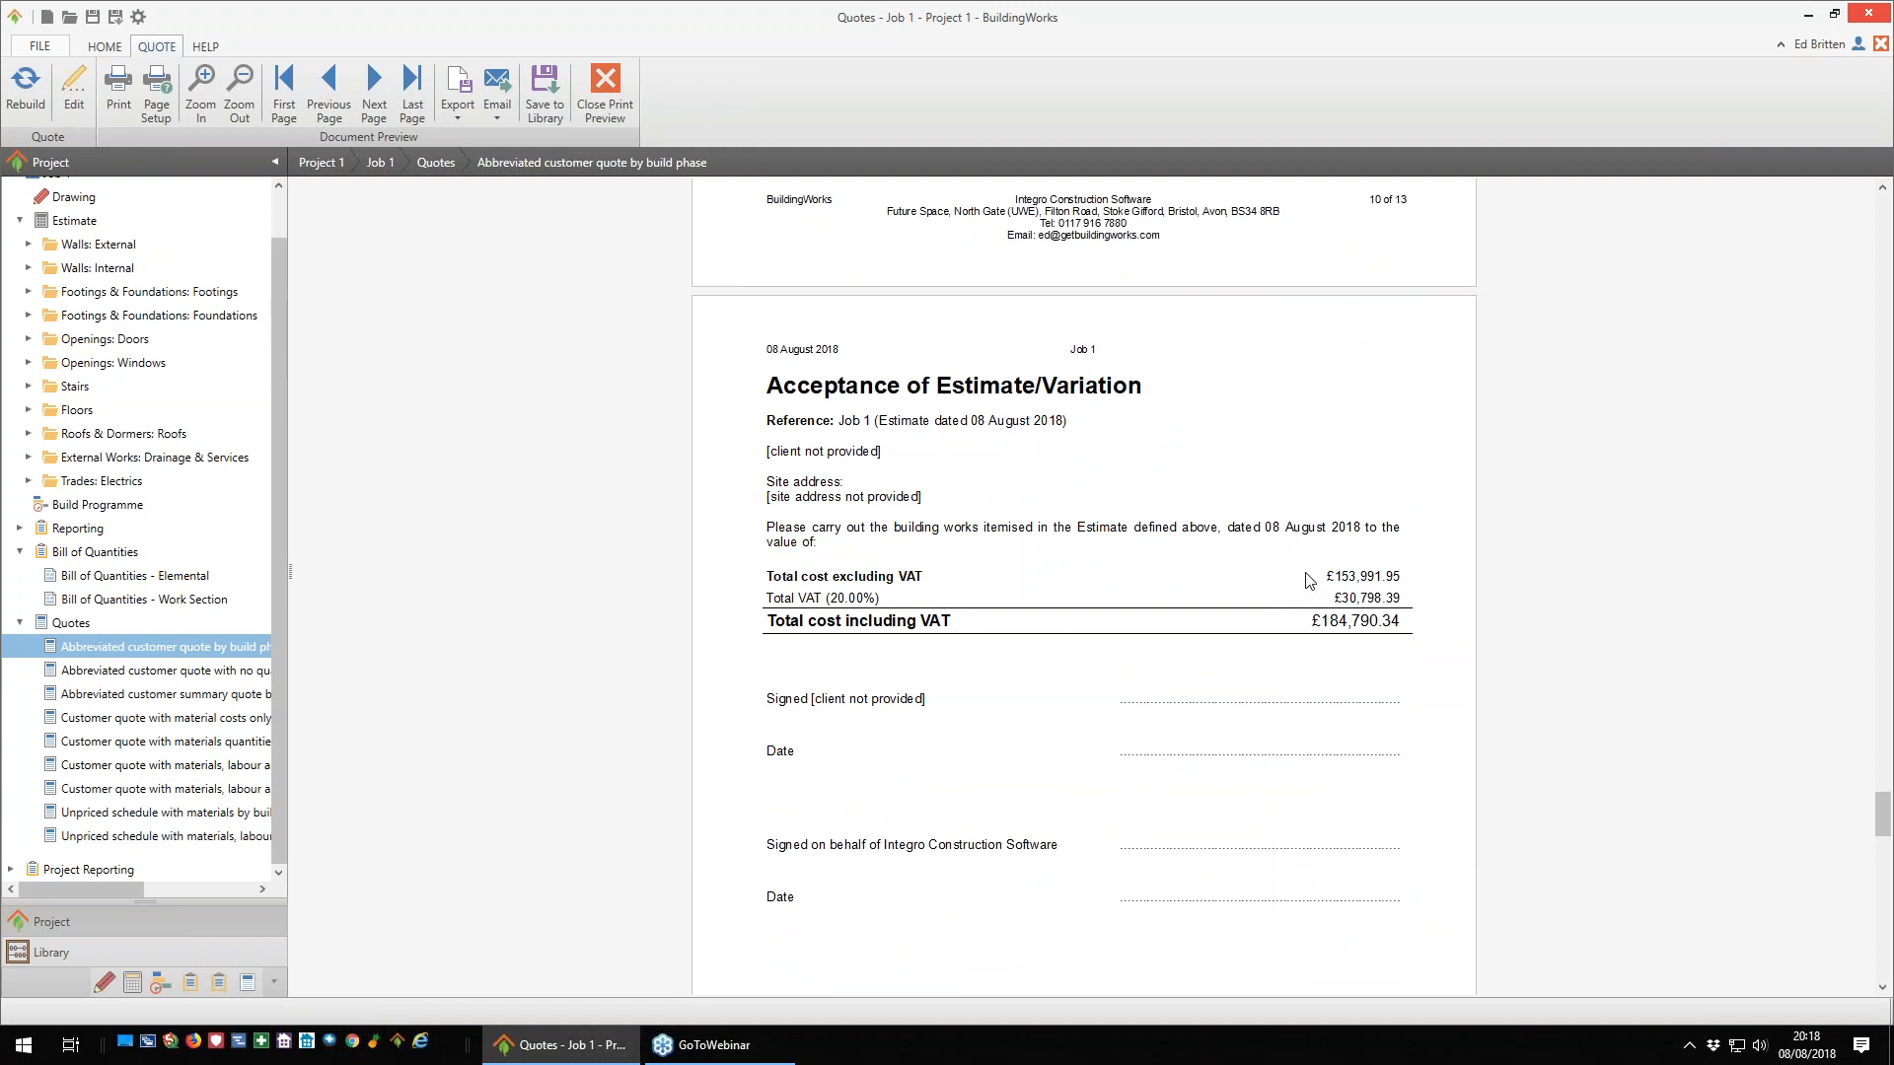
scroll(1302, 584, down, 3)
scroll(1277, 570, down, 1)
scroll(1269, 559, up, 2)
scroll(1270, 559, down, 10)
scroll(1270, 565, down, 8)
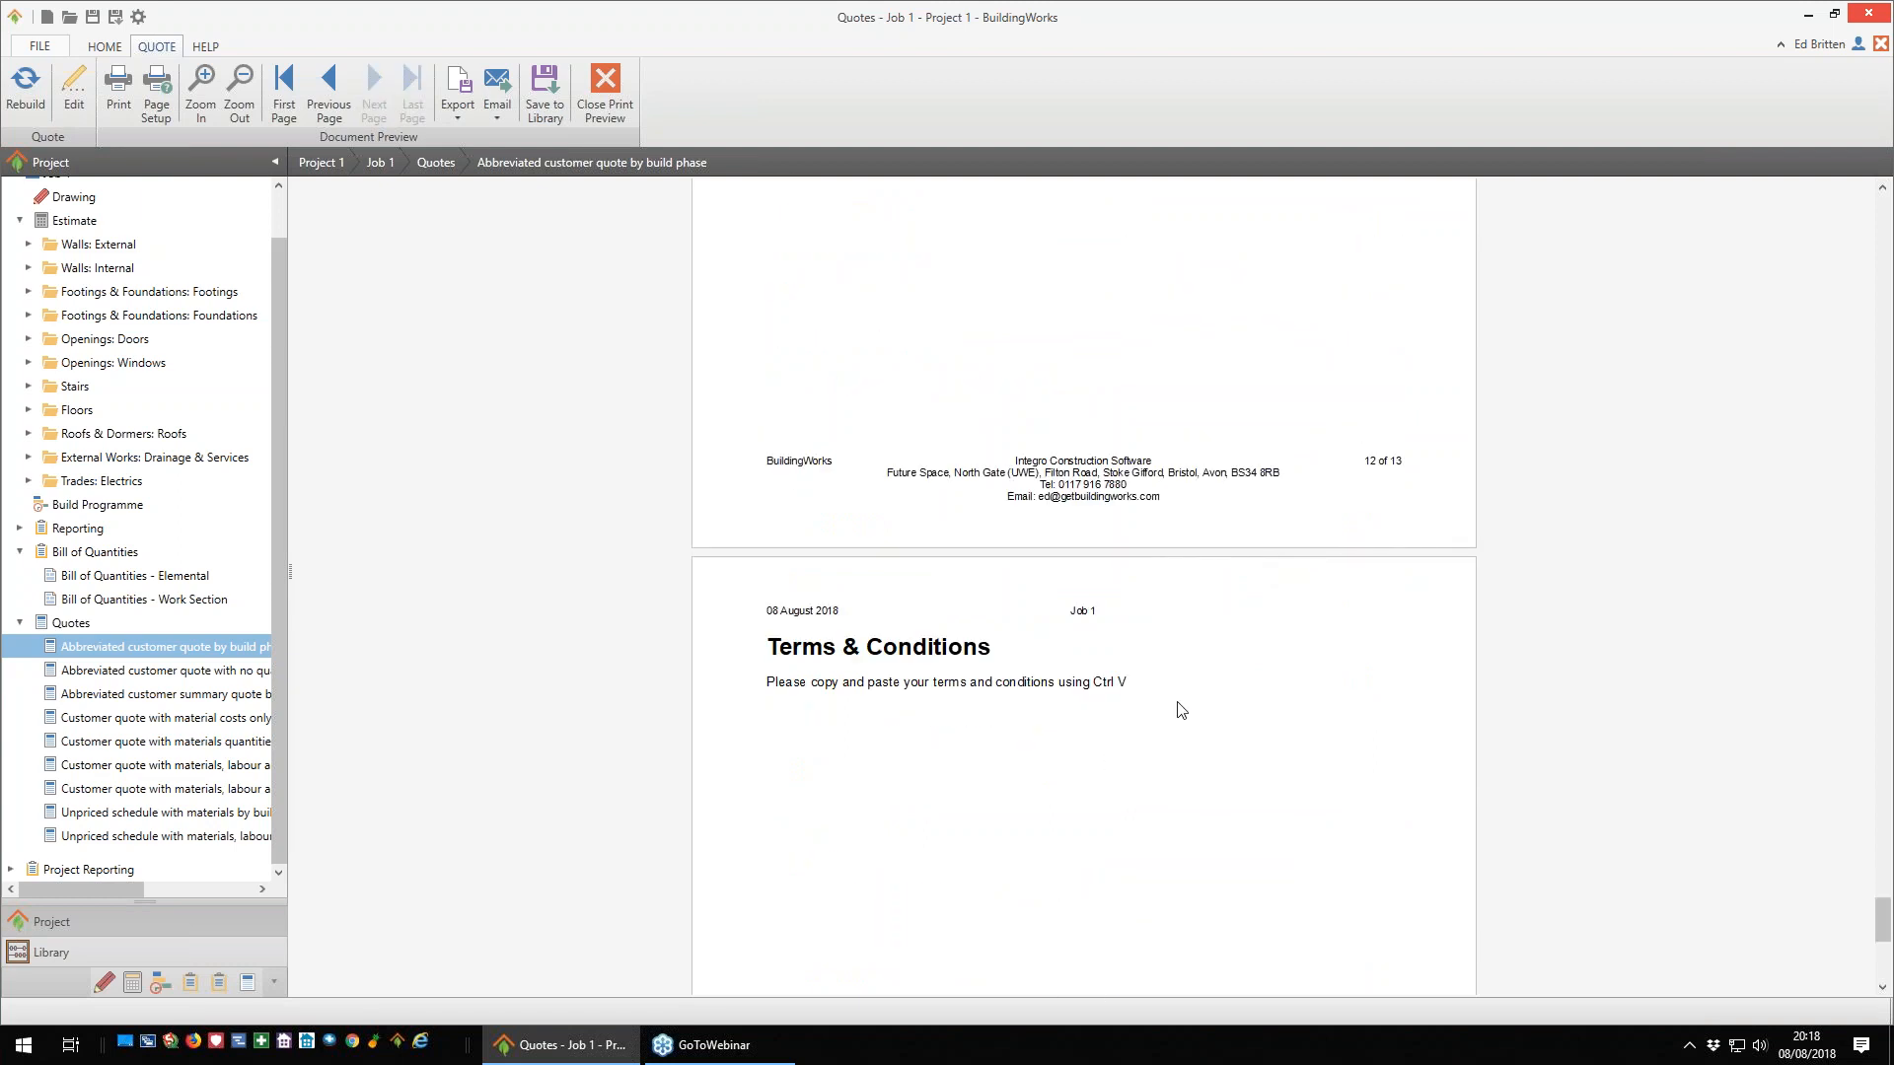
scroll(1133, 735, down, 1)
- Check the Terms & Conditions content in the quote's edit settings, and close them without making changes
click(80, 103)
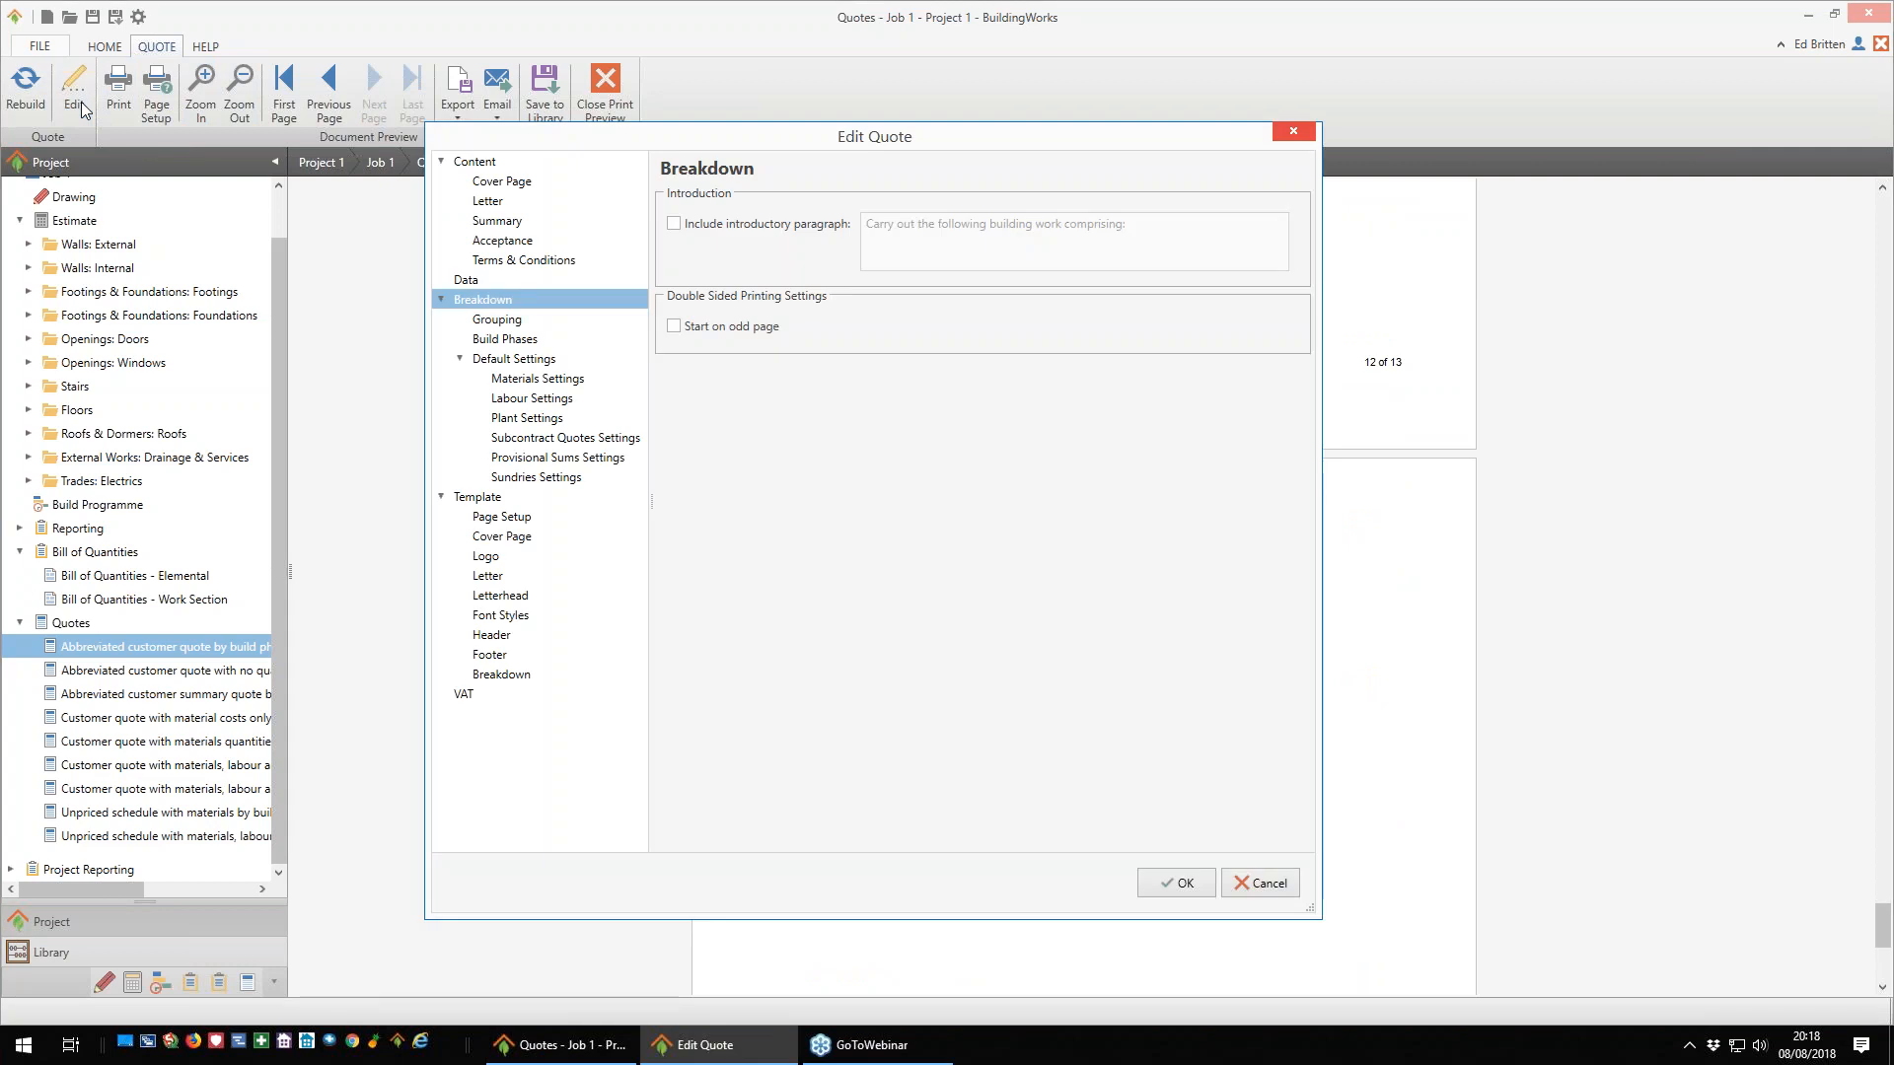
click(538, 260)
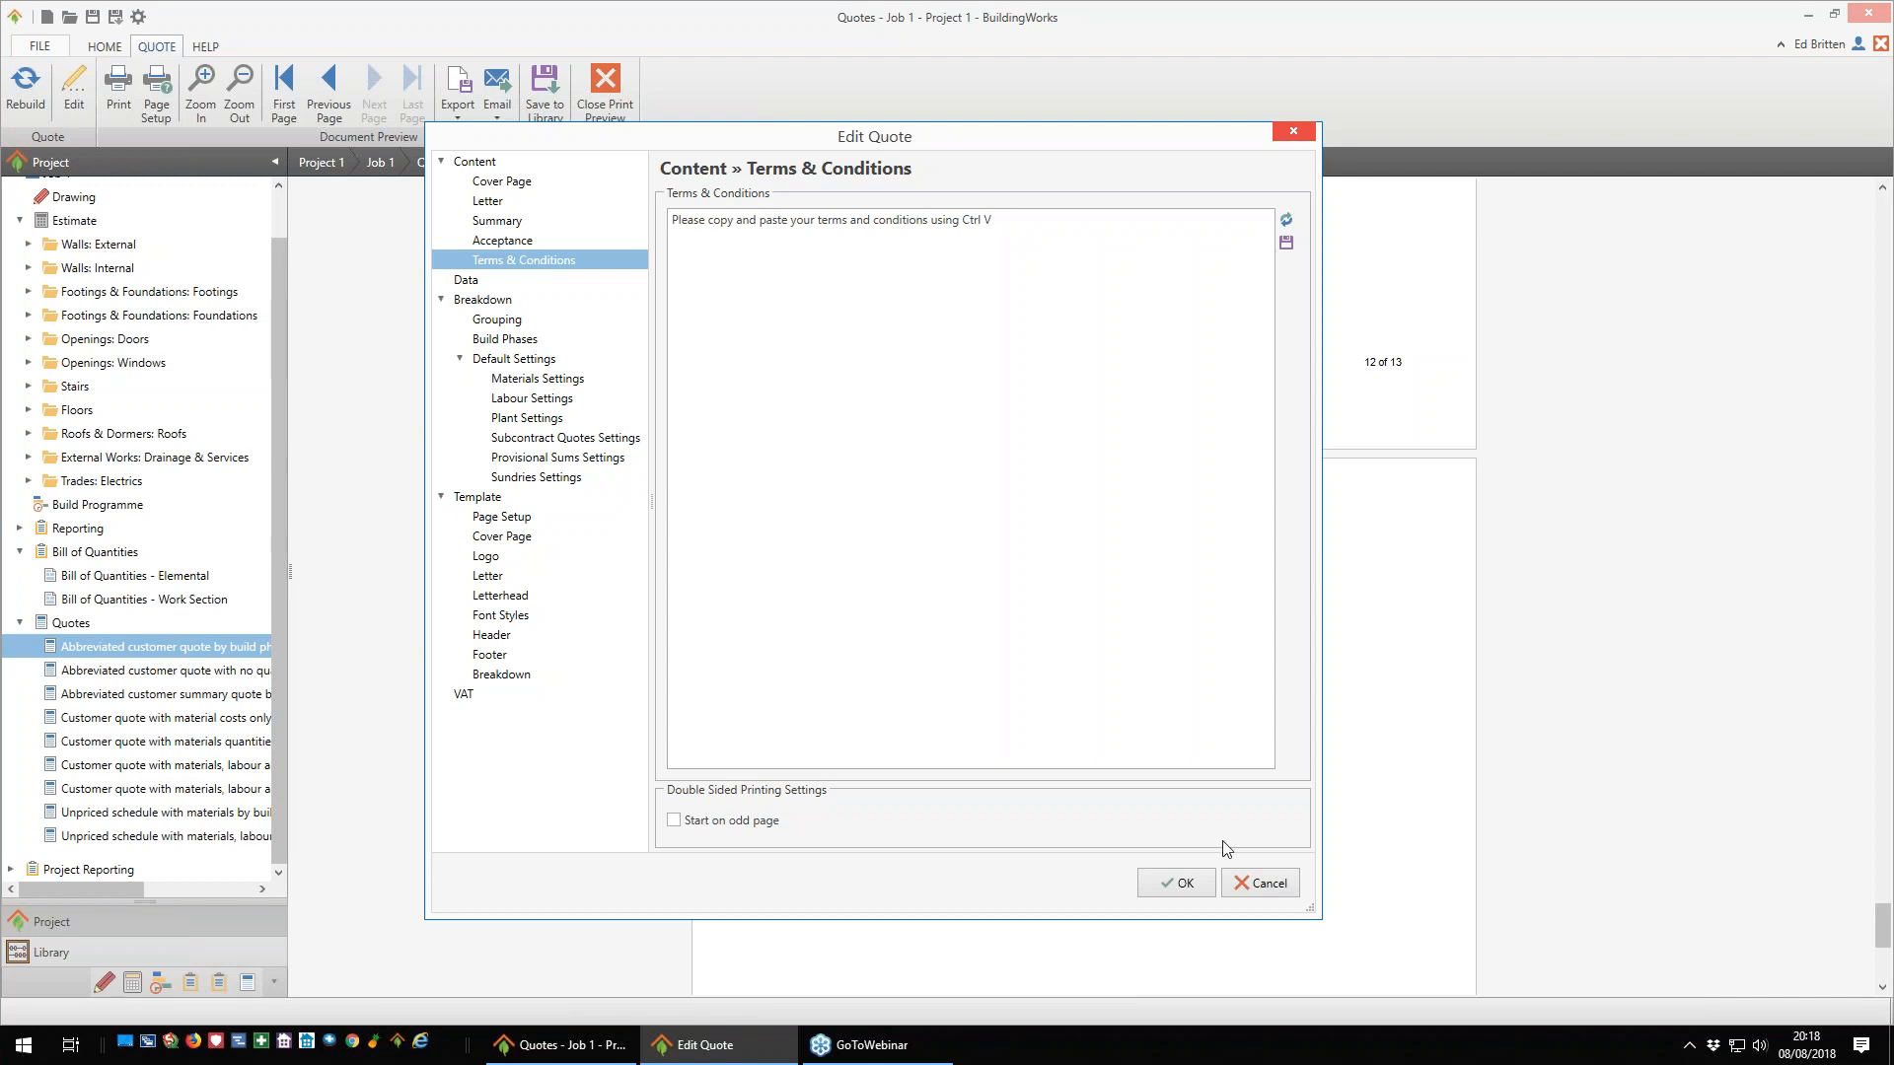
click(1259, 886)
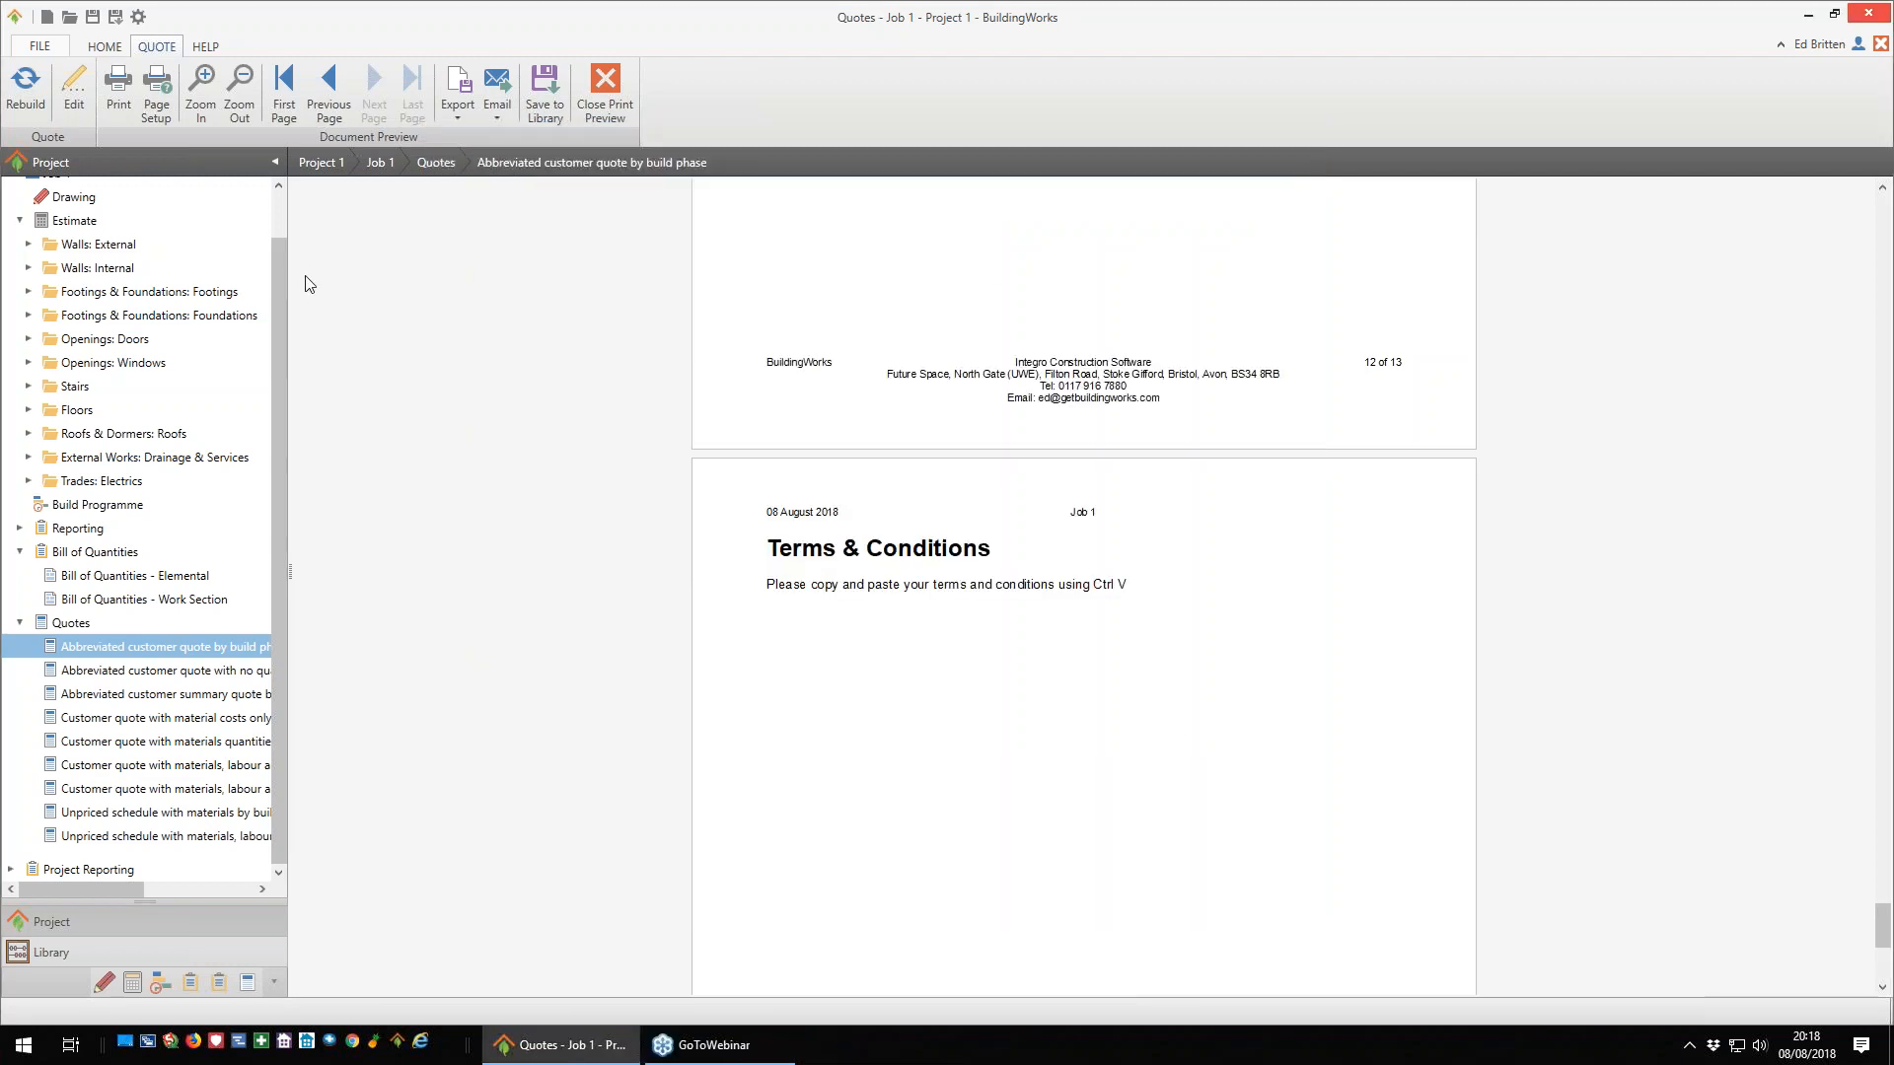